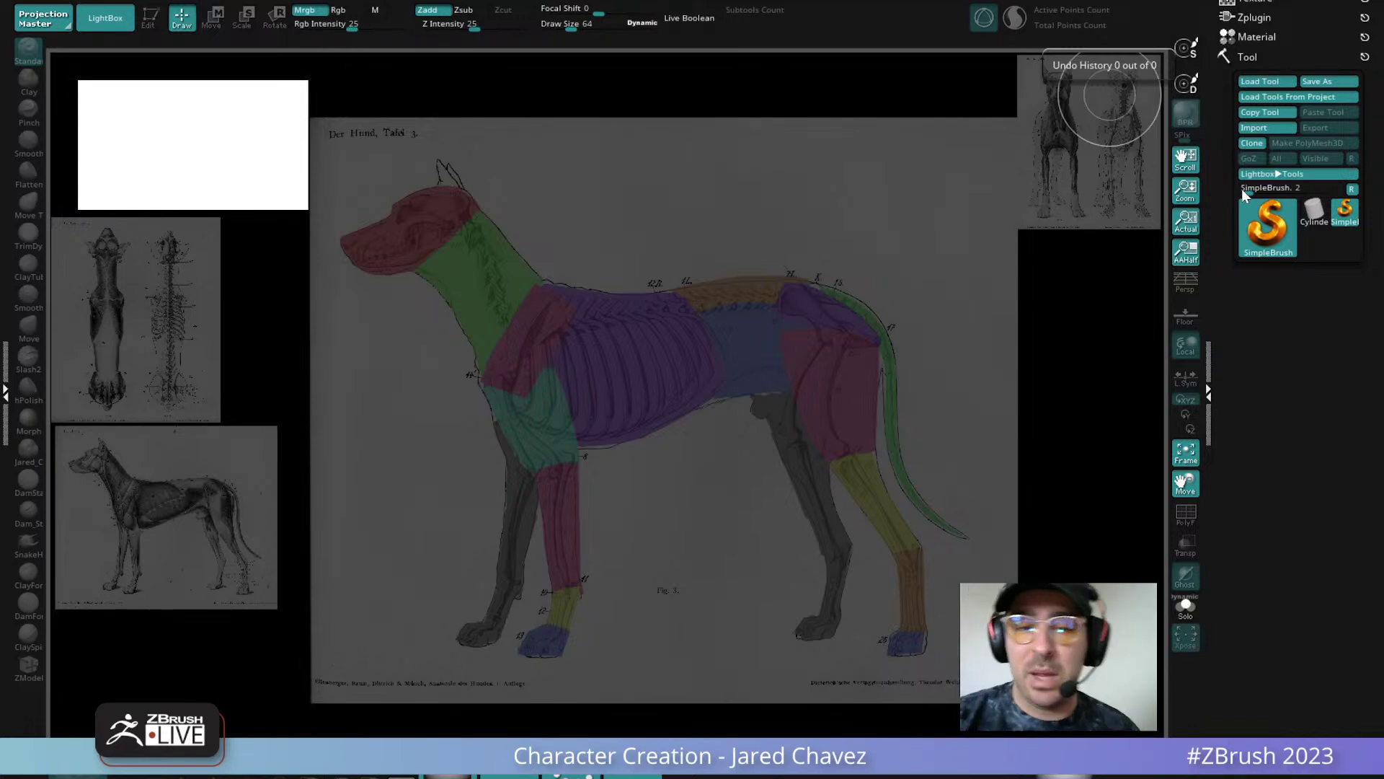
# Clear the canvas and choose the Cylinder3D tool as the active tool
pyautogui.click(588, 415)
pyautogui.hotkey('ctrl', 'n')
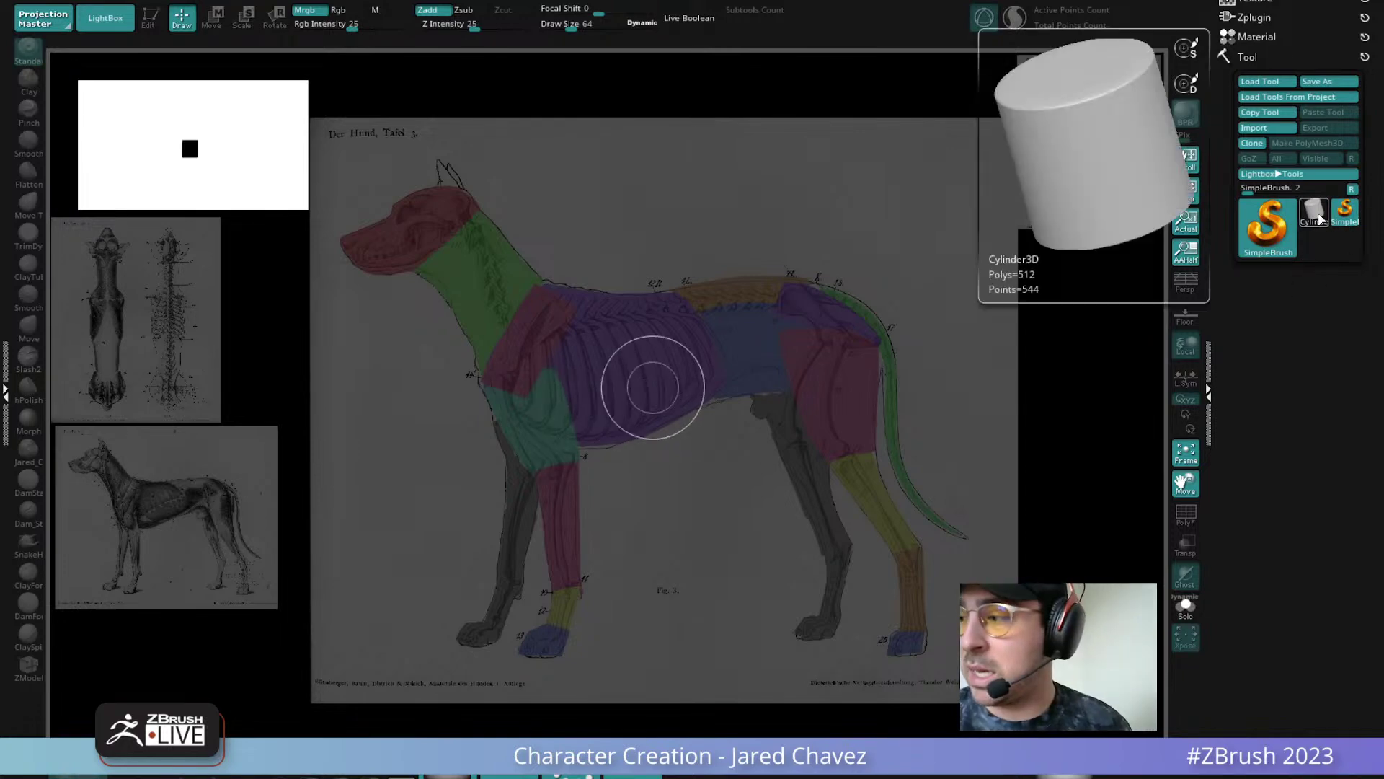
pyautogui.click(1314, 211)
pyautogui.click(1269, 278)
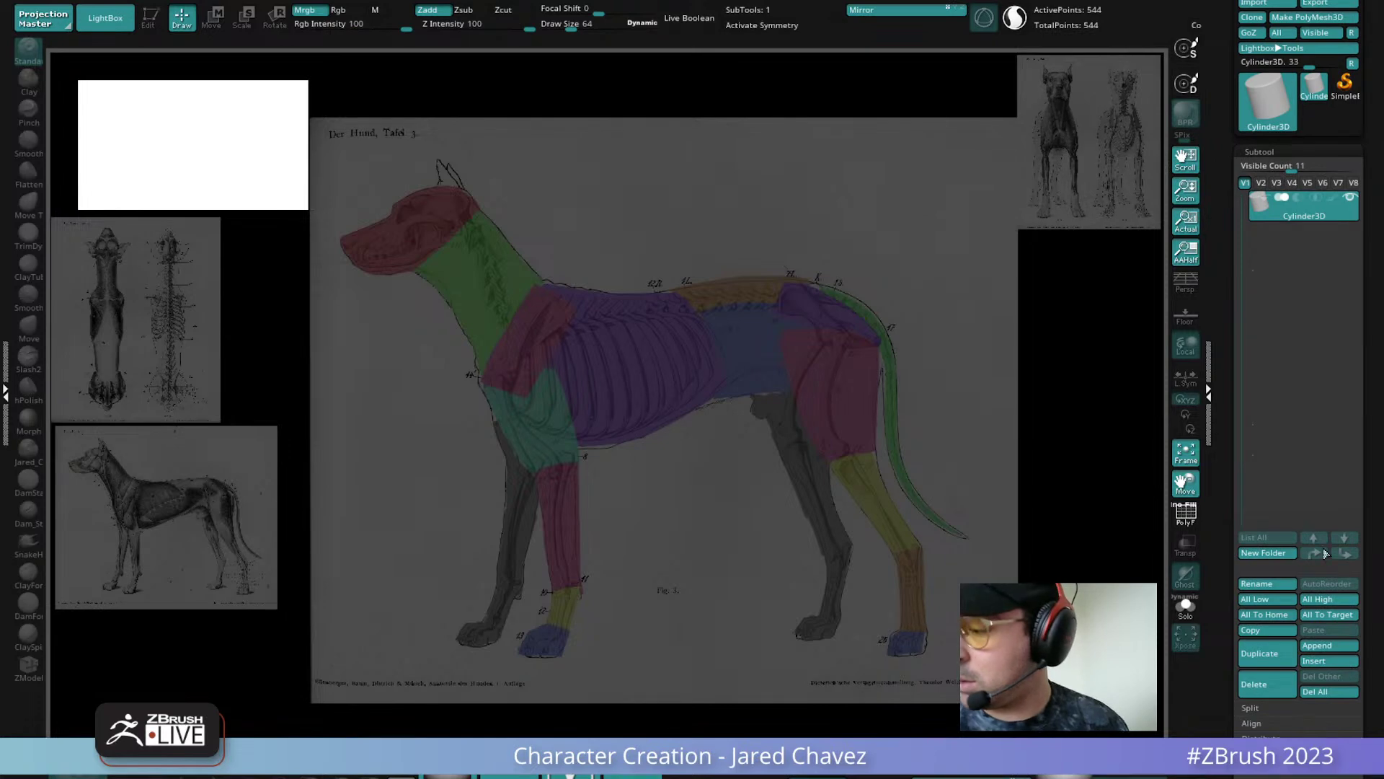
# Convert the cylinder to a PolyMesh3D, place it on the canvas over the dog reference and enter Edit mode
pyautogui.moveTo(1381, 477); pyautogui.dragTo(1329, 405)
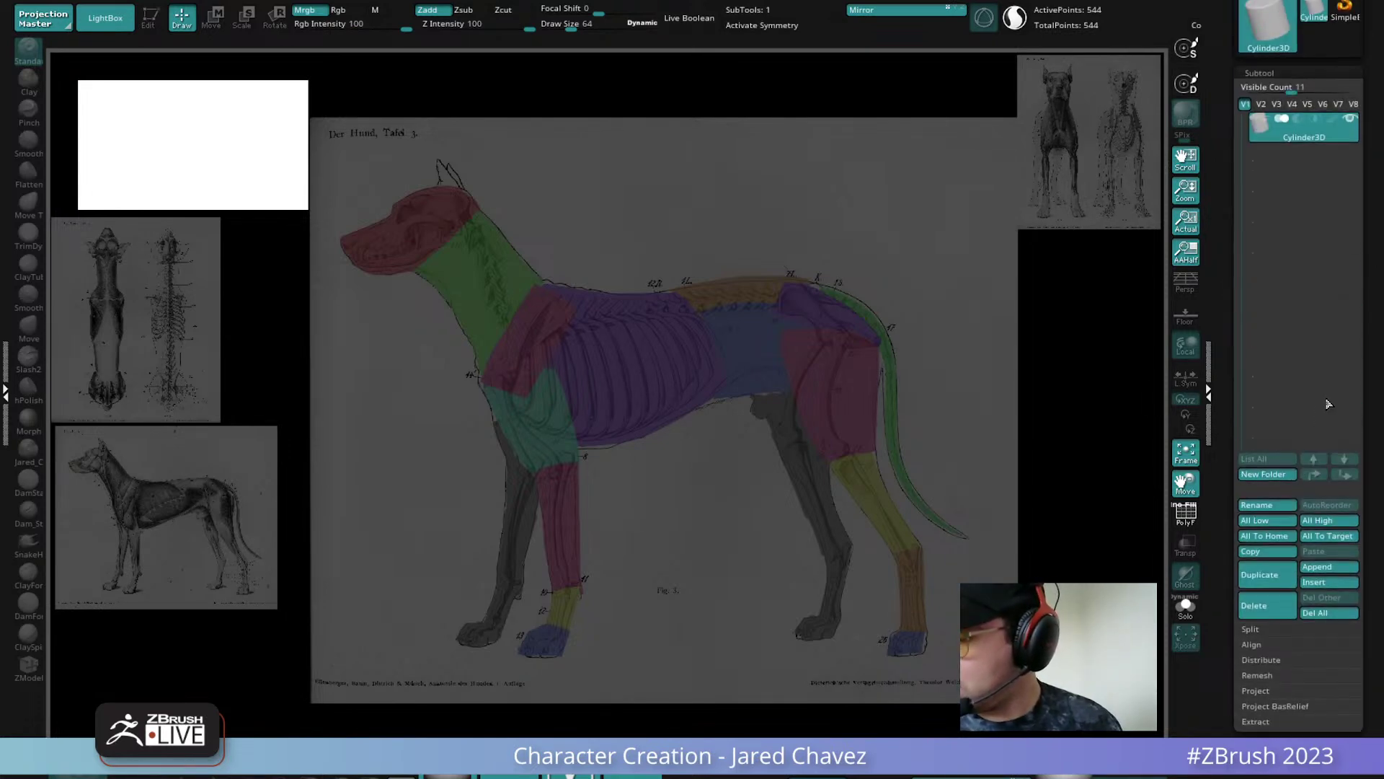
pyautogui.moveTo(1371, 56); pyautogui.dragTo(1369, 192)
pyautogui.click(1307, 75)
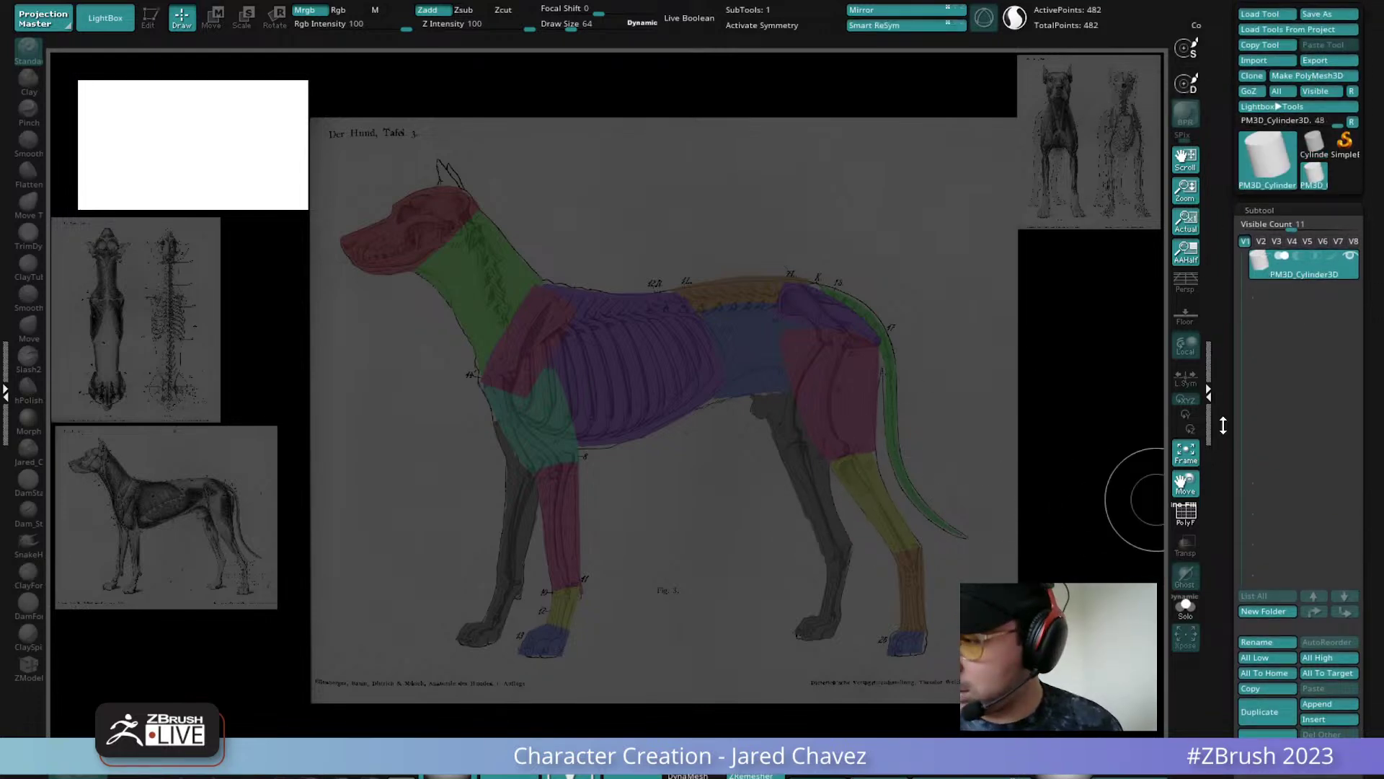
pyautogui.moveTo(604, 367); pyautogui.dragTo(609, 525)
pyautogui.press('t')
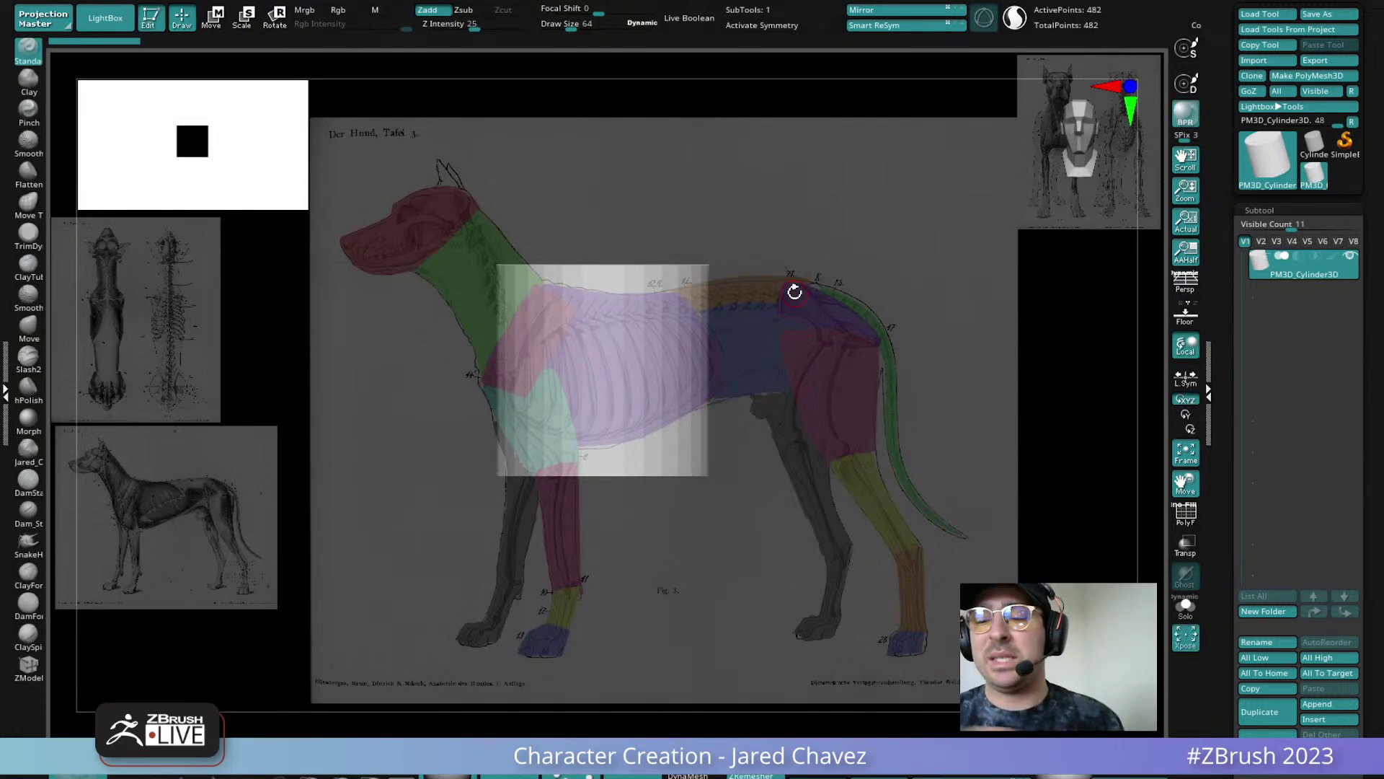
# Turn the cylinder to the side profile, then move, rotate and scale it over the reference's green neck area
pyautogui.moveTo(795, 291); pyautogui.dragTo(760, 321)
pyautogui.moveTo(878, 312); pyautogui.dragTo(711, 439)
pyautogui.keyDown('shift'); pyautogui.moveTo(834, 310); pyautogui.dragTo(697, 396); pyautogui.keyUp('shift')
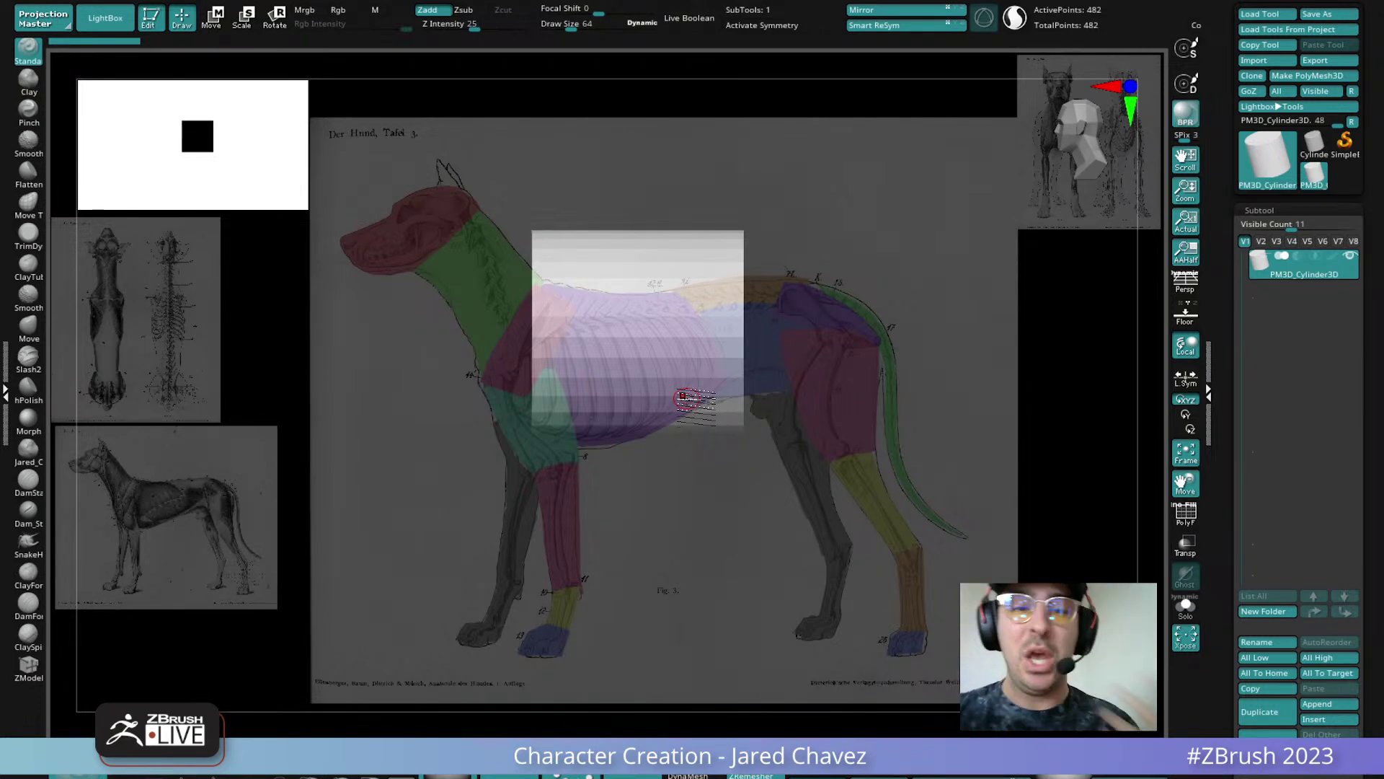
pyautogui.press('w')
pyautogui.moveTo(710, 317); pyautogui.dragTo(703, 380)
pyautogui.moveTo(645, 336); pyautogui.dragTo(599, 361)
pyautogui.moveTo(706, 404); pyautogui.dragTo(568, 371)
pyautogui.moveTo(500, 297); pyautogui.dragTo(474, 301)
pyautogui.moveTo(561, 367); pyautogui.dragTo(559, 372)
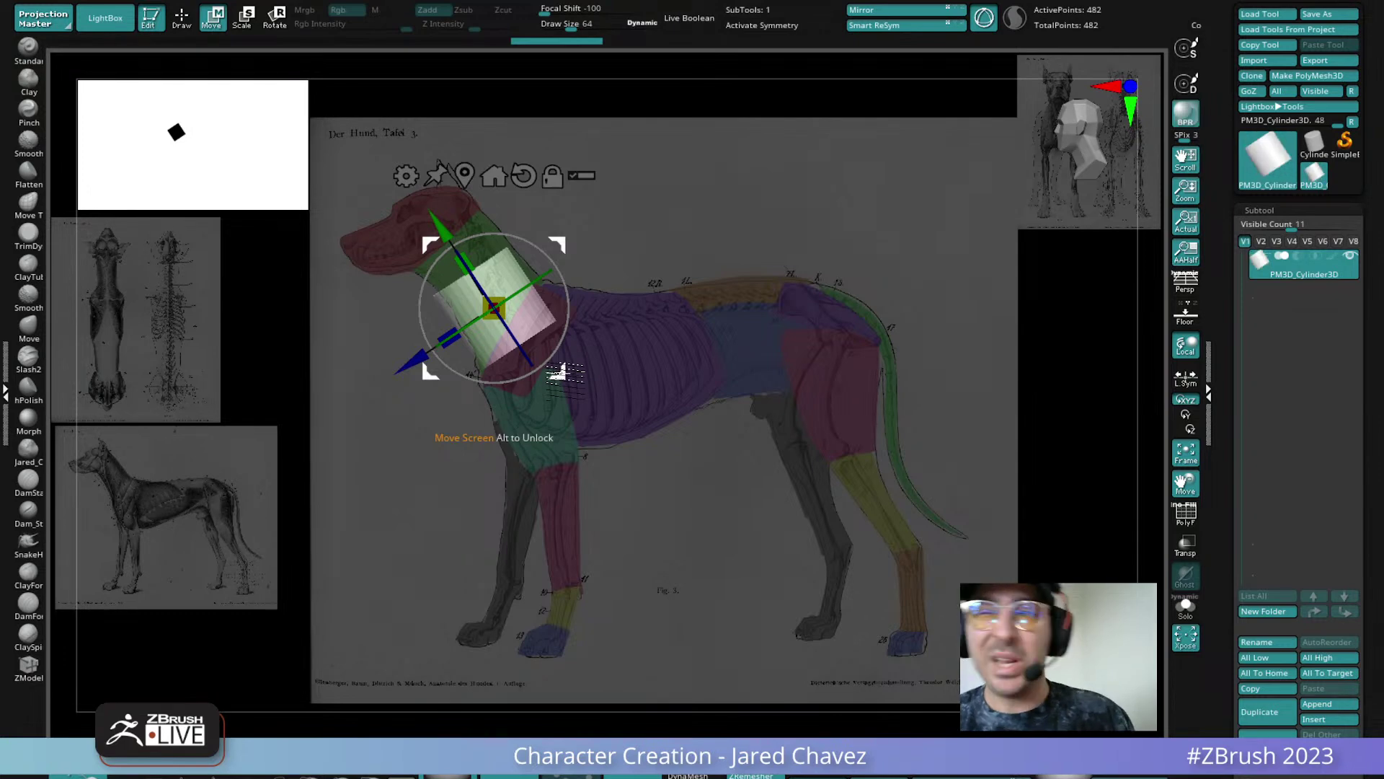
pyautogui.moveTo(558, 374); pyautogui.dragTo(561, 370)
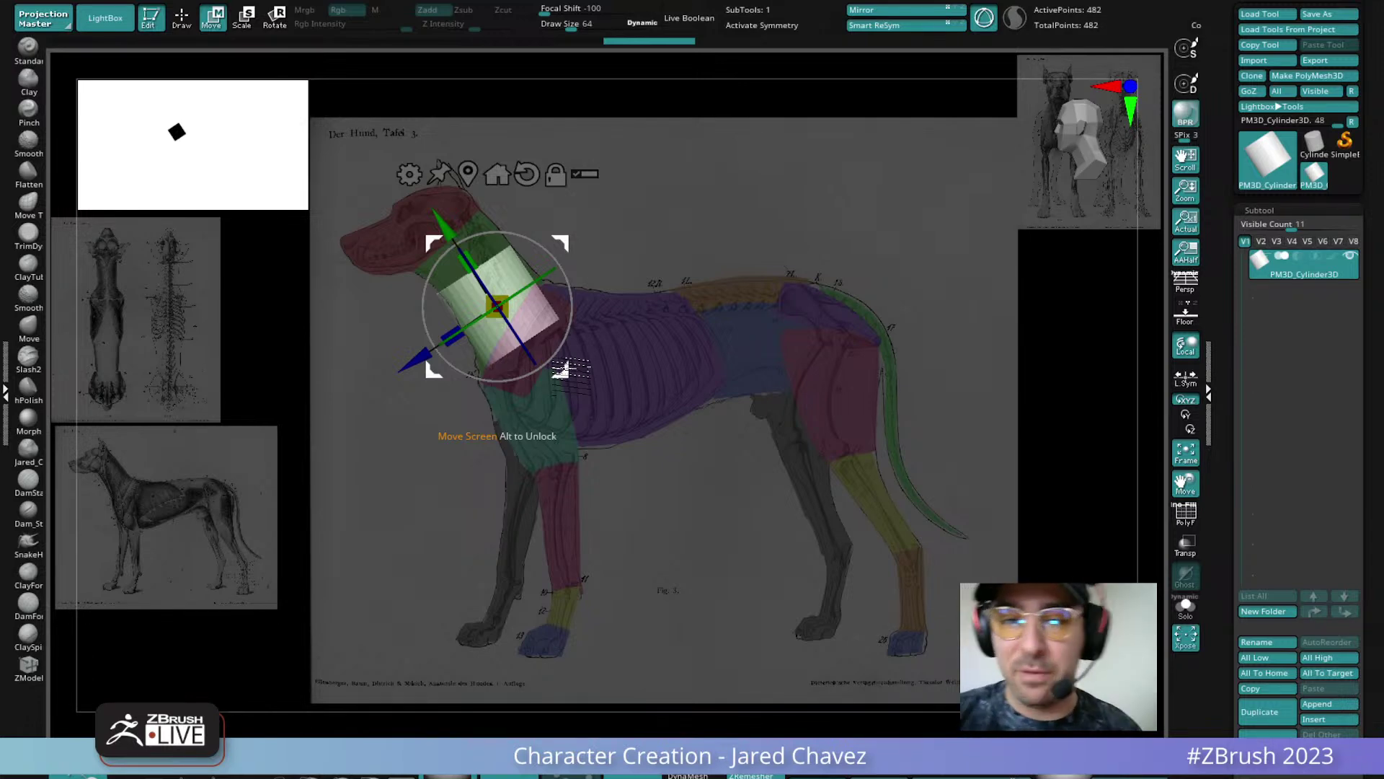
# Append a cube subtool, scale it down and place it tilted over the dog's skull
pyautogui.click(1334, 704)
pyautogui.click(943, 534)
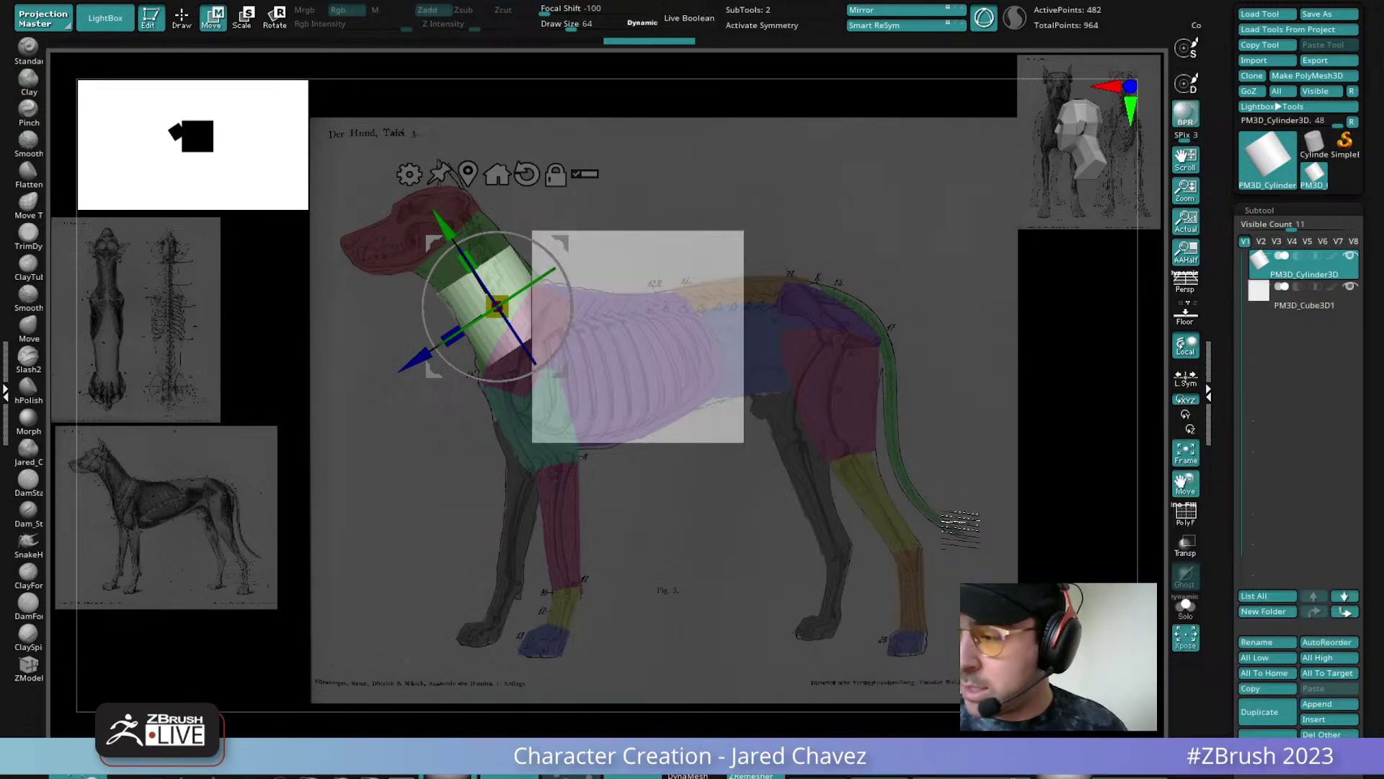
pyautogui.moveTo(633, 441); pyautogui.dragTo(415, 296)
pyautogui.moveTo(366, 216); pyautogui.dragTo(362, 219)
pyautogui.moveTo(488, 189); pyautogui.dragTo(420, 186)
pyautogui.moveTo(485, 245); pyautogui.dragTo(503, 275)
pyautogui.moveTo(439, 205); pyautogui.dragTo(434, 214)
pyautogui.moveTo(499, 276); pyautogui.dragTo(494, 281)
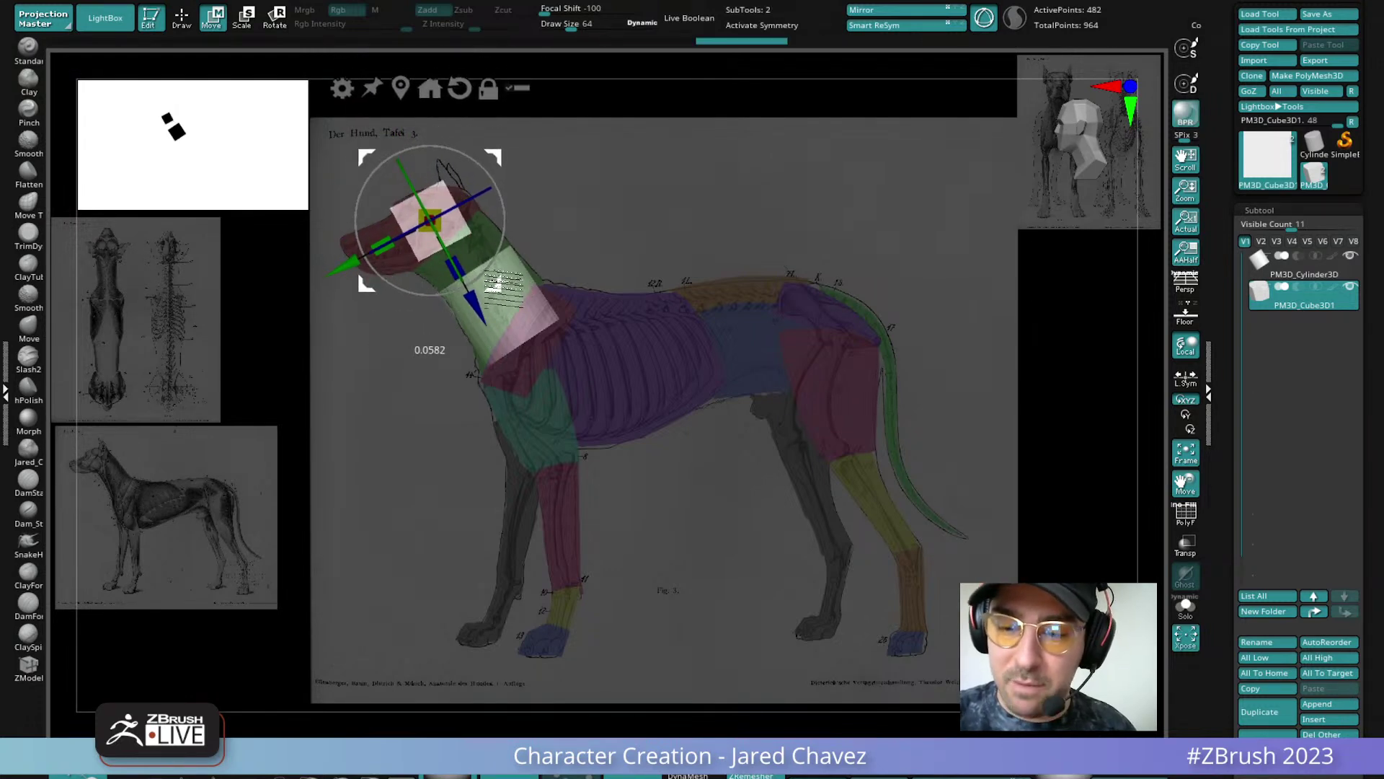
# Fine-tune the skull cube's tilt and lengthen it along the head direction to cover the skull
pyautogui.moveTo(512, 219); pyautogui.dragTo(505, 259)
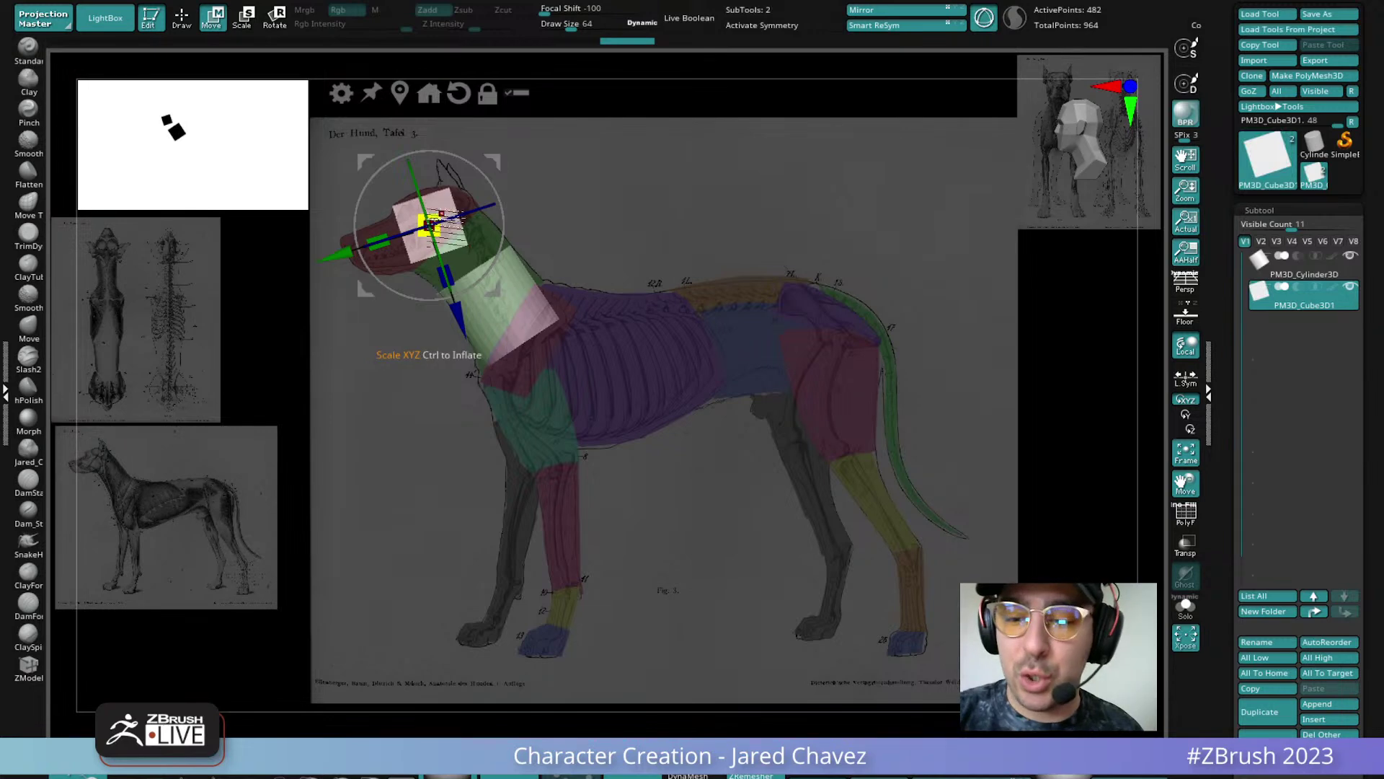
pyautogui.moveTo(383, 242); pyautogui.dragTo(366, 248)
pyautogui.moveTo(496, 290); pyautogui.dragTo(505, 286)
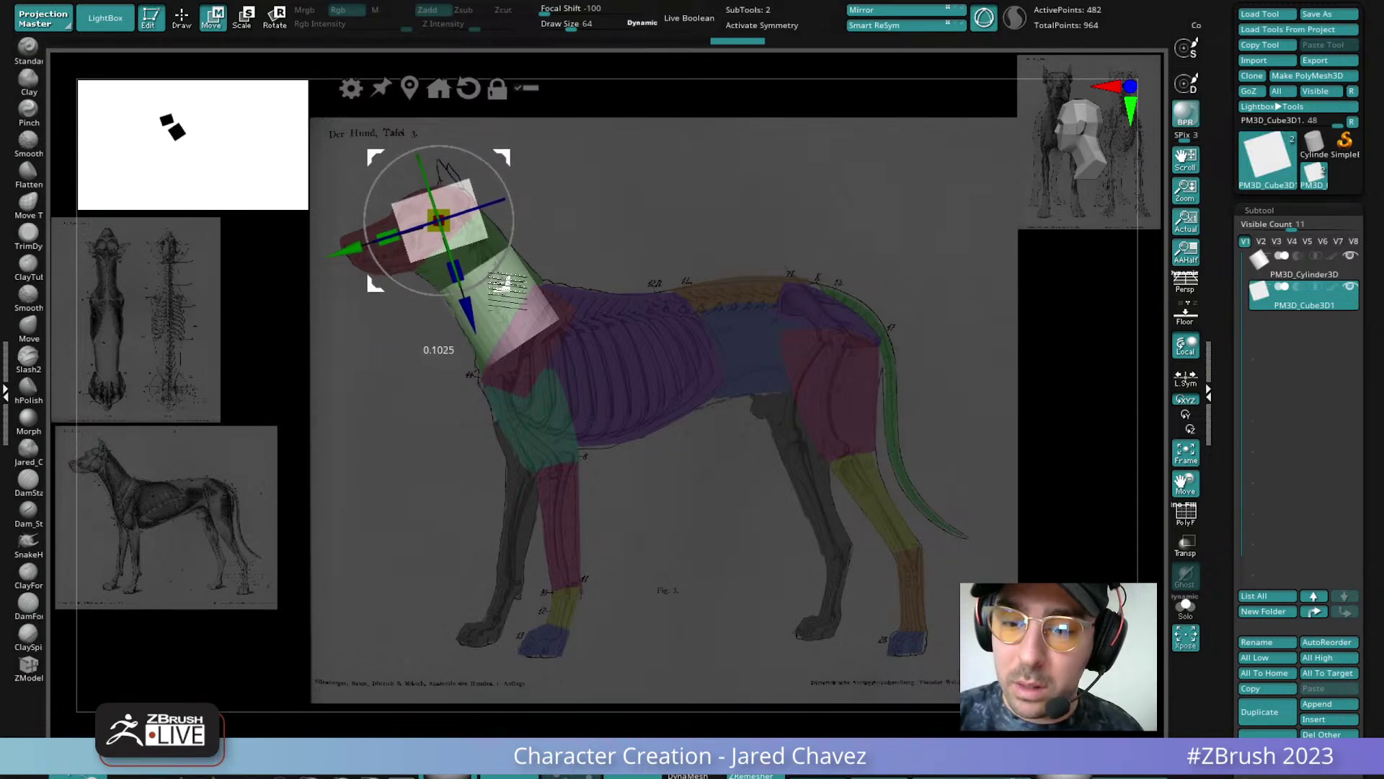
pyautogui.moveTo(399, 235); pyautogui.dragTo(390, 238)
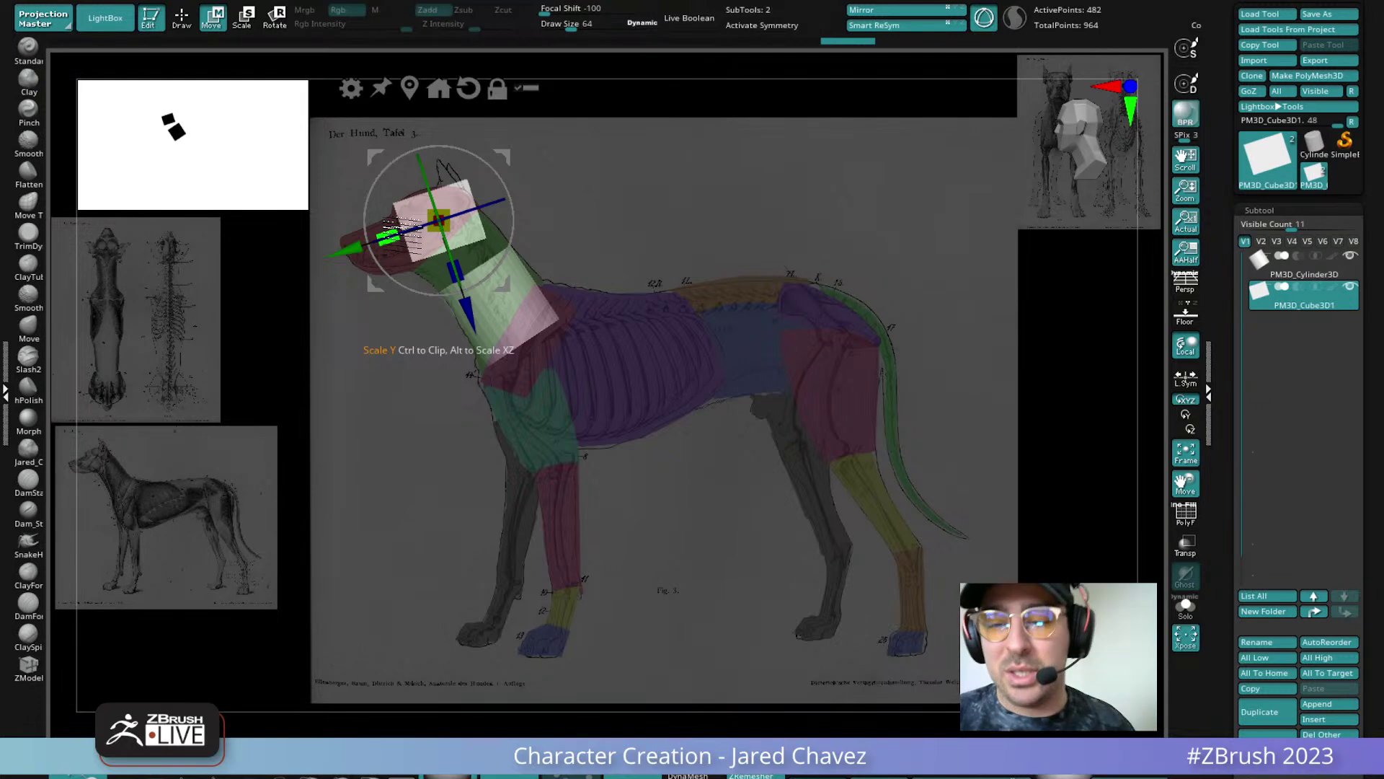
# Select the neck cylinder, shift it up and stretch it along its axis until it meets the skull block
pyautogui.keyDown('alt'); pyautogui.click(513, 295); pyautogui.keyUp('alt')
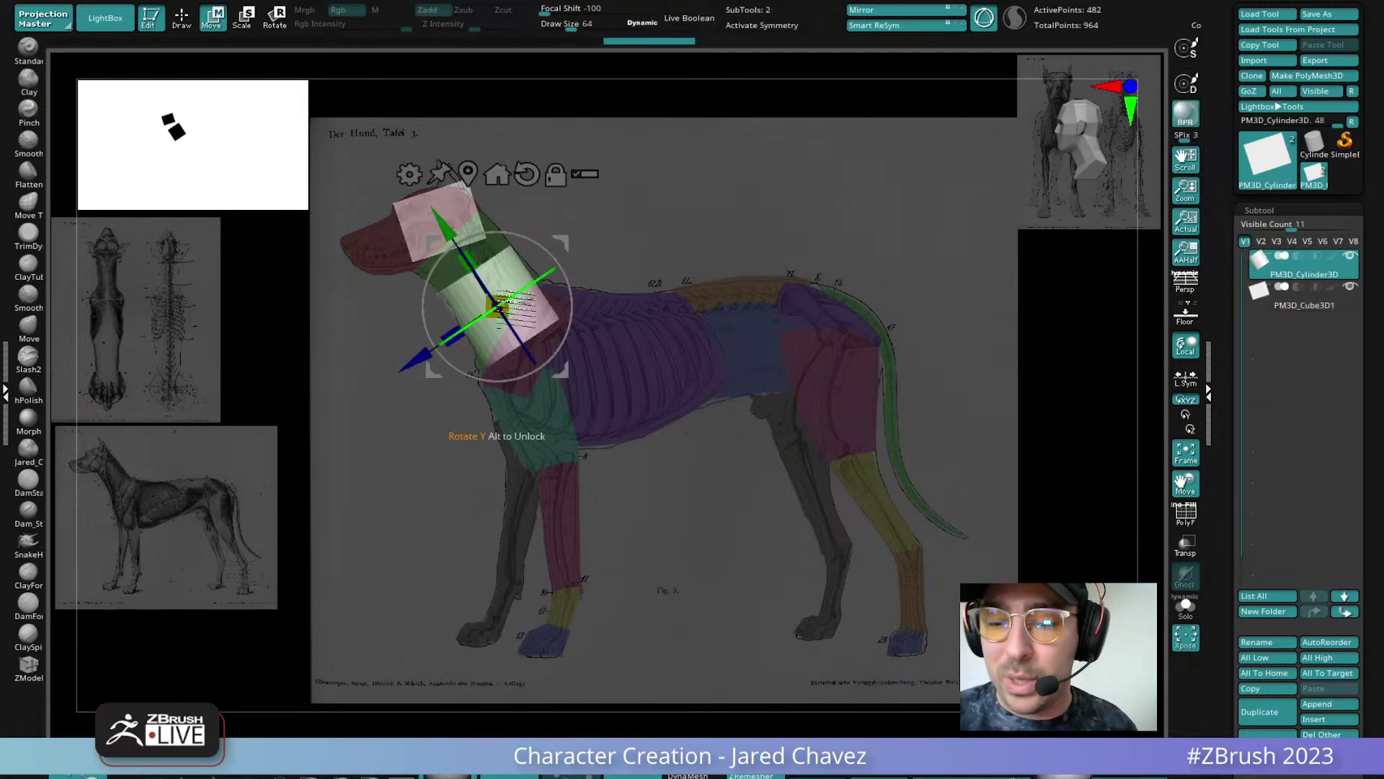
pyautogui.moveTo(563, 371); pyautogui.dragTo(552, 356)
pyautogui.moveTo(455, 237); pyautogui.dragTo(452, 234)
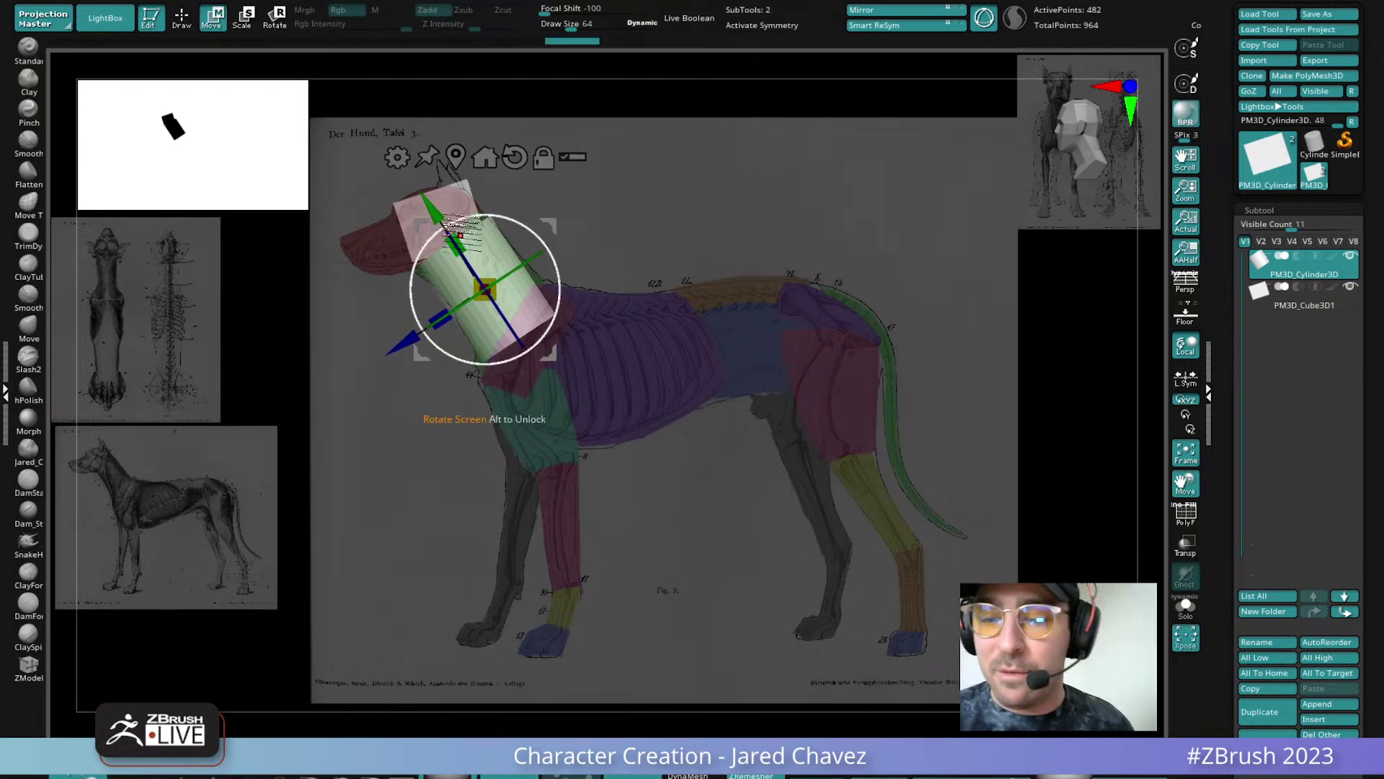
# Copy the skull block forward along the head and resize the copy to cover the muzzle
pyautogui.keyDown('alt'); pyautogui.click(461, 235); pyautogui.keyUp('alt')
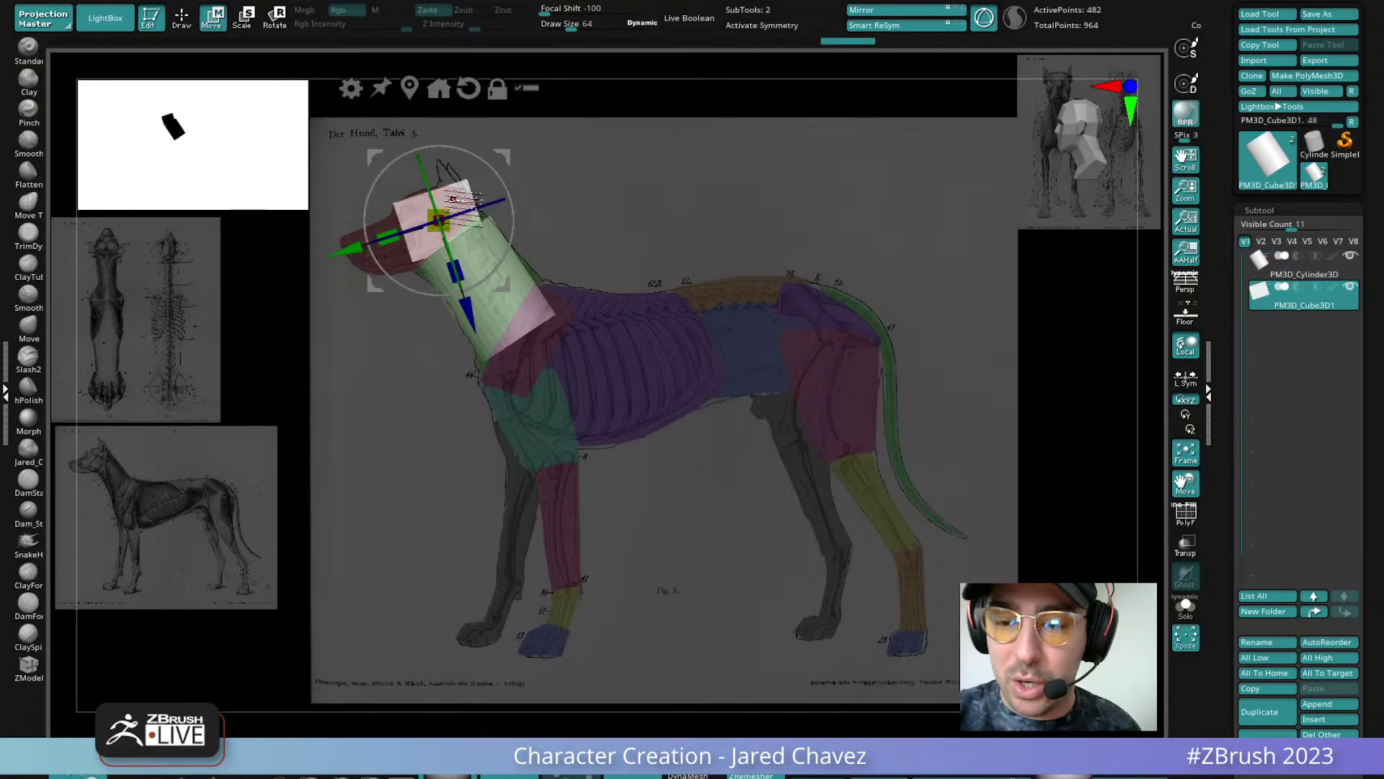
pyautogui.moveTo(351, 249)
pyautogui.keyDown('alt'); pyautogui.mouseDown()
pyautogui.moveTo(277, 273)
pyautogui.moveTo(329, 255)
pyautogui.mouseUp(); pyautogui.keyUp('alt')
pyautogui.hotkey('ctrl', 'z')
pyautogui.moveTo(387, 289); pyautogui.dragTo(440, 312)
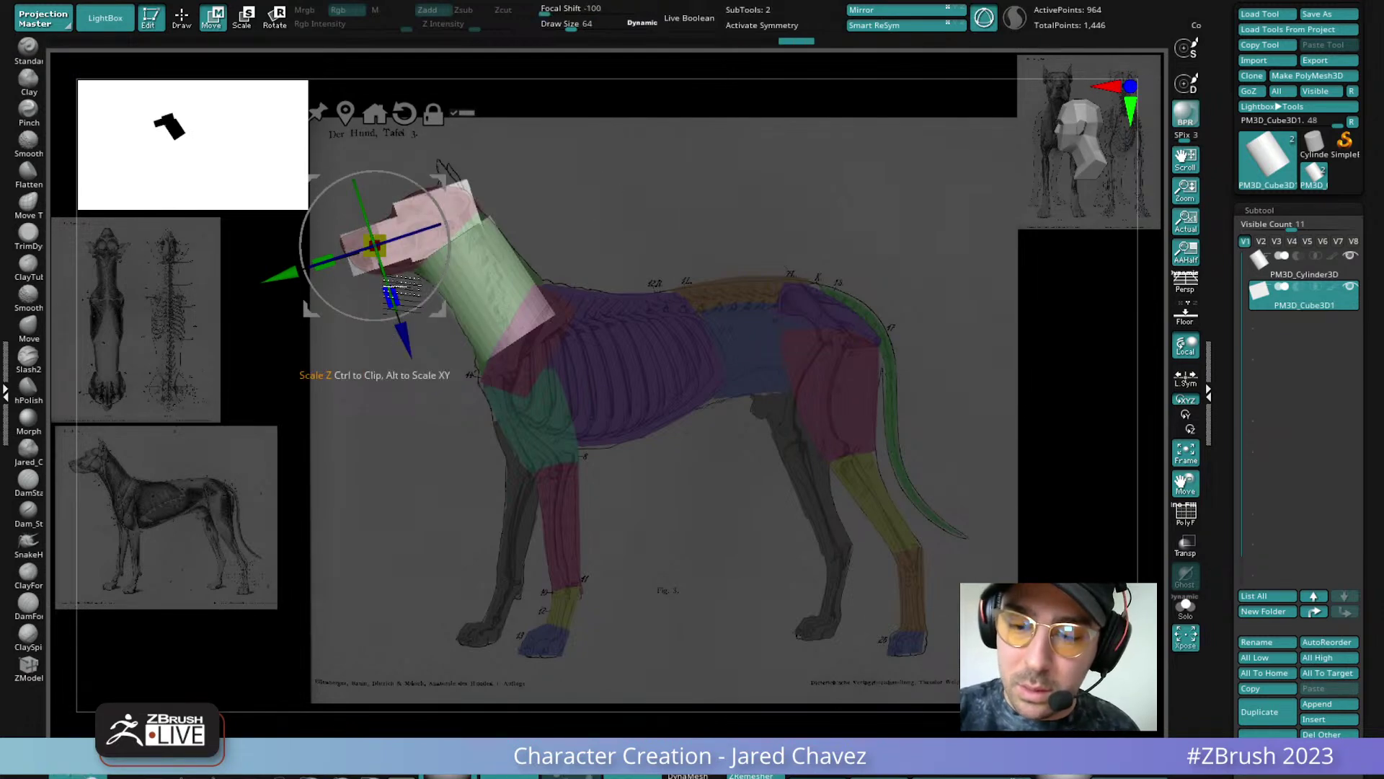
# Undo back to the masked skull block and split the muzzle block off into its own subtool
pyautogui.hotkey('ctrl', 'z')
pyautogui.hotkey('ctrl', 'z')
pyautogui.hotkey('ctrl', 'z')
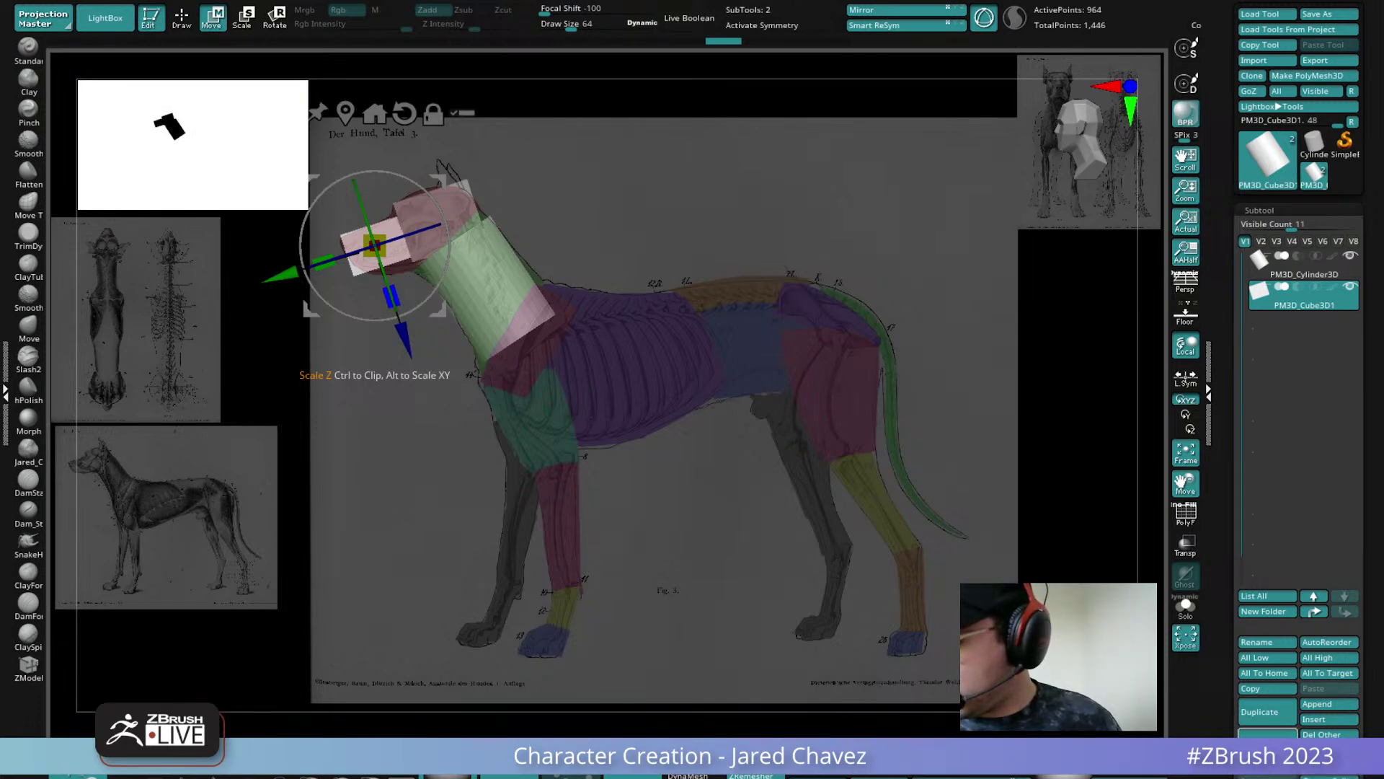
pyautogui.scroll(-1, 1367, 690)
pyautogui.scroll(-3, 1367, 690)
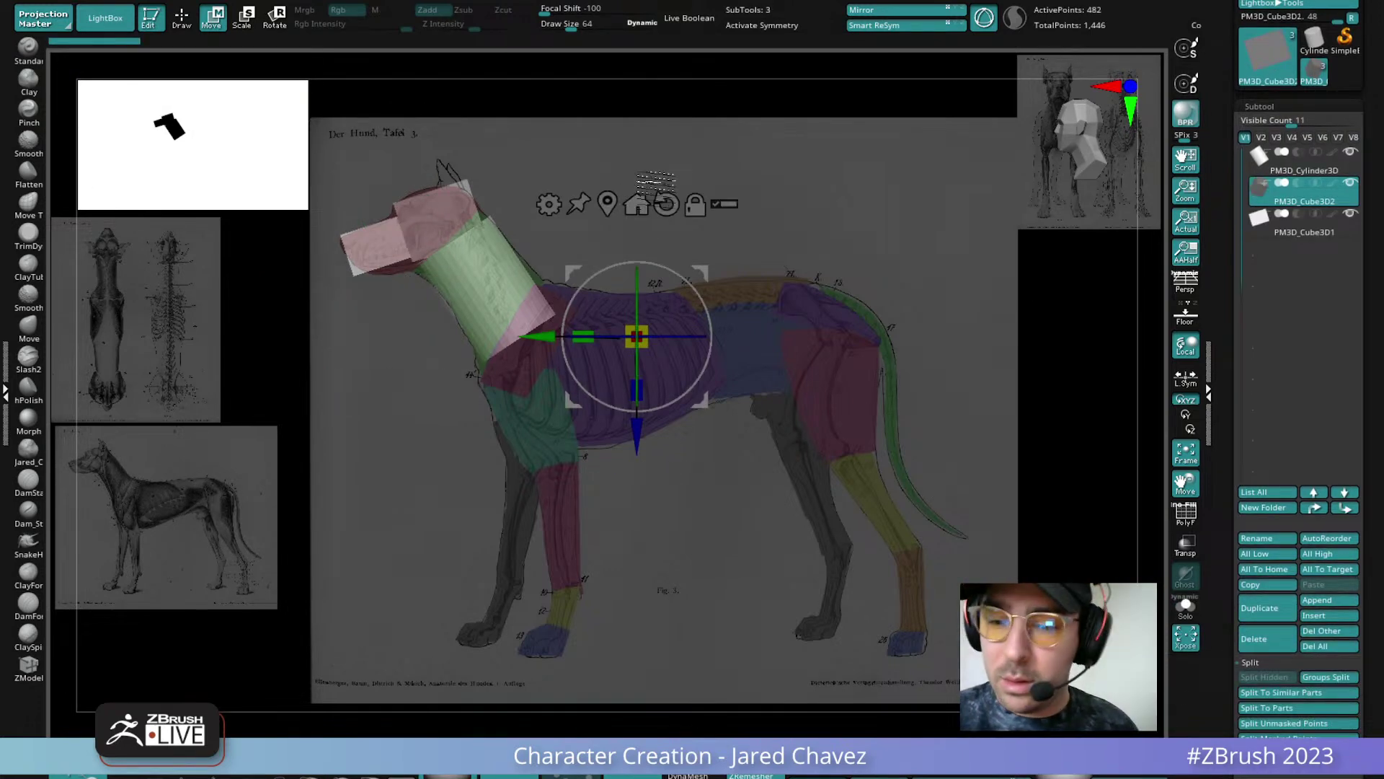
# Select the muzzle subtool, center the gizmo on it, and rotate and scale the block to fit the muzzle
pyautogui.click(608, 204)
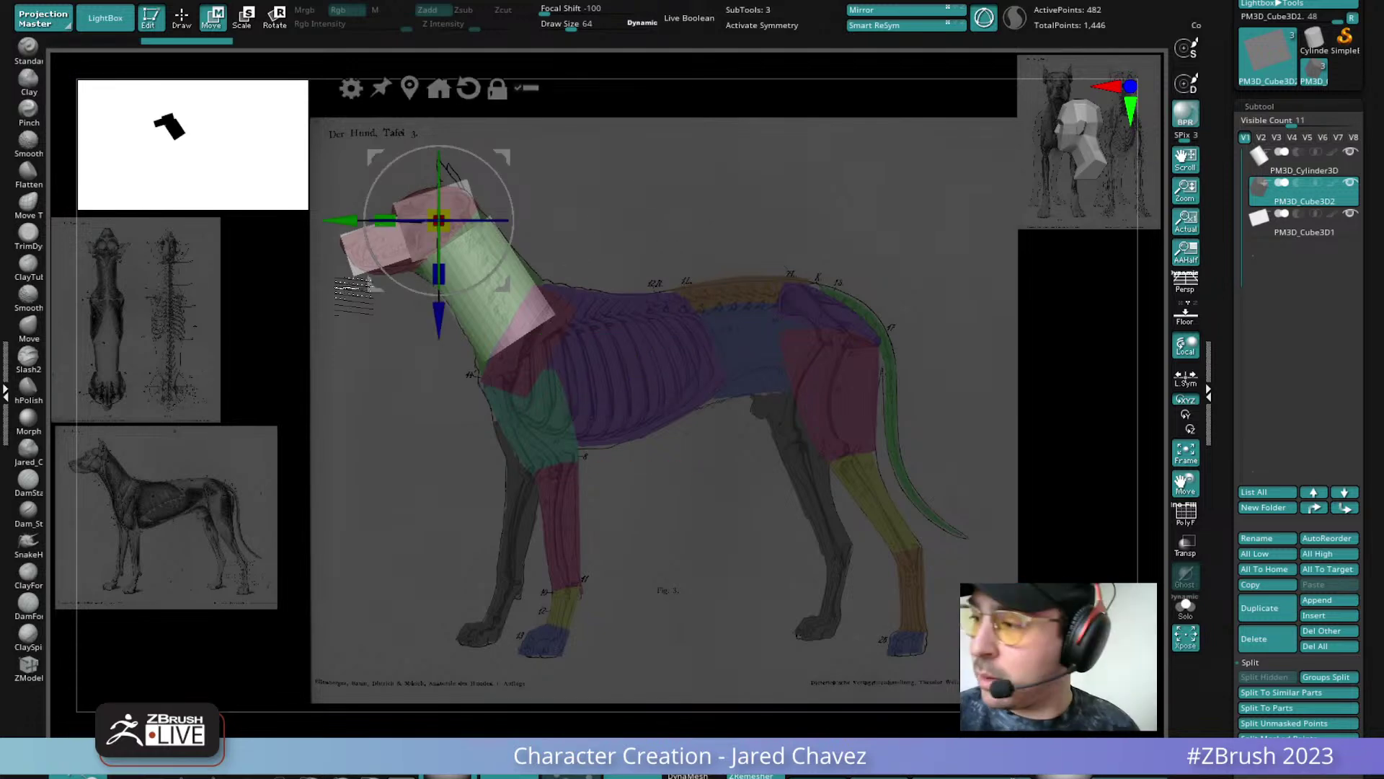
pyautogui.click(1258, 232)
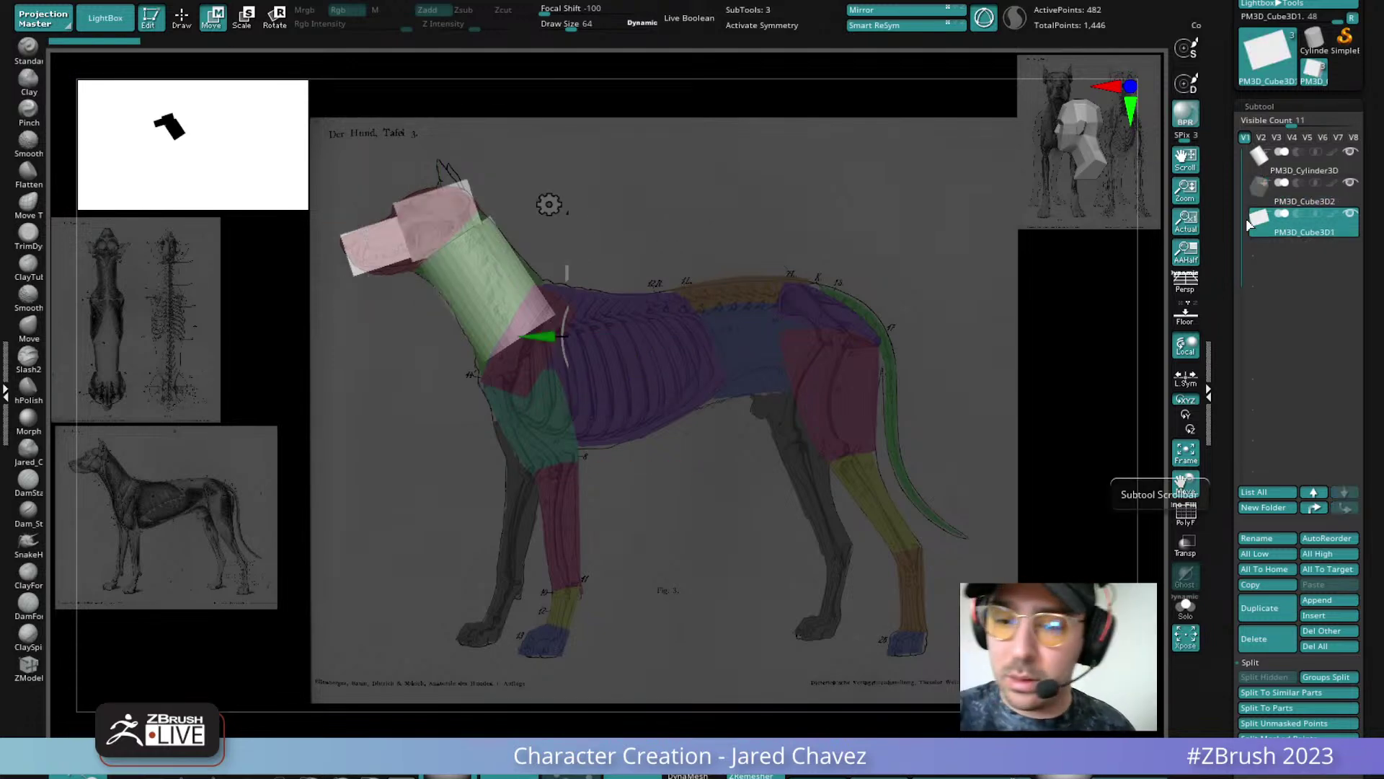
pyautogui.click(1186, 610)
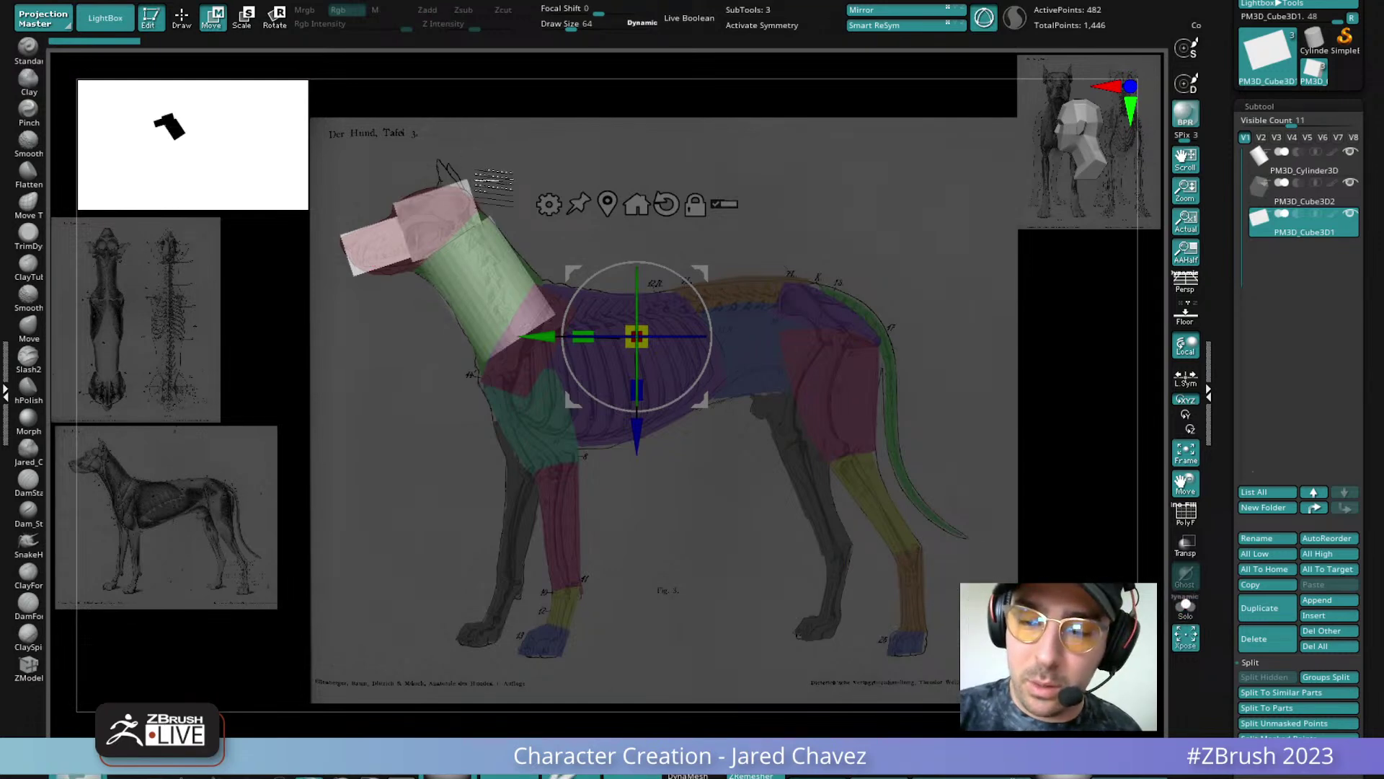
pyautogui.keyDown('alt'); pyautogui.moveTo(375, 189); pyautogui.dragTo(452, 243); pyautogui.keyUp('alt')
pyautogui.keyDown('alt'); pyautogui.moveTo(534, 232); pyautogui.dragTo(514, 186); pyautogui.keyUp('alt')
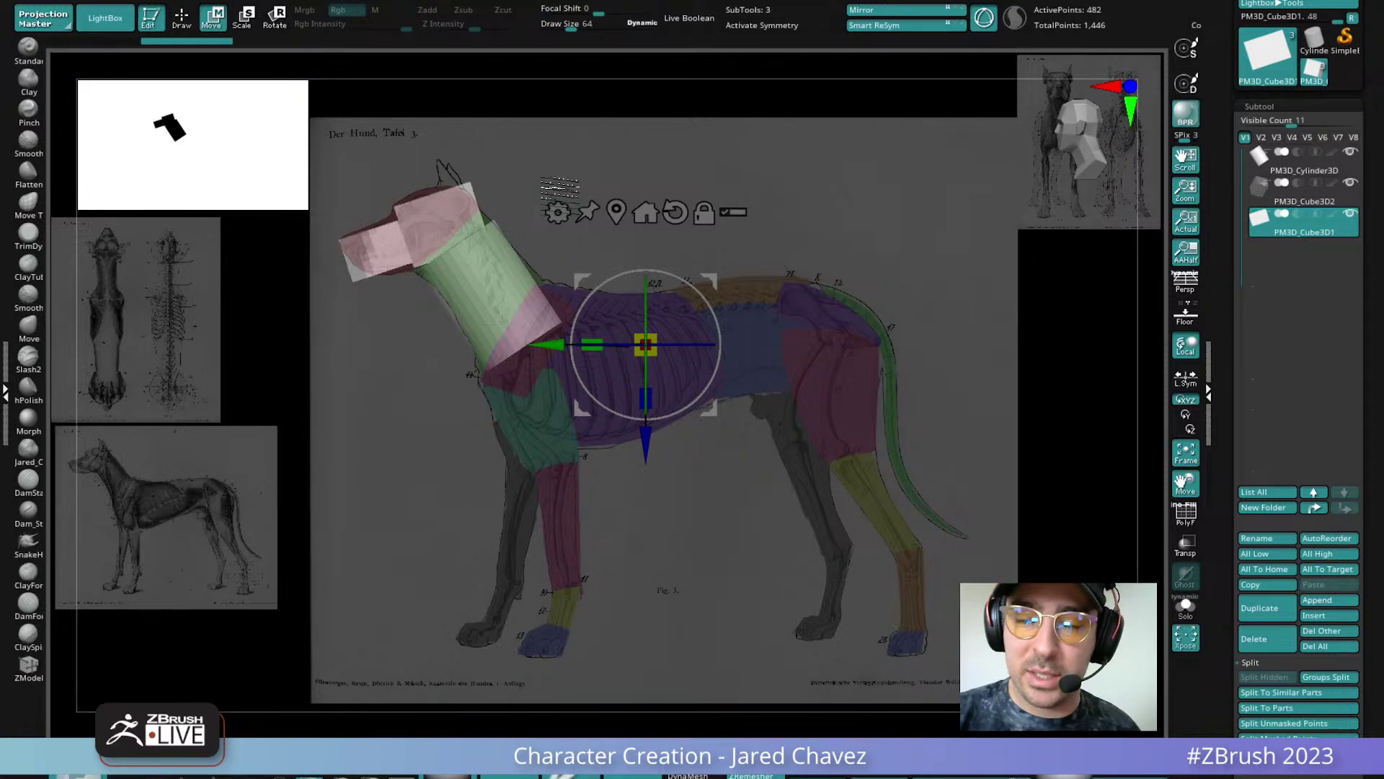
pyautogui.click(387, 247)
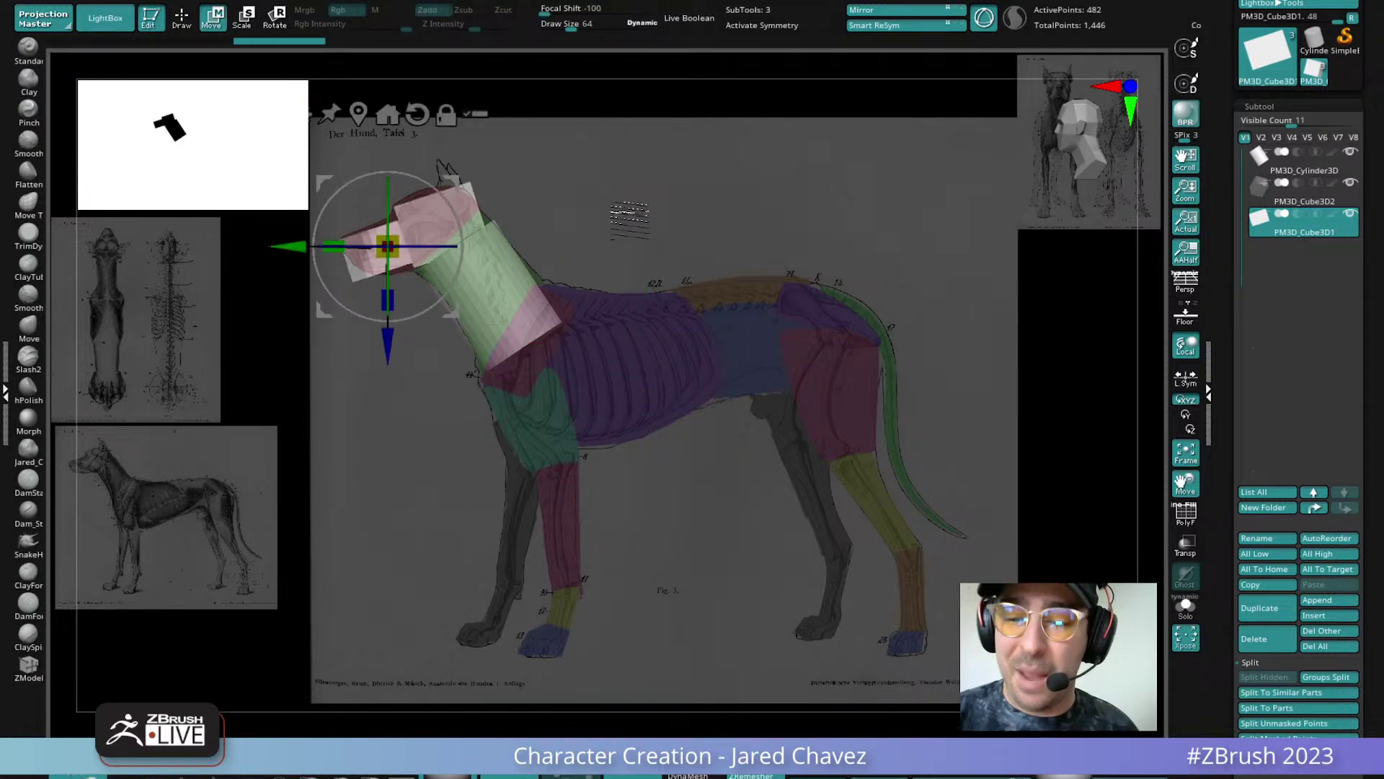
pyautogui.click(353, 268)
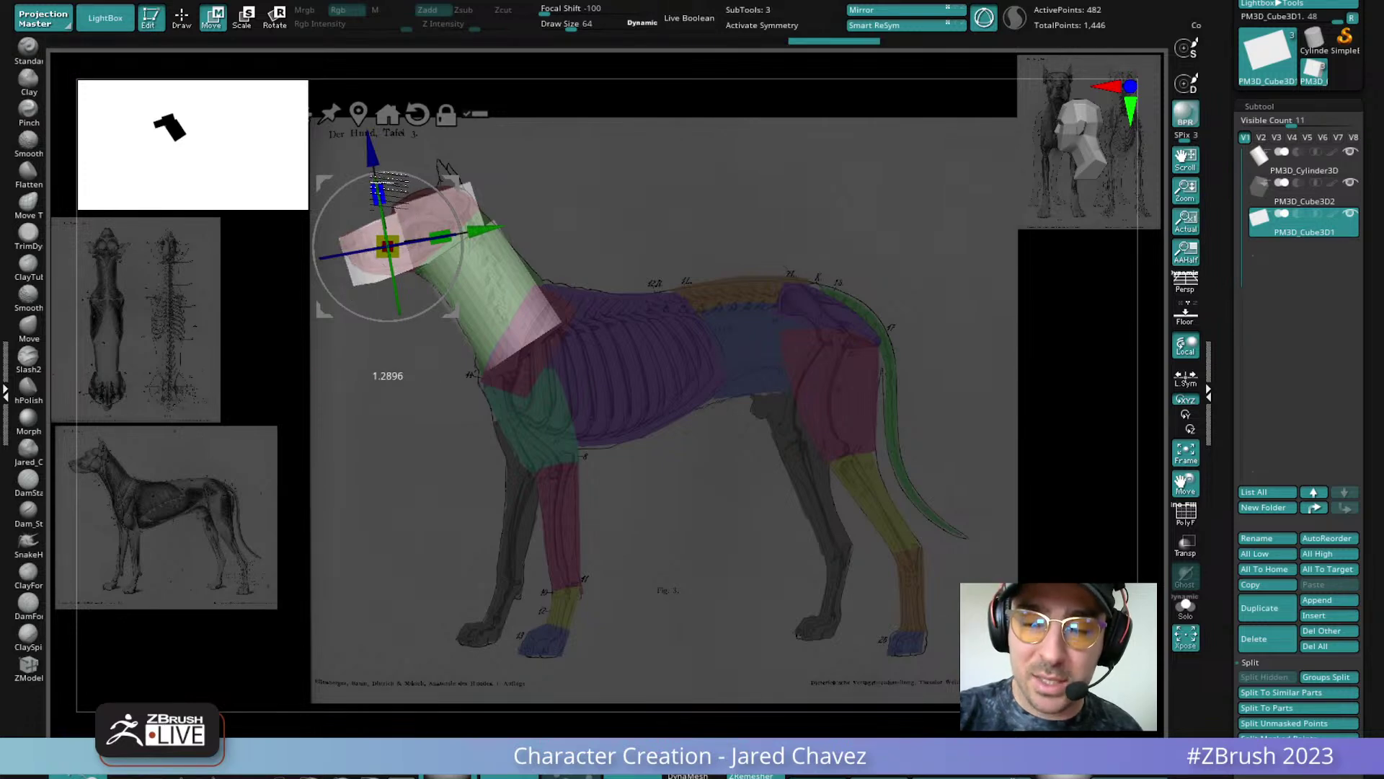
# Reshape the front of the muzzle block to the reference outline using the Move brush at draw size about 175
pyautogui.press('q')
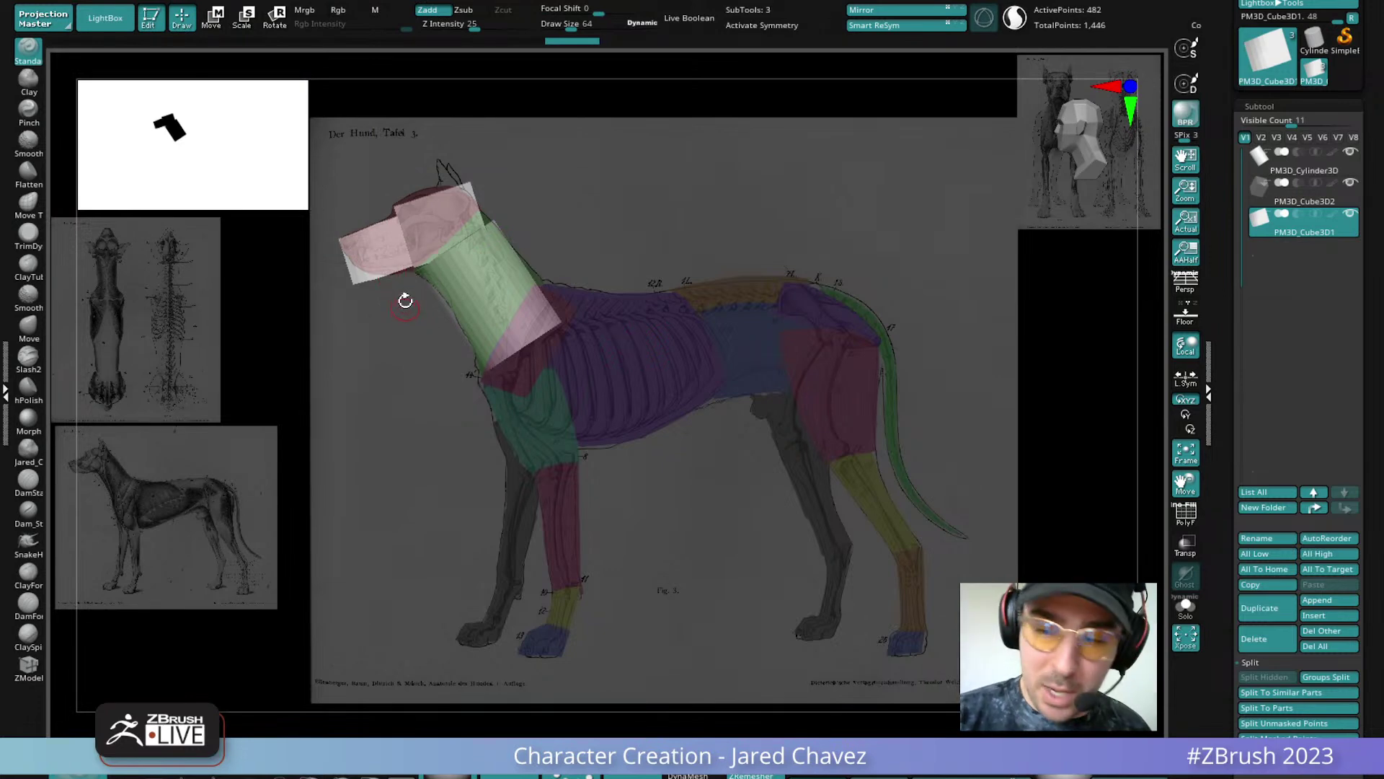
pyautogui.press('space')
pyautogui.moveTo(426, 301); pyautogui.dragTo(431, 301)
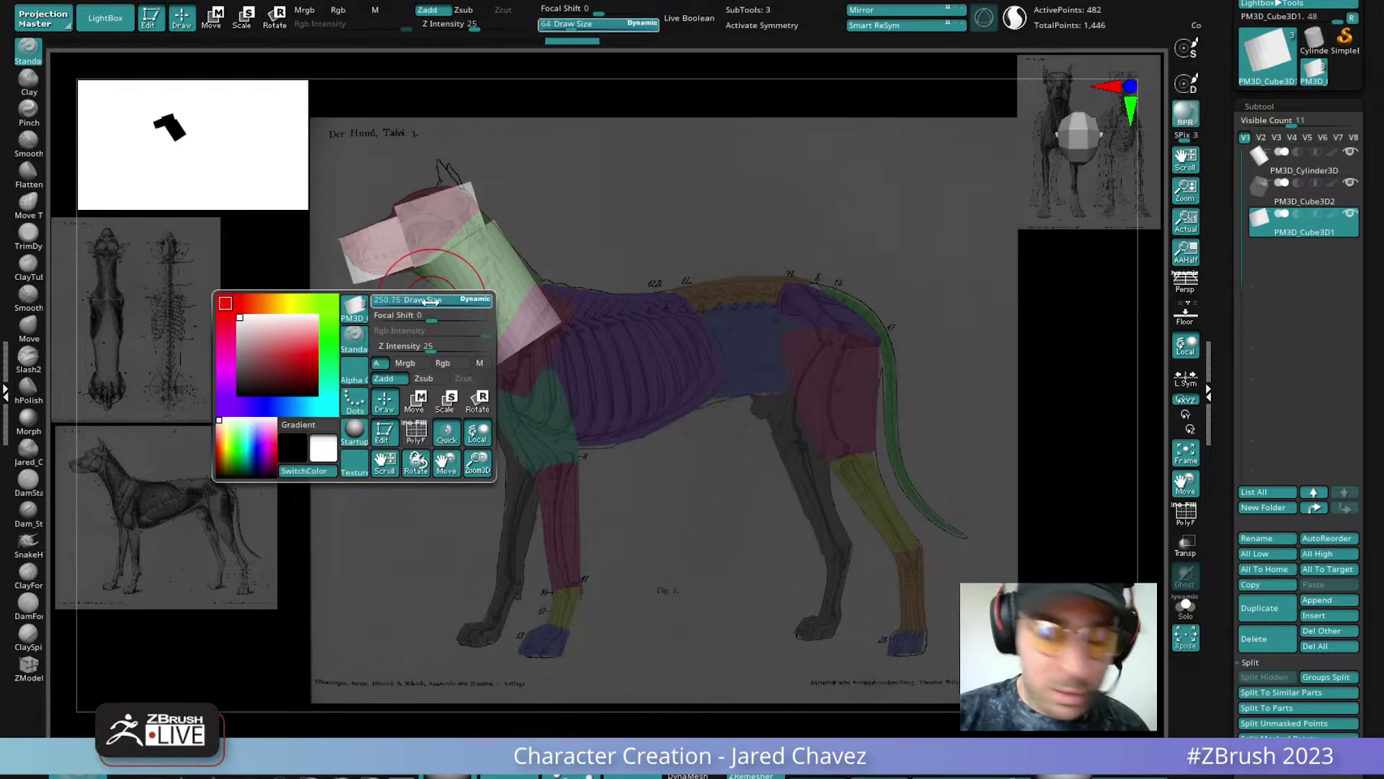
pyautogui.press('b')
pyautogui.press('m')
pyautogui.press('v')
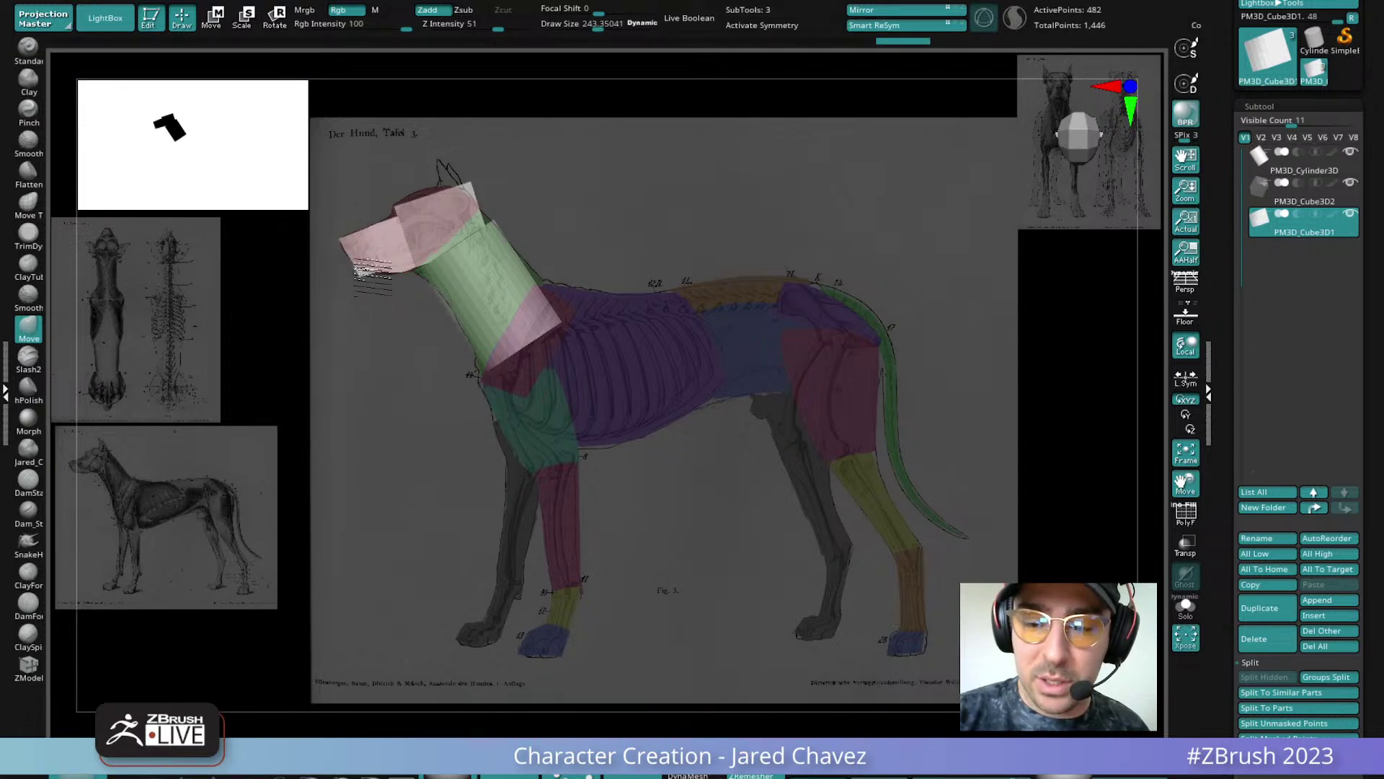
pyautogui.press('space')
pyautogui.moveTo(378, 254); pyautogui.dragTo(365, 267)
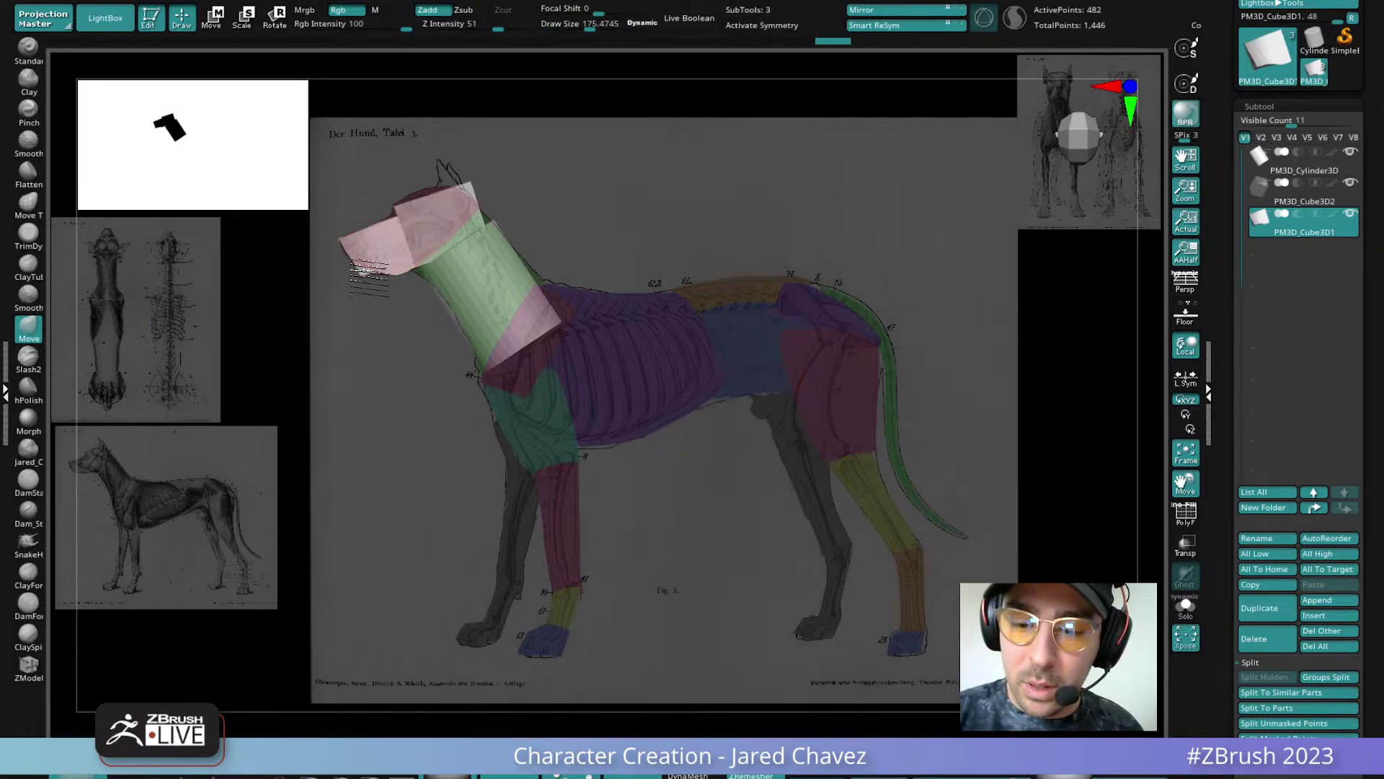
# Try pulling the skull block's upper back corner outward with the Move brush, then undo the edit
pyautogui.keyDown('alt'); pyautogui.click(447, 206); pyautogui.keyUp('alt')
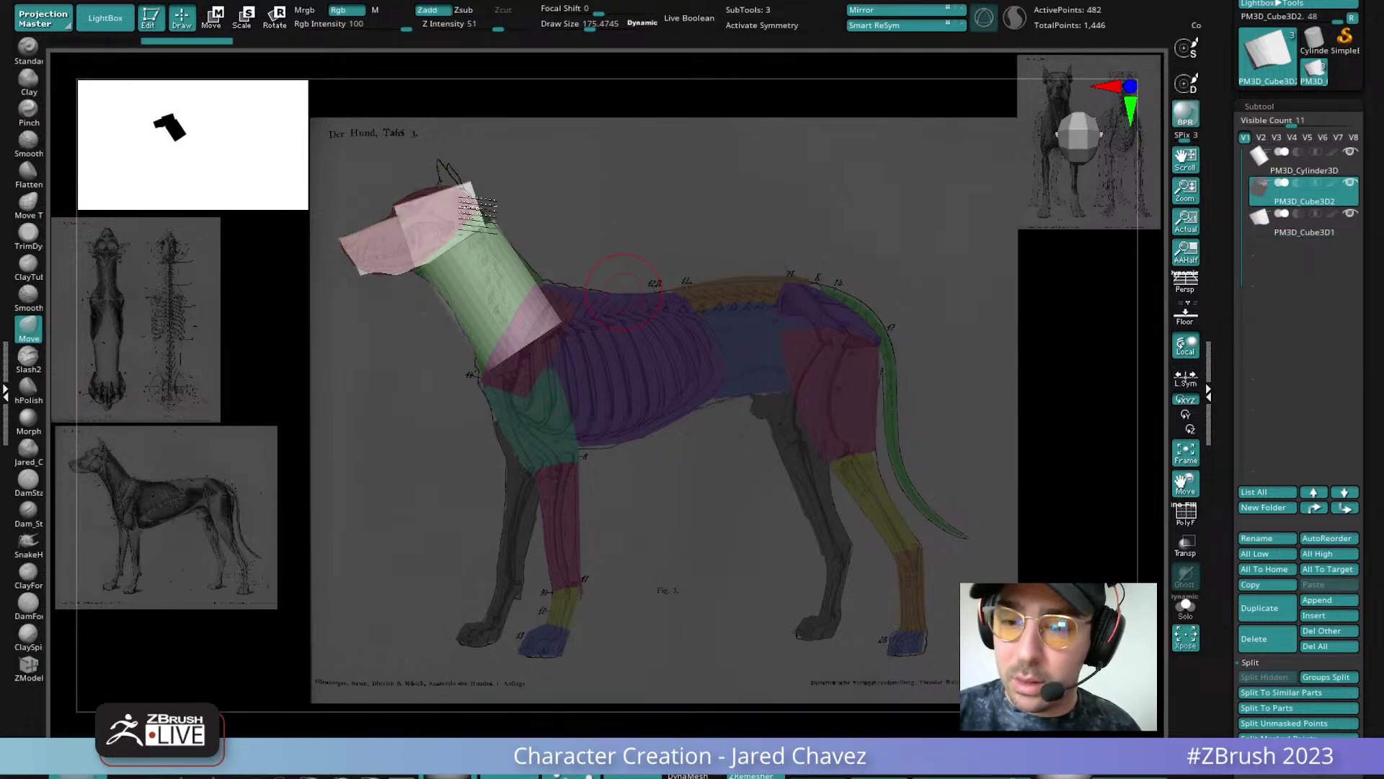
pyautogui.moveTo(470, 187)
pyautogui.mouseDown()
pyautogui.moveTo(637, 307)
pyautogui.moveTo(541, 297)
pyautogui.moveTo(517, 182)
pyautogui.mouseUp()
pyautogui.hotkey('ctrl', 'z')
pyautogui.hotkey('ctrl', 'z')
pyautogui.hotkey('ctrl', 'z')
# Select the muzzle block and undo its recent Move brush edits
pyautogui.keyDown('alt'); pyautogui.click(411, 274); pyautogui.keyUp('alt')
pyautogui.hotkey('ctrl', 'z')
pyautogui.hotkey('ctrl', 'z')
pyautogui.hotkey('ctrl', 'z')
pyautogui.hotkey('ctrl', 'z')
pyautogui.hotkey('ctrl', 'z')
pyautogui.hotkey('ctrl', 'z')
pyautogui.hotkey('ctrl', 'z')
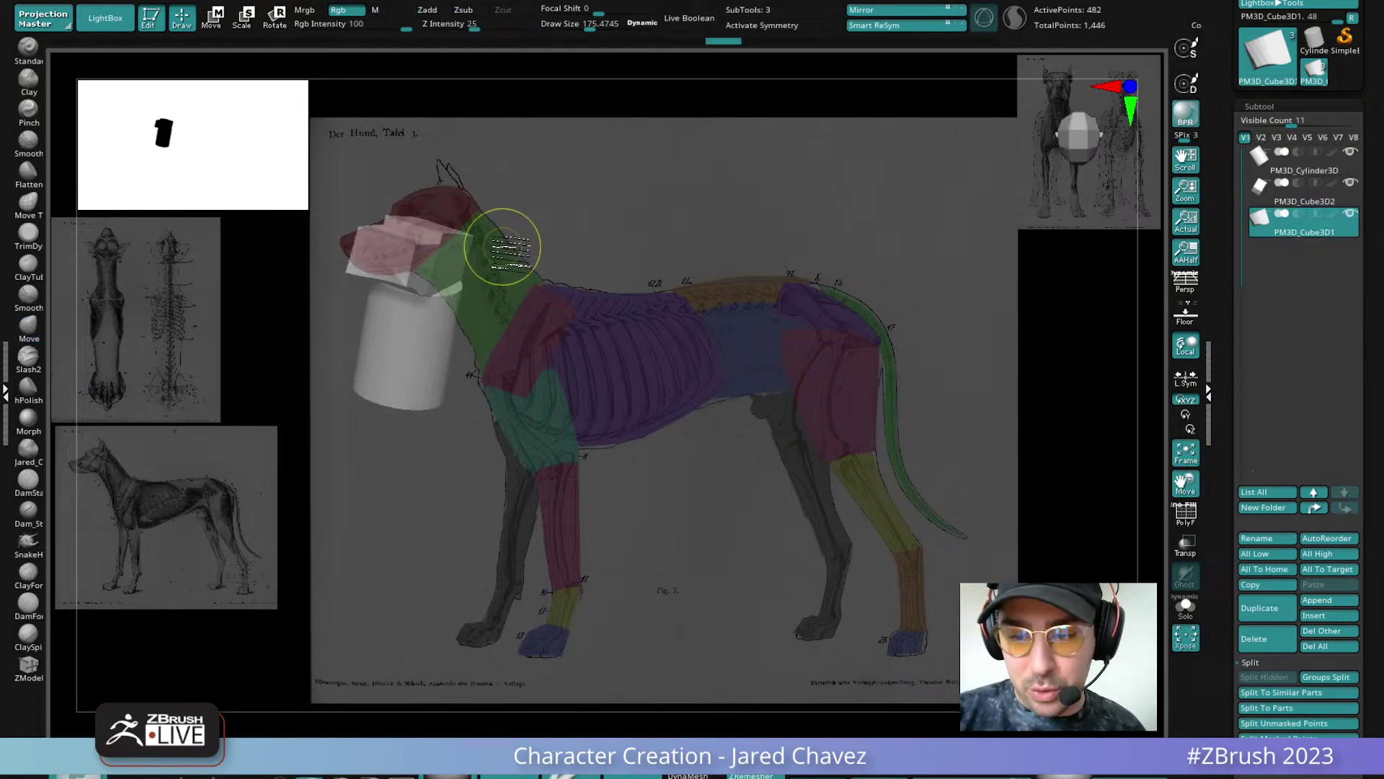
pyautogui.hotkey('ctrl', 'z')
pyautogui.hotkey('ctrl', 'z')
pyautogui.hotkey('ctrl', 'z')
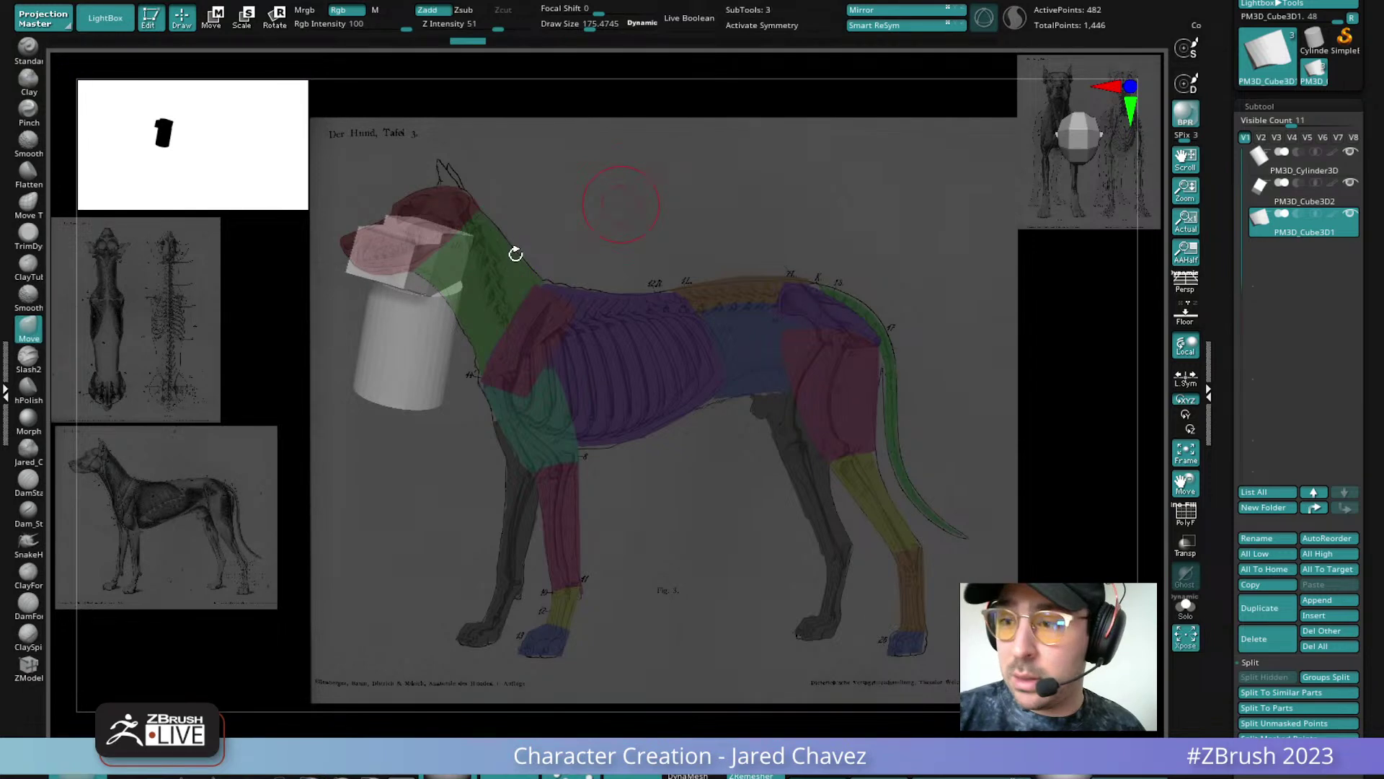
# Activate symmetry and smooth the muzzle block into a rounded shape in side view
pyautogui.press('x')
pyautogui.moveTo(497, 295); pyautogui.dragTo(523, 231)
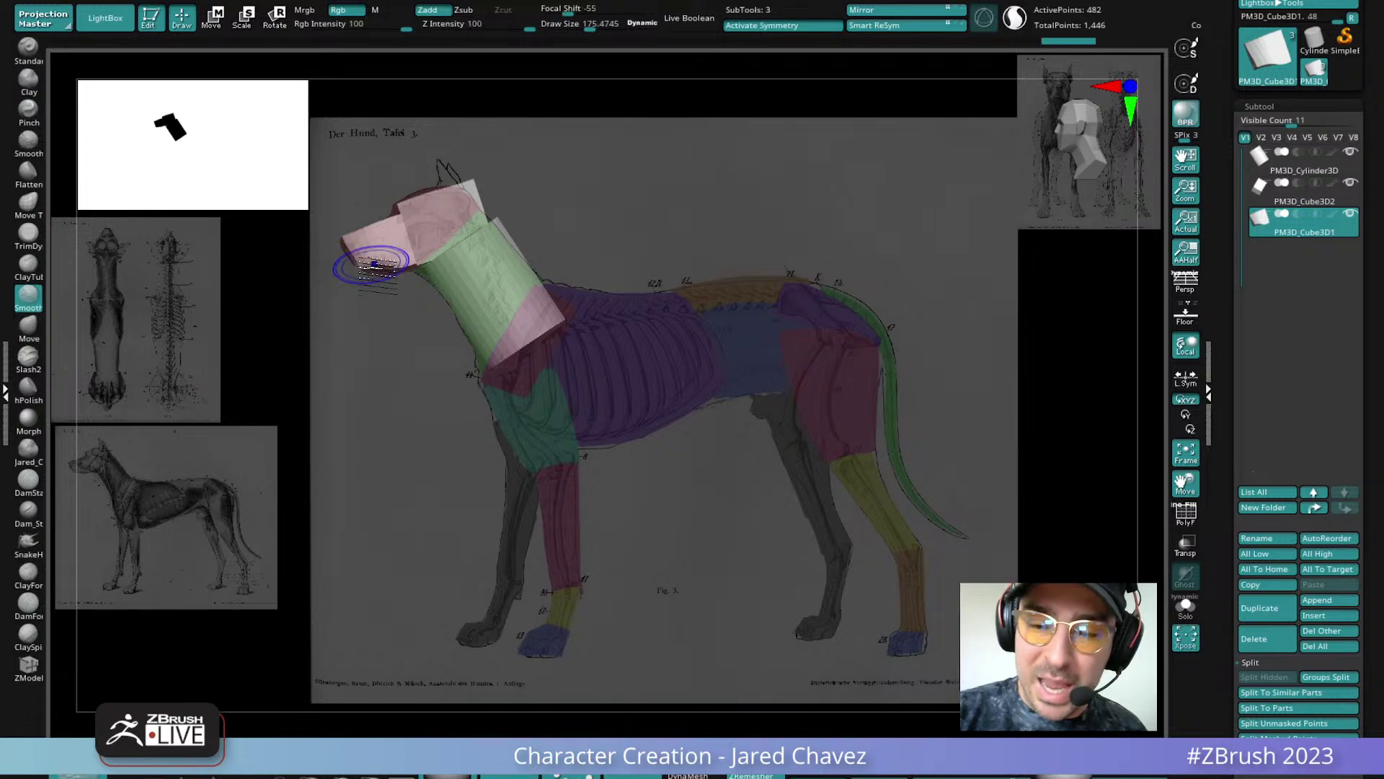
pyautogui.press('shift')
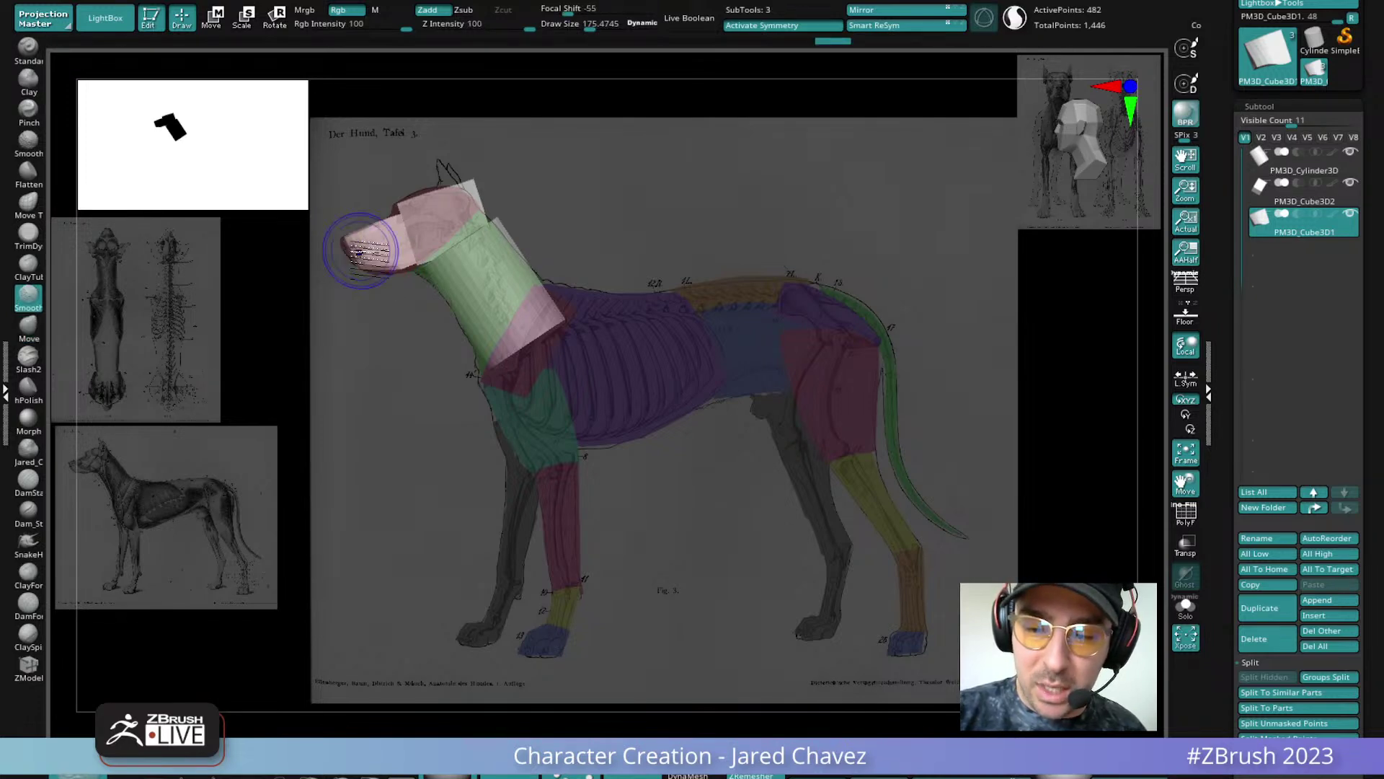
pyautogui.keyDown('shift'); pyautogui.moveTo(378, 265); pyautogui.dragTo(382, 265); pyautogui.keyUp('shift')
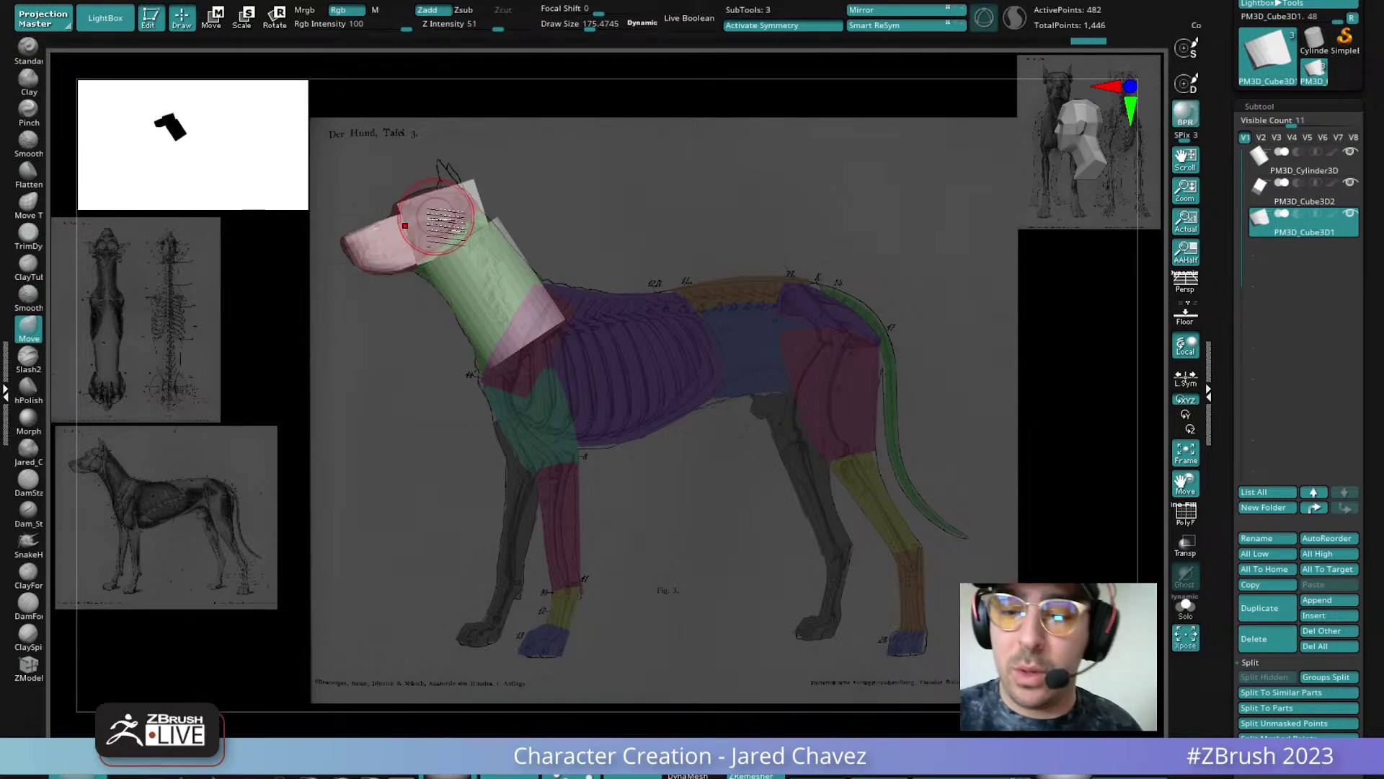
# Reshape the skull block to the rounded reference outline with the symmetric Move brush at draw size about 236, and select the muzzle block
pyautogui.keyDown('alt'); pyautogui.click(433, 213); pyautogui.keyUp('alt')
pyautogui.moveTo(427, 199)
pyautogui.mouseDown()
pyautogui.moveTo(475, 182)
pyautogui.moveTo(475, 238)
pyautogui.moveTo(493, 230)
pyautogui.moveTo(485, 244)
pyautogui.moveTo(470, 212)
pyautogui.moveTo(447, 251)
pyautogui.moveTo(418, 253)
pyautogui.mouseUp()
pyautogui.press('space')
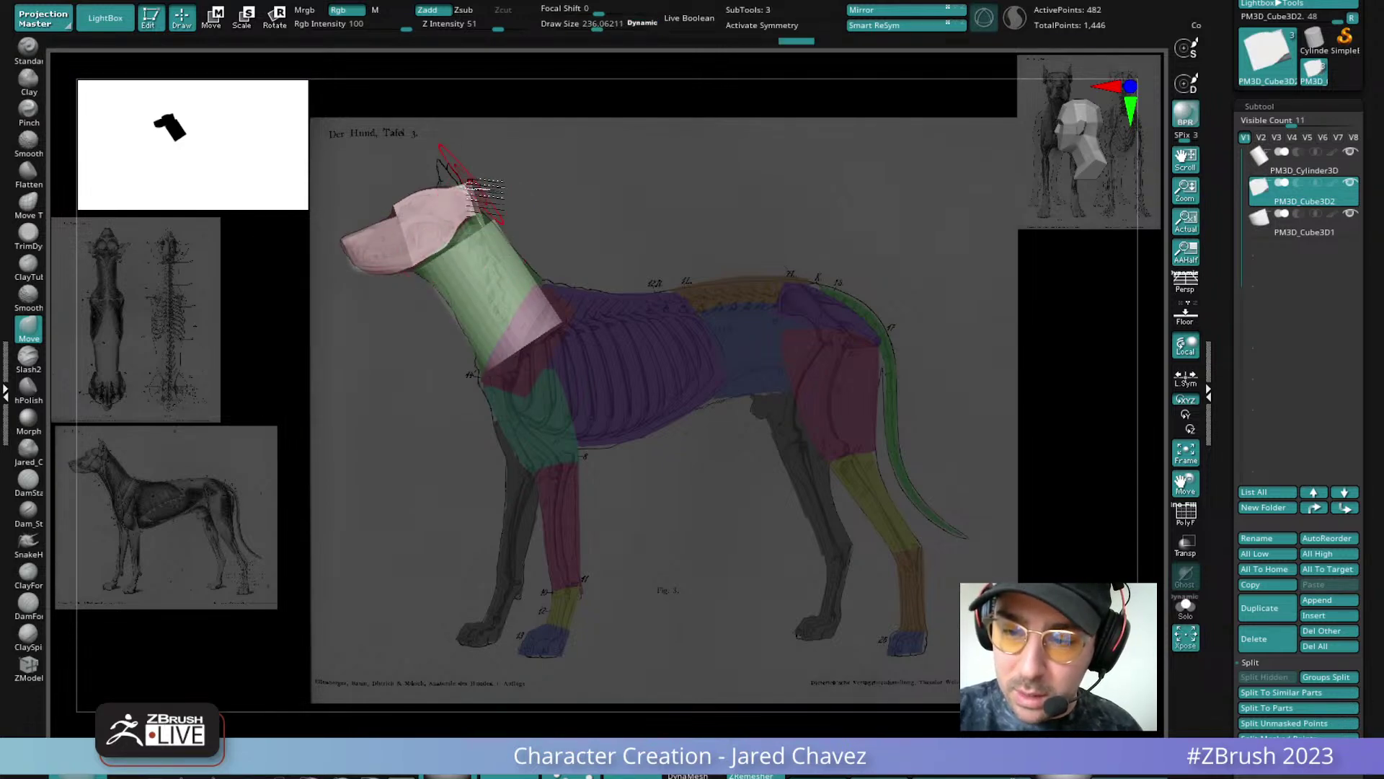
pyautogui.moveTo(471, 185); pyautogui.dragTo(484, 202, button='right')
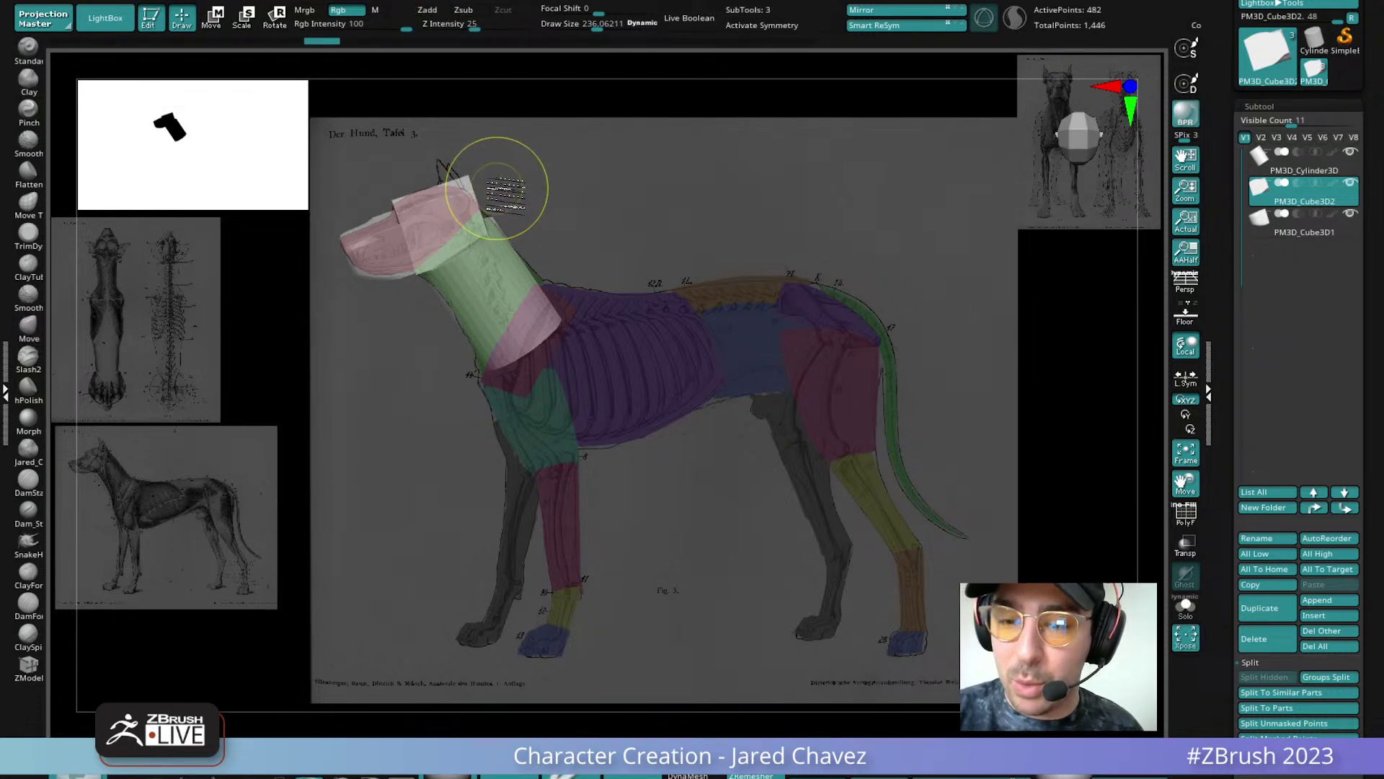
pyautogui.hotkey('ctrl', 'z')
pyautogui.moveTo(454, 222)
pyautogui.mouseDown(button='right')
pyautogui.moveTo(467, 142)
pyautogui.moveTo(479, 247)
pyautogui.moveTo(513, 216)
pyautogui.mouseUp(button='right')
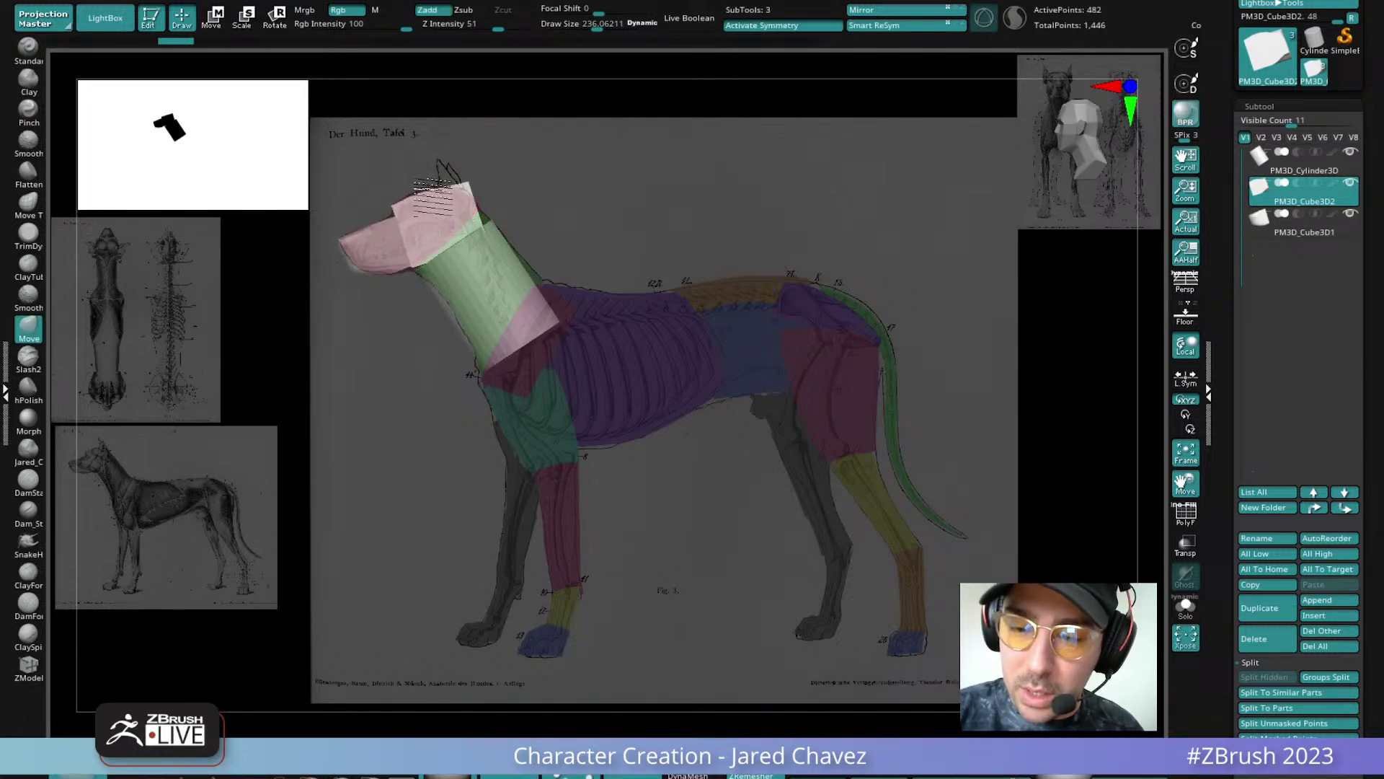
pyautogui.moveTo(427, 192)
pyautogui.mouseDown()
pyautogui.moveTo(466, 189)
pyautogui.moveTo(484, 223)
pyautogui.mouseUp()
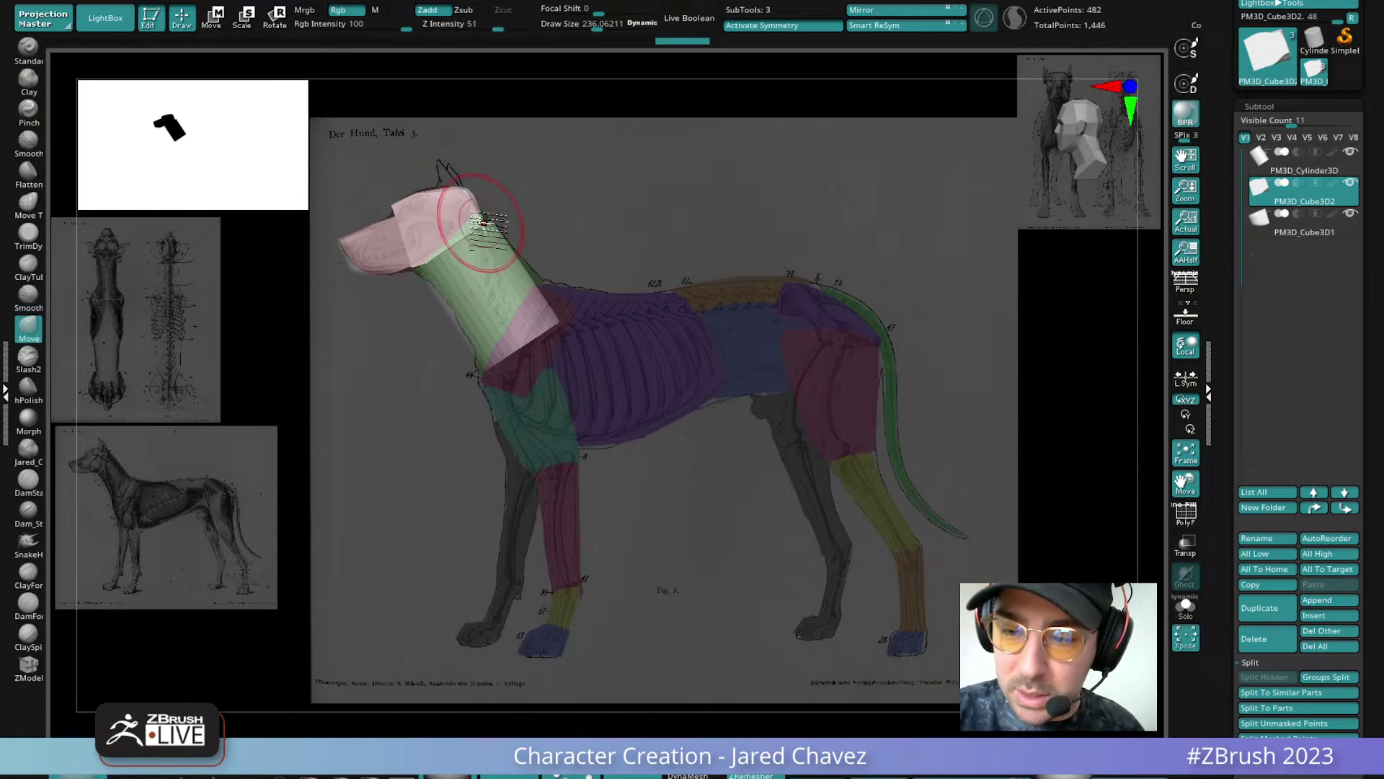
pyautogui.moveTo(402, 207); pyautogui.dragTo(397, 207)
pyautogui.moveTo(490, 230)
pyautogui.mouseDown()
pyautogui.moveTo(481, 218)
pyautogui.moveTo(418, 257)
pyautogui.mouseUp()
pyautogui.moveTo(391, 205); pyautogui.dragTo(405, 210)
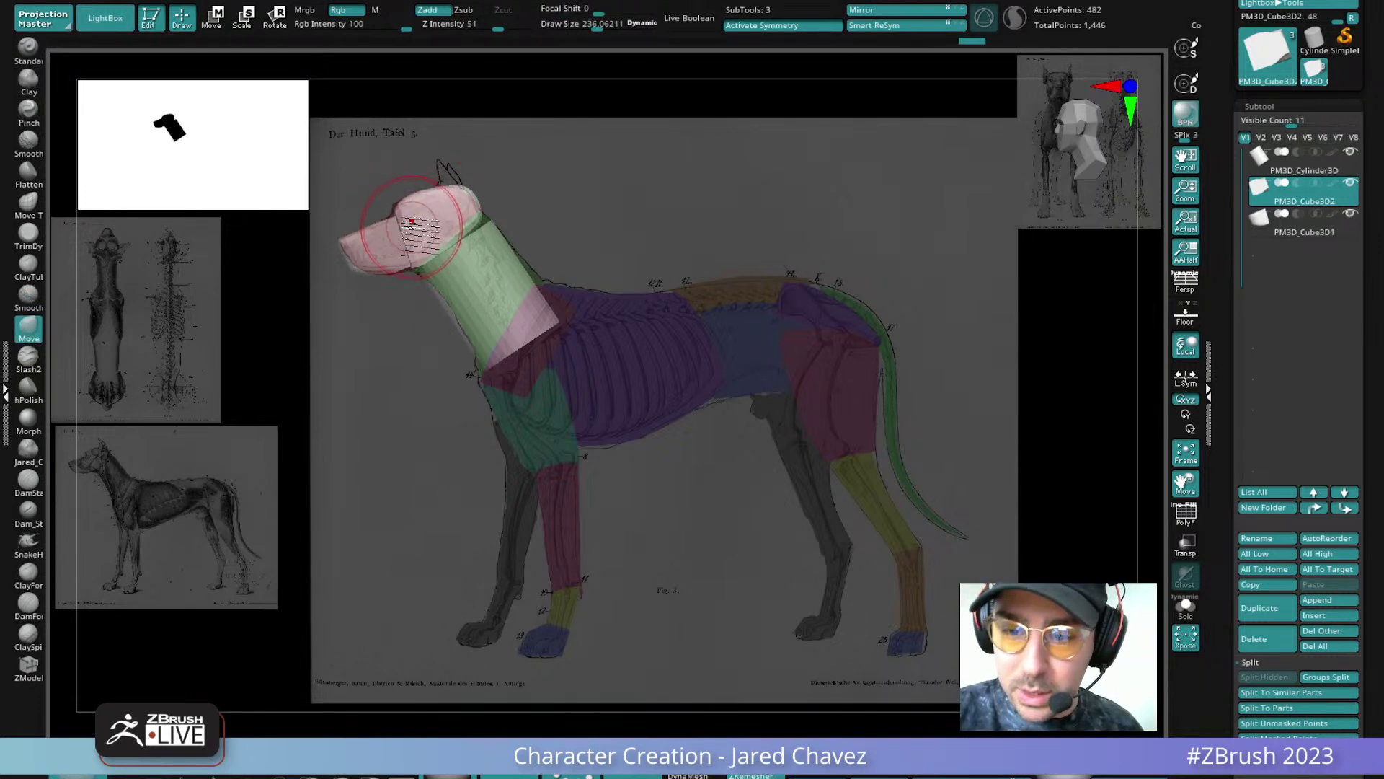
pyautogui.keyDown('alt'); pyautogui.click(440, 285); pyautogui.keyUp('alt')
pyautogui.moveTo(439, 285); pyautogui.dragTo(405, 264, button='right')
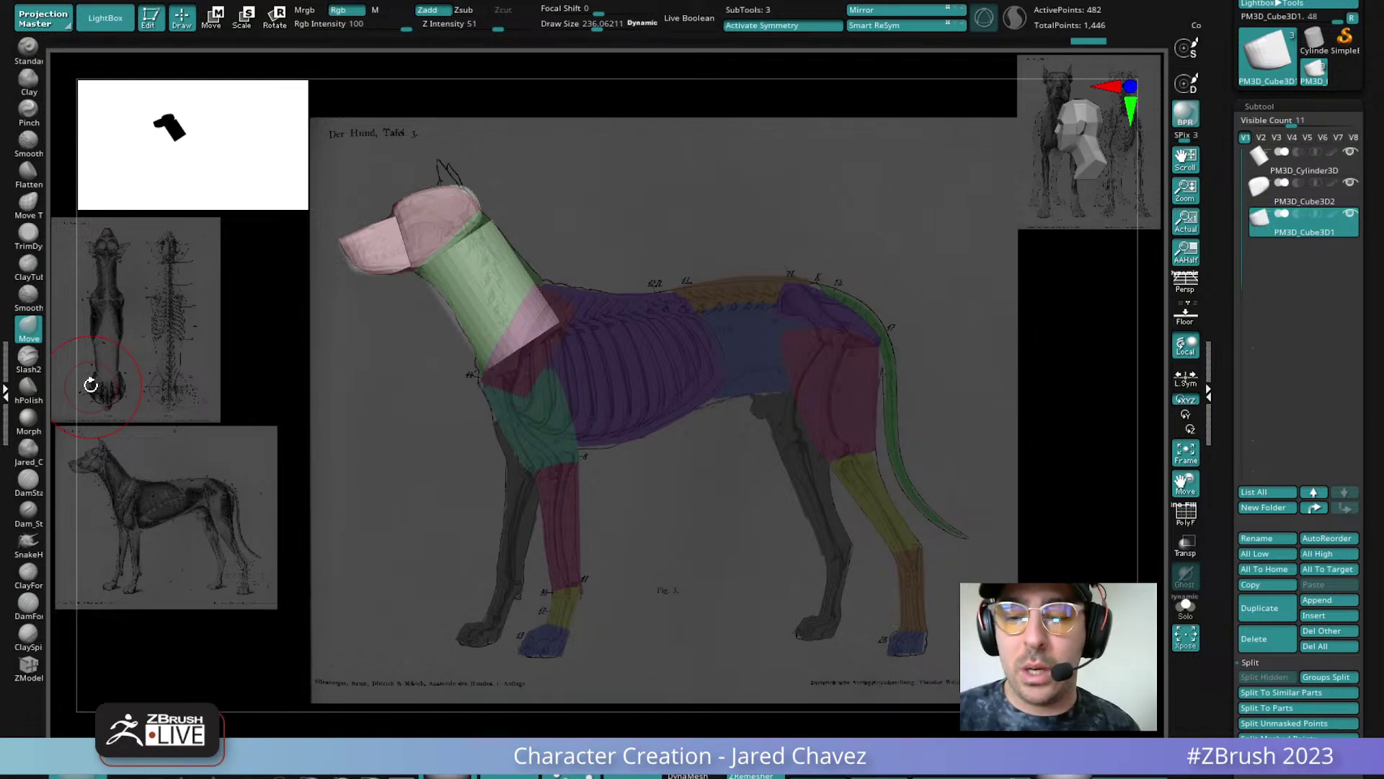
# Select the neck cylinder and adjust its back edge and base toward the reference with the Move brush, undoing unwanted strokes
pyautogui.keyDown('alt'); pyautogui.click(456, 299); pyautogui.keyUp('alt')
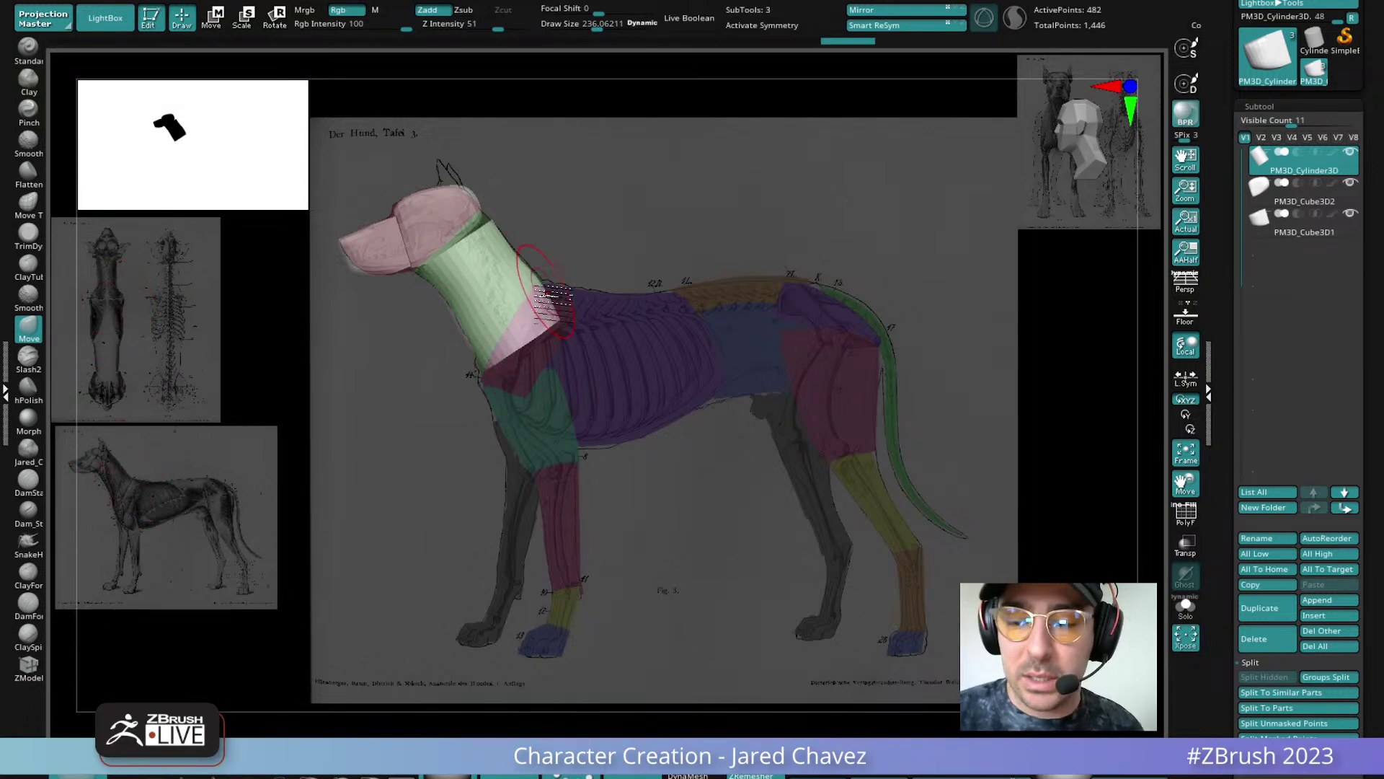
pyautogui.moveTo(499, 238); pyautogui.dragTo(506, 237)
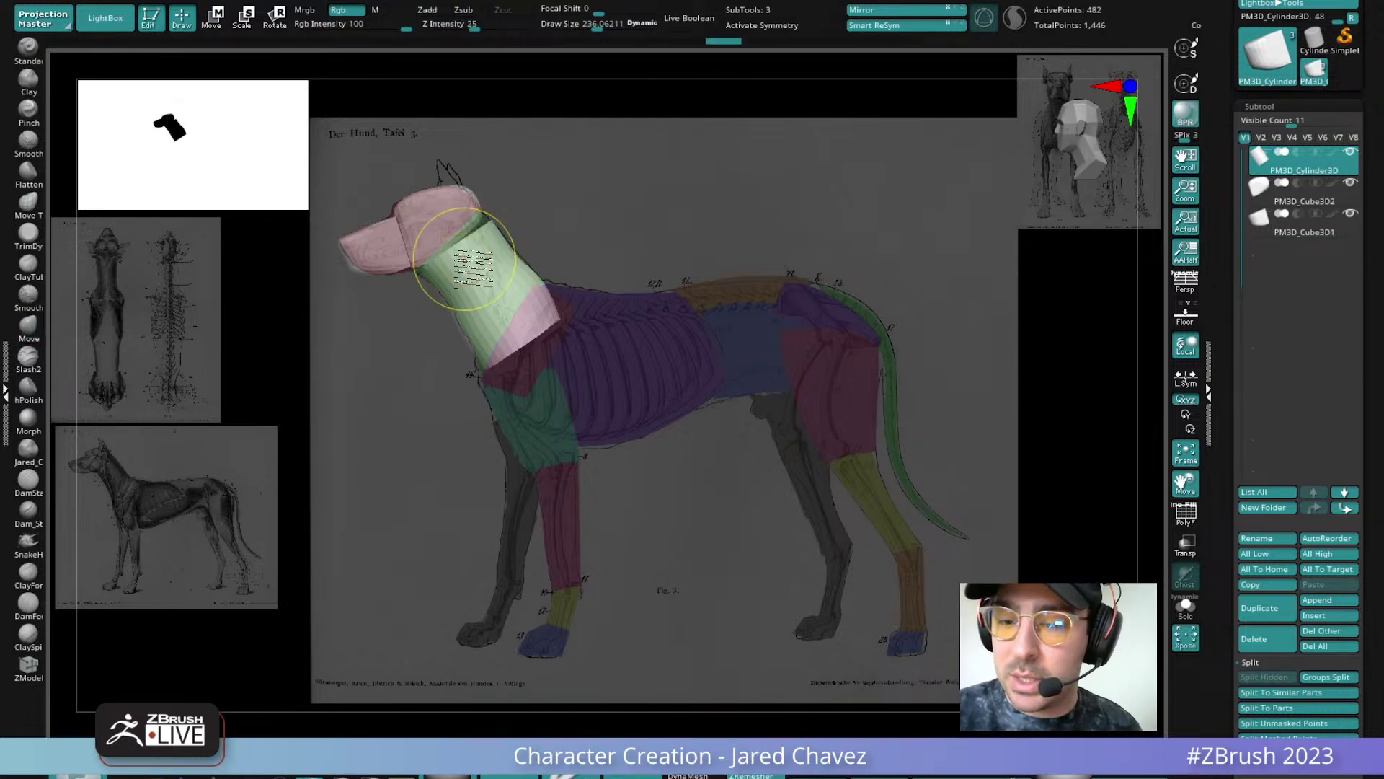
pyautogui.hotkey('ctrl', 'z')
pyautogui.hotkey('ctrl', 'z')
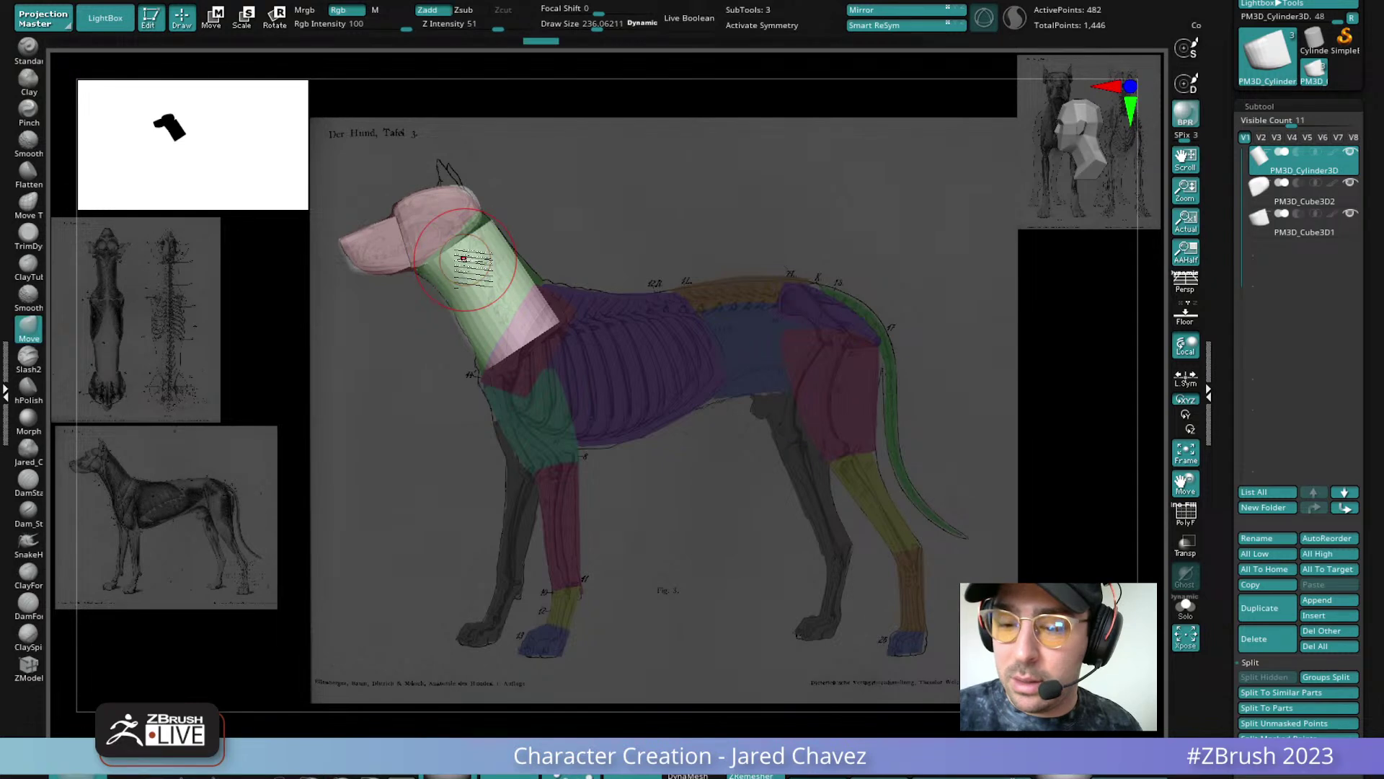
pyautogui.moveTo(524, 270)
pyautogui.mouseDown()
pyautogui.moveTo(556, 299)
pyautogui.moveTo(537, 281)
pyautogui.mouseUp()
pyautogui.hotkey('ctrl', 'z')
pyautogui.hotkey('ctrl', 'z')
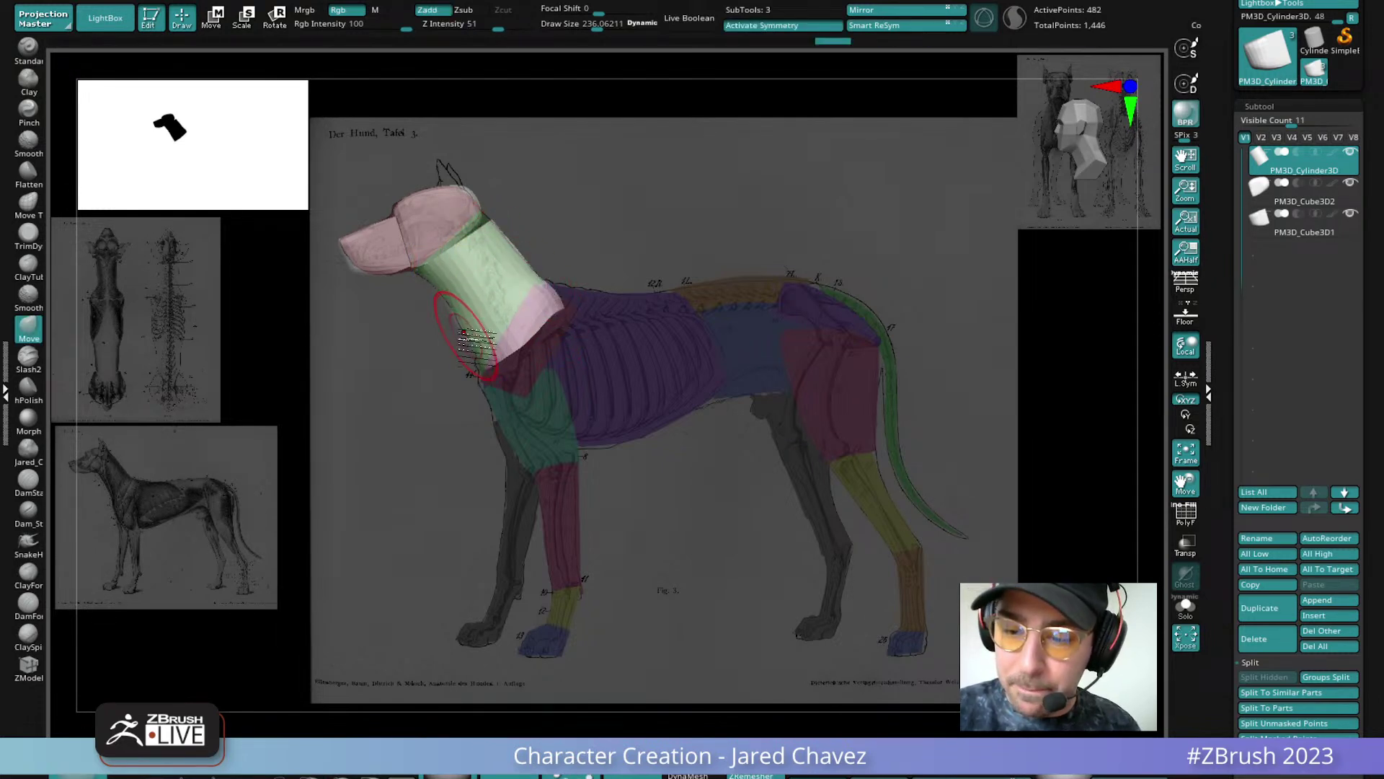
# Pull the neck cylinder's throat and nape edges to the reference outline with the Move brush
pyautogui.moveTo(455, 307); pyautogui.dragTo(446, 309)
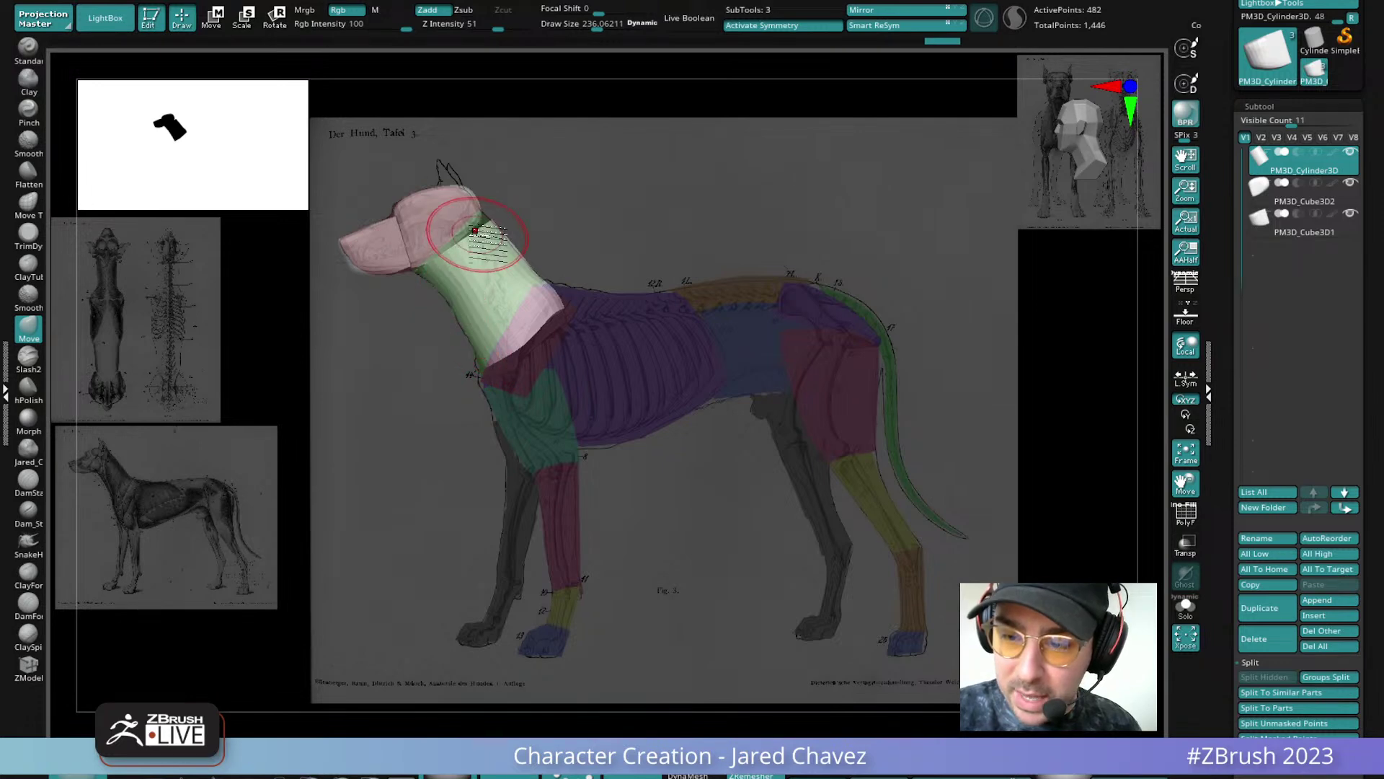
pyautogui.moveTo(487, 225); pyautogui.dragTo(478, 217)
pyautogui.hotkey('ctrl', 'z')
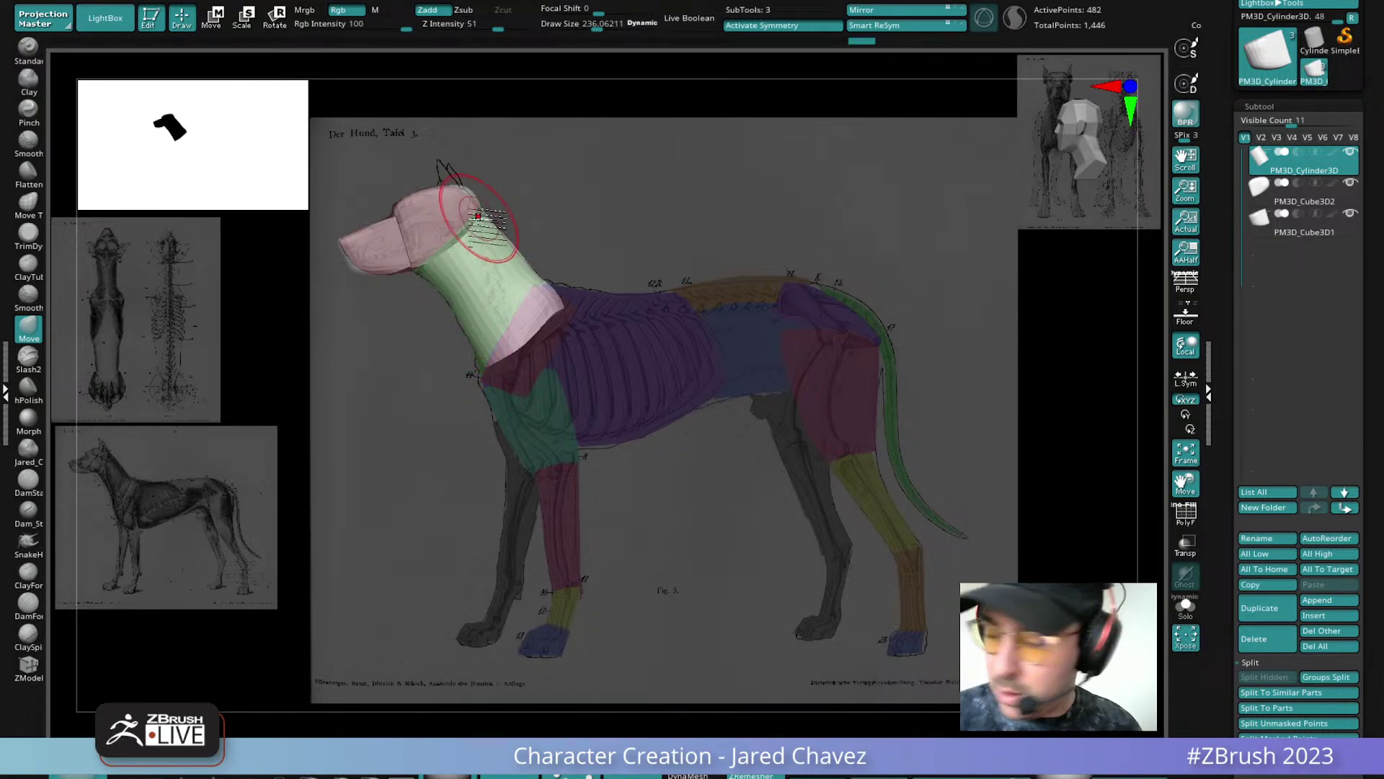
pyautogui.click(1186, 612)
pyautogui.click(1186, 613)
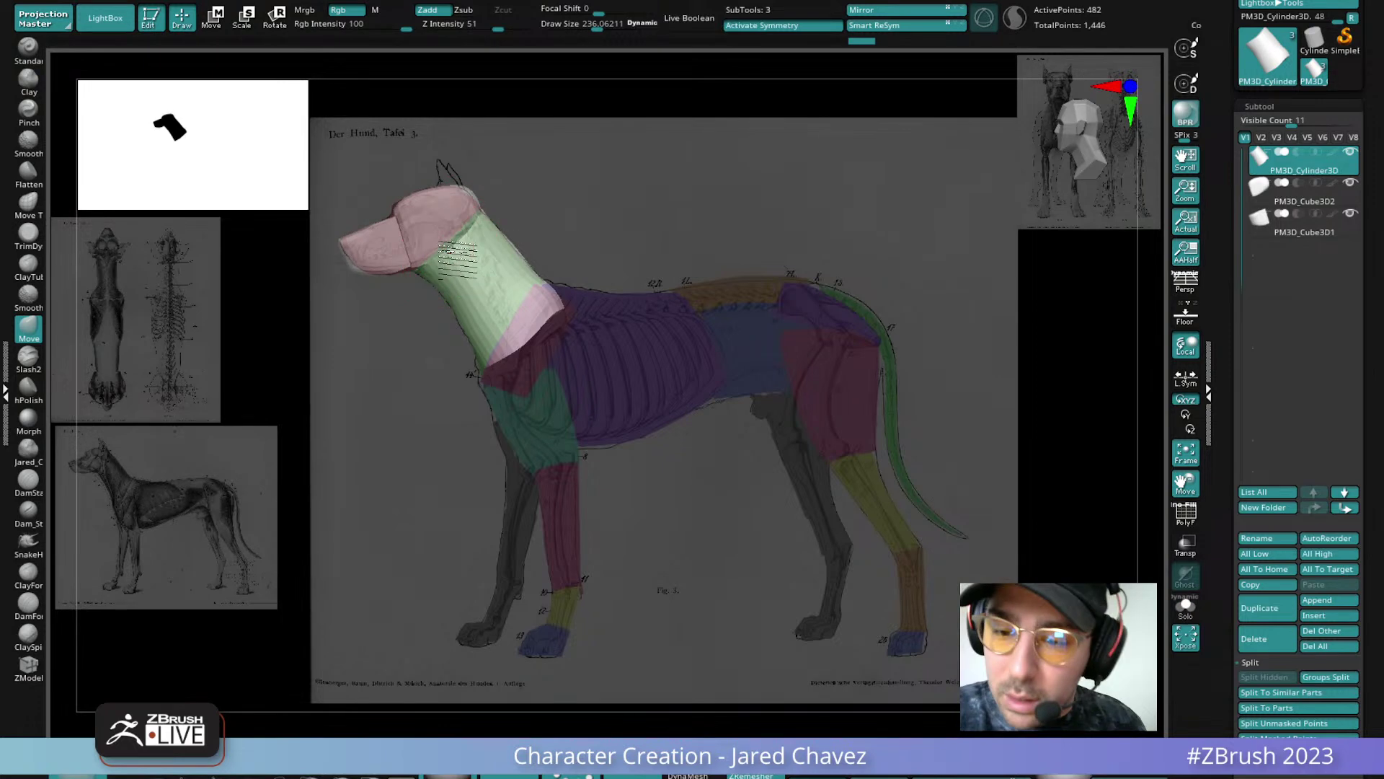
pyautogui.hotkey('ctrl', 'shift', 'z')
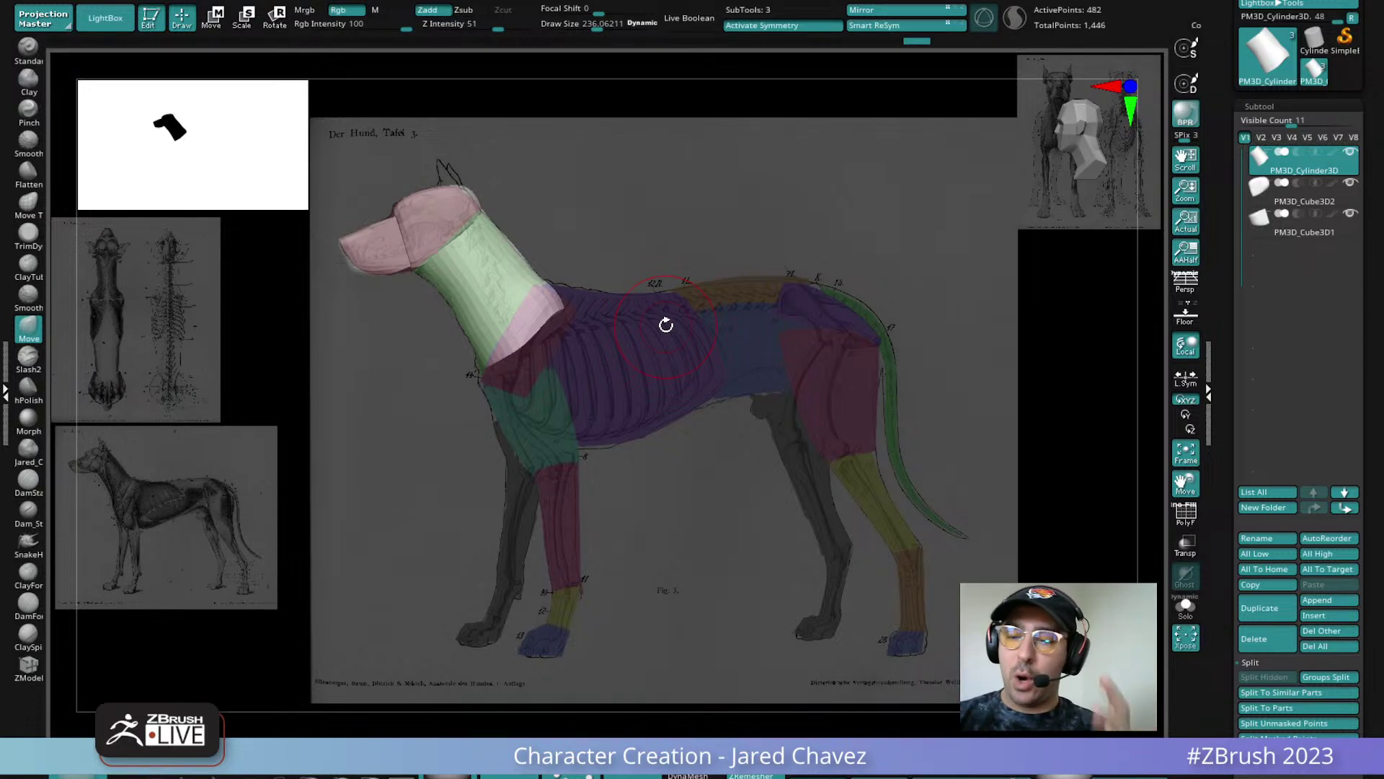
# Append a Sphere3D subtool, scale it down and move it over the front of the ribcage
pyautogui.click(1329, 600)
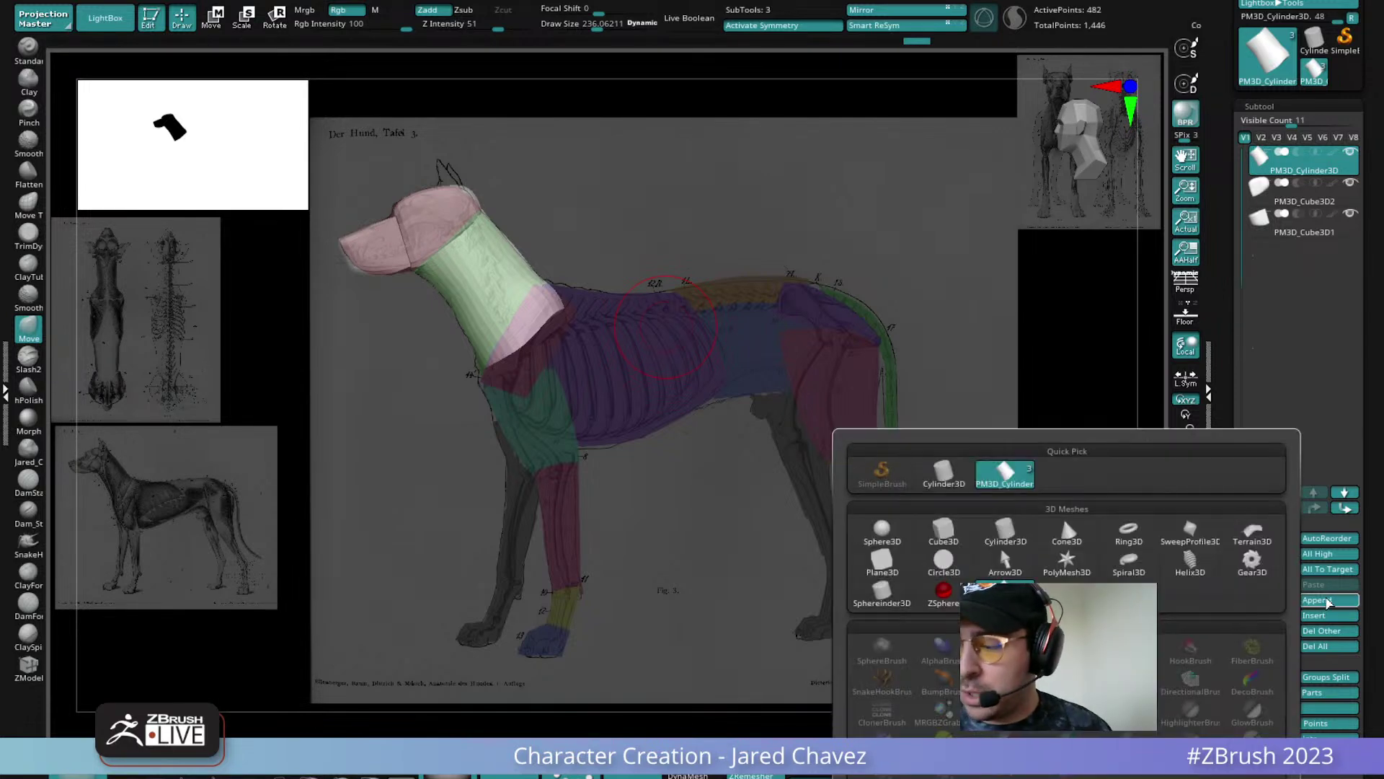
pyautogui.click(882, 530)
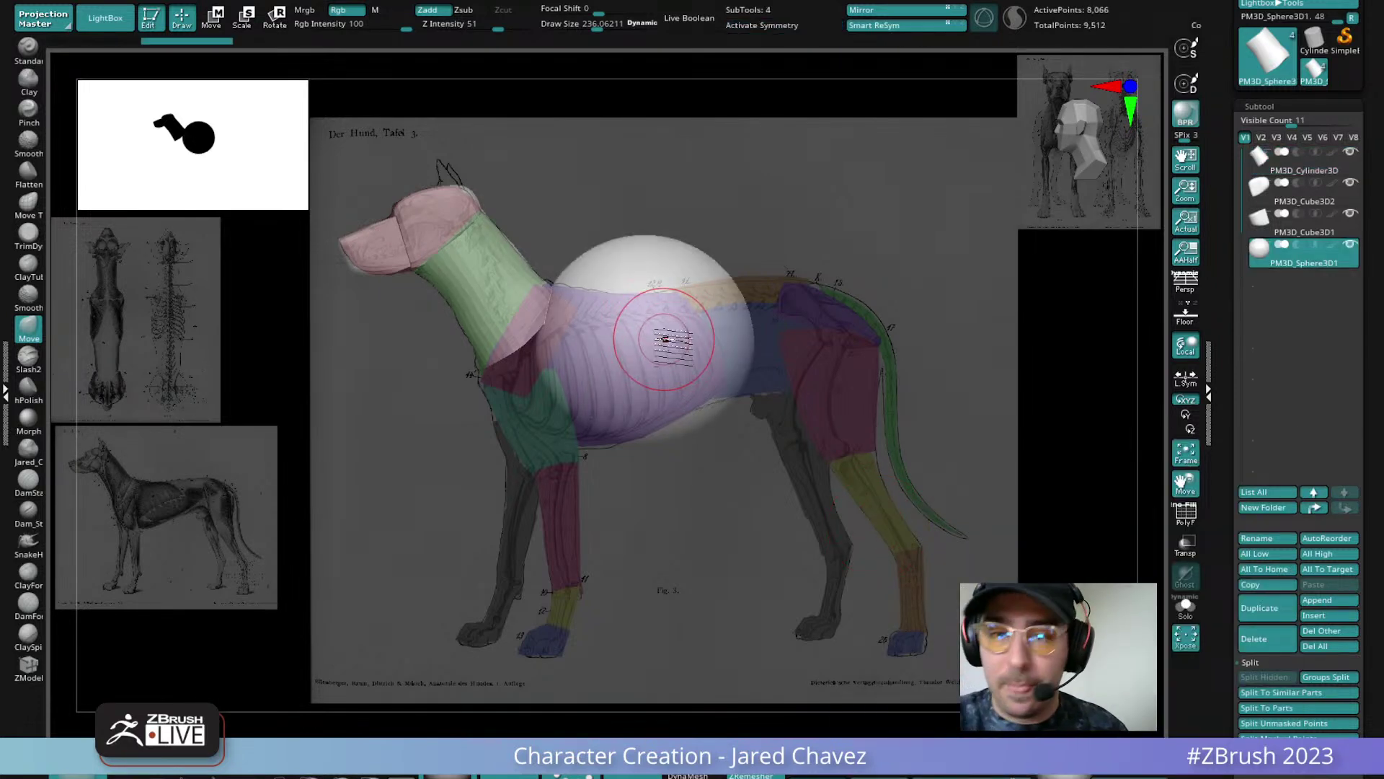
pyautogui.click(210, 17)
pyautogui.moveTo(643, 344); pyautogui.dragTo(629, 349)
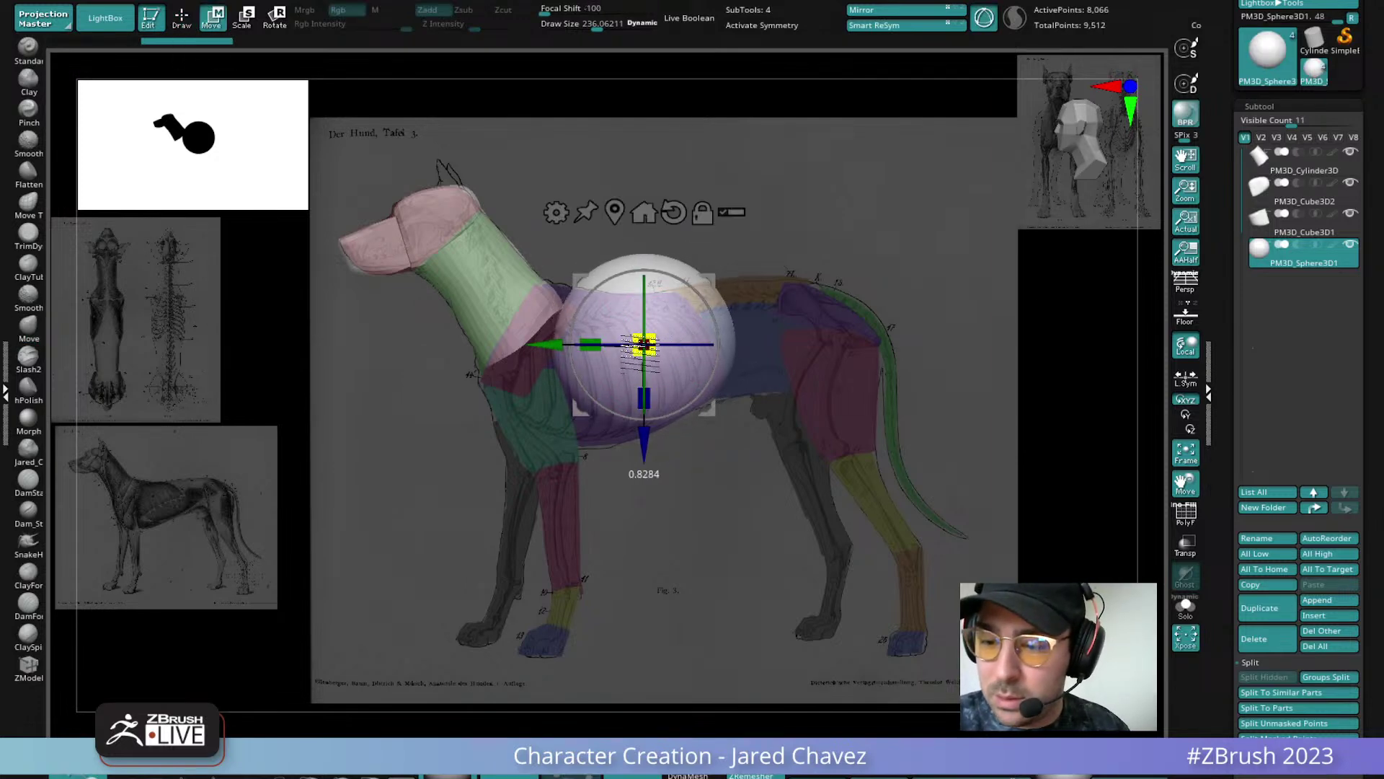
pyautogui.moveTo(709, 412); pyautogui.dragTo(639, 437)
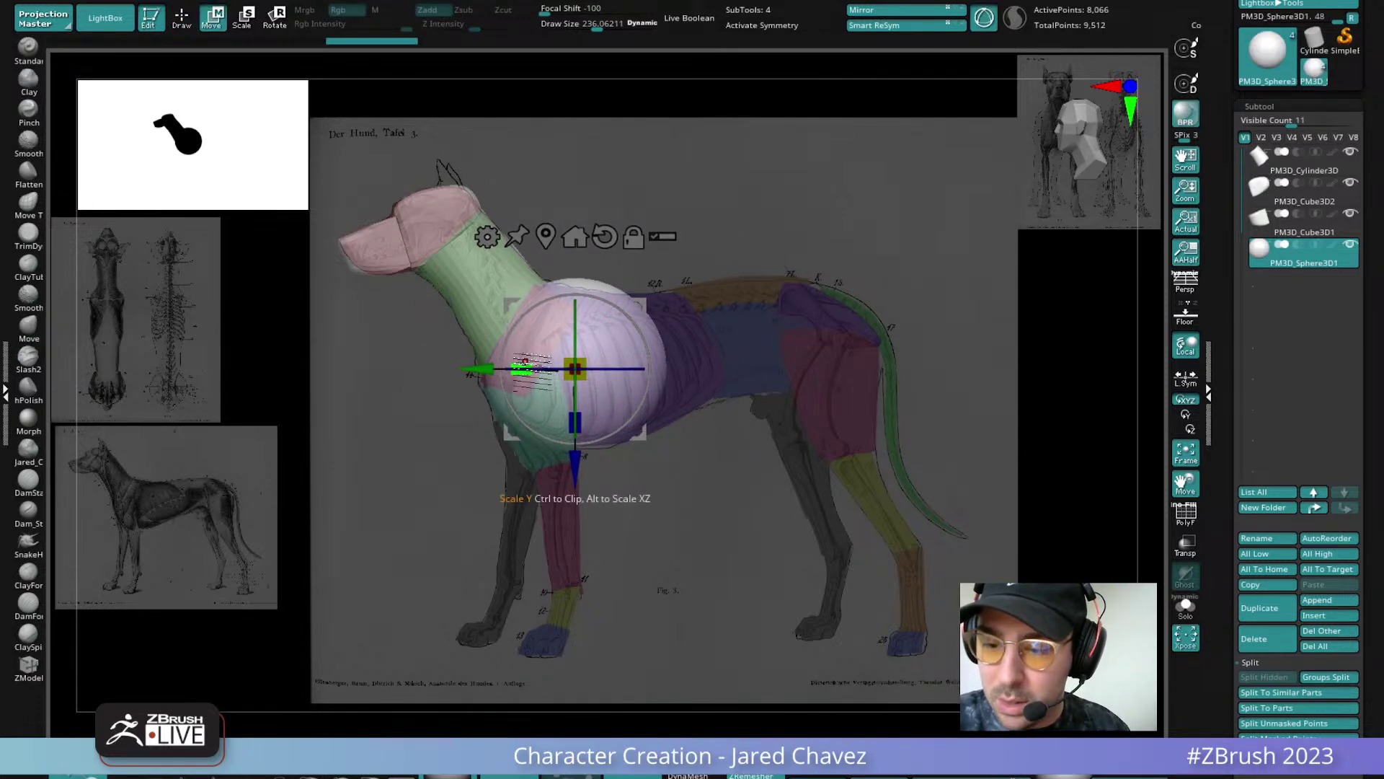
# Stretch the sphere lengthwise into an ellipsoid and fit its size and position to the ribcage
pyautogui.moveTo(517, 377); pyautogui.dragTo(512, 375)
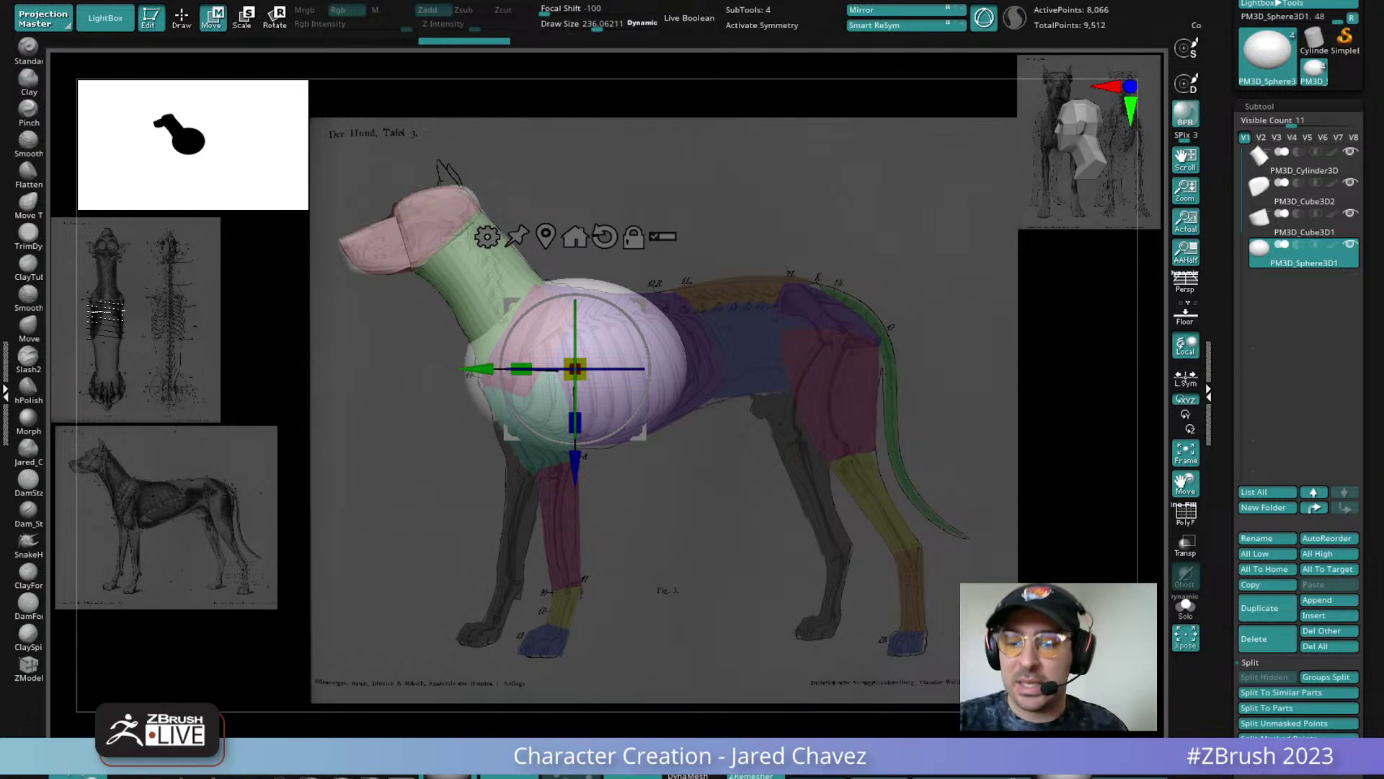
pyautogui.moveTo(524, 369); pyautogui.dragTo(489, 369)
pyautogui.moveTo(581, 416); pyautogui.dragTo(645, 442)
pyautogui.moveTo(526, 374); pyautogui.dragTo(514, 372)
pyautogui.moveTo(646, 439); pyautogui.dragTo(661, 433)
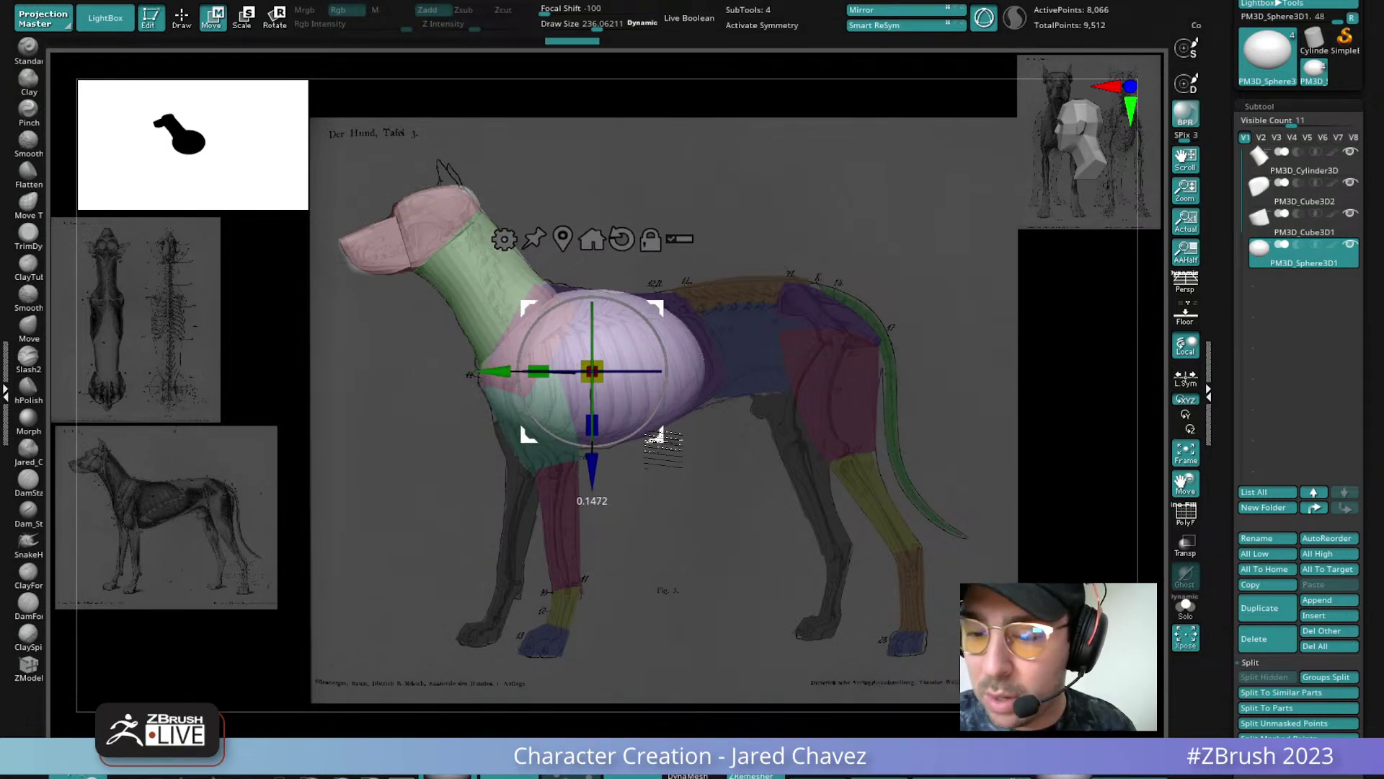
# Shape the ribcage ellipsoid's back, belly and chest edges to the reference with the Move brush at draw size about 236
pyautogui.click(182, 18)
pyautogui.moveTo(594, 282); pyautogui.dragTo(677, 306)
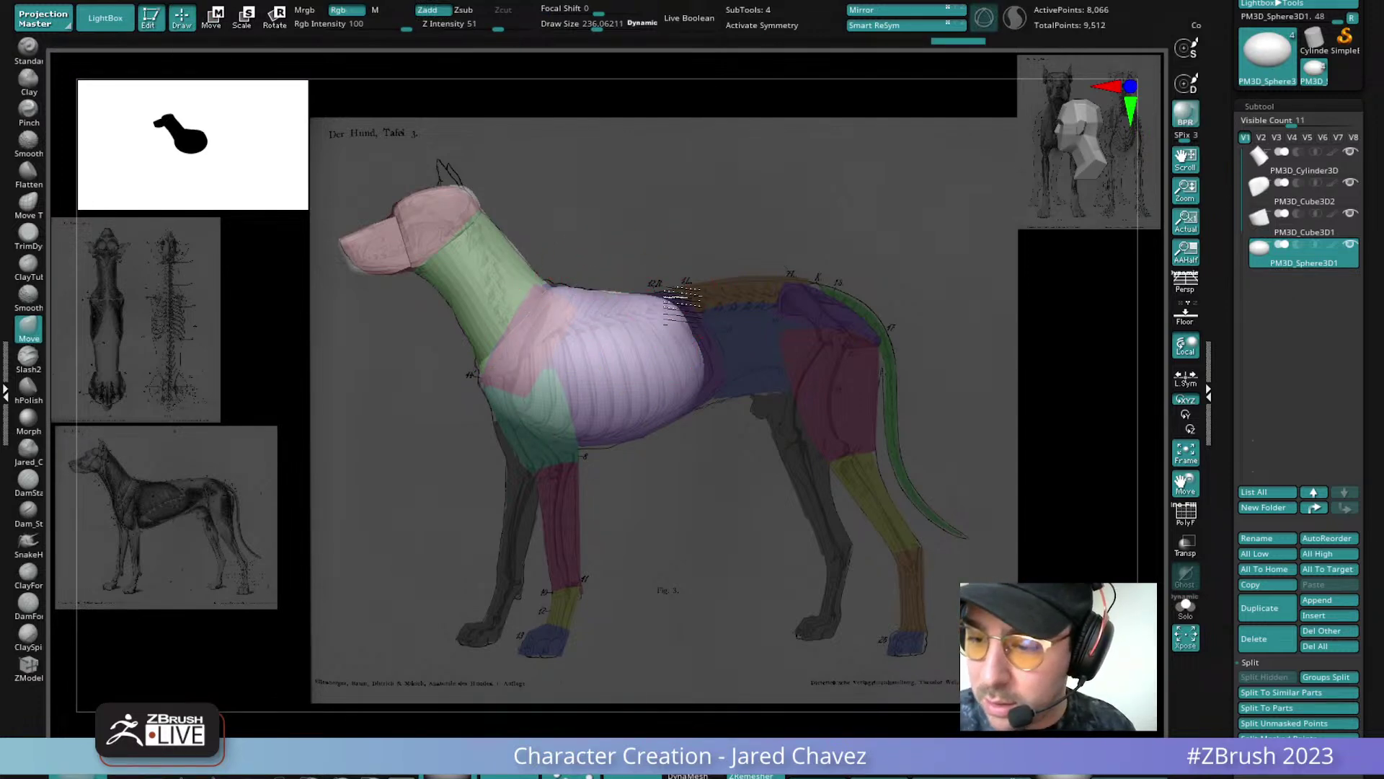
pyautogui.hotkey('ctrl', 'z')
pyautogui.hotkey('ctrl', 'z')
pyautogui.moveTo(710, 382); pyautogui.dragTo(698, 398)
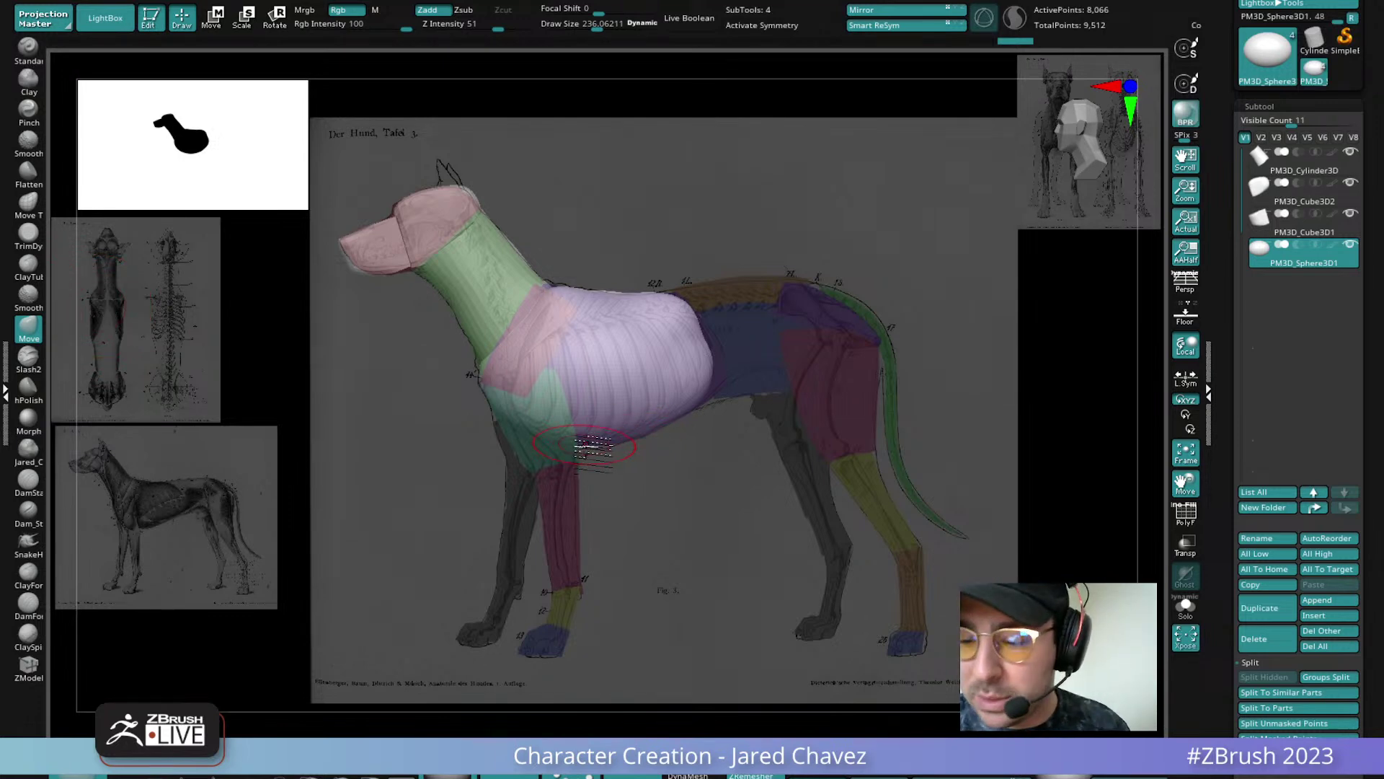
pyautogui.moveTo(598, 458); pyautogui.dragTo(608, 447)
pyautogui.moveTo(530, 416); pyautogui.dragTo(521, 402)
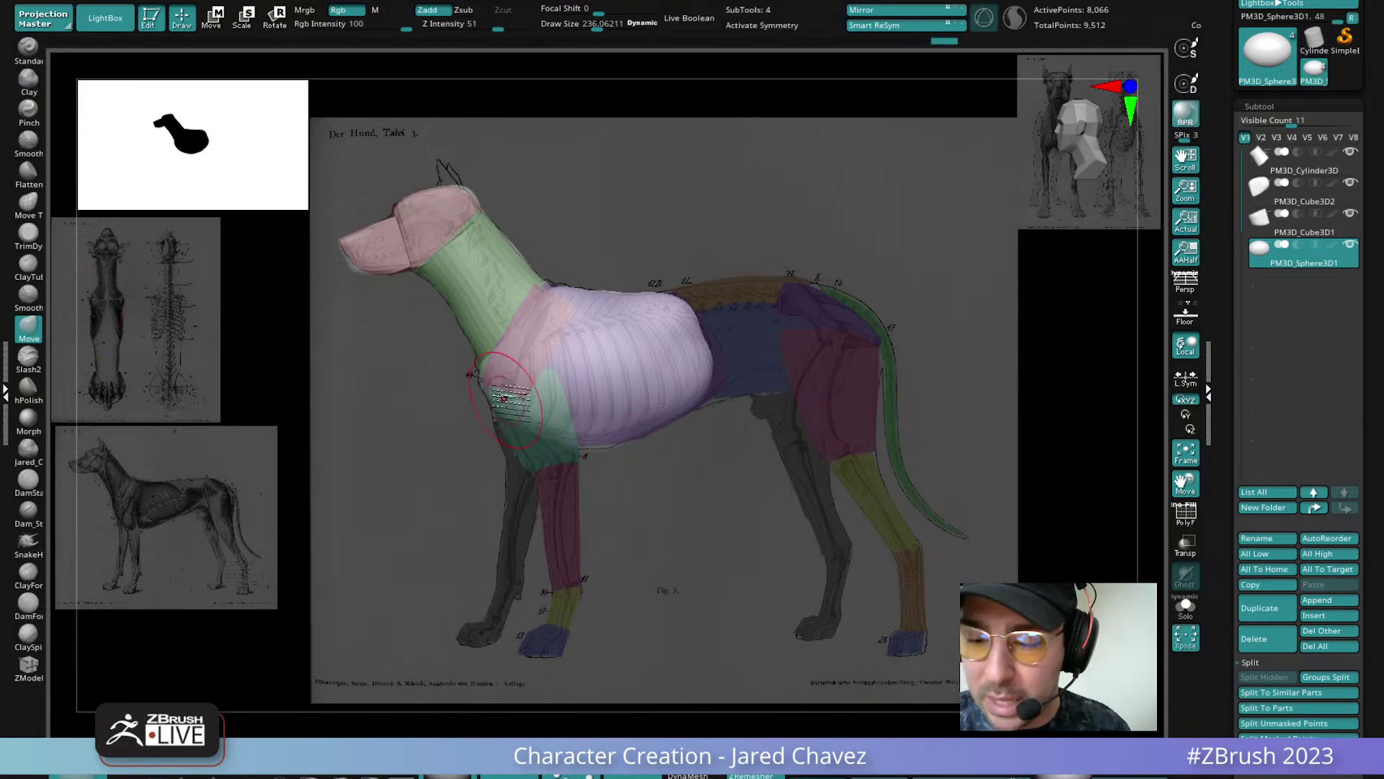
# Refine the ribcage's rear end, underside and withers with the Move brush at draw size about 289
pyautogui.press('space')
pyautogui.moveTo(627, 386)
pyautogui.mouseDown()
pyautogui.moveTo(721, 372)
pyautogui.moveTo(690, 299)
pyautogui.mouseUp()
pyautogui.moveTo(723, 380); pyautogui.dragTo(719, 384)
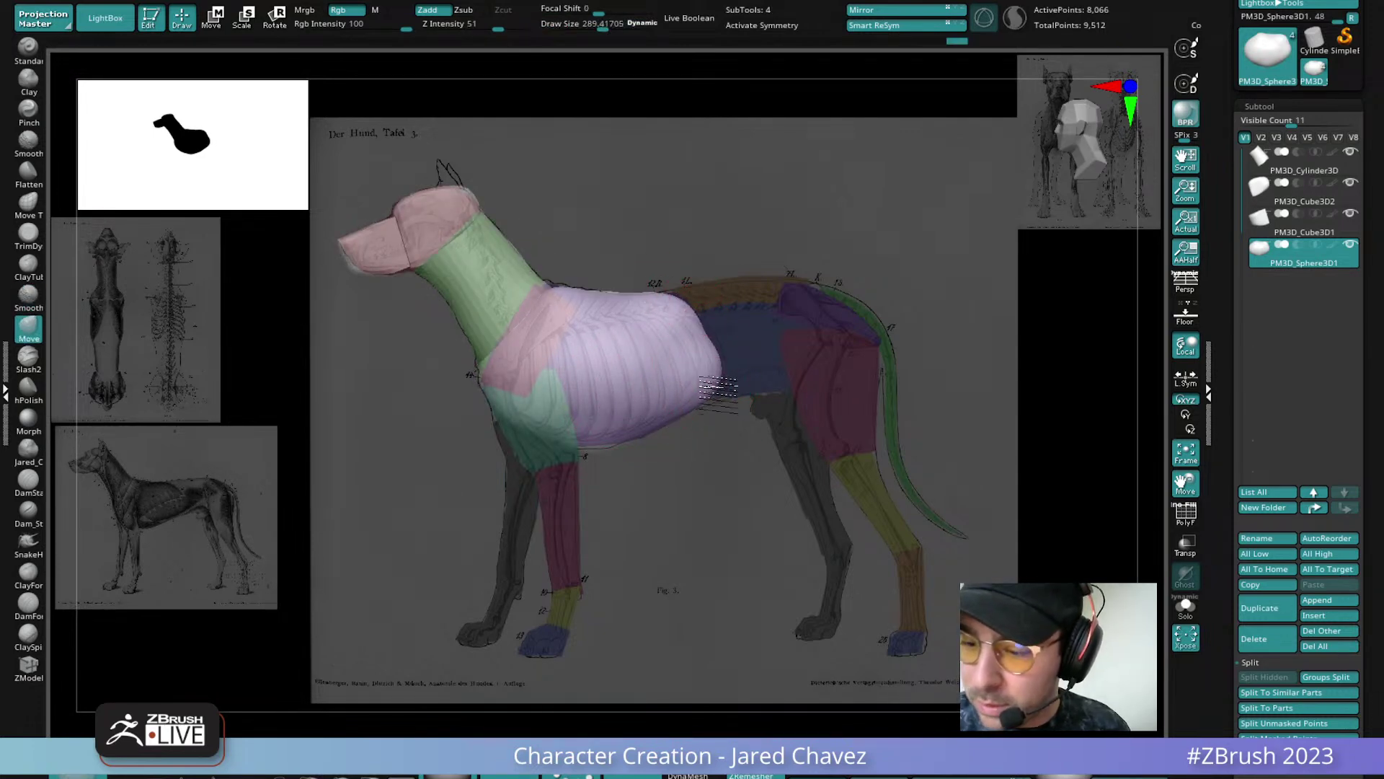
pyautogui.moveTo(600, 450); pyautogui.dragTo(593, 454)
pyautogui.moveTo(570, 301); pyautogui.dragTo(555, 297)
pyautogui.moveTo(551, 328)
pyautogui.mouseDown(button='right')
pyautogui.moveTo(588, 333)
pyautogui.moveTo(556, 332)
pyautogui.mouseUp(button='right')
pyautogui.moveTo(597, 453); pyautogui.dragTo(595, 433)
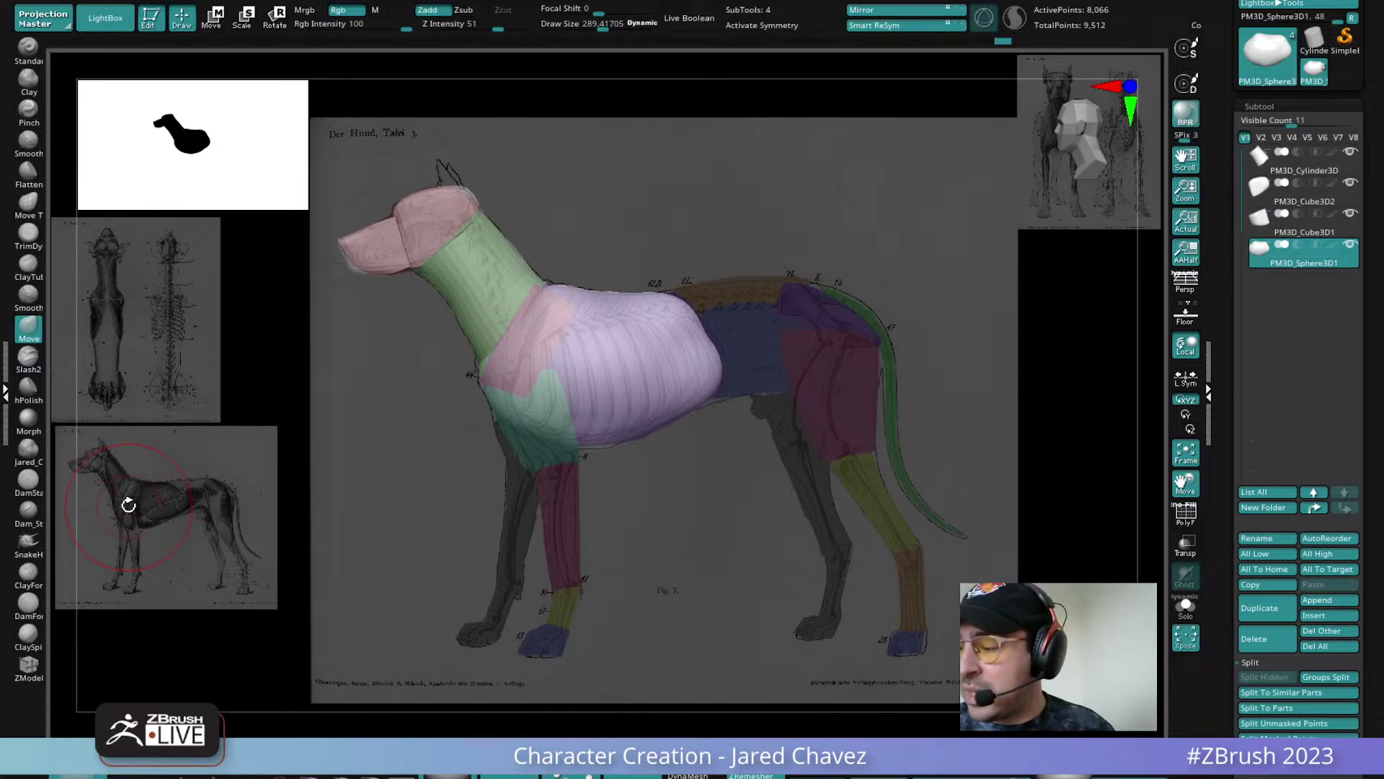
# Append a Cube3D subtool, select it and scale it down uniformly over the ribcage
pyautogui.click(1327, 600)
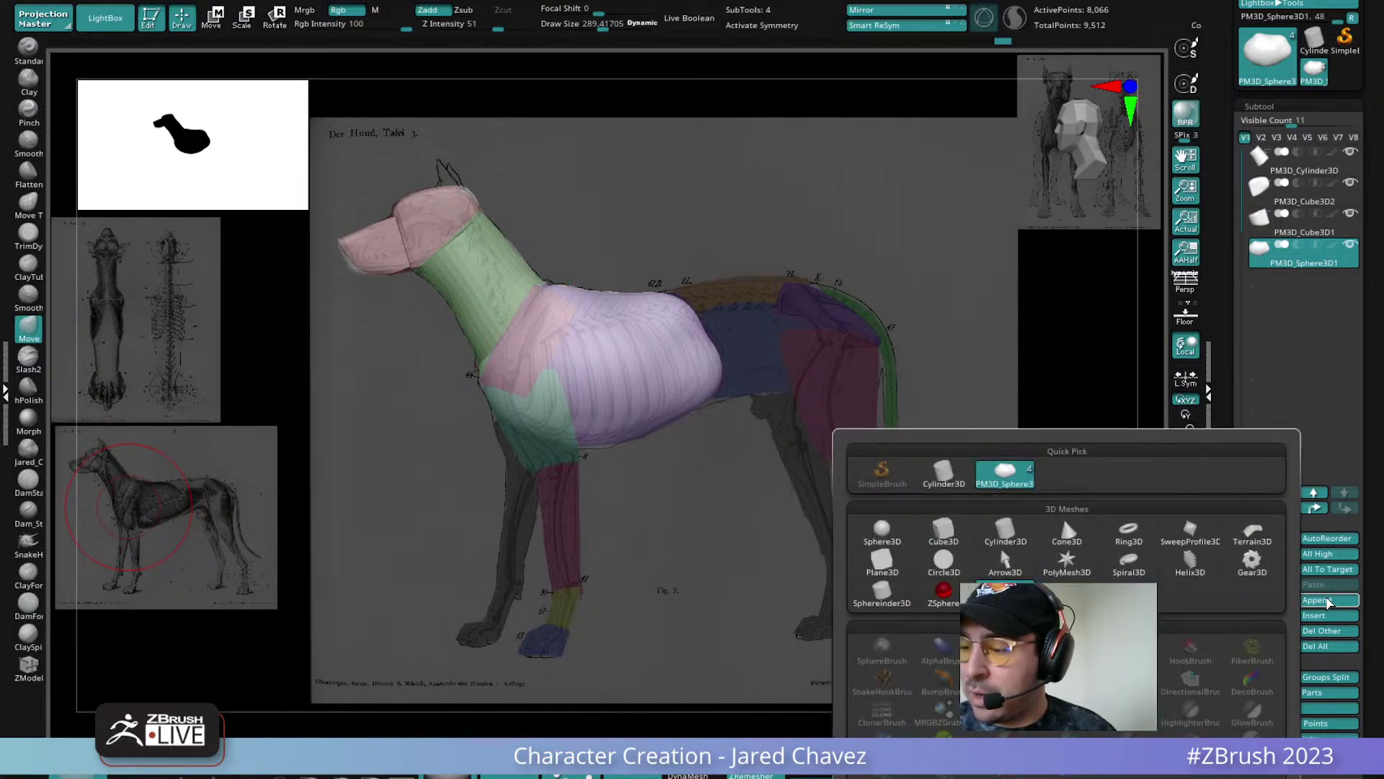
pyautogui.click(939, 533)
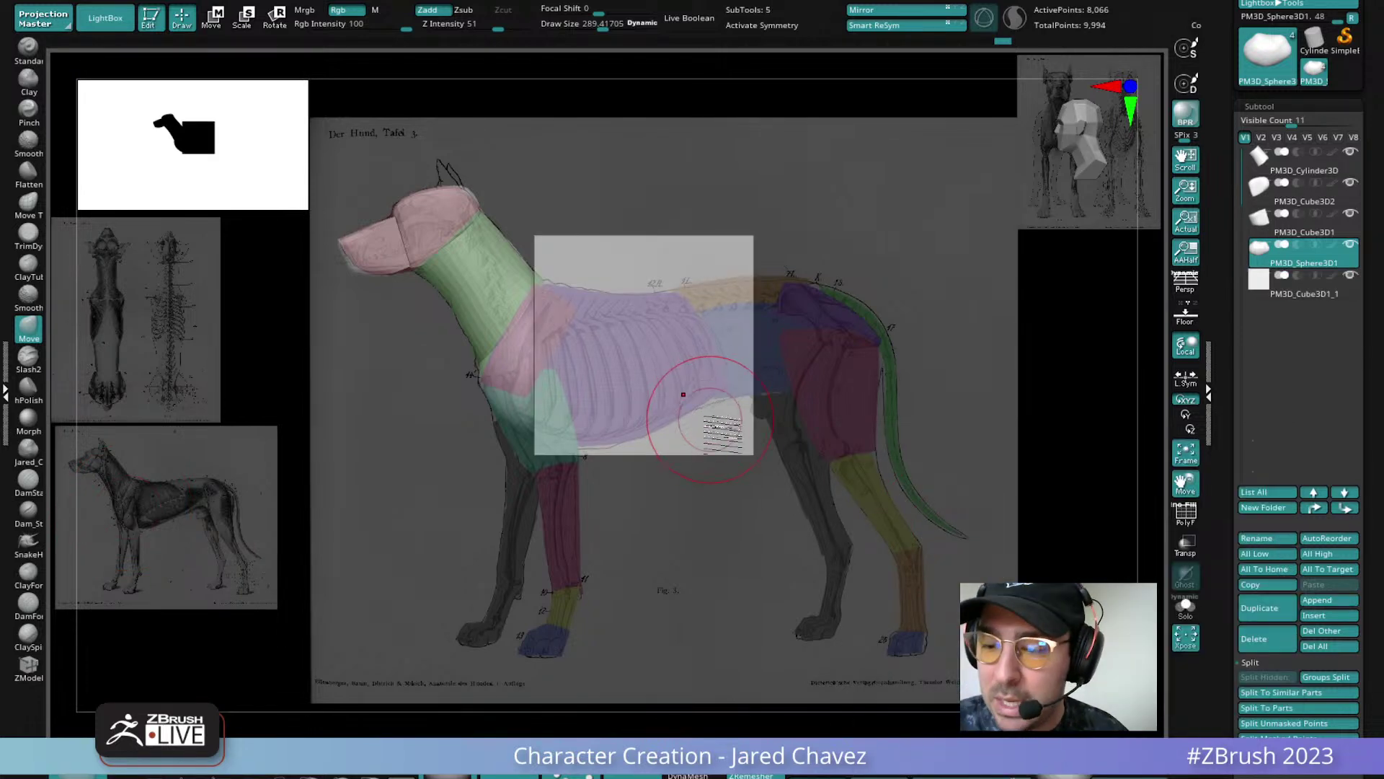
pyautogui.keyDown('alt'); pyautogui.click(726, 427); pyautogui.keyUp('alt')
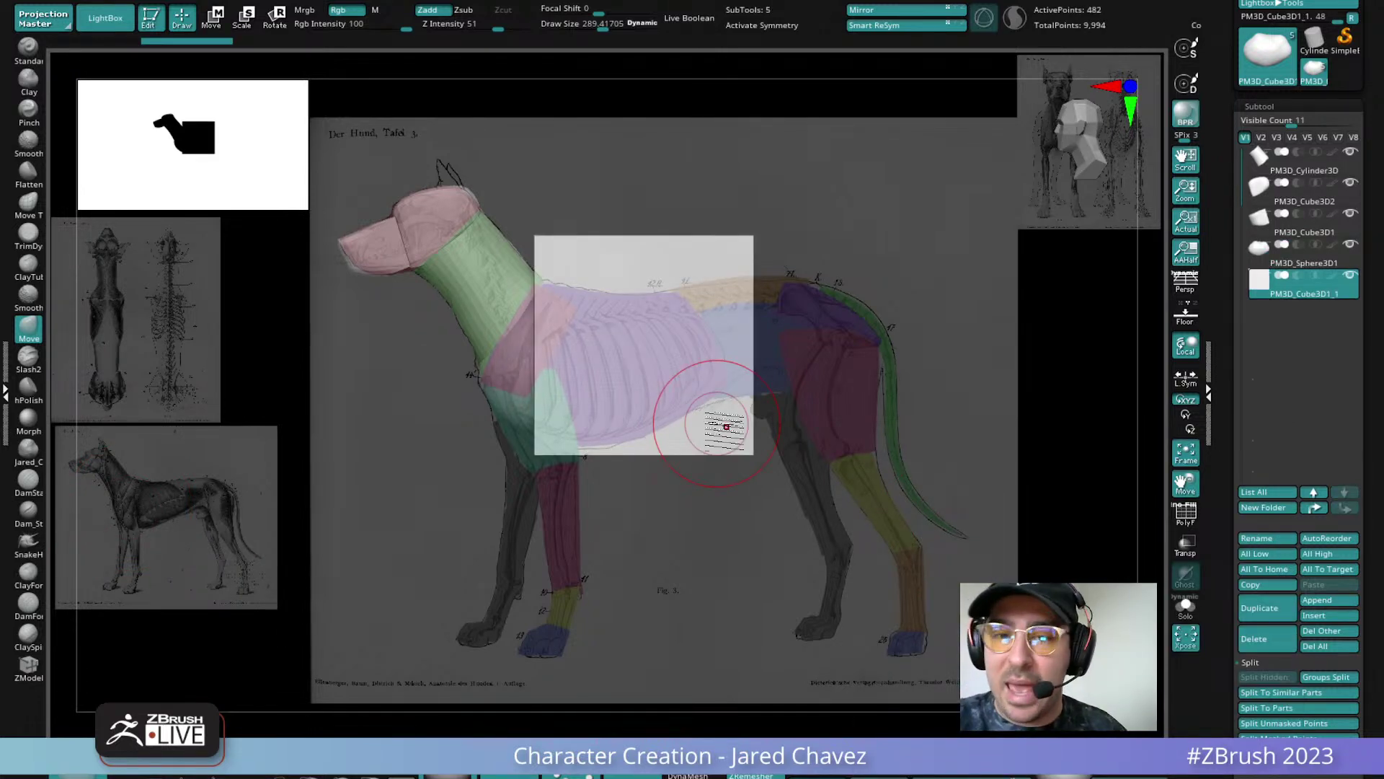
pyautogui.click(215, 18)
pyautogui.moveTo(646, 342); pyautogui.dragTo(579, 371)
pyautogui.moveTo(641, 475); pyautogui.dragTo(730, 444)
pyautogui.moveTo(738, 342); pyautogui.dragTo(655, 343)
pyautogui.moveTo(663, 432); pyautogui.dragTo(768, 328)
pyautogui.keyDown('shift'); pyautogui.moveTo(681, 458); pyautogui.dragTo(788, 457); pyautogui.keyUp('shift')
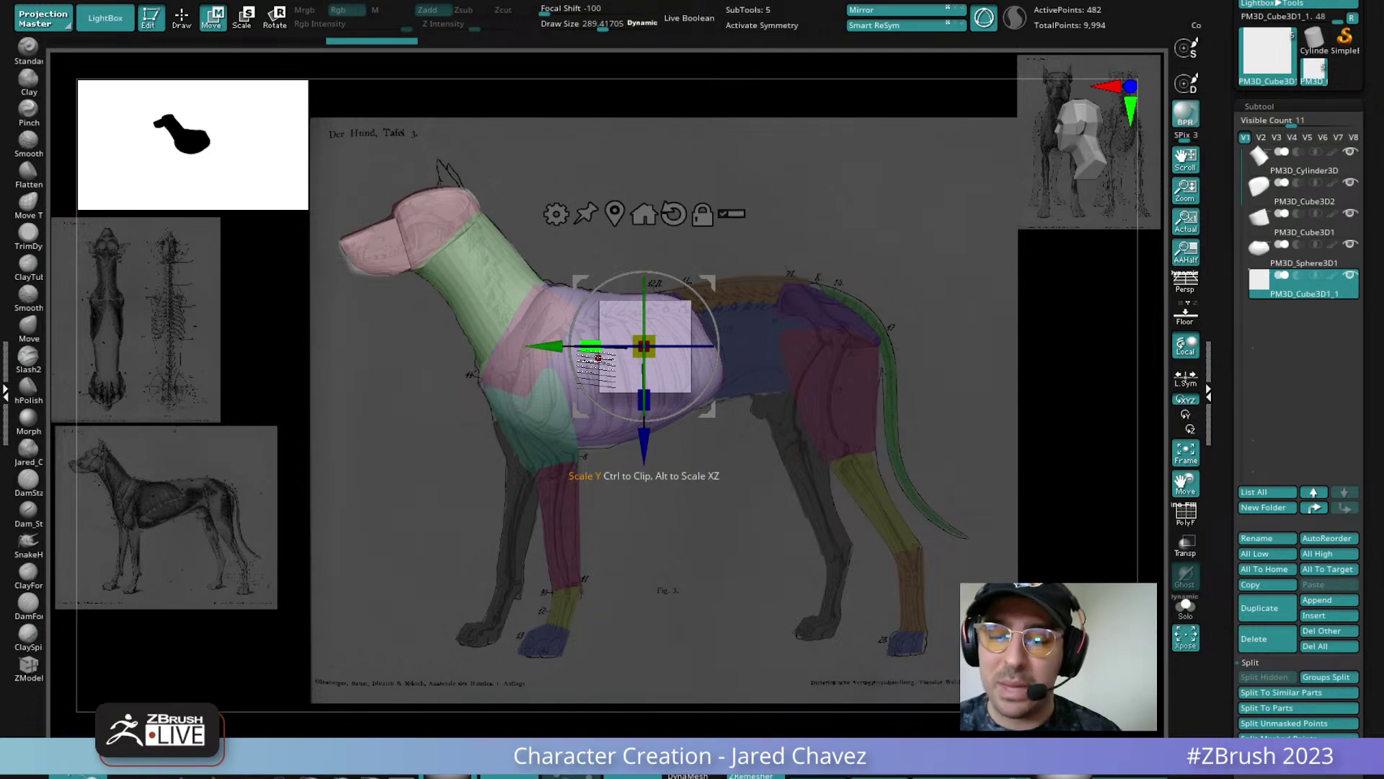
# Flatten the cube into a narrow block, tilt it and place it over the pink shoulder region at the neck's base
pyautogui.moveTo(590, 346); pyautogui.dragTo(522, 311)
pyautogui.moveTo(618, 396); pyautogui.dragTo(602, 391)
pyautogui.moveTo(612, 334); pyautogui.dragTo(530, 329)
pyautogui.moveTo(508, 379)
pyautogui.mouseDown()
pyautogui.moveTo(593, 403)
pyautogui.moveTo(507, 385)
pyautogui.mouseUp()
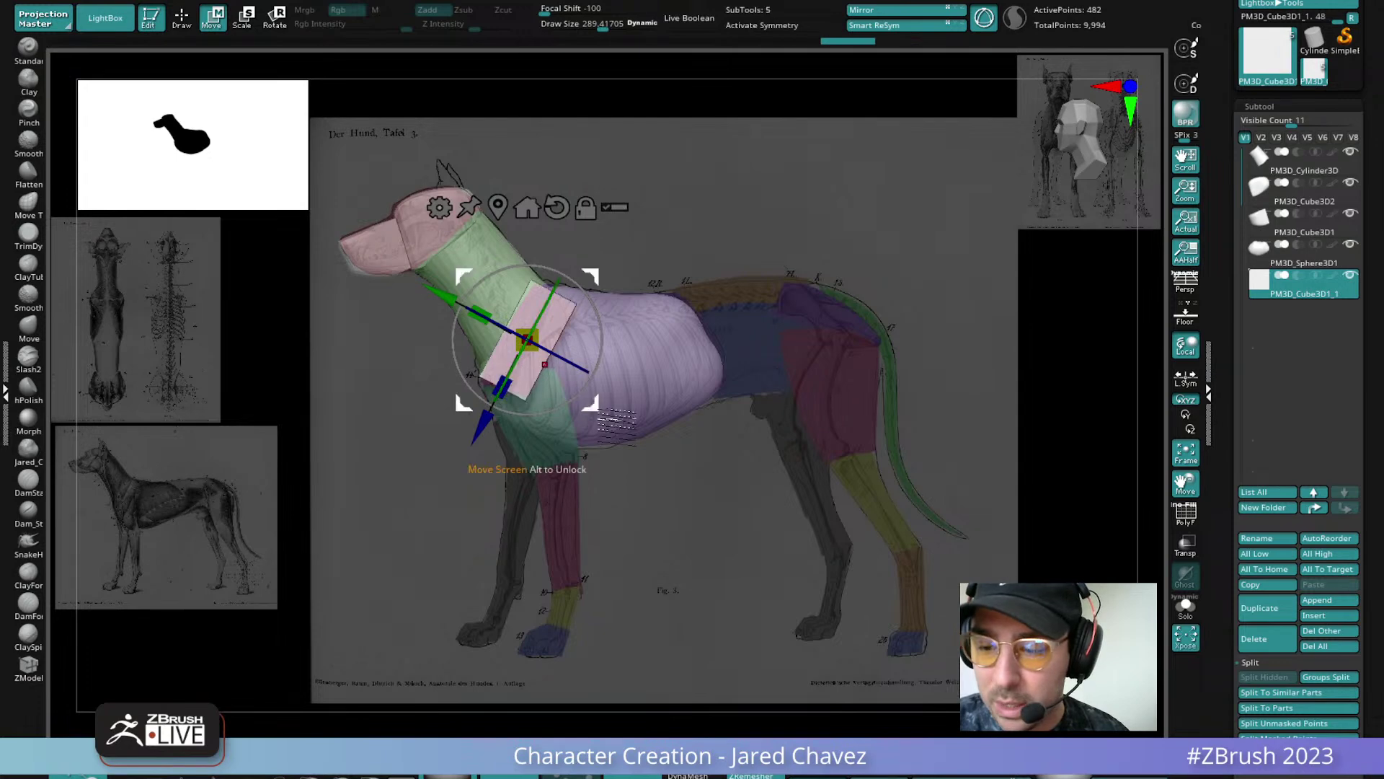
pyautogui.moveTo(592, 403); pyautogui.dragTo(591, 407)
pyautogui.moveTo(600, 342); pyautogui.dragTo(600, 346)
# Select the ribcage subtool, duplicate it and activate the transform gizmo on the copy, staying in 3D edit mode
pyautogui.keyDown('alt'); pyautogui.click(669, 380); pyautogui.keyUp('alt')
pyautogui.click(1271, 609)
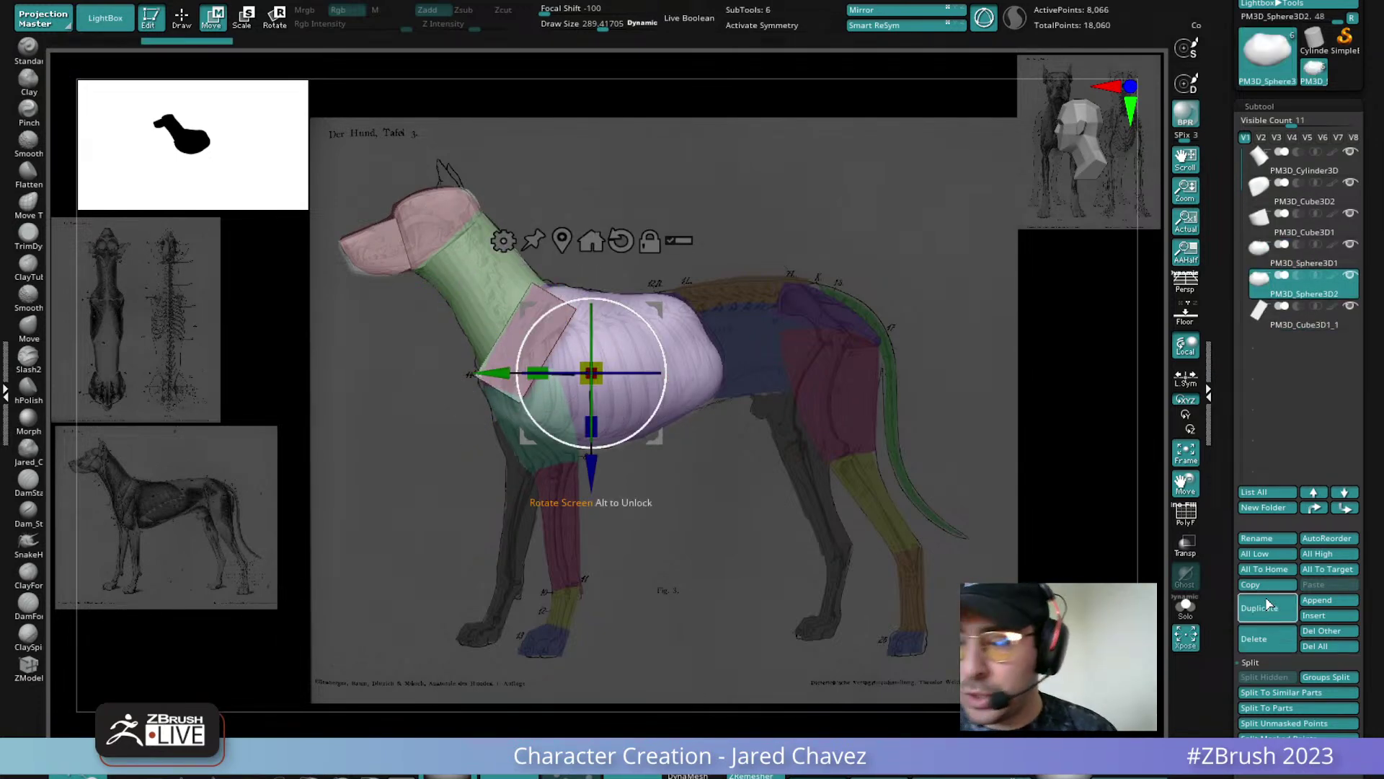
pyautogui.click(181, 18)
pyautogui.click(149, 16)
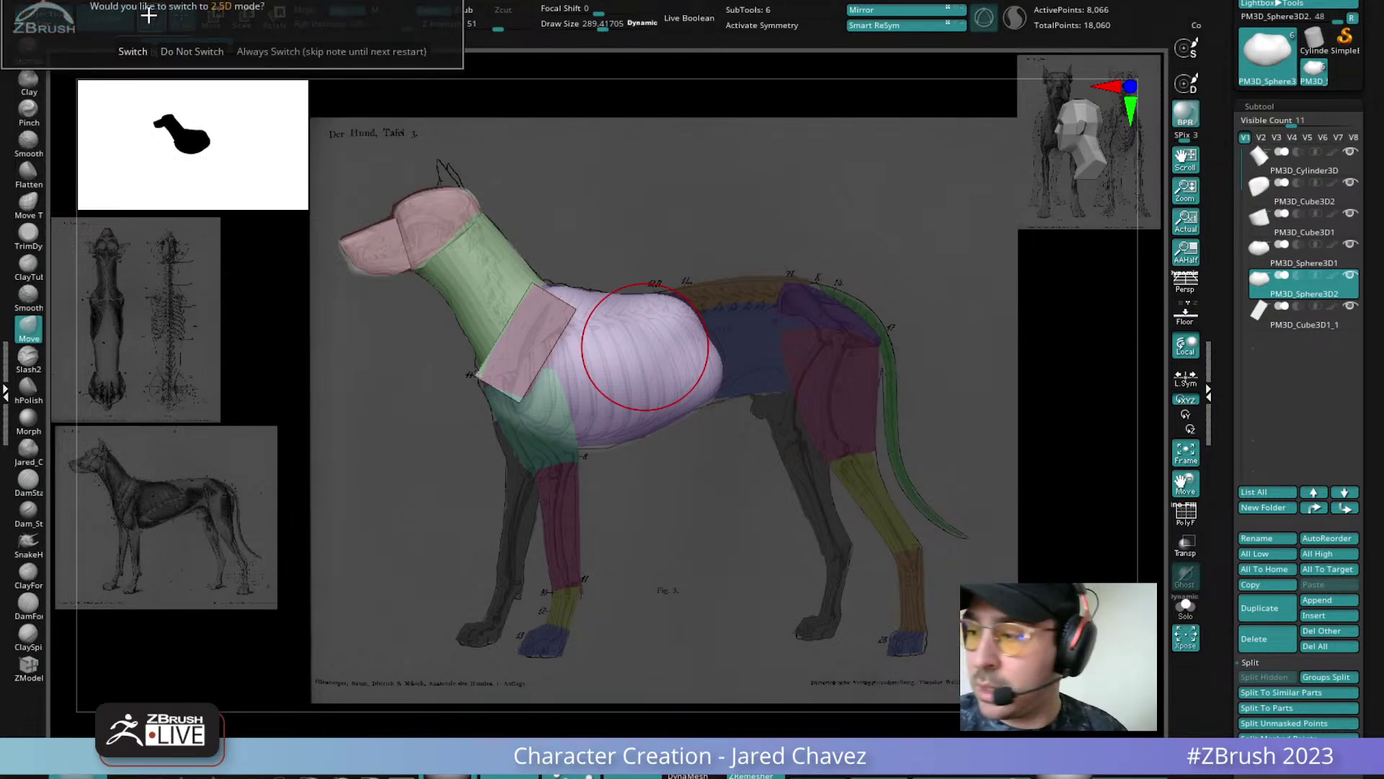
pyautogui.click(200, 49)
pyautogui.click(211, 18)
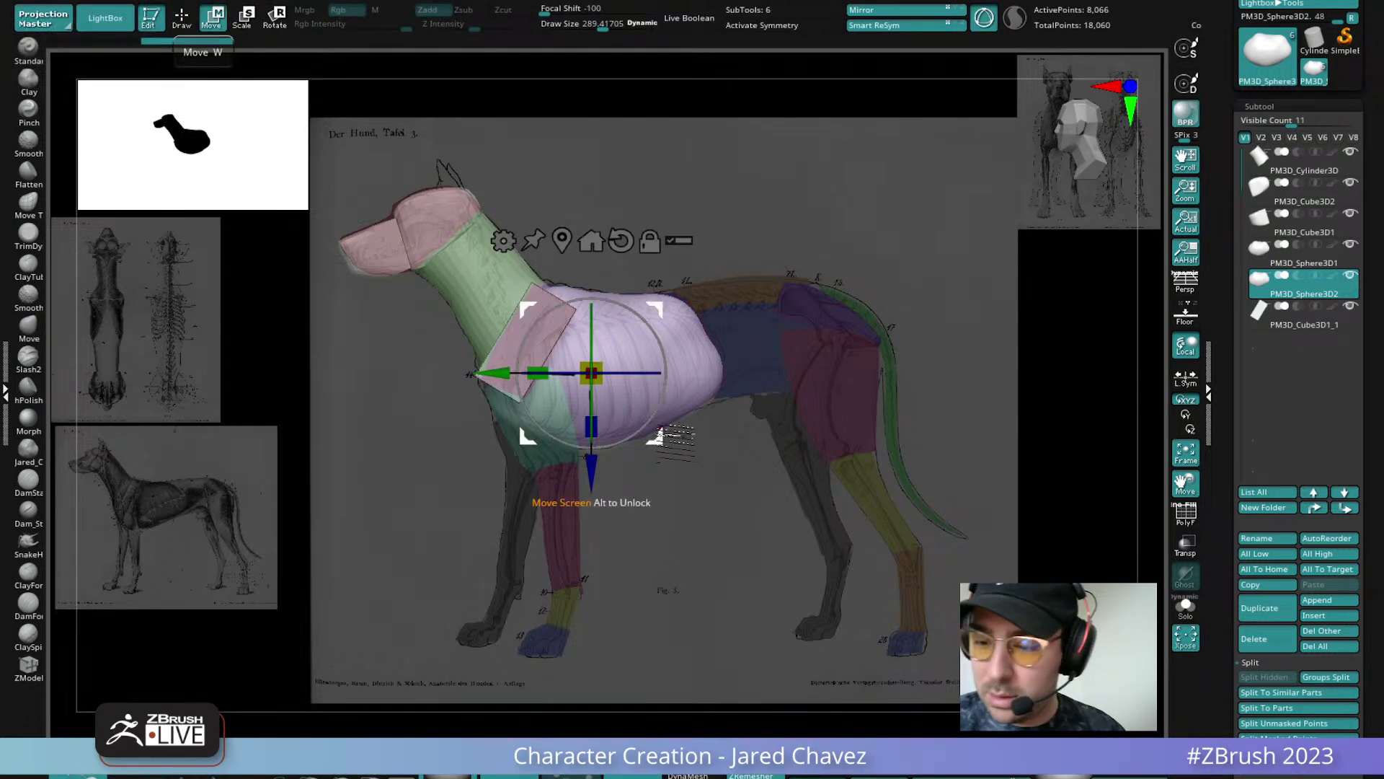
# Scale down and tilt the duplicated ribcage shape, and place it over the blue abdomen region behind the ribs
pyautogui.moveTo(662, 416); pyautogui.dragTo(818, 408)
pyautogui.moveTo(821, 321); pyautogui.dragTo(750, 347)
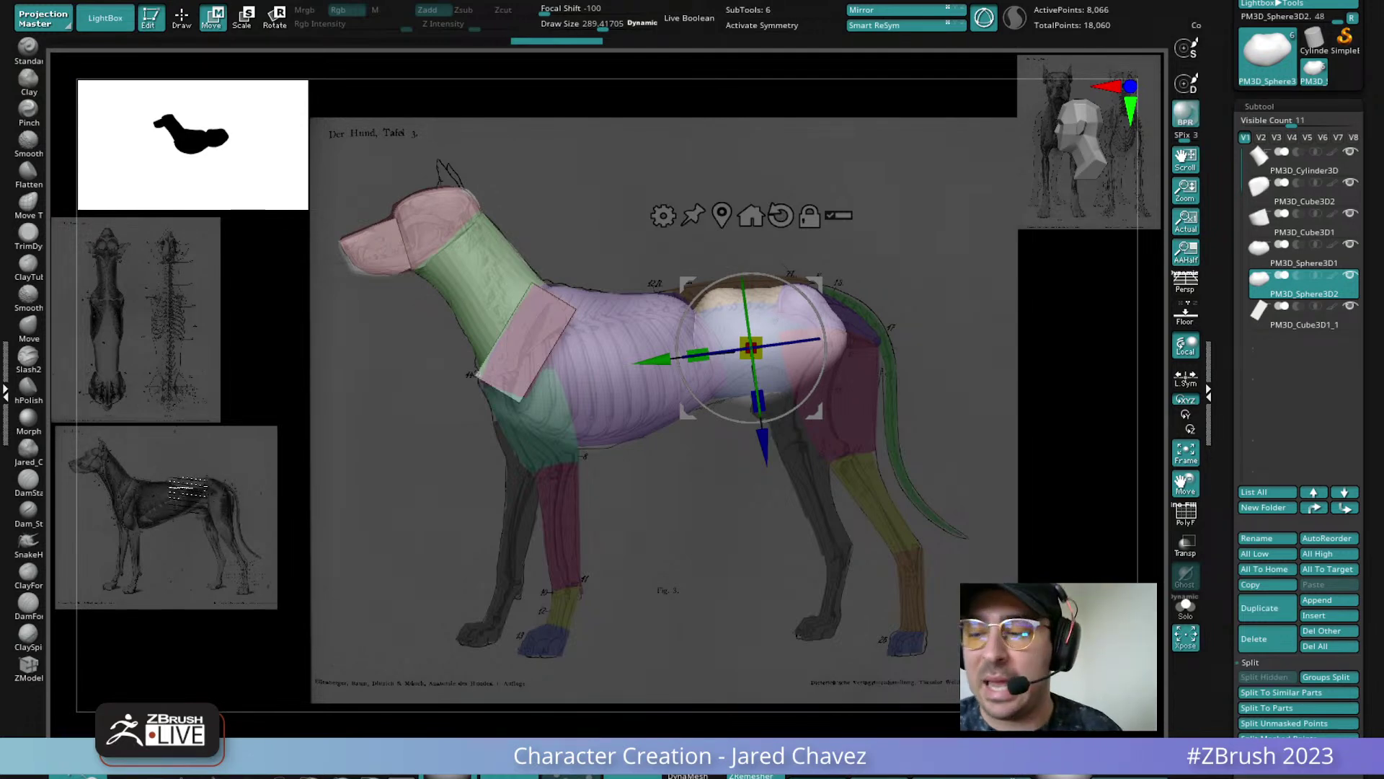
pyautogui.moveTo(752, 347)
pyautogui.mouseDown()
pyautogui.moveTo(761, 339)
pyautogui.moveTo(742, 358)
pyautogui.mouseUp()
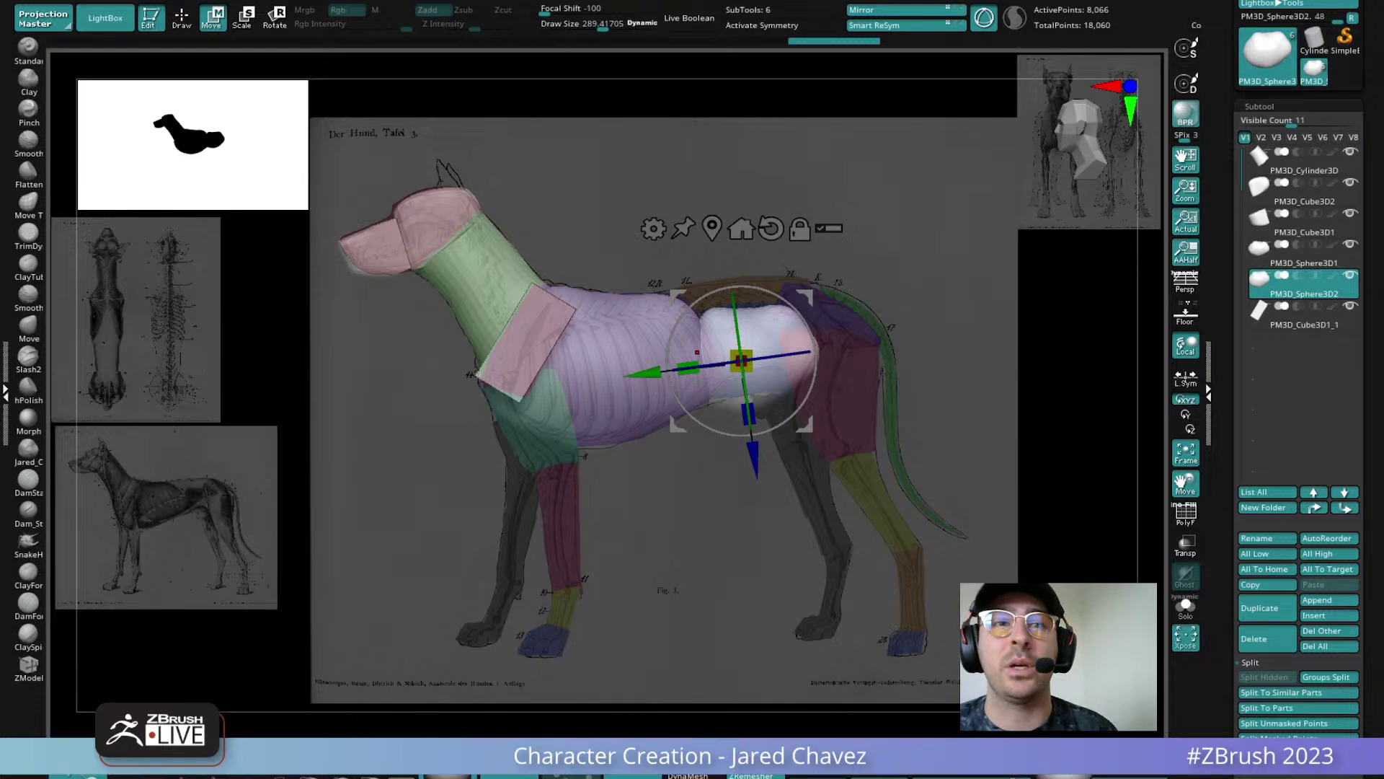
# Switch to the reference image board, examine the dog anatomy plates, muscle figures and running-dog sculpts, and return to the model
pyautogui.moveTo(432, 0); pyautogui.dragTo(515, 396, button='right')
pyautogui.scroll(-5, 534, 401)
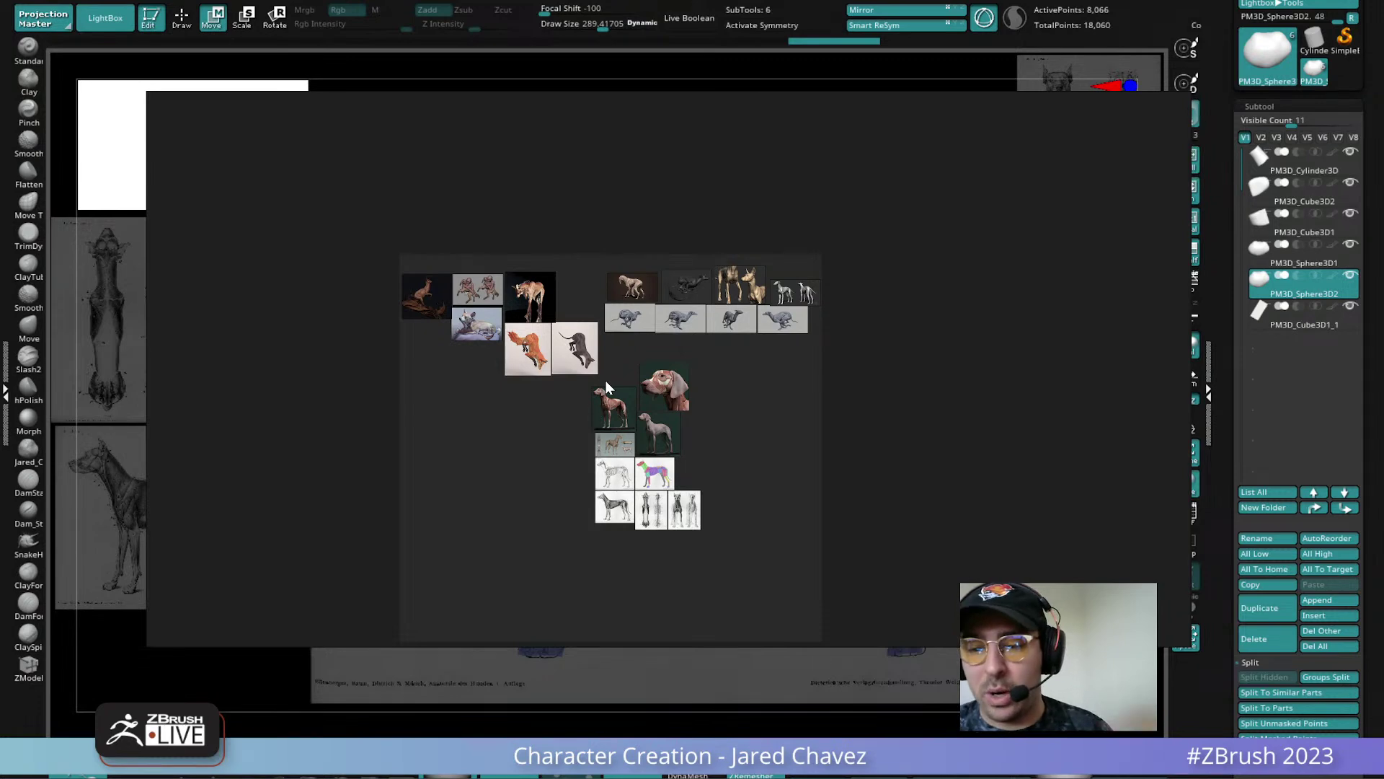
pyautogui.scroll(5, 682, 292)
pyautogui.moveTo(763, 462); pyautogui.dragTo(883, 150, button='middle')
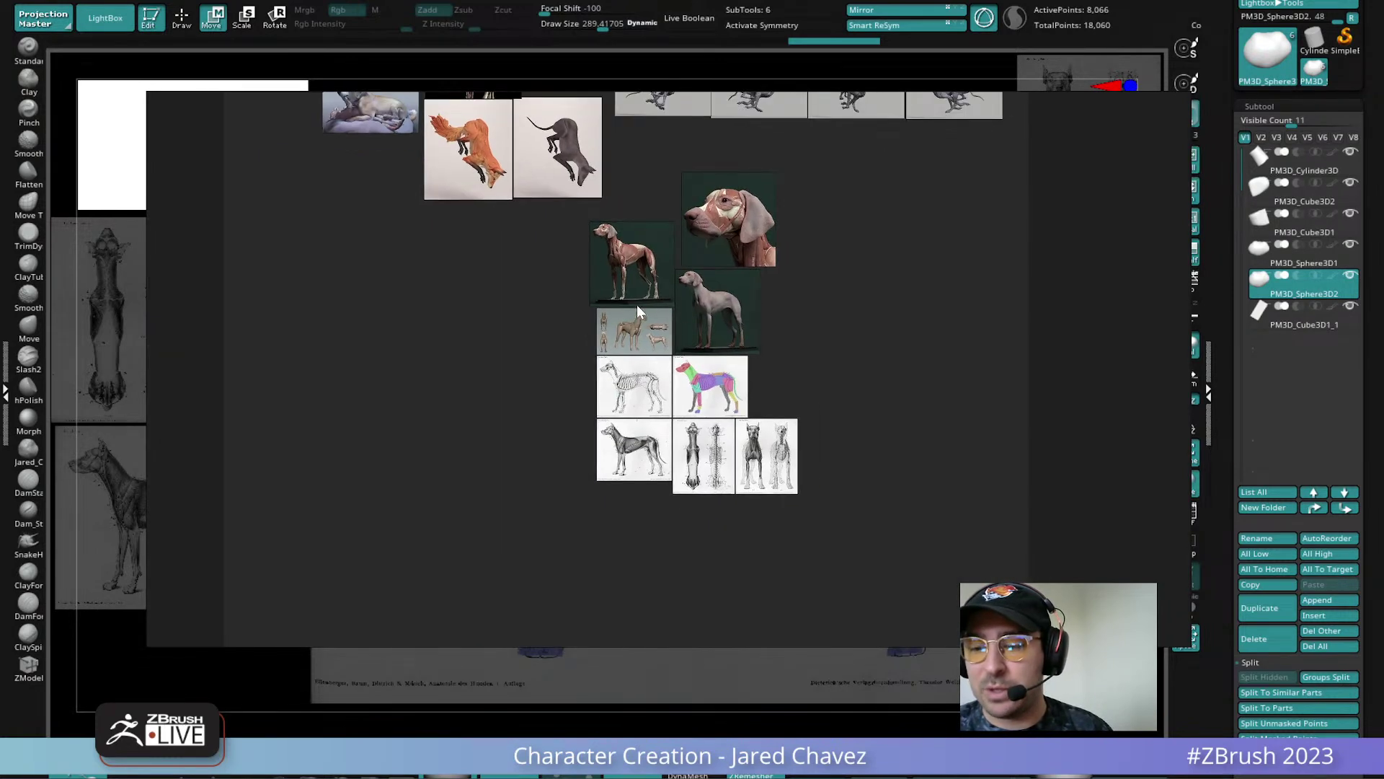
pyautogui.scroll(5, 571, 438)
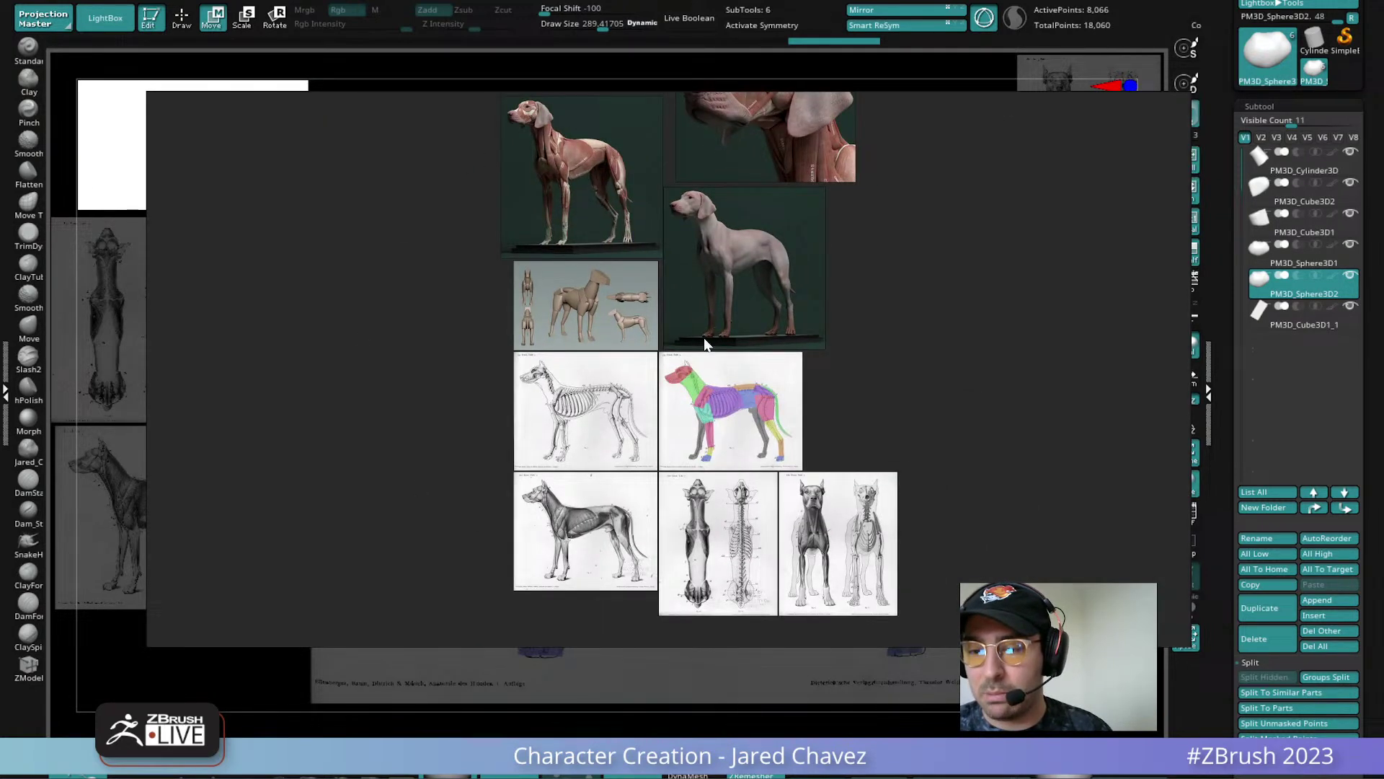
pyautogui.moveTo(751, 330); pyautogui.dragTo(634, 316, button='middle')
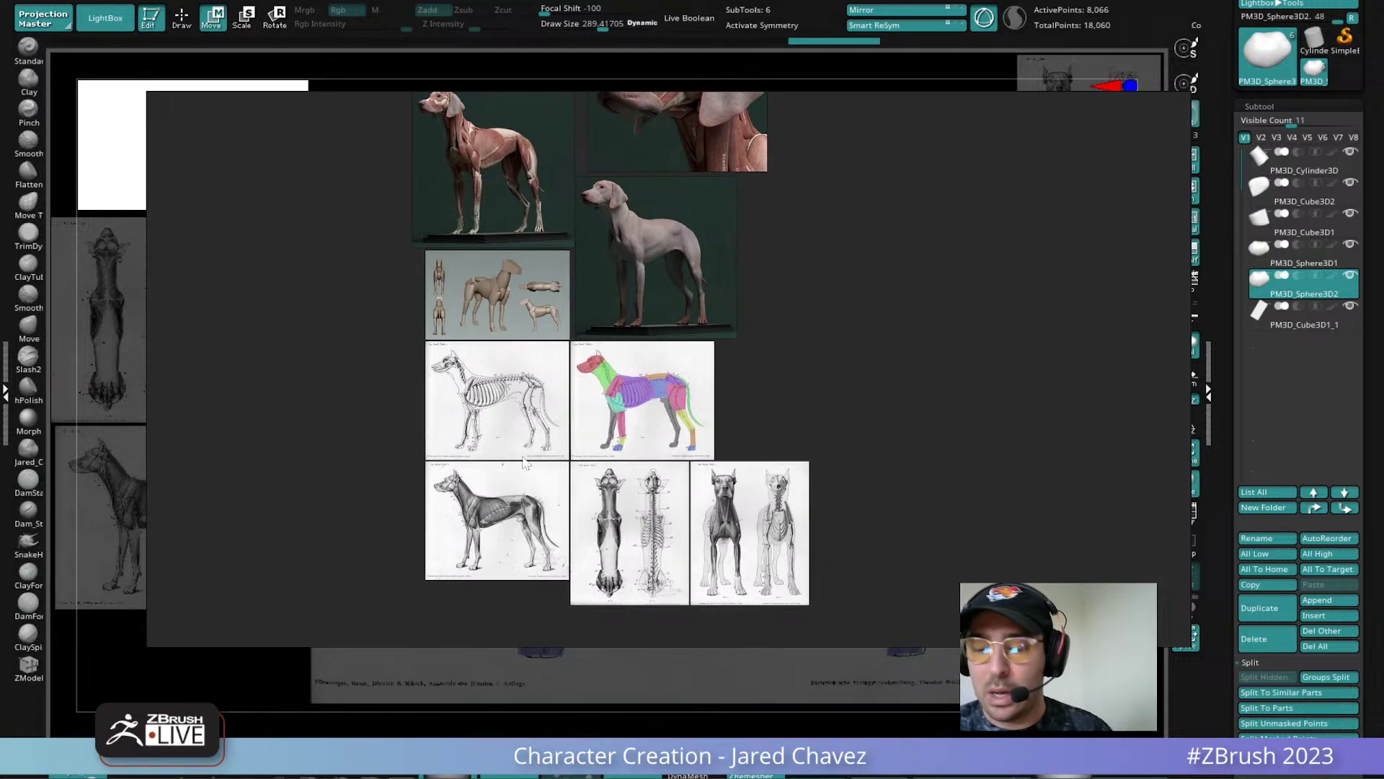
pyautogui.scroll(3, 635, 418)
pyautogui.moveTo(695, 382); pyautogui.dragTo(726, 711, button='middle')
pyautogui.scroll(-6, 640, 229)
pyautogui.moveTo(559, 119); pyautogui.dragTo(598, 362, button='middle')
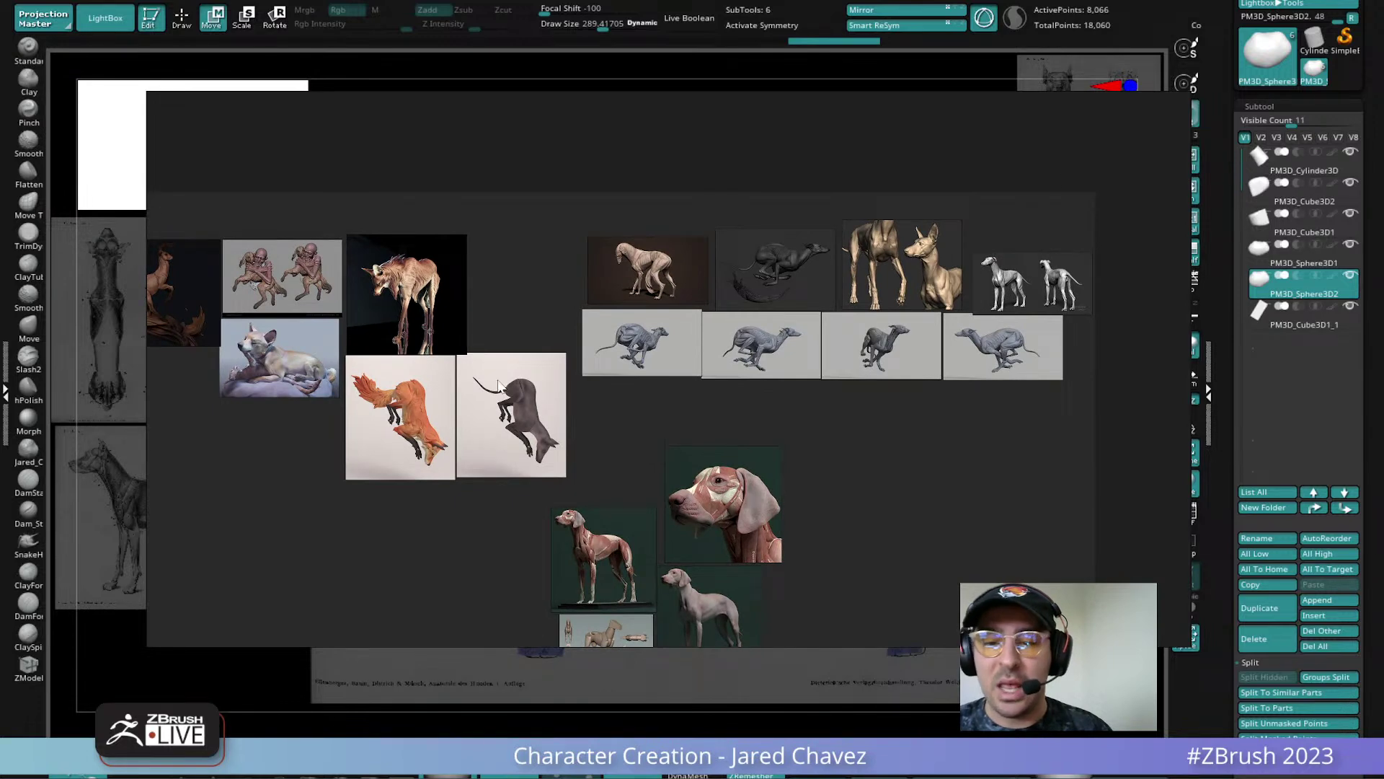
pyautogui.moveTo(510, 418); pyautogui.dragTo(631, 373, button='middle')
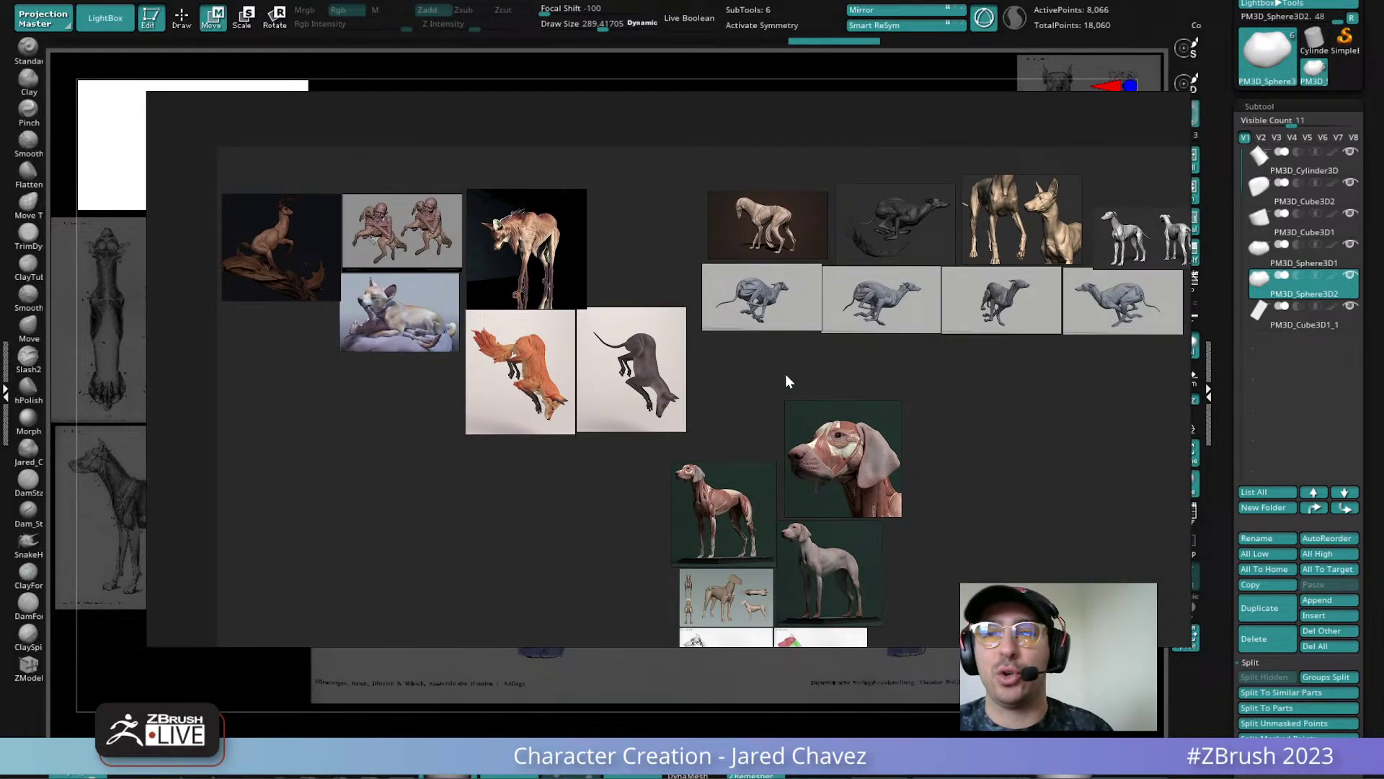
pyautogui.moveTo(786, 375); pyautogui.dragTo(734, 321, button='middle')
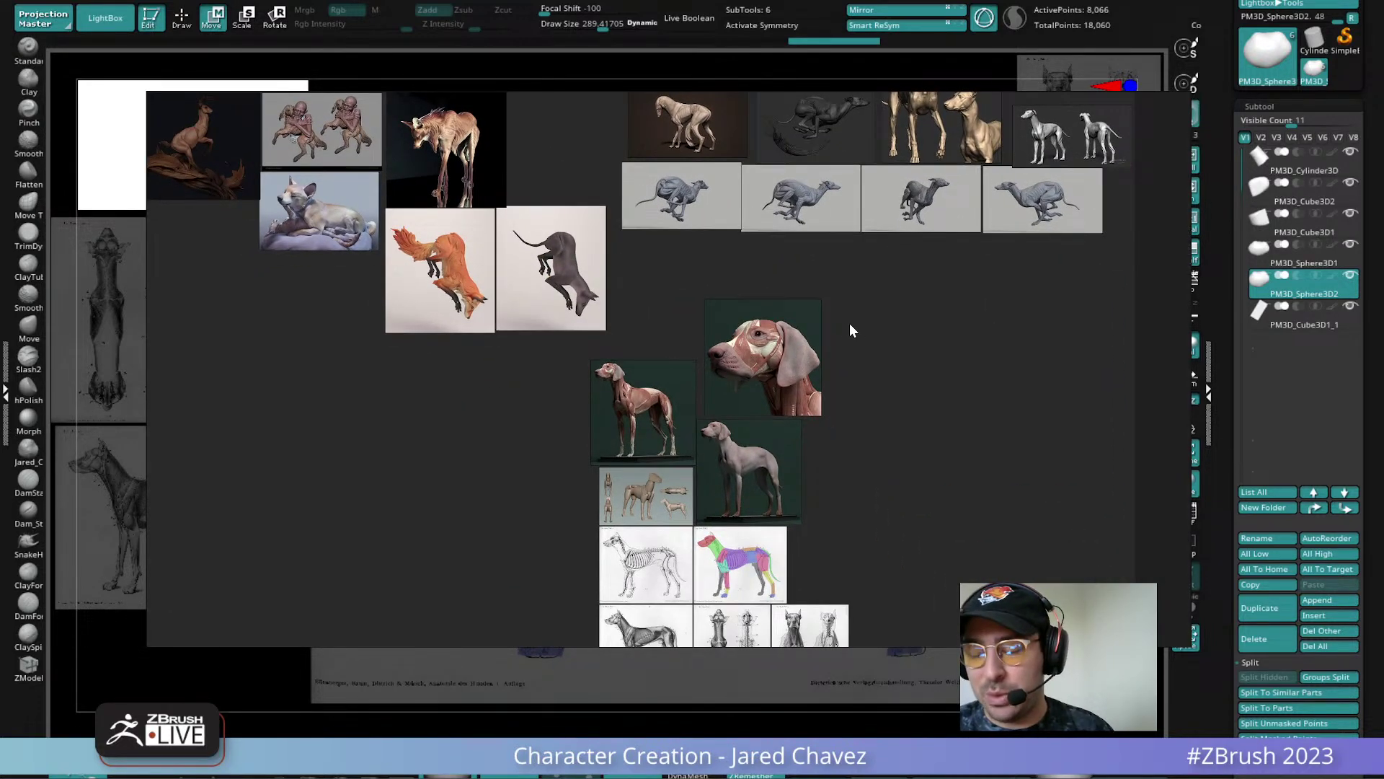
pyautogui.hotkey('alt', 'Tab')
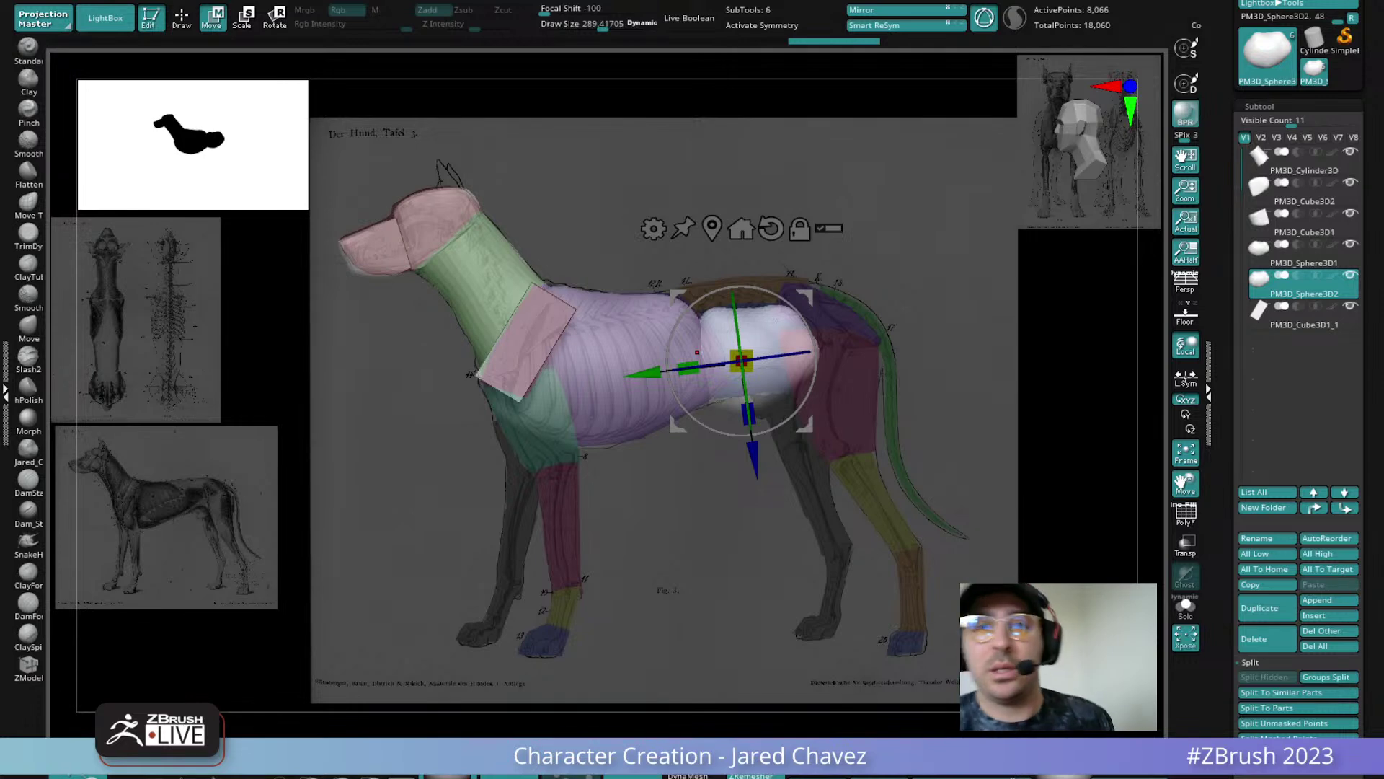
# Nudge and shorten the abdomen shape over the blue region, and check it in isolation from above
pyautogui.moveTo(751, 344)
pyautogui.mouseDown(button='right')
pyautogui.moveTo(755, 382)
pyautogui.moveTo(759, 363)
pyautogui.mouseUp(button='right')
pyautogui.moveTo(804, 421); pyautogui.dragTo(800, 414)
pyautogui.moveTo(679, 362); pyautogui.dragTo(697, 353)
pyautogui.keyDown('shift'); pyautogui.moveTo(854, 340); pyautogui.dragTo(877, 498, button='right'); pyautogui.keyUp('shift')
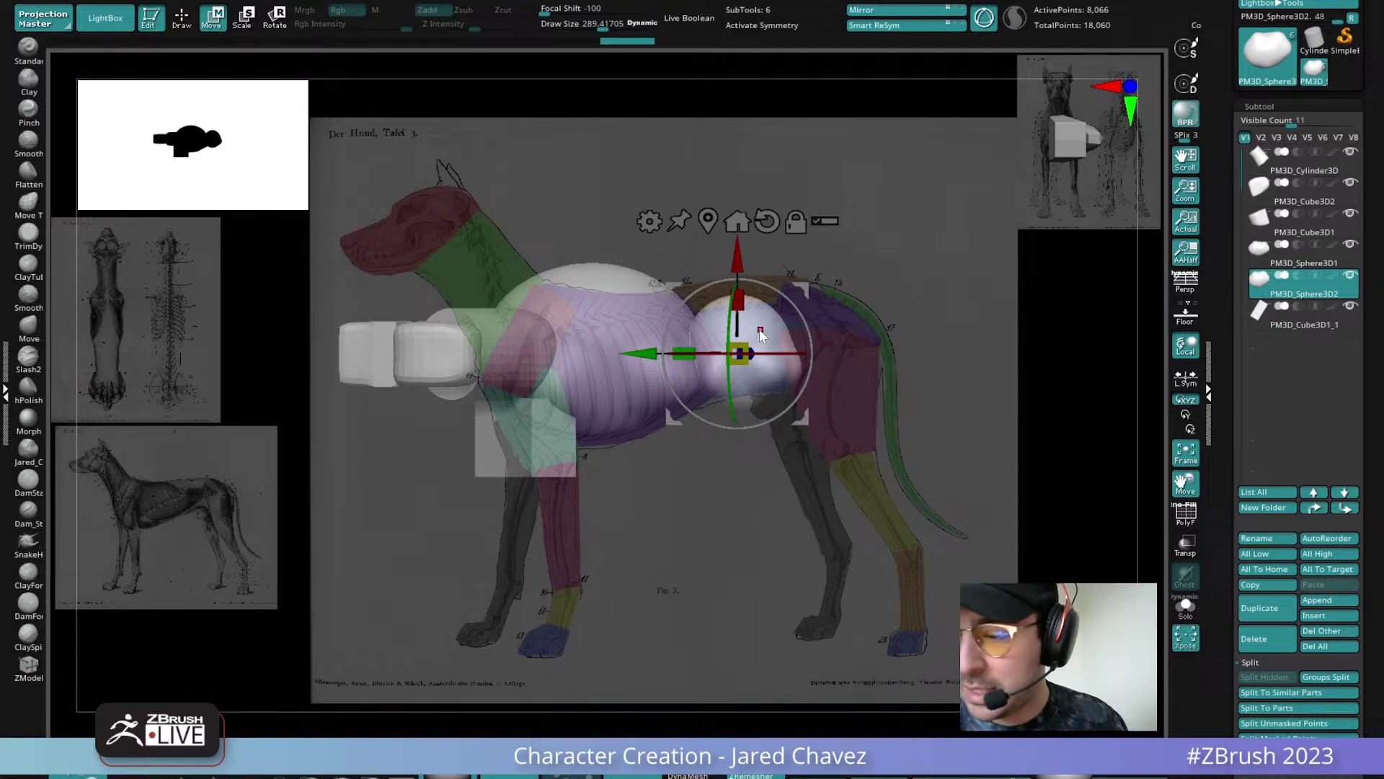
pyautogui.click(1185, 606)
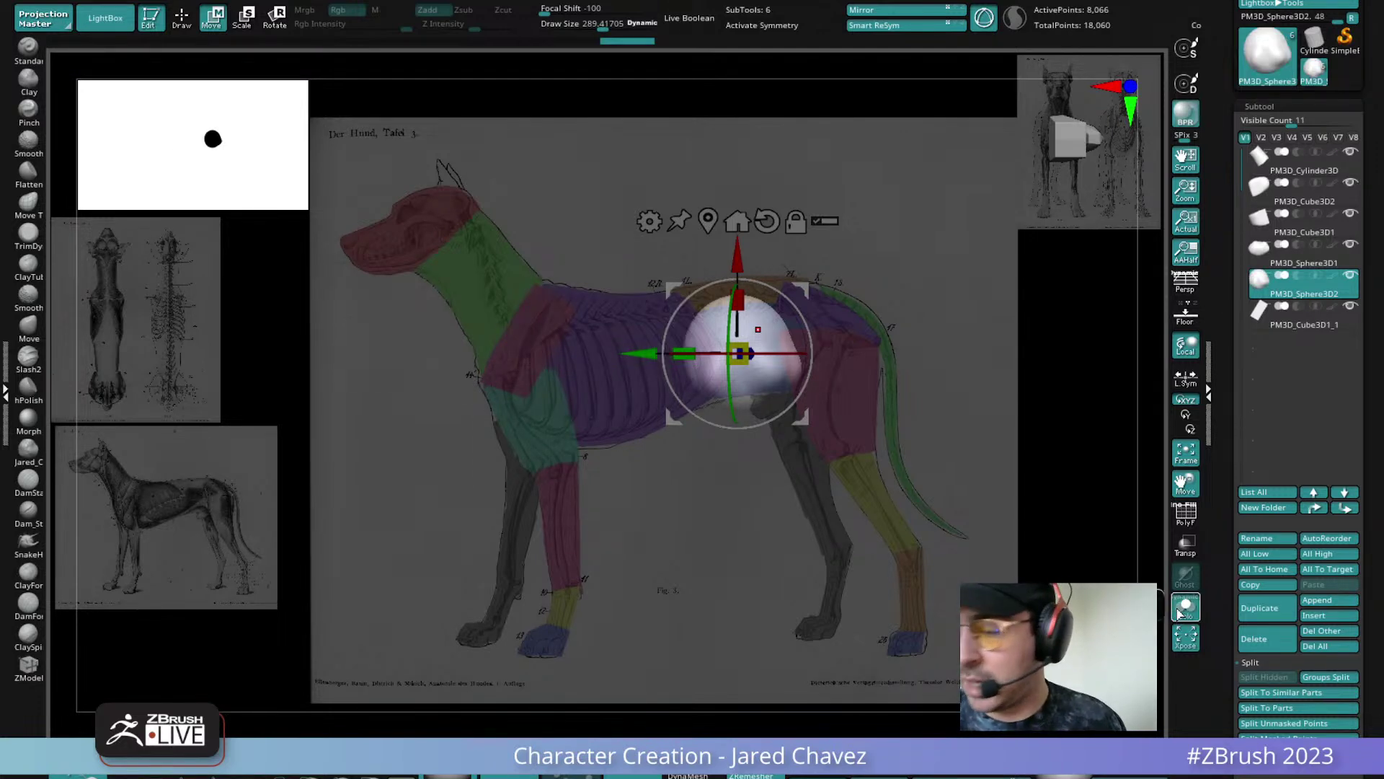
pyautogui.click(1183, 613)
# Isolate the ribcage subtool, mask one half, make it symmetrical with Smart ReSym, clear the mask and show all subtools again
pyautogui.moveTo(891, 361); pyautogui.dragTo(757, 516)
pyautogui.keyDown('alt'); pyautogui.moveTo(825, 470); pyautogui.dragTo(764, 504); pyautogui.keyUp('alt')
pyautogui.keyDown('alt'); pyautogui.click(600, 427); pyautogui.keyUp('alt')
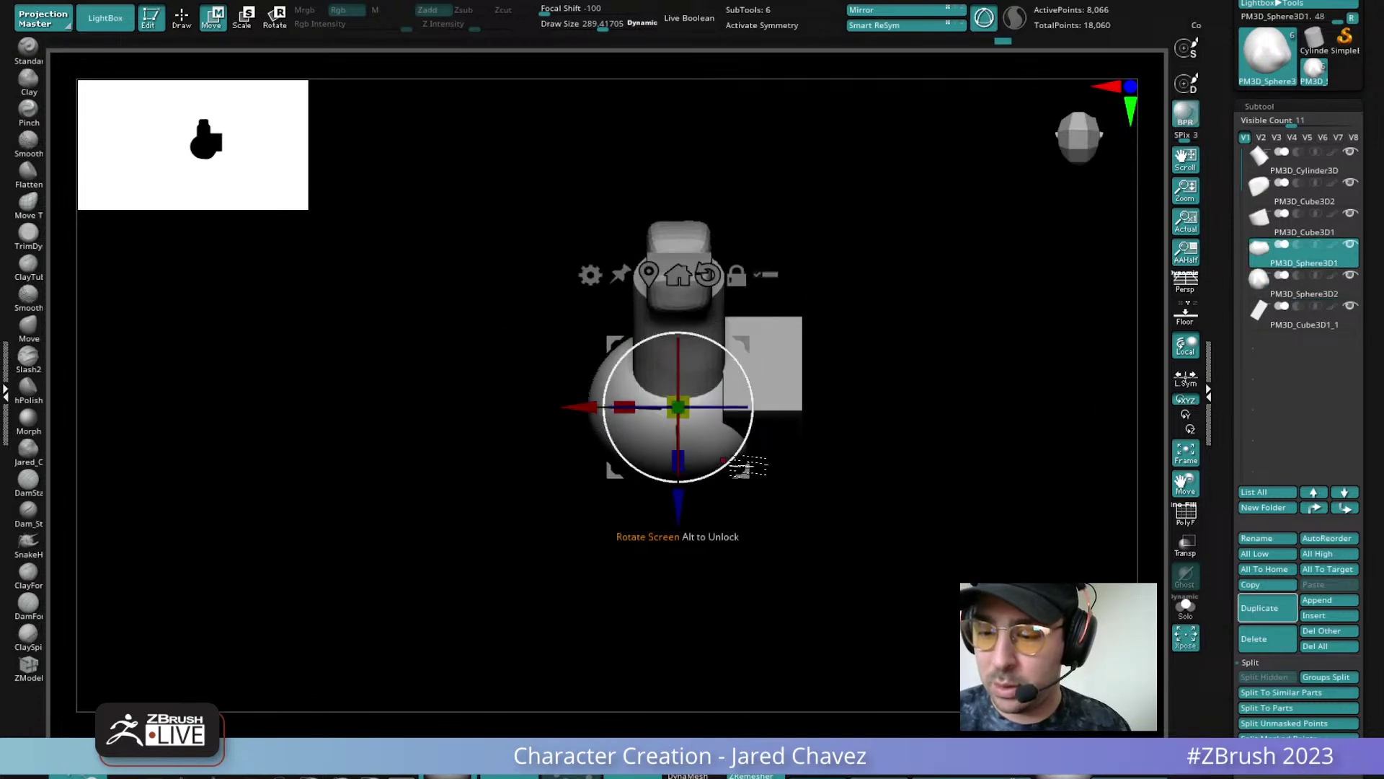
pyautogui.moveTo(733, 459); pyautogui.dragTo(725, 635)
pyautogui.click(1185, 609)
pyautogui.keyDown('shift'); pyautogui.moveTo(829, 497); pyautogui.dragTo(799, 434); pyautogui.keyUp('shift')
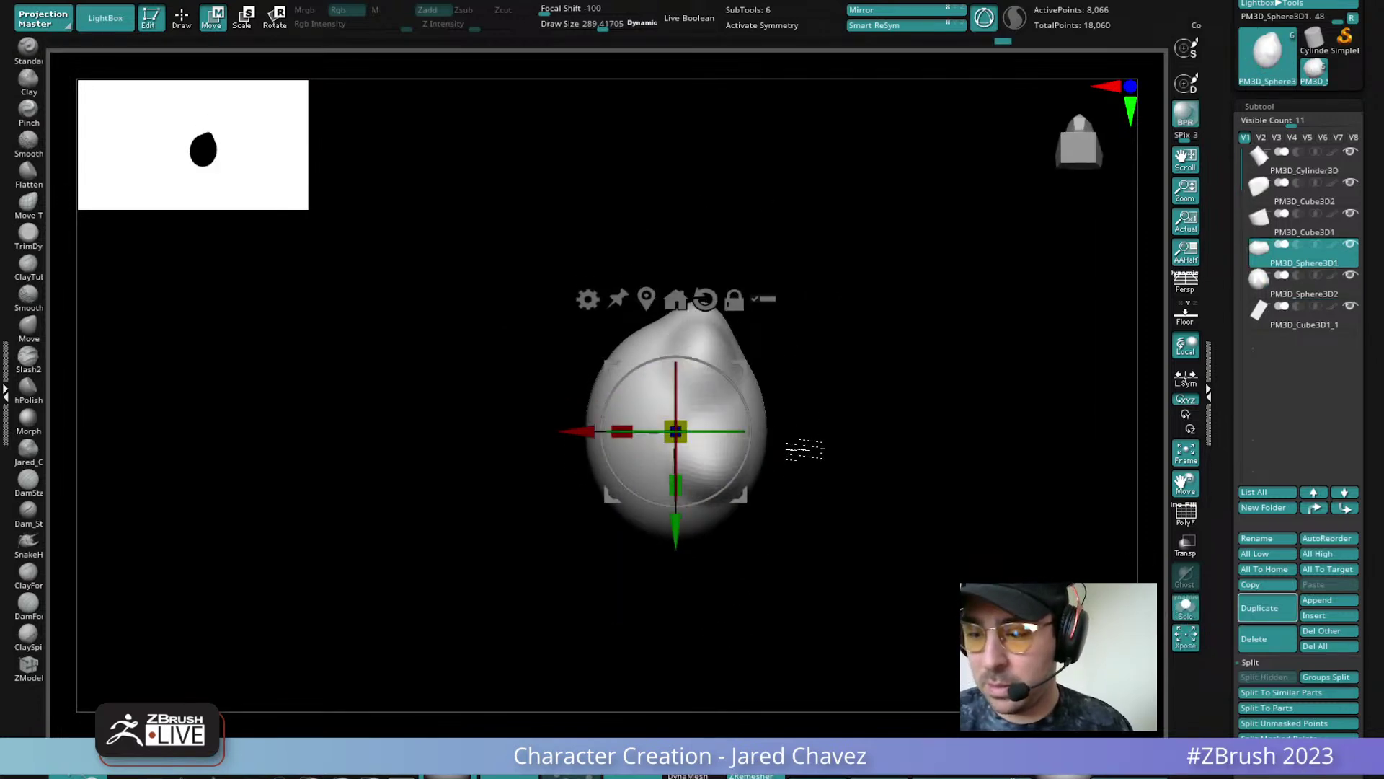
pyautogui.keyDown('ctrl'); pyautogui.moveTo(621, 195); pyautogui.dragTo(672, 633); pyautogui.keyUp('ctrl')
pyautogui.click(935, 28)
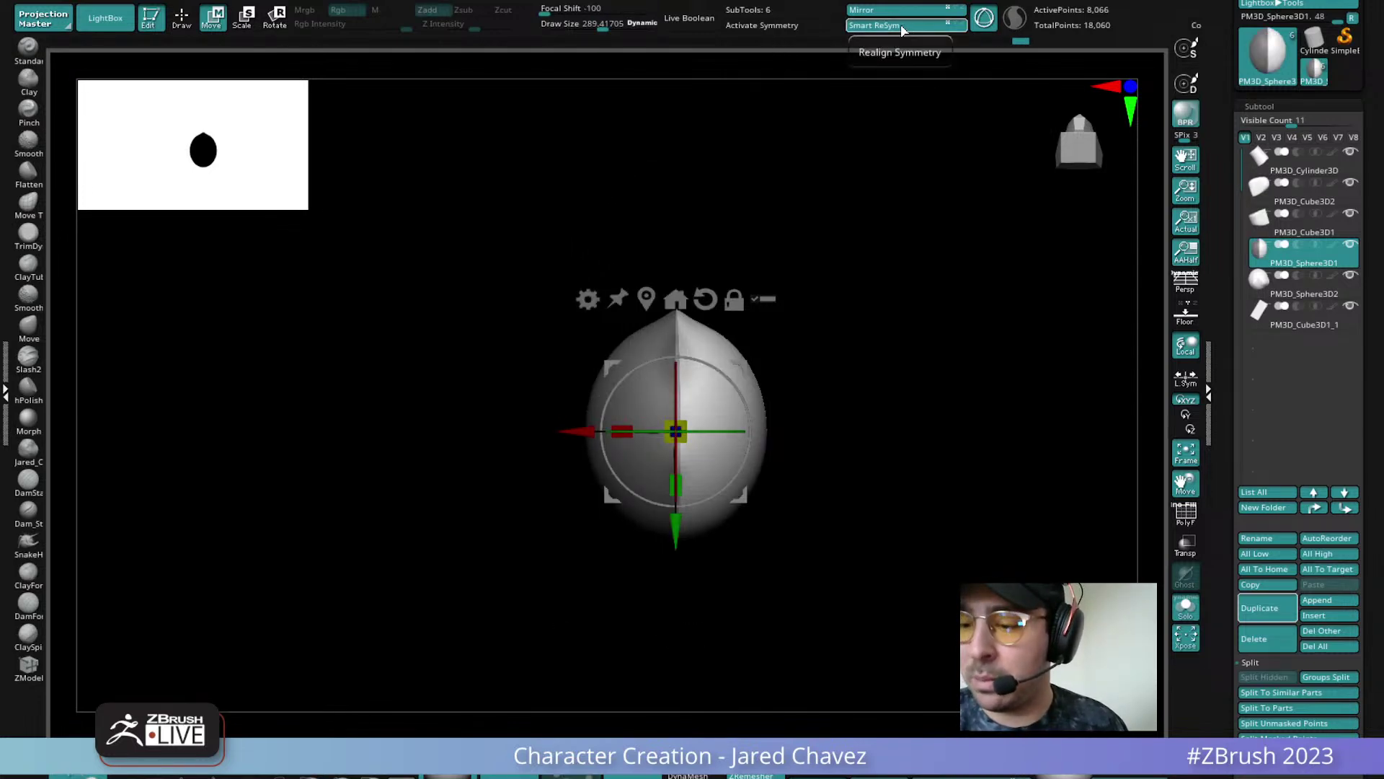
pyautogui.moveTo(859, 439)
pyautogui.keyDown('shift'); pyautogui.mouseDown()
pyautogui.moveTo(834, 462)
pyautogui.moveTo(910, 542)
pyautogui.mouseUp(); pyautogui.keyUp('shift')
pyautogui.keyDown('ctrl'); pyautogui.click(903, 473); pyautogui.keyUp('ctrl')
pyautogui.moveTo(905, 523)
pyautogui.mouseDown()
pyautogui.moveTo(858, 506)
pyautogui.moveTo(920, 463)
pyautogui.mouseUp()
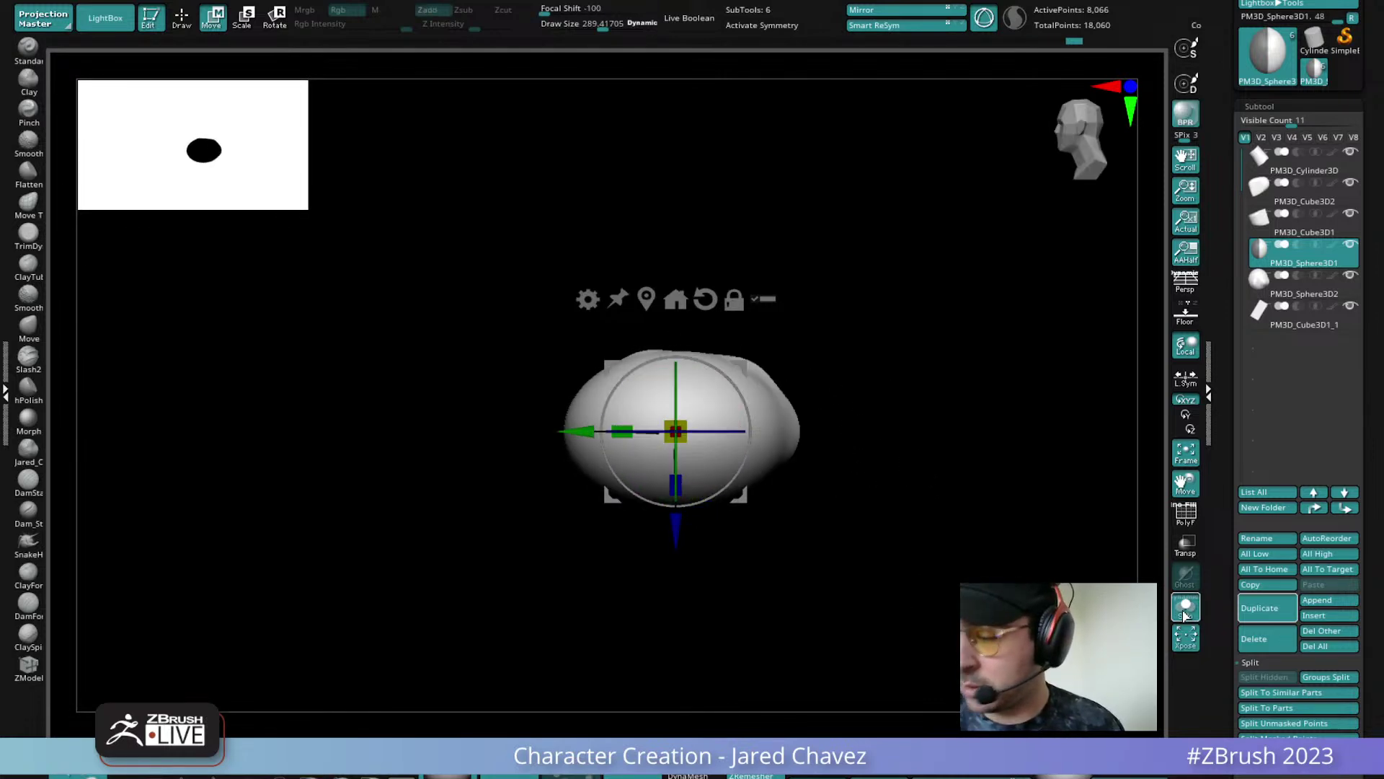
pyautogui.click(1184, 614)
# Select the abdomen sphere, mask one half of it and make it symmetrical with Smart ReSym
pyautogui.keyDown('alt'); pyautogui.click(851, 415); pyautogui.keyUp('alt')
pyautogui.moveTo(998, 425); pyautogui.dragTo(901, 412)
pyautogui.keyDown('ctrl'); pyautogui.moveTo(999, 320); pyautogui.dragTo(822, 507); pyautogui.keyUp('ctrl')
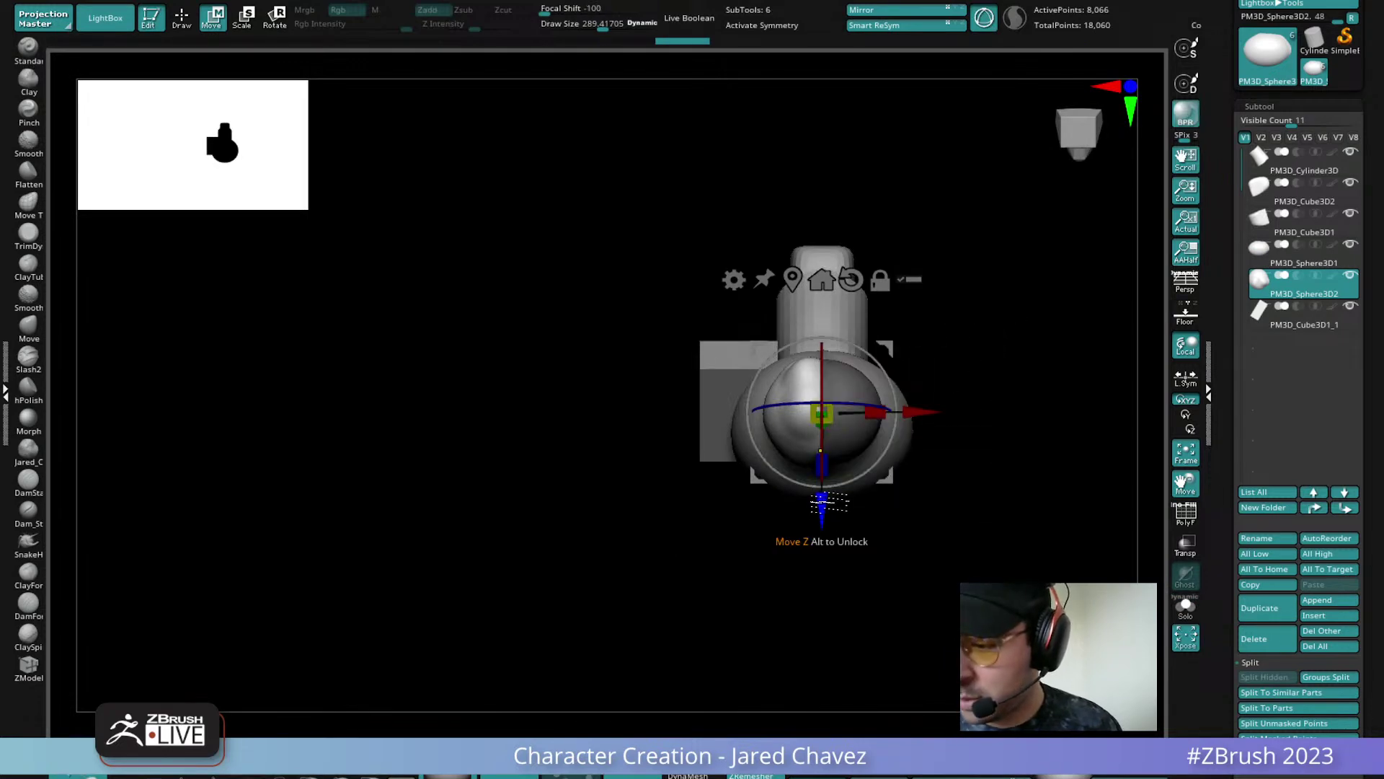
pyautogui.click(885, 29)
pyautogui.moveTo(991, 457); pyautogui.dragTo(934, 527)
# Activate symmetry, reselect the abdomen sphere and check its symmetrical form in isolation
pyautogui.keyDown('alt'); pyautogui.click(685, 444); pyautogui.keyUp('alt')
pyautogui.moveTo(634, 551); pyautogui.dragTo(815, 555)
pyautogui.press('x')
pyautogui.keyDown('alt'); pyautogui.click(833, 427); pyautogui.keyUp('alt')
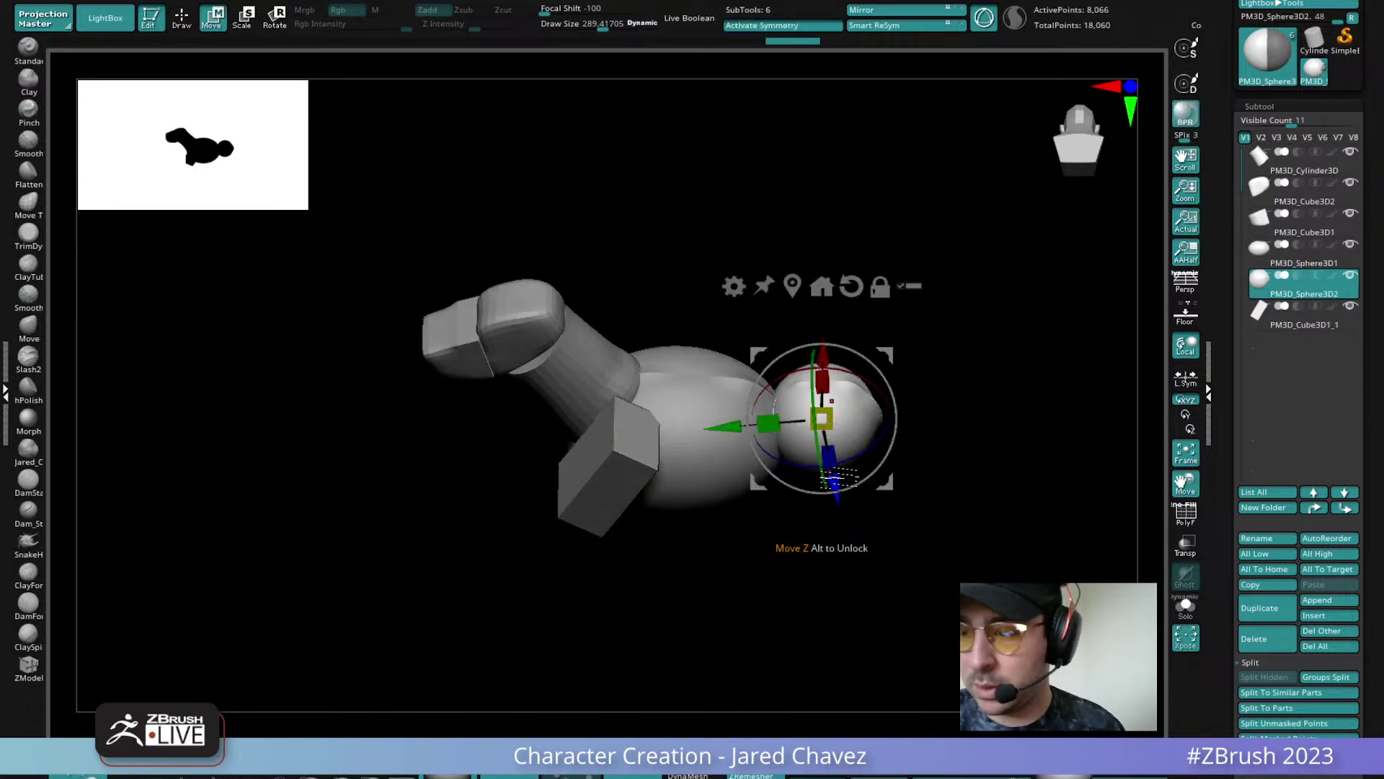
pyautogui.click(1186, 611)
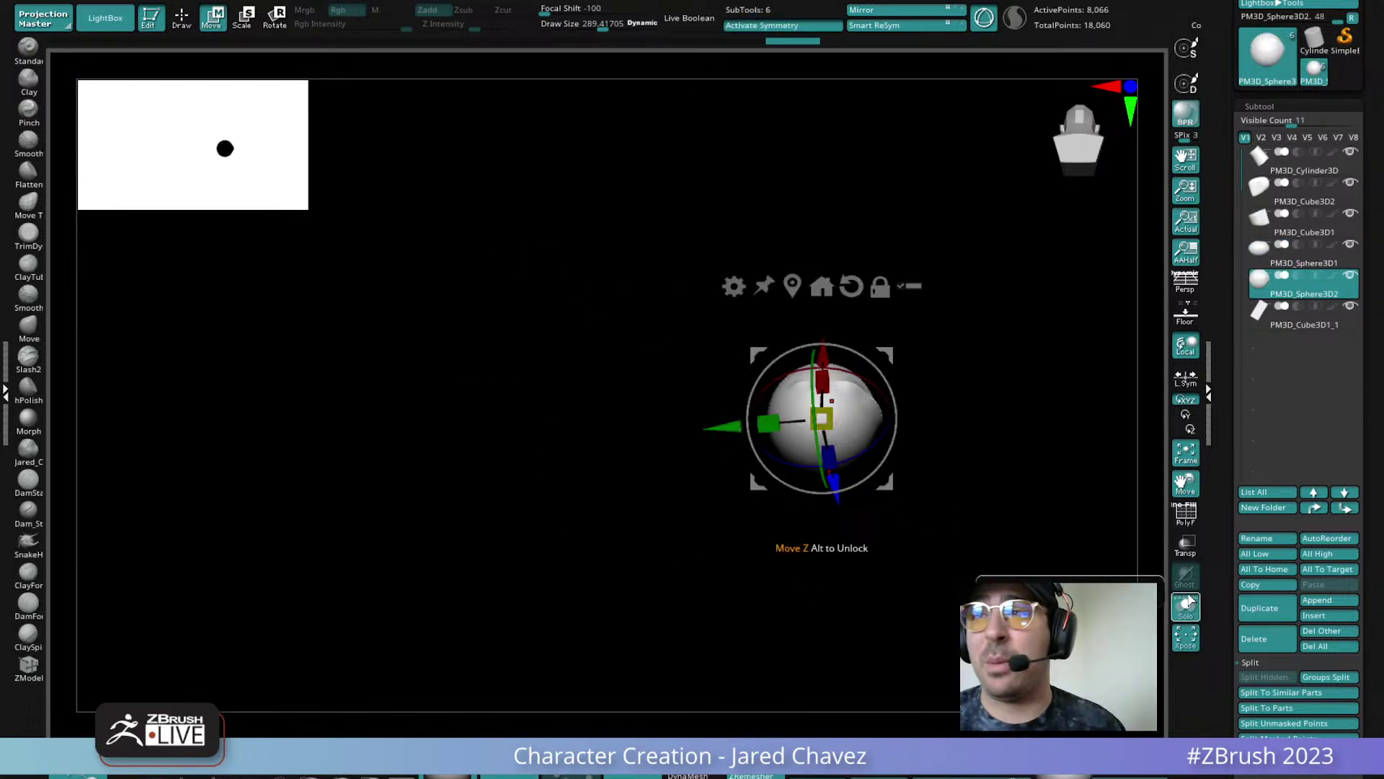
pyautogui.click(1185, 612)
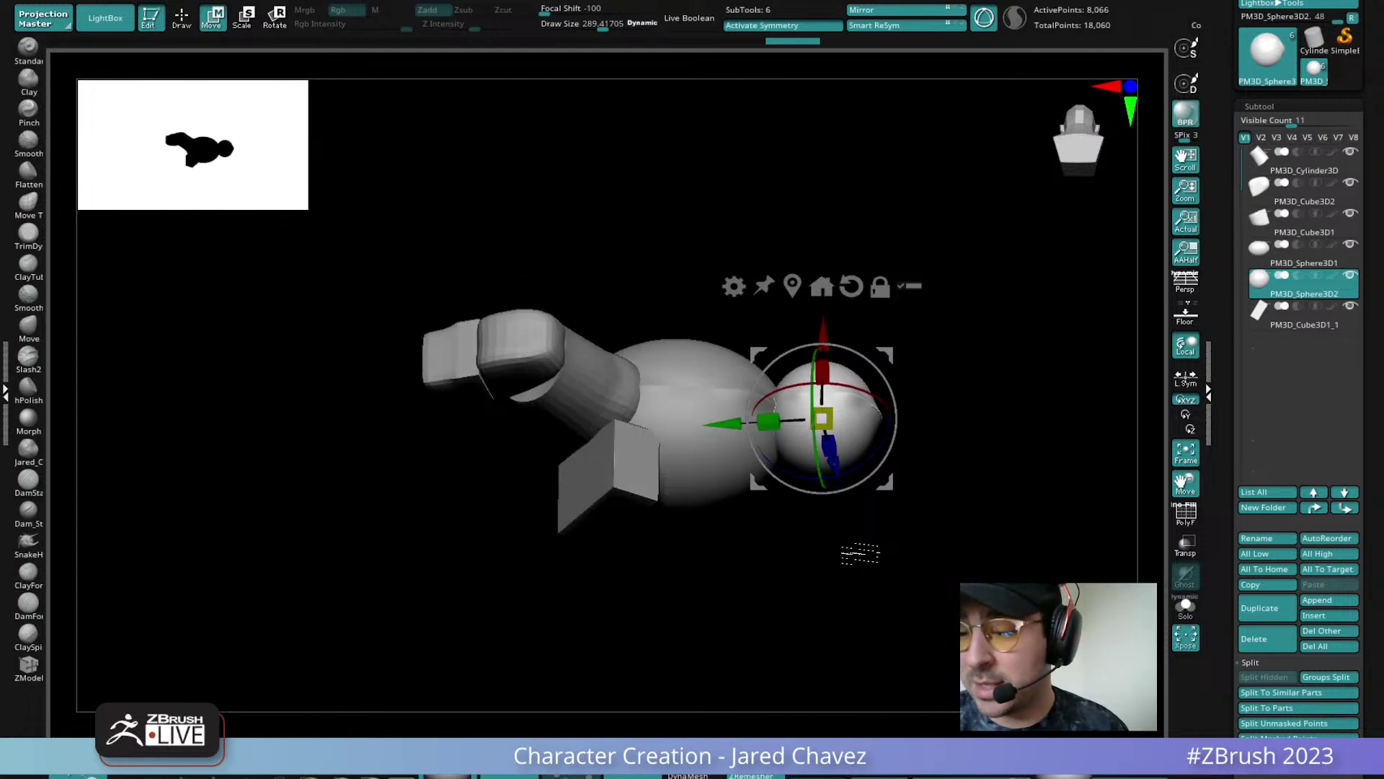
# Restore the anatomy reference images behind the model, select the ribcage and switch to drawing with the Move brush
pyautogui.keyDown('alt'); pyautogui.click(686, 454); pyautogui.keyUp('alt')
pyautogui.moveTo(856, 479); pyautogui.dragTo(778, 492)
pyautogui.hotkey('shift', 'z')
pyautogui.moveTo(998, 502)
pyautogui.keyDown('alt'); pyautogui.mouseDown()
pyautogui.moveTo(979, 465)
pyautogui.moveTo(907, 442)
pyautogui.moveTo(917, 424)
pyautogui.moveTo(928, 439)
pyautogui.moveTo(900, 404)
pyautogui.mouseUp(); pyautogui.keyUp('alt')
pyautogui.keyDown('alt'); pyautogui.click(677, 334); pyautogui.keyUp('alt')
pyautogui.press('q')
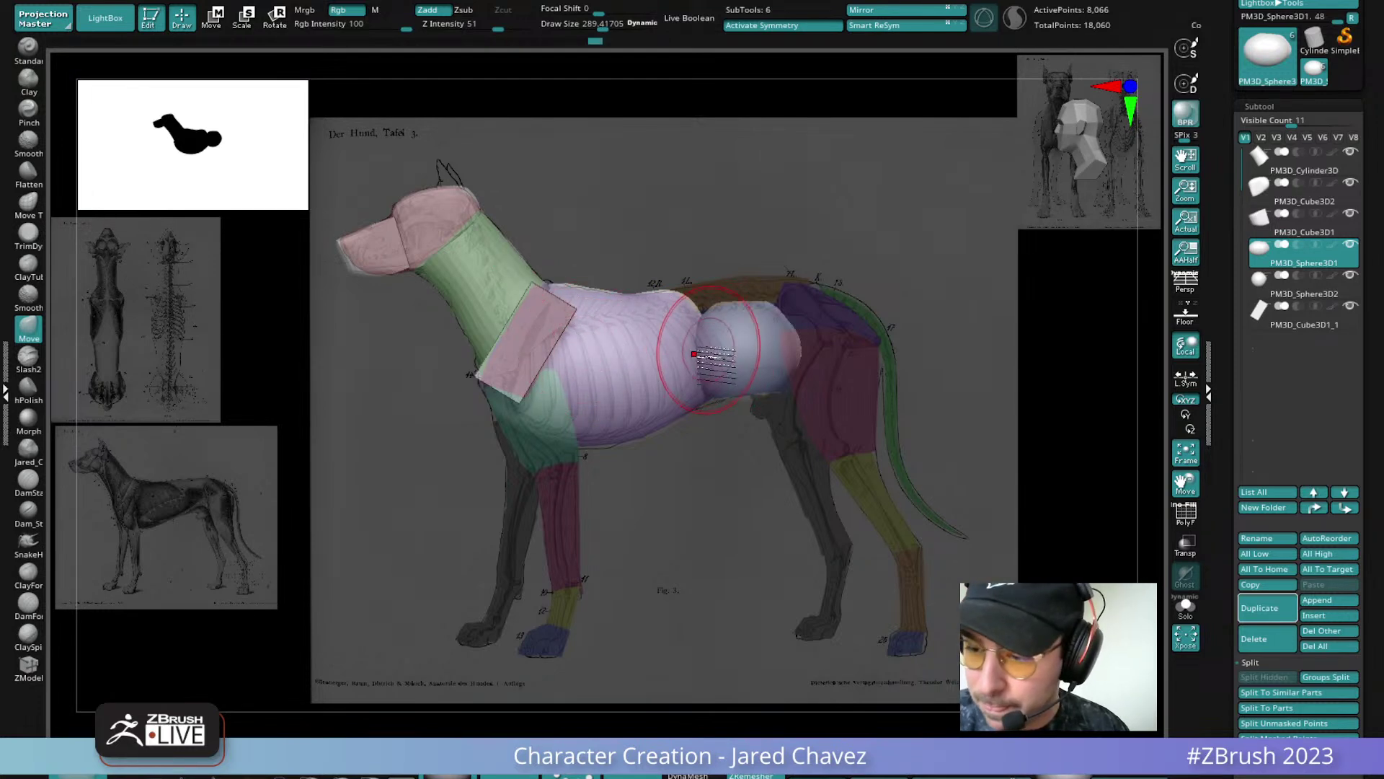
# Select the abdomen sphere and reshape it from the top view with the Move brush, pulling its front toward the ribcage
pyautogui.keyDown('alt'); pyautogui.click(759, 342); pyautogui.keyUp('alt')
pyautogui.moveTo(759, 342); pyautogui.dragTo(787, 490, button='right')
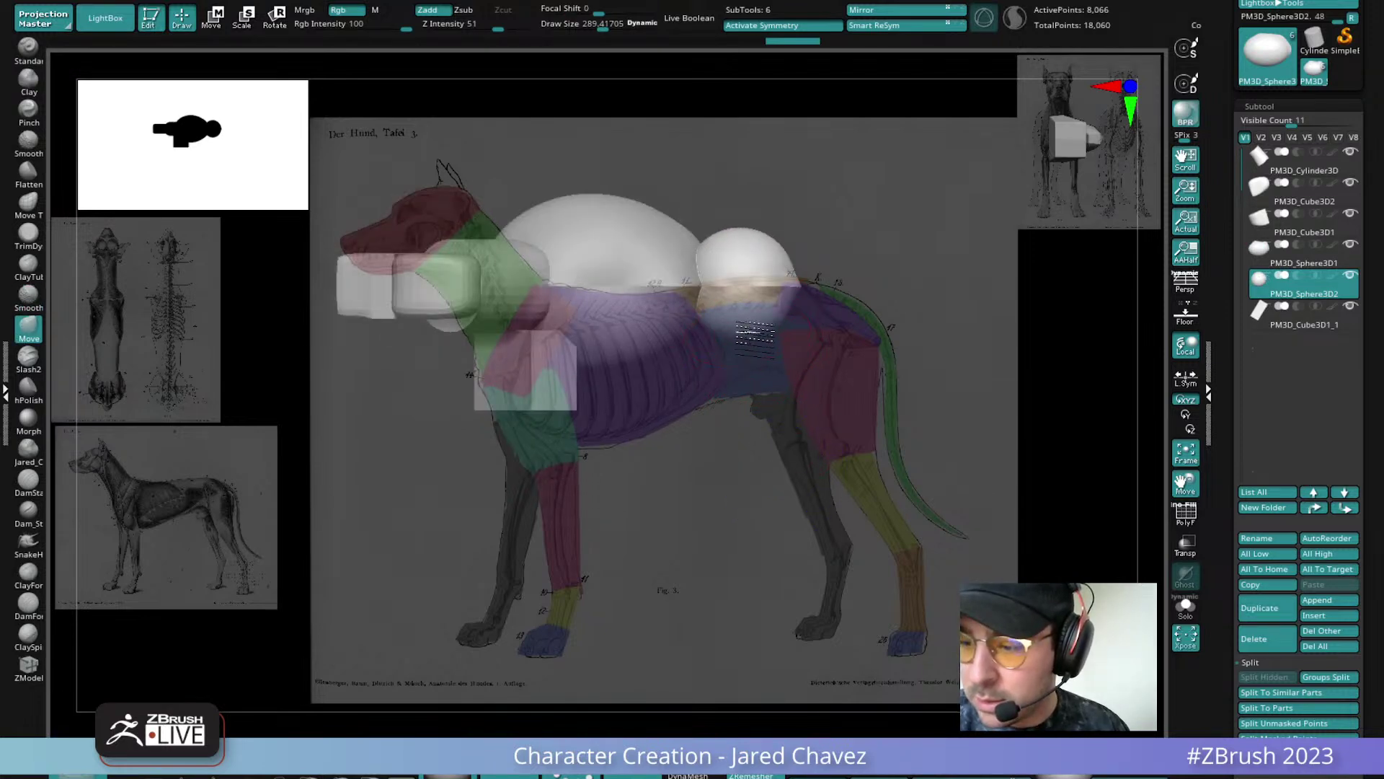
pyautogui.moveTo(747, 334); pyautogui.dragTo(746, 321)
pyautogui.moveTo(754, 231); pyautogui.dragTo(690, 238)
pyautogui.moveTo(710, 318); pyautogui.dragTo(701, 310)
# In side view, stretch the abdomen with the Move brush into an elongated form filling the blue region and reaching the pelvis
pyautogui.moveTo(701, 287)
pyautogui.keyDown('shift'); pyautogui.mouseDown(button='right')
pyautogui.moveTo(729, 261)
pyautogui.moveTo(767, 281)
pyautogui.mouseUp(button='right'); pyautogui.keyUp('shift')
pyautogui.moveTo(782, 339)
pyautogui.mouseDown()
pyautogui.moveTo(800, 345)
pyautogui.moveTo(792, 332)
pyautogui.mouseUp()
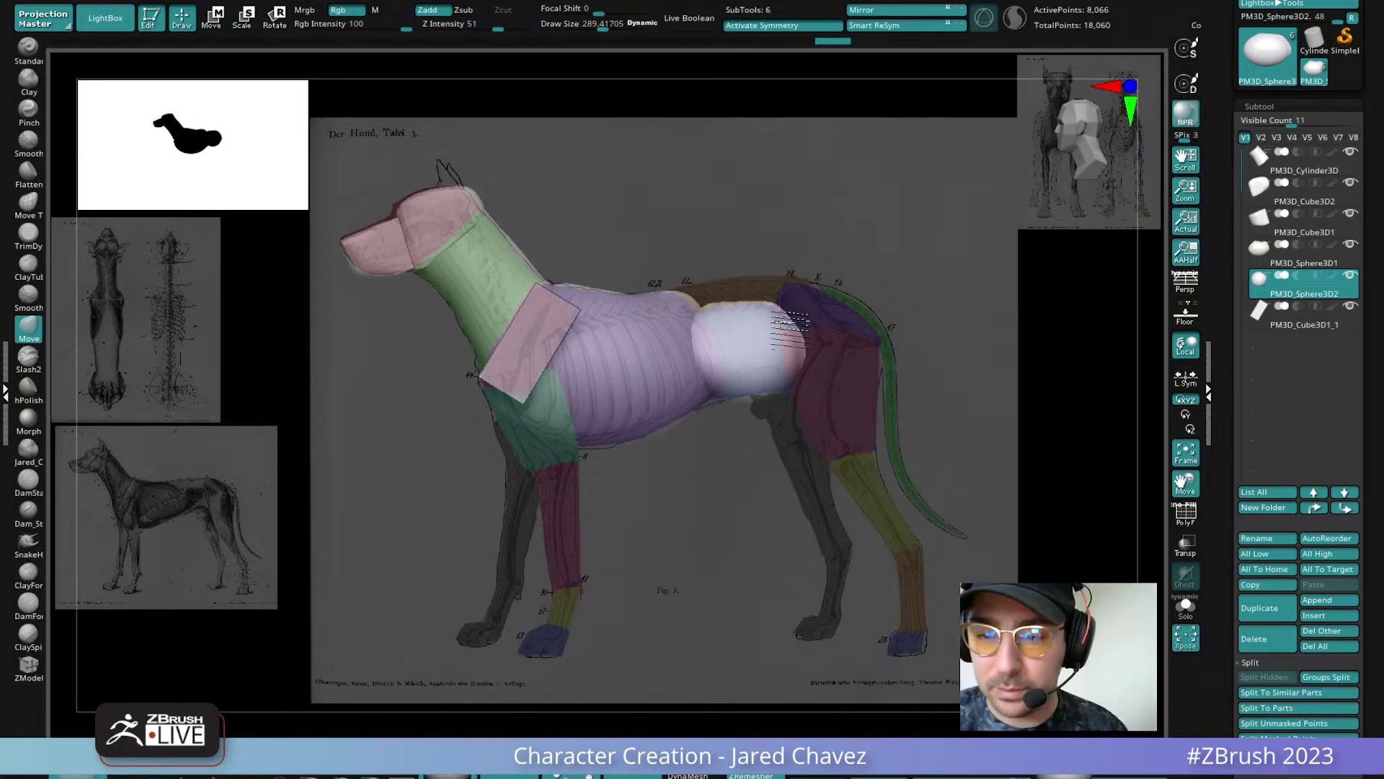
pyautogui.keyDown('alt'); pyautogui.moveTo(792, 325); pyautogui.dragTo(787, 322, button='right'); pyautogui.keyUp('alt')
pyautogui.moveTo(731, 401); pyautogui.dragTo(711, 400)
pyautogui.moveTo(802, 372); pyautogui.dragTo(747, 393)
pyautogui.moveTo(793, 344)
pyautogui.mouseDown()
pyautogui.moveTo(794, 318)
pyautogui.moveTo(812, 362)
pyautogui.mouseUp()
pyautogui.moveTo(740, 307); pyautogui.dragTo(742, 318)
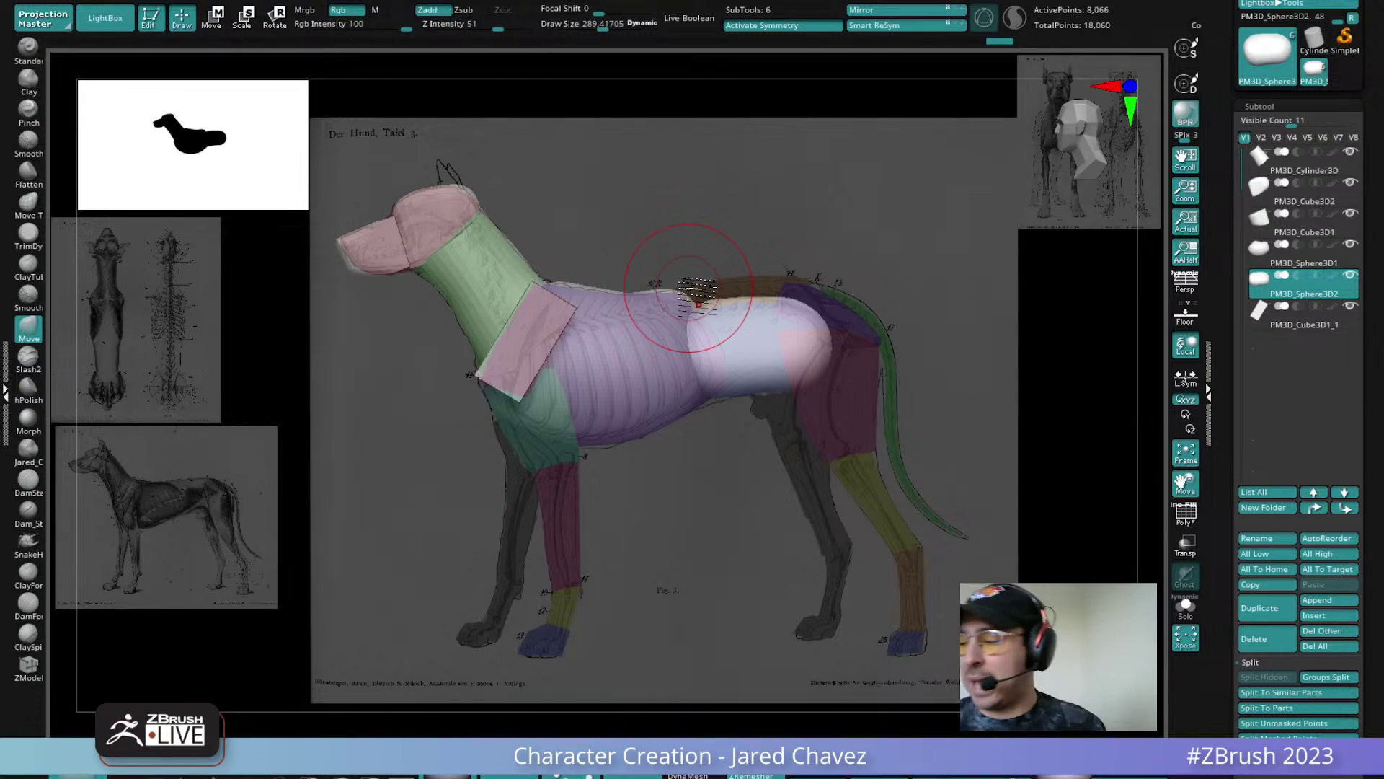
# Append a Cylinder3D subtool and select it with the transform gizmo active
pyautogui.click(1332, 601)
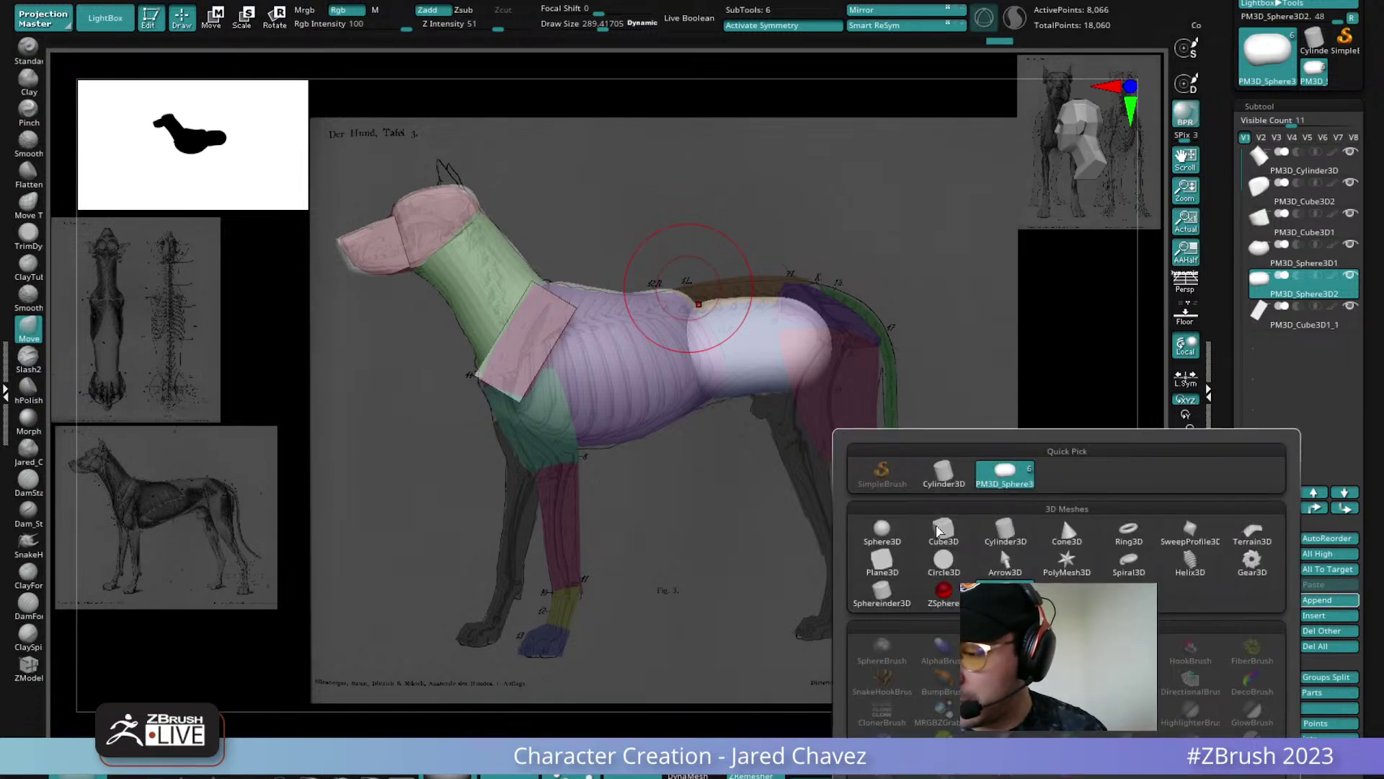
pyautogui.click(942, 476)
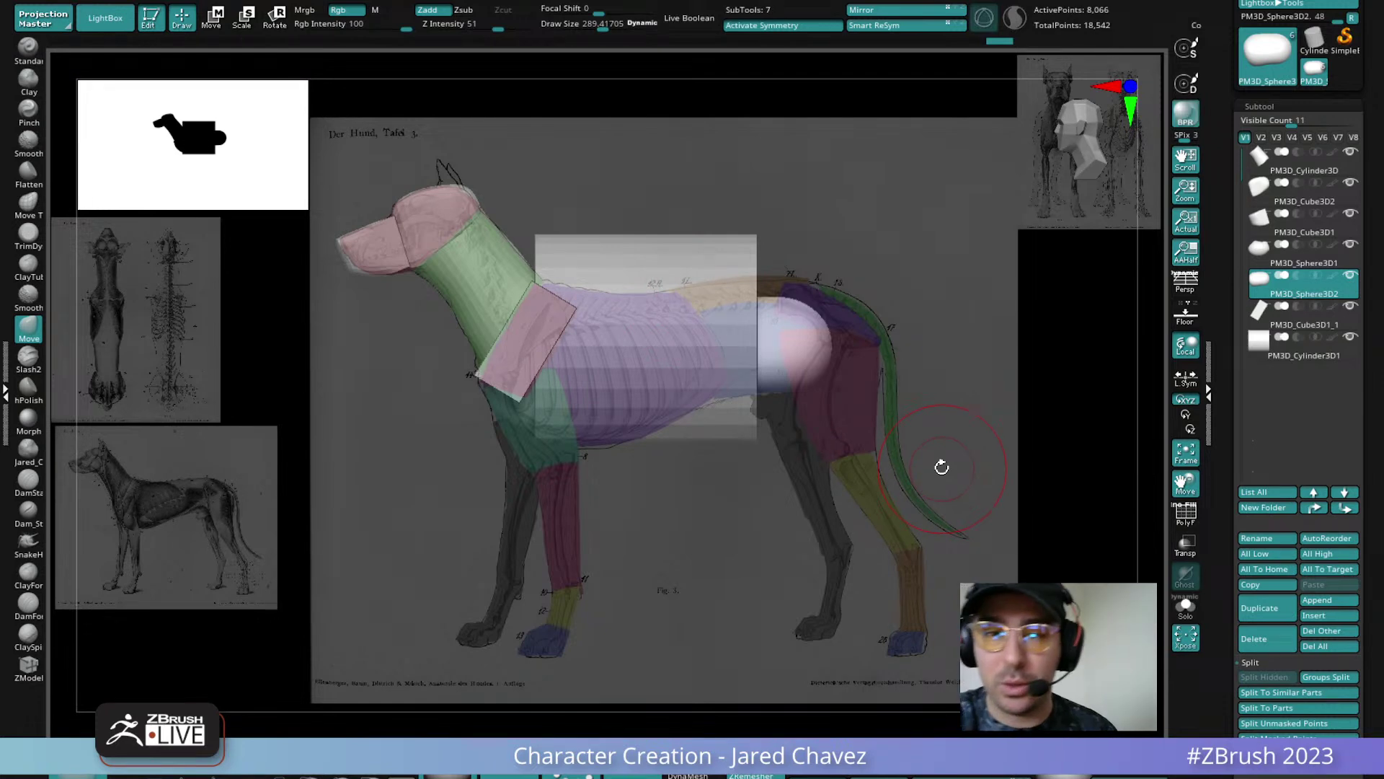
pyautogui.press('w')
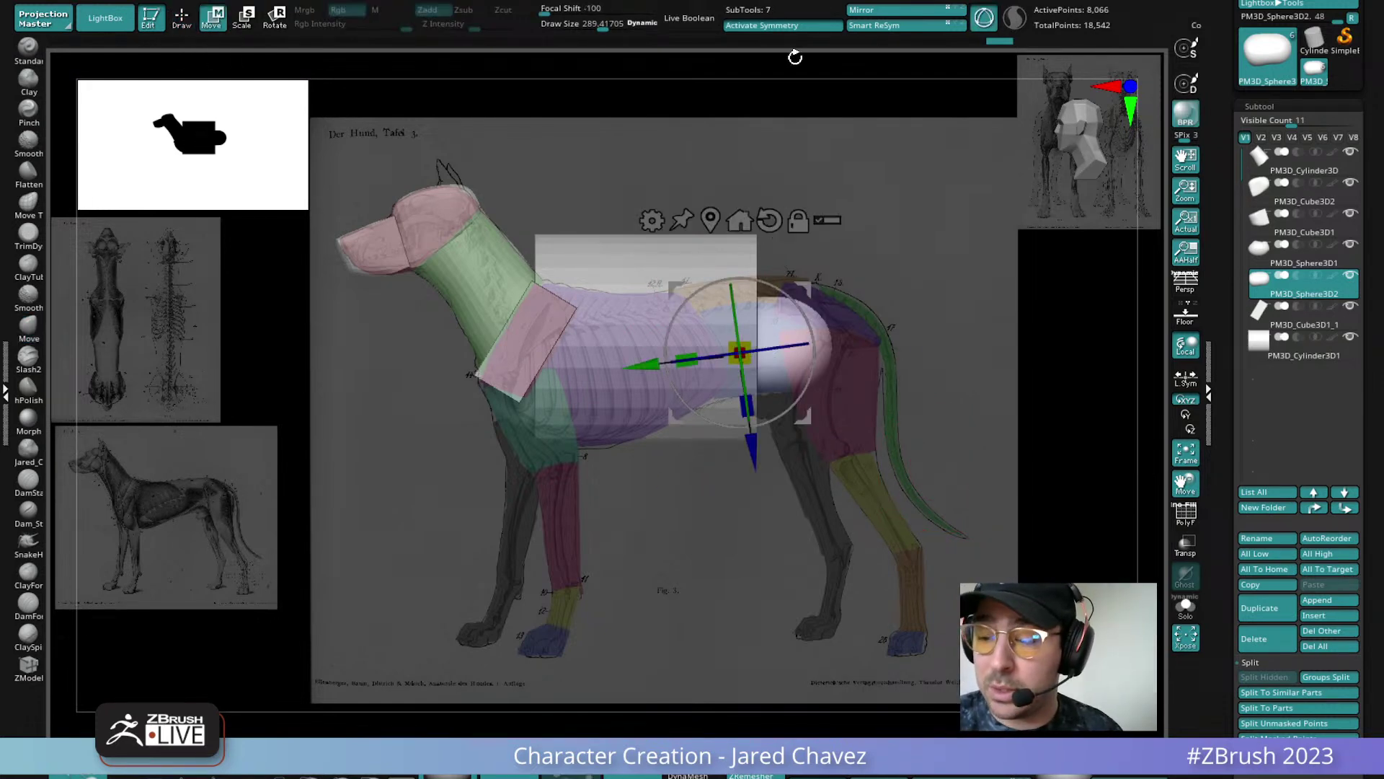
pyautogui.keyDown('alt'); pyautogui.click(738, 249); pyautogui.keyUp('alt')
# Scale the cylinder down to a thin rod, tilt it and place it over the orange lower-back region above the abdomen
pyautogui.moveTo(651, 344); pyautogui.dragTo(649, 373)
pyautogui.moveTo(712, 412); pyautogui.dragTo(788, 373)
pyautogui.moveTo(790, 277); pyautogui.dragTo(785, 267)
pyautogui.moveTo(731, 361); pyautogui.dragTo(723, 291)
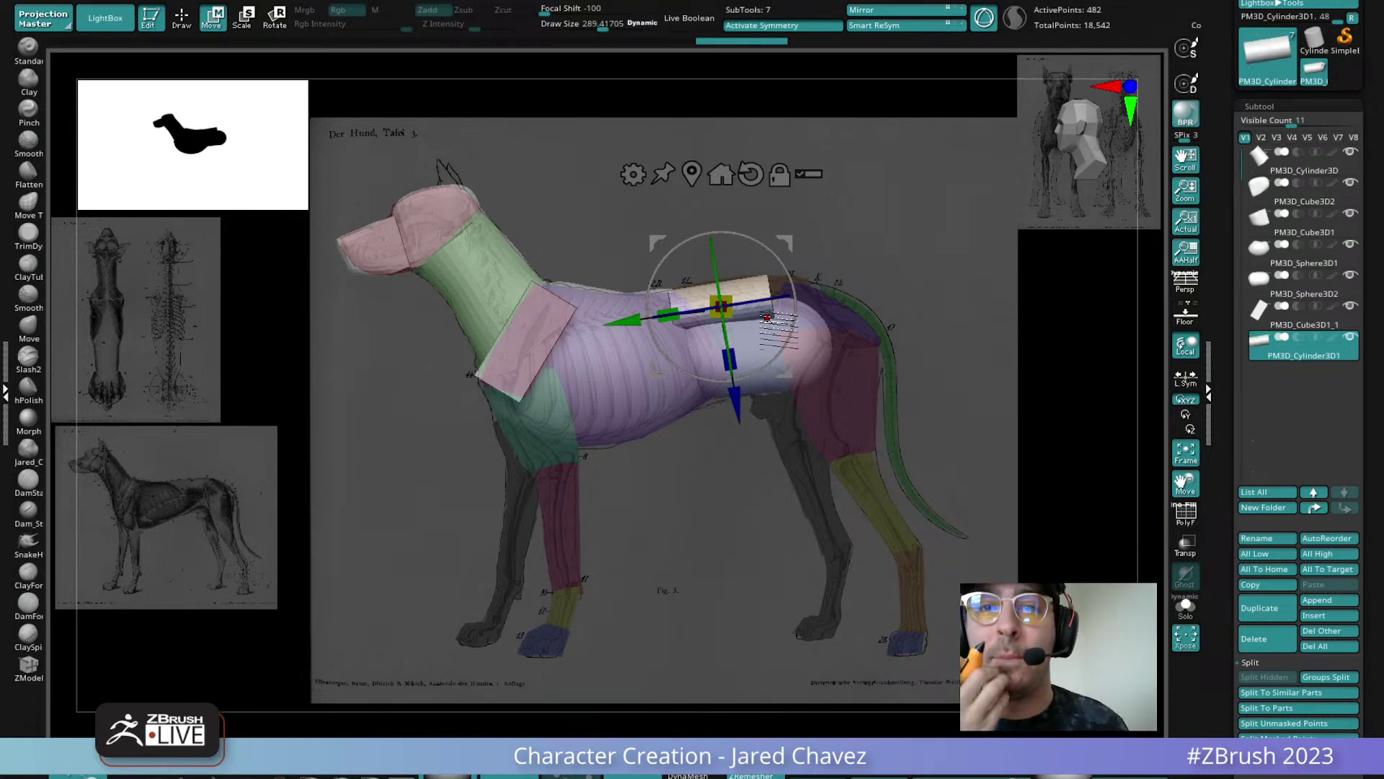
pyautogui.moveTo(785, 371); pyautogui.dragTo(793, 367)
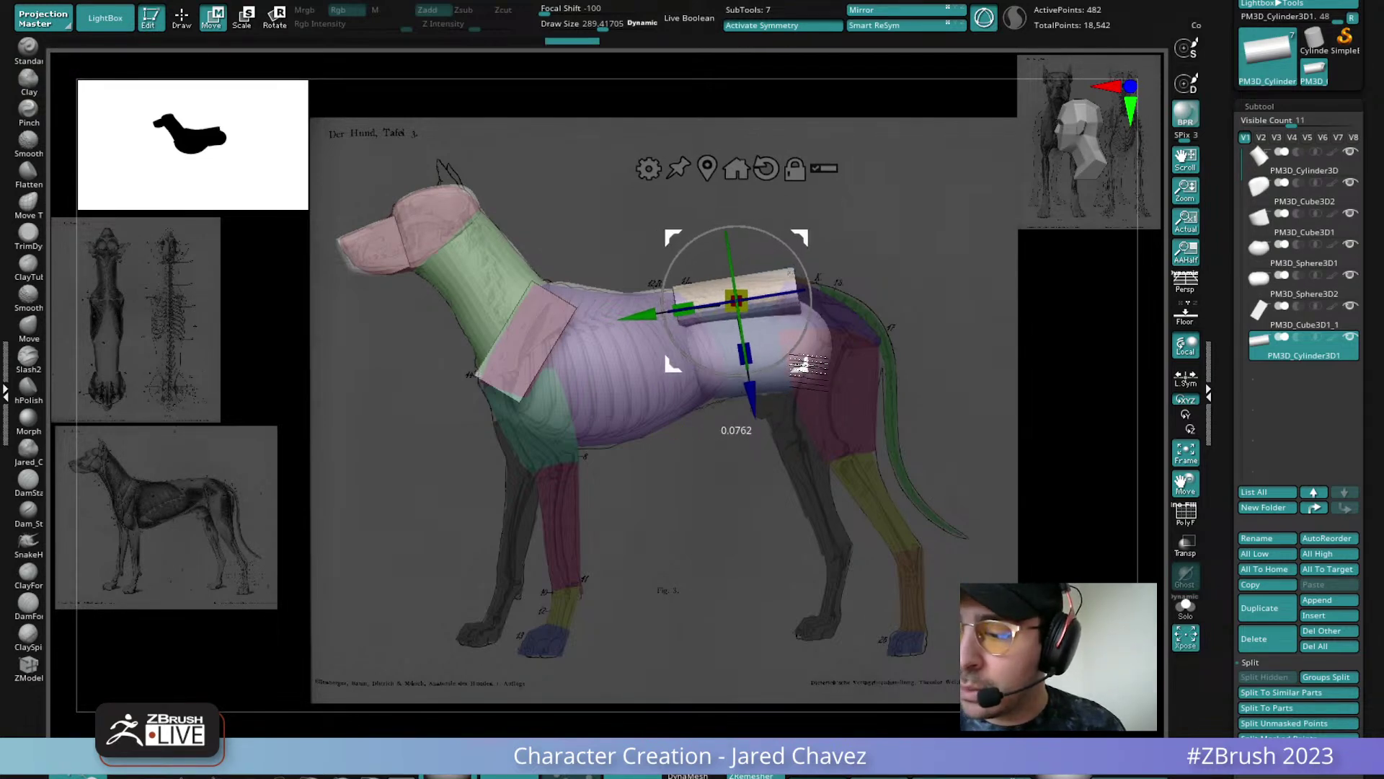
# Adjust the rear end of the lower-back cylinder with the Move brush and undo the trial strokes
pyautogui.click(180, 18)
pyautogui.moveTo(806, 281); pyautogui.dragTo(799, 302)
pyautogui.hotkey('ctrl', 'z')
pyautogui.hotkey('ctrl', 'z')
pyautogui.hotkey('ctrl', 'z')
pyautogui.hotkey('ctrl', 'z')
pyautogui.hotkey('ctrl', 'z')
pyautogui.hotkey('ctrl', 'z')
pyautogui.hotkey('ctrl', 'z')
pyautogui.hotkey('ctrl', 'z')
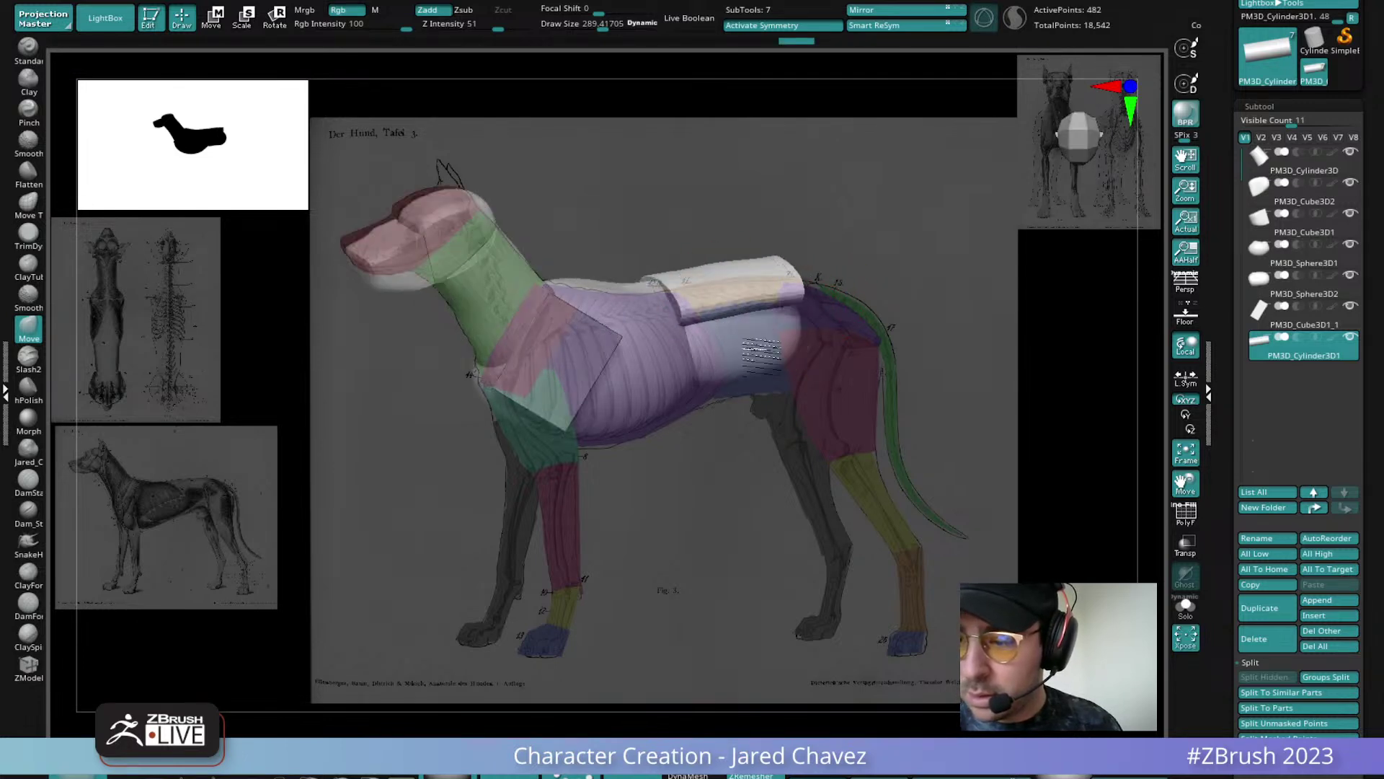
# Shape the cylinder with the Move brush from above and from the side, arching it along the orange lower-back region
pyautogui.moveTo(714, 307)
pyautogui.mouseDown(button='right')
pyautogui.moveTo(804, 266)
pyautogui.moveTo(826, 293)
pyautogui.moveTo(812, 290)
pyautogui.mouseUp(button='right')
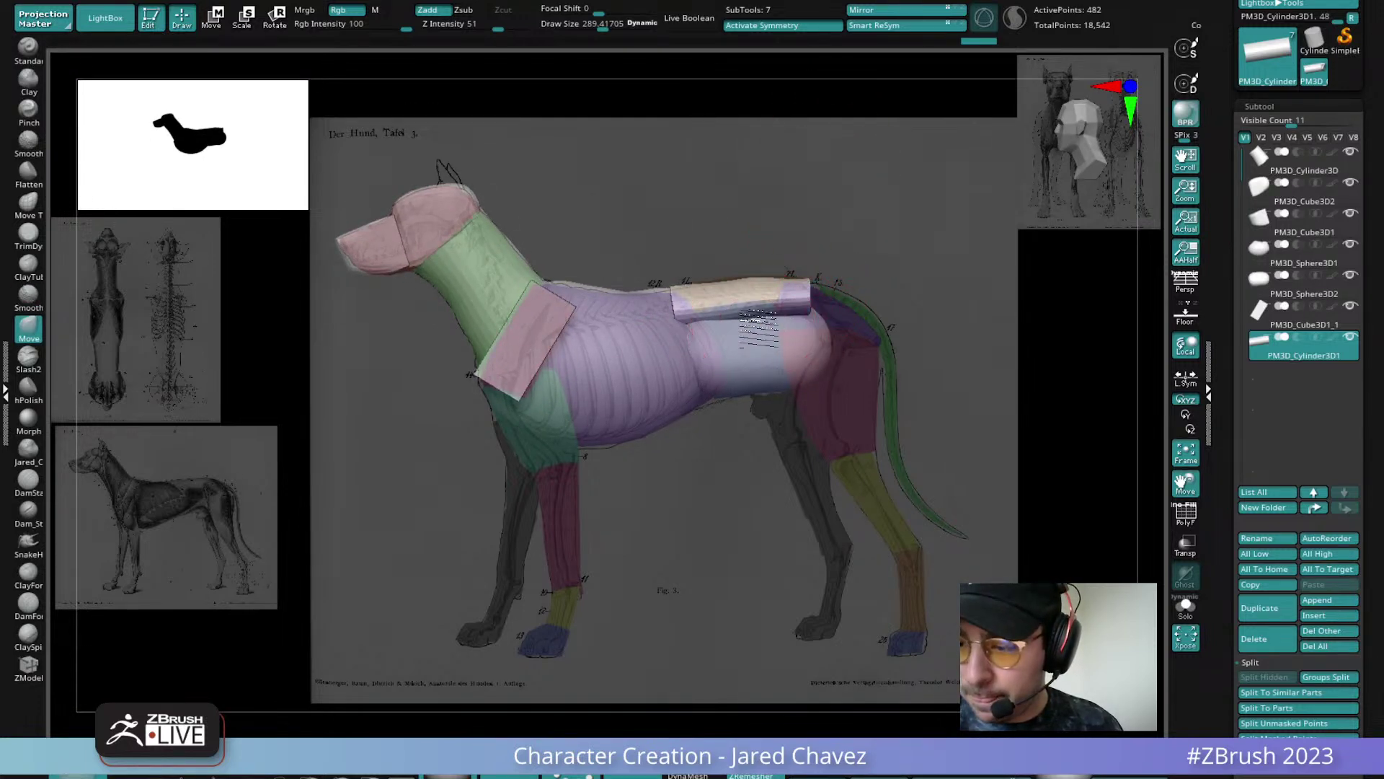
pyautogui.moveTo(692, 319); pyautogui.dragTo(692, 389, button='right')
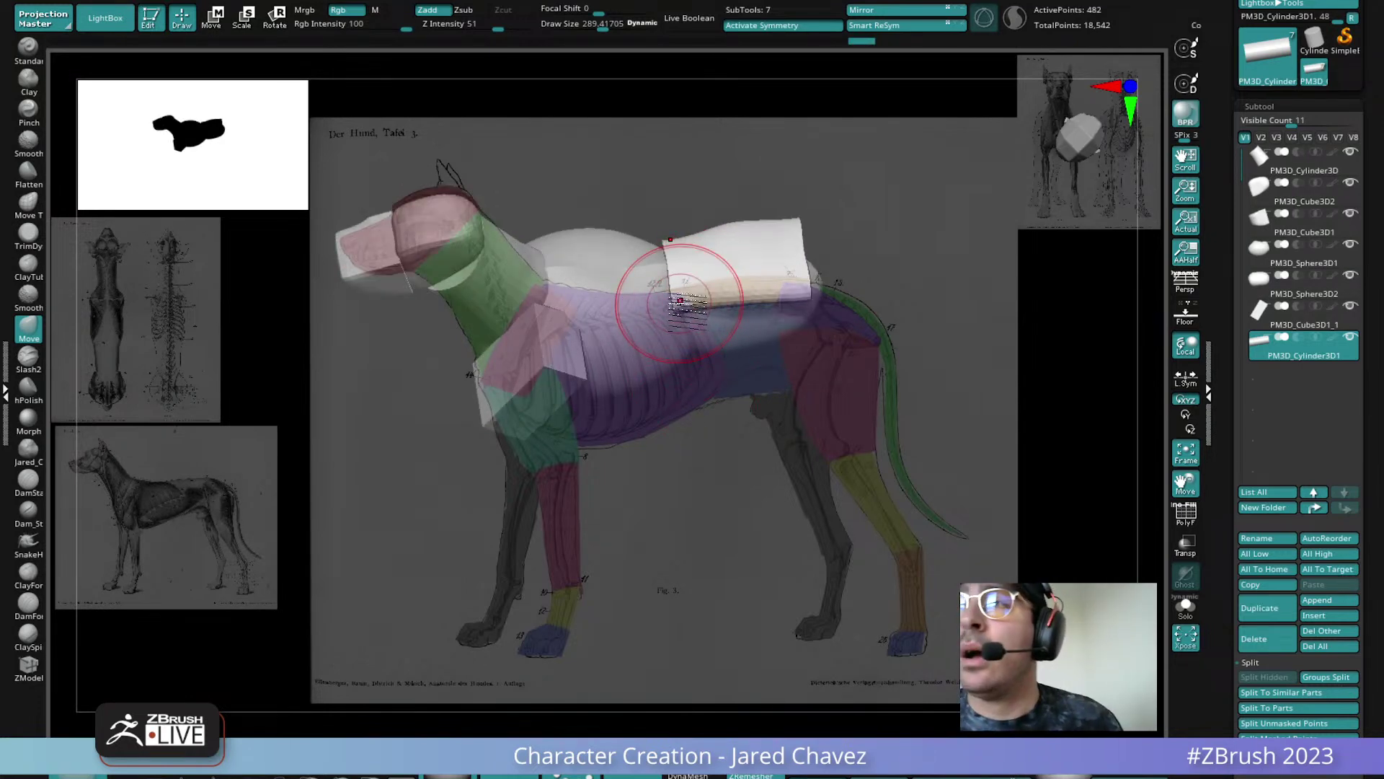
pyautogui.moveTo(664, 294); pyautogui.dragTo(714, 238, button='right')
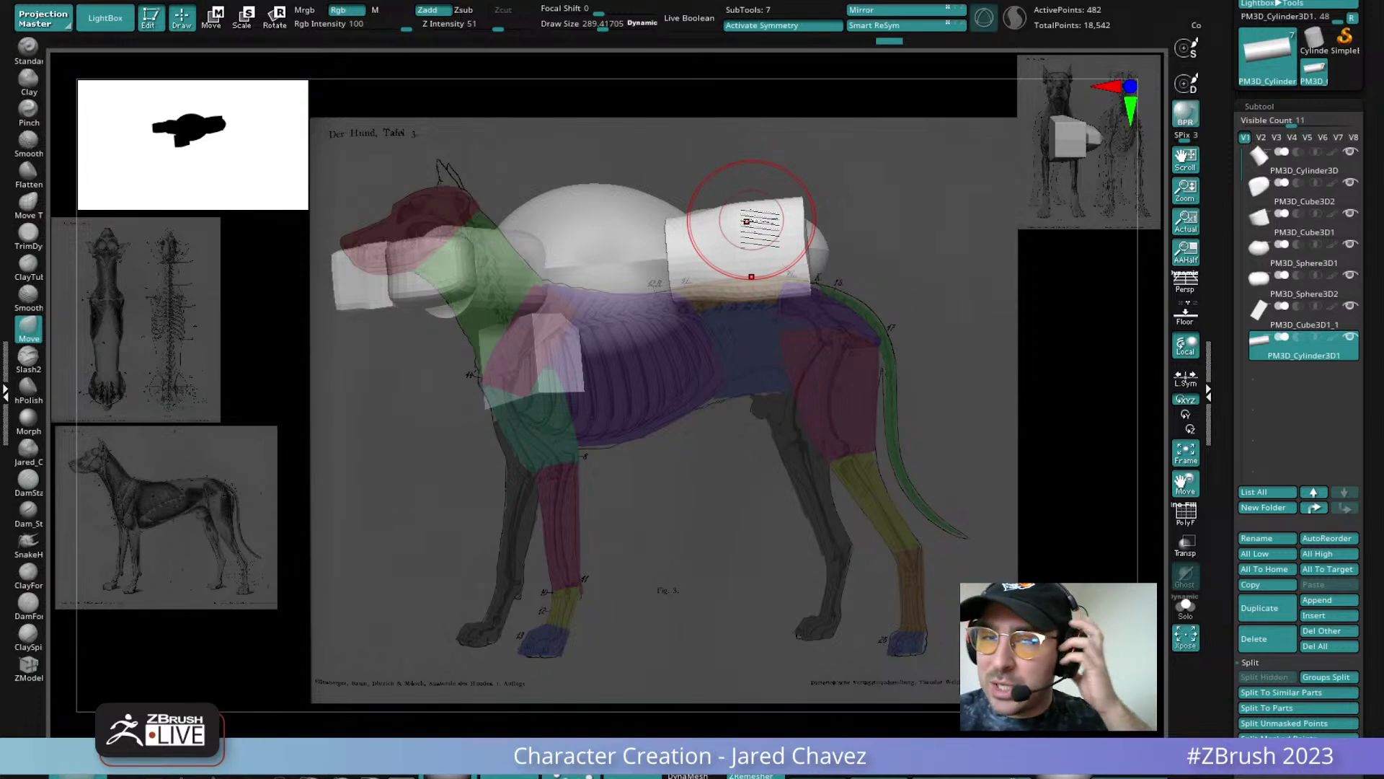
pyautogui.moveTo(781, 229); pyautogui.dragTo(784, 227, button='right')
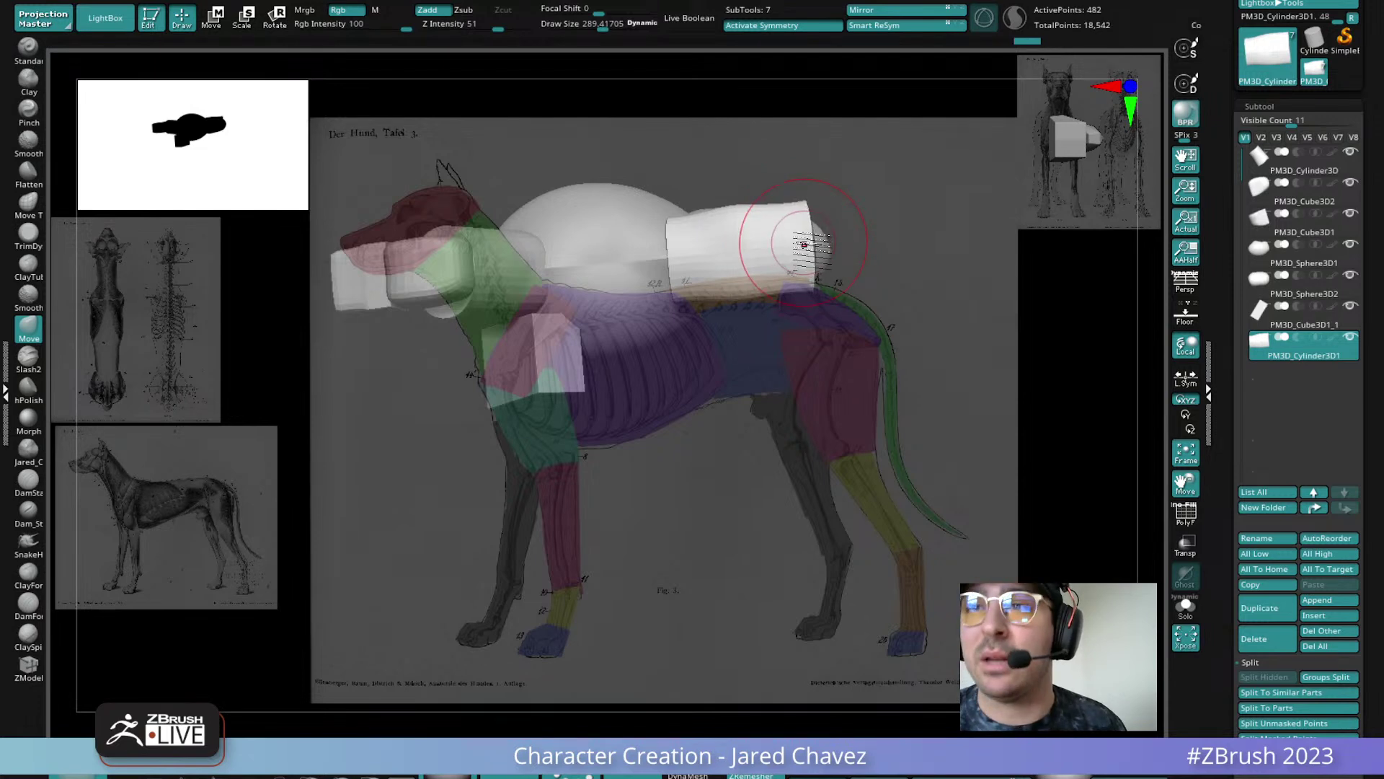
pyautogui.moveTo(804, 245); pyautogui.dragTo(809, 319, button='right')
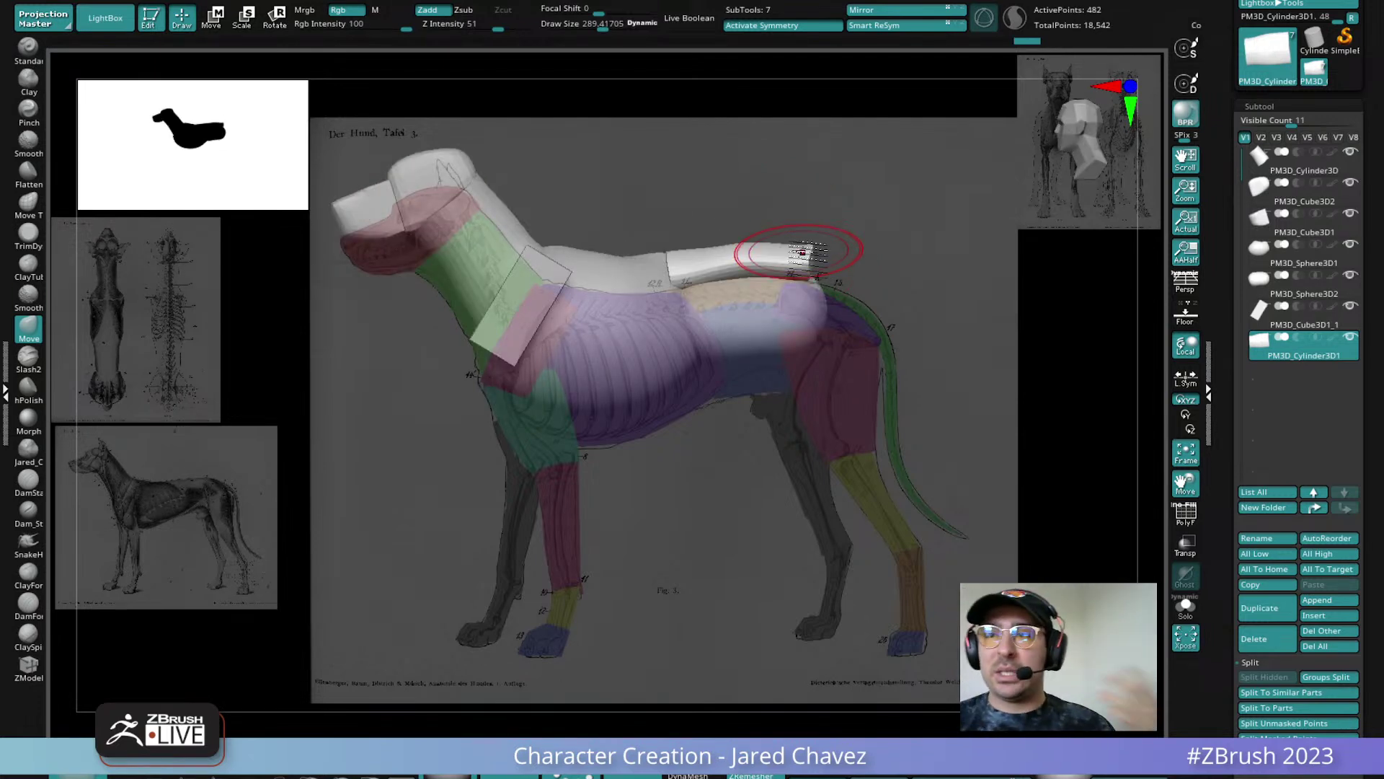
pyautogui.moveTo(802, 252); pyautogui.dragTo(854, 321, button='right')
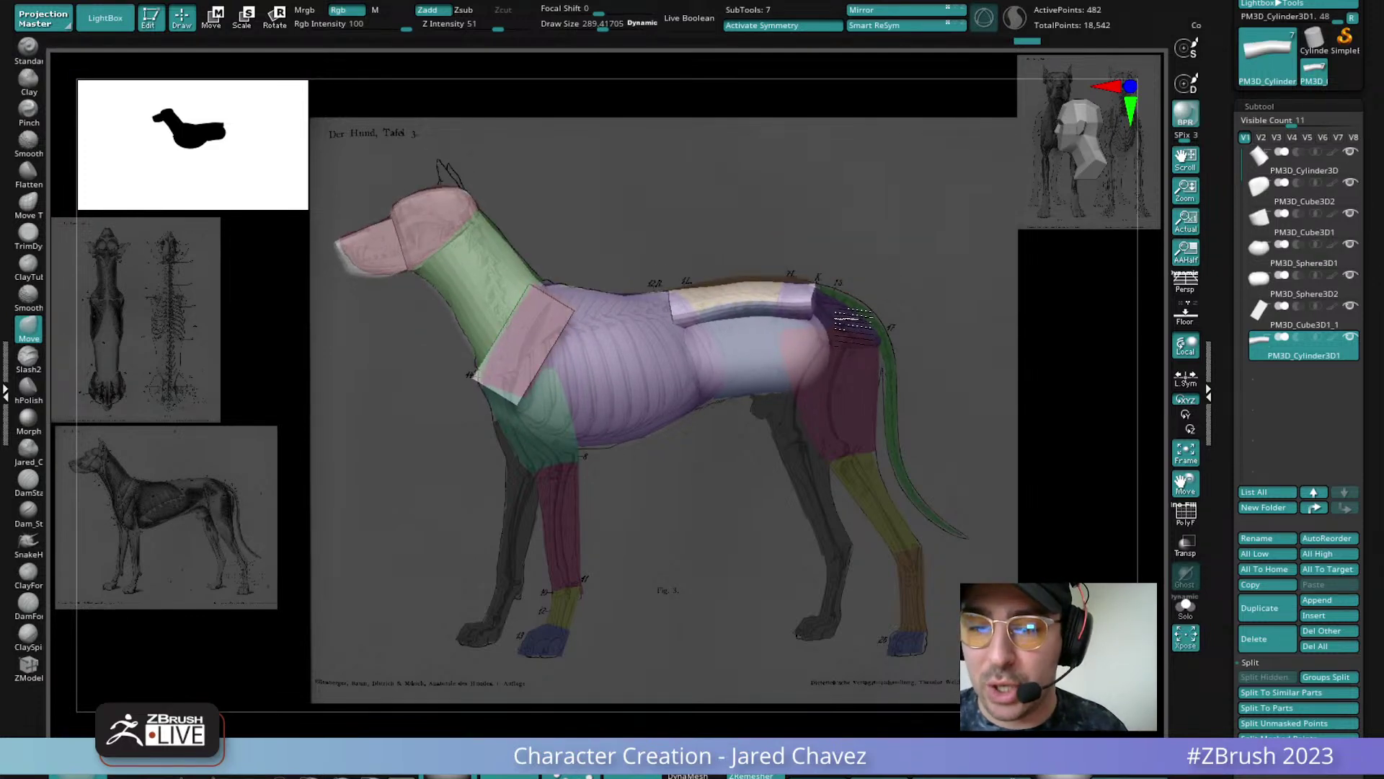
pyautogui.moveTo(780, 288); pyautogui.dragTo(774, 281)
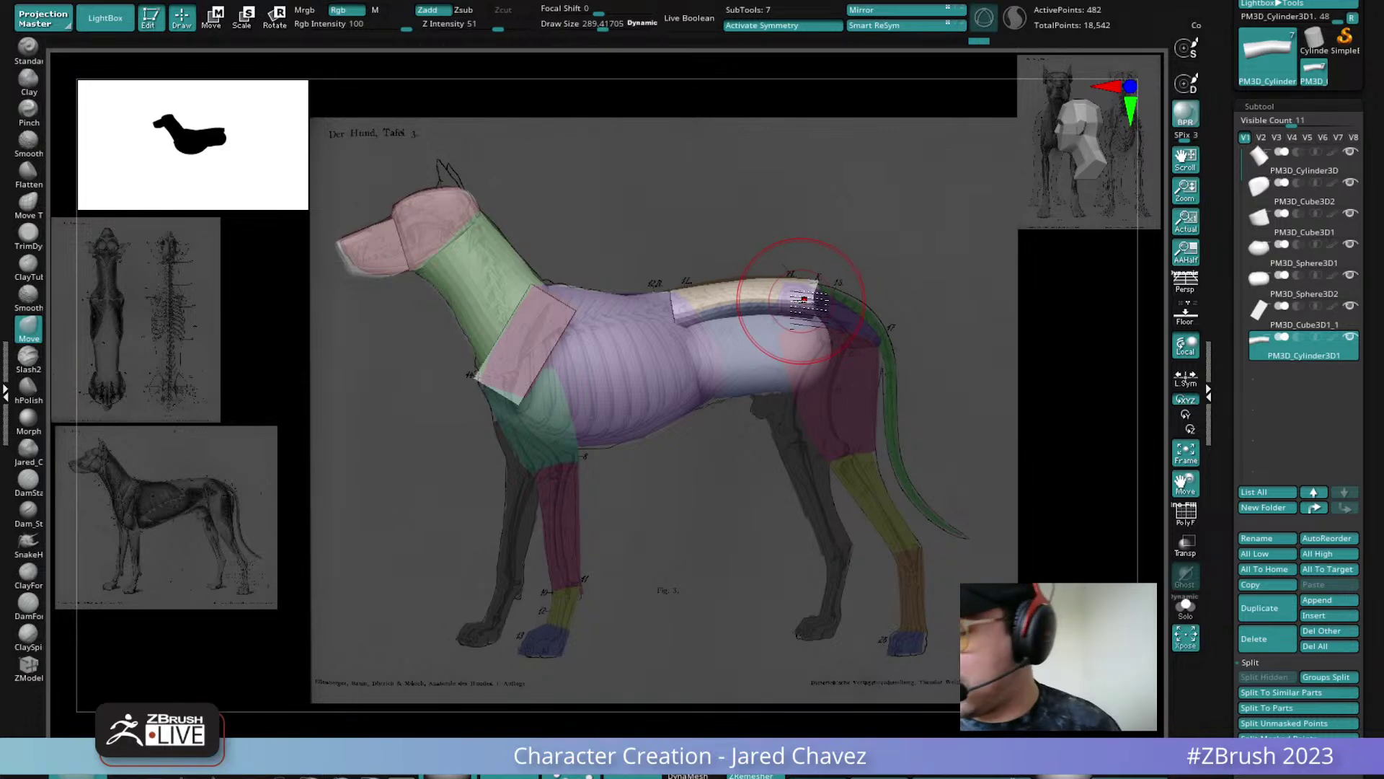
# Append a cube subtool, scale it down, tilt it and place it over the purple pelvis region behind the lower back
pyautogui.click(1336, 602)
pyautogui.click(940, 534)
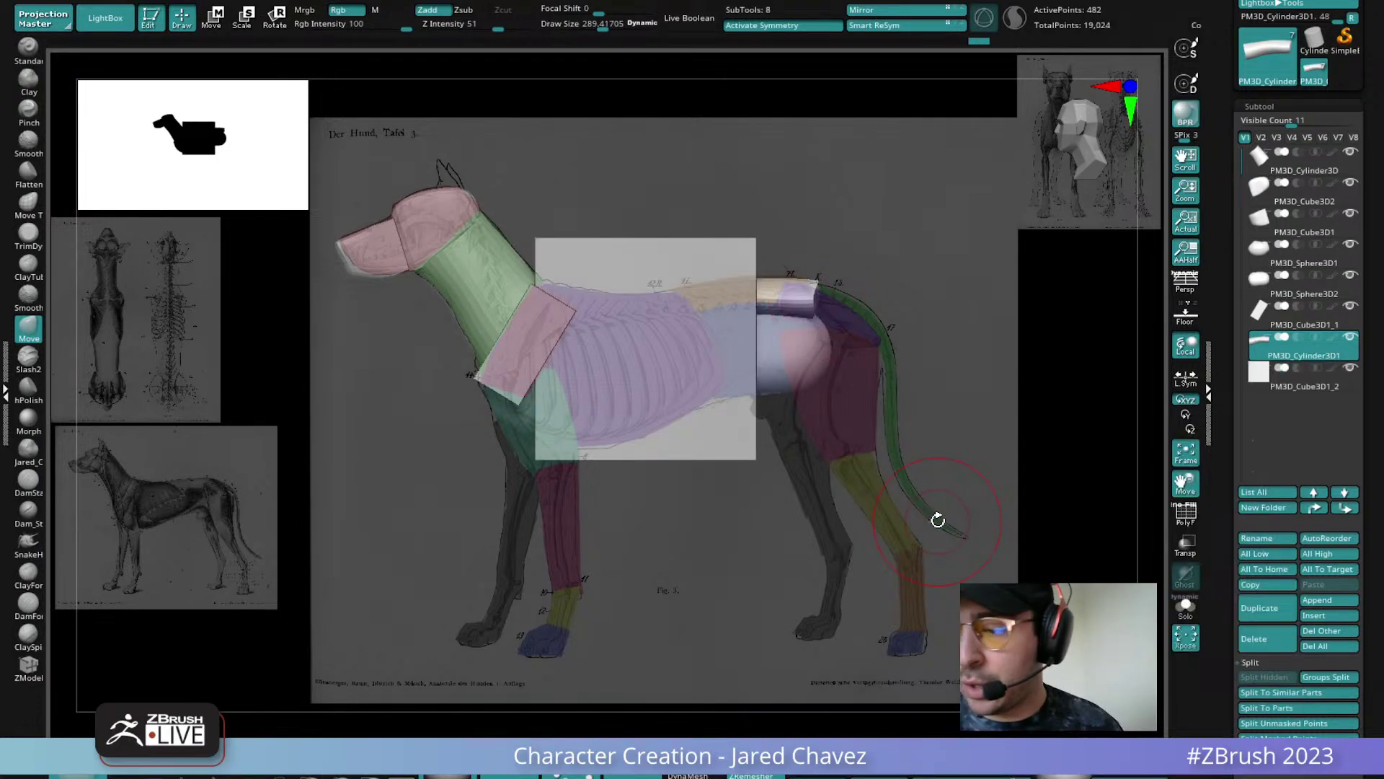
pyautogui.click(212, 18)
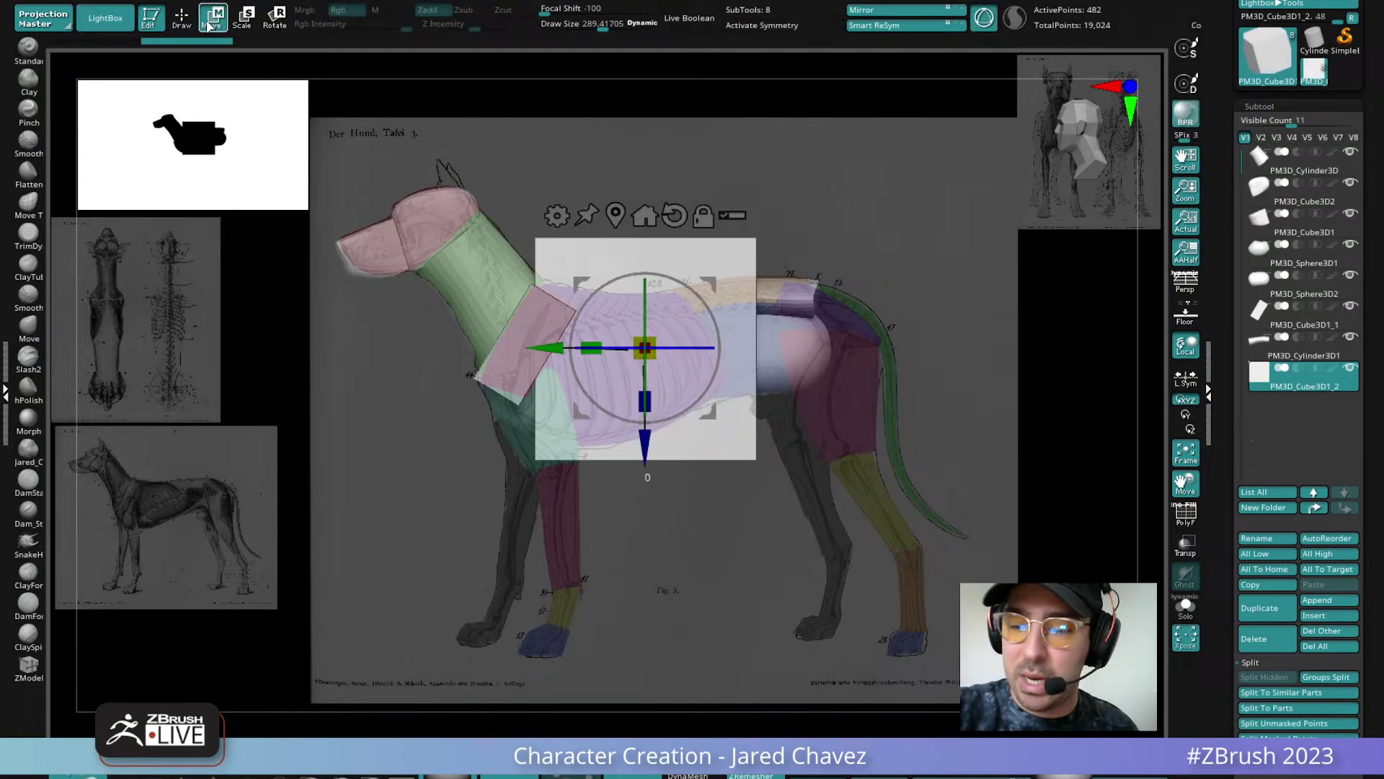
pyautogui.moveTo(645, 418); pyautogui.dragTo(645, 400)
pyautogui.moveTo(644, 324)
pyautogui.mouseDown()
pyautogui.moveTo(614, 348)
pyautogui.moveTo(637, 349)
pyautogui.mouseUp()
pyautogui.moveTo(644, 399); pyautogui.dragTo(840, 302)
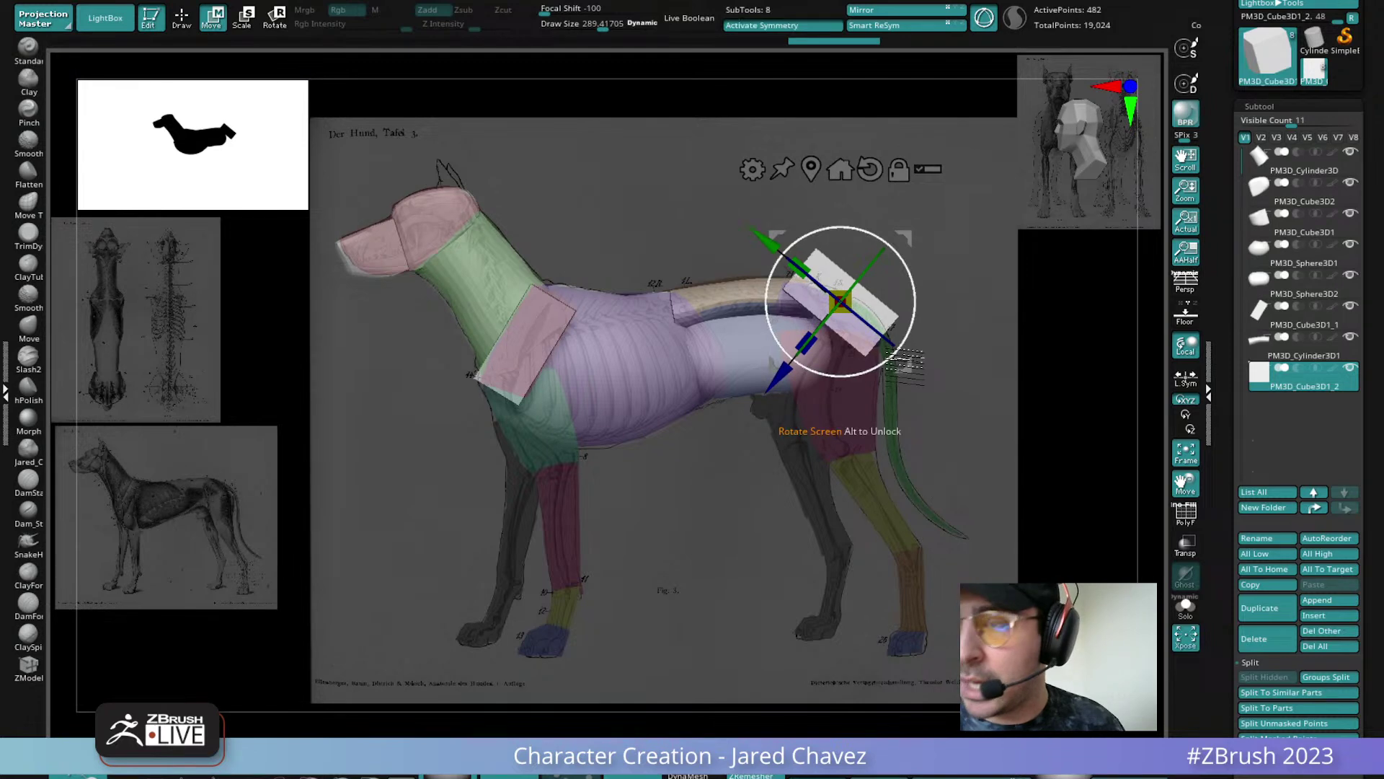
pyautogui.moveTo(928, 469); pyautogui.dragTo(930, 525)
pyautogui.moveTo(841, 249); pyautogui.dragTo(845, 262)
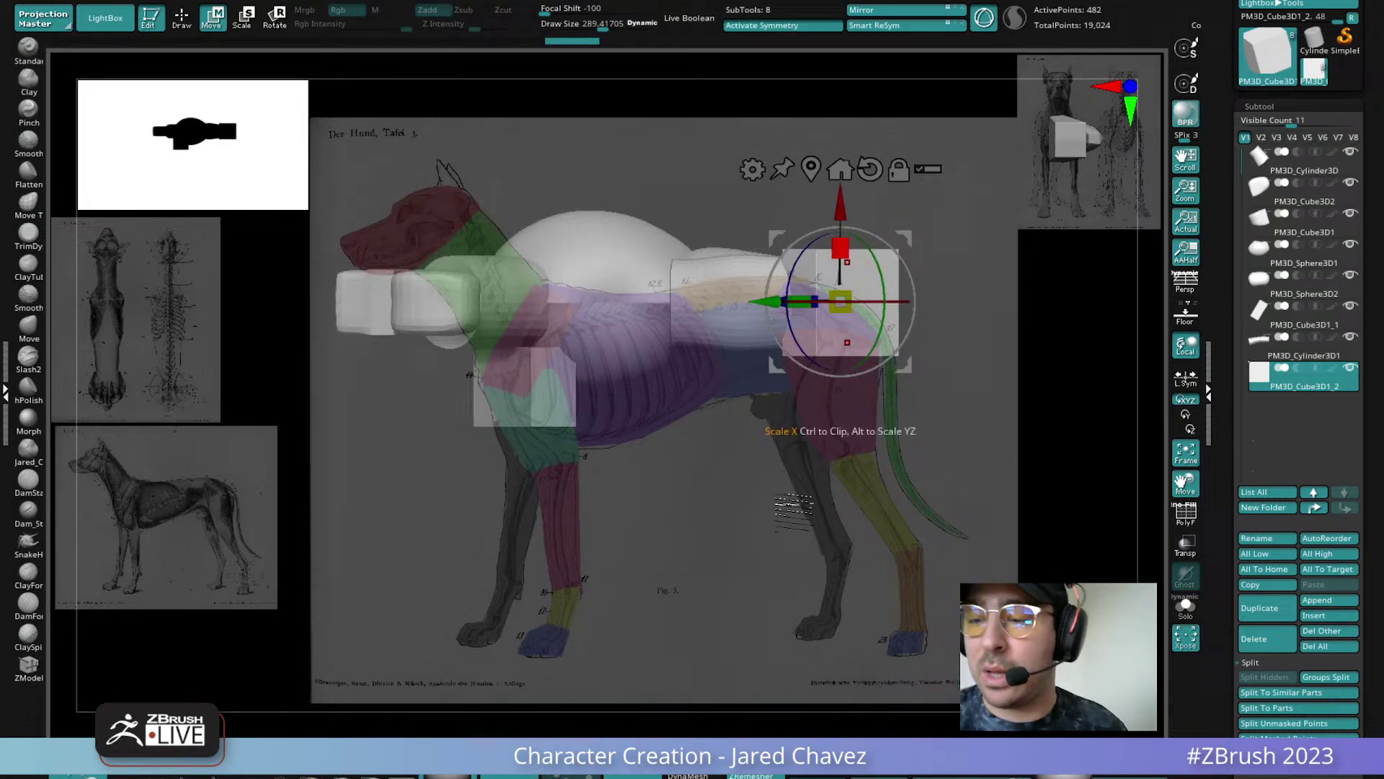
# Select the lower-back cylinder and reshape it with the Move brush from above and from the side
pyautogui.keyDown('alt'); pyautogui.click(715, 333); pyautogui.keyUp('alt')
pyautogui.press('q')
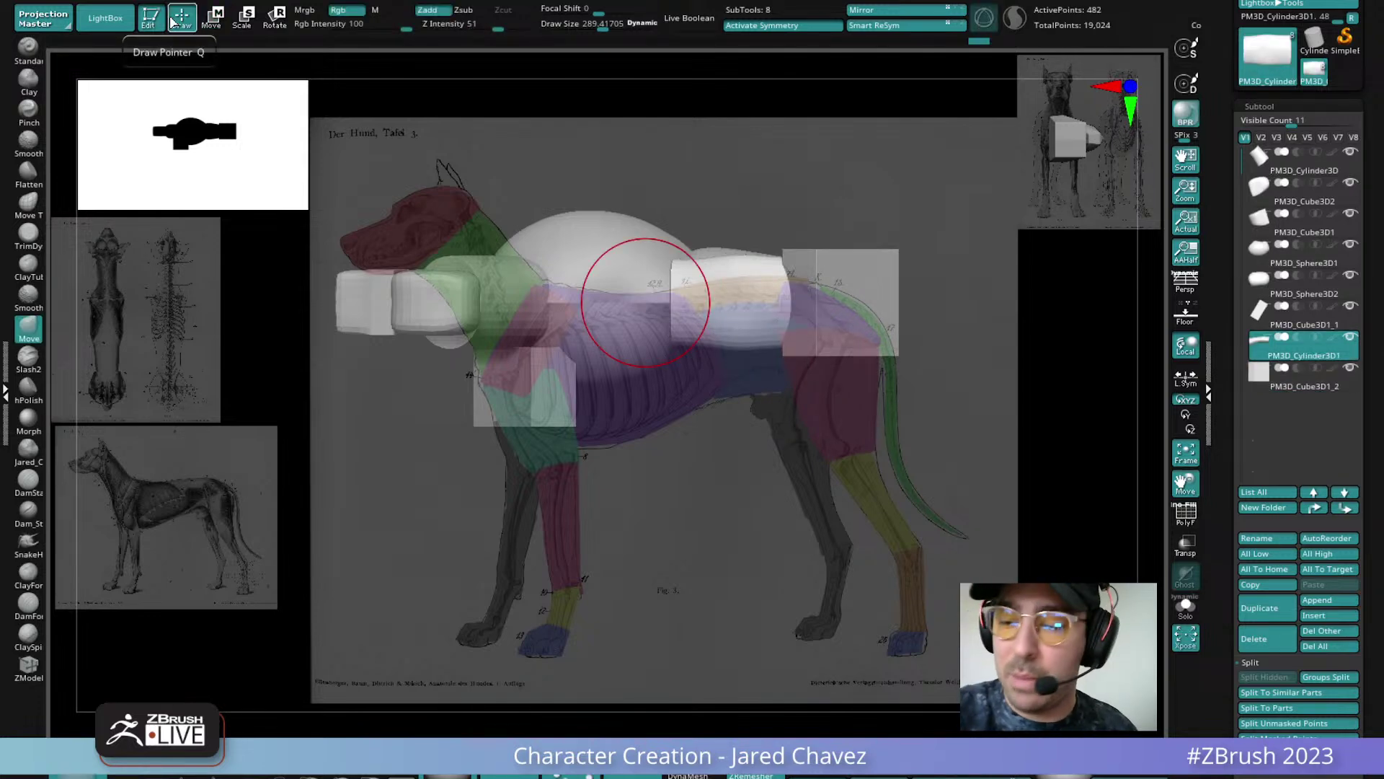
pyautogui.moveTo(692, 292)
pyautogui.mouseDown()
pyautogui.moveTo(673, 288)
pyautogui.moveTo(680, 246)
pyautogui.mouseUp()
pyautogui.keyDown('alt'); pyautogui.moveTo(783, 223); pyautogui.dragTo(834, 123); pyautogui.keyUp('alt')
pyautogui.keyDown('alt'); pyautogui.moveTo(883, 284); pyautogui.dragTo(905, 318); pyautogui.keyUp('alt')
# Select the pelvis cube, flatten it with the transform gizmo and lower it onto the purple pelvis region
pyautogui.keyDown('alt'); pyautogui.click(854, 293); pyautogui.keyUp('alt')
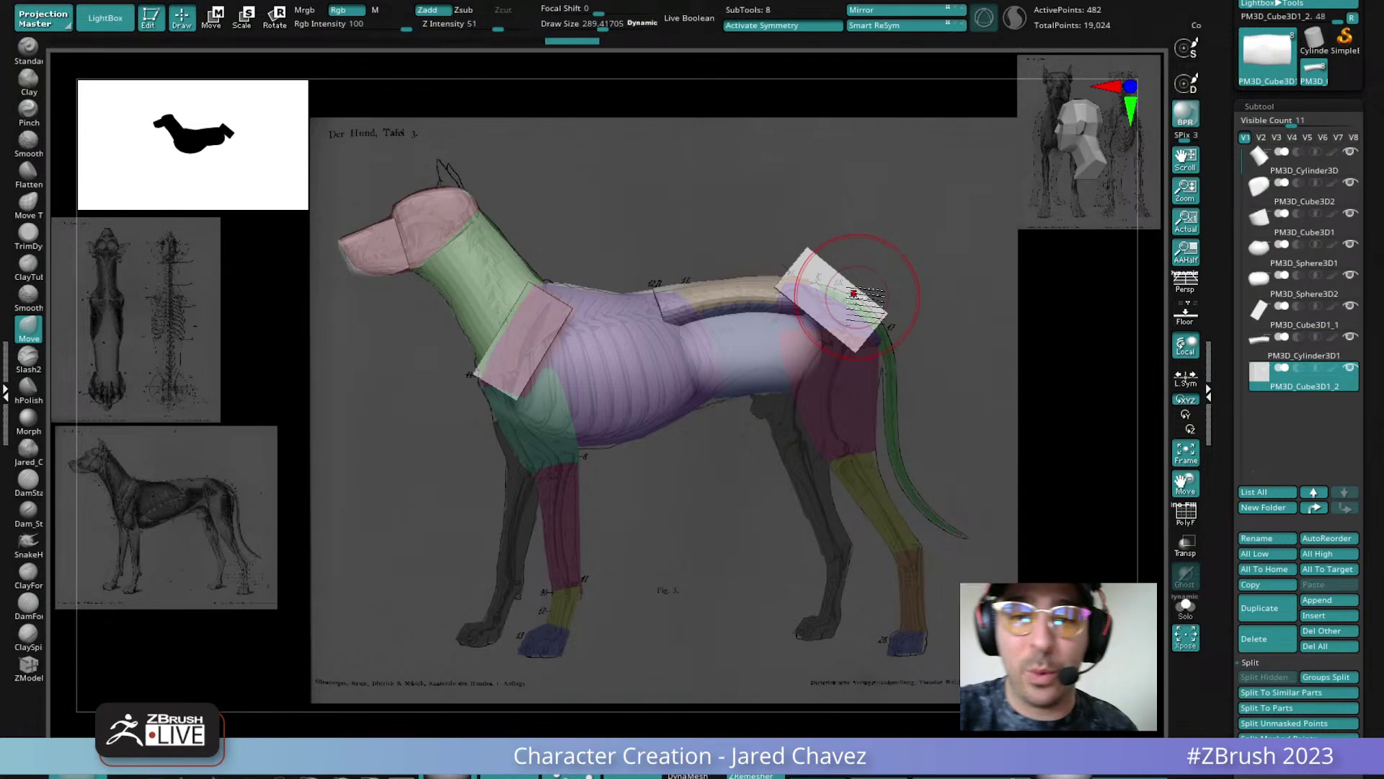
pyautogui.press('w')
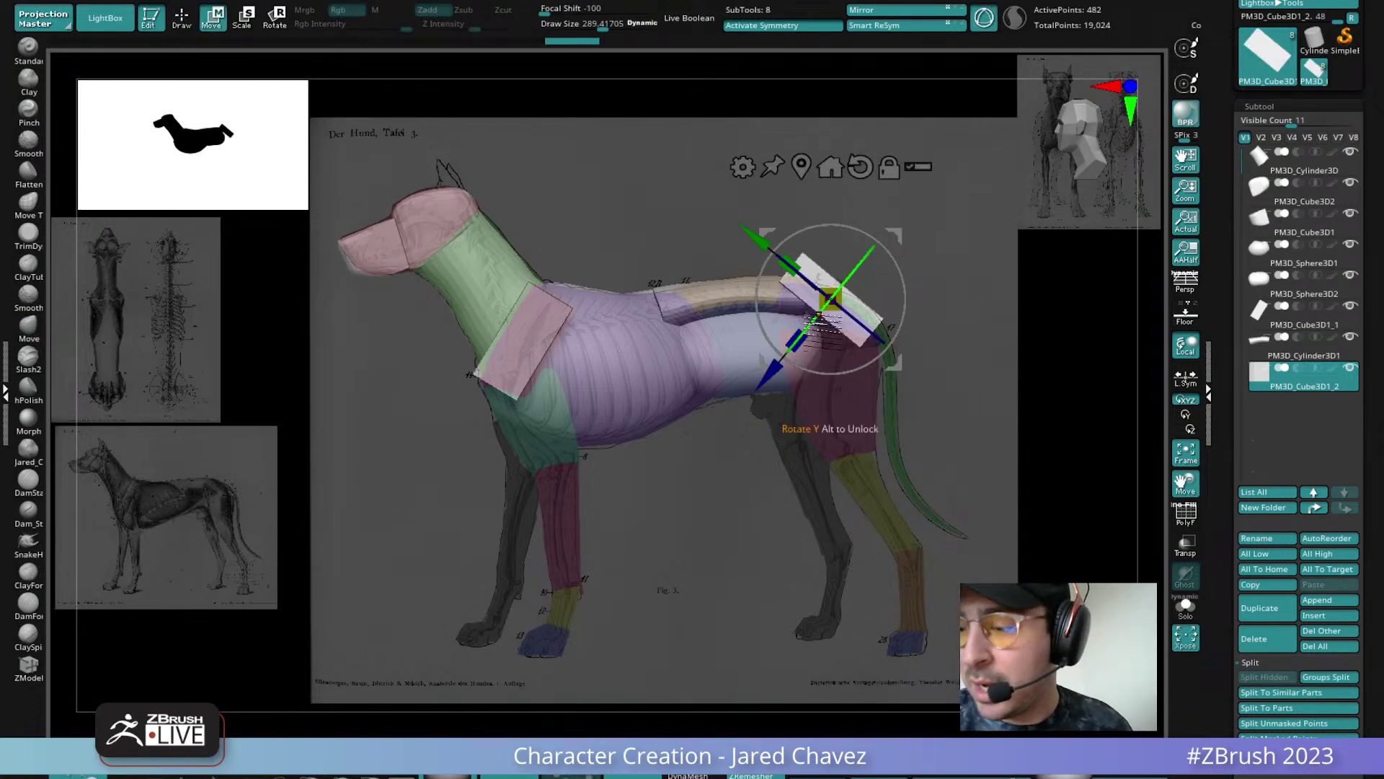
pyautogui.moveTo(889, 361); pyautogui.dragTo(891, 376)
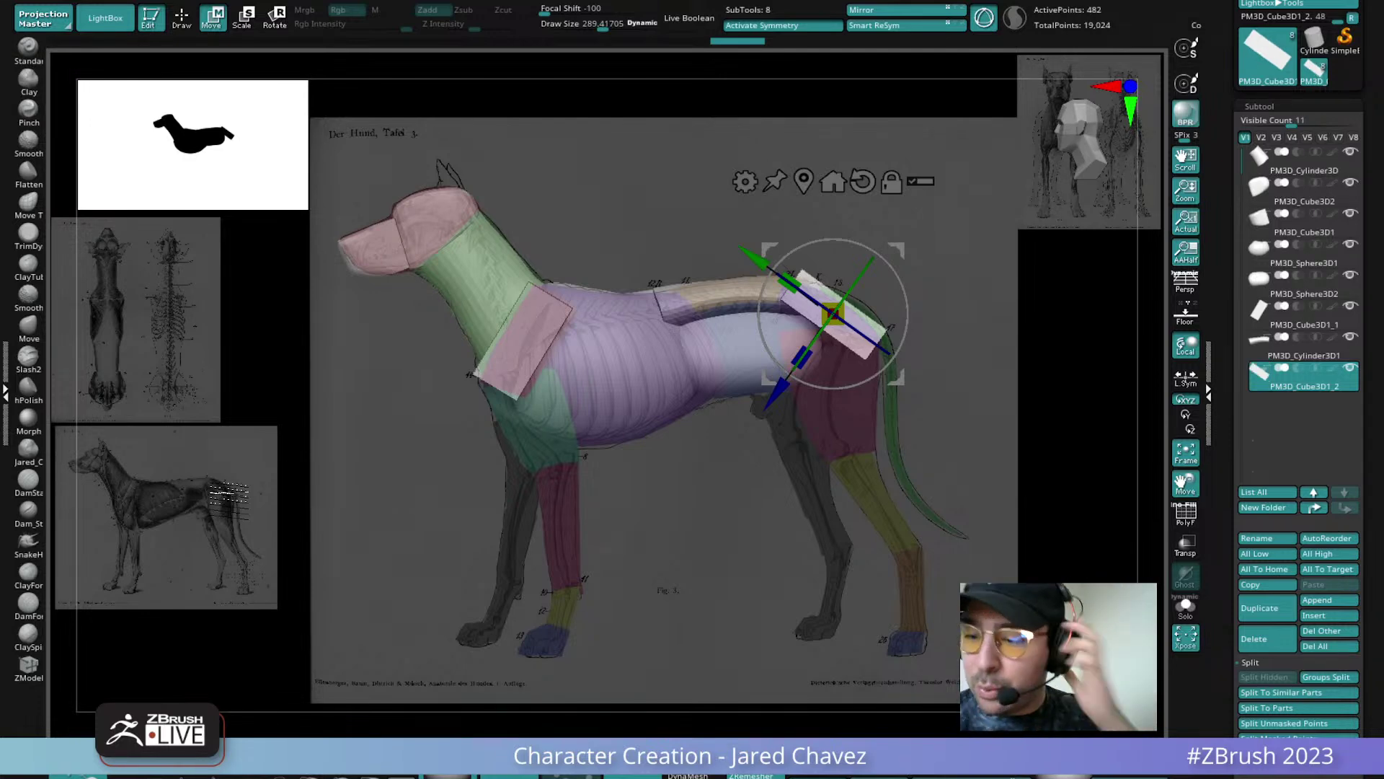
# Select the abdomen sphere and stretch its rear end back under the pelvis block with the Move brush
pyautogui.keyDown('alt'); pyautogui.click(751, 371); pyautogui.keyUp('alt')
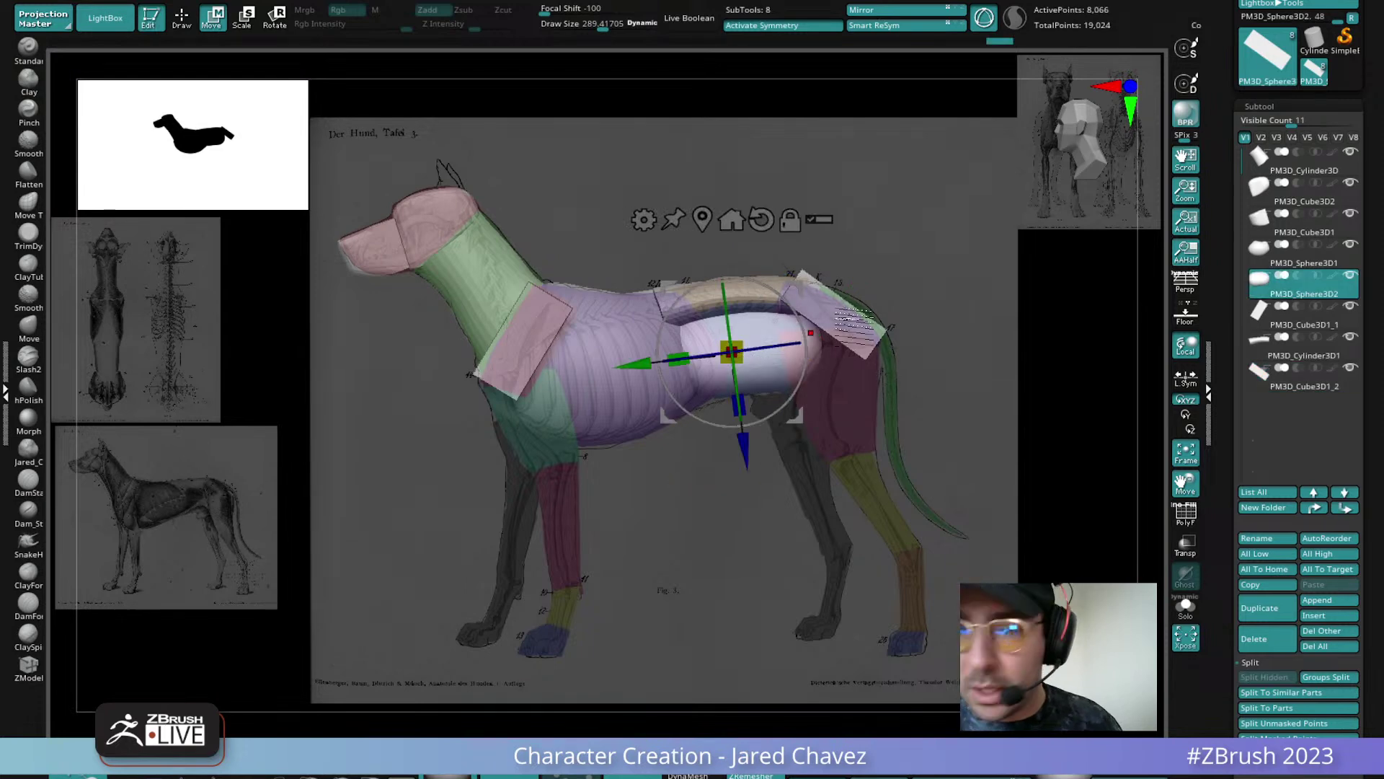
pyautogui.click(181, 18)
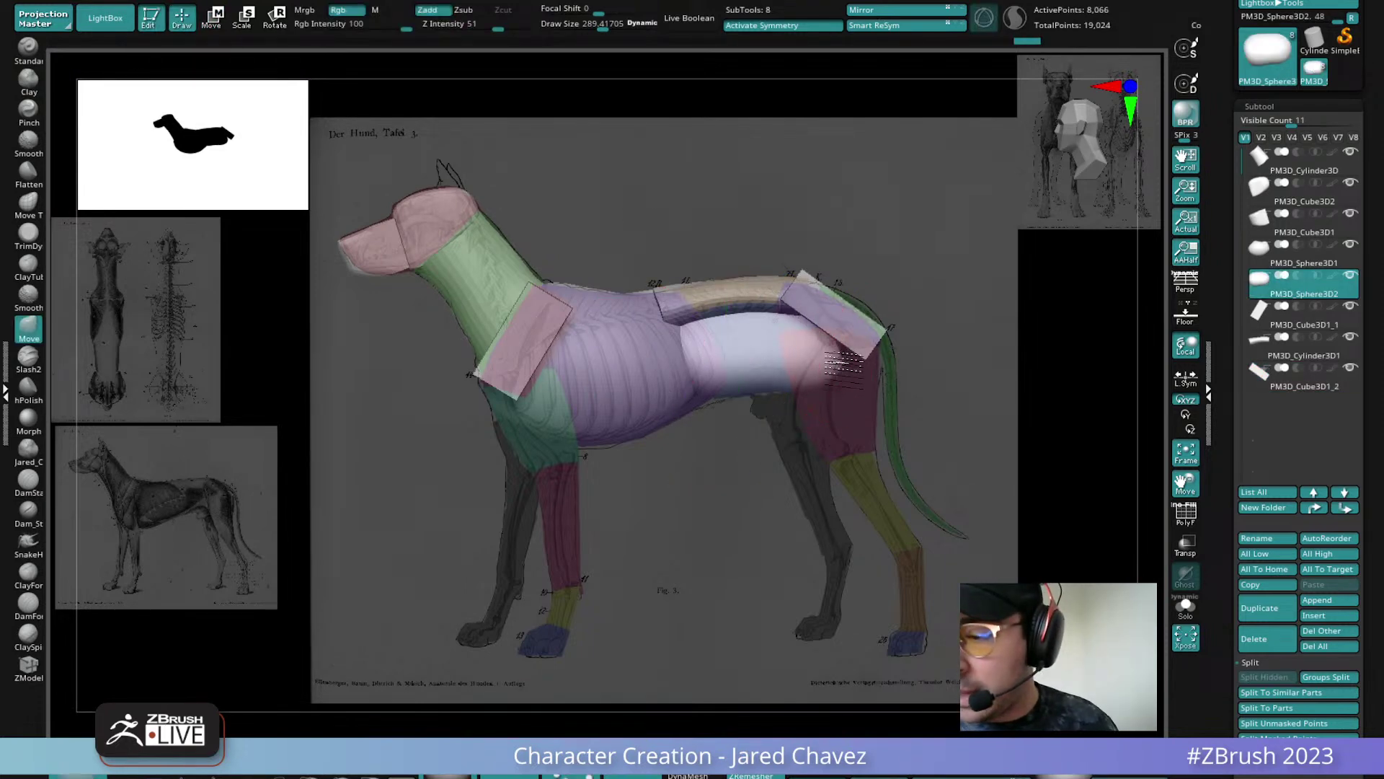
pyautogui.moveTo(861, 385)
pyautogui.mouseDown()
pyautogui.moveTo(708, 394)
pyautogui.moveTo(723, 330)
pyautogui.moveTo(708, 316)
pyautogui.mouseUp()
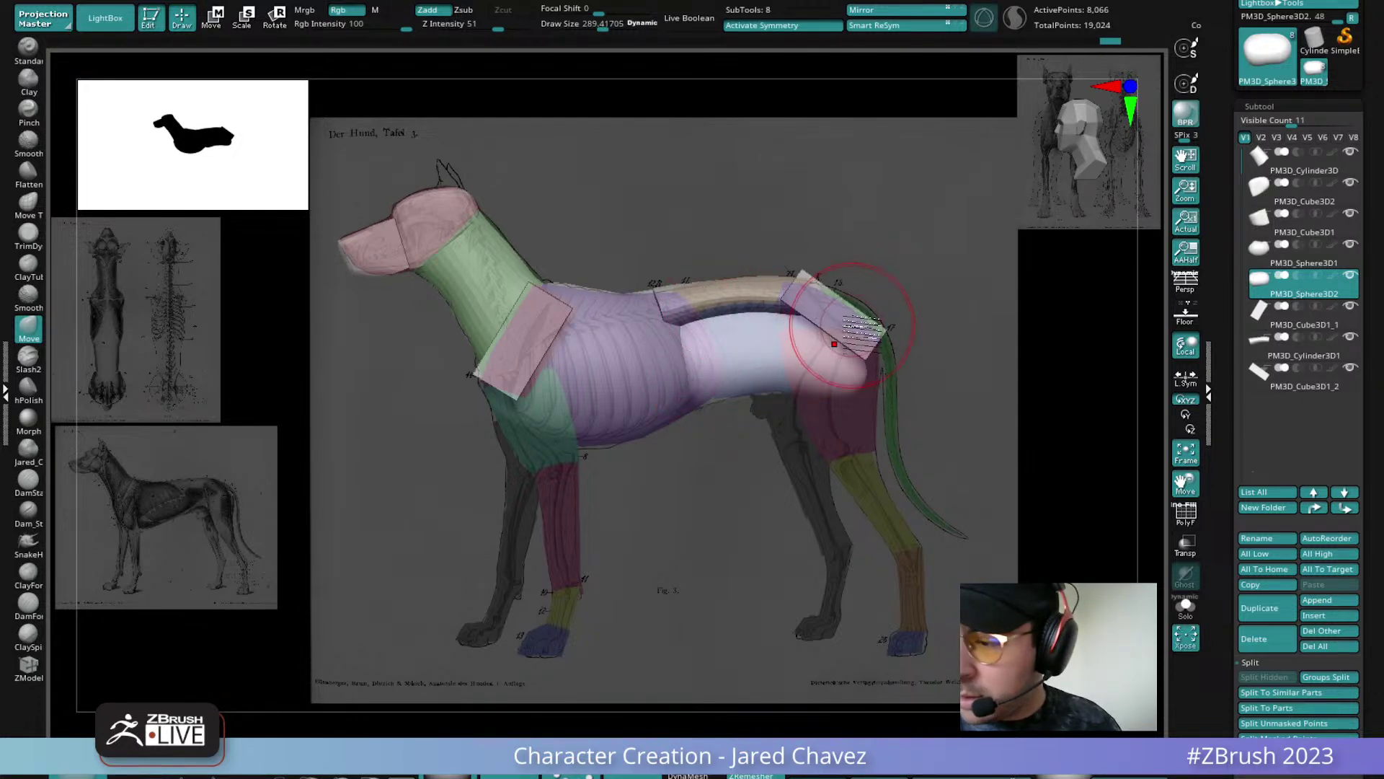
# Hide the reference images and select the shoulder cube
pyautogui.keyDown('alt'); pyautogui.click(847, 318); pyautogui.keyUp('alt')
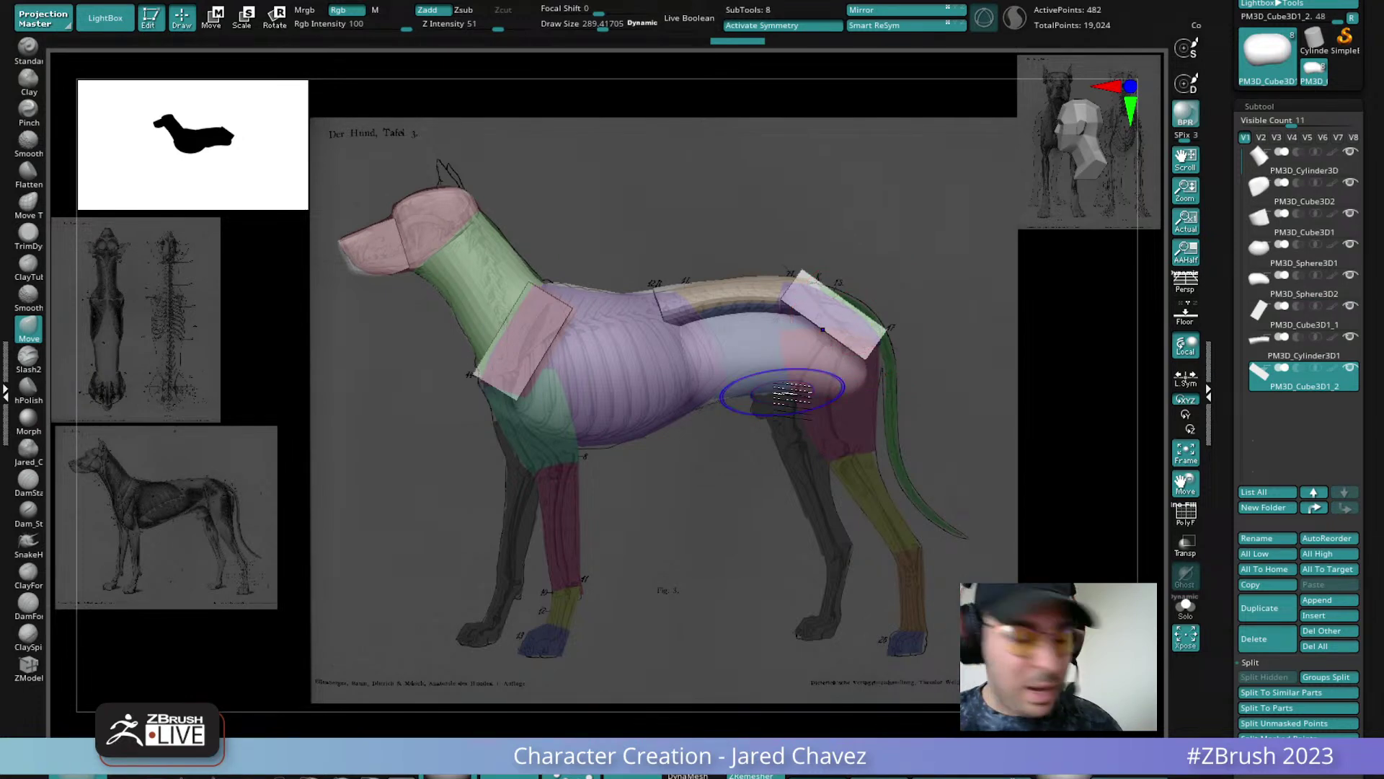
pyautogui.hotkey('shift', 'z')
pyautogui.moveTo(785, 393); pyautogui.dragTo(727, 432, button='right')
pyautogui.keyDown('alt'); pyautogui.click(727, 437); pyautogui.keyUp('alt')
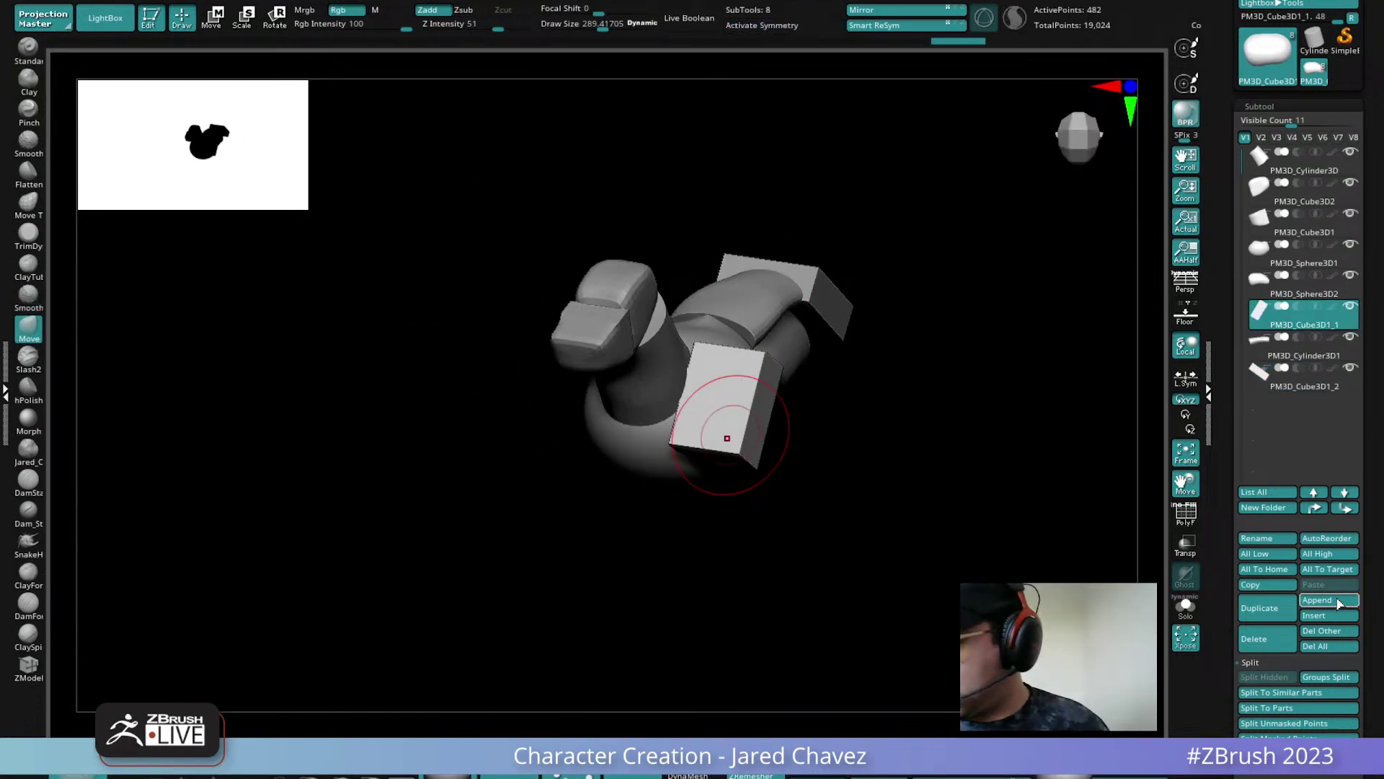
pyautogui.click(886, 11)
pyautogui.moveTo(807, 418); pyautogui.dragTo(843, 438, button='right')
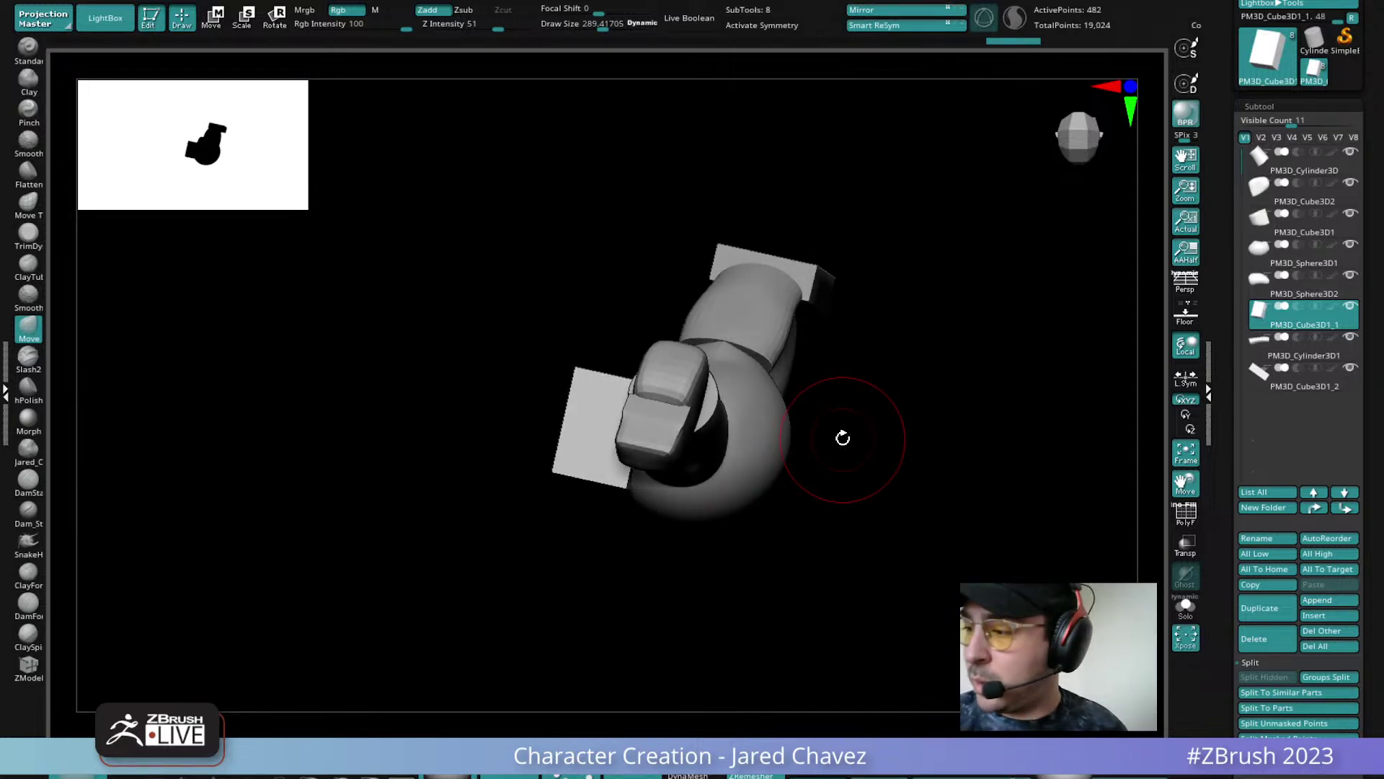
pyautogui.hotkey('ctrl', 'z')
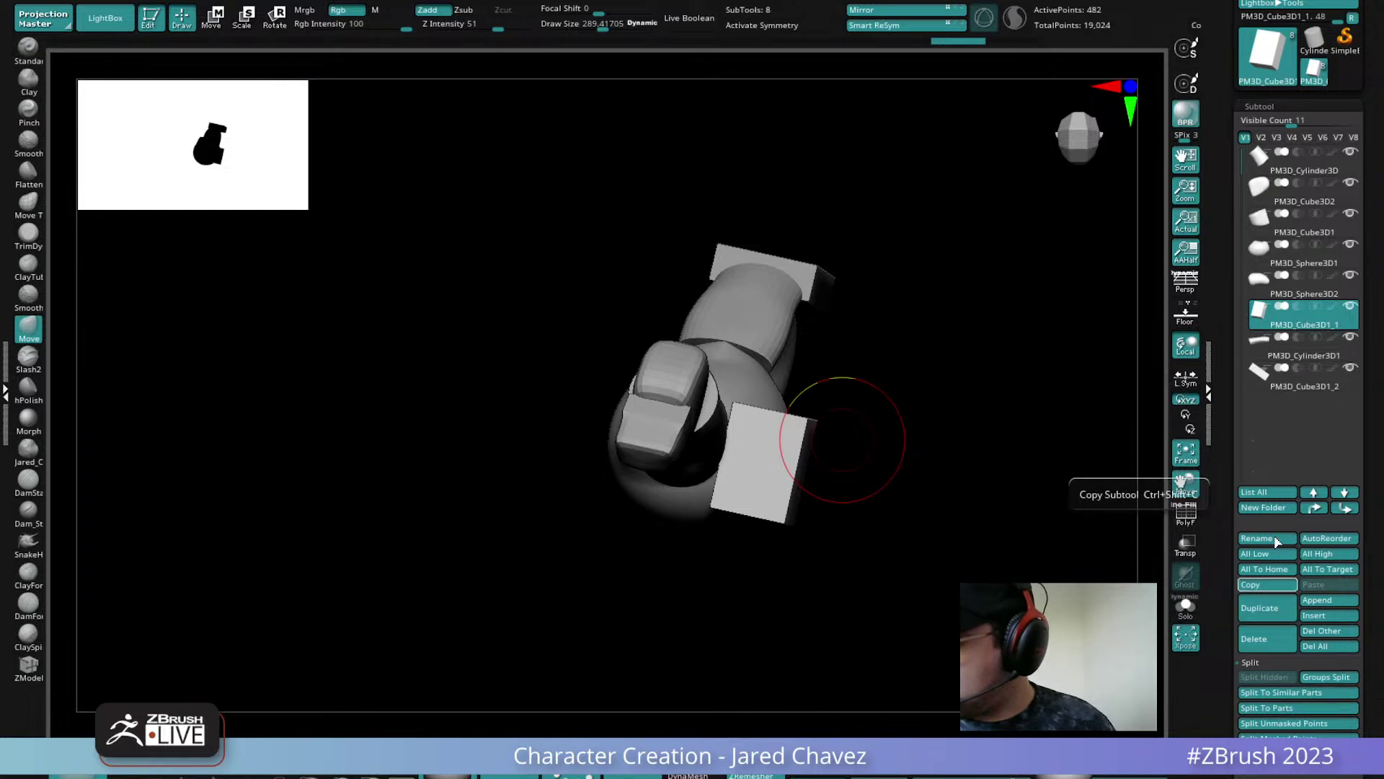
# Duplicate the shoulder cube, mirror one copy to the opposite side and merge the two into one subtool with MergeDown
pyautogui.click(1268, 604)
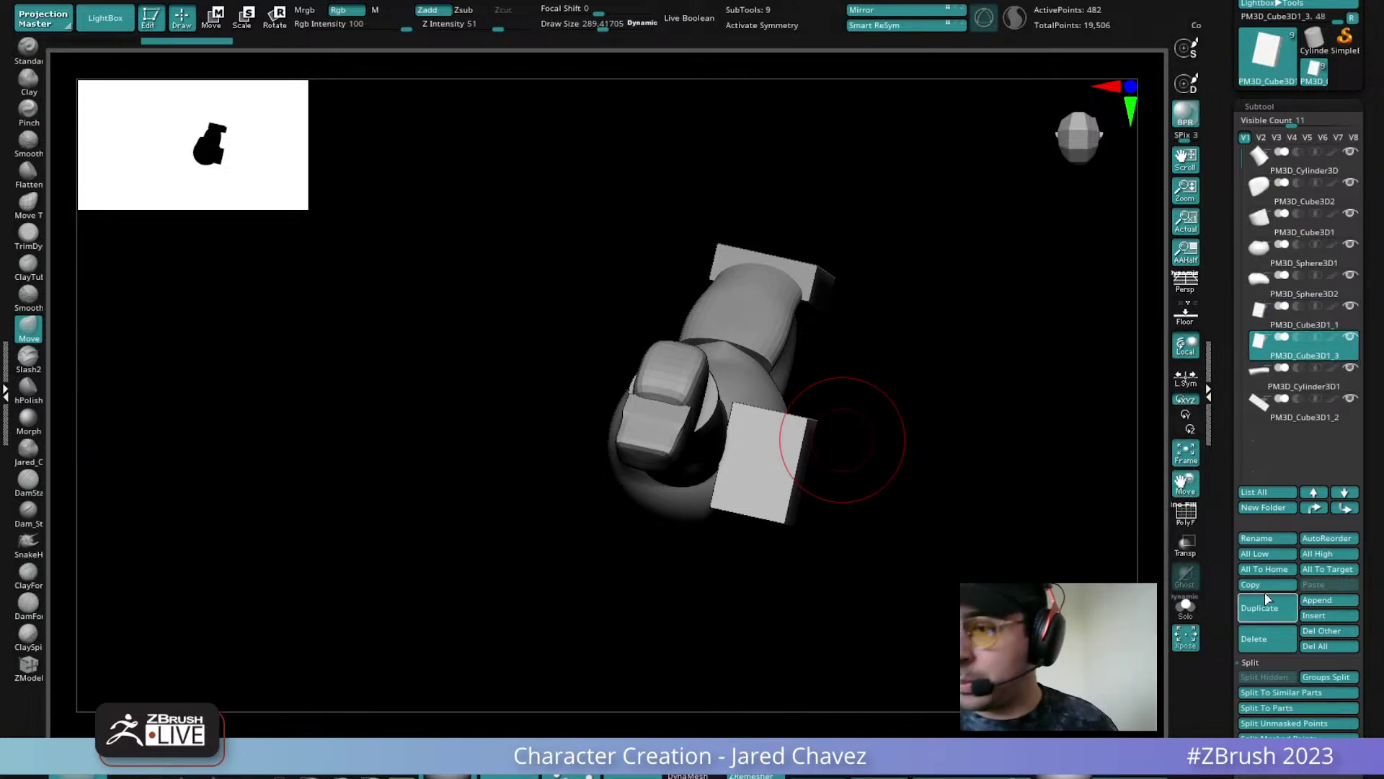
pyautogui.moveTo(895, 497); pyautogui.dragTo(873, 478)
pyautogui.keyDown('alt'); pyautogui.click(715, 282); pyautogui.keyUp('alt')
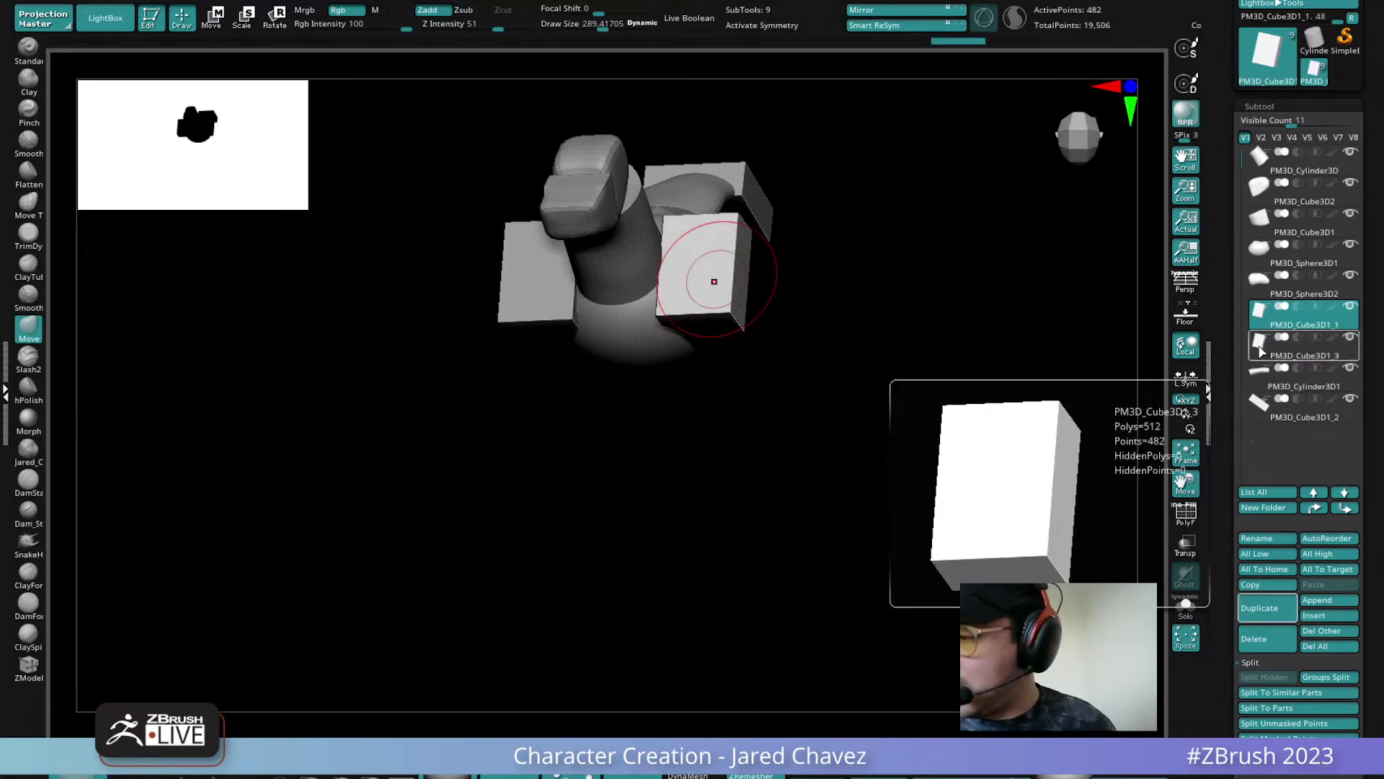
pyautogui.click(1251, 662)
pyautogui.click(1271, 684)
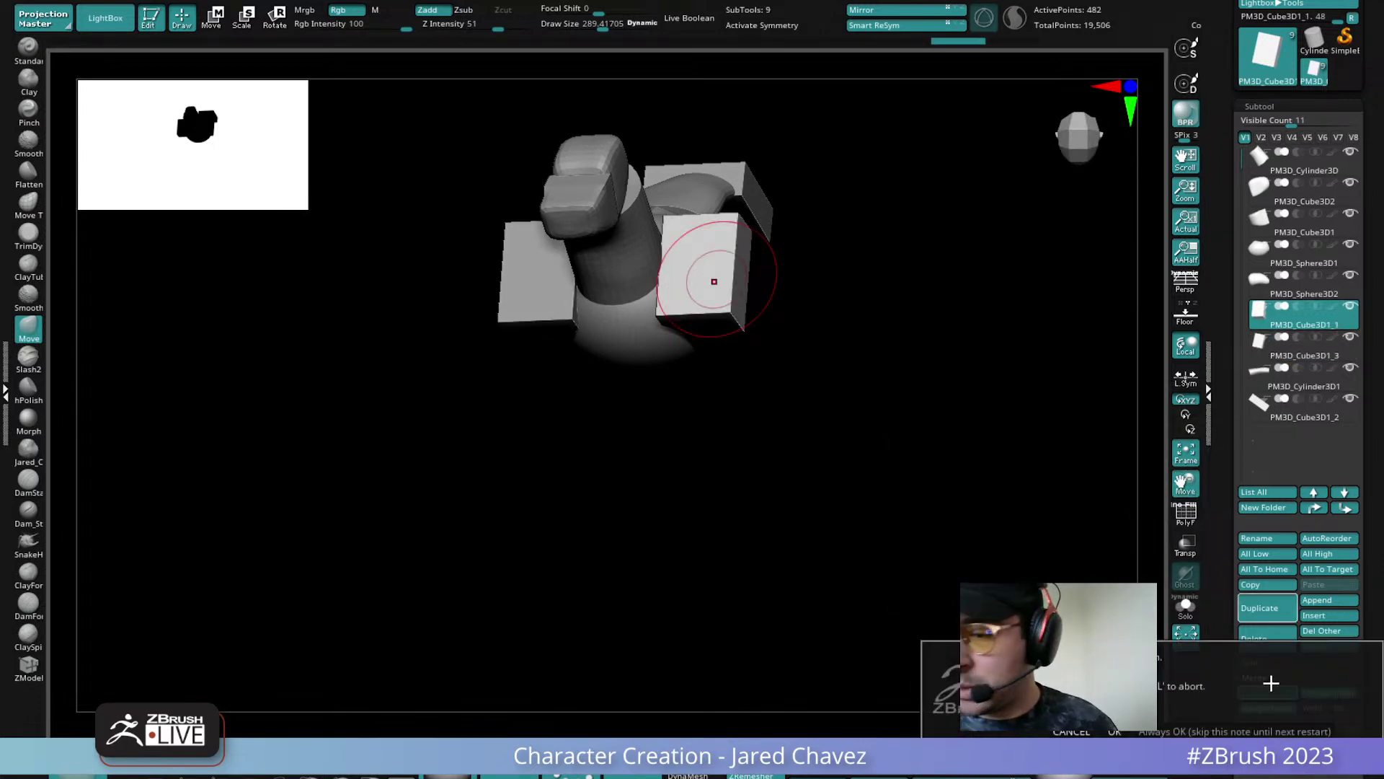
pyautogui.click(1115, 730)
# Activate symmetry and local symmetry on the paired shoulder blocks, scale them down and thin them along X
pyautogui.press('x')
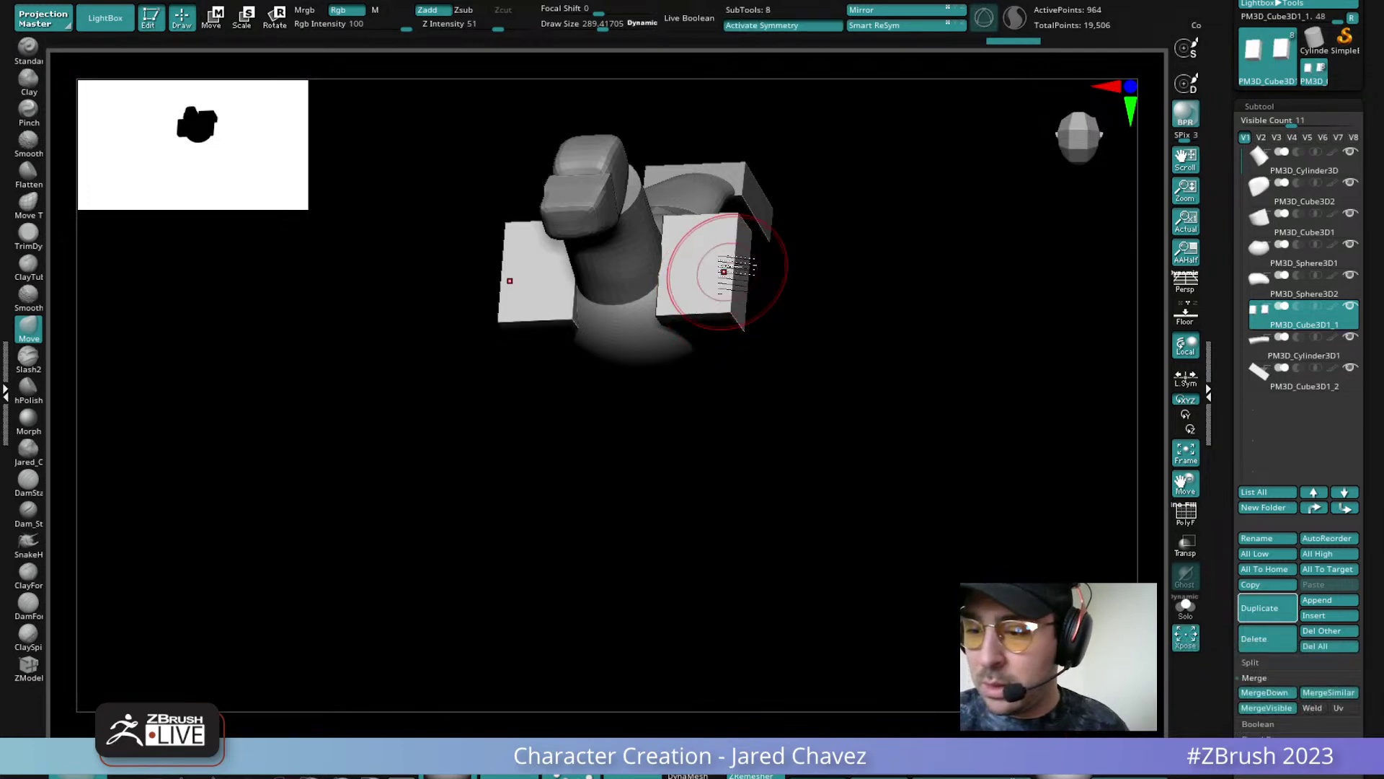
pyautogui.keyDown('shift'); pyautogui.moveTo(779, 297); pyautogui.dragTo(745, 301); pyautogui.keyUp('shift')
pyautogui.press('w')
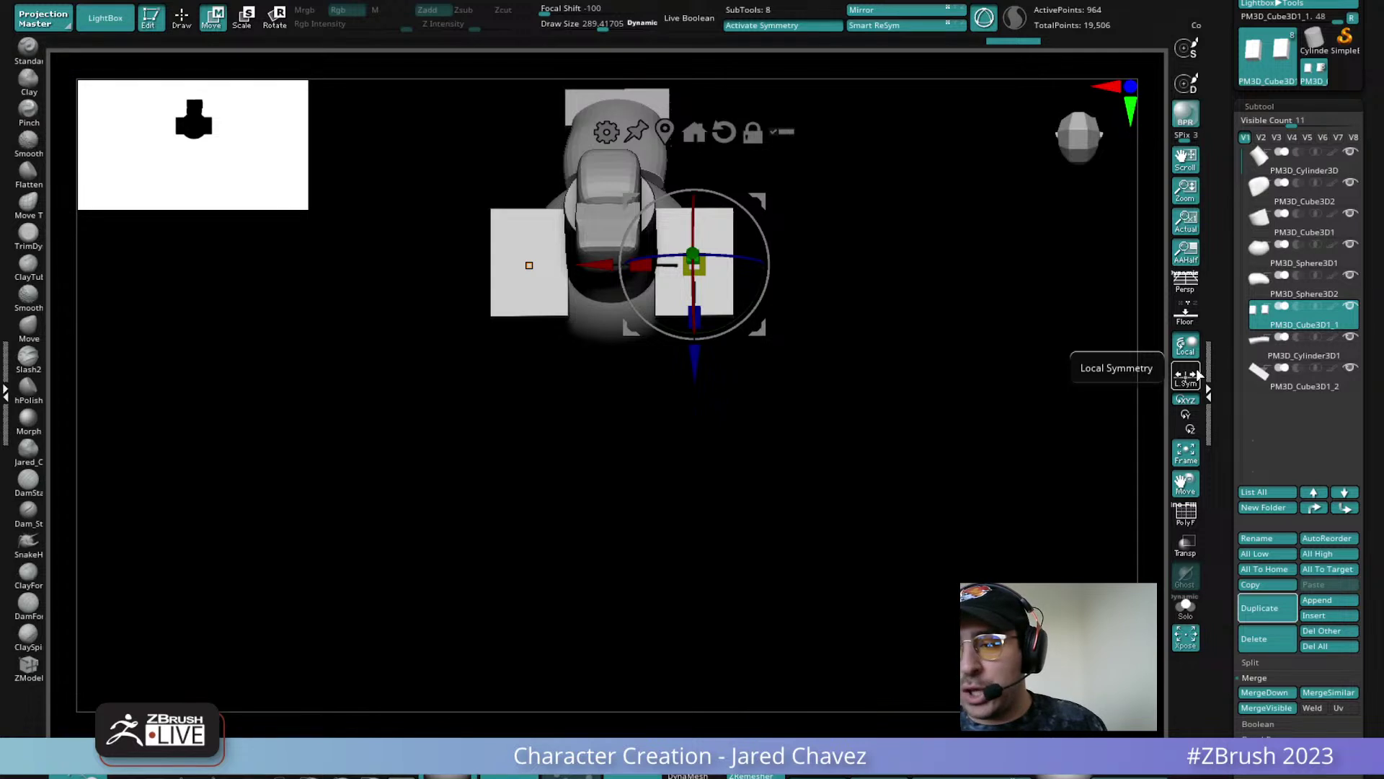
pyautogui.moveTo(698, 271)
pyautogui.mouseDown()
pyautogui.moveTo(672, 287)
pyautogui.moveTo(698, 275)
pyautogui.mouseUp()
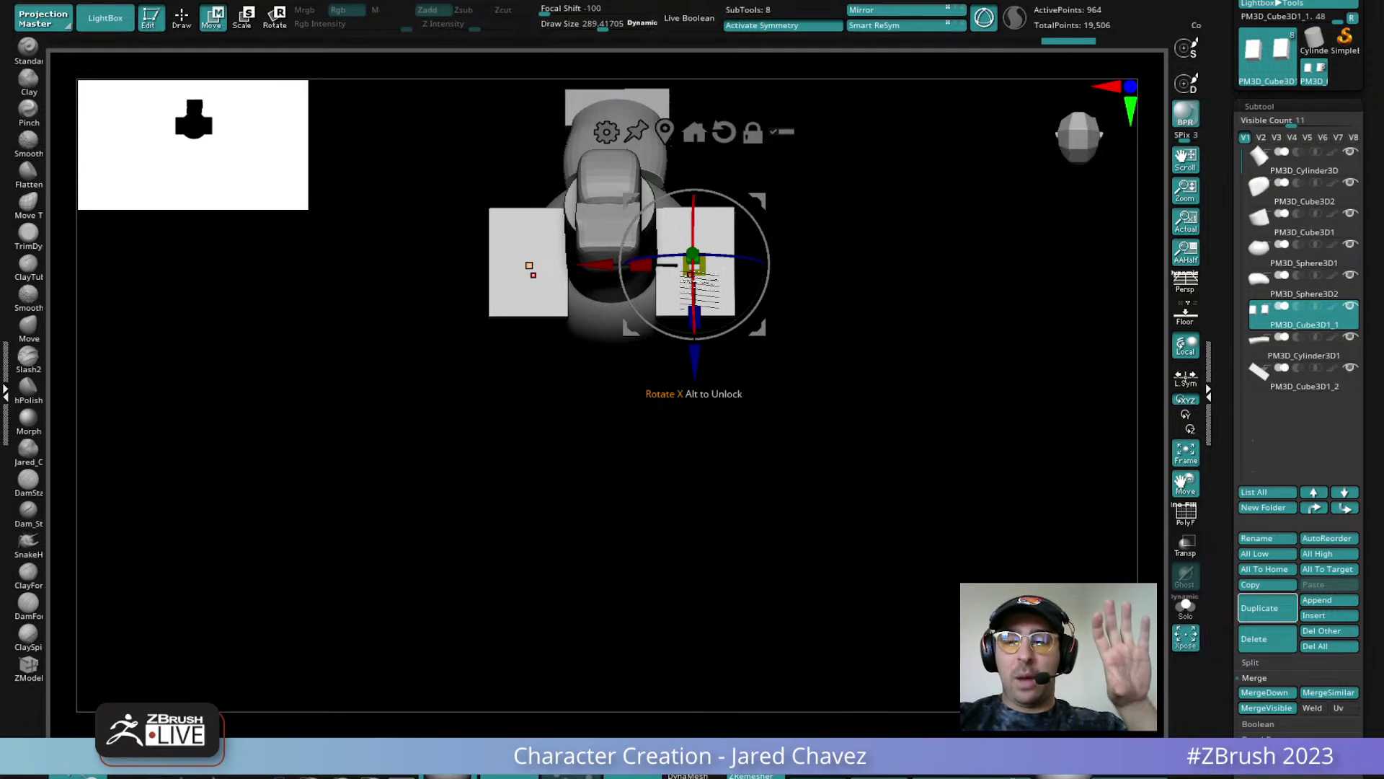
pyautogui.moveTo(695, 269); pyautogui.dragTo(653, 290)
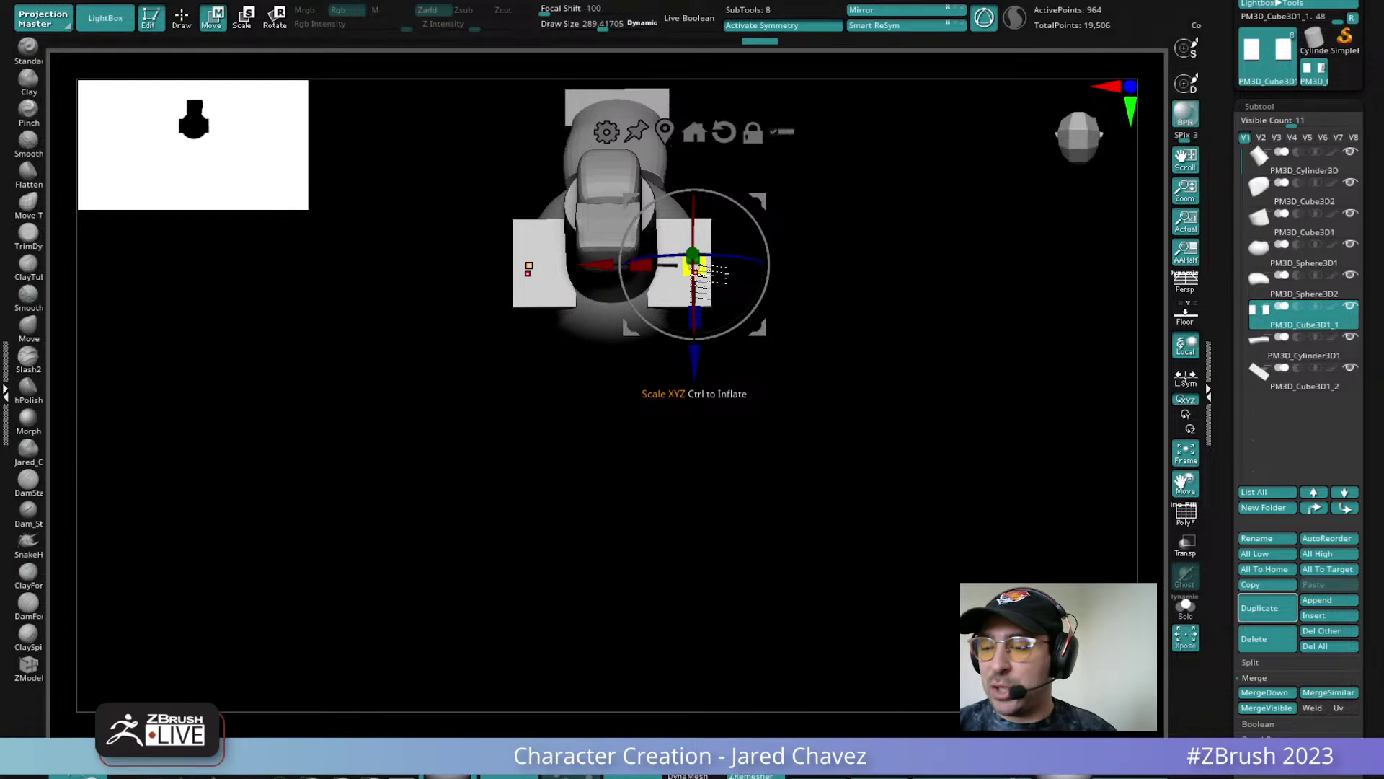
pyautogui.click(1187, 377)
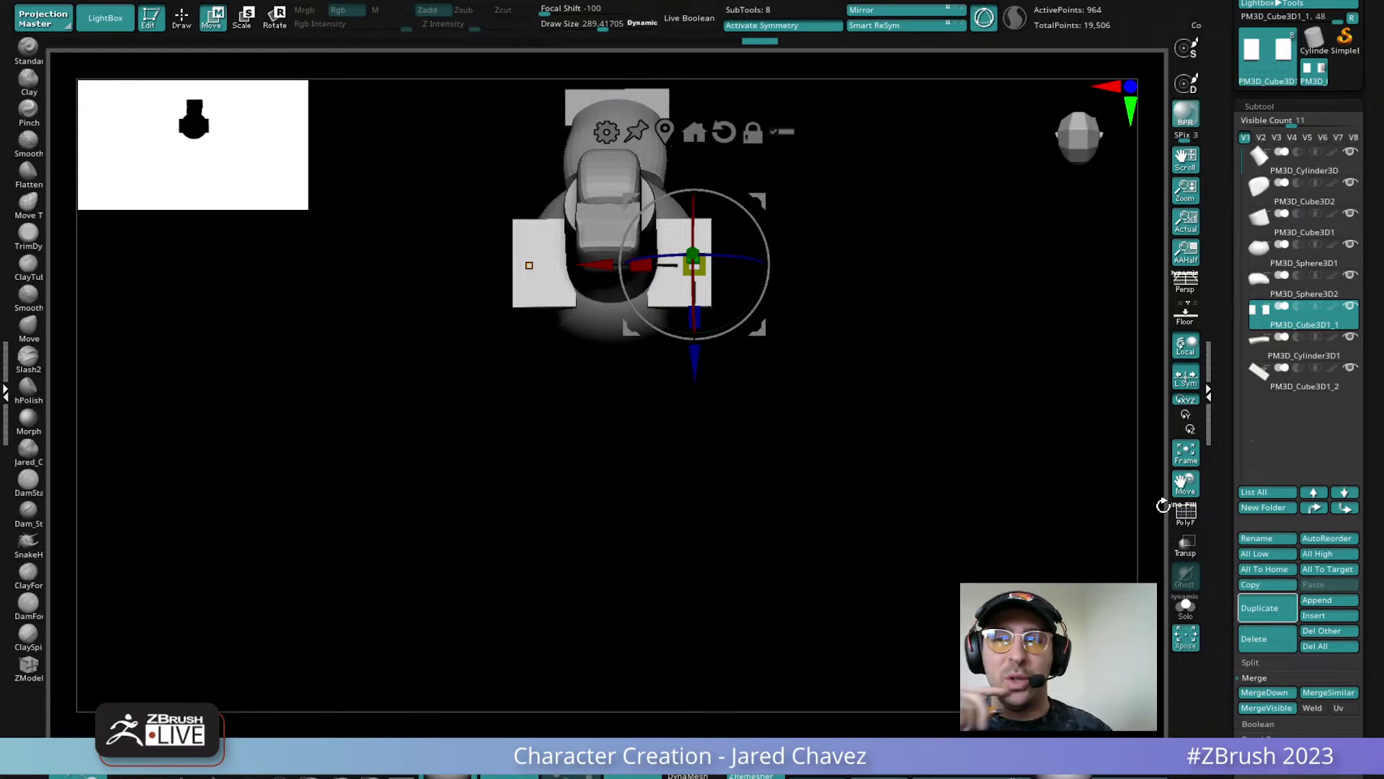
pyautogui.moveTo(640, 265); pyautogui.dragTo(674, 260)
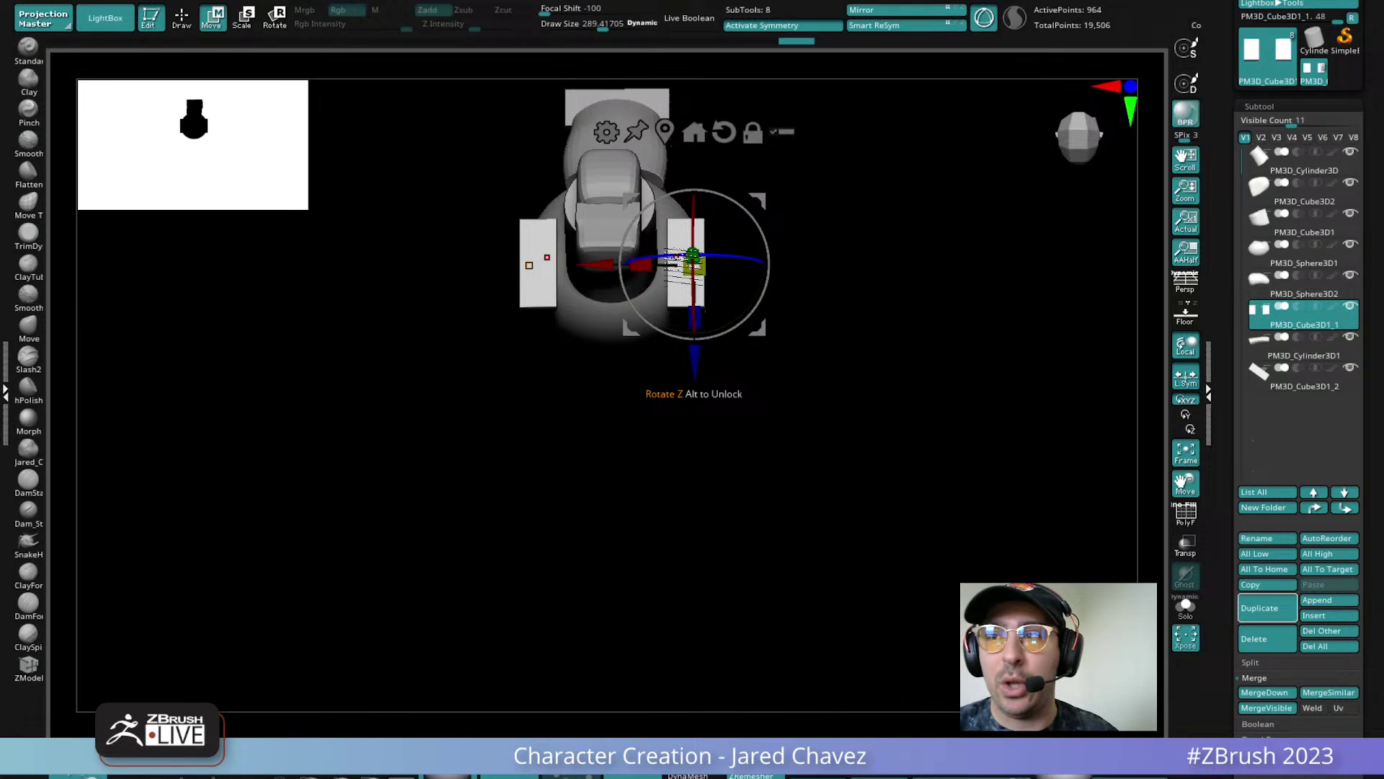
# Adjust the angle and size of the paired shoulder blocks against the ribcage from the front and side
pyautogui.moveTo(877, 309); pyautogui.dragTo(809, 285, button='right')
pyautogui.moveTo(752, 271); pyautogui.dragTo(746, 268)
pyautogui.moveTo(795, 287); pyautogui.dragTo(649, 279, button='right')
pyautogui.moveTo(649, 279); pyautogui.dragTo(688, 275)
pyautogui.moveTo(688, 274); pyautogui.dragTo(724, 277, button='right')
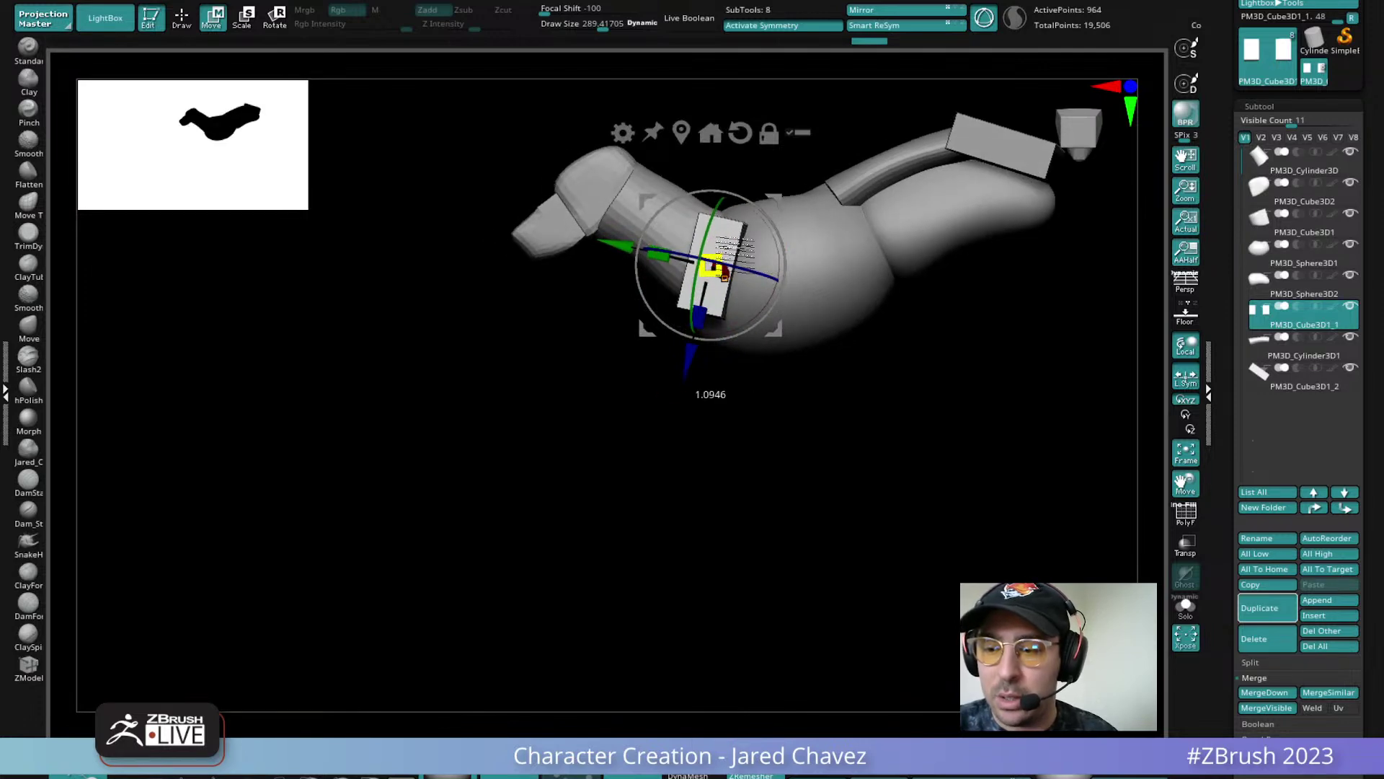
pyautogui.moveTo(845, 249); pyautogui.dragTo(763, 387, button='right')
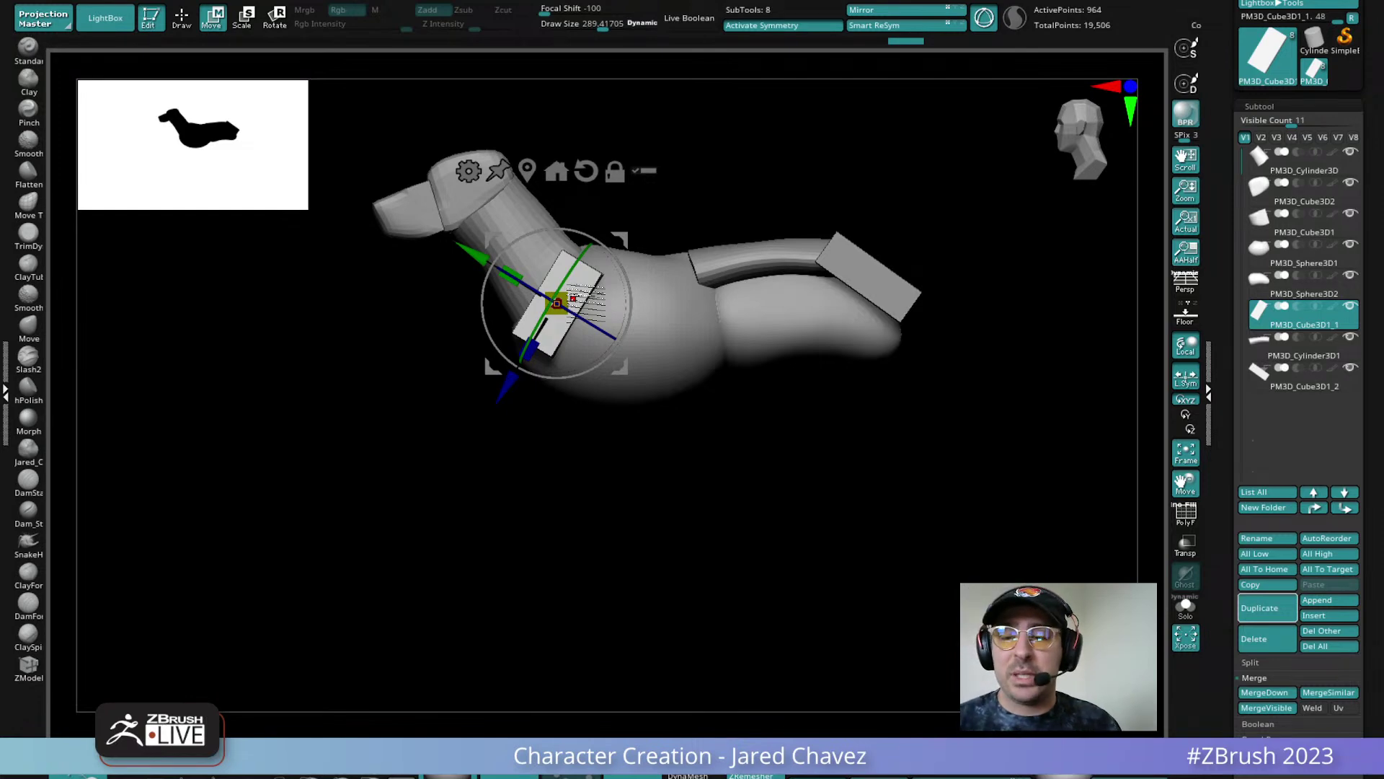
# Bring up the reference board and examine the primitive-form dog alongside the écorché and anatomy images
pyautogui.moveTo(588, 1); pyautogui.dragTo(742, 346, button='right')
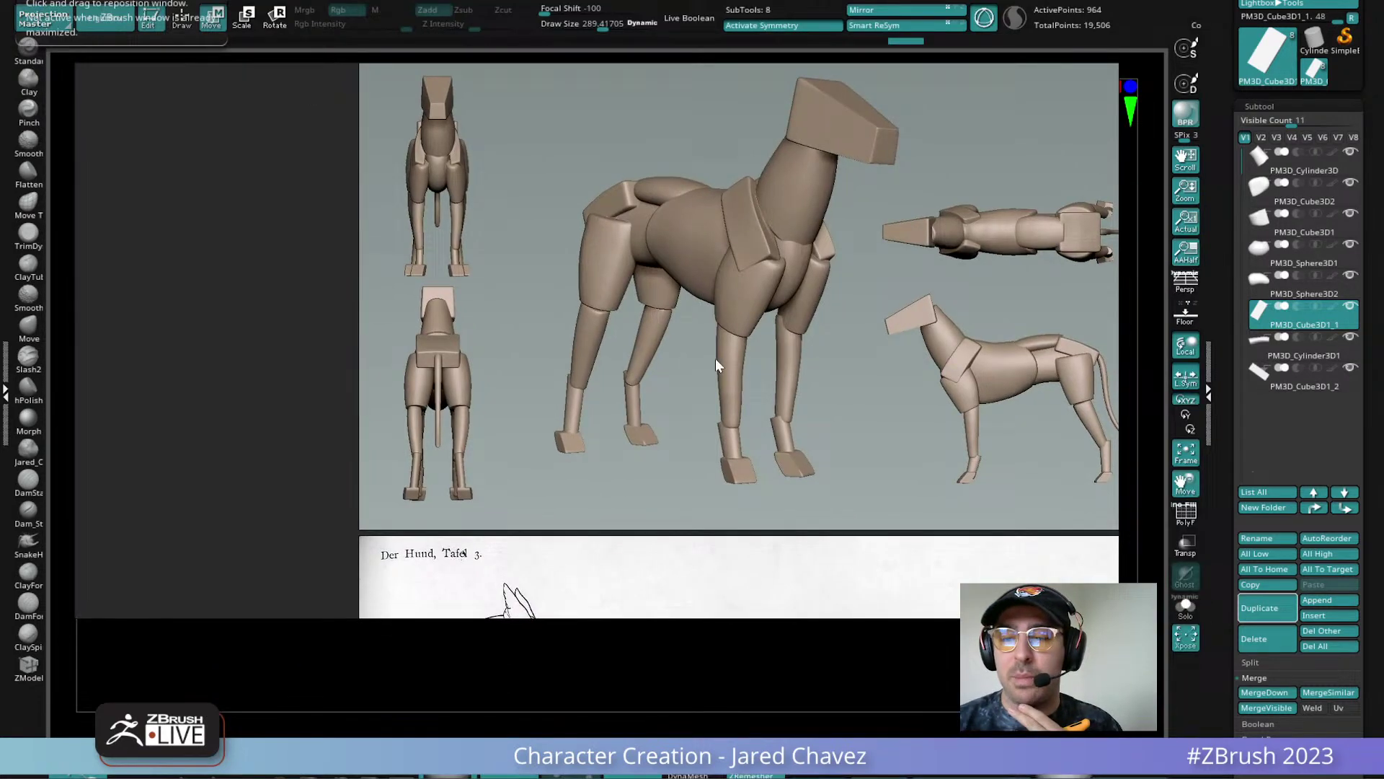
pyautogui.scroll(-6, 717, 364)
pyautogui.moveTo(817, 404); pyautogui.dragTo(756, 401, button='middle')
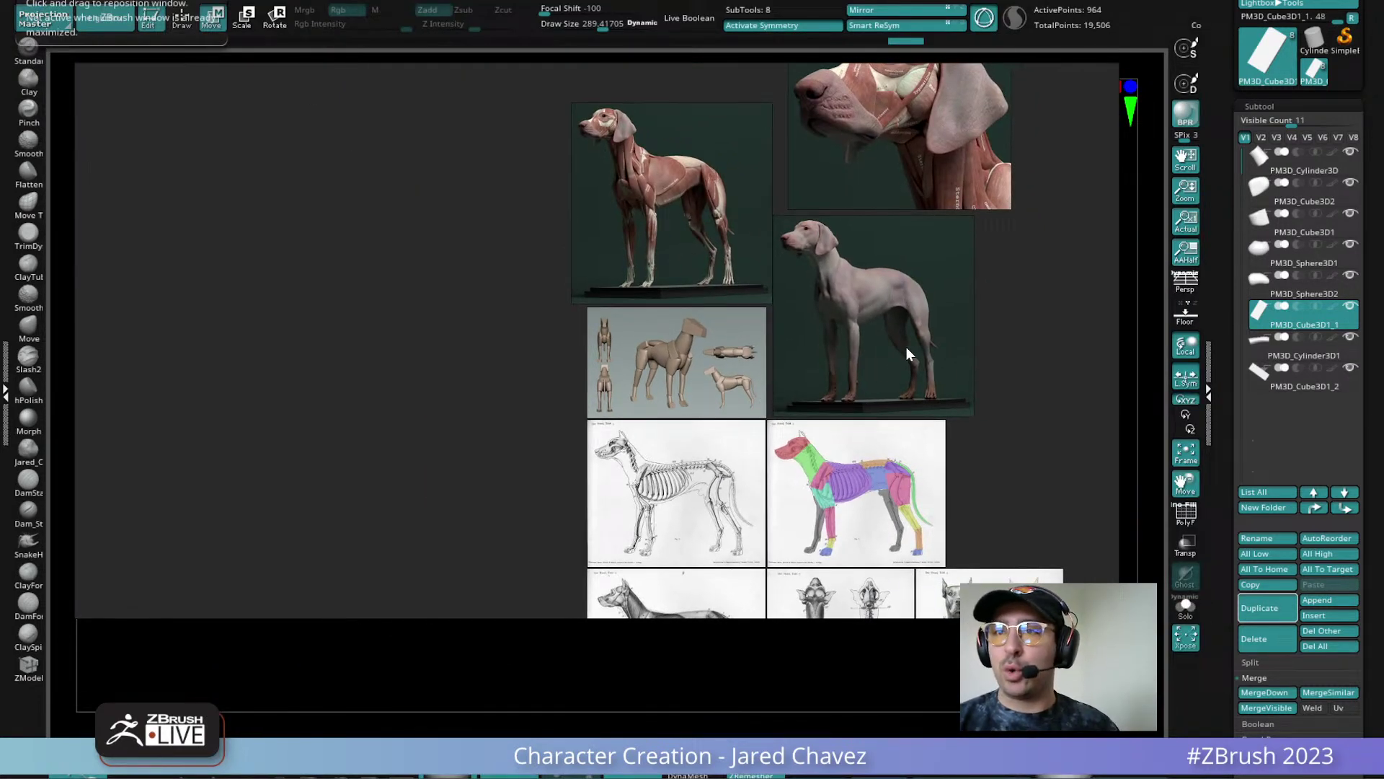
pyautogui.scroll(-4, 906, 348)
pyautogui.moveTo(913, 344); pyautogui.dragTo(724, 379, button='middle')
pyautogui.scroll(-2, 637, 316)
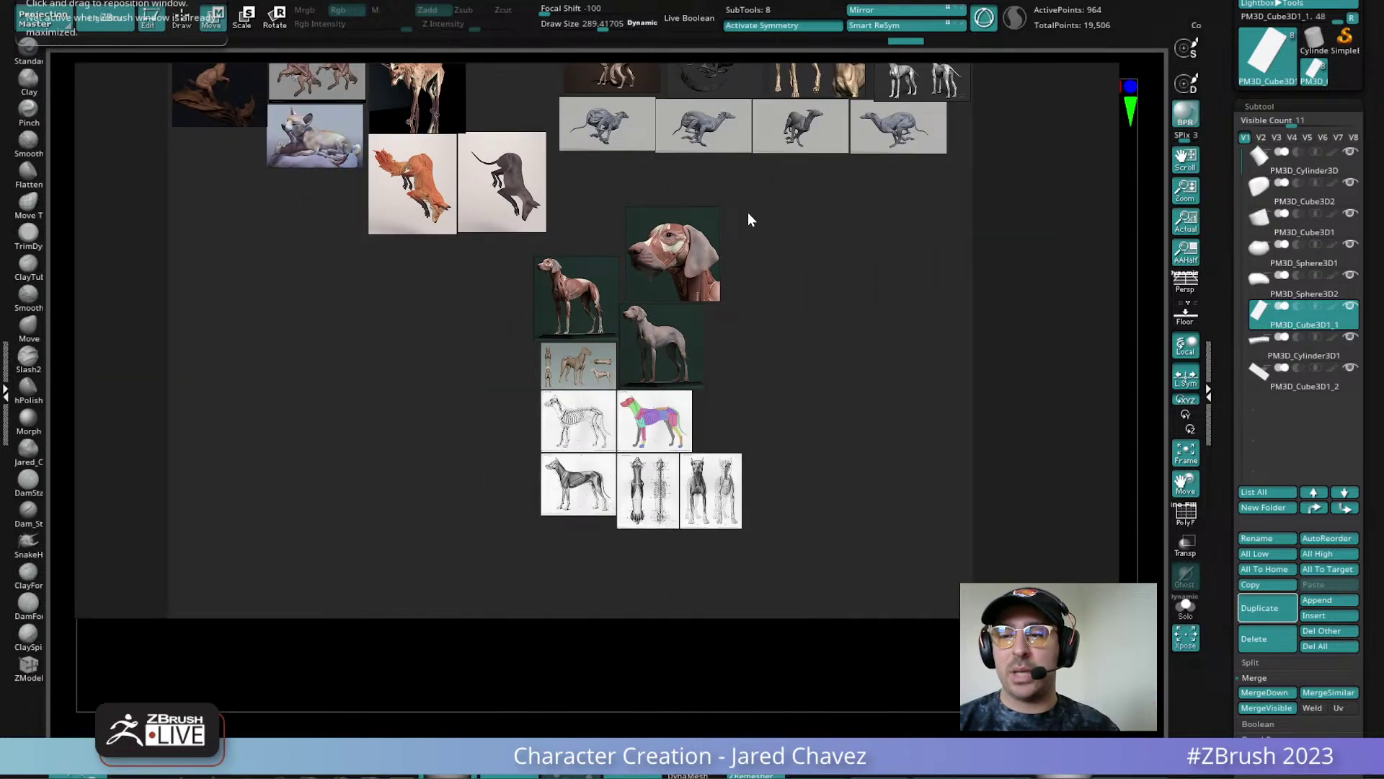
pyautogui.moveTo(798, 144); pyautogui.dragTo(784, 219, button='middle')
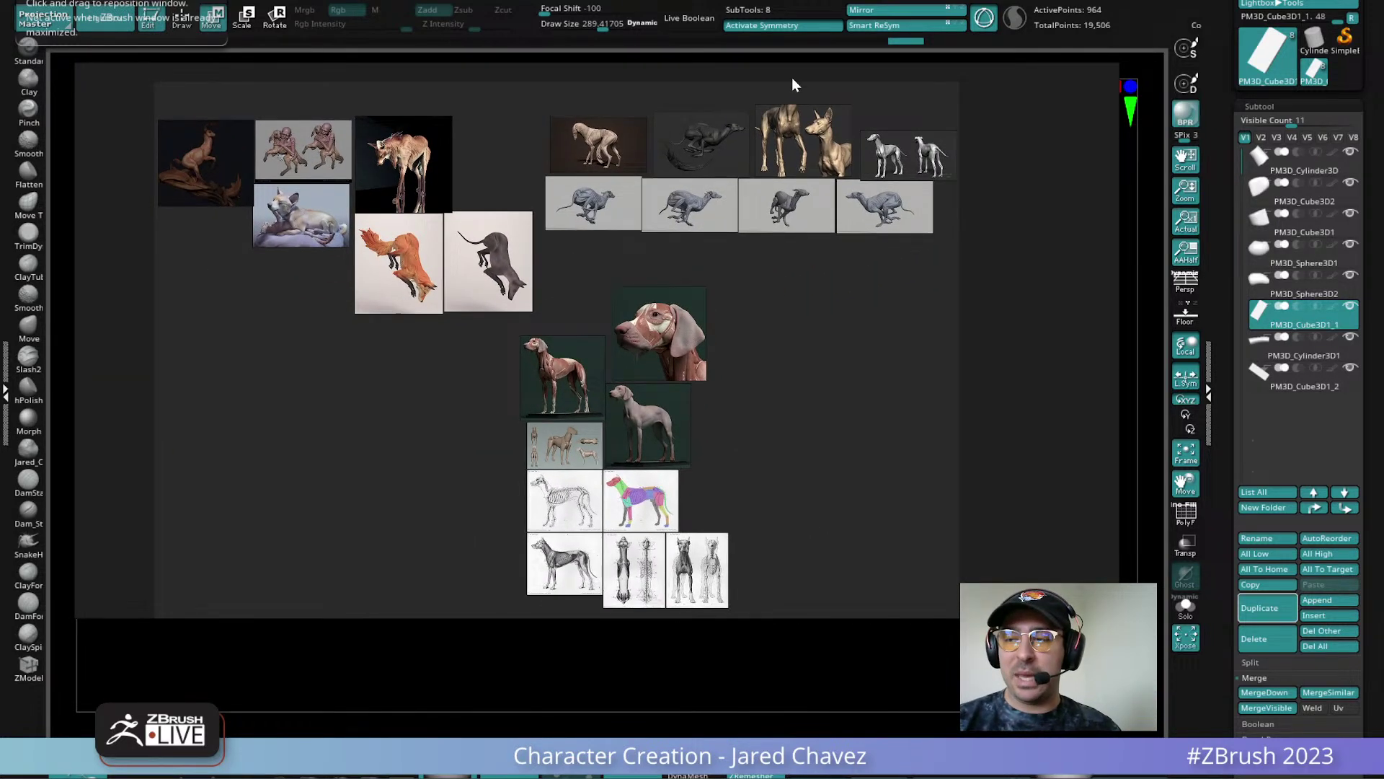
# Examine the running-dog, maned wolf and fox sculptures on the reference board, and return to the ZBrush model
pyautogui.scroll(5, 767, 104)
pyautogui.moveTo(942, 227); pyautogui.dragTo(697, 296, button='middle')
pyautogui.moveTo(485, 341); pyautogui.dragTo(676, 321, button='middle')
pyautogui.moveTo(451, 291); pyautogui.dragTo(539, 304, button='middle')
pyautogui.moveTo(461, 284); pyautogui.dragTo(681, 280, button='middle')
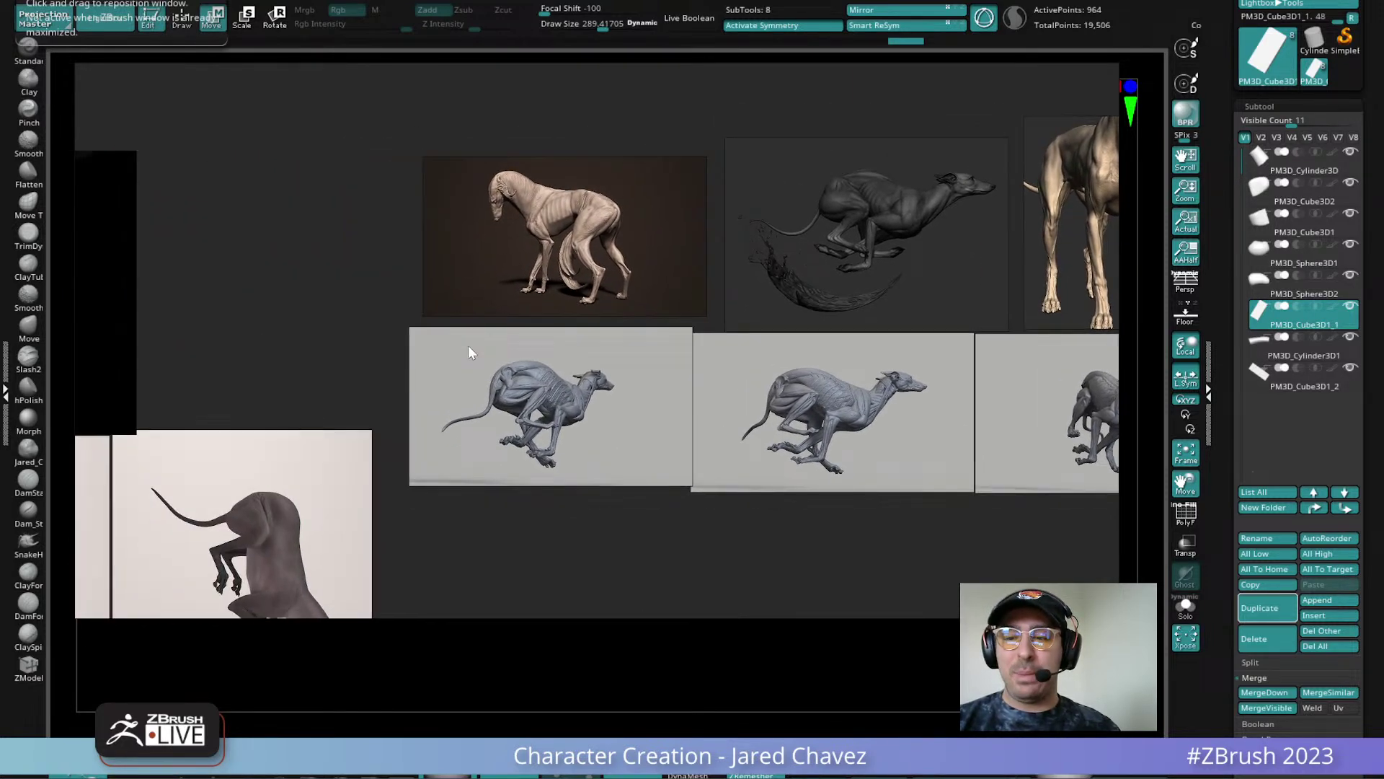
pyautogui.moveTo(478, 341); pyautogui.dragTo(671, 310, button='middle')
pyautogui.moveTo(191, 359); pyautogui.dragTo(306, 313, button='middle')
pyautogui.moveTo(209, 127); pyautogui.dragTo(478, 110, button='middle')
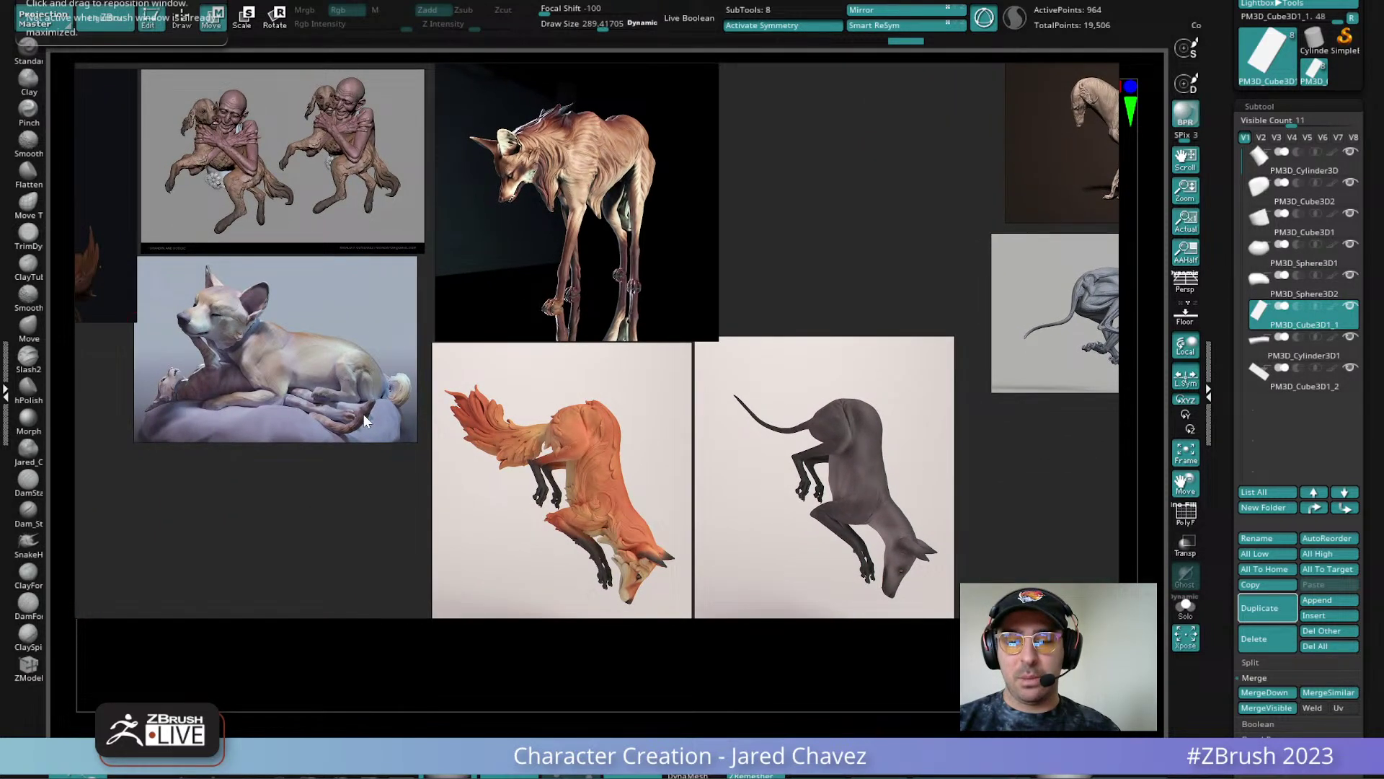
pyautogui.moveTo(363, 422); pyautogui.dragTo(577, 356, button='middle')
pyautogui.scroll(-3, 389, 326)
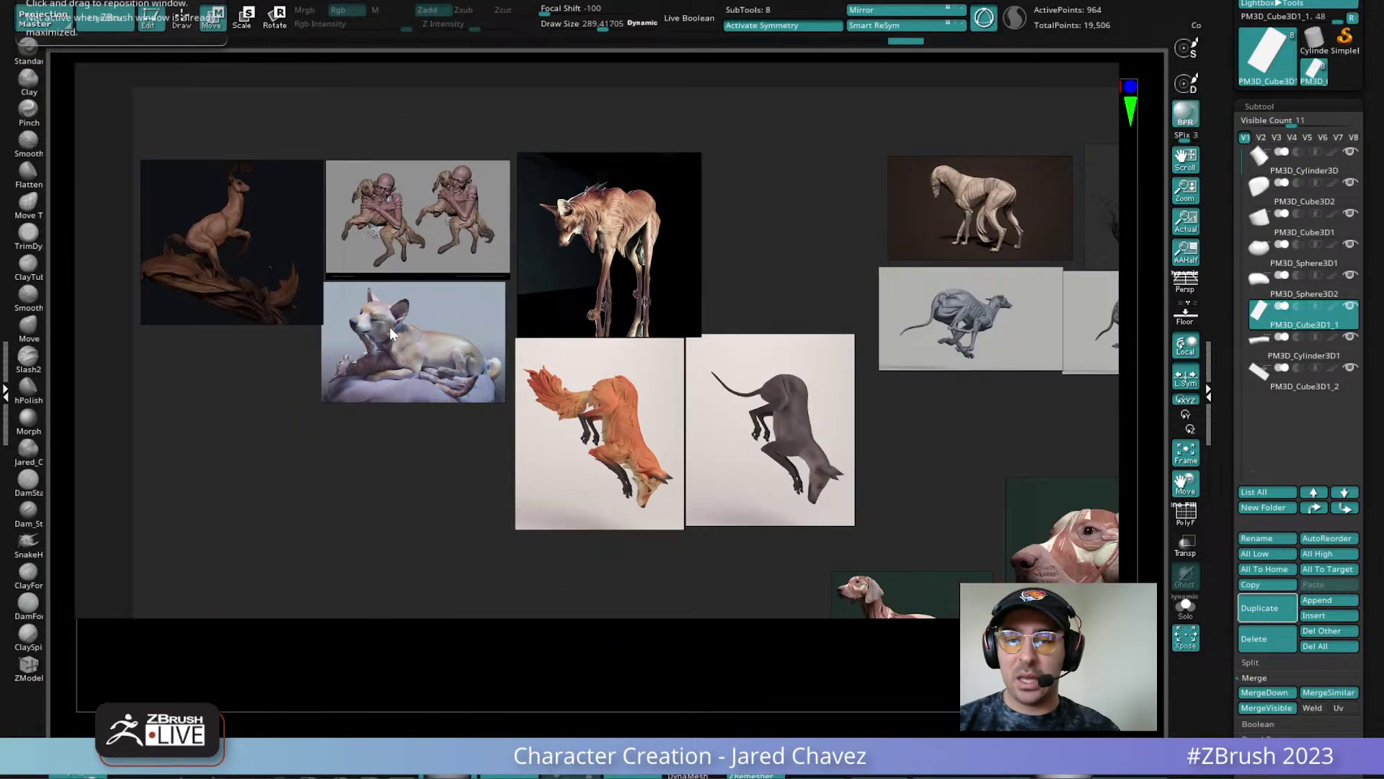
pyautogui.moveTo(389, 327); pyautogui.dragTo(532, 284, button='middle')
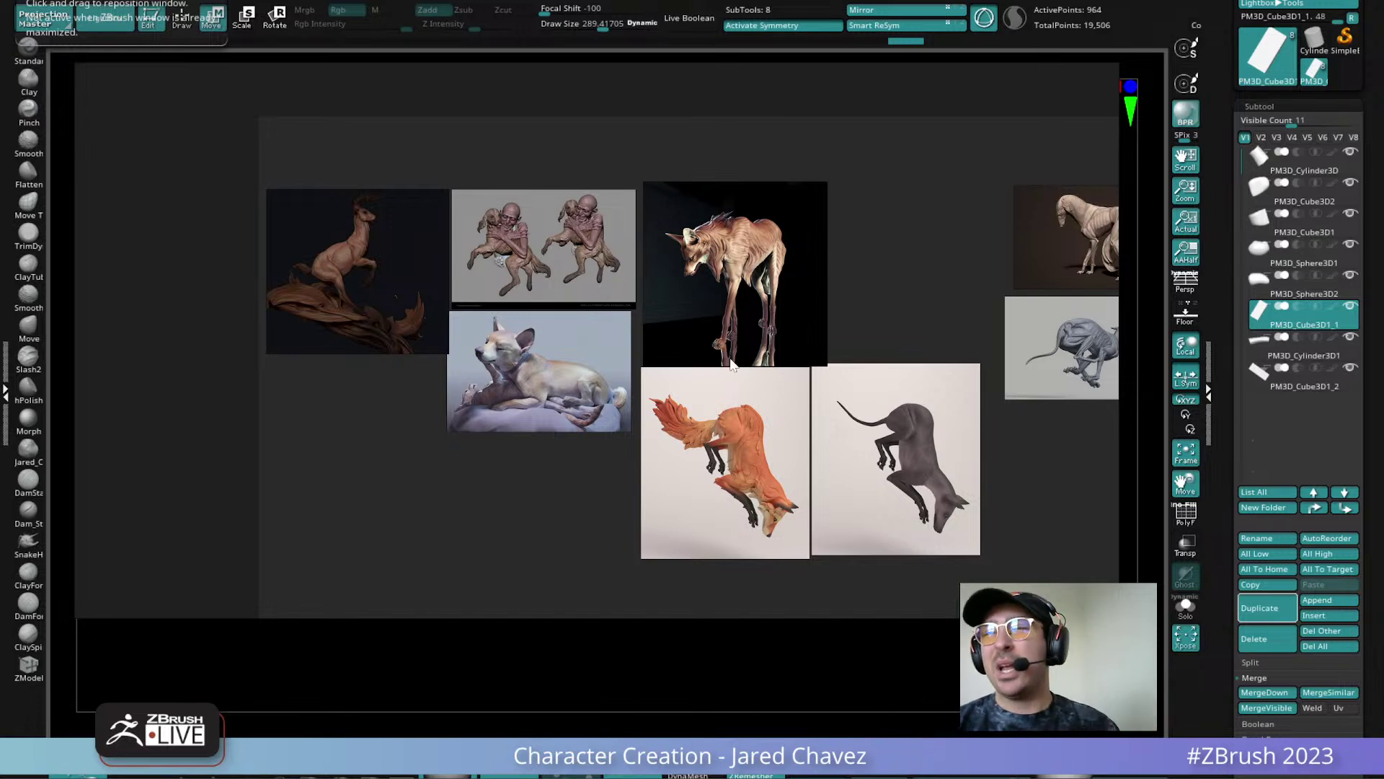
pyautogui.hotkey('alt', 'Tab')
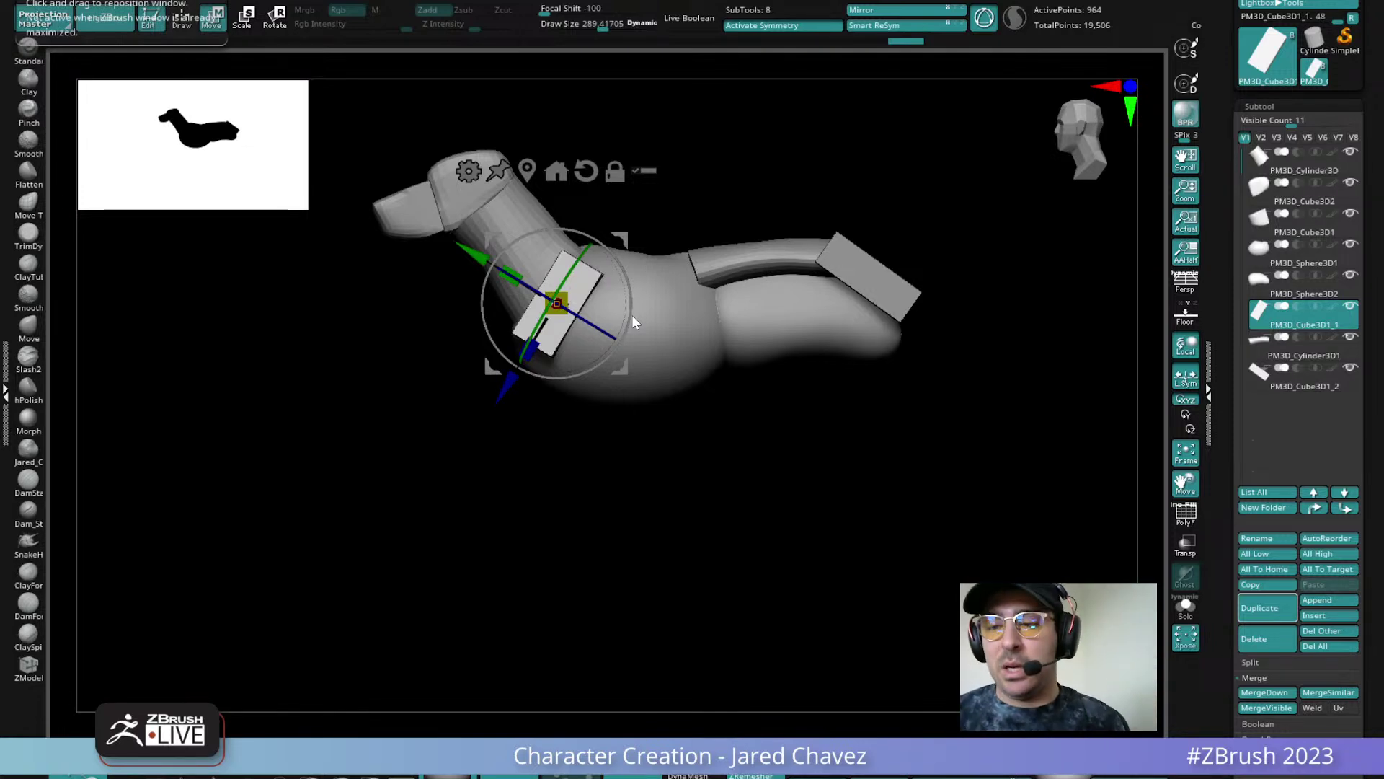
# Show the colour-coded anatomy reference again and realign the dog model with its side view
pyautogui.moveTo(754, 441)
pyautogui.mouseDown()
pyautogui.moveTo(865, 445)
pyautogui.moveTo(814, 422)
pyautogui.moveTo(749, 422)
pyautogui.mouseUp()
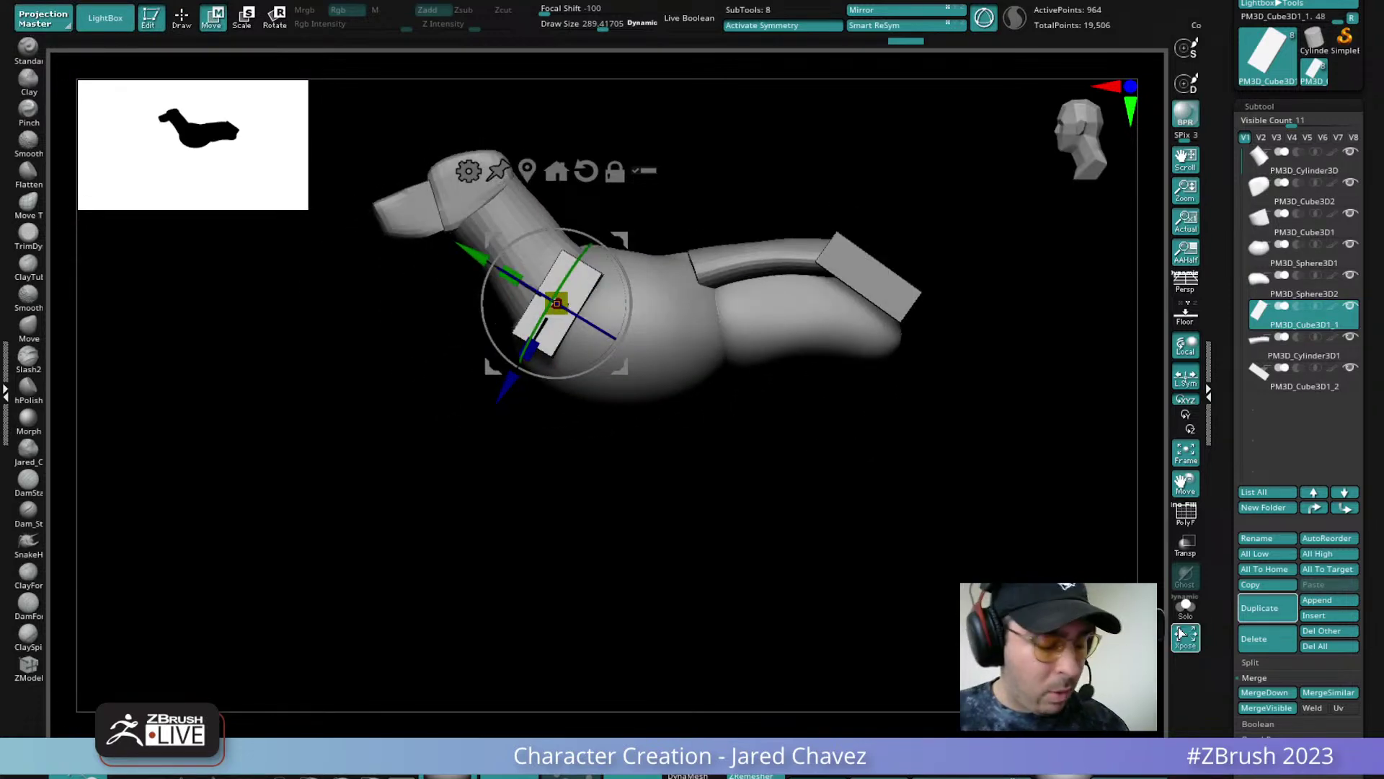
pyautogui.hotkey('shift', 'z')
pyautogui.moveTo(997, 458)
pyautogui.mouseDown()
pyautogui.moveTo(952, 509)
pyautogui.moveTo(915, 473)
pyautogui.moveTo(948, 441)
pyautogui.moveTo(901, 449)
pyautogui.mouseUp()
pyautogui.rightClick(917, 471)
pyautogui.keyDown('alt'); pyautogui.moveTo(900, 448); pyautogui.dragTo(918, 426); pyautogui.keyUp('alt')
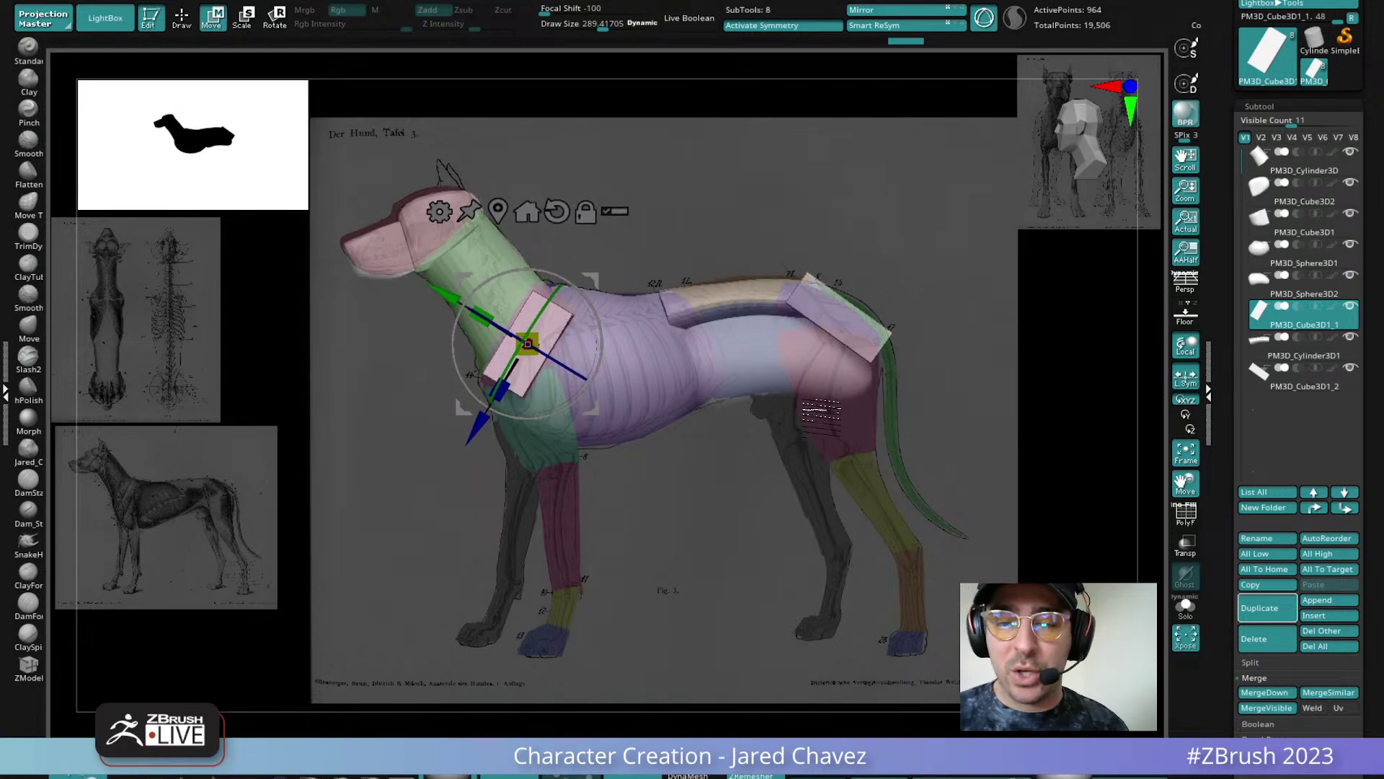
# Append a cylinder as a new subtool, shrink it and move it over the upper hind leg in the reference
pyautogui.click(173, 24)
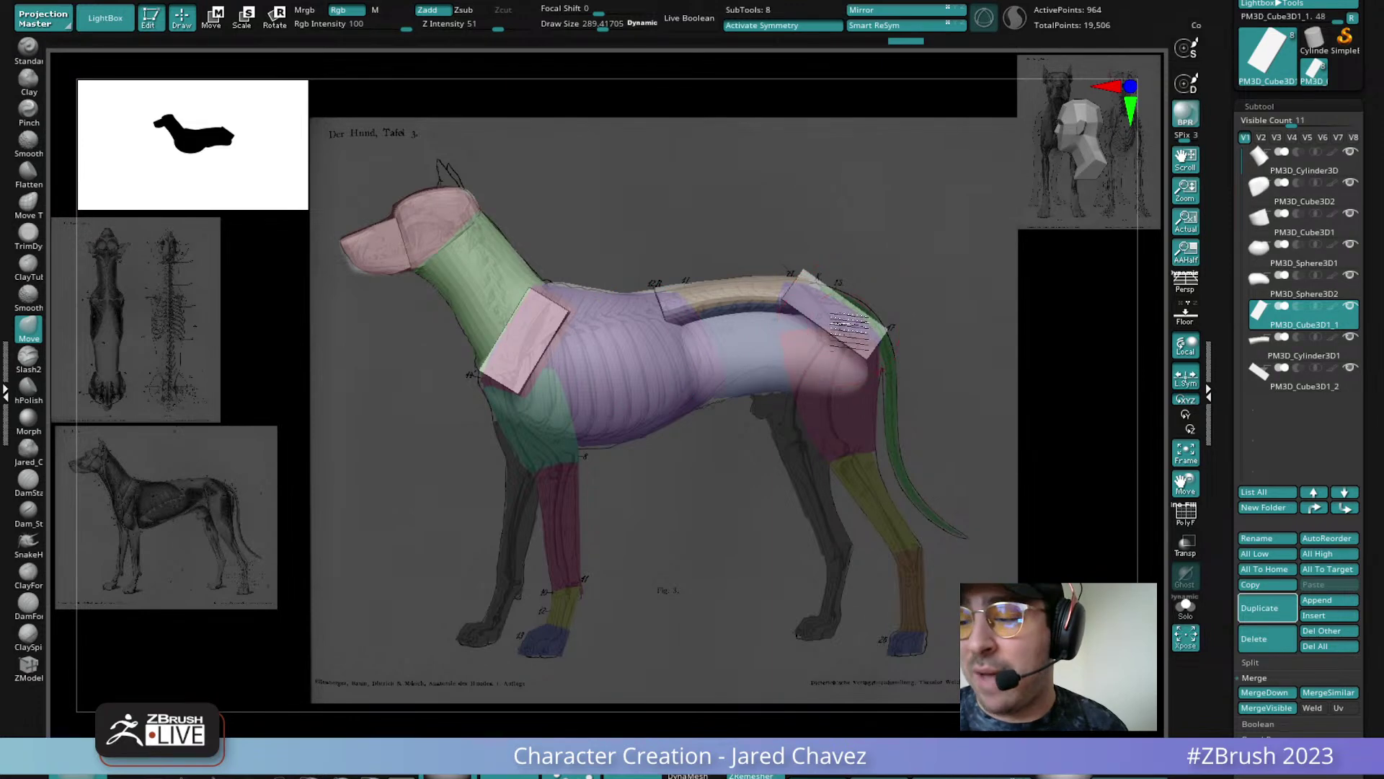
pyautogui.keyDown('alt'); pyautogui.click(842, 325); pyautogui.keyUp('alt')
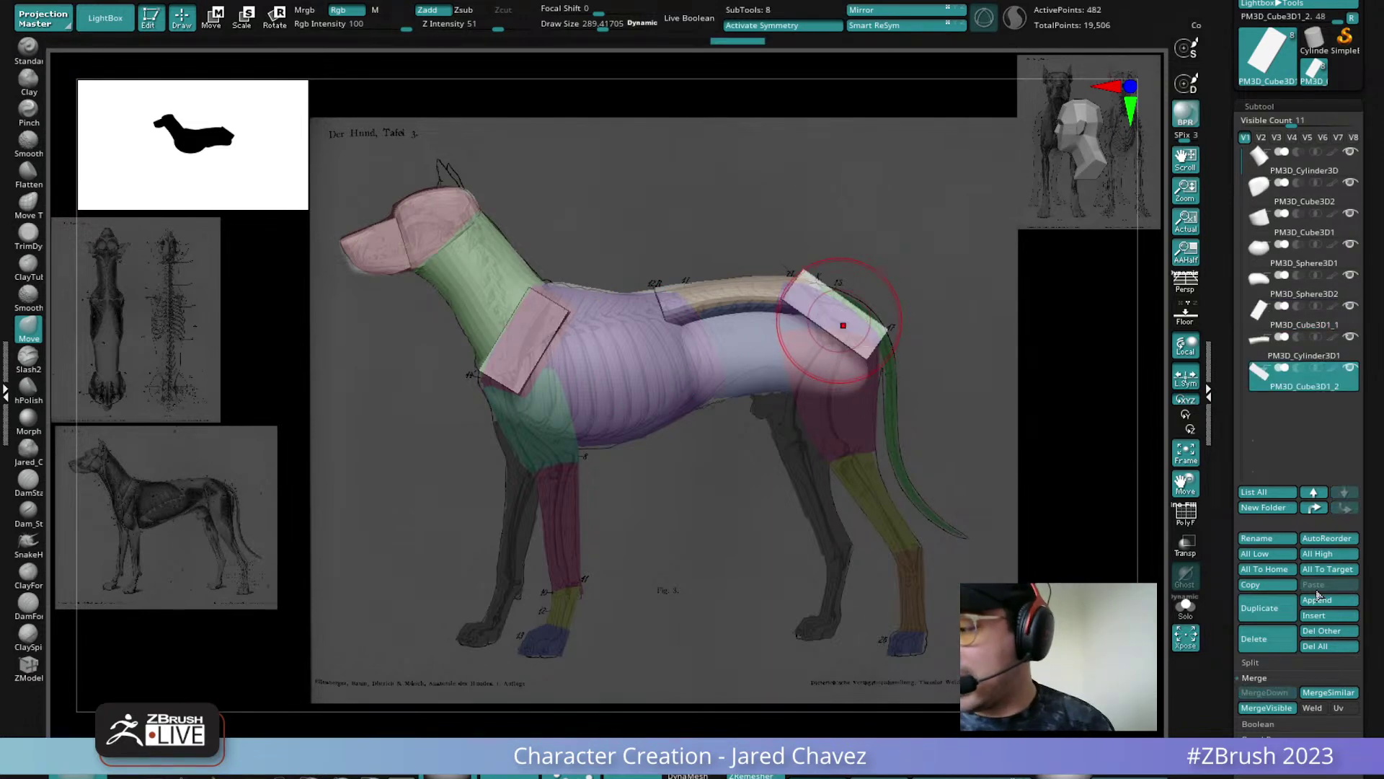
pyautogui.click(1330, 600)
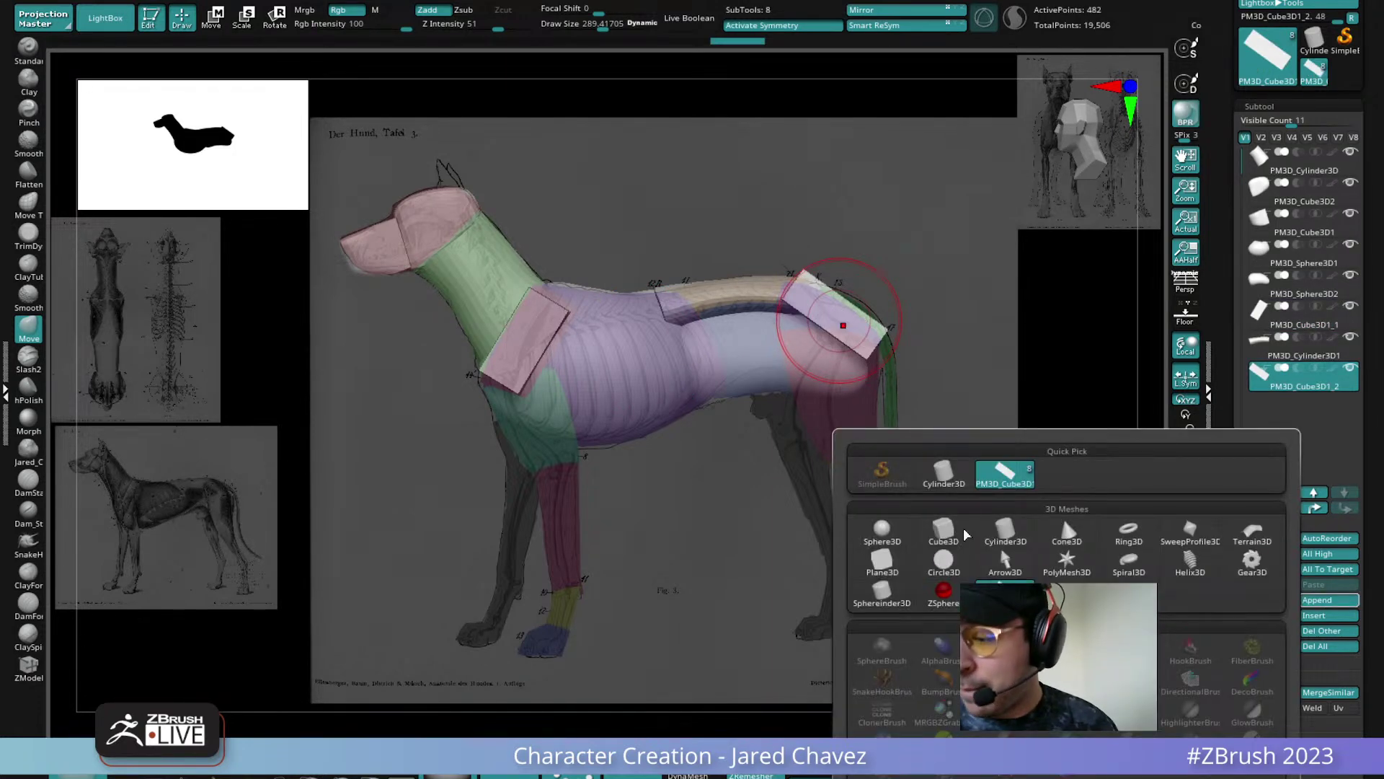
pyautogui.click(943, 478)
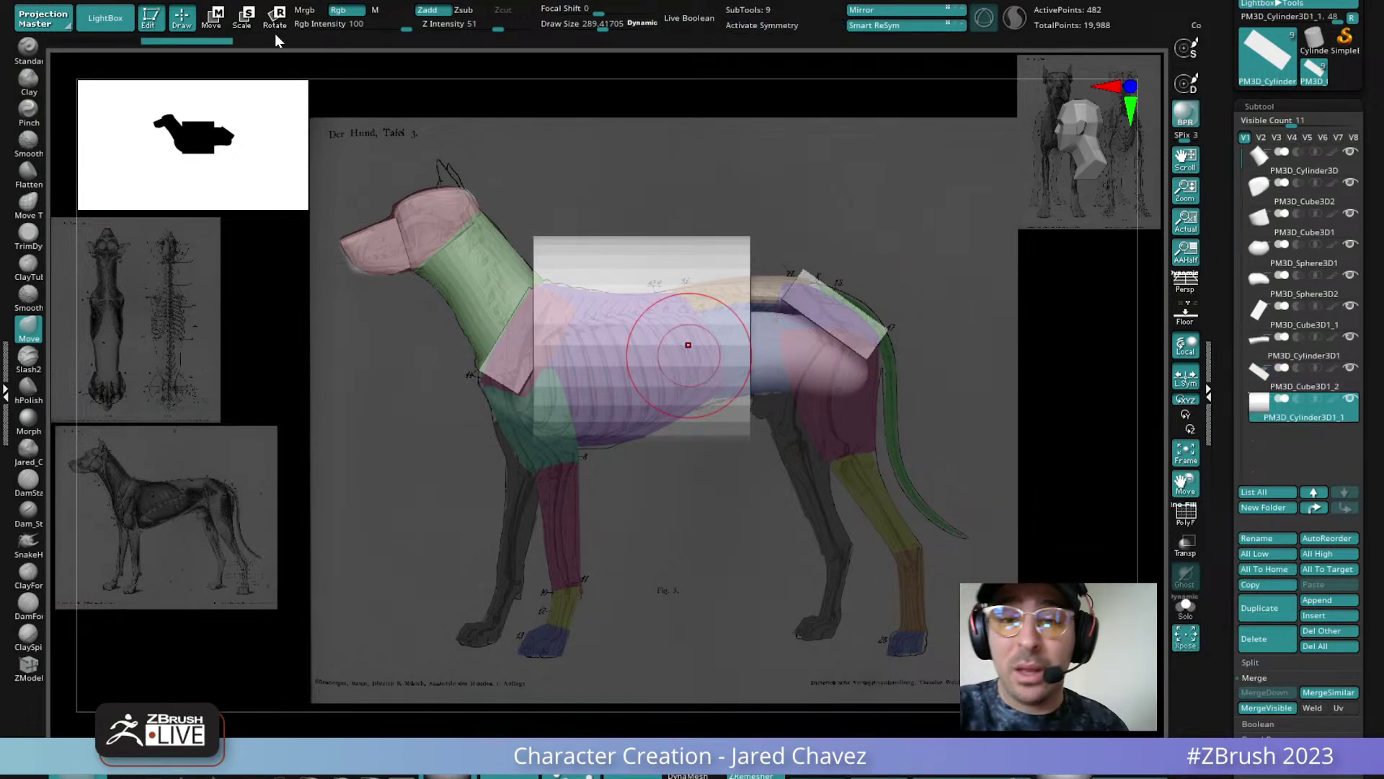
pyautogui.press('w')
pyautogui.moveTo(703, 303)
pyautogui.mouseDown()
pyautogui.moveTo(721, 361)
pyautogui.moveTo(710, 412)
pyautogui.moveTo(626, 361)
pyautogui.mouseUp()
pyautogui.moveTo(703, 407); pyautogui.dragTo(886, 458)
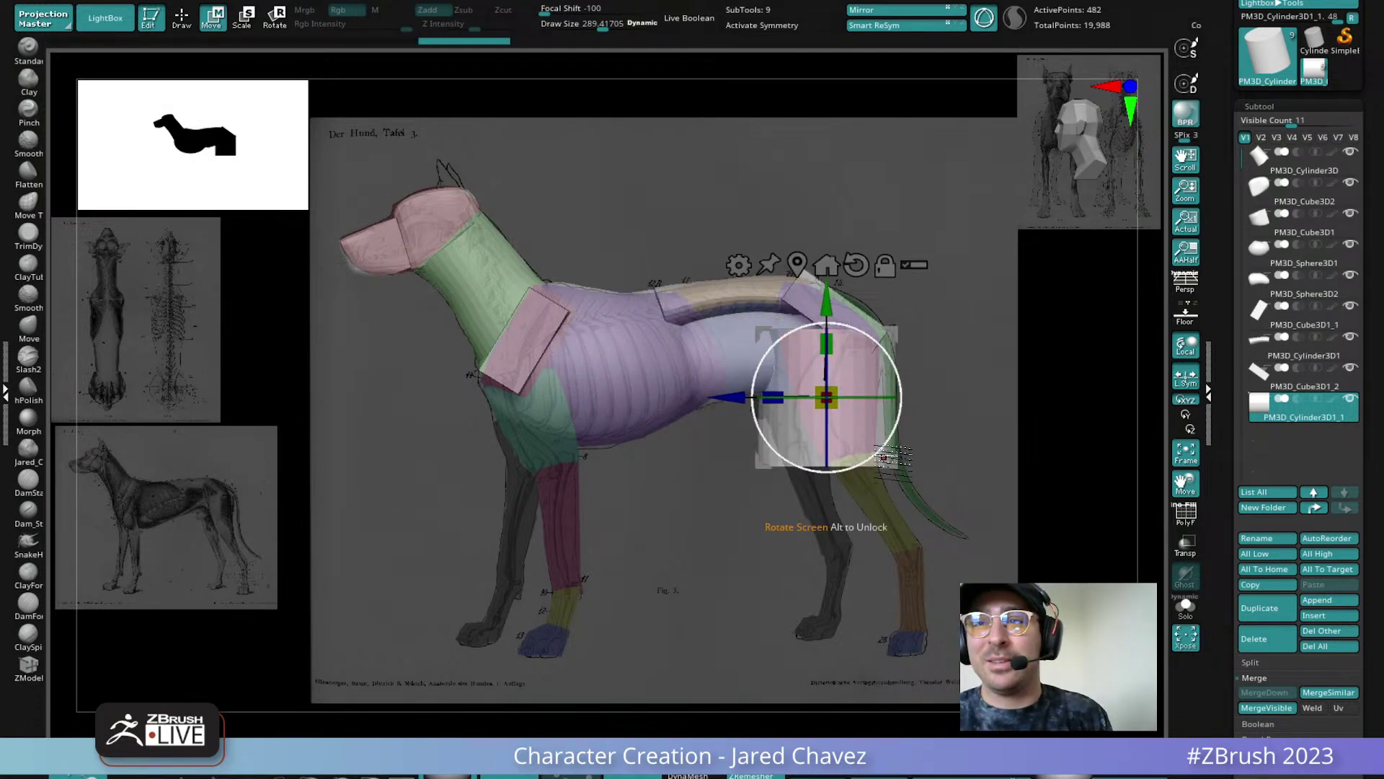
# Scale, tilt and reposition the cylinder so it follows the thigh's angle and width in the reference
pyautogui.moveTo(836, 397); pyautogui.dragTo(777, 396)
pyautogui.moveTo(895, 434); pyautogui.dragTo(902, 409)
pyautogui.moveTo(811, 347); pyautogui.dragTo(798, 307)
pyautogui.moveTo(932, 393); pyautogui.dragTo(997, 376)
pyautogui.moveTo(892, 460); pyautogui.dragTo(949, 454)
pyautogui.moveTo(832, 394); pyautogui.dragTo(863, 393)
pyautogui.moveTo(1020, 406); pyautogui.dragTo(1031, 378)
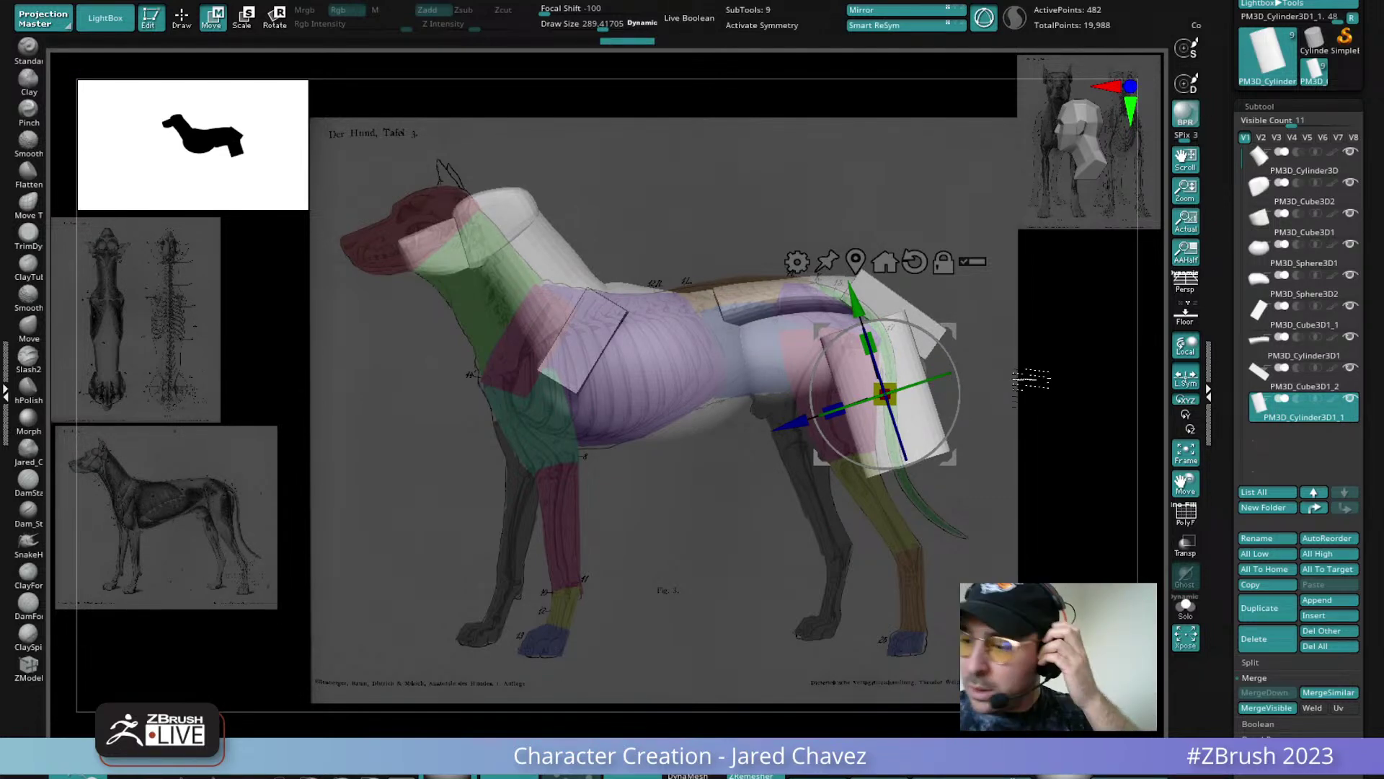
pyautogui.moveTo(1031, 378); pyautogui.dragTo(950, 418)
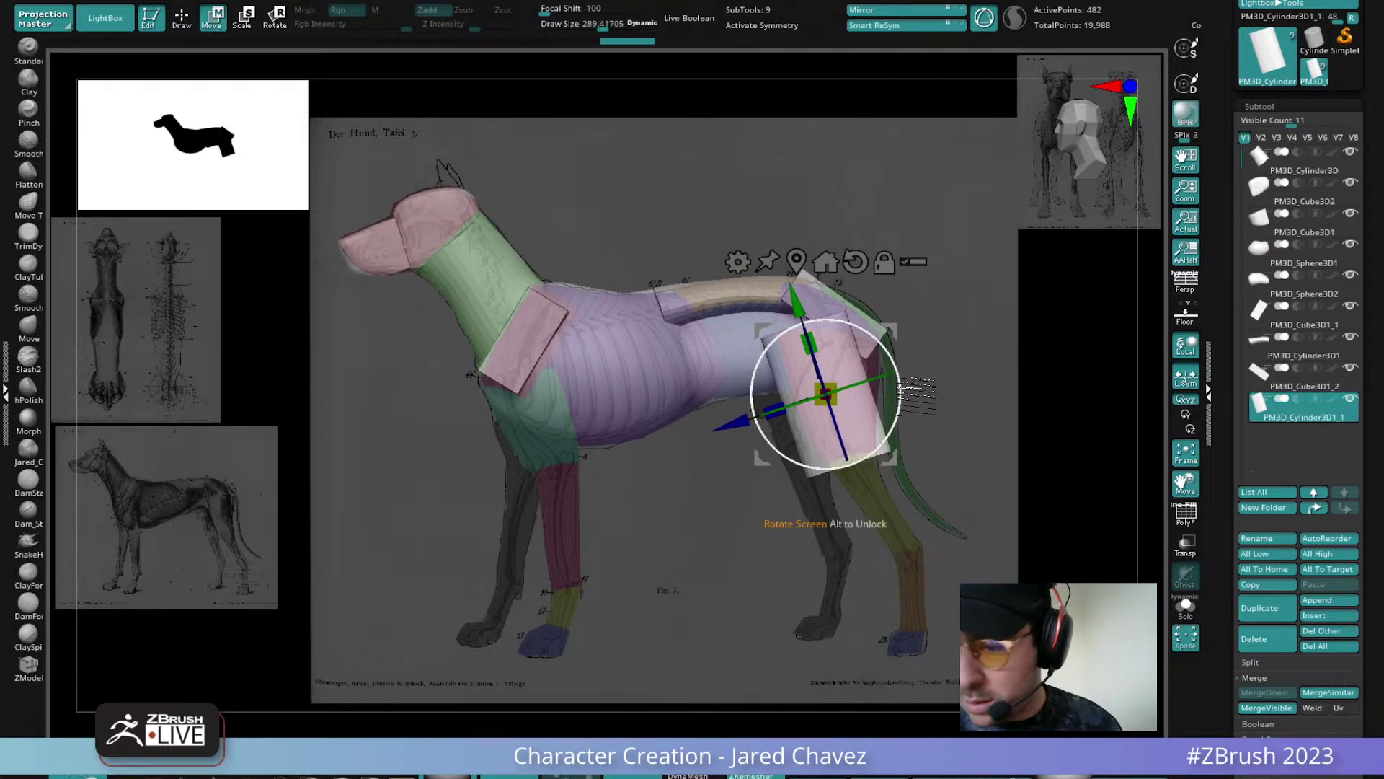
pyautogui.moveTo(900, 389); pyautogui.dragTo(899, 398)
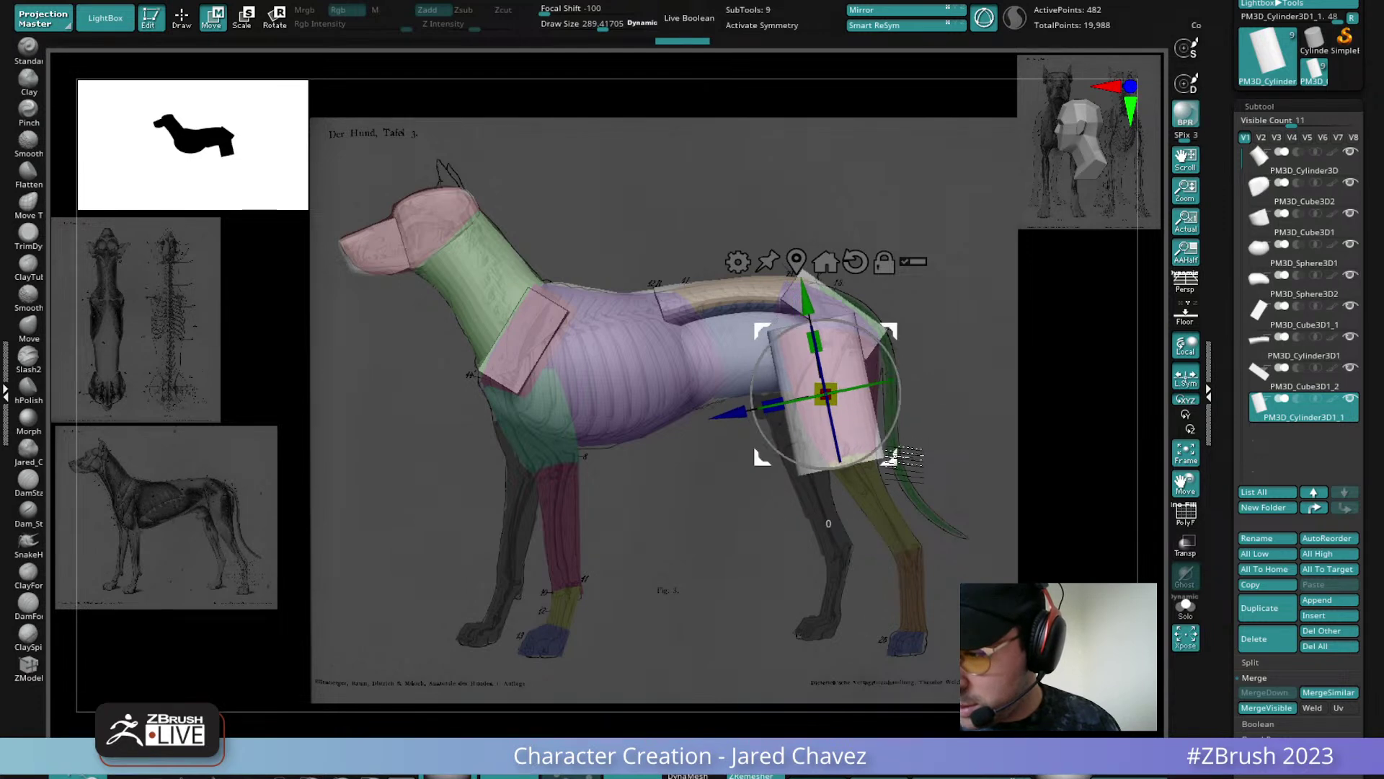
pyautogui.moveTo(890, 457); pyautogui.dragTo(902, 454)
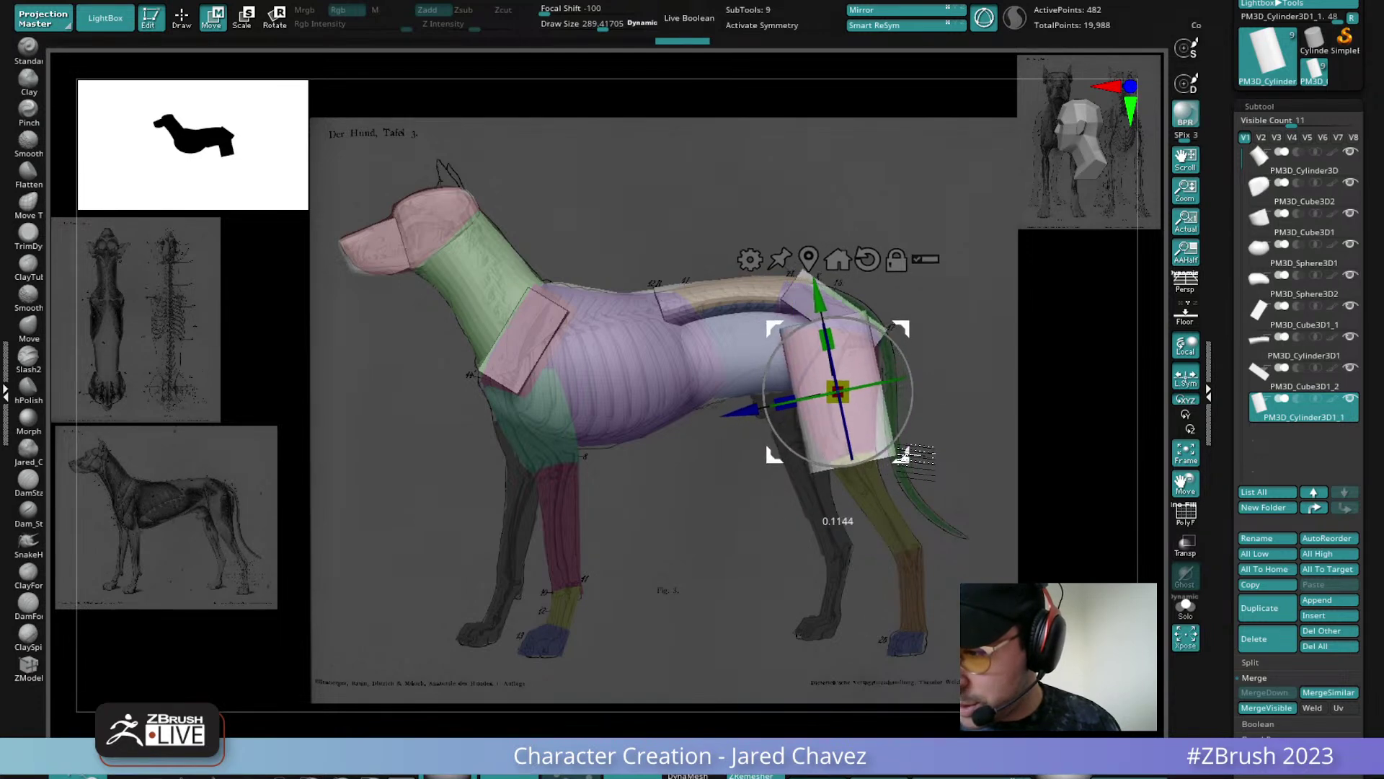
# Shape the thigh cylinder with the Move brush, matching the reference outline and tapering it towards the knee
pyautogui.click(181, 20)
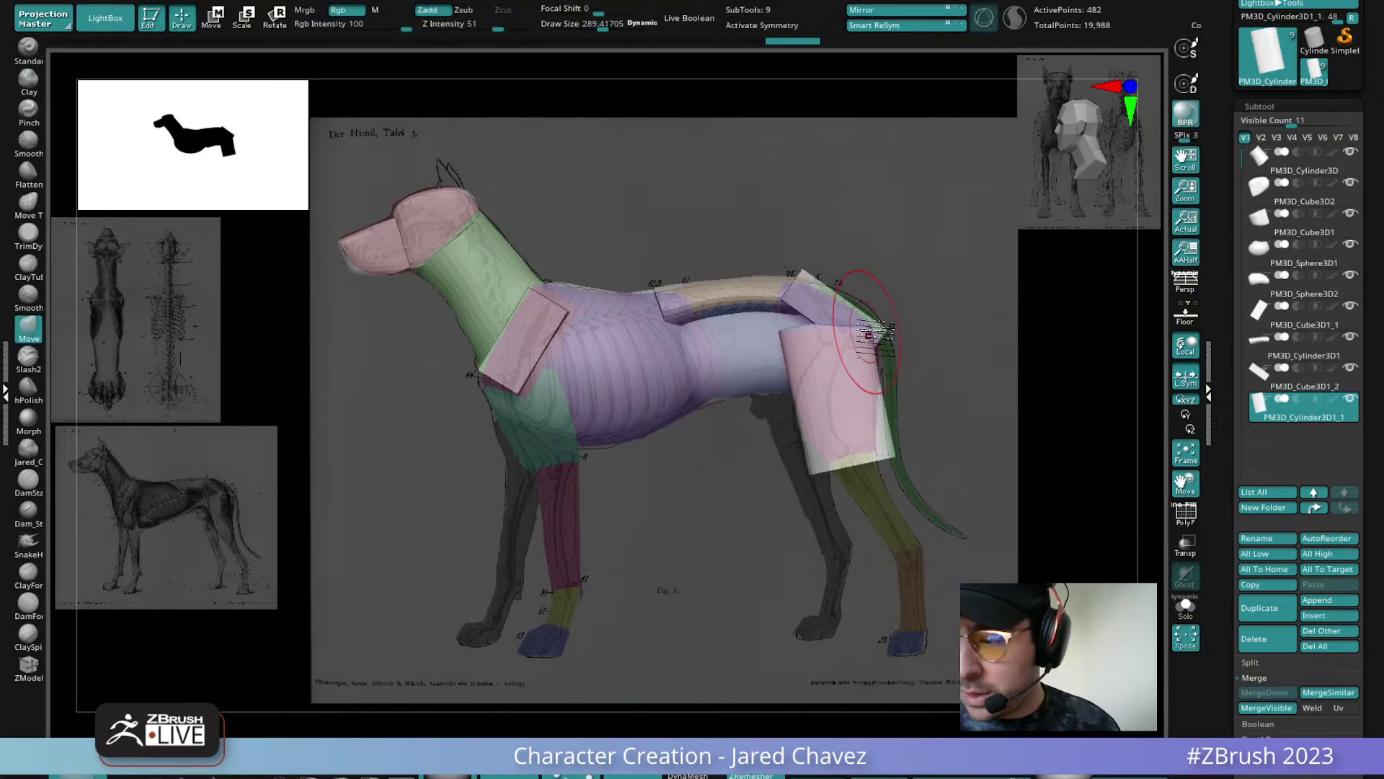
pyautogui.moveTo(820, 323)
pyautogui.mouseDown()
pyautogui.moveTo(875, 357)
pyautogui.moveTo(876, 335)
pyautogui.mouseUp()
pyautogui.moveTo(894, 450)
pyautogui.mouseDown()
pyautogui.moveTo(819, 472)
pyautogui.moveTo(874, 446)
pyautogui.mouseUp()
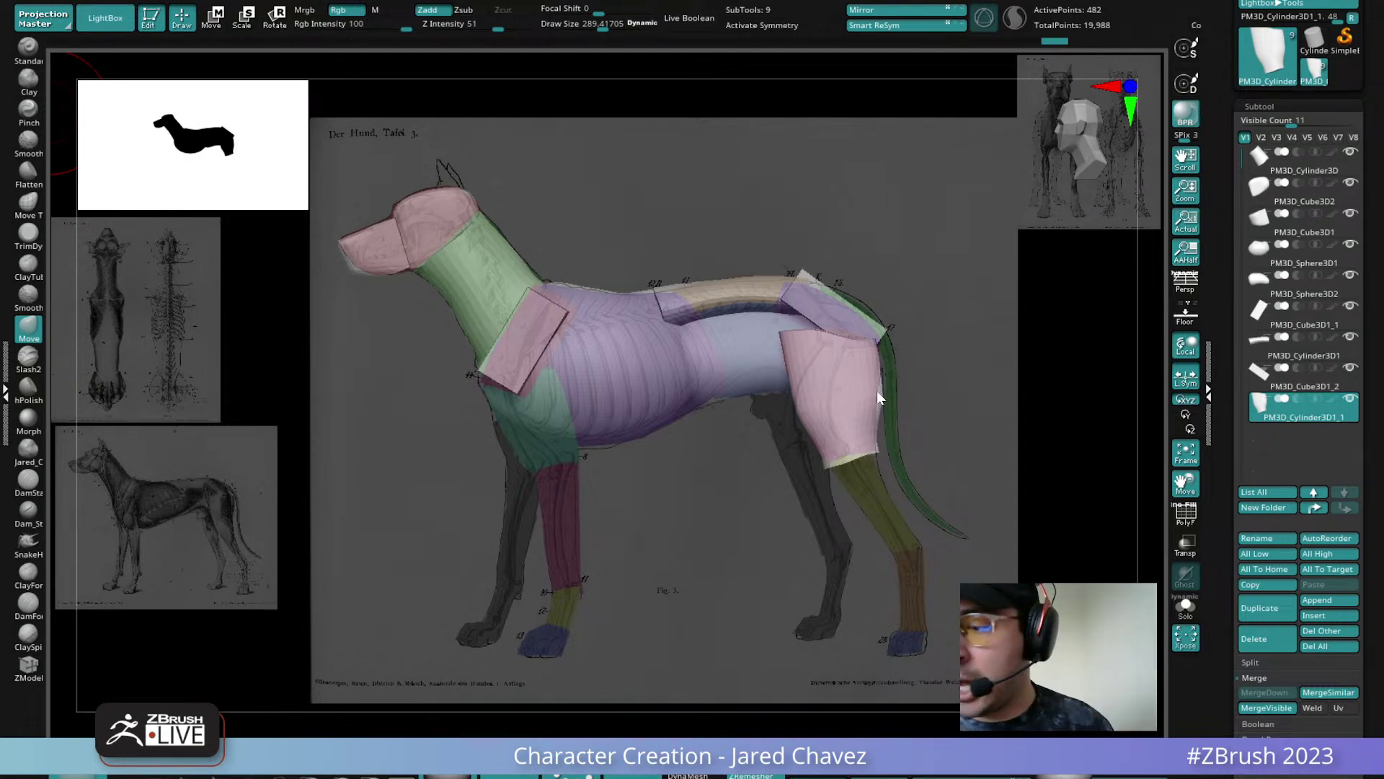
pyautogui.press('space')
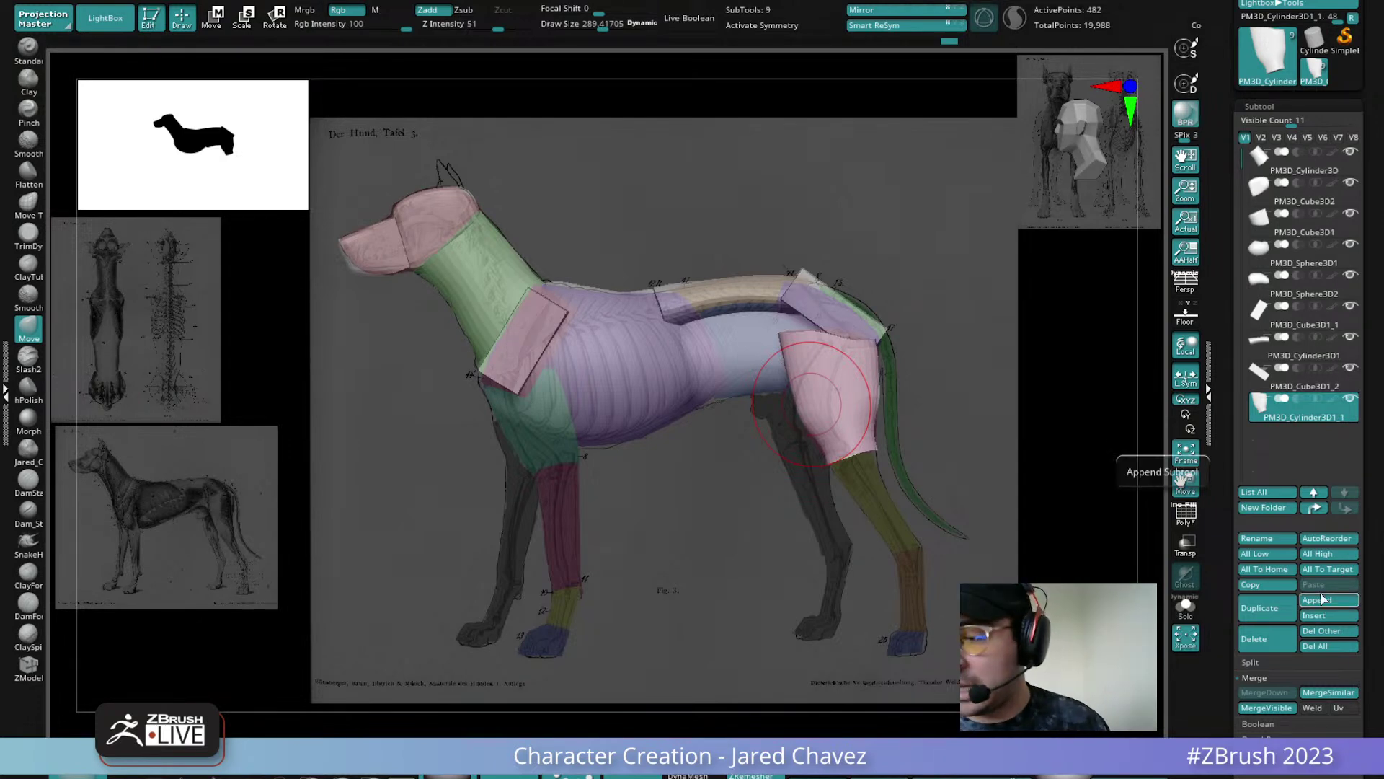
# Duplicate the thigh piece, move the copy over the lower hind leg, and rotate and narrow it to match the reference
pyautogui.click(211, 18)
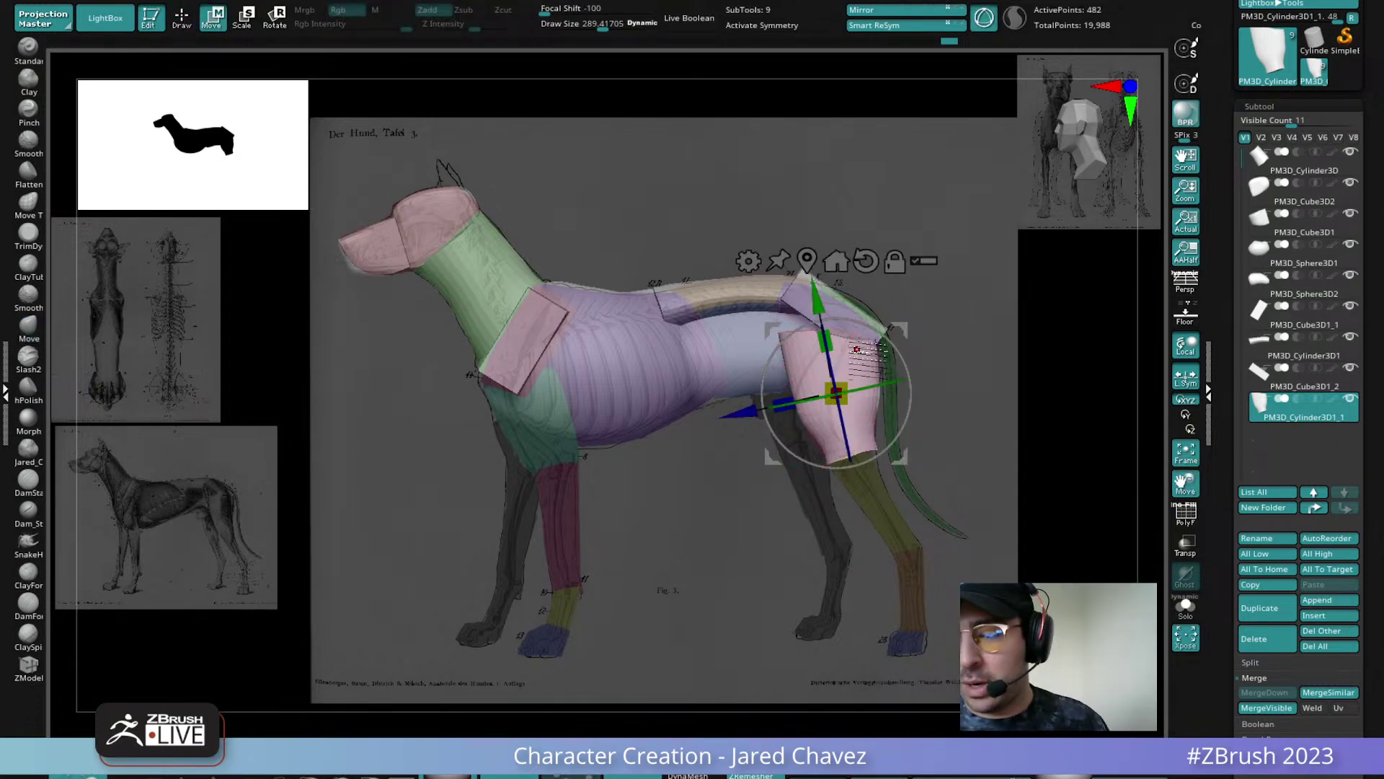
pyautogui.click(1274, 608)
pyautogui.moveTo(903, 458); pyautogui.dragTo(954, 584)
pyautogui.moveTo(957, 481); pyautogui.dragTo(942, 473)
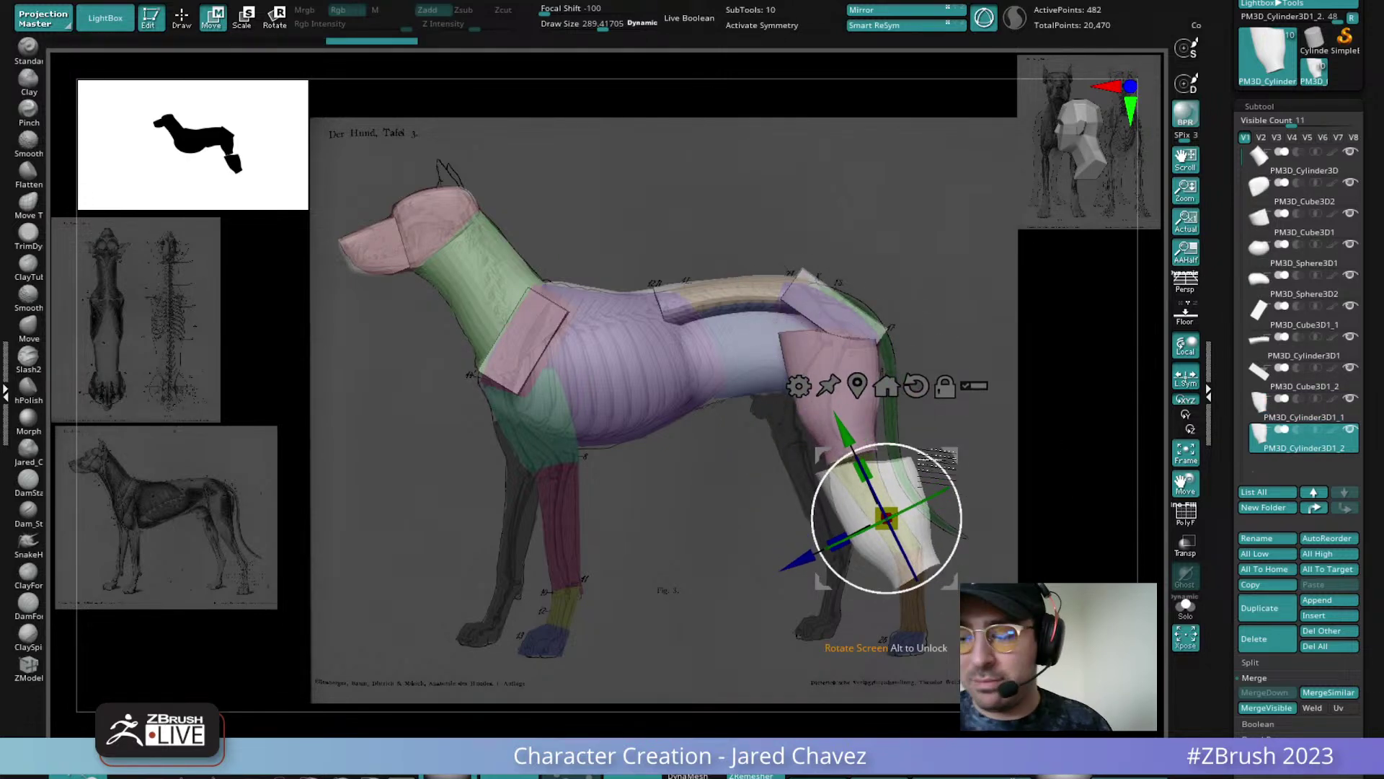
pyautogui.moveTo(894, 516); pyautogui.dragTo(967, 514)
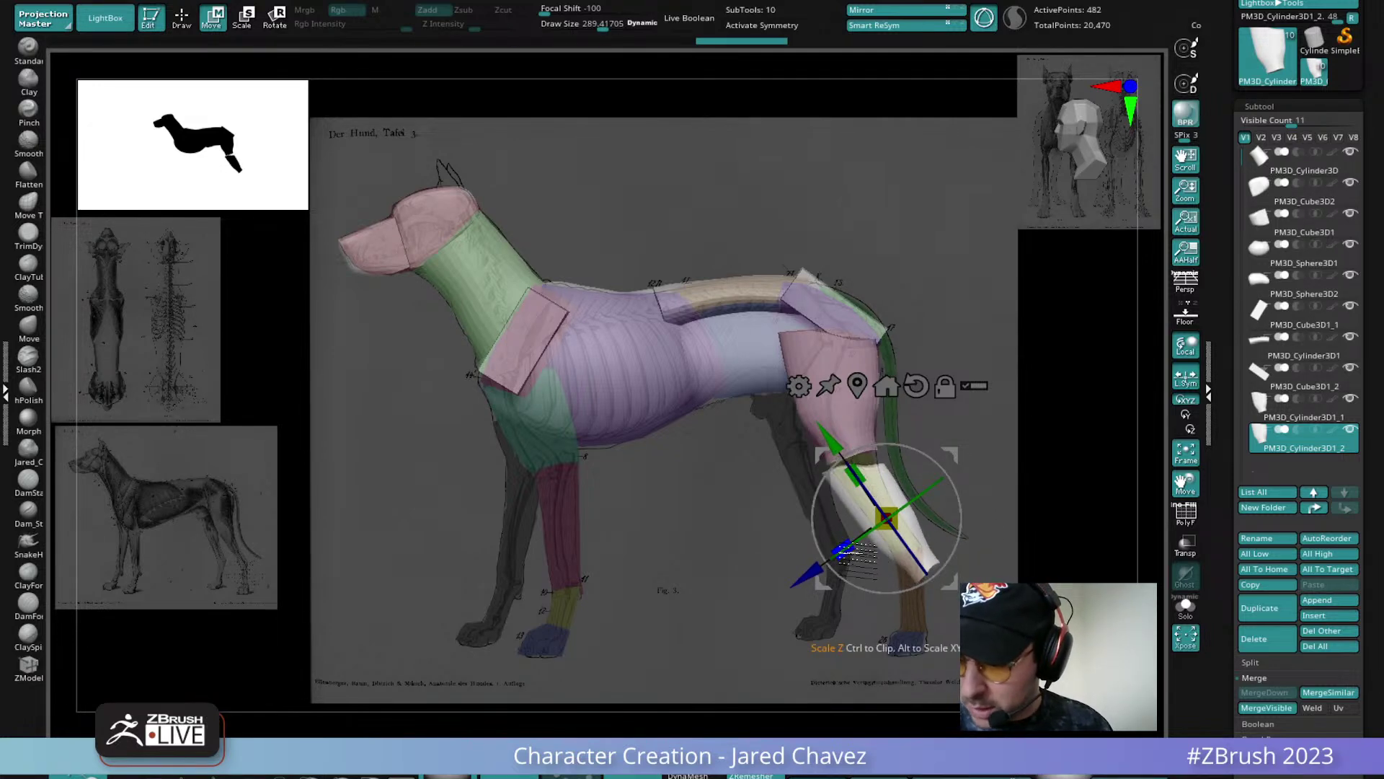
pyautogui.moveTo(855, 473); pyautogui.dragTo(852, 469)
pyautogui.moveTo(946, 562); pyautogui.dragTo(954, 555)
# Refine the lower hind-leg piece against the reference with the Move brush, undoing unwanted strokes
pyautogui.click(182, 16)
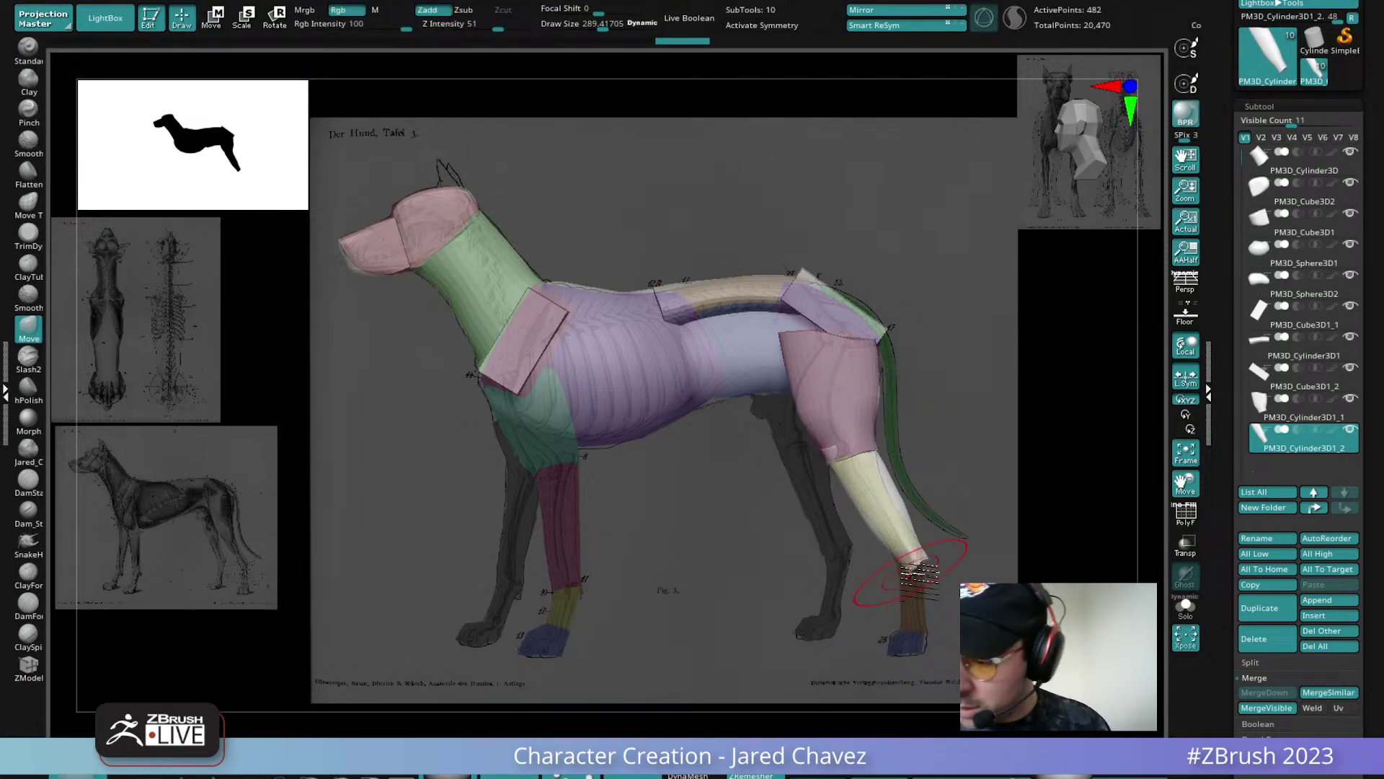
pyautogui.moveTo(901, 498)
pyautogui.mouseDown()
pyautogui.moveTo(878, 522)
pyautogui.moveTo(902, 503)
pyautogui.moveTo(903, 560)
pyautogui.moveTo(916, 554)
pyautogui.mouseUp()
pyautogui.hotkey('ctrl', 'z')
pyautogui.hotkey('ctrl', 'z')
pyautogui.hotkey('ctrl', 'z')
pyautogui.hotkey('ctrl', 'z')
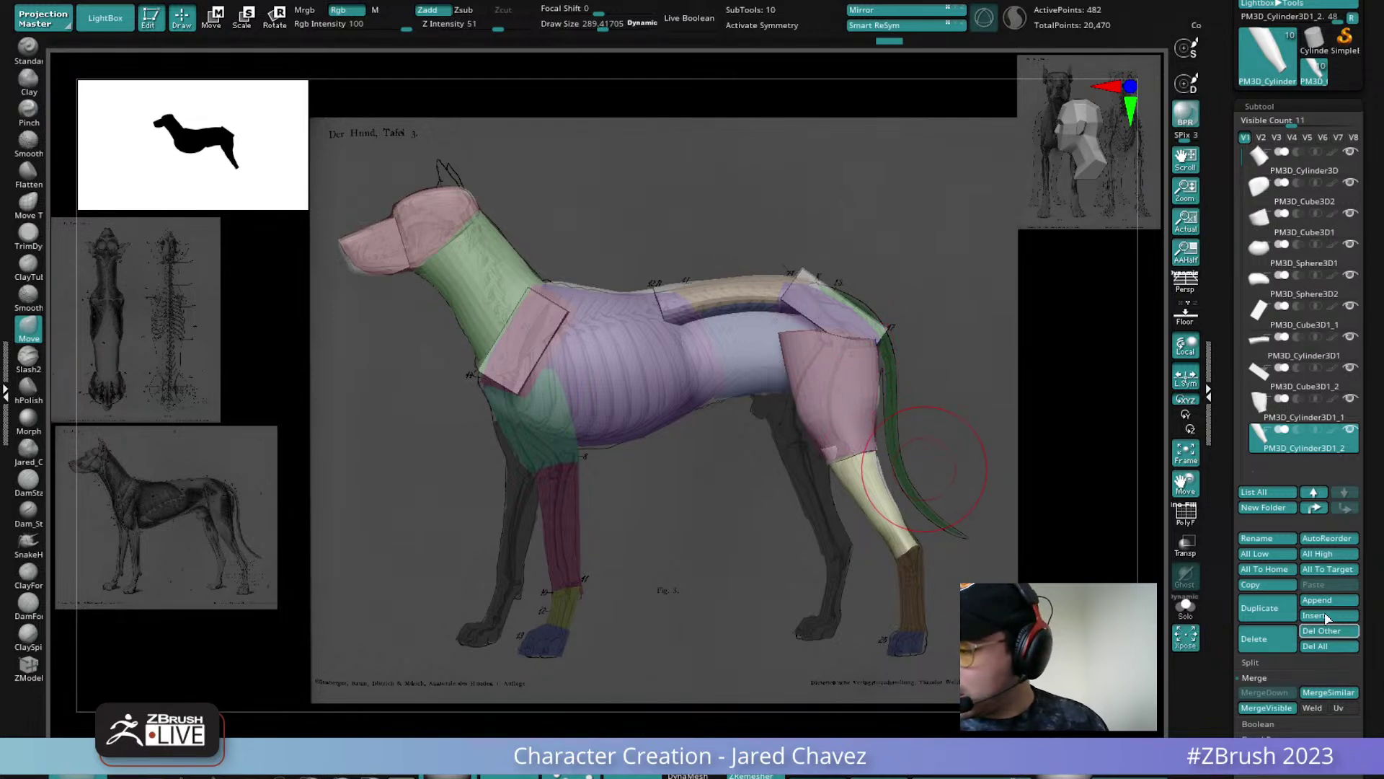
# Duplicate the lower hind-leg piece, move the copy below the hock and rotate it upright
pyautogui.click(1260, 607)
pyautogui.click(212, 18)
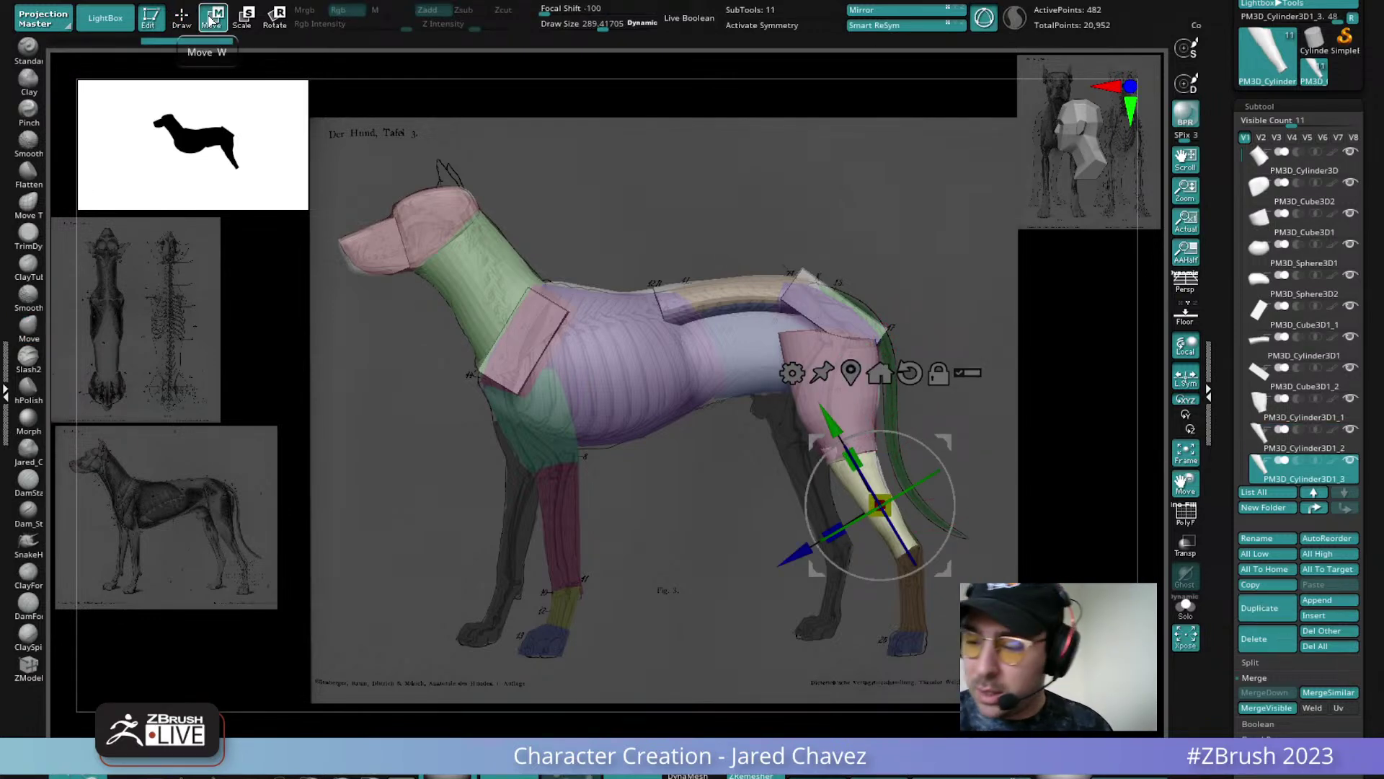
pyautogui.moveTo(949, 534)
pyautogui.mouseDown()
pyautogui.moveTo(932, 560)
pyautogui.moveTo(962, 601)
pyautogui.mouseUp()
pyautogui.moveTo(897, 536); pyautogui.dragTo(910, 587)
pyautogui.moveTo(974, 527)
pyautogui.mouseDown()
pyautogui.moveTo(942, 682)
pyautogui.moveTo(834, 680)
pyautogui.mouseUp()
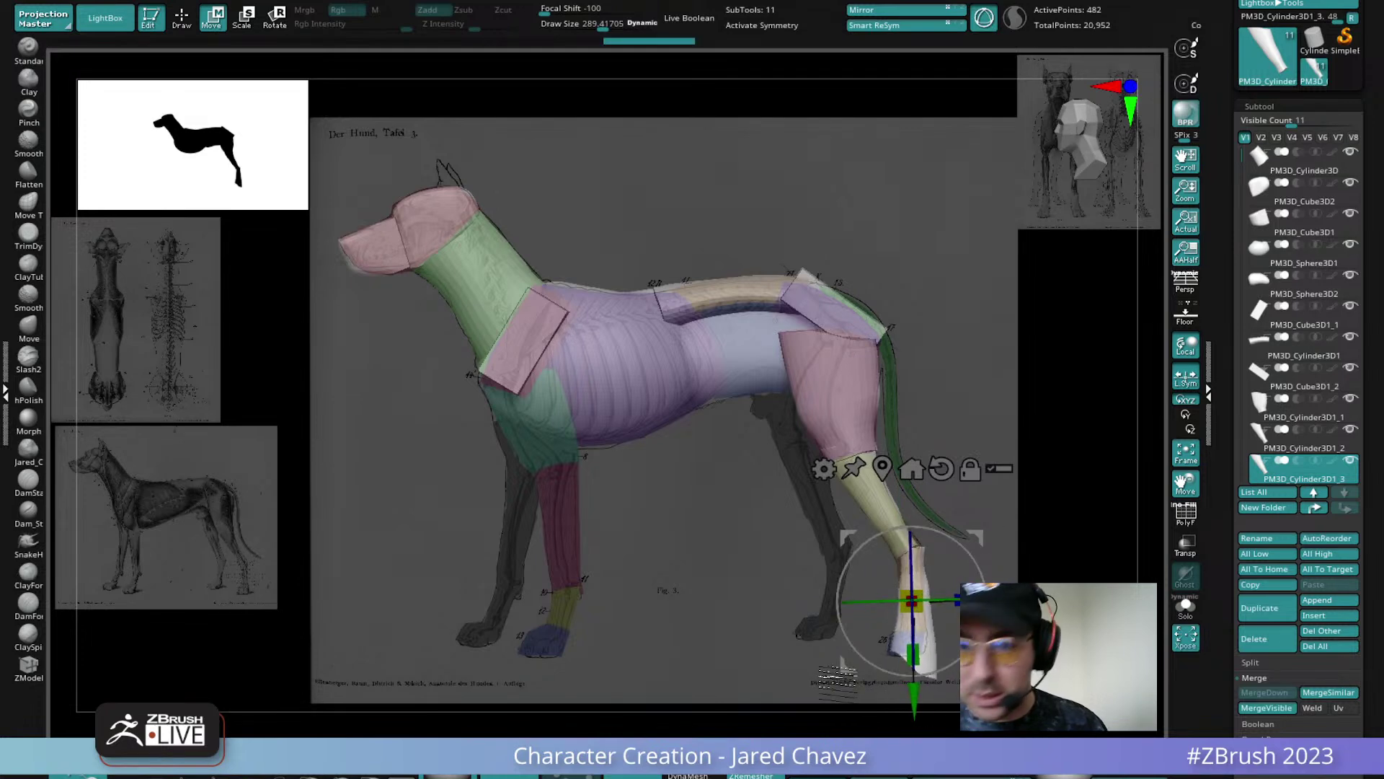
# Shape the piece below the hock with the Move brush to fit the reference, reducing the draw size to about 208
pyautogui.press('q')
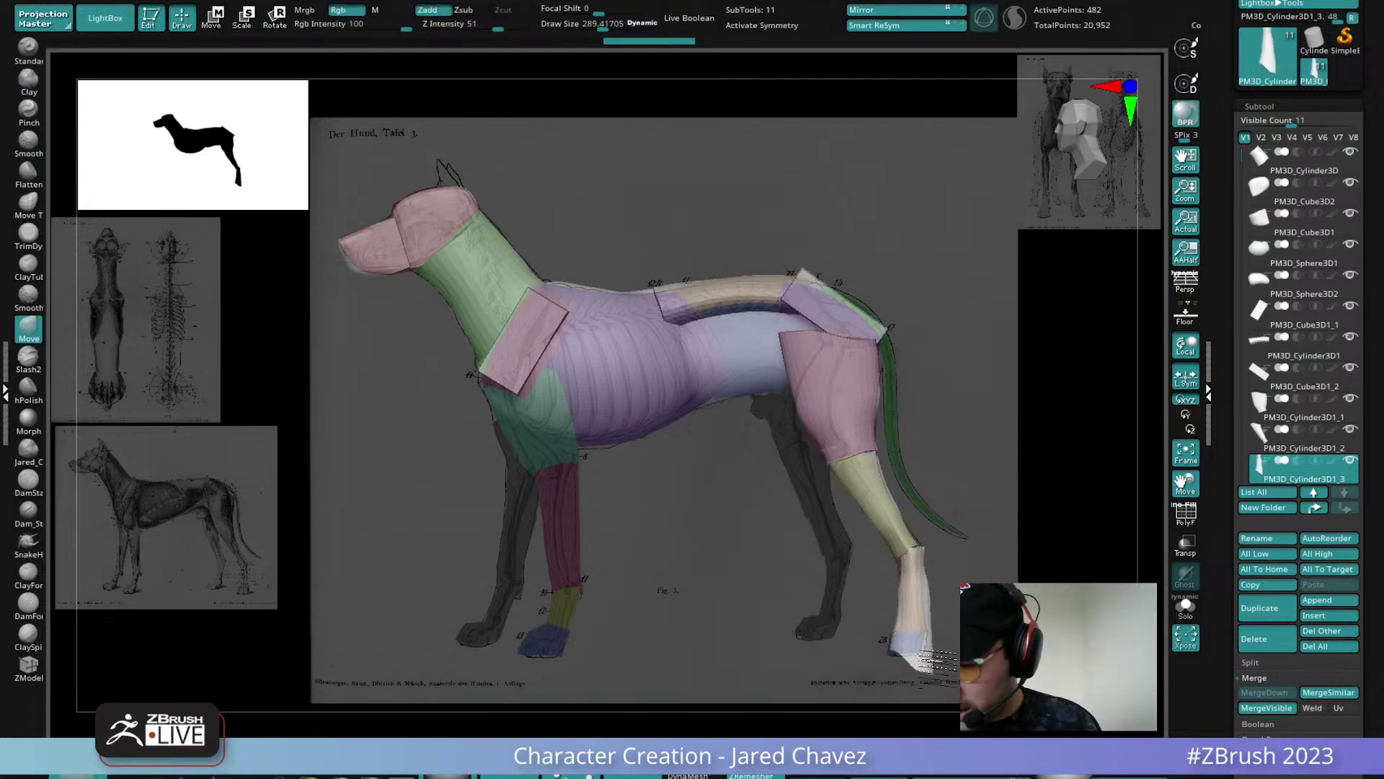
pyautogui.moveTo(922, 654); pyautogui.dragTo(924, 647)
pyautogui.moveTo(923, 598)
pyautogui.mouseDown()
pyautogui.moveTo(904, 608)
pyautogui.moveTo(929, 653)
pyautogui.moveTo(929, 634)
pyautogui.mouseUp()
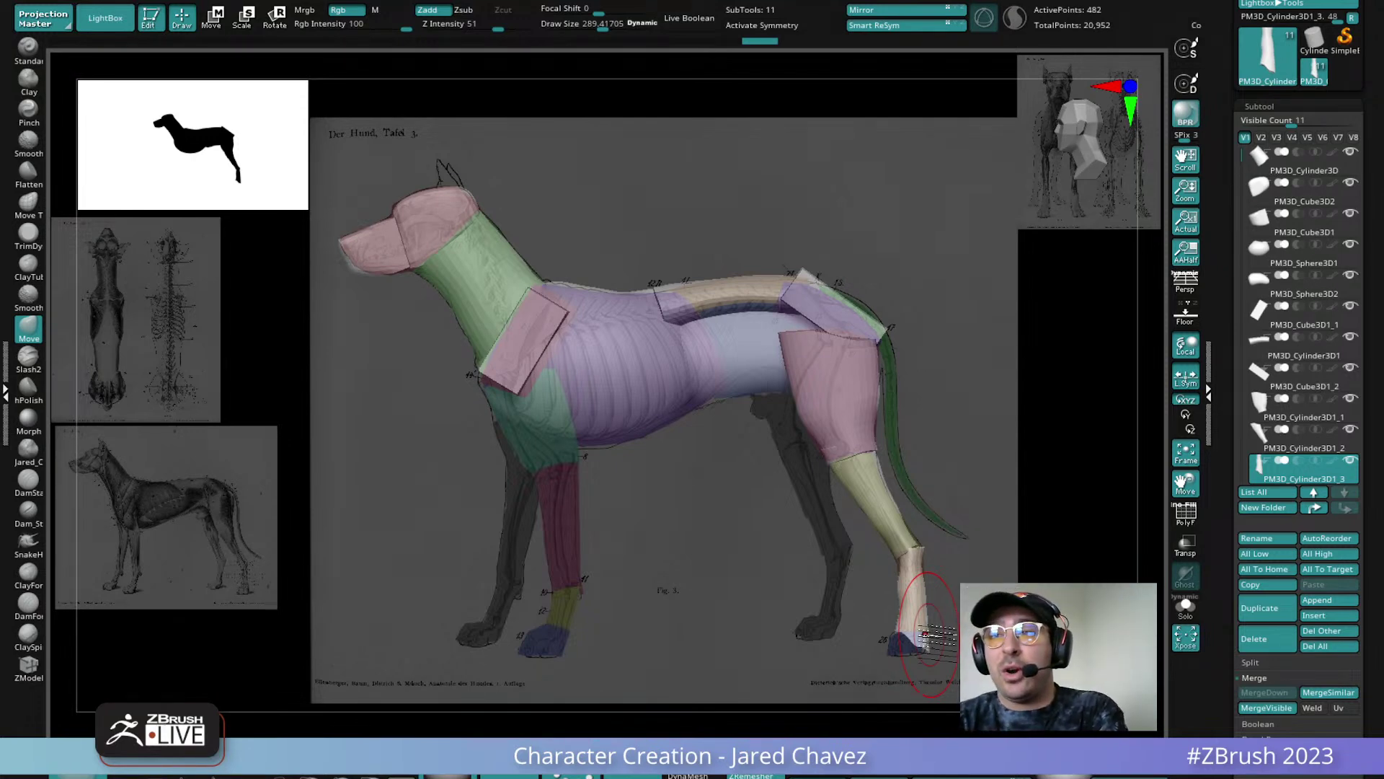
pyautogui.moveTo(927, 639)
pyautogui.mouseDown()
pyautogui.moveTo(909, 602)
pyautogui.moveTo(910, 620)
pyautogui.moveTo(931, 590)
pyautogui.moveTo(900, 553)
pyautogui.mouseUp()
pyautogui.press('space')
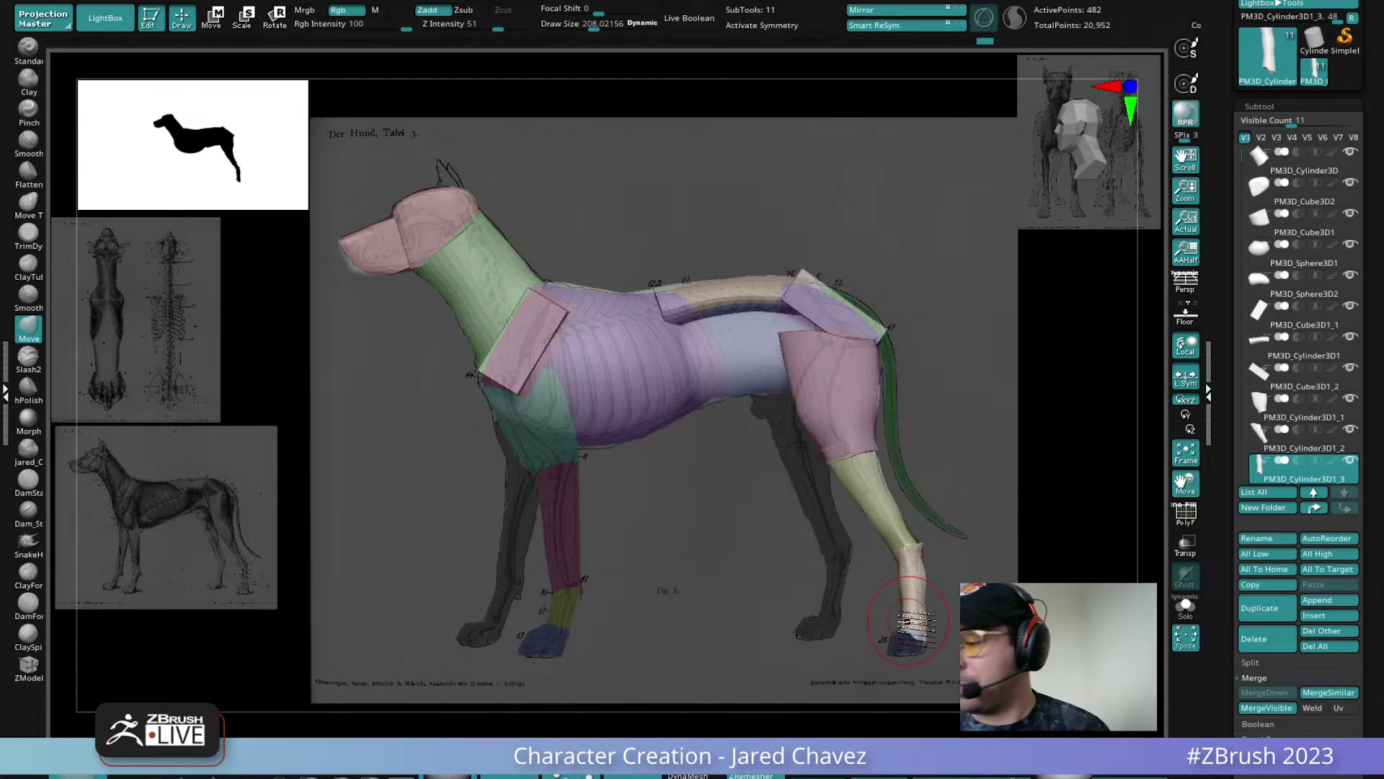
# Append a cube as a new subtool, select it, shrink it and move it down to the hind paw
pyautogui.click(1336, 602)
pyautogui.click(940, 537)
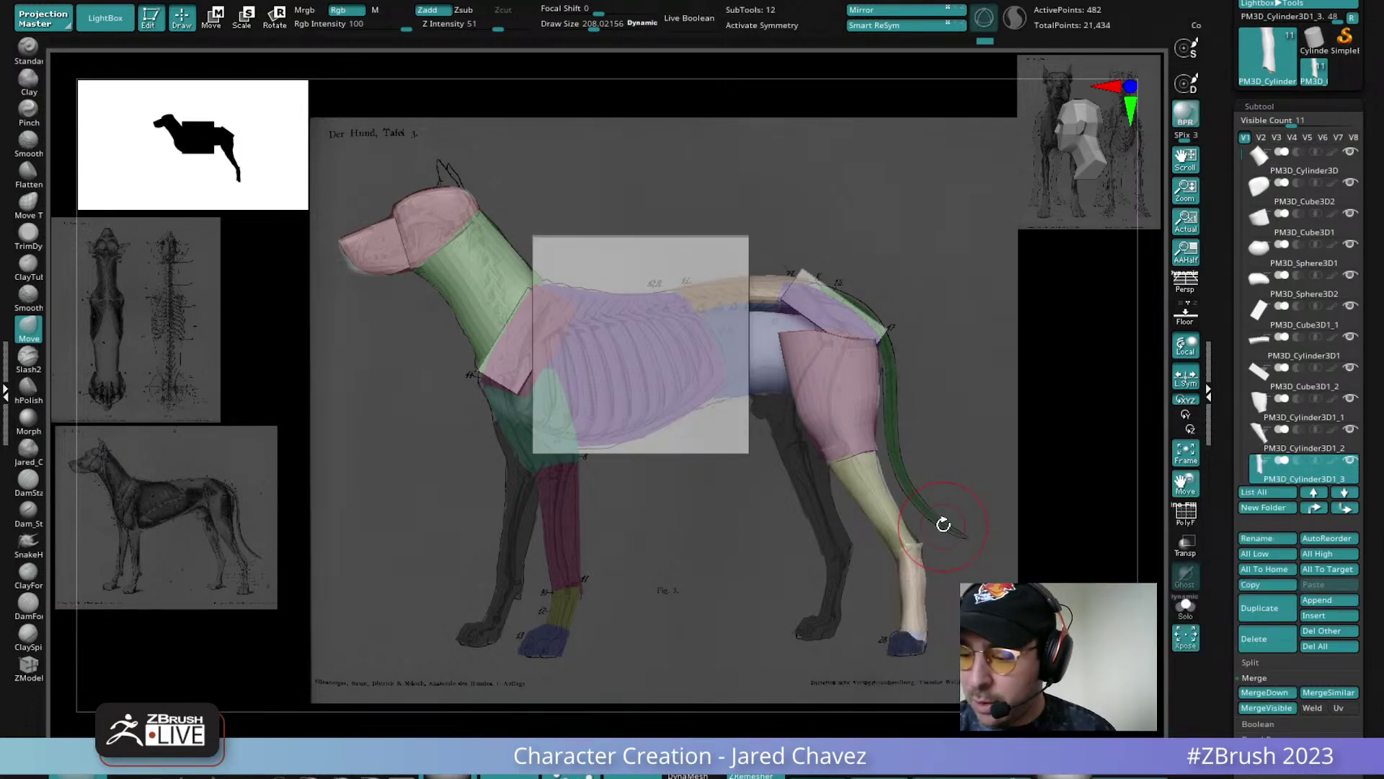
pyautogui.keyDown('alt'); pyautogui.click(659, 263); pyautogui.keyUp('alt')
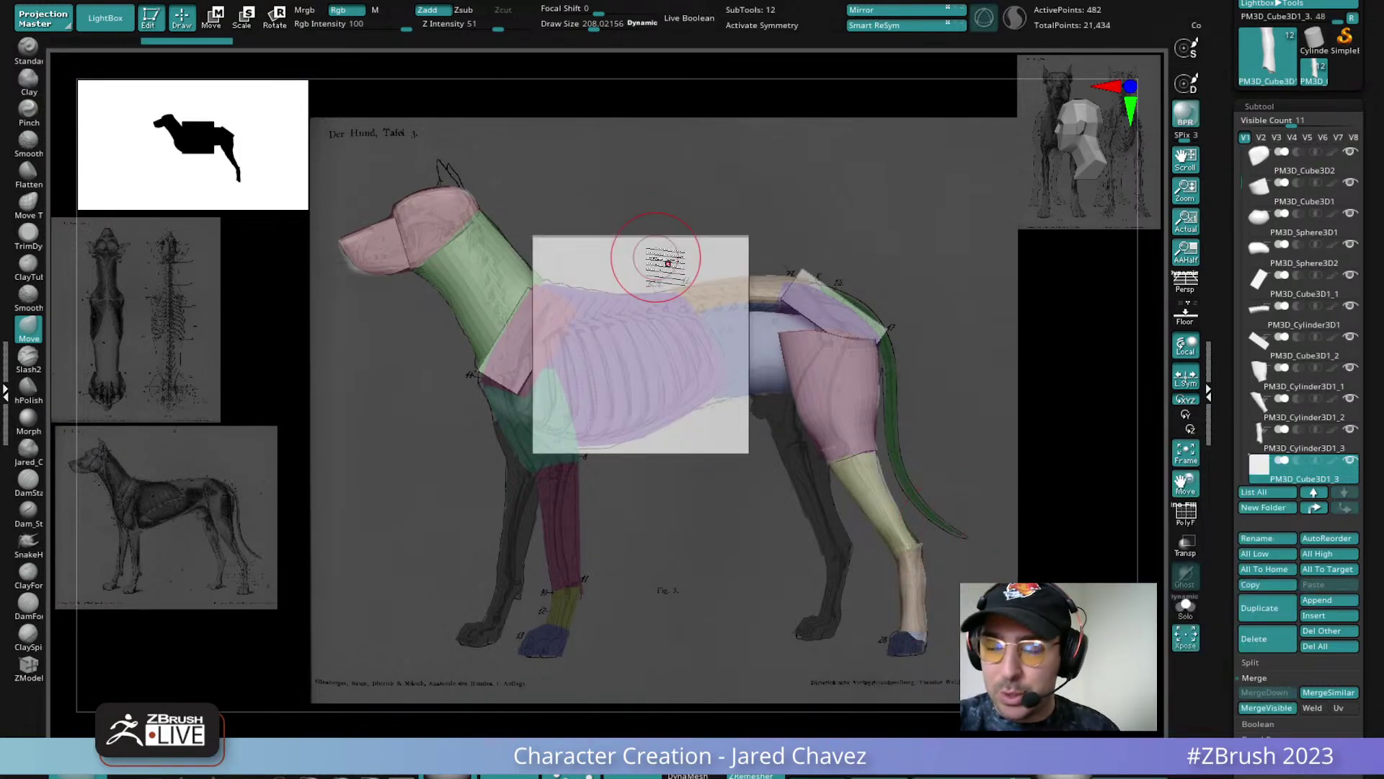
pyautogui.click(211, 17)
pyautogui.moveTo(639, 344); pyautogui.dragTo(578, 413)
pyautogui.moveTo(710, 413); pyautogui.dragTo(973, 708)
# Resize and position the cube over the hind paw, and mask part of it for shaping the toes
pyautogui.keyDown('shift'); pyautogui.moveTo(1009, 598); pyautogui.dragTo(934, 512); pyautogui.keyUp('shift')
pyautogui.moveTo(826, 643); pyautogui.dragTo(885, 646)
pyautogui.moveTo(974, 538)
pyautogui.keyDown('shift'); pyautogui.mouseDown()
pyautogui.moveTo(907, 516)
pyautogui.moveTo(979, 538)
pyautogui.mouseUp(); pyautogui.keyUp('shift')
pyautogui.keyDown('alt'); pyautogui.moveTo(958, 478); pyautogui.dragTo(1037, 525); pyautogui.keyUp('alt')
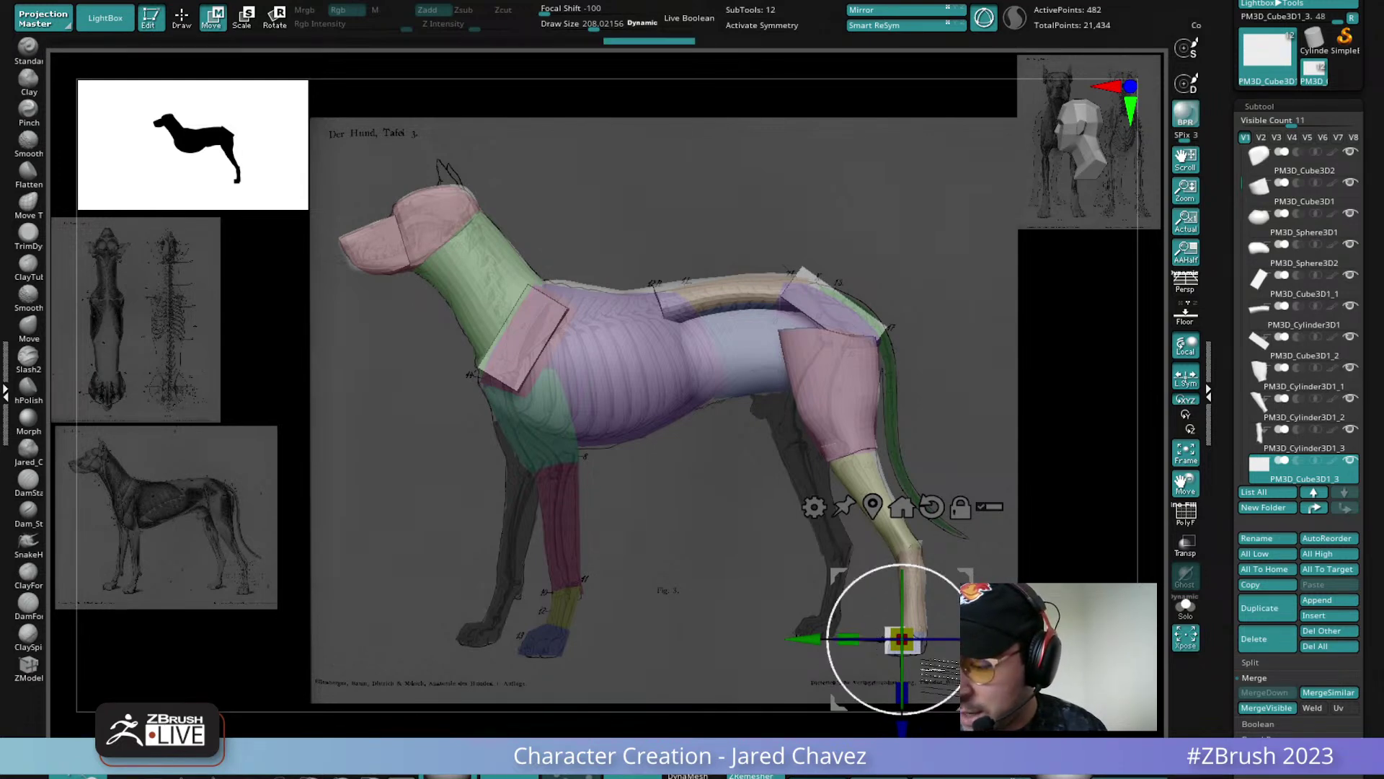
pyautogui.moveTo(808, 639); pyautogui.dragTo(811, 639)
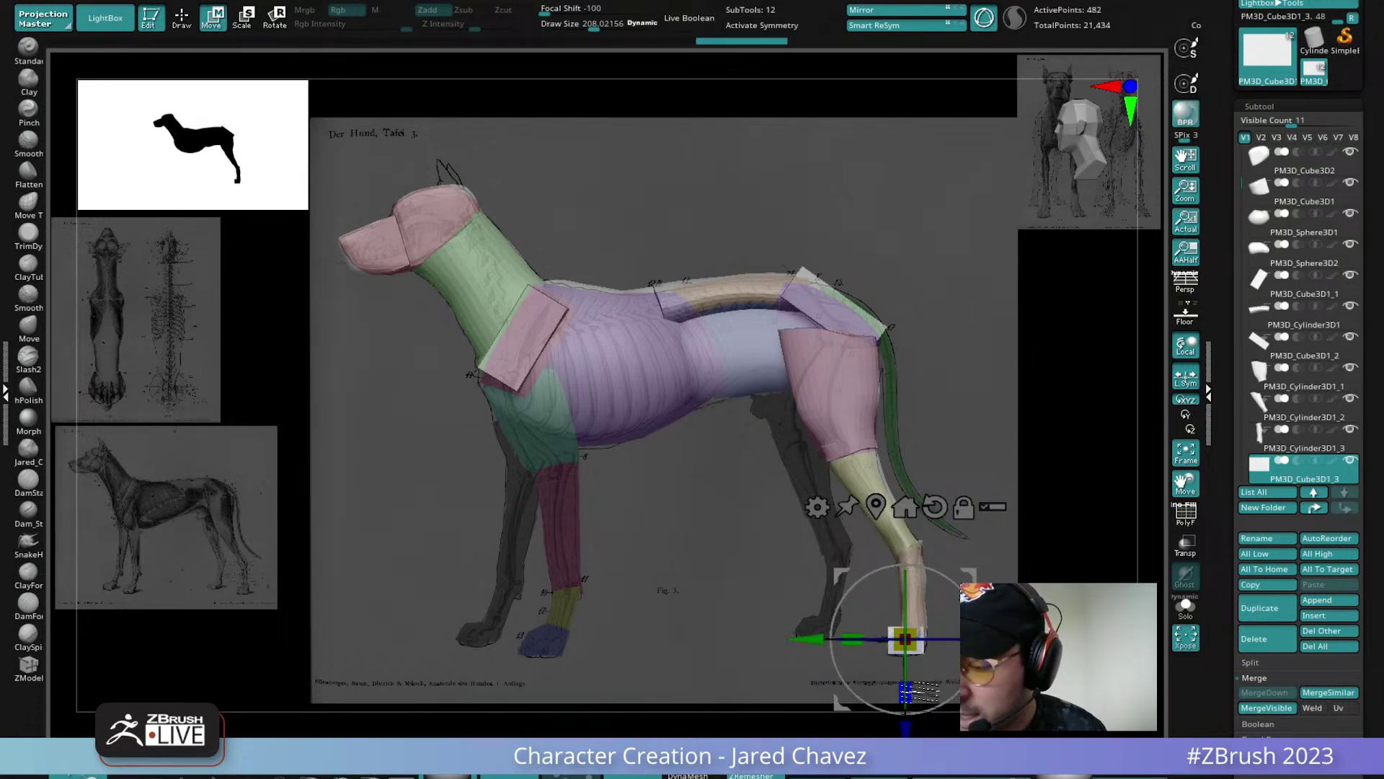
pyautogui.moveTo(969, 702); pyautogui.dragTo(968, 705)
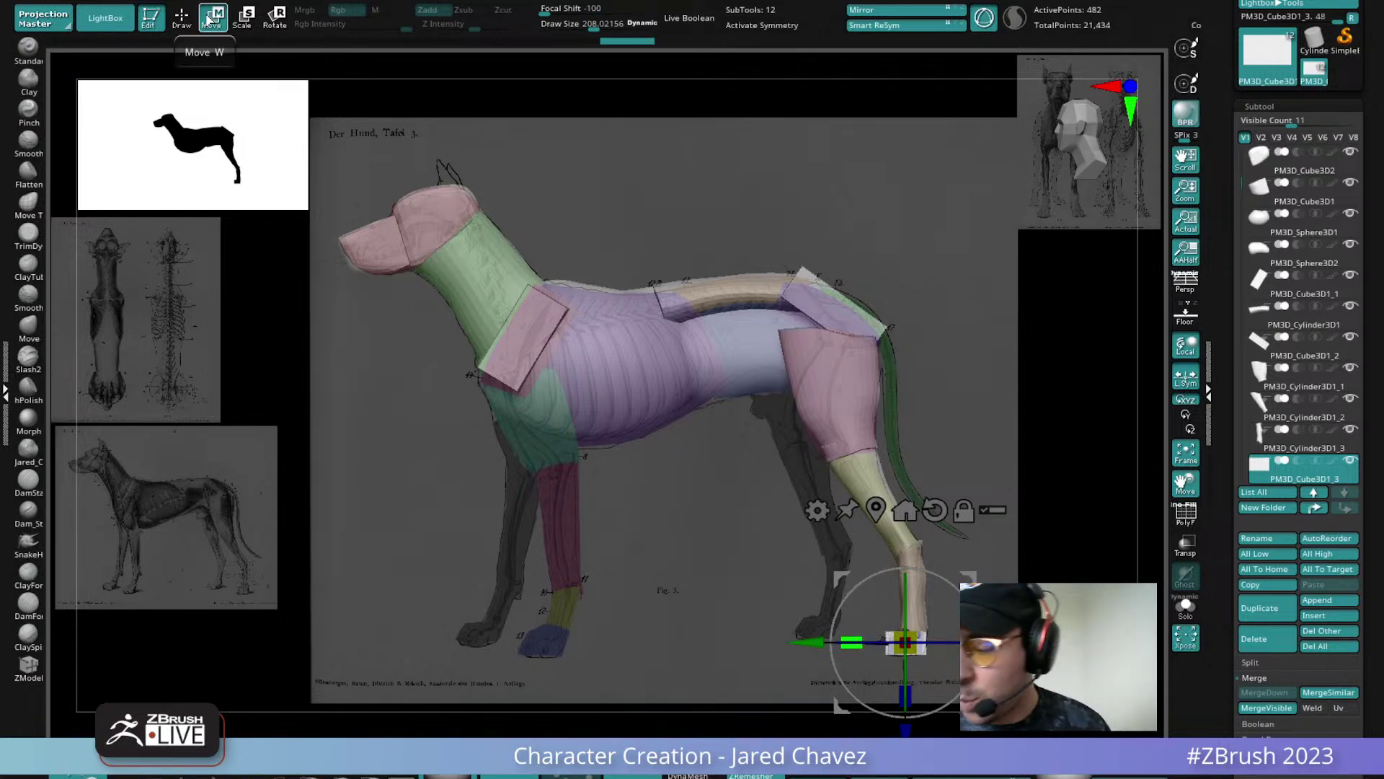
pyautogui.keyDown('ctrl'); pyautogui.moveTo(738, 598); pyautogui.dragTo(968, 707); pyautogui.keyUp('ctrl')
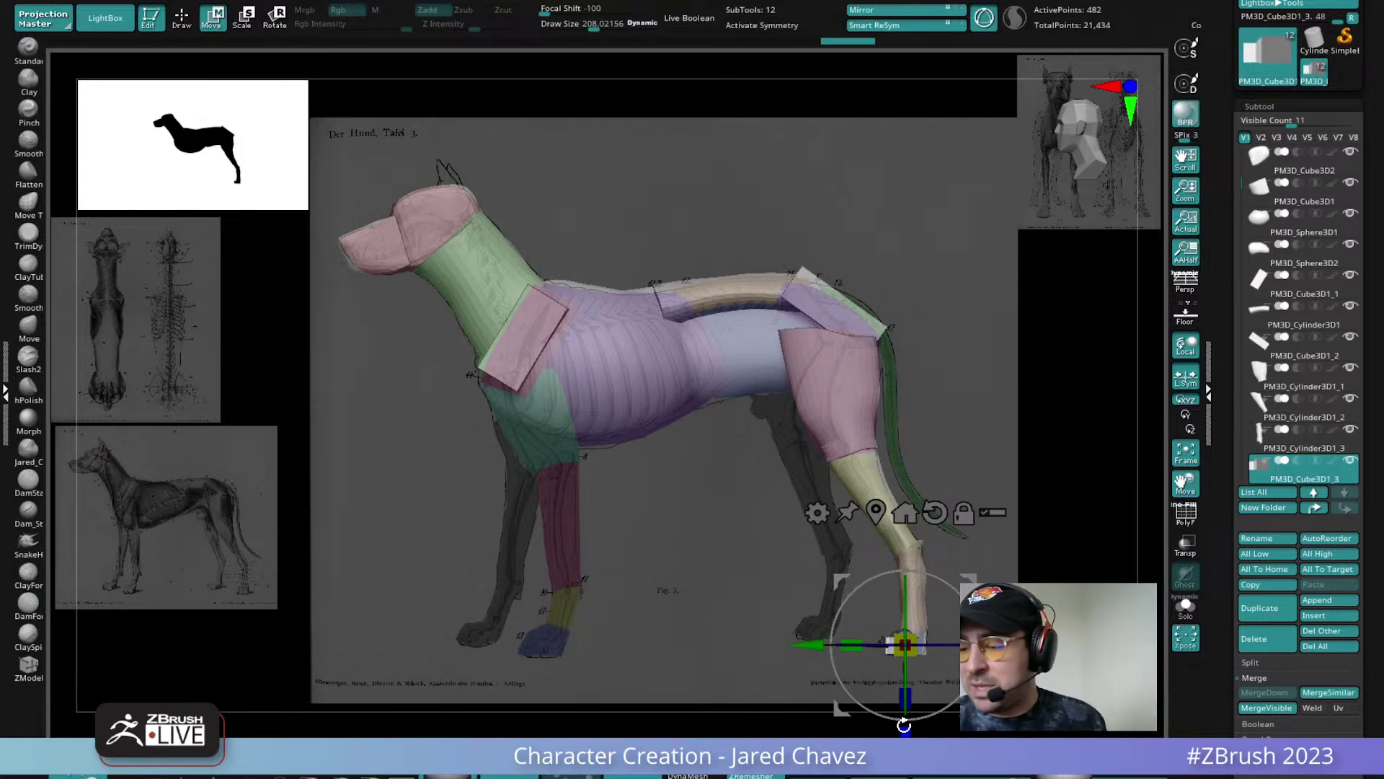
# Select the lower-back cylinder and slightly adjust its position and size against the reference
pyautogui.keyDown('alt'); pyautogui.click(860, 406); pyautogui.keyUp('alt')
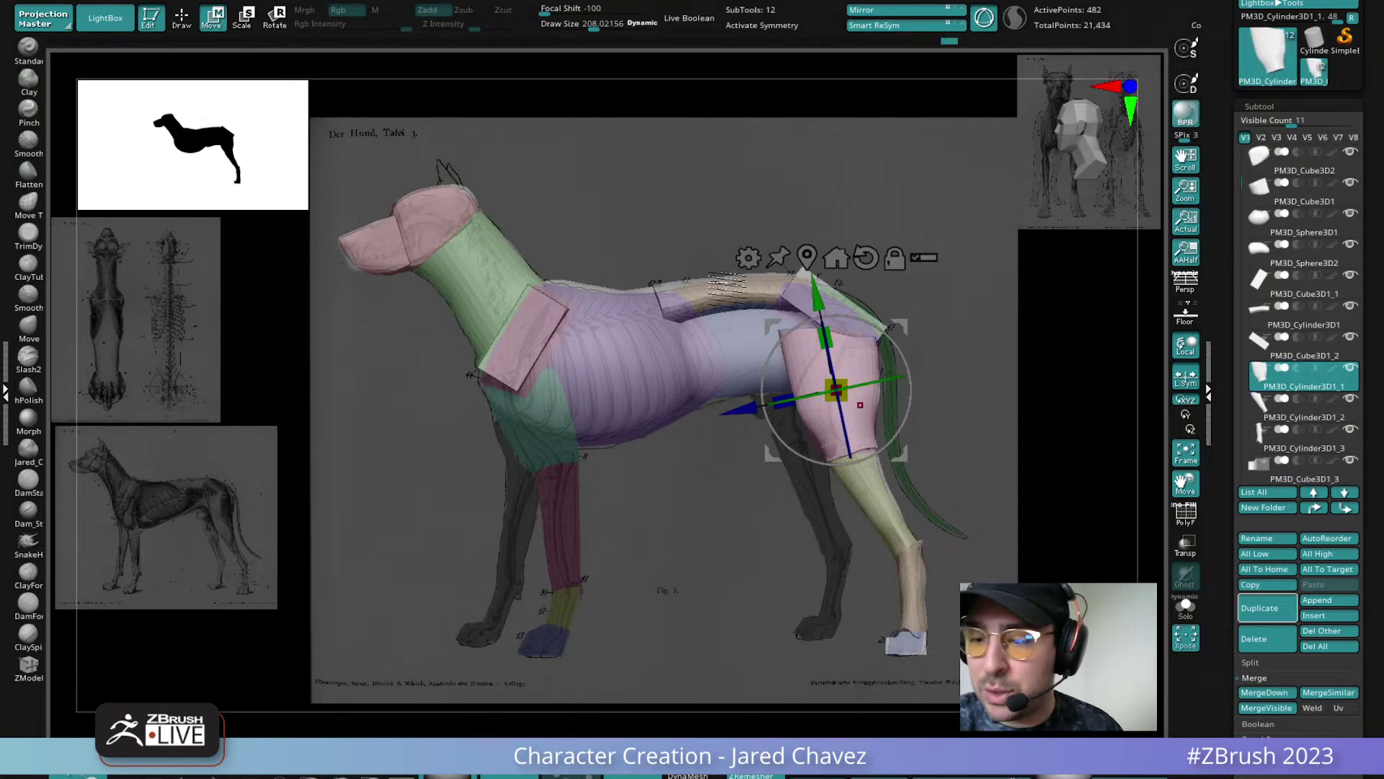
pyautogui.keyDown('alt'); pyautogui.click(733, 274); pyautogui.keyUp('alt')
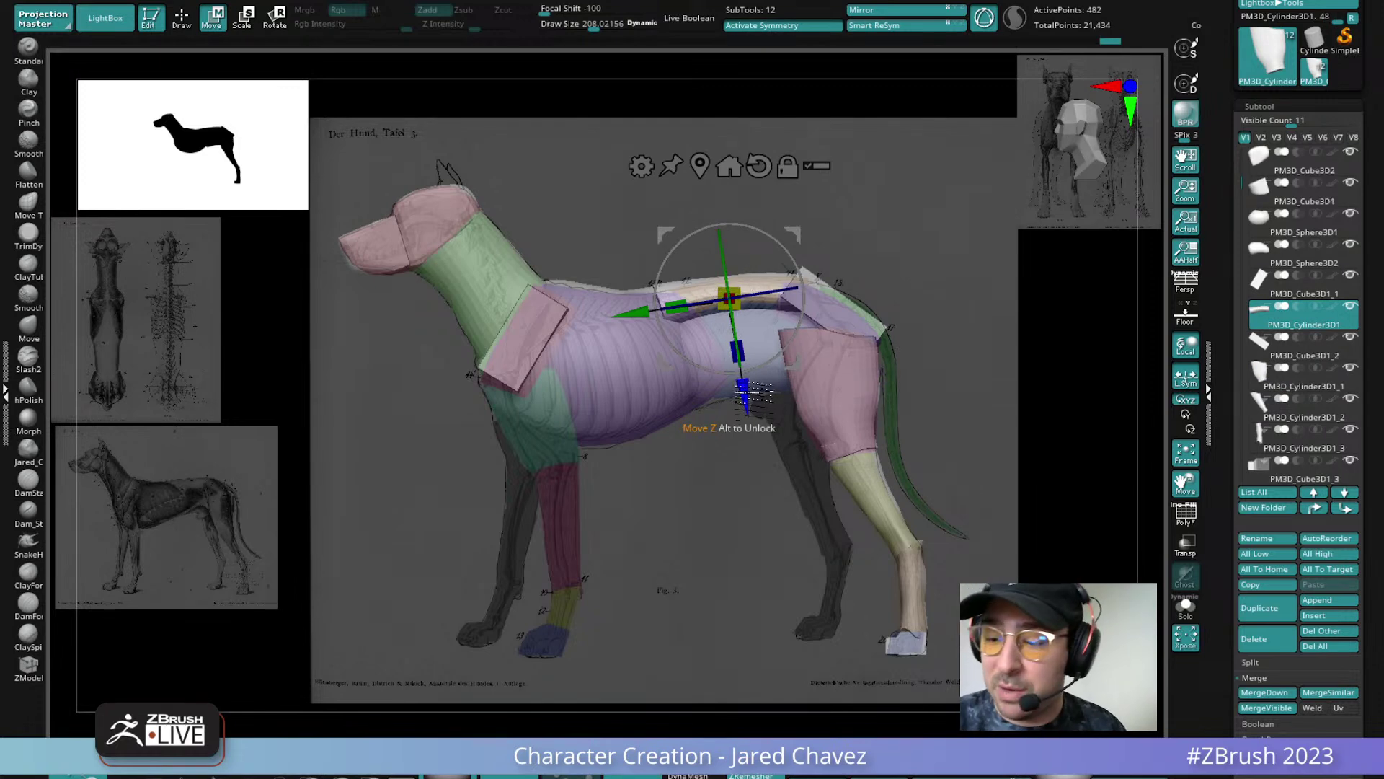
pyautogui.moveTo(731, 301); pyautogui.dragTo(728, 301)
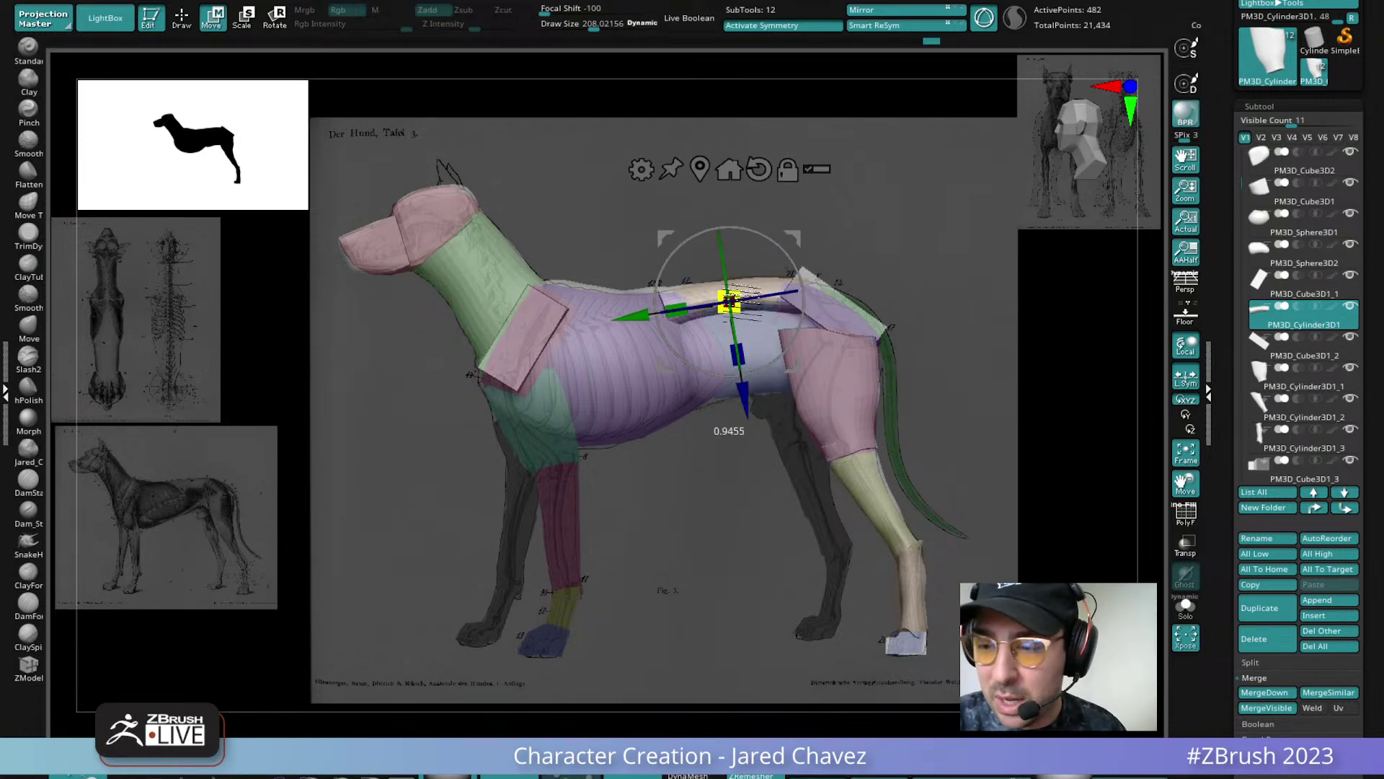
# Select the paired shoulder blocks and nudge their position and angle over the shoulder in the reference
pyautogui.keyDown('alt'); pyautogui.click(524, 337); pyautogui.keyUp('alt')
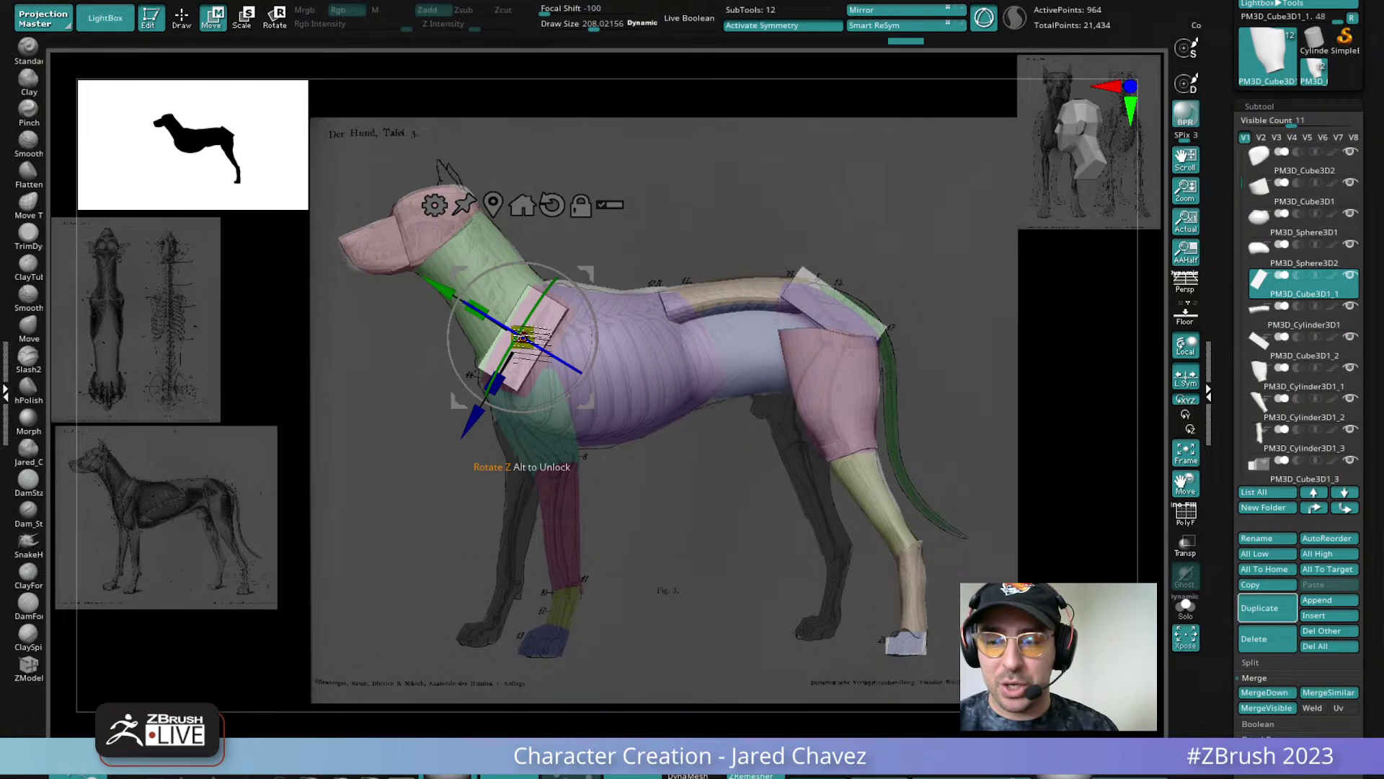
pyautogui.moveTo(531, 331); pyautogui.dragTo(533, 328)
pyautogui.moveTo(591, 401); pyautogui.dragTo(593, 403)
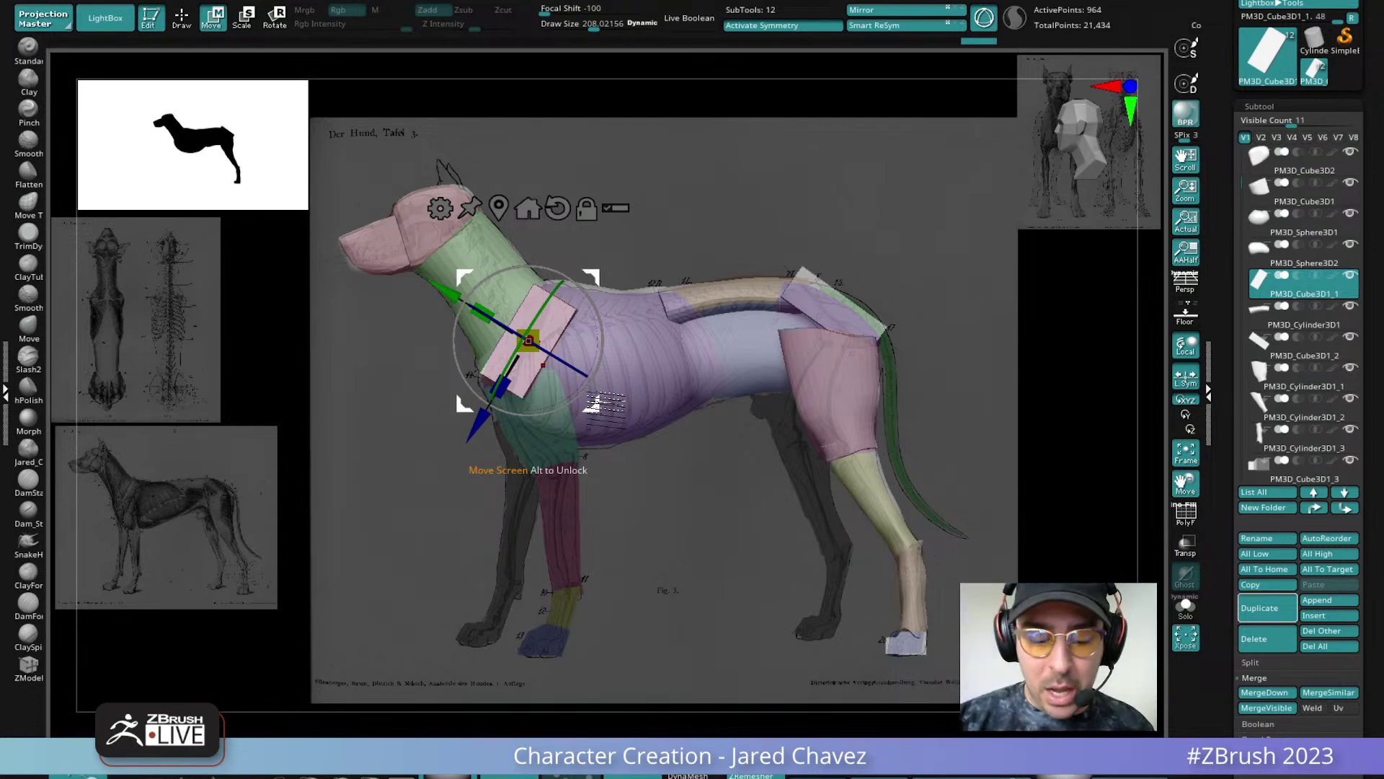
# Return to drawing mode and choose the CurveTube brush
pyautogui.click(182, 15)
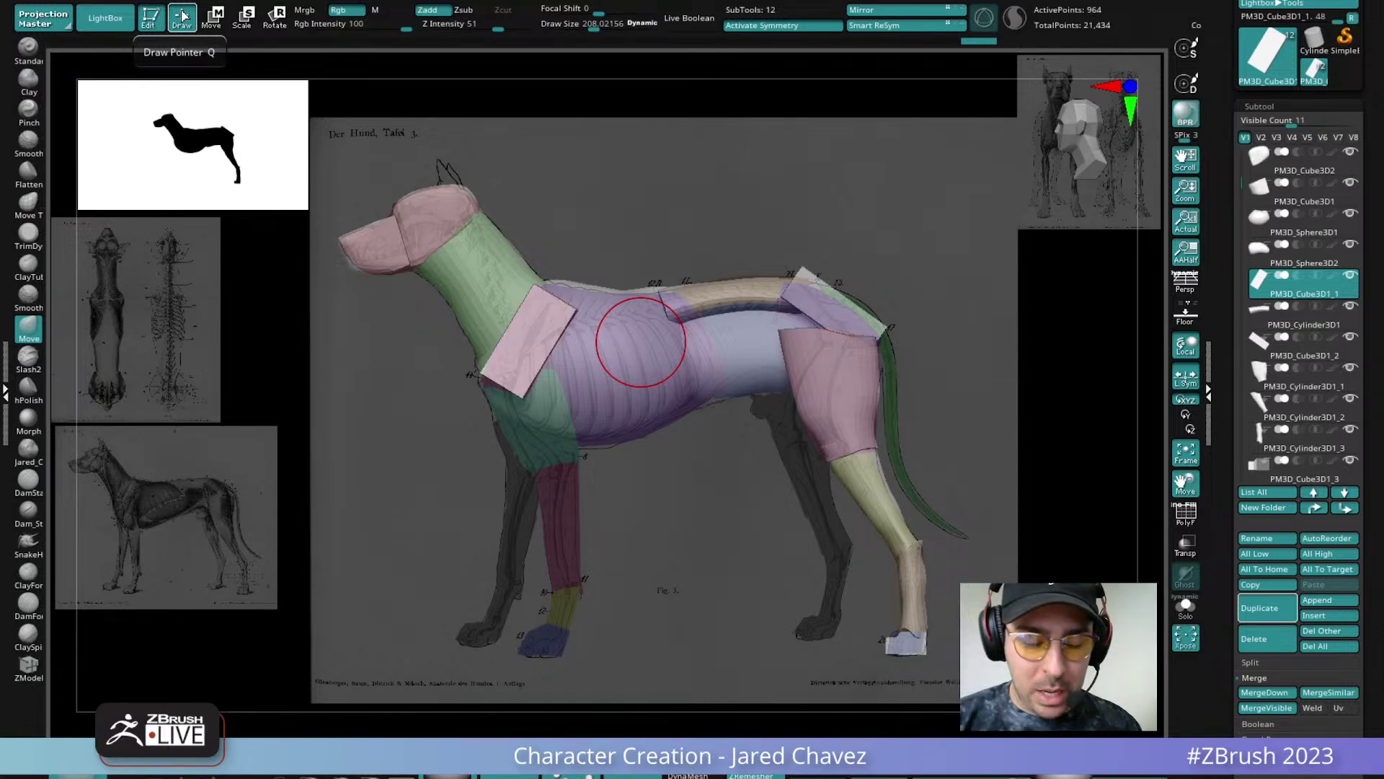
pyautogui.press('b')
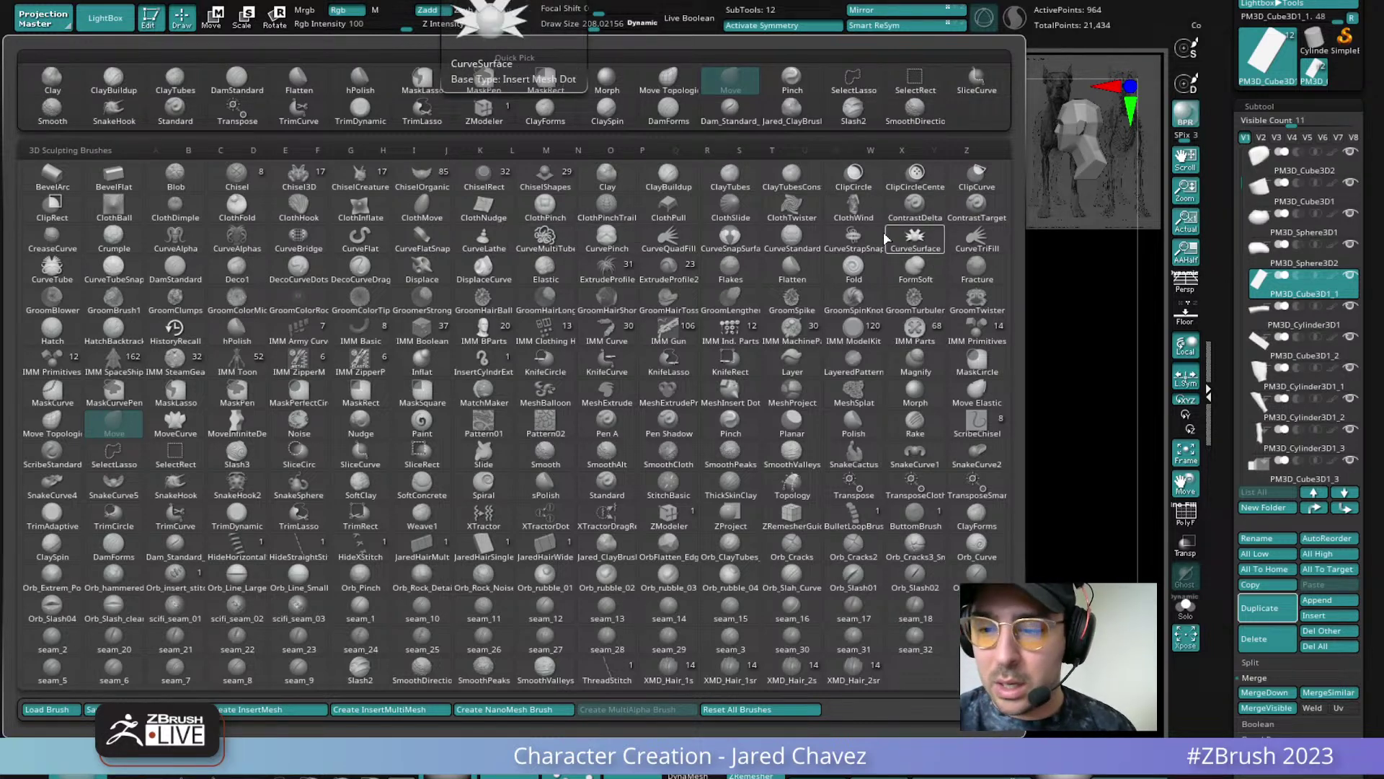
pyautogui.press('c')
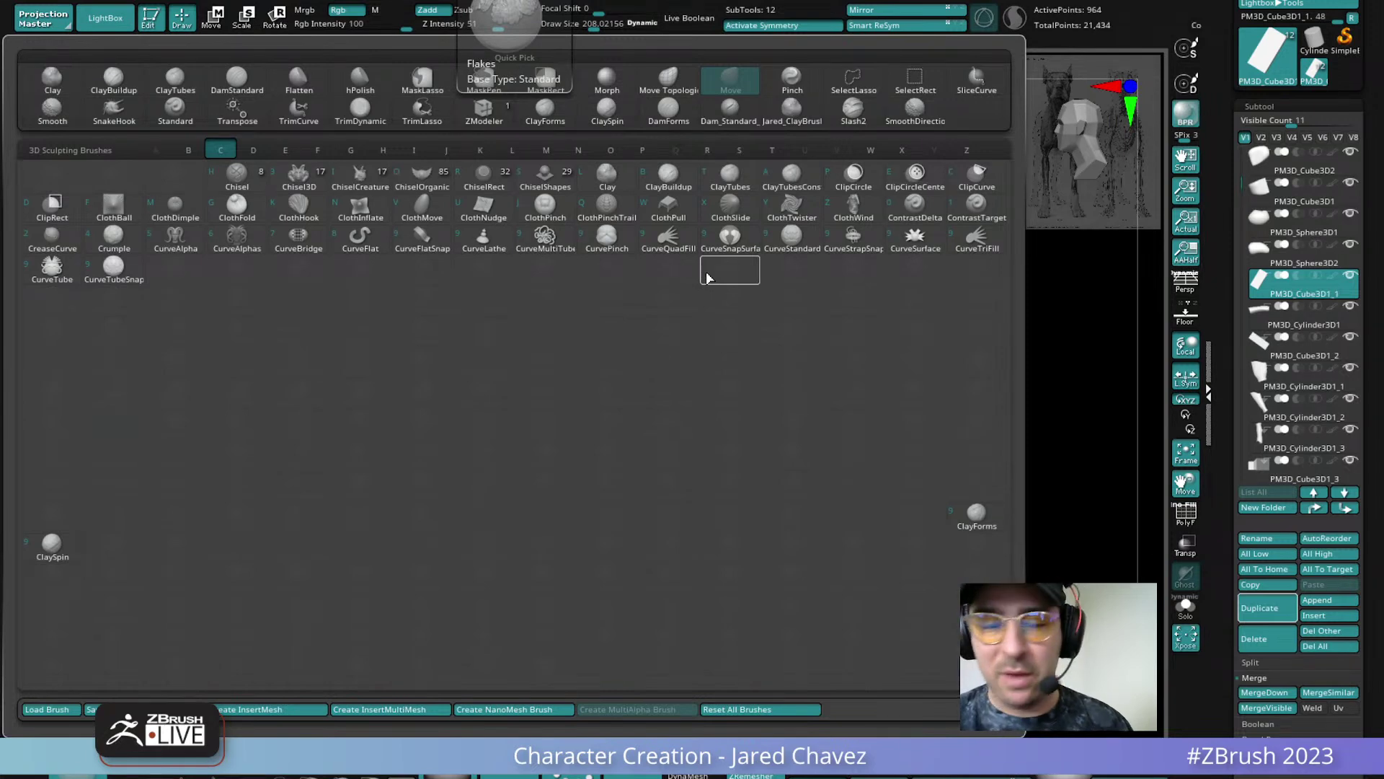
pyautogui.click(51, 267)
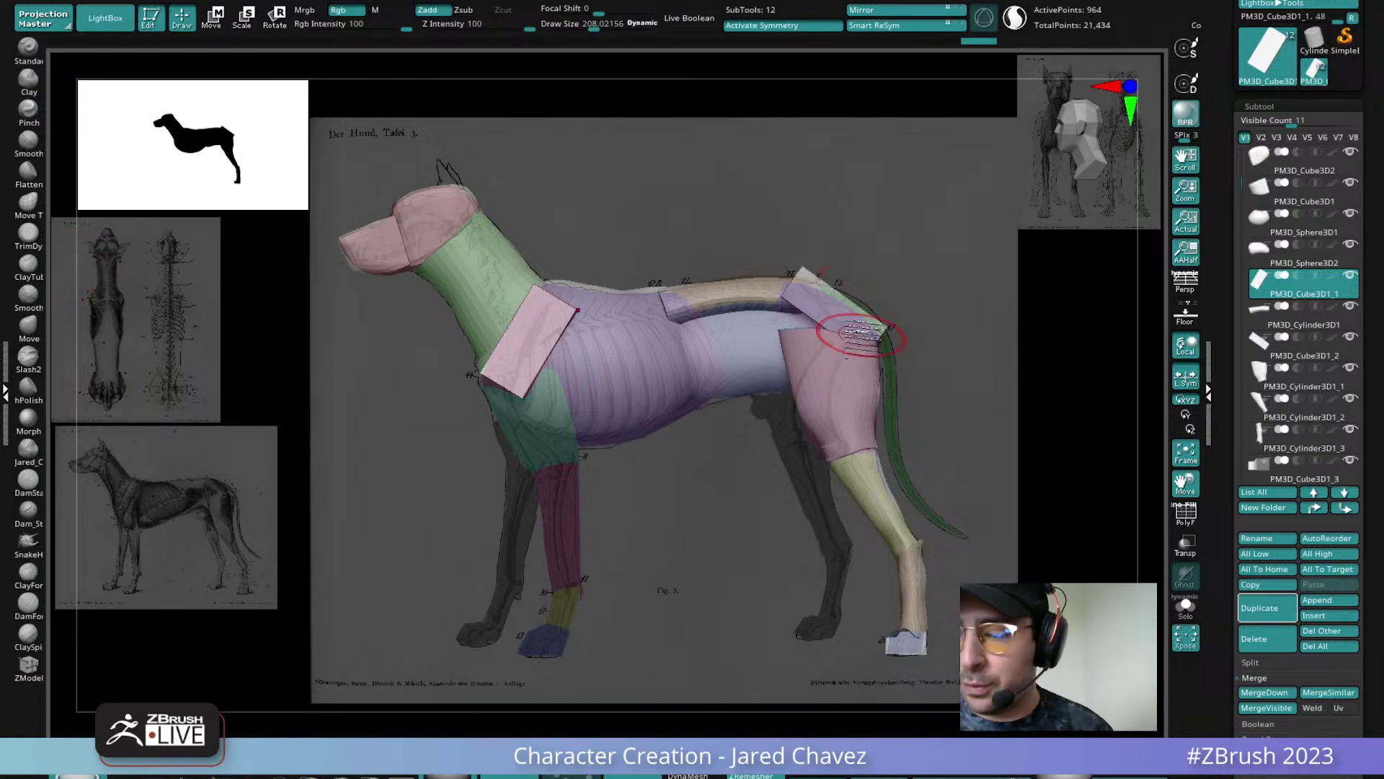
# Reduce the brush size, make the pelvis block active, and draw a straight tube downward from the base of the tail
pyautogui.press('space')
pyautogui.moveTo(883, 318)
pyautogui.mouseDown()
pyautogui.moveTo(829, 315)
pyautogui.moveTo(907, 410)
pyautogui.moveTo(941, 513)
pyautogui.moveTo(966, 539)
pyautogui.mouseUp()
pyautogui.keyDown('alt'); pyautogui.click(837, 306); pyautogui.keyUp('alt')
pyautogui.moveTo(1003, 452)
pyautogui.mouseDown()
pyautogui.moveTo(950, 493)
pyautogui.moveTo(936, 479)
pyautogui.moveTo(973, 469)
pyautogui.mouseUp()
pyautogui.hotkey('ctrl', 'z')
pyautogui.moveTo(884, 298); pyautogui.dragTo(893, 587)
pyautogui.hotkey('ctrl', 'z')
pyautogui.moveTo(884, 297); pyautogui.dragTo(885, 572)
pyautogui.moveTo(949, 498)
pyautogui.mouseDown()
pyautogui.moveTo(1019, 479)
pyautogui.moveTo(998, 495)
pyautogui.moveTo(906, 470)
pyautogui.mouseUp()
# Move the new tube up behind the hips and tilt it slightly
pyautogui.click(211, 14)
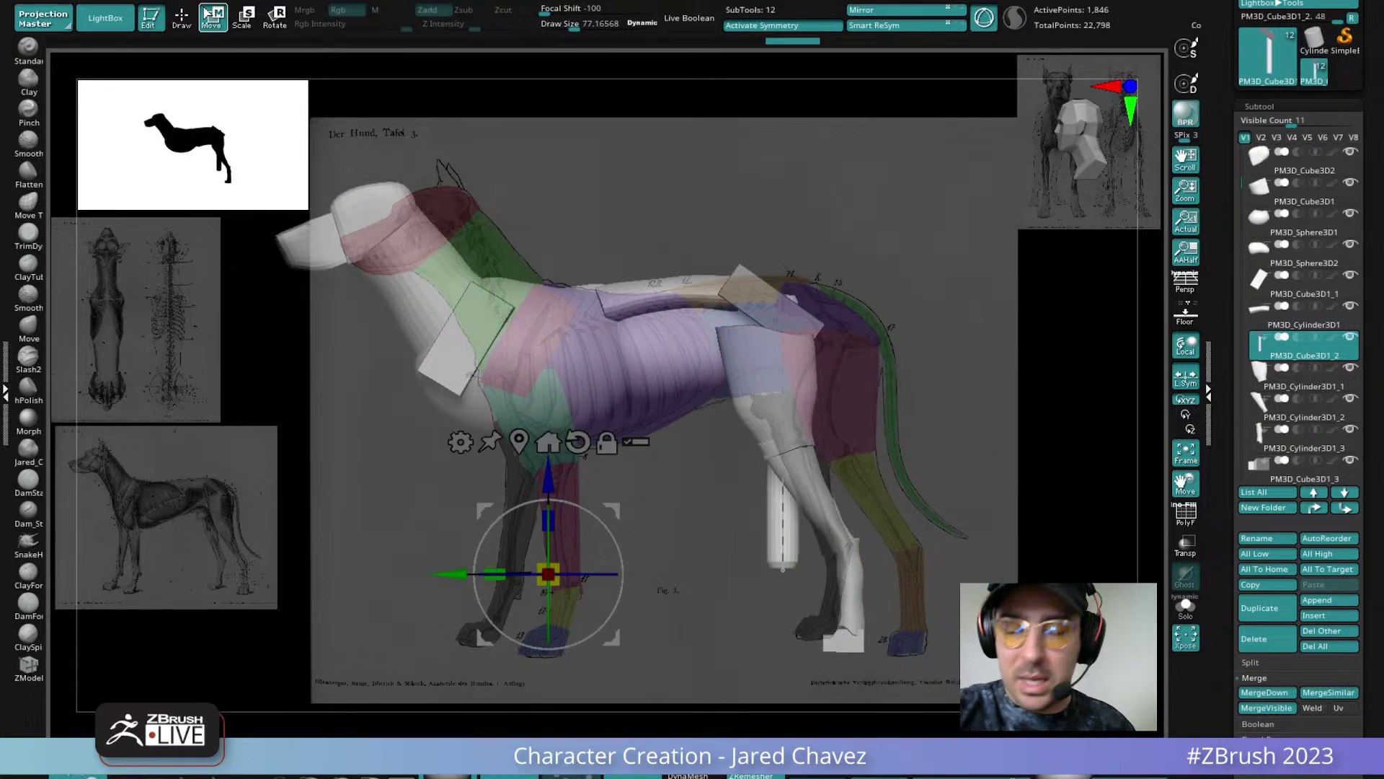
pyautogui.moveTo(548, 573); pyautogui.dragTo(620, 562)
pyautogui.moveTo(690, 622); pyautogui.dragTo(687, 505)
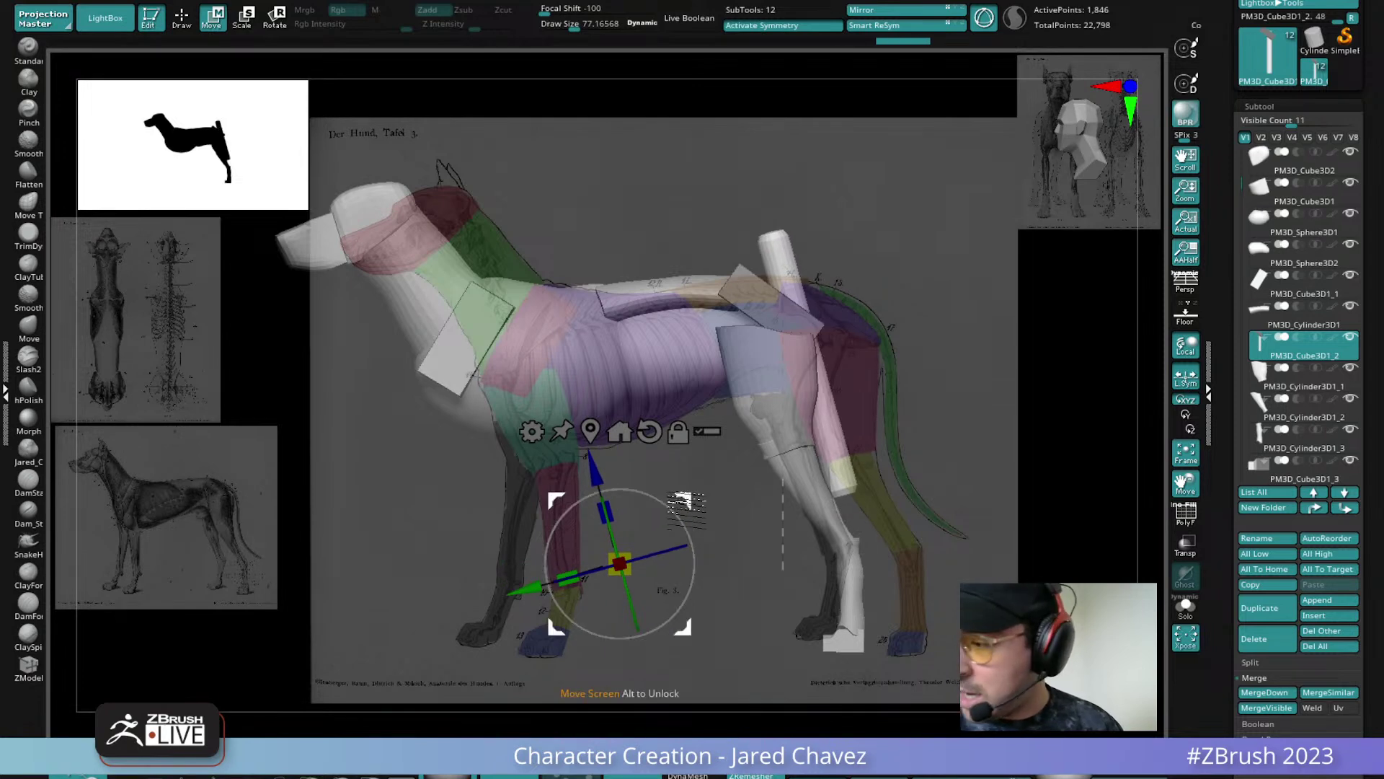
# Split the active pelvis subtool into its parts and delete the extra copy of the tube
pyautogui.click(1269, 662)
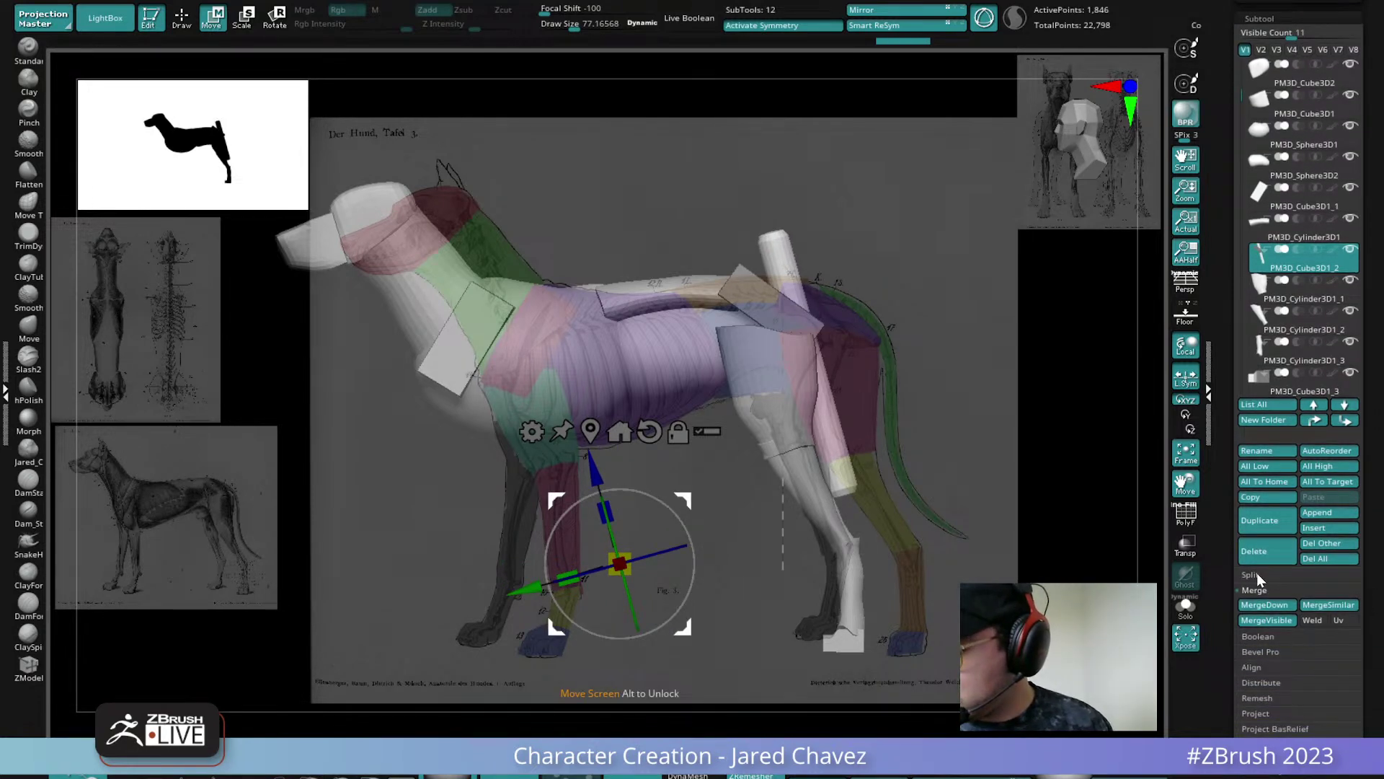
pyautogui.click(1293, 618)
pyautogui.click(1027, 660)
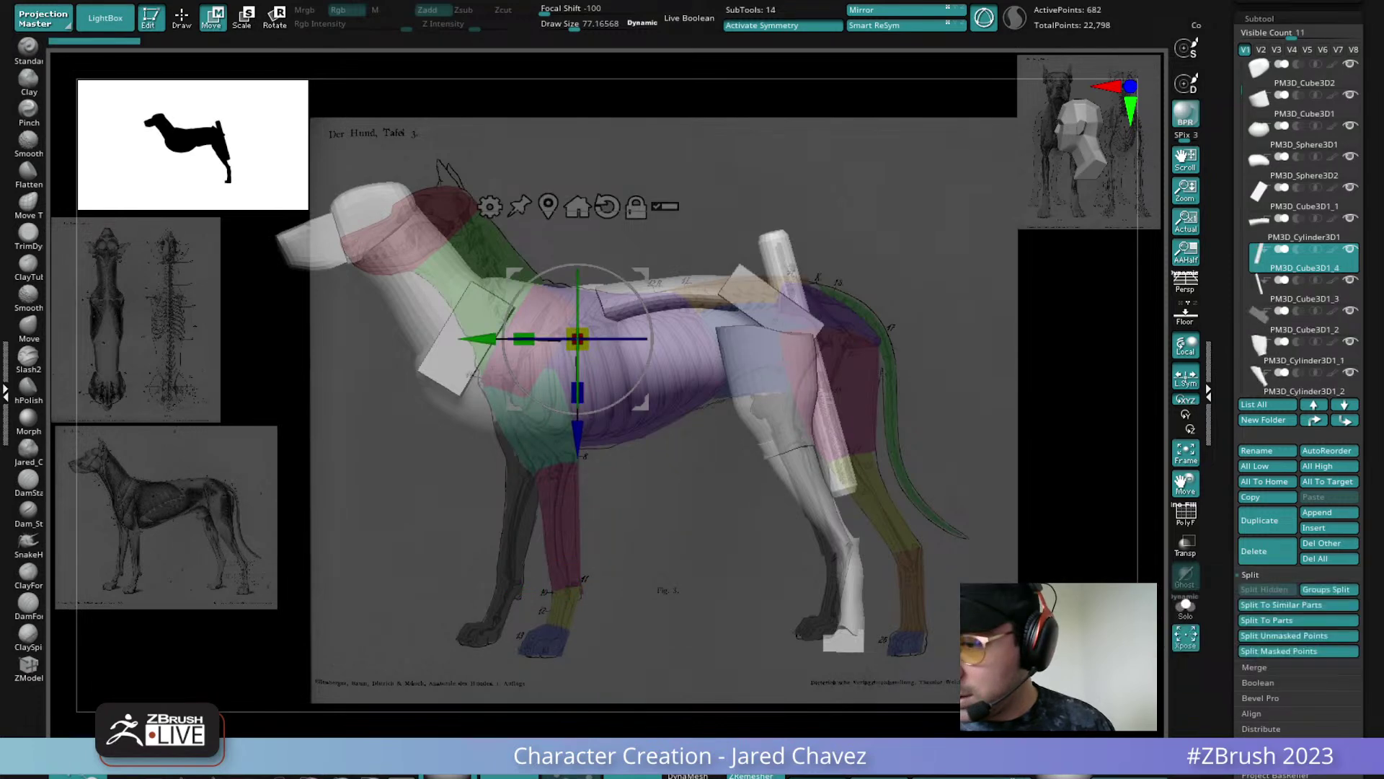
pyautogui.click(1282, 296)
pyautogui.click(1267, 551)
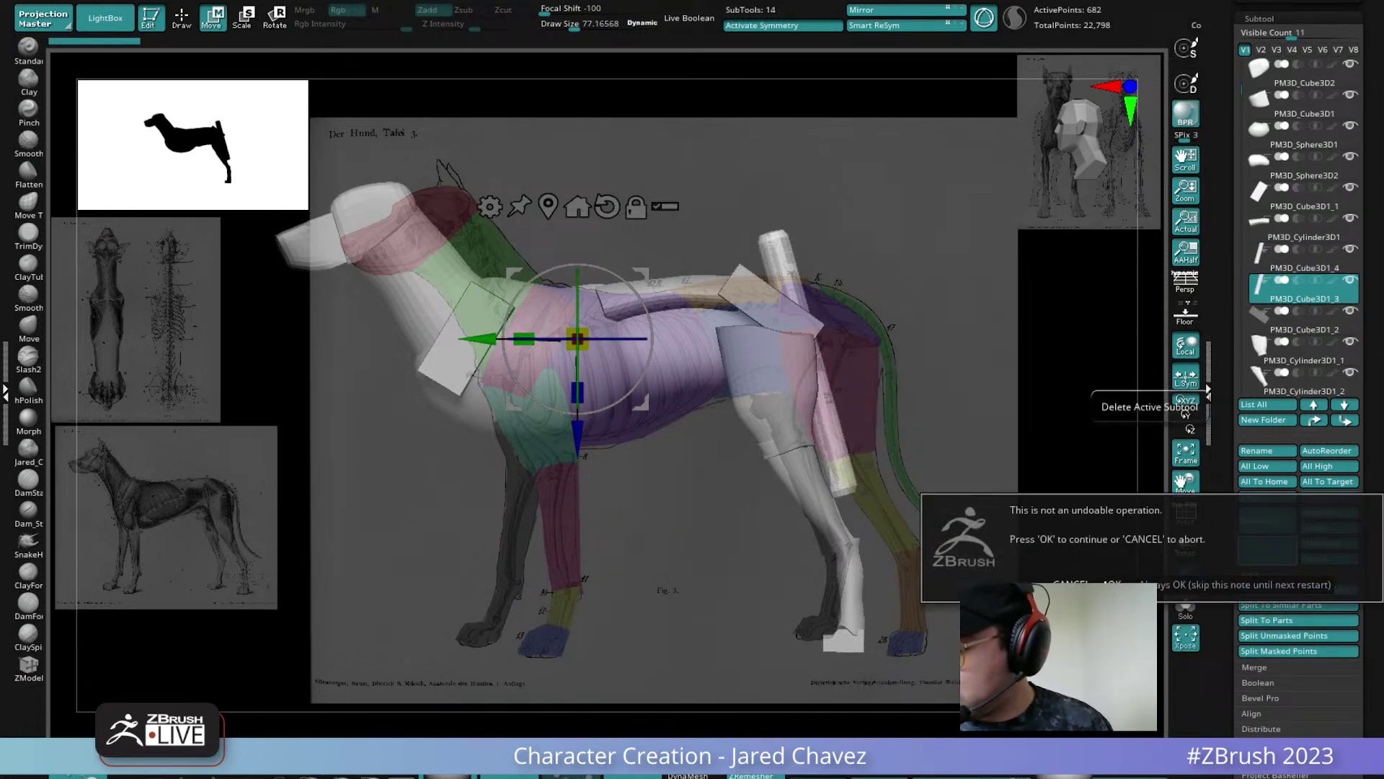
pyautogui.click(1117, 581)
# Select the remaining tube, move it to the rump and rotate it to slope diagonally down and away from the body
pyautogui.press('q')
pyautogui.moveTo(921, 383)
pyautogui.keyDown('alt'); pyautogui.mouseDown()
pyautogui.moveTo(983, 408)
pyautogui.moveTo(973, 386)
pyautogui.mouseUp(); pyautogui.keyUp('alt')
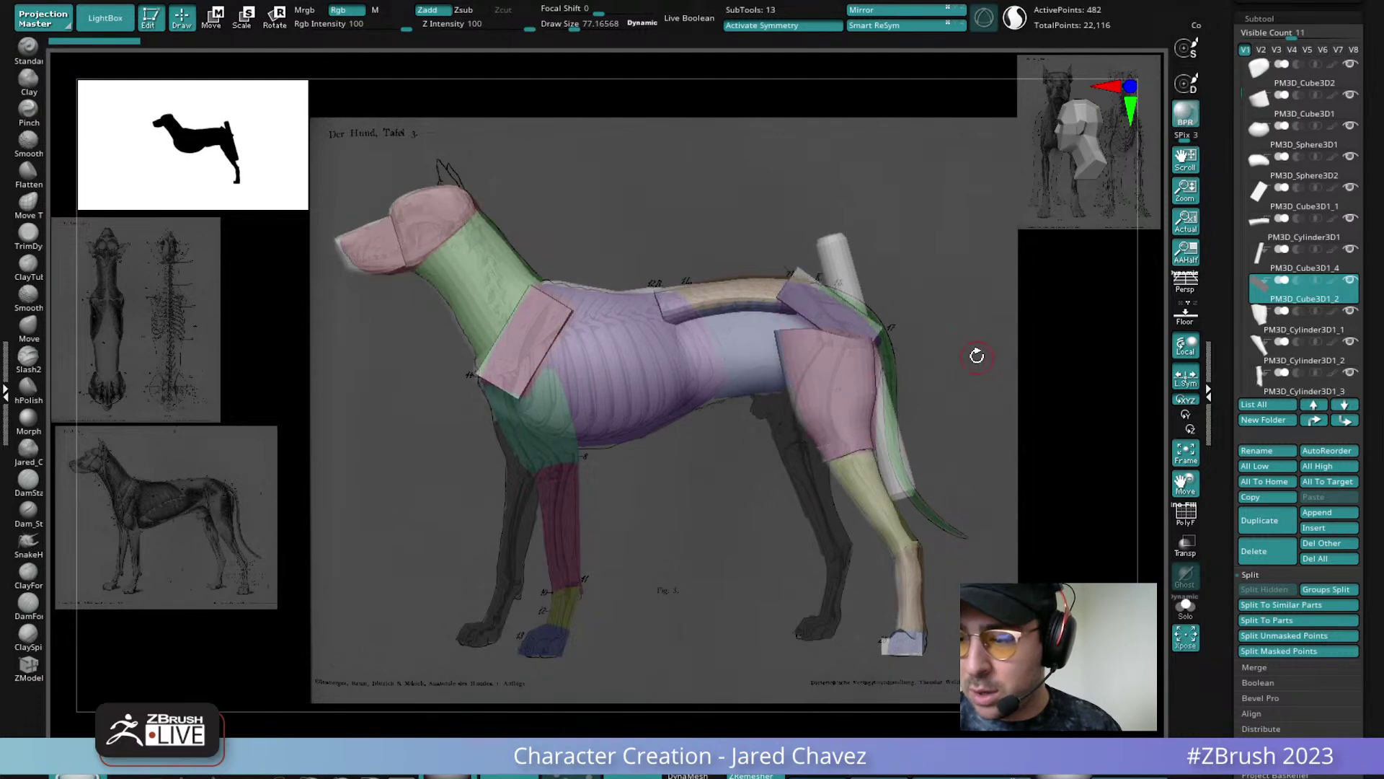
pyautogui.keyDown('alt'); pyautogui.click(835, 259); pyautogui.keyUp('alt')
pyautogui.press('w')
pyautogui.moveTo(707, 308); pyautogui.dragTo(698, 290)
pyautogui.click(607, 210)
pyautogui.moveTo(930, 374); pyautogui.dragTo(969, 306)
pyautogui.press('q')
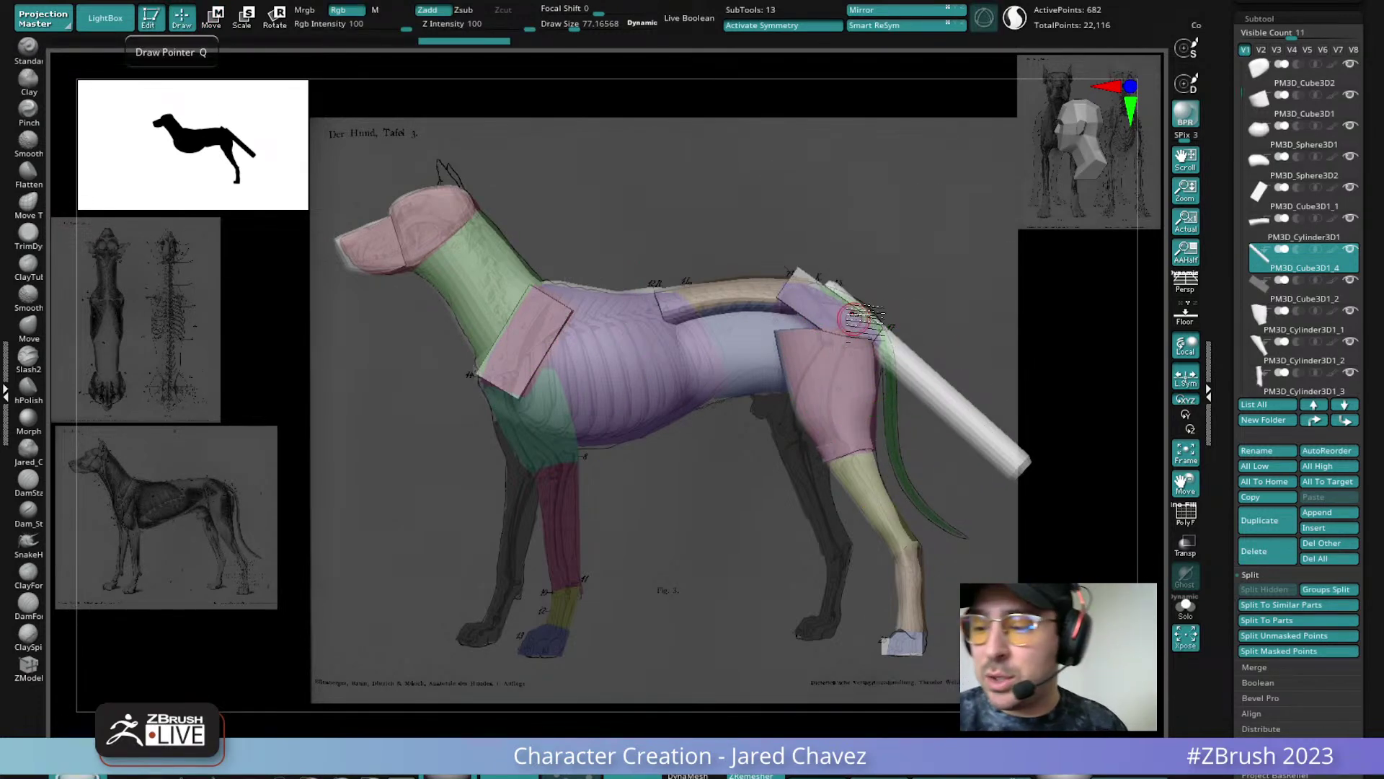
# Enlarge the brush and use the Move brush to bend and taper the tube along the reference tail
pyautogui.press('space')
pyautogui.press('space')
pyautogui.moveTo(862, 311); pyautogui.dragTo(888, 311)
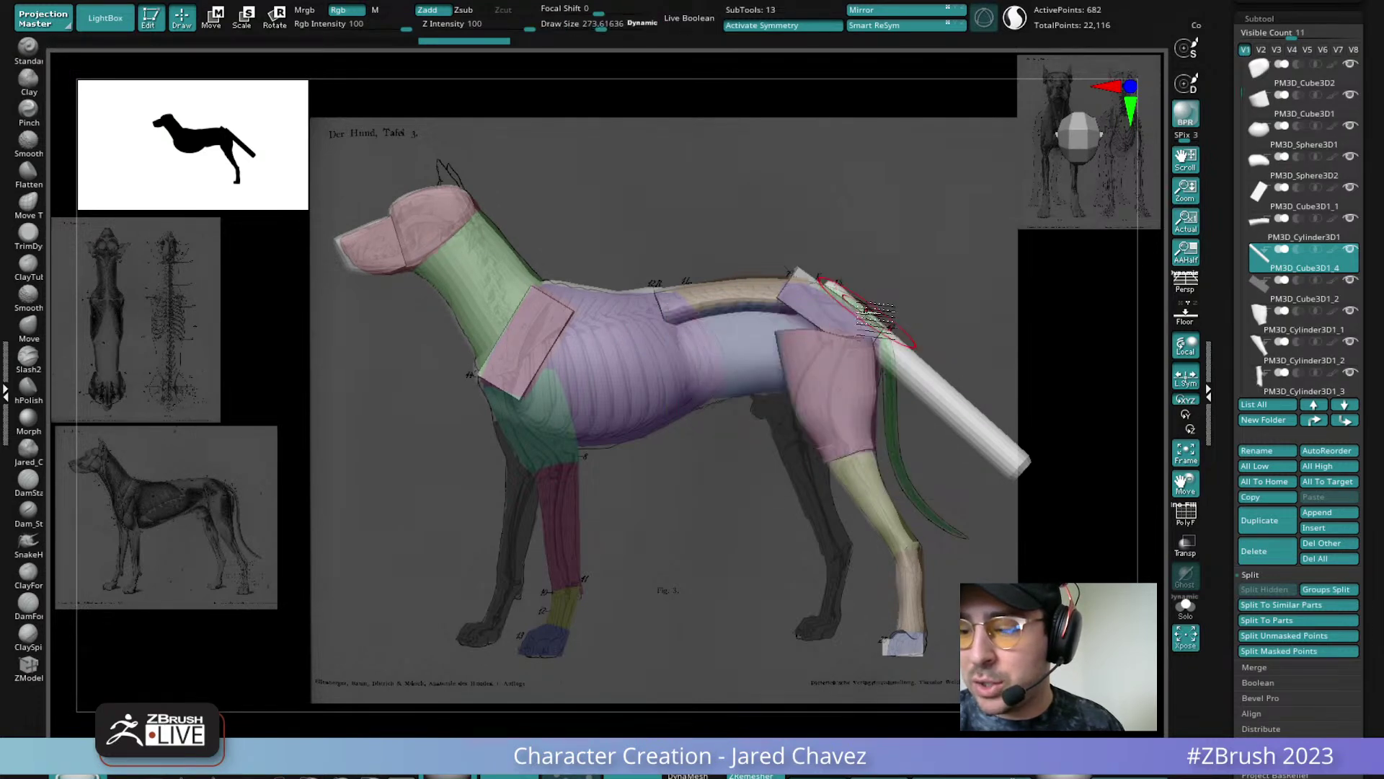
pyautogui.press('b')
pyautogui.press('m')
pyautogui.press('v')
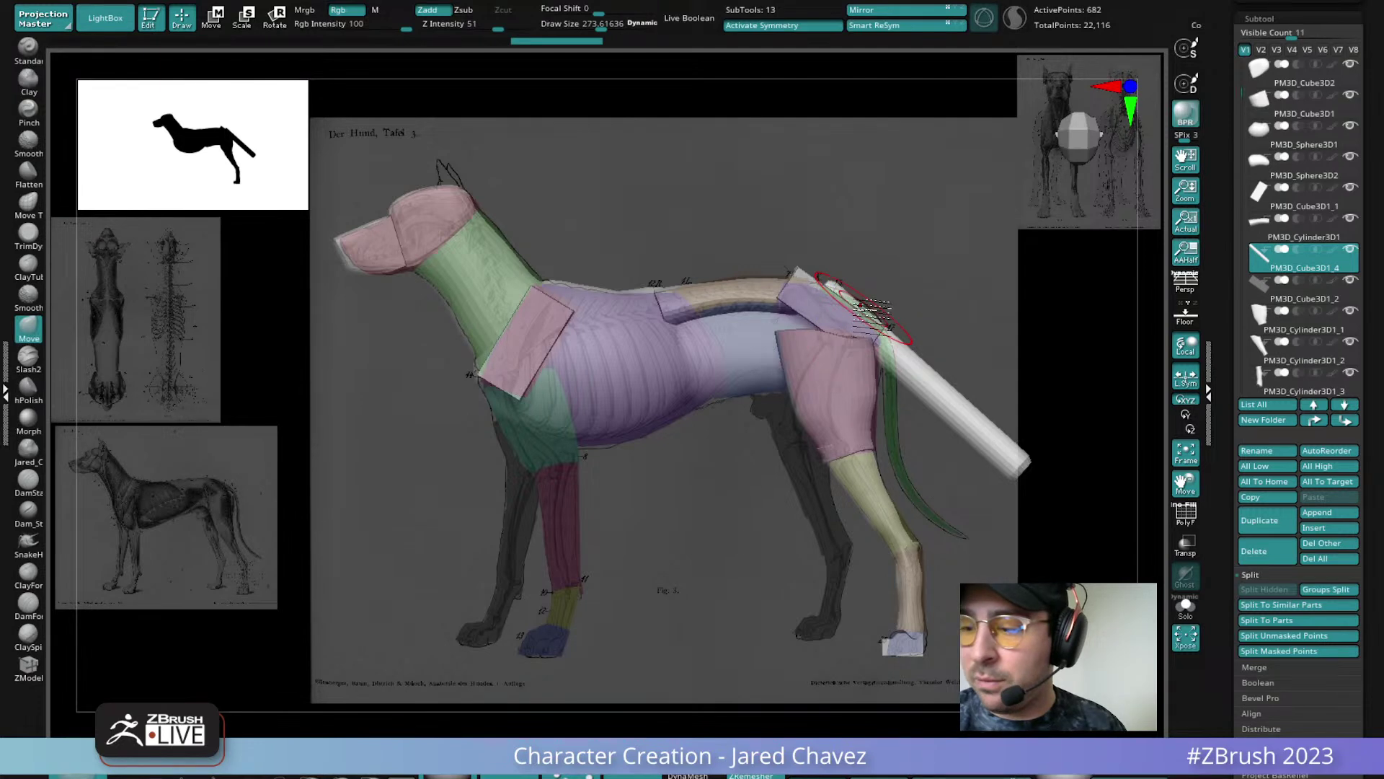
pyautogui.moveTo(834, 294)
pyautogui.mouseDown()
pyautogui.moveTo(914, 365)
pyautogui.moveTo(888, 356)
pyautogui.moveTo(953, 427)
pyautogui.moveTo(920, 401)
pyautogui.moveTo(906, 416)
pyautogui.mouseUp()
pyautogui.moveTo(988, 434)
pyautogui.mouseDown()
pyautogui.moveTo(989, 457)
pyautogui.moveTo(1008, 423)
pyautogui.moveTo(998, 469)
pyautogui.moveTo(921, 458)
pyautogui.moveTo(932, 485)
pyautogui.moveTo(1010, 504)
pyautogui.moveTo(953, 508)
pyautogui.moveTo(971, 513)
pyautogui.moveTo(965, 530)
pyautogui.mouseUp()
pyautogui.press('space')
pyautogui.moveTo(911, 452)
pyautogui.mouseDown()
pyautogui.moveTo(891, 335)
pyautogui.moveTo(900, 466)
pyautogui.mouseUp()
pyautogui.moveTo(931, 518); pyautogui.dragTo(965, 533)
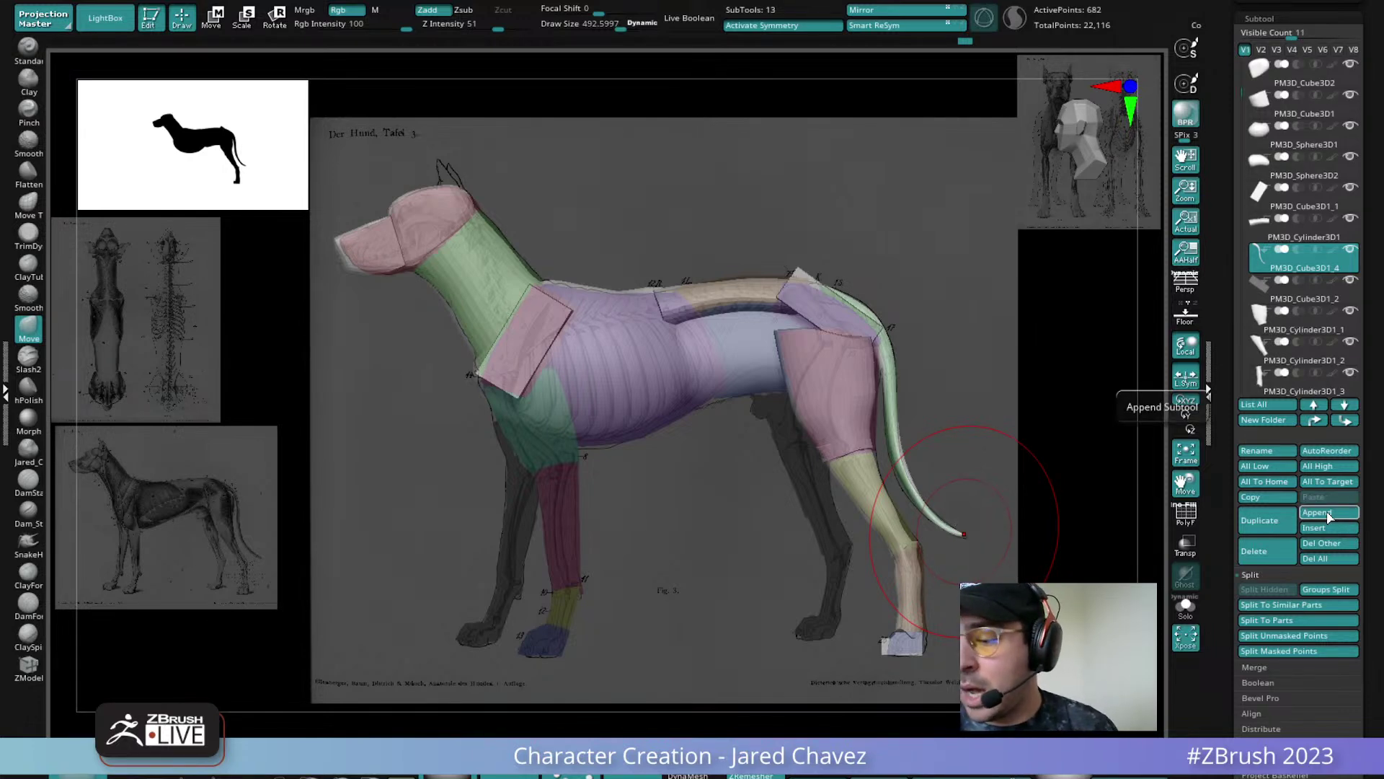
# Duplicate the thigh cylinder and position the copy over the upper foreleg, checking its placement from the front
pyautogui.keyDown('alt'); pyautogui.click(847, 398); pyautogui.keyUp('alt')
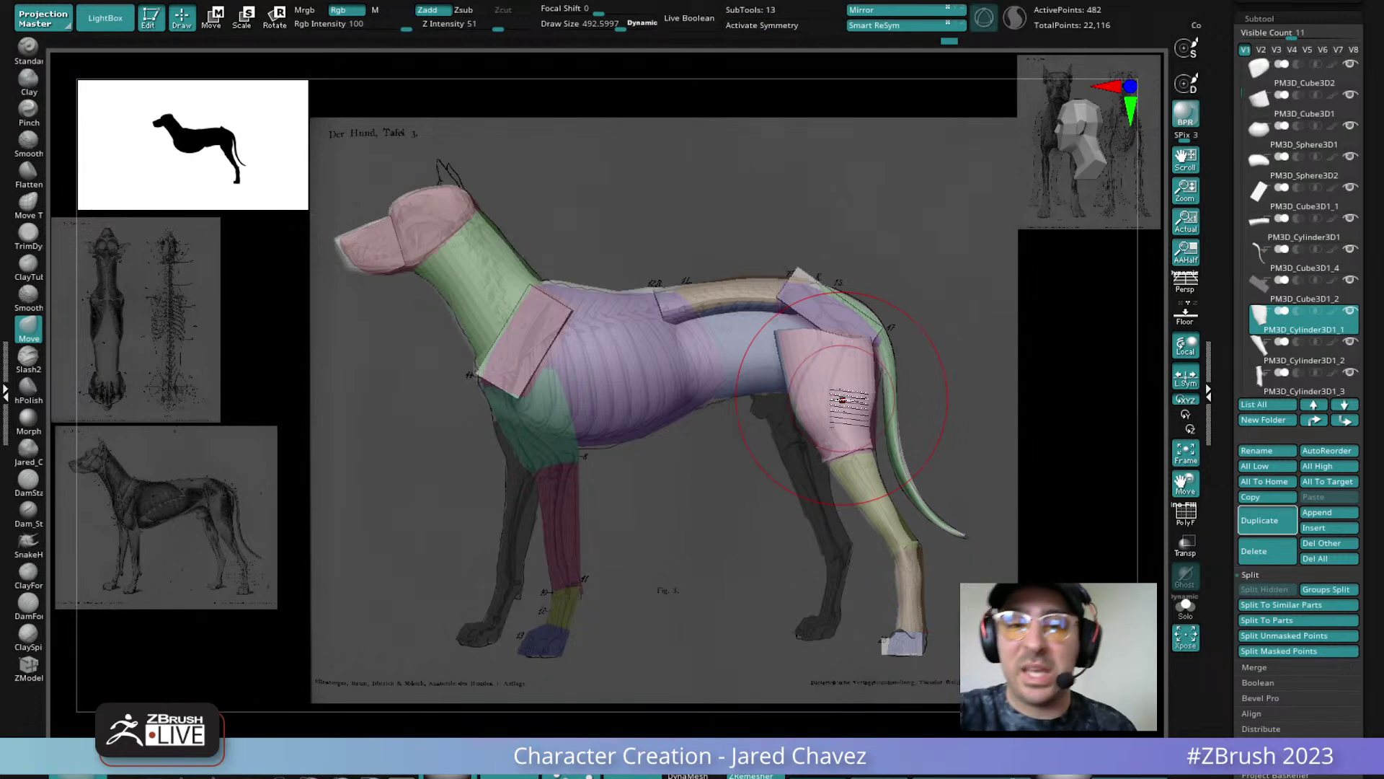
pyautogui.click(214, 18)
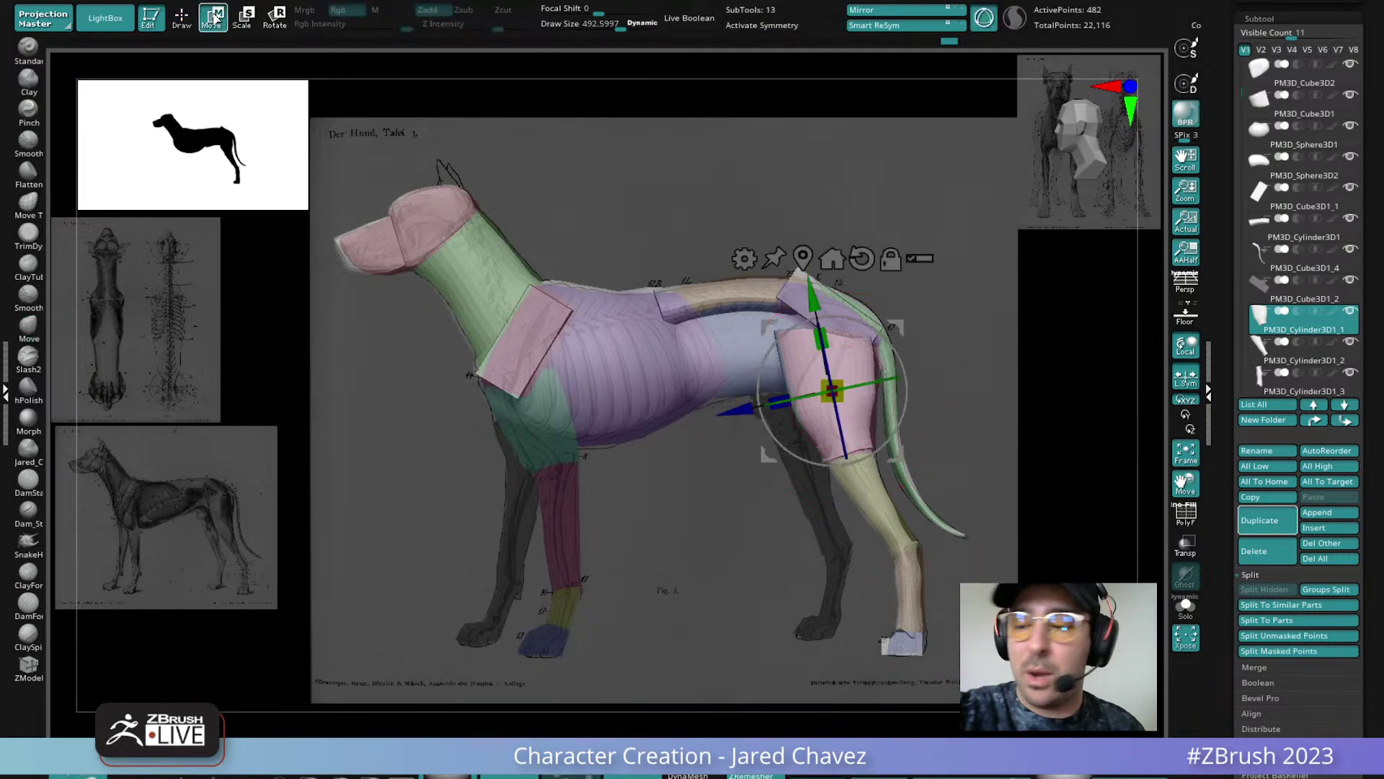
pyautogui.click(1259, 520)
pyautogui.moveTo(901, 458); pyautogui.dragTo(616, 519)
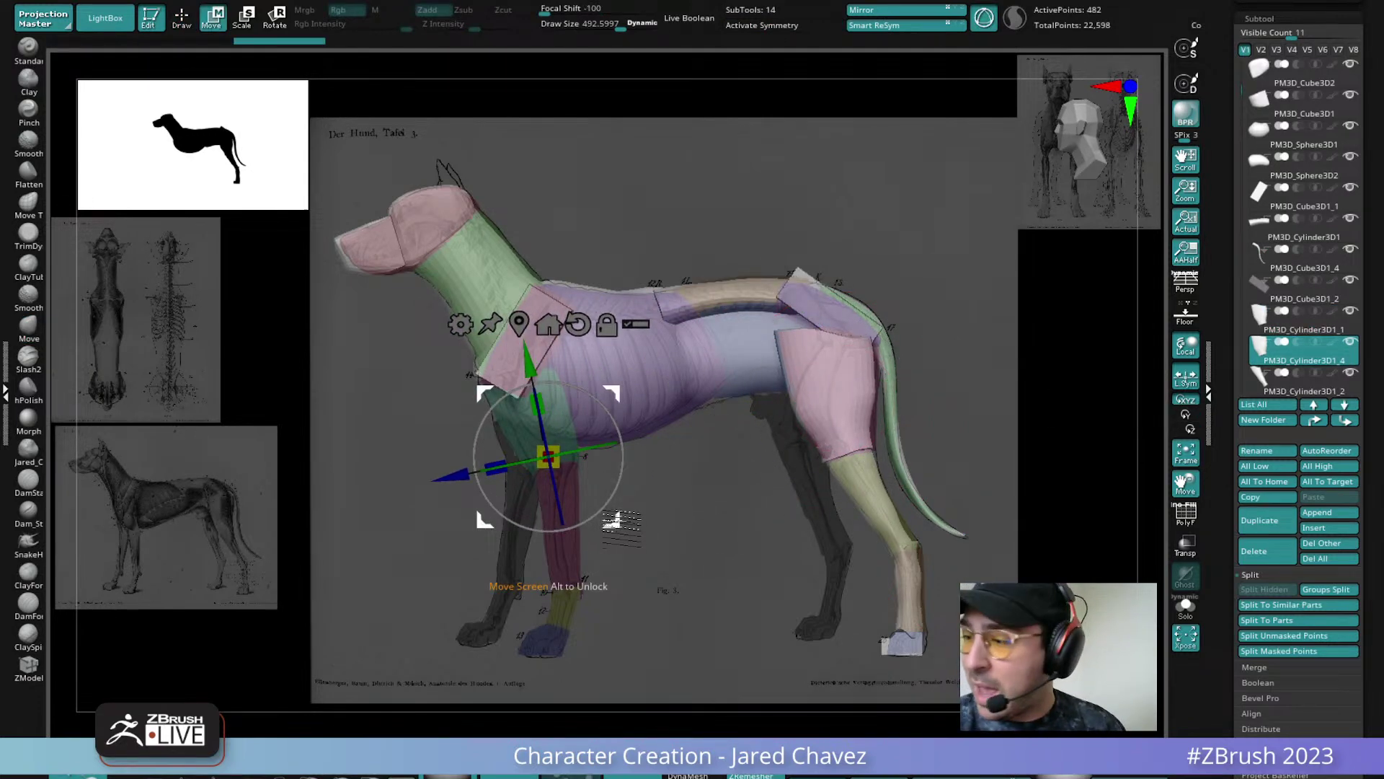
pyautogui.hotkey('ctrl', 'z')
pyautogui.moveTo(899, 465); pyautogui.dragTo(604, 507)
pyautogui.keyDown('shift'); pyautogui.moveTo(687, 464); pyautogui.dragTo(766, 460); pyautogui.keyUp('shift')
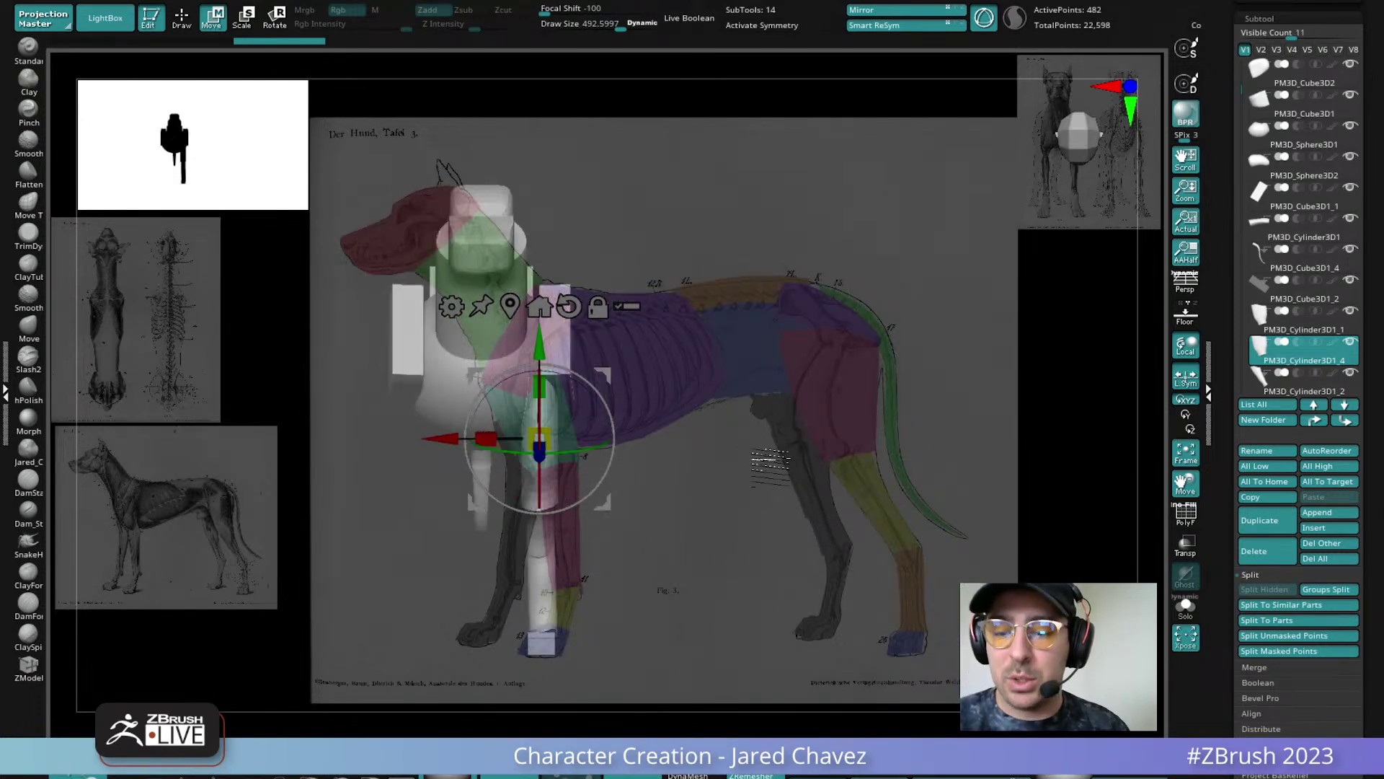
pyautogui.moveTo(615, 505); pyautogui.dragTo(746, 451)
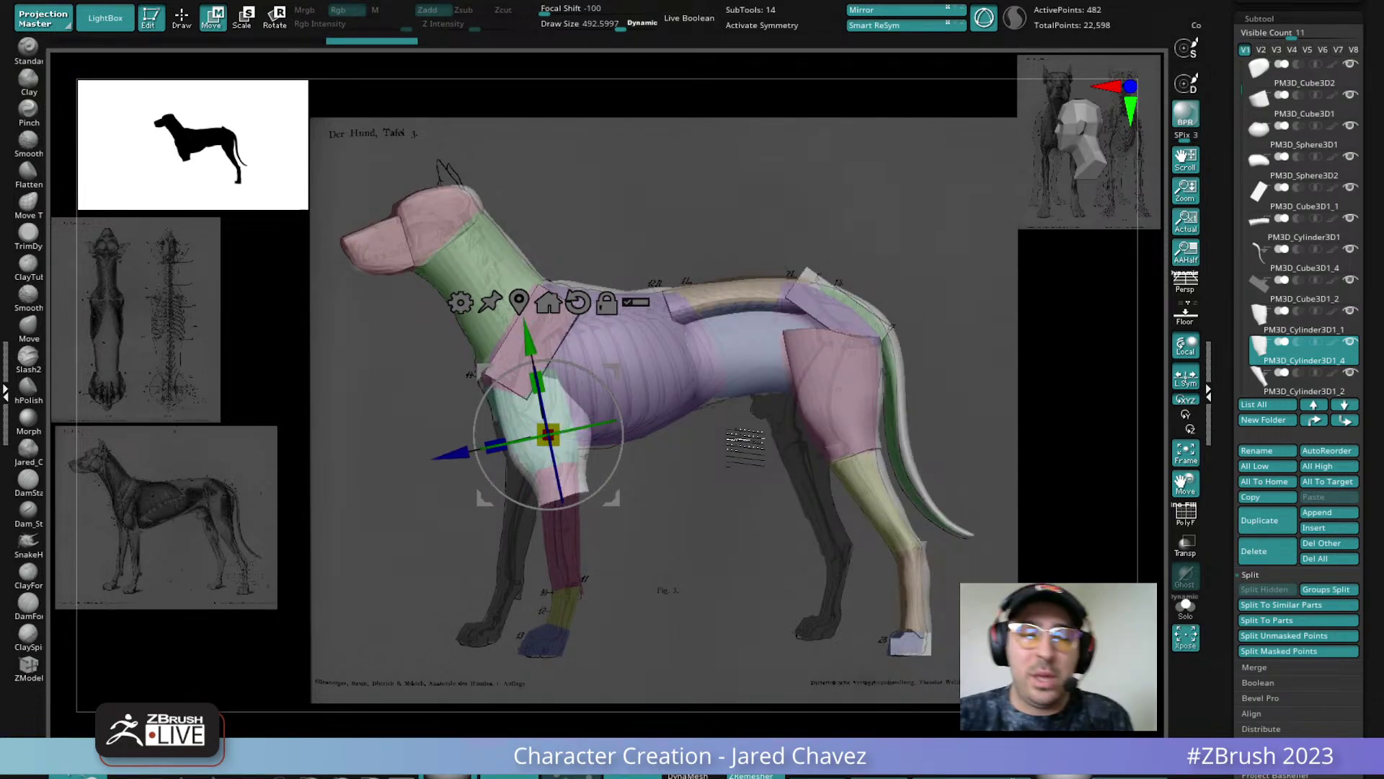
# Reshape the upper foreleg piece with the Move brush to fit the teal area from shoulder to elbow
pyautogui.press('q')
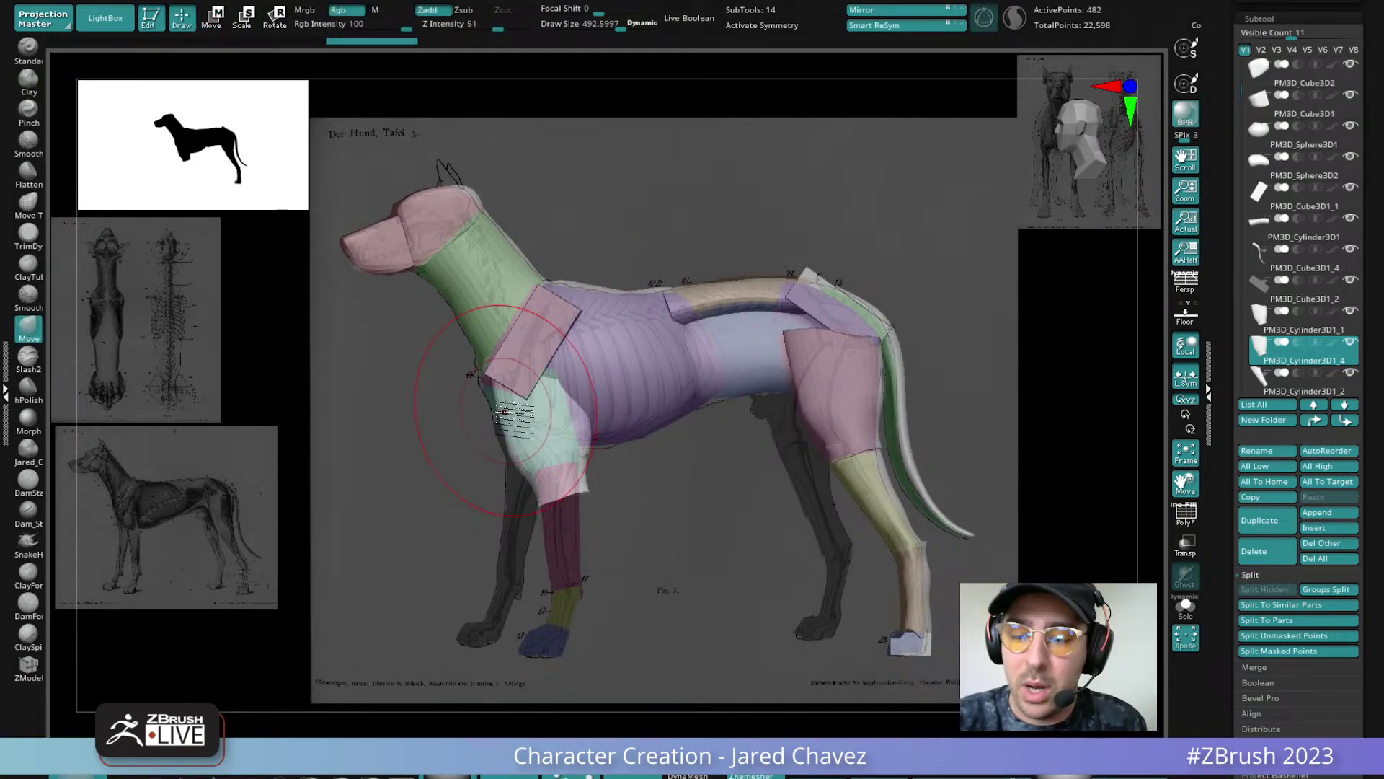
pyautogui.moveTo(505, 425); pyautogui.dragTo(514, 431)
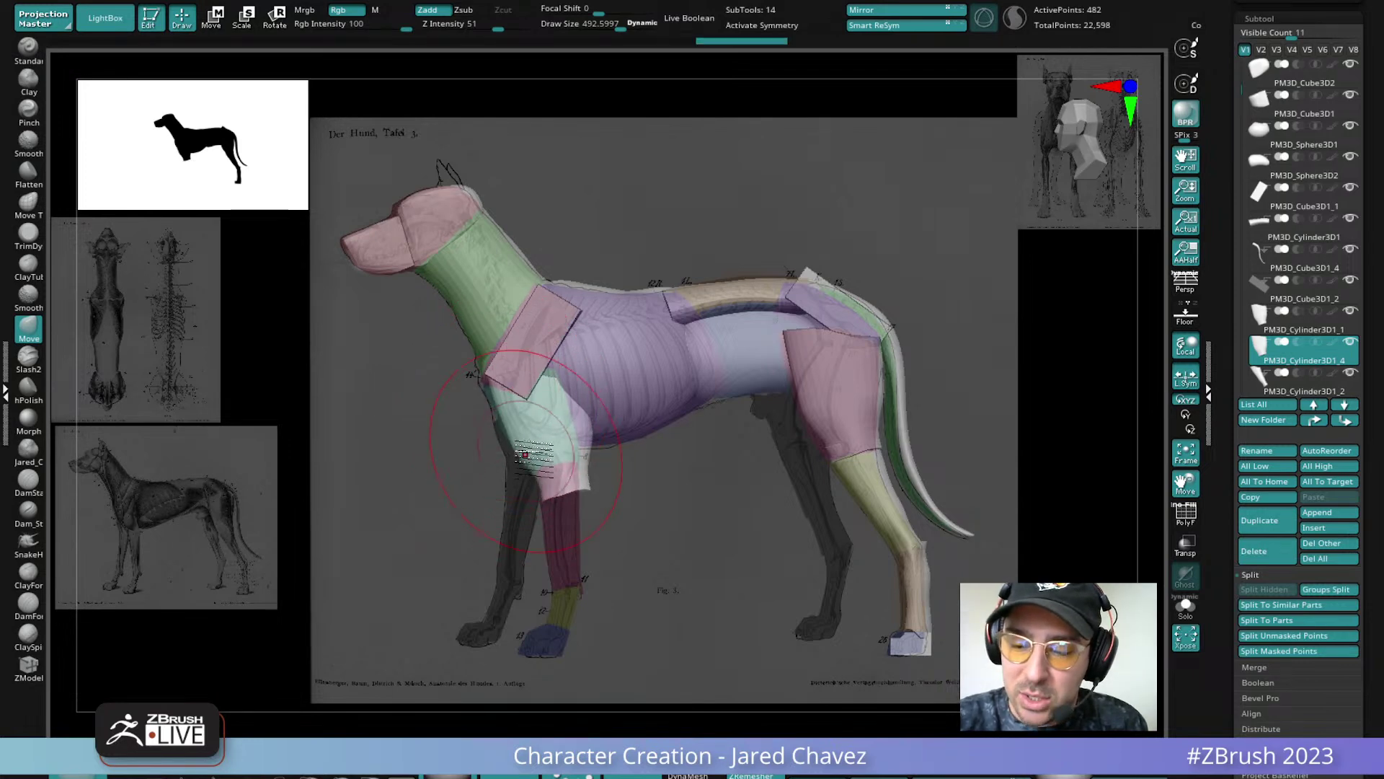
pyautogui.moveTo(581, 481); pyautogui.dragTo(577, 480)
pyautogui.moveTo(583, 423)
pyautogui.mouseDown()
pyautogui.moveTo(568, 370)
pyautogui.moveTo(571, 413)
pyautogui.mouseUp()
pyautogui.moveTo(579, 418)
pyautogui.mouseDown()
pyautogui.moveTo(568, 484)
pyautogui.moveTo(581, 455)
pyautogui.mouseUp()
pyautogui.press('space')
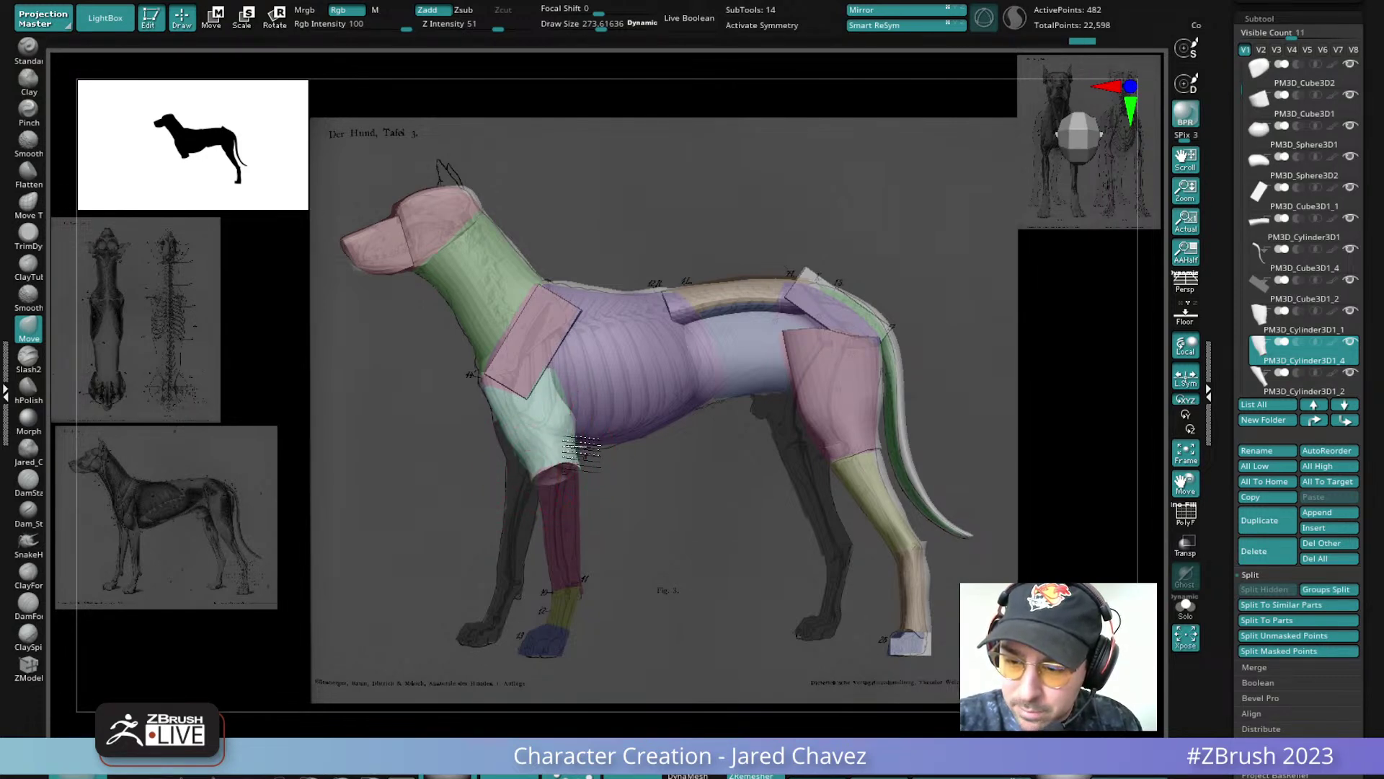
pyautogui.moveTo(545, 472); pyautogui.dragTo(640, 438)
pyautogui.moveTo(592, 395)
pyautogui.mouseDown()
pyautogui.moveTo(569, 408)
pyautogui.moveTo(643, 403)
pyautogui.moveTo(632, 395)
pyautogui.mouseUp()
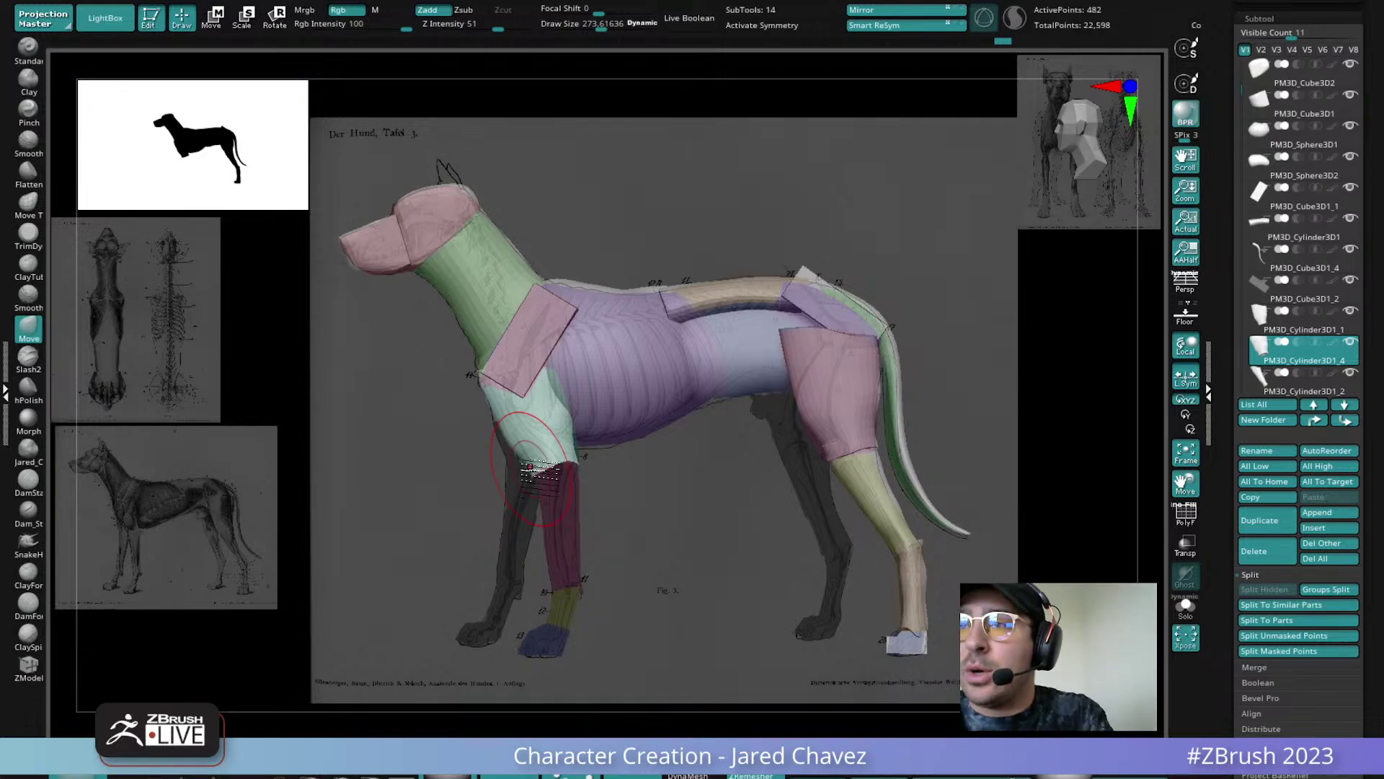
# Duplicate the upper foreleg piece, then move, narrow and rotate the copy to align with the forearm in the reference
pyautogui.click(1330, 512)
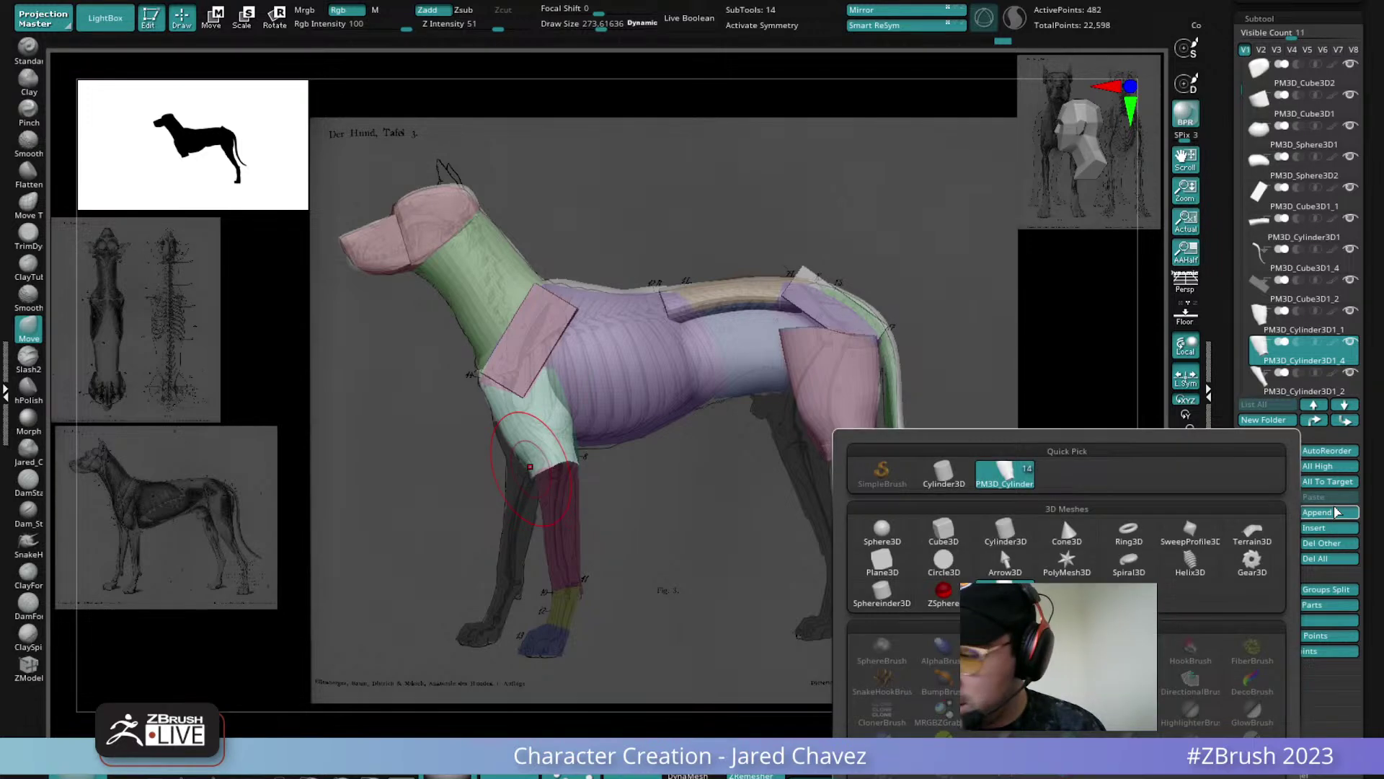
pyautogui.click(984, 532)
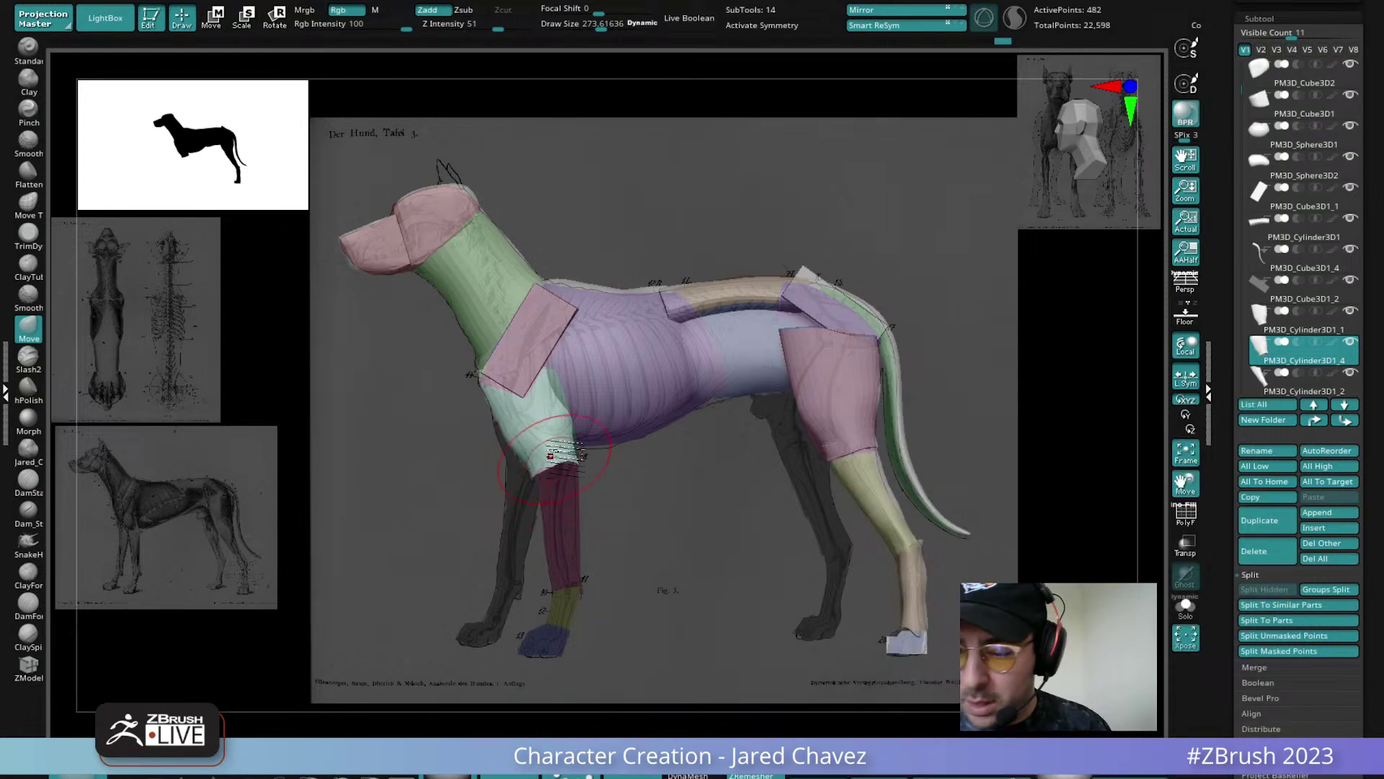
pyautogui.click(211, 20)
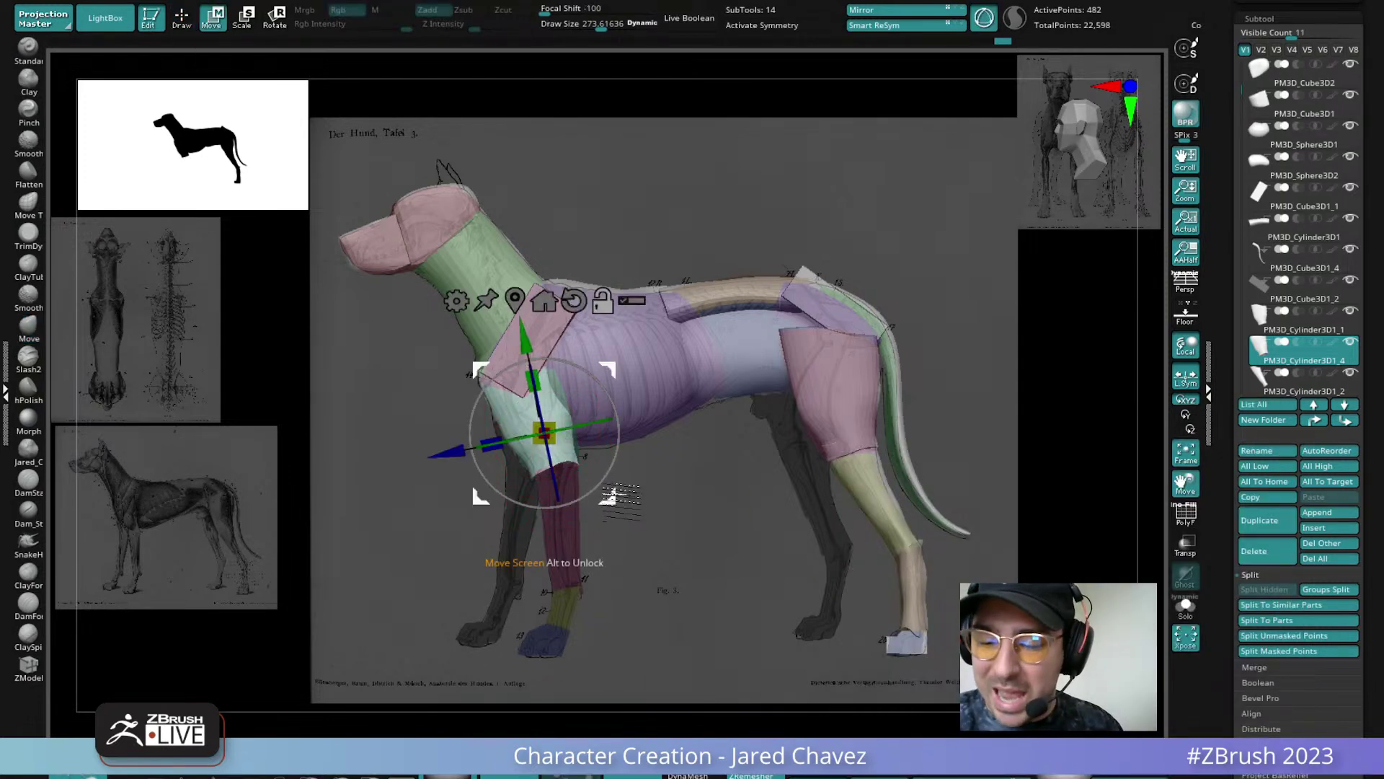
pyautogui.moveTo(610, 497); pyautogui.dragTo(640, 592)
pyautogui.hotkey('ctrl', 'z')
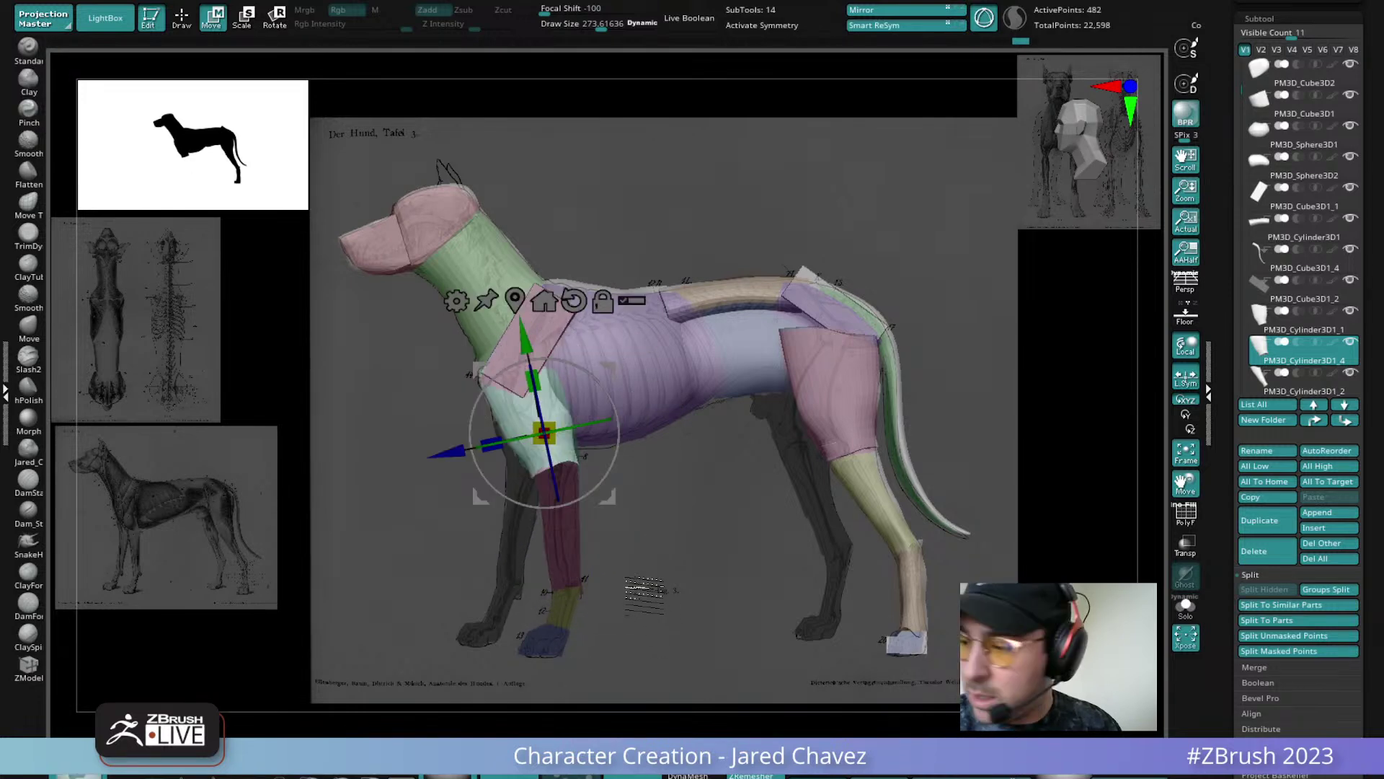
pyautogui.click(1262, 518)
pyautogui.moveTo(611, 499); pyautogui.dragTo(642, 616)
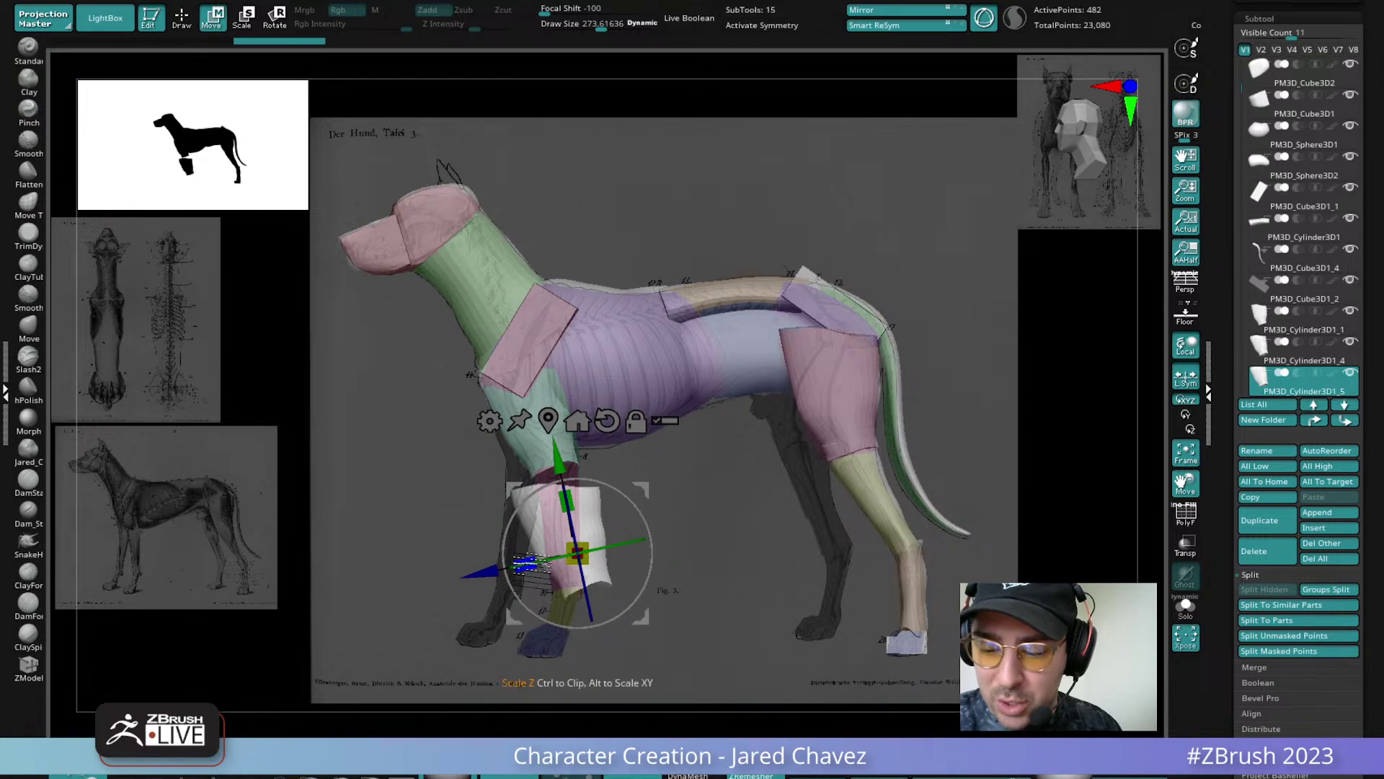
pyautogui.moveTo(547, 566); pyautogui.dragTo(550, 563)
pyautogui.moveTo(651, 556); pyautogui.dragTo(644, 621)
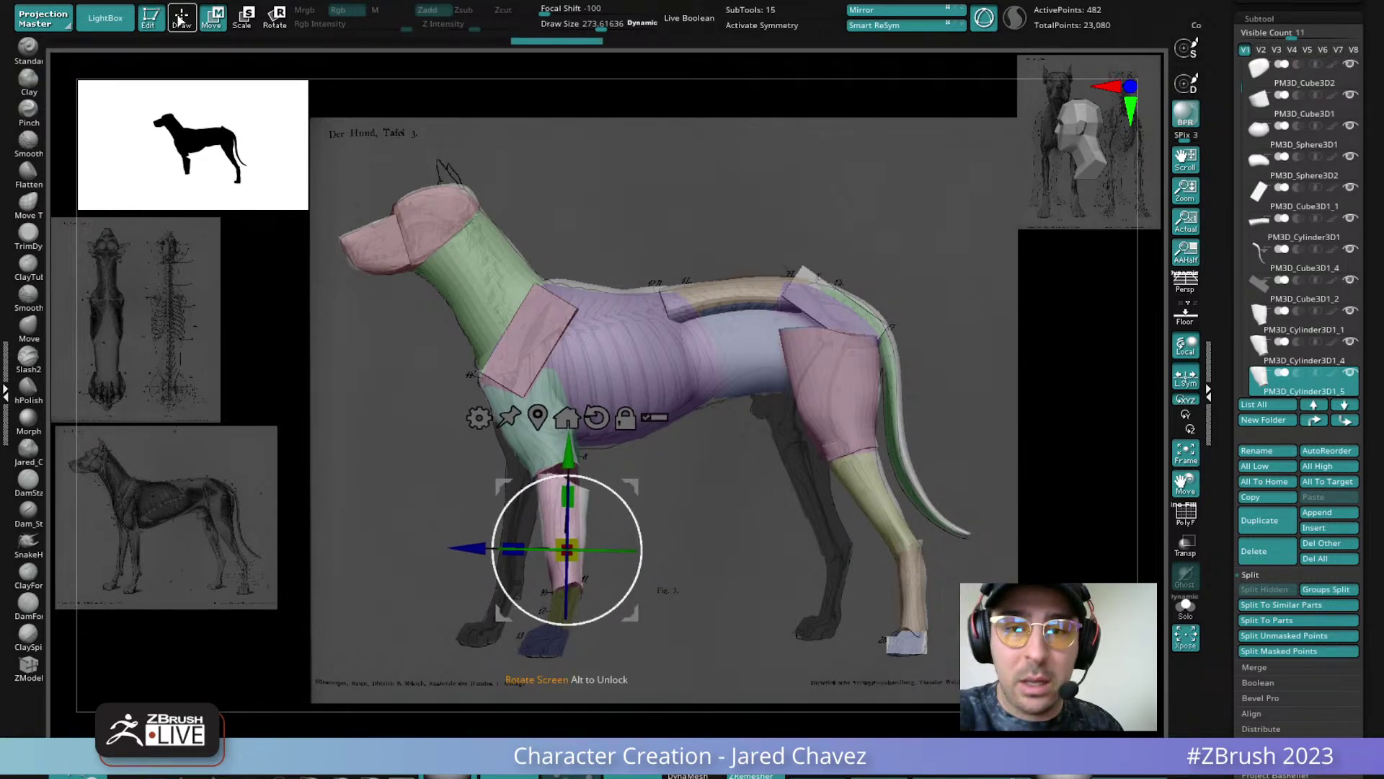
# Reshape the forearm piece with the Move brush to match the reference, adjusting the upper foreleg piece where they meet
pyautogui.press('q')
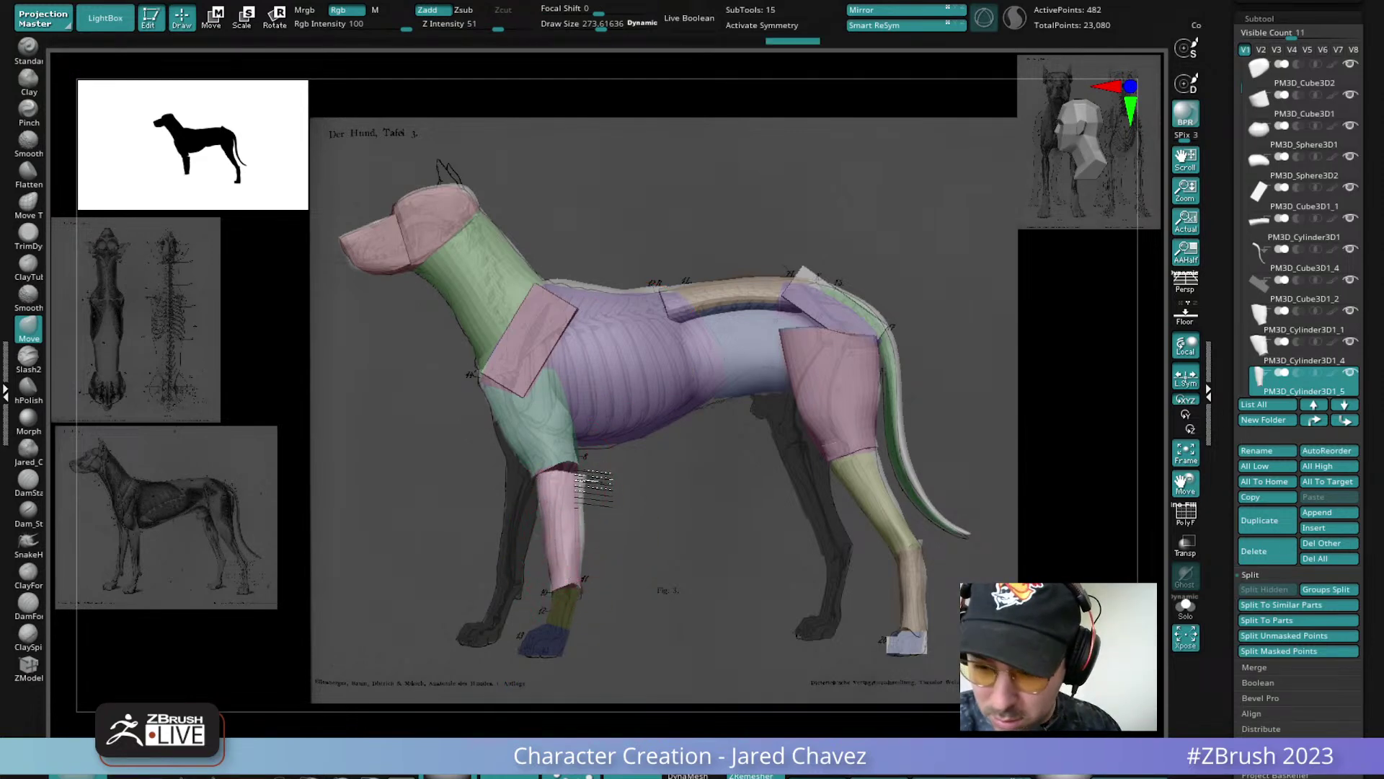
pyautogui.press('shift')
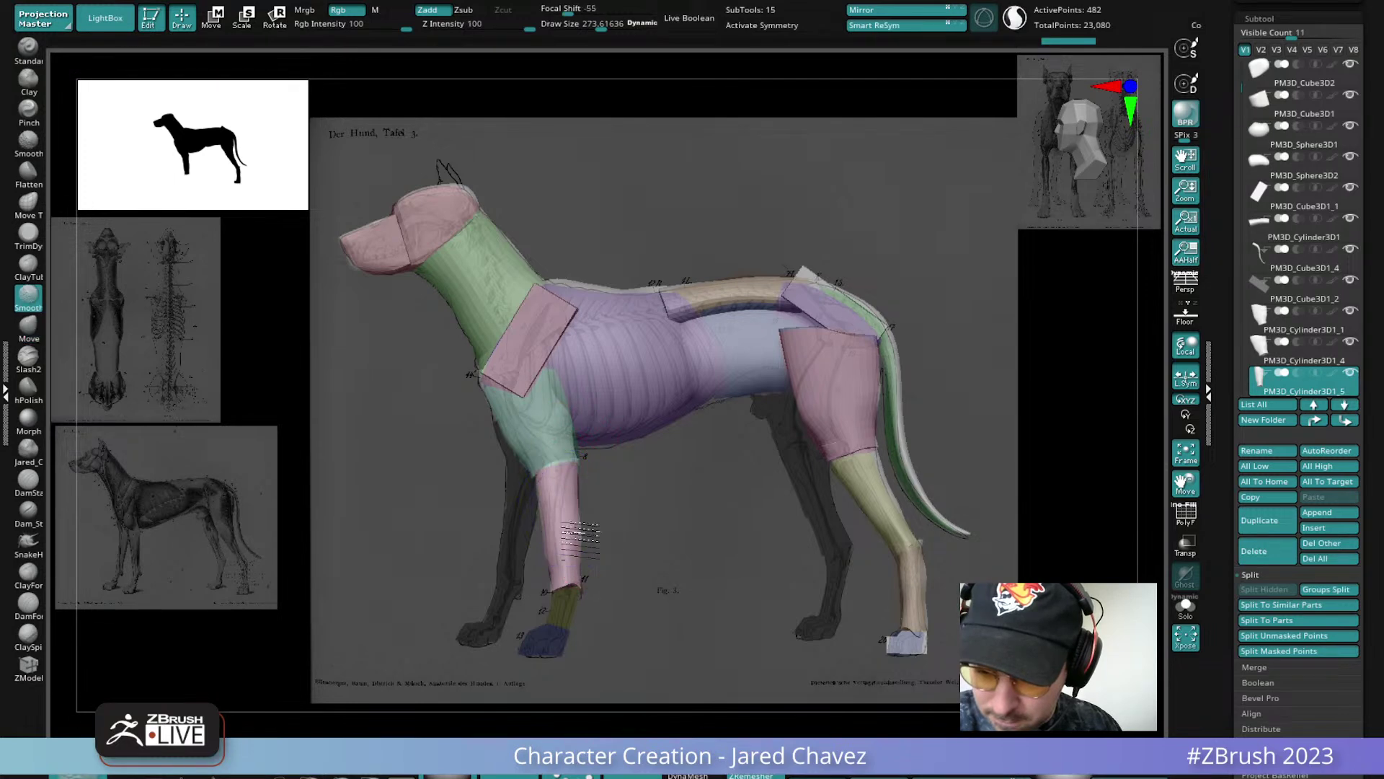
pyautogui.keyDown('alt'); pyautogui.click(539, 472); pyautogui.keyUp('alt')
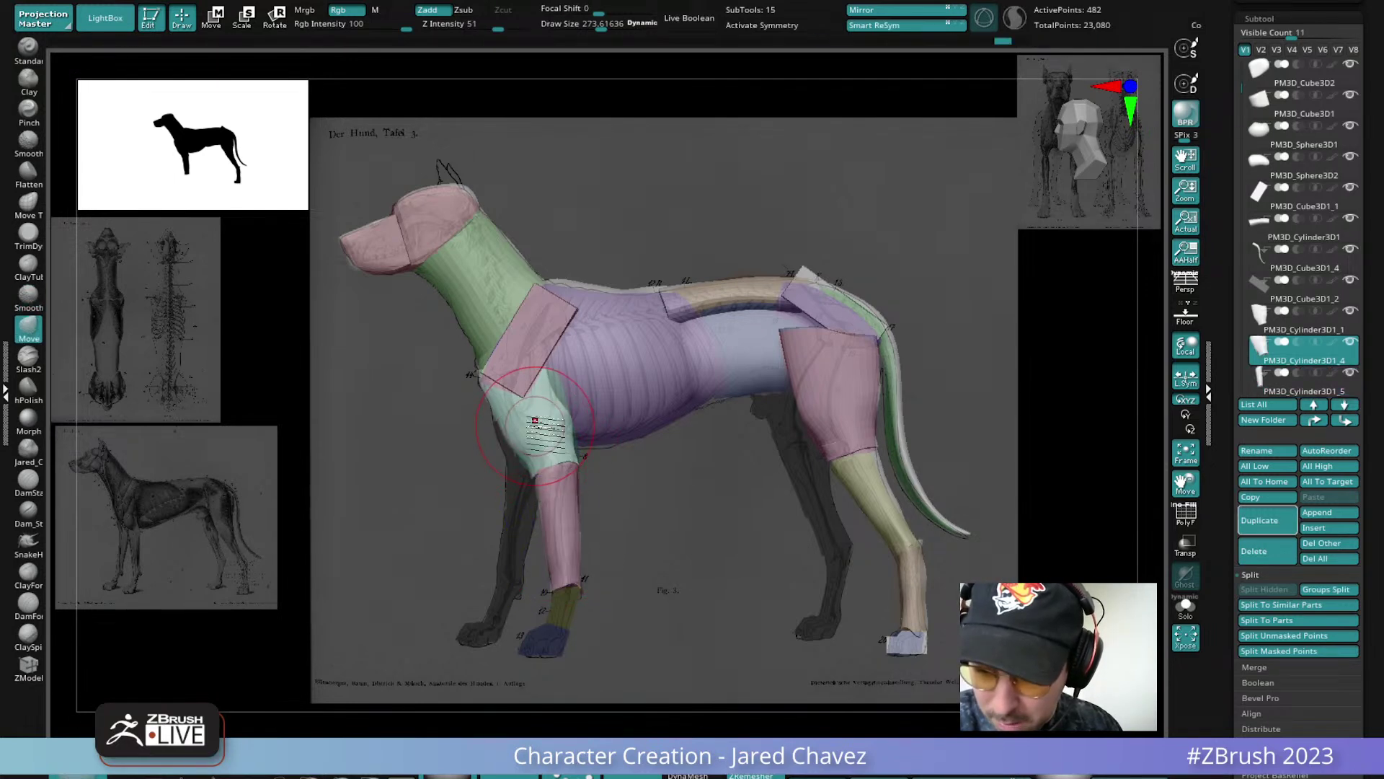
pyautogui.moveTo(545, 445)
pyautogui.mouseDown()
pyautogui.moveTo(644, 445)
pyautogui.moveTo(693, 426)
pyautogui.moveTo(670, 462)
pyautogui.mouseUp()
pyautogui.keyDown('alt'); pyautogui.click(565, 493); pyautogui.keyUp('alt')
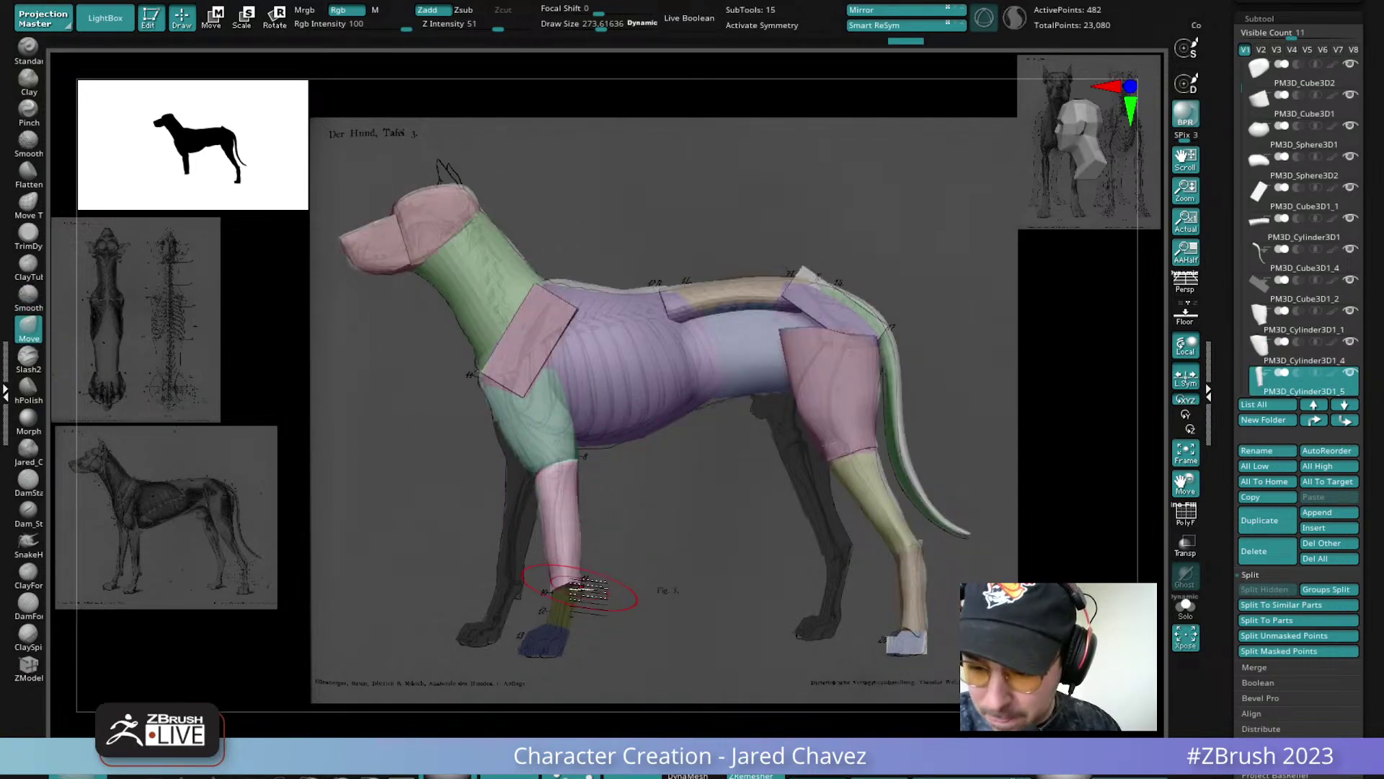
pyautogui.moveTo(564, 579); pyautogui.dragTo(562, 592)
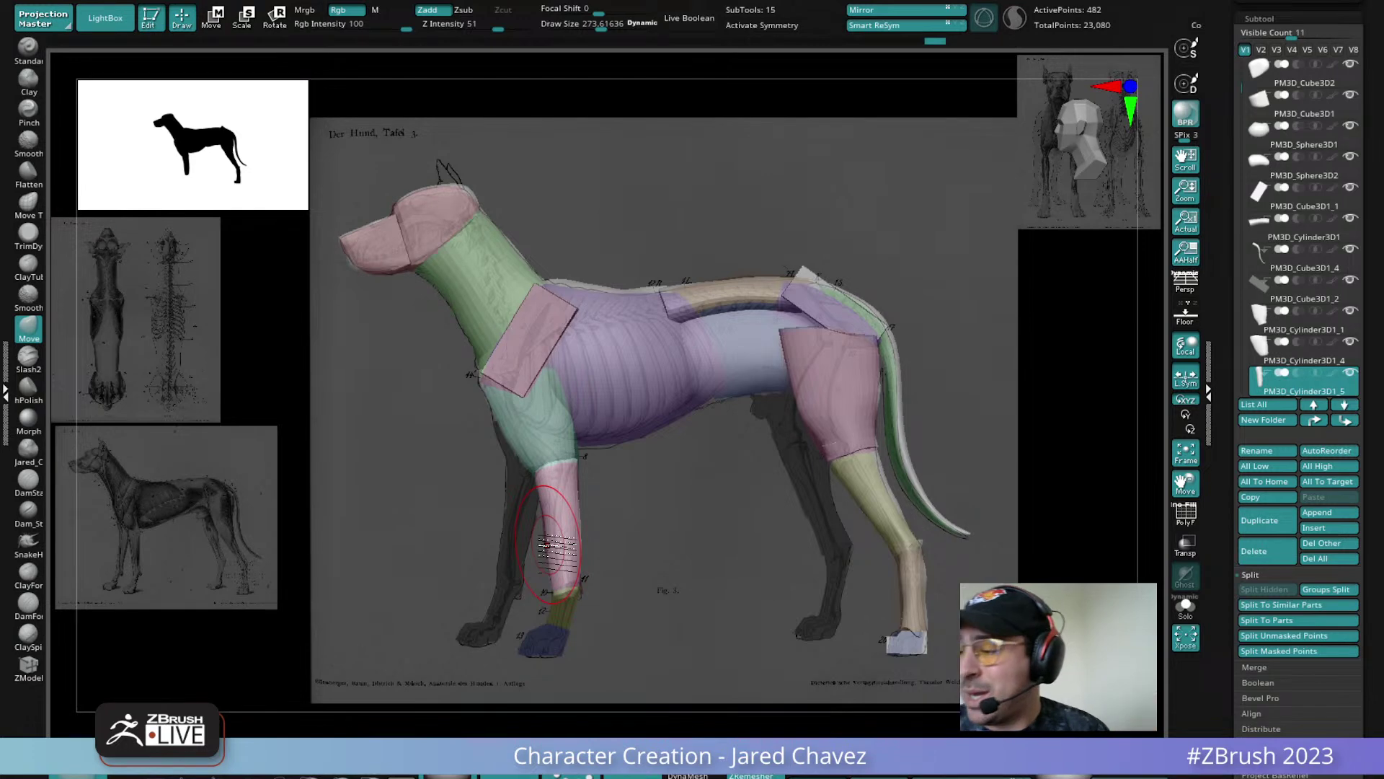
# Duplicate the forearm piece, fit the copy over the reference's lower foreleg segment above the paw, and reshape it with the Move brush
pyautogui.click(1330, 513)
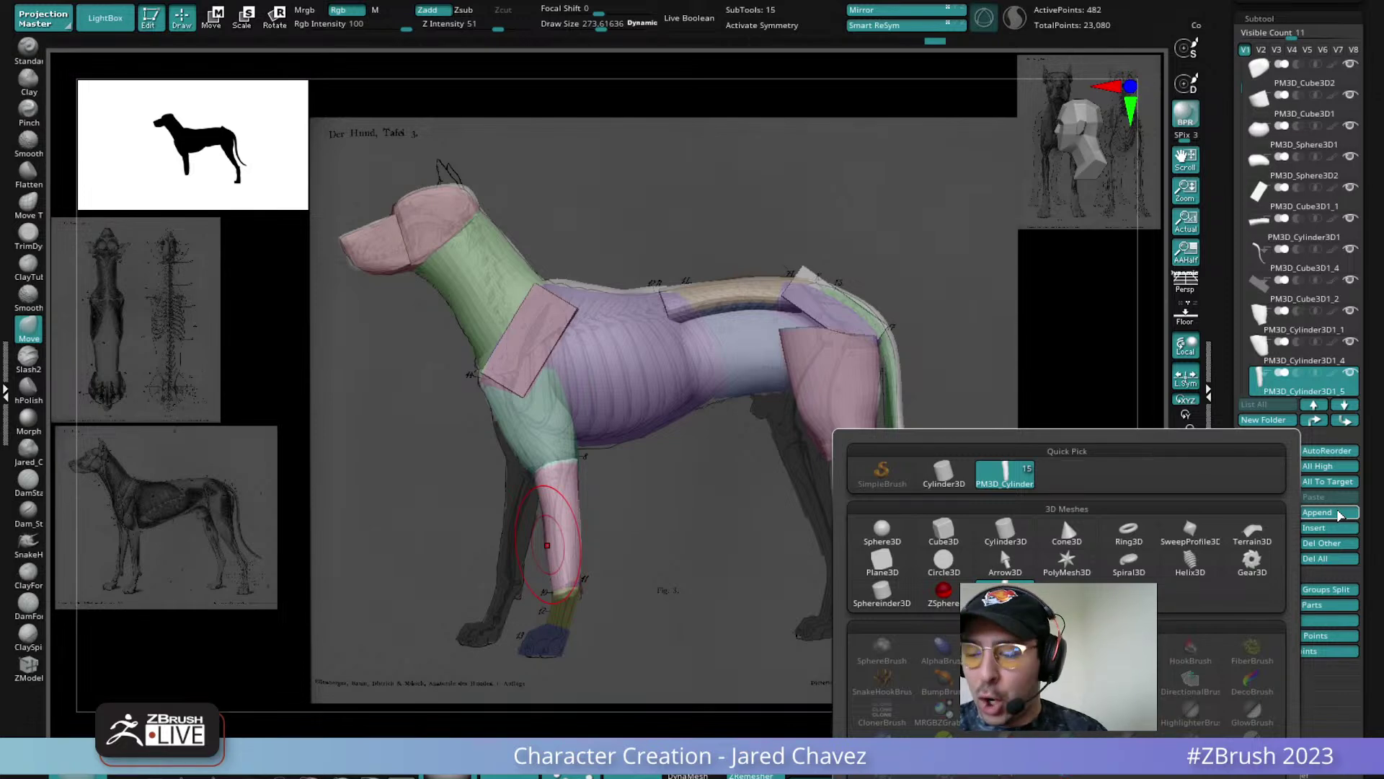
pyautogui.click(1005, 474)
pyautogui.click(211, 16)
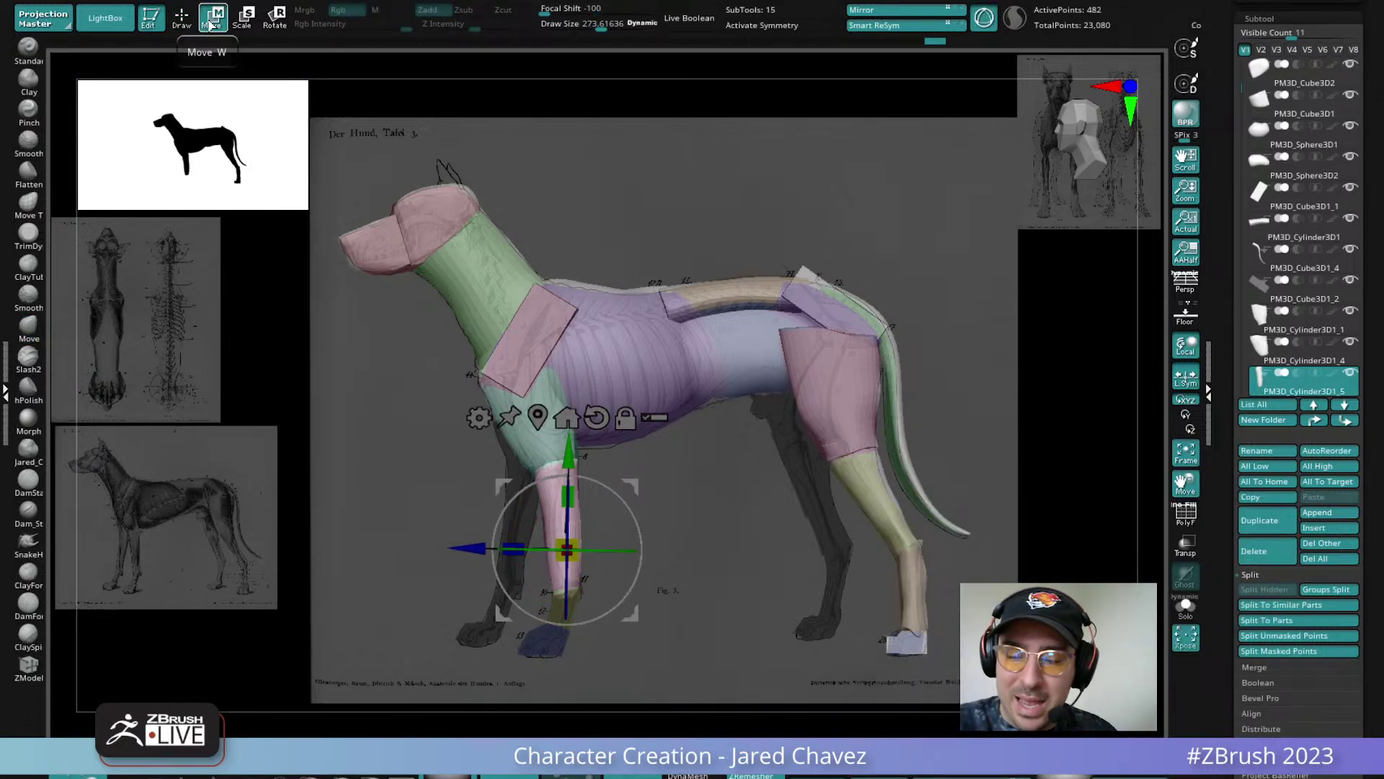
pyautogui.click(1273, 520)
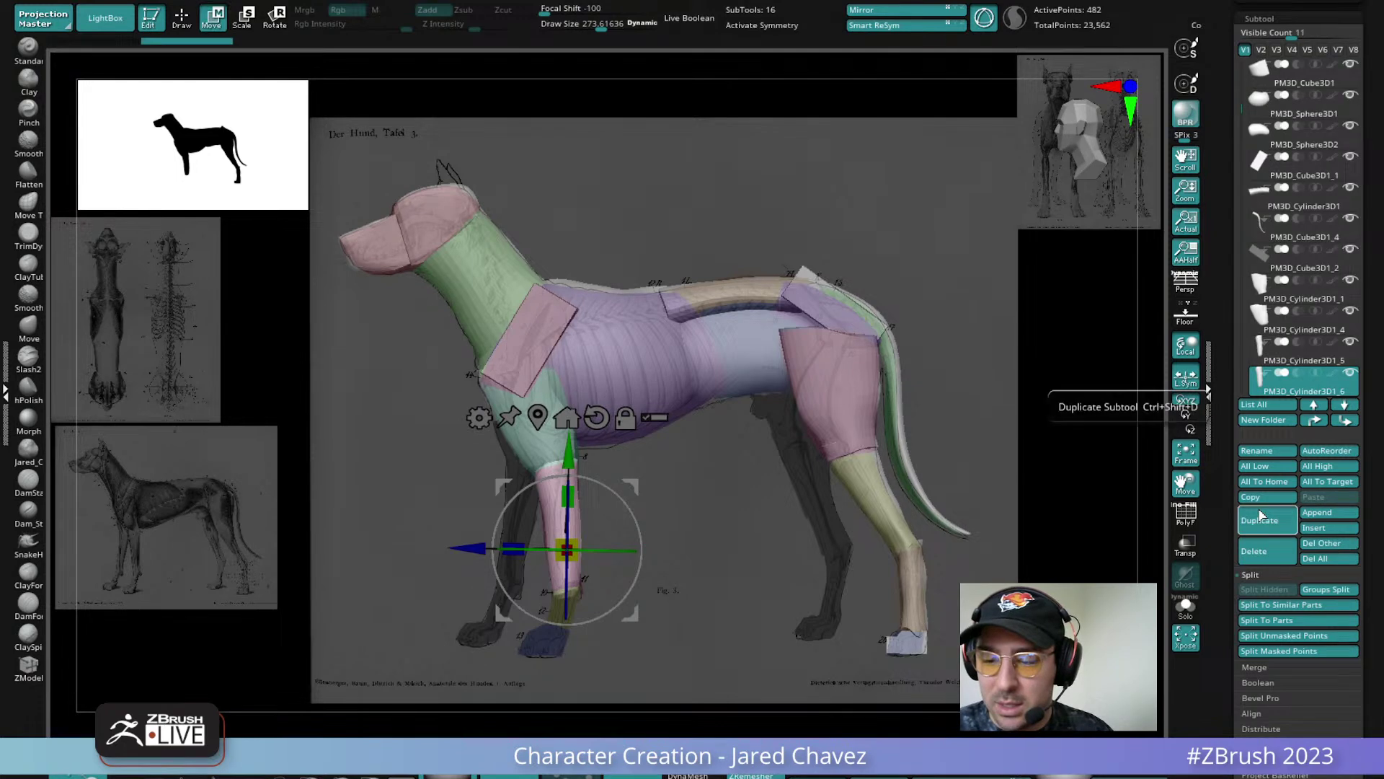
pyautogui.moveTo(567, 496); pyautogui.dragTo(635, 532)
pyautogui.moveTo(630, 612); pyautogui.dragTo(623, 683)
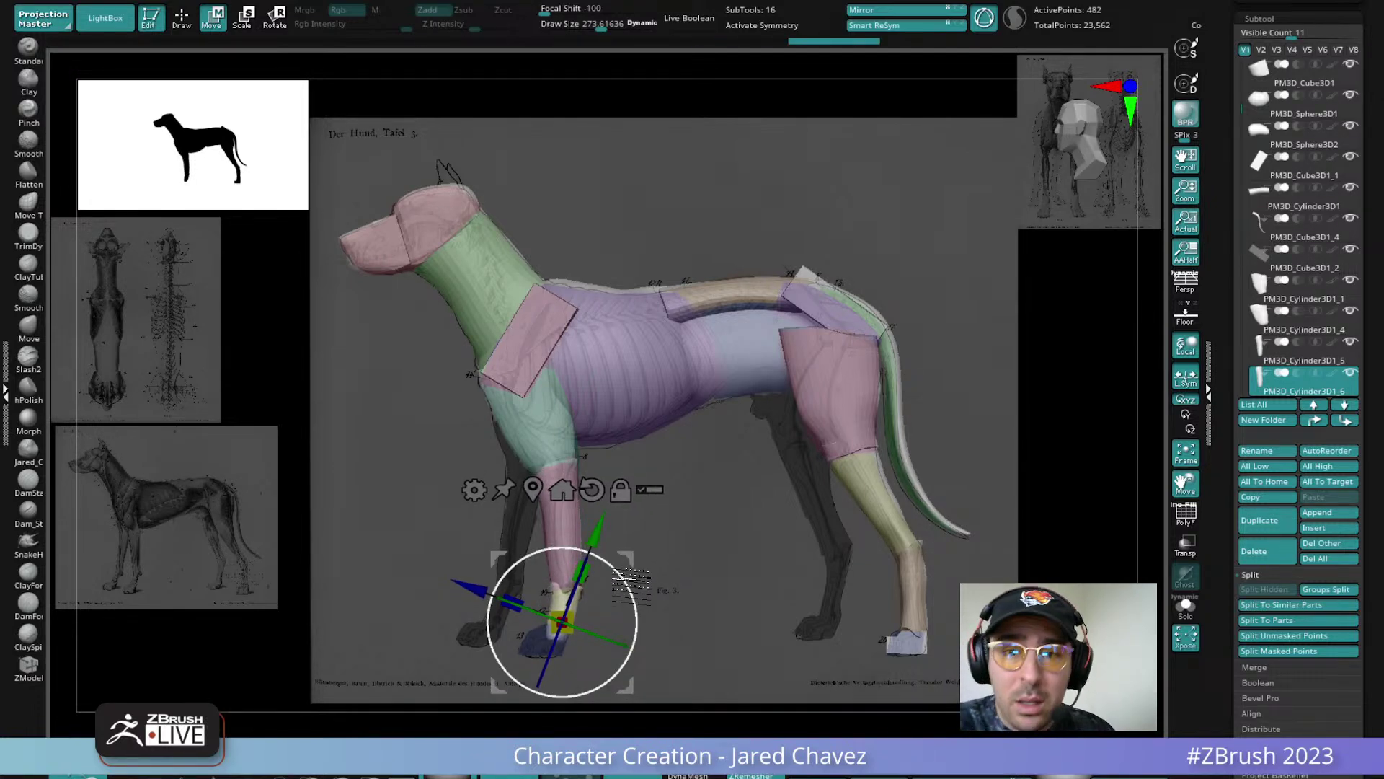
pyautogui.press('q')
pyautogui.moveTo(576, 587); pyautogui.dragTo(552, 609)
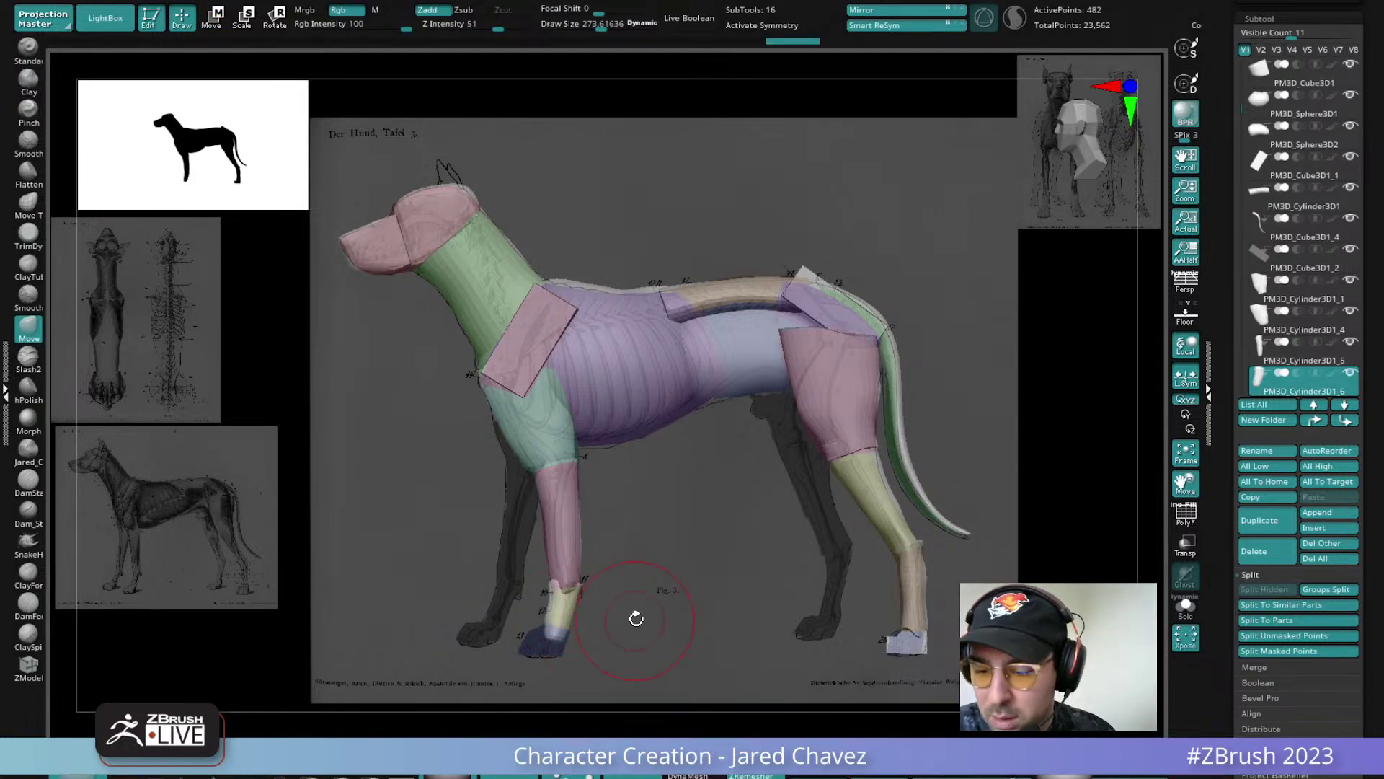
# Duplicate the hind paw block and move the copy onto the front paw in the reference
pyautogui.keyDown('alt'); pyautogui.click(910, 641); pyautogui.keyUp('alt')
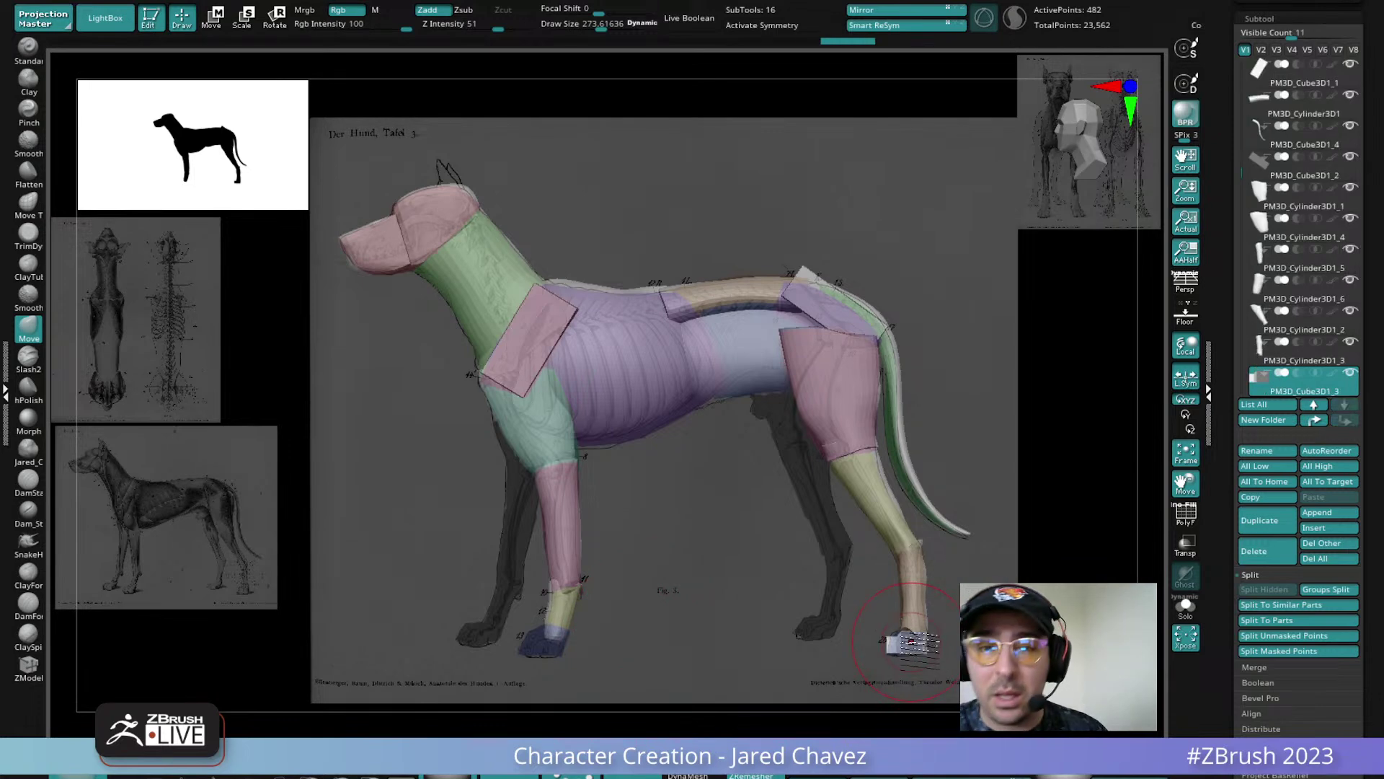
pyautogui.click(1268, 516)
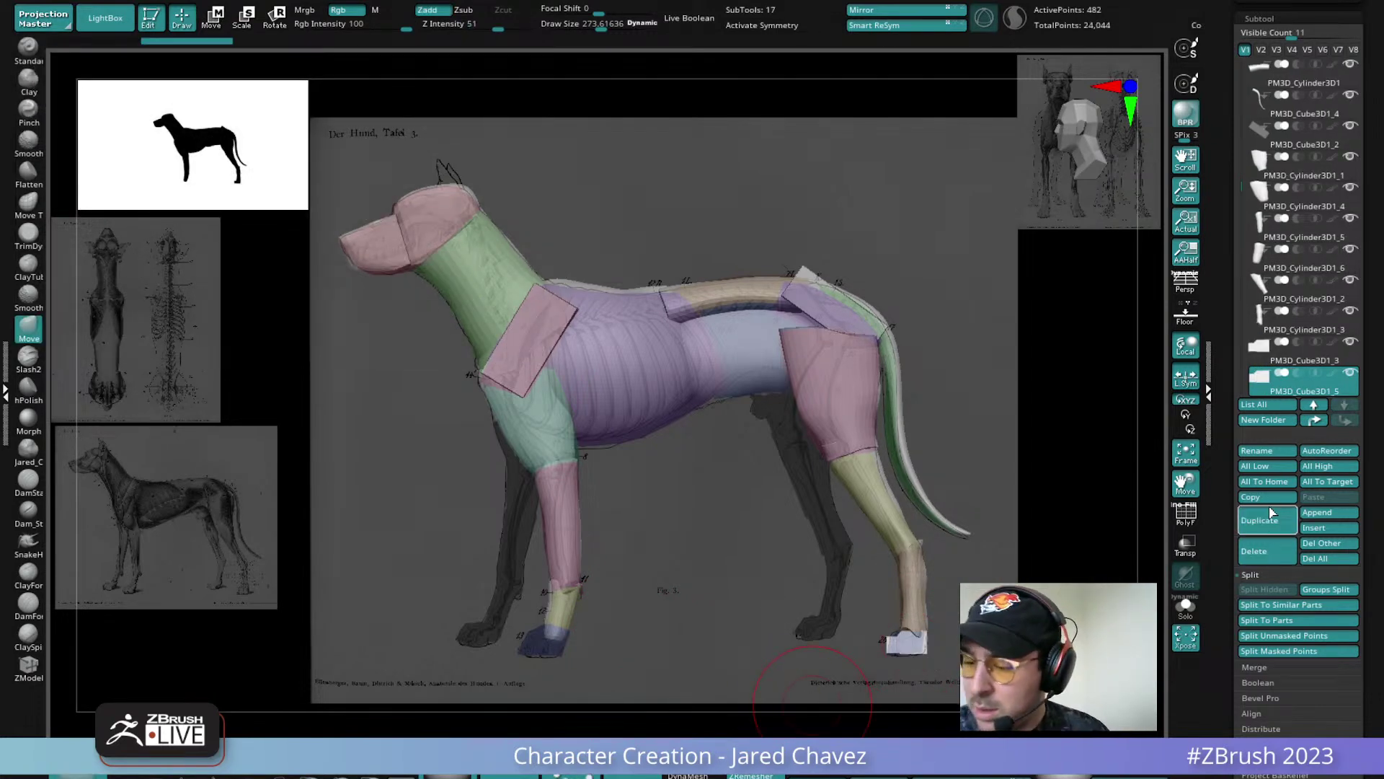
pyautogui.click(209, 20)
pyautogui.moveTo(906, 643); pyautogui.dragTo(544, 643)
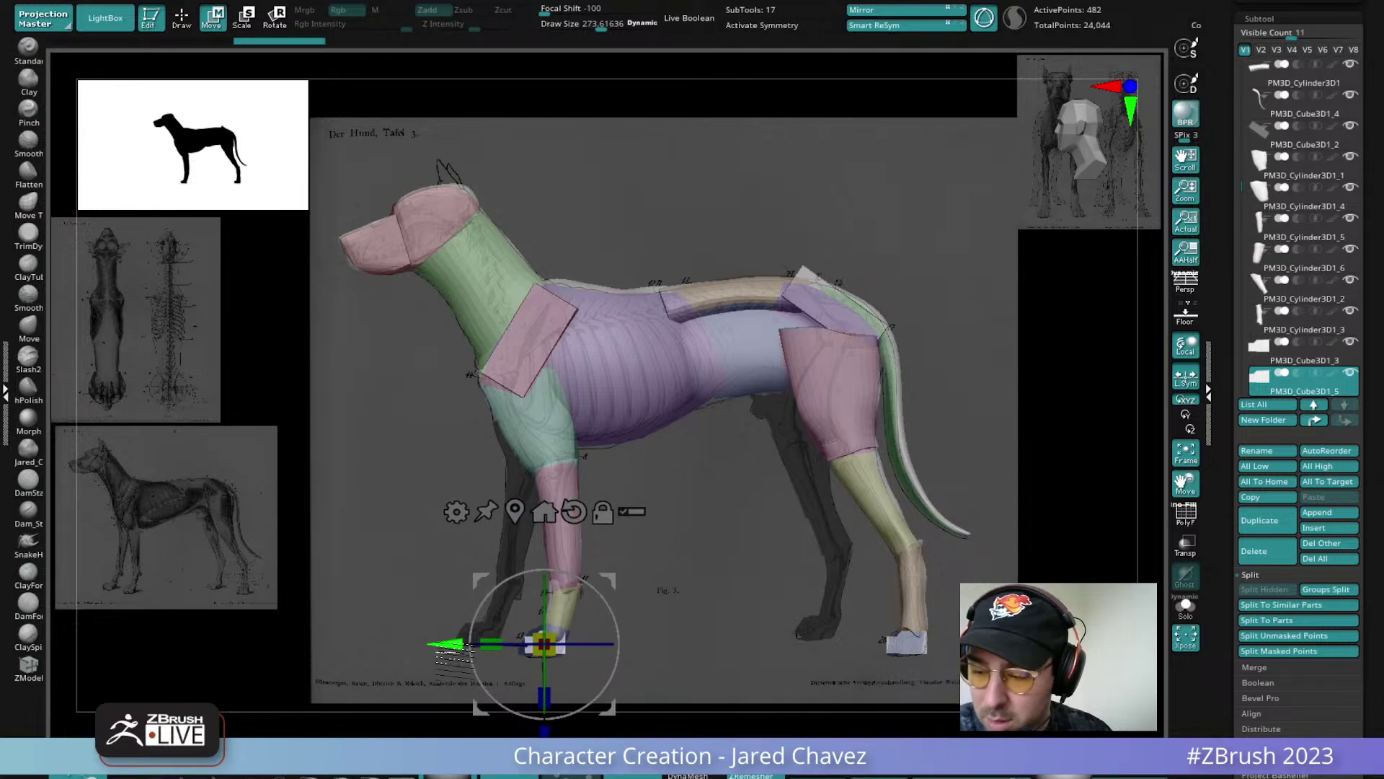
pyautogui.keyDown('alt'); pyautogui.click(906, 642); pyautogui.keyUp('alt')
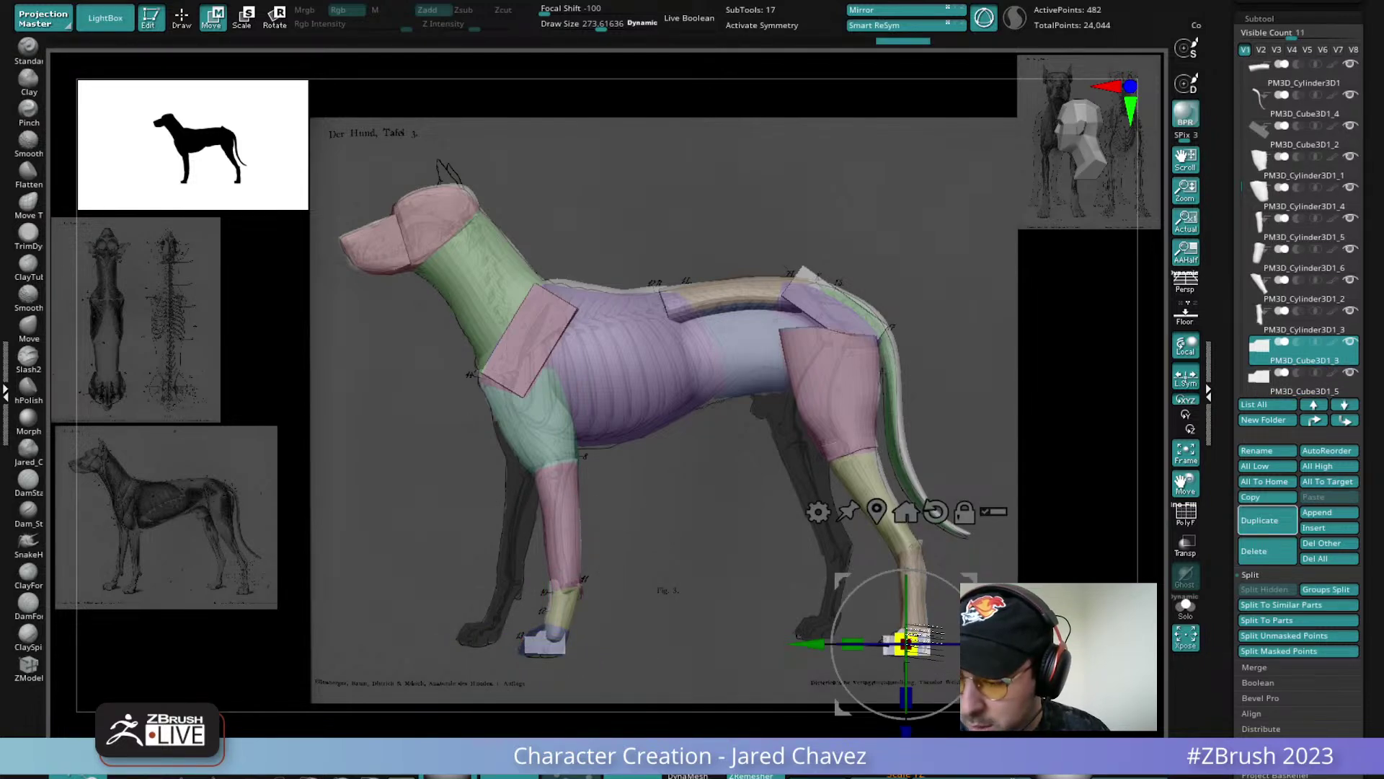
pyautogui.keyDown('alt'); pyautogui.click(544, 641); pyautogui.keyUp('alt')
# Turn the dog to a front view and hide the reference images
pyautogui.moveTo(764, 570); pyautogui.dragTo(817, 496)
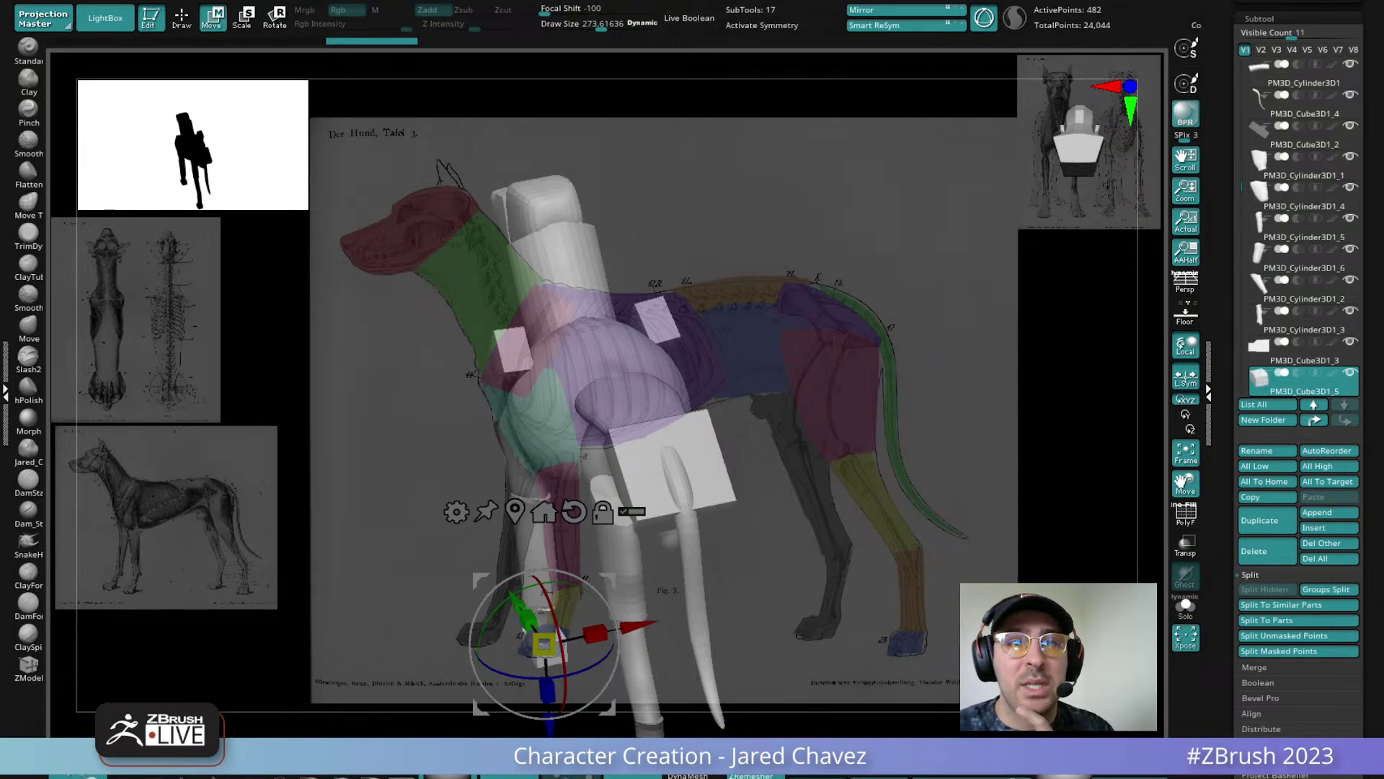
pyautogui.moveTo(766, 346); pyautogui.dragTo(664, 438)
pyautogui.hotkey('shift', 'z')
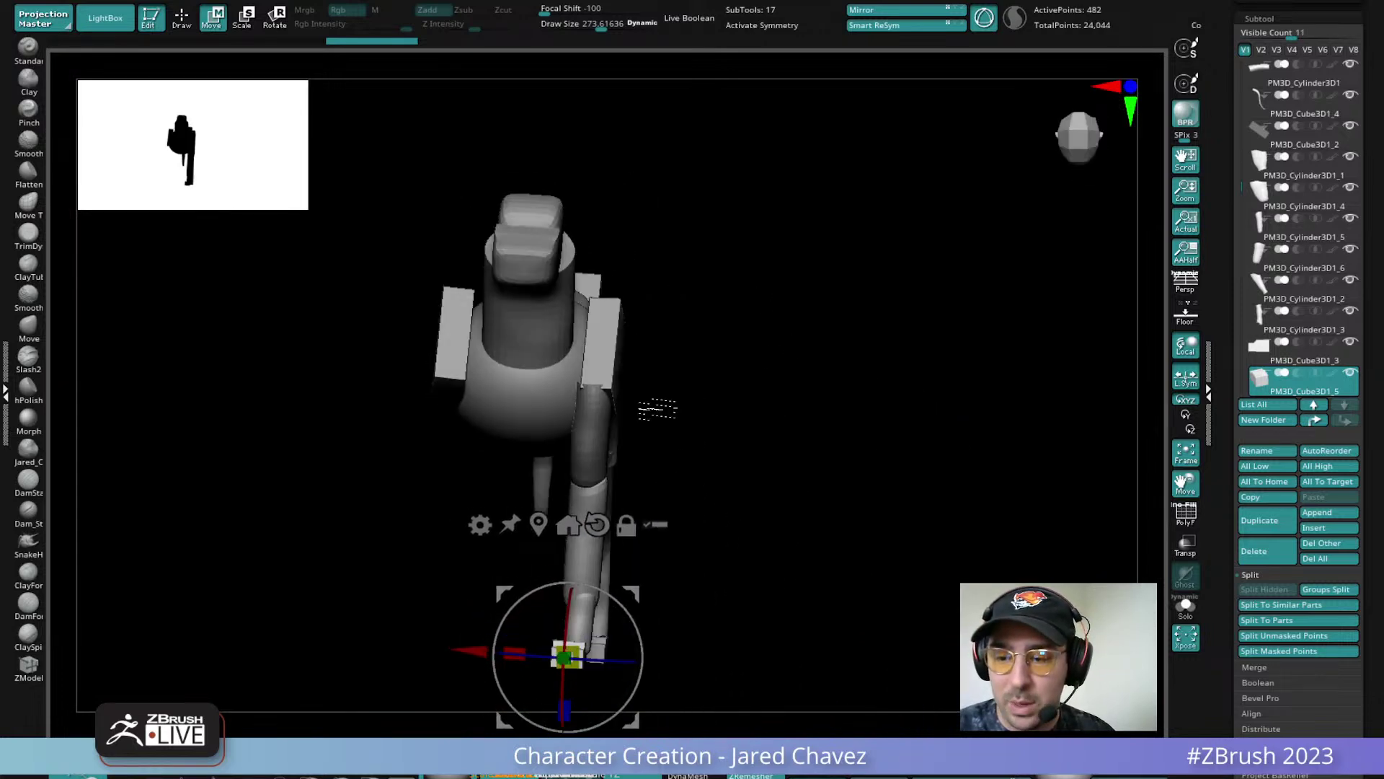
# Duplicate the upper foreleg piece, mirror the copy to the opposite side and merge the pair into one subtool
pyautogui.keyDown('alt'); pyautogui.click(609, 345); pyautogui.keyUp('alt')
pyautogui.keyDown('alt'); pyautogui.click(592, 467); pyautogui.keyUp('alt')
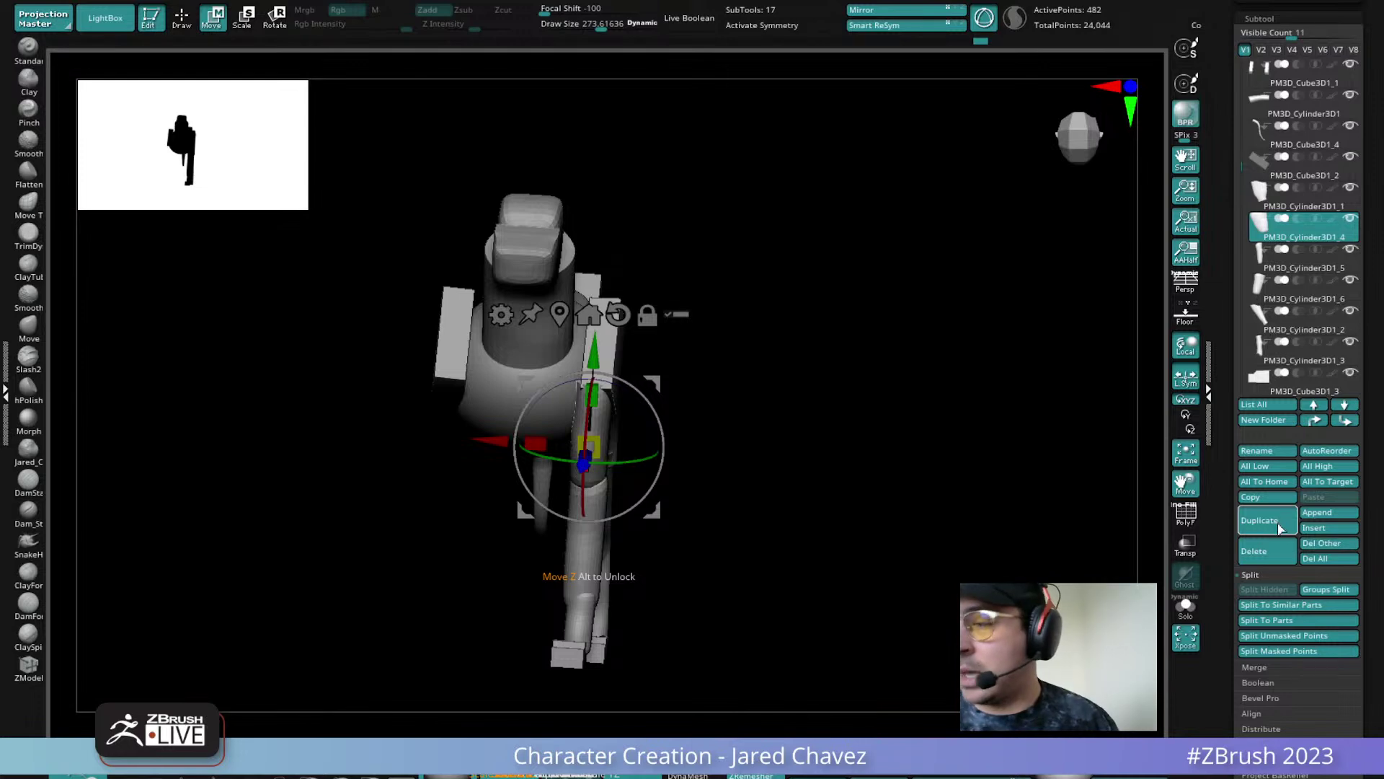
pyautogui.hotkey('ctrl', 'shift', 'd')
pyautogui.click(885, 13)
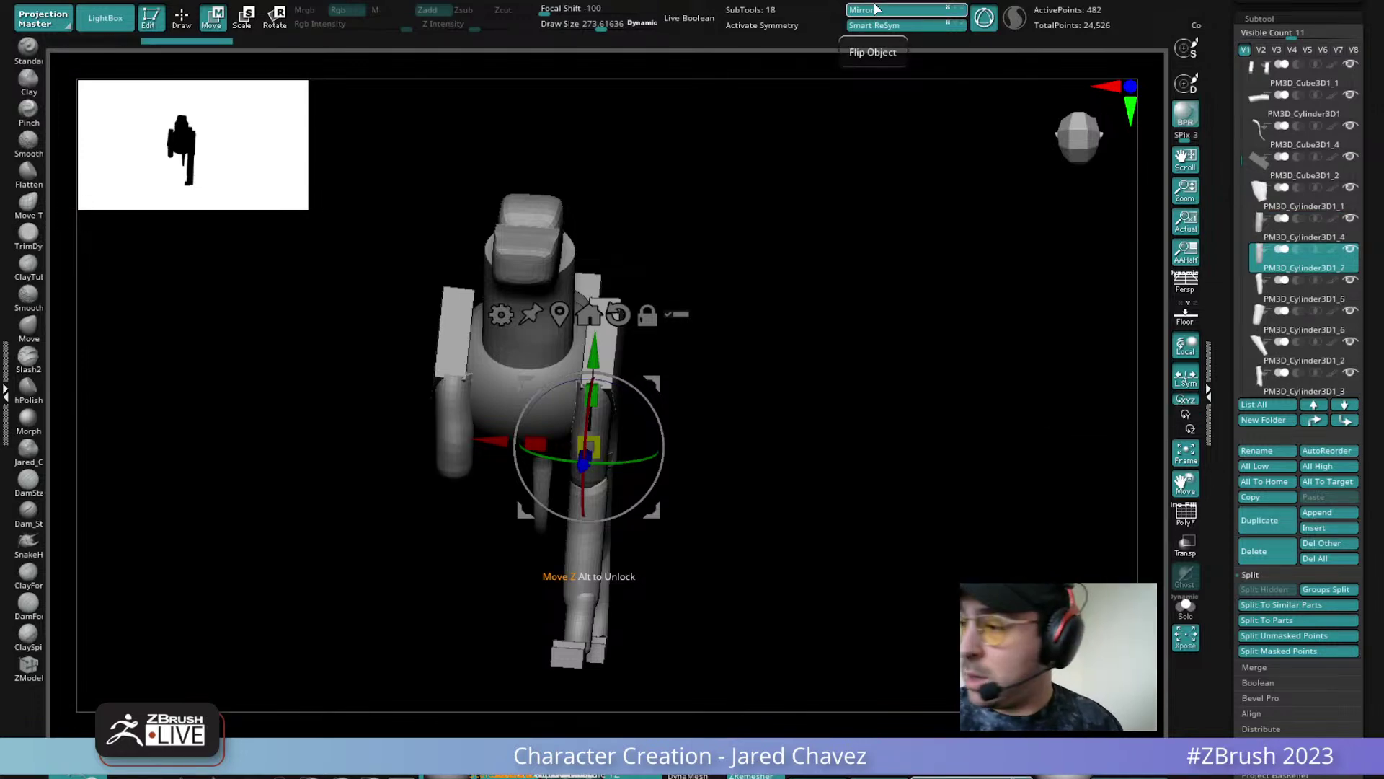
pyautogui.click(1266, 234)
pyautogui.click(1307, 665)
pyautogui.click(1264, 604)
pyautogui.press('Return')
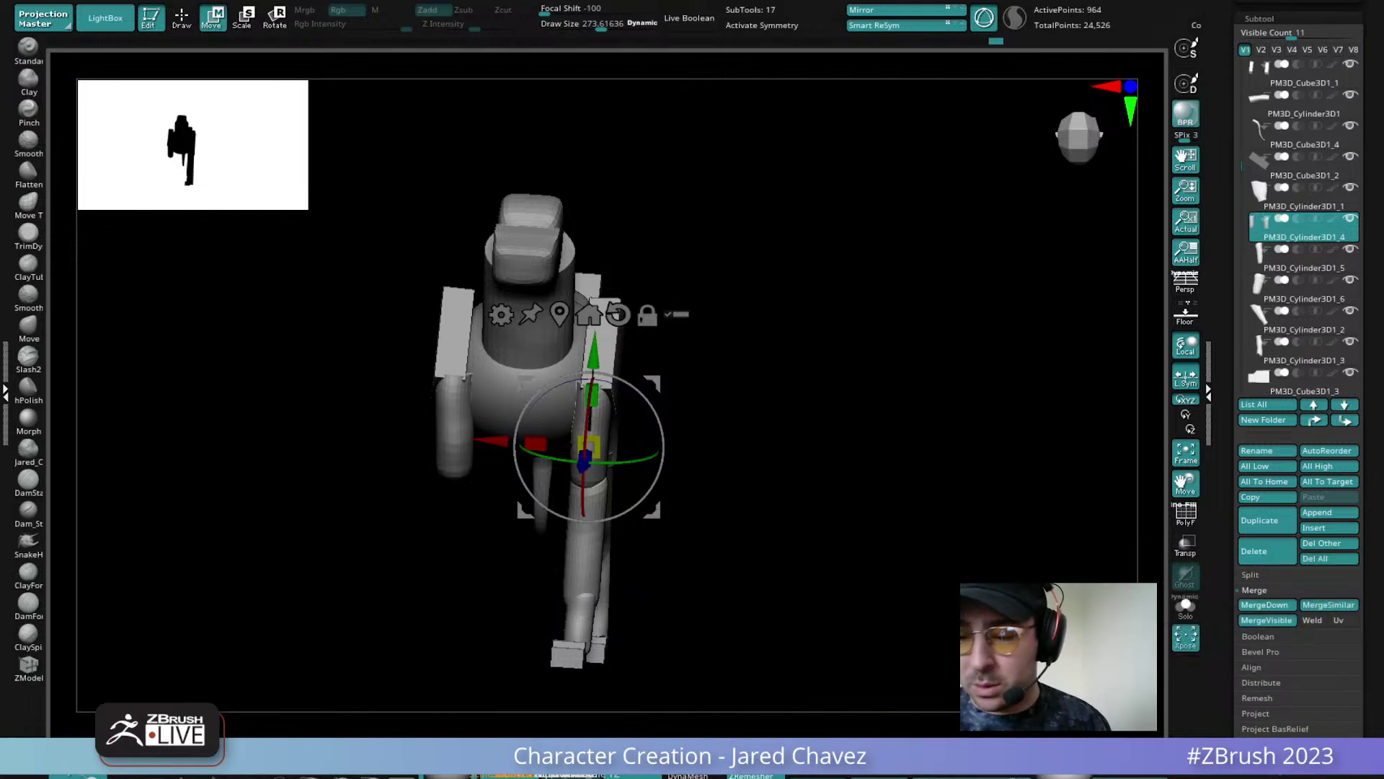
# Duplicate the forearm piece, mirror the copy to the opposite foreleg and merge both forearms into one subtool
pyautogui.keyDown('alt'); pyautogui.click(597, 561); pyautogui.keyUp('alt')
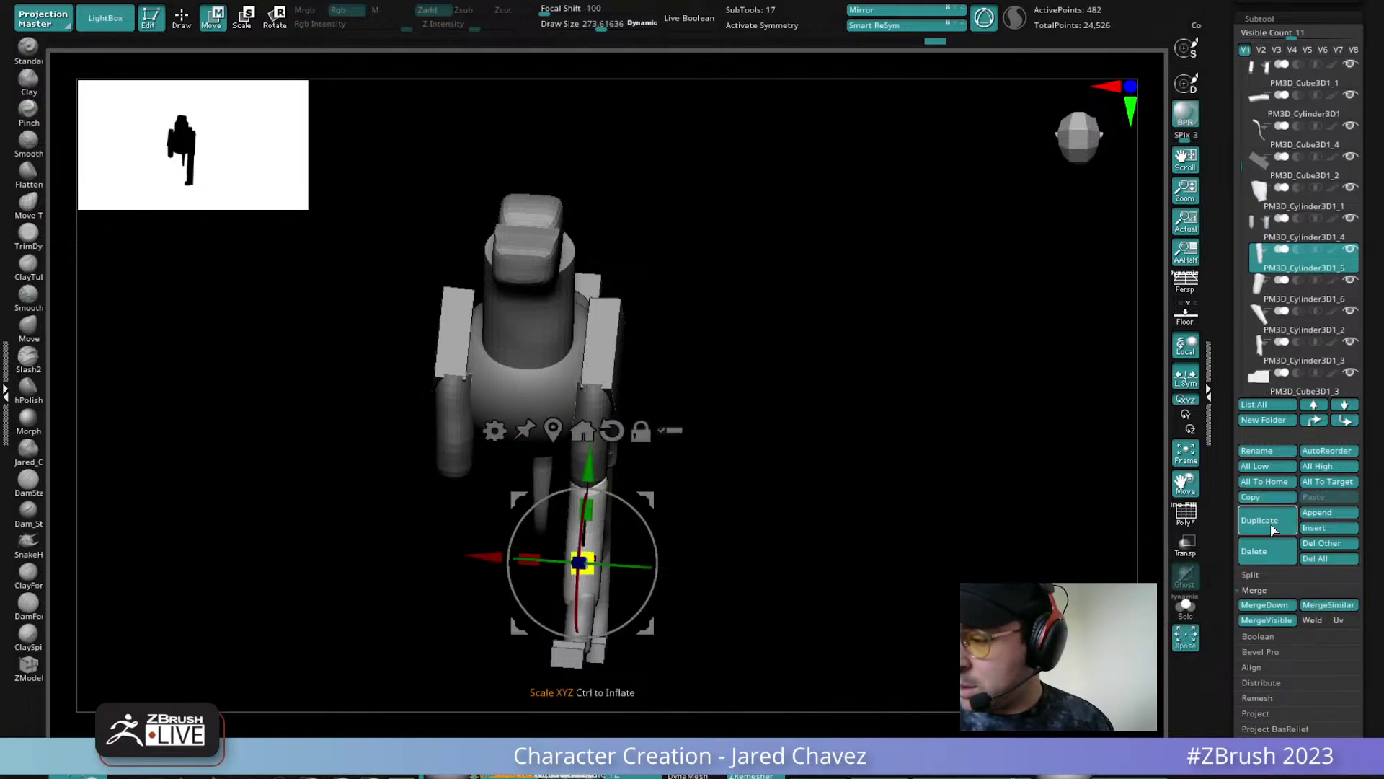
pyautogui.click(1269, 521)
pyautogui.click(887, 10)
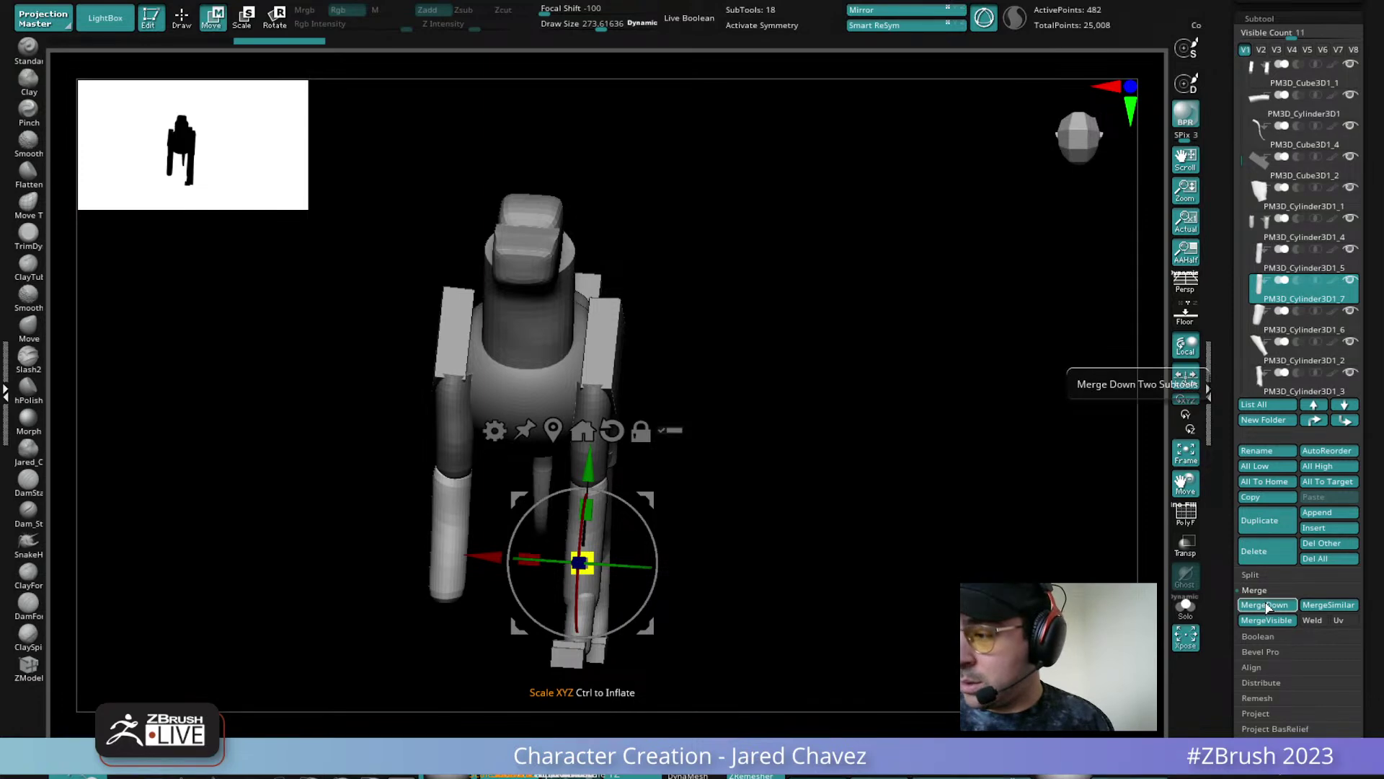
pyautogui.click(1266, 263)
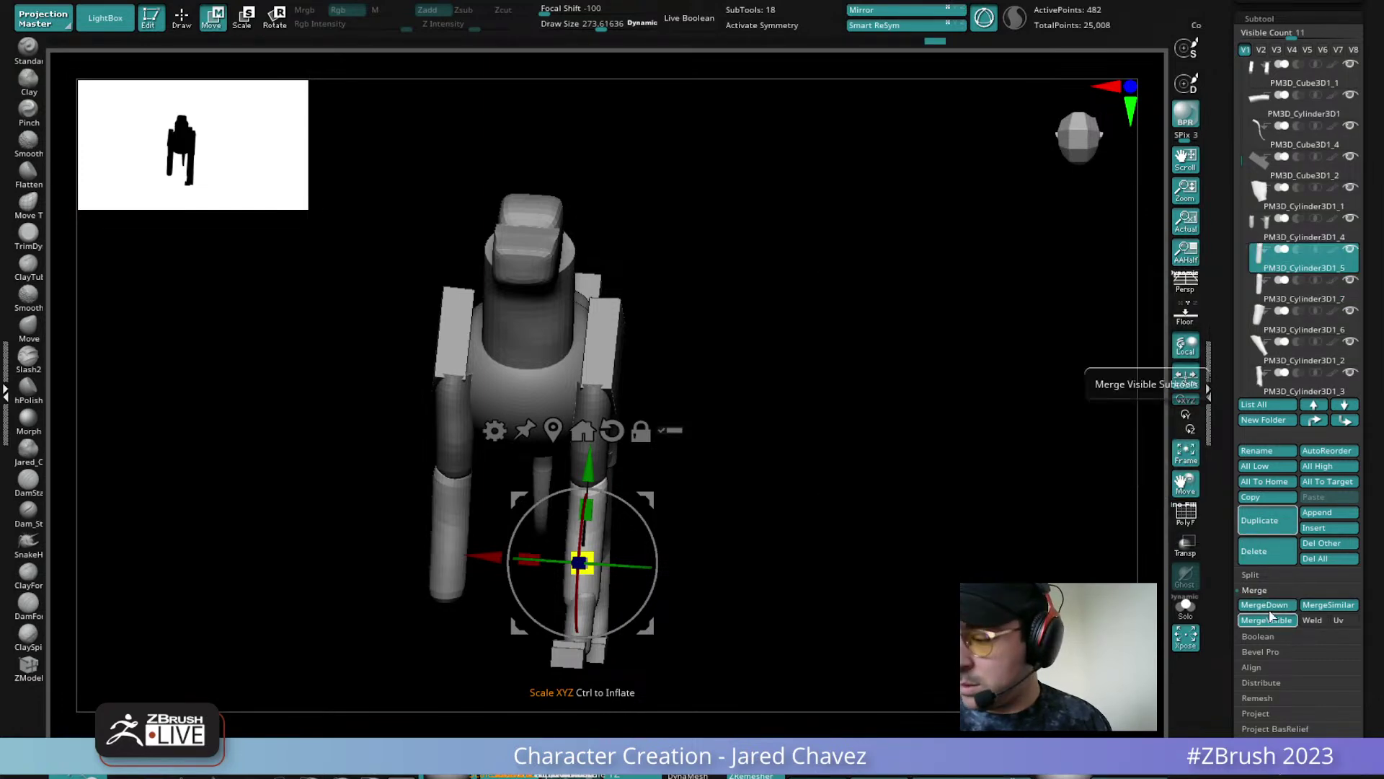
pyautogui.click(1266, 604)
pyautogui.press('Return')
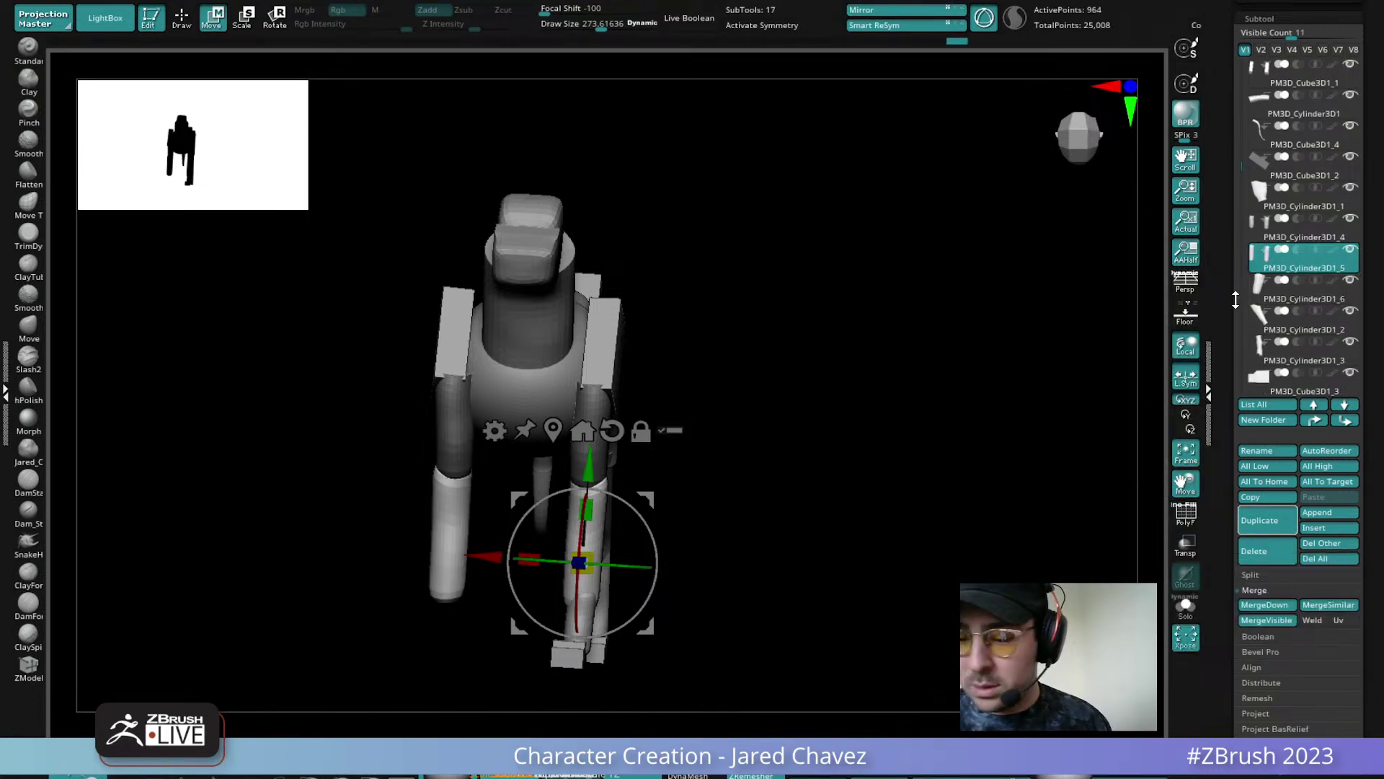
# Duplicate the lower foreleg piece above the paw, mirror the copy to the opposite leg and merge the two pieces
pyautogui.moveTo(657, 652); pyautogui.dragTo(767, 577)
pyautogui.click(183, 18)
pyautogui.moveTo(600, 634)
pyautogui.keyDown('alt'); pyautogui.mouseDown()
pyautogui.moveTo(631, 488)
pyautogui.moveTo(619, 496)
pyautogui.mouseUp(); pyautogui.keyUp('alt')
pyautogui.keyDown('alt'); pyautogui.click(608, 484); pyautogui.keyUp('alt')
pyautogui.hotkey('ctrl', 'shift', 'd')
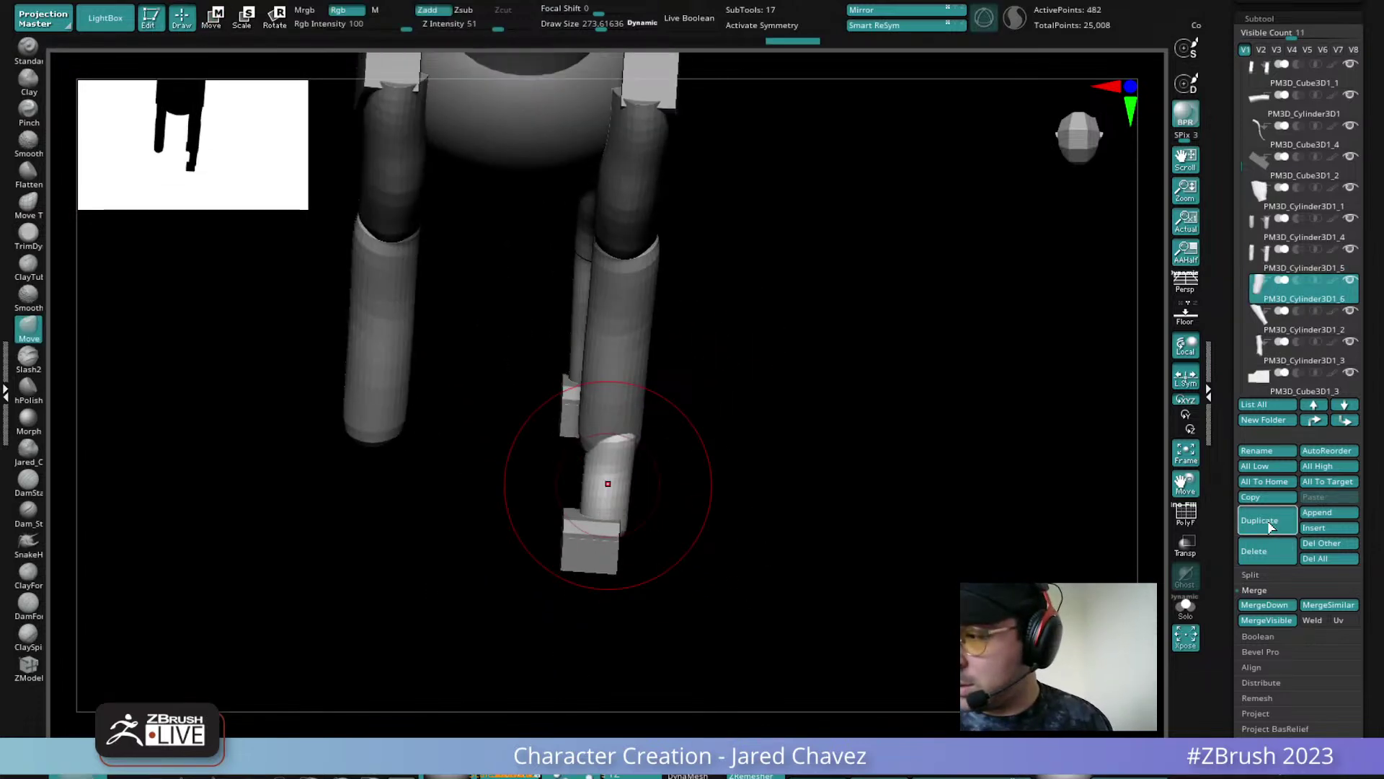
pyautogui.click(872, 10)
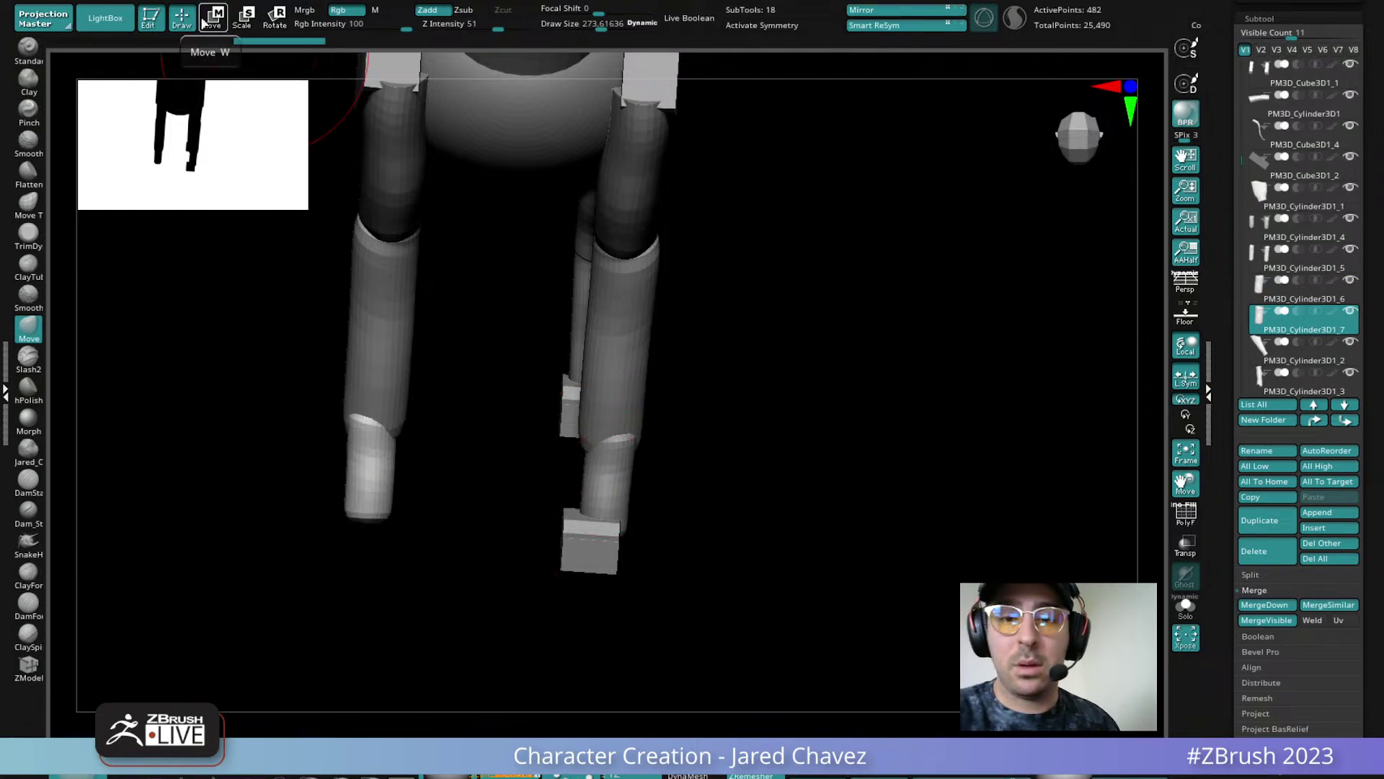
pyautogui.click(1260, 291)
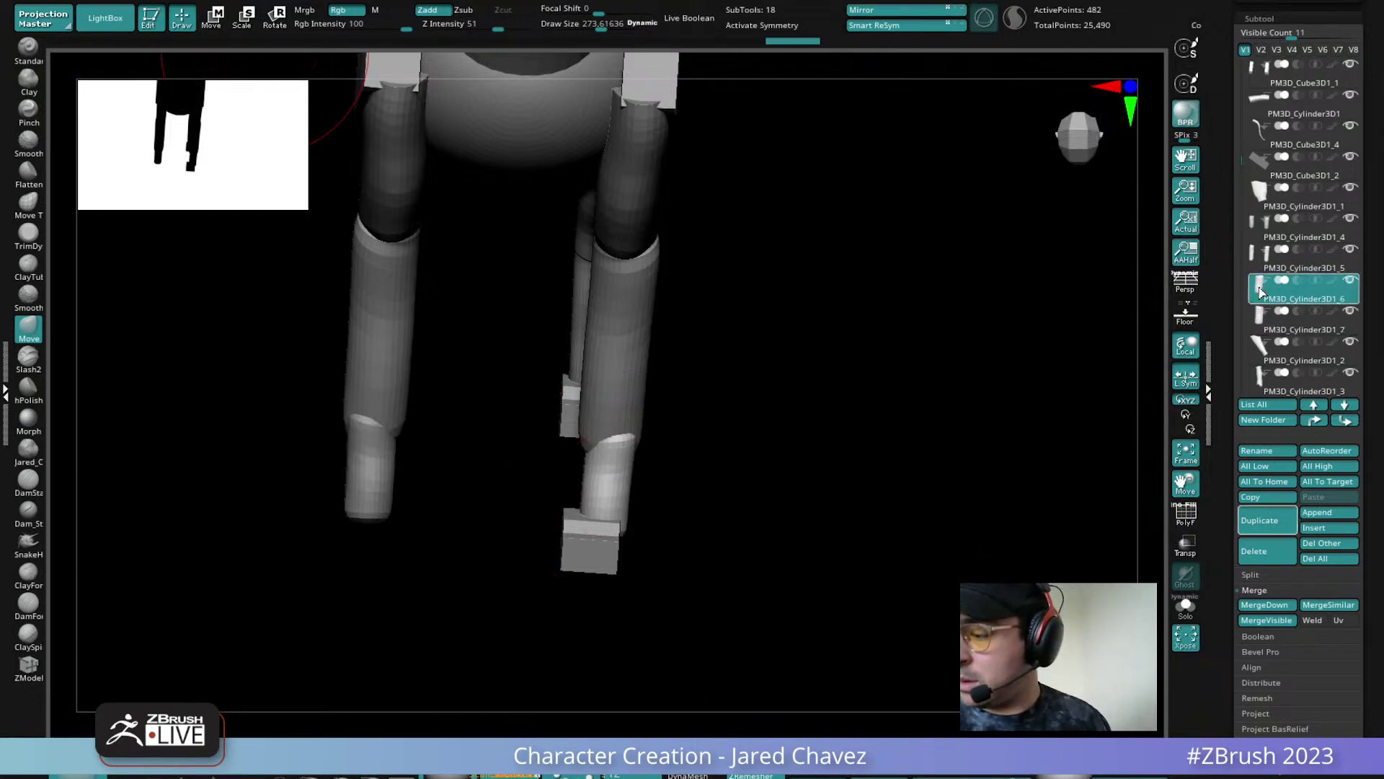
pyautogui.click(1269, 606)
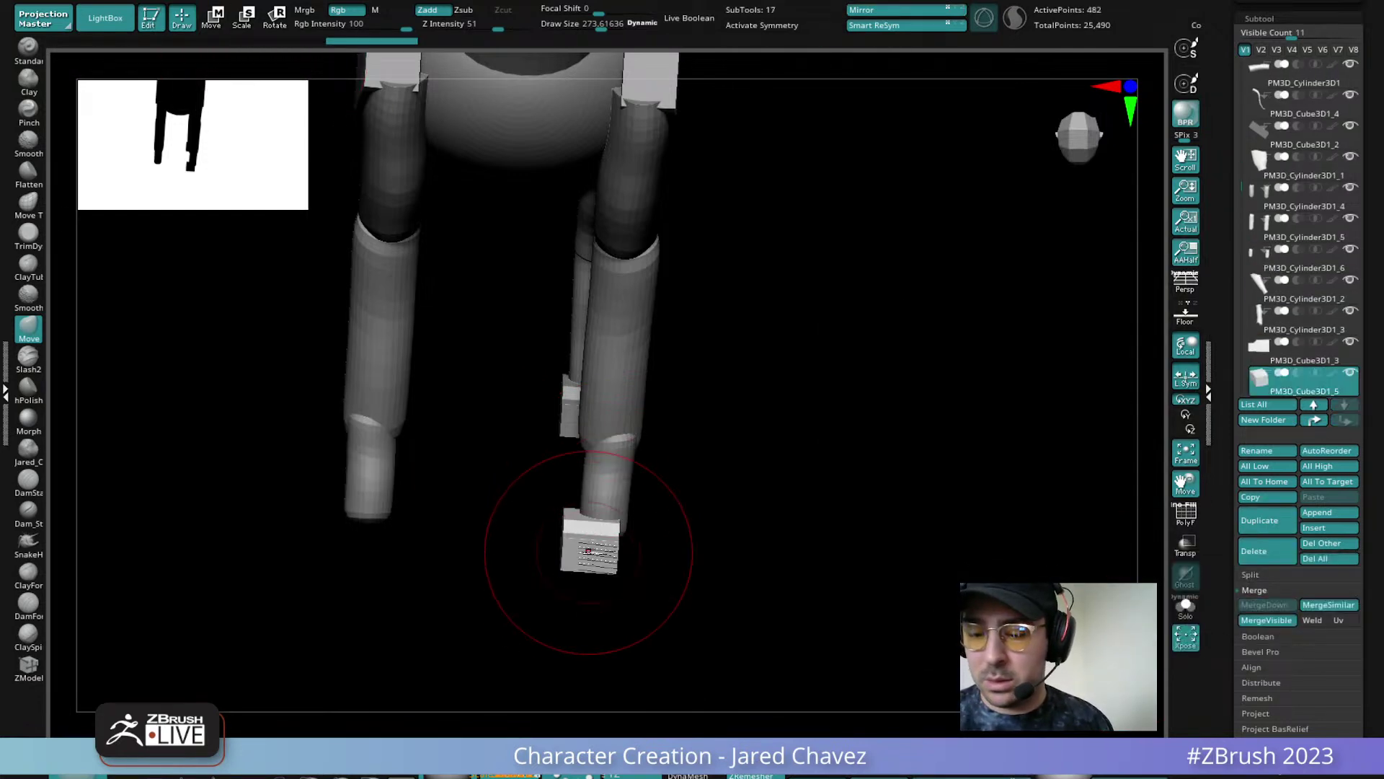
# Shift the front paw block sideways to line up under the foreleg, checking the legs and paws from several angles
pyautogui.click(213, 17)
pyautogui.moveTo(491, 539); pyautogui.dragTo(502, 541)
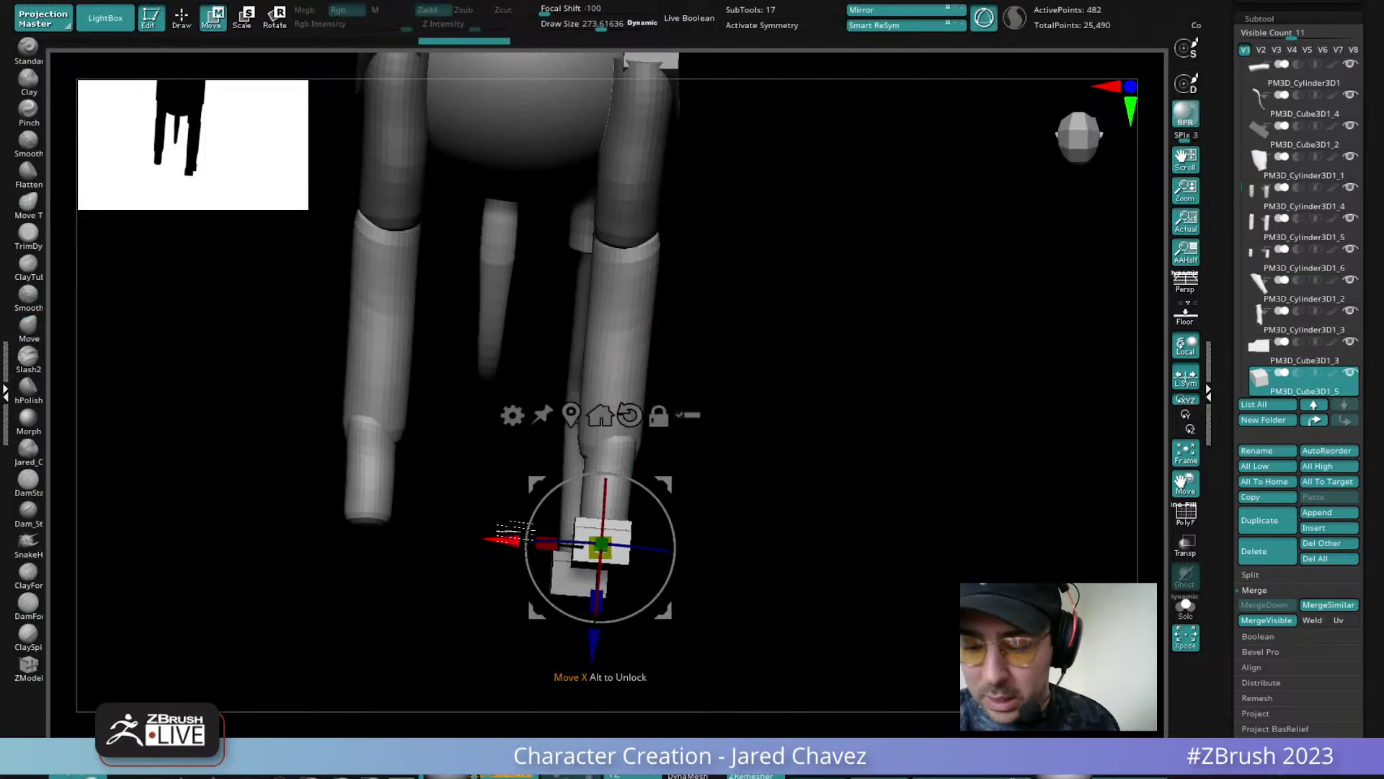
pyautogui.moveTo(782, 486); pyautogui.dragTo(779, 497)
pyautogui.keyDown('alt'); pyautogui.click(795, 376); pyautogui.keyUp('alt')
pyautogui.moveTo(697, 362); pyautogui.dragTo(831, 393)
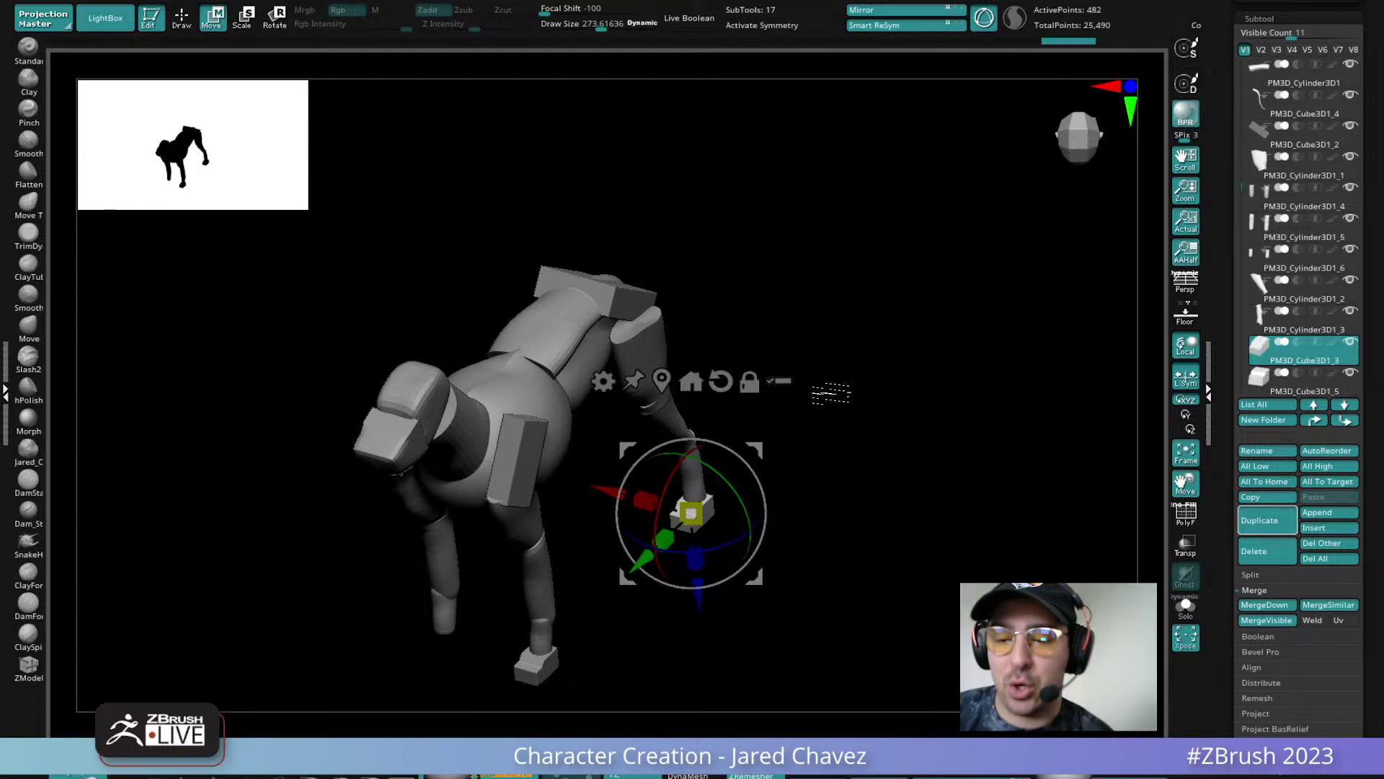
pyautogui.moveTo(832, 393); pyautogui.dragTo(840, 288)
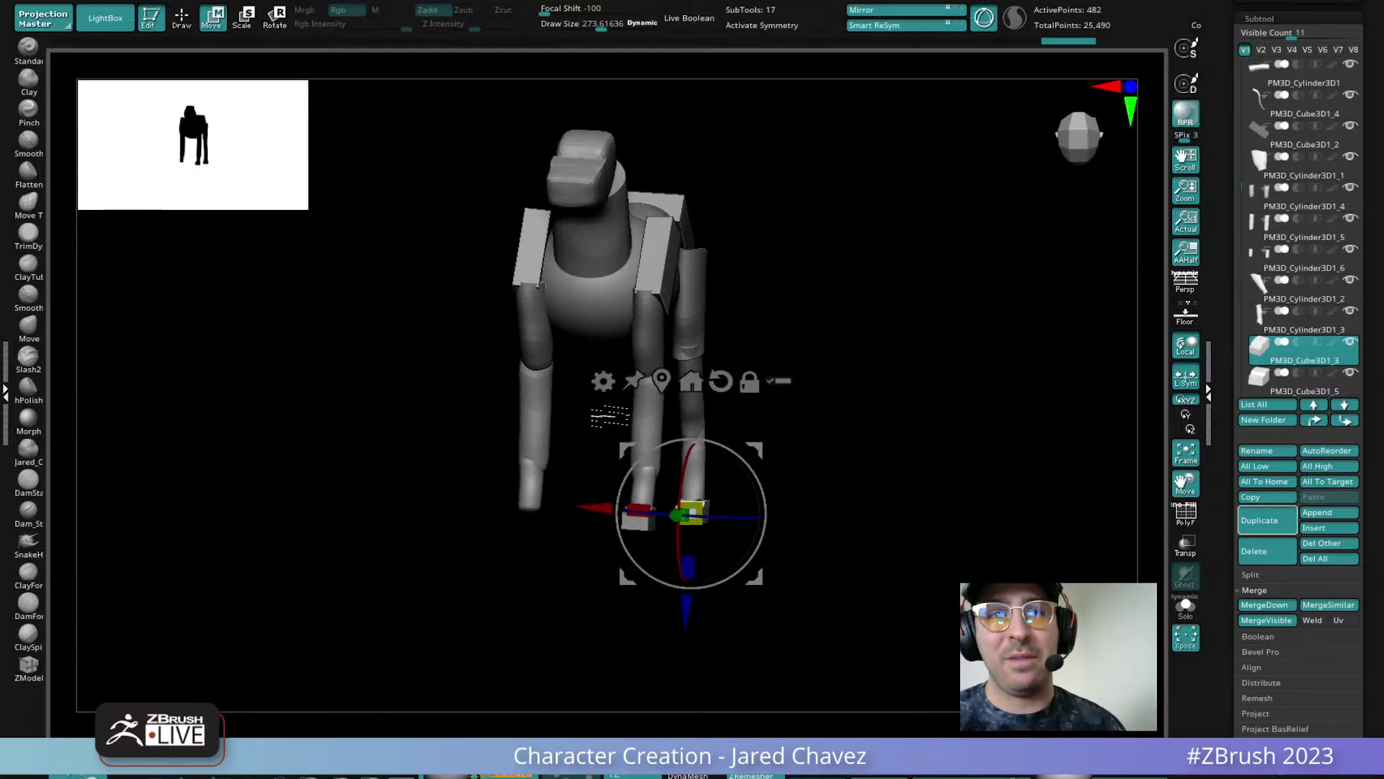
pyautogui.moveTo(609, 417); pyautogui.dragTo(678, 277)
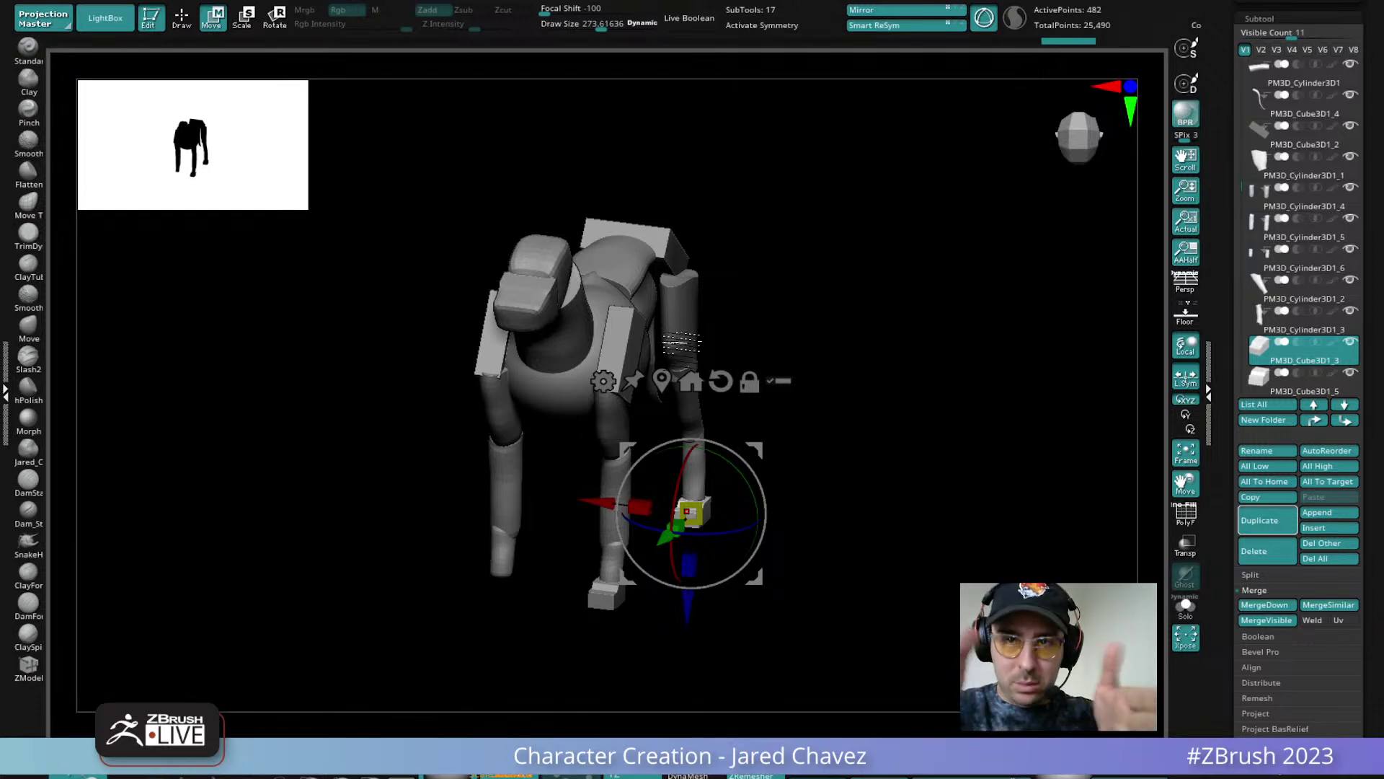
pyautogui.moveTo(682, 342); pyautogui.dragTo(857, 279)
pyautogui.moveTo(750, 454); pyautogui.dragTo(757, 526)
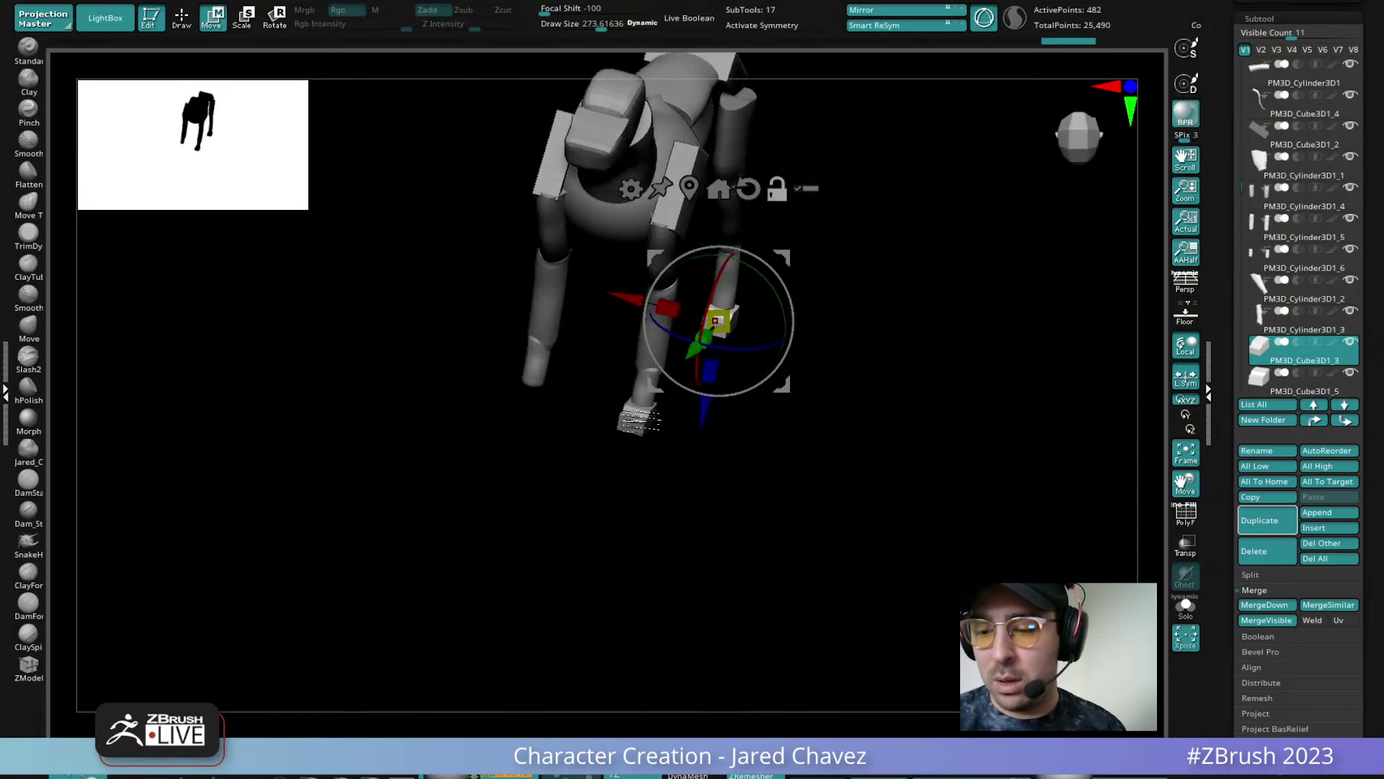
# Duplicate the front paw block, mirror the copy under the opposite foreleg and merge both front paws into one subtool
pyautogui.keyDown('alt'); pyautogui.click(639, 424); pyautogui.keyUp('alt')
pyautogui.click(1274, 522)
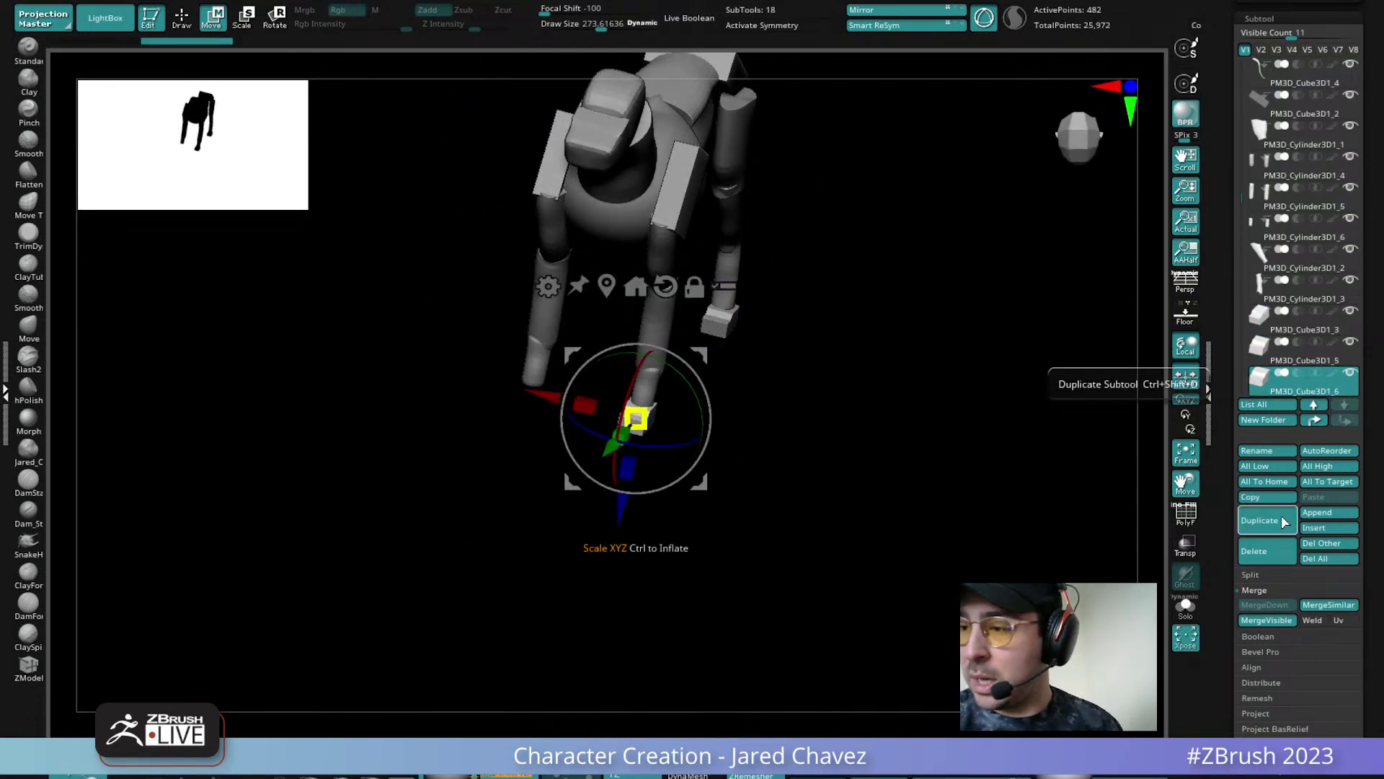
pyautogui.click(884, 10)
pyautogui.click(1301, 349)
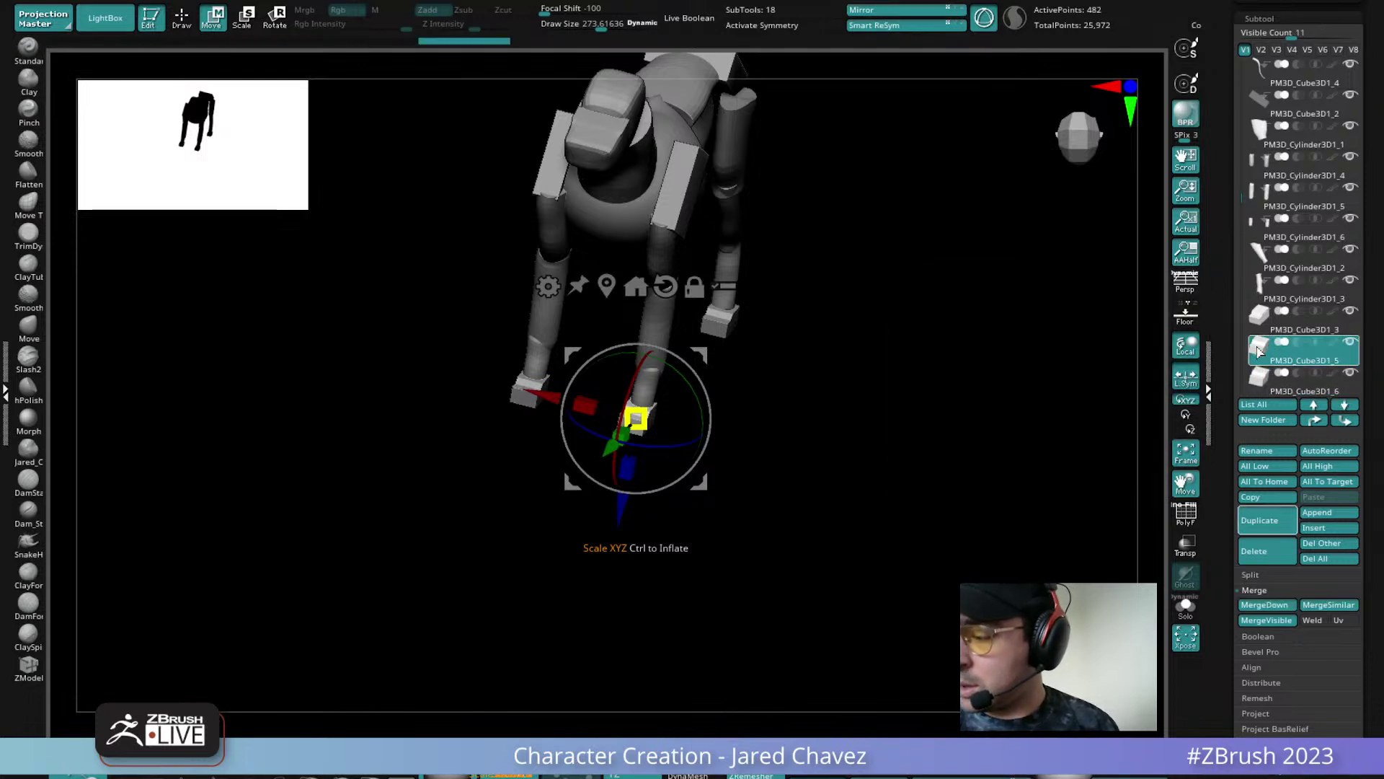
pyautogui.click(1267, 604)
pyautogui.press('Return')
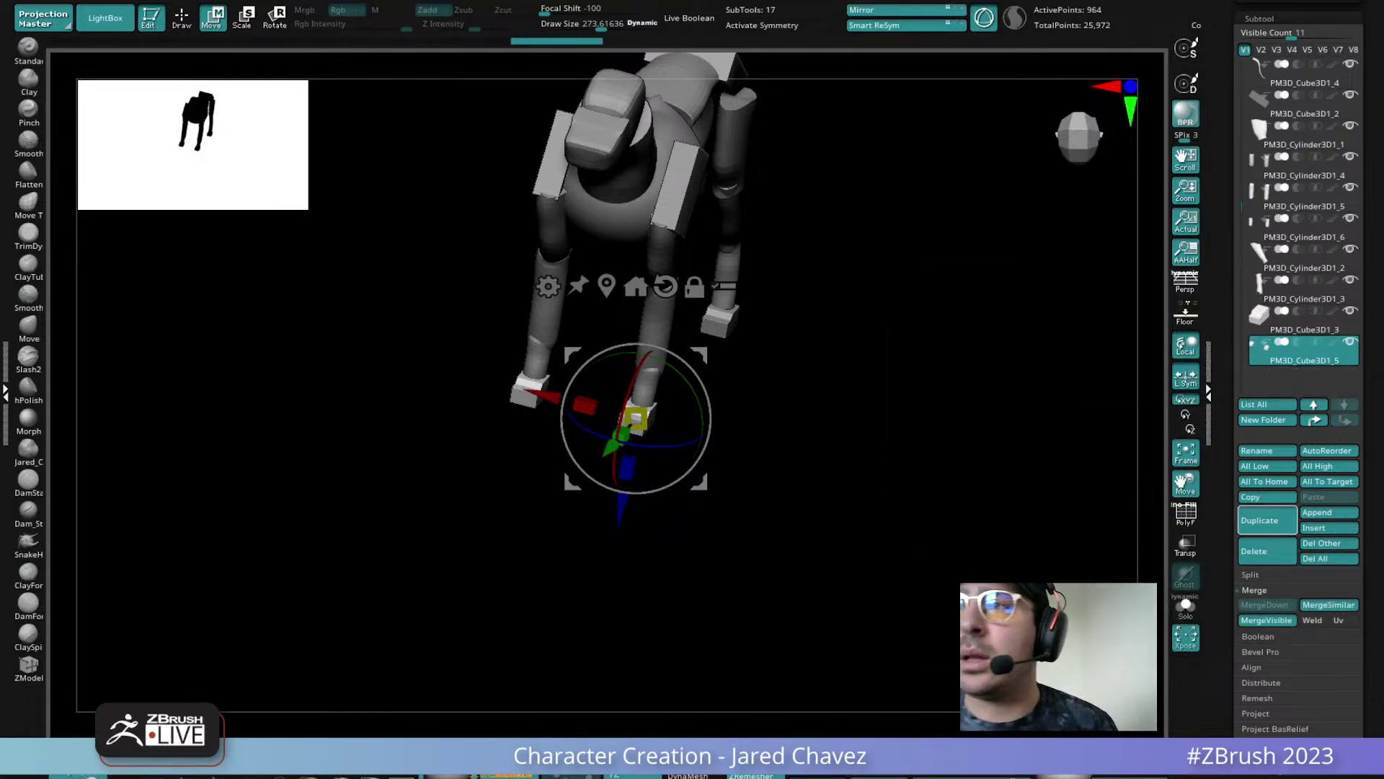
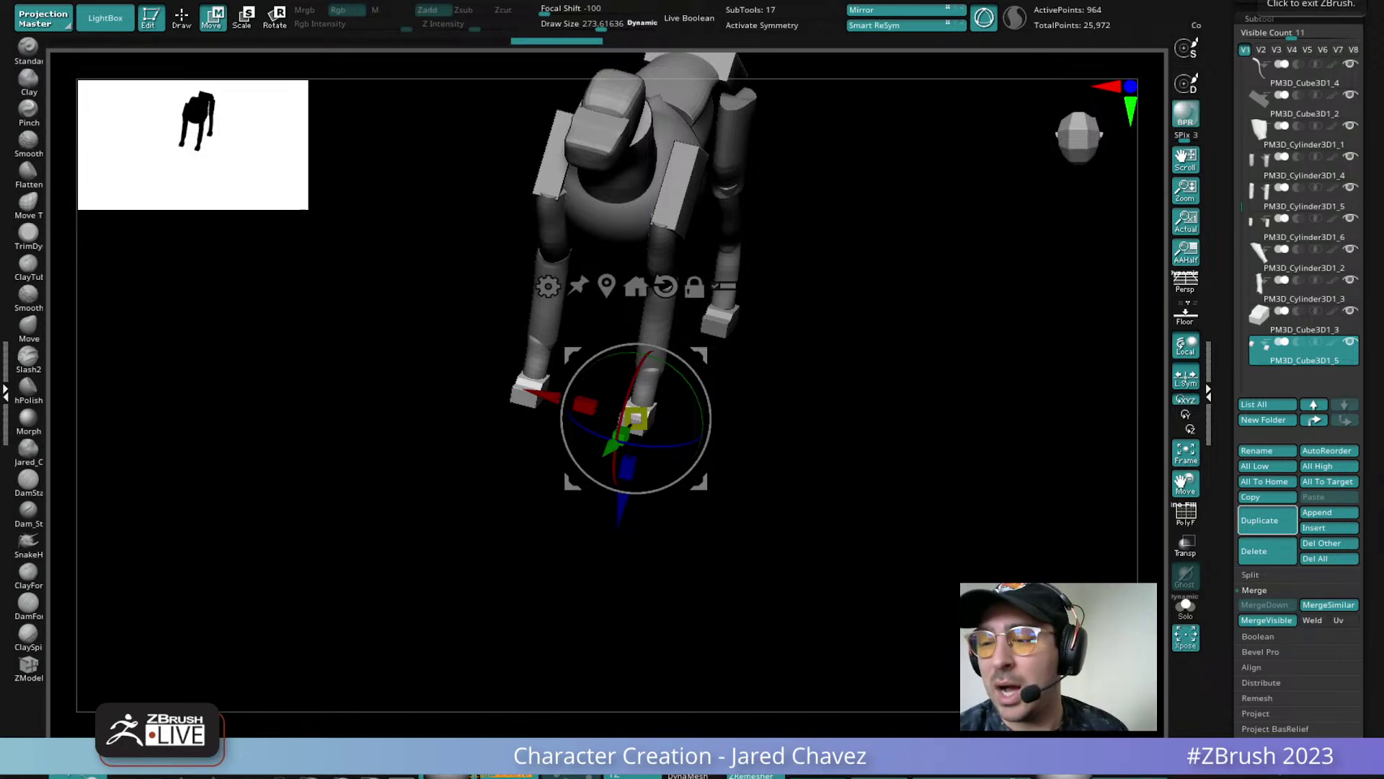
# Duplicate the thigh cylinder and mirror the copy to the opposite side of the hips, checking it from behind
pyautogui.moveTo(845, 405)
pyautogui.mouseDown()
pyautogui.moveTo(856, 387)
pyautogui.moveTo(834, 473)
pyautogui.moveTo(860, 433)
pyautogui.moveTo(843, 430)
pyautogui.mouseUp()
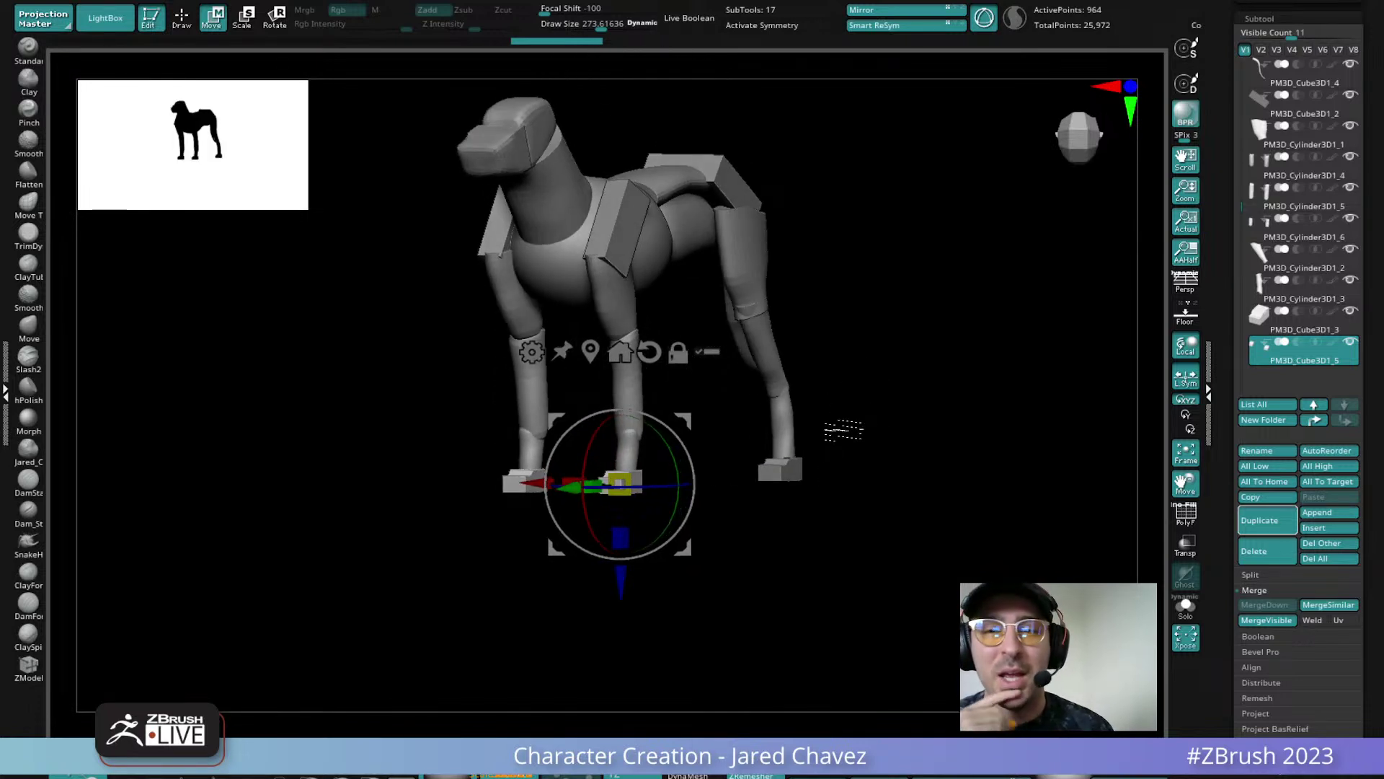
pyautogui.moveTo(844, 430); pyautogui.dragTo(686, 315)
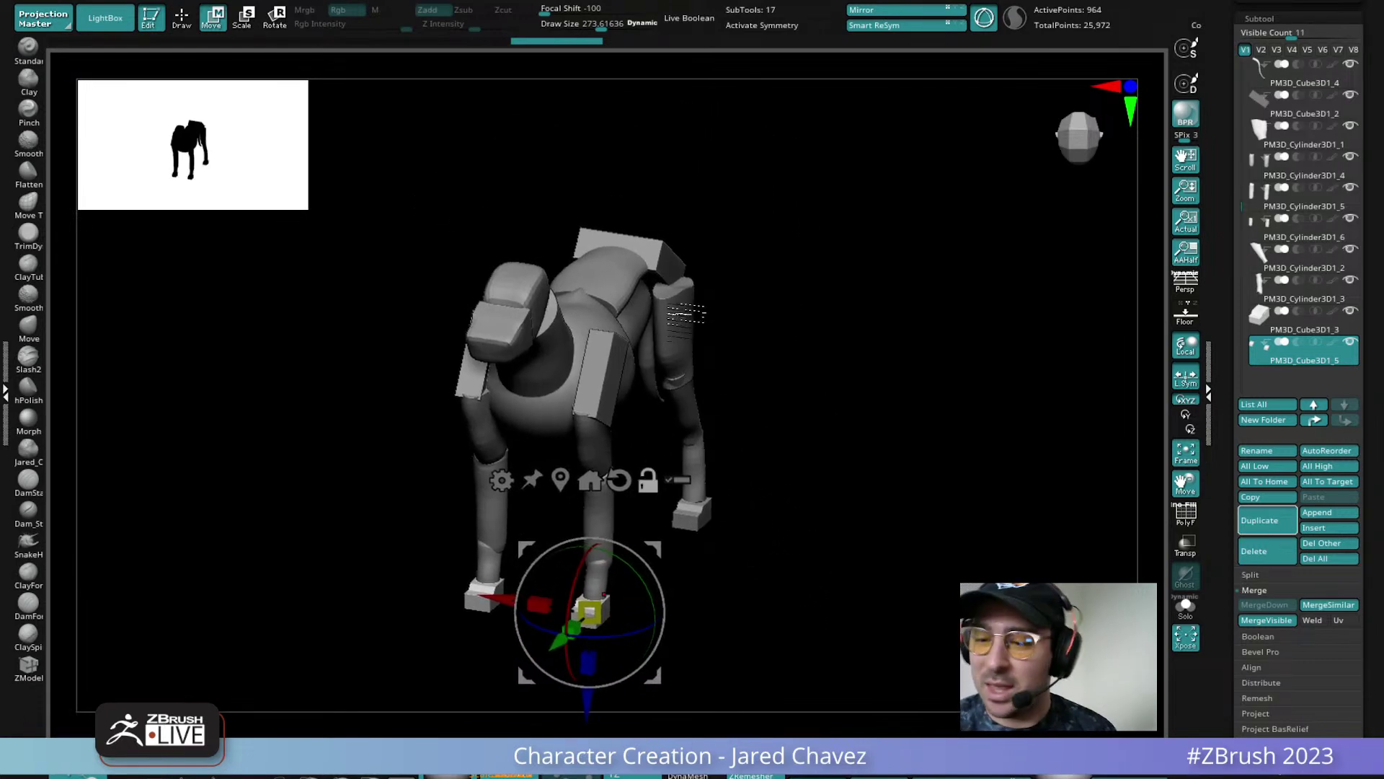
pyautogui.keyDown('alt'); pyautogui.click(684, 316); pyautogui.keyUp('alt')
pyautogui.moveTo(849, 444); pyautogui.dragTo(854, 383)
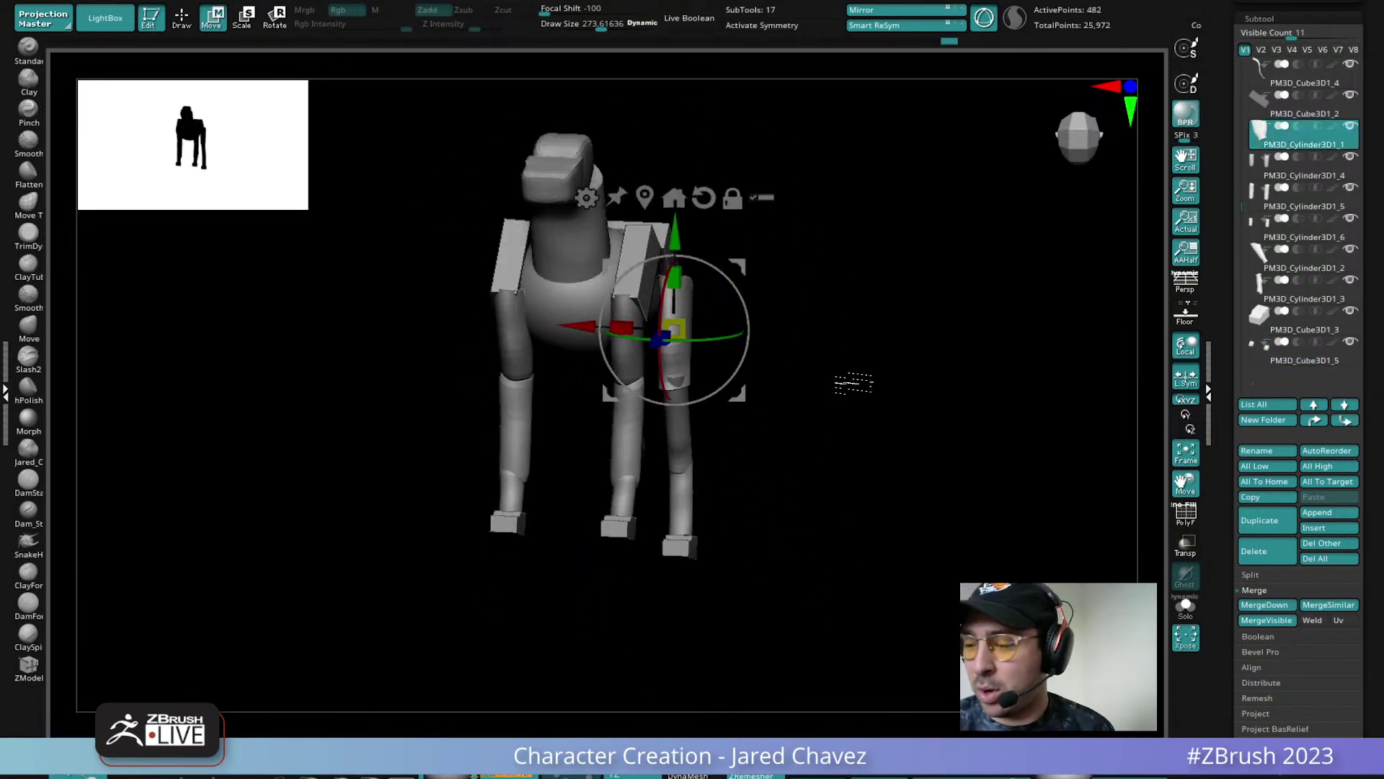
pyautogui.click(1262, 528)
pyautogui.click(890, 12)
pyautogui.moveTo(927, 418); pyautogui.dragTo(789, 442)
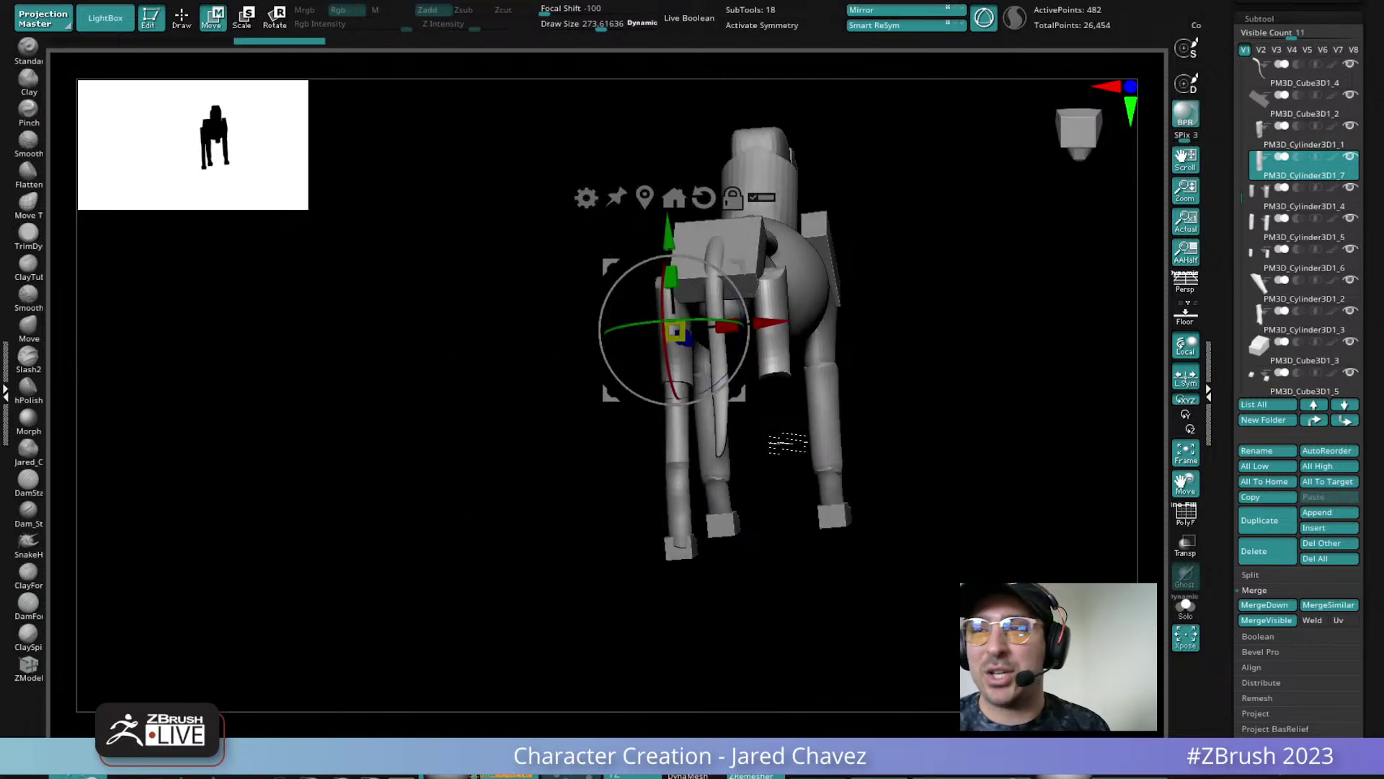
# Merge the mirrored thigh cylinder with the original thigh into one subtool
pyautogui.moveTo(971, 495); pyautogui.dragTo(978, 505)
pyautogui.click(1255, 135)
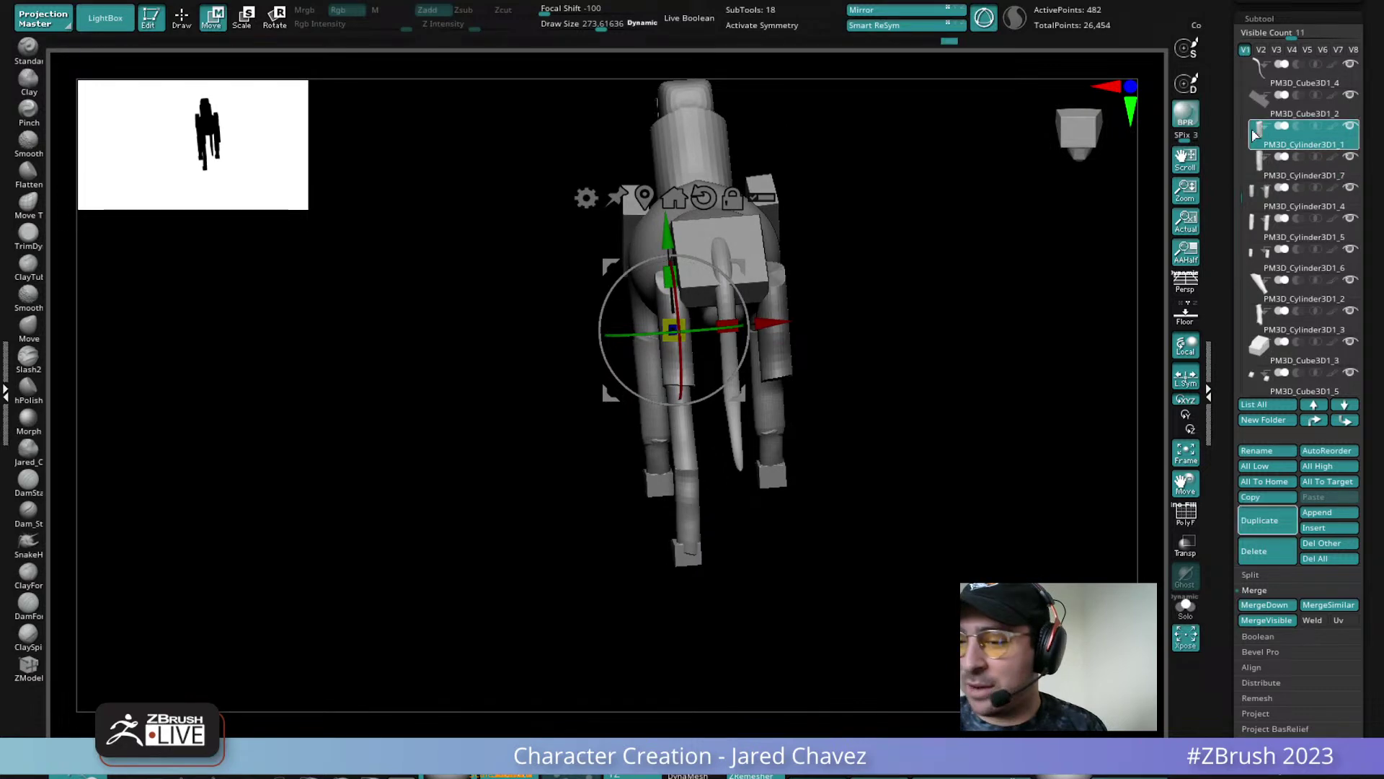
pyautogui.click(1268, 604)
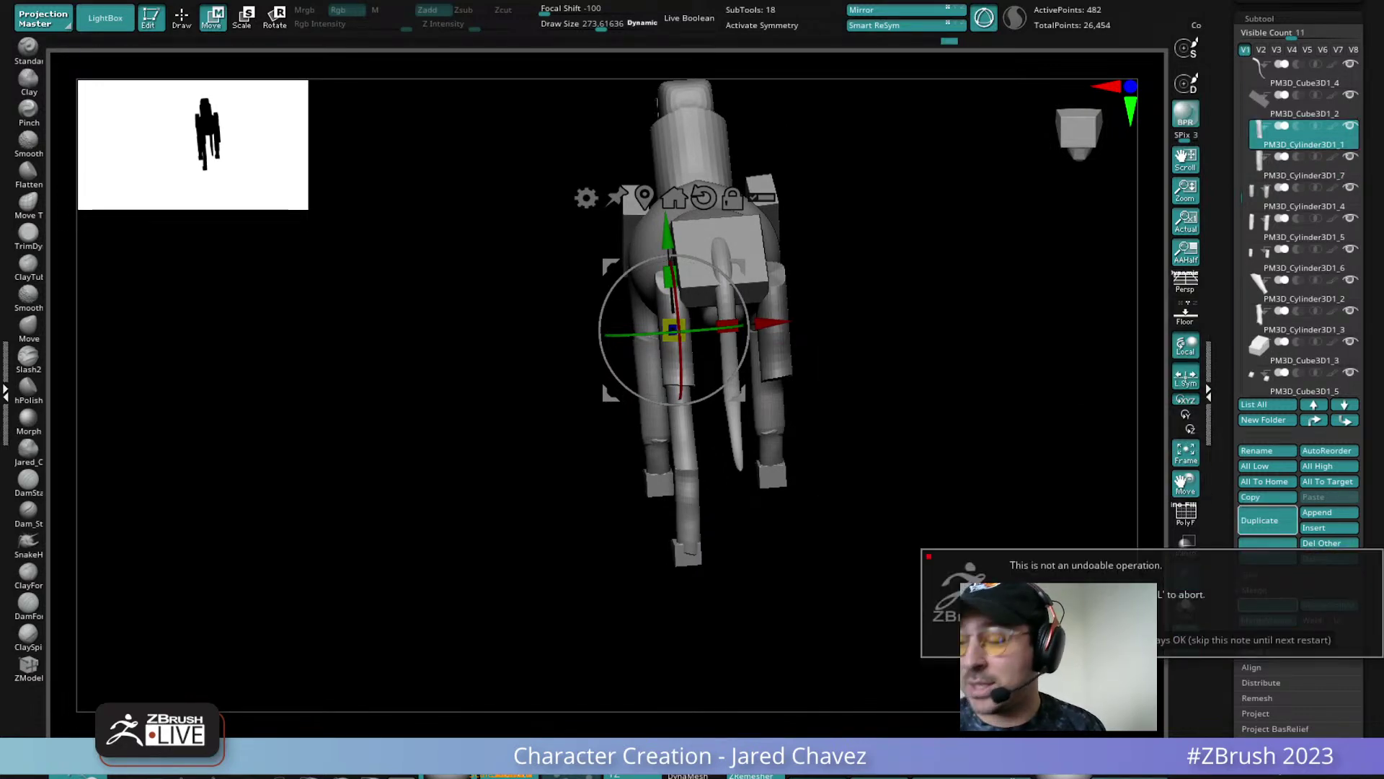
pyautogui.press('Return')
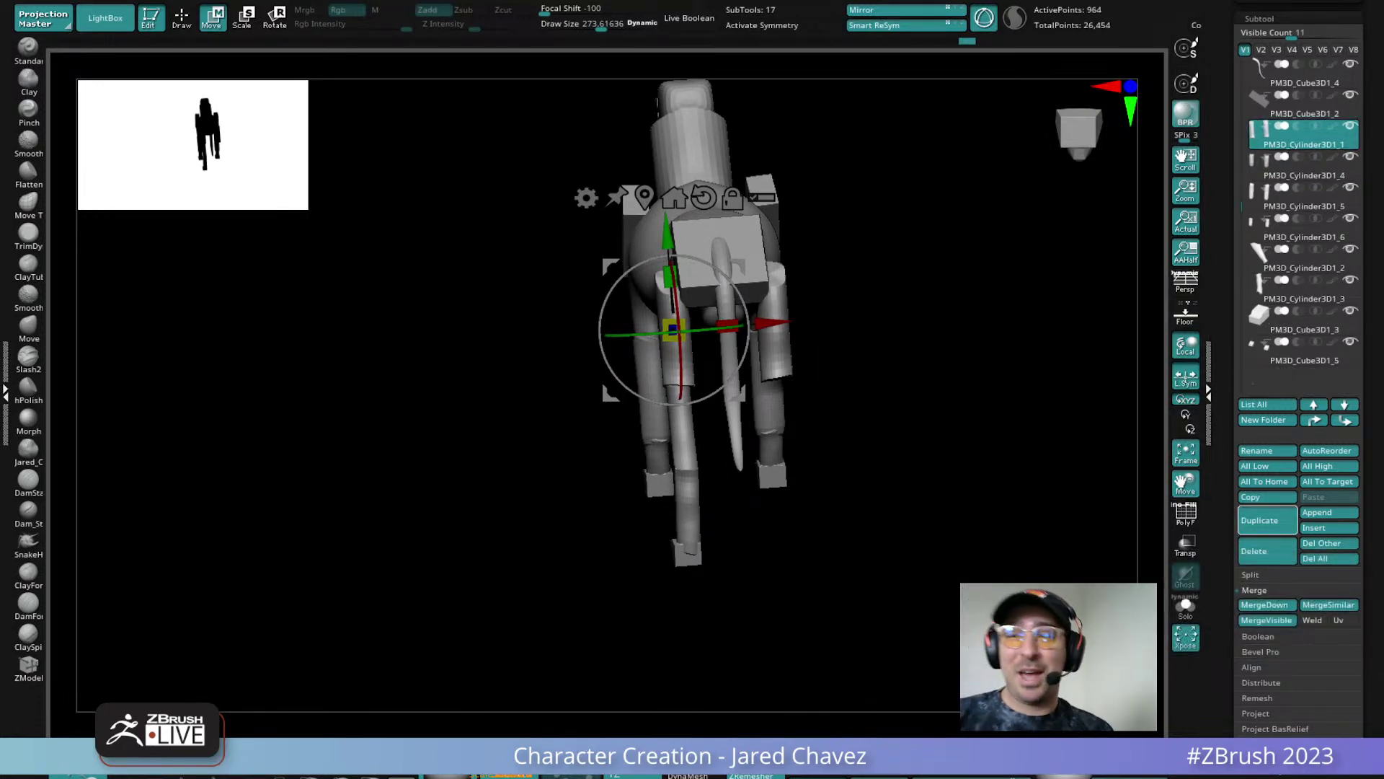
# Duplicate the hind leg cylinder below the thigh, mirror the copy to the opposite leg and merge the two pieces
pyautogui.moveTo(863, 378); pyautogui.dragTo(875, 421)
pyautogui.keyDown('alt'); pyautogui.click(685, 438); pyautogui.keyUp('alt')
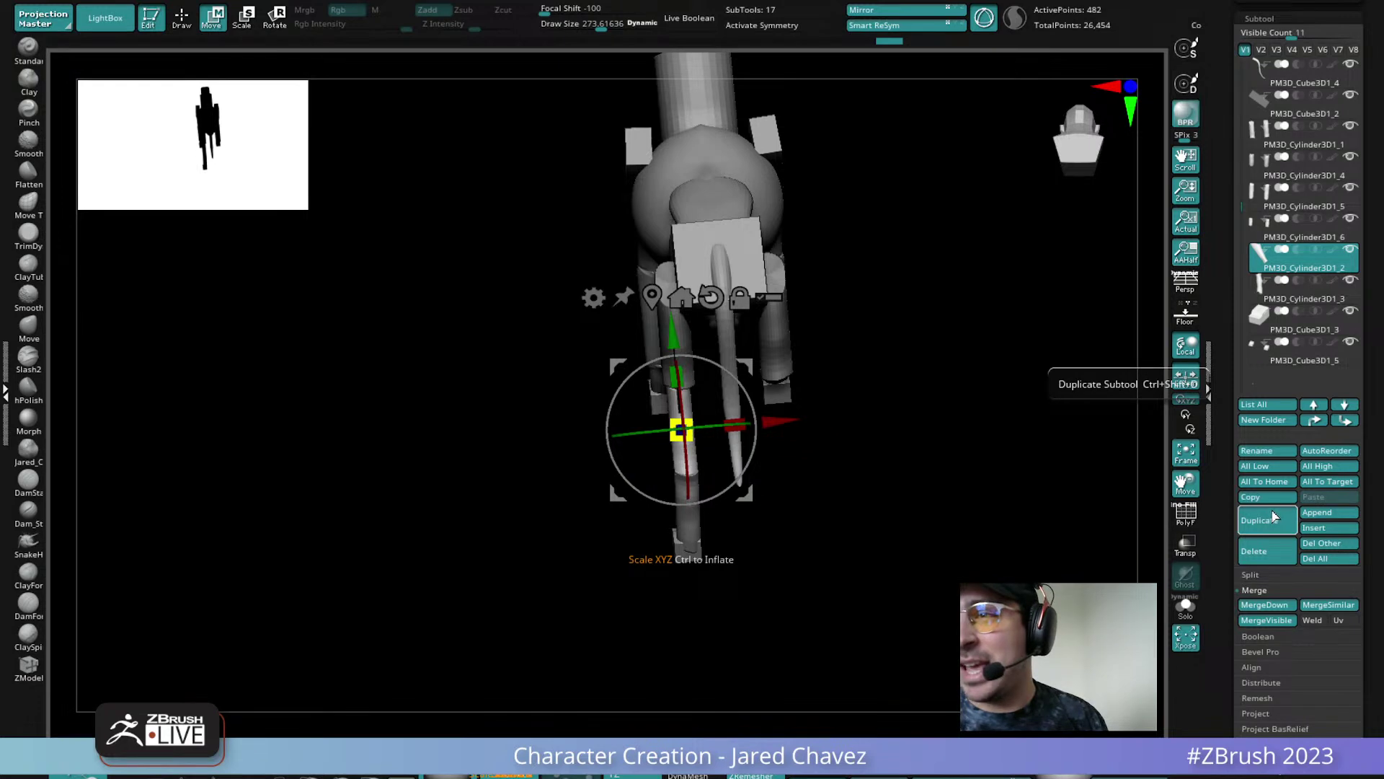
pyautogui.click(1273, 528)
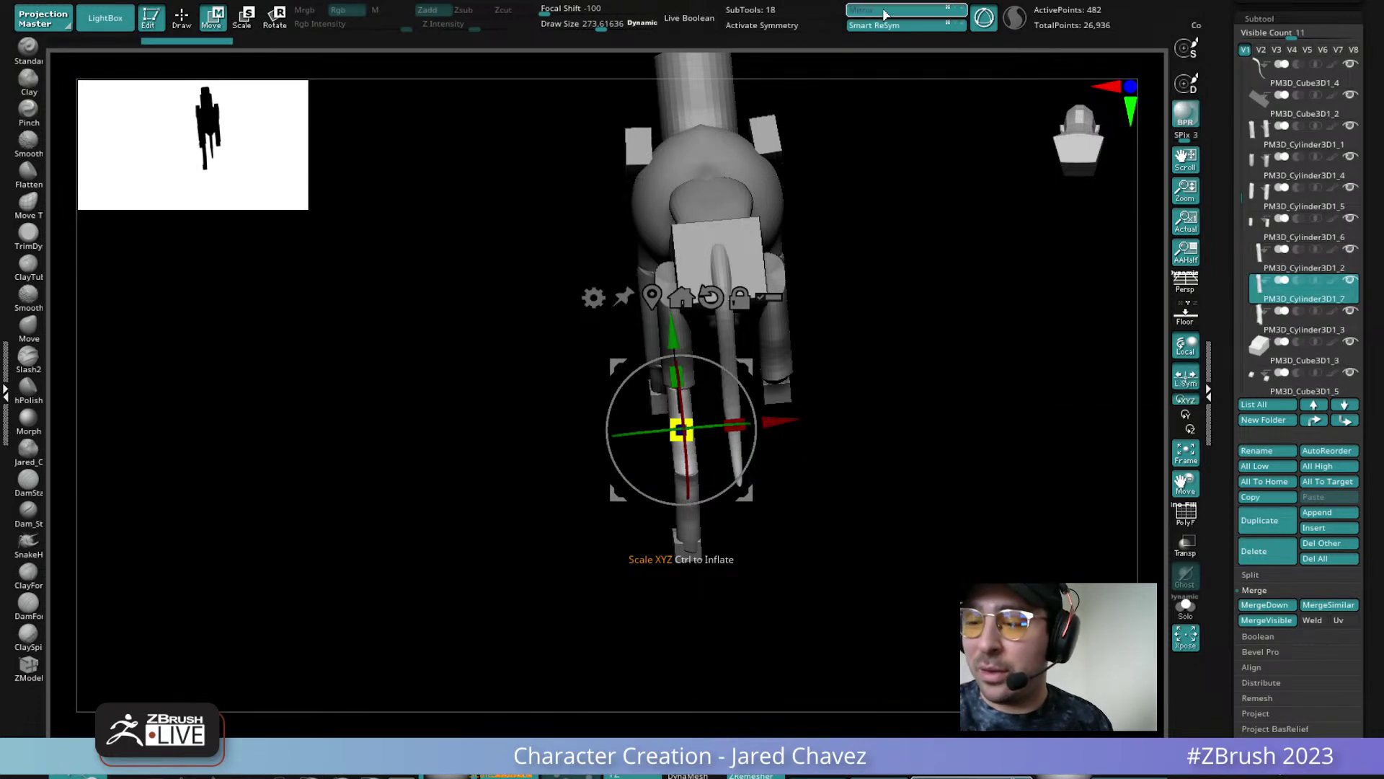
pyautogui.moveTo(937, 331); pyautogui.dragTo(904, 357)
pyautogui.keyDown('ctrl'); pyautogui.moveTo(903, 357); pyautogui.dragTo(959, 486, button='right'); pyautogui.keyUp('ctrl')
pyautogui.keyDown('alt'); pyautogui.moveTo(1045, 433); pyautogui.dragTo(911, 406, button='right'); pyautogui.keyUp('alt')
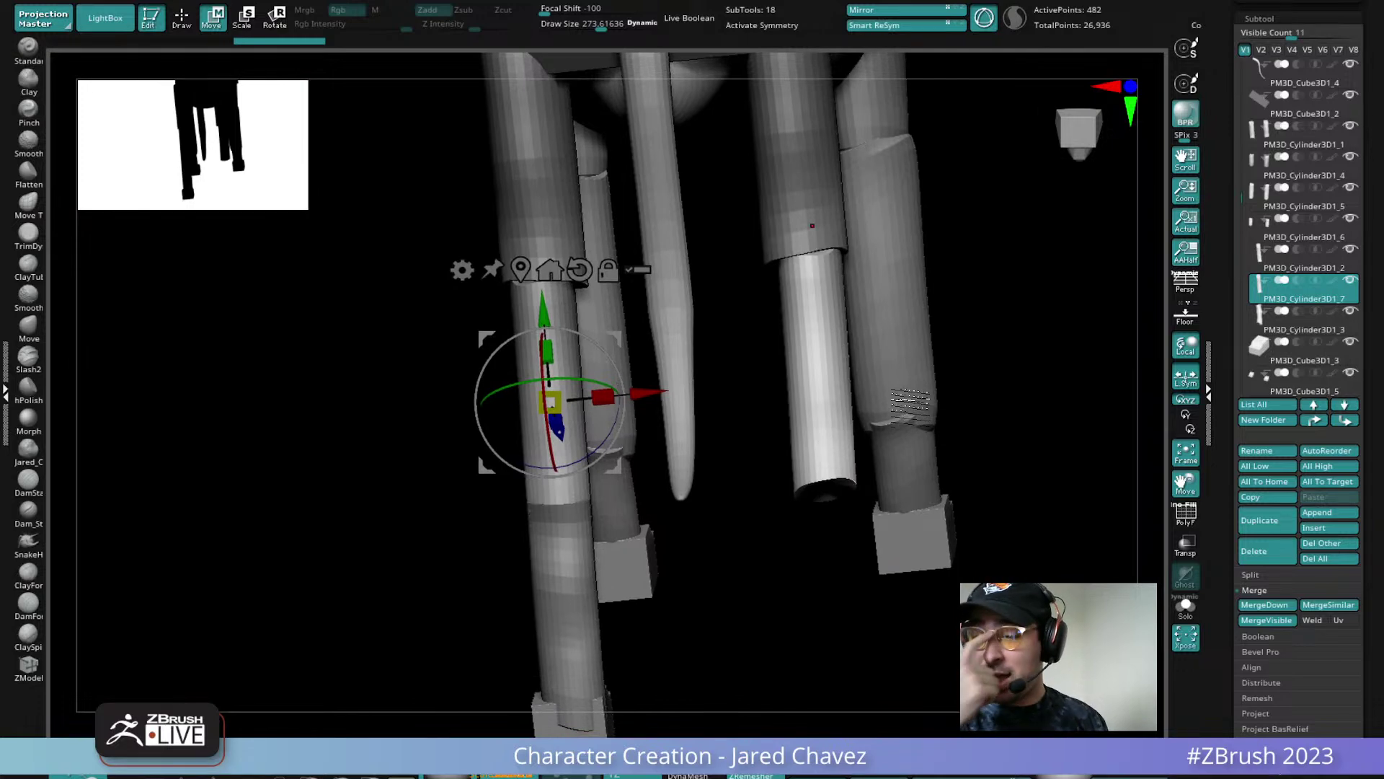
pyautogui.click(1266, 271)
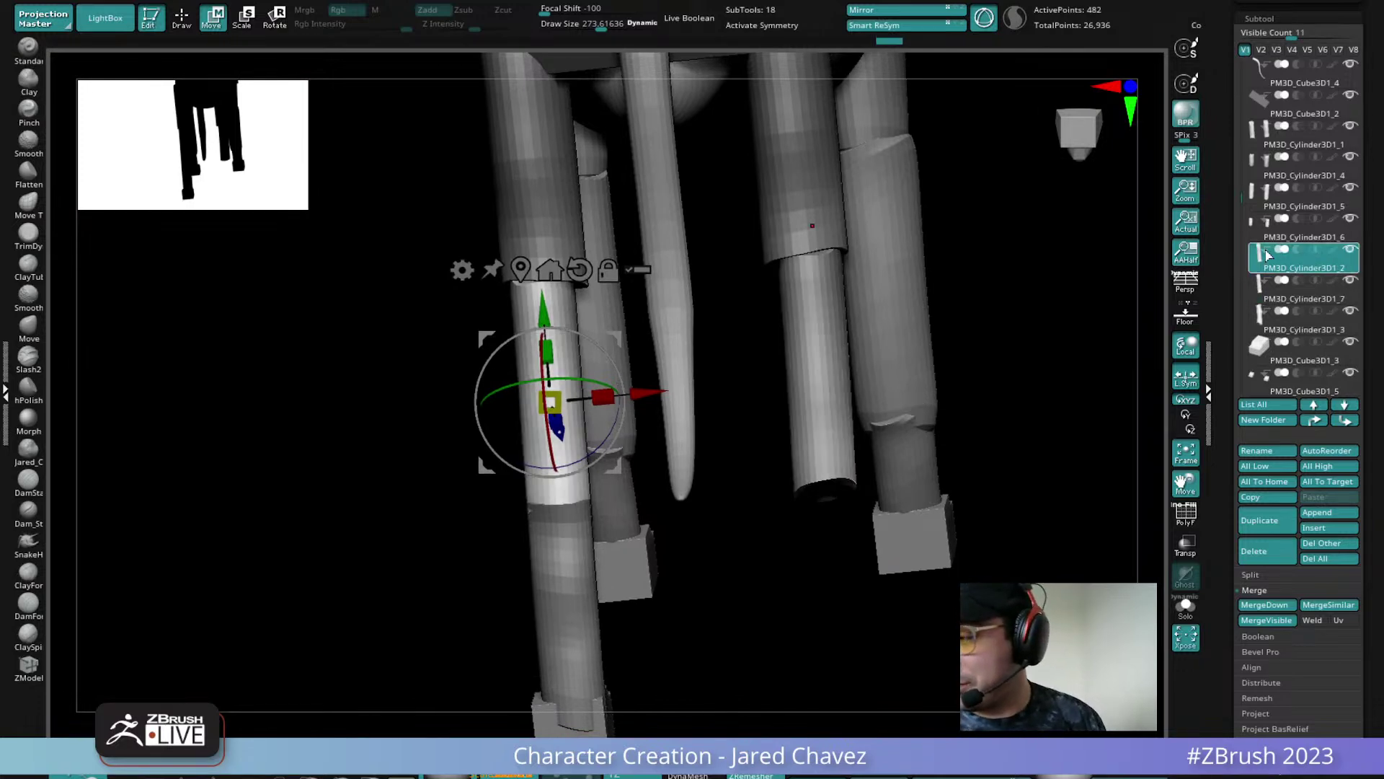
pyautogui.click(1267, 605)
pyautogui.press('Return')
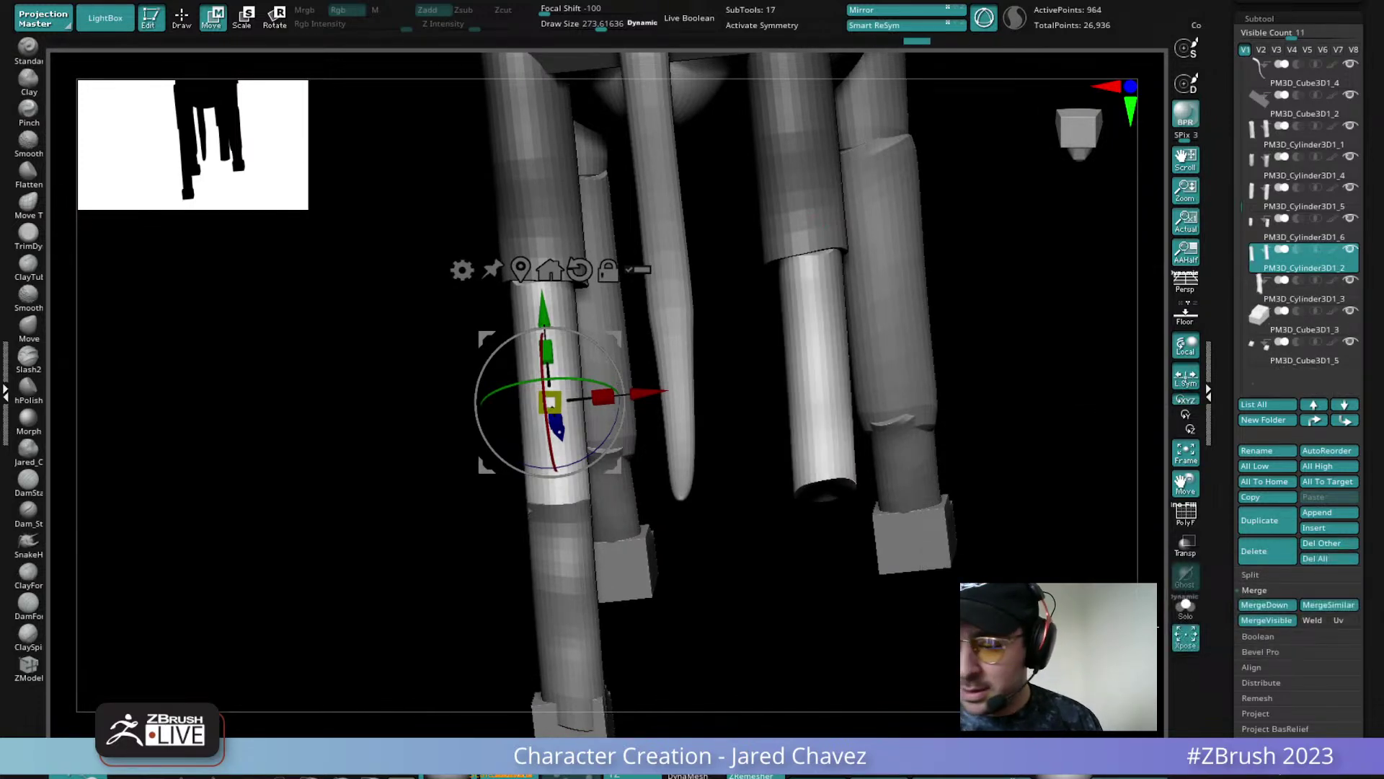
# Duplicate the lowest hind leg cylinder above the paw, mirror the copy to the opposite side and merge both
pyautogui.keyDown('alt'); pyautogui.click(558, 611); pyautogui.keyUp('alt')
pyautogui.click(1267, 520)
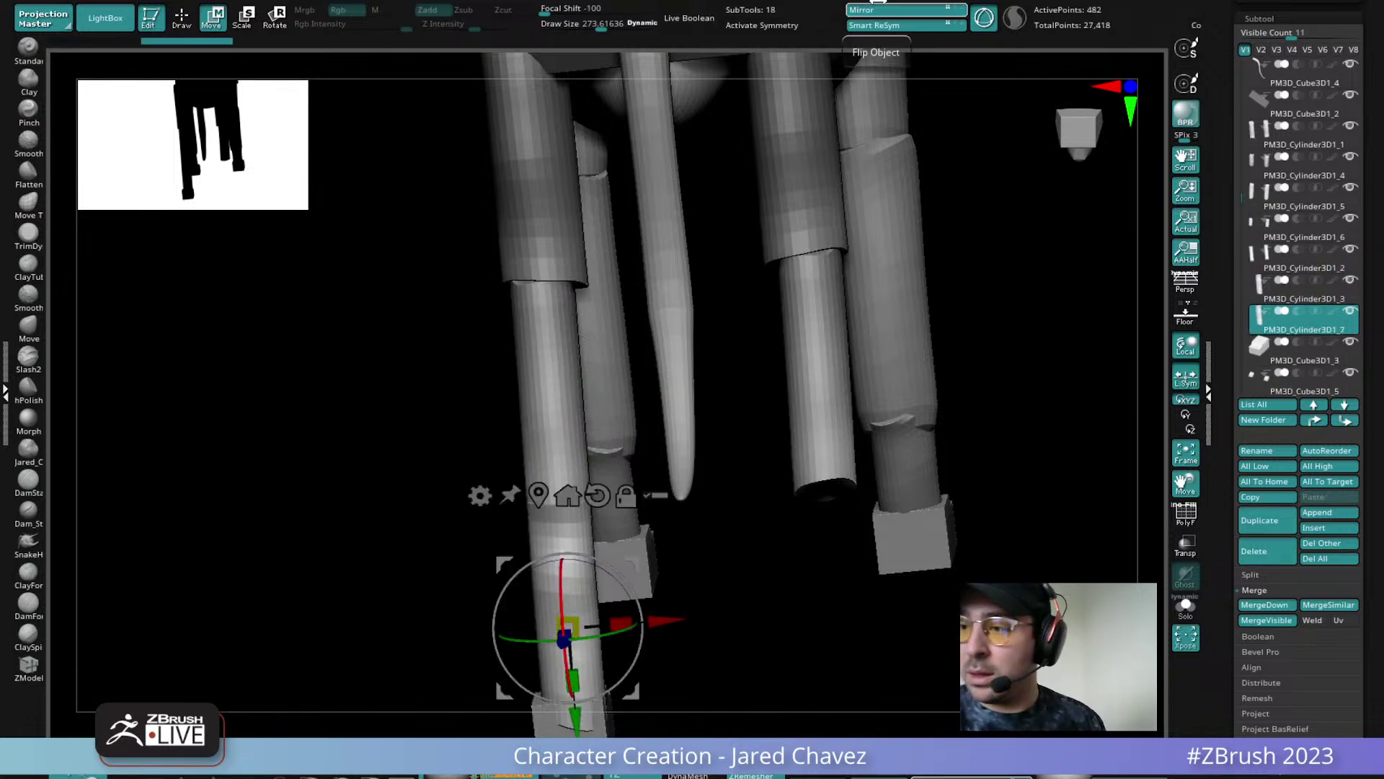
pyautogui.click(879, 8)
pyautogui.click(1264, 605)
pyautogui.press('Return')
# Duplicate the hind paw block, mirror the copy under the opposite hind leg and merge both hind paws into one subtool
pyautogui.keyDown('alt'); pyautogui.moveTo(819, 593); pyautogui.dragTo(806, 444, button='right'); pyautogui.keyUp('alt')
pyautogui.keyDown('alt'); pyautogui.click(570, 591); pyautogui.keyUp('alt')
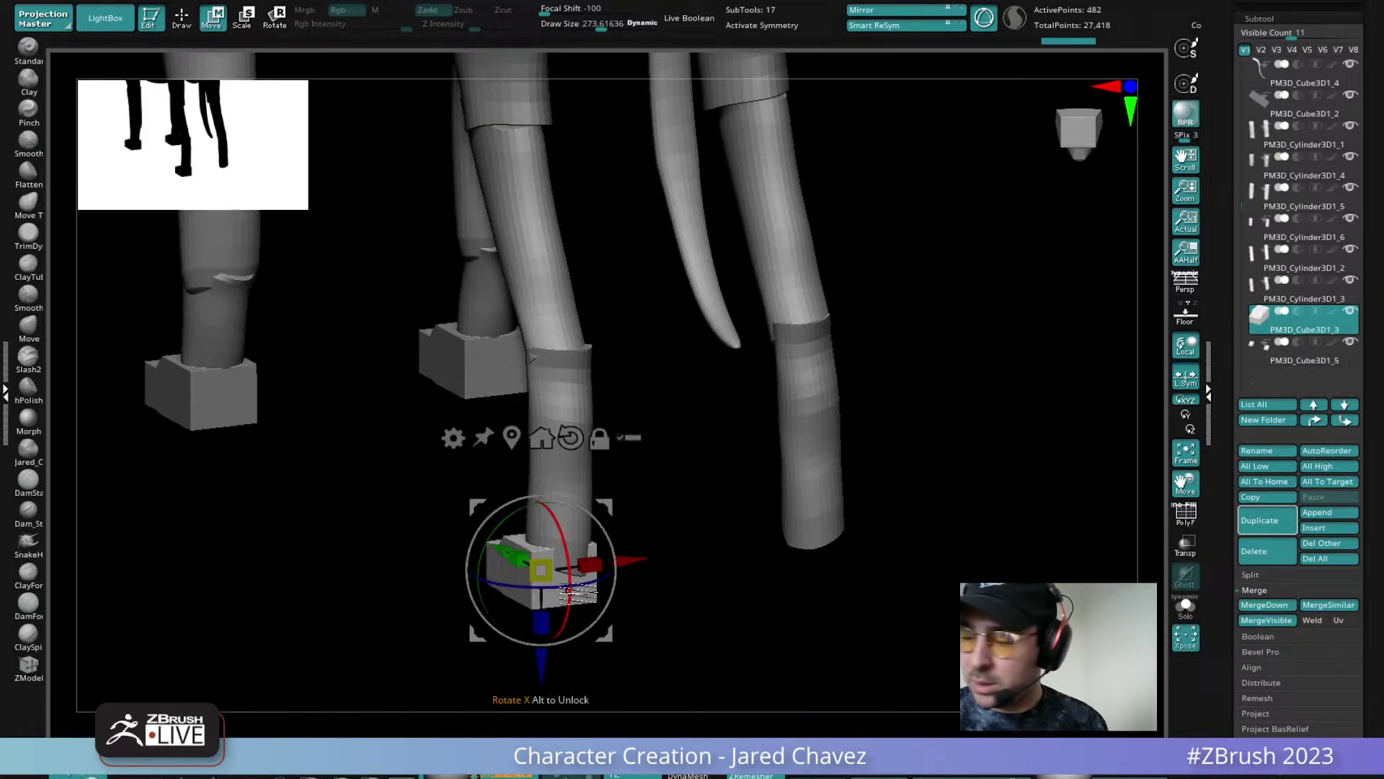
pyautogui.click(1275, 522)
pyautogui.click(880, 8)
pyautogui.click(1264, 605)
pyautogui.press('Return')
# Show the reference images, then shrink the coloured side-view reference and park it beside the front-view reference
pyautogui.moveTo(851, 375); pyautogui.dragTo(806, 372, button='right')
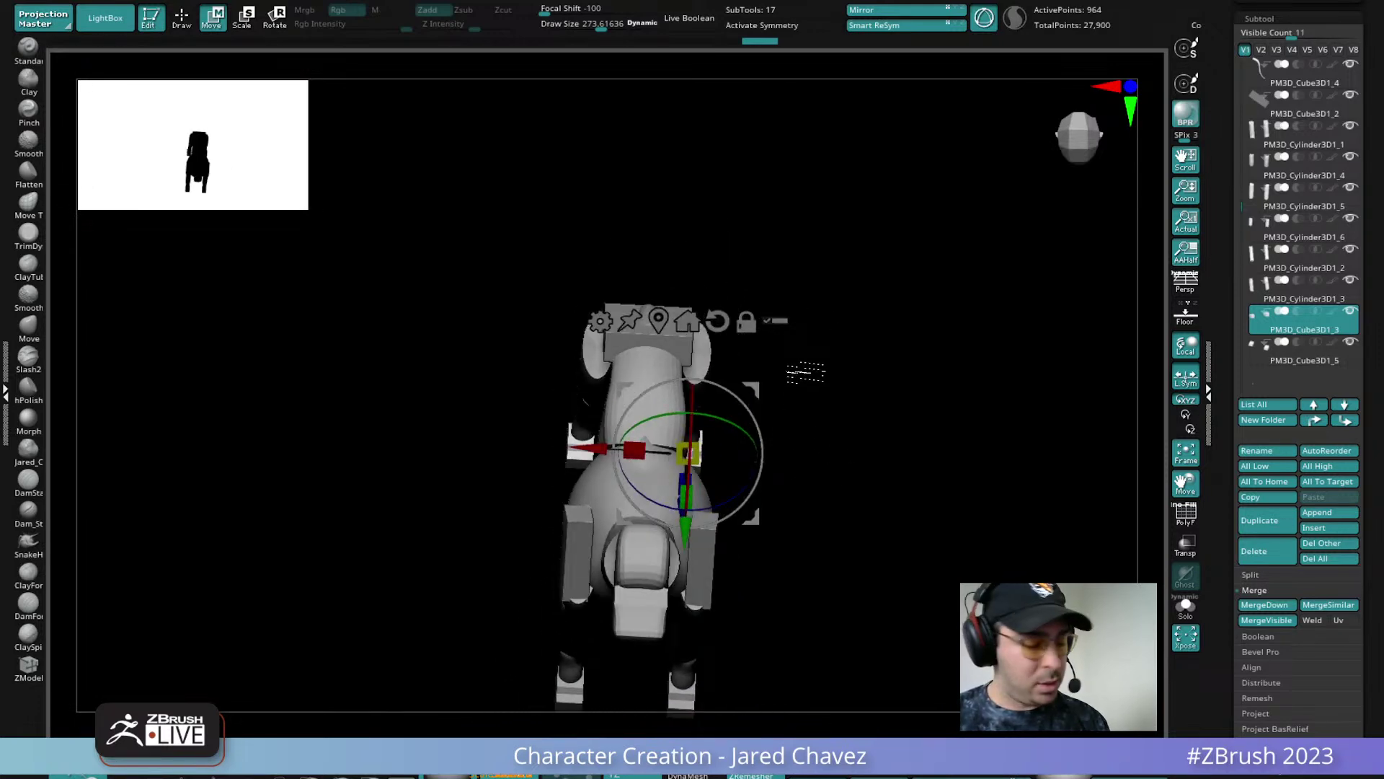
pyautogui.hotkey('shift', 'z')
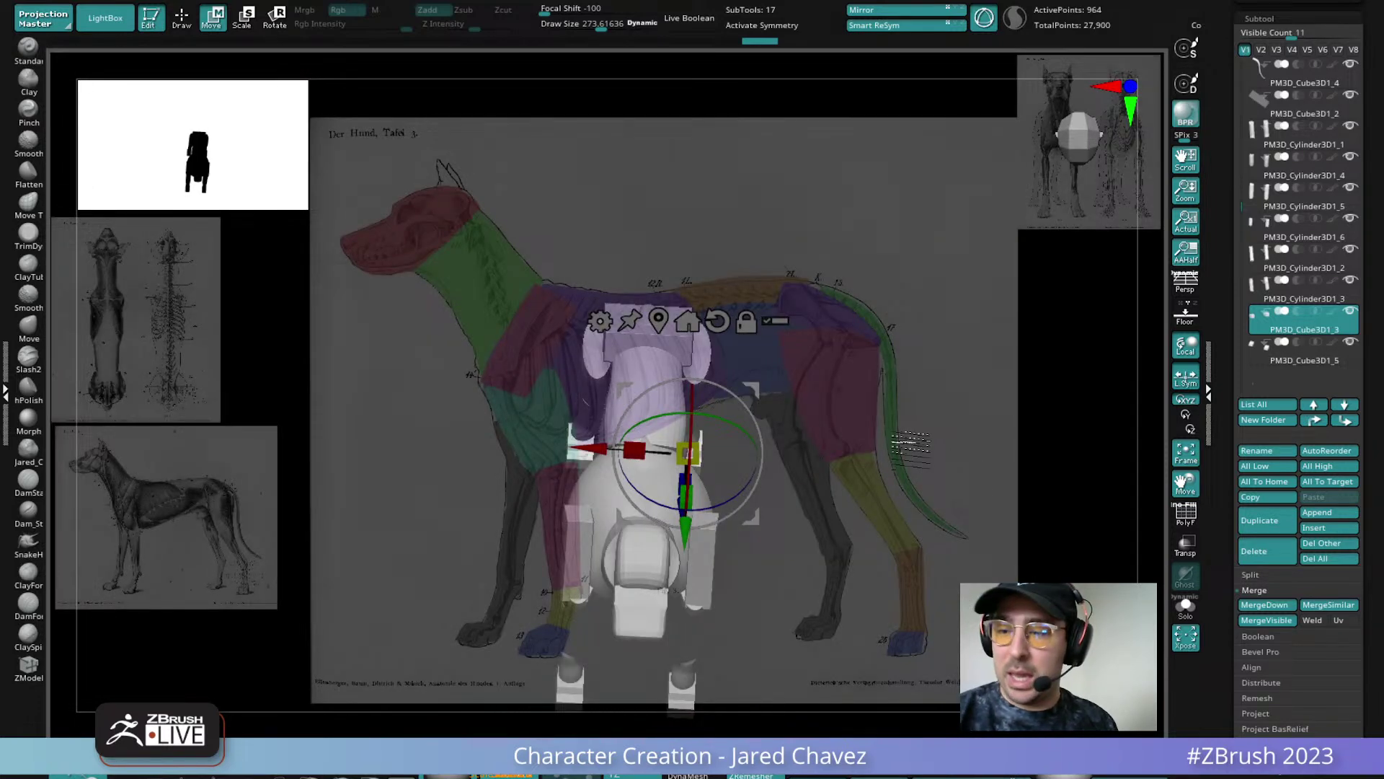
pyautogui.press('z')
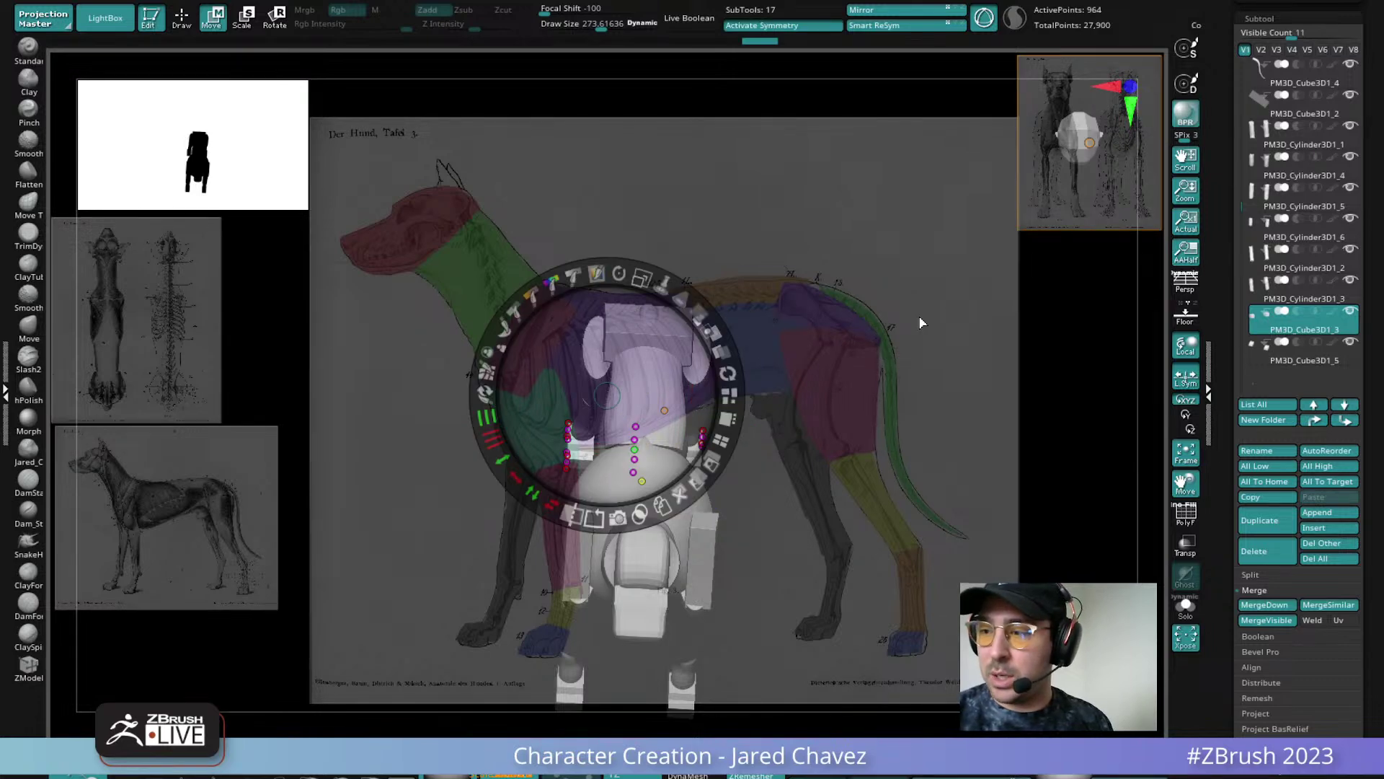
pyautogui.click(929, 320)
pyautogui.moveTo(955, 197); pyautogui.dragTo(1129, 83)
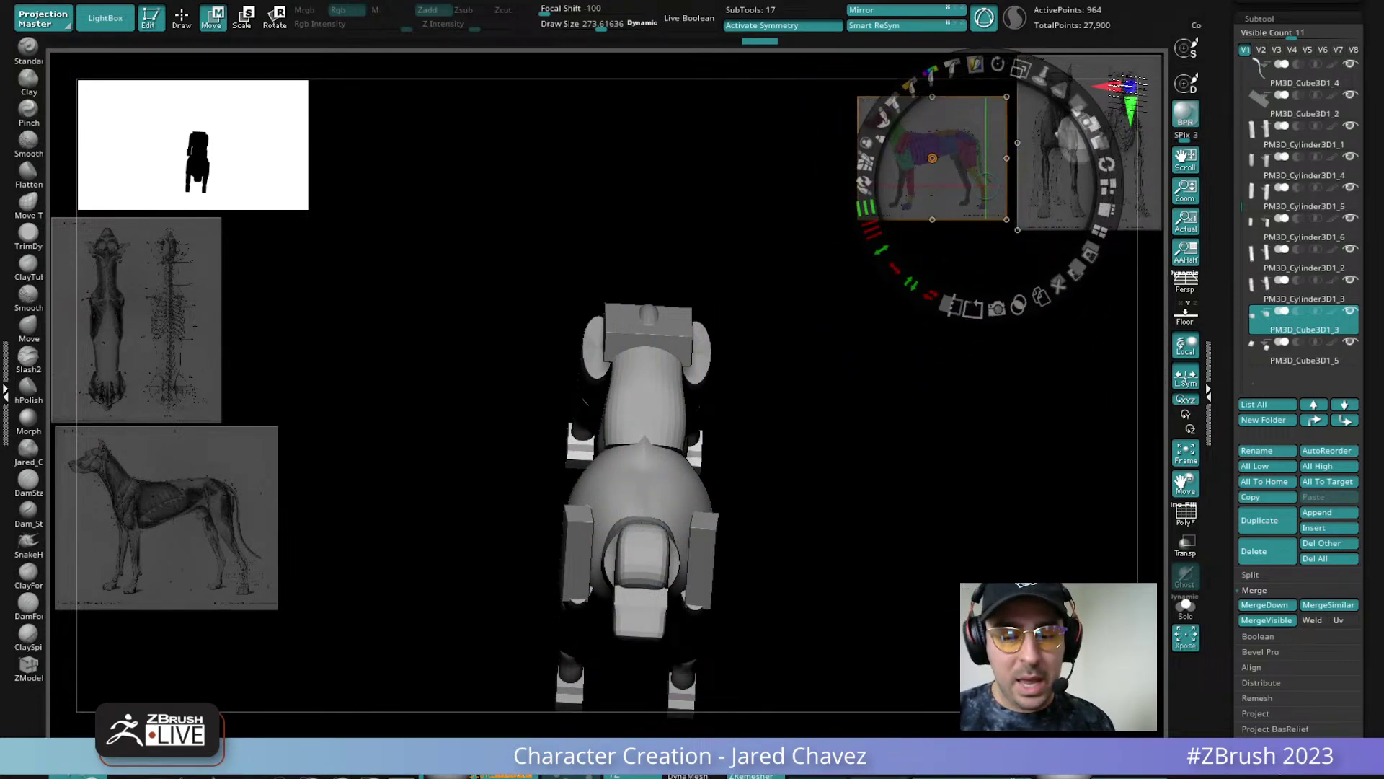
# Enlarge the top-view anatomy reference and position it centrally over the model, then finish editing the reference images
pyautogui.click(157, 366)
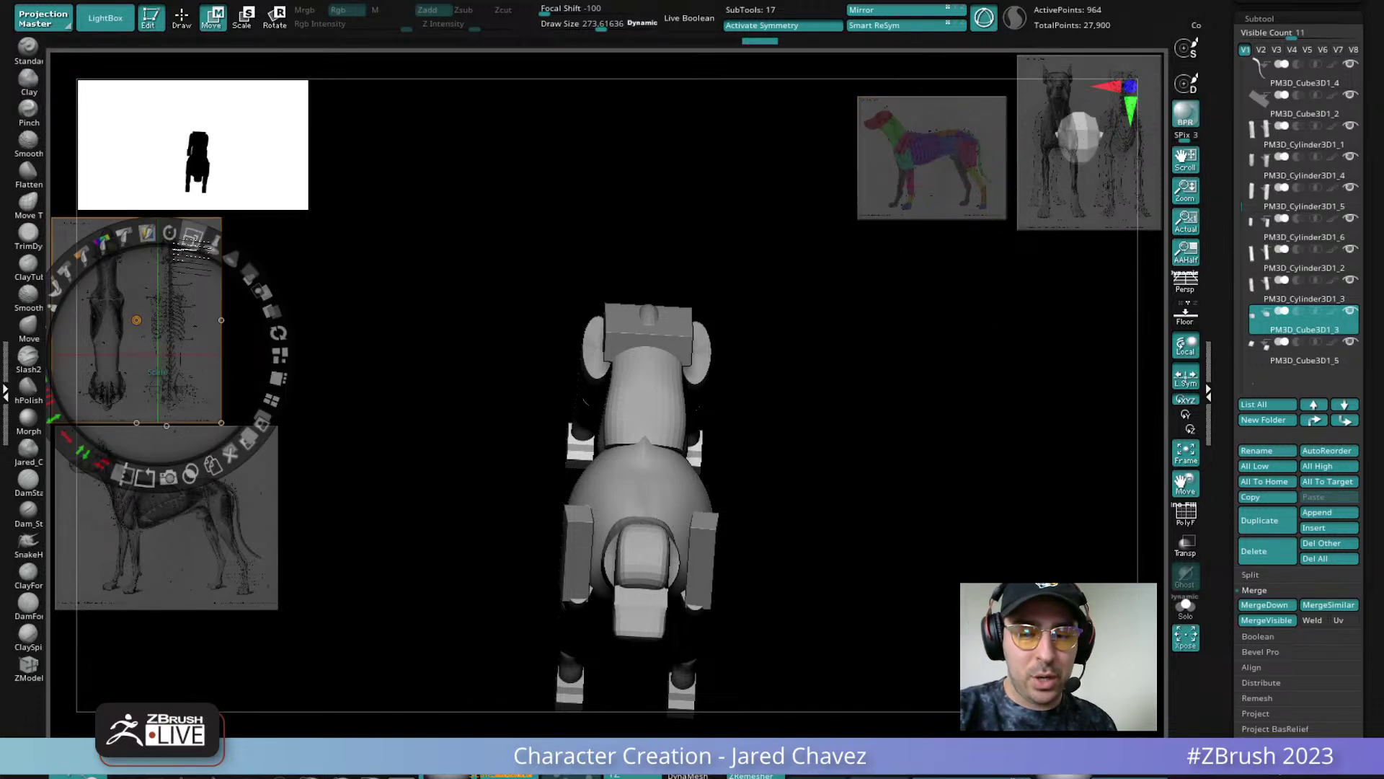
pyautogui.moveTo(195, 240); pyautogui.dragTo(278, 324)
pyautogui.moveTo(194, 293); pyautogui.dragTo(671, 413)
pyautogui.moveTo(668, 355); pyautogui.dragTo(712, 377)
pyautogui.moveTo(669, 396); pyautogui.dragTo(834, 442)
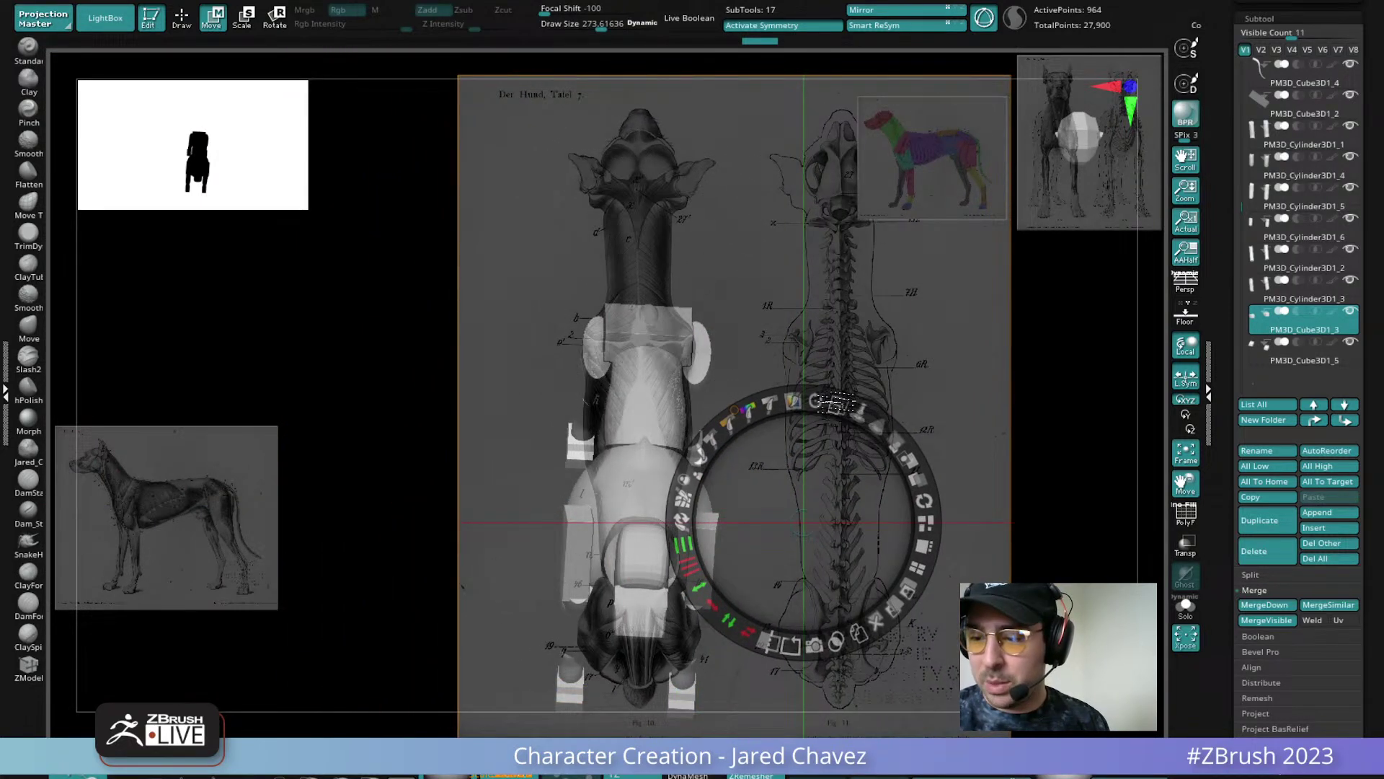
pyautogui.press('z')
# Turn the dog model to a straight top view and line it up with the enlarged top-view reference
pyautogui.moveTo(799, 310); pyautogui.dragTo(732, 401)
pyautogui.keyDown('alt'); pyautogui.moveTo(865, 329); pyautogui.dragTo(791, 440); pyautogui.keyUp('alt')
pyautogui.keyDown('alt'); pyautogui.moveTo(757, 341); pyautogui.dragTo(821, 374); pyautogui.keyUp('alt')
pyautogui.moveTo(820, 374); pyautogui.dragTo(615, 430, button='right')
pyautogui.keyDown('alt'); pyautogui.moveTo(589, 646); pyautogui.dragTo(588, 683, button='right'); pyautogui.keyUp('alt')
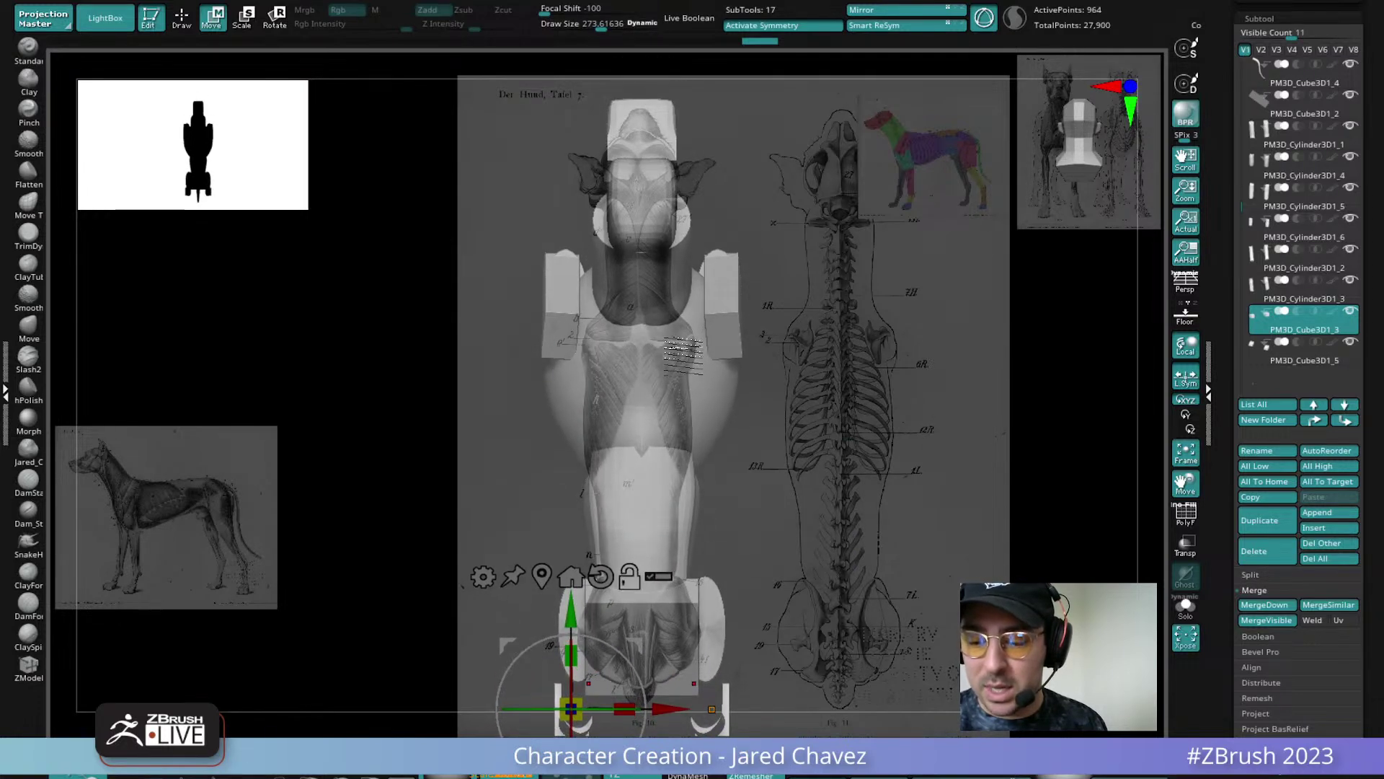
pyautogui.keyDown('alt'); pyautogui.moveTo(677, 370); pyautogui.dragTo(673, 370, button='right'); pyautogui.keyUp('alt')
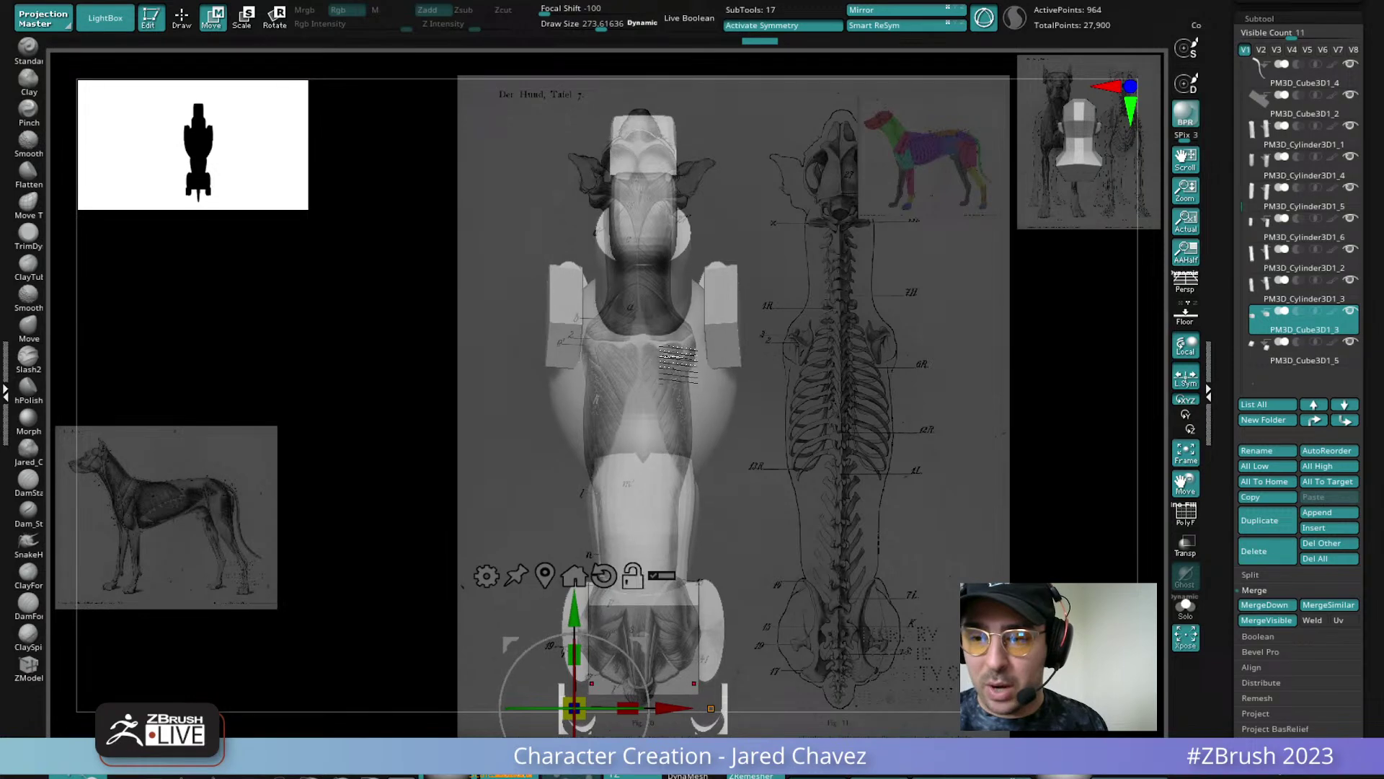
# Narrow the ribcage sphere to the reference outline using the Move brush at a draw size of about 462
pyautogui.keyDown('alt'); pyautogui.click(690, 400); pyautogui.keyUp('alt')
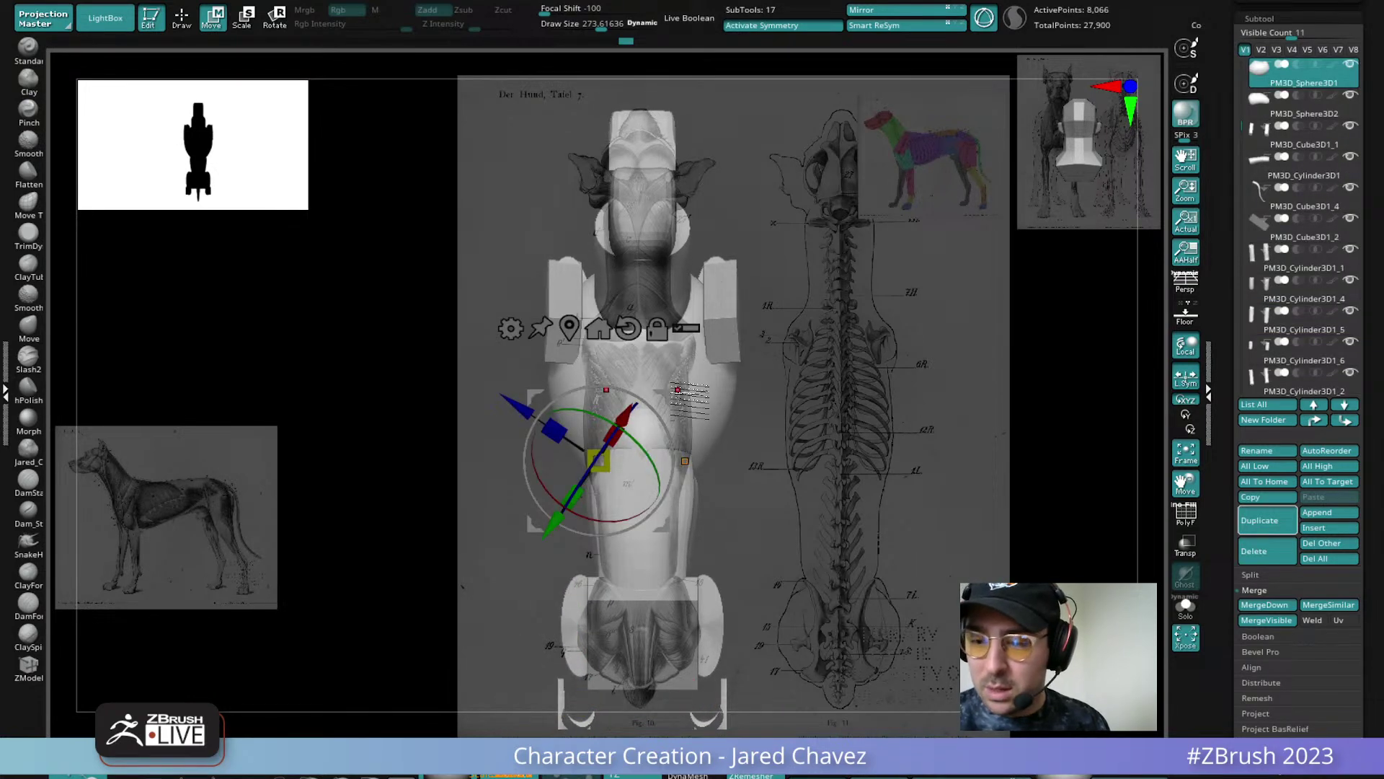
pyautogui.press('q')
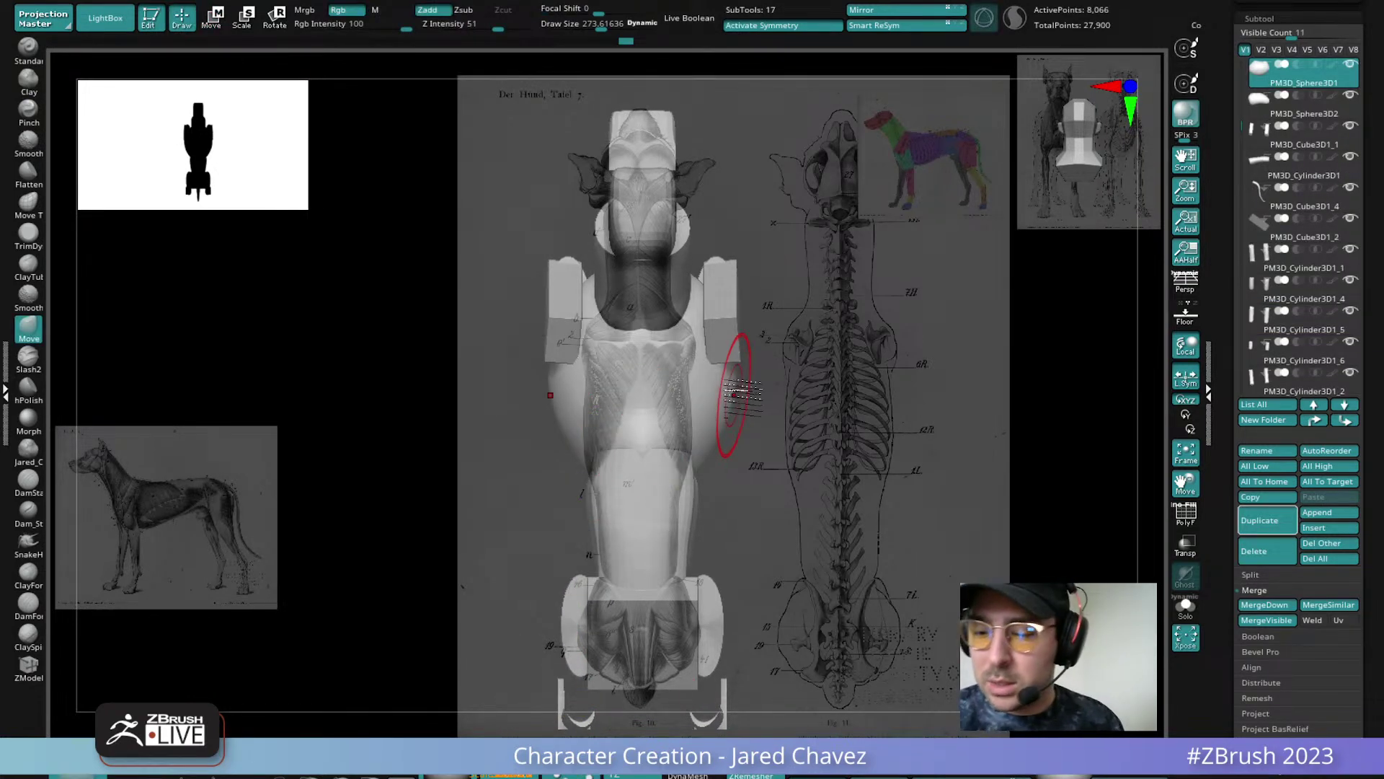
pyautogui.press('space')
pyautogui.moveTo(744, 398); pyautogui.dragTo(724, 390)
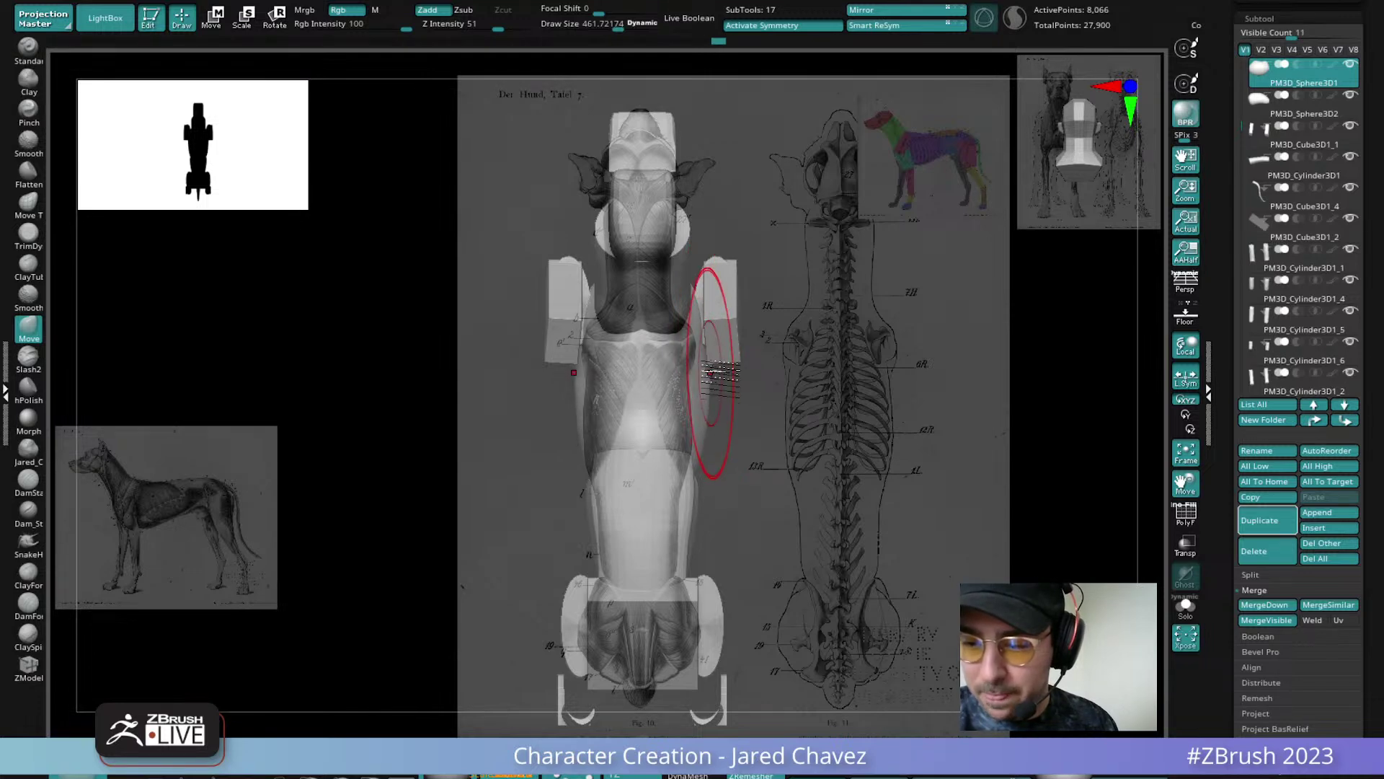
pyautogui.moveTo(756, 356); pyautogui.dragTo(719, 385)
# Refine the sides of the waist and ribcage with the Move brush to follow the torso outline of the top-view reference
pyautogui.keyDown('alt'); pyautogui.click(663, 501); pyautogui.keyUp('alt')
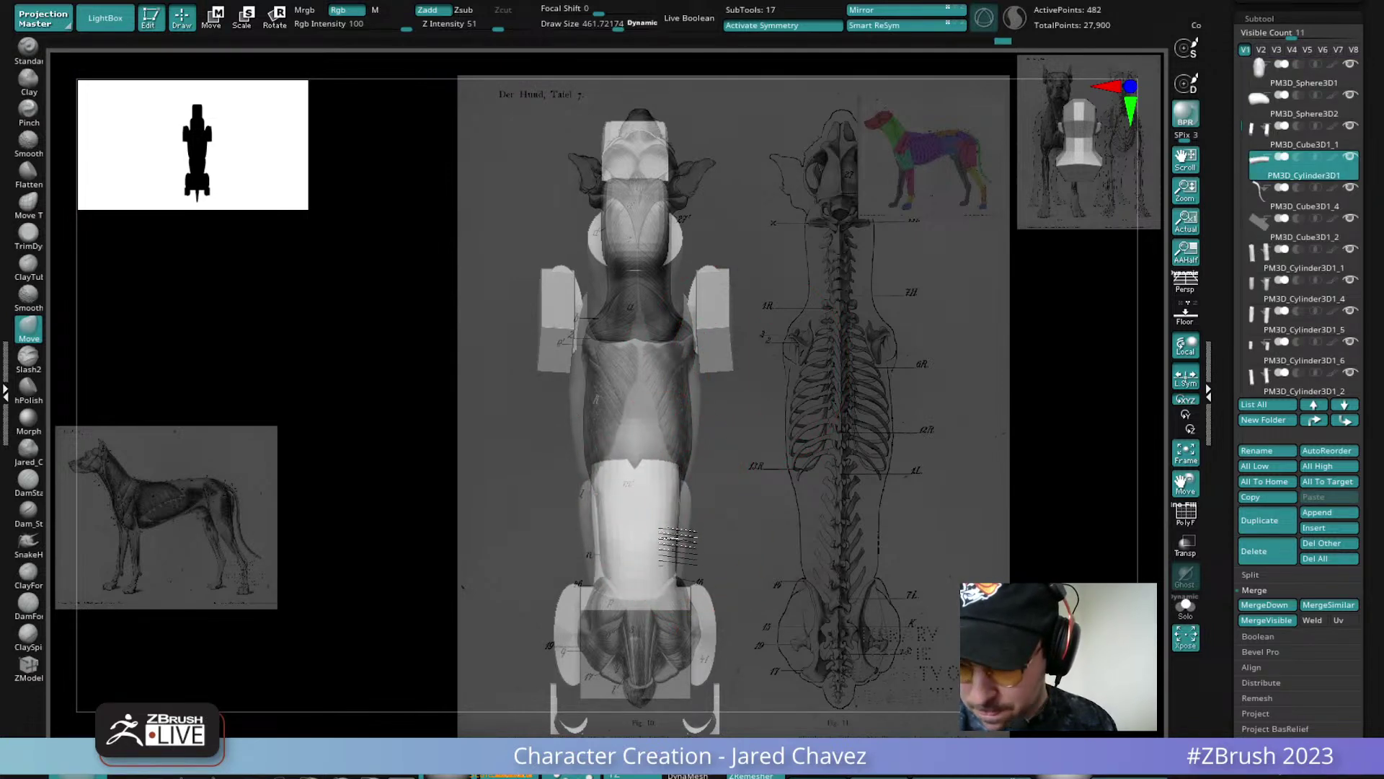
pyautogui.keyDown('alt'); pyautogui.click(694, 514); pyautogui.keyUp('alt')
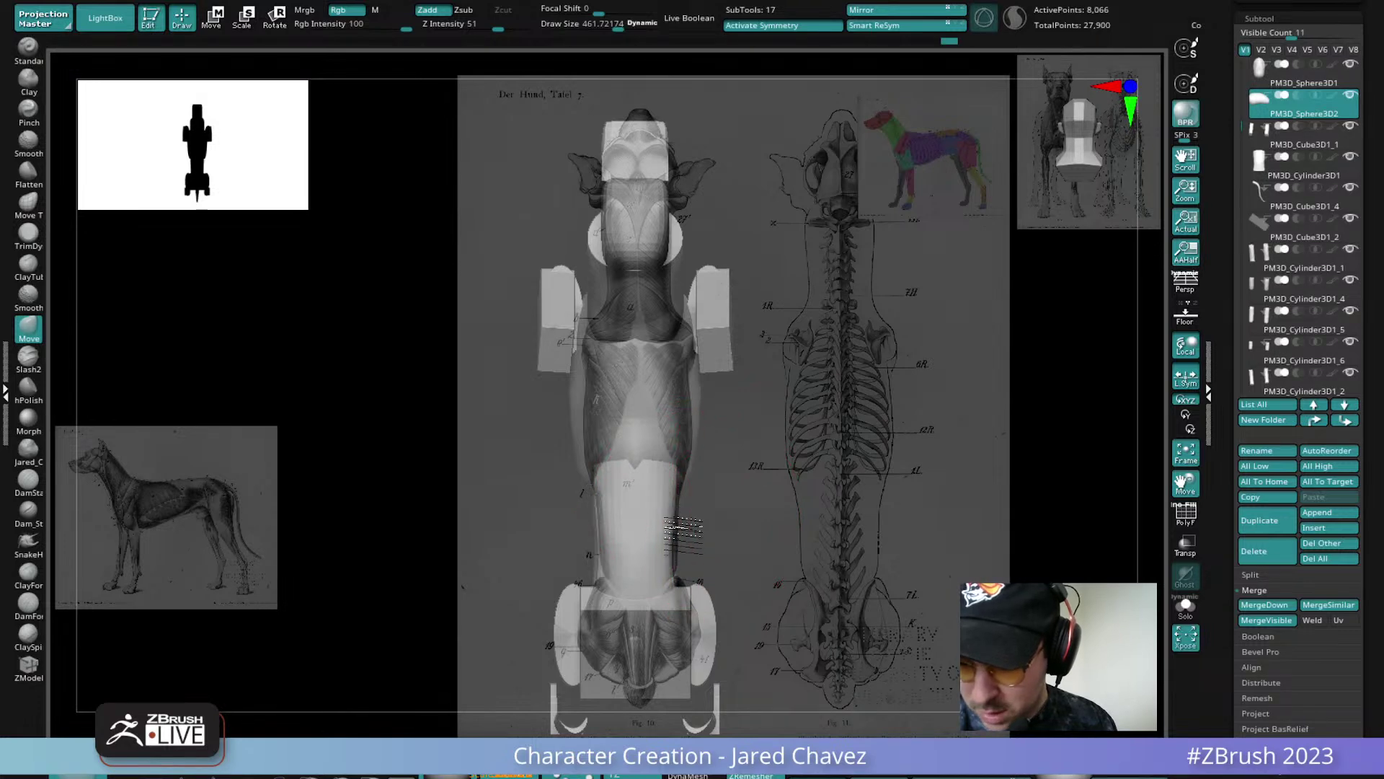
pyautogui.keyDown('alt'); pyautogui.click(694, 387); pyautogui.keyUp('alt')
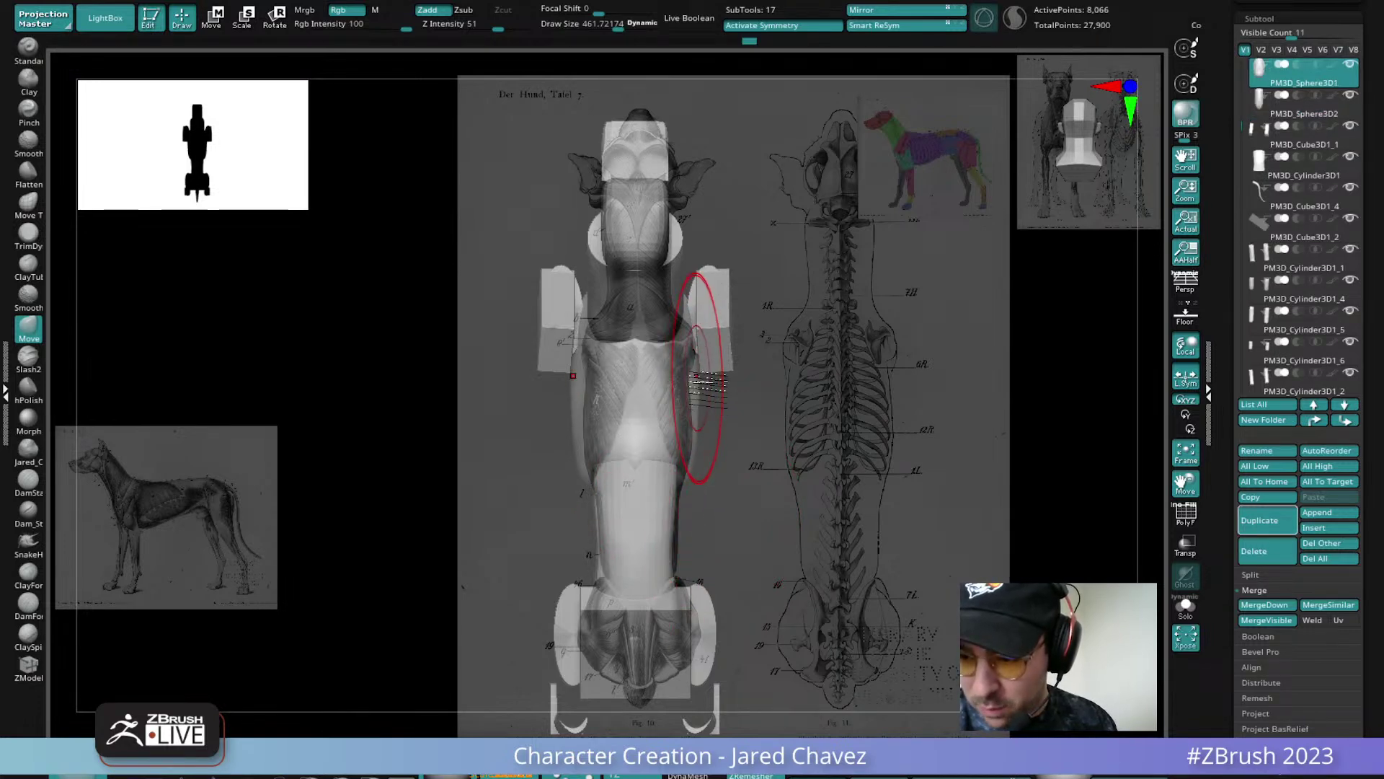
pyautogui.keyDown('alt'); pyautogui.moveTo(721, 426); pyautogui.dragTo(723, 424); pyautogui.keyUp('alt')
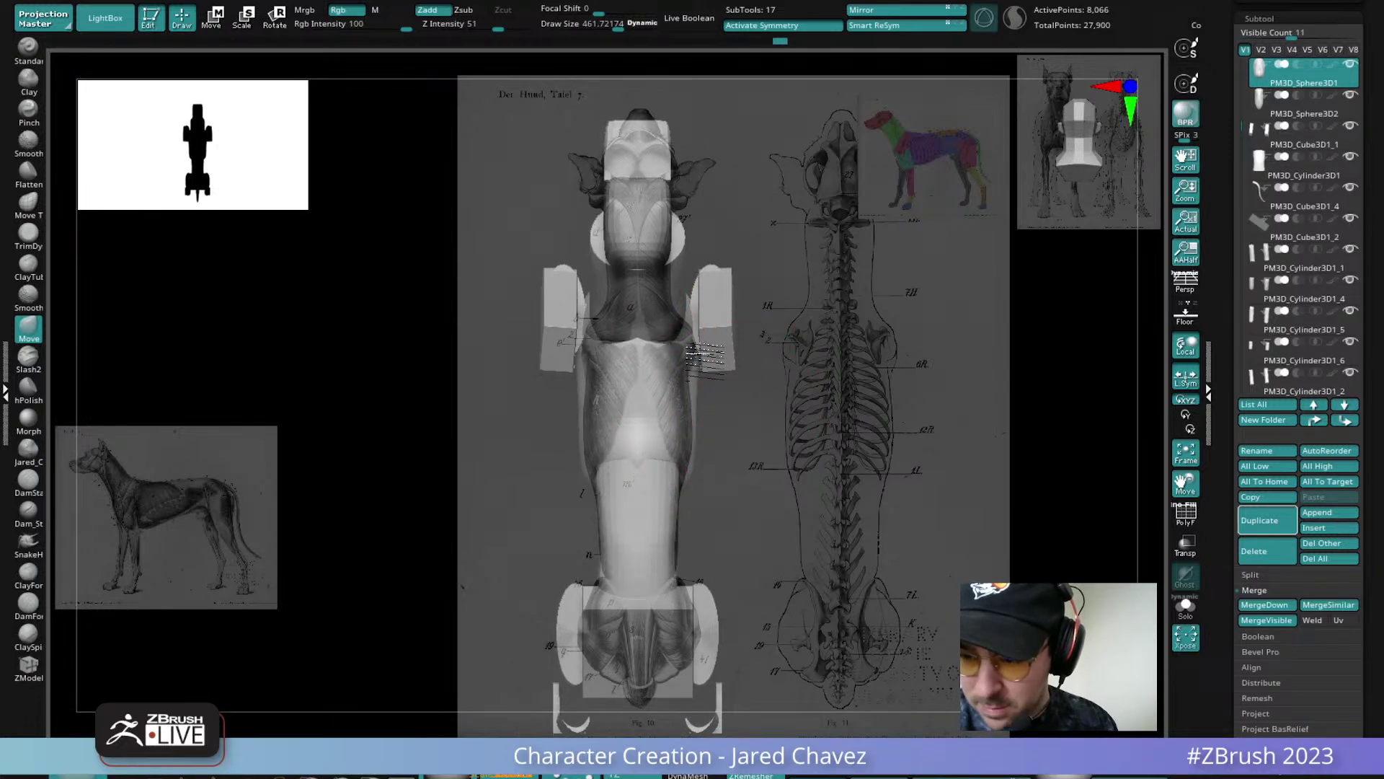
pyautogui.keyDown('alt'); pyautogui.click(676, 301); pyautogui.keyUp('alt')
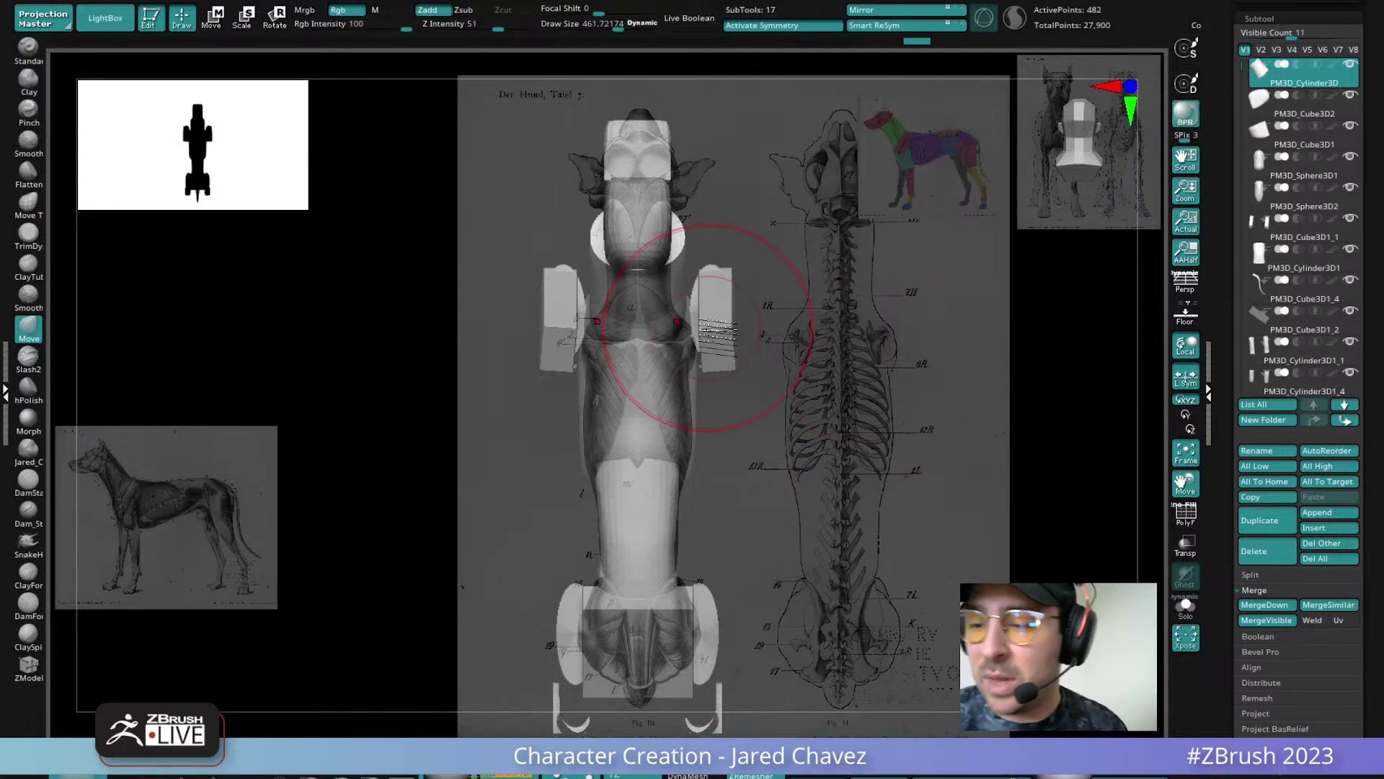
pyautogui.keyDown('alt'); pyautogui.click(685, 336); pyautogui.keyUp('alt')
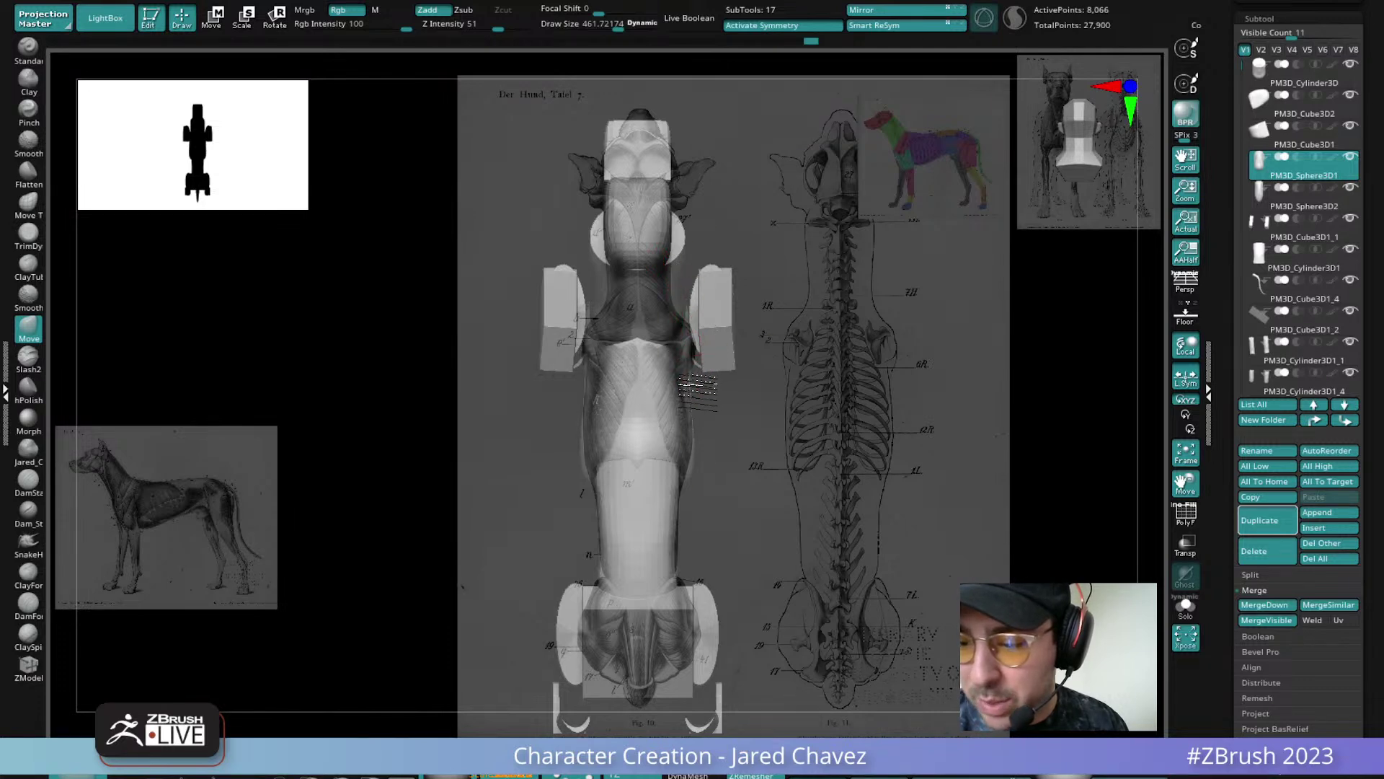
pyautogui.moveTo(743, 433); pyautogui.dragTo(726, 400)
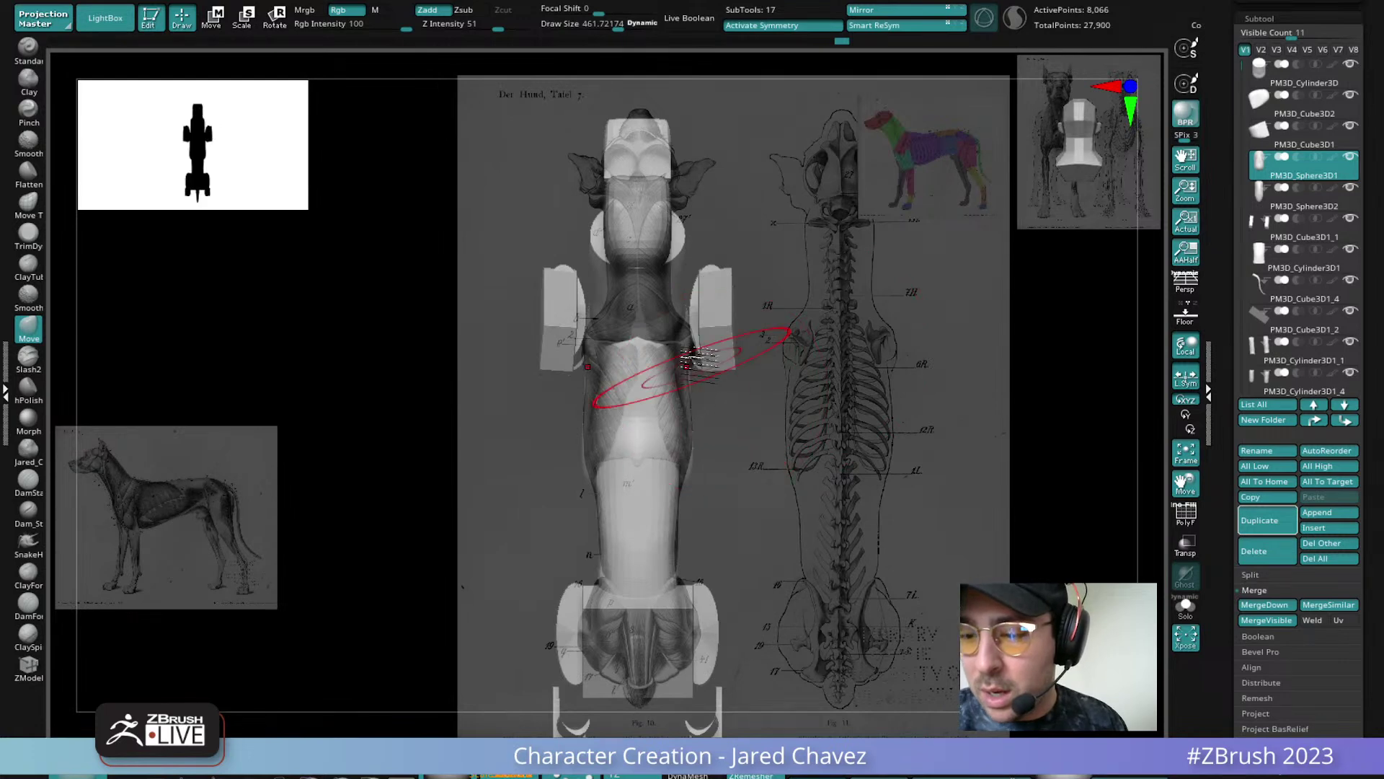
# Slim the neck cylinder to fit the top-view reference and switch the model to a skin-toned material
pyautogui.keyDown('alt'); pyautogui.click(681, 277); pyautogui.keyUp('alt')
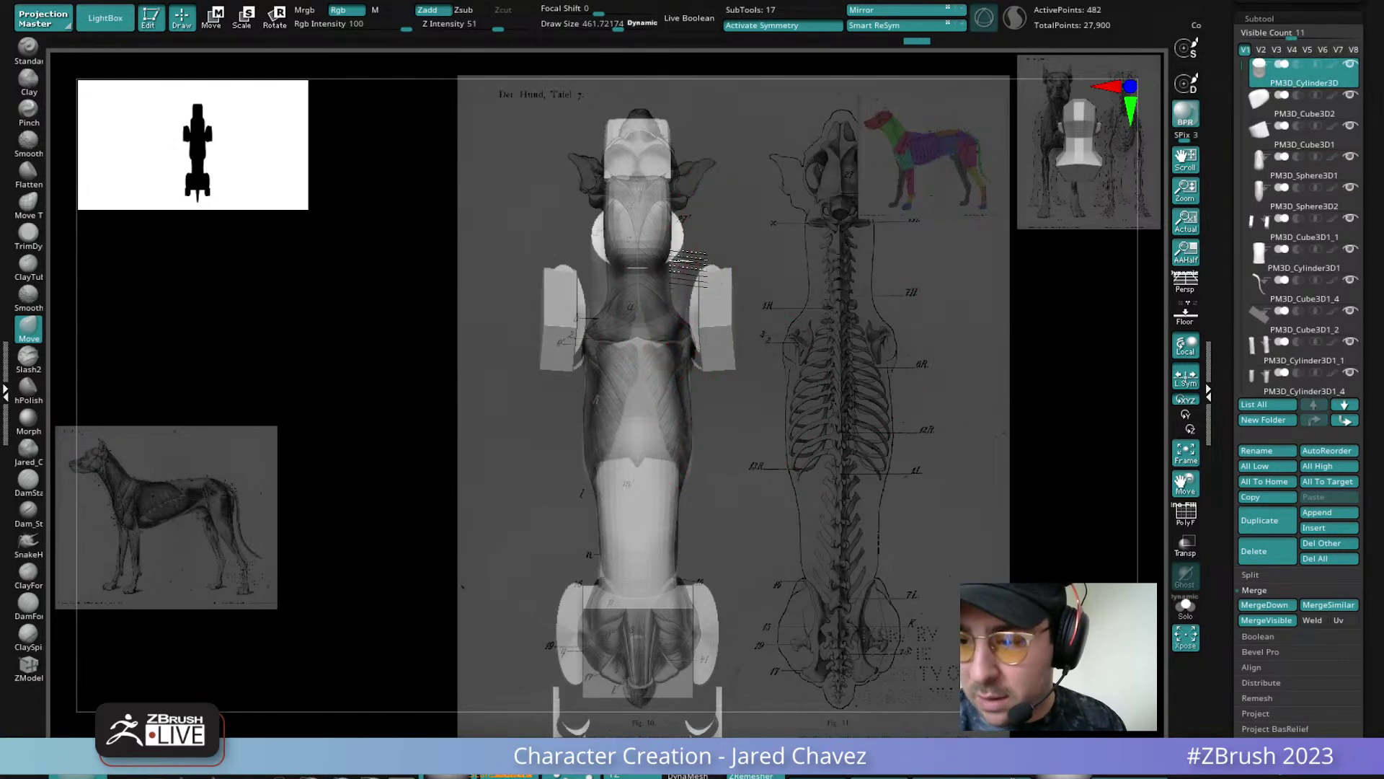
pyautogui.click(335, 776)
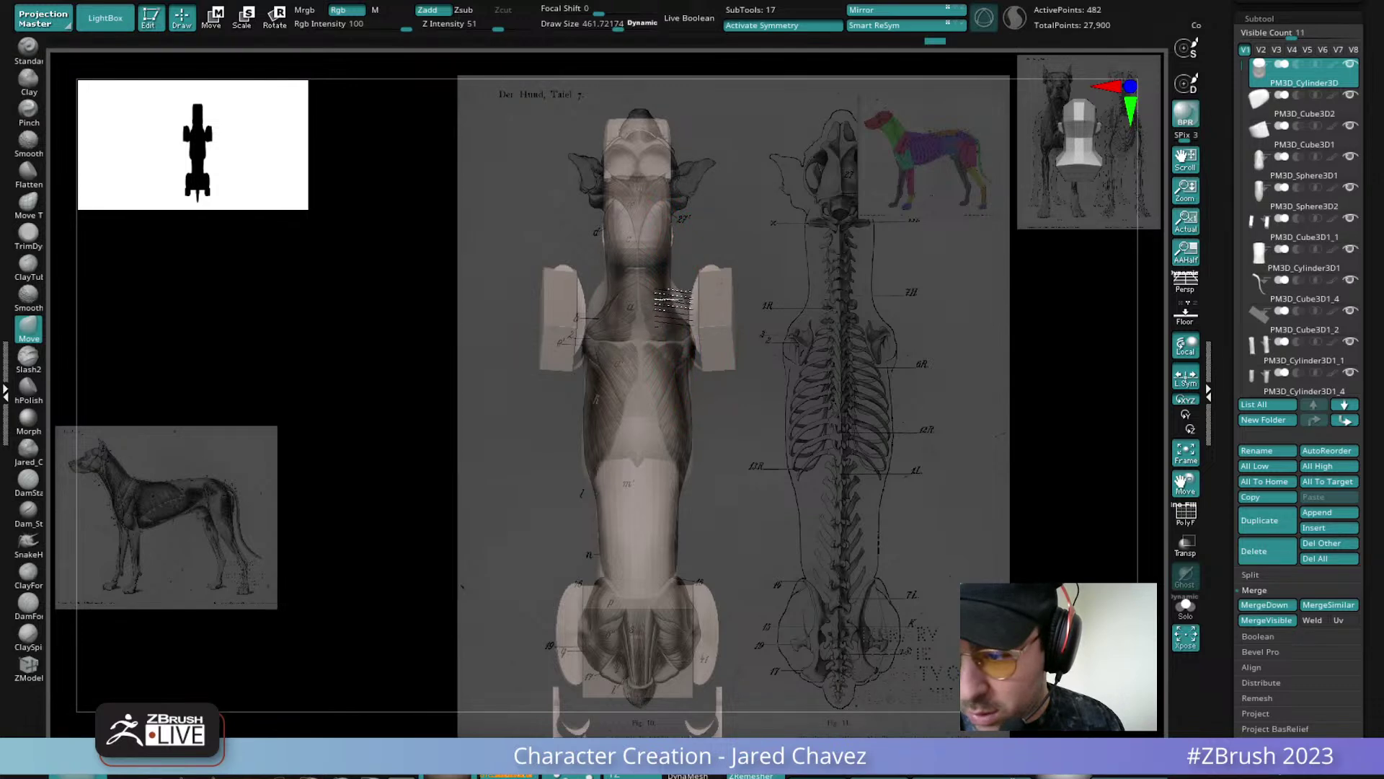
pyautogui.keyDown('alt'); pyautogui.click(694, 307); pyautogui.keyUp('alt')
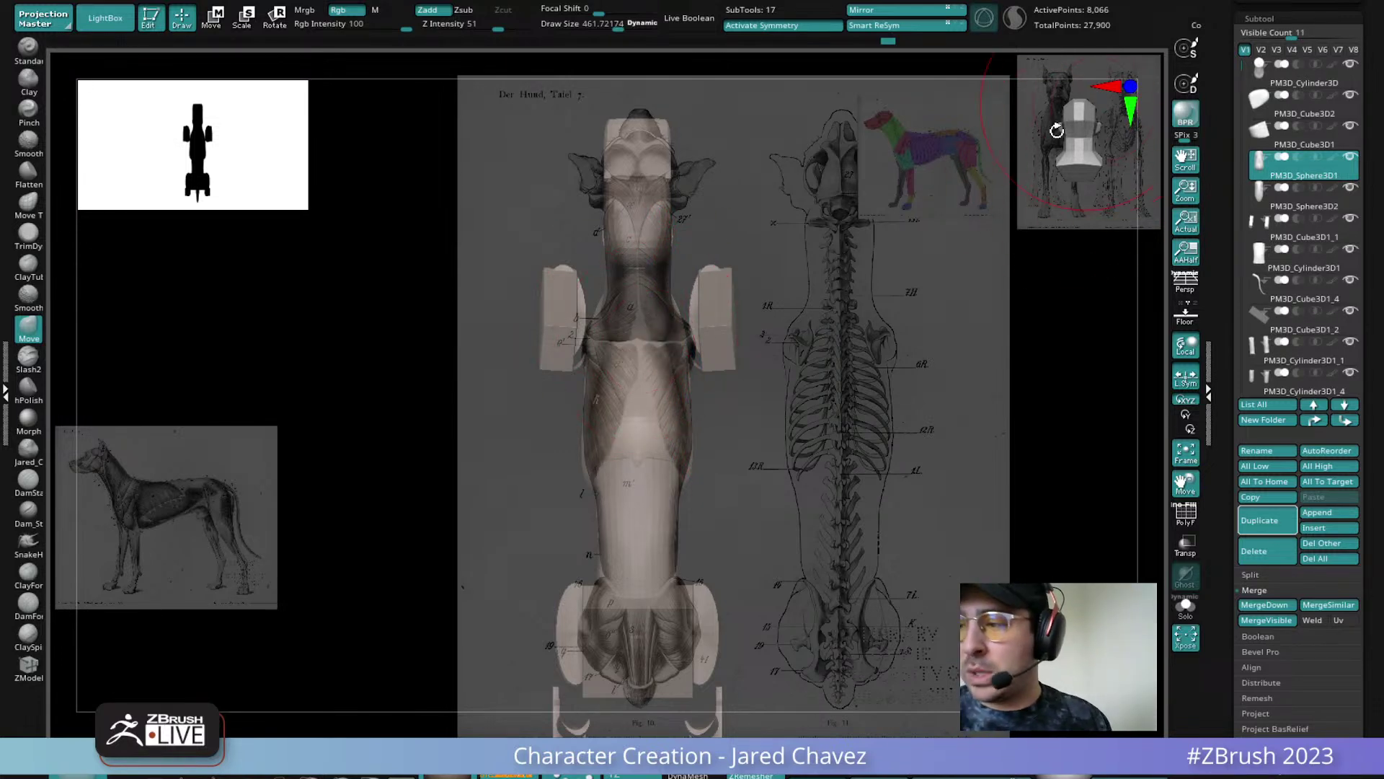
# Bring the pair of shoulder blade blocks inward against the sides of the ribcage with the Move gizmo
pyautogui.keyDown('alt'); pyautogui.click(729, 323); pyautogui.keyUp('alt')
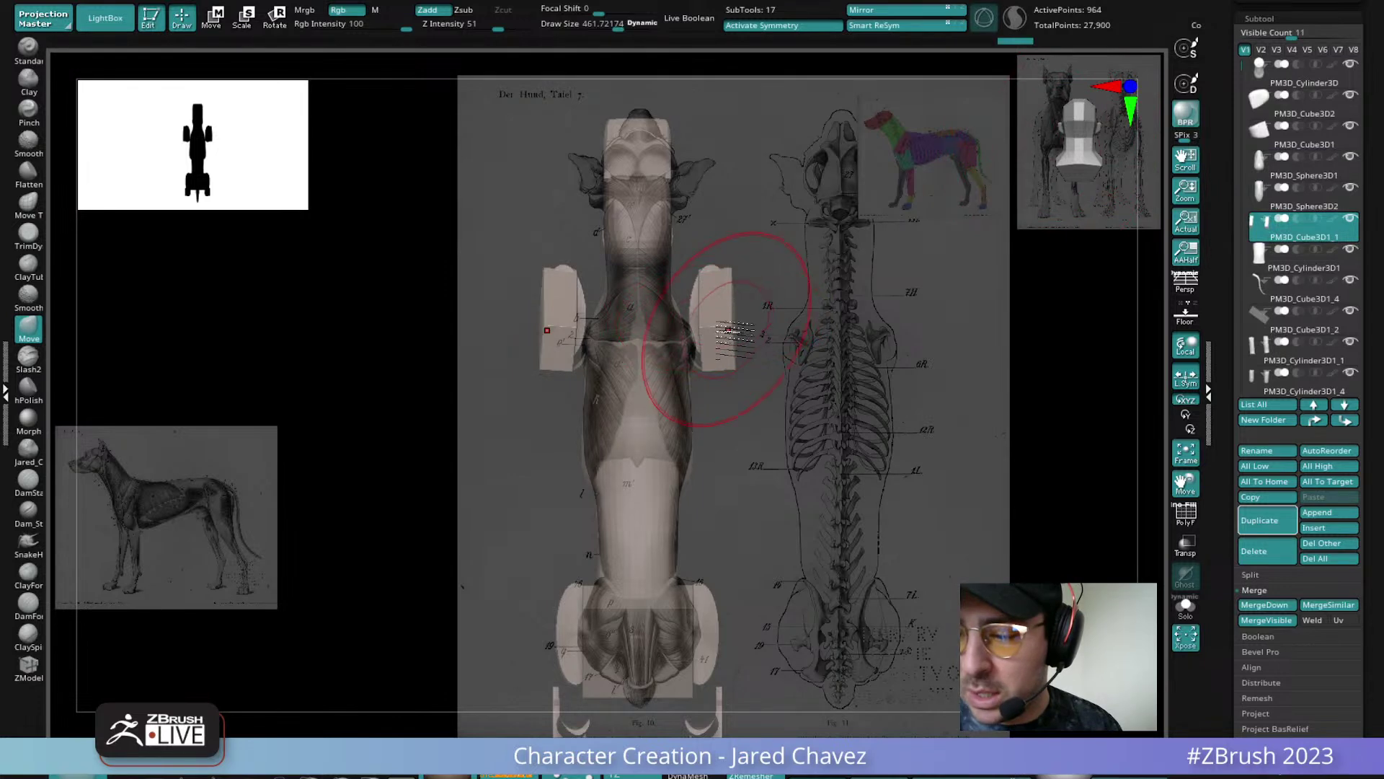
pyautogui.click(216, 22)
pyautogui.moveTo(635, 321)
pyautogui.mouseDown()
pyautogui.moveTo(691, 330)
pyautogui.moveTo(622, 328)
pyautogui.mouseUp()
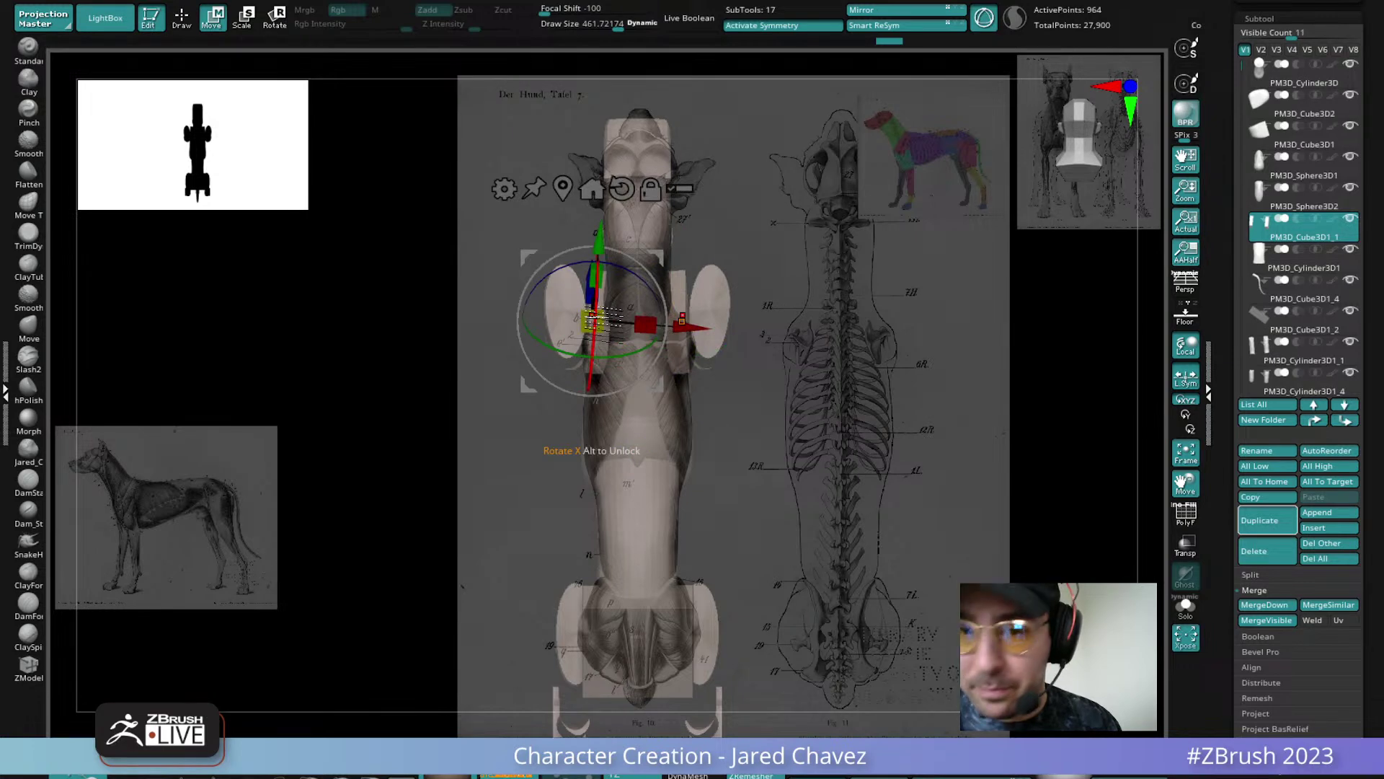
# Reshape the shoulder blade blocks with the Move brush so they follow the shoulders in the top-view reference
pyautogui.press('q')
pyautogui.moveTo(597, 320); pyautogui.dragTo(601, 339)
pyautogui.moveTo(598, 270); pyautogui.dragTo(603, 285)
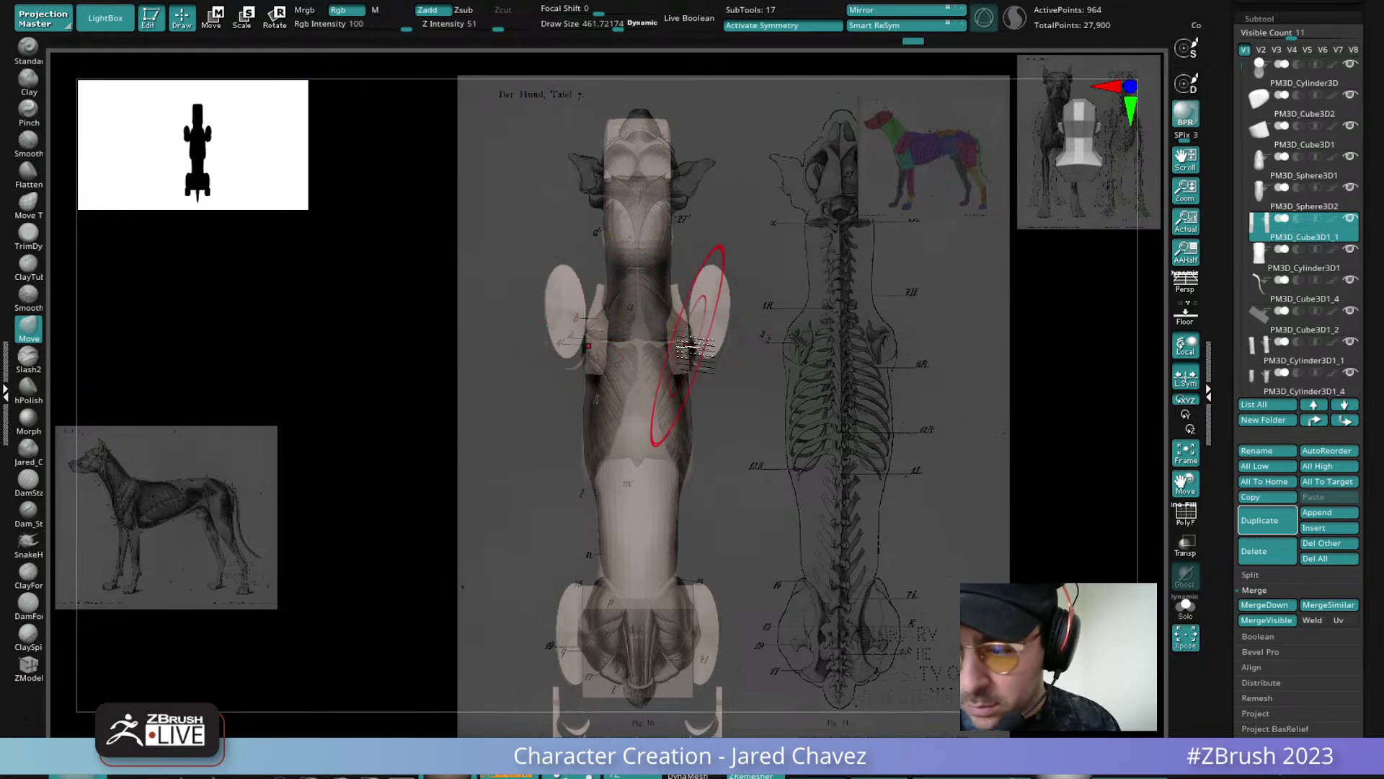
# Move the pair of upper front leg cylinders inward symmetrically to sit against the ribcage in the top view
pyautogui.keyDown('alt'); pyautogui.click(709, 310); pyautogui.keyUp('alt')
pyautogui.click(209, 21)
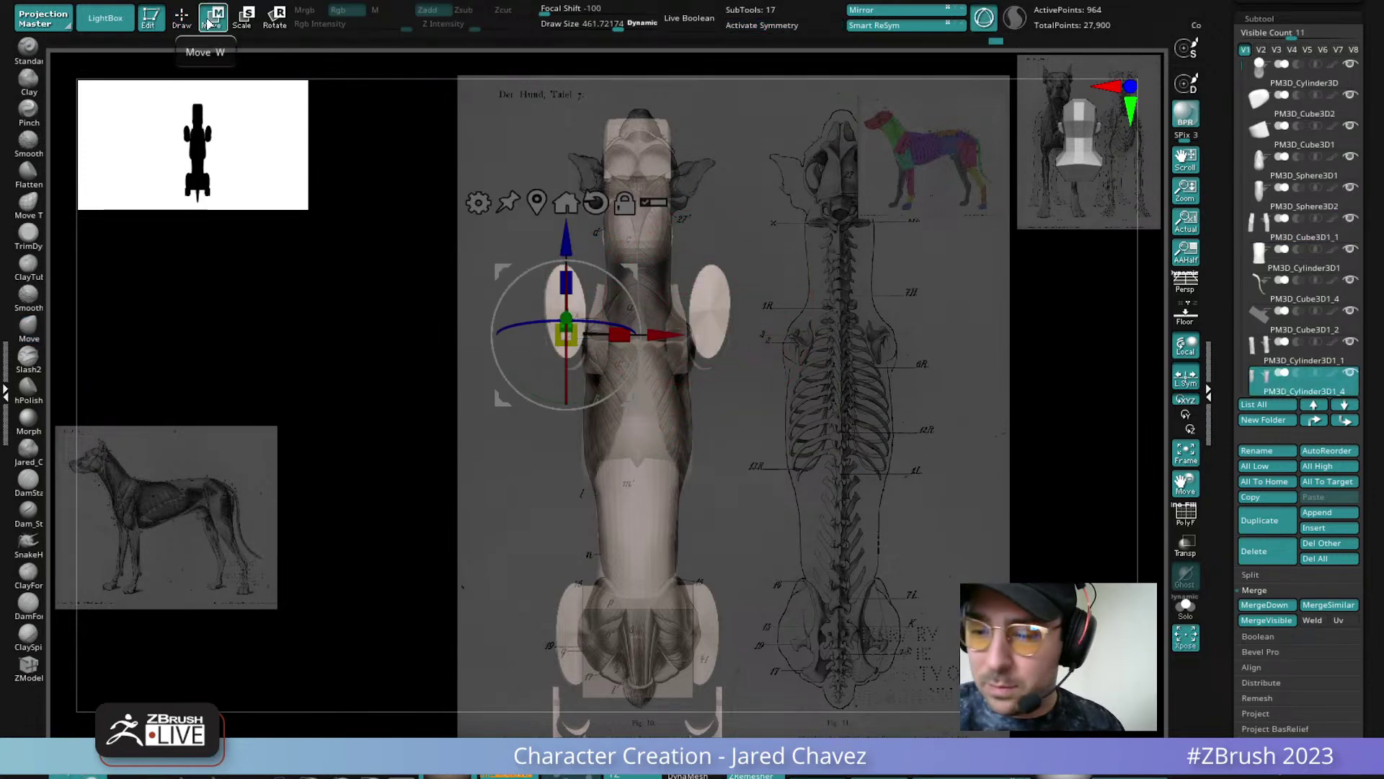
pyautogui.press('x')
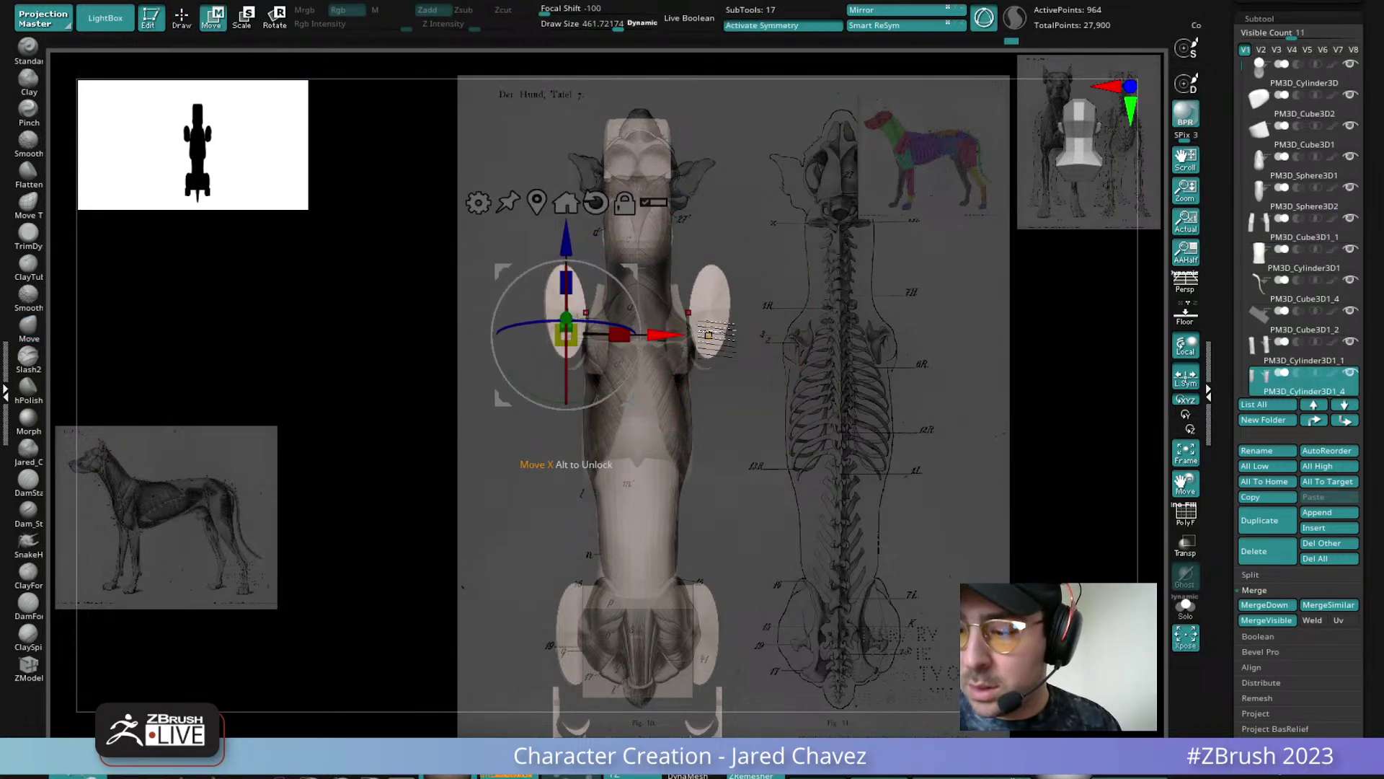
pyautogui.click(709, 335)
pyautogui.moveTo(612, 337); pyautogui.dragTo(588, 337)
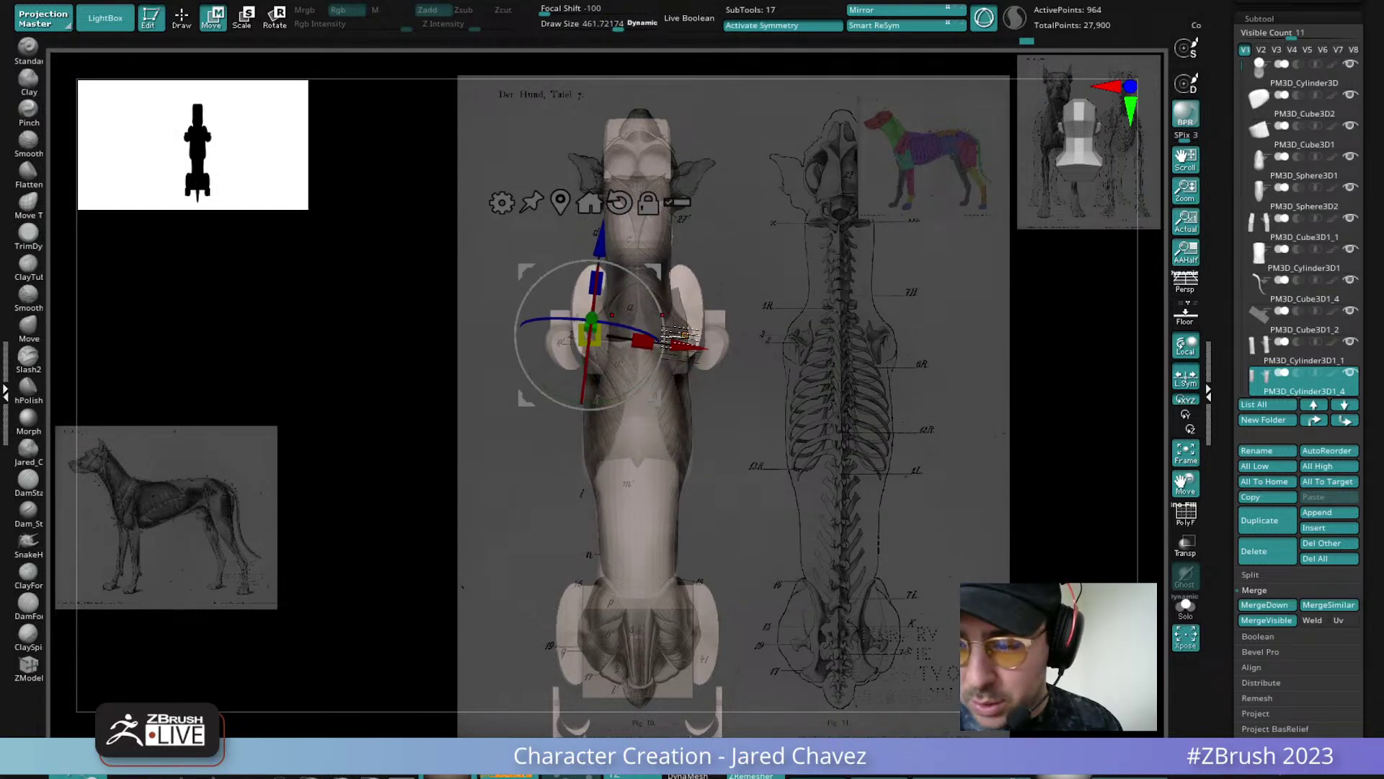
pyautogui.moveTo(600, 240); pyautogui.dragTo(600, 245)
# Adjust the spacing of the upper front leg cylinders from the front, bringing them further in toward the chest
pyautogui.moveTo(605, 245)
pyautogui.mouseDown(button='right')
pyautogui.moveTo(733, 373)
pyautogui.moveTo(788, 393)
pyautogui.moveTo(790, 367)
pyautogui.mouseUp(button='right')
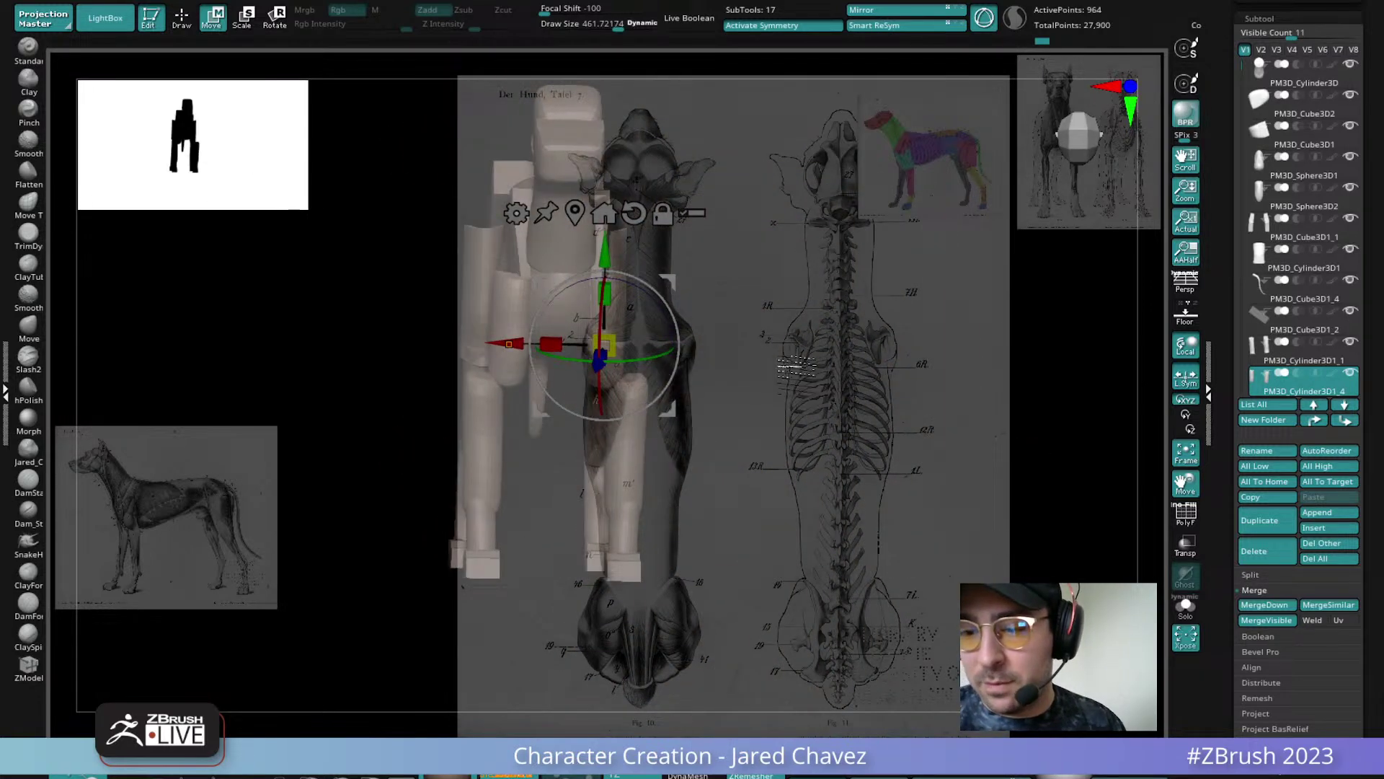
pyautogui.moveTo(509, 348); pyautogui.dragTo(541, 347)
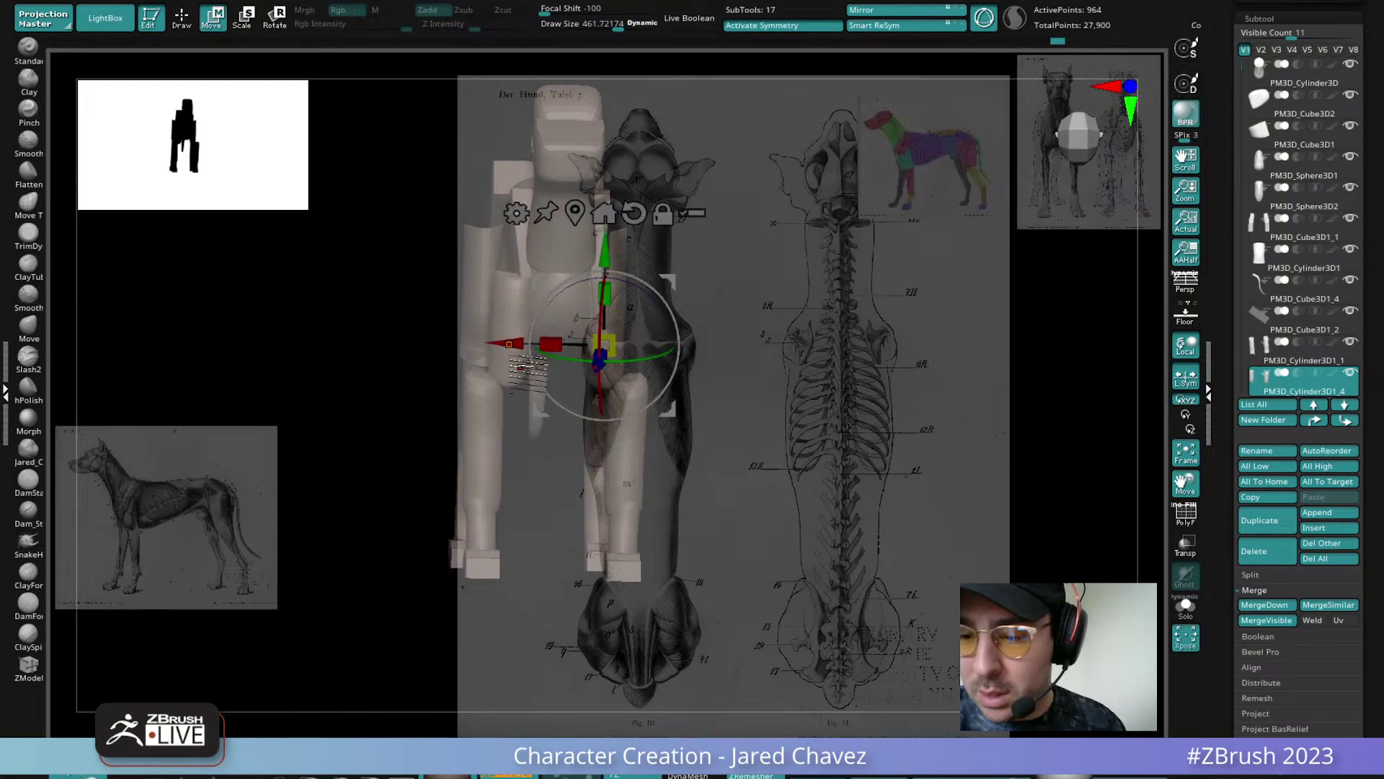
pyautogui.hotkey('ctrl', 'z')
pyautogui.moveTo(649, 342)
pyautogui.mouseDown(button='right')
pyautogui.moveTo(714, 303)
pyautogui.moveTo(689, 378)
pyautogui.mouseUp(button='right')
pyautogui.moveTo(508, 342); pyautogui.dragTo(472, 343)
pyautogui.keyDown('ctrl'); pyautogui.moveTo(779, 335); pyautogui.dragTo(776, 285, button='right'); pyautogui.keyUp('ctrl')
# Fine-tune the sideways position of the upper front leg cylinders so they line up under the shoulder blade blocks
pyautogui.keyDown('alt'); pyautogui.click(574, 234); pyautogui.keyUp('alt')
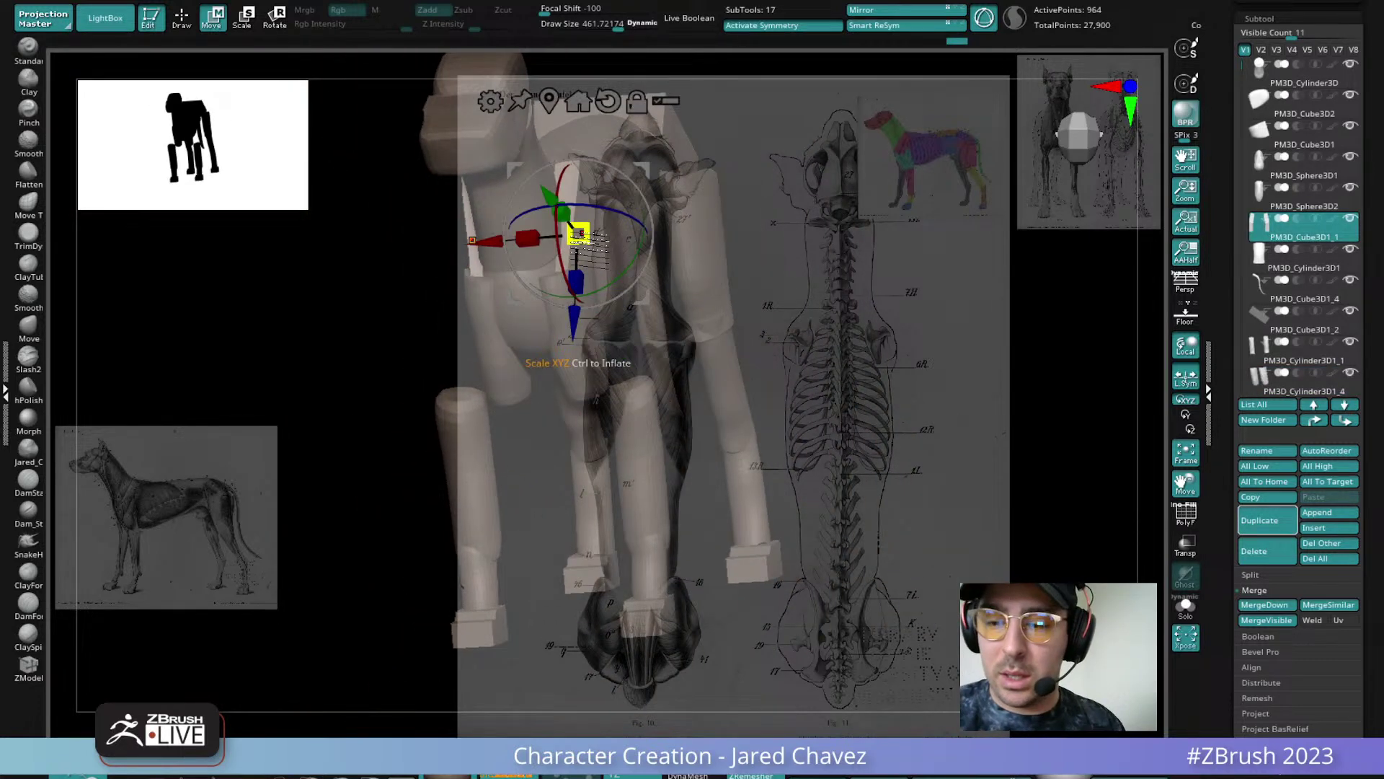
pyautogui.click(184, 18)
pyautogui.moveTo(360, 253); pyautogui.dragTo(465, 261, button='right')
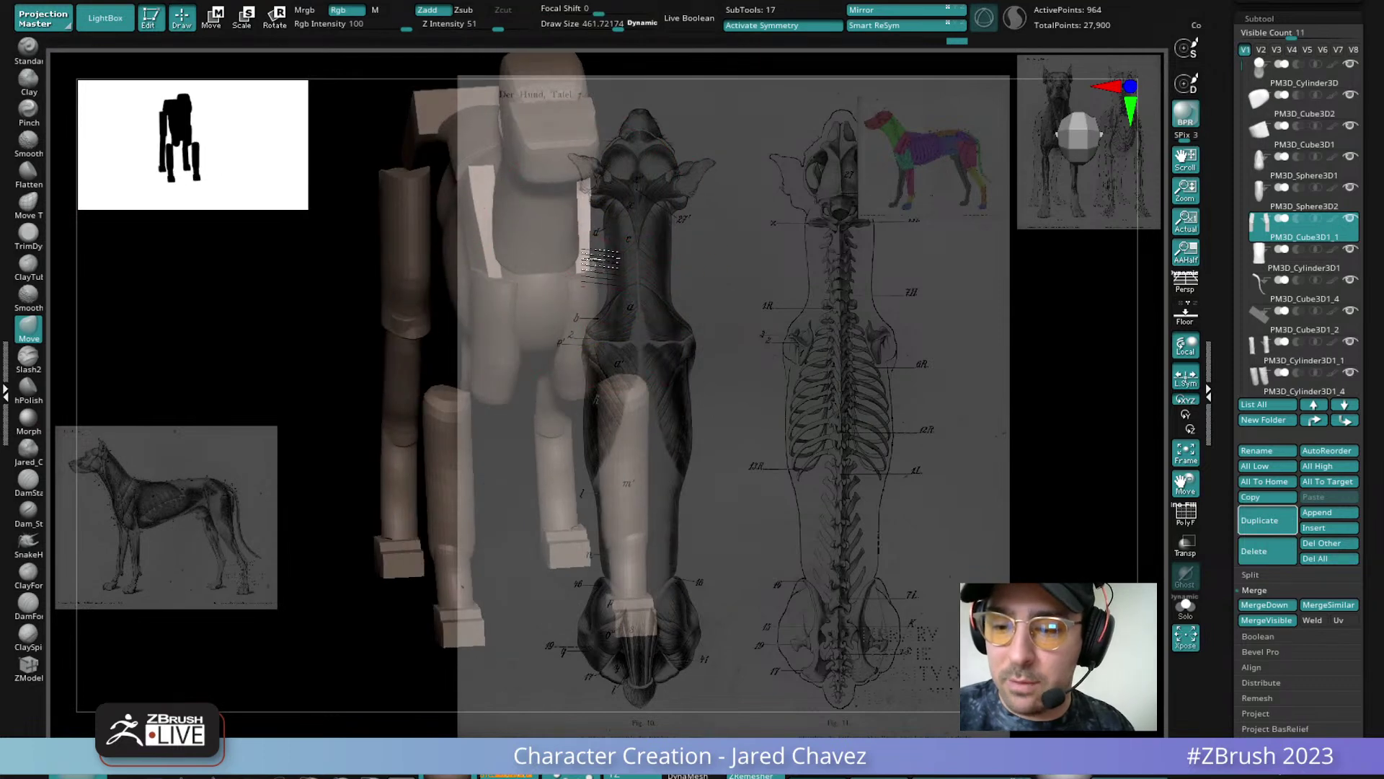
pyautogui.moveTo(612, 267); pyautogui.dragTo(587, 256, button='right')
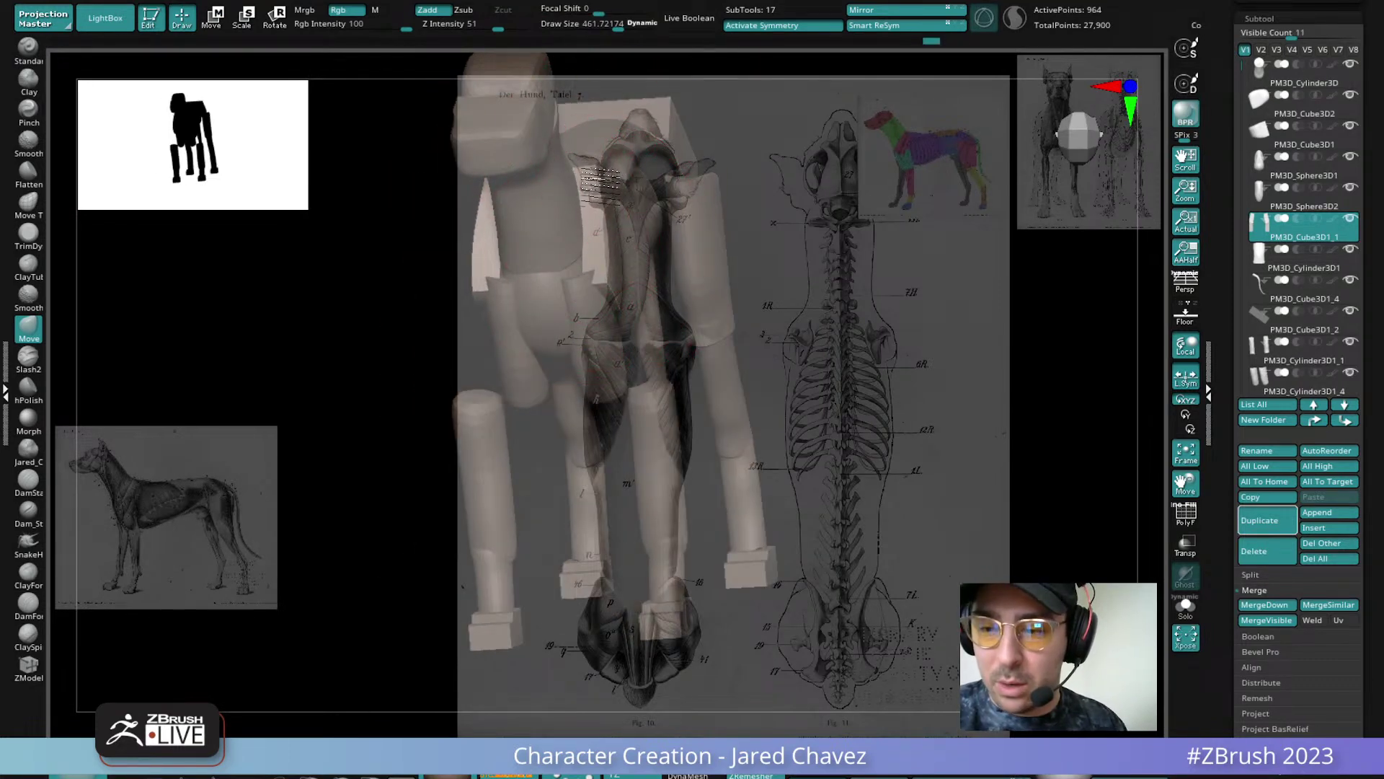
pyautogui.moveTo(640, 213); pyautogui.dragTo(553, 331, button='right')
pyautogui.keyDown('alt'); pyautogui.click(555, 321); pyautogui.keyUp('alt')
pyautogui.click(211, 18)
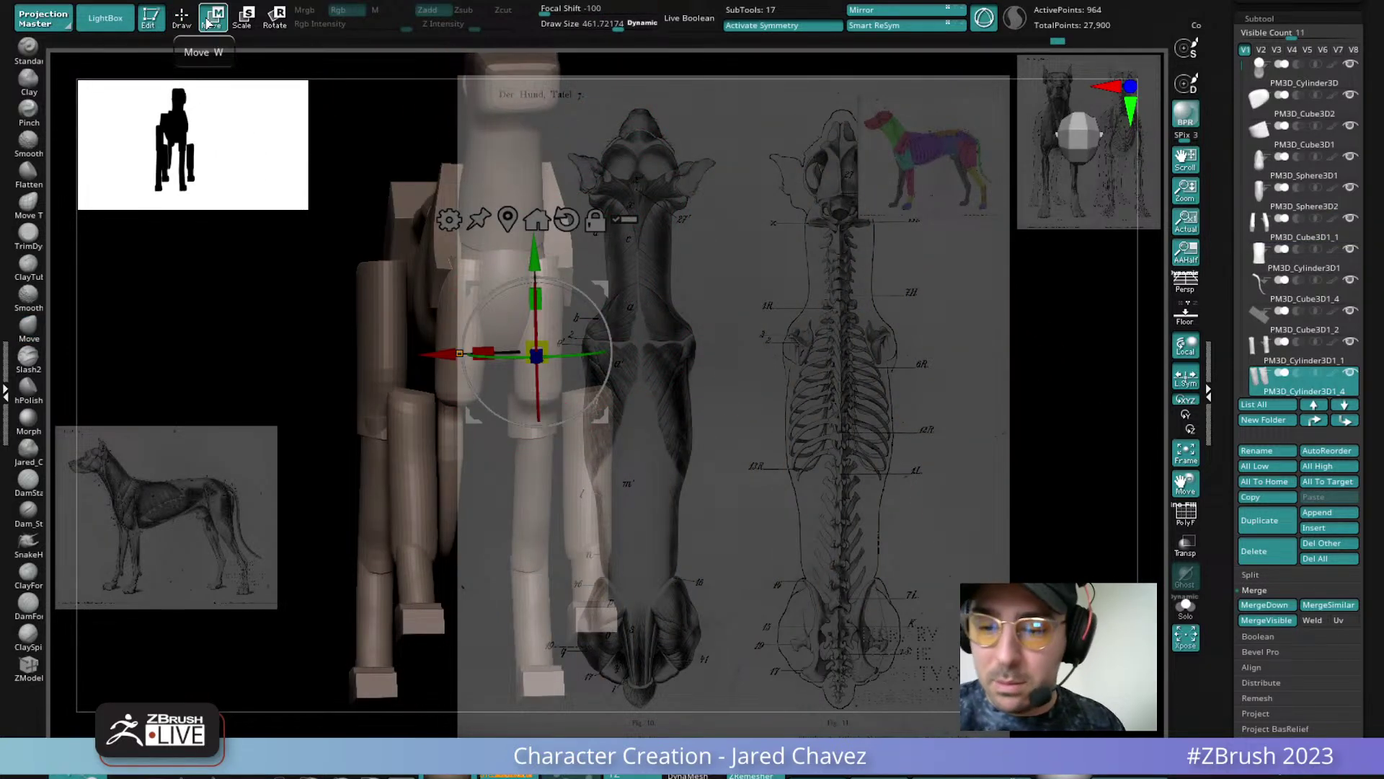
pyautogui.moveTo(462, 353); pyautogui.dragTo(468, 353)
pyautogui.moveTo(468, 352); pyautogui.dragTo(634, 382, button='right')
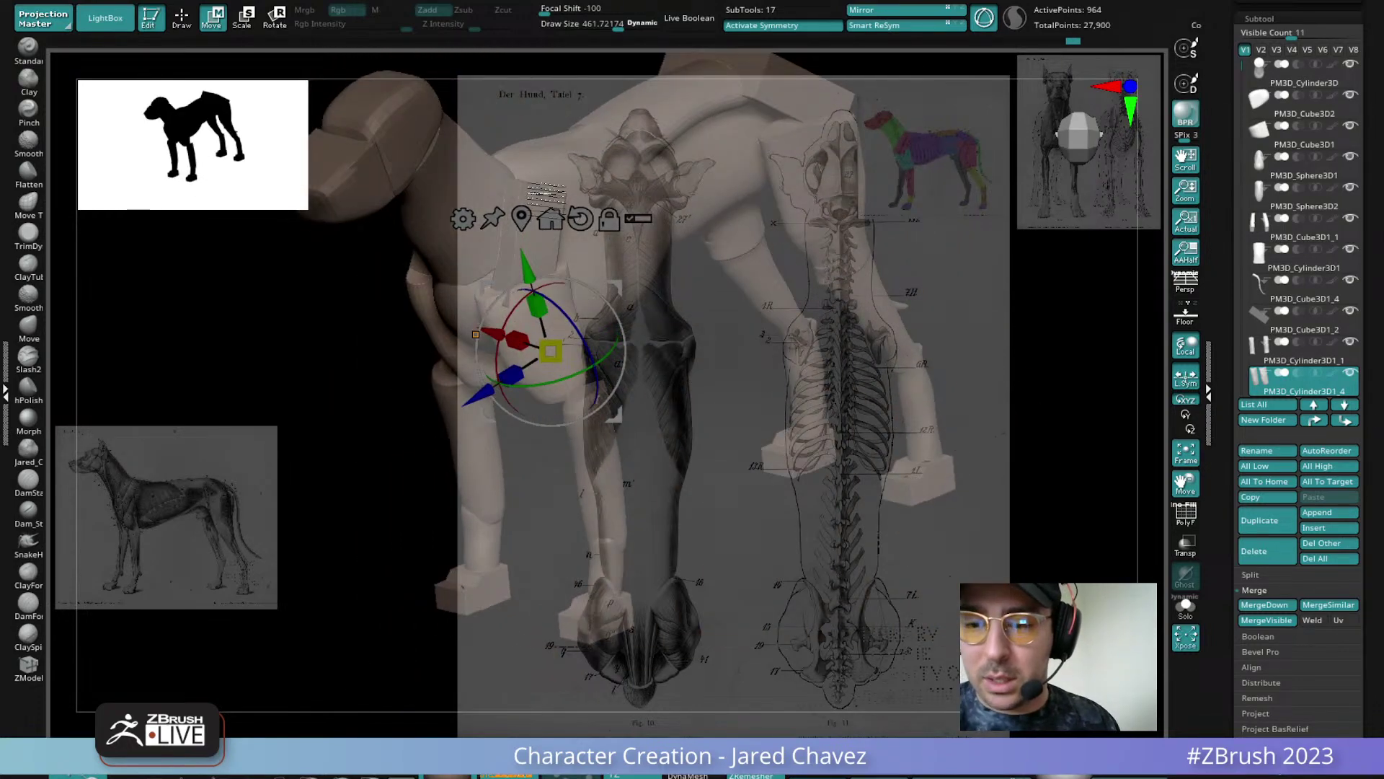
# Move the pair of forearm cylinders inward symmetrically to line up beneath the upper front legs
pyautogui.keyDown('alt'); pyautogui.click(542, 199); pyautogui.keyUp('alt')
pyautogui.moveTo(548, 196); pyautogui.dragTo(753, 393, button='right')
pyautogui.keyDown('alt'); pyautogui.click(629, 526); pyautogui.keyUp('alt')
pyautogui.moveTo(530, 548); pyautogui.dragTo(508, 548)
pyautogui.press('x')
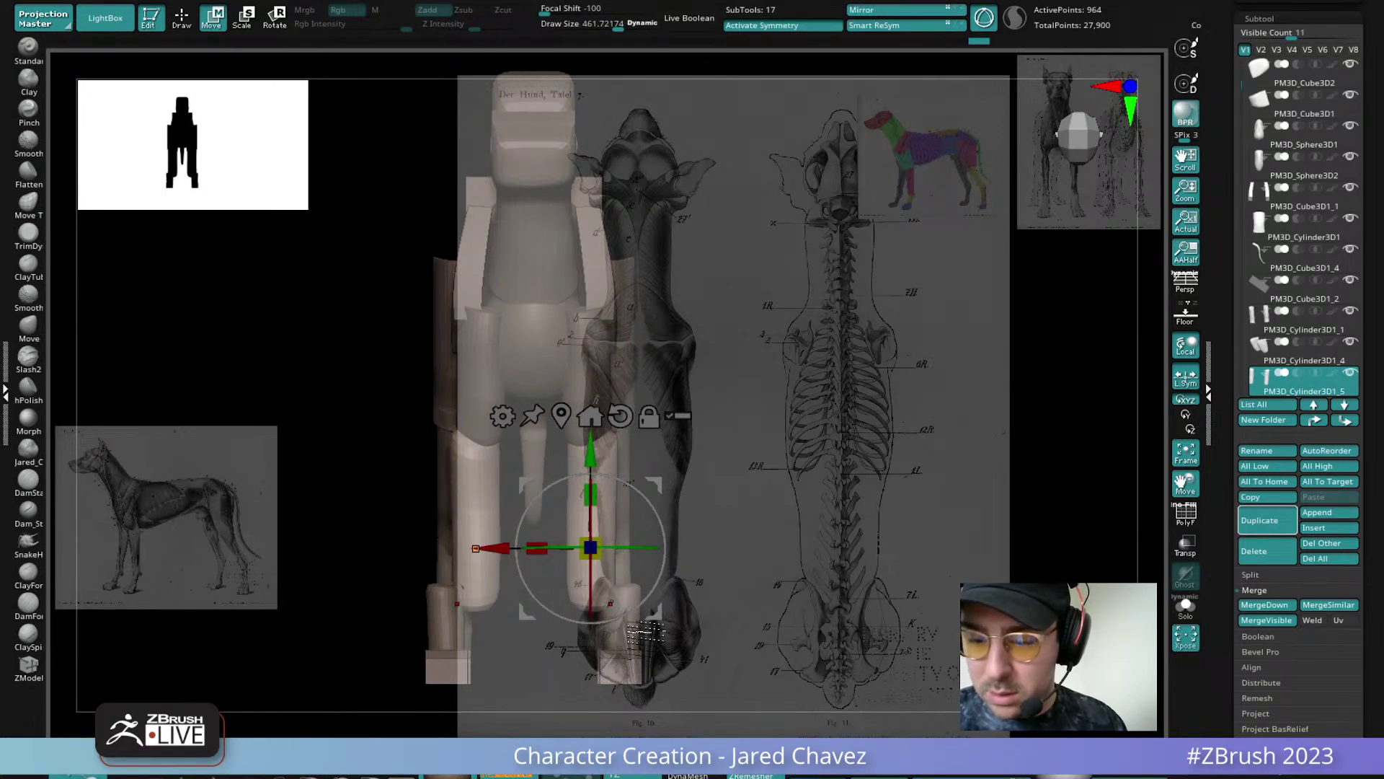
# Hide the reference images and bring the front pastern cylinders and paw blocks inward in line with the forearms
pyautogui.hotkey('shift', 'z')
pyautogui.keyDown('alt'); pyautogui.click(442, 615); pyautogui.keyUp('alt')
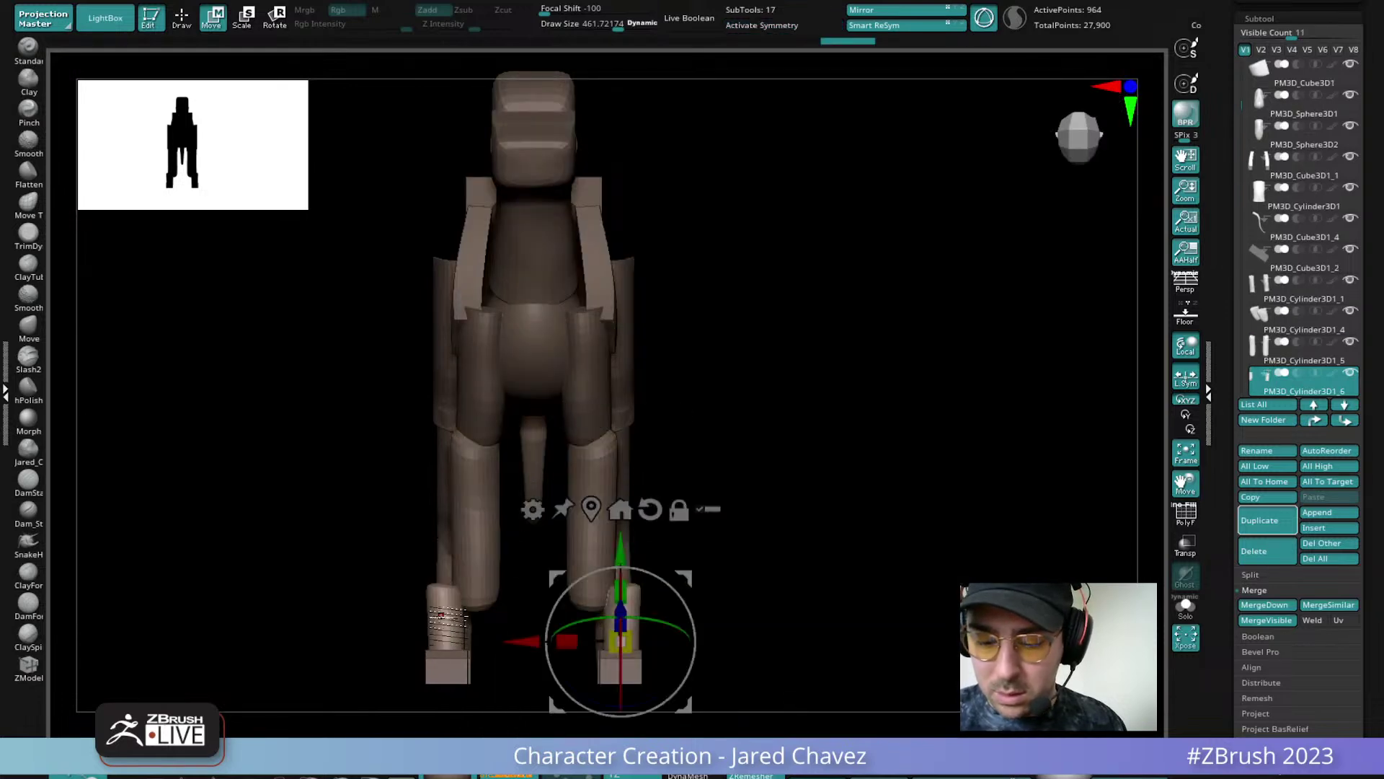
pyautogui.moveTo(549, 641); pyautogui.dragTo(497, 641)
pyautogui.press('x')
pyautogui.keyDown('alt'); pyautogui.click(612, 667); pyautogui.keyUp('alt')
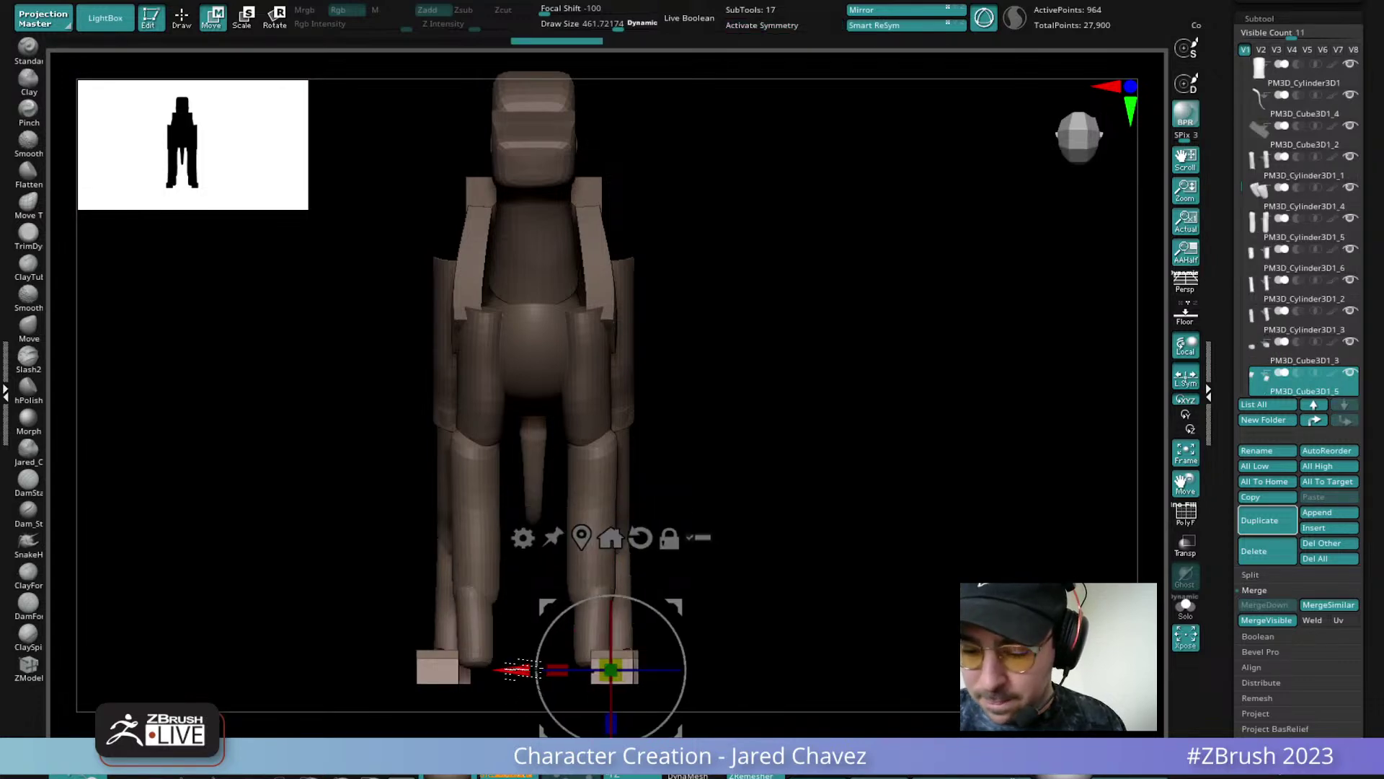
pyautogui.press('x')
pyautogui.moveTo(515, 670); pyautogui.dragTo(504, 672)
pyautogui.press('x')
pyautogui.moveTo(952, 404); pyautogui.dragTo(803, 296)
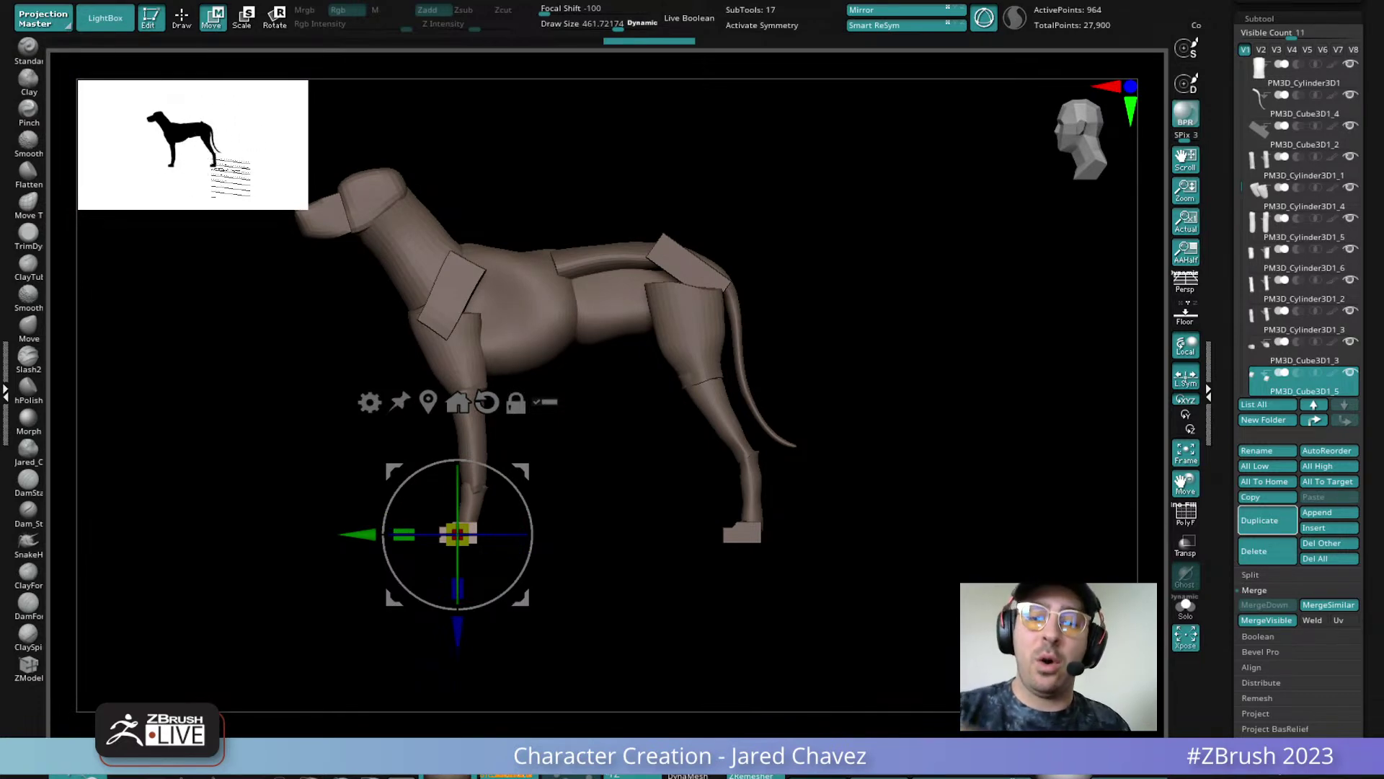
pyautogui.keyDown('alt'); pyautogui.moveTo(841, 358); pyautogui.dragTo(919, 397); pyautogui.keyUp('alt')
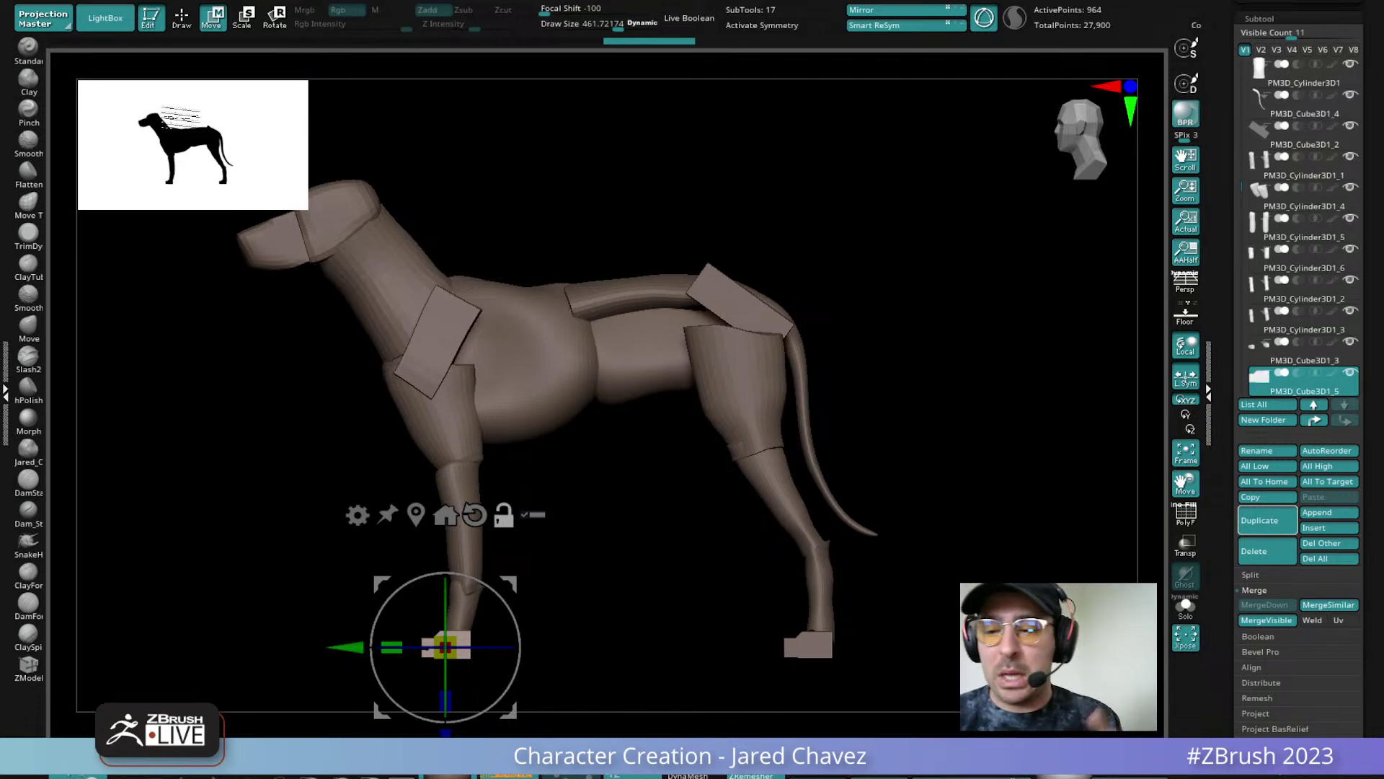
pyautogui.moveTo(519, 242)
pyautogui.mouseDown()
pyautogui.moveTo(581, 312)
pyautogui.moveTo(550, 456)
pyautogui.moveTo(587, 409)
pyautogui.moveTo(568, 523)
pyautogui.moveTo(551, 404)
pyautogui.moveTo(497, 491)
pyautogui.moveTo(517, 445)
pyautogui.mouseUp()
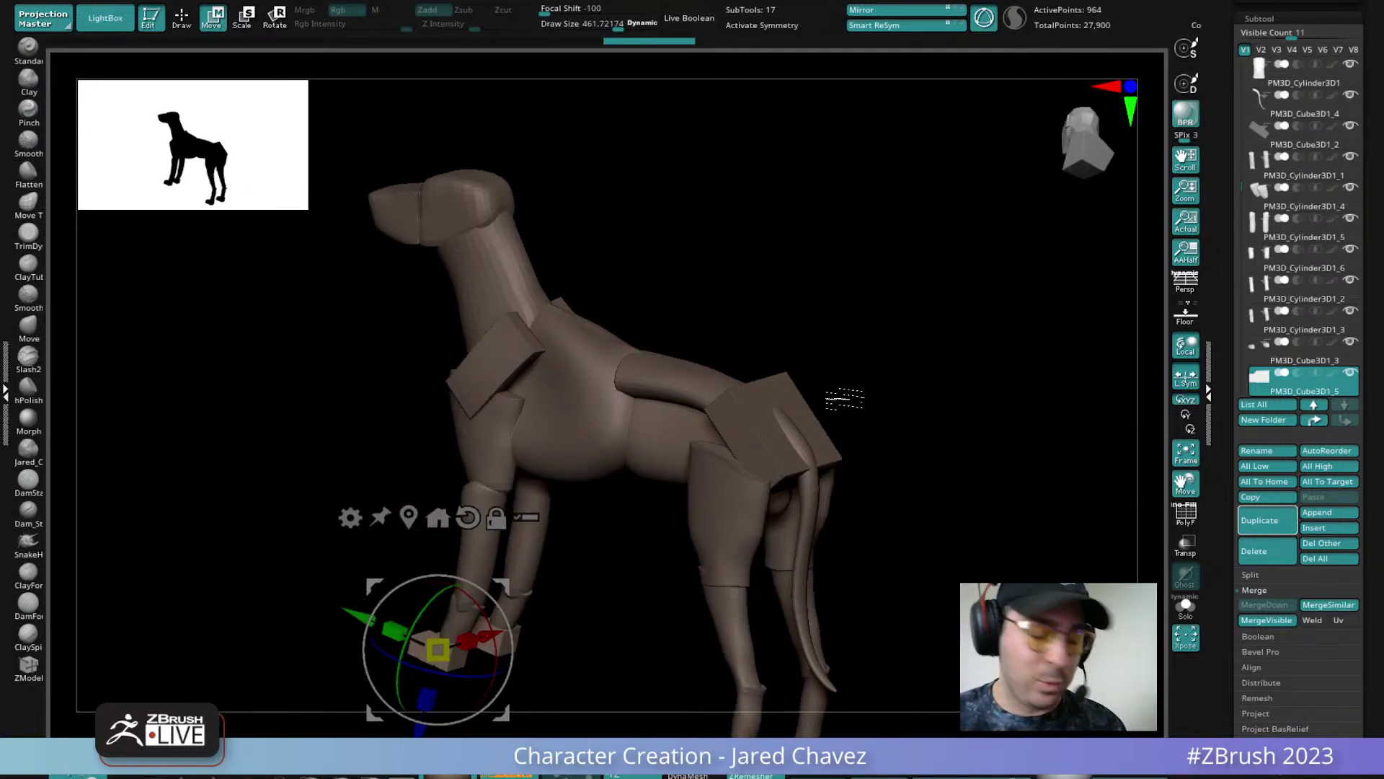
# Show the references again and taper the muzzle block with the Move brush to fit the head in the top-view reference
pyautogui.hotkey('shift', 'z')
pyautogui.moveTo(761, 432); pyautogui.dragTo(790, 408)
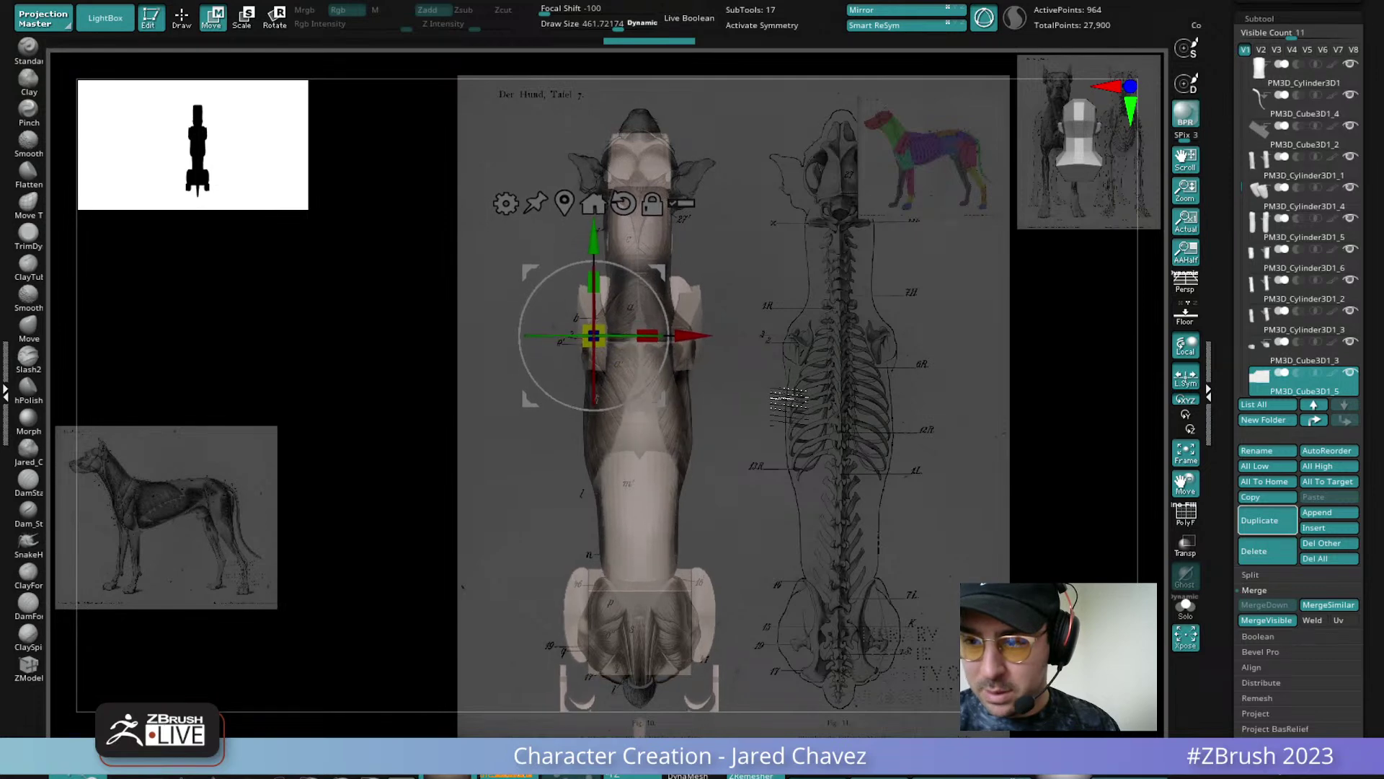
pyautogui.keyDown('alt'); pyautogui.click(656, 153); pyautogui.keyUp('alt')
pyautogui.click(182, 17)
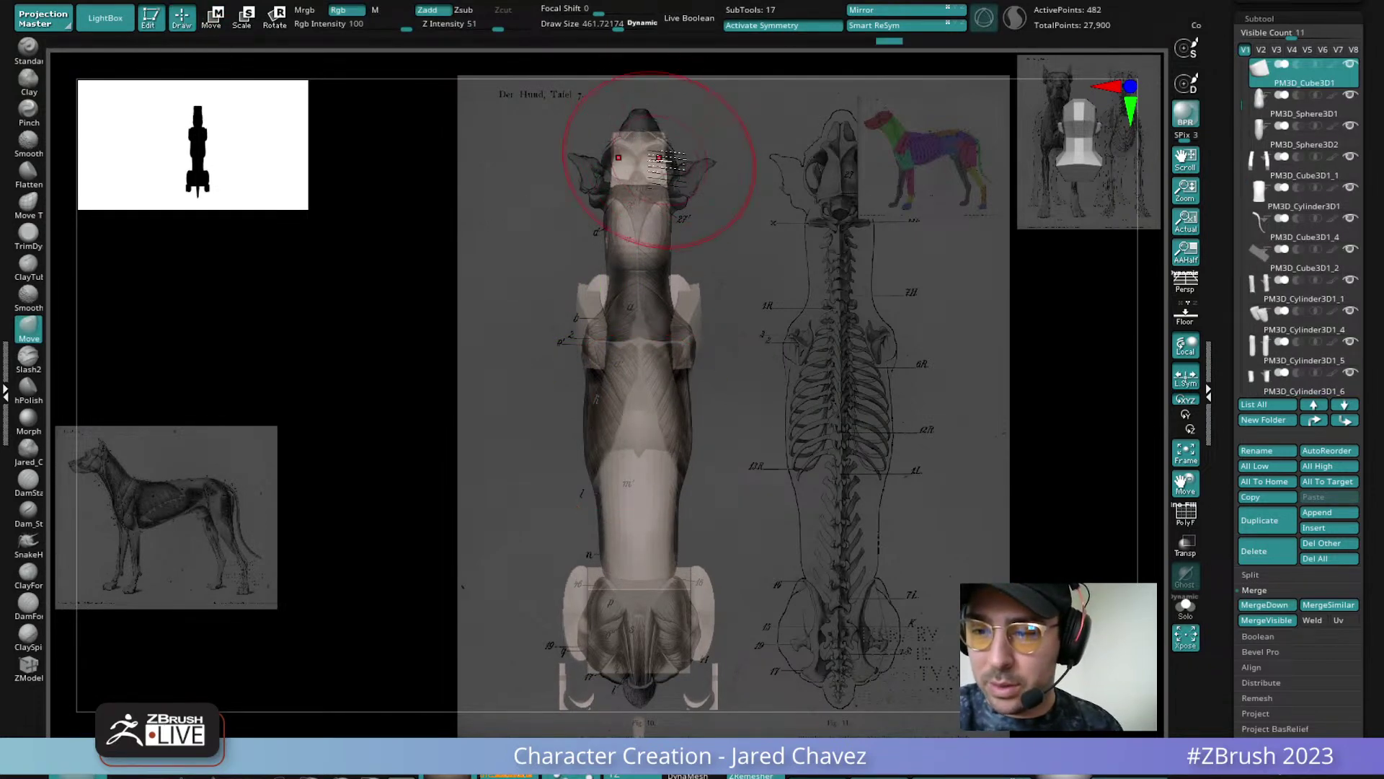
pyautogui.rightClick(658, 159)
pyautogui.moveTo(657, 158)
pyautogui.mouseDown()
pyautogui.moveTo(638, 157)
pyautogui.moveTo(705, 155)
pyautogui.moveTo(692, 226)
pyautogui.moveTo(693, 137)
pyautogui.mouseUp()
pyautogui.moveTo(696, 195)
pyautogui.keyDown('alt'); pyautogui.mouseDown()
pyautogui.moveTo(712, 157)
pyautogui.moveTo(735, 182)
pyautogui.moveTo(724, 167)
pyautogui.mouseUp(); pyautogui.keyUp('alt')
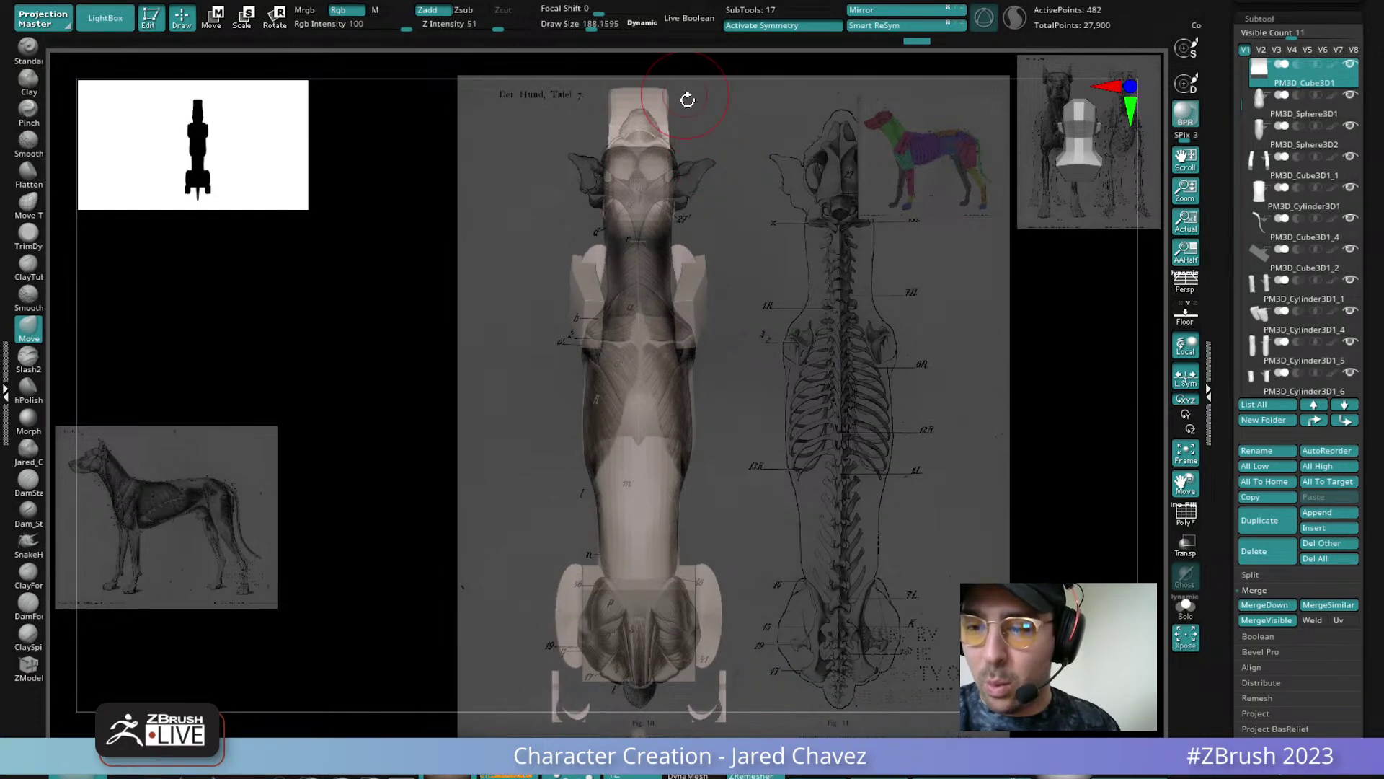
pyautogui.keyDown('alt'); pyautogui.moveTo(688, 95); pyautogui.dragTo(690, 97); pyautogui.keyUp('alt')
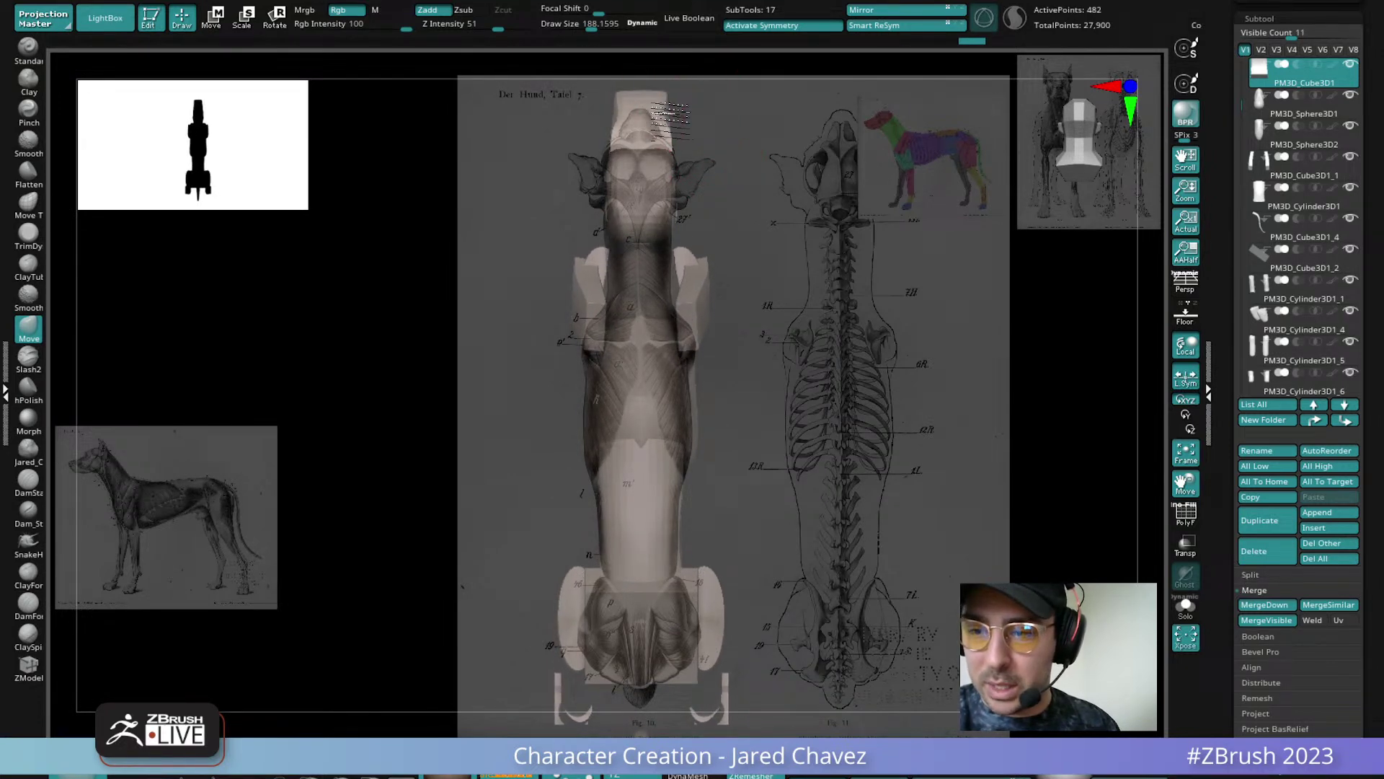
pyautogui.moveTo(660, 91); pyautogui.dragTo(678, 115)
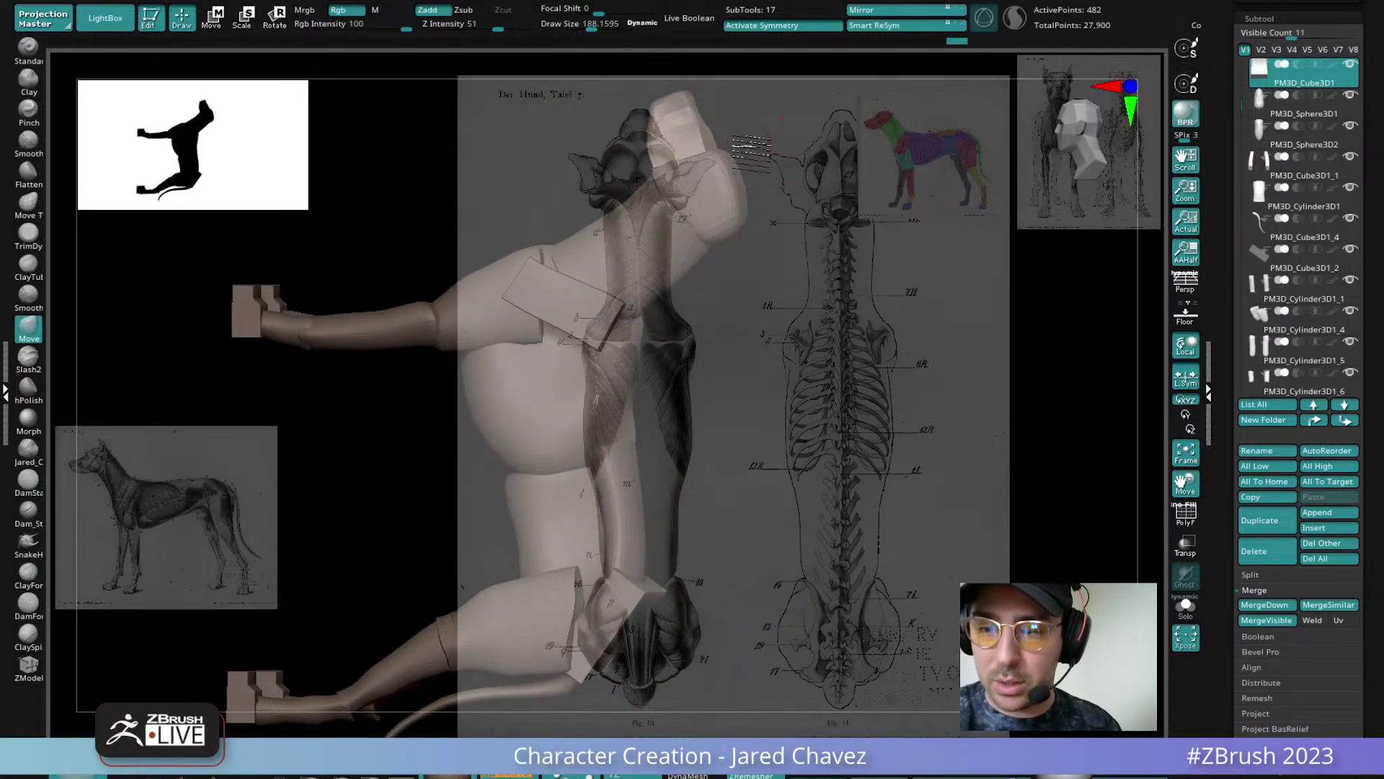
pyautogui.keyDown('shift'); pyautogui.moveTo(757, 147); pyautogui.dragTo(747, 195); pyautogui.keyUp('shift')
pyautogui.keyDown('alt'); pyautogui.moveTo(702, 247); pyautogui.dragTo(737, 225); pyautogui.keyUp('alt')
pyautogui.keyDown('alt'); pyautogui.moveTo(742, 173); pyautogui.dragTo(745, 208); pyautogui.keyUp('alt')
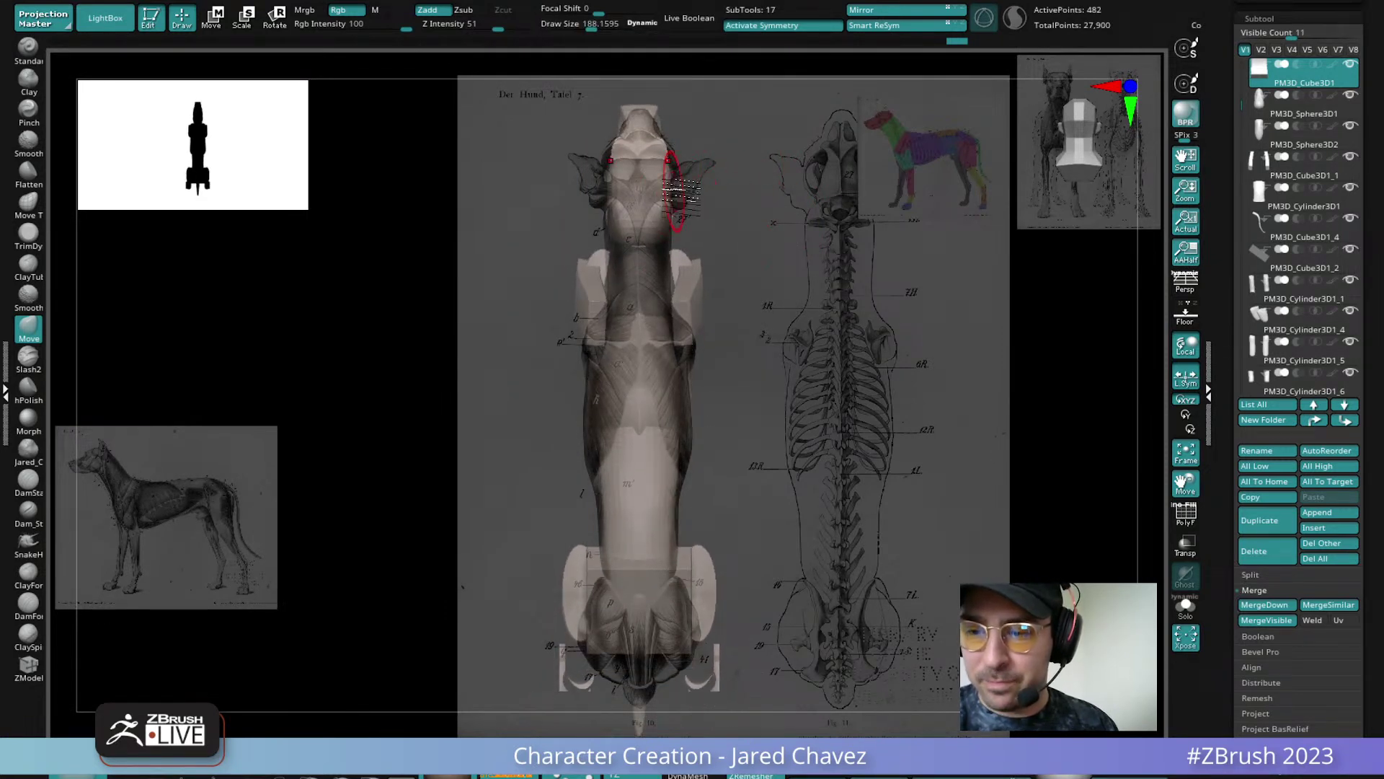
pyautogui.keyDown('alt'); pyautogui.click(667, 190); pyautogui.keyUp('alt')
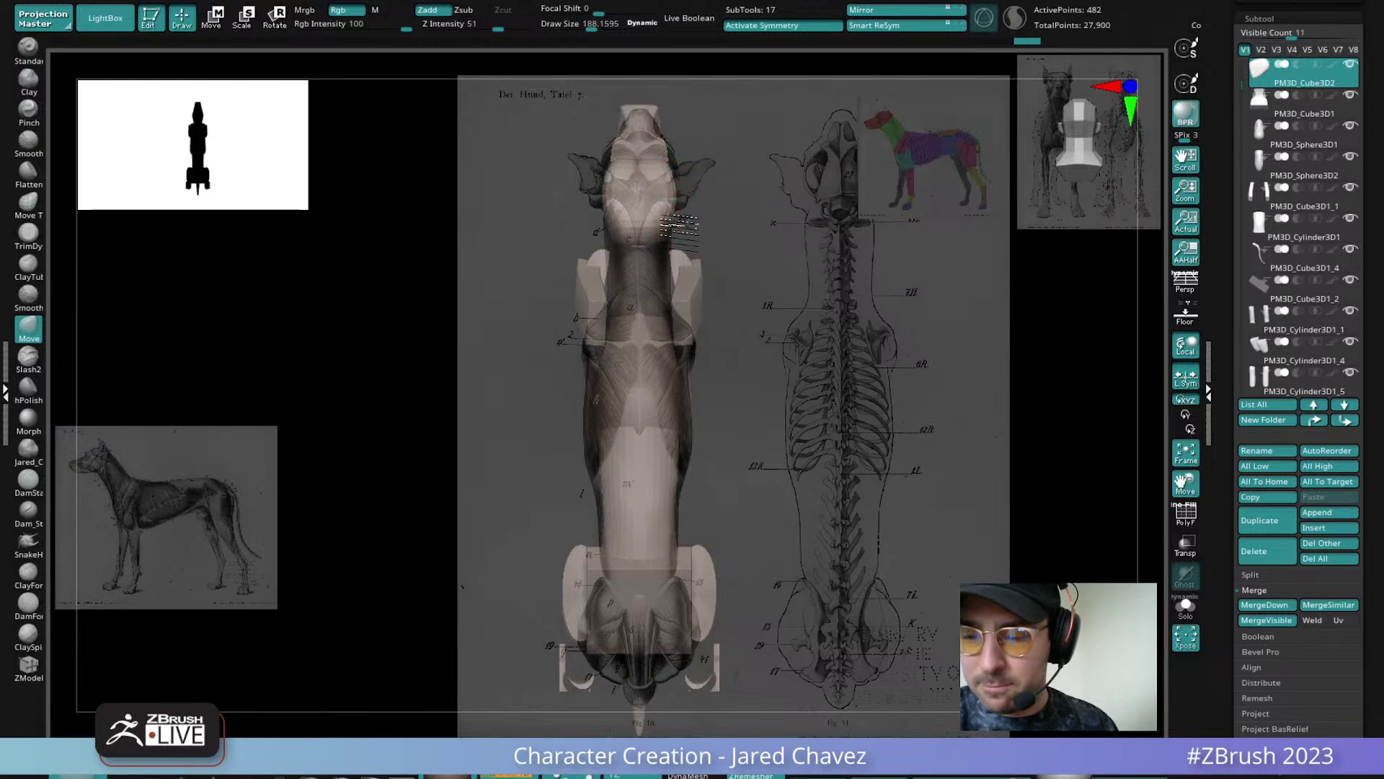
# Scale the pelvis block narrower with the gizmo to fit between the hips in the top-view reference
pyautogui.keyDown('alt'); pyautogui.click(672, 590); pyautogui.keyUp('alt')
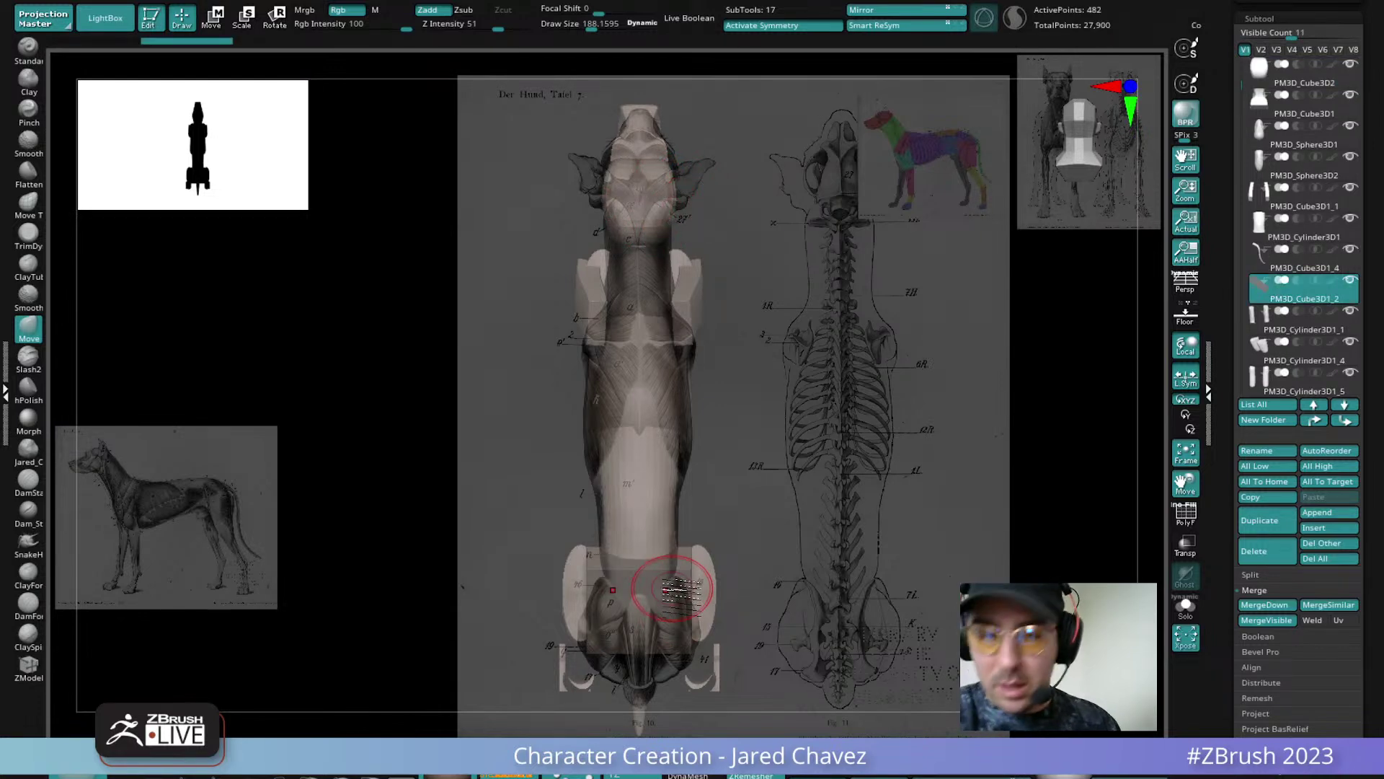
pyautogui.moveTo(771, 493)
pyautogui.keyDown('alt'); pyautogui.mouseDown()
pyautogui.moveTo(767, 443)
pyautogui.moveTo(767, 464)
pyautogui.moveTo(786, 465)
pyautogui.moveTo(773, 462)
pyautogui.moveTo(767, 408)
pyautogui.moveTo(750, 459)
pyautogui.moveTo(754, 437)
pyautogui.mouseUp(); pyautogui.keyUp('alt')
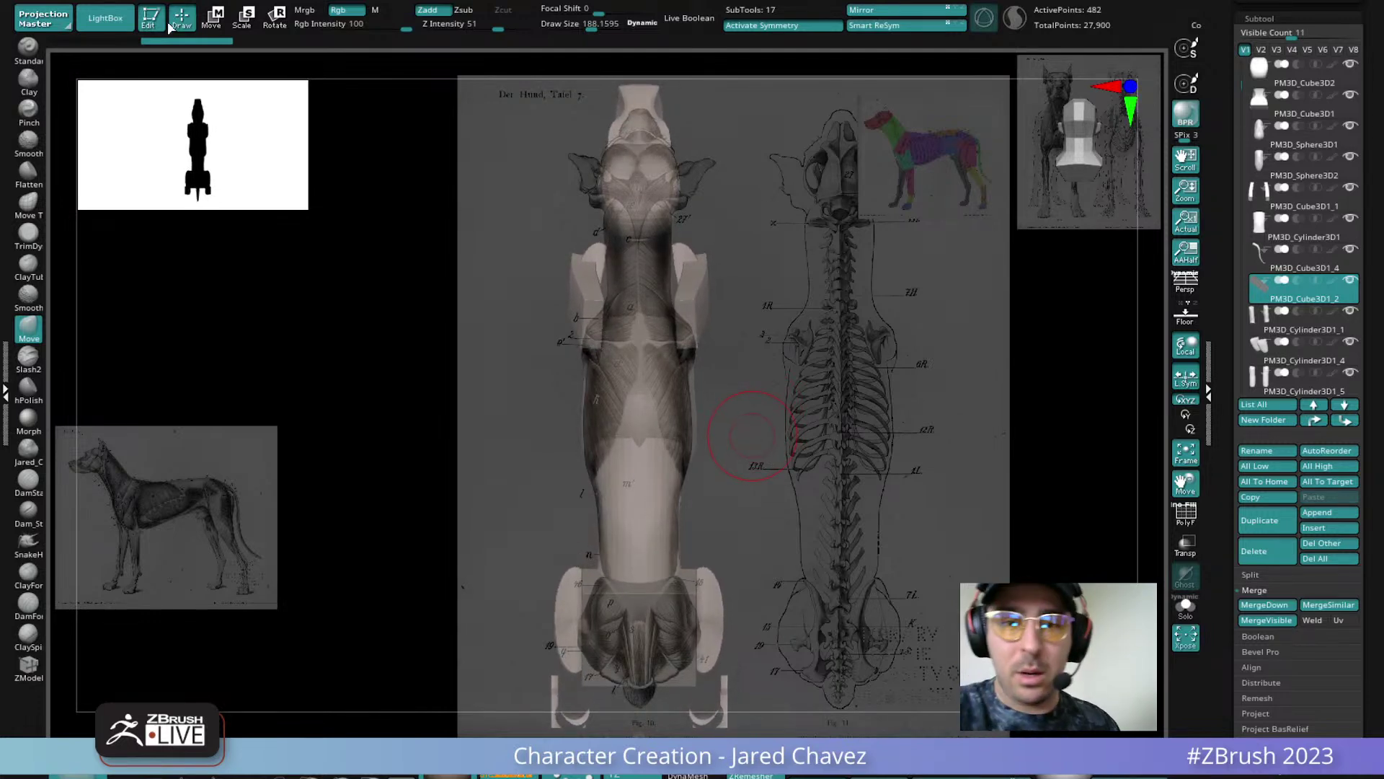
pyautogui.click(216, 16)
pyautogui.click(681, 638)
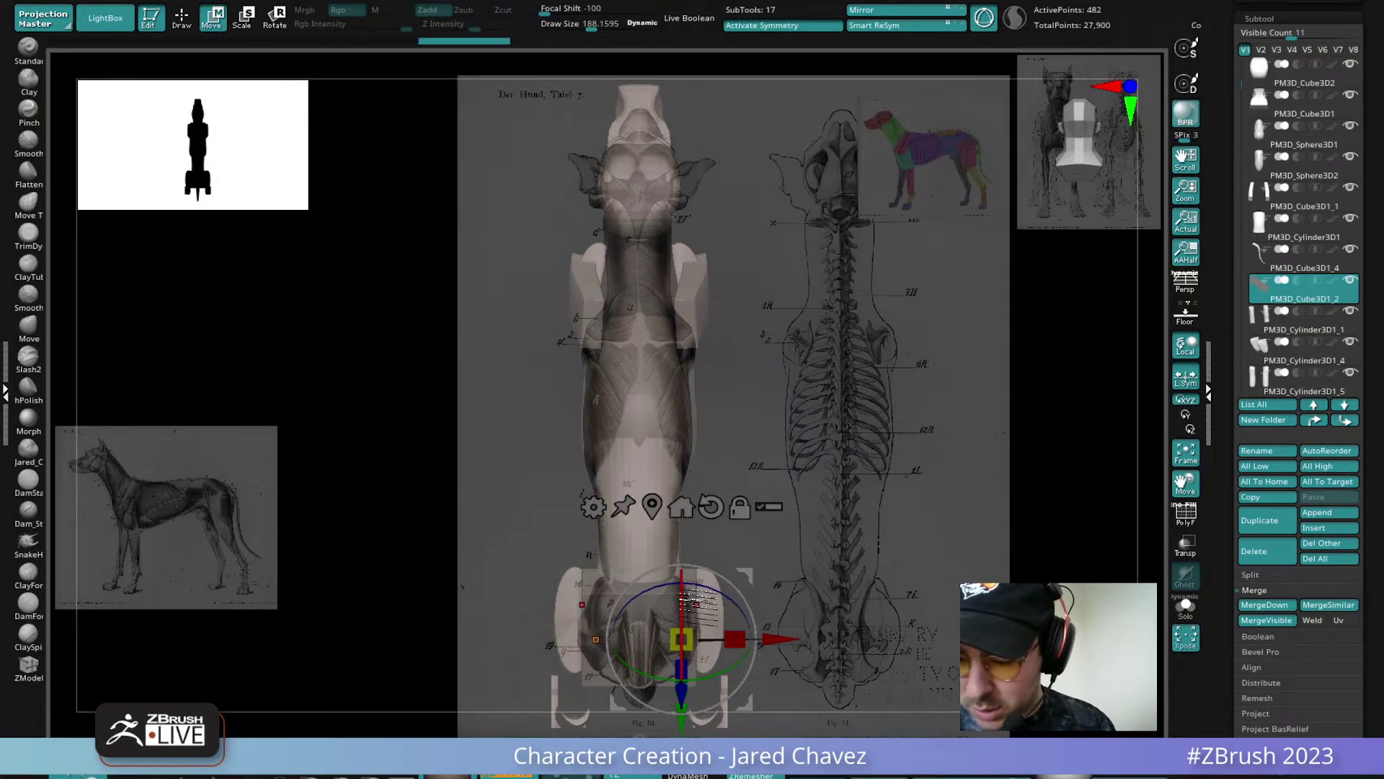
pyautogui.click(595, 592)
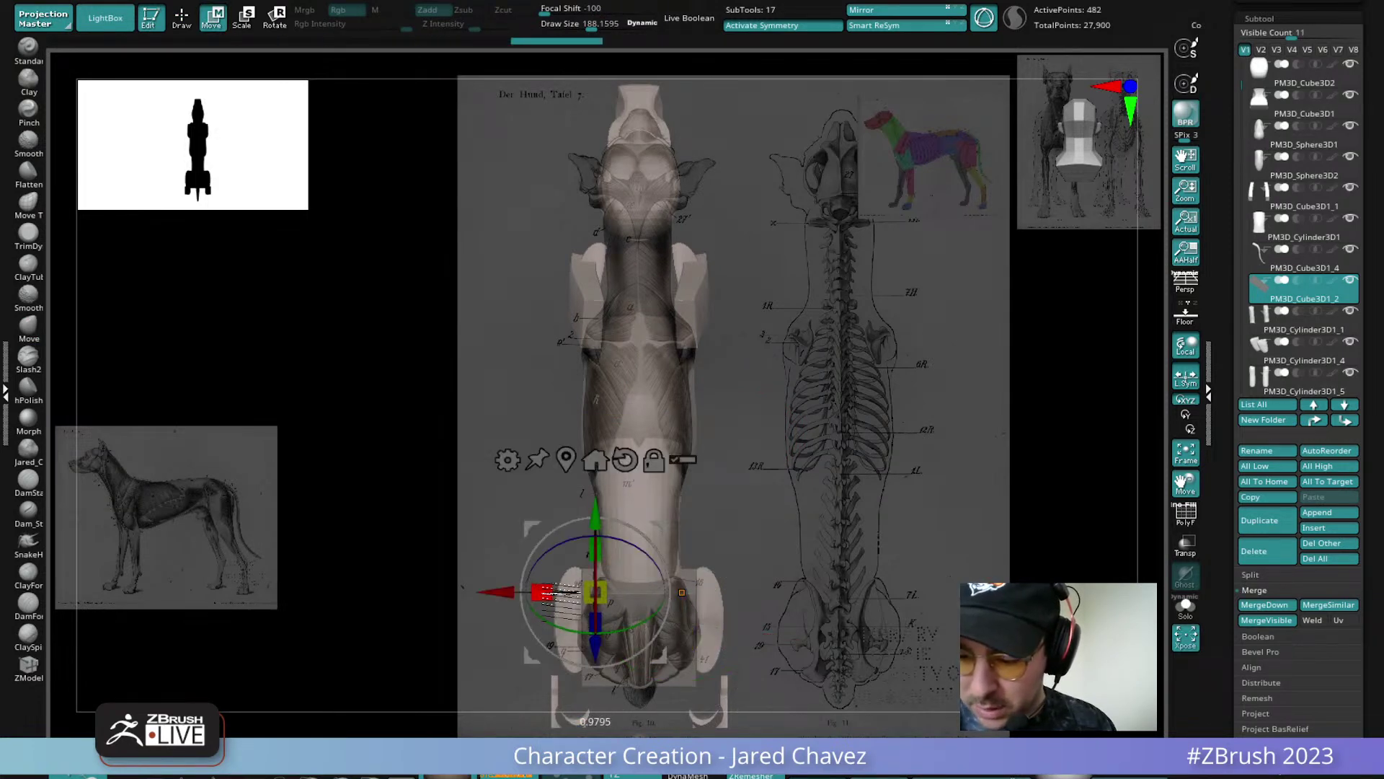
pyautogui.click(682, 674)
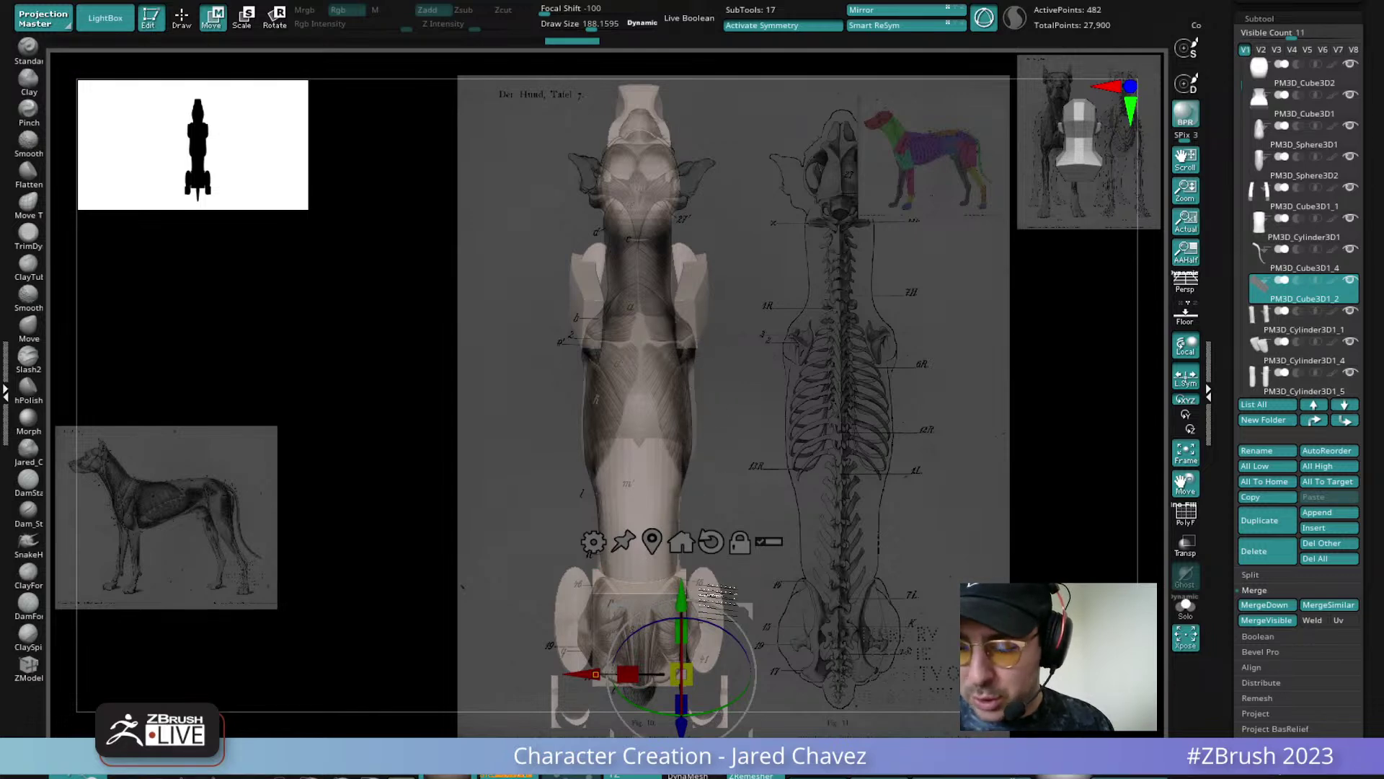
# Move the pair of thigh cylinders inward against the pelvis and taper their front ends with the Move brush
pyautogui.keyDown('alt'); pyautogui.click(714, 577); pyautogui.keyUp('alt')
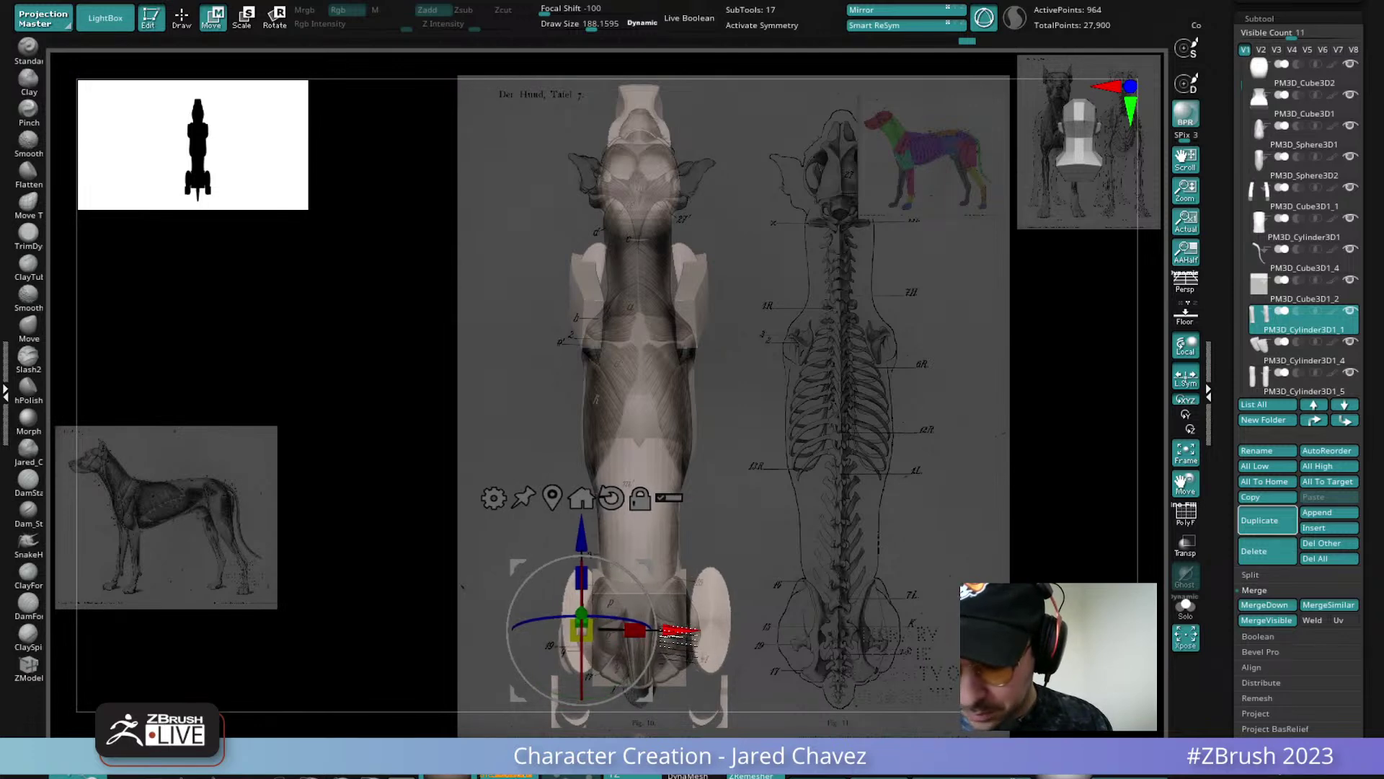
pyautogui.press('x')
pyautogui.moveTo(676, 632); pyautogui.dragTo(696, 632)
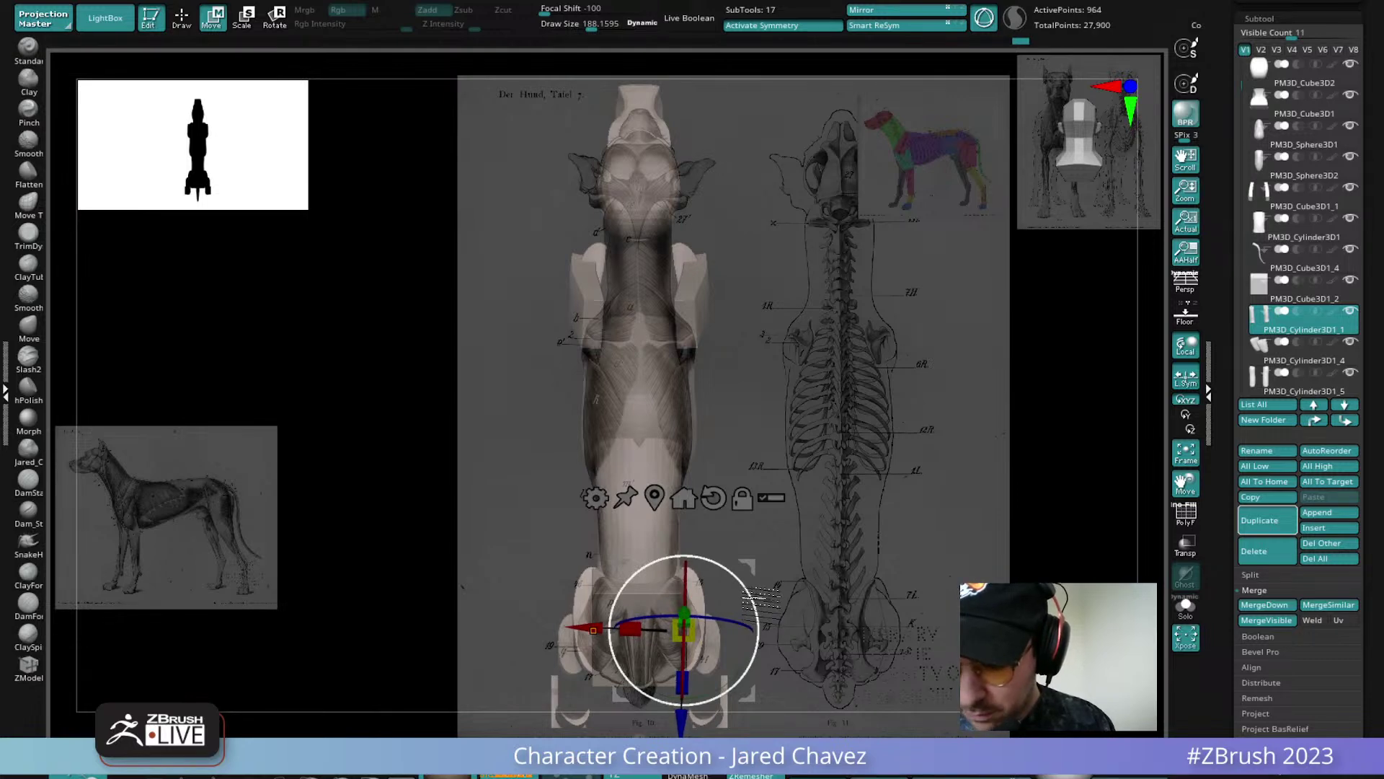
pyautogui.press('q')
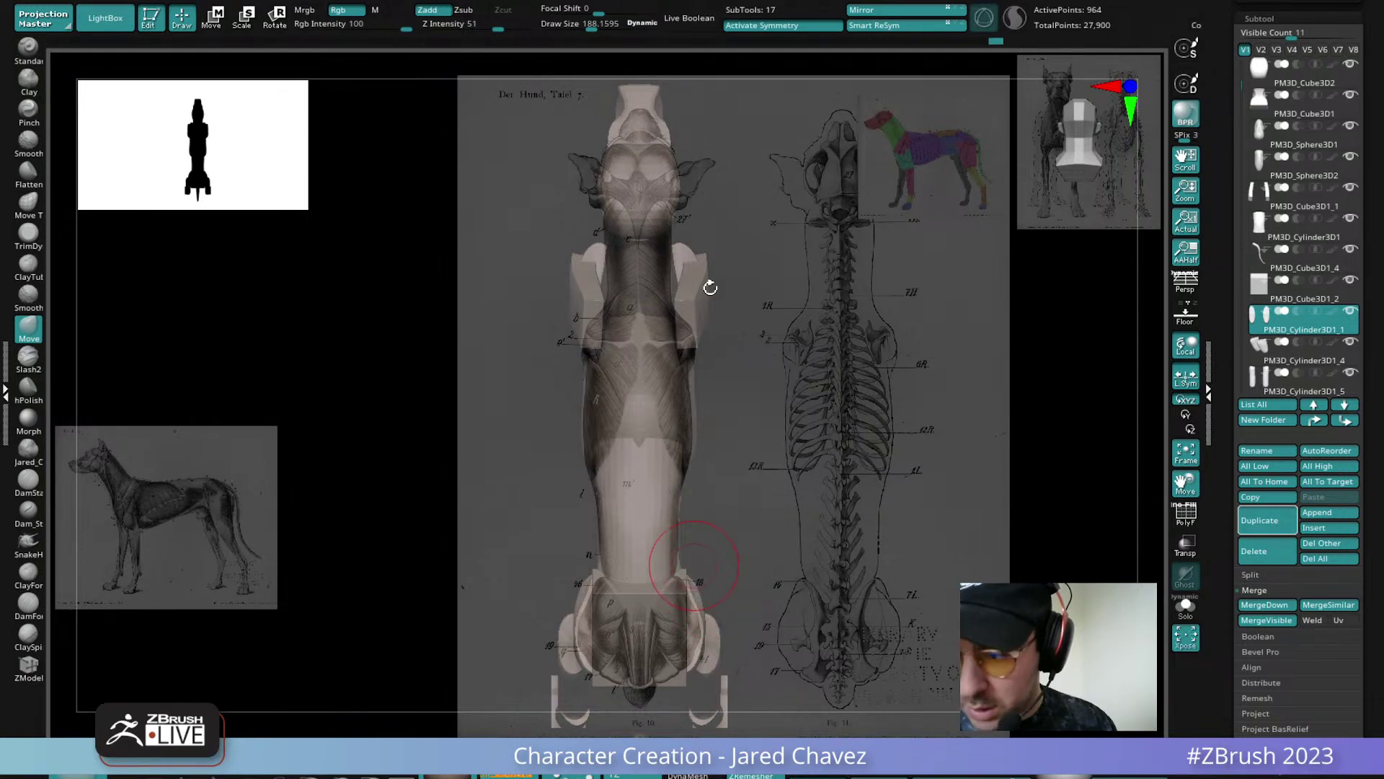
# Reshape the upper front leg cylinders with the Move brush to follow the shoulders in the top-view reference
pyautogui.keyDown('alt'); pyautogui.click(692, 248); pyautogui.keyUp('alt')
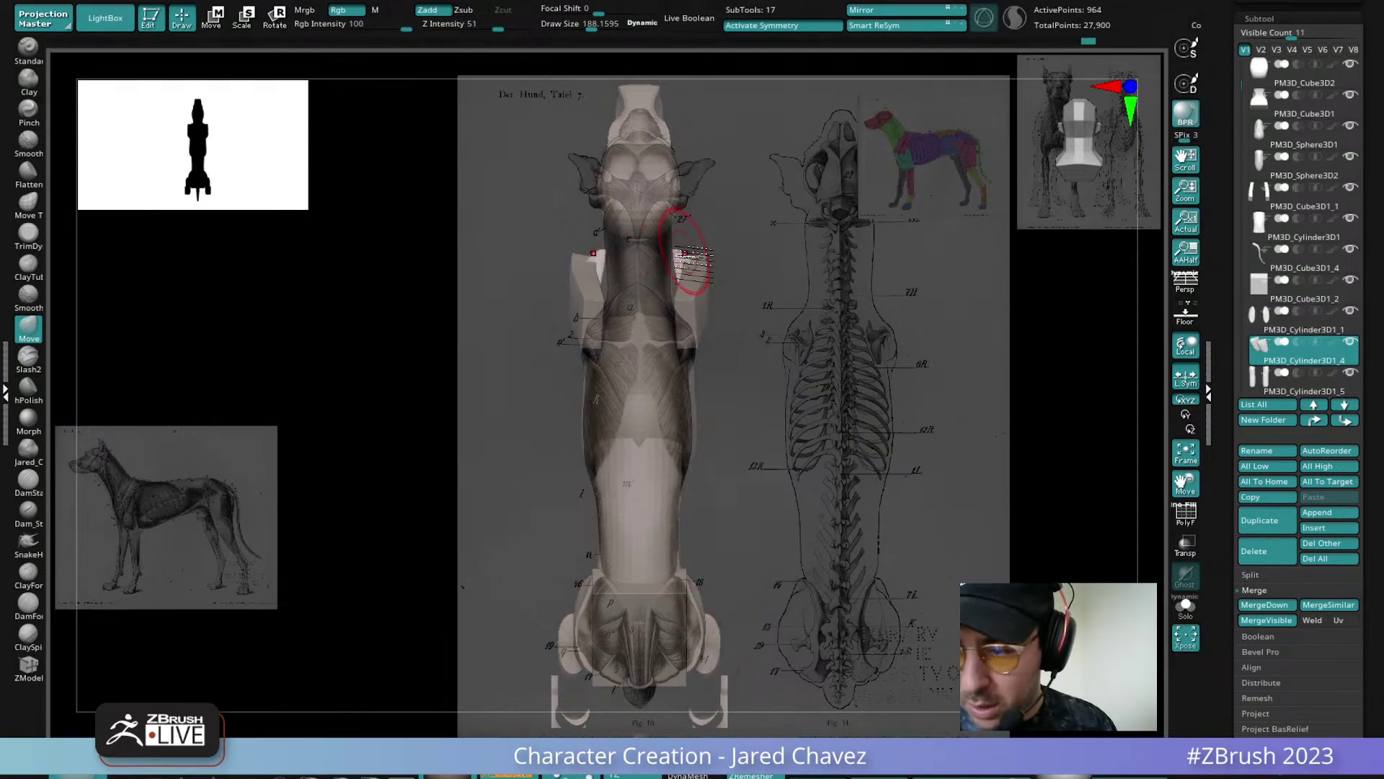
pyautogui.moveTo(692, 265); pyautogui.dragTo(747, 420)
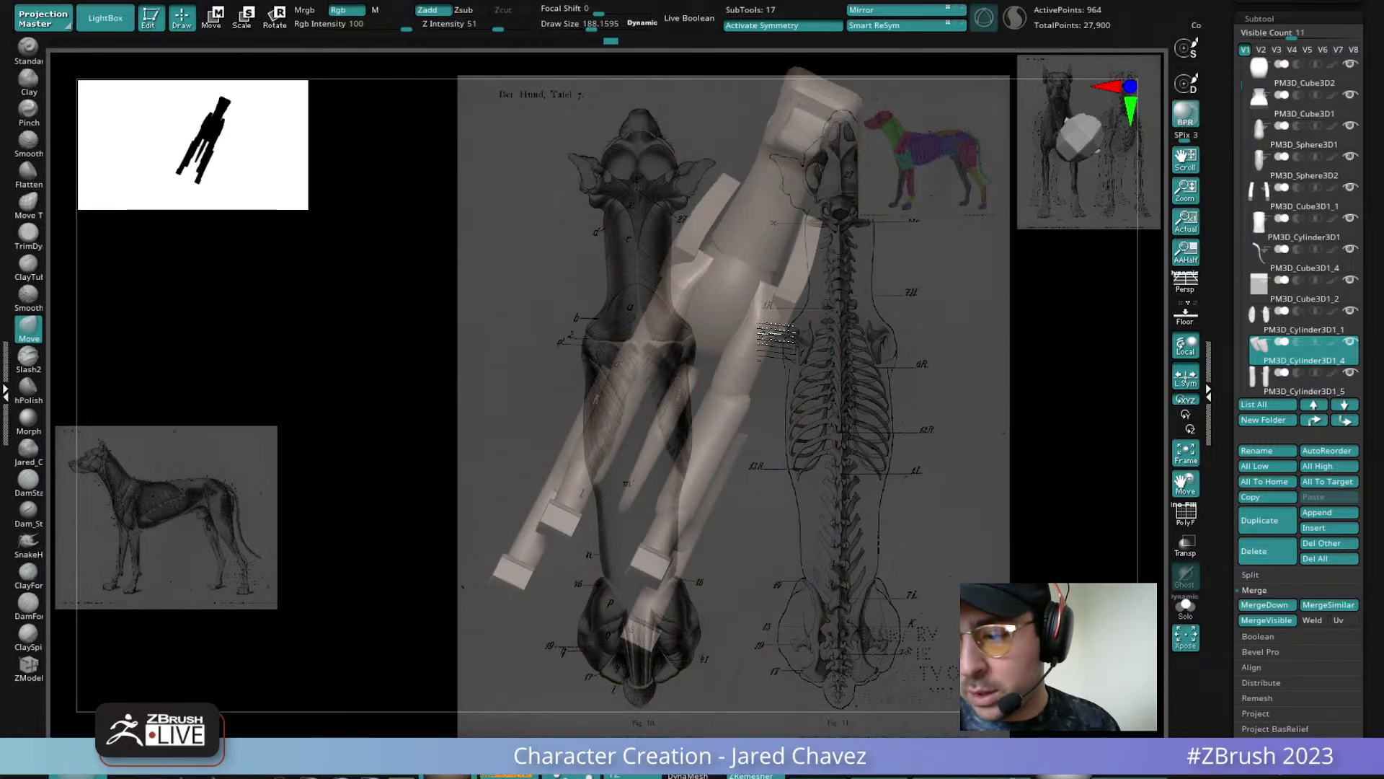
pyautogui.moveTo(750, 330)
pyautogui.mouseDown()
pyautogui.moveTo(927, 370)
pyautogui.moveTo(649, 401)
pyautogui.moveTo(618, 371)
pyautogui.moveTo(565, 358)
pyautogui.moveTo(583, 341)
pyautogui.mouseUp()
# Hide the reference images and adjust the ribcage behind the shoulder blades with the Move brush at draw size 250.75
pyautogui.hotkey('shift', 'z')
pyautogui.moveTo(587, 341)
pyautogui.mouseDown(button='right')
pyautogui.moveTo(606, 353)
pyautogui.moveTo(596, 280)
pyautogui.moveTo(591, 340)
pyautogui.mouseUp(button='right')
pyautogui.keyDown('alt'); pyautogui.click(596, 346); pyautogui.keyUp('alt')
pyautogui.rightClick(591, 340)
pyautogui.moveTo(592, 341); pyautogui.dragTo(607, 340)
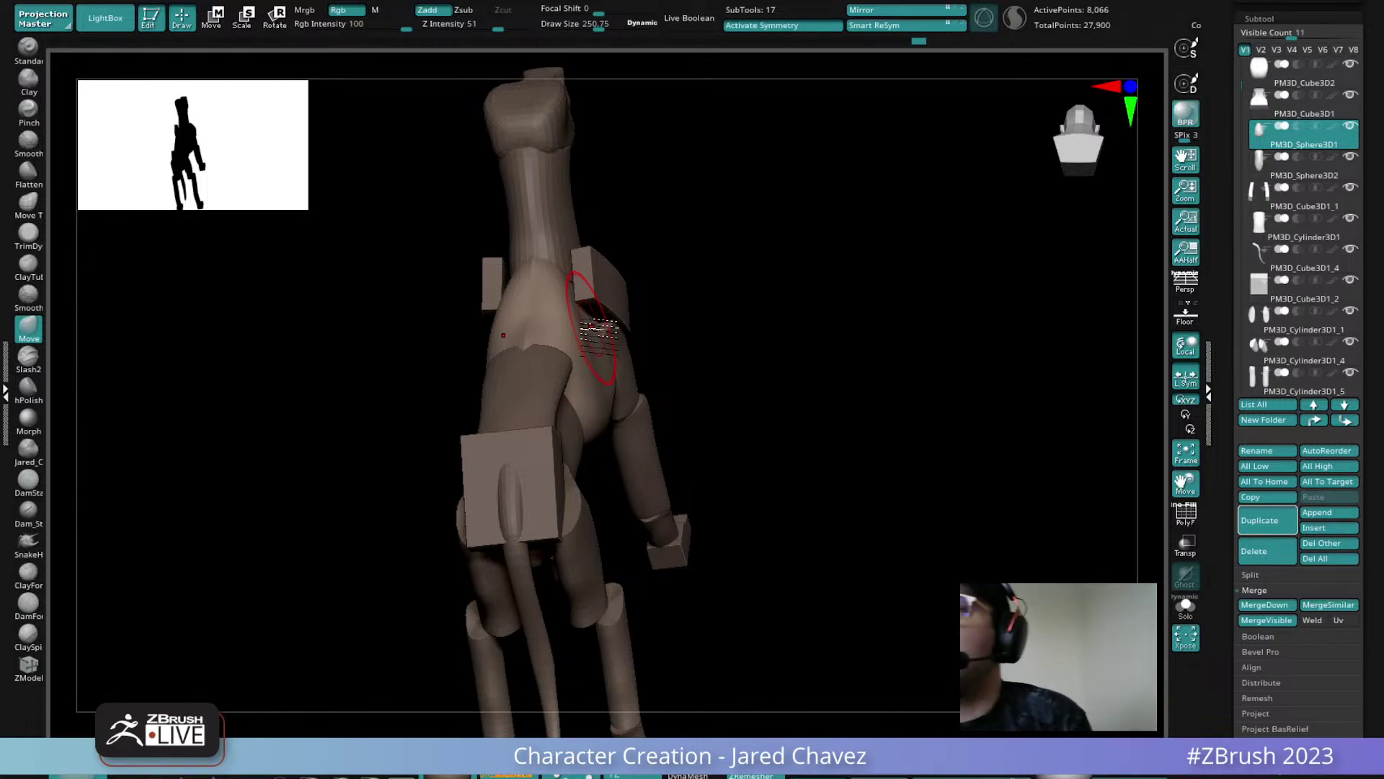
pyautogui.moveTo(593, 329)
pyautogui.mouseDown(button='right')
pyautogui.moveTo(596, 389)
pyautogui.moveTo(572, 291)
pyautogui.moveTo(592, 277)
pyautogui.moveTo(600, 253)
pyautogui.moveTo(586, 265)
pyautogui.moveTo(587, 242)
pyautogui.moveTo(602, 333)
pyautogui.moveTo(642, 313)
pyautogui.mouseUp(button='right')
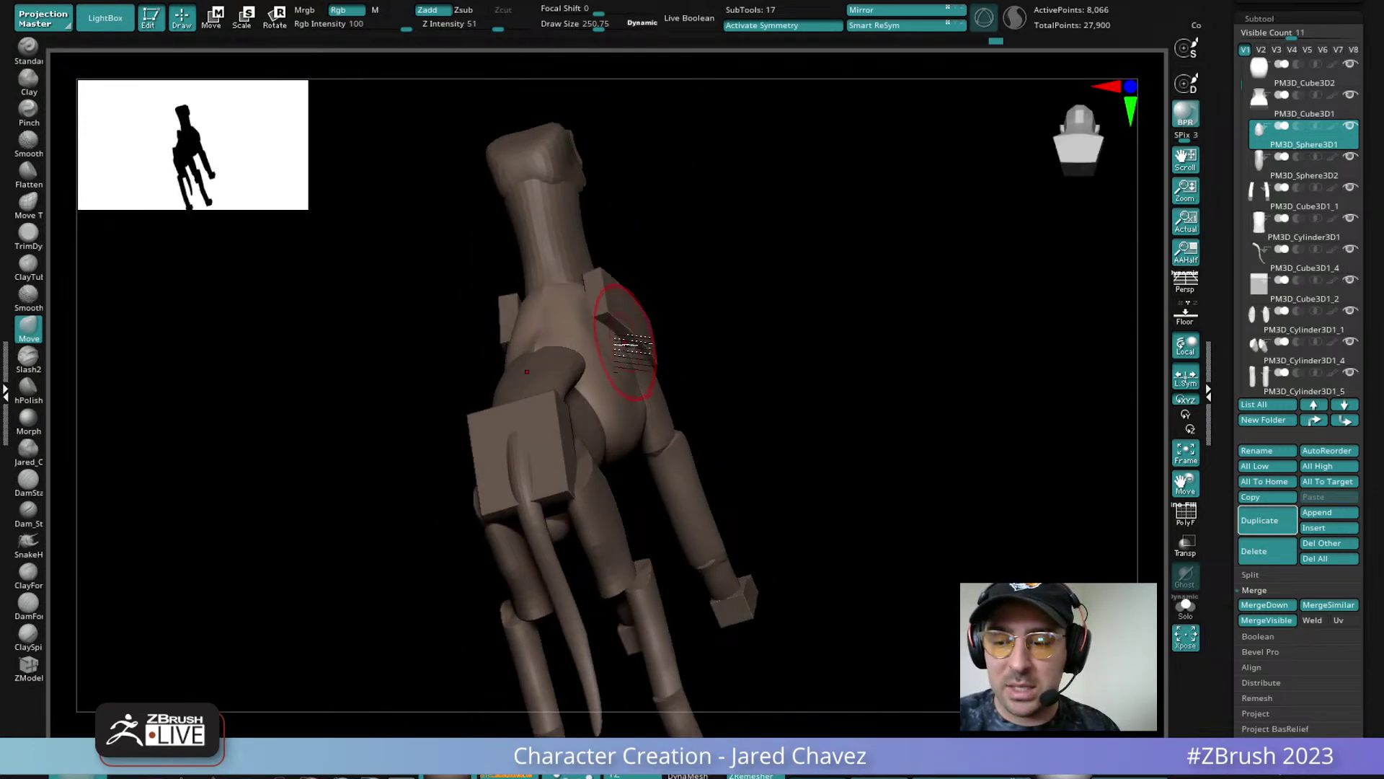
# Enlarge the Move brush to a draw size of about 273.6 and refine the ribcage between the shoulder blades
pyautogui.moveTo(633, 374); pyautogui.dragTo(638, 468, button='right')
pyautogui.moveTo(714, 389); pyautogui.dragTo(723, 395, button='right')
pyautogui.press('space')
pyautogui.moveTo(716, 390); pyautogui.dragTo(690, 372)
pyautogui.moveTo(604, 302); pyautogui.dragTo(596, 226, button='right')
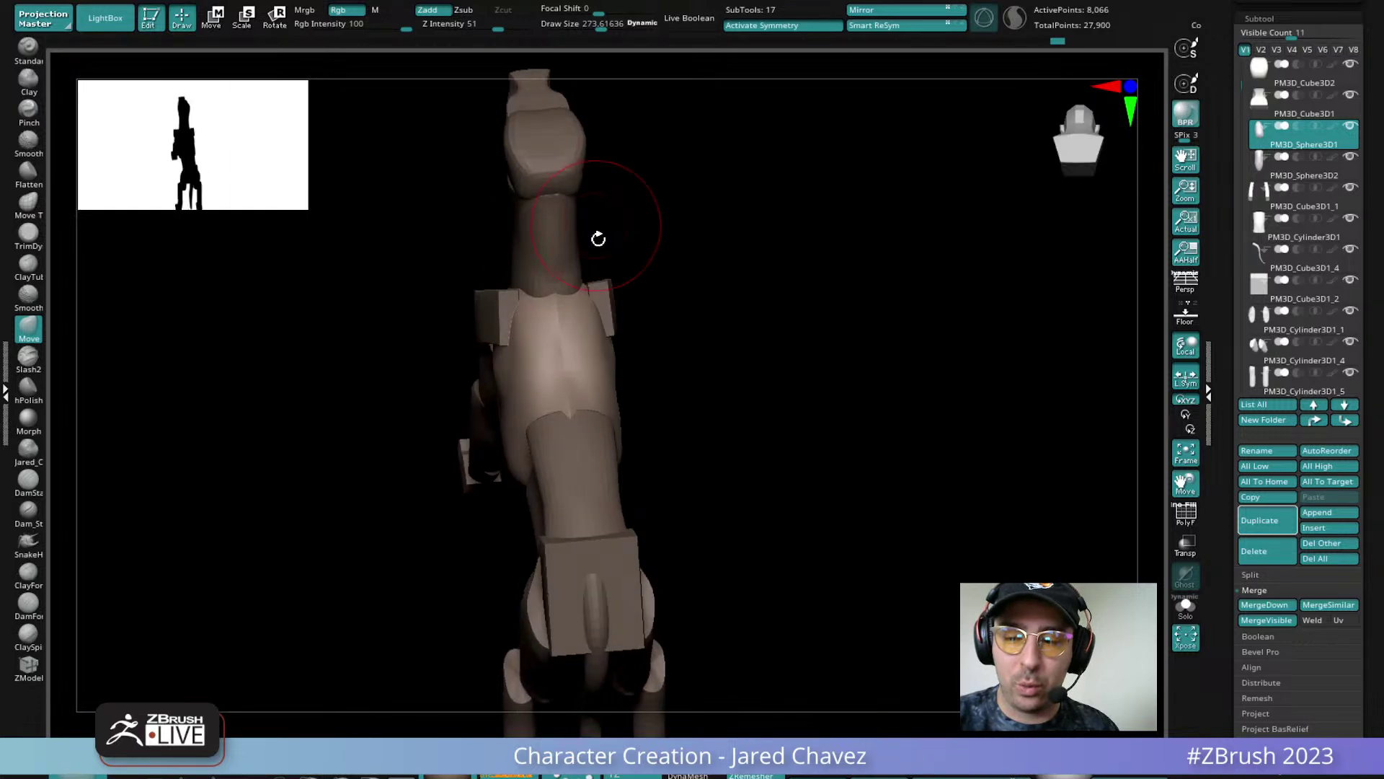
pyautogui.moveTo(592, 311); pyautogui.dragTo(612, 320, button='right')
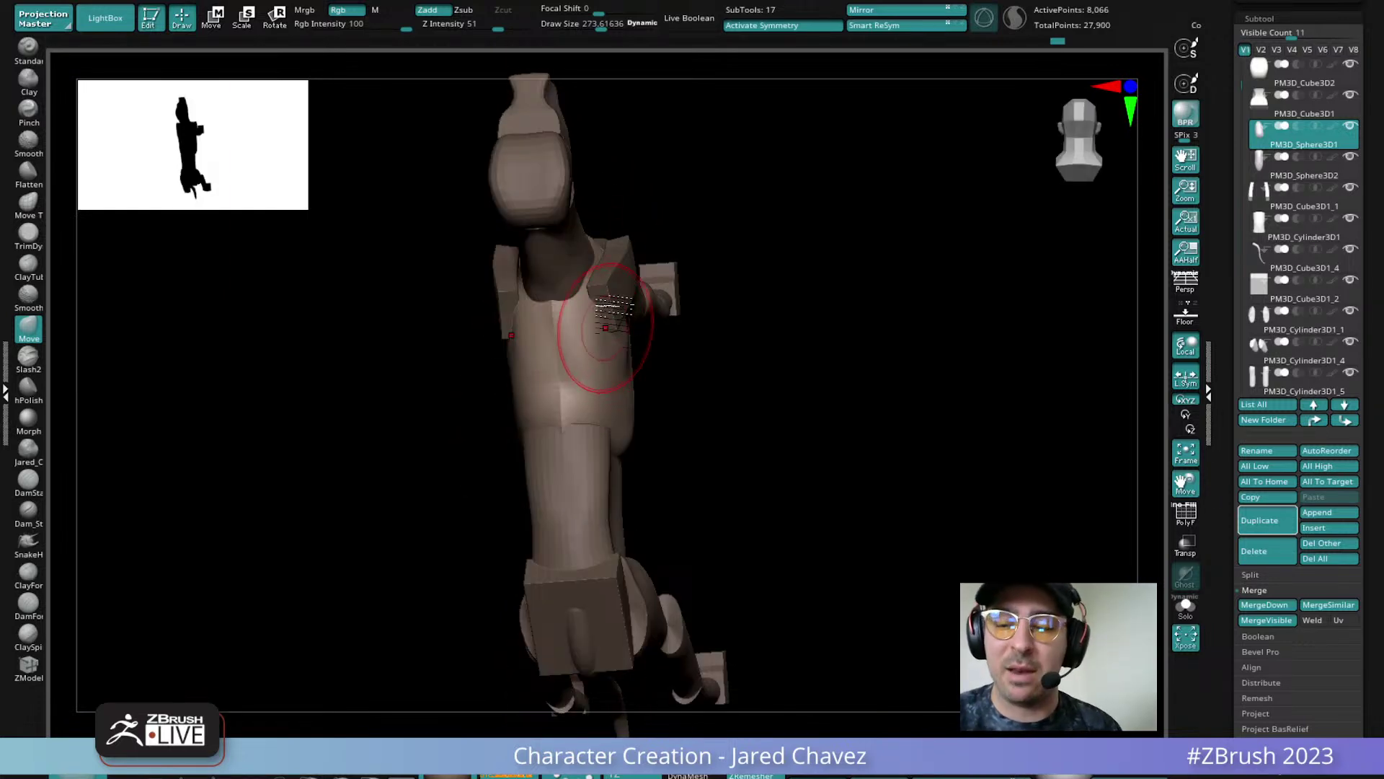
# Make the pair of shoulder blade blocks active and adjust their fit against the ribcage with the Move brush
pyautogui.keyDown('alt'); pyautogui.click(624, 258); pyautogui.keyUp('alt')
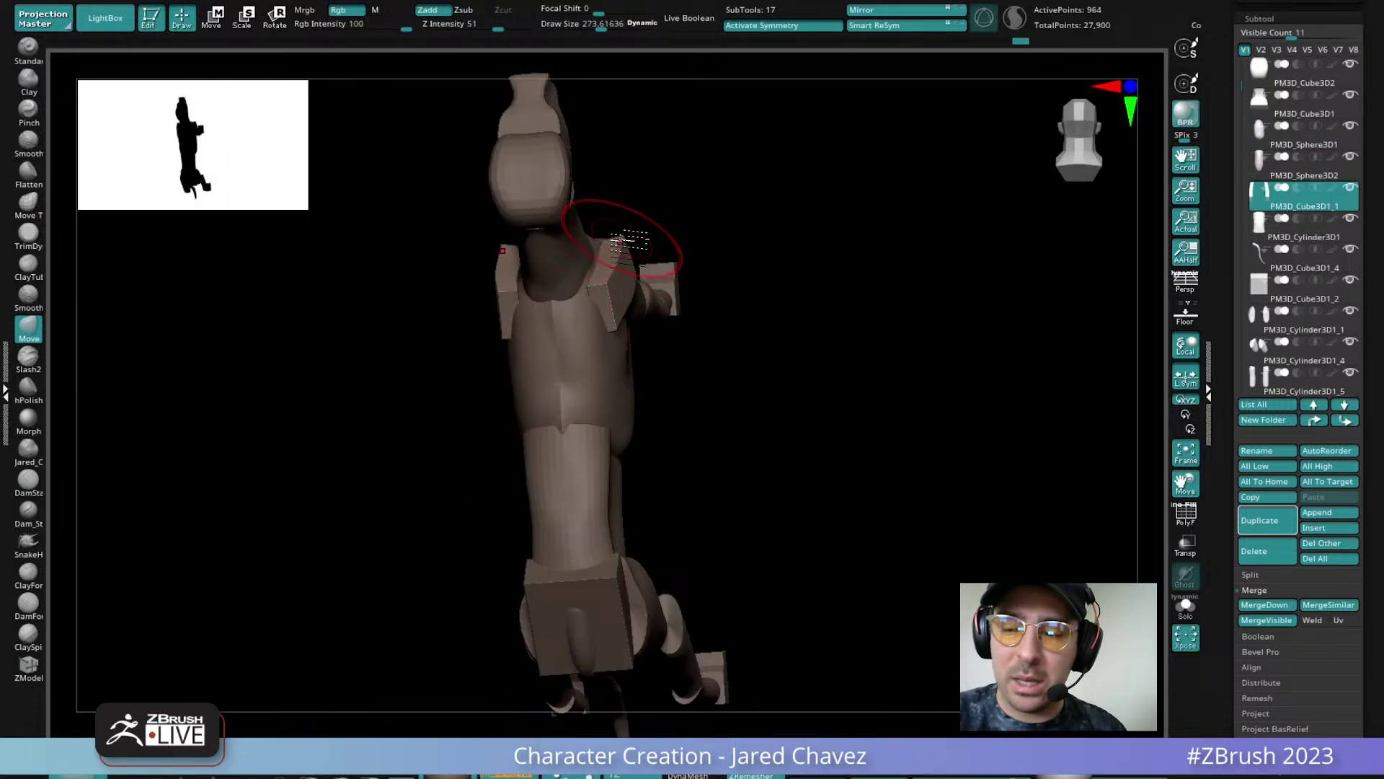
pyautogui.moveTo(613, 267)
pyautogui.mouseDown(button='right')
pyautogui.moveTo(622, 315)
pyautogui.moveTo(621, 195)
pyautogui.moveTo(587, 266)
pyautogui.moveTo(634, 383)
pyautogui.moveTo(689, 296)
pyautogui.moveTo(804, 284)
pyautogui.moveTo(786, 300)
pyautogui.moveTo(677, 281)
pyautogui.moveTo(757, 321)
pyautogui.moveTo(713, 373)
pyautogui.mouseUp(button='right')
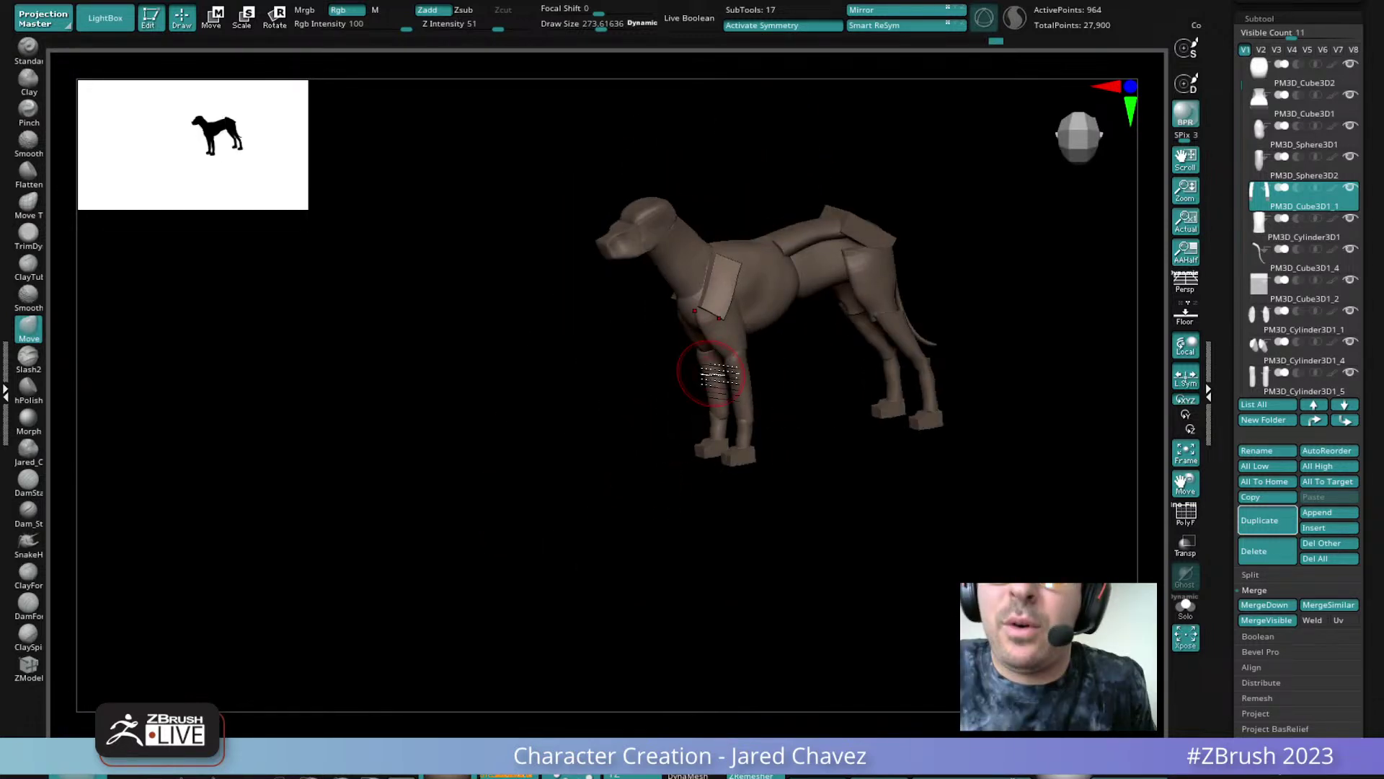
pyautogui.moveTo(712, 374); pyautogui.dragTo(627, 372, button='right')
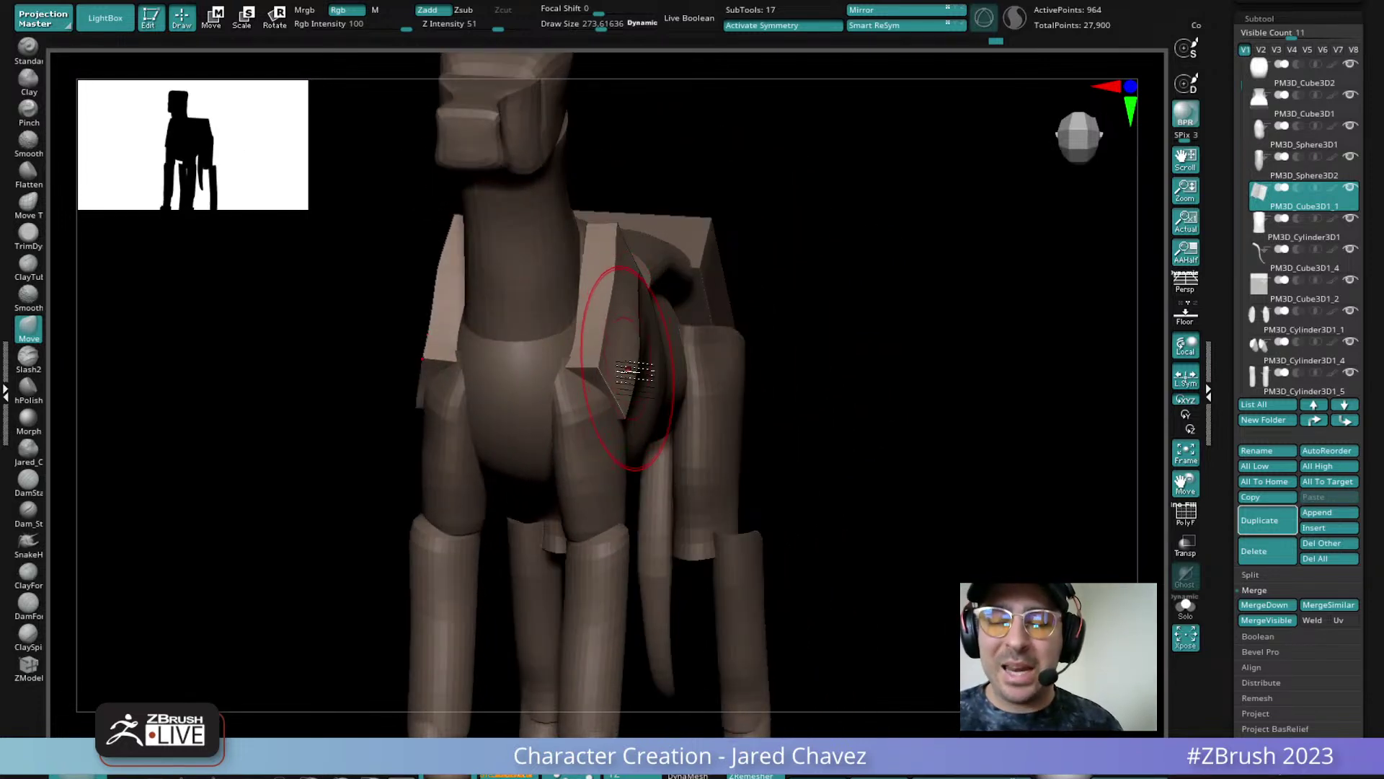
# Shape the upper front leg cylinders below the shoulder blades with the Move brush, reducing the draw size to about 243.35
pyautogui.keyDown('alt'); pyautogui.click(605, 423); pyautogui.keyUp('alt')
pyautogui.moveTo(604, 423)
pyautogui.mouseDown(button='right')
pyautogui.moveTo(641, 391)
pyautogui.moveTo(621, 417)
pyautogui.mouseUp(button='right')
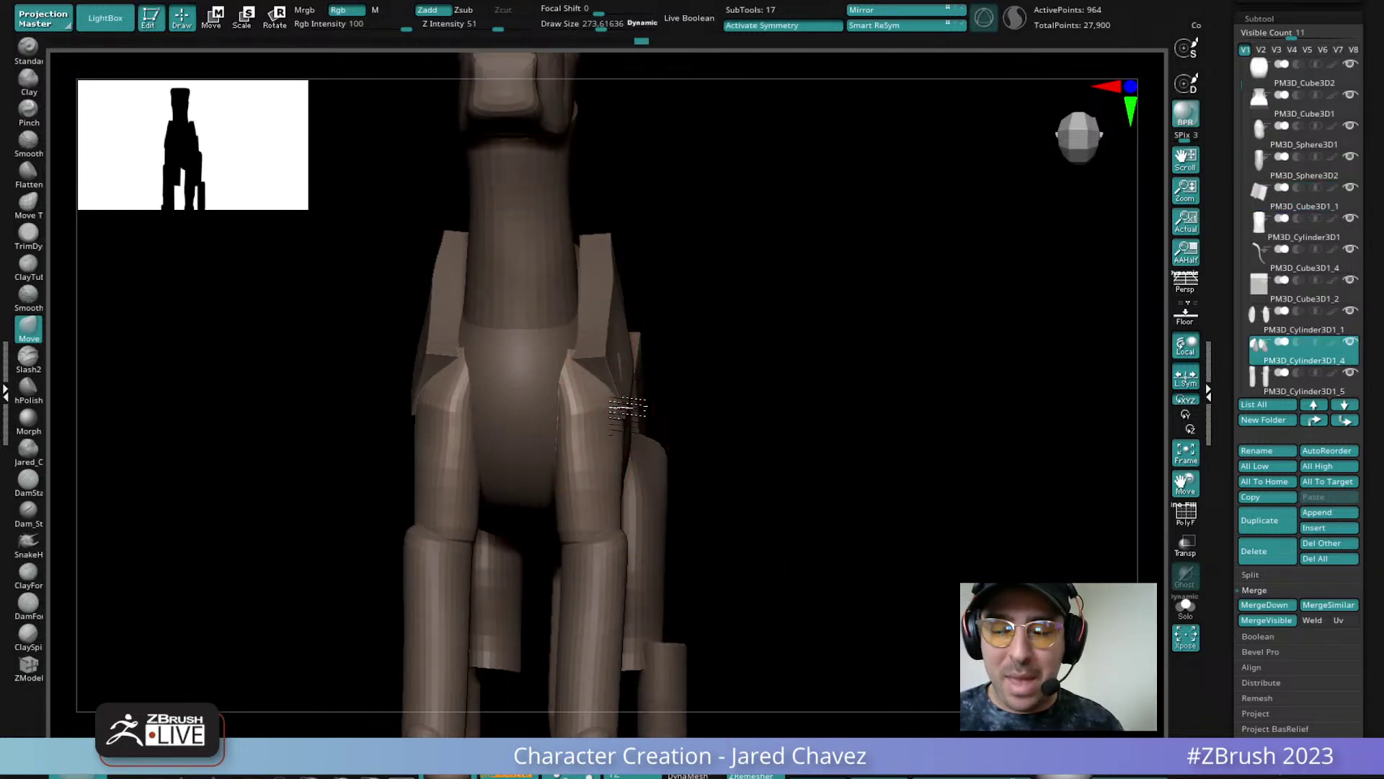
pyautogui.moveTo(556, 479)
pyautogui.mouseDown(button='right')
pyautogui.moveTo(571, 541)
pyautogui.moveTo(634, 433)
pyautogui.mouseUp(button='right')
pyautogui.moveTo(581, 375)
pyautogui.mouseDown(button='right')
pyautogui.moveTo(593, 371)
pyautogui.moveTo(577, 393)
pyautogui.mouseUp(button='right')
pyautogui.press('space')
pyautogui.moveTo(669, 390); pyautogui.dragTo(657, 390)
pyautogui.moveTo(688, 462)
pyautogui.mouseDown(button='right')
pyautogui.moveTo(705, 390)
pyautogui.moveTo(685, 233)
pyautogui.moveTo(799, 286)
pyautogui.mouseUp(button='right')
# Select the shoulder blade blocks, show the reference images and compare the body with the top-view anatomy drawing
pyautogui.keyDown('alt'); pyautogui.click(698, 335); pyautogui.keyUp('alt')
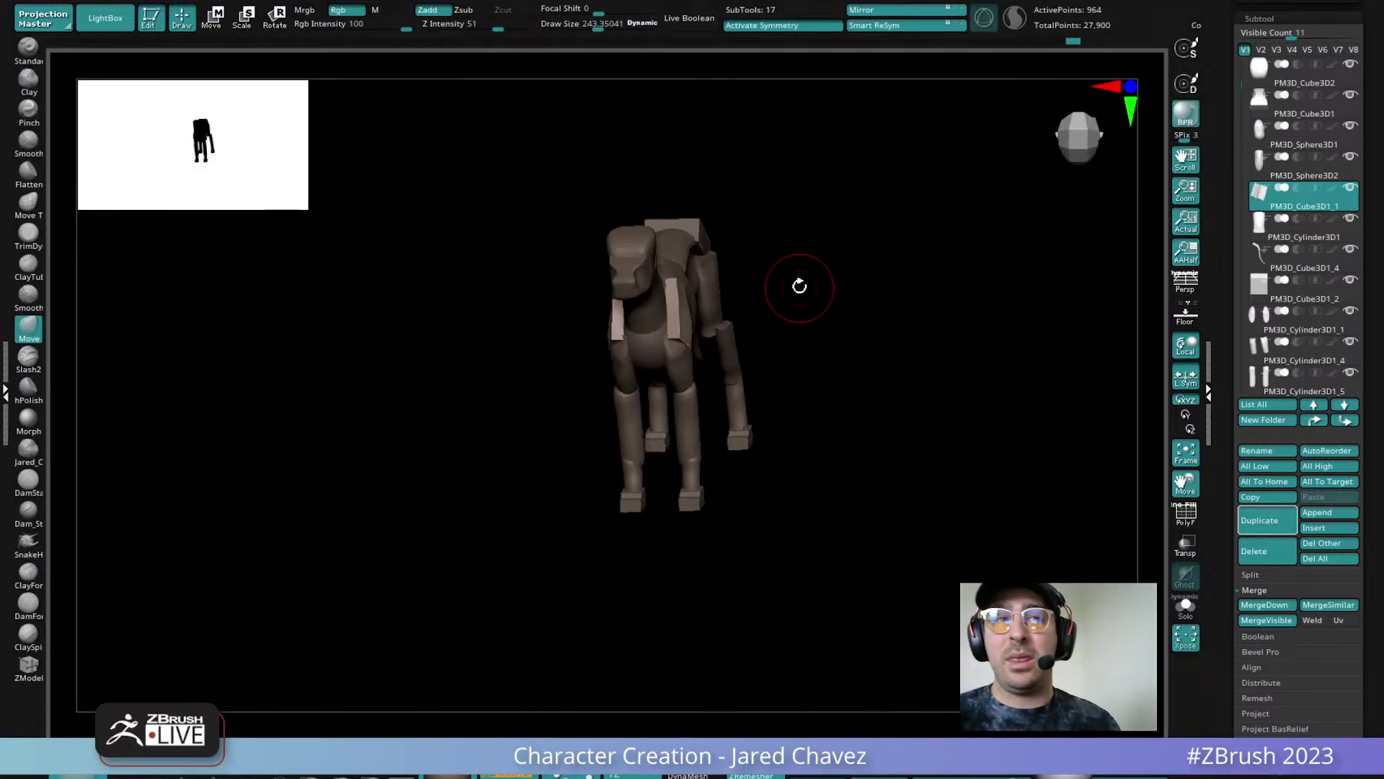
pyautogui.hotkey('shift', 'z')
pyautogui.moveTo(799, 286); pyautogui.dragTo(703, 472, button='right')
pyautogui.moveTo(760, 435)
pyautogui.keyDown('ctrl'); pyautogui.mouseDown(button='right')
pyautogui.moveTo(800, 472)
pyautogui.moveTo(776, 462)
pyautogui.moveTo(777, 490)
pyautogui.mouseUp(button='right'); pyautogui.keyUp('ctrl')
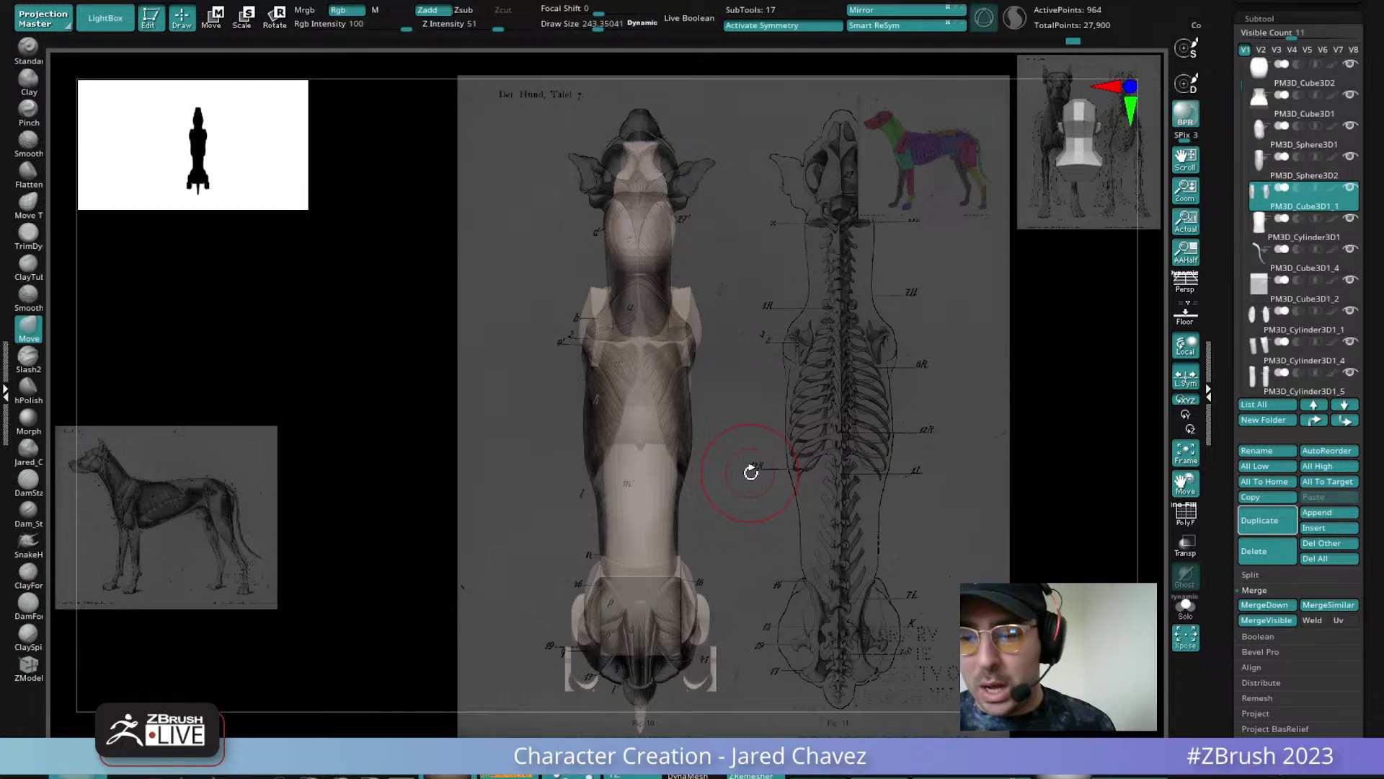
pyautogui.moveTo(754, 496); pyautogui.dragTo(750, 425)
pyautogui.moveTo(703, 647); pyautogui.dragTo(743, 643)
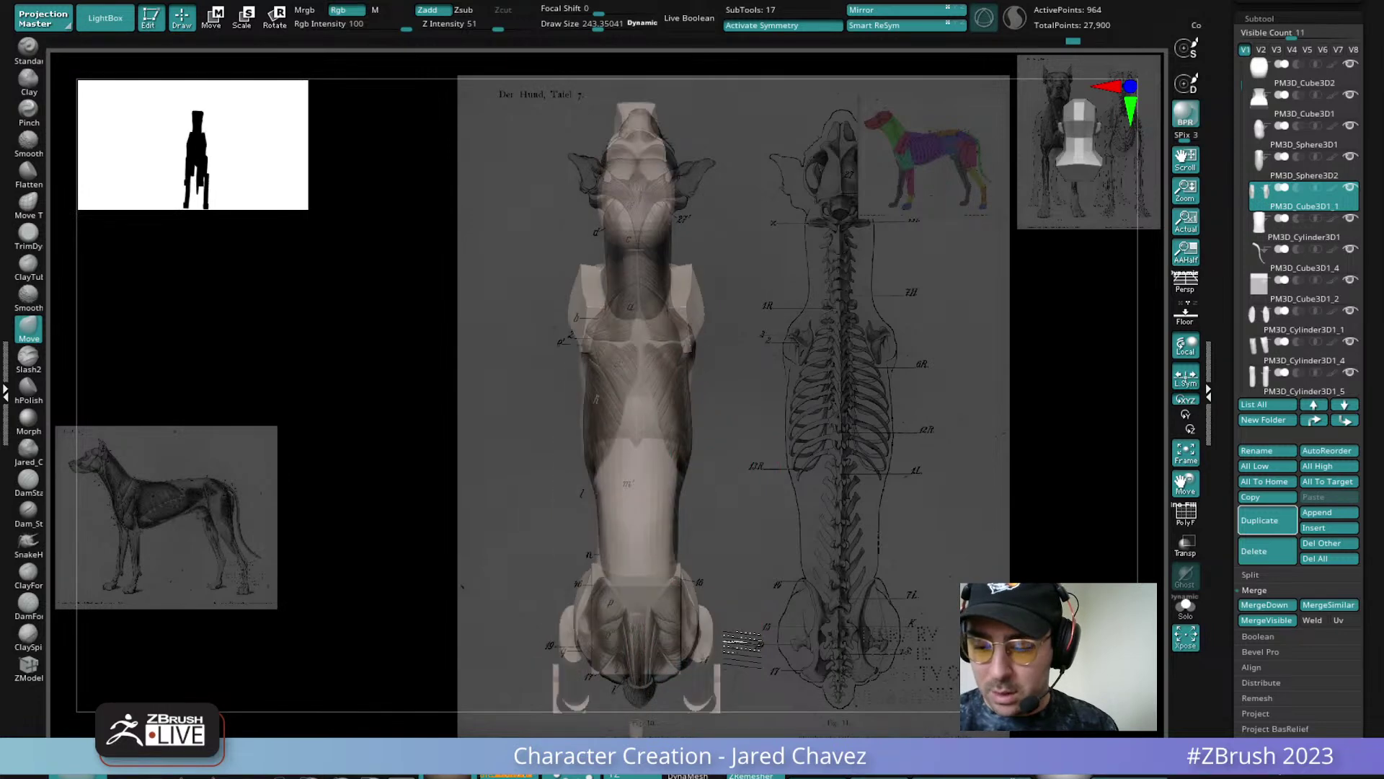
# Select the lower hind leg cylinders with the transform gizmo, hide the reference images and activate X symmetry
pyautogui.keyDown('alt'); pyautogui.click(714, 645); pyautogui.keyUp('alt')
pyautogui.click(213, 23)
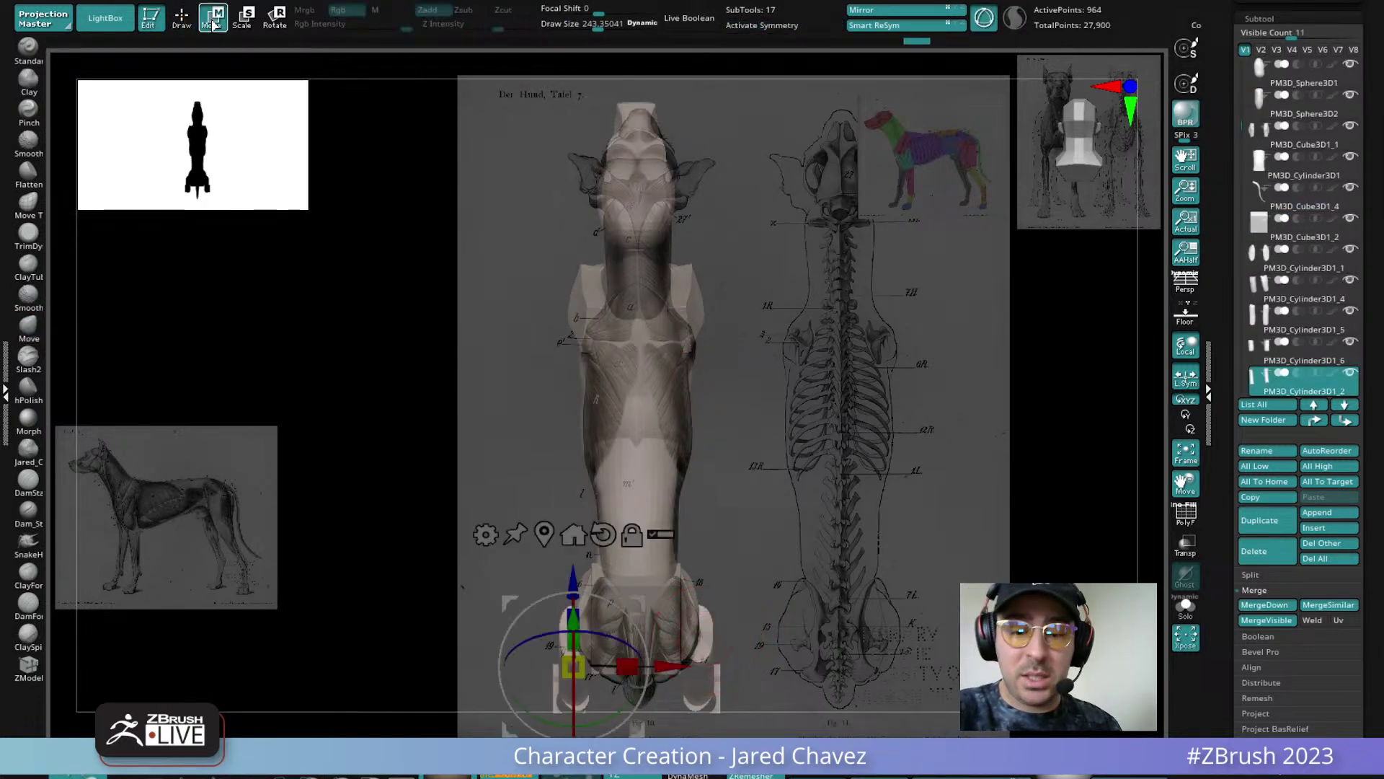
pyautogui.moveTo(818, 619); pyautogui.dragTo(662, 496)
pyautogui.hotkey('shift', 'z')
pyautogui.hotkey('ctrl', 'z')
pyautogui.press('x')
pyautogui.moveTo(728, 433); pyautogui.dragTo(725, 541)
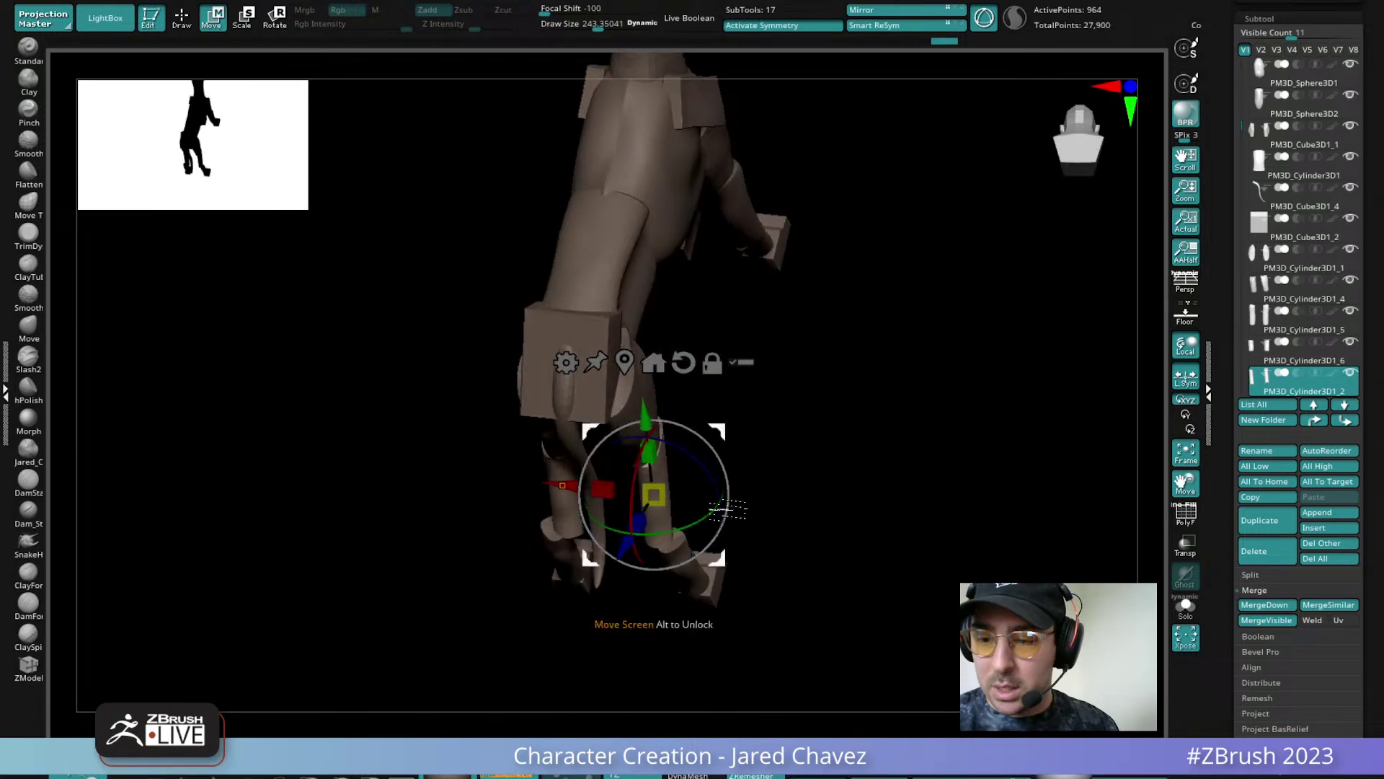
# Rotate the pair of thigh cylinders around Y and scale them up slightly beside the pelvis with the gizmo
pyautogui.keyDown('alt'); pyautogui.click(649, 386); pyautogui.keyUp('alt')
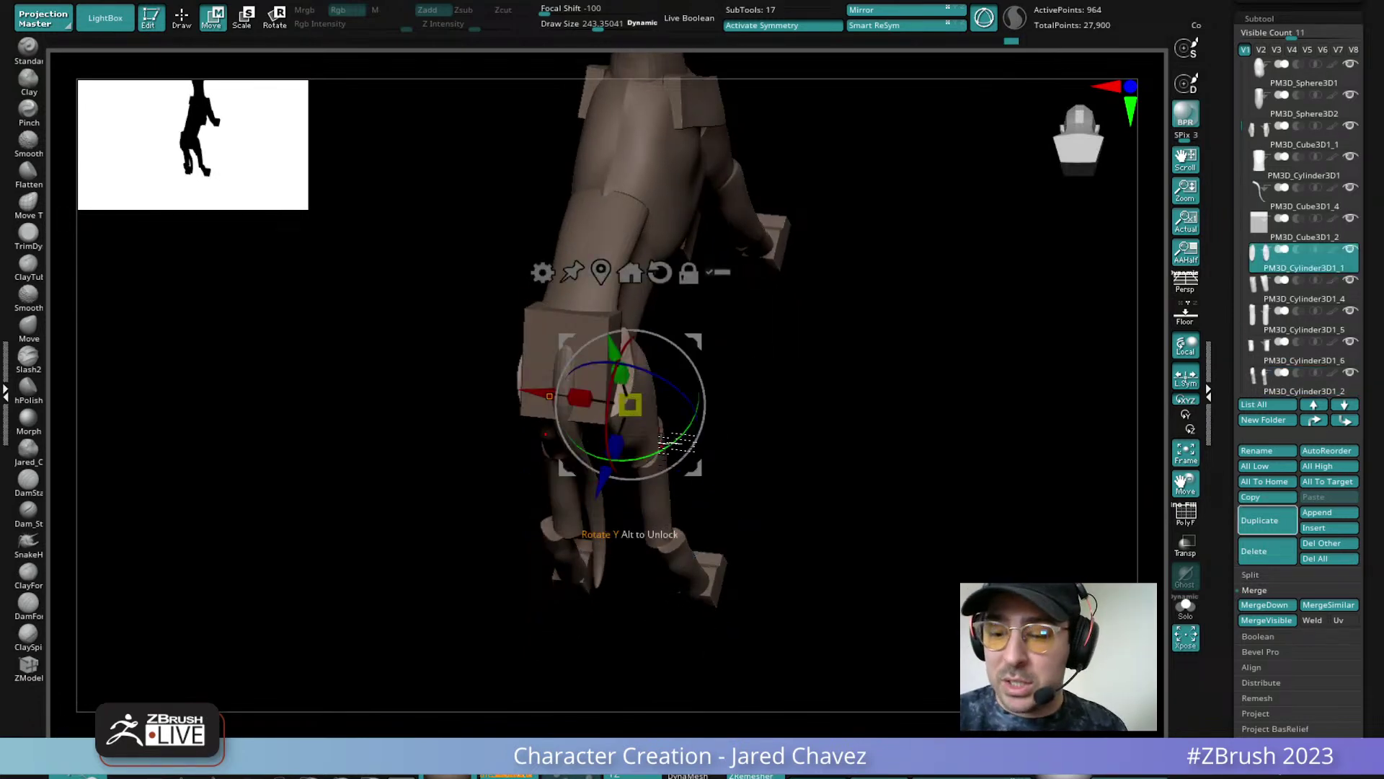
pyautogui.moveTo(674, 445); pyautogui.dragTo(675, 445)
pyautogui.moveTo(743, 422); pyautogui.dragTo(827, 413)
pyautogui.moveTo(538, 396); pyautogui.dragTo(540, 393)
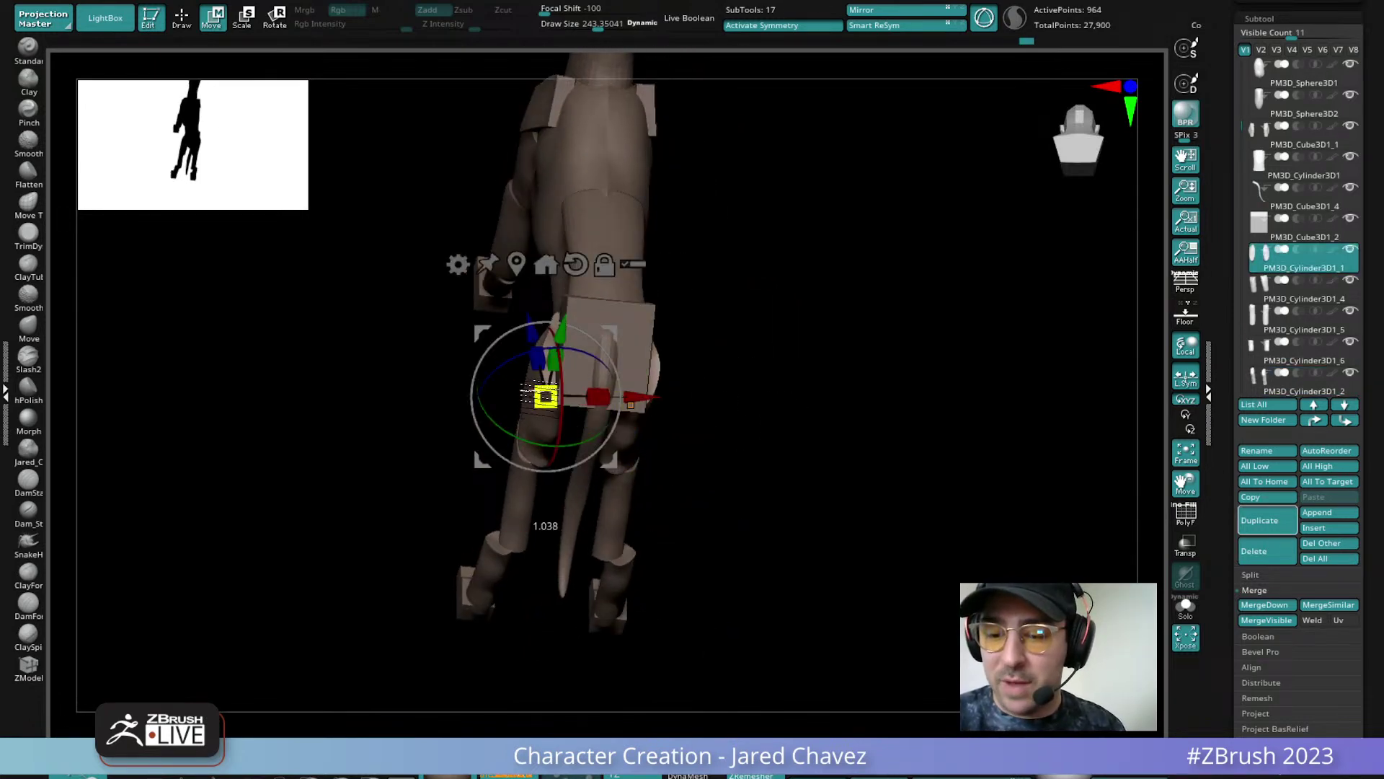
pyautogui.moveTo(656, 398); pyautogui.dragTo(718, 482)
# Shift the lower hind leg cylinders sideways and adjust their scale and angle with the gizmo to line up below the thighs
pyautogui.keyDown('alt'); pyautogui.click(640, 518); pyautogui.keyUp('alt')
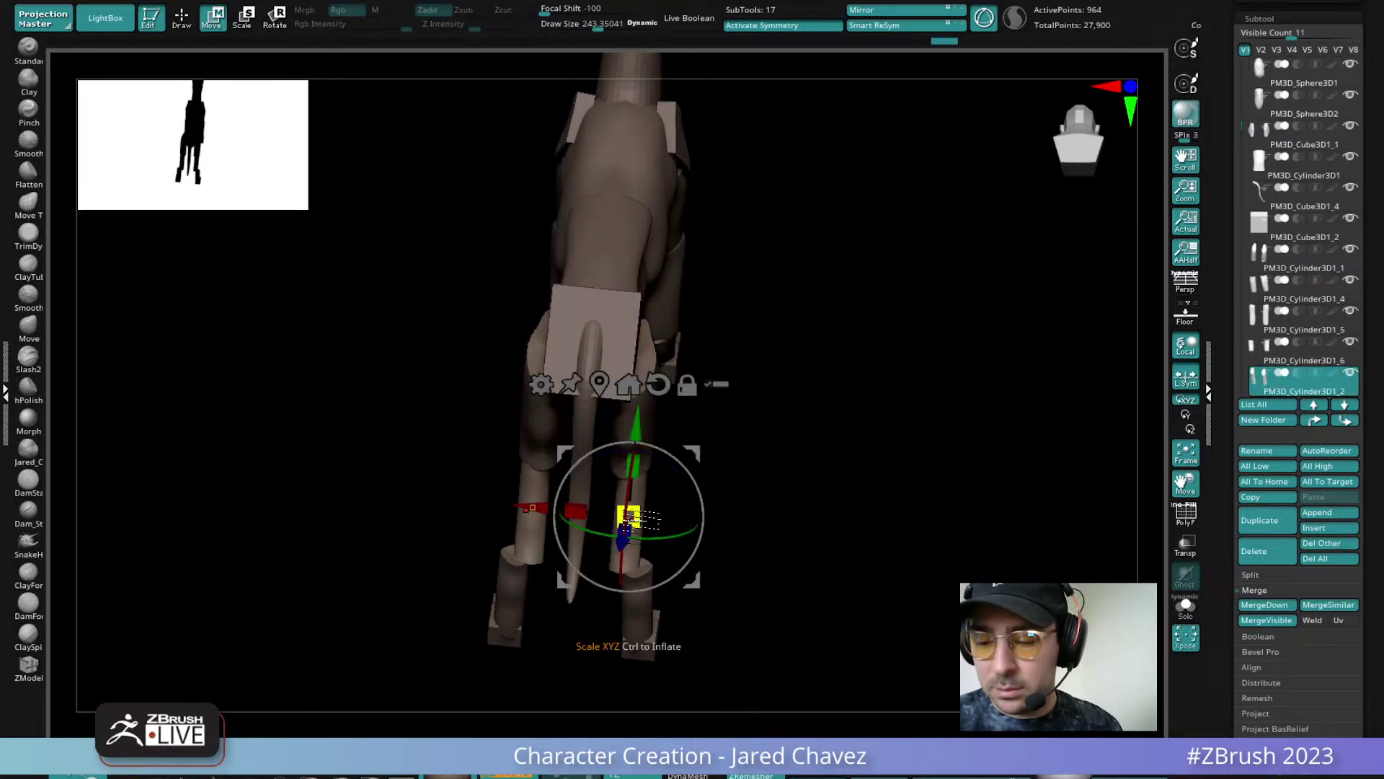
pyautogui.moveTo(533, 507); pyautogui.dragTo(529, 502)
pyautogui.moveTo(629, 516); pyautogui.dragTo(625, 514)
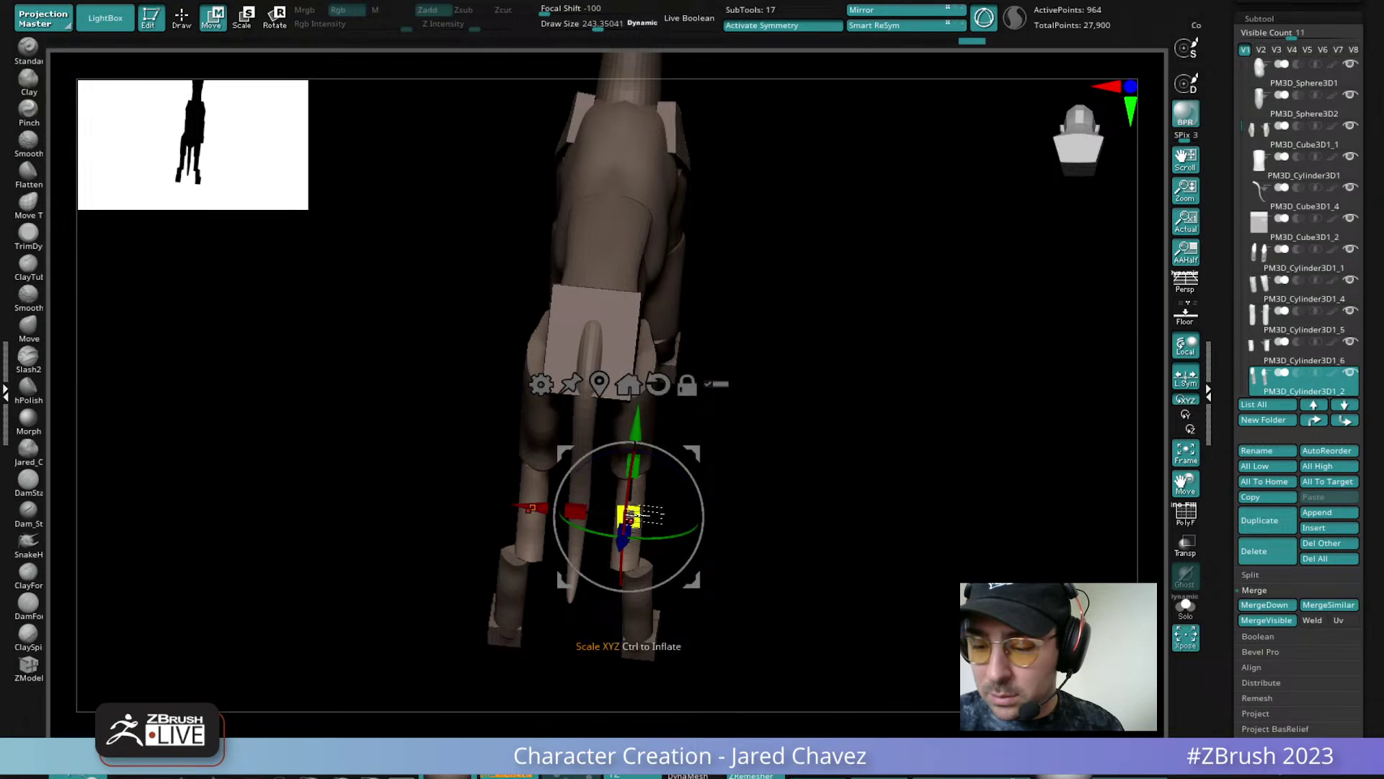
pyautogui.keyDown('alt'); pyautogui.moveTo(769, 529); pyautogui.dragTo(778, 490); pyautogui.keyUp('alt')
pyautogui.moveTo(554, 406); pyautogui.dragTo(565, 405)
pyautogui.moveTo(701, 435); pyautogui.dragTo(691, 436)
# Select the pair of hind leg cylinders directly above the rear paws for transforming with the gizmo
pyautogui.moveTo(879, 411); pyautogui.dragTo(810, 318)
pyautogui.click(768, 433)
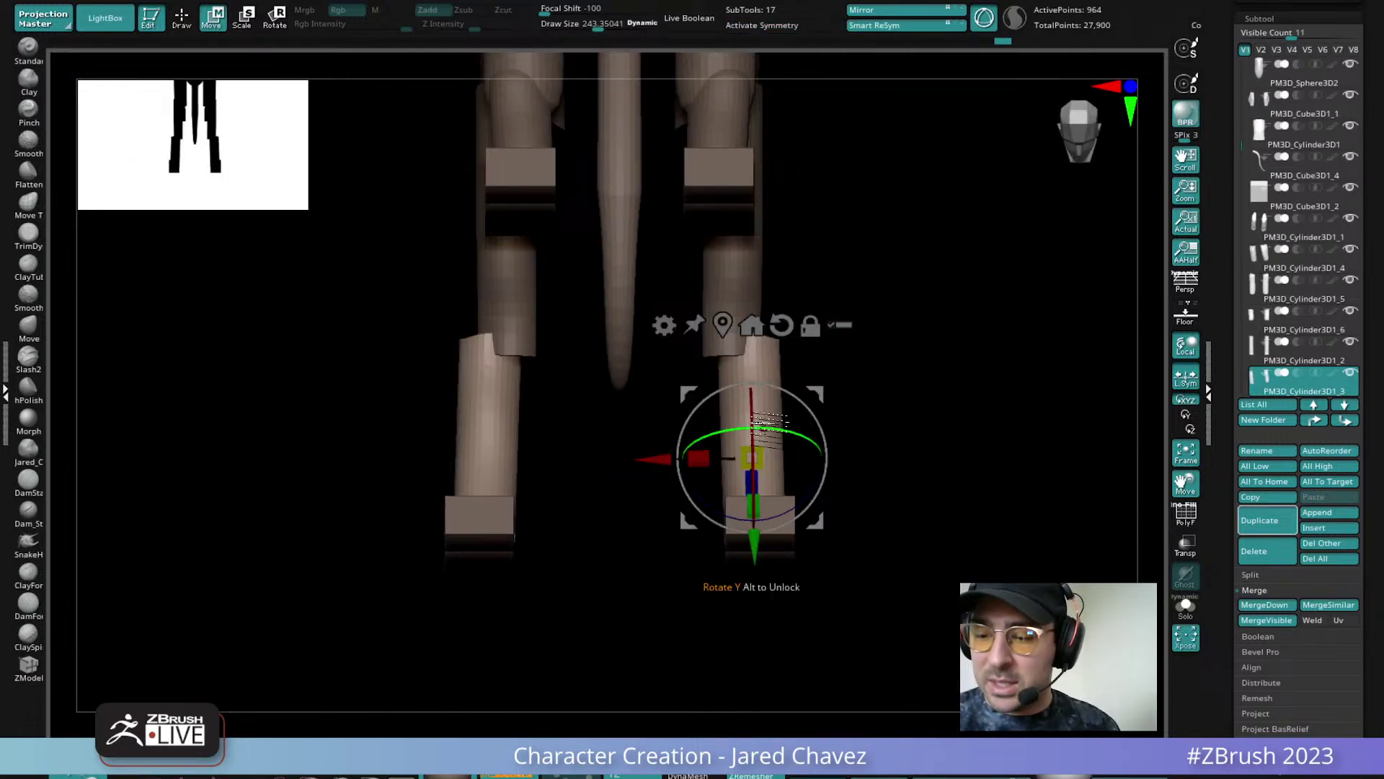
# Turn on X symmetry and shift the lowest hind-leg cylinders inward to line up with the leg segments above
pyautogui.press('x')
pyautogui.moveTo(660, 460); pyautogui.dragTo(639, 459)
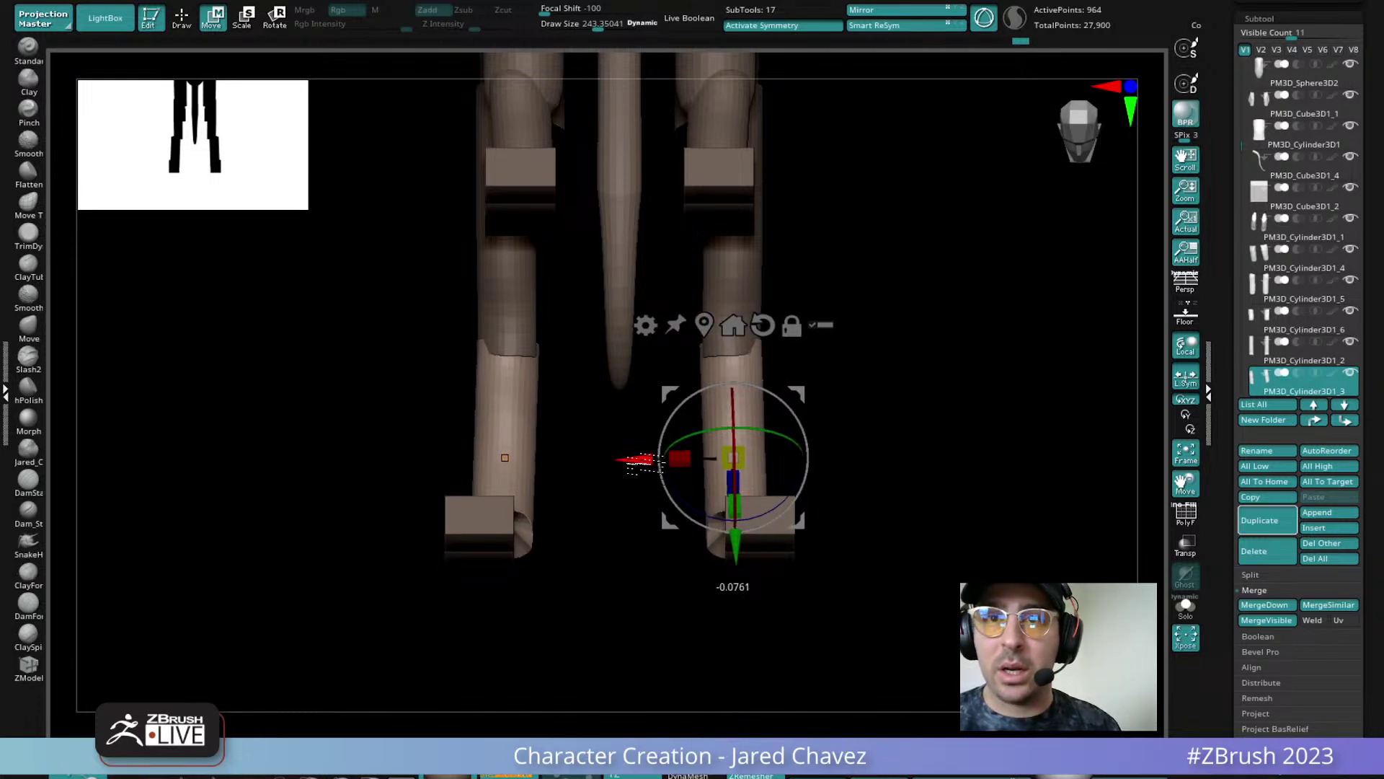
pyautogui.keyDown('alt'); pyautogui.moveTo(838, 260); pyautogui.dragTo(678, 190); pyautogui.keyUp('alt')
pyautogui.moveTo(703, 367); pyautogui.dragTo(526, 396)
# Adjust the angle of the hind thigh cylinders and their sideways position relative to the pelvis block
pyautogui.click(645, 376)
pyautogui.moveTo(831, 323); pyautogui.dragTo(825, 314)
pyautogui.moveTo(671, 365); pyautogui.dragTo(676, 363)
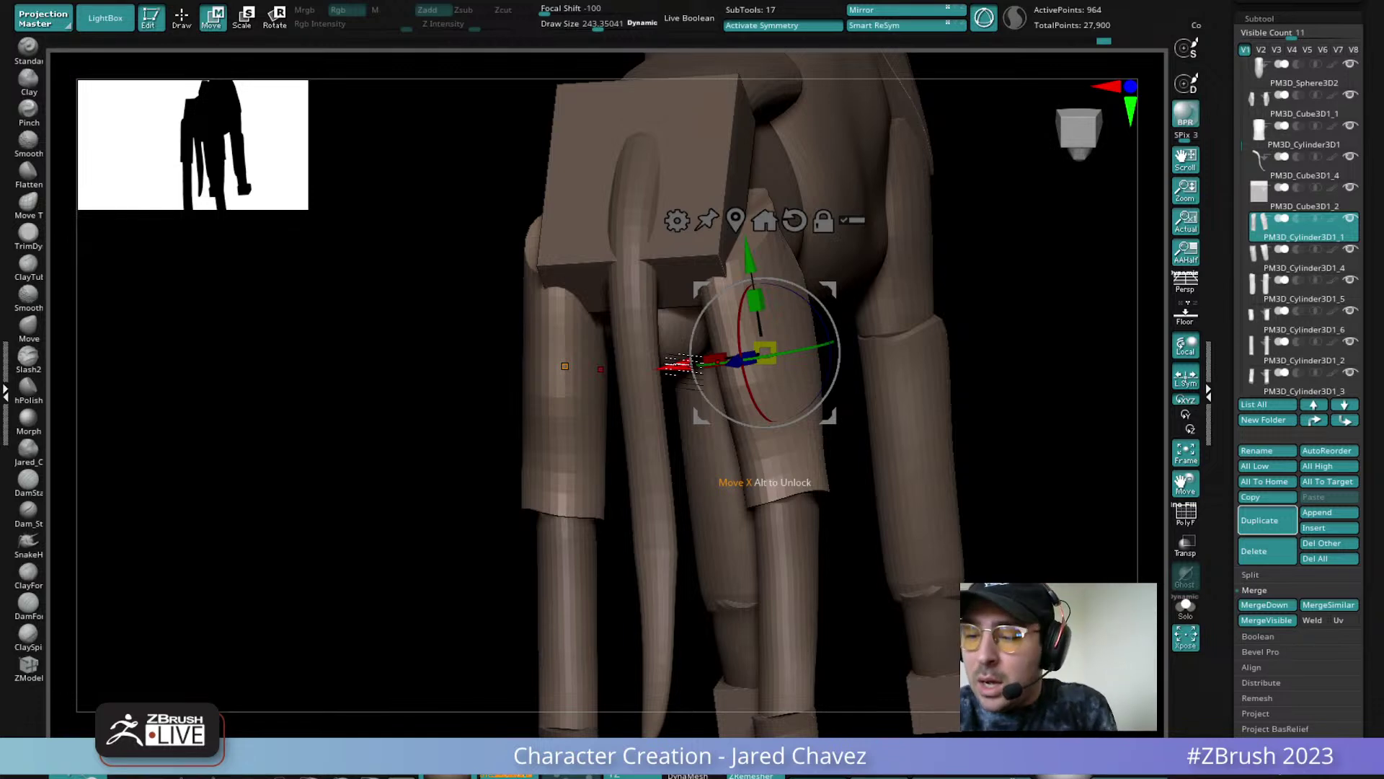
pyautogui.moveTo(858, 519); pyautogui.dragTo(829, 555, button='right')
pyautogui.rightClick(826, 566)
pyautogui.keyDown('alt'); pyautogui.moveTo(965, 423); pyautogui.dragTo(925, 290, button='right'); pyautogui.keyUp('alt')
# Show the reference images in a front view of the dog, then shrink the top-view anatomy plate and move it aside
pyautogui.keyDown('alt'); pyautogui.click(782, 440); pyautogui.keyUp('alt')
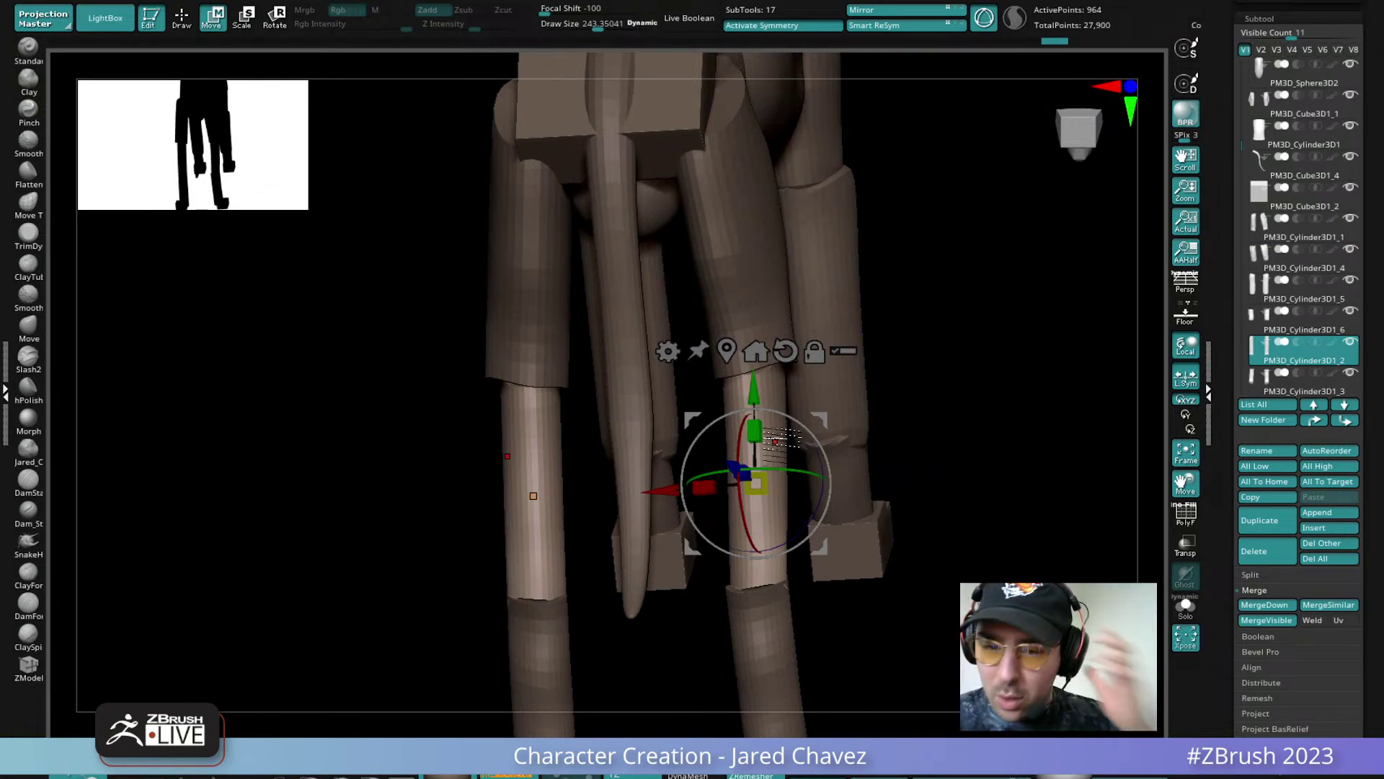
pyautogui.moveTo(780, 438); pyautogui.dragTo(725, 342, button='right')
pyautogui.keyDown('alt'); pyautogui.moveTo(886, 396); pyautogui.dragTo(794, 318, button='right'); pyautogui.keyUp('alt')
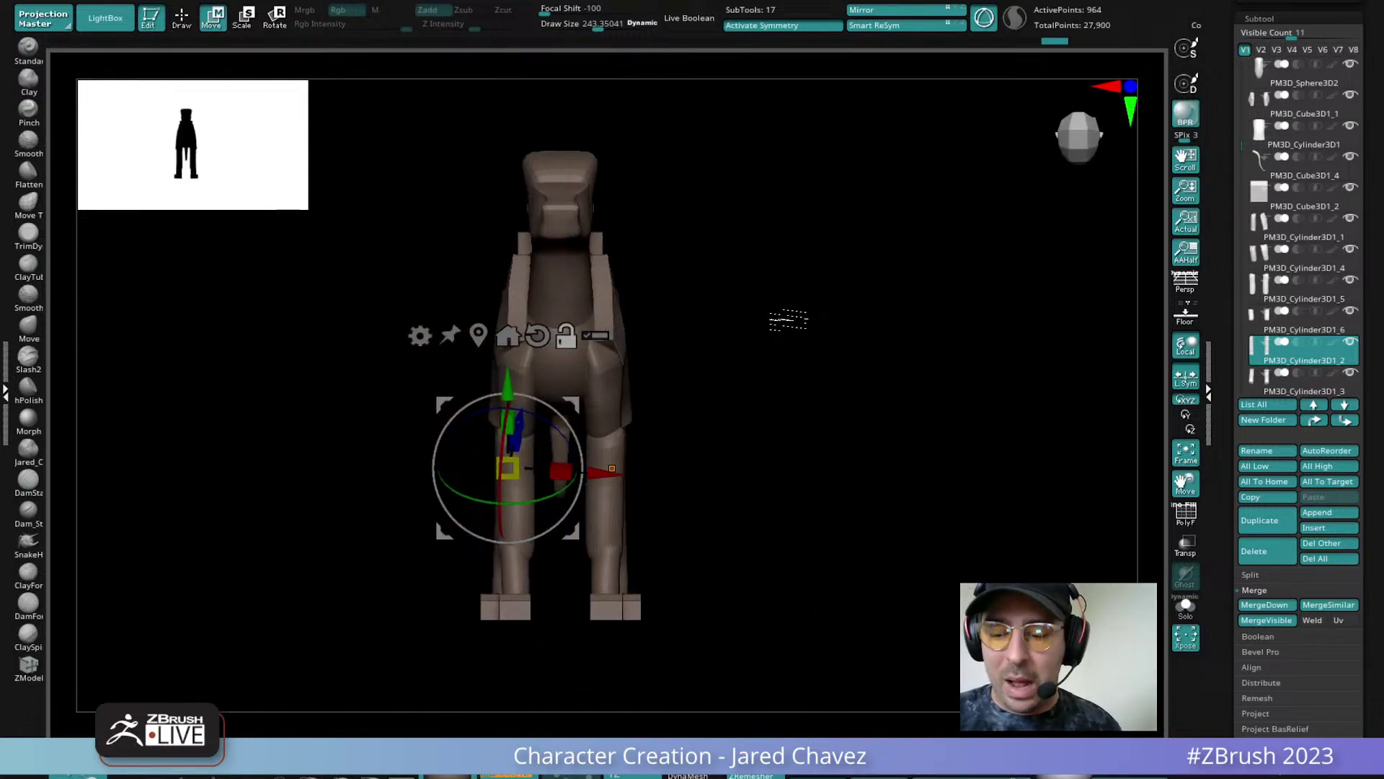
pyautogui.hotkey('shift', 'z')
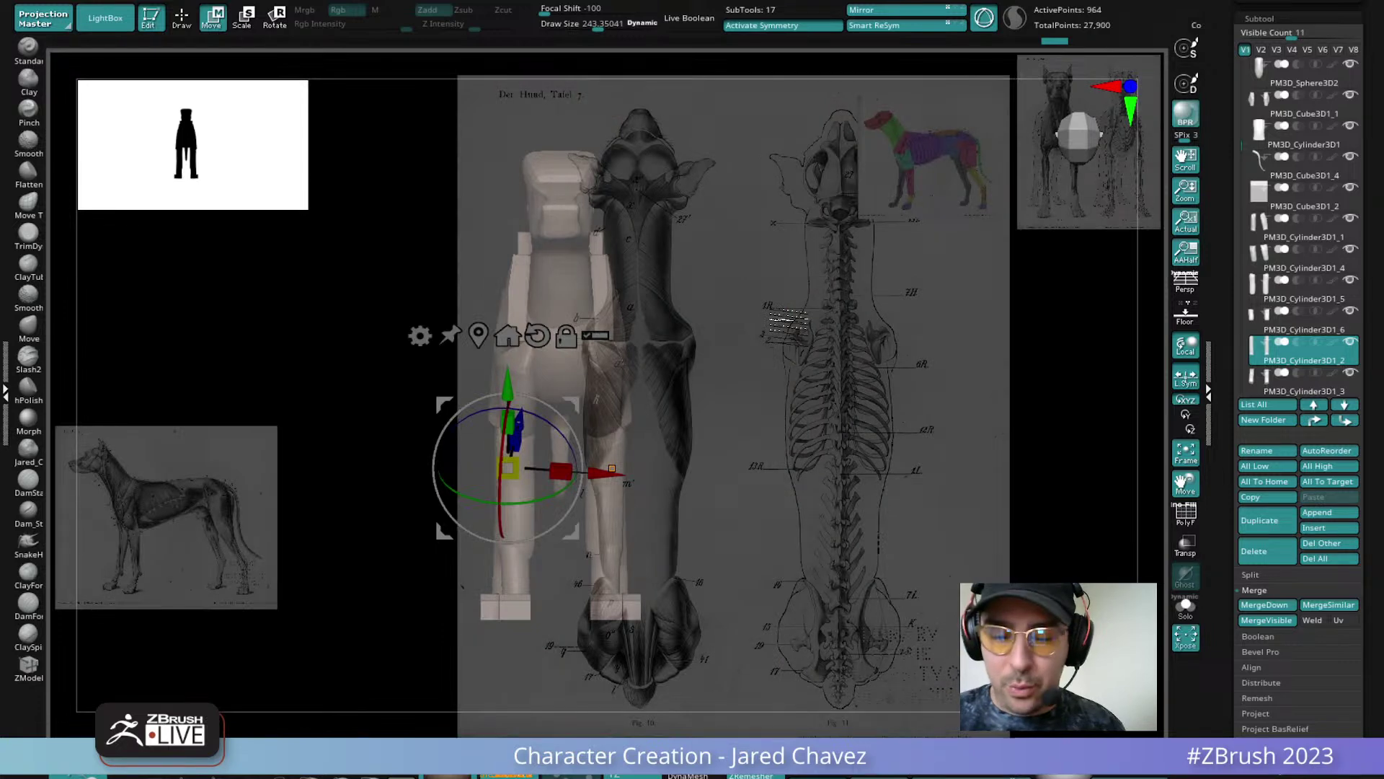
pyautogui.press('z')
pyautogui.moveTo(843, 406); pyautogui.dragTo(740, 413)
pyautogui.moveTo(840, 406); pyautogui.dragTo(786, 403)
pyautogui.moveTo(852, 457); pyautogui.dragTo(1146, 298)
# Place the front-view dog plate over the model, enlarge it to the model's size, and line the model up with it
pyautogui.click(1072, 132)
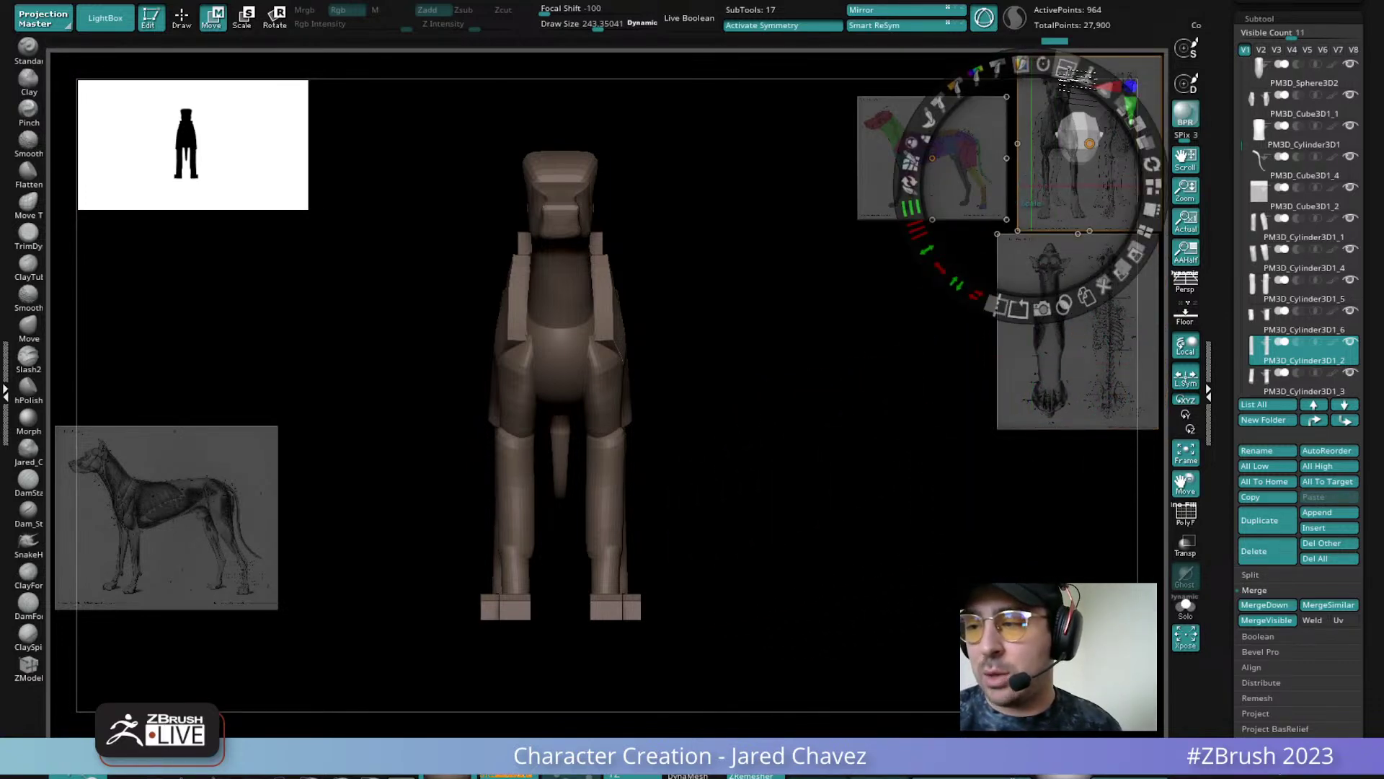
pyautogui.moveTo(1068, 135); pyautogui.dragTo(571, 370)
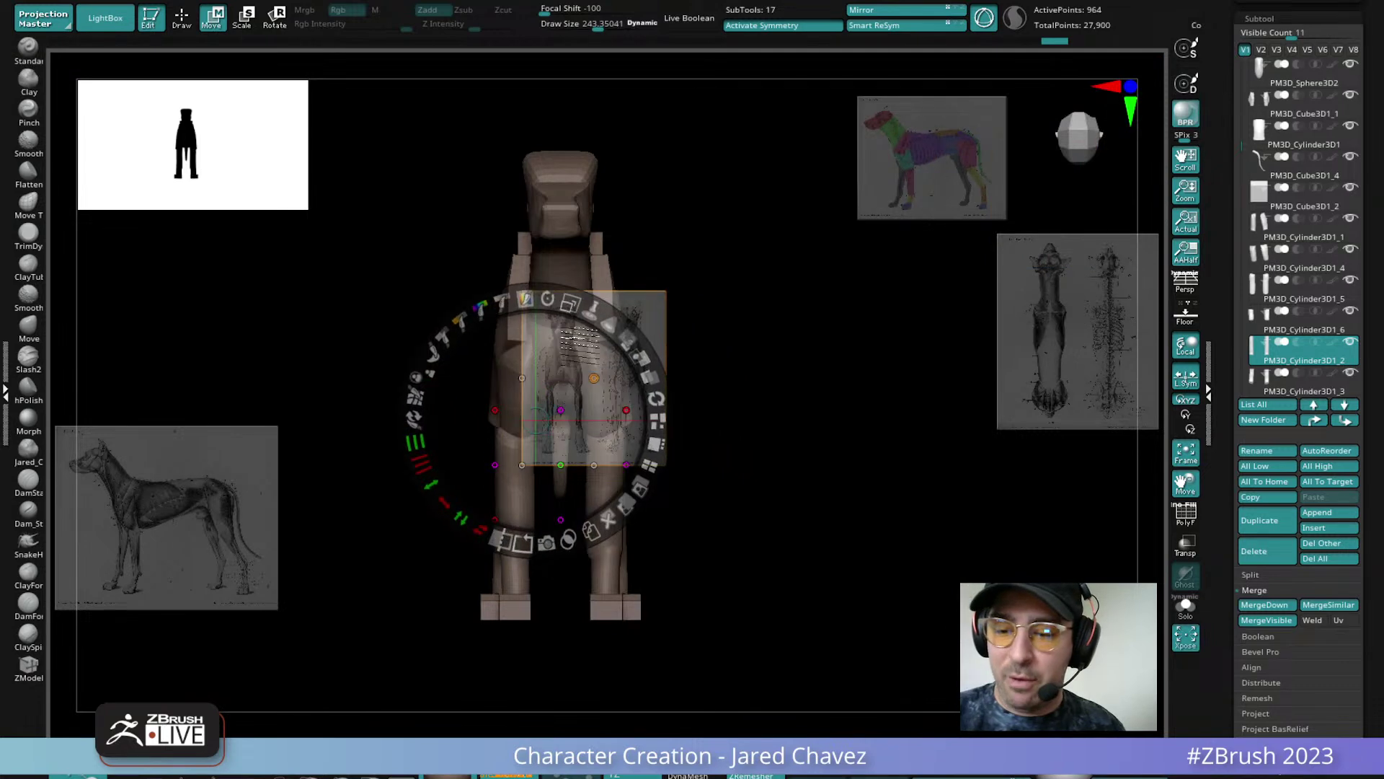
pyautogui.moveTo(570, 299); pyautogui.dragTo(523, 460)
pyautogui.moveTo(518, 409); pyautogui.dragTo(491, 390)
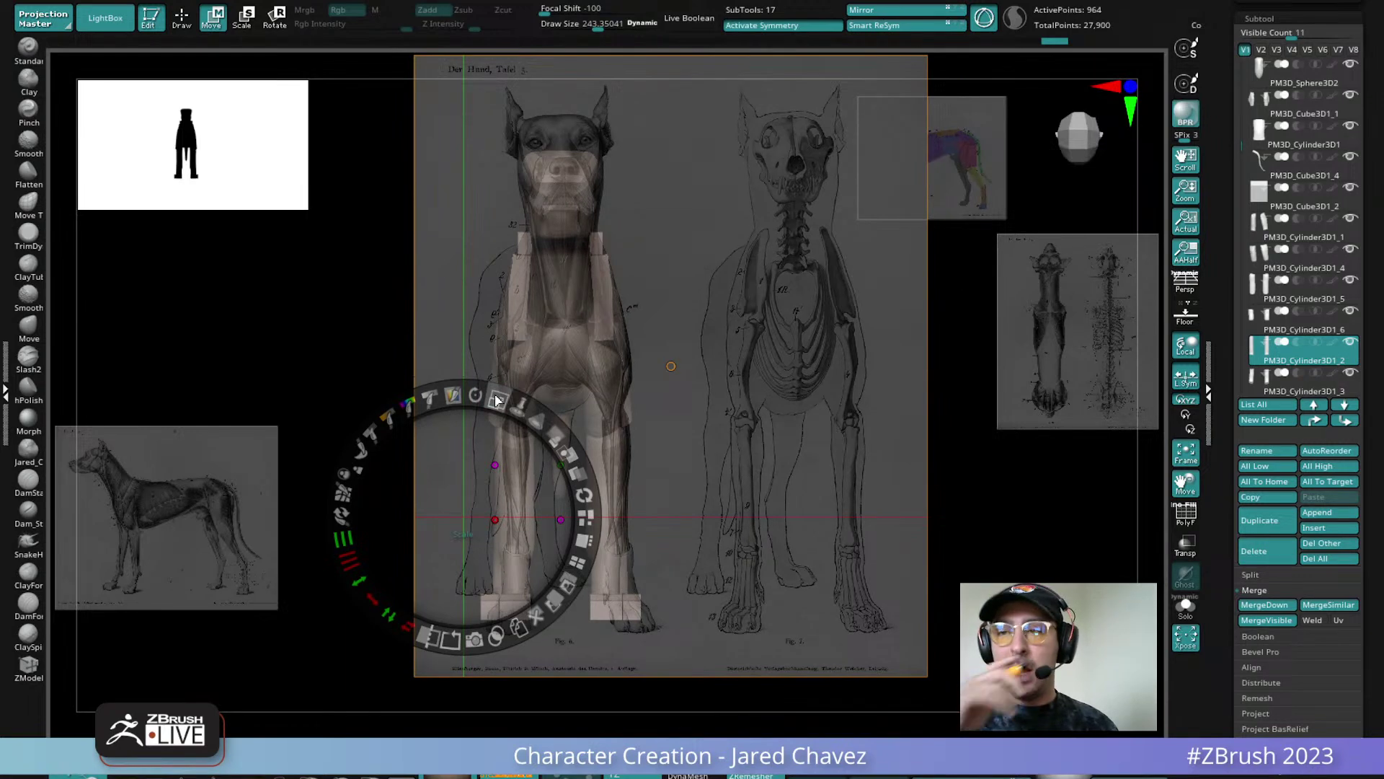
pyautogui.press('z')
pyautogui.press('z')
pyautogui.press('z')
pyautogui.keyDown('alt'); pyautogui.moveTo(742, 310); pyautogui.dragTo(740, 277); pyautogui.keyUp('alt')
pyautogui.rightClick(729, 312)
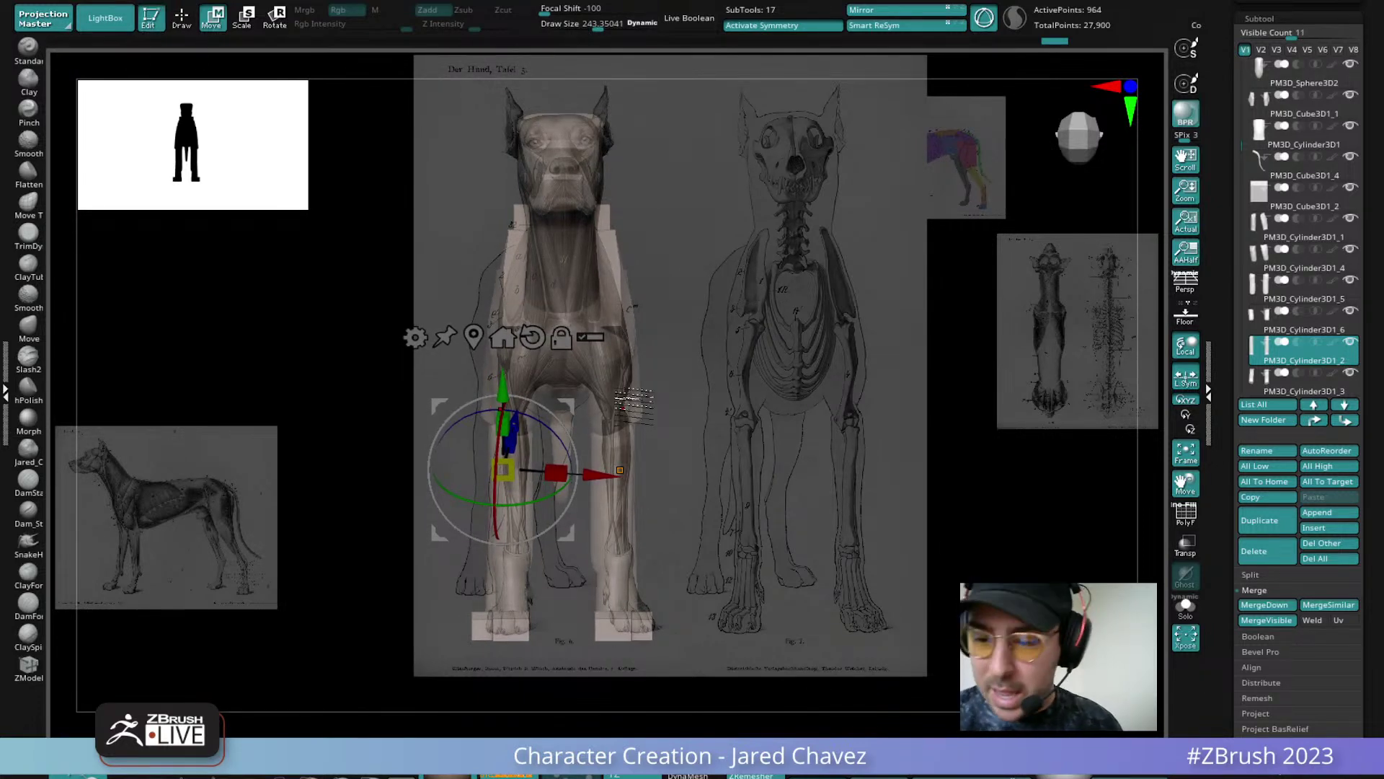
# Lower the opacity of the reference images and return to editing the model
pyautogui.press('z')
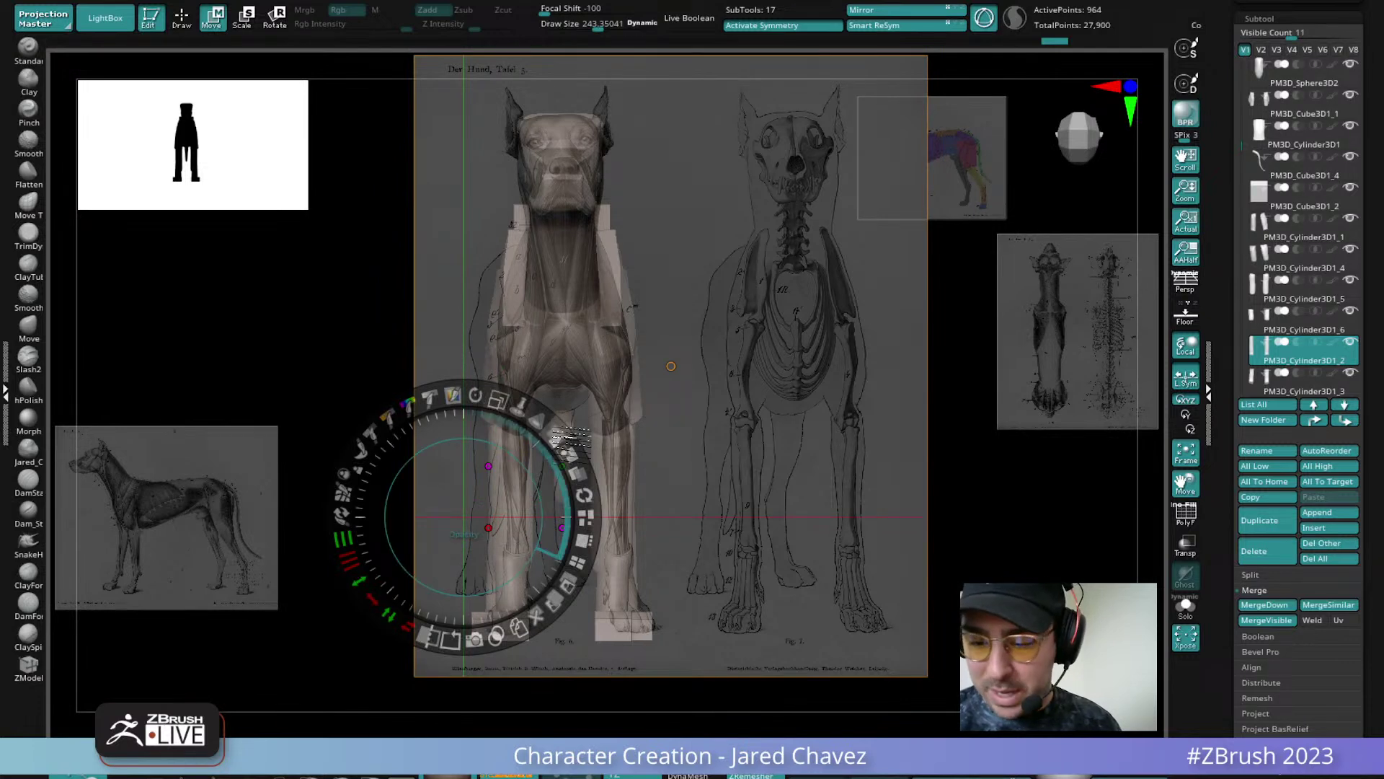
pyautogui.moveTo(567, 438); pyautogui.dragTo(559, 422)
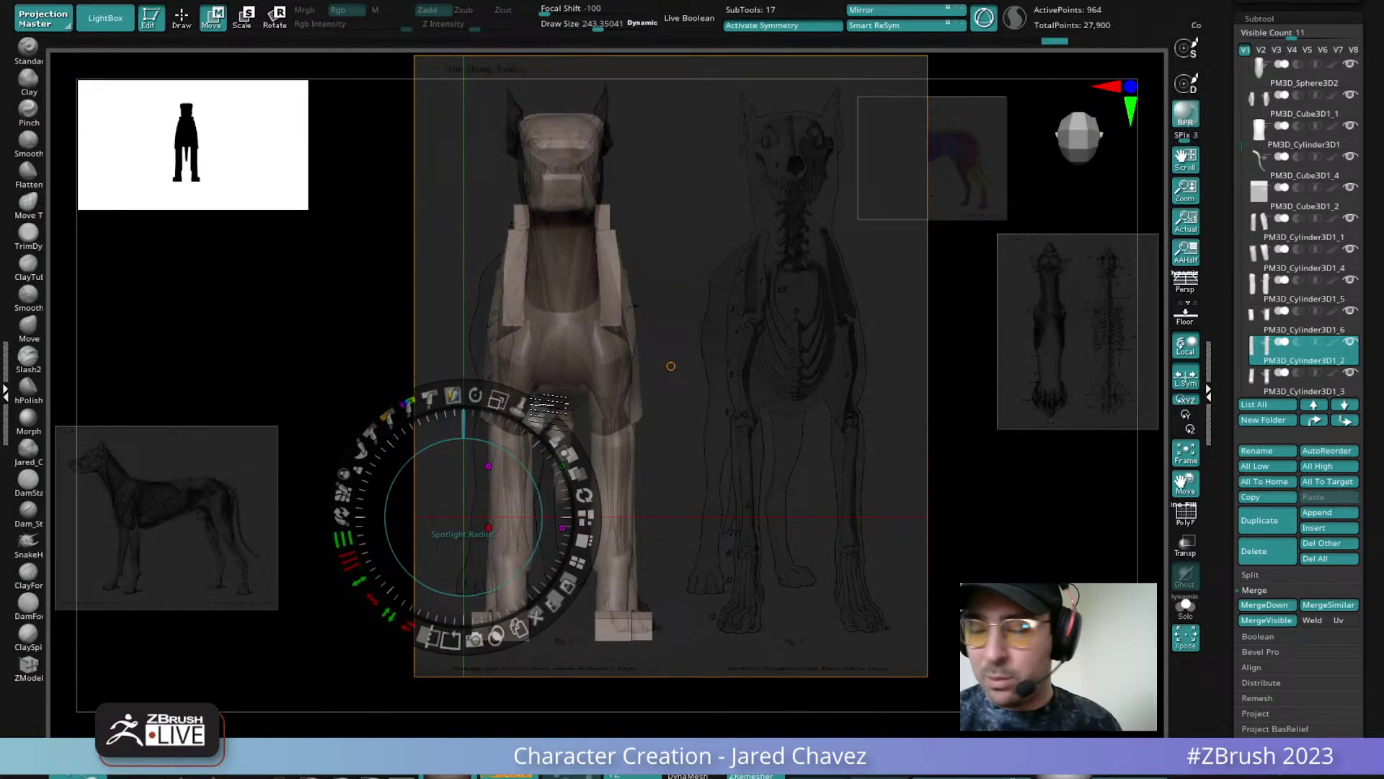
pyautogui.press('z')
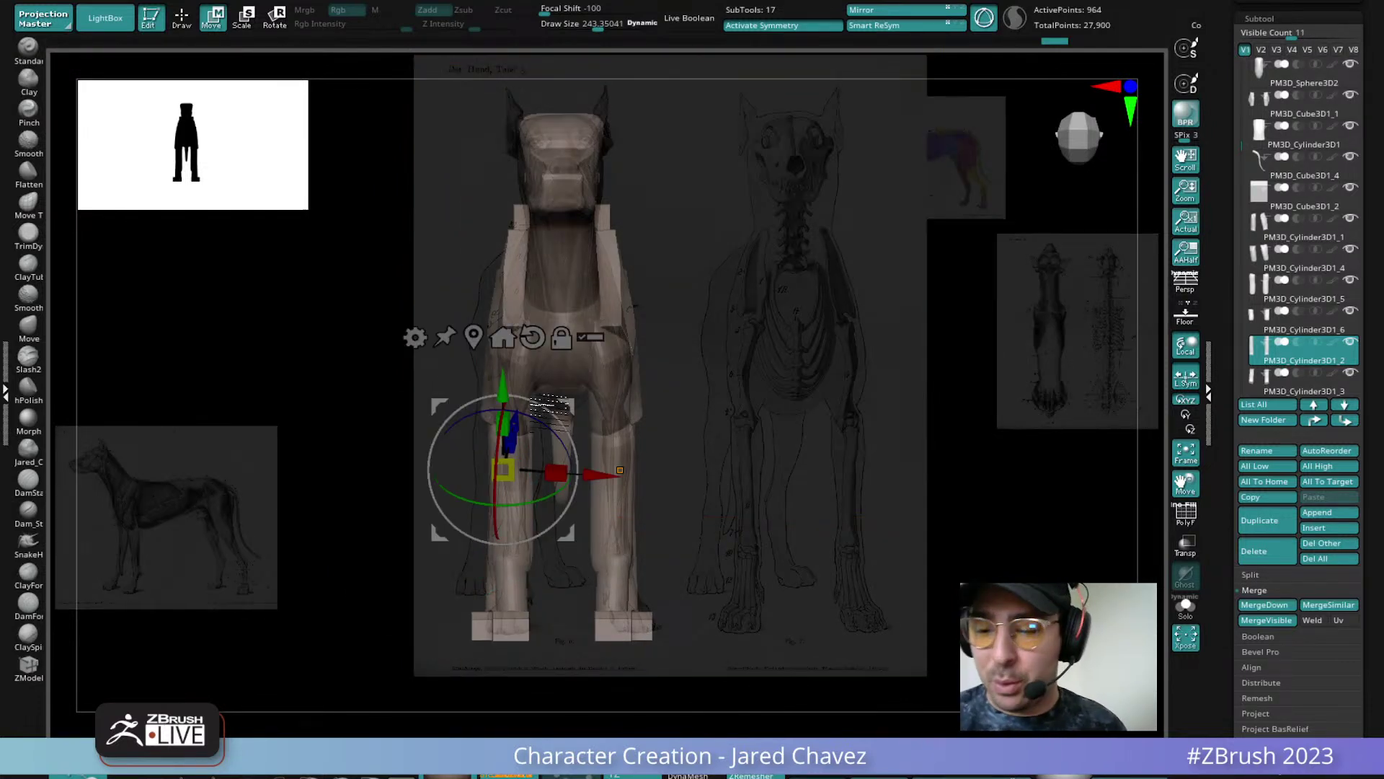
# Reshape the upper front-leg cylinders with the Move brush to follow the reference's upper arm contour
pyautogui.click(189, 15)
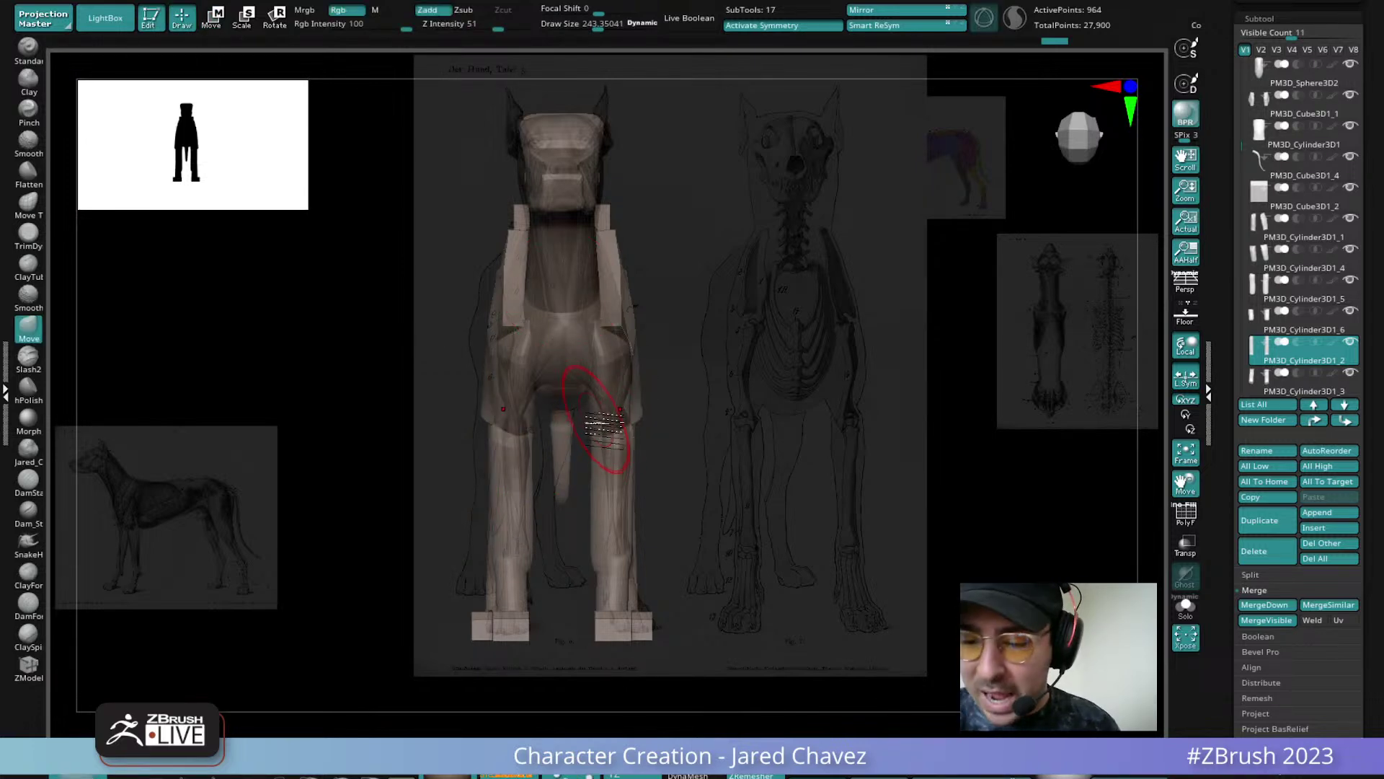
pyautogui.keyDown('alt'); pyautogui.click(601, 419); pyautogui.keyUp('alt')
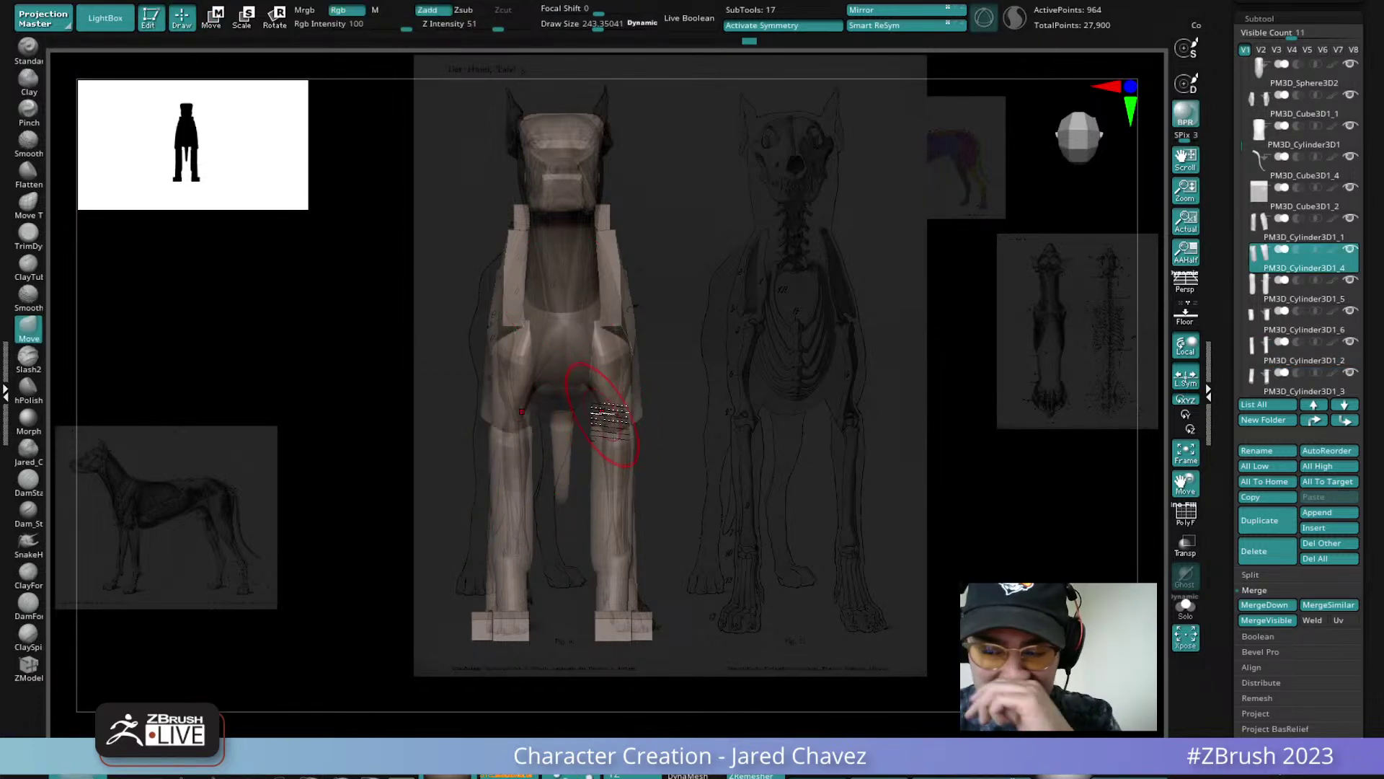
pyautogui.moveTo(609, 364); pyautogui.dragTo(591, 349)
pyautogui.moveTo(640, 365)
pyautogui.mouseDown(button='right')
pyautogui.moveTo(613, 374)
pyautogui.moveTo(673, 361)
pyautogui.moveTo(626, 364)
pyautogui.mouseUp(button='right')
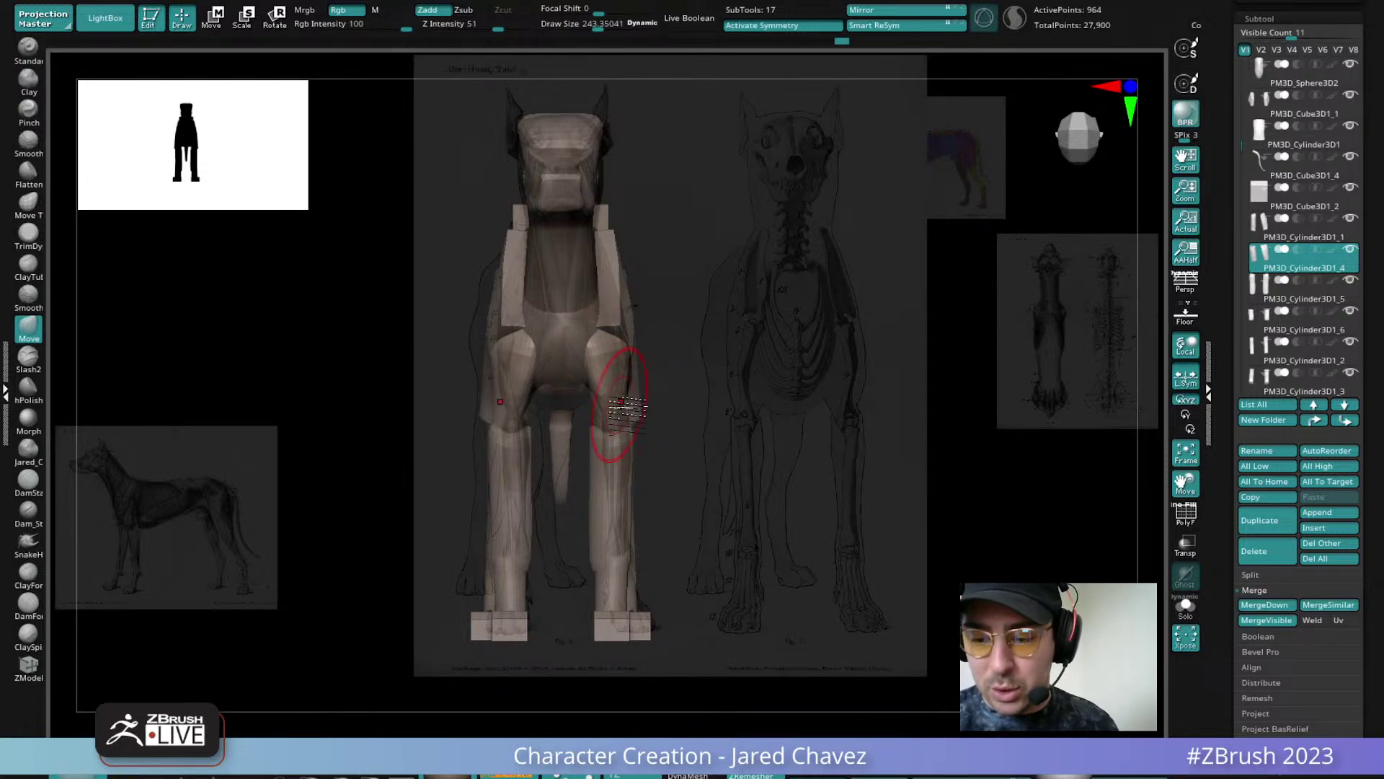
pyautogui.moveTo(499, 416); pyautogui.dragTo(510, 422)
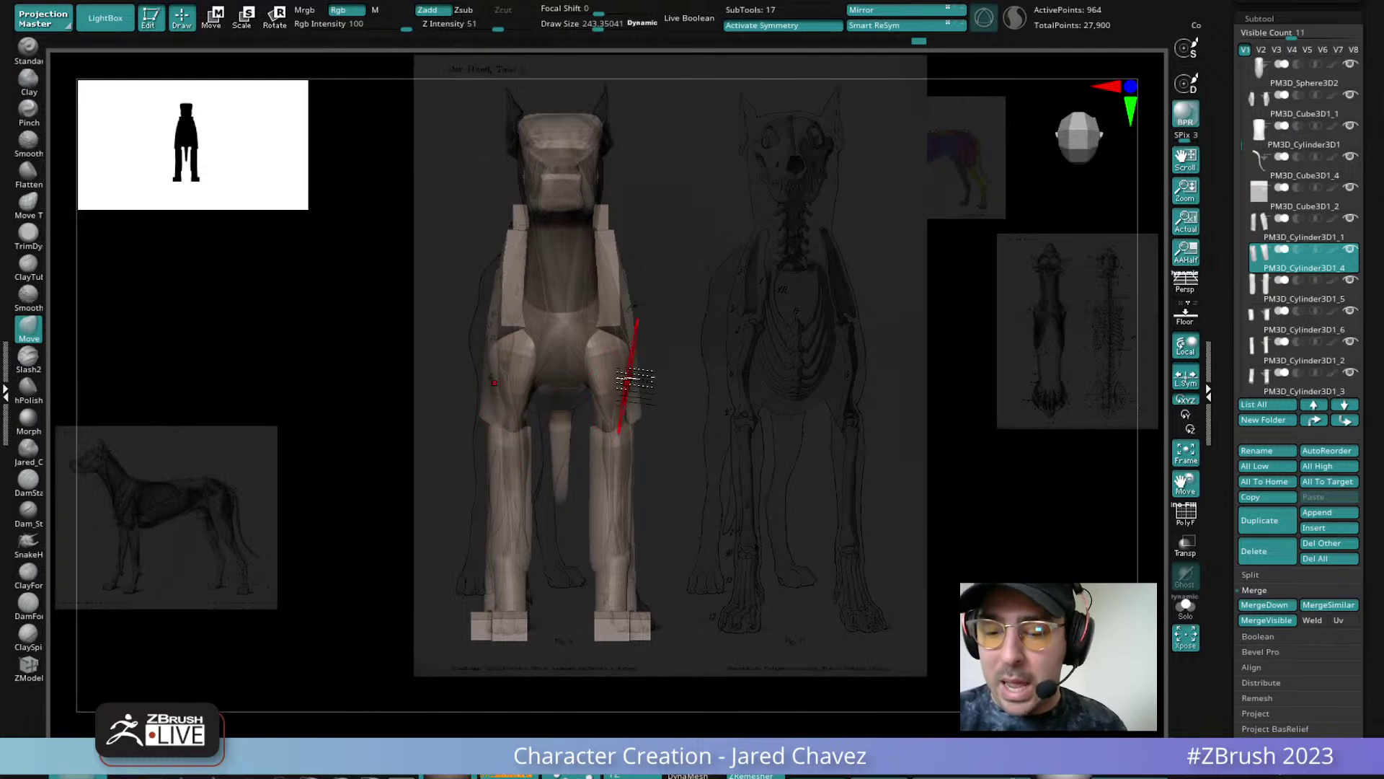
# Push the inner edges of the forearm cylinders outward with the Move brush to match the reference
pyautogui.keyDown('alt'); pyautogui.click(601, 468); pyautogui.keyUp('alt')
pyautogui.moveTo(595, 438); pyautogui.dragTo(599, 438)
pyautogui.moveTo(593, 504); pyautogui.dragTo(603, 500)
# Raise, scale and slightly rotate the forearm cylinders so they follow the front legs in the reference
pyautogui.click(214, 17)
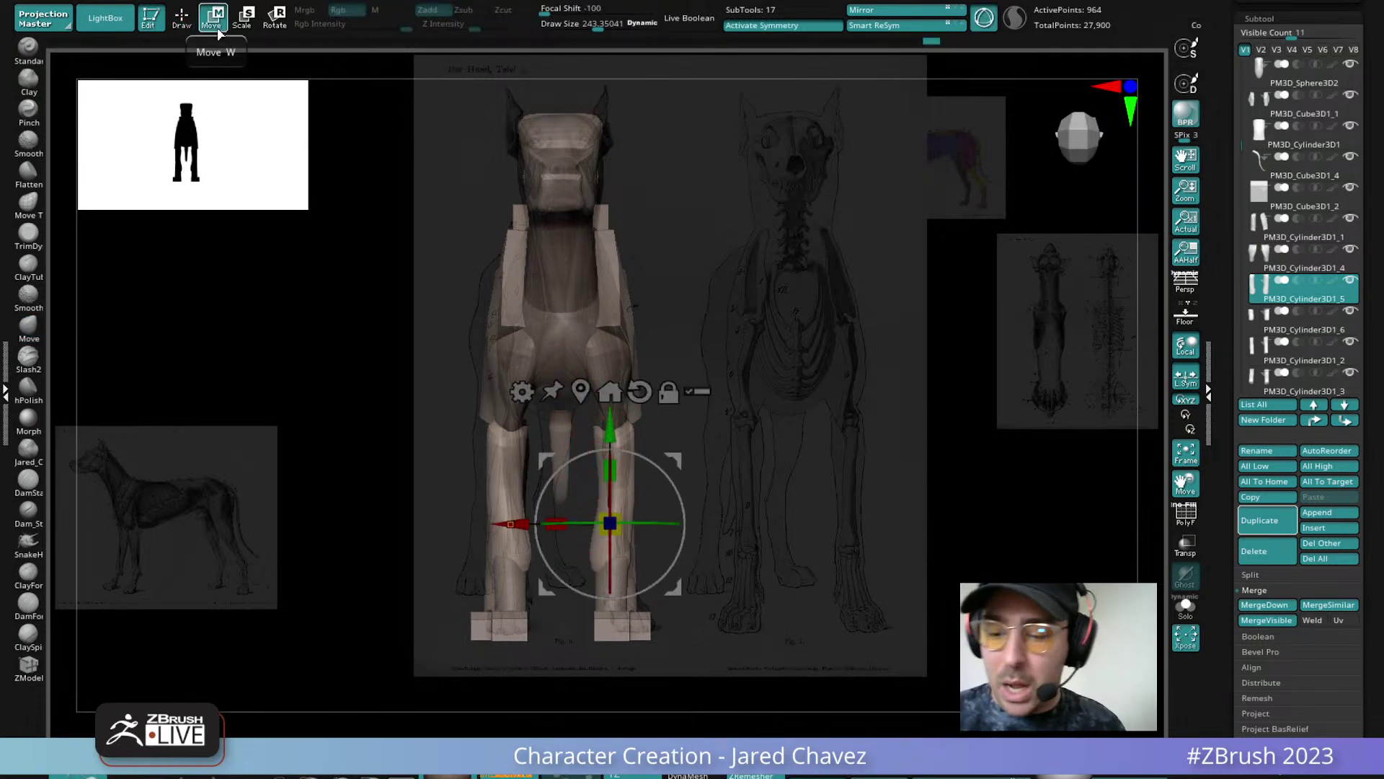
pyautogui.moveTo(611, 462); pyautogui.dragTo(611, 461)
pyautogui.moveTo(607, 524); pyautogui.dragTo(608, 522)
pyautogui.moveTo(670, 587); pyautogui.dragTo(671, 581)
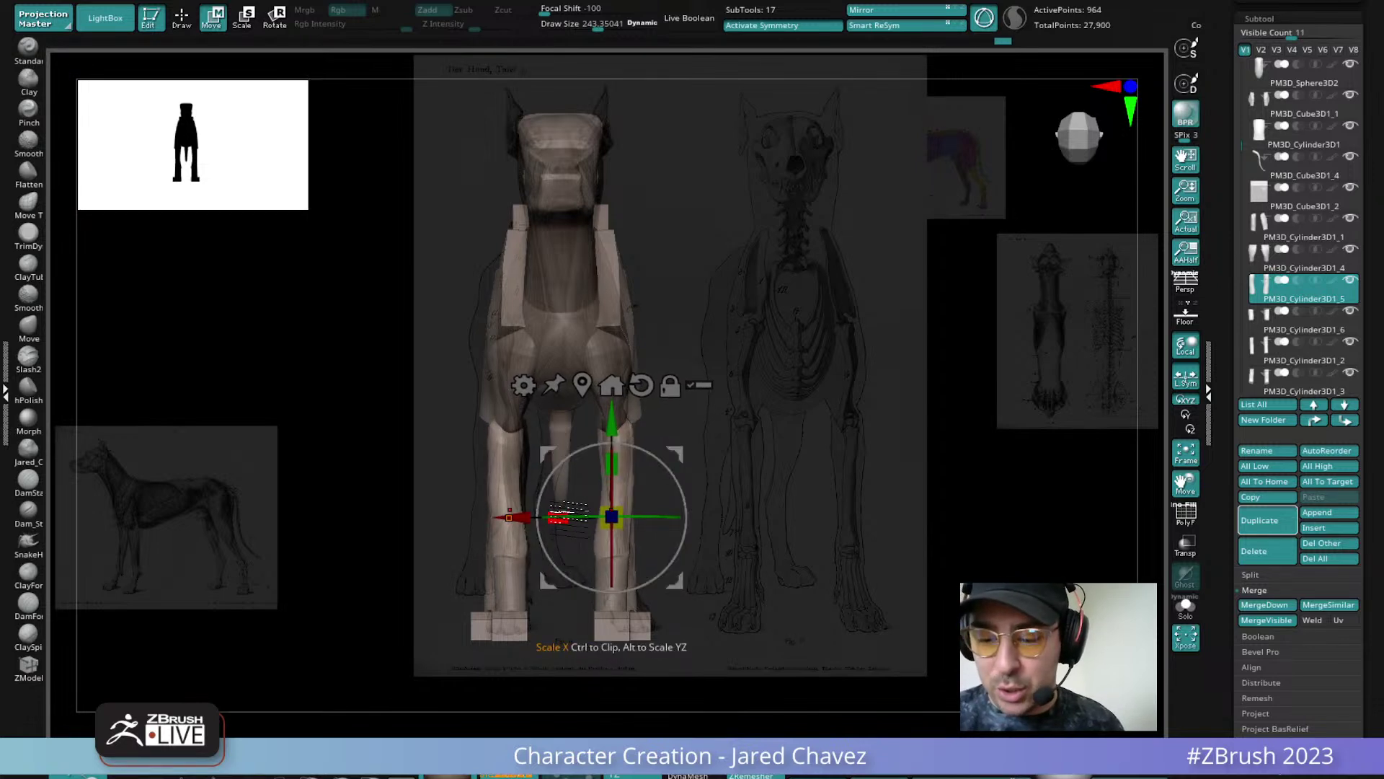
pyautogui.moveTo(614, 454); pyautogui.dragTo(614, 449)
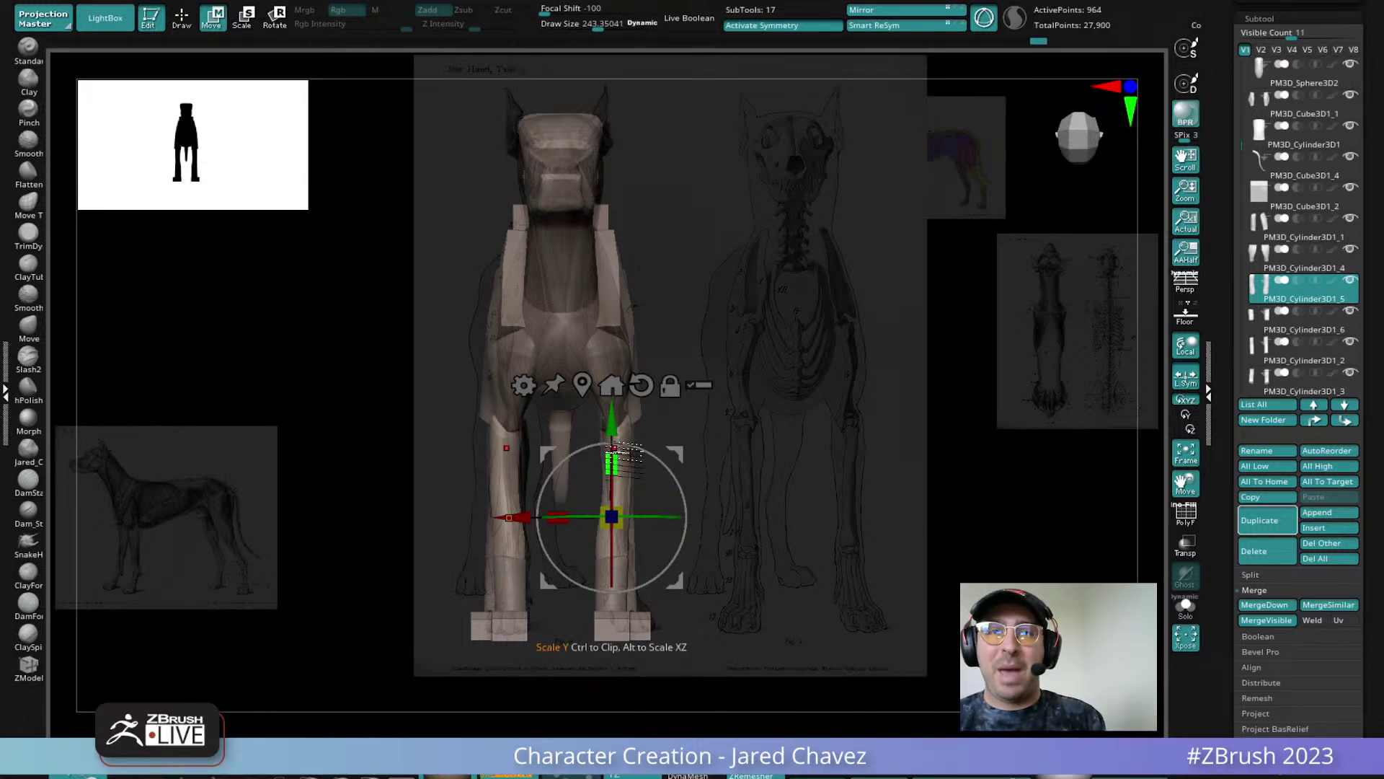
pyautogui.moveTo(685, 550); pyautogui.dragTo(675, 583)
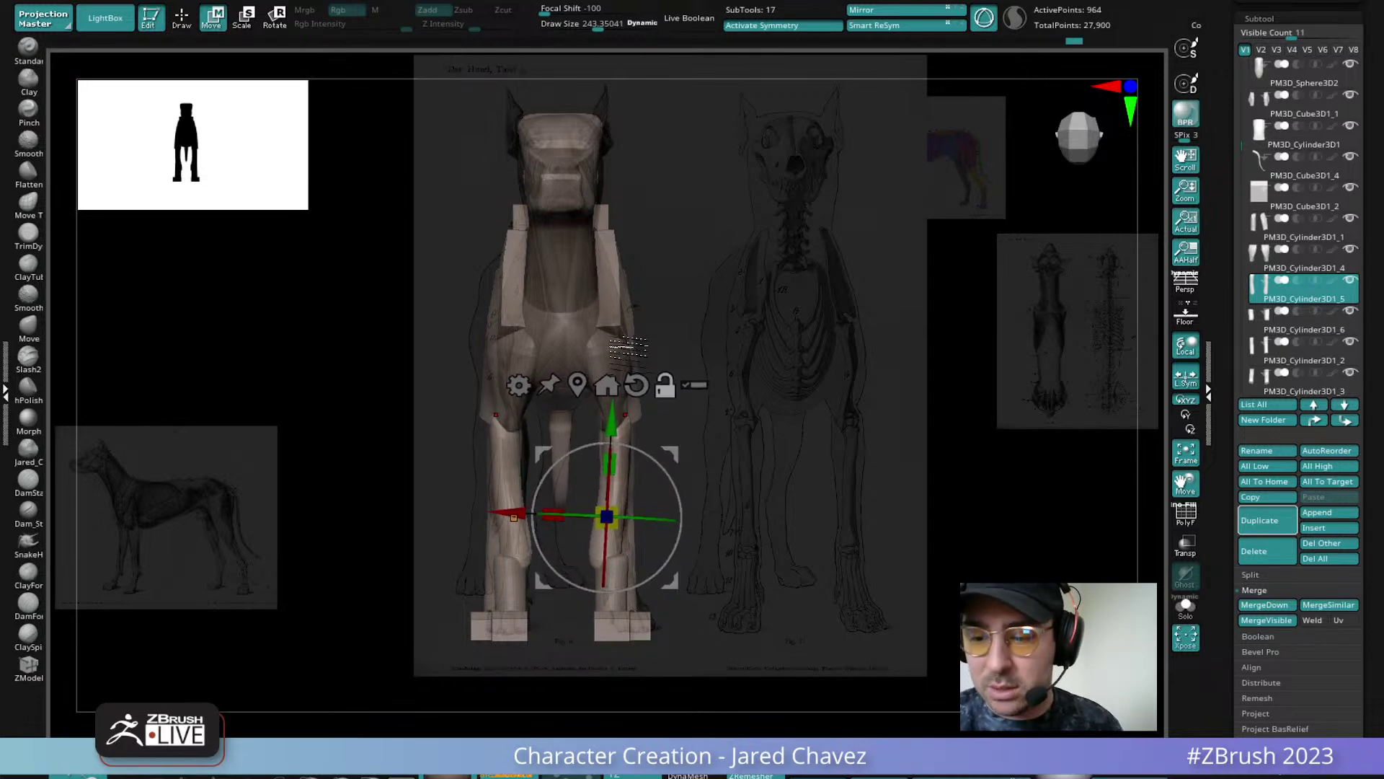
# Rotate the upper front-leg cylinders slightly to match the reference's upper arm angle
pyautogui.keyDown('alt'); pyautogui.click(620, 351); pyautogui.keyUp('alt')
pyautogui.moveTo(673, 360); pyautogui.dragTo(671, 349)
pyautogui.moveTo(672, 455); pyautogui.dragTo(674, 454)
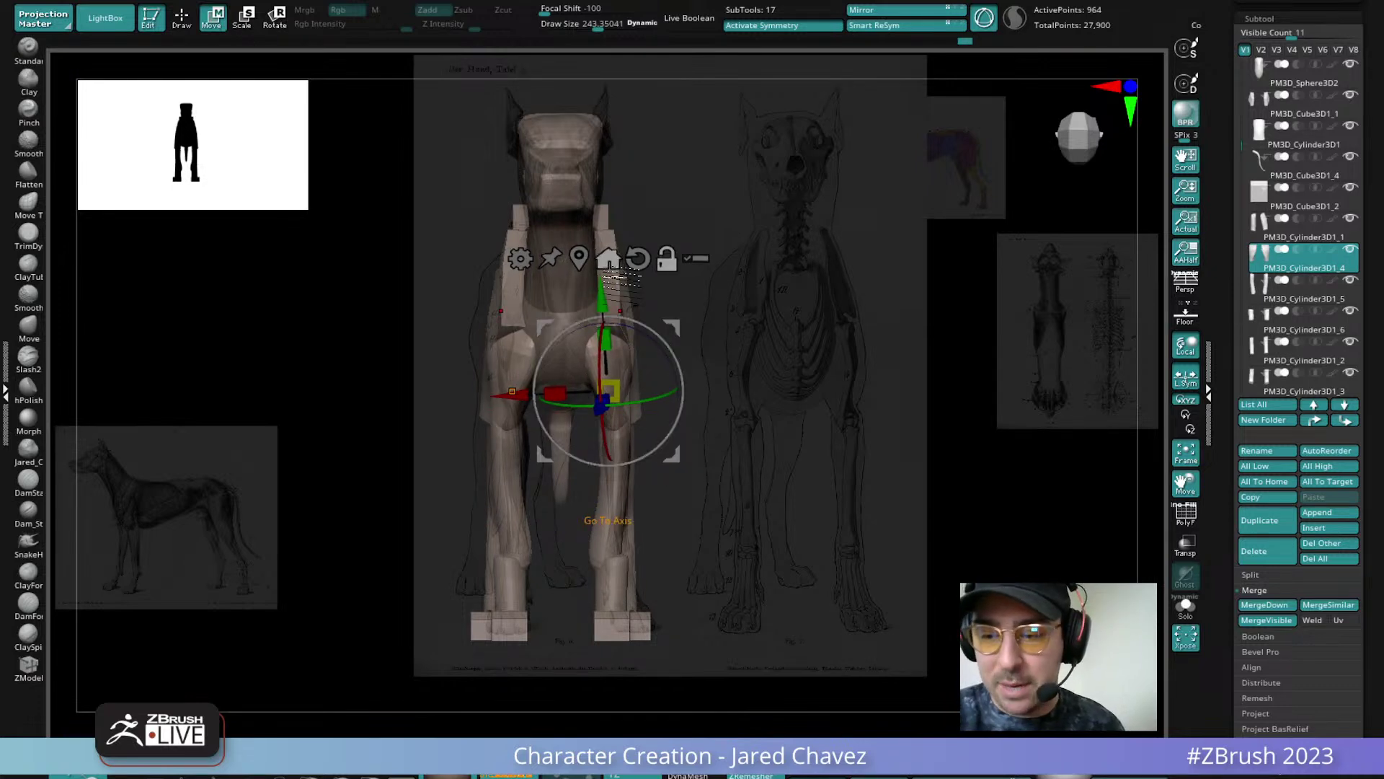
# Reshape the shoulder-blade blocks with the Move brush to follow the slope of the reference's neck and shoulders
pyautogui.keyDown('alt'); pyautogui.click(618, 289); pyautogui.keyUp('alt')
pyautogui.click(184, 18)
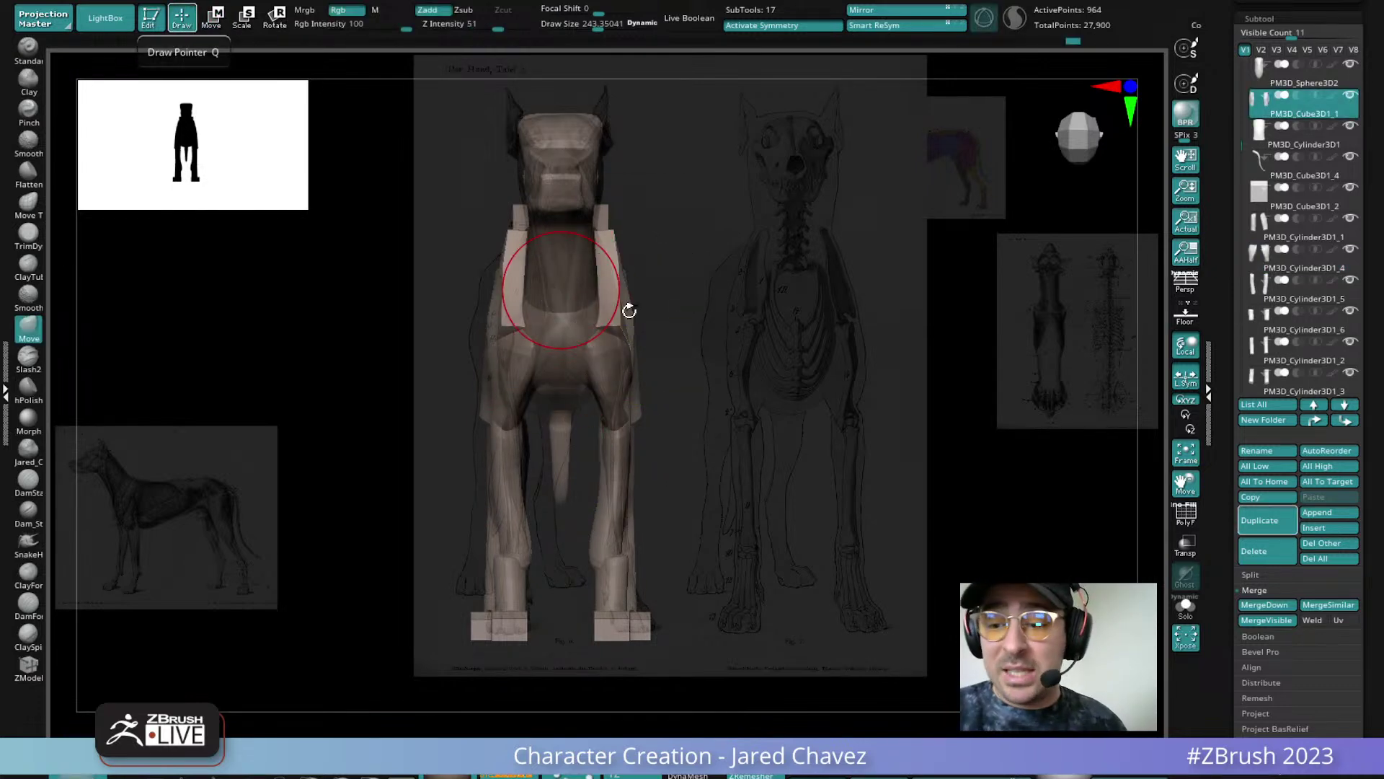
pyautogui.moveTo(627, 336)
pyautogui.mouseDown()
pyautogui.moveTo(626, 282)
pyautogui.moveTo(602, 240)
pyautogui.mouseUp()
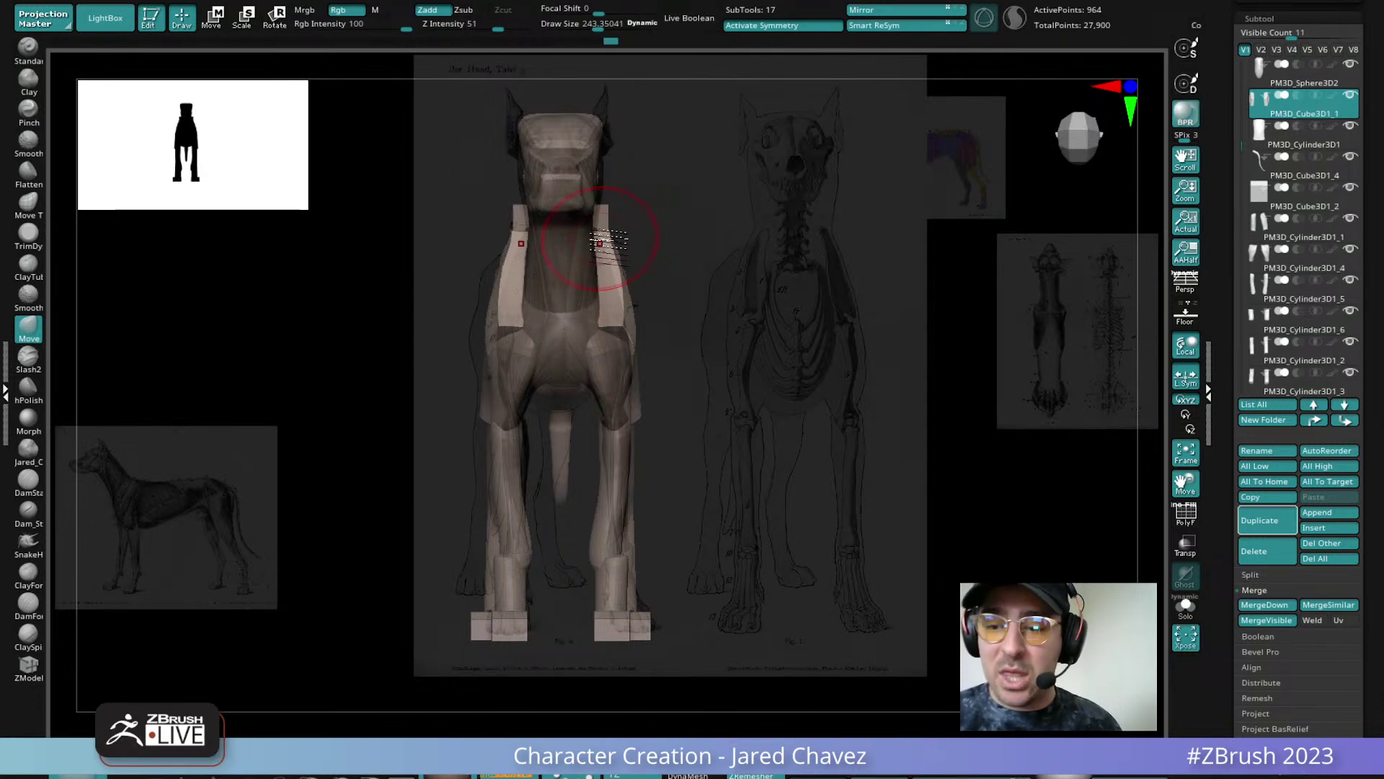
pyautogui.moveTo(608, 289); pyautogui.dragTo(600, 272)
# Reshape the forearm cylinders with the Move brush, refining their inner and outer contours down to the wrist
pyautogui.keyDown('alt'); pyautogui.click(583, 286); pyautogui.keyUp('alt')
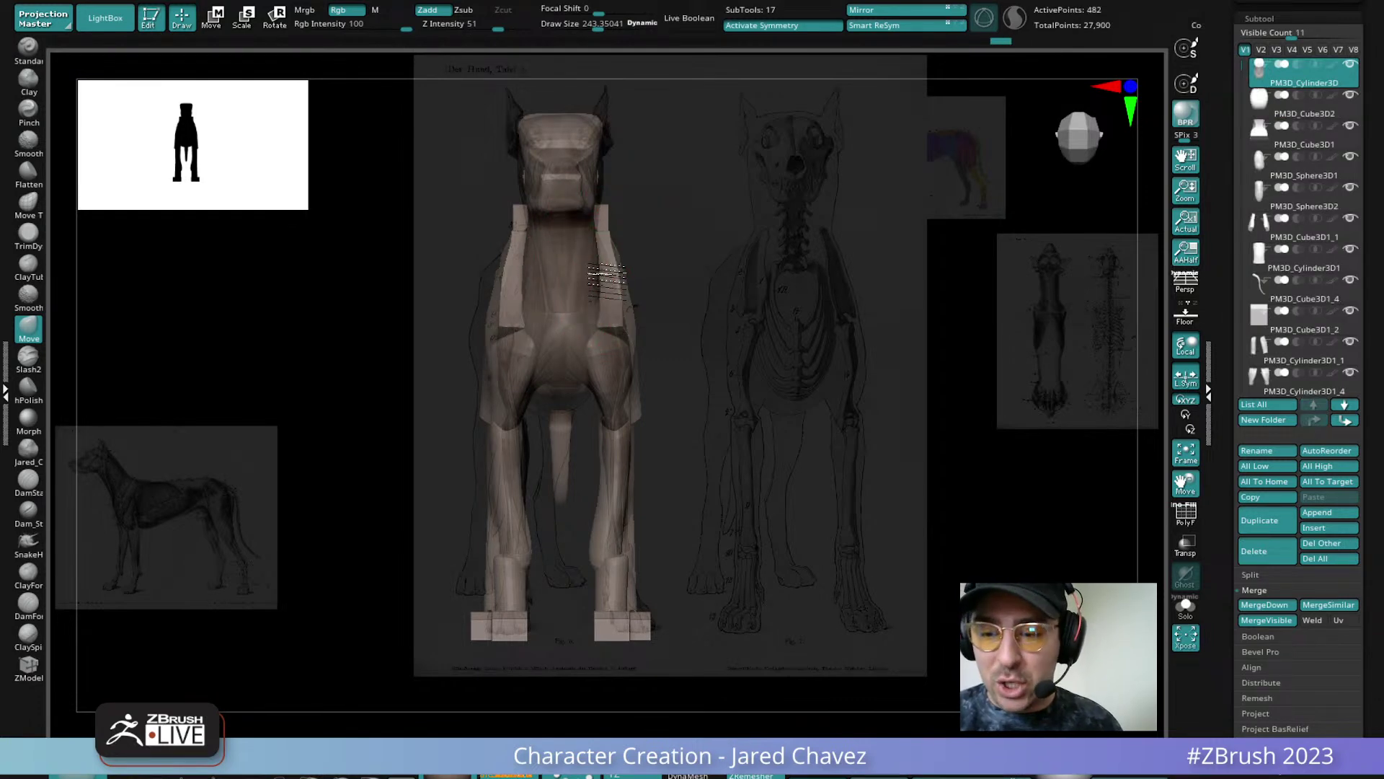
pyautogui.keyDown('alt'); pyautogui.click(625, 492); pyautogui.keyUp('alt')
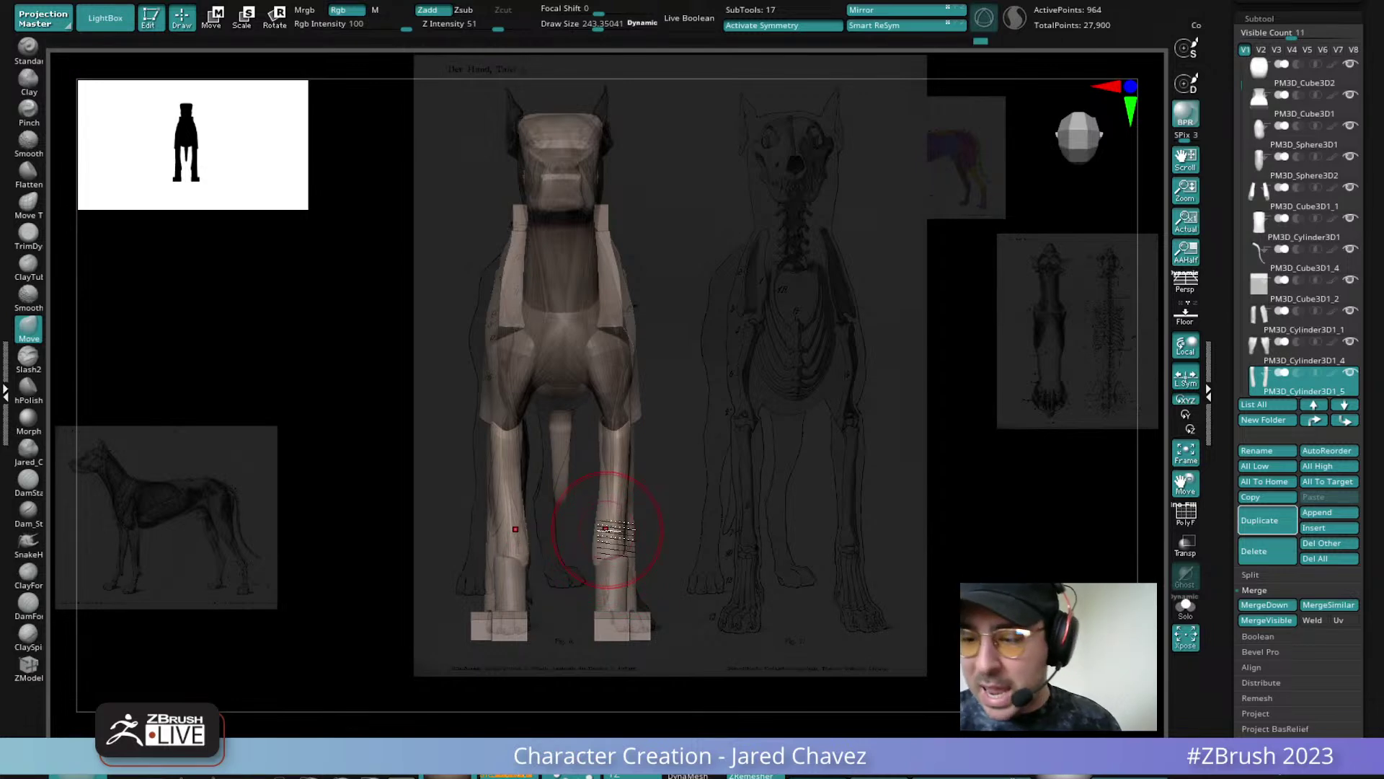
pyautogui.moveTo(596, 546); pyautogui.dragTo(612, 497)
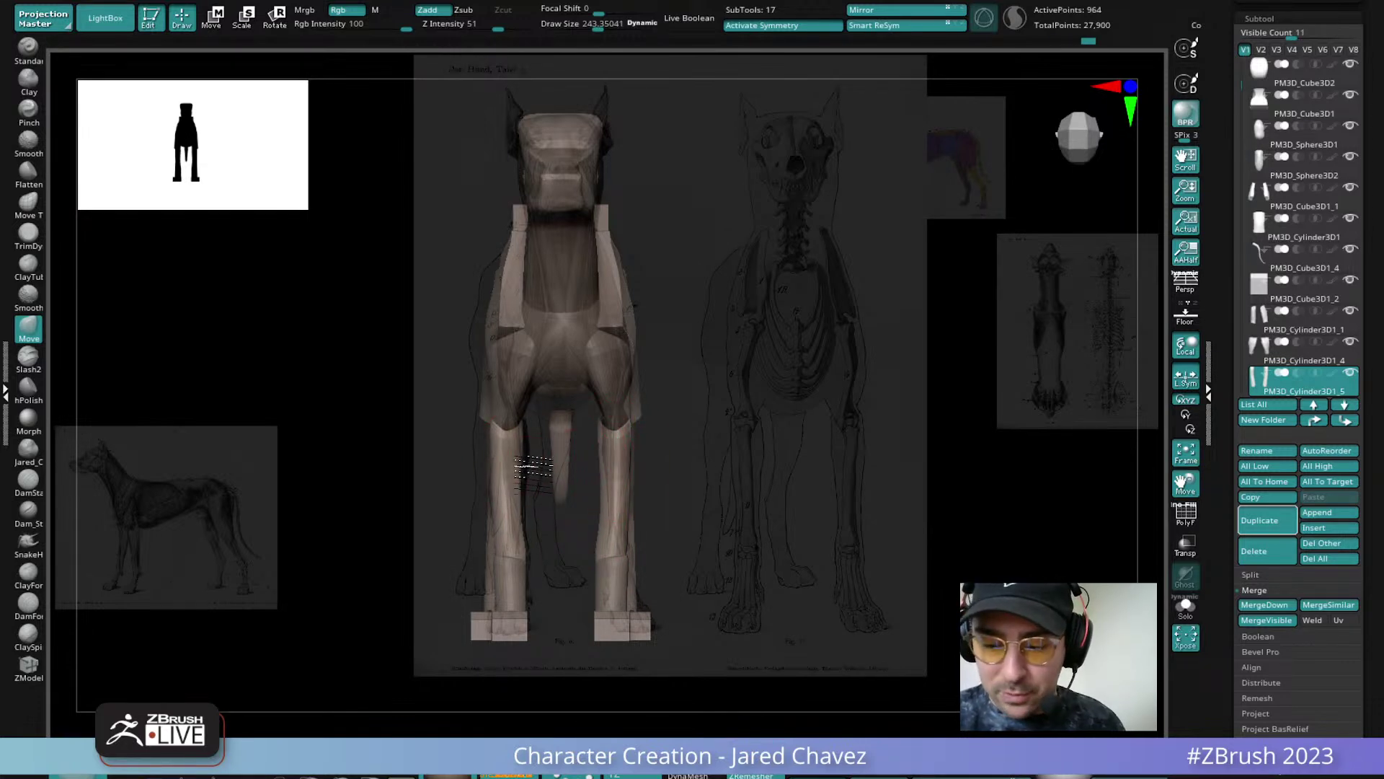
pyautogui.moveTo(493, 551); pyautogui.dragTo(499, 542)
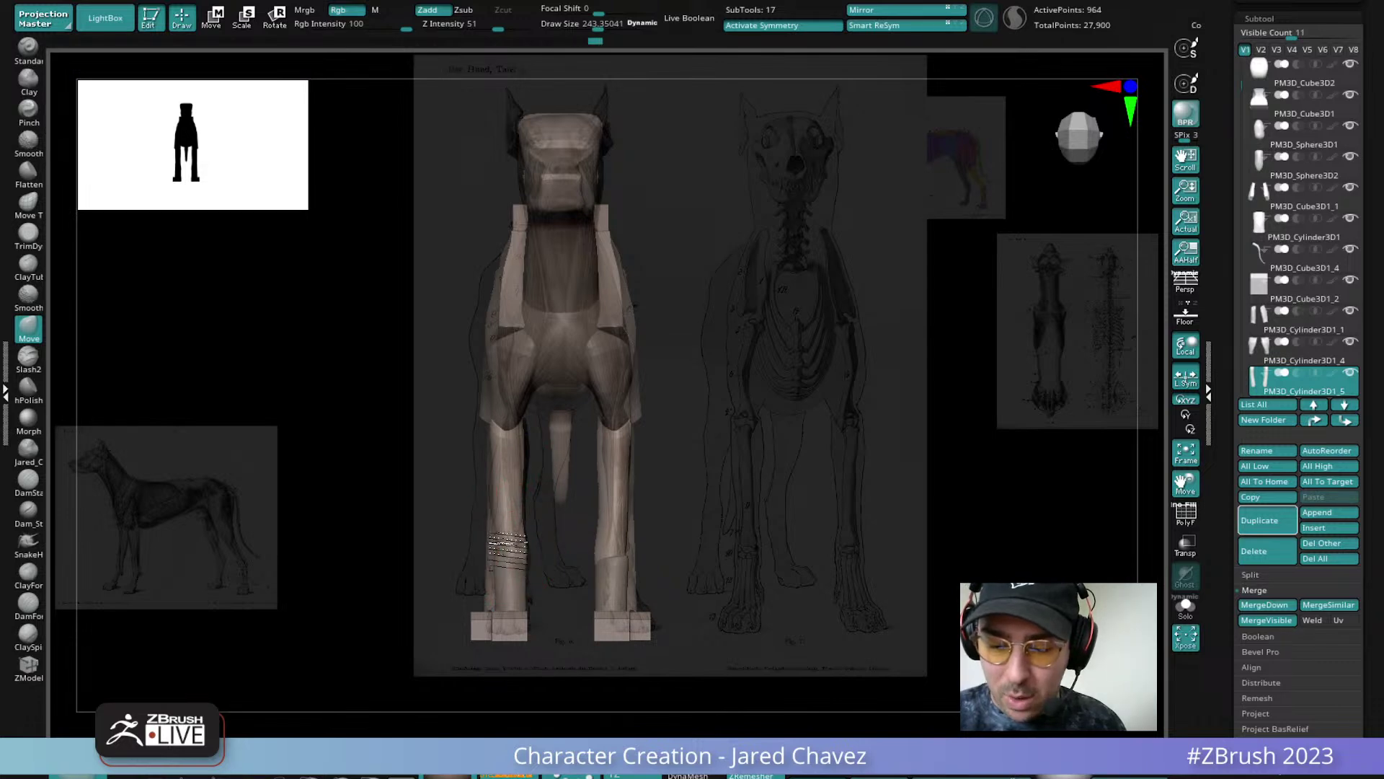
pyautogui.moveTo(708, 537)
pyautogui.mouseDown()
pyautogui.moveTo(650, 539)
pyautogui.moveTo(708, 517)
pyautogui.mouseUp()
pyautogui.moveTo(624, 453)
pyautogui.mouseDown()
pyautogui.moveTo(599, 542)
pyautogui.moveTo(599, 510)
pyautogui.moveTo(615, 512)
pyautogui.moveTo(628, 558)
pyautogui.mouseUp()
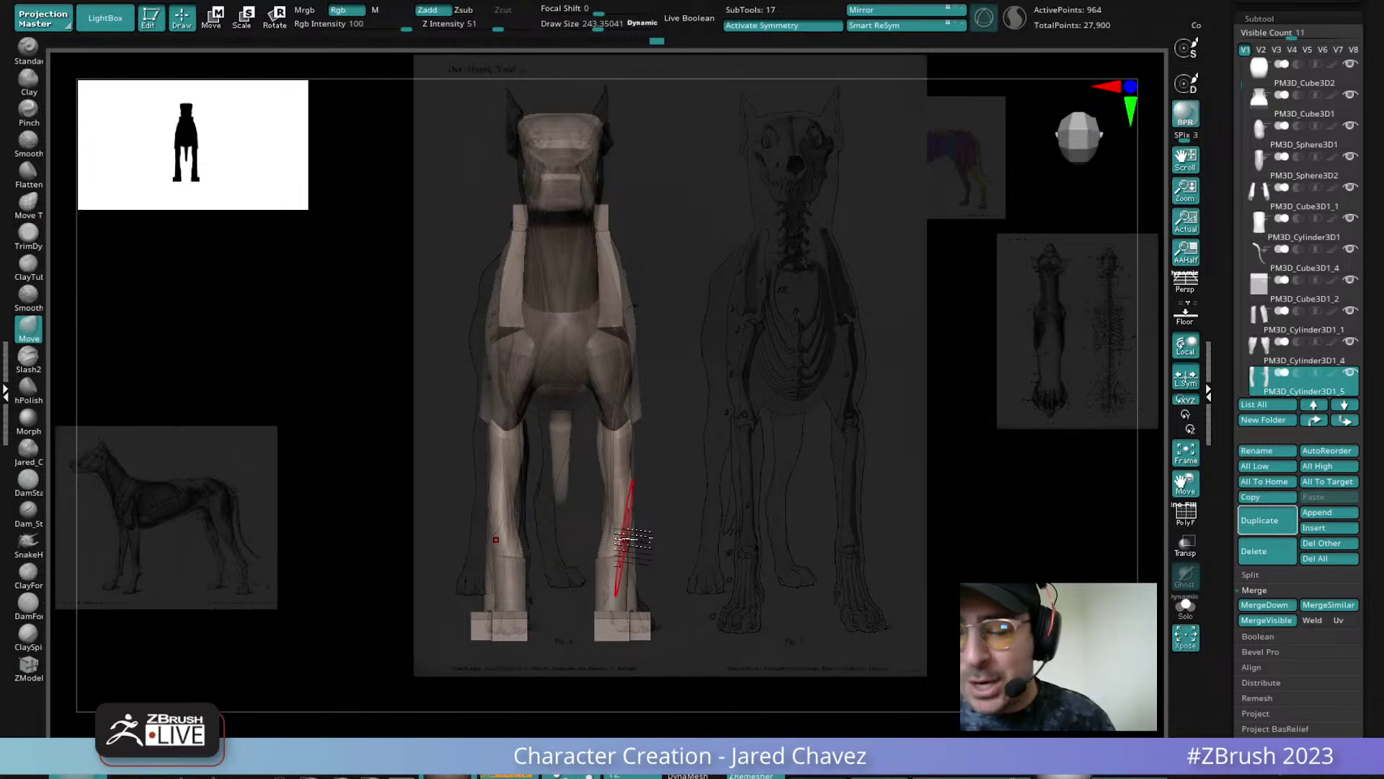
pyautogui.moveTo(629, 462); pyautogui.dragTo(637, 452)
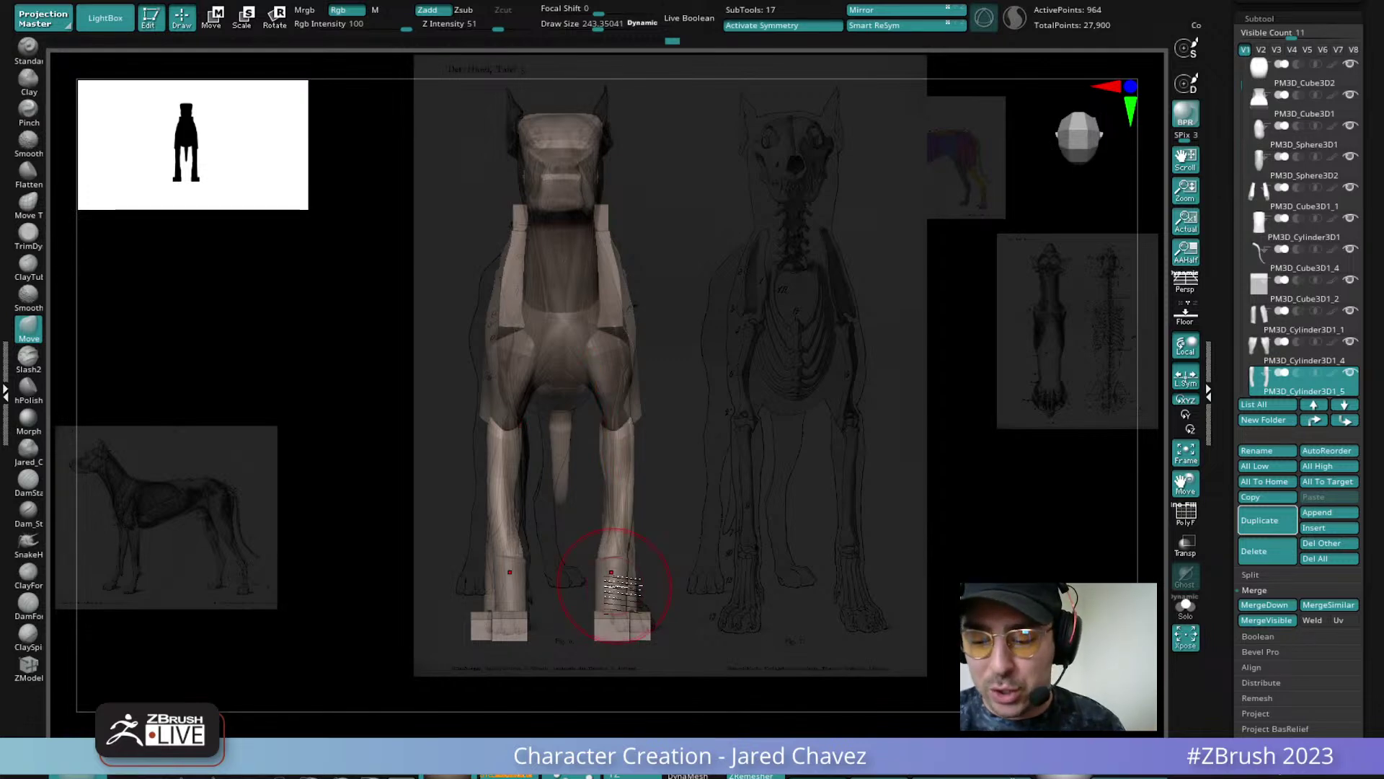
# Rotate the lowest front-leg cylinders slightly and nudge them sideways to sit under the forearms
pyautogui.keyDown('alt'); pyautogui.click(623, 580); pyautogui.keyUp('alt')
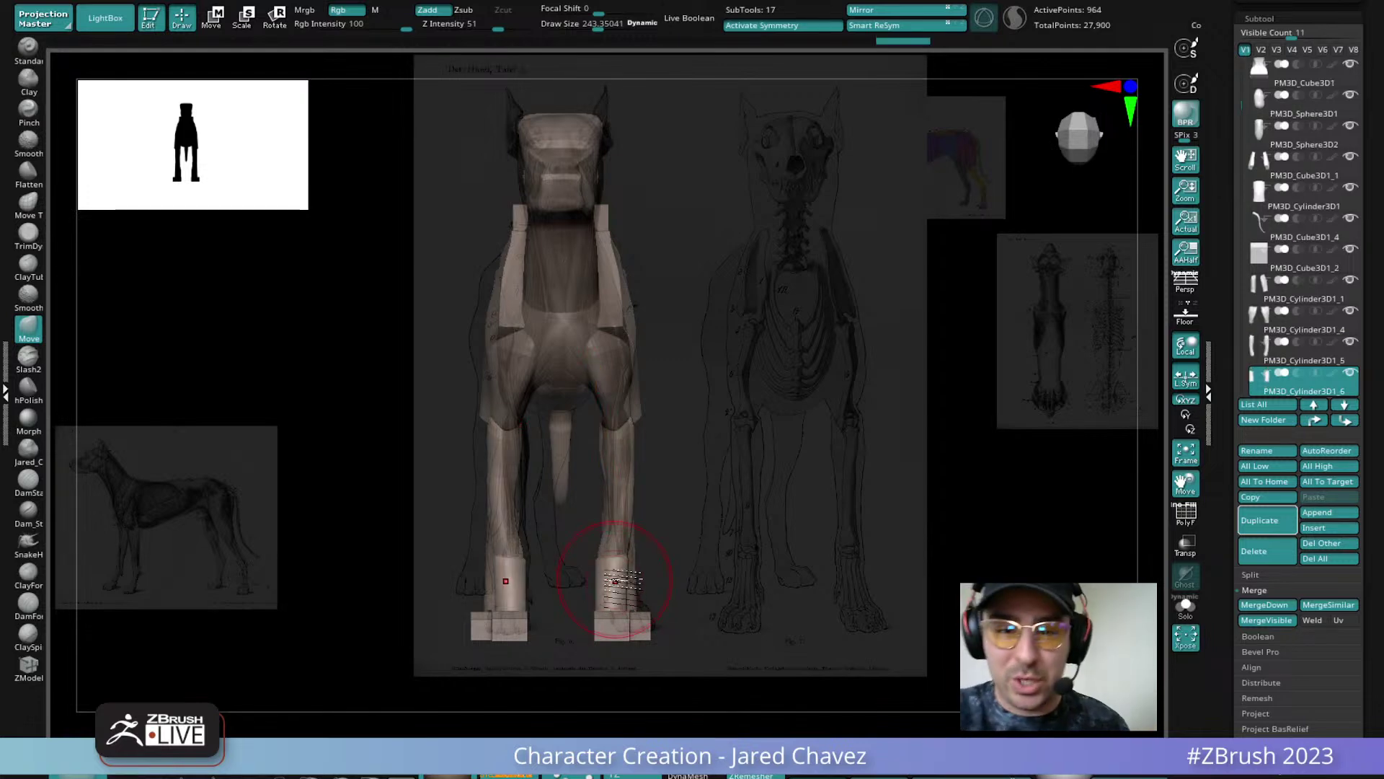
pyautogui.click(211, 18)
pyautogui.moveTo(526, 605); pyautogui.dragTo(527, 605)
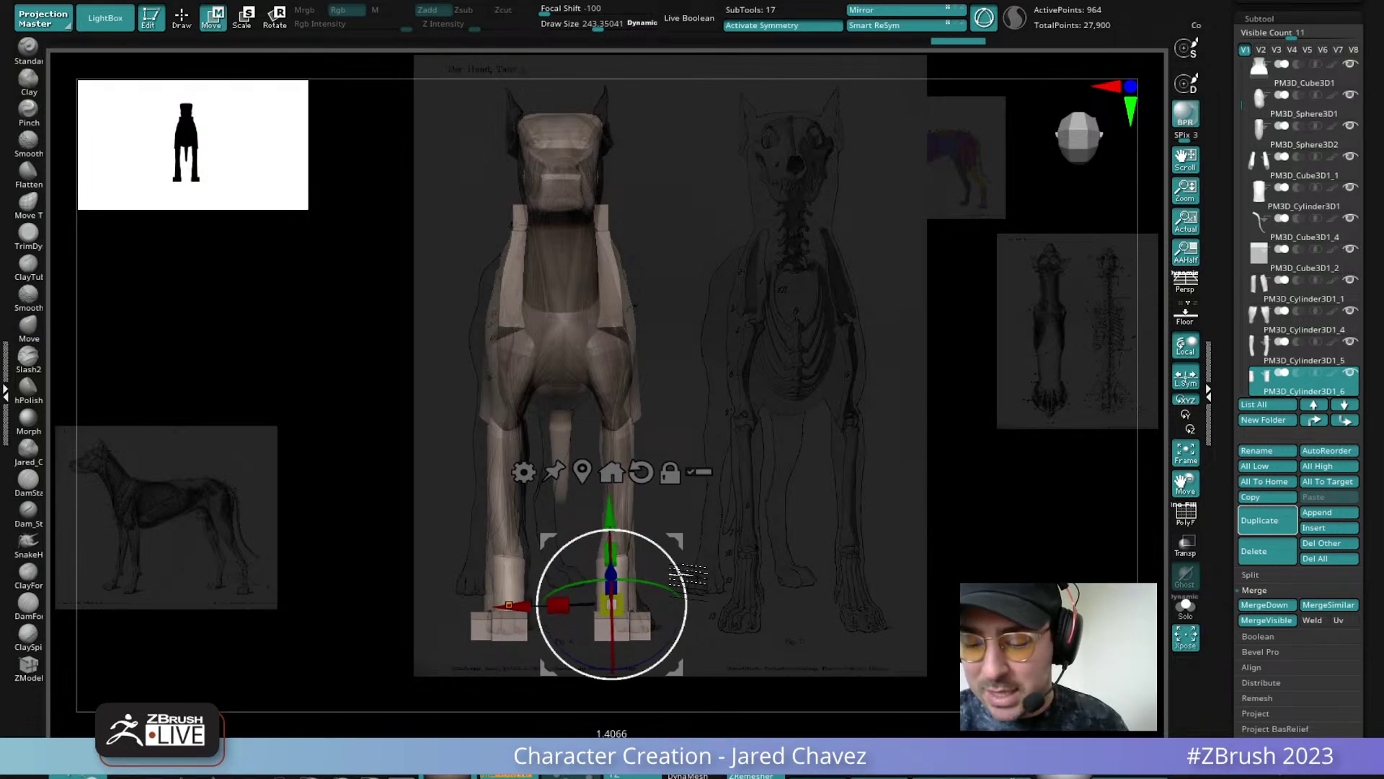
pyautogui.moveTo(679, 574); pyautogui.dragTo(680, 576)
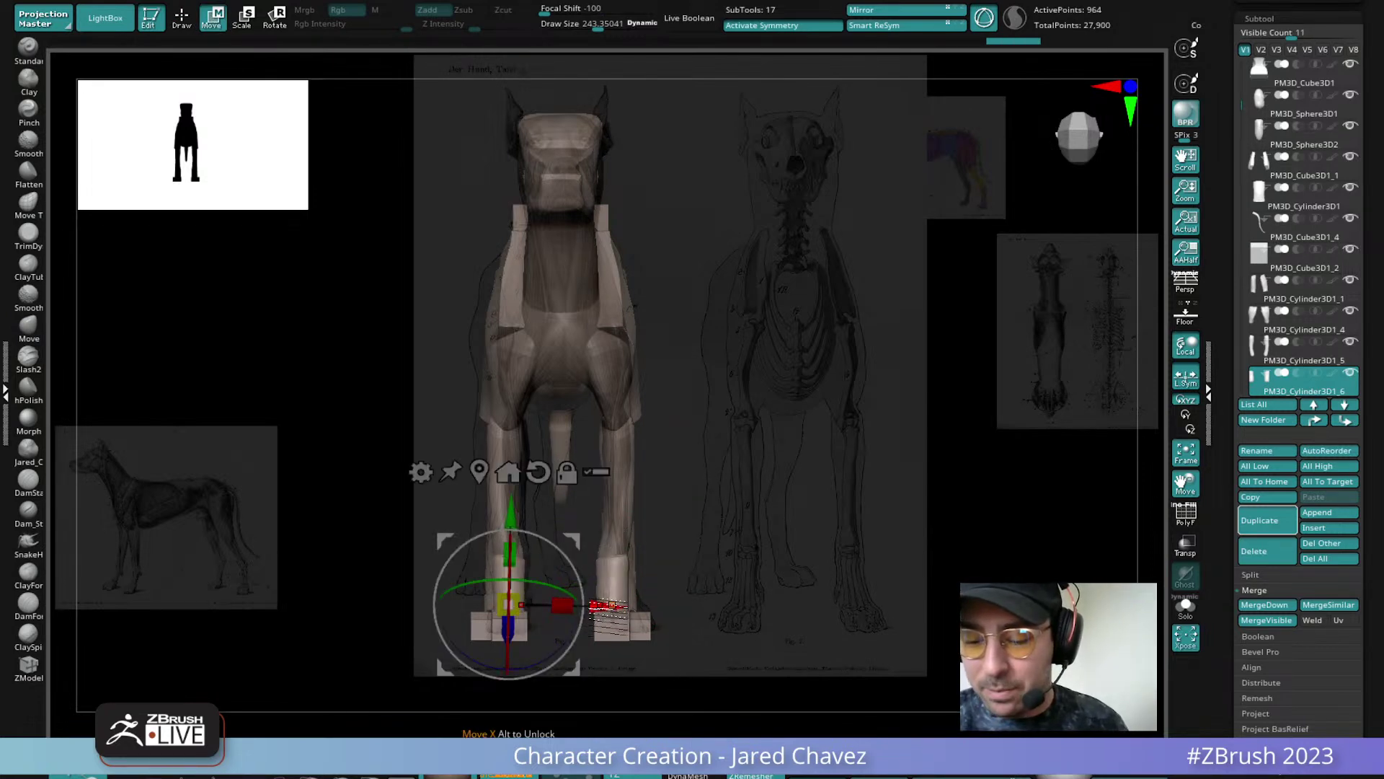
pyautogui.moveTo(607, 604); pyautogui.dragTo(606, 604)
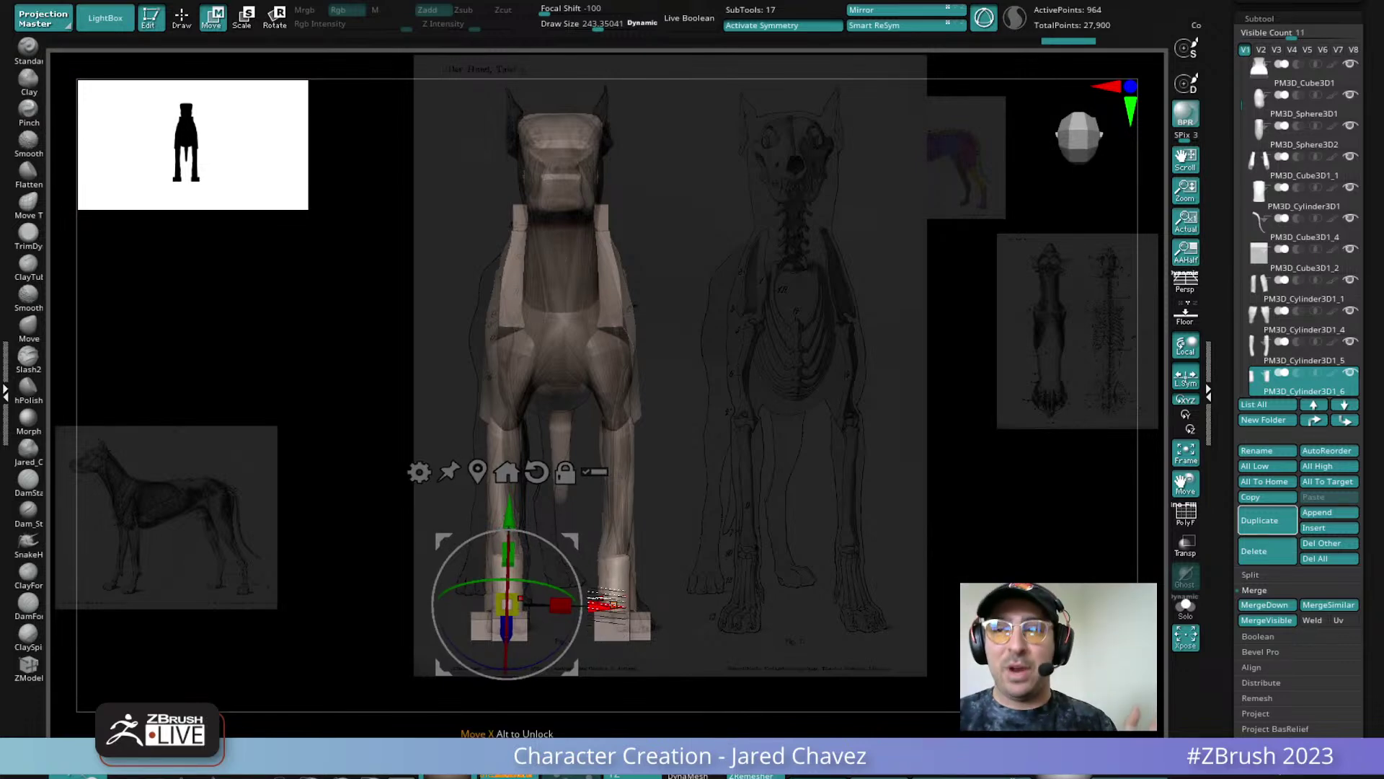
# Shift the front paw blocks sideways with symmetry enabled so they sit under the lower front legs
pyautogui.keyDown('alt'); pyautogui.click(613, 629); pyautogui.keyUp('alt')
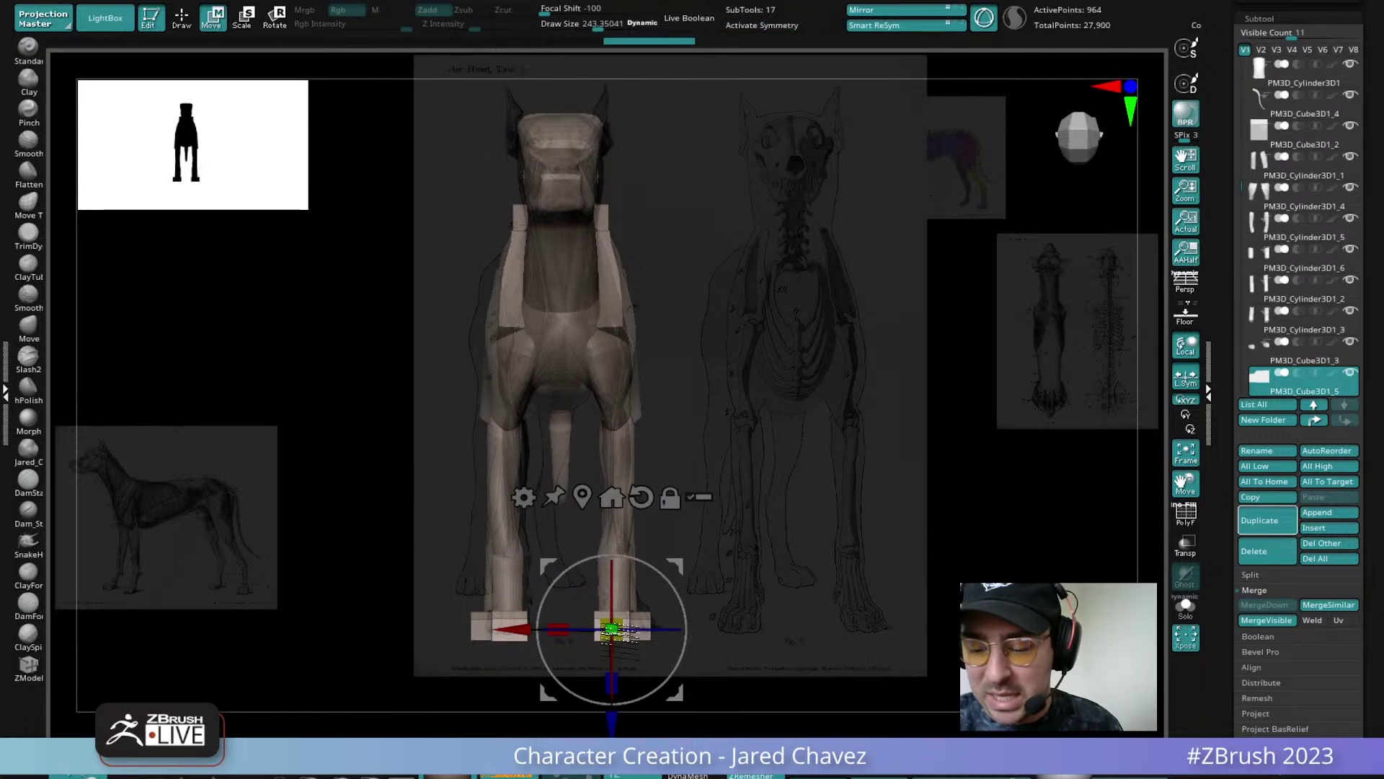
pyautogui.moveTo(548, 631); pyautogui.dragTo(540, 627)
pyautogui.hotkey('ctrl', 'z')
pyautogui.press('x')
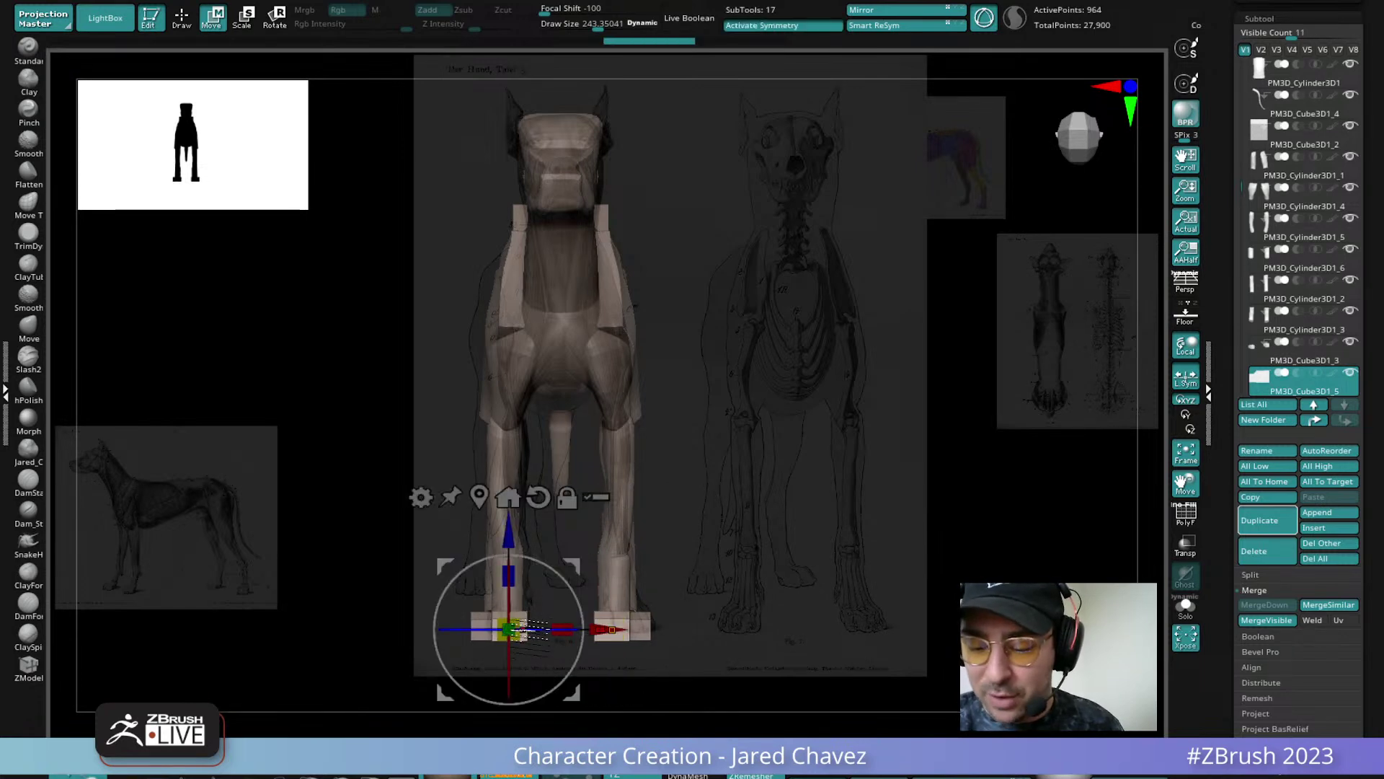
pyautogui.keyDown('alt'); pyautogui.click(611, 629); pyautogui.keyUp('alt')
pyautogui.moveTo(555, 629); pyautogui.dragTo(752, 611)
pyautogui.moveTo(516, 629); pyautogui.dragTo(525, 629)
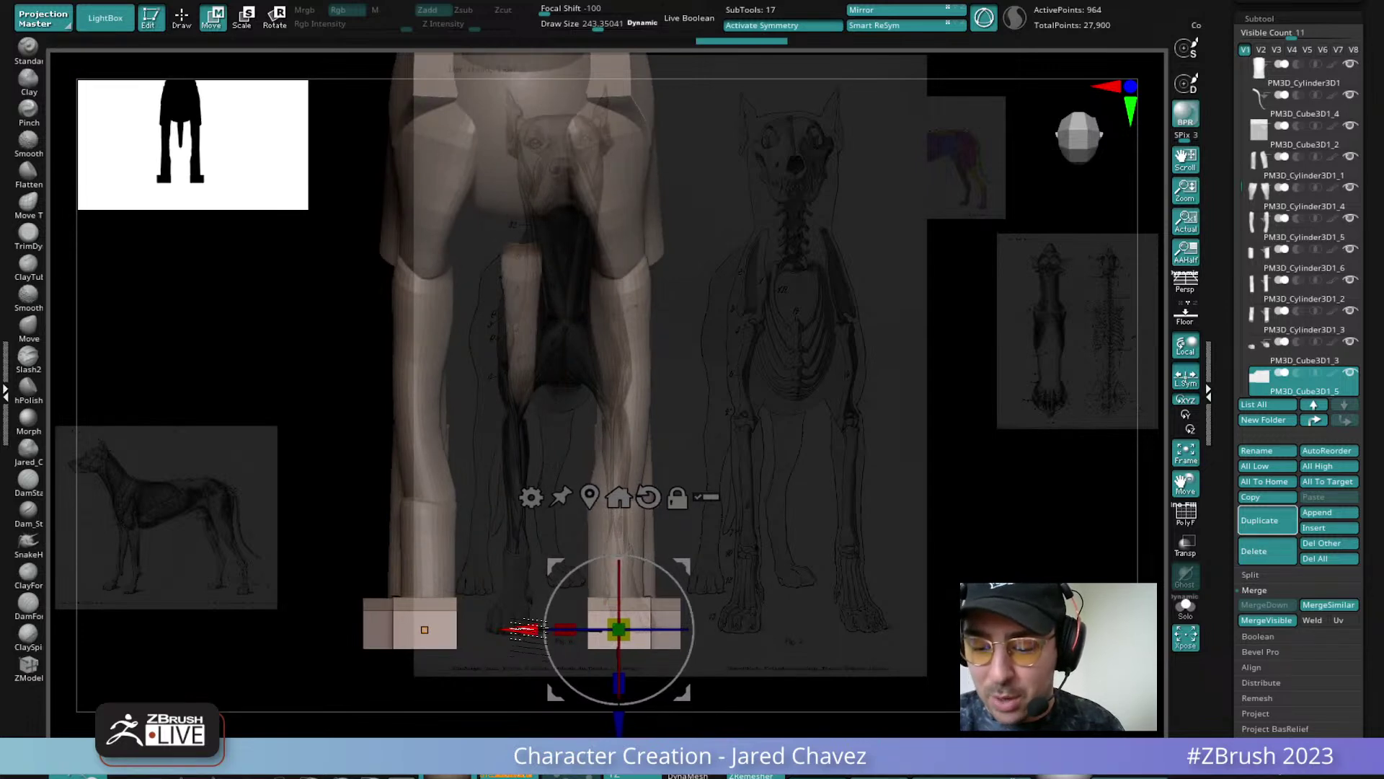
# Hide the reference plates and review the whole dog blockout from the side, front and above
pyautogui.click(184, 17)
pyautogui.moveTo(779, 465); pyautogui.dragTo(765, 552)
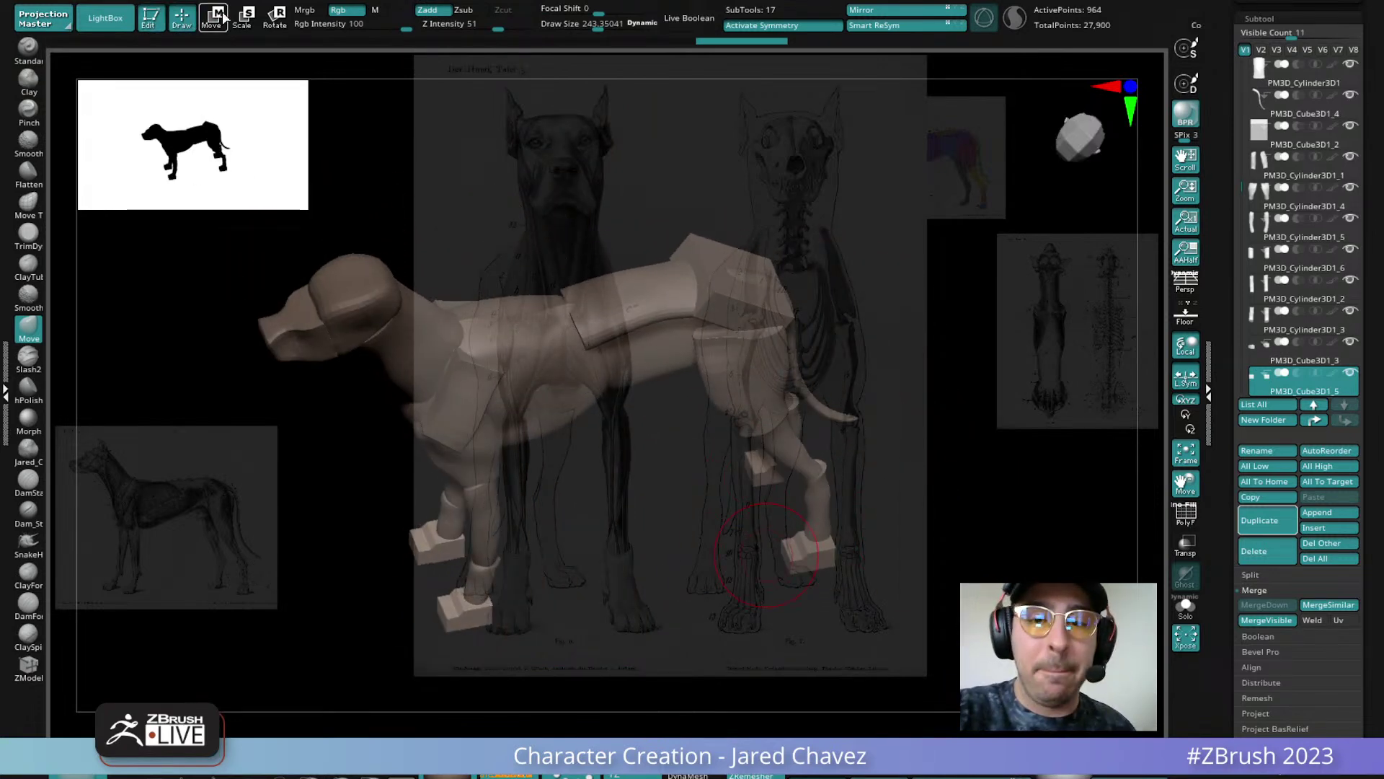
pyautogui.press('shift')
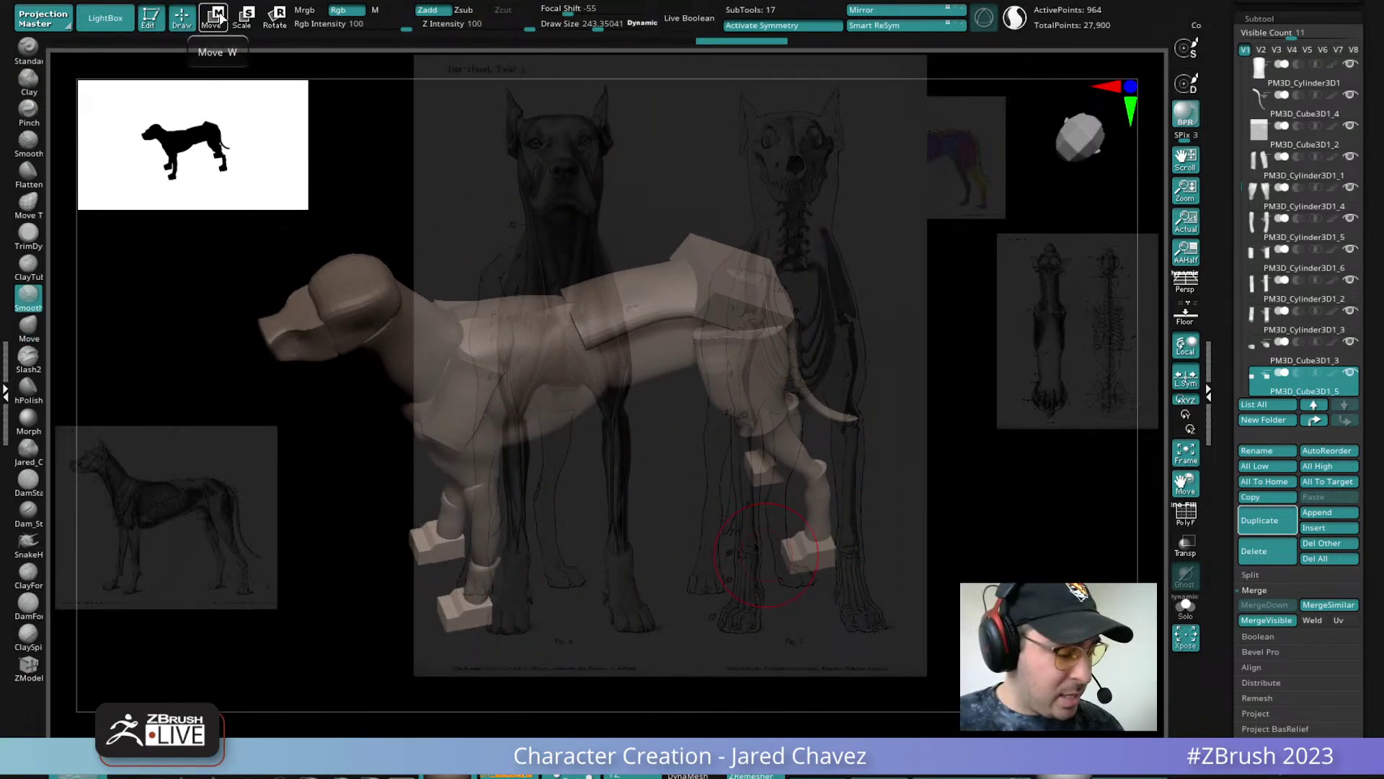
pyautogui.hotkey('shift', 'z')
pyautogui.moveTo(660, 513)
pyautogui.mouseDown()
pyautogui.moveTo(668, 387)
pyautogui.moveTo(677, 442)
pyautogui.moveTo(536, 328)
pyautogui.moveTo(548, 340)
pyautogui.moveTo(532, 386)
pyautogui.moveTo(512, 393)
pyautogui.moveTo(480, 309)
pyautogui.moveTo(479, 378)
pyautogui.mouseUp()
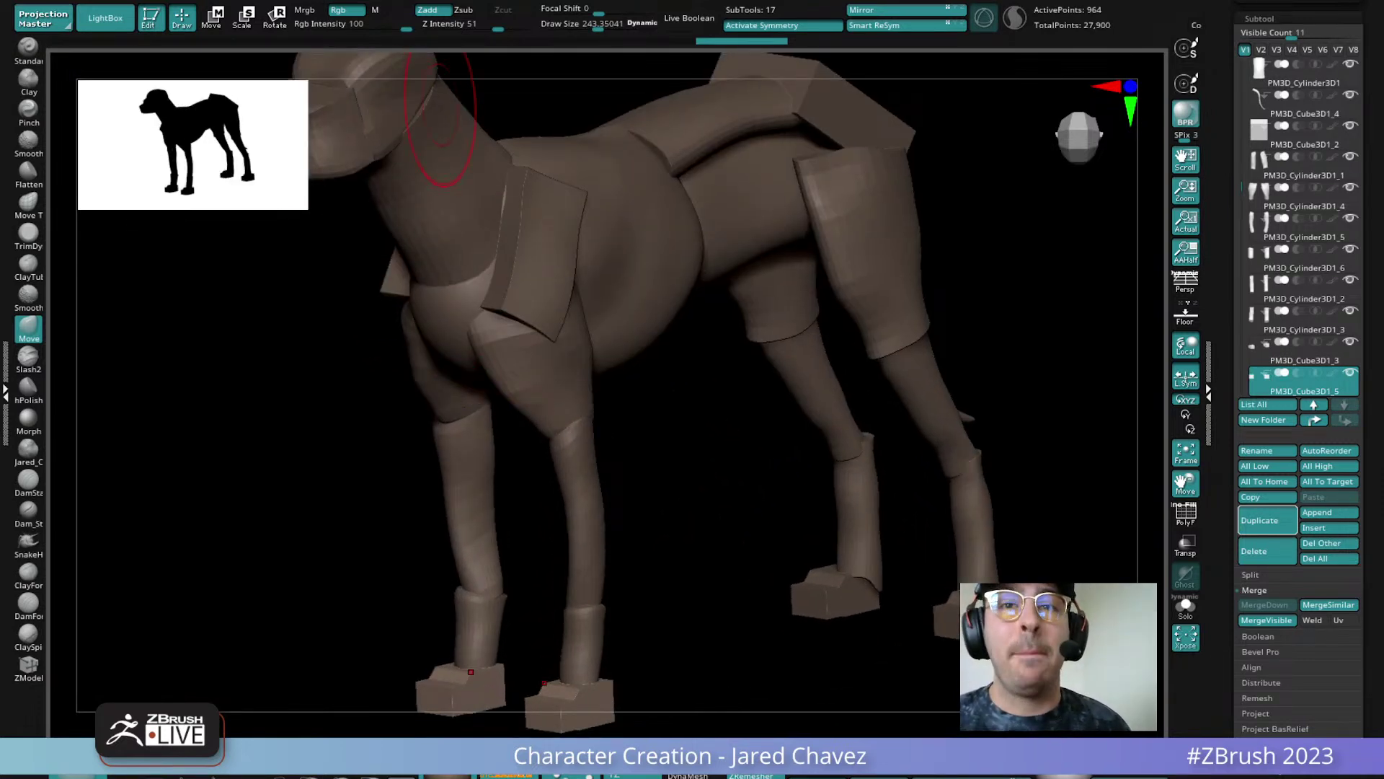
pyautogui.moveTo(515, 165); pyautogui.dragTo(533, 321)
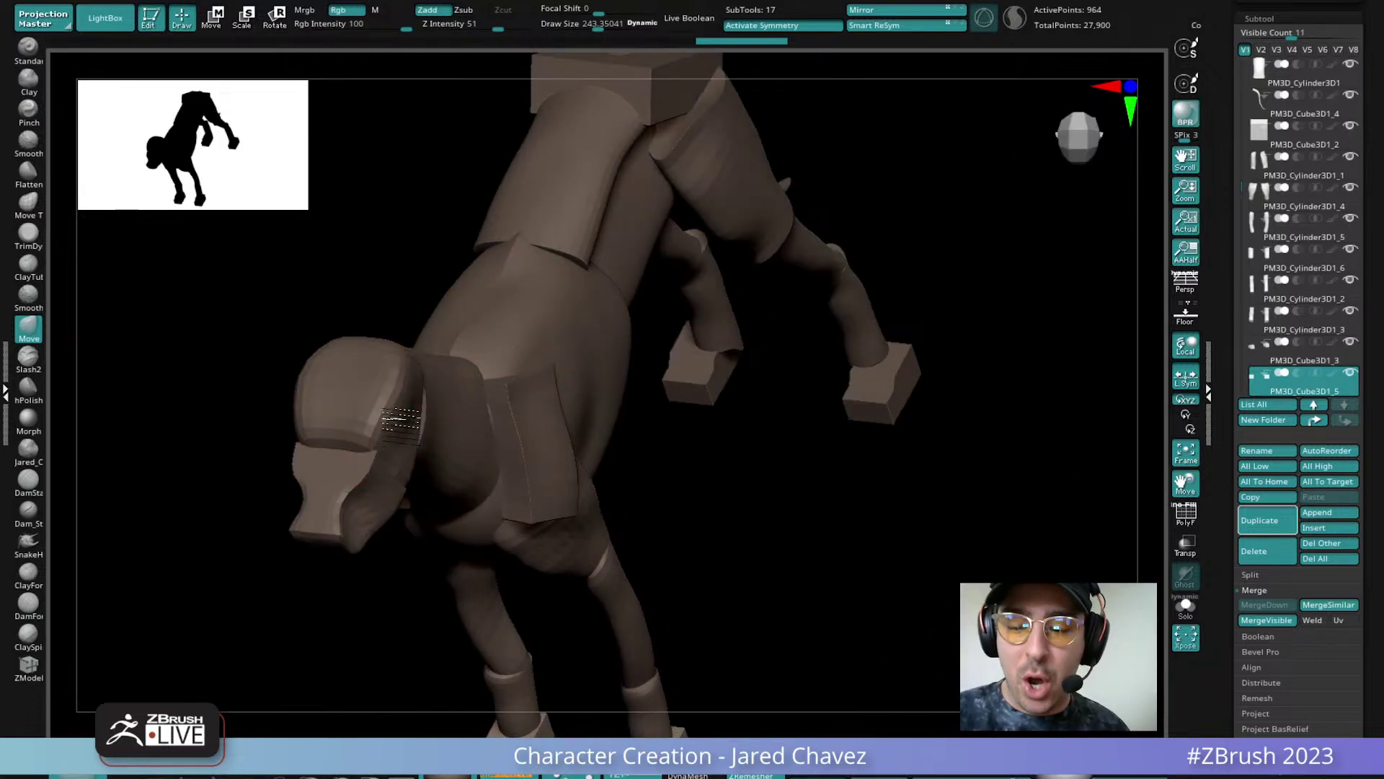
# Refine the cranium block with the Move brush at a draw size of about 182
pyautogui.keyDown('alt'); pyautogui.click(426, 418); pyautogui.keyUp('alt')
pyautogui.moveTo(431, 424); pyautogui.dragTo(434, 410, button='right')
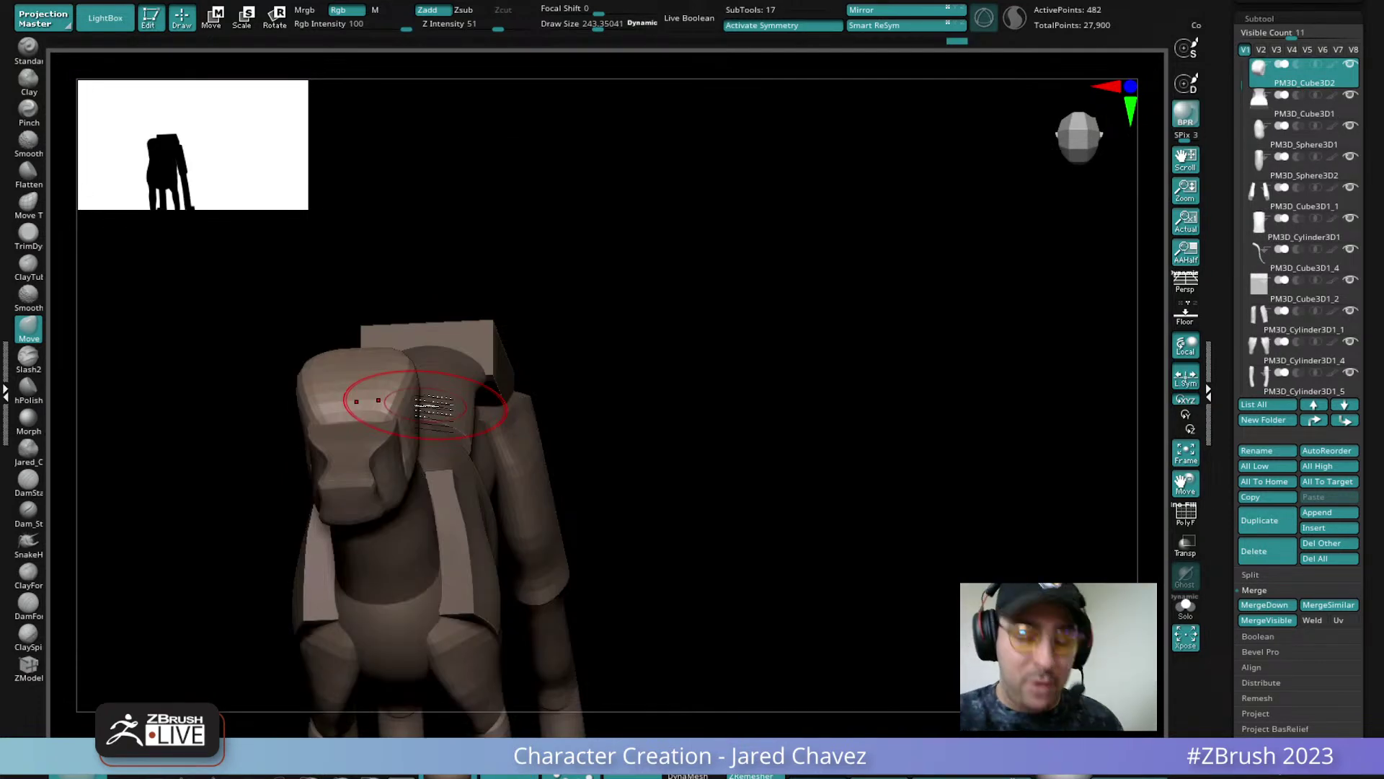
pyautogui.moveTo(426, 405)
pyautogui.mouseDown(button='right')
pyautogui.moveTo(377, 430)
pyautogui.moveTo(496, 386)
pyautogui.moveTo(469, 371)
pyautogui.mouseUp(button='right')
pyautogui.press('space')
pyautogui.moveTo(470, 370)
pyautogui.mouseDown()
pyautogui.moveTo(497, 369)
pyautogui.moveTo(466, 369)
pyautogui.mouseUp()
pyautogui.moveTo(468, 369)
pyautogui.keyDown('alt'); pyautogui.mouseDown(button='right')
pyautogui.moveTo(517, 371)
pyautogui.moveTo(429, 494)
pyautogui.moveTo(454, 410)
pyautogui.mouseUp(button='right'); pyautogui.keyUp('alt')
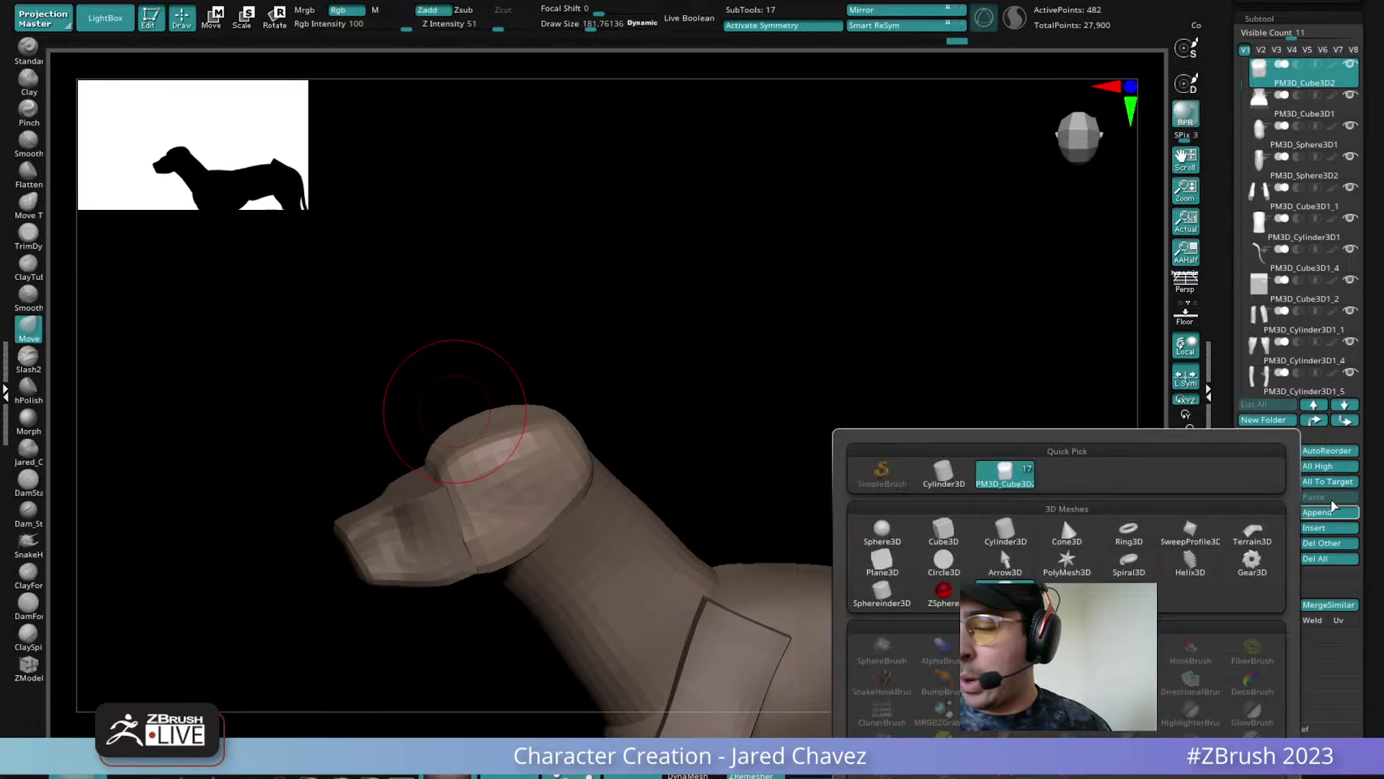
# Append a Cube3D, scale it down and move it from the torso onto the front of the head
pyautogui.click(1328, 528)
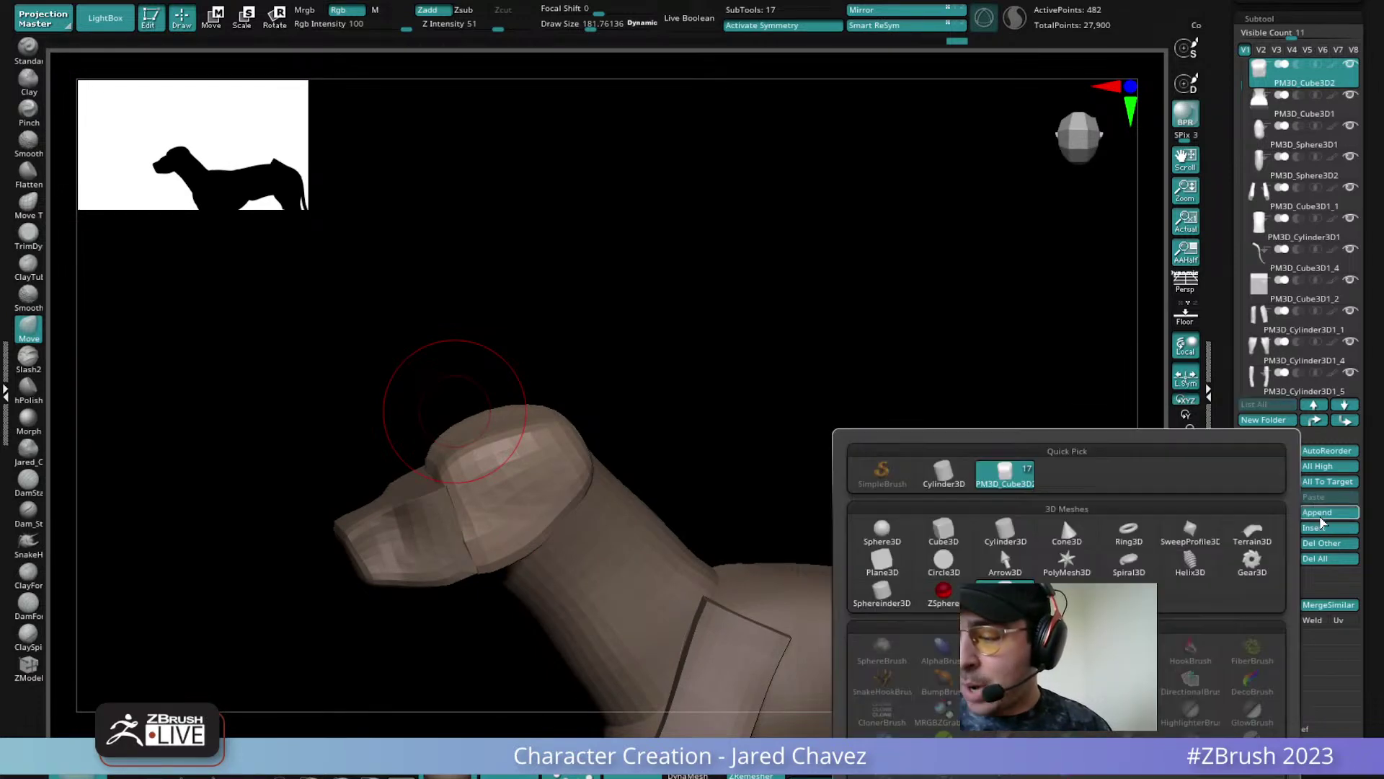
pyautogui.click(943, 535)
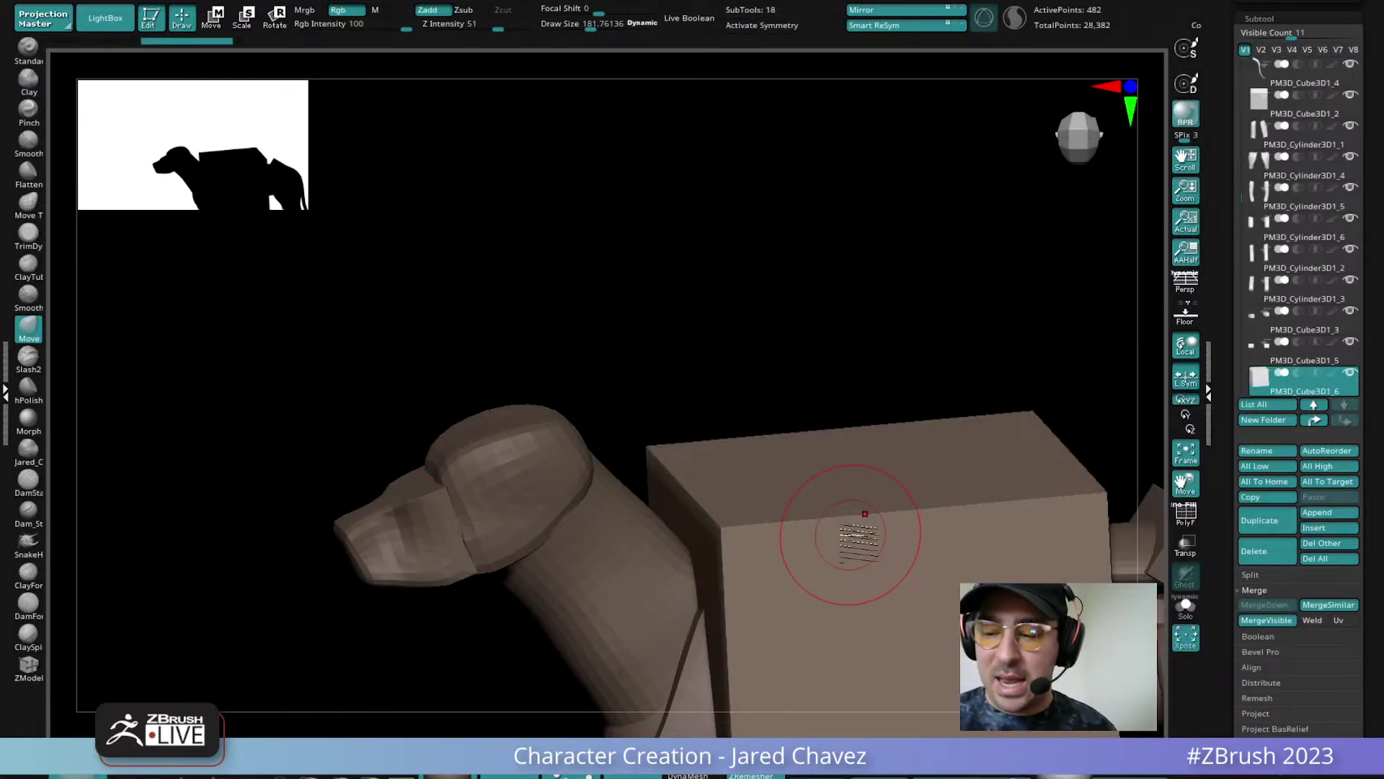
pyautogui.click(212, 22)
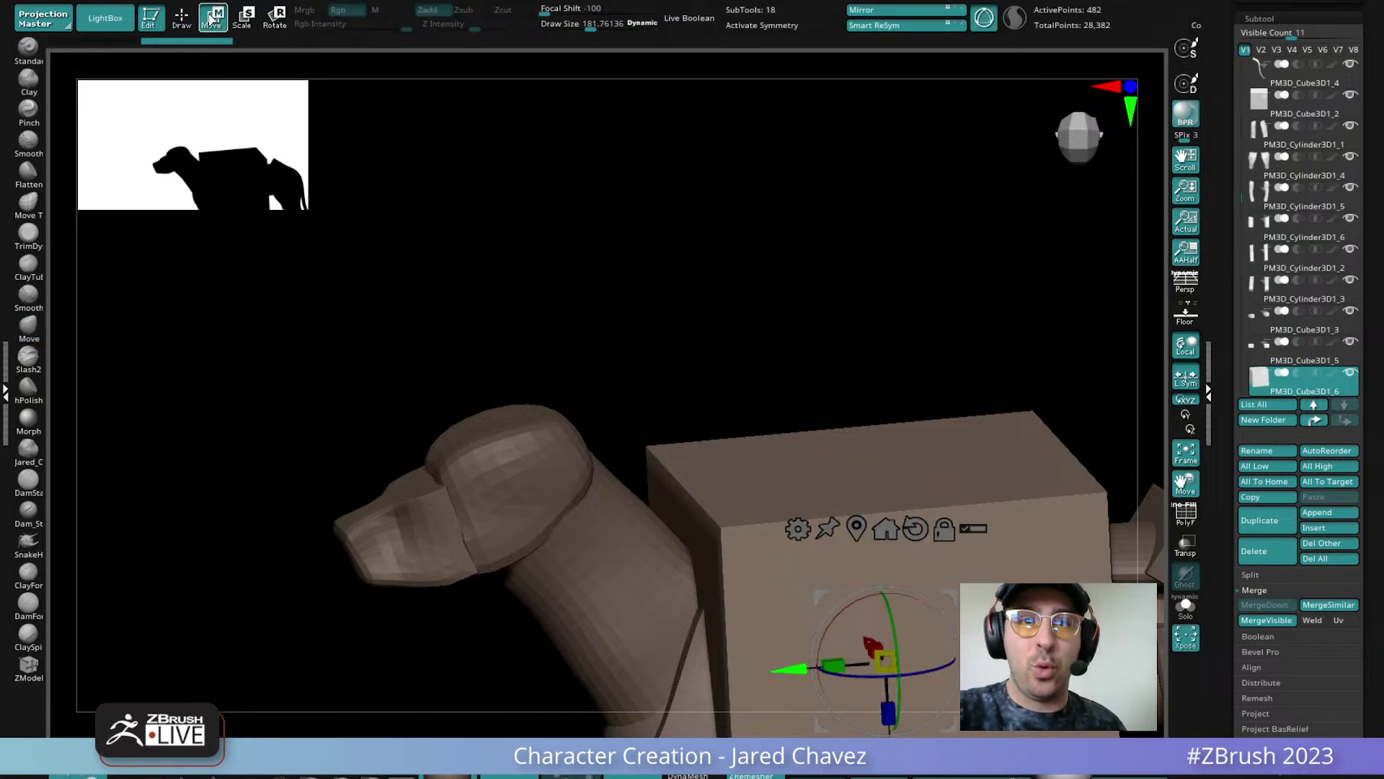
pyautogui.keyDown('ctrl'); pyautogui.moveTo(820, 484); pyautogui.dragTo(812, 393, button='right'); pyautogui.keyUp('ctrl')
pyautogui.keyDown('alt'); pyautogui.moveTo(897, 449); pyautogui.dragTo(798, 289, button='right'); pyautogui.keyUp('alt')
pyautogui.moveTo(690, 427); pyautogui.dragTo(708, 456)
pyautogui.keyDown('shift'); pyautogui.moveTo(750, 456); pyautogui.dragTo(834, 449, button='right'); pyautogui.keyUp('shift')
pyautogui.moveTo(647, 424); pyautogui.dragTo(425, 461)
pyautogui.moveTo(588, 489); pyautogui.dragTo(559, 364)
pyautogui.keyDown('shift'); pyautogui.moveTo(651, 349); pyautogui.dragTo(707, 341, button='right'); pyautogui.keyUp('shift')
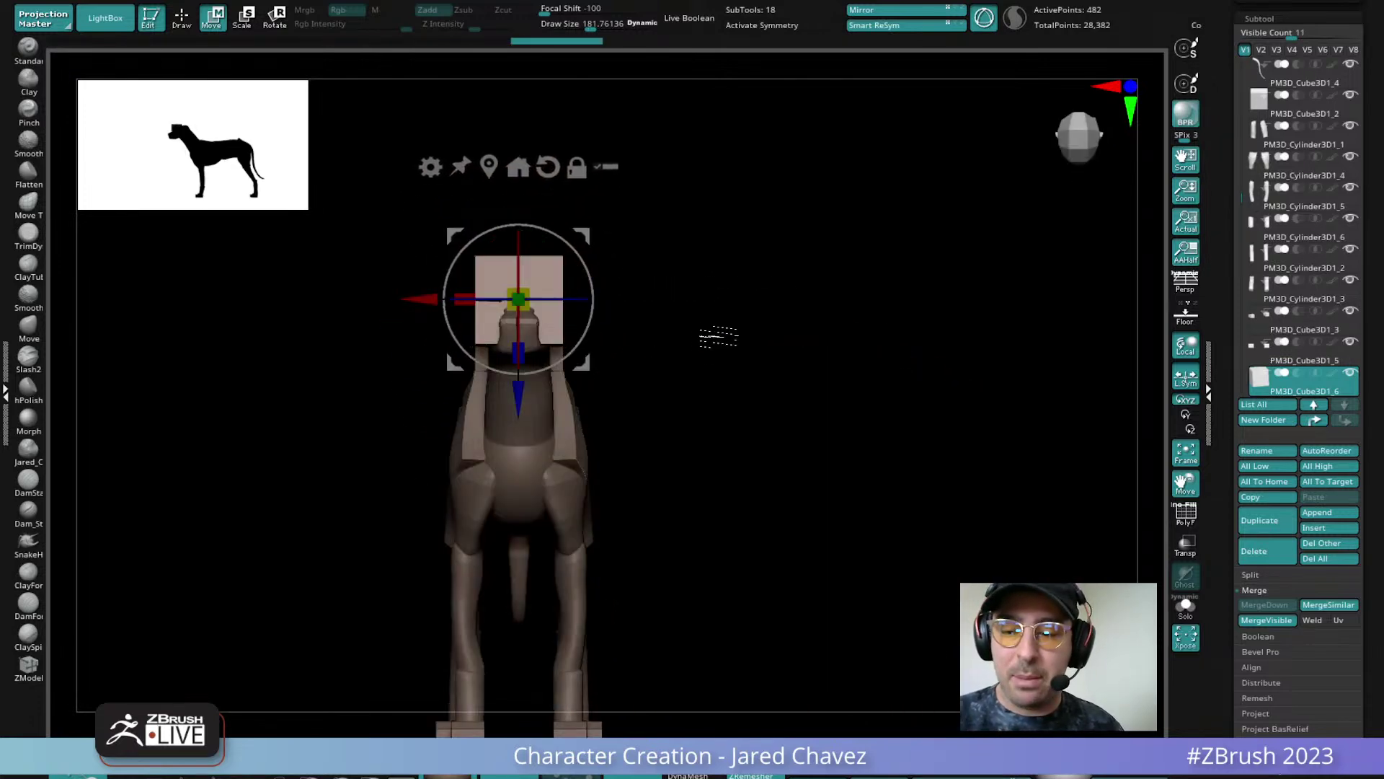
# Flatten the new cube into a thin block and fit it across the brow above the muzzle
pyautogui.keyDown('shift'); pyautogui.moveTo(519, 297); pyautogui.dragTo(675, 306, button='right'); pyautogui.keyUp('shift')
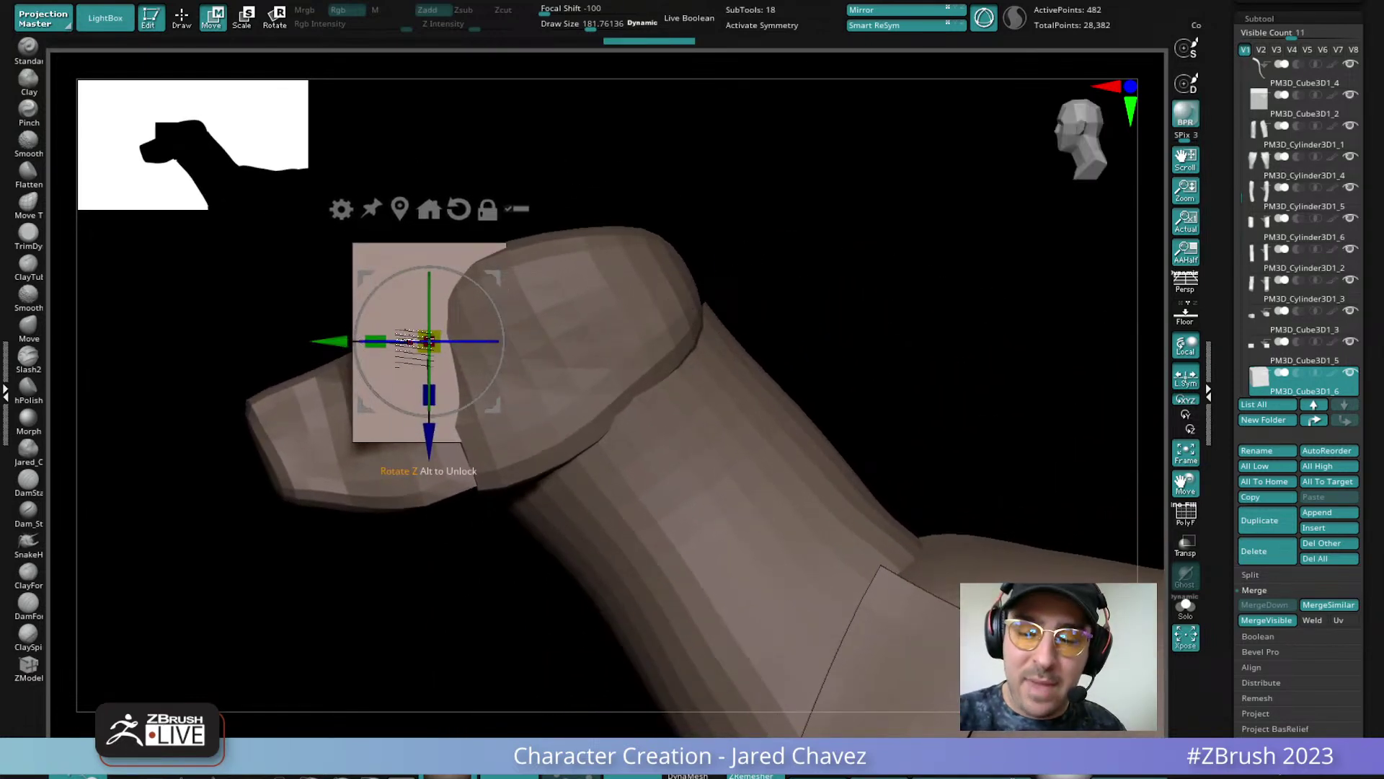
pyautogui.moveTo(450, 422); pyautogui.dragTo(592, 372, button='right')
pyautogui.moveTo(405, 394); pyautogui.dragTo(422, 387)
pyautogui.moveTo(422, 382); pyautogui.dragTo(624, 351, button='right')
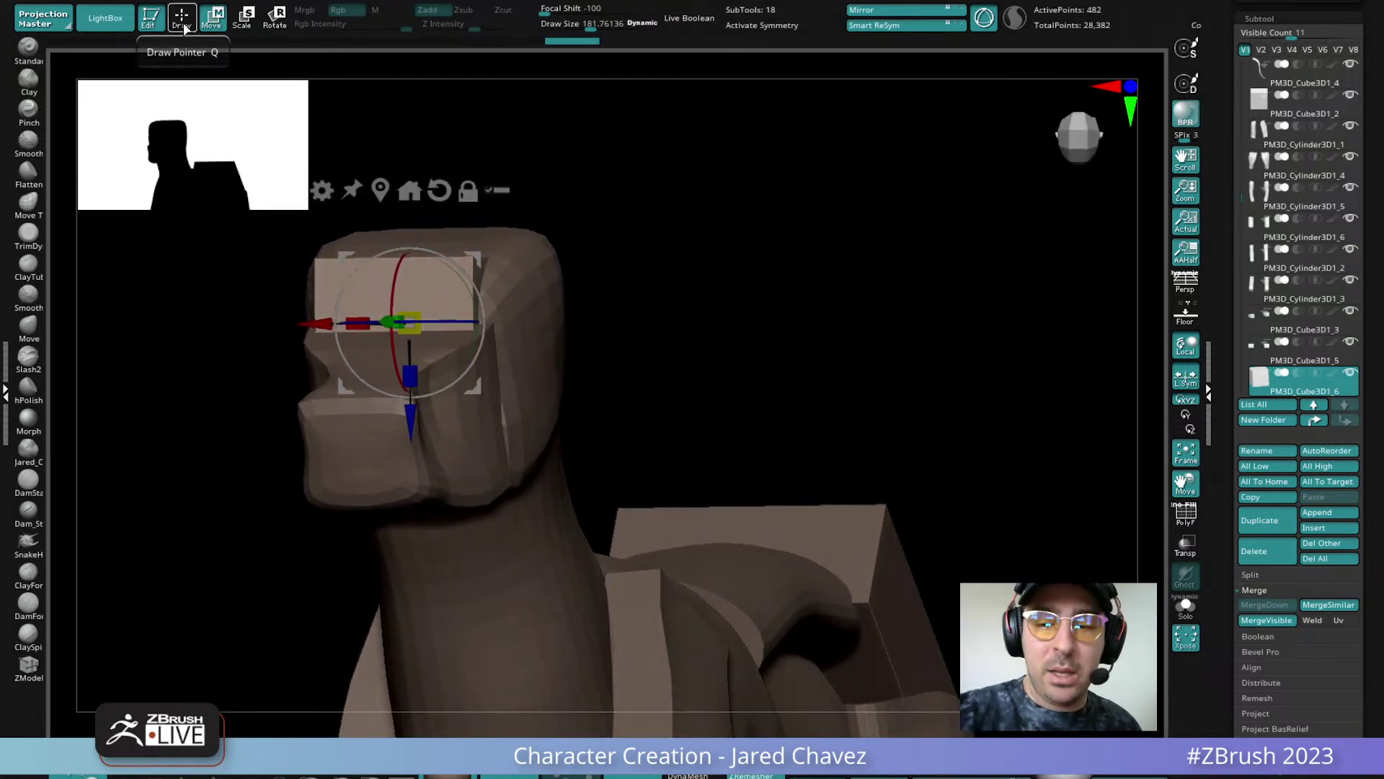
# Duplicate the brow block, narrow the copy, and move and rotate it onto one side of the head beside the eye
pyautogui.click(1271, 530)
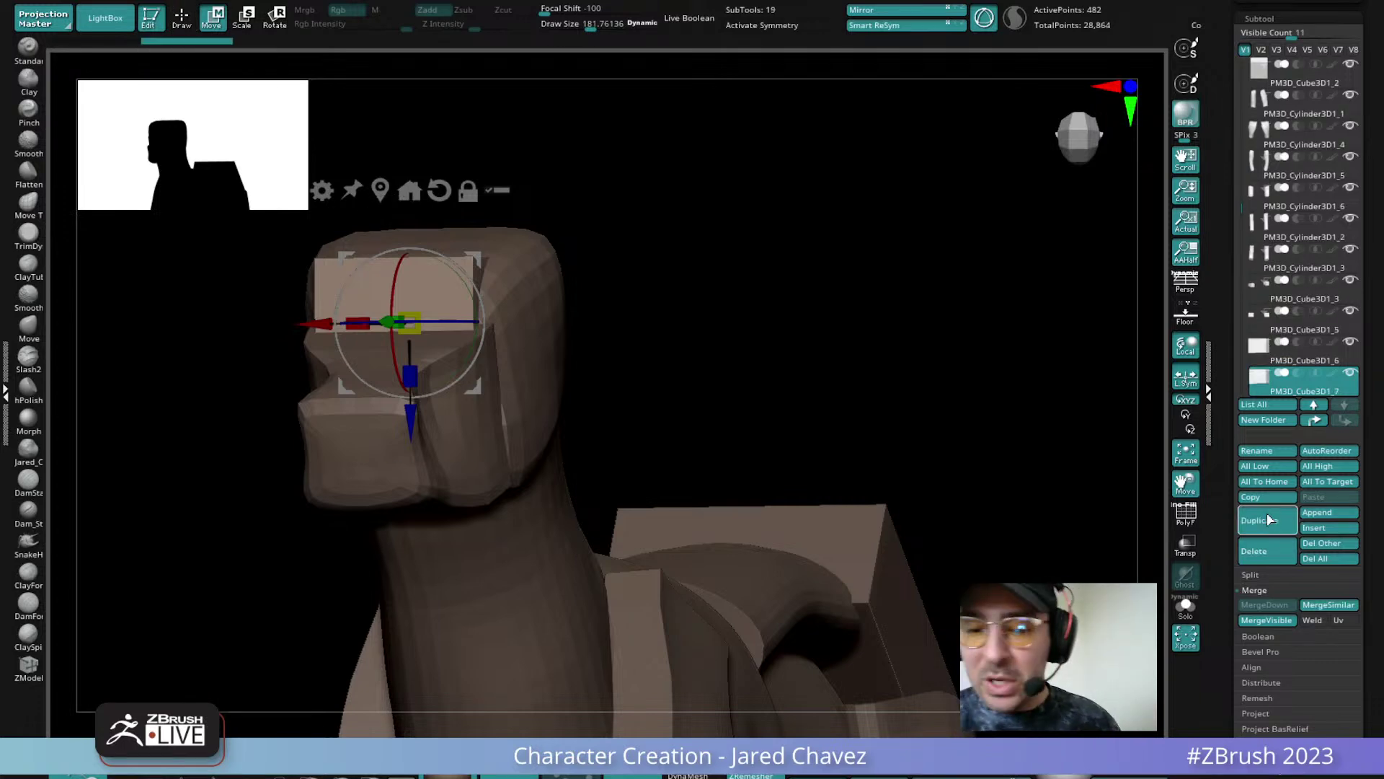
pyautogui.moveTo(356, 323); pyautogui.dragTo(427, 321)
pyautogui.moveTo(519, 319); pyautogui.dragTo(564, 318)
pyautogui.moveTo(606, 299); pyautogui.dragTo(615, 412)
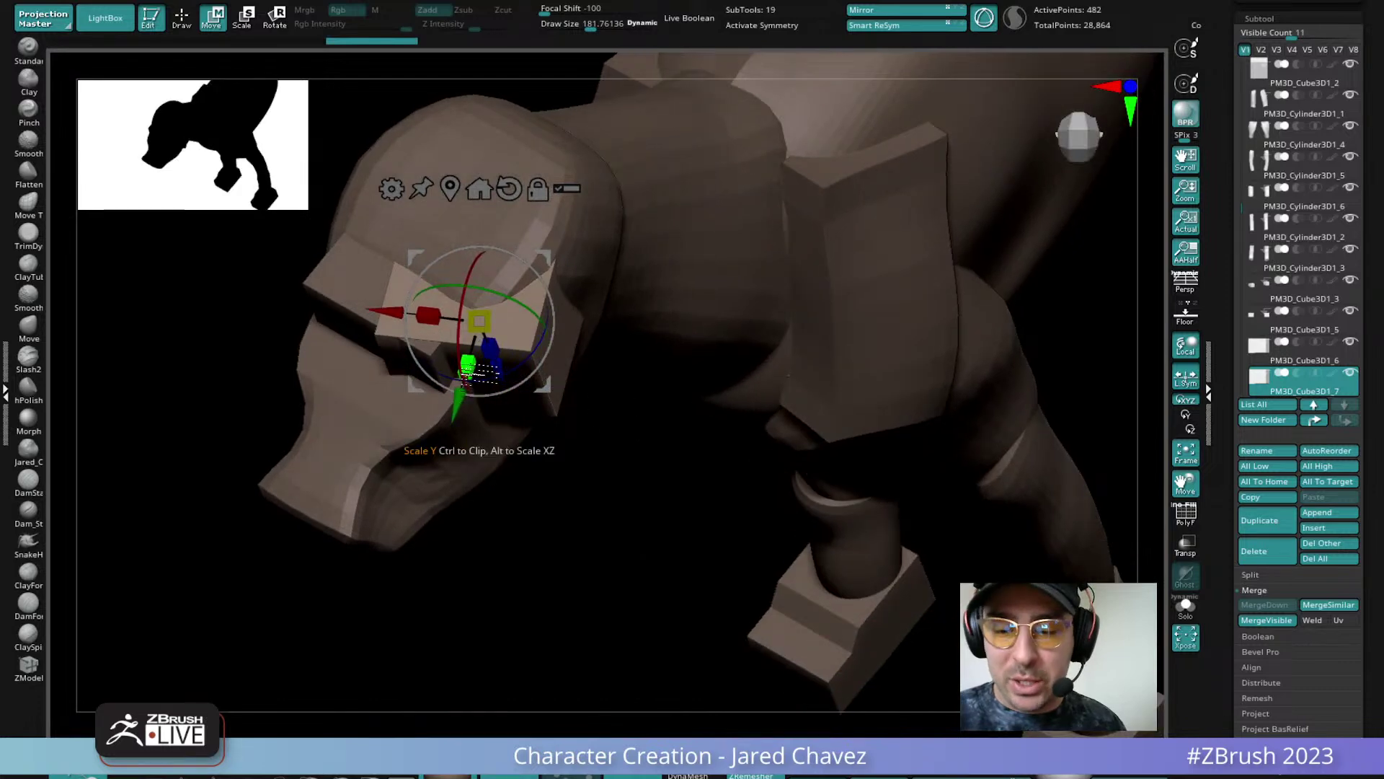
pyautogui.moveTo(481, 355); pyautogui.dragTo(455, 408)
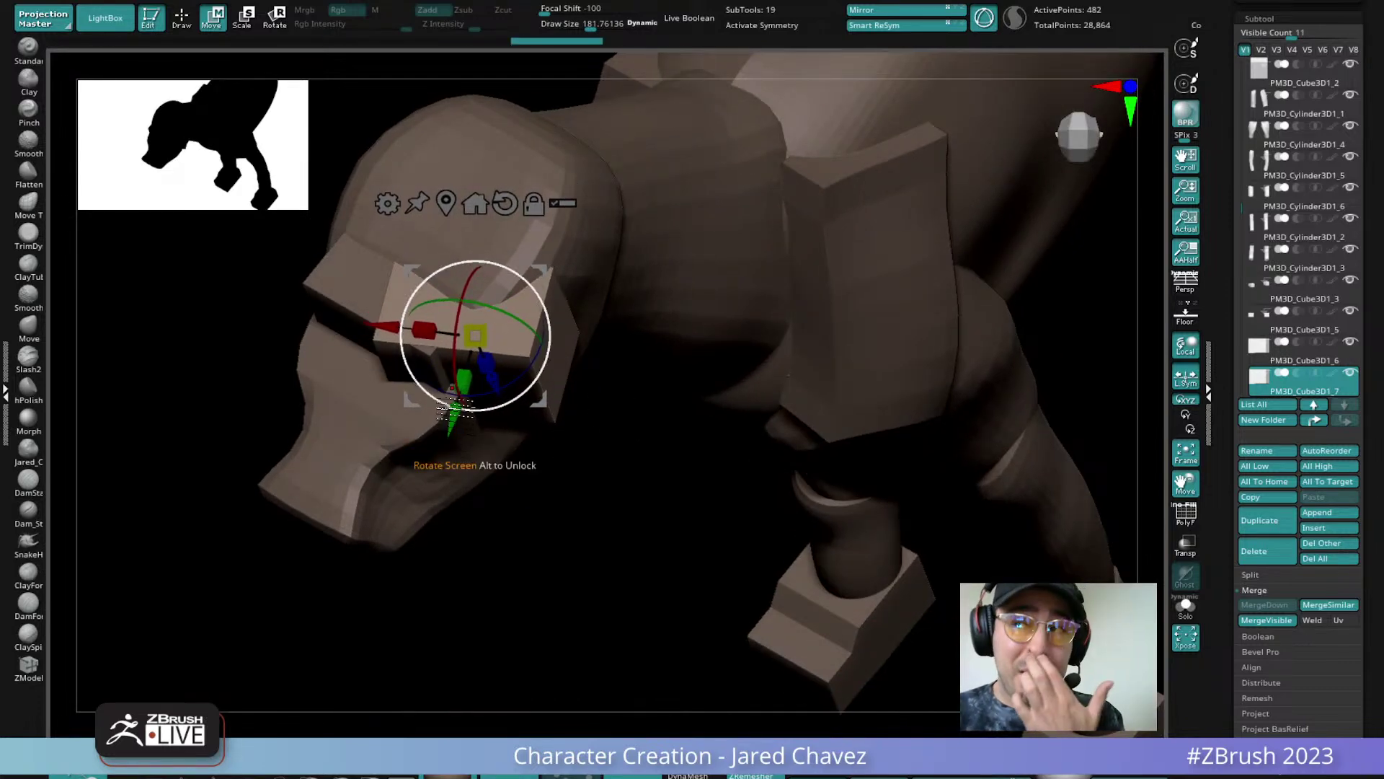
pyautogui.moveTo(522, 380); pyautogui.dragTo(537, 374)
pyautogui.moveTo(577, 382)
pyautogui.mouseDown()
pyautogui.moveTo(582, 216)
pyautogui.moveTo(564, 303)
pyautogui.moveTo(590, 286)
pyautogui.moveTo(596, 442)
pyautogui.moveTo(618, 333)
pyautogui.moveTo(541, 293)
pyautogui.moveTo(556, 375)
pyautogui.moveTo(459, 401)
pyautogui.moveTo(474, 426)
pyautogui.moveTo(461, 403)
pyautogui.moveTo(479, 366)
pyautogui.moveTo(489, 502)
pyautogui.moveTo(447, 410)
pyautogui.moveTo(433, 544)
pyautogui.moveTo(422, 433)
pyautogui.mouseUp()
# Reshape the side block with the Move brush so it wraps back from the brow along the skull
pyautogui.click(182, 20)
pyautogui.press('space')
pyautogui.press('space')
pyautogui.moveTo(427, 431); pyautogui.dragTo(398, 424)
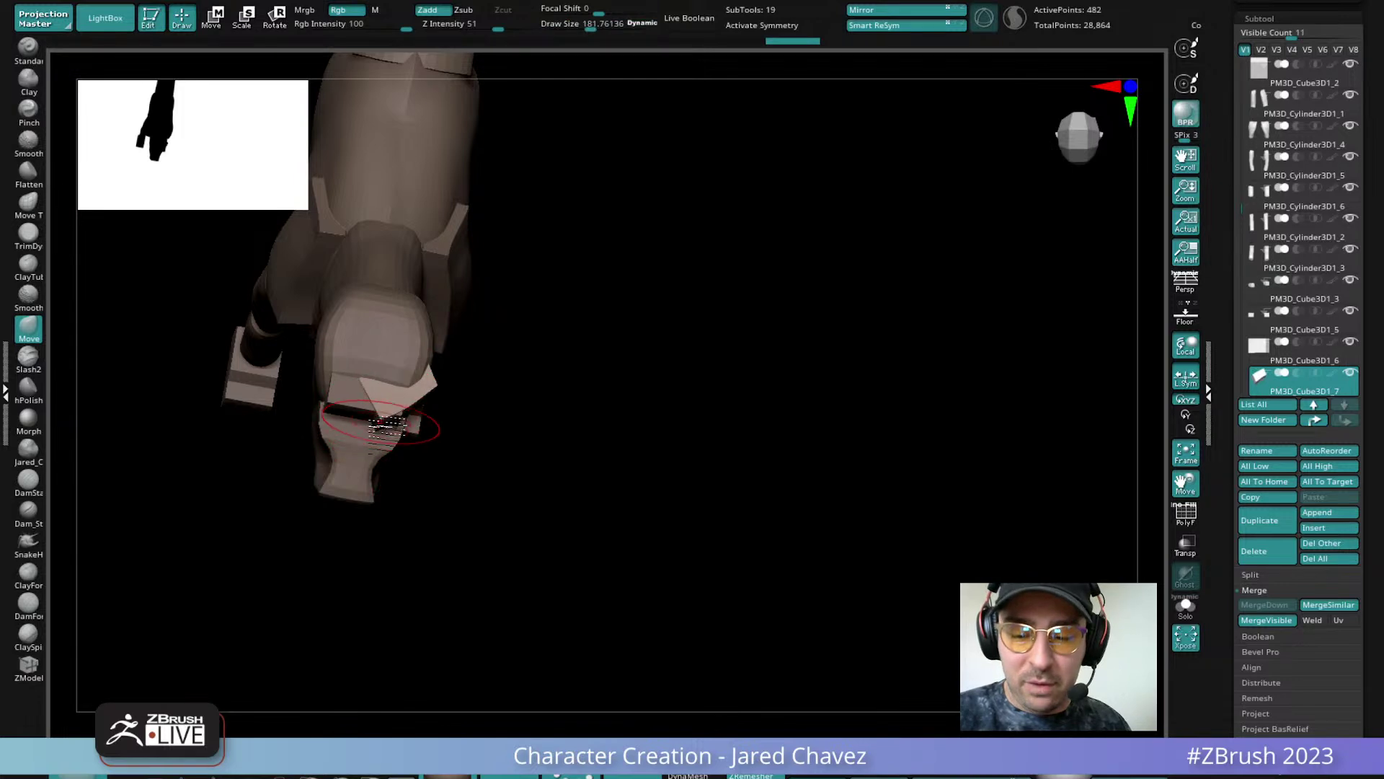
pyautogui.moveTo(393, 418)
pyautogui.mouseDown()
pyautogui.moveTo(455, 293)
pyautogui.moveTo(442, 361)
pyautogui.moveTo(390, 398)
pyautogui.mouseUp()
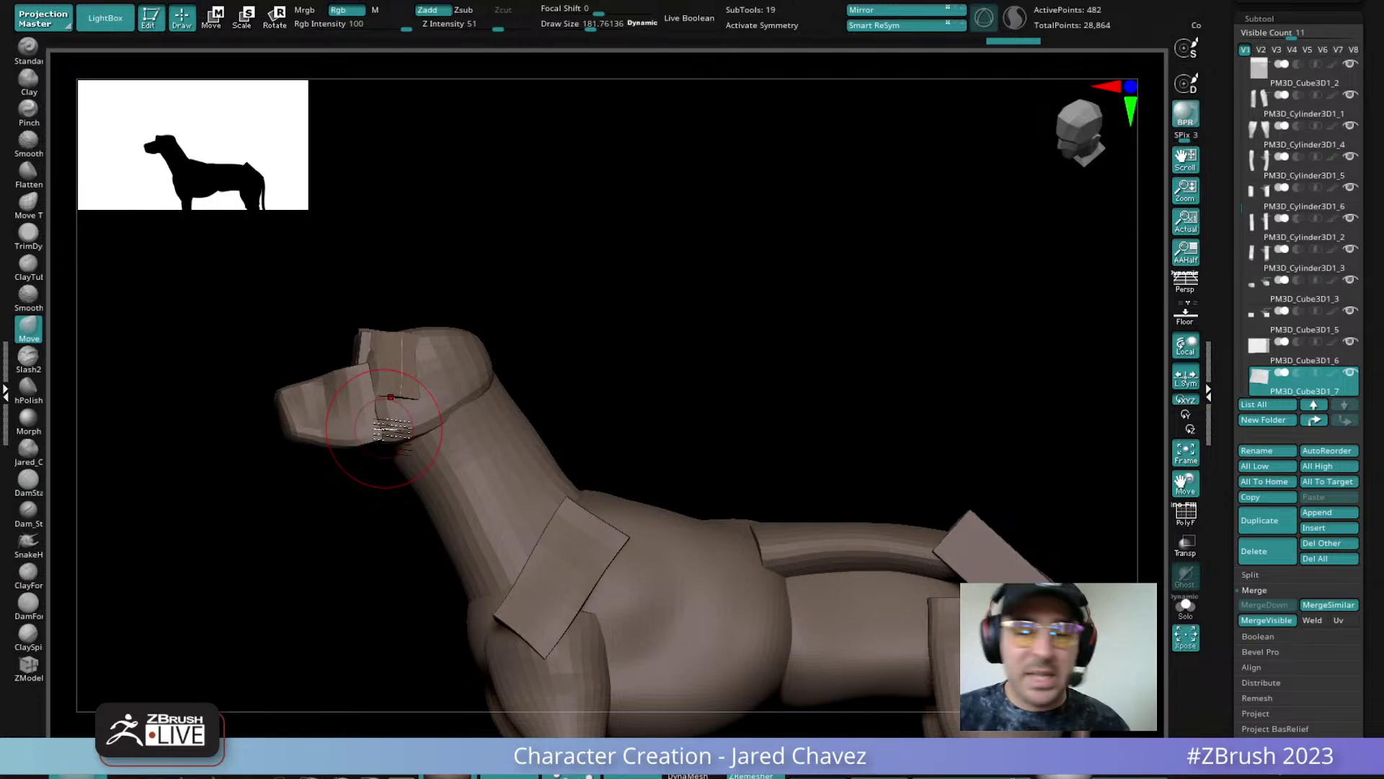
pyautogui.moveTo(390, 398); pyautogui.dragTo(398, 390)
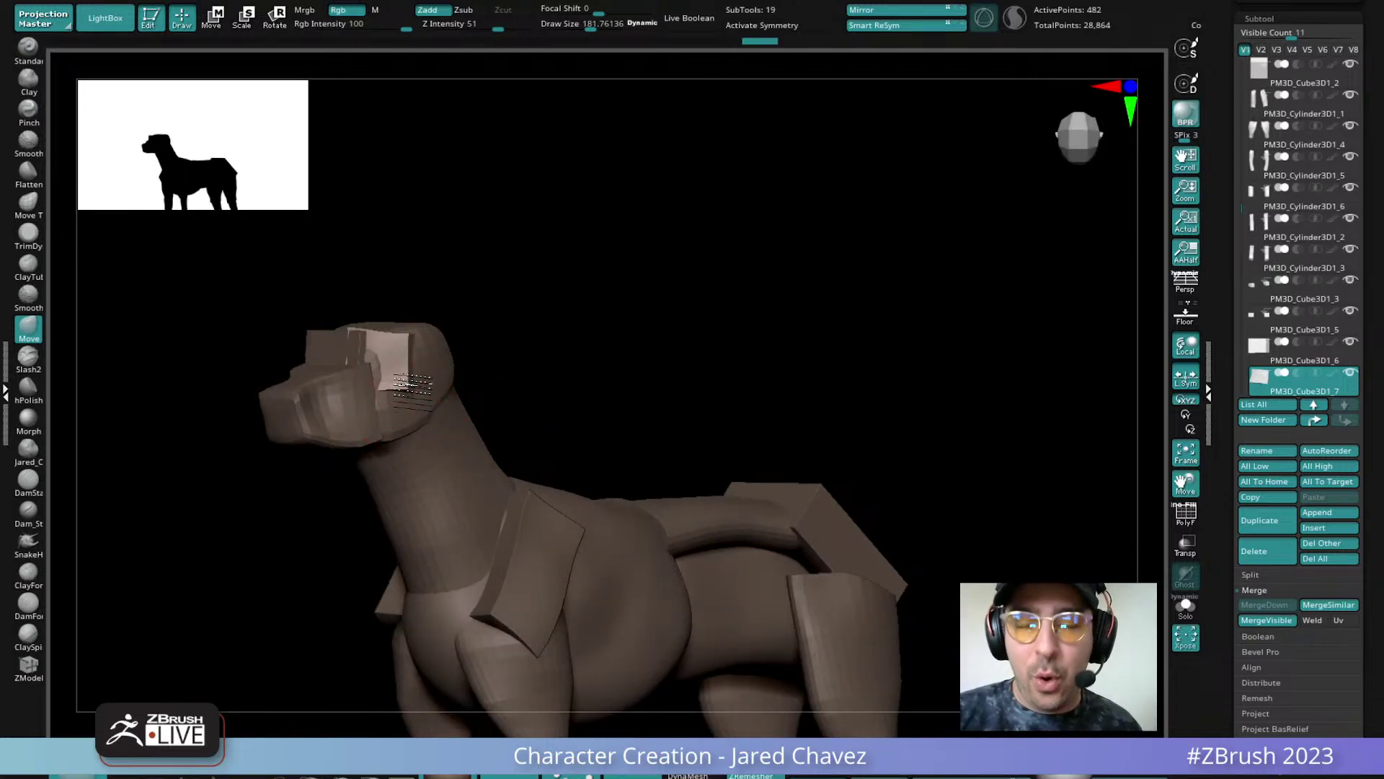
# Smooth the side block lightly and adjust its upper edge where it meets the brow
pyautogui.press('shift')
pyautogui.keyDown('shift'); pyautogui.moveTo(407, 388); pyautogui.dragTo(405, 390); pyautogui.keyUp('shift')
pyautogui.moveTo(405, 388); pyautogui.dragTo(378, 334, button='right')
pyautogui.moveTo(377, 334); pyautogui.dragTo(370, 329)
pyautogui.moveTo(370, 330)
pyautogui.mouseDown(button='right')
pyautogui.moveTo(439, 238)
pyautogui.moveTo(339, 402)
pyautogui.mouseUp(button='right')
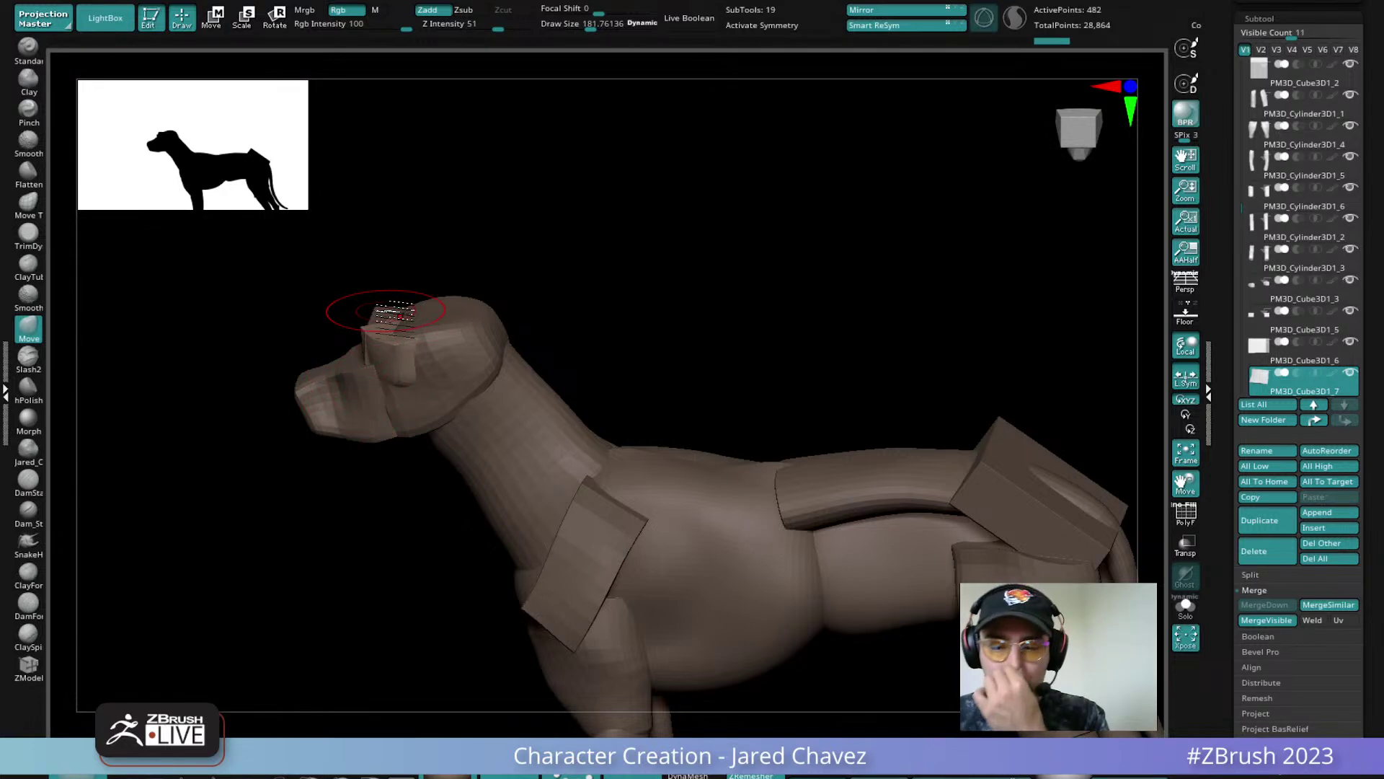
# Duplicate the side block and mirror the copy to the opposite side of the head
pyautogui.hotkey('ctrl', 'shift', 'd')
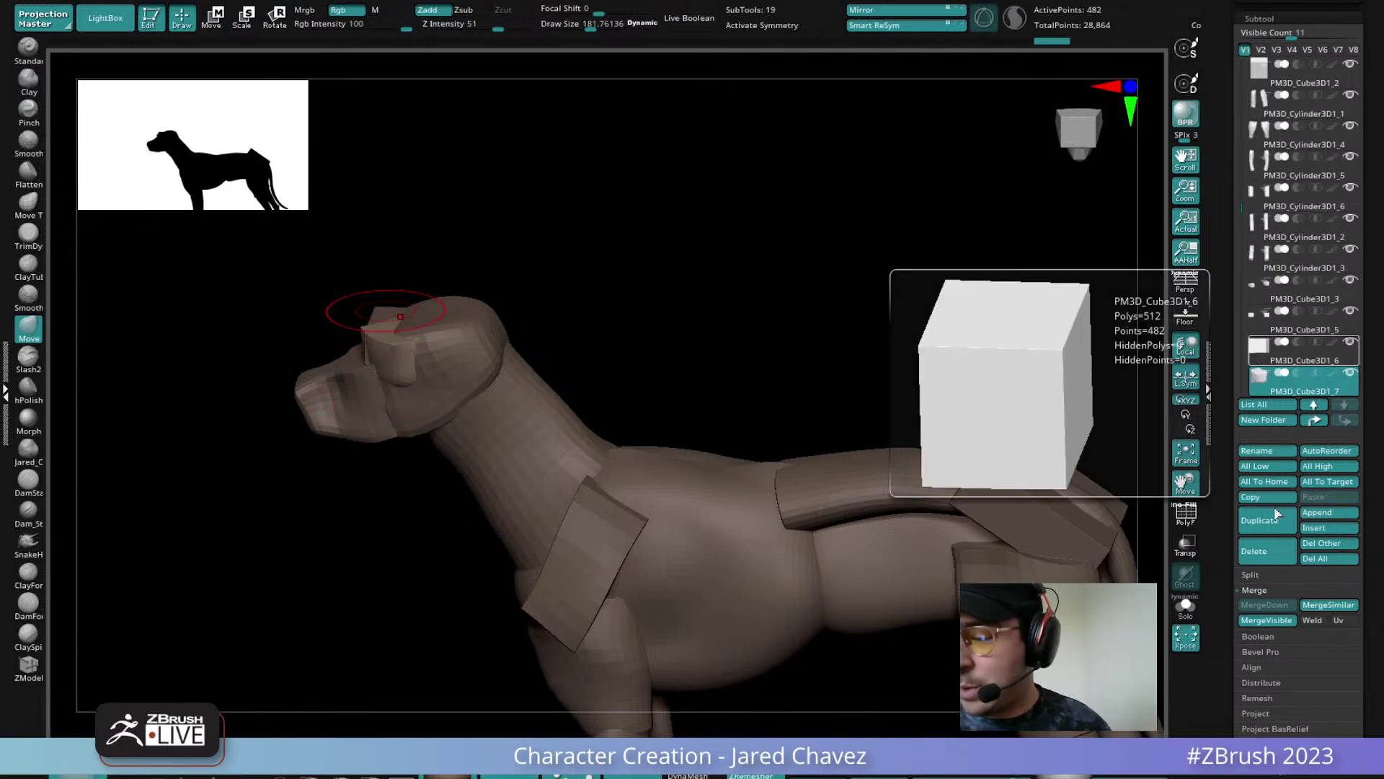
pyautogui.click(873, 16)
pyautogui.moveTo(532, 323); pyautogui.dragTo(621, 464, button='right')
# Merge the brow block and both side blocks down into a single subtool
pyautogui.click(1261, 313)
pyautogui.click(1265, 312)
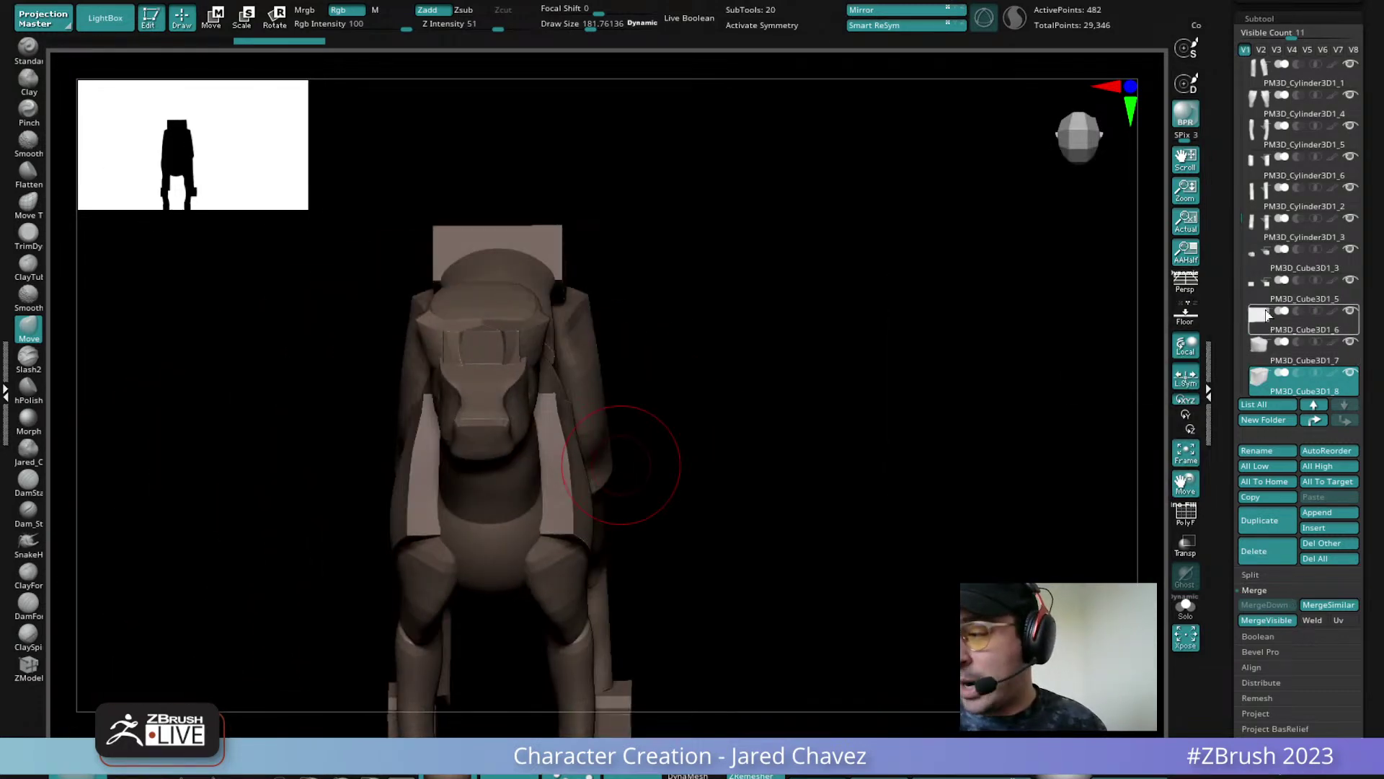
pyautogui.click(1263, 330)
pyautogui.click(1264, 605)
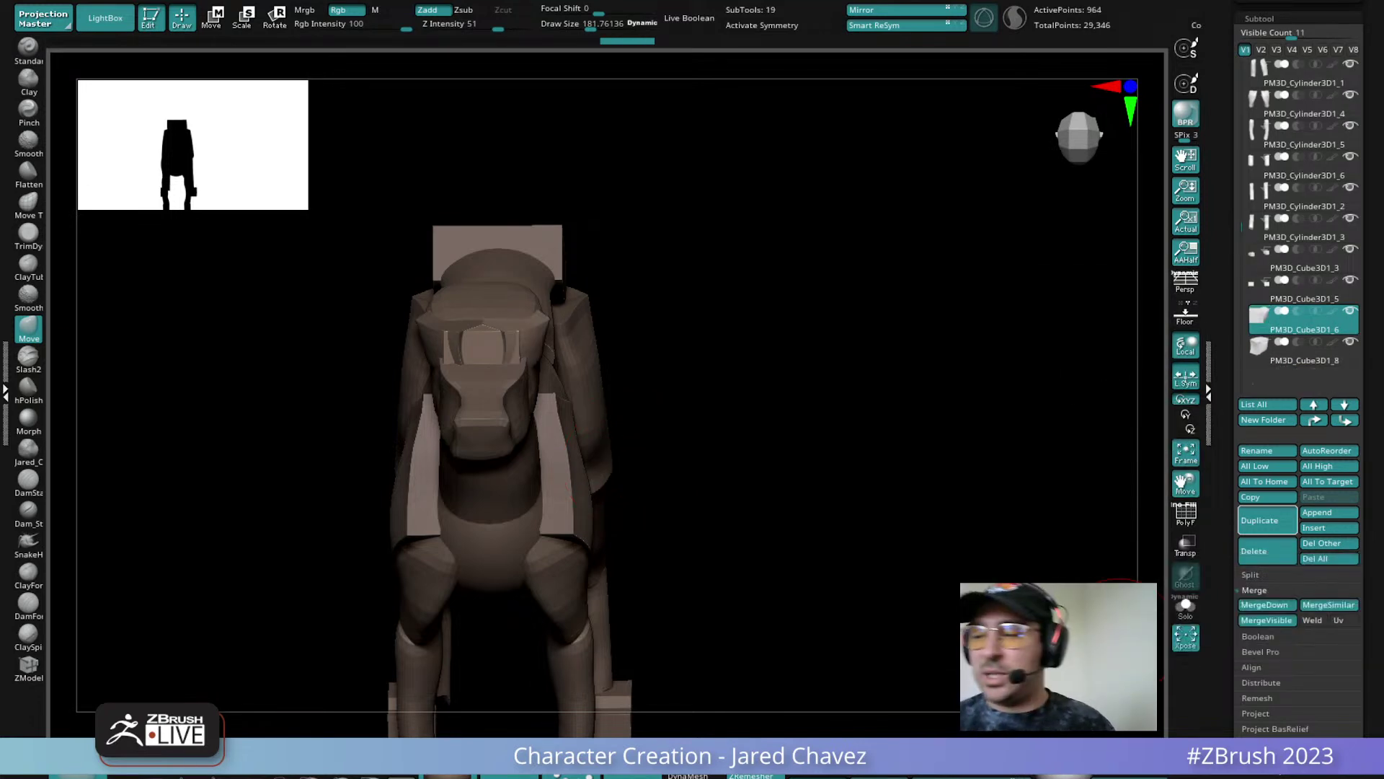
pyautogui.click(1265, 354)
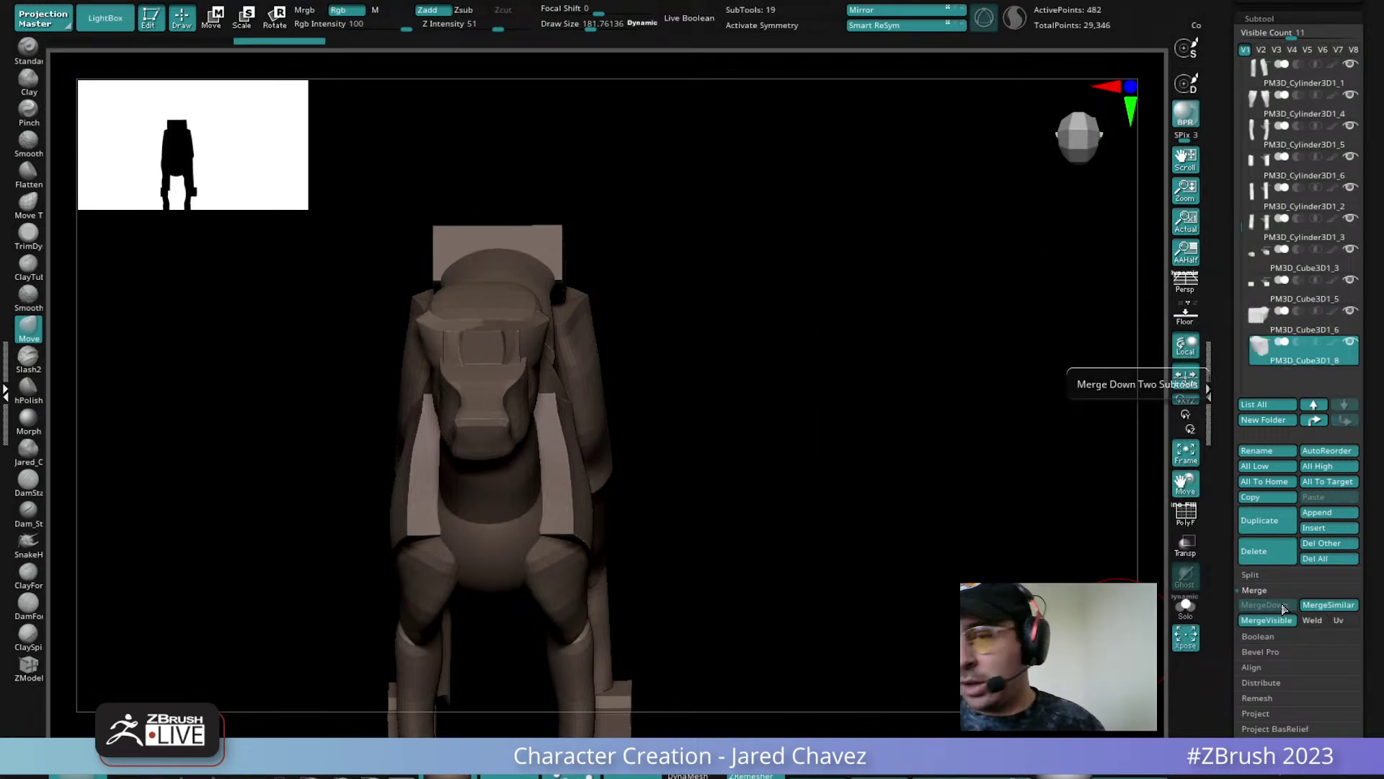
pyautogui.click(1260, 317)
pyautogui.click(1275, 606)
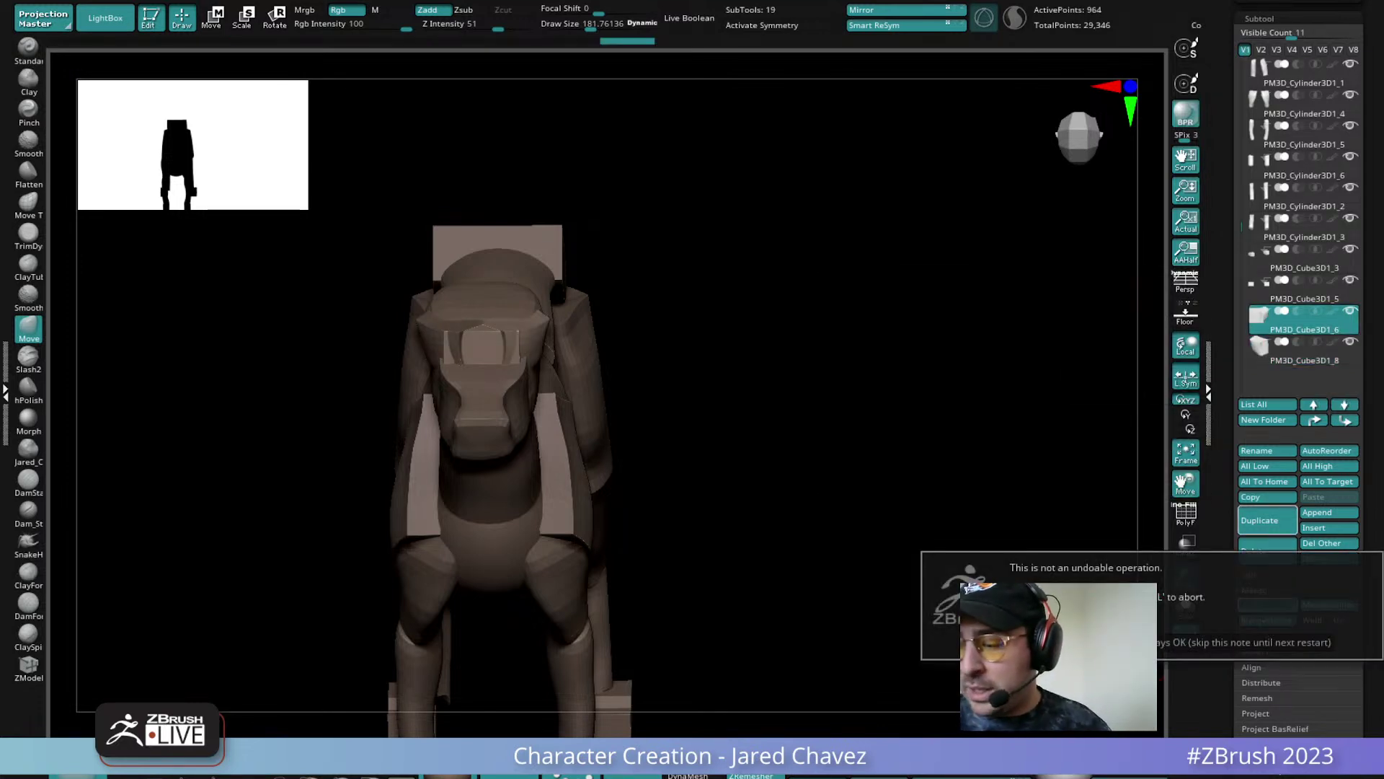
pyautogui.click(1117, 641)
# Reshape the muzzle block with the Move brush at a draw size of about 146
pyautogui.moveTo(649, 375); pyautogui.dragTo(442, 419, button='right')
pyautogui.keyDown('alt'); pyautogui.click(476, 390); pyautogui.keyUp('alt')
pyautogui.press('space')
pyautogui.moveTo(443, 419); pyautogui.dragTo(470, 422)
pyautogui.moveTo(476, 418)
pyautogui.mouseDown(button='right')
pyautogui.moveTo(441, 352)
pyautogui.moveTo(456, 325)
pyautogui.moveTo(402, 402)
pyautogui.moveTo(425, 460)
pyautogui.mouseUp(button='right')
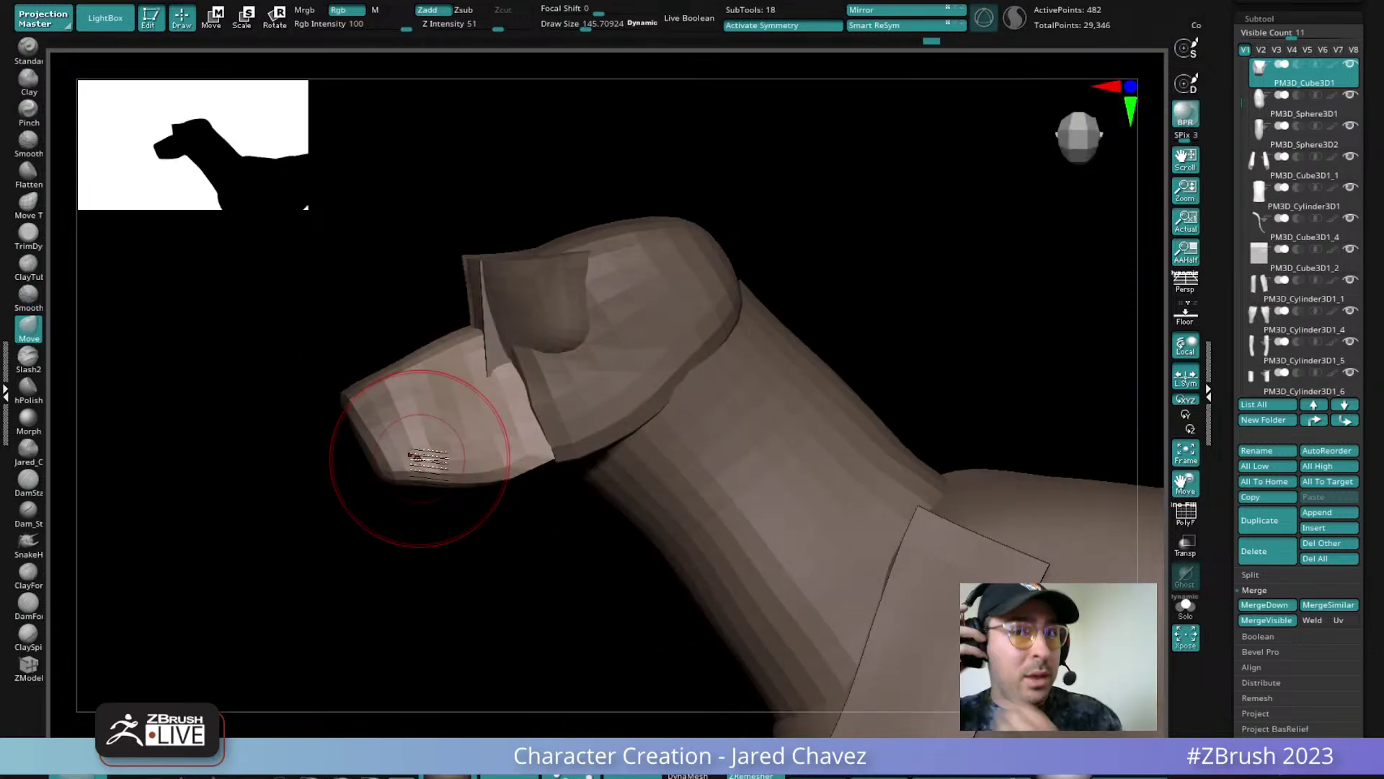
pyautogui.moveTo(419, 459); pyautogui.dragTo(499, 395, button='right')
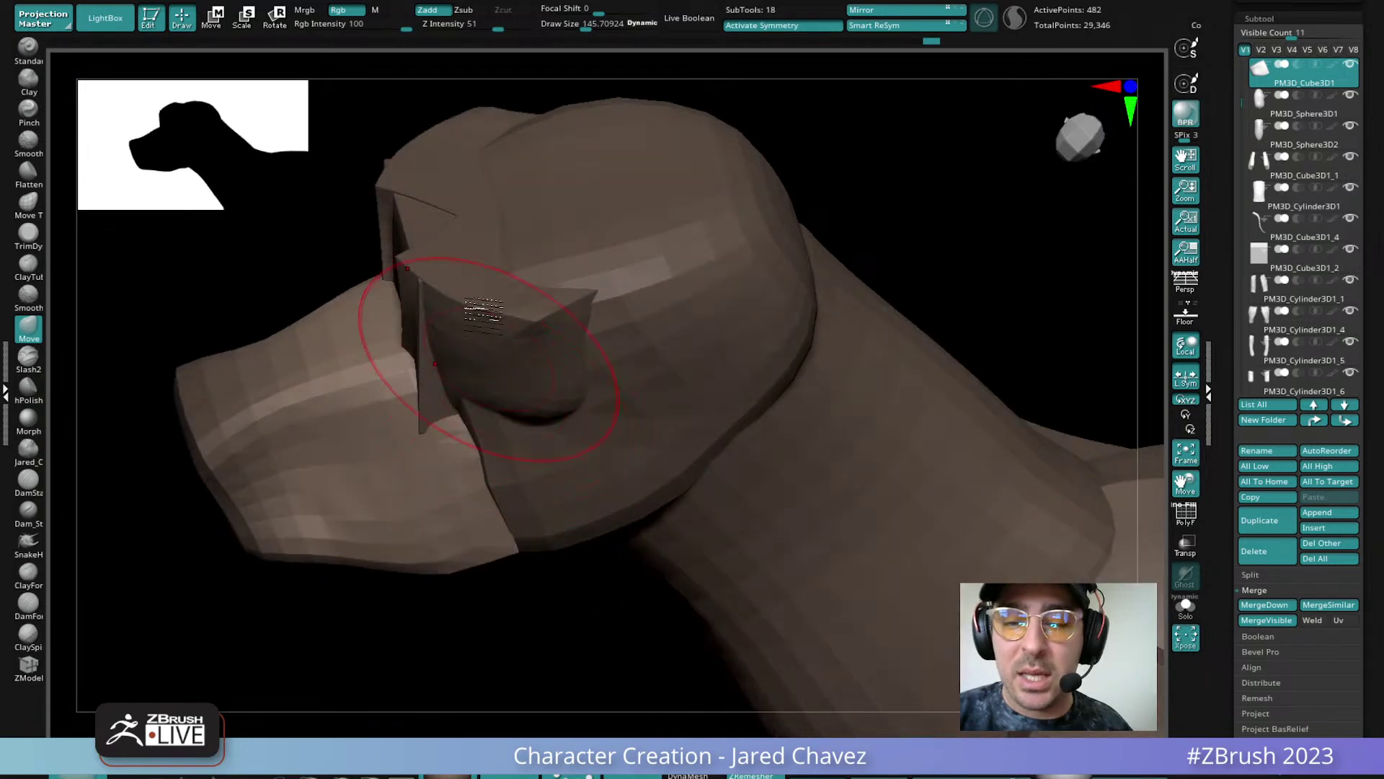
# Remesh the merged brow piece with DynaMesh and smooth its hard edges into a rounded form
pyautogui.keyDown('alt'); pyautogui.click(456, 285); pyautogui.keyUp('alt')
pyautogui.moveTo(516, 617)
pyautogui.keyDown('ctrl'); pyautogui.mouseDown(button='right')
pyautogui.moveTo(488, 556)
pyautogui.moveTo(533, 476)
pyautogui.mouseUp(button='right'); pyautogui.keyUp('ctrl')
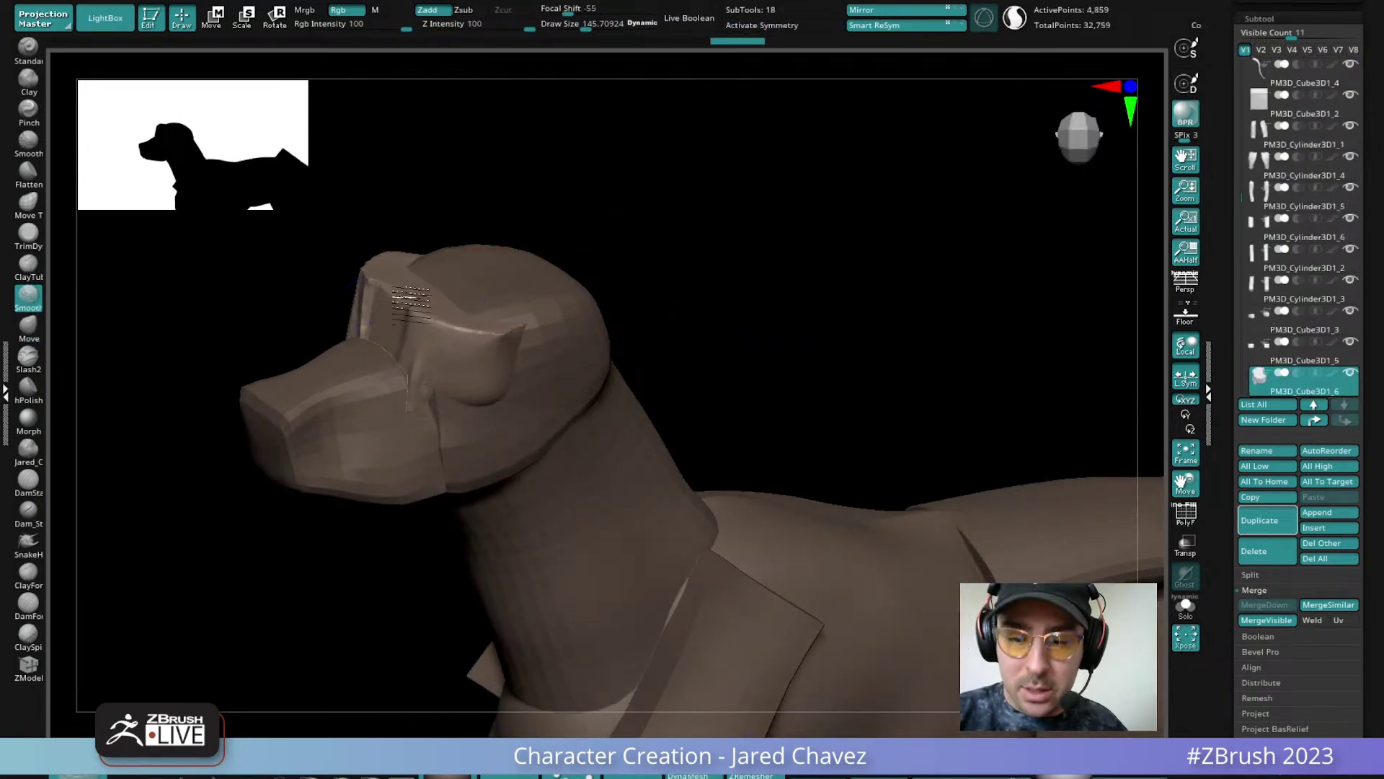
pyautogui.keyDown('shift'); pyautogui.moveTo(500, 352); pyautogui.dragTo(465, 353); pyautogui.keyUp('shift')
pyautogui.moveTo(458, 360)
pyautogui.mouseDown(button='right')
pyautogui.moveTo(428, 403)
pyautogui.moveTo(418, 373)
pyautogui.moveTo(468, 418)
pyautogui.mouseUp(button='right')
pyautogui.moveTo(420, 380); pyautogui.dragTo(386, 356, button='right')
pyautogui.moveTo(401, 401)
pyautogui.mouseDown(button='right')
pyautogui.moveTo(448, 418)
pyautogui.moveTo(526, 355)
pyautogui.moveTo(488, 346)
pyautogui.moveTo(500, 359)
pyautogui.moveTo(465, 334)
pyautogui.moveTo(517, 352)
pyautogui.moveTo(457, 369)
pyautogui.moveTo(517, 433)
pyautogui.moveTo(513, 410)
pyautogui.moveTo(544, 431)
pyautogui.moveTo(510, 532)
pyautogui.moveTo(550, 447)
pyautogui.moveTo(584, 490)
pyautogui.moveTo(539, 453)
pyautogui.moveTo(597, 346)
pyautogui.moveTo(568, 408)
pyautogui.mouseUp(button='right')
# Switch to the clay brush at a draw size of about 90 and make the cranium the active subtool
pyautogui.click(28, 638)
pyautogui.press('space')
pyautogui.moveTo(669, 431); pyautogui.dragTo(599, 496, button='right')
pyautogui.keyDown('alt'); pyautogui.click(594, 384); pyautogui.keyUp('alt')
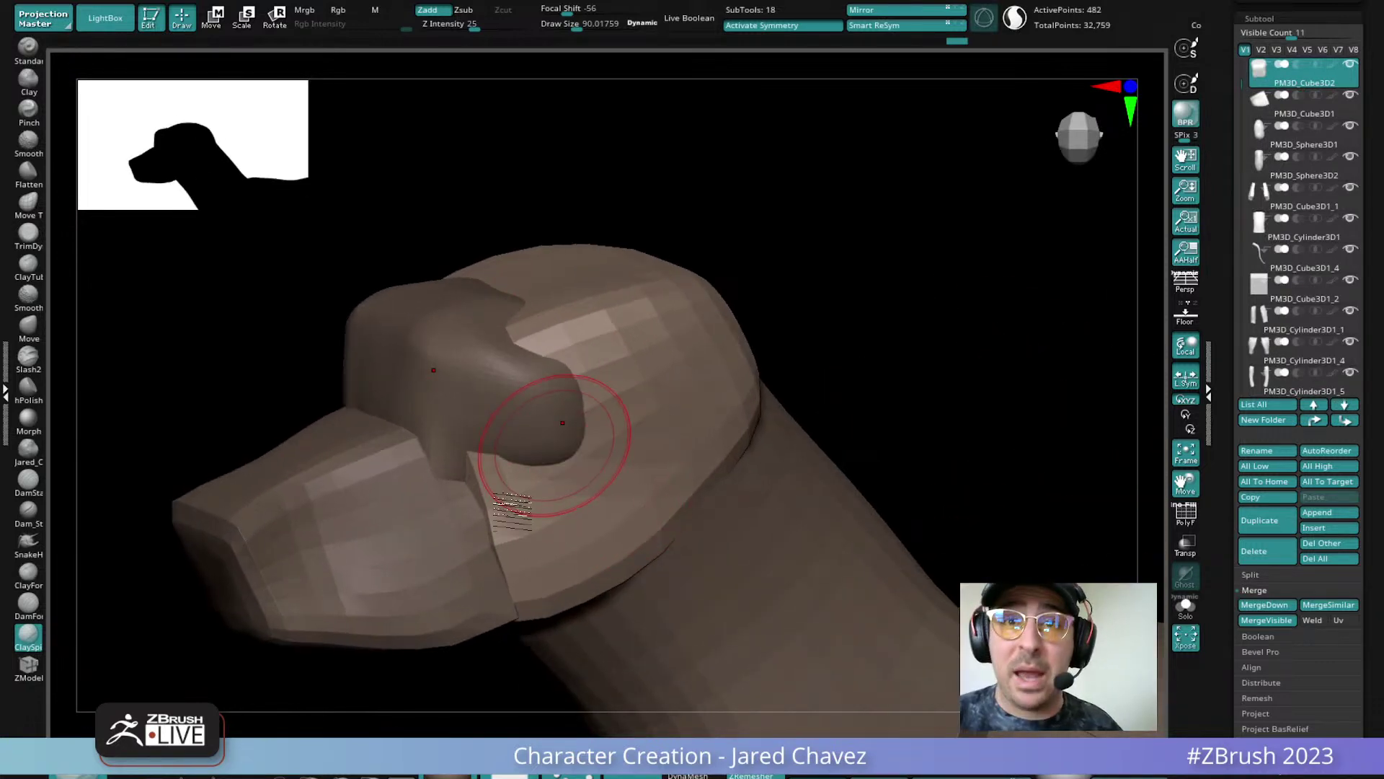
pyautogui.moveTo(563, 423); pyautogui.dragTo(513, 407, button='right')
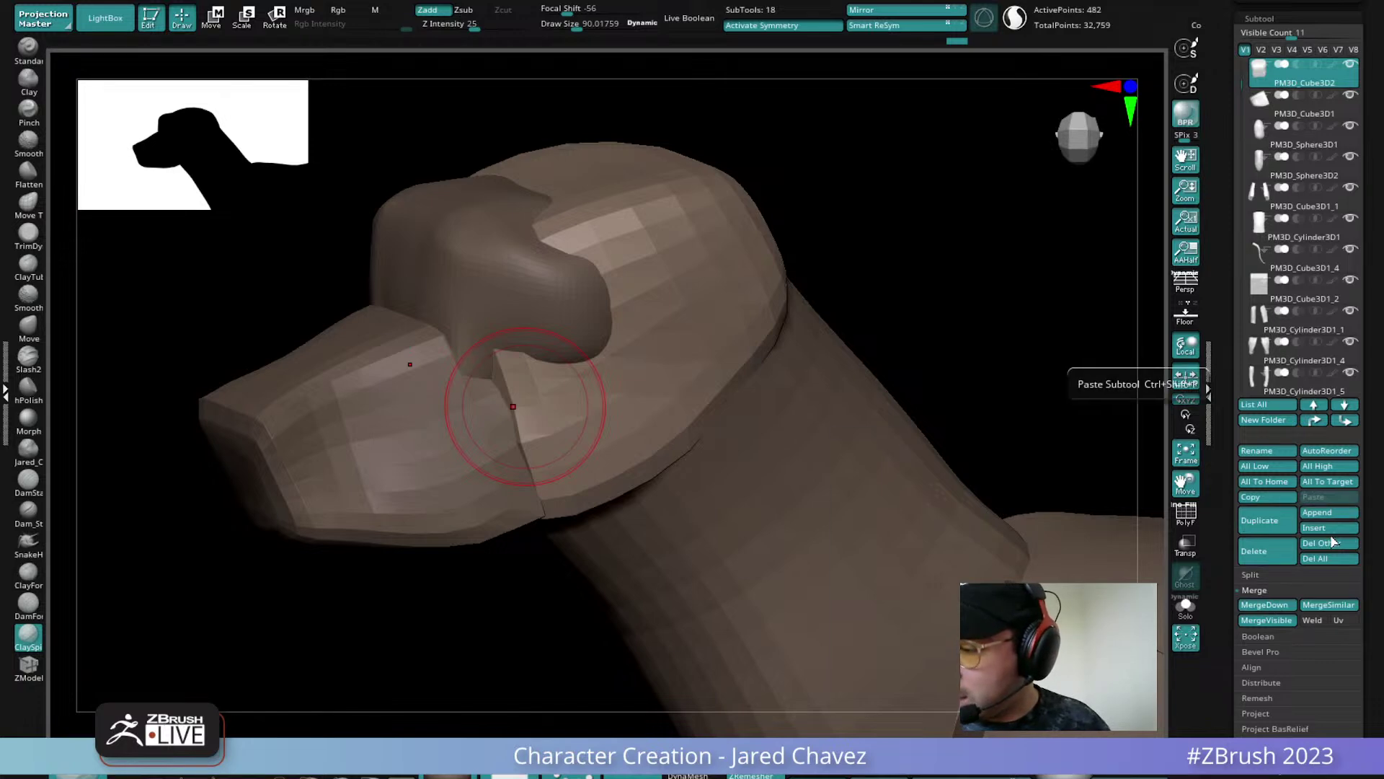
# Append a Sphere3D, scale it down and bring it from the torso to the side of the head
pyautogui.click(1329, 512)
pyautogui.click(885, 530)
pyautogui.keyDown('ctrl'); pyautogui.moveTo(884, 520); pyautogui.dragTo(642, 167, button='right'); pyautogui.keyUp('ctrl')
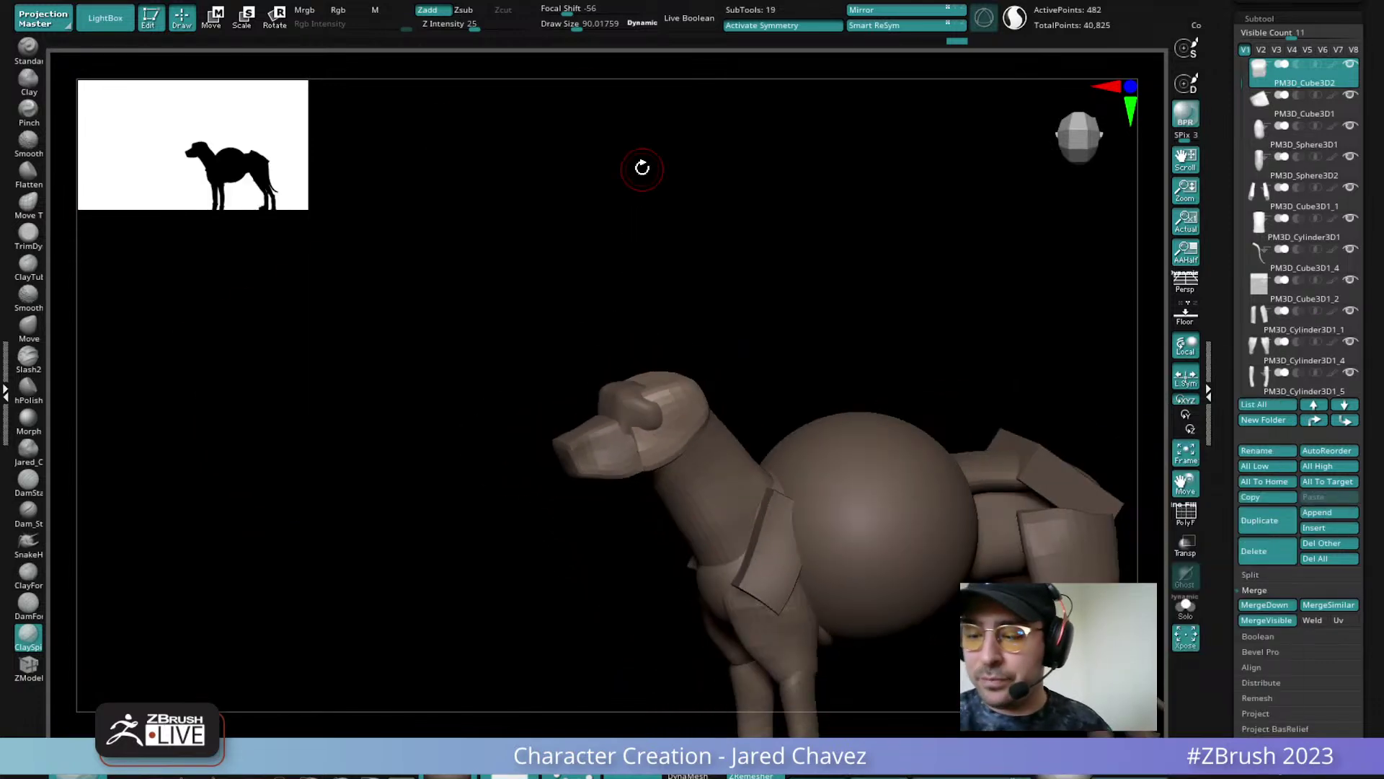
pyautogui.keyDown('alt'); pyautogui.click(881, 522); pyautogui.keyUp('alt')
pyautogui.moveTo(880, 522); pyautogui.dragTo(635, 479, button='right')
pyautogui.click(212, 22)
pyautogui.moveTo(559, 478); pyautogui.dragTo(530, 485)
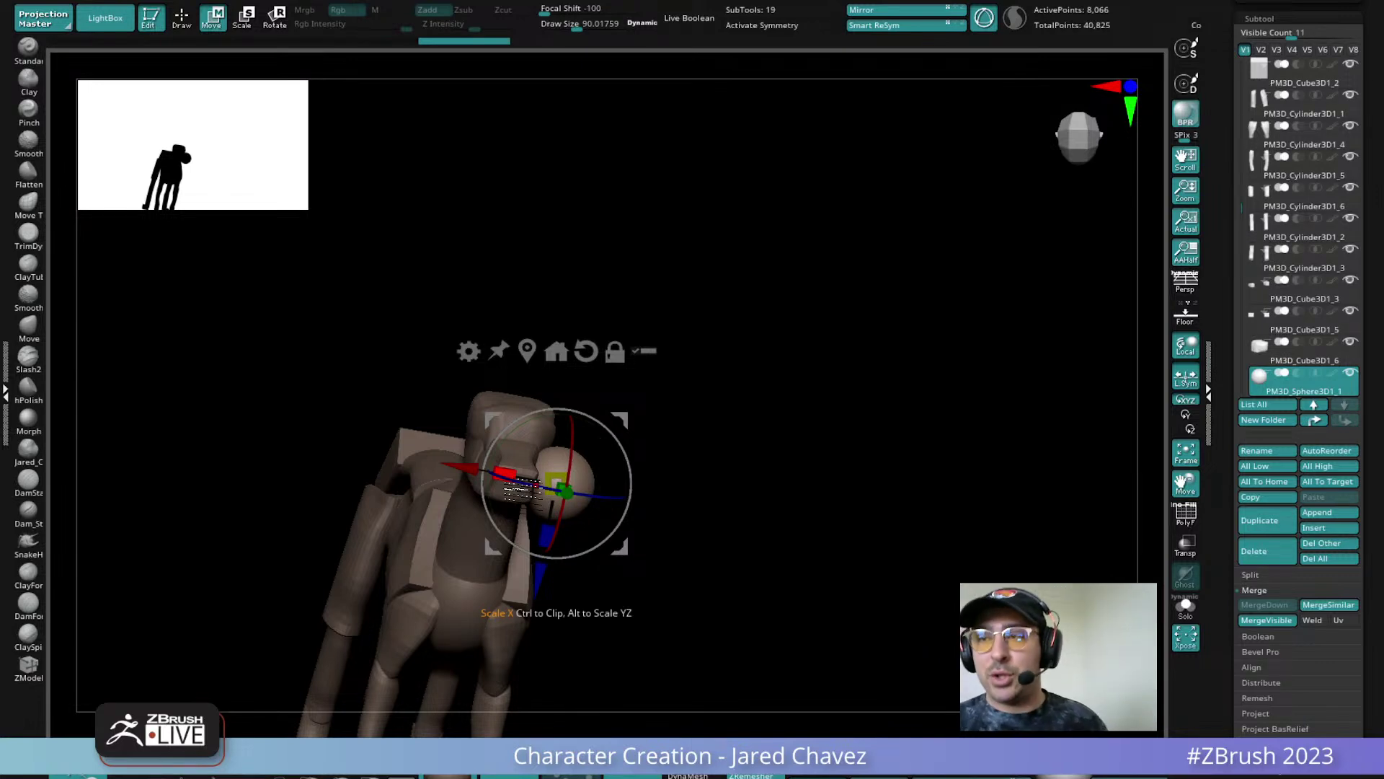
# Position the sphere against the side of the head as a cheek and flatten it sideways into an oval
pyautogui.moveTo(757, 479); pyautogui.dragTo(735, 625, button='right')
pyautogui.moveTo(561, 576); pyautogui.dragTo(667, 541)
pyautogui.moveTo(600, 474); pyautogui.dragTo(585, 493)
pyautogui.moveTo(705, 462); pyautogui.dragTo(638, 473, button='right')
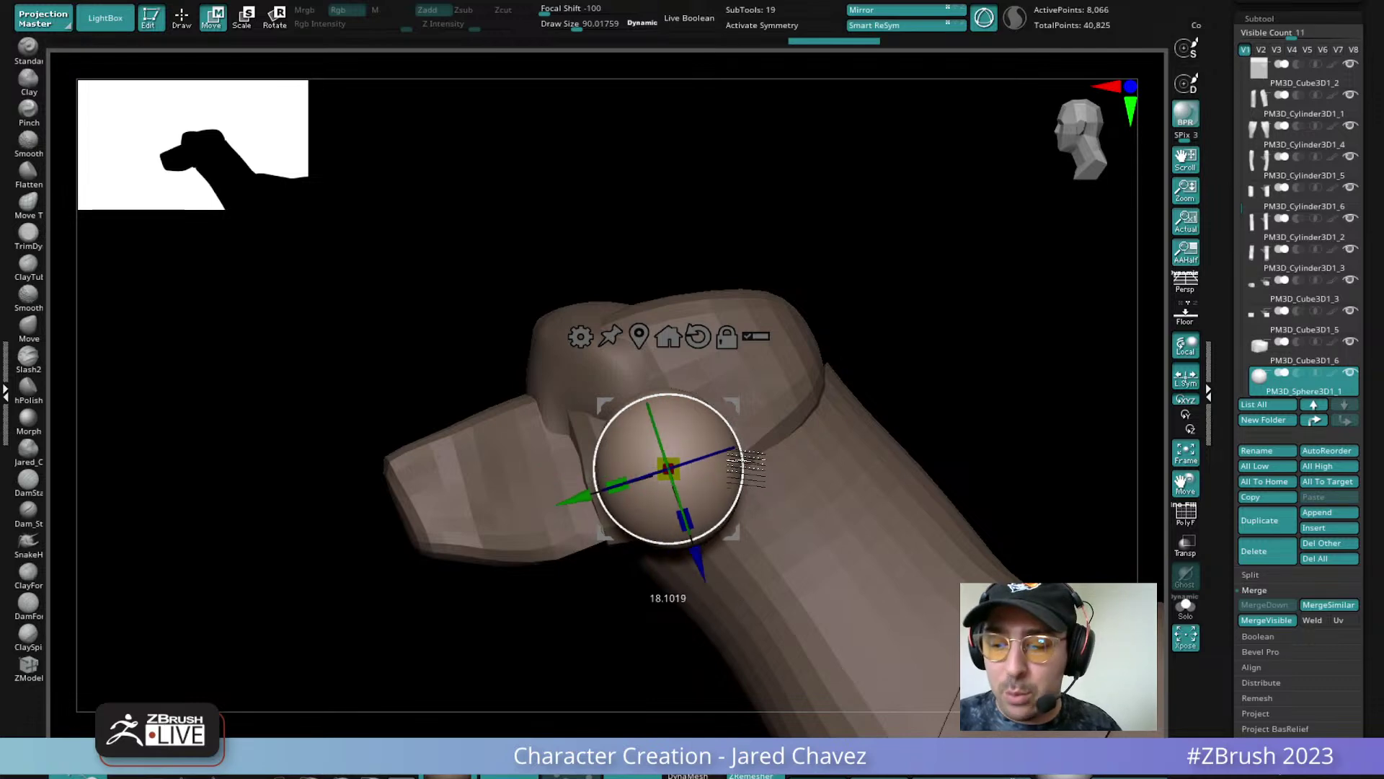
pyautogui.moveTo(747, 468); pyautogui.dragTo(807, 501, button='right')
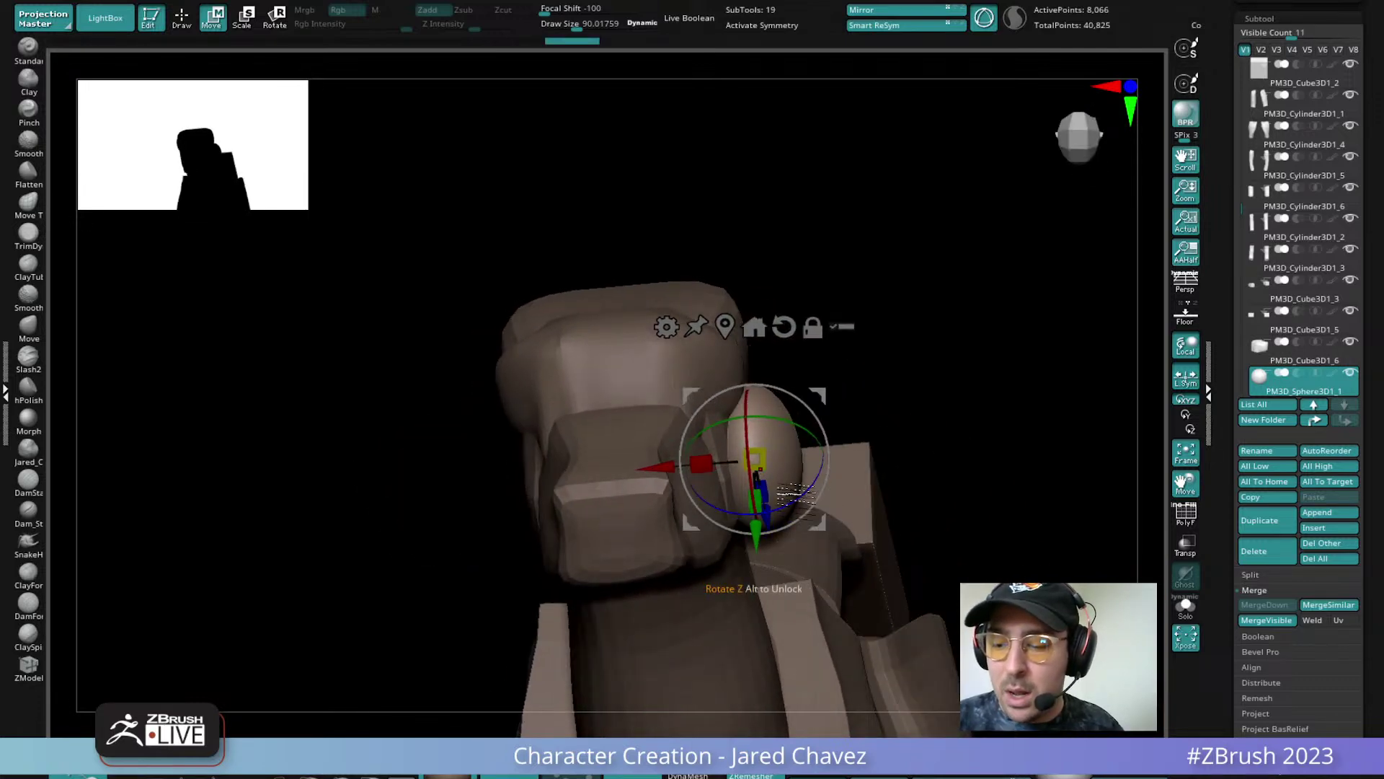
pyautogui.moveTo(664, 468); pyautogui.dragTo(657, 467)
pyautogui.moveTo(657, 467); pyautogui.dragTo(807, 493, button='right')
pyautogui.moveTo(796, 495); pyautogui.dragTo(798, 496)
pyautogui.keyDown('alt'); pyautogui.moveTo(829, 462); pyautogui.dragTo(927, 478, button='right'); pyautogui.keyUp('alt')
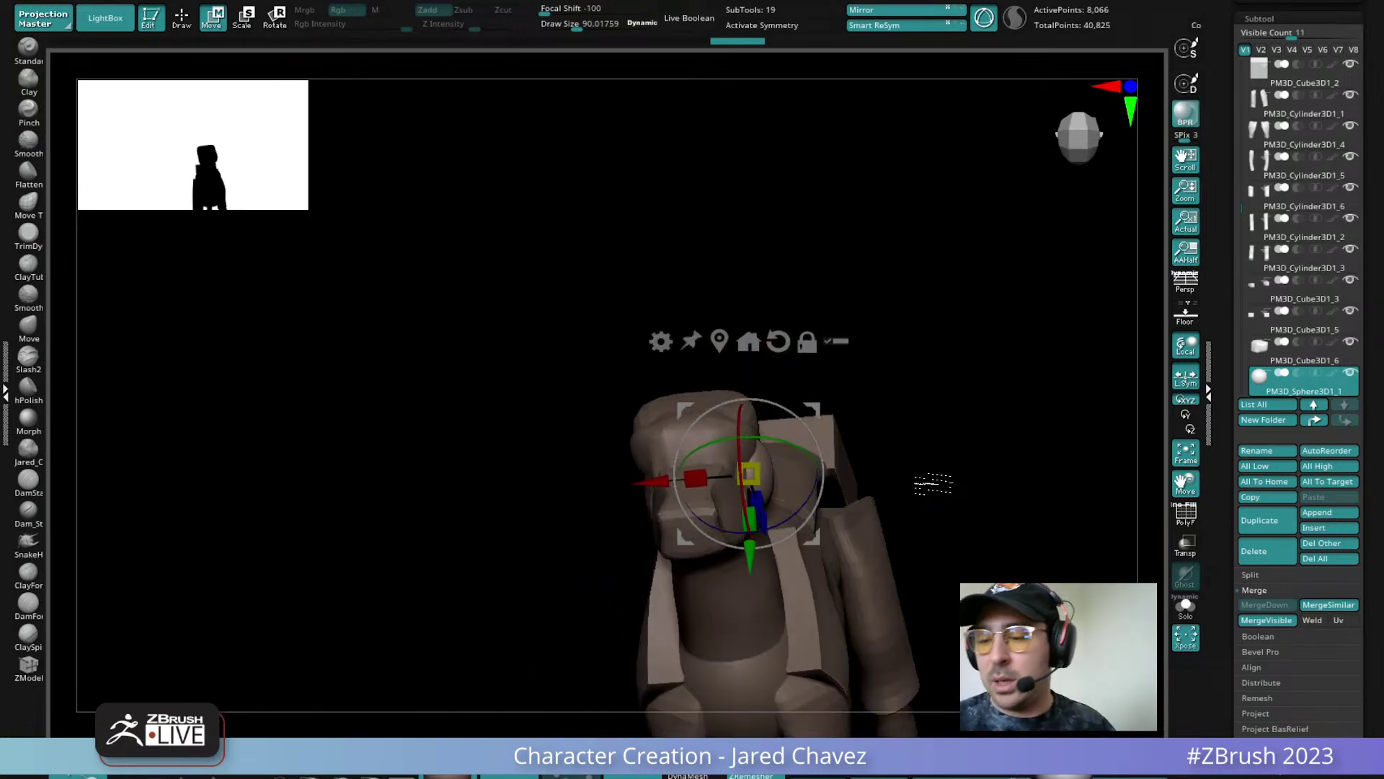
# Duplicate the cheek sphere, mirror the copy to the other side of the head and merge both into one subtool
pyautogui.click(1267, 520)
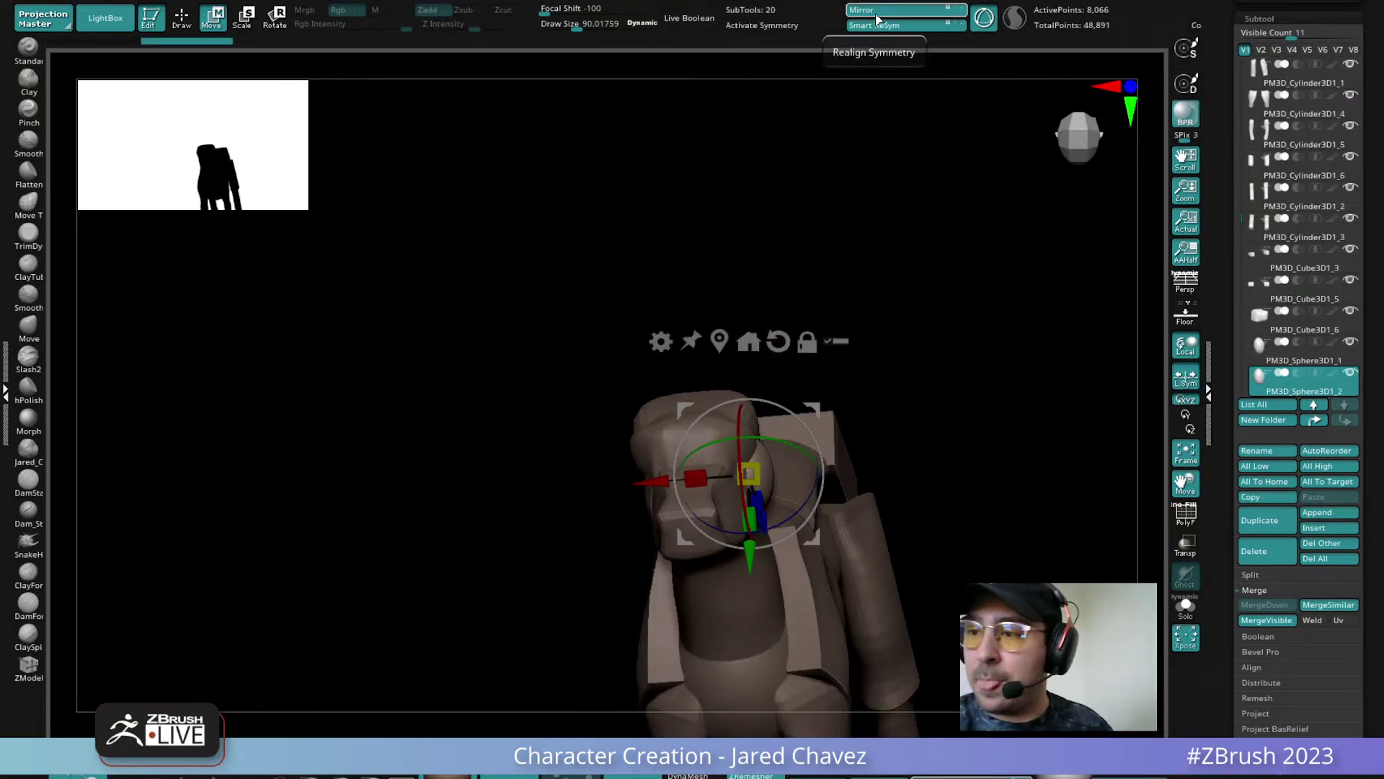
pyautogui.click(1269, 353)
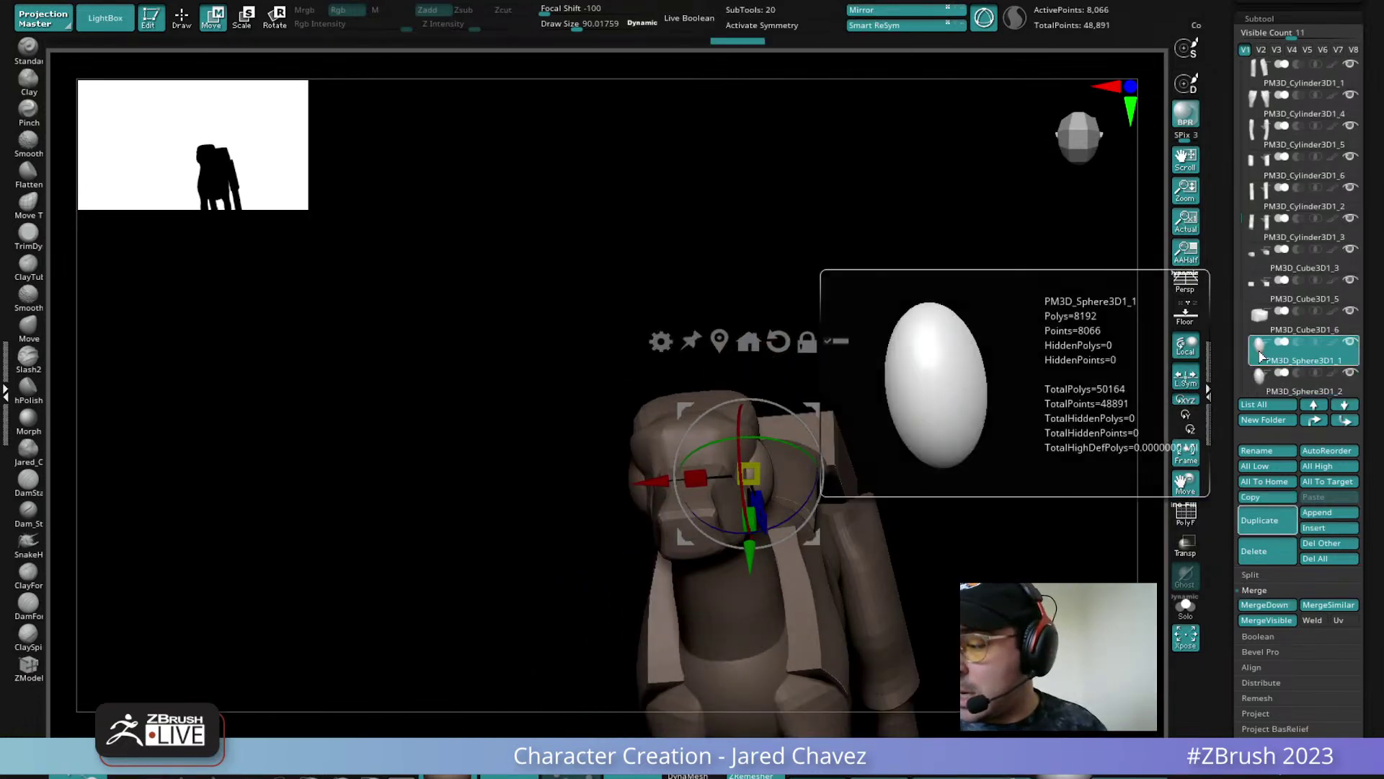
pyautogui.click(1265, 605)
pyautogui.click(1028, 641)
pyautogui.moveTo(890, 431); pyautogui.dragTo(923, 447, button='right')
# Make the brow piece active and build up clay along its outer sides at a draw size of about 48
pyautogui.click(863, 369)
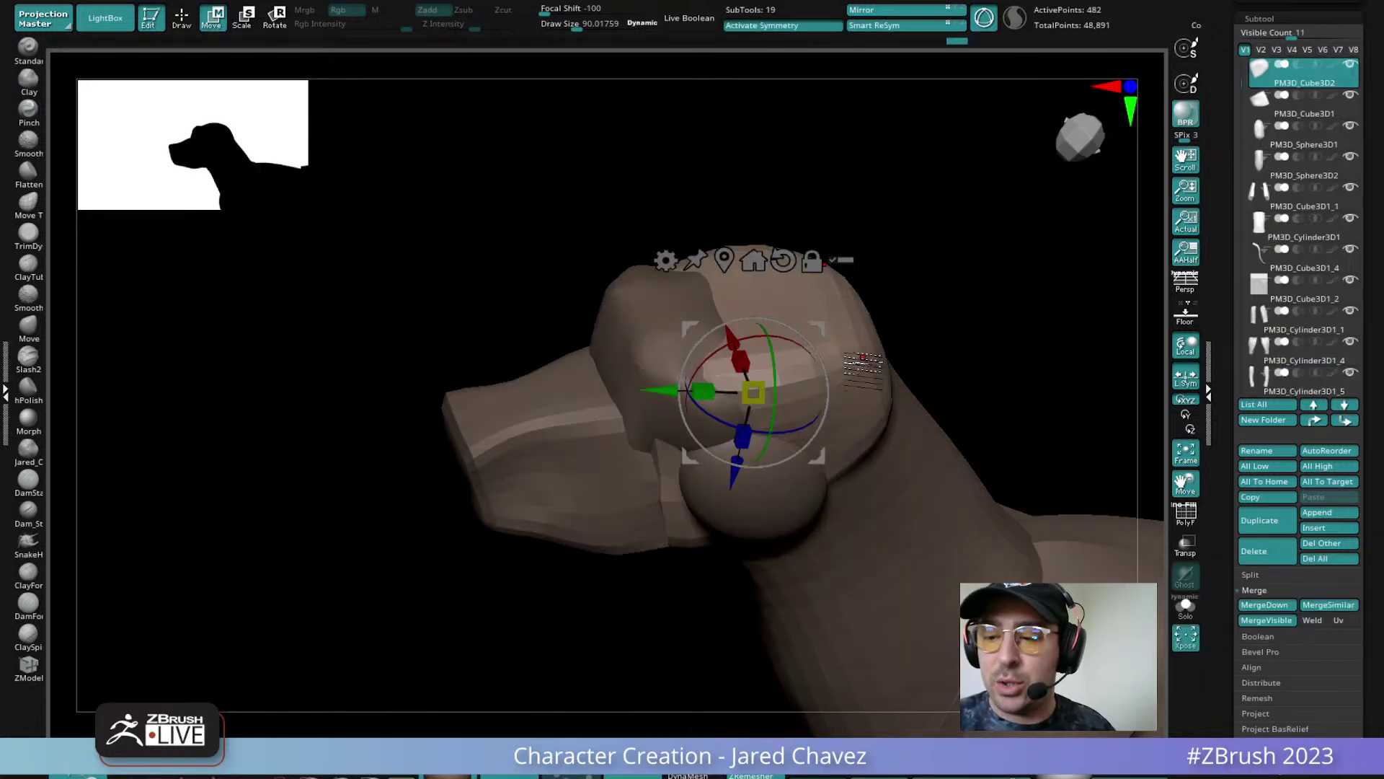
pyautogui.click(179, 19)
pyautogui.moveTo(765, 379); pyautogui.dragTo(683, 376, button='right')
pyautogui.keyDown('alt'); pyautogui.click(719, 390); pyautogui.keyUp('alt')
pyautogui.press('space')
pyautogui.moveTo(708, 357); pyautogui.dragTo(691, 326)
pyautogui.moveTo(735, 422); pyautogui.dragTo(703, 347, button='right')
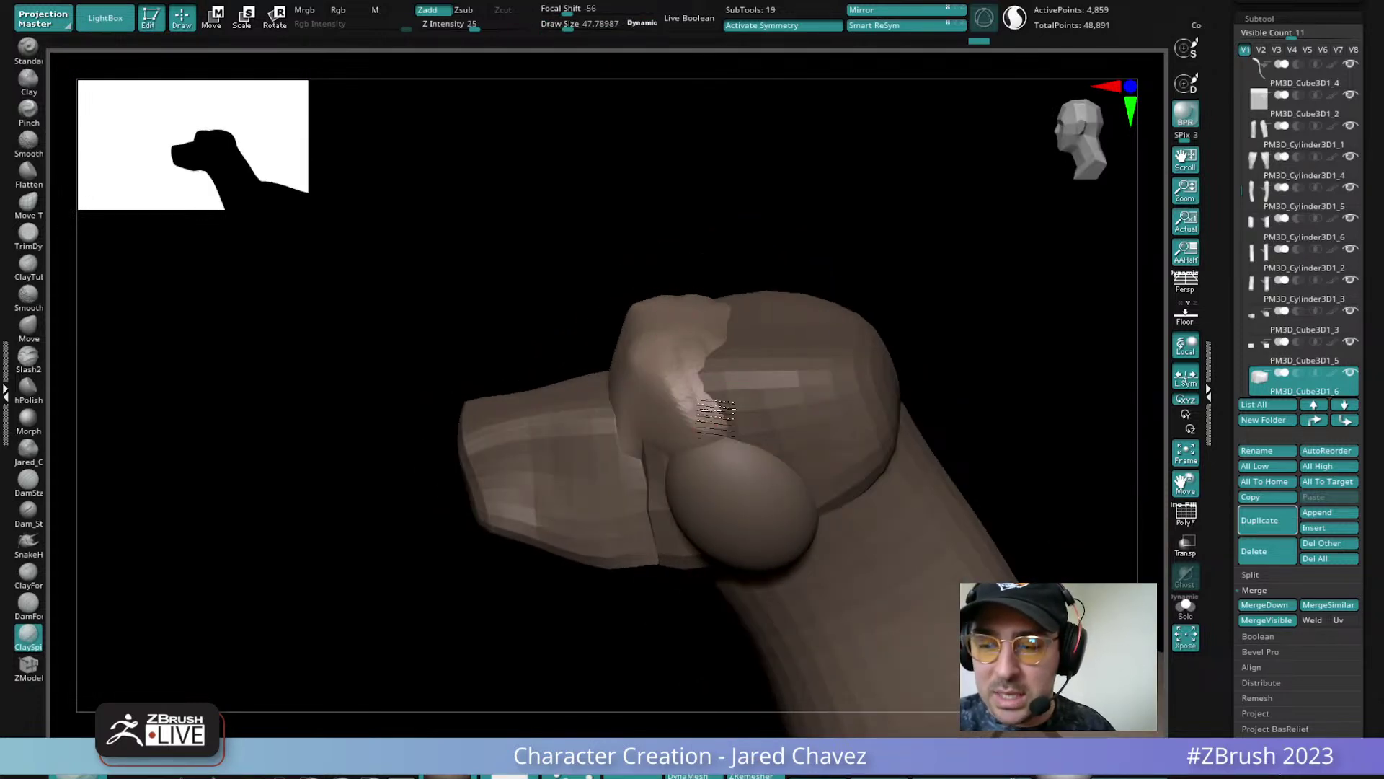
pyautogui.moveTo(706, 410); pyautogui.dragTo(742, 340, button='right')
pyautogui.moveTo(710, 427); pyautogui.dragTo(581, 479, button='right')
pyautogui.moveTo(631, 434)
pyautogui.mouseDown(button='right')
pyautogui.moveTo(581, 431)
pyautogui.moveTo(564, 374)
pyautogui.moveTo(612, 377)
pyautogui.mouseUp(button='right')
pyautogui.moveTo(612, 377)
pyautogui.mouseDown()
pyautogui.moveTo(570, 394)
pyautogui.moveTo(628, 394)
pyautogui.moveTo(634, 349)
pyautogui.moveTo(604, 382)
pyautogui.mouseUp()
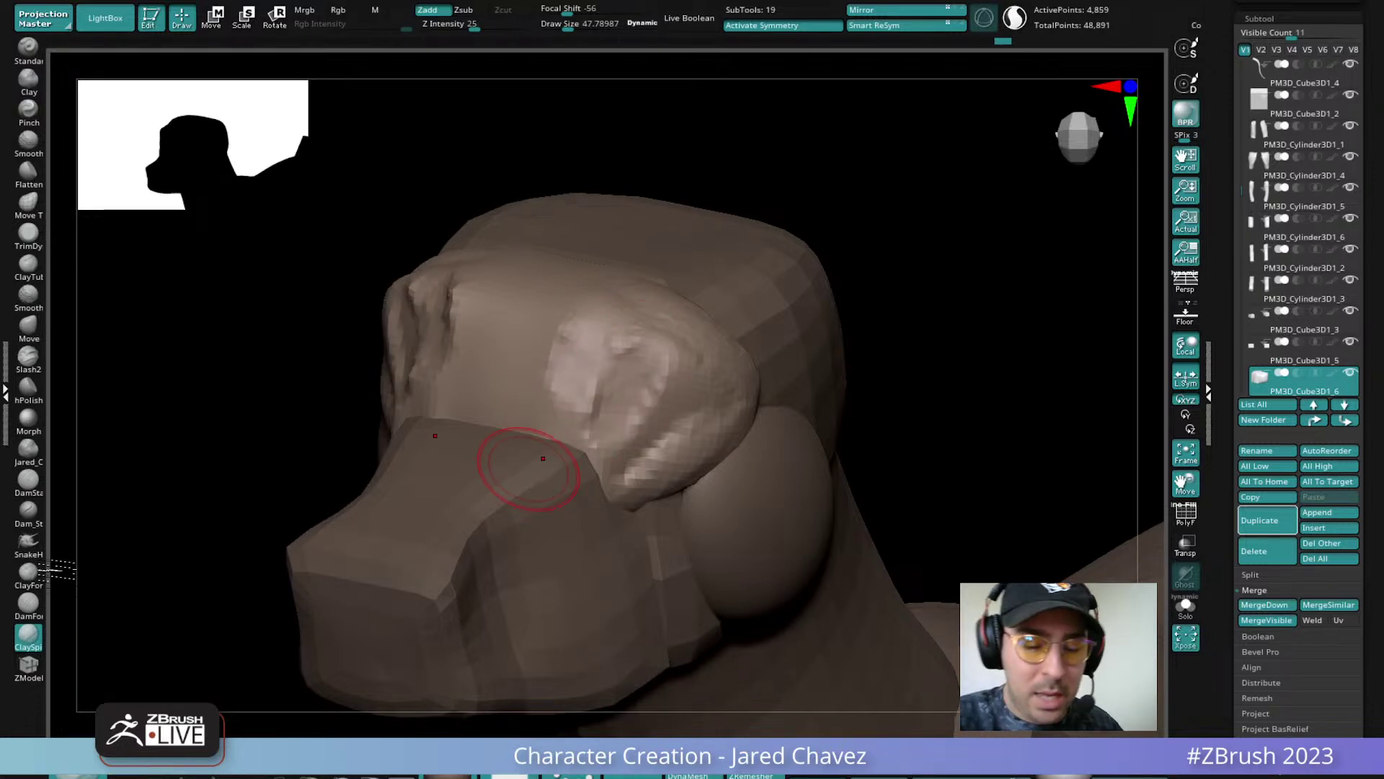
# Refine the brow's sides with clay strokes at Z intensity 12 and smooth them into the rounded form
pyautogui.moveTo(703, 346); pyautogui.dragTo(651, 383, button='right')
pyautogui.moveTo(650, 384)
pyautogui.mouseDown()
pyautogui.moveTo(642, 367)
pyautogui.moveTo(591, 382)
pyautogui.moveTo(691, 355)
pyautogui.moveTo(584, 343)
pyautogui.moveTo(554, 362)
pyautogui.mouseUp()
pyautogui.moveTo(596, 281)
pyautogui.keyDown('shift'); pyautogui.mouseDown()
pyautogui.moveTo(585, 297)
pyautogui.moveTo(678, 305)
pyautogui.moveTo(682, 383)
pyautogui.moveTo(703, 393)
pyautogui.mouseUp(); pyautogui.keyUp('shift')
pyautogui.moveTo(742, 303)
pyautogui.keyDown('ctrl'); pyautogui.mouseDown(button='right')
pyautogui.moveTo(705, 253)
pyautogui.moveTo(698, 321)
pyautogui.moveTo(730, 405)
pyautogui.moveTo(778, 454)
pyautogui.mouseUp(button='right'); pyautogui.keyUp('ctrl')
pyautogui.keyDown('shift'); pyautogui.moveTo(803, 287); pyautogui.dragTo(752, 322); pyautogui.keyUp('shift')
pyautogui.moveTo(755, 332); pyautogui.dragTo(679, 485, button='right')
# Append a Sphere3D to the tool and make it the active subtool
pyautogui.keyDown('alt'); pyautogui.click(677, 470); pyautogui.keyUp('alt')
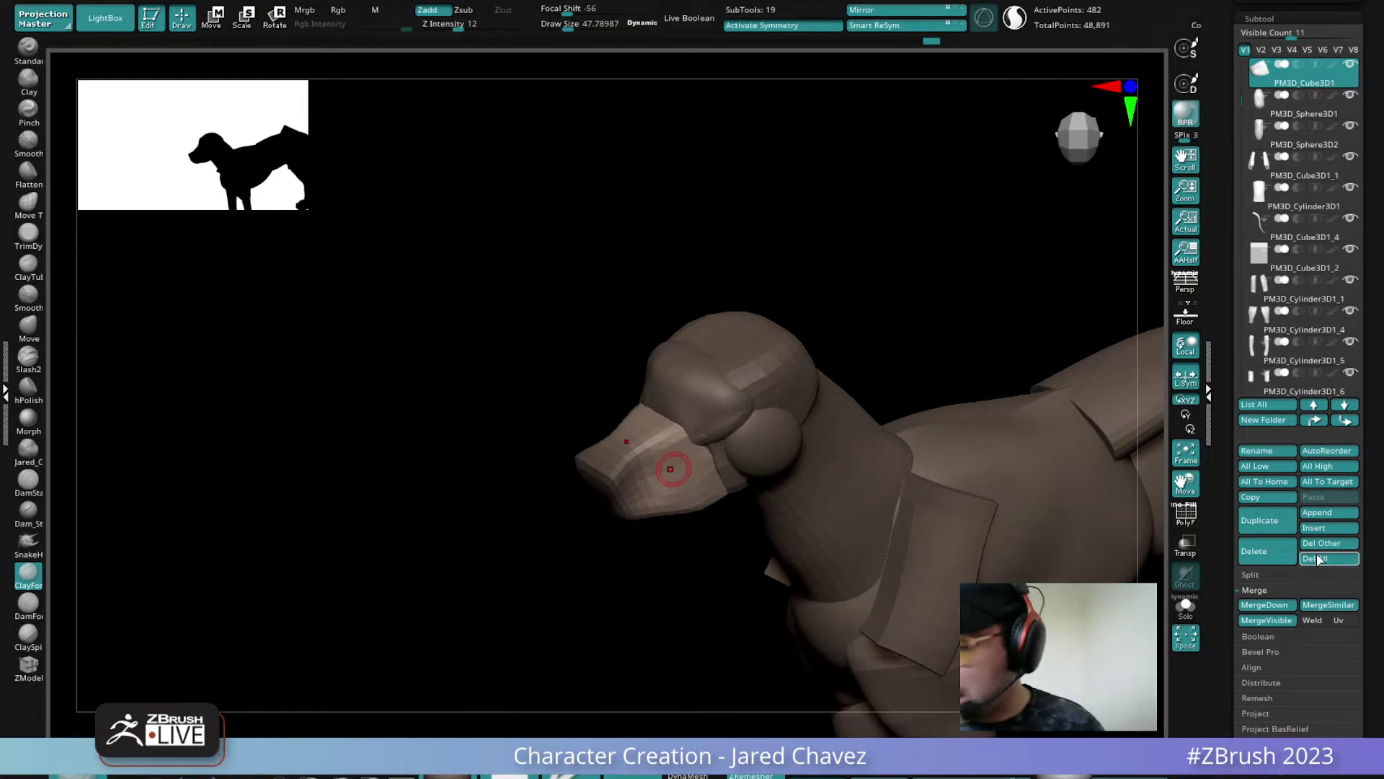
pyautogui.moveTo(637, 685); pyautogui.dragTo(664, 527, button='right')
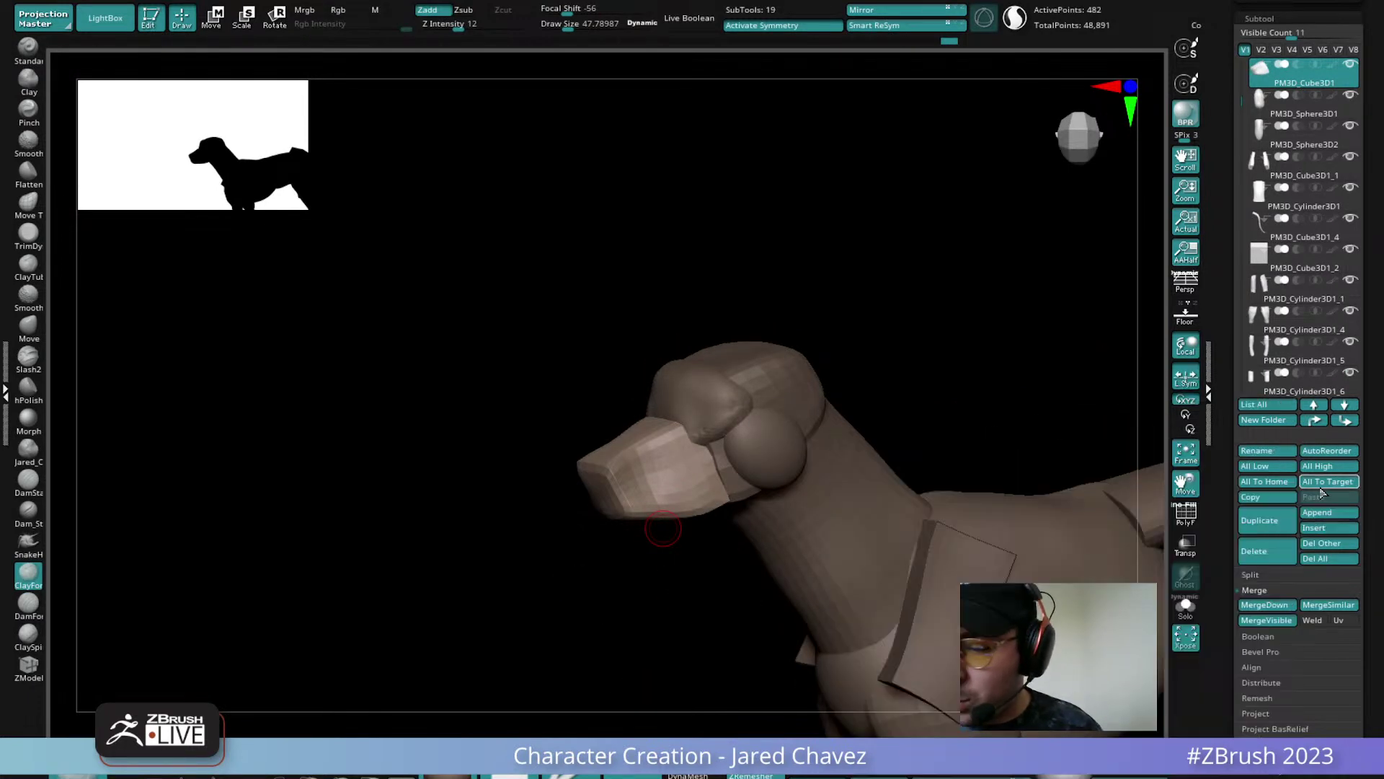
pyautogui.click(1331, 512)
pyautogui.click(883, 532)
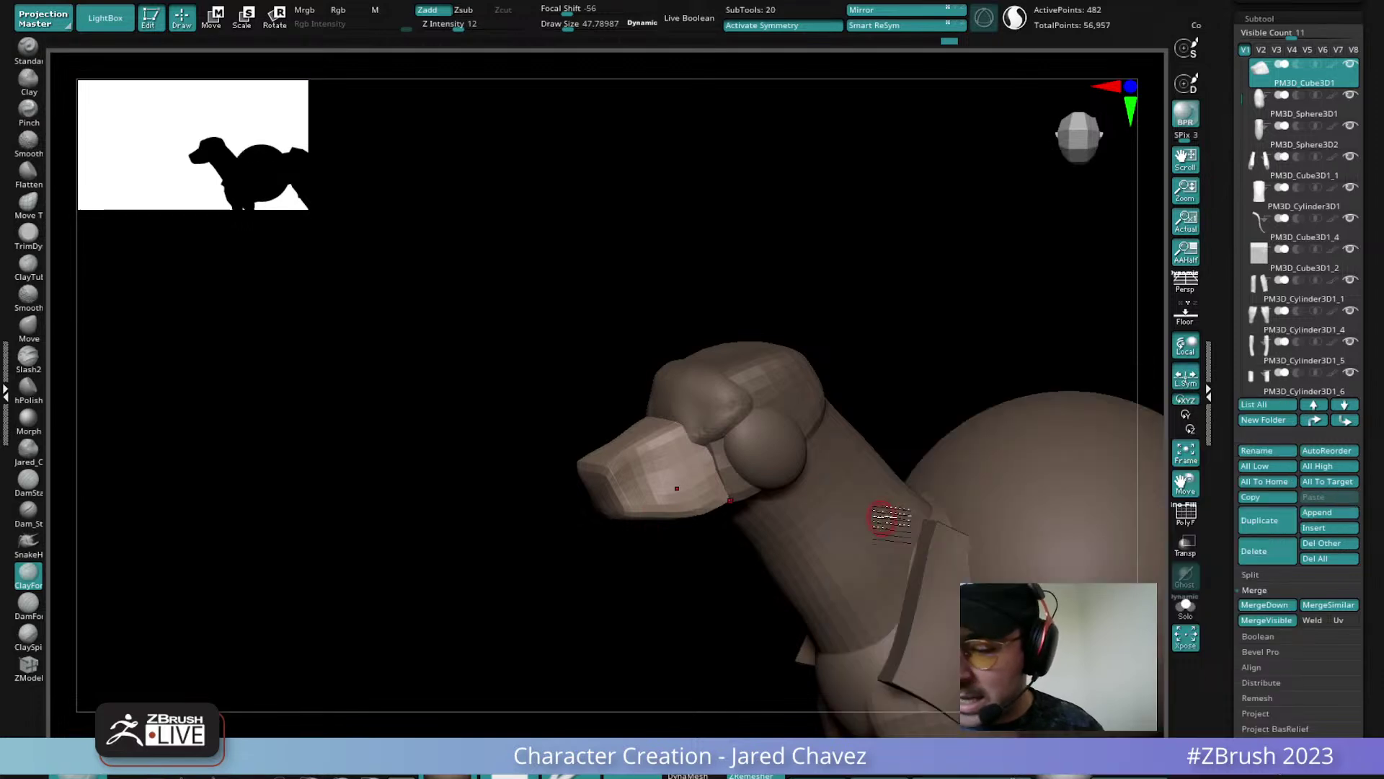
pyautogui.keyDown('ctrl'); pyautogui.moveTo(884, 516); pyautogui.dragTo(868, 385, button='right'); pyautogui.keyUp('ctrl')
pyautogui.keyDown('alt'); pyautogui.click(936, 547); pyautogui.keyUp('alt')
# Scale the new sphere down and move it from the torso to the front end of the muzzle, centred beneath it
pyautogui.click(215, 17)
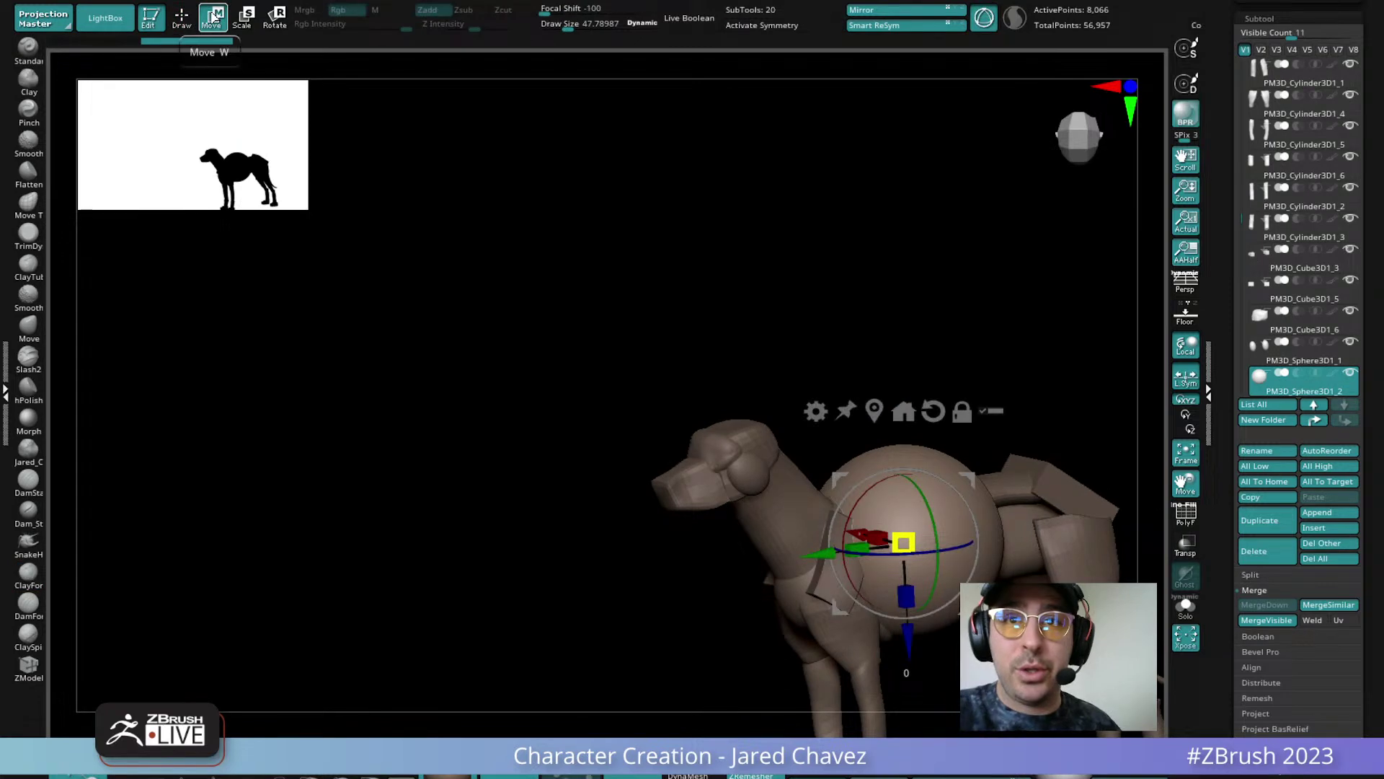
pyautogui.keyDown('shift'); pyautogui.moveTo(829, 469); pyautogui.dragTo(856, 485, button='right'); pyautogui.keyUp('shift')
pyautogui.moveTo(827, 556); pyautogui.dragTo(572, 582)
pyautogui.moveTo(744, 612); pyautogui.dragTo(606, 498)
pyautogui.keyDown('ctrl'); pyautogui.moveTo(757, 591); pyautogui.dragTo(776, 716, button='right'); pyautogui.keyUp('ctrl')
pyautogui.moveTo(670, 549); pyautogui.dragTo(562, 563)
pyautogui.keyDown('alt'); pyautogui.moveTo(740, 582); pyautogui.dragTo(510, 553, button='right'); pyautogui.keyUp('alt')
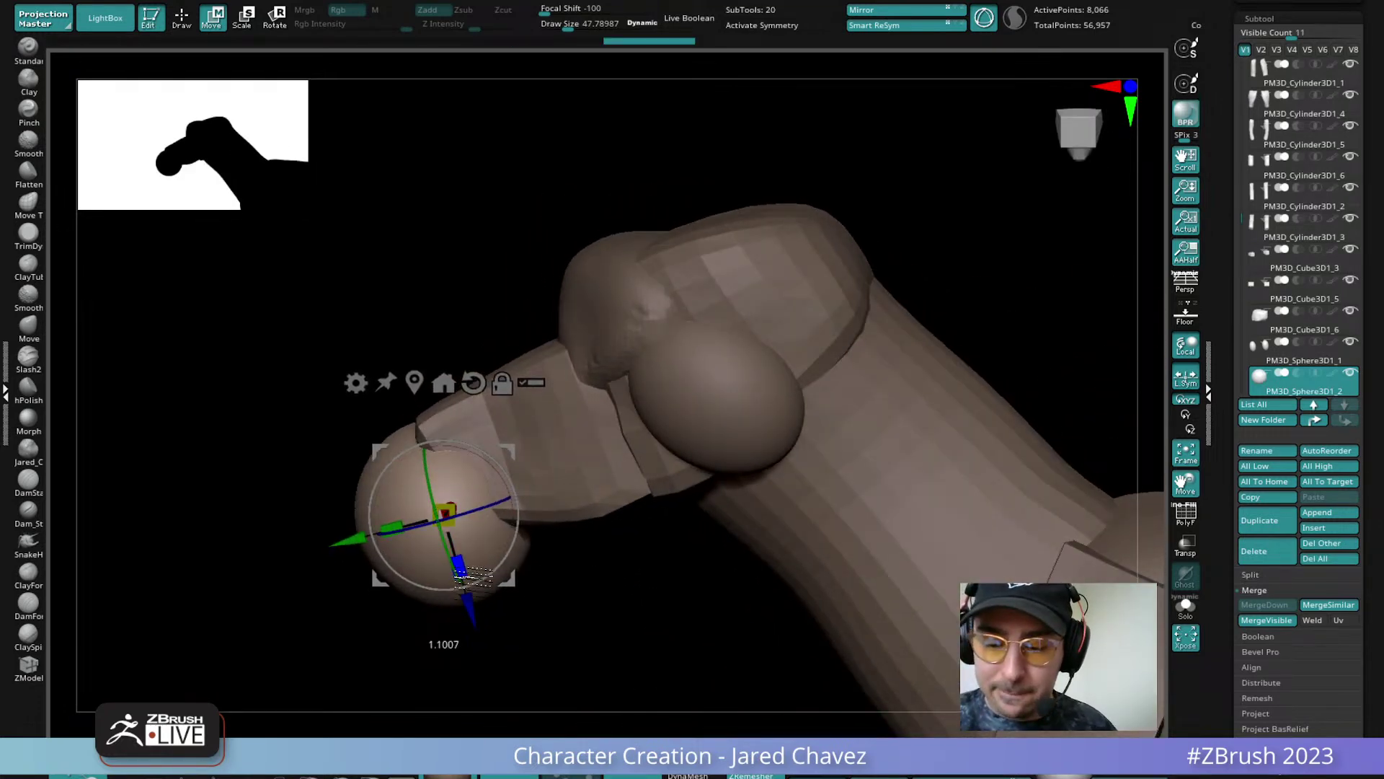
pyautogui.moveTo(520, 530); pyautogui.dragTo(522, 506)
pyautogui.moveTo(516, 572); pyautogui.dragTo(608, 529)
pyautogui.moveTo(613, 527); pyautogui.dragTo(647, 431, button='right')
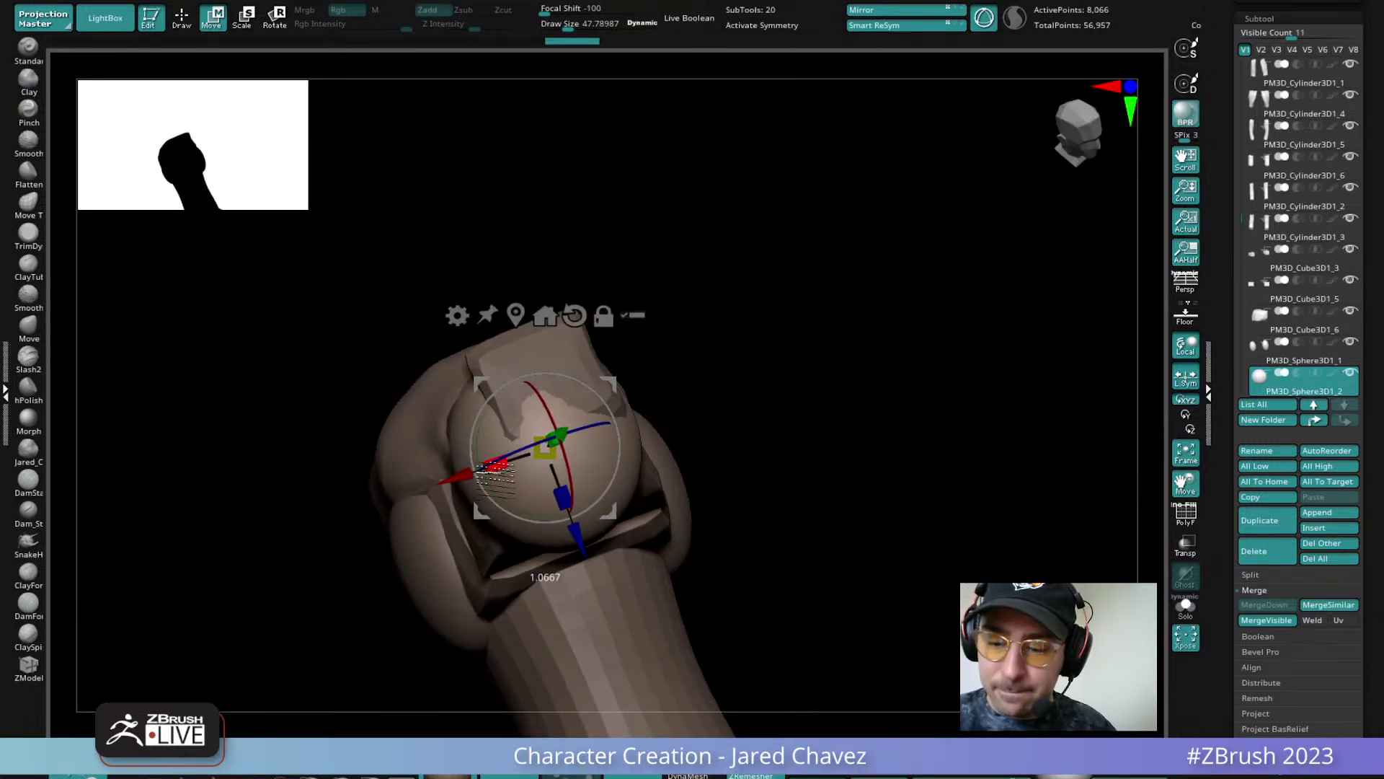
pyautogui.moveTo(788, 458); pyautogui.dragTo(737, 393, button='right')
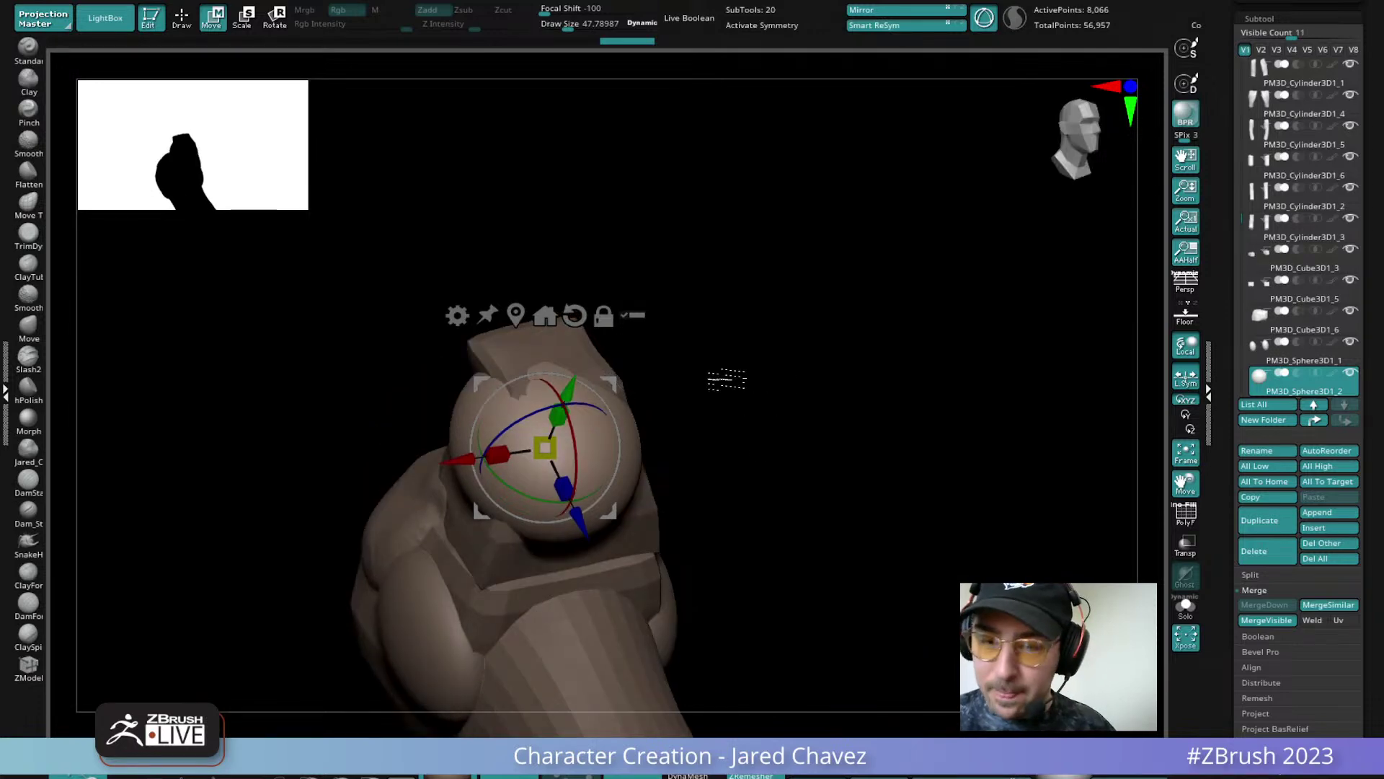
# Shape the muzzle sphere into drooping lip forms with the Move brush at a draw size of about 135
pyautogui.click(188, 19)
pyautogui.moveTo(779, 440); pyautogui.dragTo(714, 442, button='right')
pyautogui.press('space')
pyautogui.moveTo(719, 442); pyautogui.dragTo(734, 441)
pyautogui.moveTo(634, 463)
pyautogui.mouseDown(button='right')
pyautogui.moveTo(575, 531)
pyautogui.moveTo(709, 399)
pyautogui.moveTo(705, 333)
pyautogui.moveTo(748, 503)
pyautogui.moveTo(794, 457)
pyautogui.moveTo(760, 472)
pyautogui.moveTo(795, 456)
pyautogui.mouseUp(button='right')
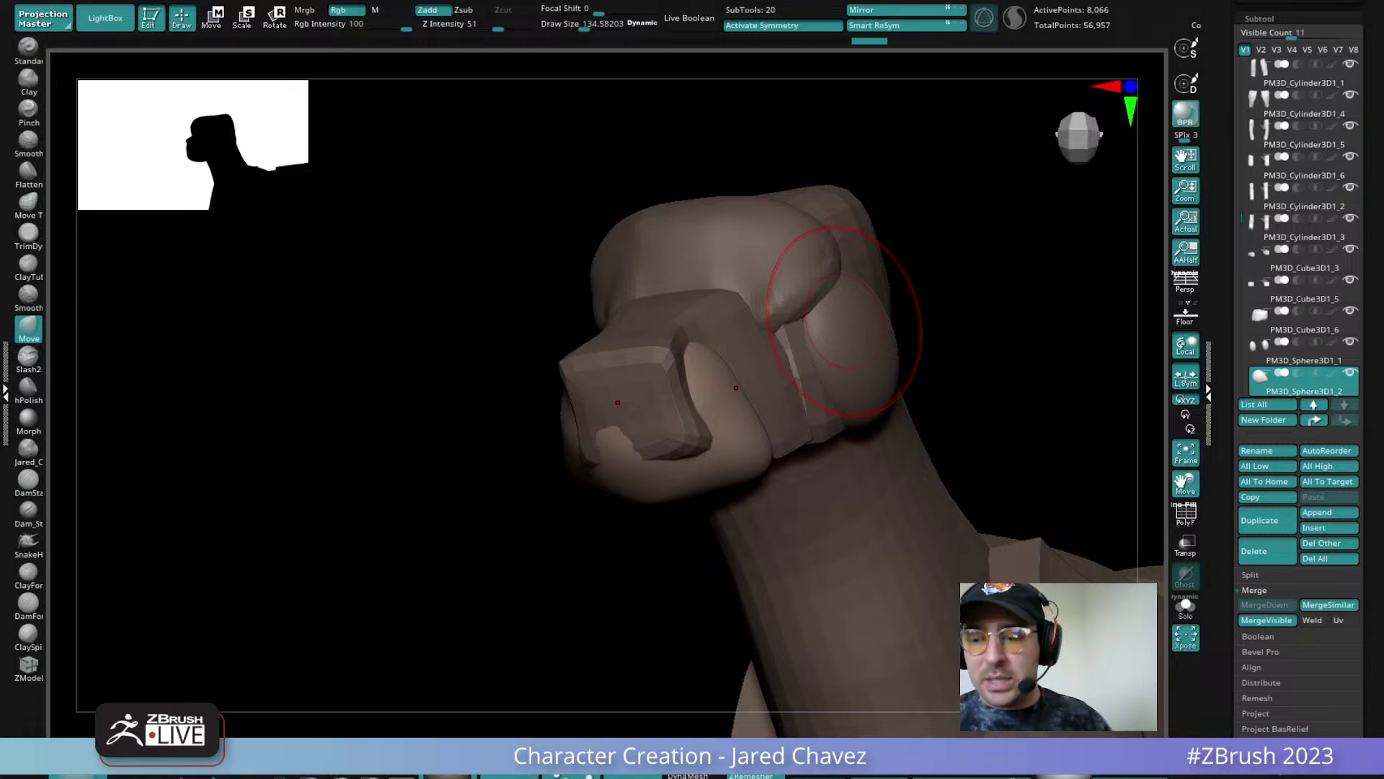
pyautogui.moveTo(840, 335); pyautogui.dragTo(710, 342, button='right')
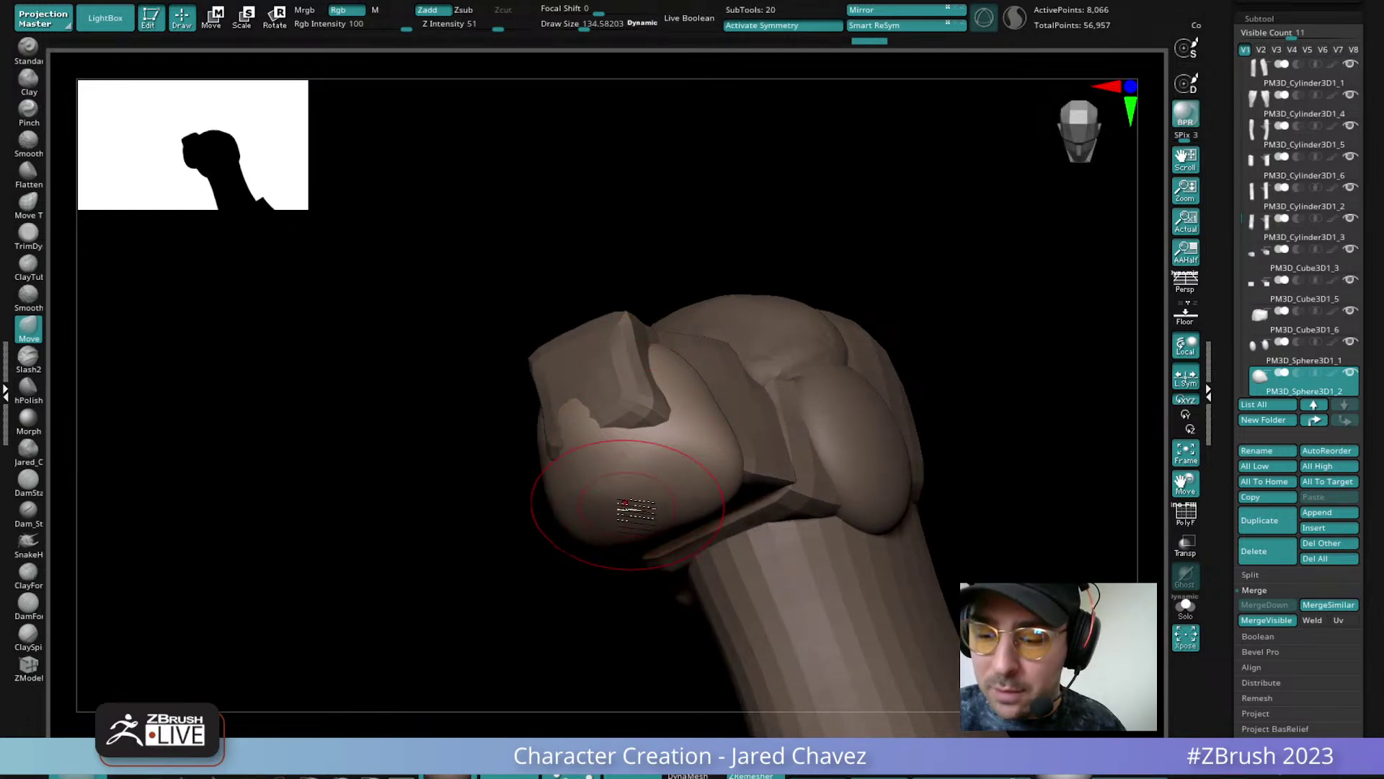
pyautogui.moveTo(654, 469); pyautogui.dragTo(771, 490, button='right')
pyautogui.moveTo(775, 548)
pyautogui.mouseDown(button='right')
pyautogui.moveTo(781, 532)
pyautogui.moveTo(726, 418)
pyautogui.moveTo(726, 505)
pyautogui.moveTo(674, 524)
pyautogui.moveTo(631, 442)
pyautogui.moveTo(604, 460)
pyautogui.moveTo(649, 495)
pyautogui.moveTo(548, 476)
pyautogui.moveTo(574, 469)
pyautogui.moveTo(572, 495)
pyautogui.moveTo(526, 476)
pyautogui.mouseUp(button='right')
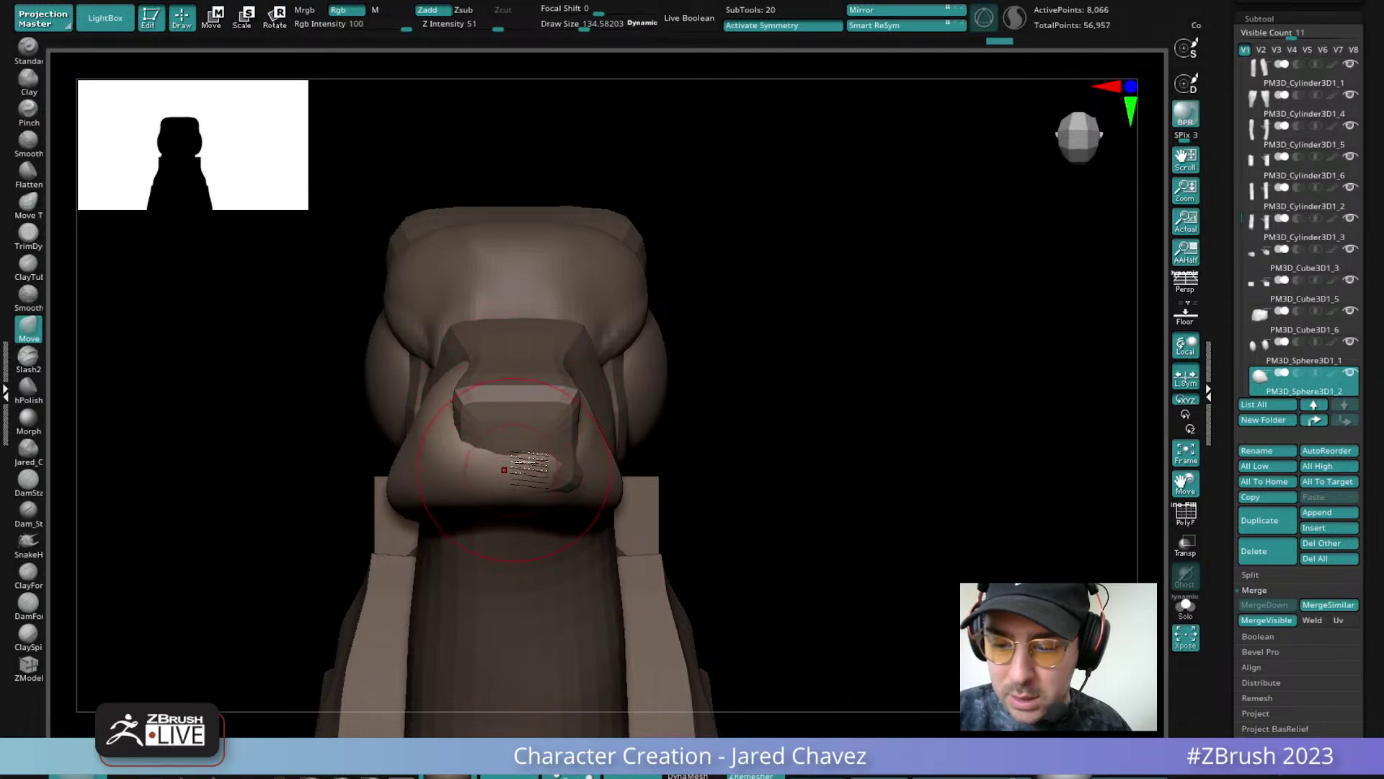
# Try to make the lip piece symmetrical by masking one half and applying Smart ReSym
pyautogui.keyDown('alt'); pyautogui.click(530, 274); pyautogui.keyUp('alt')
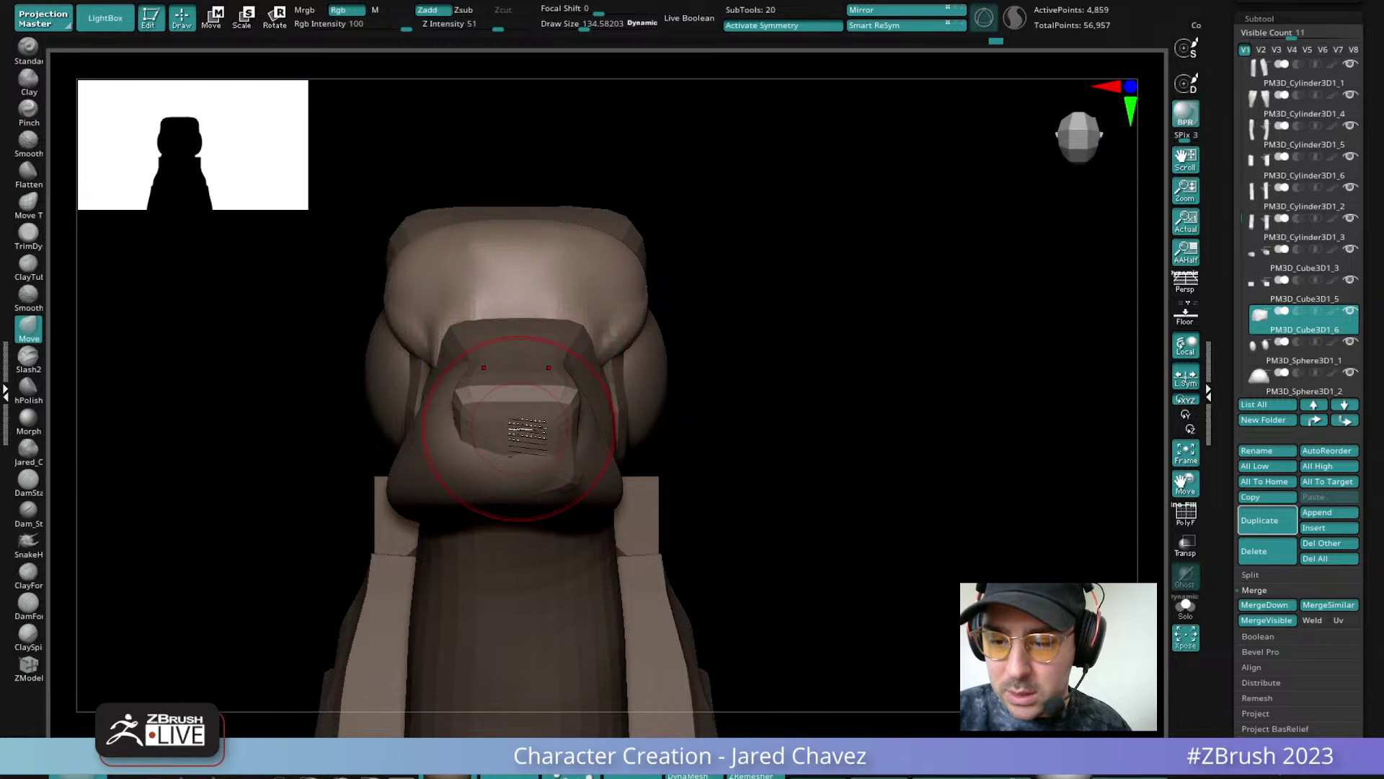
pyautogui.keyDown('alt'); pyautogui.click(526, 479); pyautogui.keyUp('alt')
pyautogui.click(214, 21)
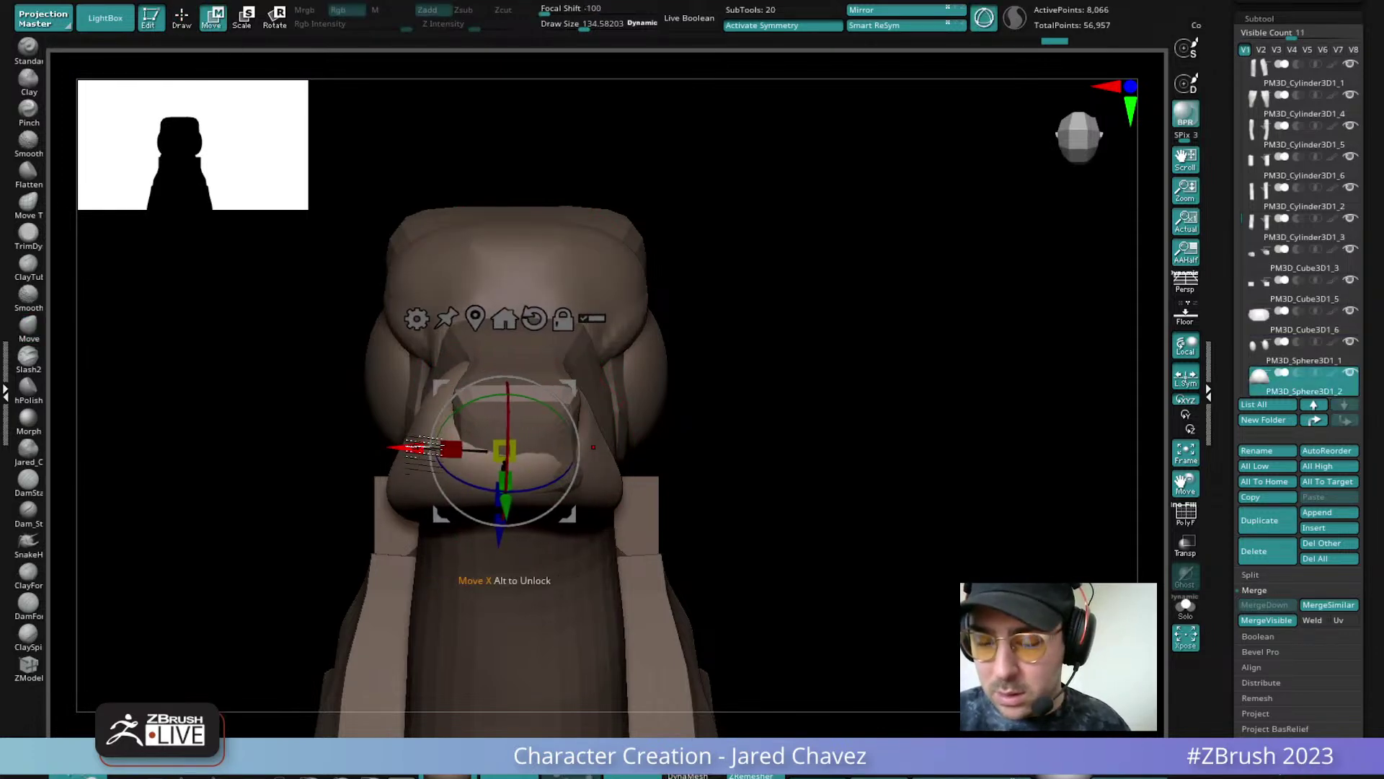
pyautogui.moveTo(294, 203); pyautogui.dragTo(480, 535)
pyautogui.moveTo(439, 294); pyautogui.dragTo(228, 148)
pyautogui.keyDown('ctrl'); pyautogui.moveTo(241, 260); pyautogui.dragTo(512, 596); pyautogui.keyUp('ctrl')
pyautogui.keyDown('ctrl'); pyautogui.click(773, 441); pyautogui.keyUp('ctrl')
pyautogui.click(534, 318)
pyautogui.keyDown('ctrl'); pyautogui.moveTo(272, 286); pyautogui.dragTo(503, 562); pyautogui.keyUp('ctrl')
pyautogui.press('x')
pyautogui.keyDown('ctrl'); pyautogui.moveTo(287, 291); pyautogui.dragTo(508, 566); pyautogui.keyUp('ctrl')
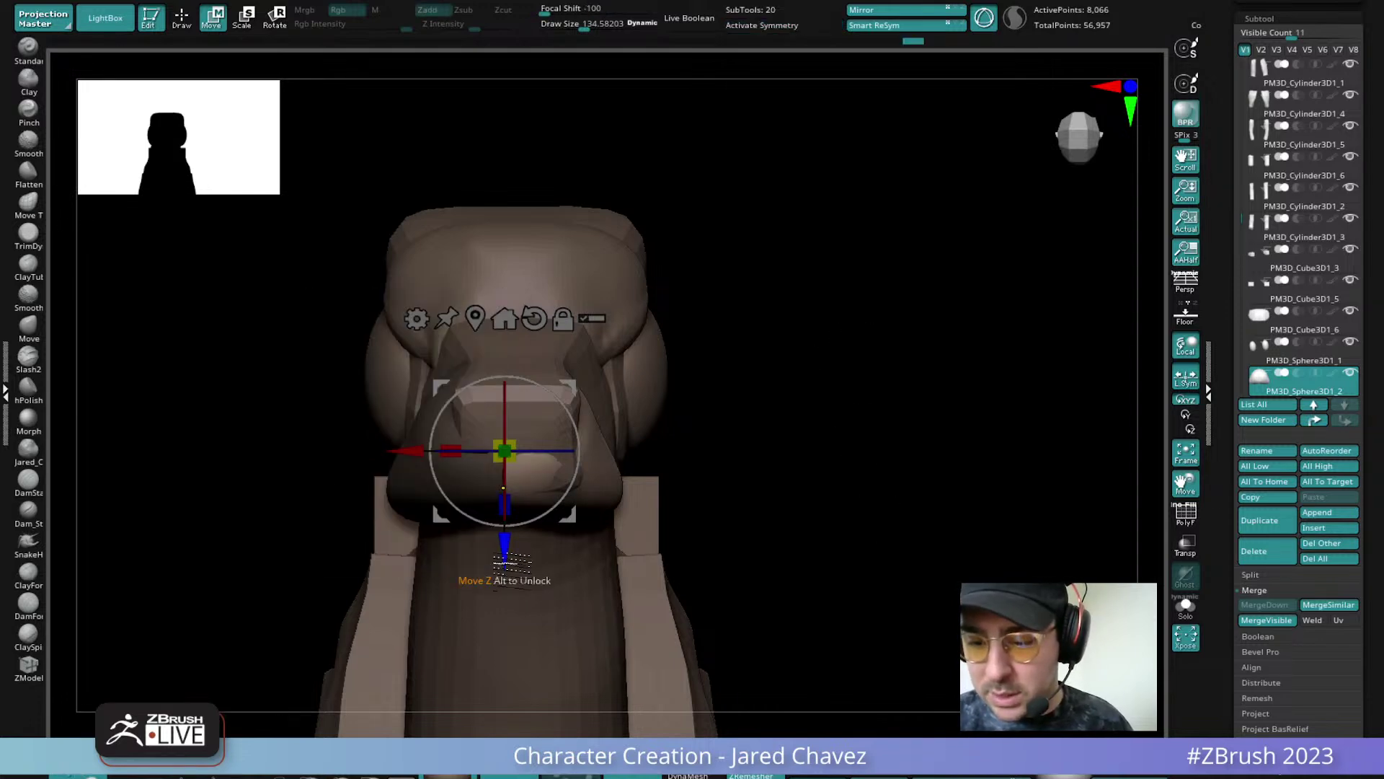
pyautogui.keyDown('ctrl'); pyautogui.click(810, 281); pyautogui.keyUp('ctrl')
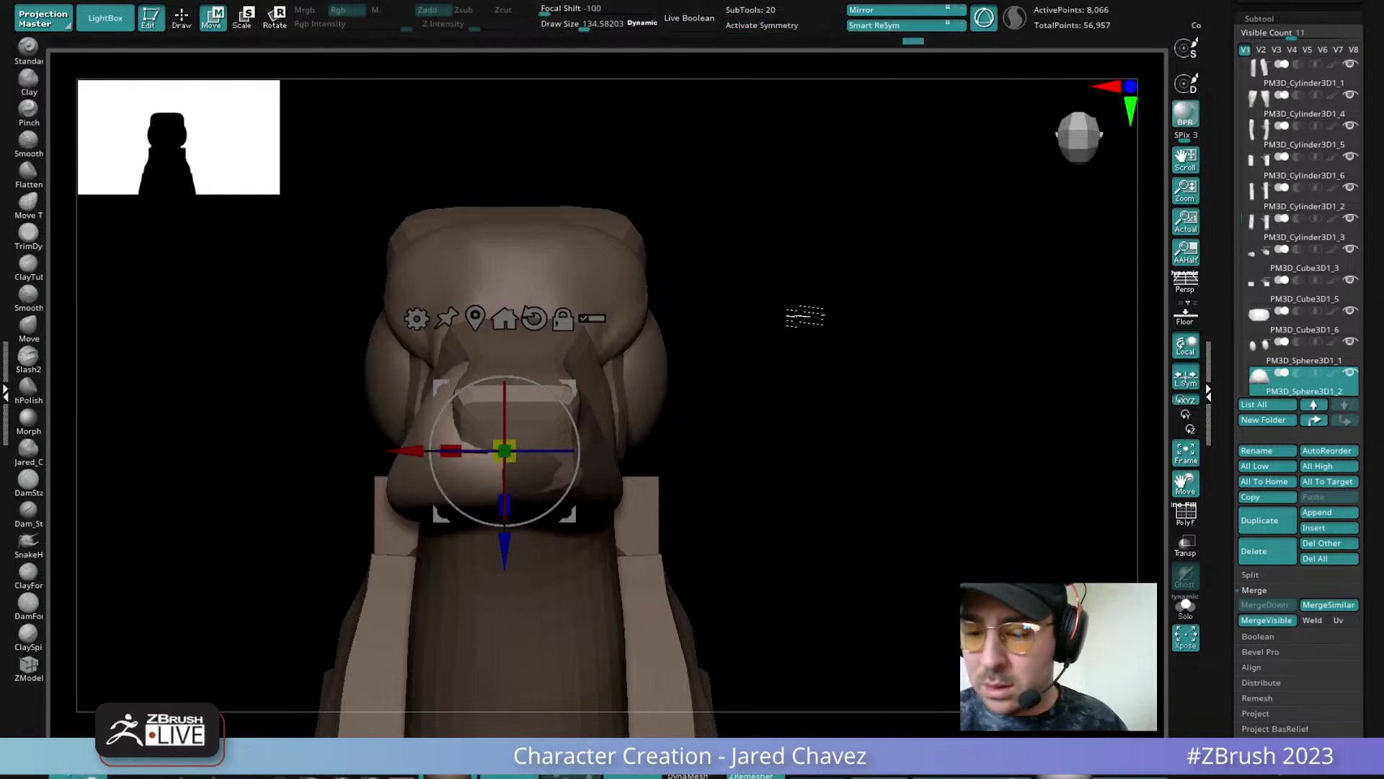
pyautogui.click(894, 28)
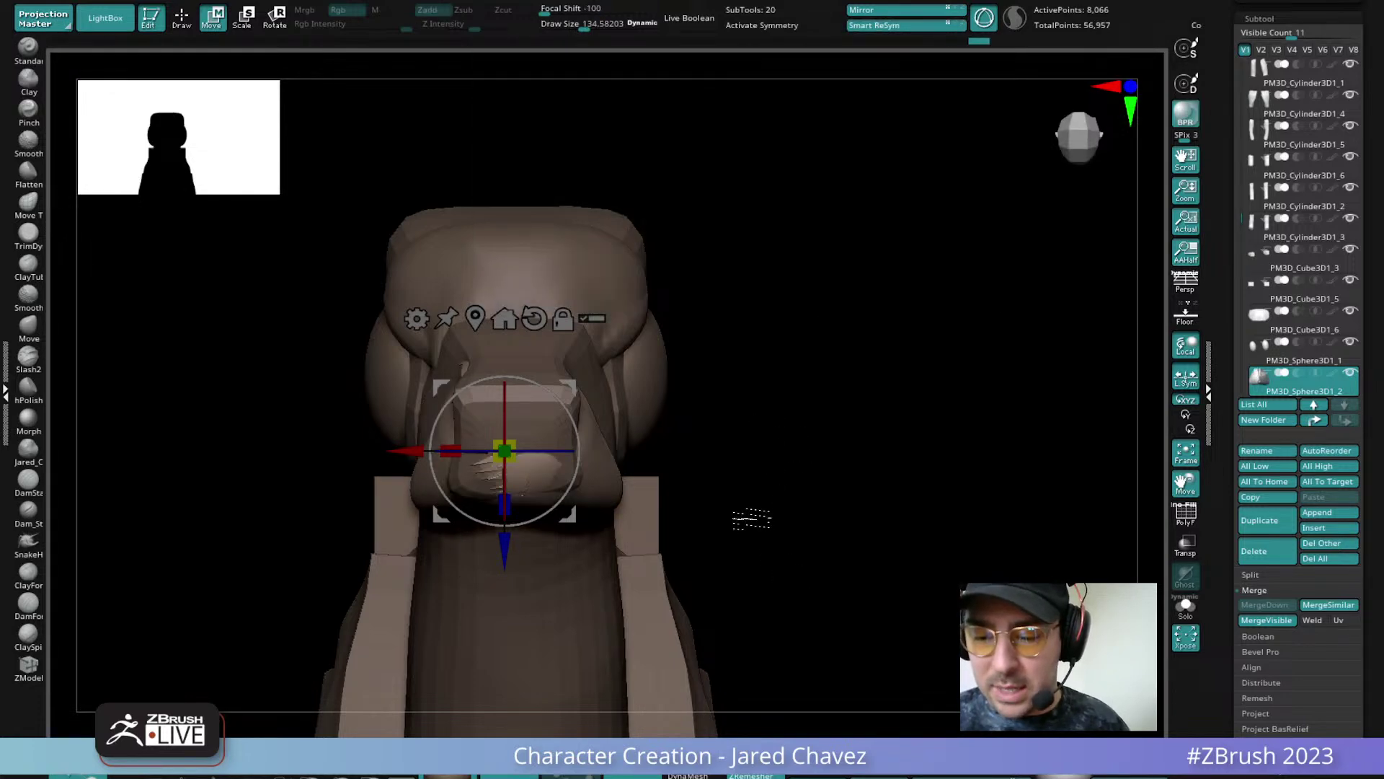
# Isolate the lip piece with Solo and remesh it with DynaMesh
pyautogui.moveTo(750, 519); pyautogui.dragTo(752, 435)
pyautogui.click(1186, 608)
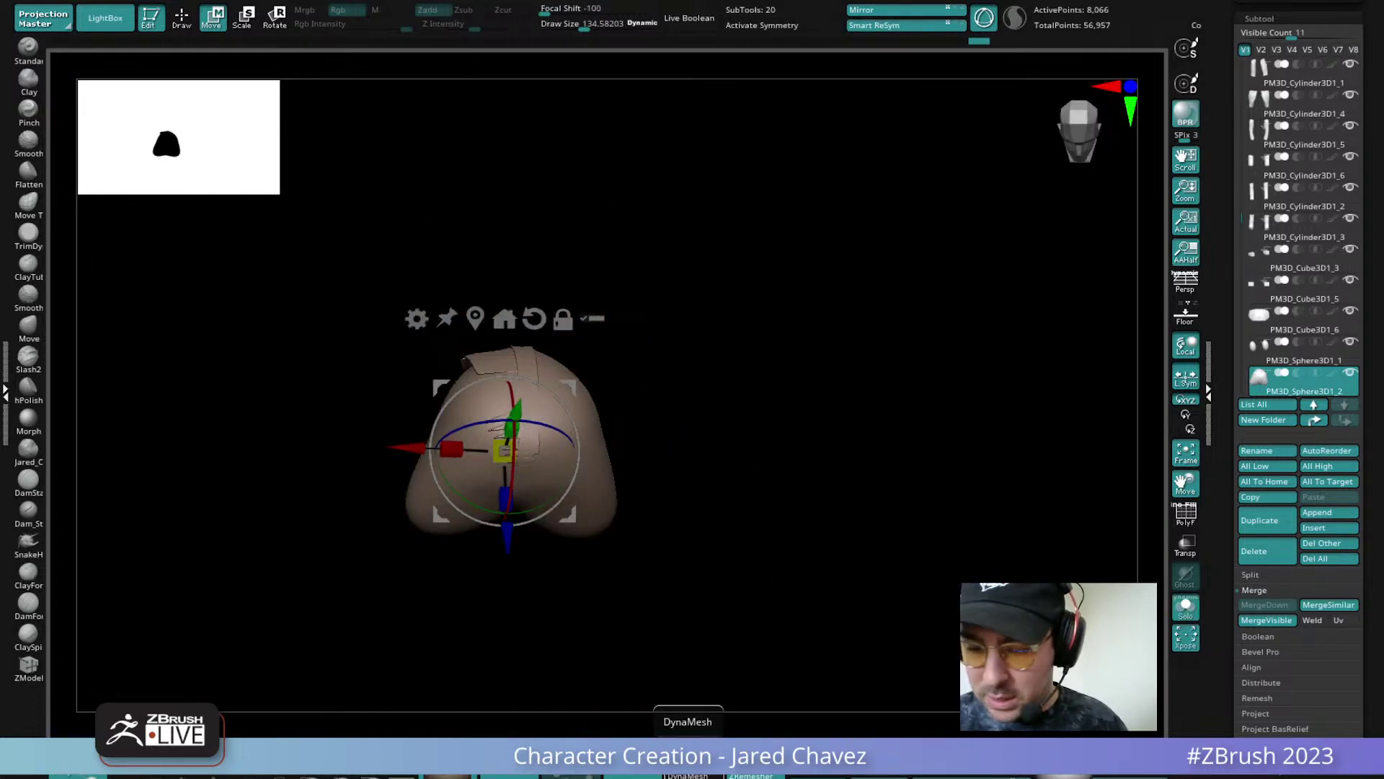
pyautogui.keyDown('alt'); pyautogui.moveTo(712, 361); pyautogui.dragTo(704, 495); pyautogui.keyUp('alt')
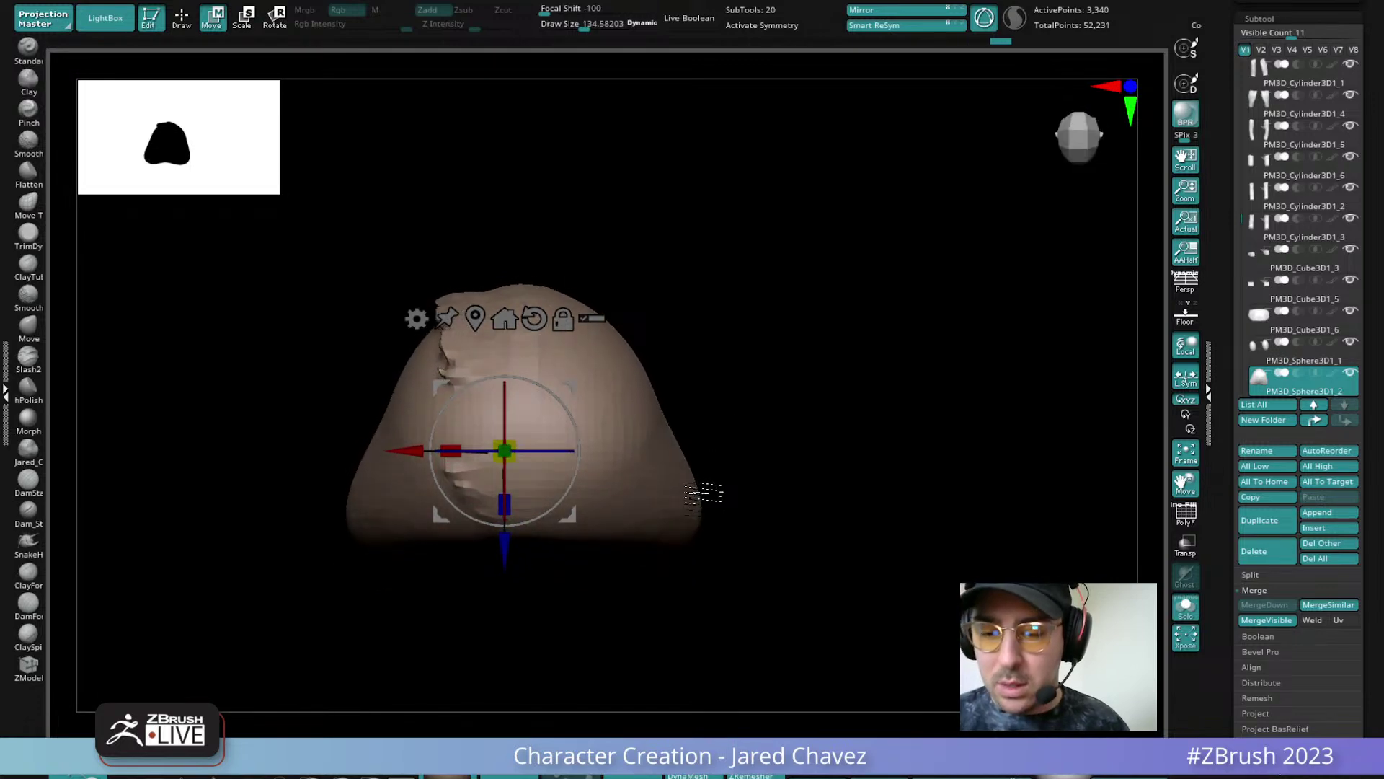
# Mask one half of the remeshed lip piece, try Smart ReSym with the mask both ways and undo the attempts
pyautogui.keyDown('ctrl'); pyautogui.moveTo(210, 199); pyautogui.dragTo(510, 636); pyautogui.keyUp('ctrl')
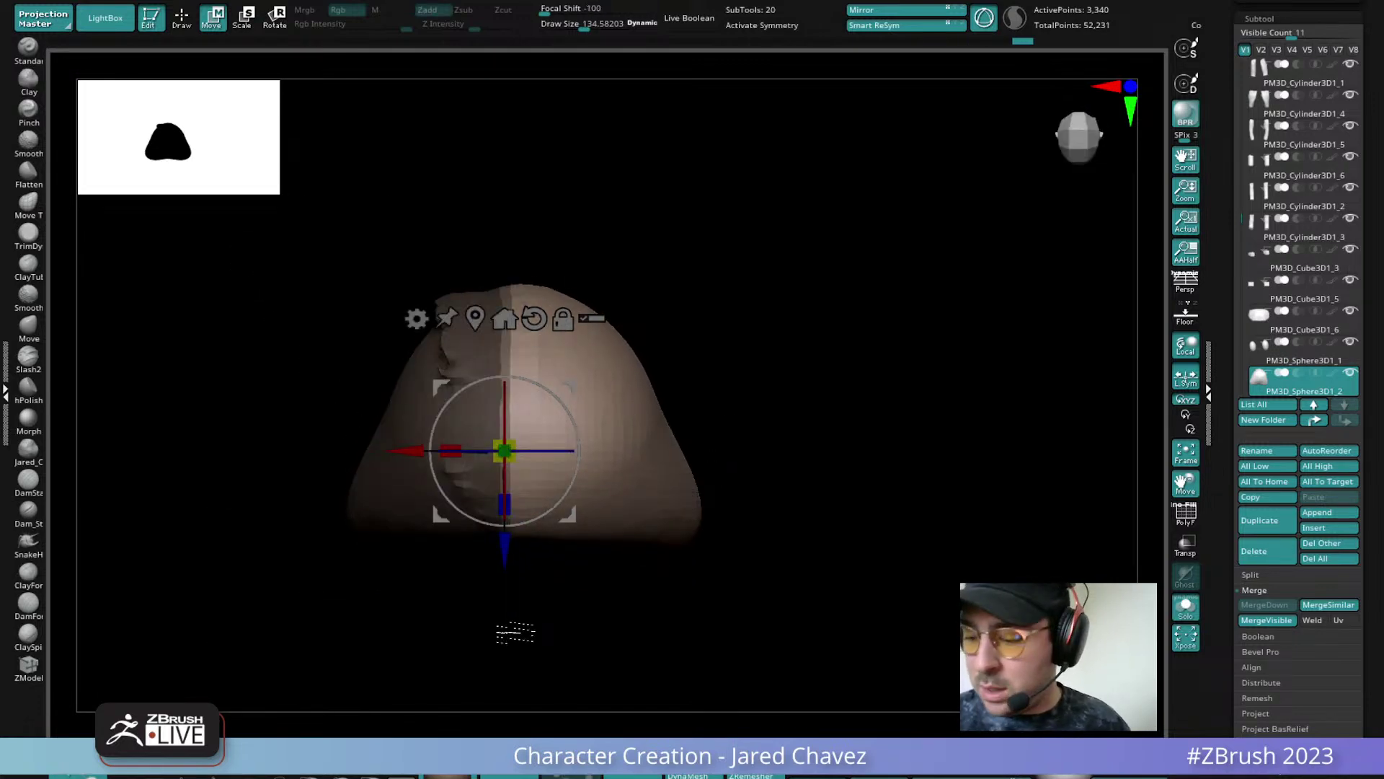
pyautogui.click(910, 25)
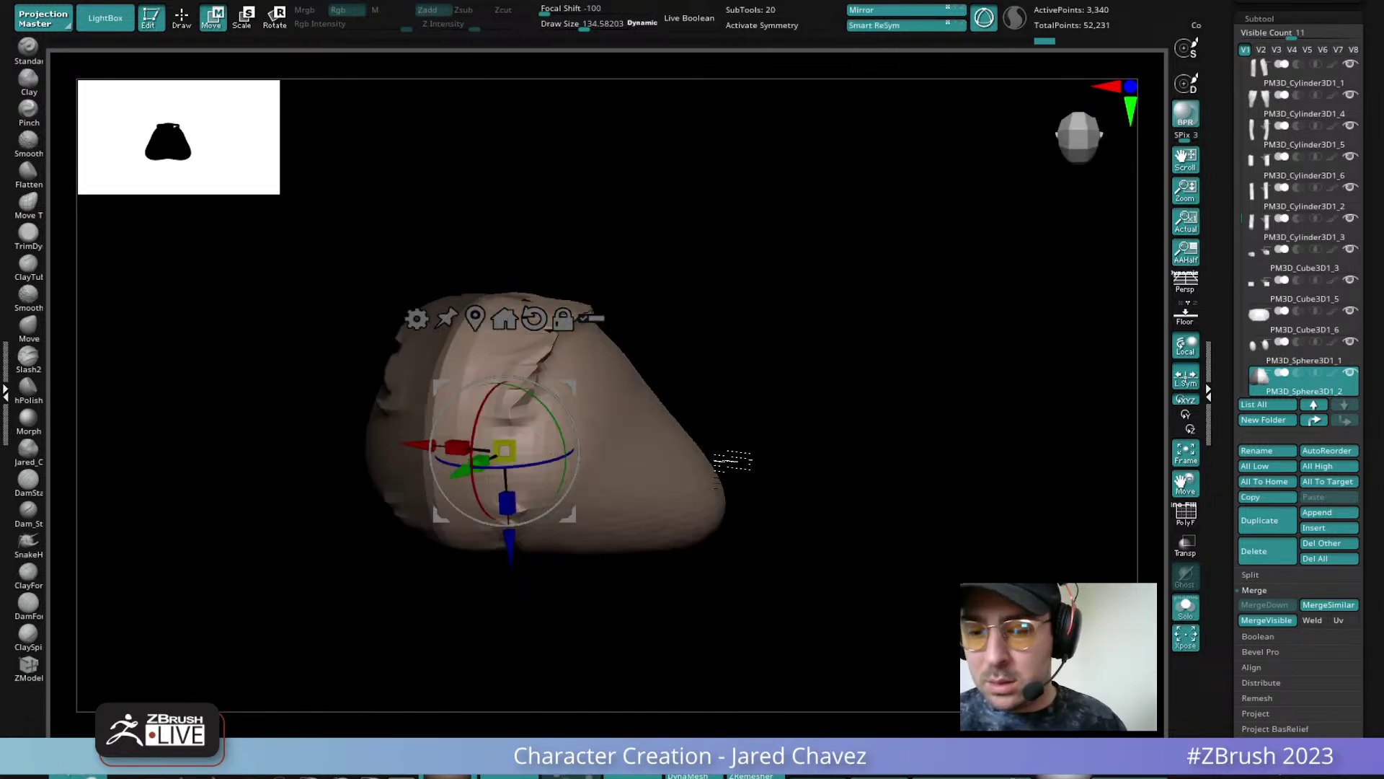
pyautogui.keyDown('ctrl'); pyautogui.click(796, 360); pyautogui.keyUp('ctrl')
pyautogui.hotkey('ctrl', 'z')
pyautogui.keyDown('ctrl'); pyautogui.click(813, 366); pyautogui.keyUp('ctrl')
pyautogui.click(872, 28)
pyautogui.hotkey('ctrl', 'z')
pyautogui.hotkey('ctrl', 'z')
pyautogui.hotkey('ctrl', 'z')
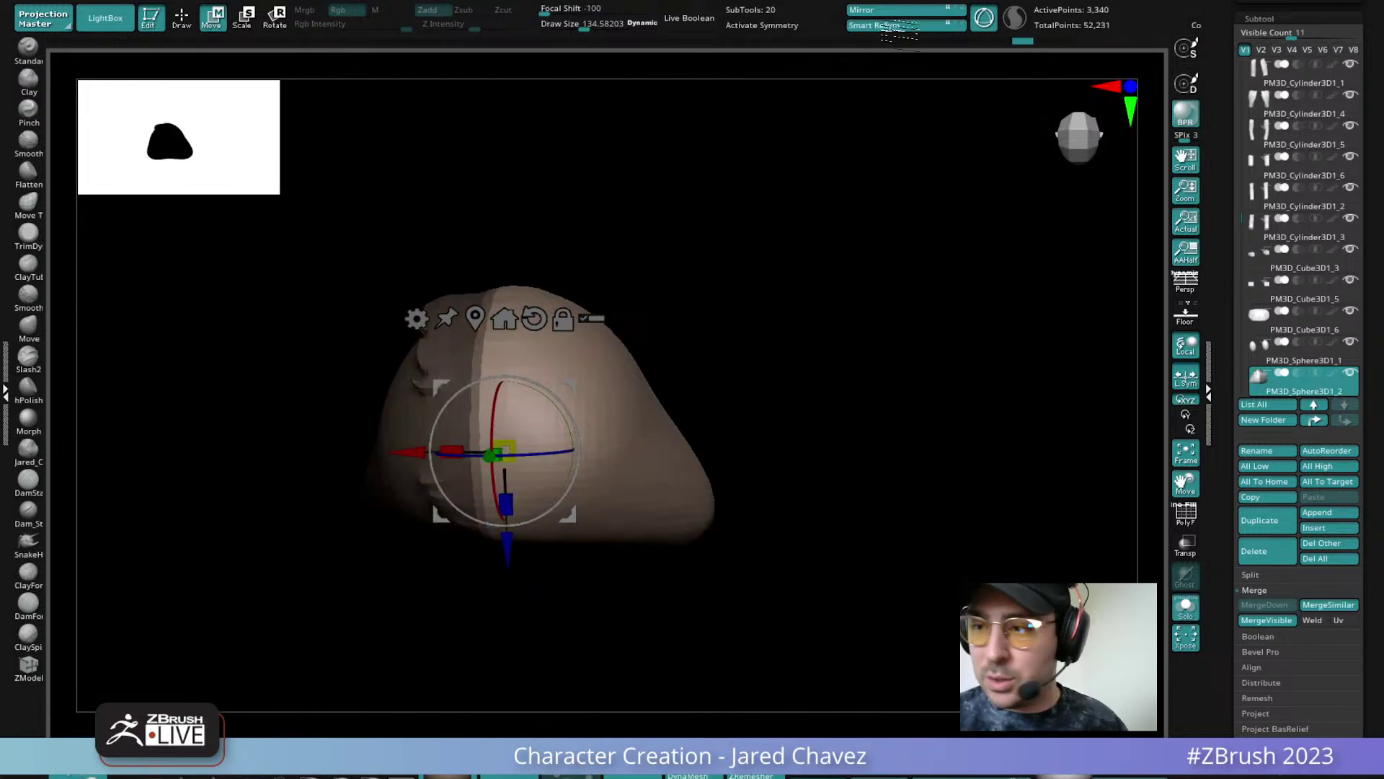
# Apply Smart ReSym to the half-masked lip piece, clear the mask and turn X symmetry back on
pyautogui.click(886, 26)
pyautogui.keyDown('ctrl'); pyautogui.moveTo(796, 397); pyautogui.dragTo(832, 501); pyautogui.keyUp('ctrl')
pyautogui.press('x')
# Smooth the leftover creases on the lip piece and show all the subtools again
pyautogui.moveTo(685, 414); pyautogui.dragTo(642, 428)
pyautogui.click(182, 18)
pyautogui.moveTo(476, 374)
pyautogui.keyDown('shift'); pyautogui.mouseDown()
pyautogui.moveTo(563, 370)
pyautogui.moveTo(535, 455)
pyautogui.mouseUp(); pyautogui.keyUp('shift')
pyautogui.keyDown('shift'); pyautogui.moveTo(498, 526); pyautogui.dragTo(448, 578); pyautogui.keyUp('shift')
pyautogui.click(1185, 609)
# Reshape the lip piece with the Move brush so it wraps the front and sides of the muzzle
pyautogui.moveTo(704, 479); pyautogui.dragTo(757, 556, button='right')
pyautogui.moveTo(779, 495); pyautogui.dragTo(526, 371, button='right')
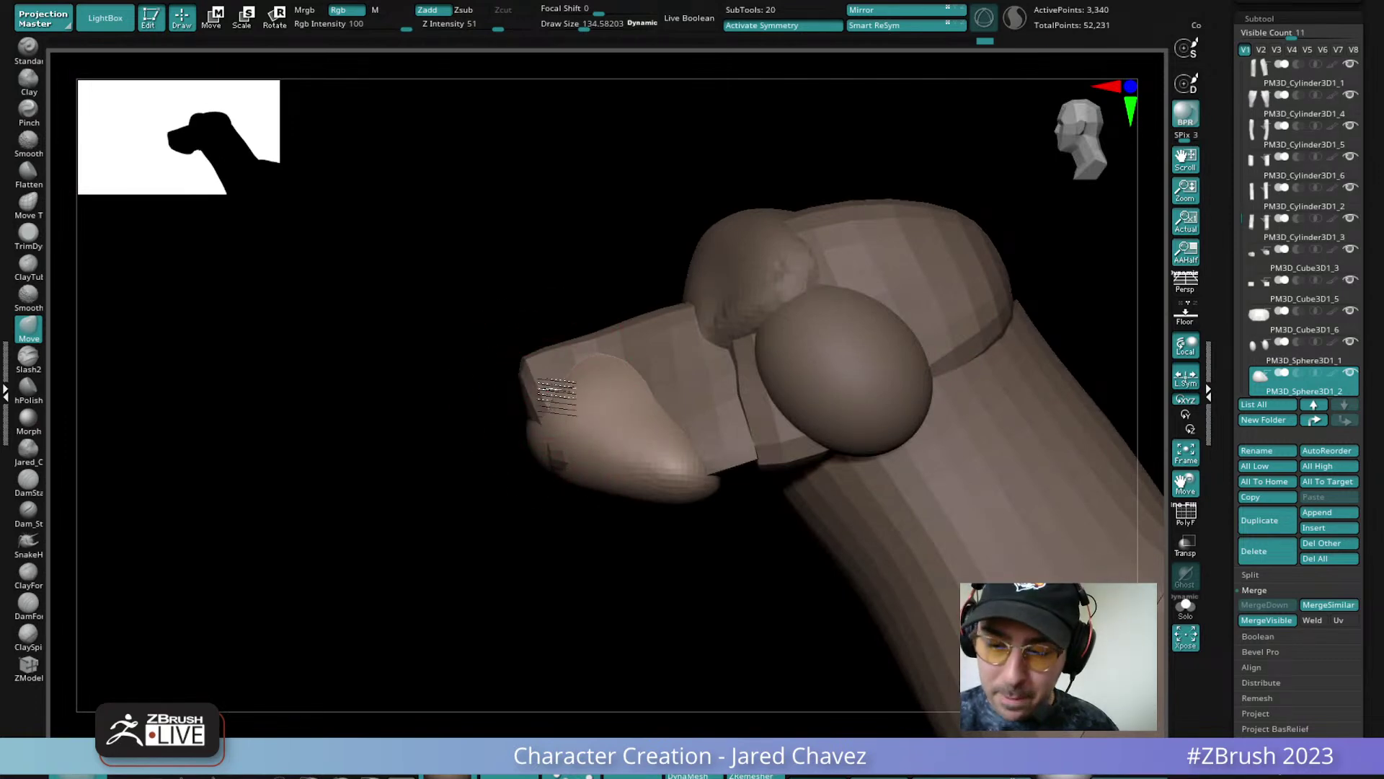
pyautogui.moveTo(558, 364)
pyautogui.mouseDown(button='right')
pyautogui.moveTo(655, 436)
pyautogui.moveTo(649, 452)
pyautogui.mouseUp(button='right')
pyautogui.moveTo(652, 451); pyautogui.dragTo(661, 448)
pyautogui.moveTo(662, 447); pyautogui.dragTo(569, 445, button='right')
pyautogui.moveTo(574, 440)
pyautogui.mouseDown()
pyautogui.moveTo(537, 462)
pyautogui.moveTo(565, 433)
pyautogui.mouseUp()
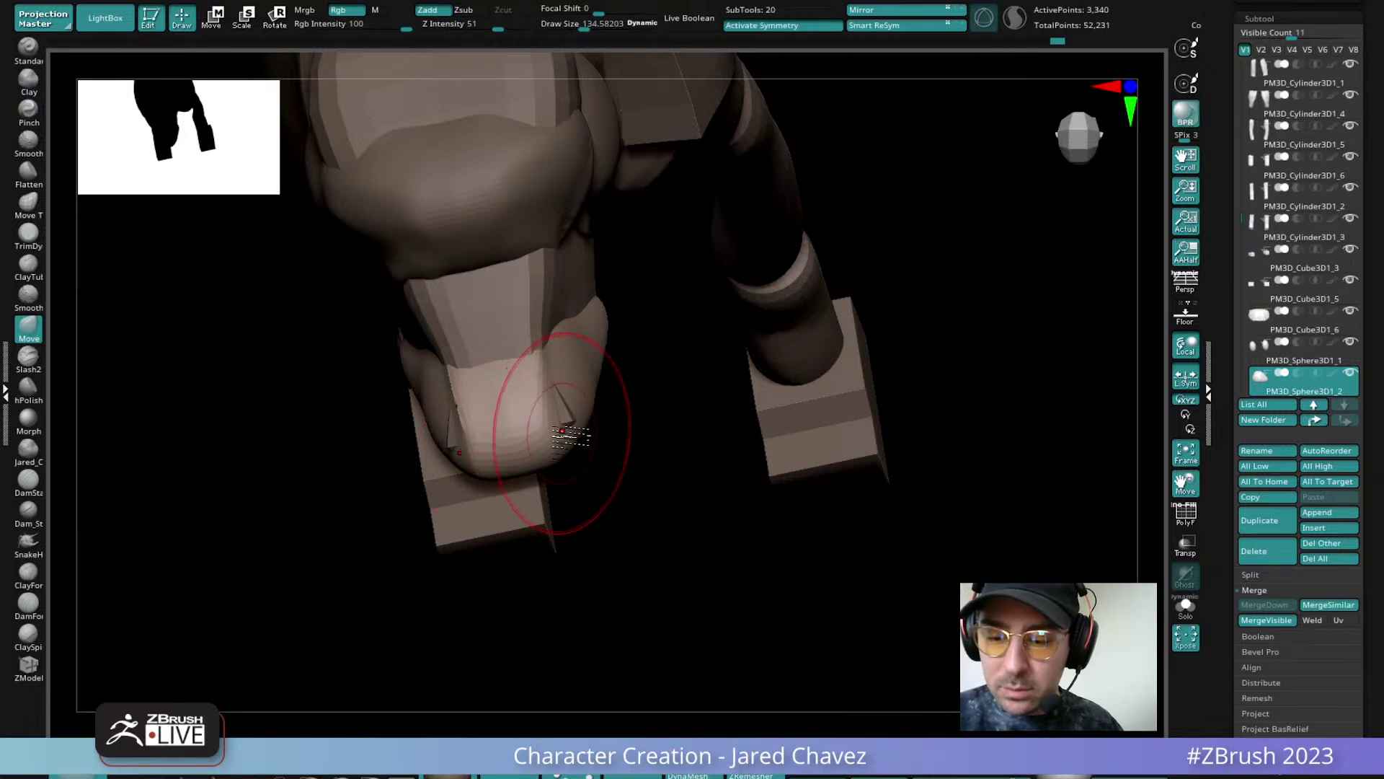
pyautogui.moveTo(565, 432); pyautogui.dragTo(548, 446, button='right')
pyautogui.moveTo(550, 445); pyautogui.dragTo(570, 428)
# Make the muzzle block active and adjust its sides with the Move brush to fit the lip piece
pyautogui.keyDown('alt'); pyautogui.click(553, 393); pyautogui.keyUp('alt')
pyautogui.moveTo(626, 467)
pyautogui.mouseDown(button='right')
pyautogui.moveTo(581, 475)
pyautogui.moveTo(570, 441)
pyautogui.mouseUp(button='right')
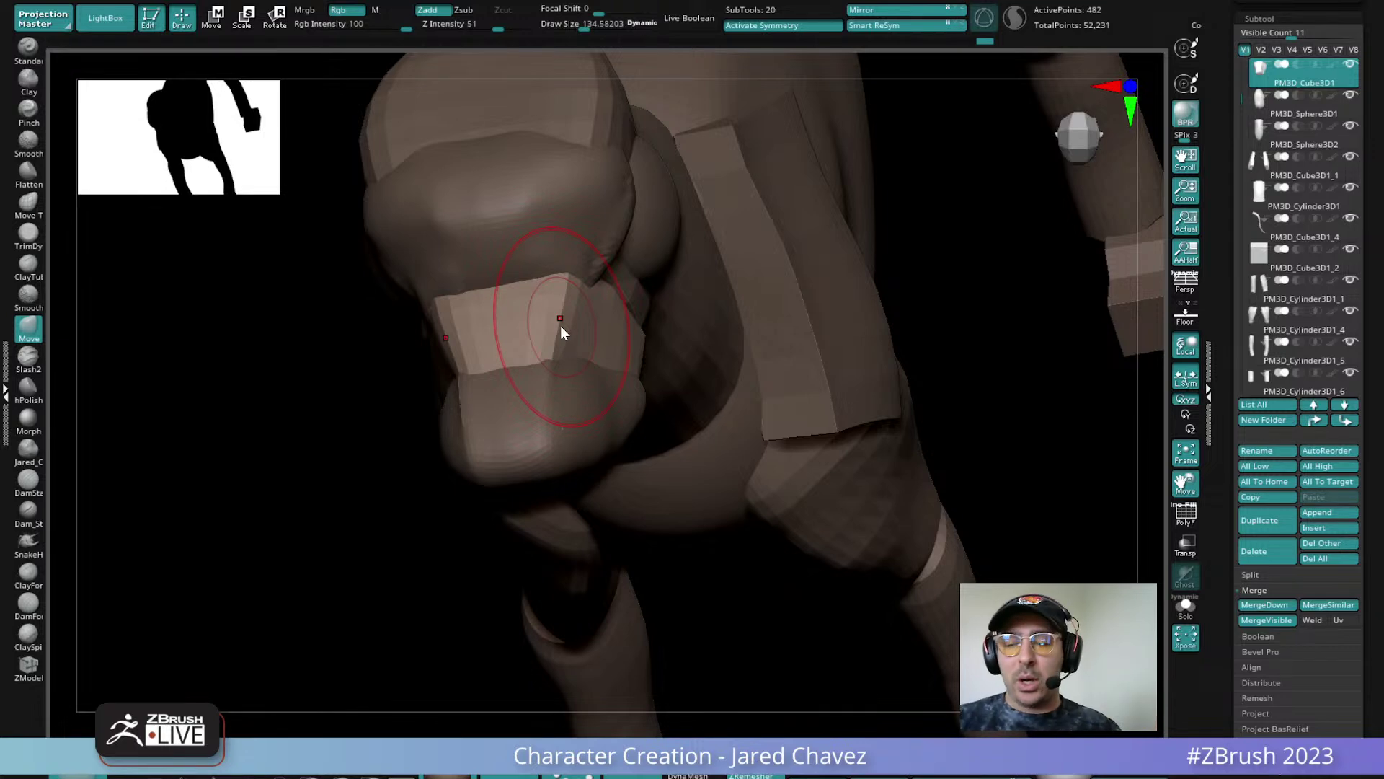
pyautogui.moveTo(560, 326); pyautogui.dragTo(573, 408, button='right')
pyautogui.moveTo(574, 403); pyautogui.dragTo(577, 399)
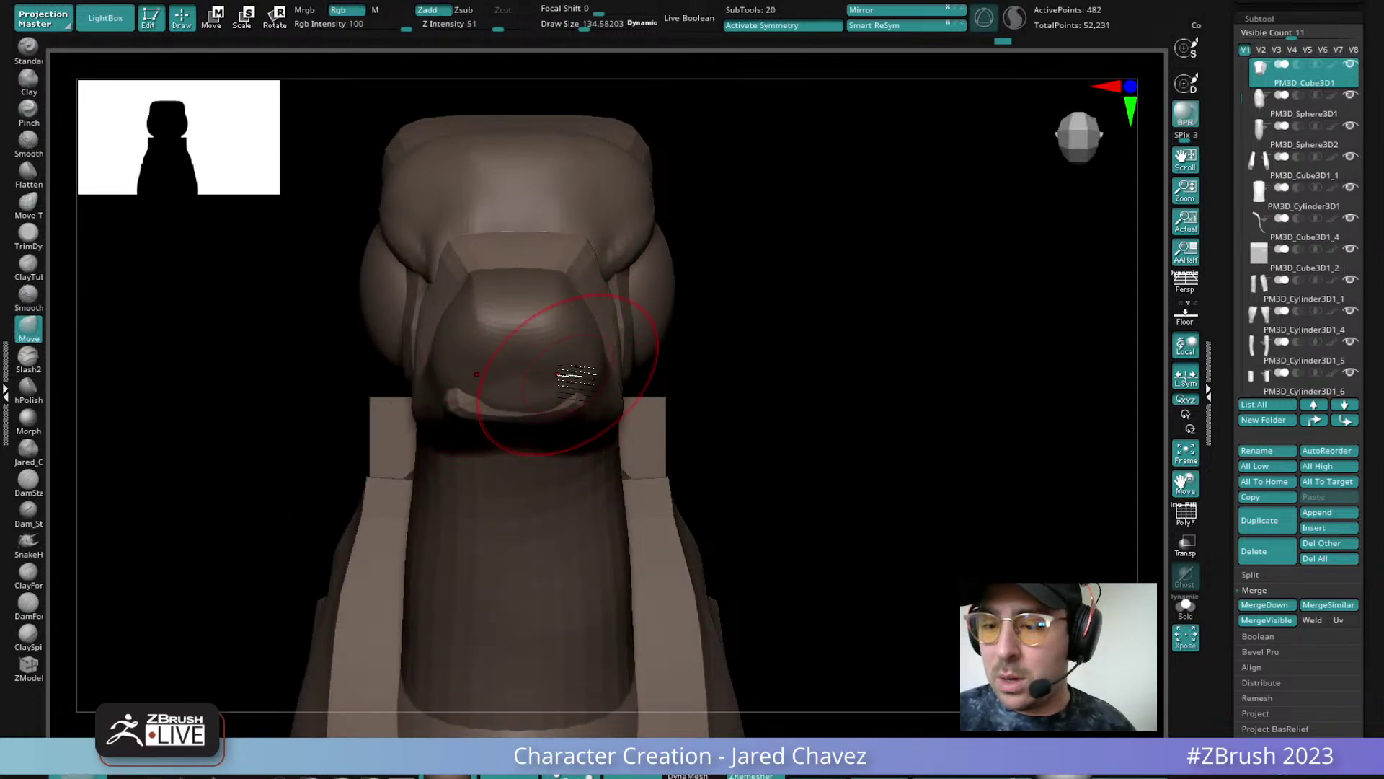
# Isolate the muzzle block, turn symmetry off, mask one half of it and invert the mask
pyautogui.click(1190, 609)
pyautogui.keyDown('ctrl'); pyautogui.moveTo(348, 175); pyautogui.dragTo(517, 475); pyautogui.keyUp('ctrl')
pyautogui.hotkey('ctrl', 'z')
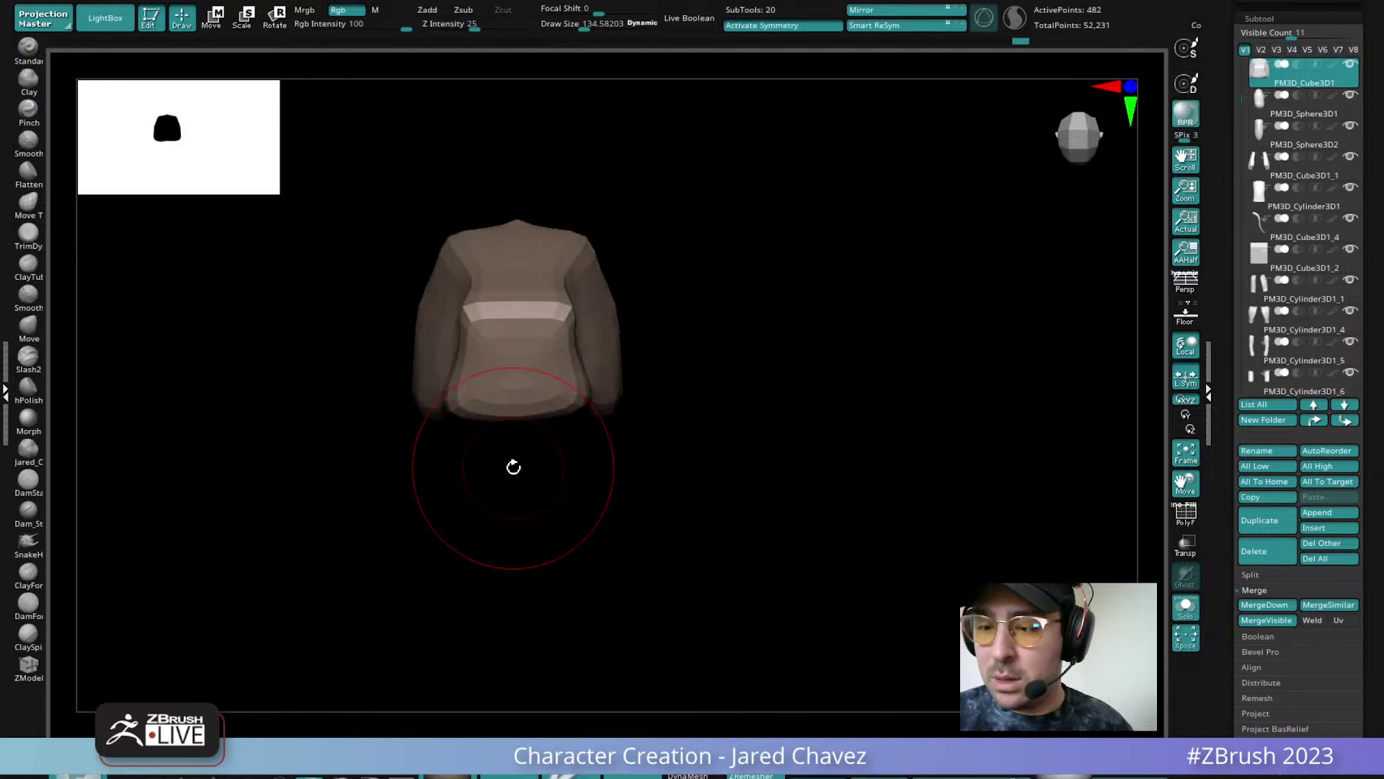
pyautogui.press('x')
pyautogui.keyDown('ctrl'); pyautogui.moveTo(337, 175); pyautogui.dragTo(517, 494); pyautogui.keyUp('ctrl')
pyautogui.keyDown('ctrl'); pyautogui.click(752, 297); pyautogui.keyUp('ctrl')
# Apply Smart ReSym to the muzzle block, clear its mask, show all the subtools and restore X symmetry
pyautogui.click(787, 26)
pyautogui.click(899, 27)
pyautogui.keyDown('ctrl'); pyautogui.moveTo(674, 474); pyautogui.dragTo(686, 602); pyautogui.keyUp('ctrl')
pyautogui.click(1190, 610)
pyautogui.press('x')
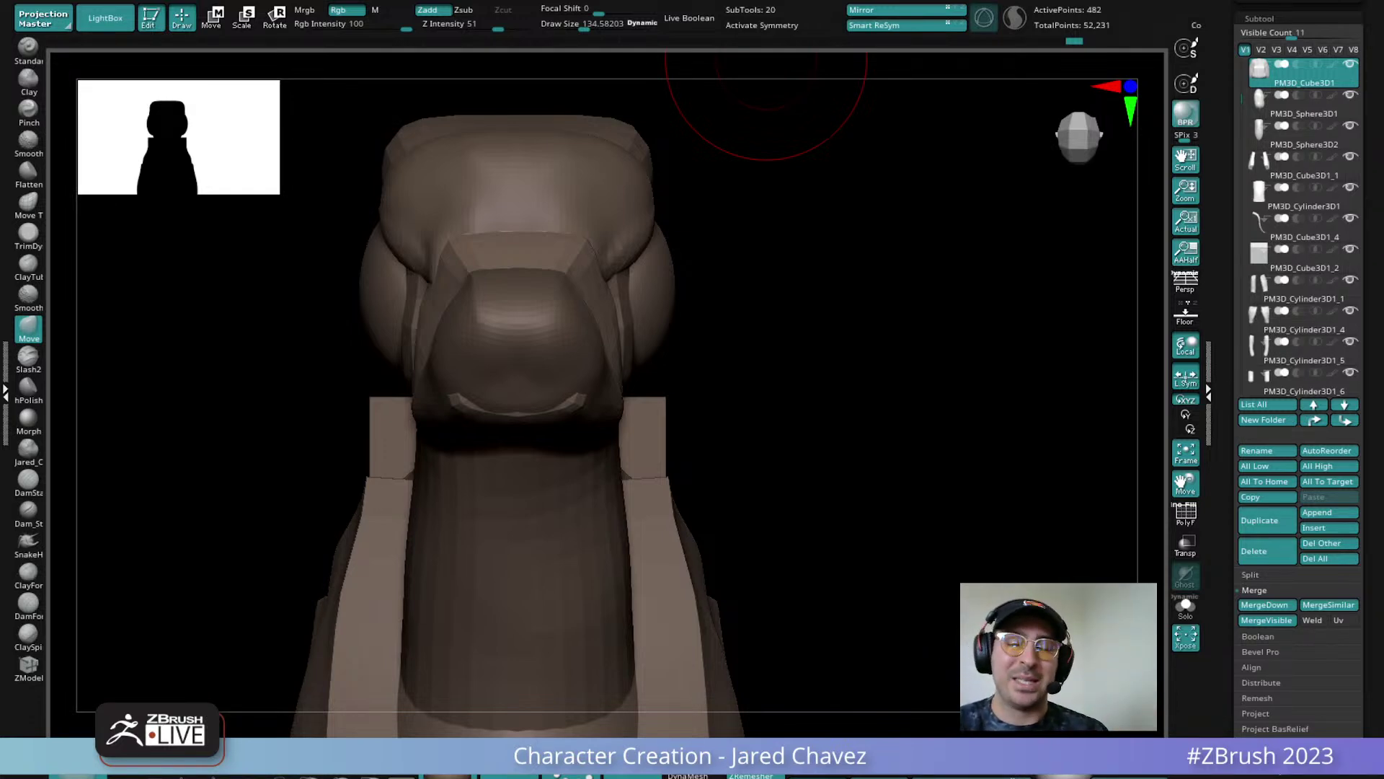
pyautogui.moveTo(829, 289); pyautogui.dragTo(743, 353, button='right')
pyautogui.keyDown('alt'); pyautogui.moveTo(770, 287); pyautogui.dragTo(647, 385, button='right'); pyautogui.keyUp('alt')
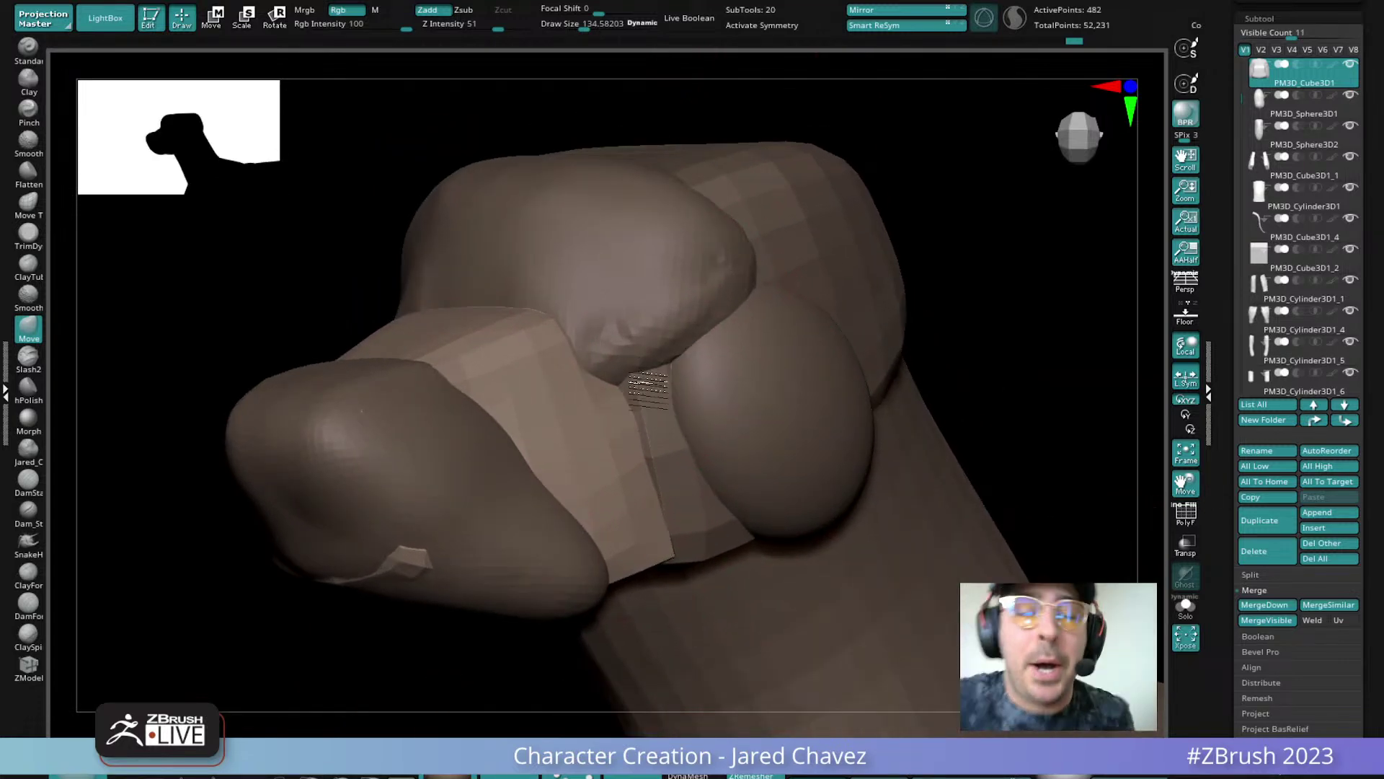
# Make the brow piece active and smooth its surface with the hPolish brush at a draw size of about 62
pyautogui.click(30, 390)
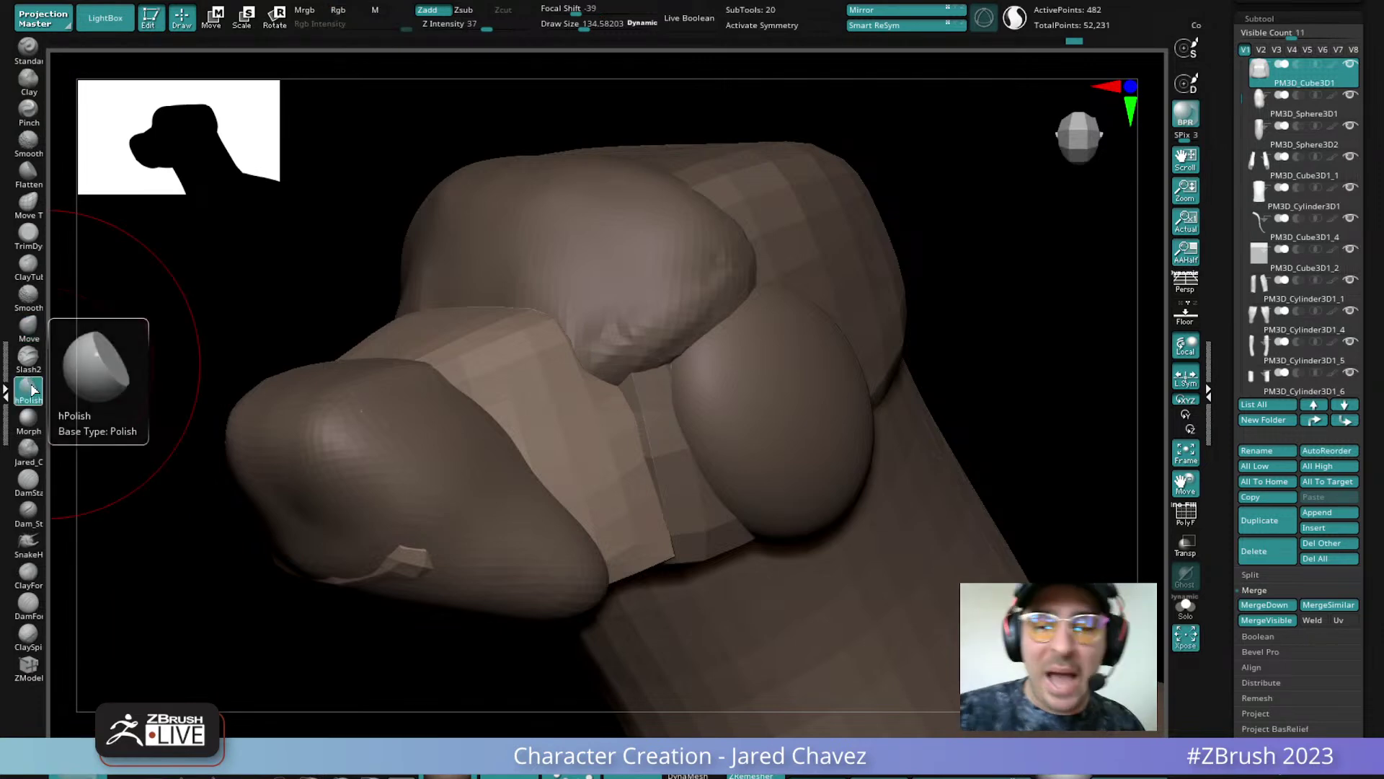
pyautogui.moveTo(644, 338); pyautogui.dragTo(646, 402, button='right')
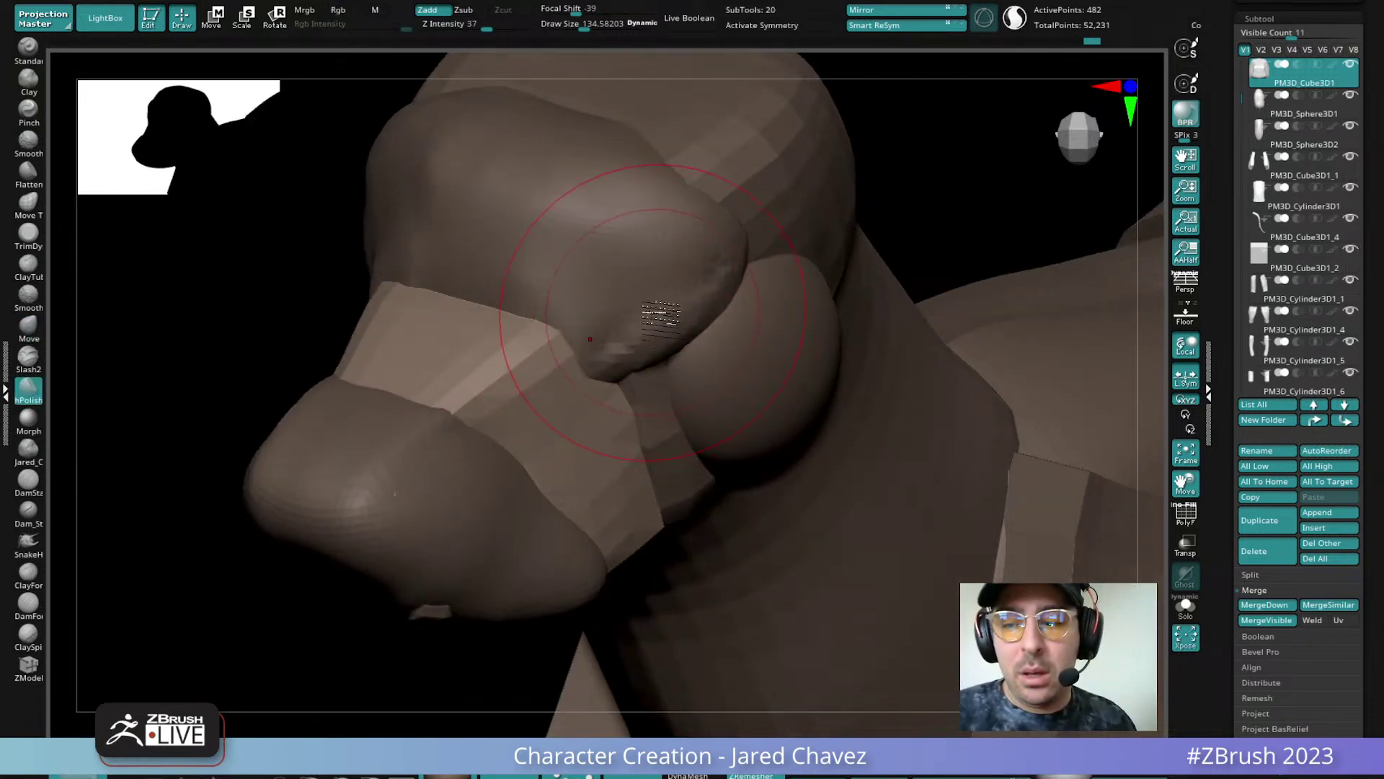
pyautogui.keyDown('alt'); pyautogui.click(699, 296); pyautogui.keyUp('alt')
pyautogui.moveTo(705, 290); pyautogui.dragTo(662, 303, button='right')
pyautogui.press('space')
pyautogui.moveTo(659, 304); pyautogui.dragTo(642, 303)
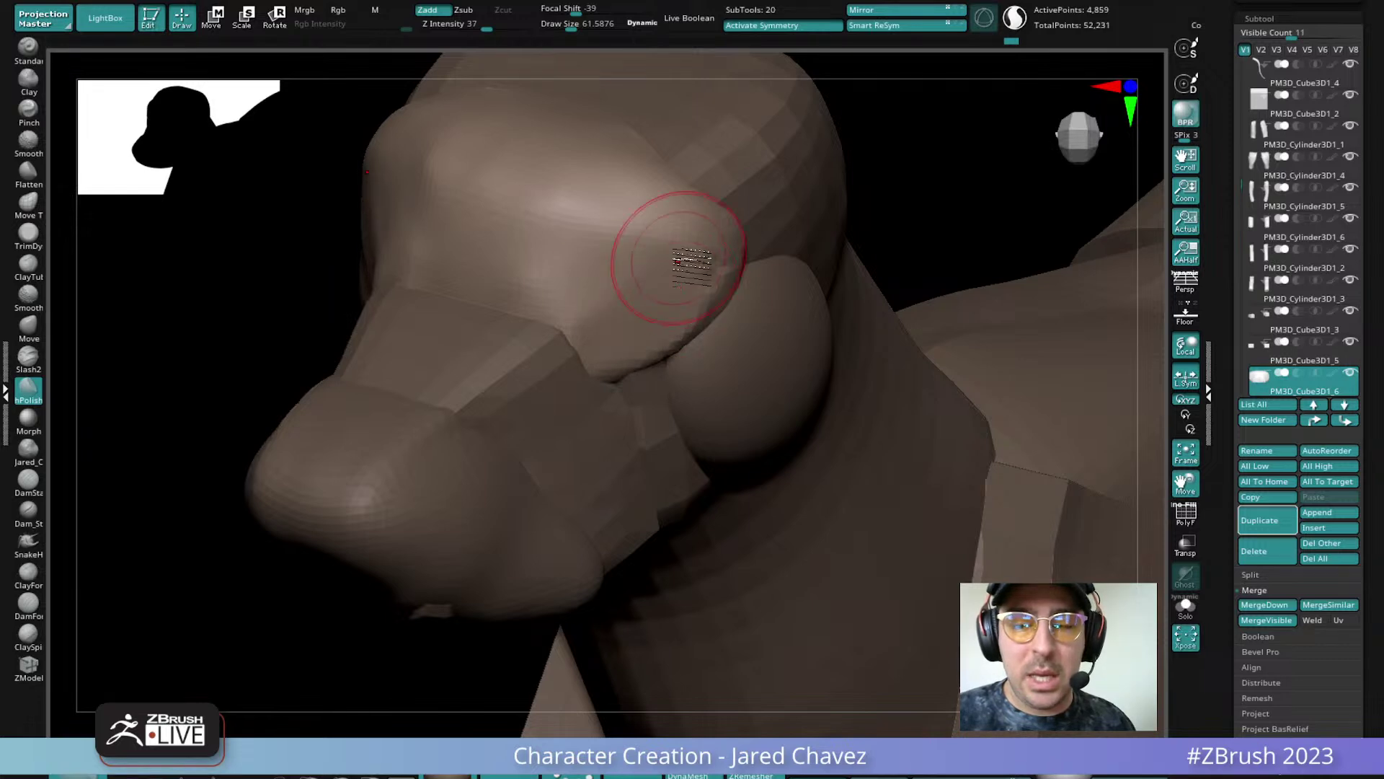
pyautogui.moveTo(596, 370)
pyautogui.mouseDown(button='right')
pyautogui.moveTo(603, 300)
pyautogui.moveTo(608, 338)
pyautogui.moveTo(572, 339)
pyautogui.moveTo(609, 355)
pyautogui.mouseUp(button='right')
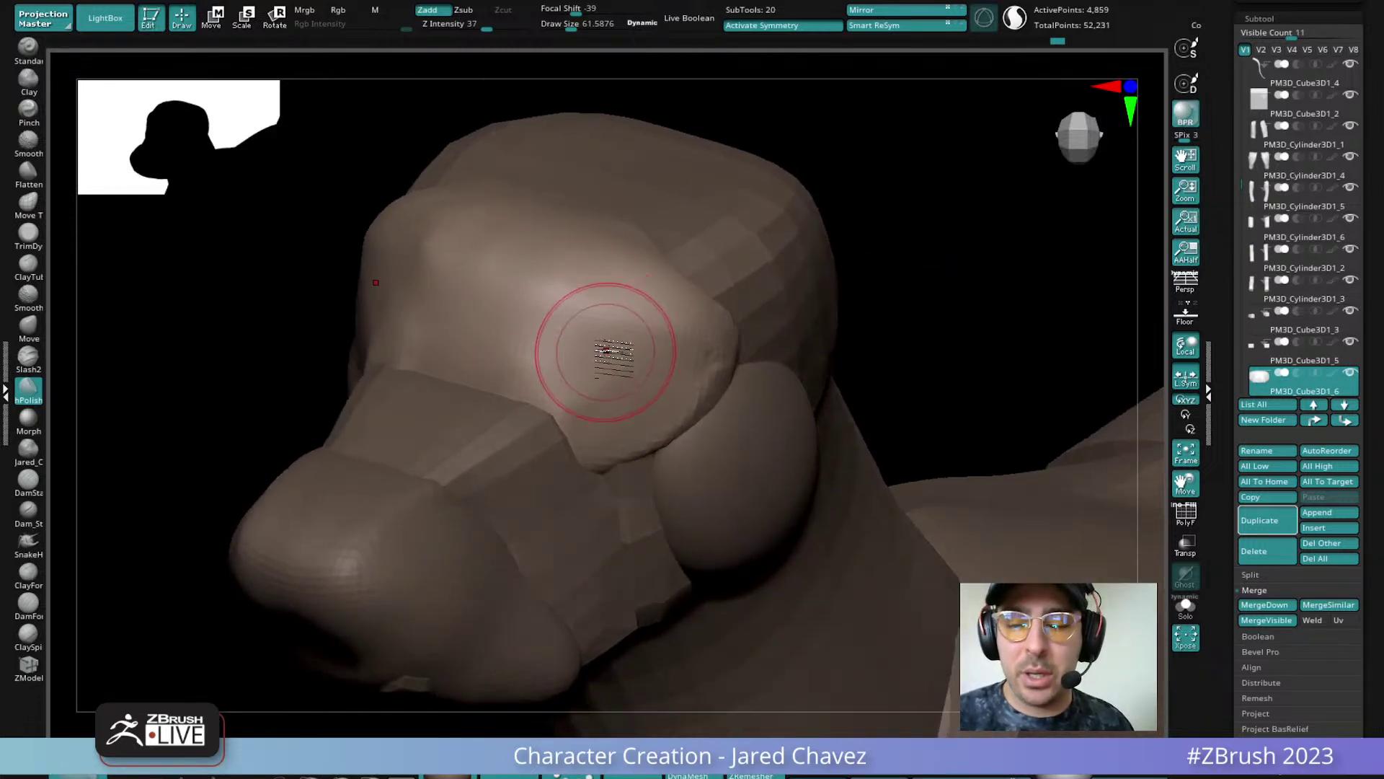
# Build up the front, sides and rear edge of the brow piece with the clay brush
pyautogui.click(29, 577)
pyautogui.moveTo(556, 318)
pyautogui.mouseDown()
pyautogui.moveTo(540, 365)
pyautogui.moveTo(530, 313)
pyautogui.mouseUp()
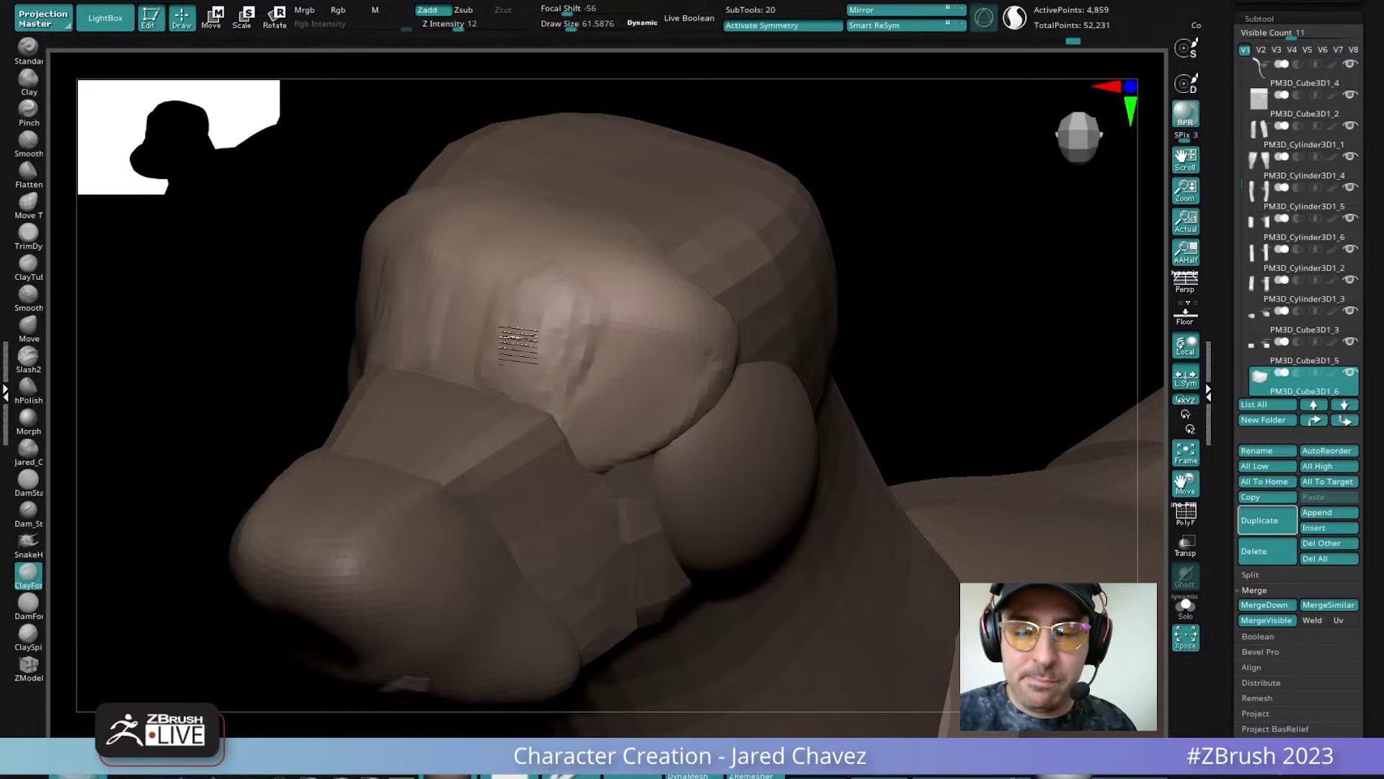
pyautogui.moveTo(479, 318); pyautogui.dragTo(489, 343, button='right')
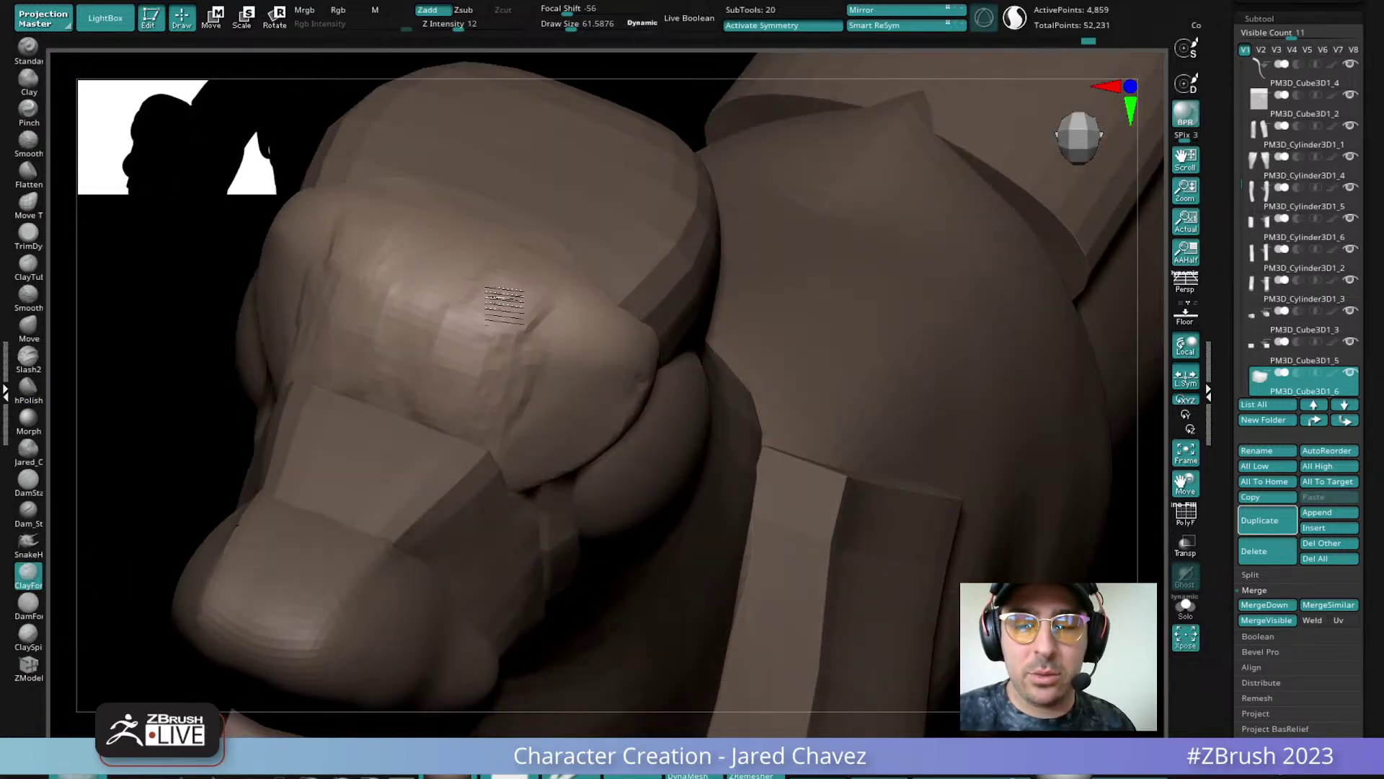
pyautogui.moveTo(518, 294); pyautogui.dragTo(590, 283, button='right')
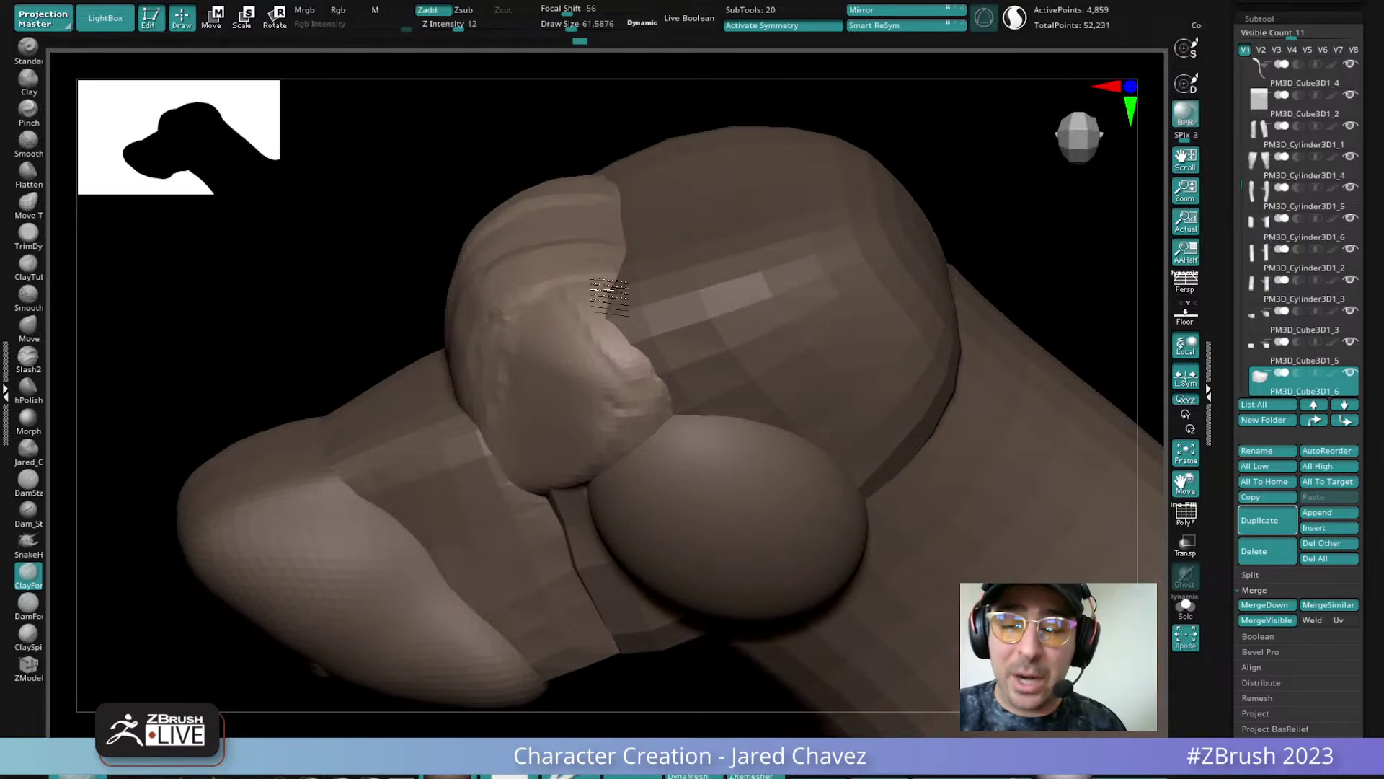
pyautogui.moveTo(626, 372)
pyautogui.mouseDown(button='right')
pyautogui.moveTo(603, 371)
pyautogui.moveTo(618, 324)
pyautogui.moveTo(657, 392)
pyautogui.moveTo(652, 405)
pyautogui.moveTo(608, 393)
pyautogui.mouseUp(button='right')
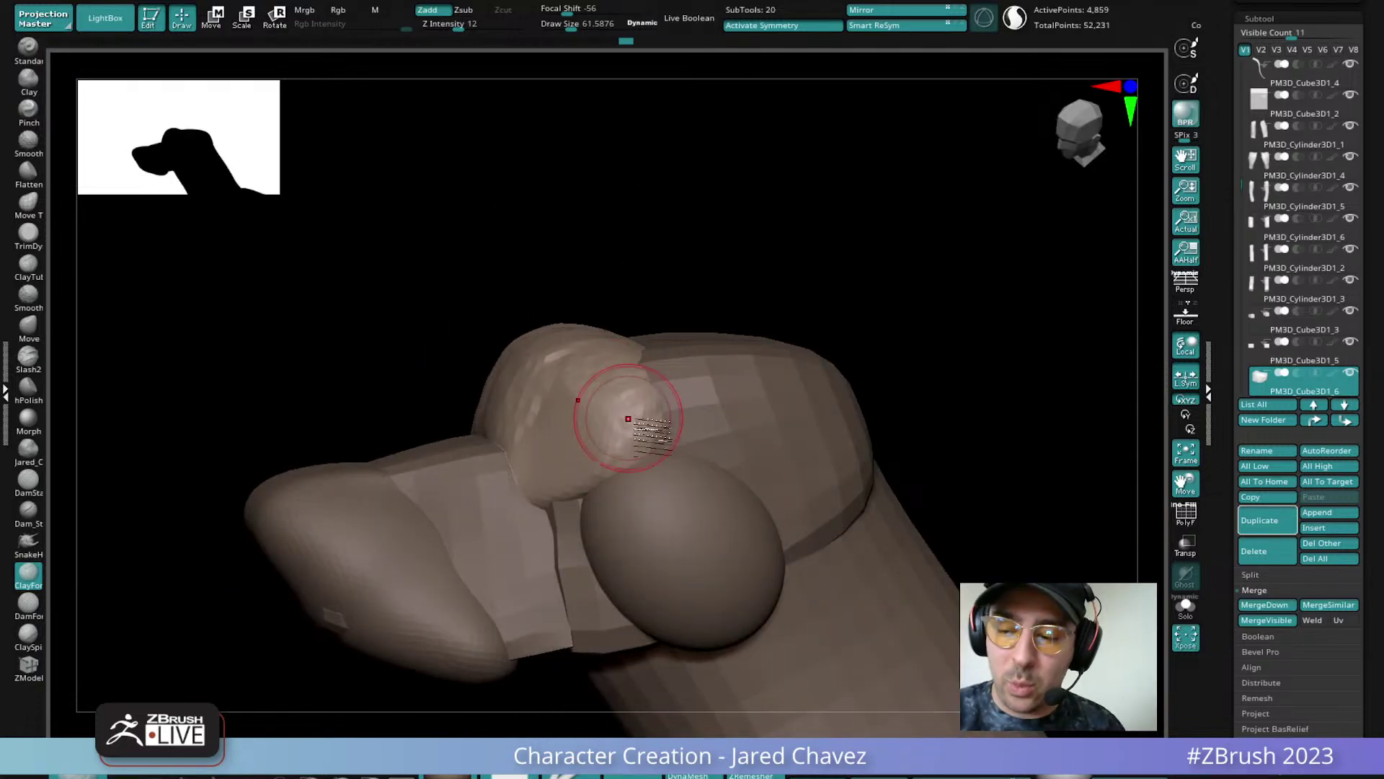
pyautogui.moveTo(634, 455); pyautogui.dragTo(494, 400, button='right')
# Make the muzzle block active and rework its rear sides with the clay brush
pyautogui.keyDown('alt'); pyautogui.click(488, 396); pyautogui.keyUp('alt')
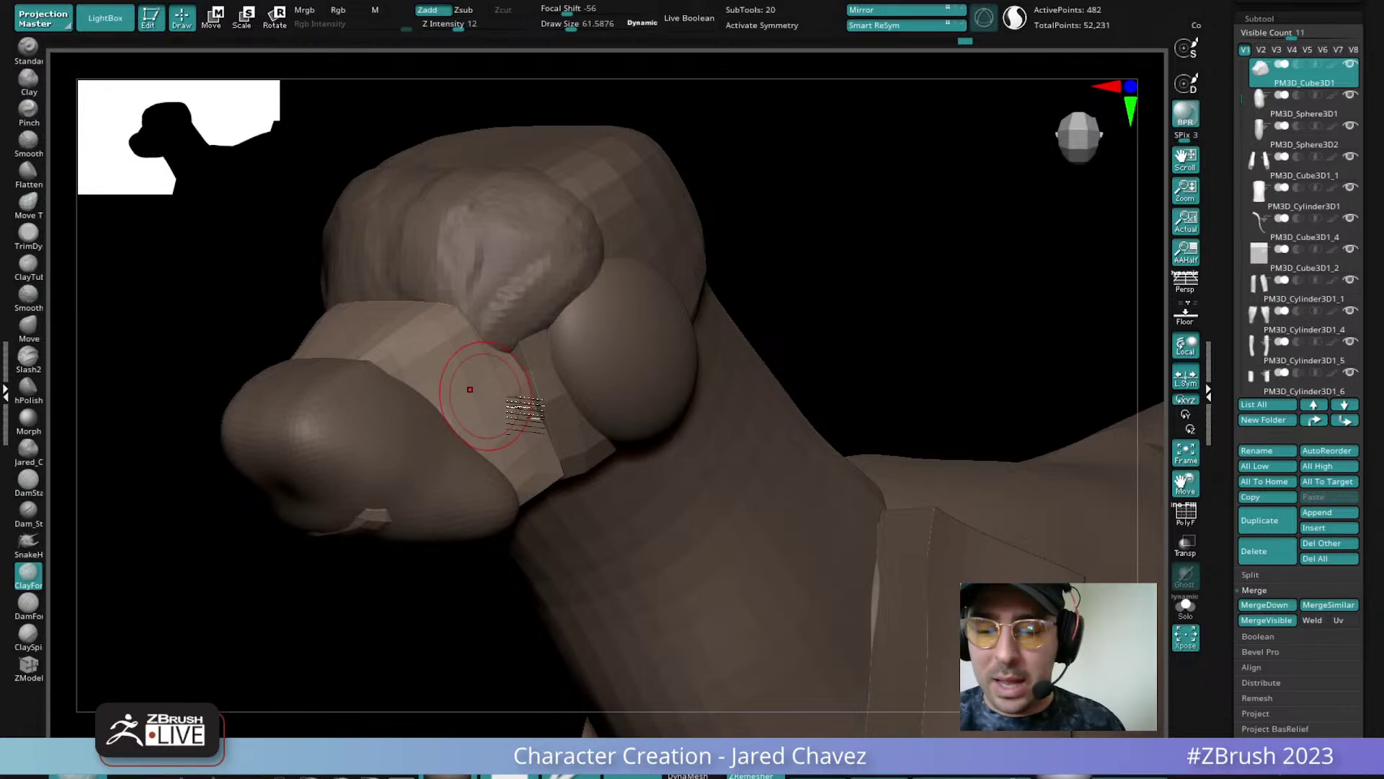
pyautogui.moveTo(543, 494); pyautogui.dragTo(566, 492, button='right')
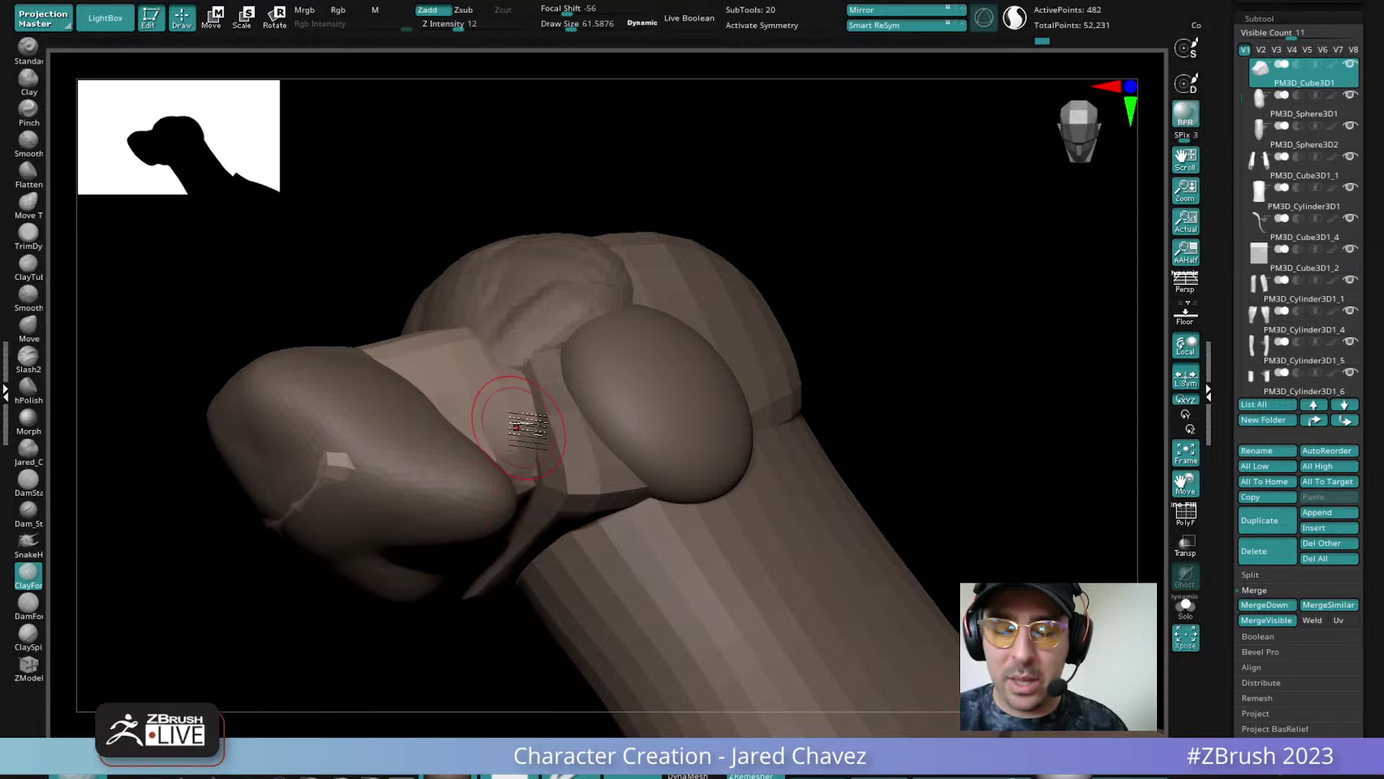
pyautogui.moveTo(520, 422); pyautogui.dragTo(529, 498, button='right')
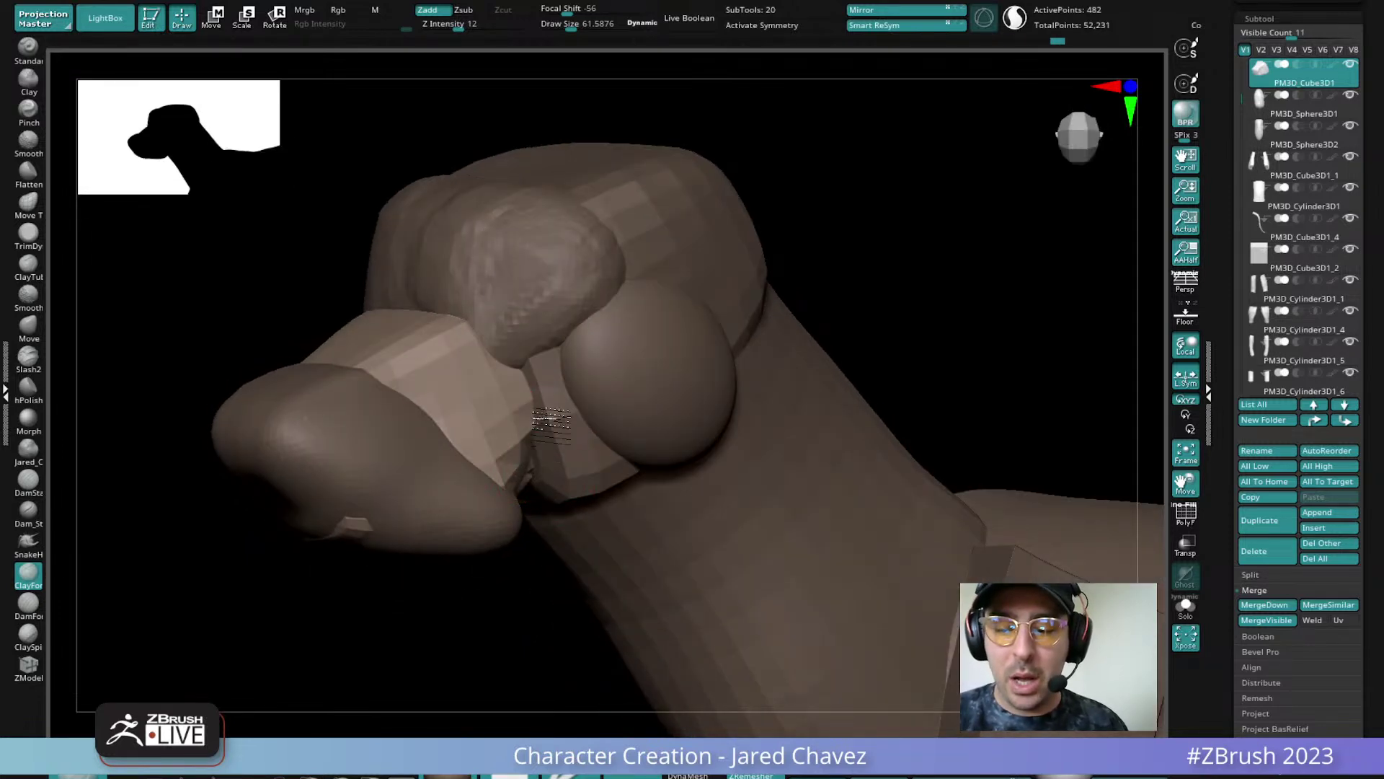
pyautogui.moveTo(538, 447)
pyautogui.mouseDown(button='right')
pyautogui.moveTo(543, 482)
pyautogui.moveTo(544, 434)
pyautogui.mouseUp(button='right')
# Append a Cube3D and use the gizmo to place, shrink and tilt it over the top of the muzzle
pyautogui.click(1327, 513)
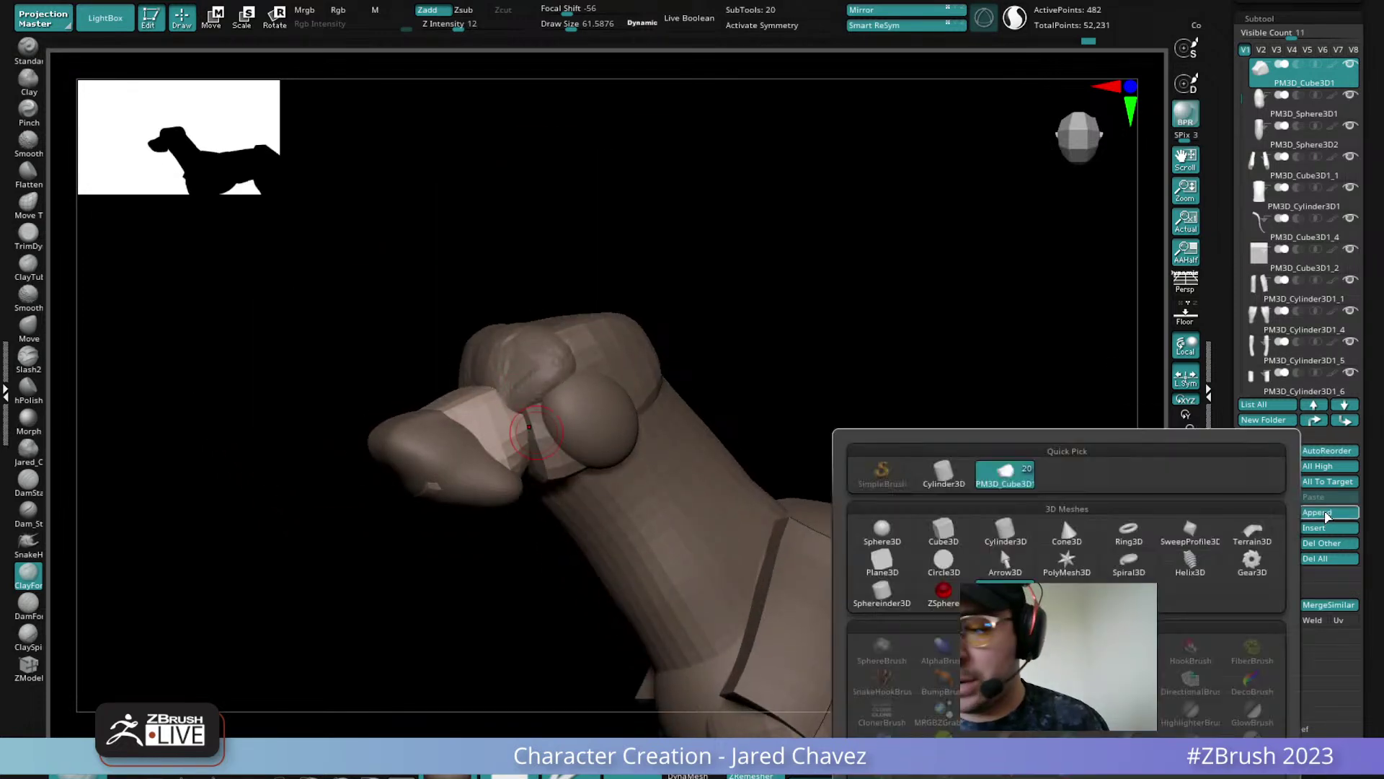
pyautogui.click(943, 532)
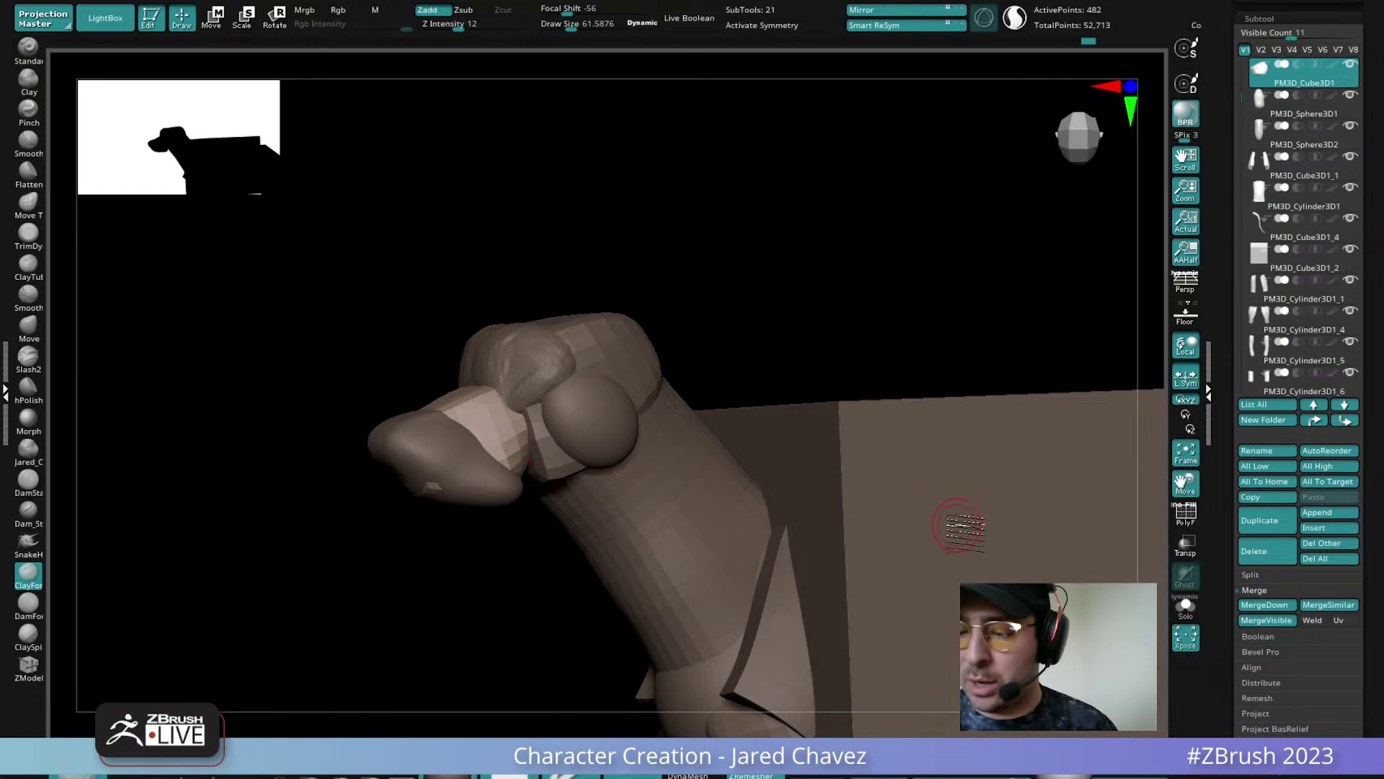
pyautogui.click(214, 18)
pyautogui.keyDown('alt'); pyautogui.moveTo(973, 484); pyautogui.dragTo(964, 512, button='right'); pyautogui.keyUp('alt')
pyautogui.moveTo(964, 512); pyautogui.dragTo(803, 354)
pyautogui.keyDown('ctrl'); pyautogui.moveTo(798, 309); pyautogui.dragTo(851, 436, button='right'); pyautogui.keyUp('ctrl')
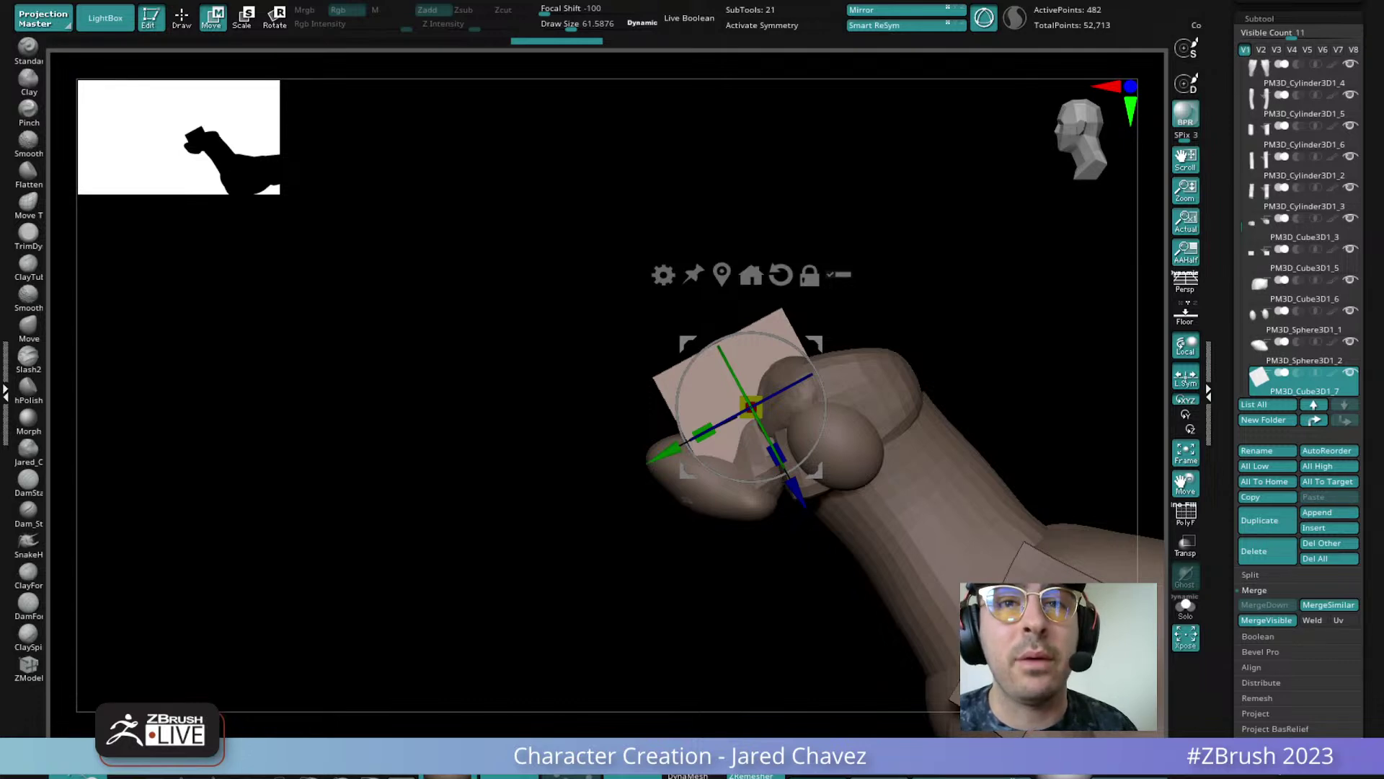
# Flatten the new cube into a thin plate and seat it along the bridge of the muzzle
pyautogui.moveTo(944, 287); pyautogui.dragTo(753, 426)
pyautogui.moveTo(873, 392); pyautogui.dragTo(910, 449, button='right')
pyautogui.moveTo(669, 440); pyautogui.dragTo(820, 468, button='right')
pyautogui.moveTo(821, 482); pyautogui.dragTo(824, 494)
# Make the lip piece active and adjust its upper front with the Move brush at a draw size of about 119
pyautogui.keyDown('alt'); pyautogui.click(596, 541); pyautogui.keyUp('alt')
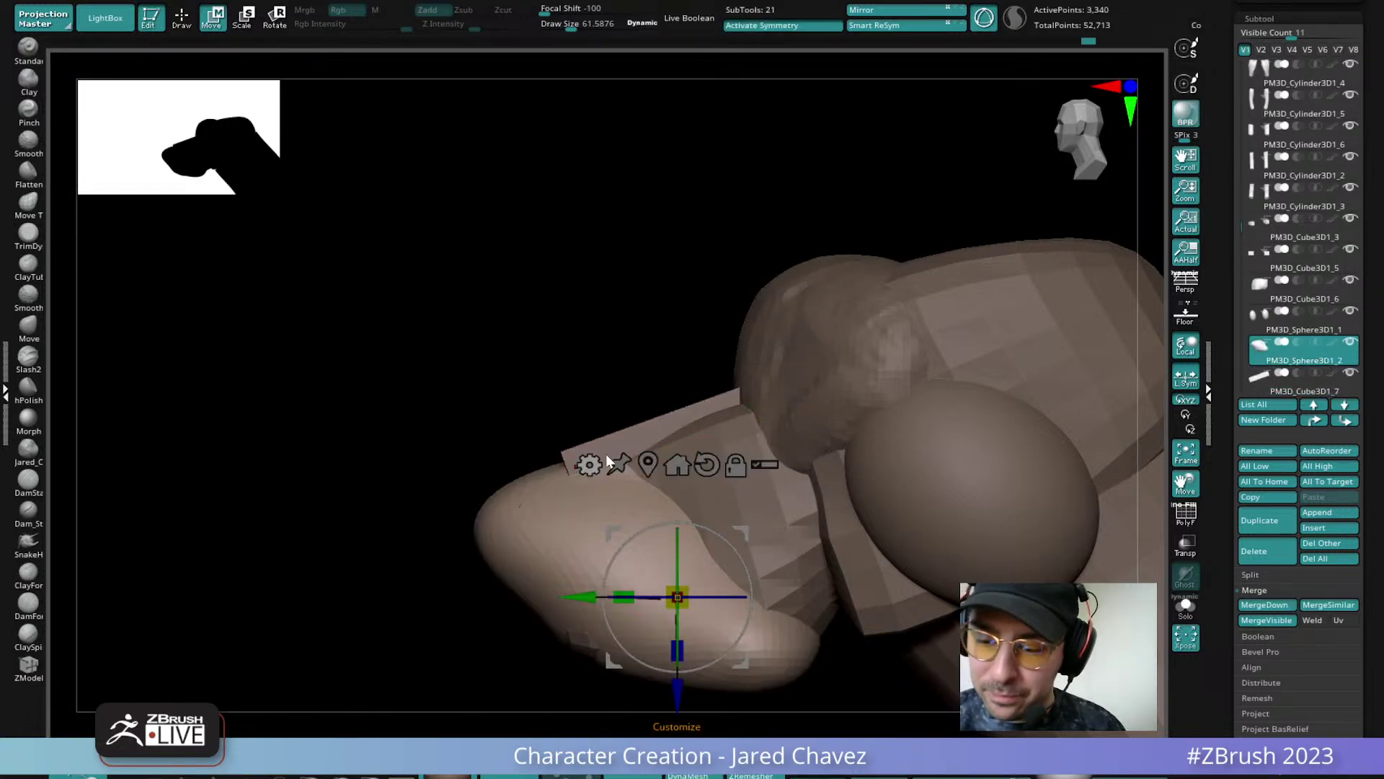
pyautogui.click(182, 17)
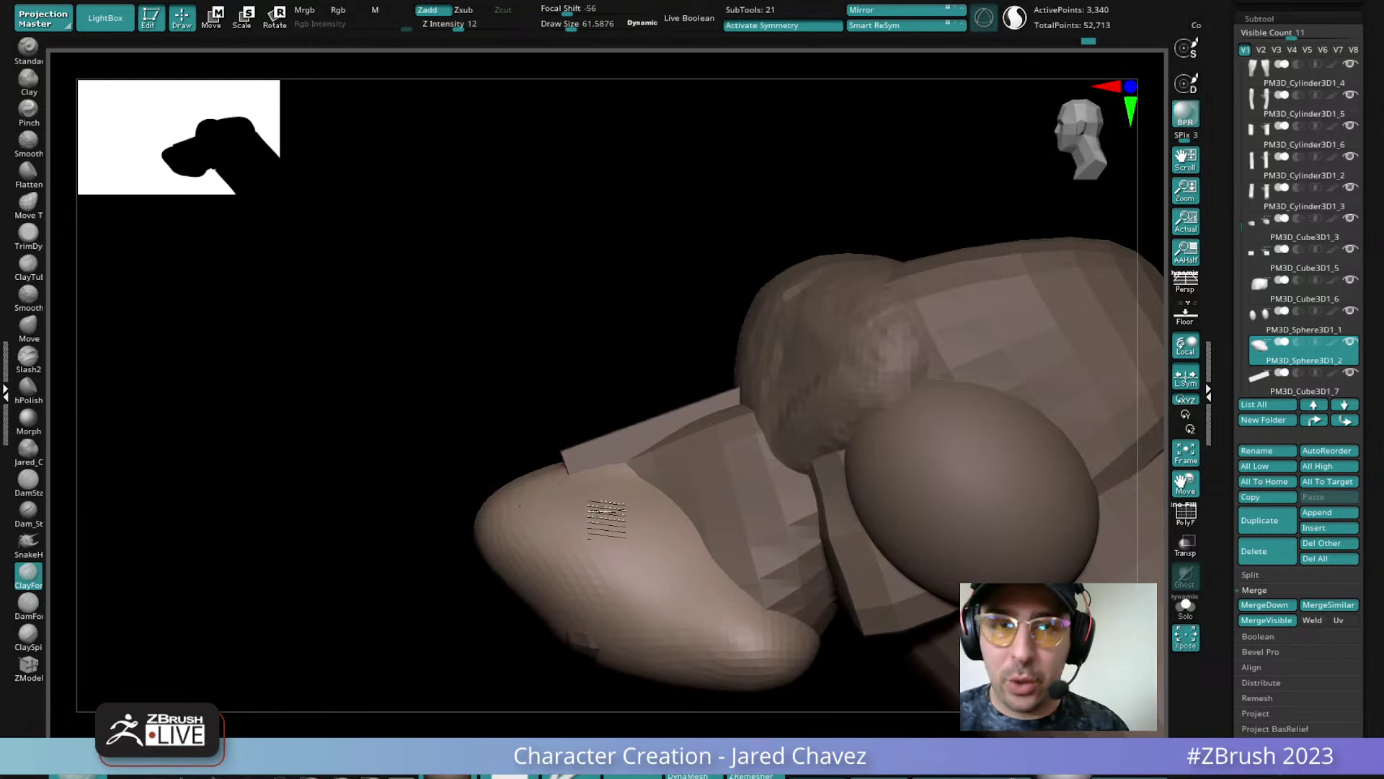
pyautogui.press('space')
pyautogui.moveTo(593, 505)
pyautogui.mouseDown()
pyautogui.moveTo(607, 473)
pyautogui.moveTo(570, 452)
pyautogui.moveTo(589, 449)
pyautogui.mouseUp()
pyautogui.hotkey('ctrl', '1')
pyautogui.press('space')
pyautogui.moveTo(588, 456); pyautogui.dragTo(525, 541, button='right')
pyautogui.moveTo(556, 479); pyautogui.dragTo(597, 317, button='right')
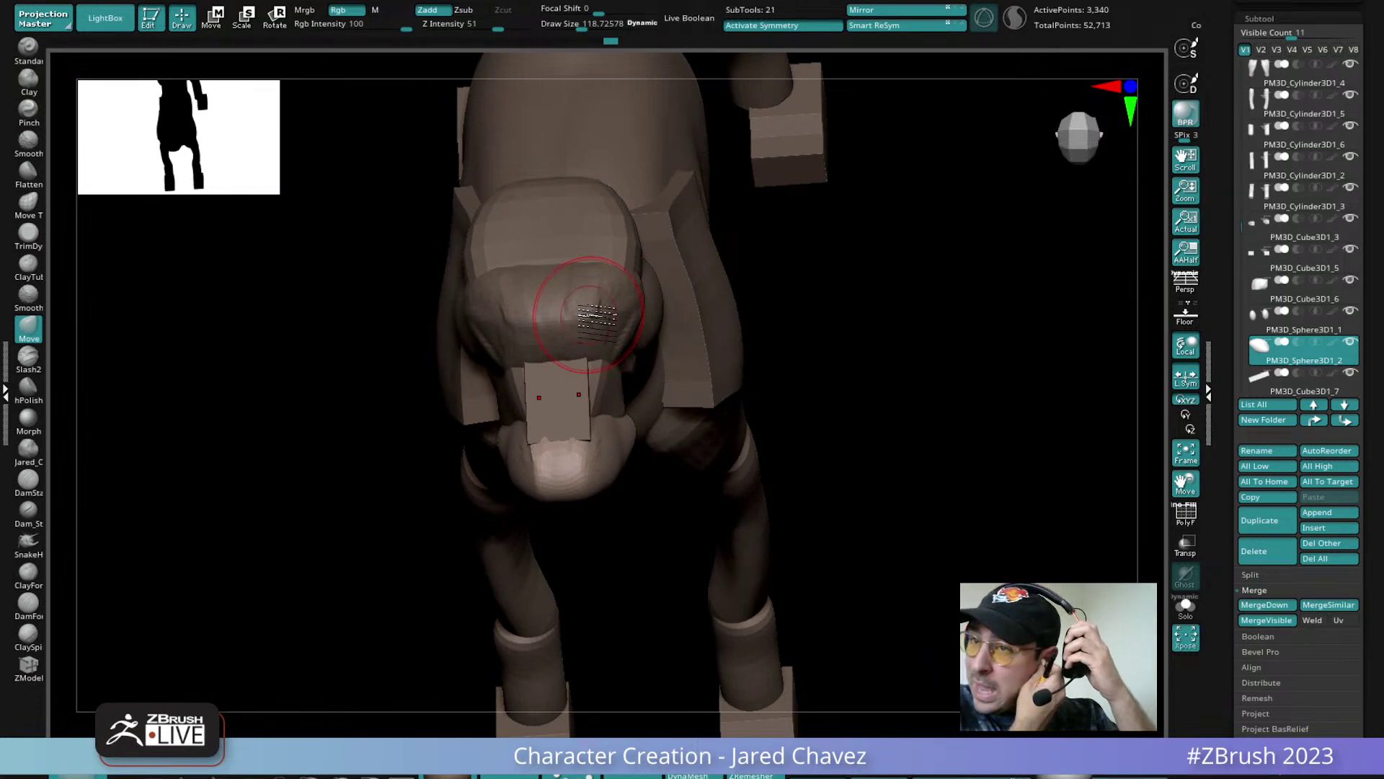
pyautogui.moveTo(597, 317); pyautogui.dragTo(636, 259, button='right')
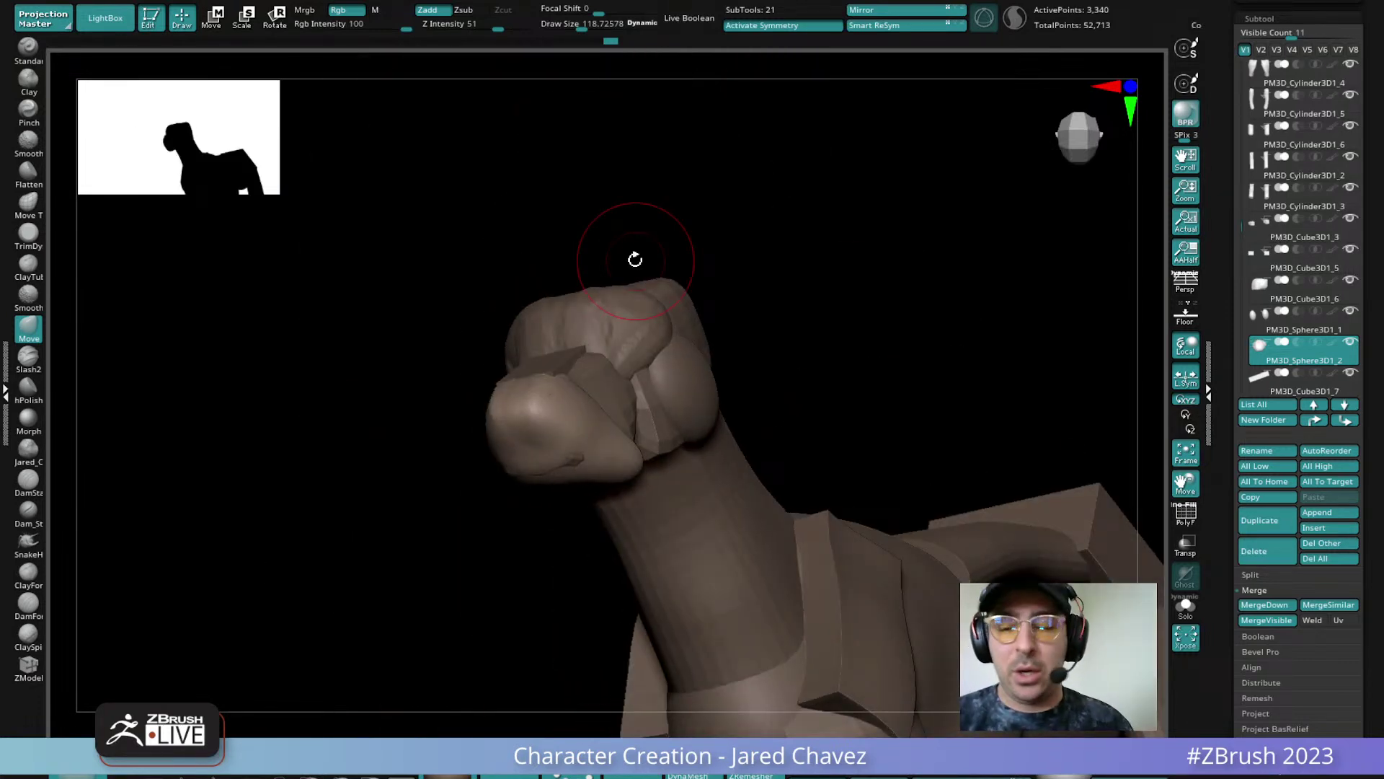
pyautogui.moveTo(738, 321)
pyautogui.mouseDown(button='right')
pyautogui.moveTo(704, 318)
pyautogui.moveTo(693, 357)
pyautogui.moveTo(608, 363)
pyautogui.moveTo(658, 497)
pyautogui.mouseUp(button='right')
# Make the brow piece active and add volume around the eye area with the clay brush at a draw size of about 42
pyautogui.click(28, 579)
pyautogui.keyDown('alt'); pyautogui.click(680, 297); pyautogui.keyUp('alt')
pyautogui.moveTo(679, 296)
pyautogui.keyDown('alt'); pyautogui.mouseDown(button='right')
pyautogui.moveTo(617, 441)
pyautogui.moveTo(616, 424)
pyautogui.mouseUp(button='right'); pyautogui.keyUp('alt')
pyautogui.press('space')
pyautogui.moveTo(616, 424); pyautogui.dragTo(590, 426)
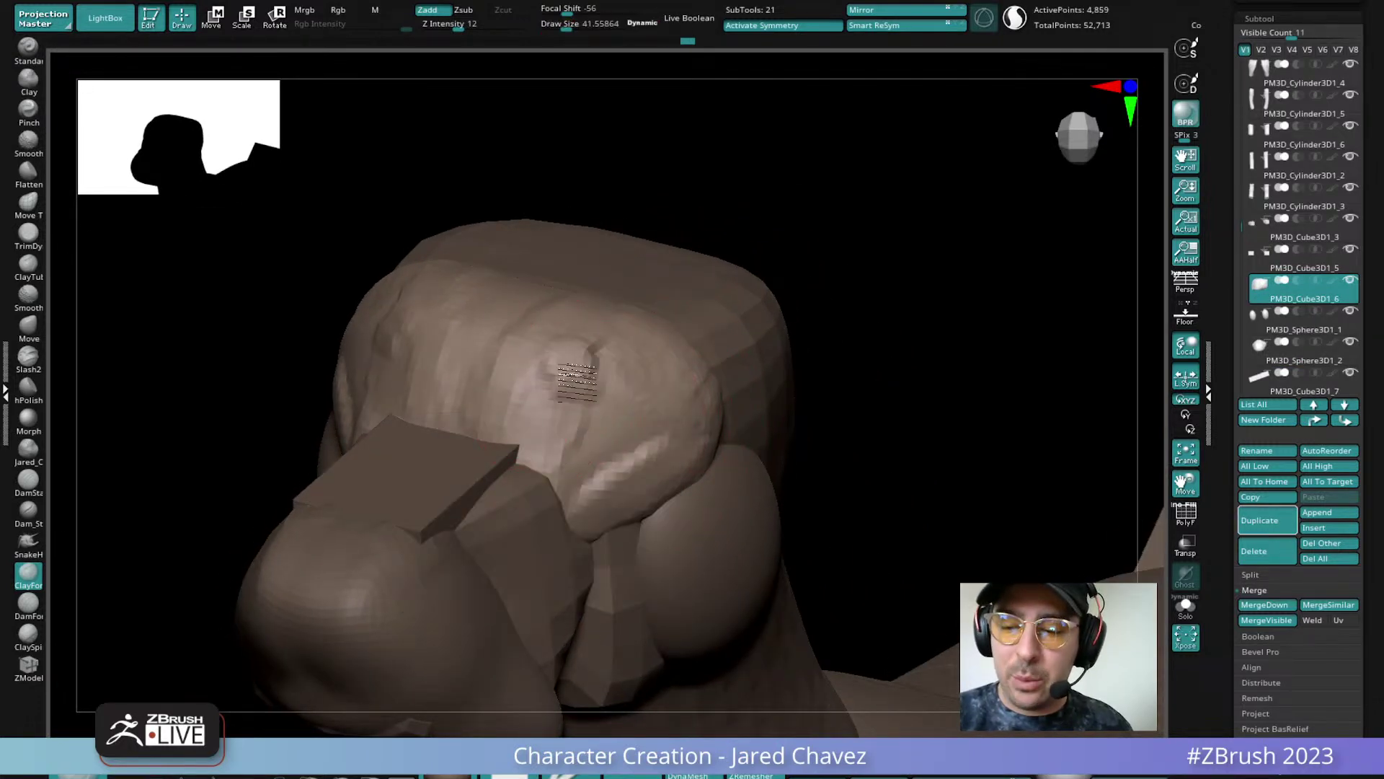
pyautogui.moveTo(616, 374); pyautogui.dragTo(581, 418, button='right')
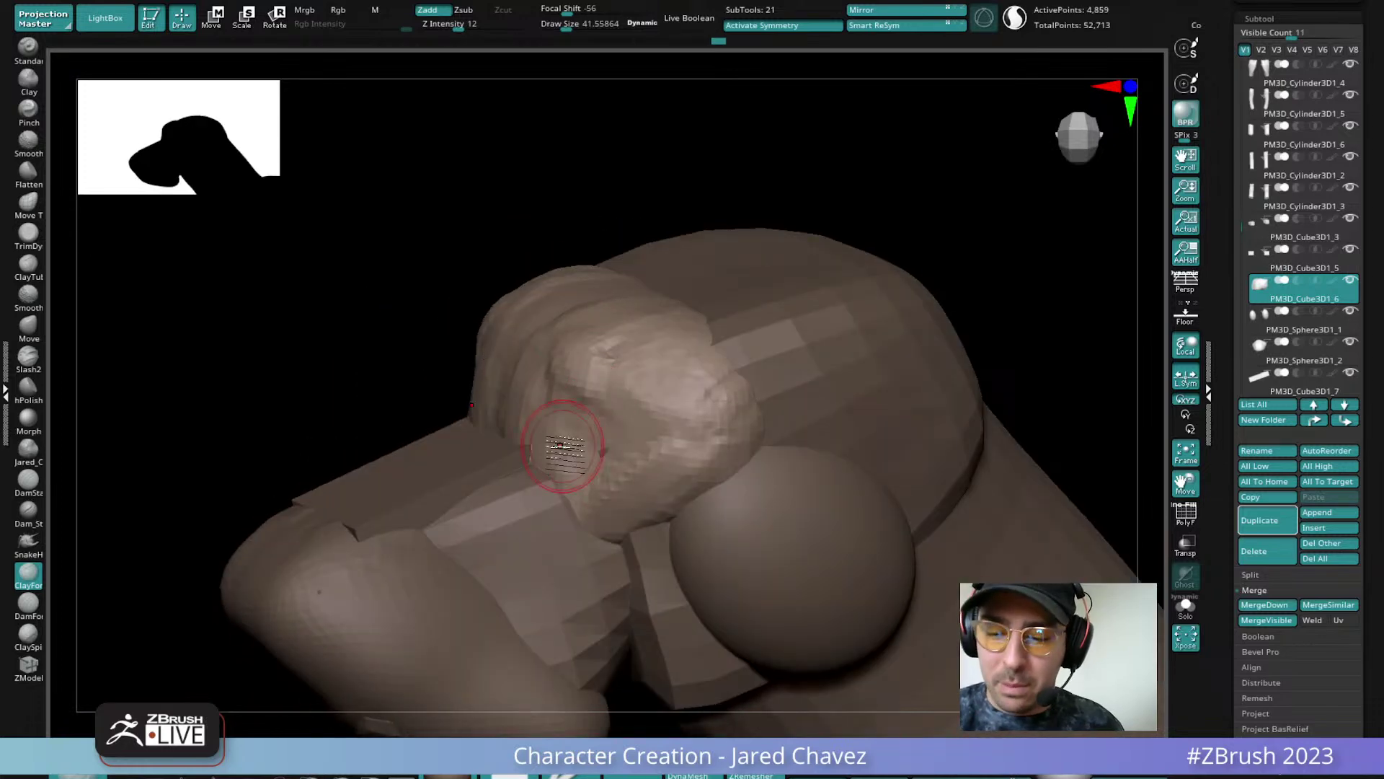
pyautogui.moveTo(605, 423)
pyautogui.mouseDown()
pyautogui.moveTo(586, 383)
pyautogui.moveTo(685, 424)
pyautogui.mouseUp()
pyautogui.moveTo(637, 437)
pyautogui.keyDown('ctrl'); pyautogui.mouseDown(button='right')
pyautogui.moveTo(601, 352)
pyautogui.moveTo(648, 396)
pyautogui.moveTo(589, 433)
pyautogui.moveTo(598, 480)
pyautogui.moveTo(584, 465)
pyautogui.moveTo(603, 356)
pyautogui.moveTo(639, 420)
pyautogui.moveTo(633, 457)
pyautogui.moveTo(530, 491)
pyautogui.moveTo(561, 585)
pyautogui.mouseUp(button='right'); pyautogui.keyUp('ctrl')
# Make the nose-bridge plate active and narrow it slightly by scaling it along X
pyautogui.keyDown('alt'); pyautogui.click(523, 489); pyautogui.keyUp('alt')
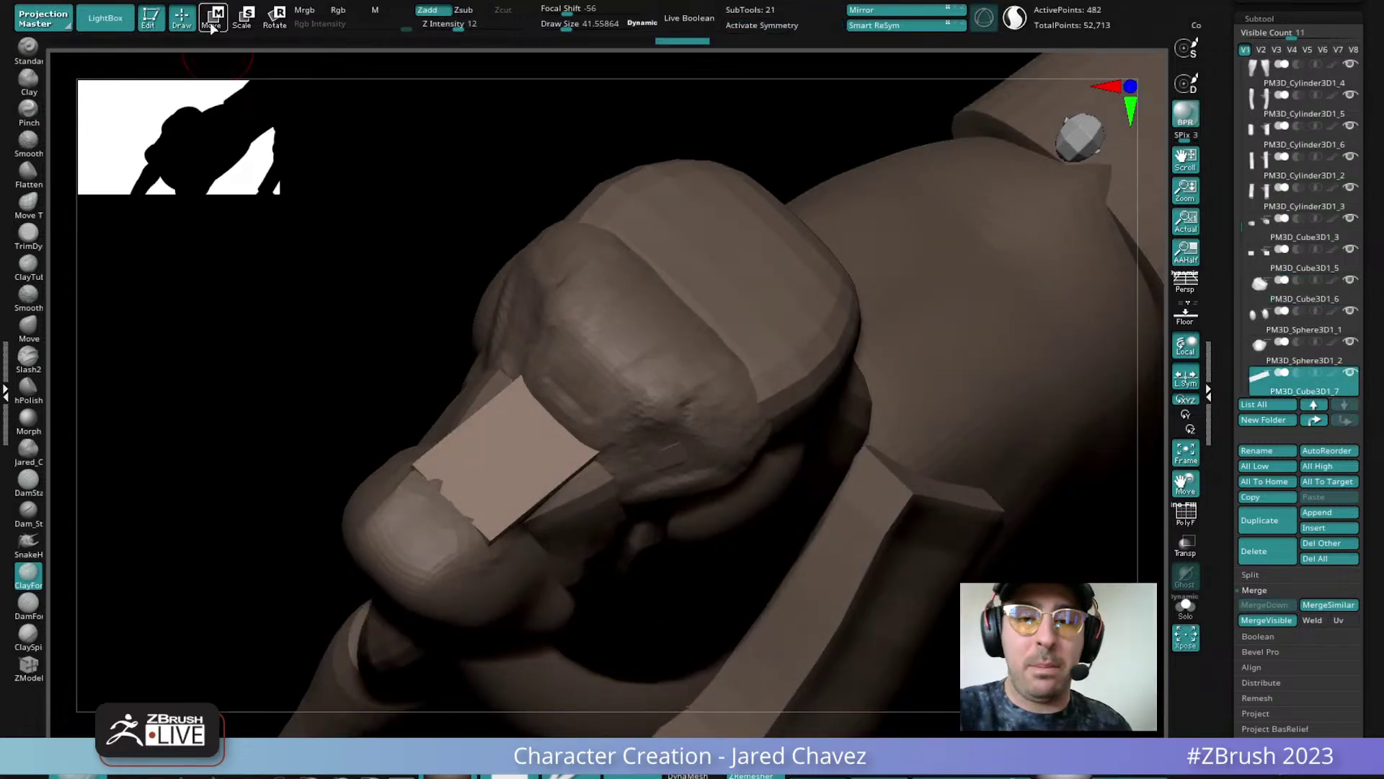
pyautogui.click(212, 23)
pyautogui.moveTo(516, 389); pyautogui.dragTo(522, 395)
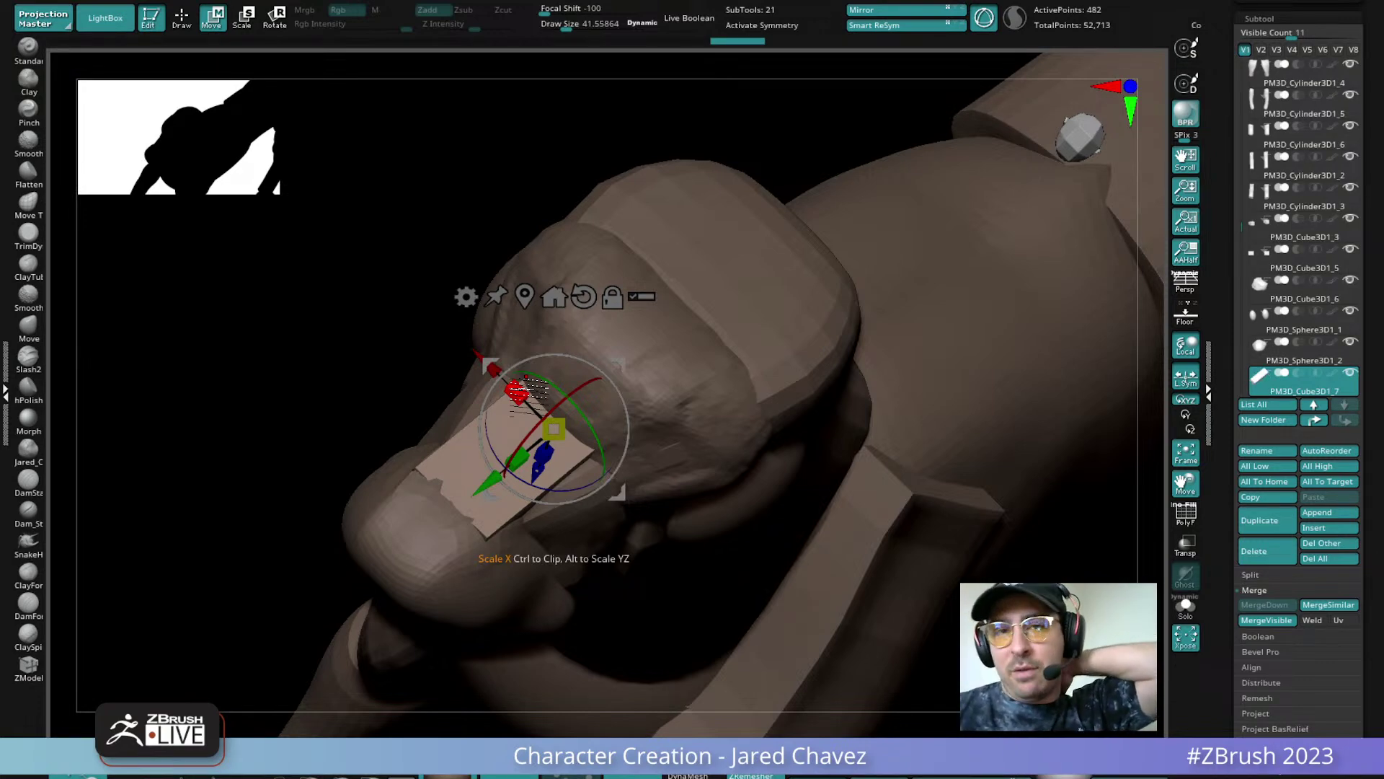
pyautogui.moveTo(530, 393); pyautogui.dragTo(691, 429, button='right')
# Make the muzzle block active and refine its sides next to the nose-bridge plate with the clay brush
pyautogui.click(566, 539)
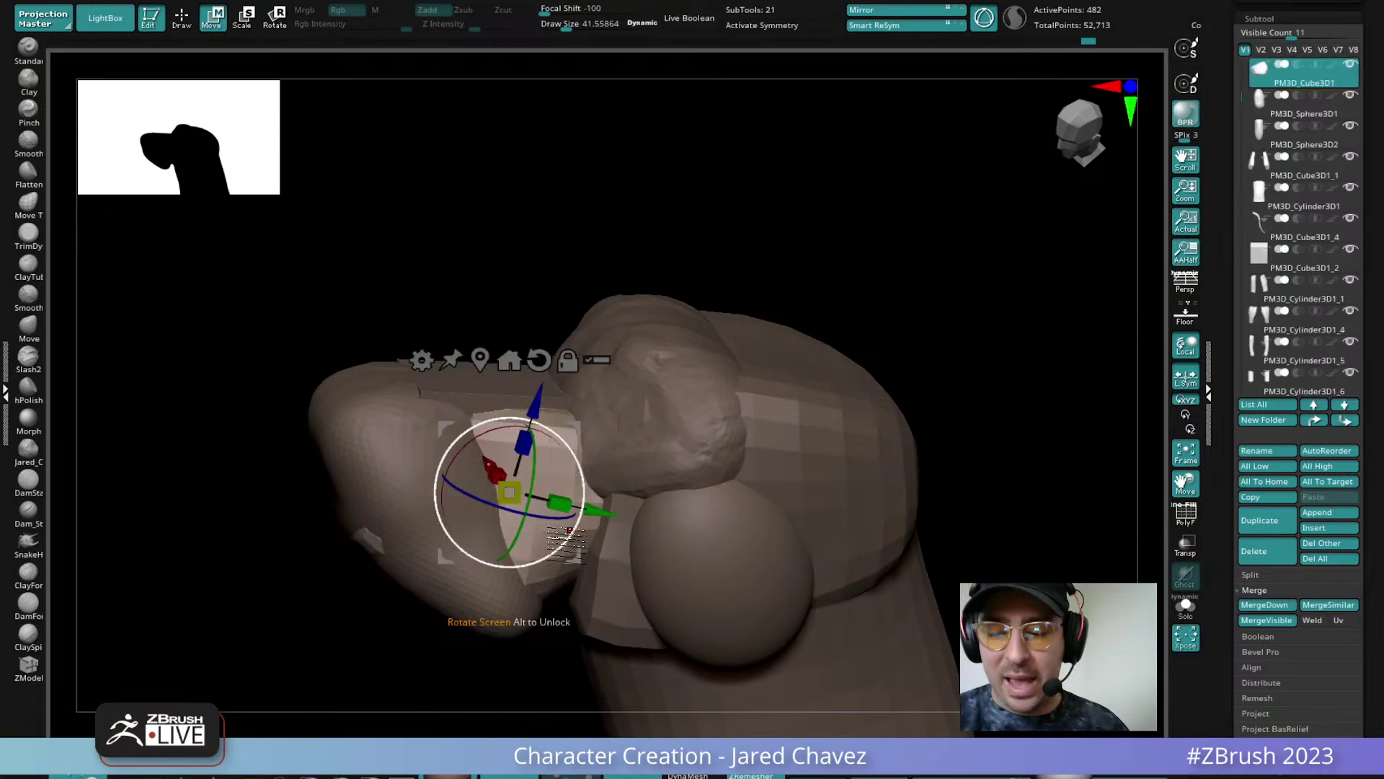
pyautogui.click(183, 19)
pyautogui.moveTo(535, 545)
pyautogui.mouseDown(button='right')
pyautogui.moveTo(599, 550)
pyautogui.moveTo(590, 590)
pyautogui.mouseUp(button='right')
pyautogui.rightClick(588, 531)
pyautogui.moveTo(588, 528); pyautogui.dragTo(654, 391, button='right')
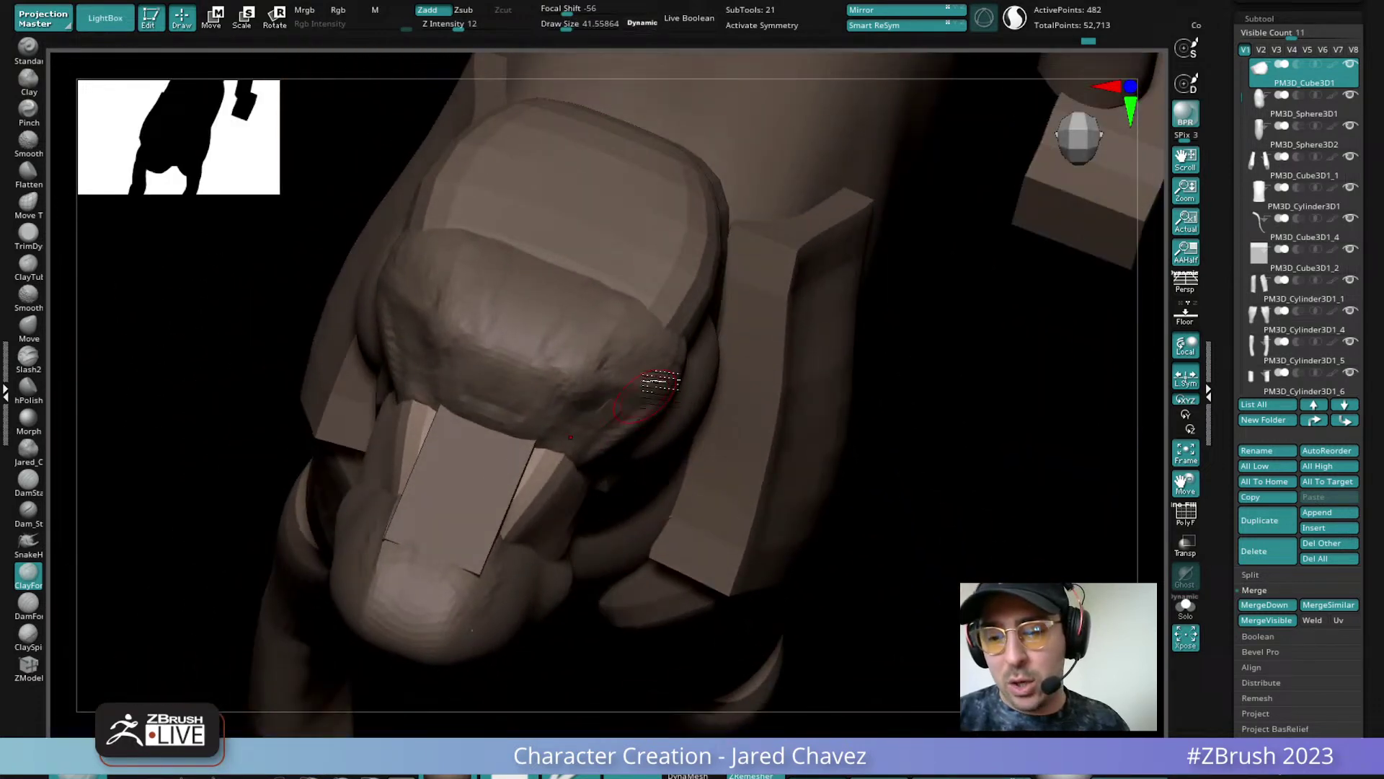
# Isolate the cranium block, turn symmetry off and mask one half of it
pyautogui.keyDown('alt'); pyautogui.click(681, 289); pyautogui.keyUp('alt')
pyautogui.moveTo(680, 289); pyautogui.dragTo(704, 402, button='right')
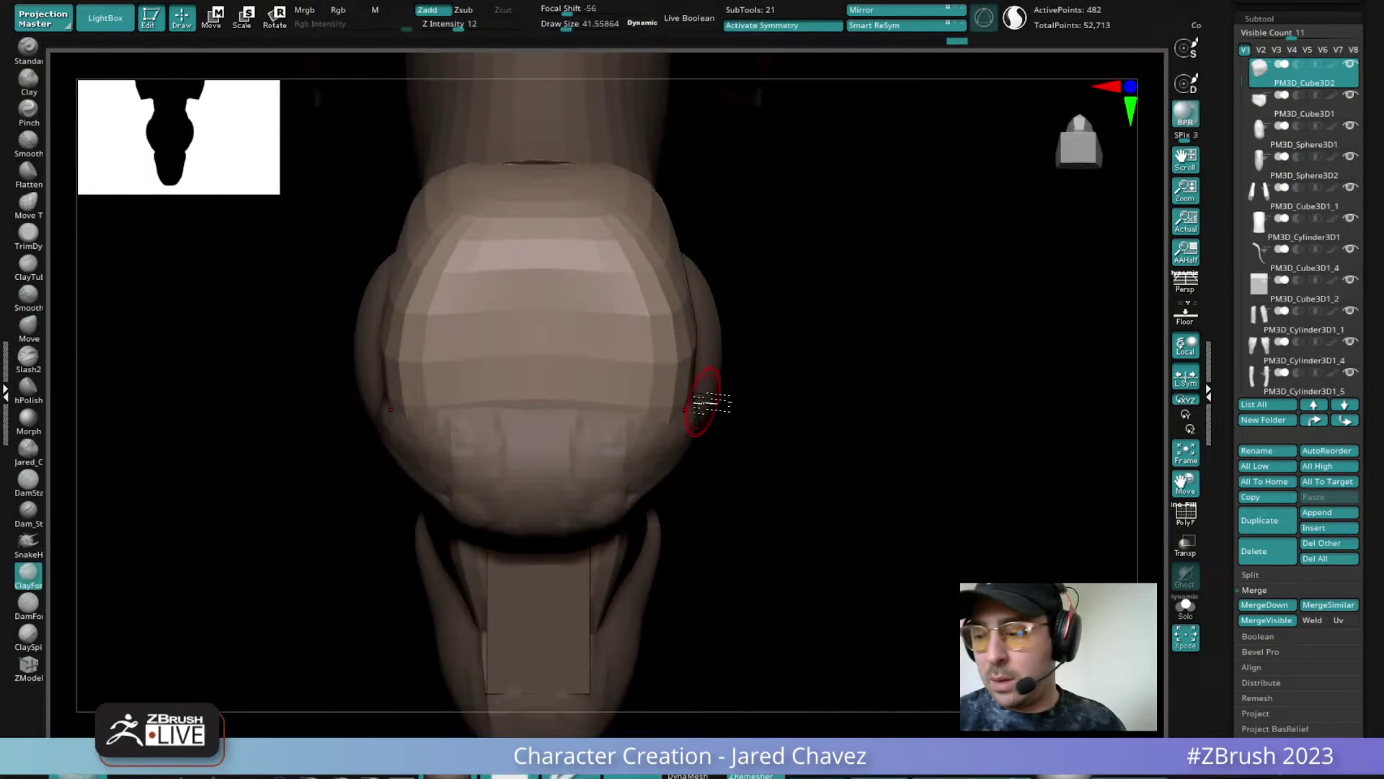
pyautogui.click(1185, 606)
pyautogui.keyDown('ctrl'); pyautogui.moveTo(752, 91); pyautogui.dragTo(541, 596); pyautogui.keyUp('ctrl')
pyautogui.press('x')
pyautogui.keyDown('ctrl'); pyautogui.moveTo(791, 223); pyautogui.dragTo(538, 600); pyautogui.keyUp('ctrl')
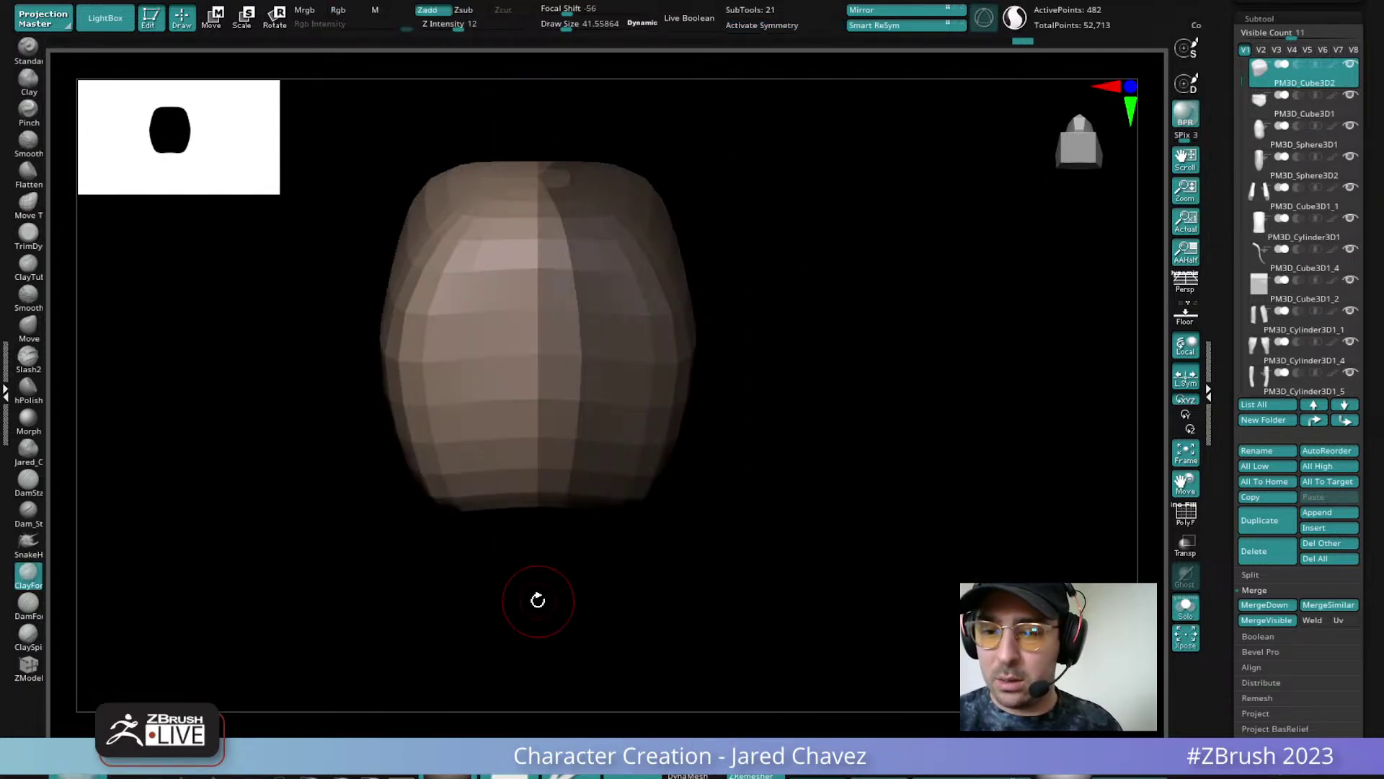
# Apply Smart ReSym to the cranium block, clear its mask and show all the subtools
pyautogui.click(898, 26)
pyautogui.moveTo(829, 498)
pyautogui.keyDown('ctrl'); pyautogui.mouseDown()
pyautogui.moveTo(825, 540)
pyautogui.moveTo(750, 227)
pyautogui.mouseUp(); pyautogui.keyUp('ctrl')
pyautogui.click(1186, 609)
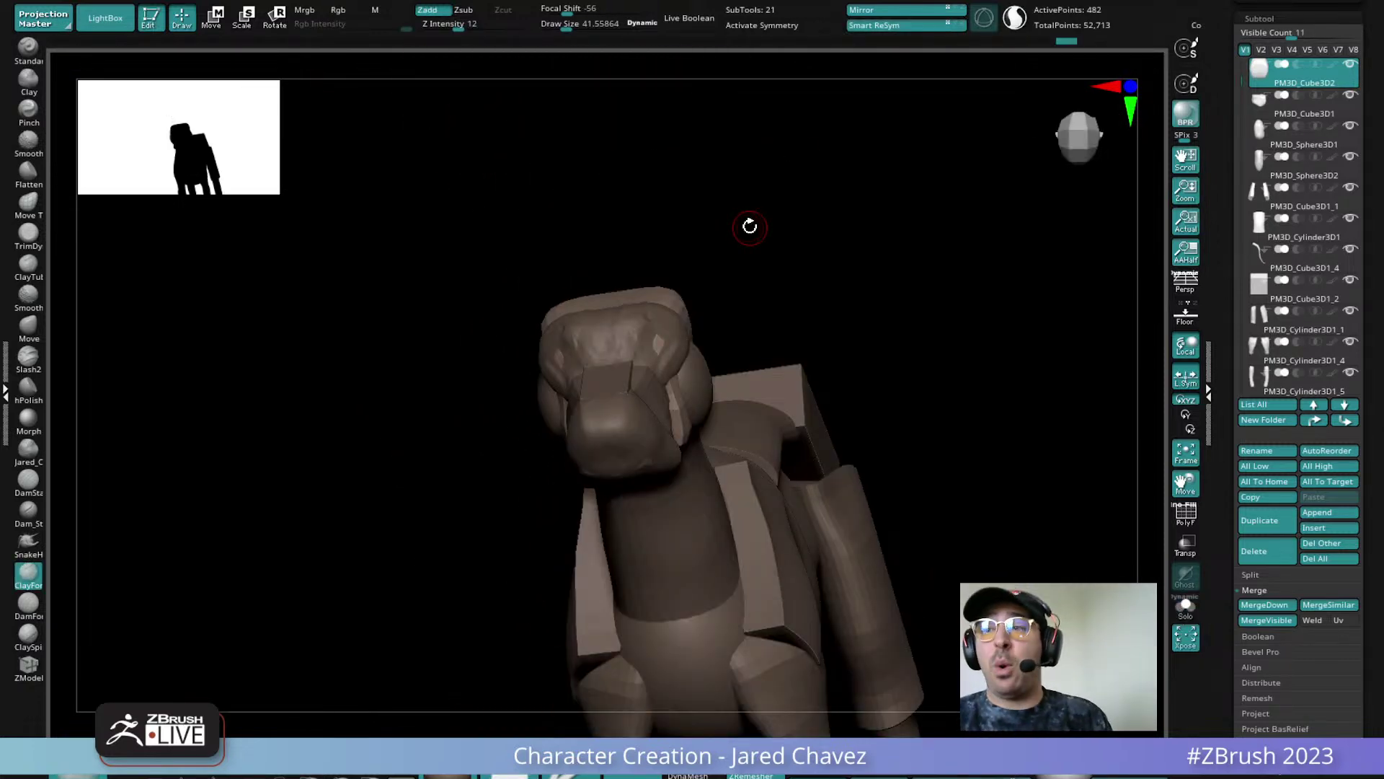
# Make the muzzle block active and enlarge the brush to a draw size of about 169
pyautogui.moveTo(715, 388); pyautogui.dragTo(576, 526)
pyautogui.keyDown('alt'); pyautogui.click(480, 402); pyautogui.keyUp('alt')
pyautogui.press('space')
pyautogui.moveTo(503, 413); pyautogui.dragTo(522, 413)
pyautogui.moveTo(520, 413)
pyautogui.mouseDown(button='right')
pyautogui.moveTo(495, 430)
pyautogui.moveTo(469, 404)
pyautogui.mouseUp(button='right')
pyautogui.moveTo(447, 367); pyautogui.dragTo(497, 447)
pyautogui.hotkey('ctrl', 'z')
pyautogui.hotkey('ctrl', 'z')
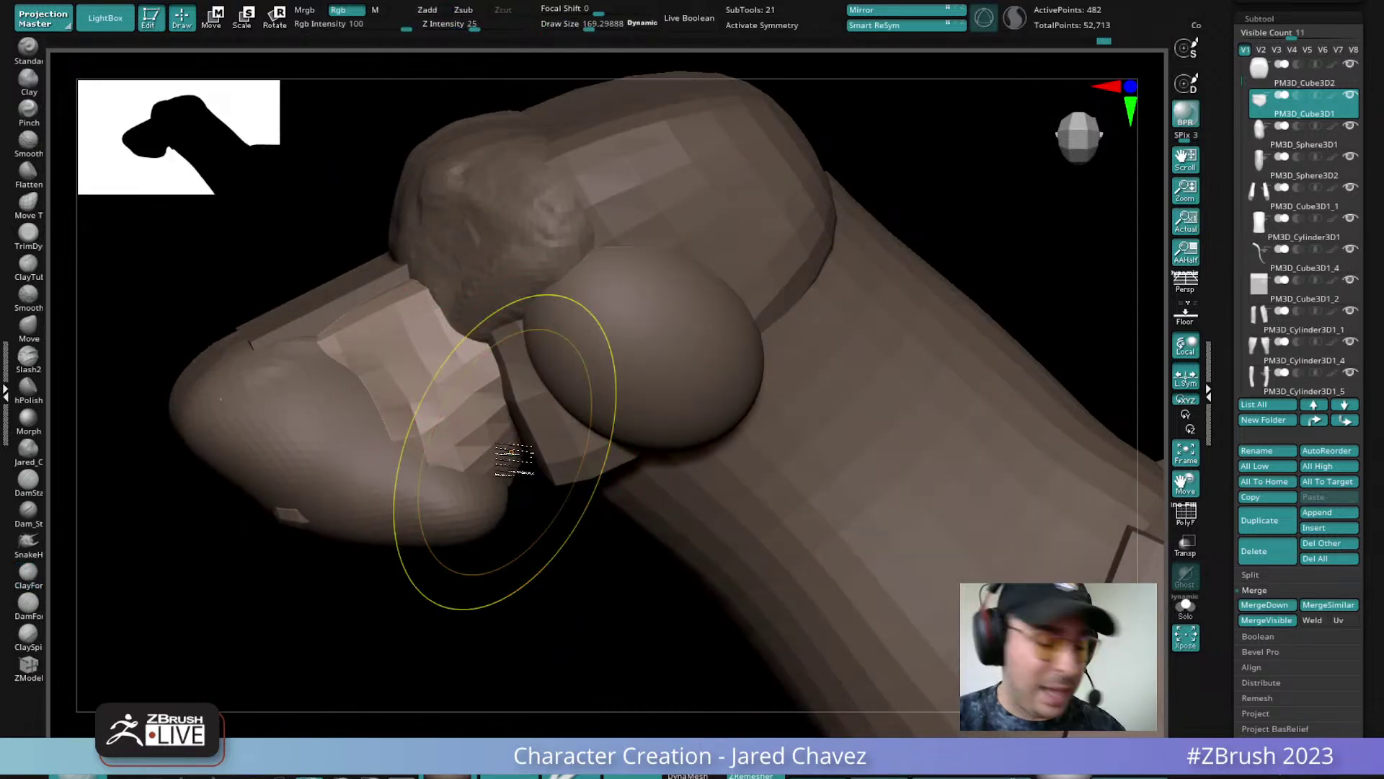
# Reshape the sides of the muzzle block with the Move brush, reducing the draw size to about 99
pyautogui.press('b')
pyautogui.press('m')
pyautogui.press('v')
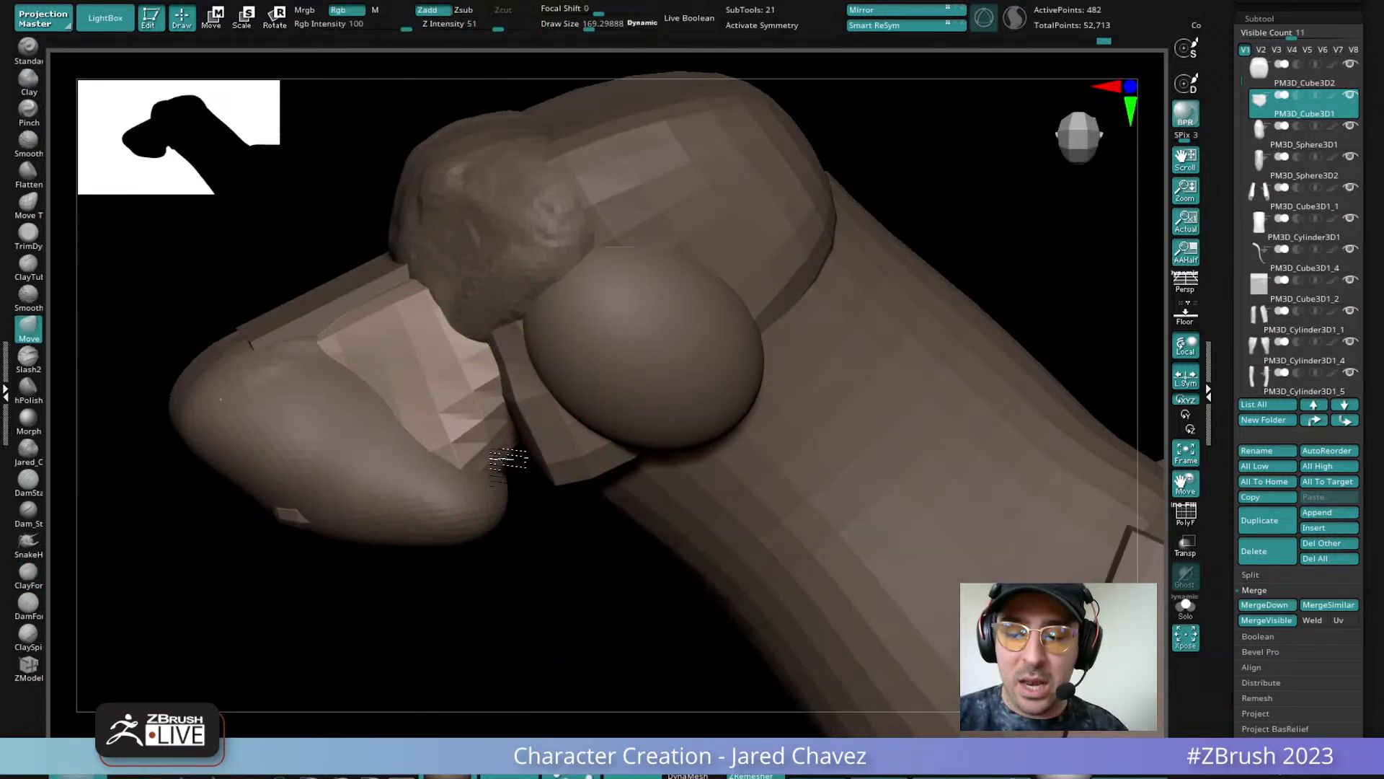
pyautogui.moveTo(375, 359); pyautogui.dragTo(458, 402, button='right')
pyautogui.press('space')
pyautogui.moveTo(455, 408); pyautogui.dragTo(448, 408)
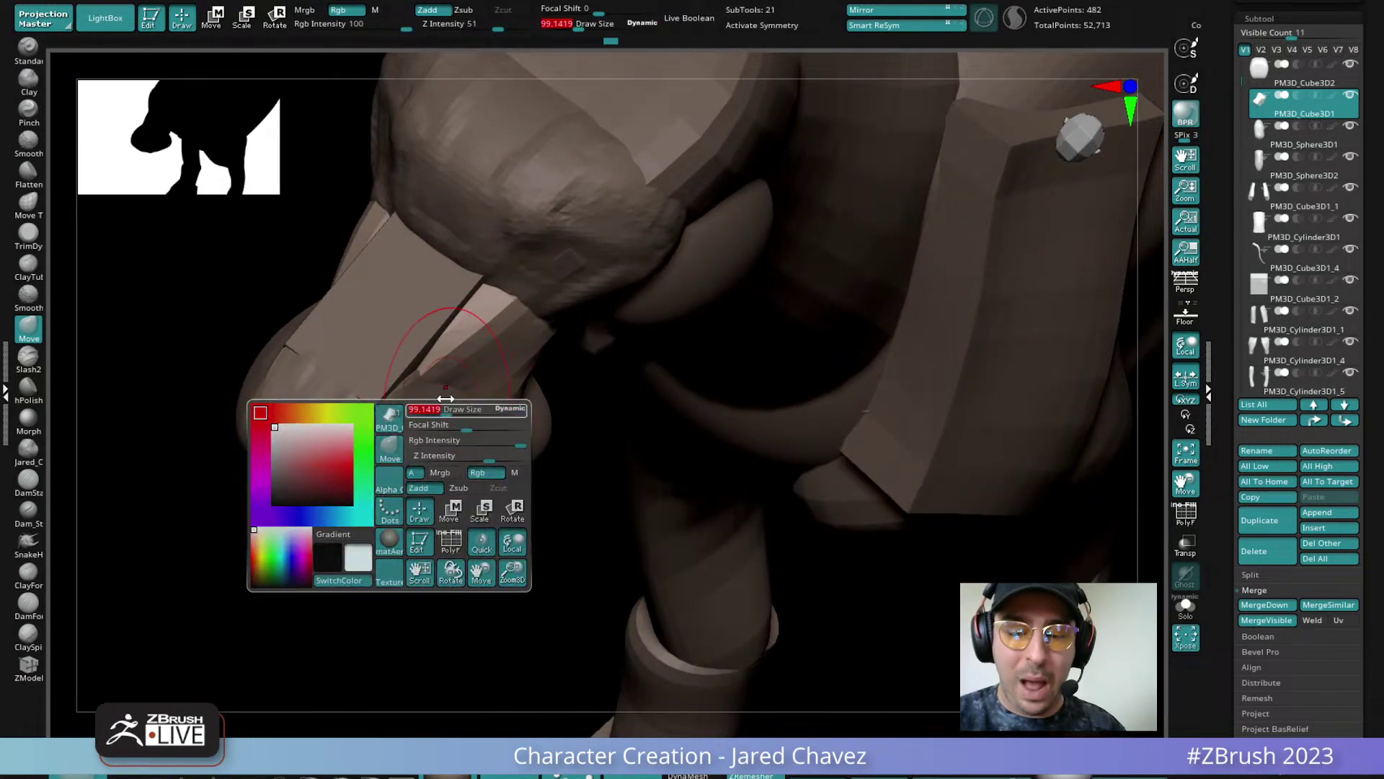
pyautogui.moveTo(447, 436); pyautogui.dragTo(600, 481, button='right')
# Isolate the muzzle block, mirror its shape with a half mask and Smart ReSym, restore symmetry and show all the subtools
pyautogui.hotkey('alt', 's')
pyautogui.keyDown('ctrl'); pyautogui.moveTo(382, 612); pyautogui.dragTo(368, 622); pyautogui.keyUp('ctrl')
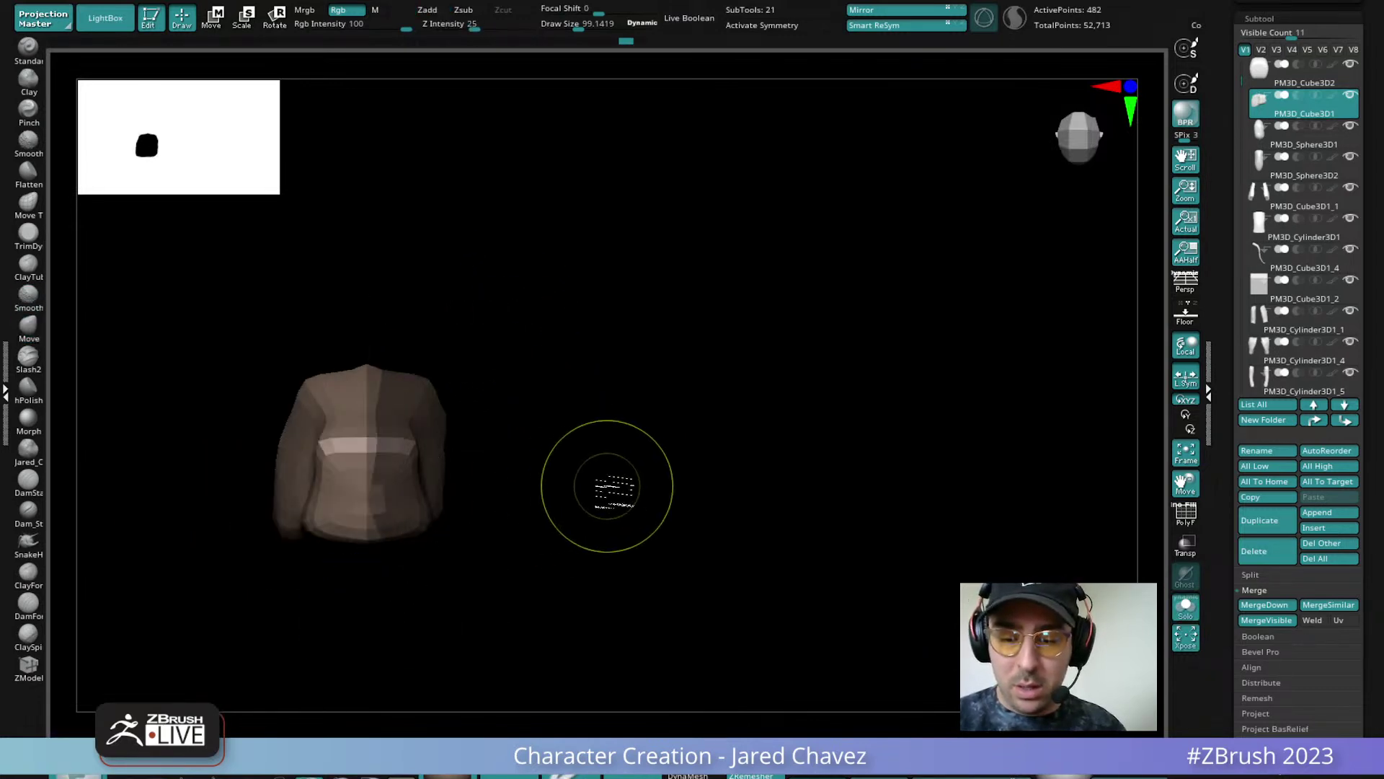
pyautogui.click(892, 32)
pyautogui.keyDown('ctrl'); pyautogui.click(651, 575); pyautogui.keyUp('ctrl')
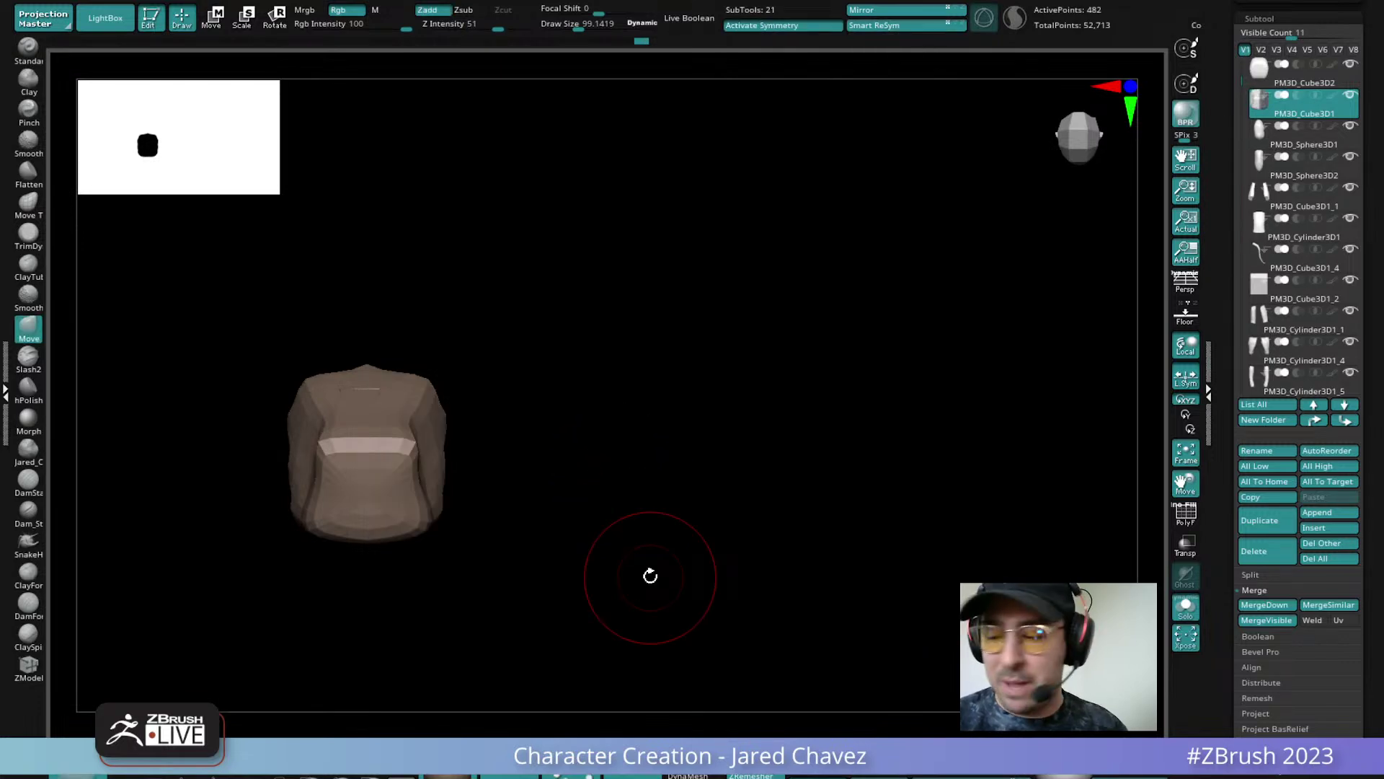
pyautogui.click(1188, 614)
pyautogui.moveTo(634, 449)
pyautogui.mouseDown(button='right')
pyautogui.moveTo(495, 481)
pyautogui.moveTo(454, 584)
pyautogui.moveTo(437, 505)
pyautogui.moveTo(421, 513)
pyautogui.moveTo(432, 448)
pyautogui.moveTo(339, 525)
pyautogui.mouseUp(button='right')
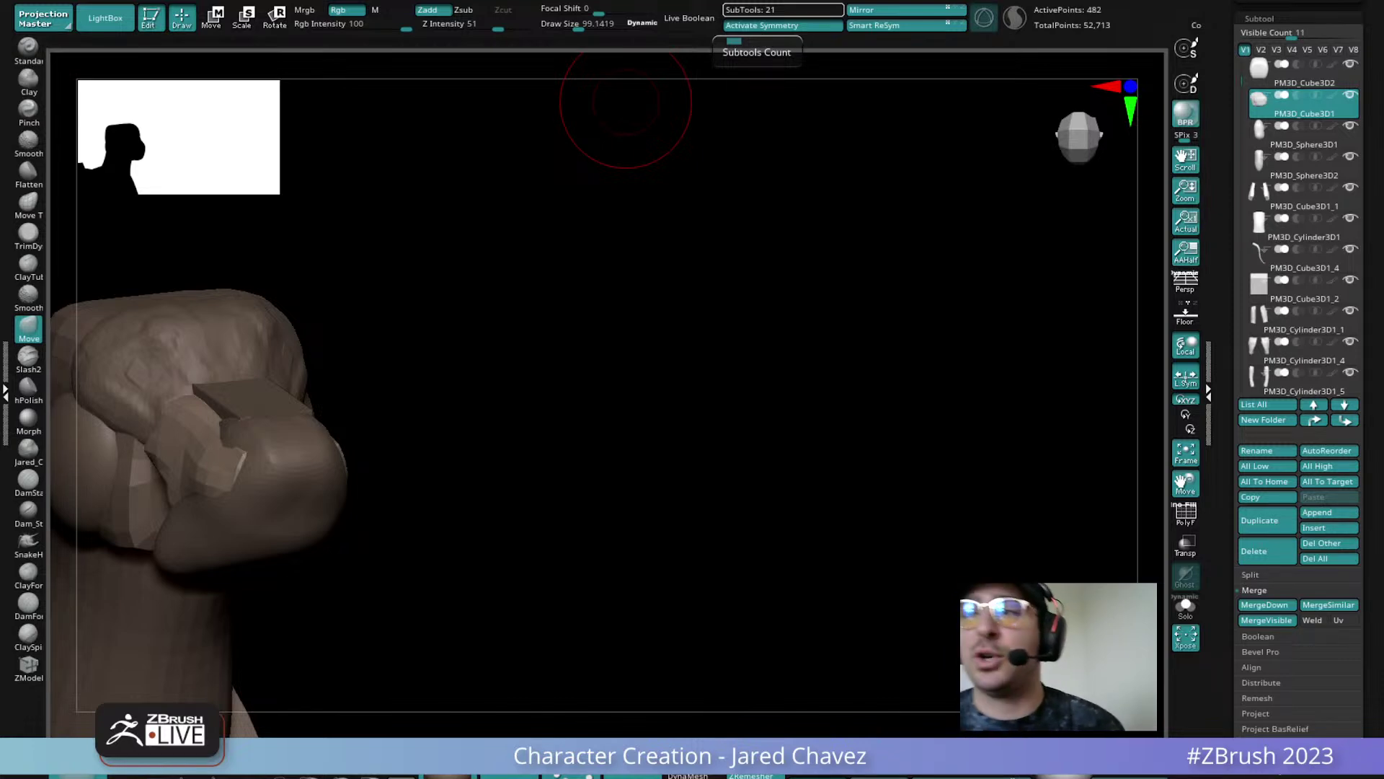
pyautogui.moveTo(626, 102)
pyautogui.mouseDown(button='right')
pyautogui.moveTo(386, 473)
pyautogui.moveTo(467, 442)
pyautogui.moveTo(454, 407)
pyautogui.mouseUp(button='right')
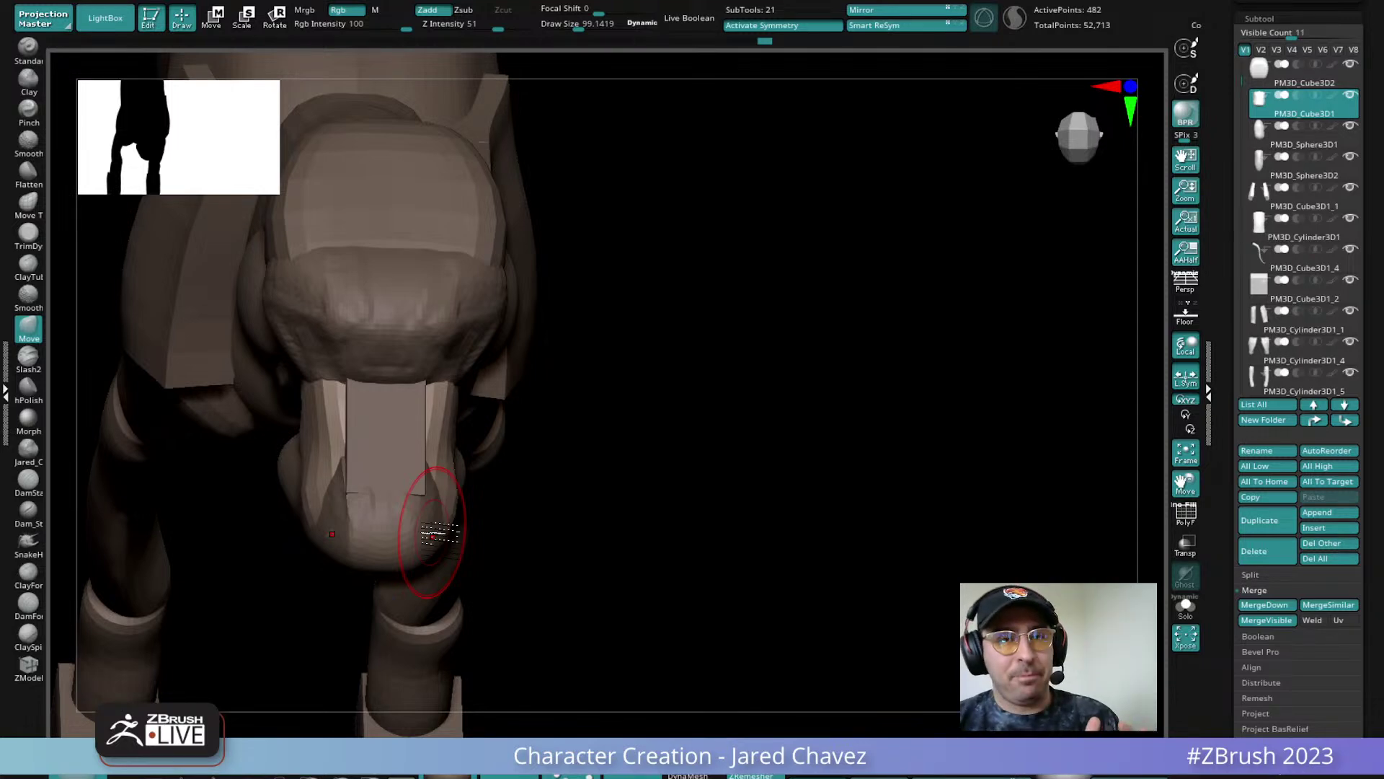
pyautogui.moveTo(433, 537); pyautogui.dragTo(432, 262, button='right')
pyautogui.moveTo(464, 399); pyautogui.dragTo(477, 437, button='right')
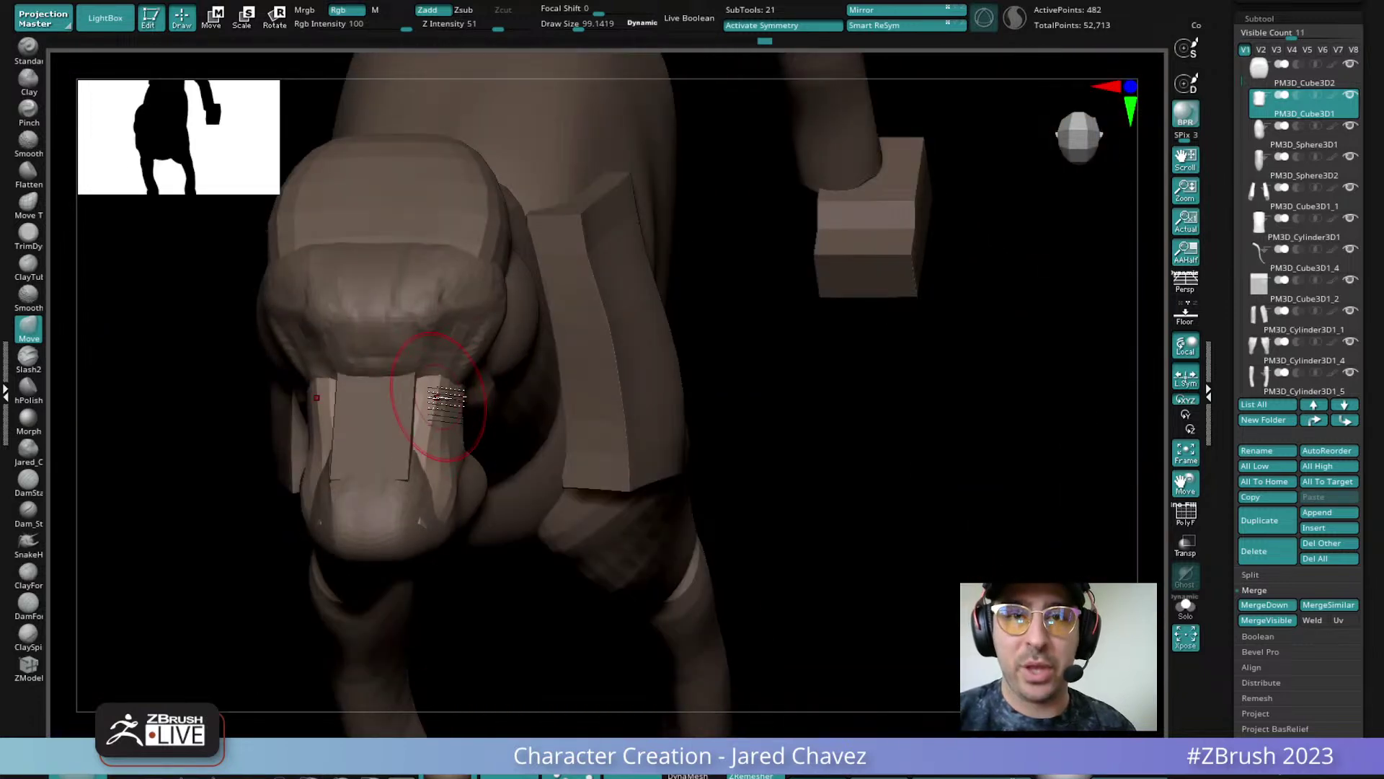
# Make the nose-bridge plate active and adjust it slightly with the transform gizmo
pyautogui.moveTo(386, 448); pyautogui.dragTo(402, 464, button='right')
pyautogui.keyDown('alt'); pyautogui.click(412, 426); pyautogui.keyUp('alt')
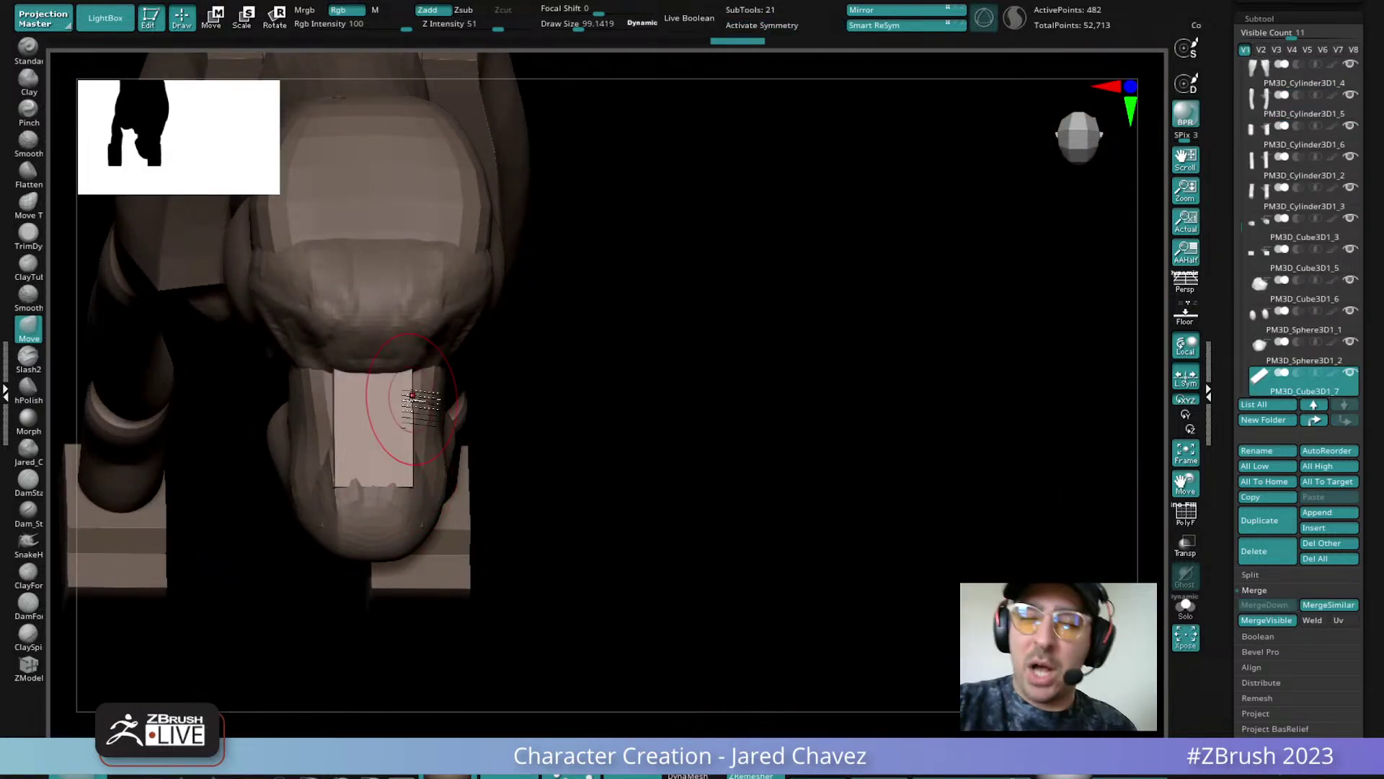
pyautogui.click(214, 21)
pyautogui.moveTo(317, 369); pyautogui.dragTo(320, 369)
pyautogui.moveTo(320, 370); pyautogui.dragTo(549, 397, button='right')
# Make the muzzle block active and reshape and smooth its sides under the brow with the Move brush
pyautogui.keyDown('alt'); pyautogui.click(413, 441); pyautogui.keyUp('alt')
pyautogui.moveTo(413, 442); pyautogui.dragTo(524, 494, button='right')
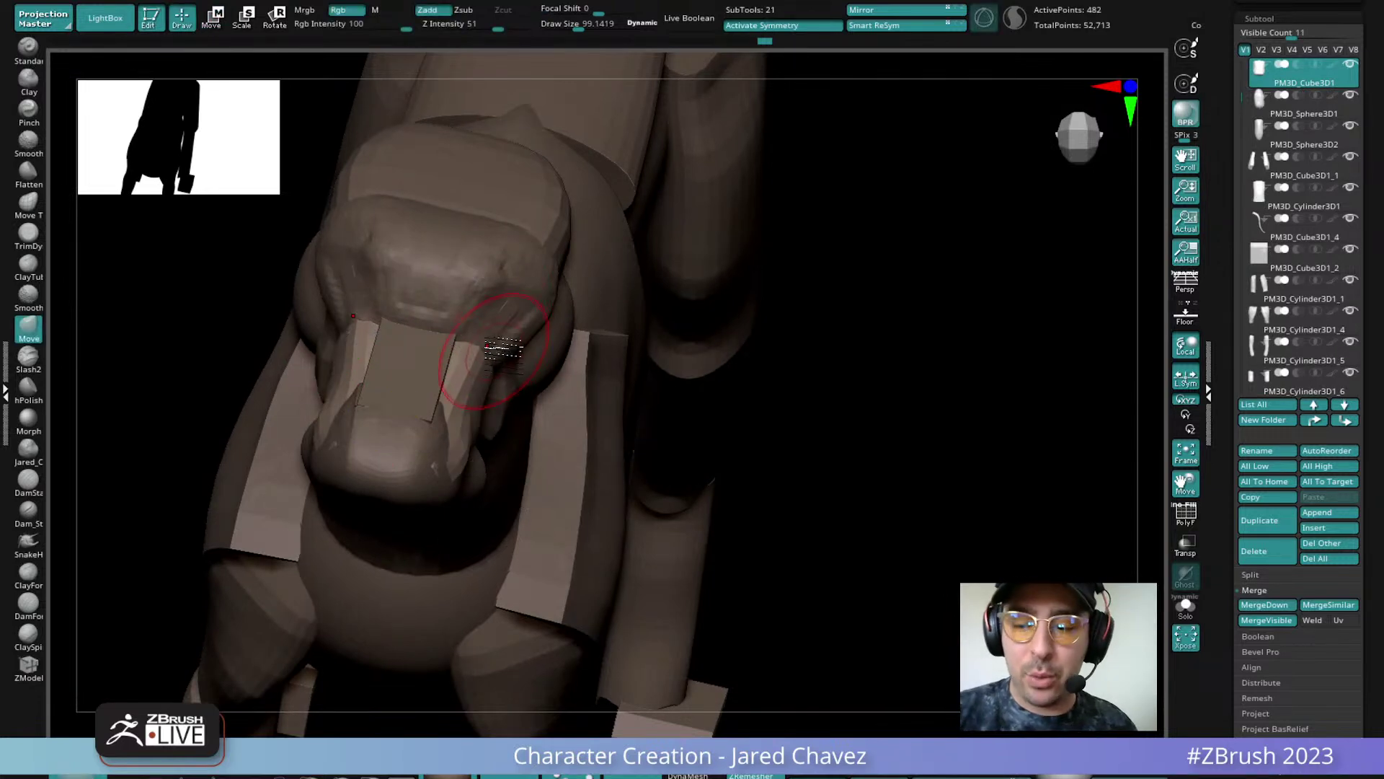
pyautogui.moveTo(474, 347)
pyautogui.mouseDown(button='right')
pyautogui.moveTo(487, 371)
pyautogui.moveTo(481, 357)
pyautogui.mouseUp(button='right')
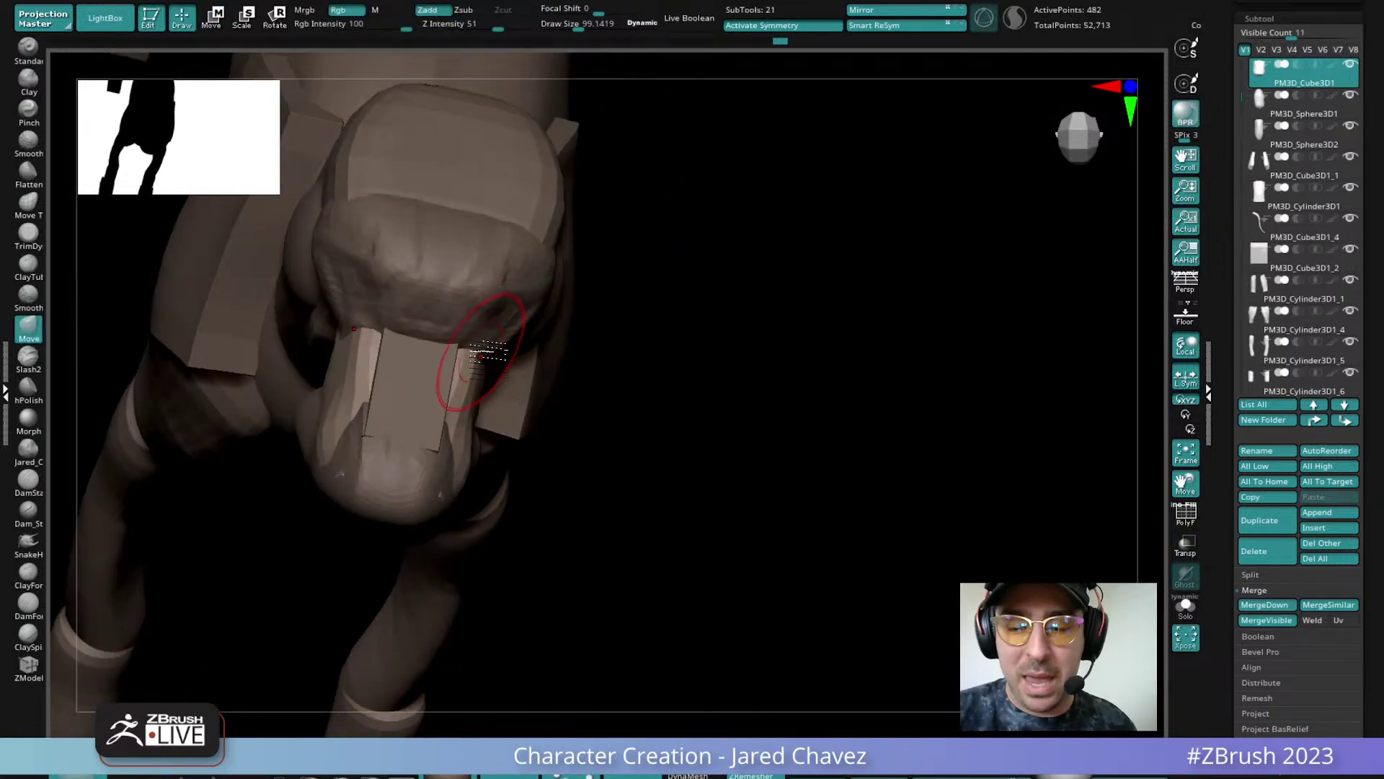
pyautogui.moveTo(476, 454)
pyautogui.mouseDown(button='right')
pyautogui.moveTo(456, 451)
pyautogui.moveTo(457, 402)
pyautogui.moveTo(459, 449)
pyautogui.moveTo(487, 472)
pyautogui.moveTo(478, 481)
pyautogui.mouseUp(button='right')
pyautogui.press('shift')
pyautogui.moveTo(513, 385); pyautogui.dragTo(495, 509, button='right')
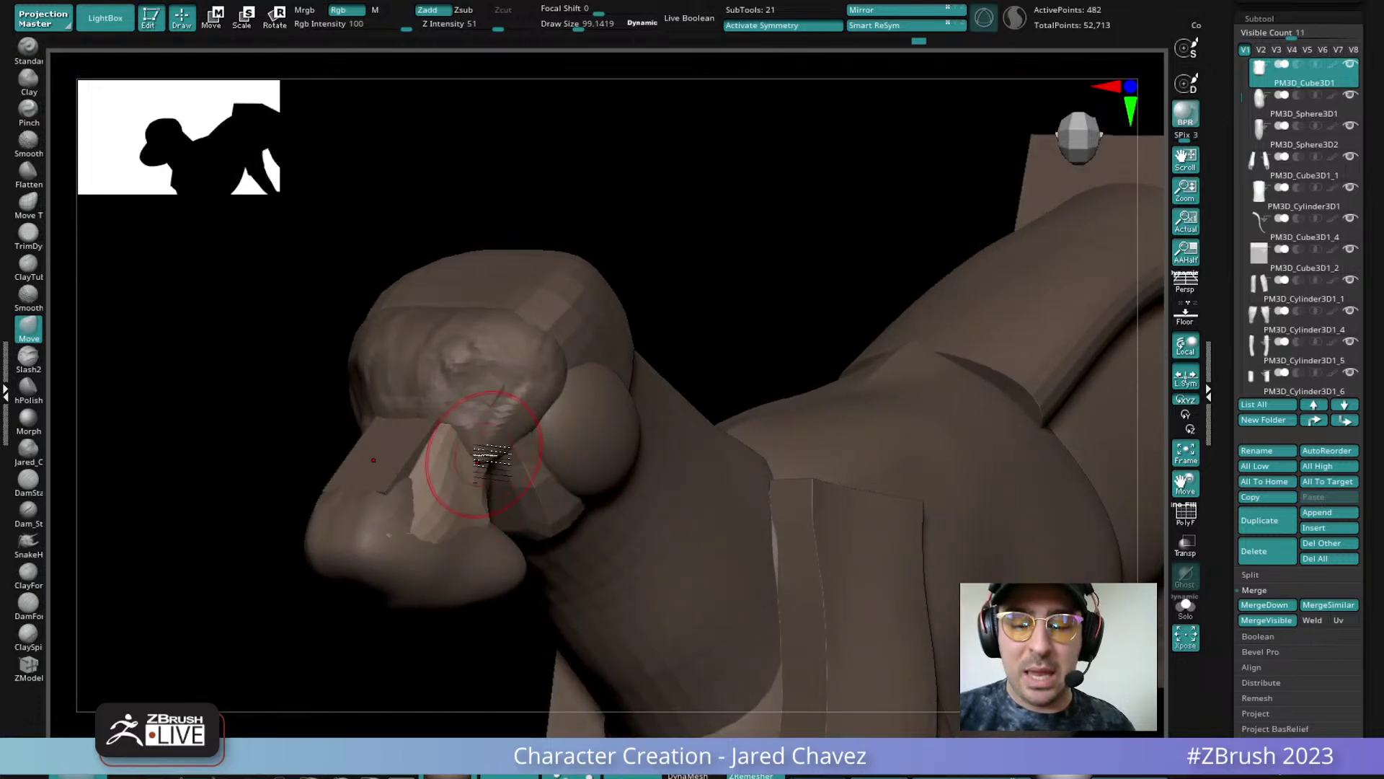
pyautogui.moveTo(487, 451); pyautogui.dragTo(470, 517, button='right')
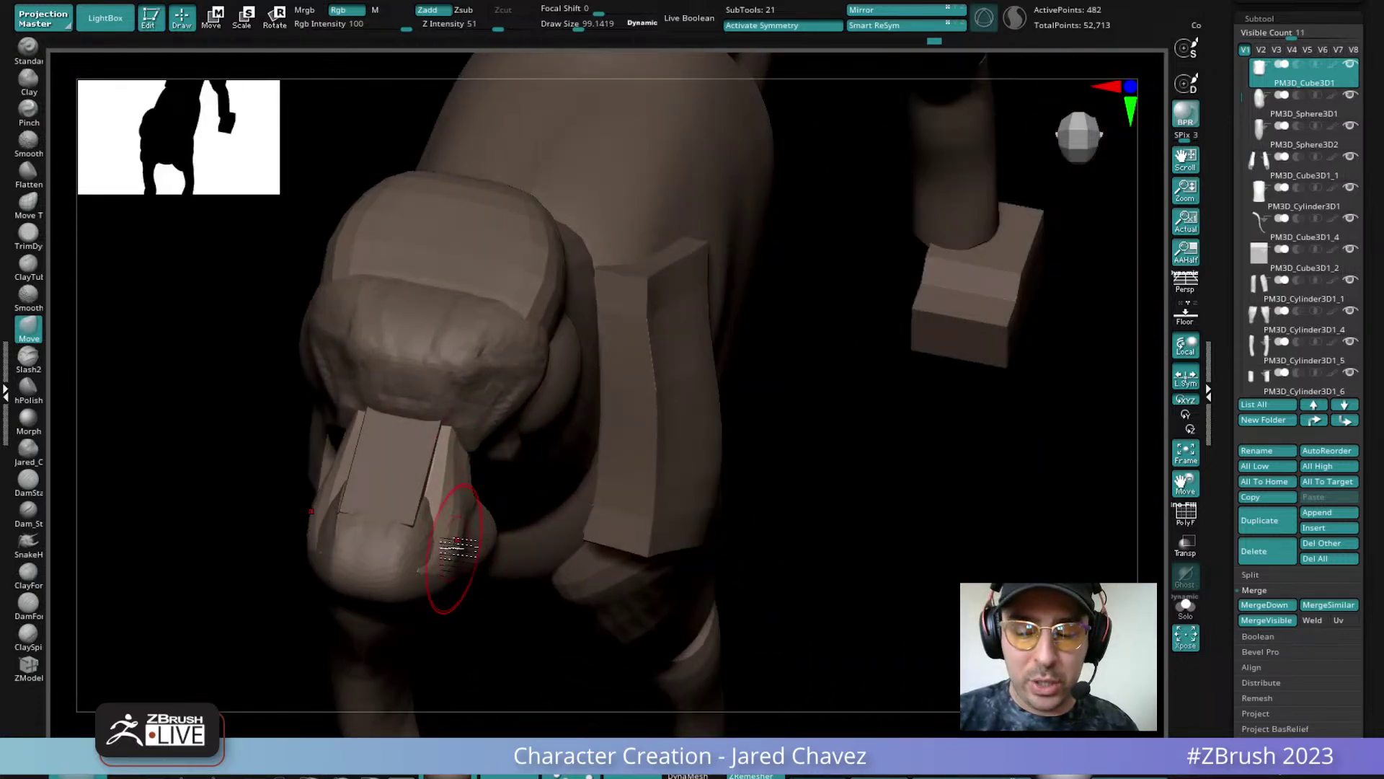
pyautogui.press('shift')
pyautogui.moveTo(422, 573)
pyautogui.mouseDown(button='right')
pyautogui.moveTo(491, 469)
pyautogui.moveTo(556, 465)
pyautogui.moveTo(461, 498)
pyautogui.moveTo(473, 533)
pyautogui.moveTo(442, 460)
pyautogui.moveTo(406, 470)
pyautogui.mouseUp(button='right')
pyautogui.press('shift')
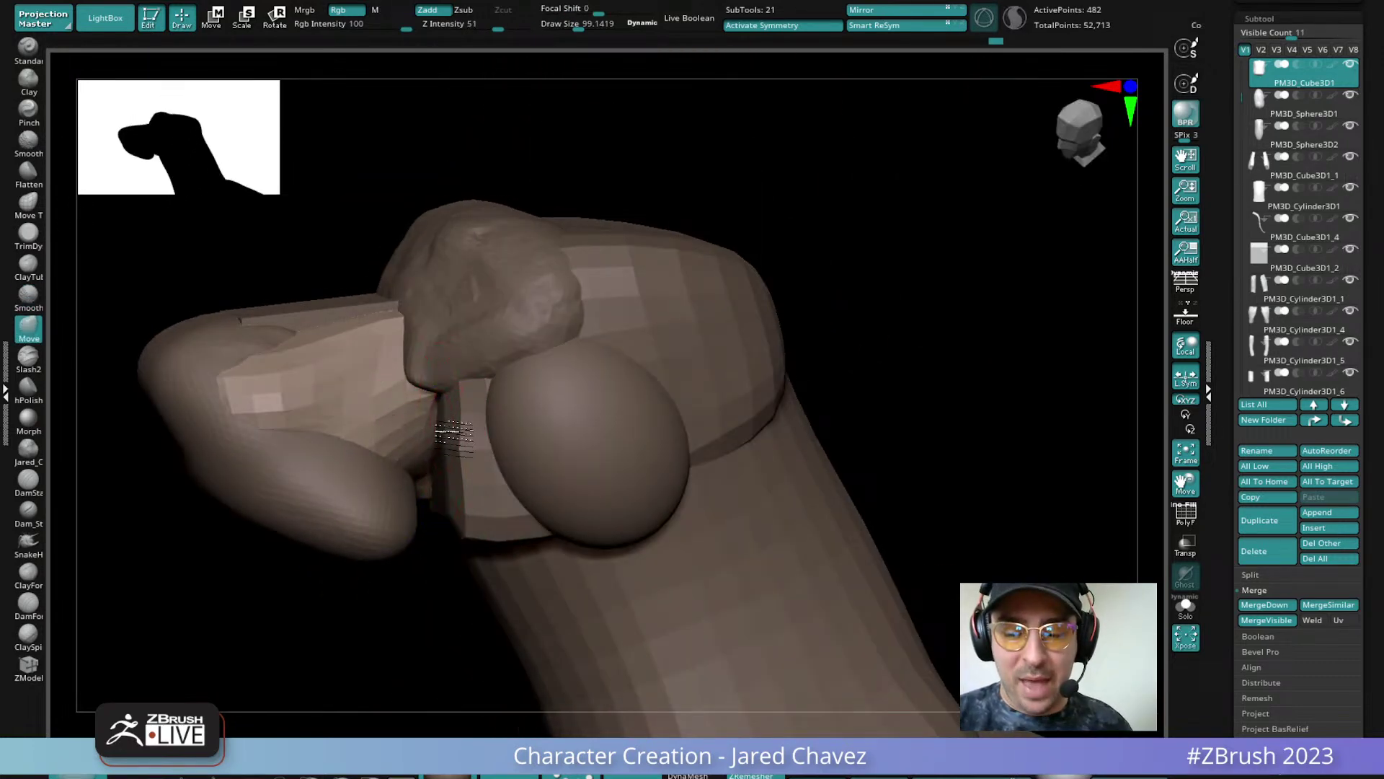
# Check the muzzle block in isolation, show all the subtools and smooth its side
pyautogui.click(1187, 608)
pyautogui.moveTo(433, 469); pyautogui.dragTo(366, 525, button='right')
pyautogui.click(1187, 607)
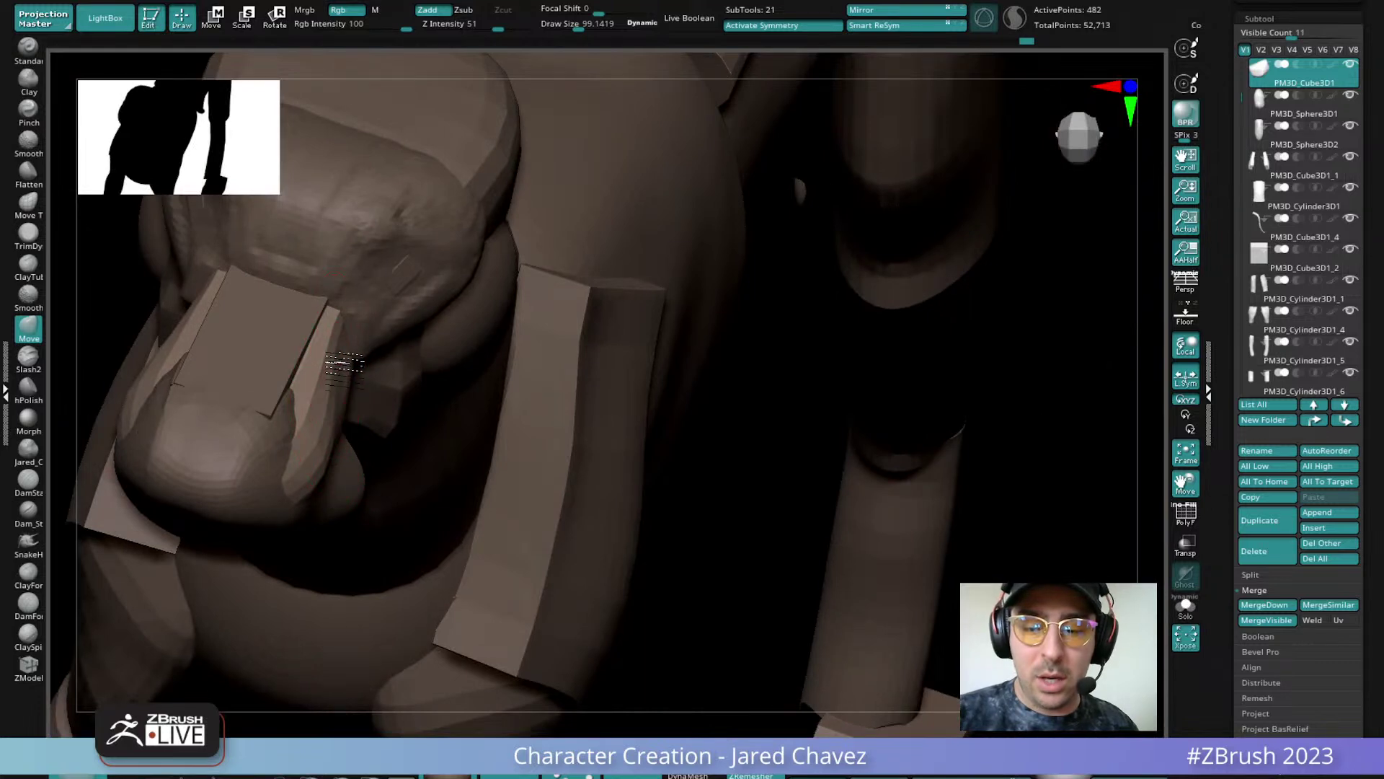
pyautogui.moveTo(351, 323)
pyautogui.mouseDown(button='right')
pyautogui.moveTo(398, 422)
pyautogui.moveTo(355, 496)
pyautogui.moveTo(332, 501)
pyautogui.mouseUp(button='right')
pyautogui.keyDown('shift'); pyautogui.moveTo(358, 491); pyautogui.dragTo(358, 460); pyautogui.keyUp('shift')
pyautogui.moveTo(360, 432)
pyautogui.keyDown('ctrl'); pyautogui.mouseDown(button='right')
pyautogui.moveTo(399, 315)
pyautogui.moveTo(352, 435)
pyautogui.moveTo(467, 390)
pyautogui.moveTo(508, 400)
pyautogui.mouseUp(button='right'); pyautogui.keyUp('ctrl')
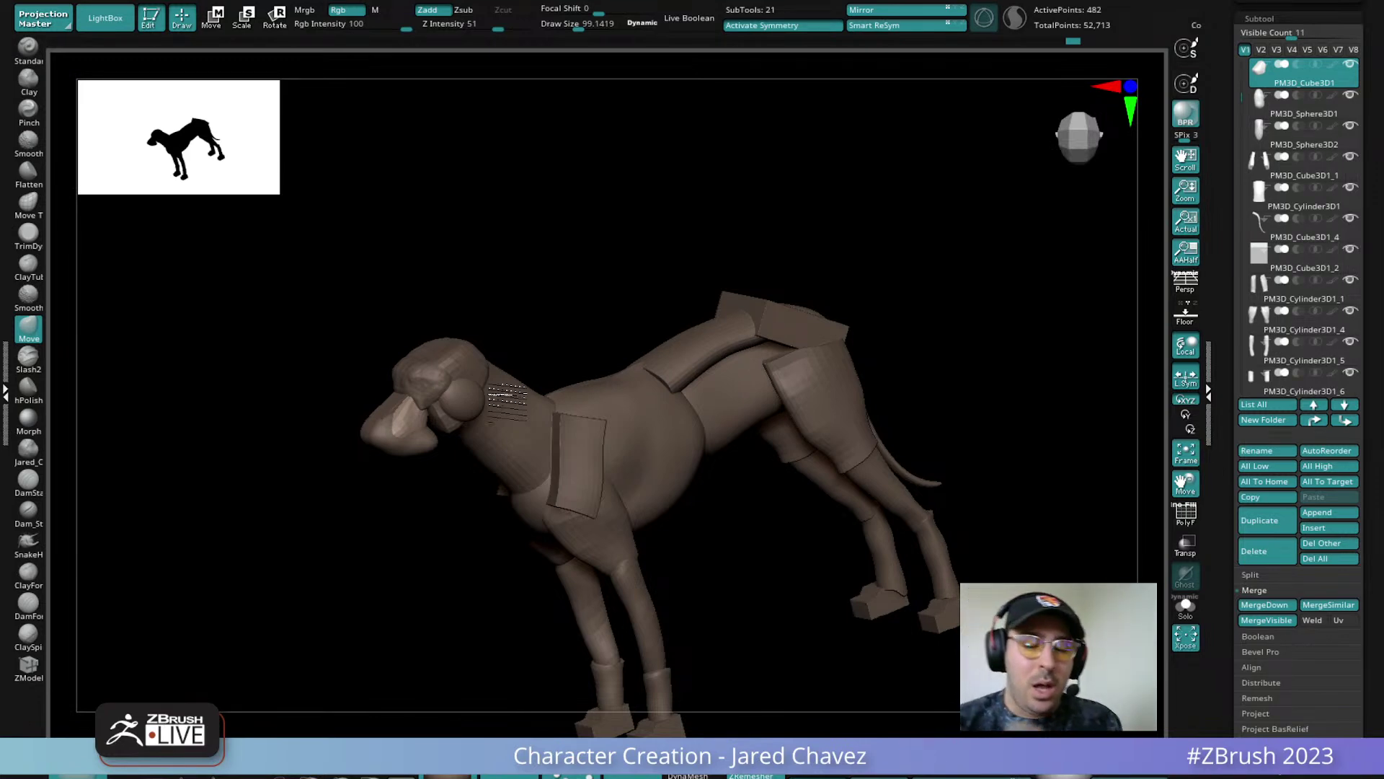
# Switch the model's material to BasicMaterial and view the whole dog from the front quarter
pyautogui.click(130, 758)
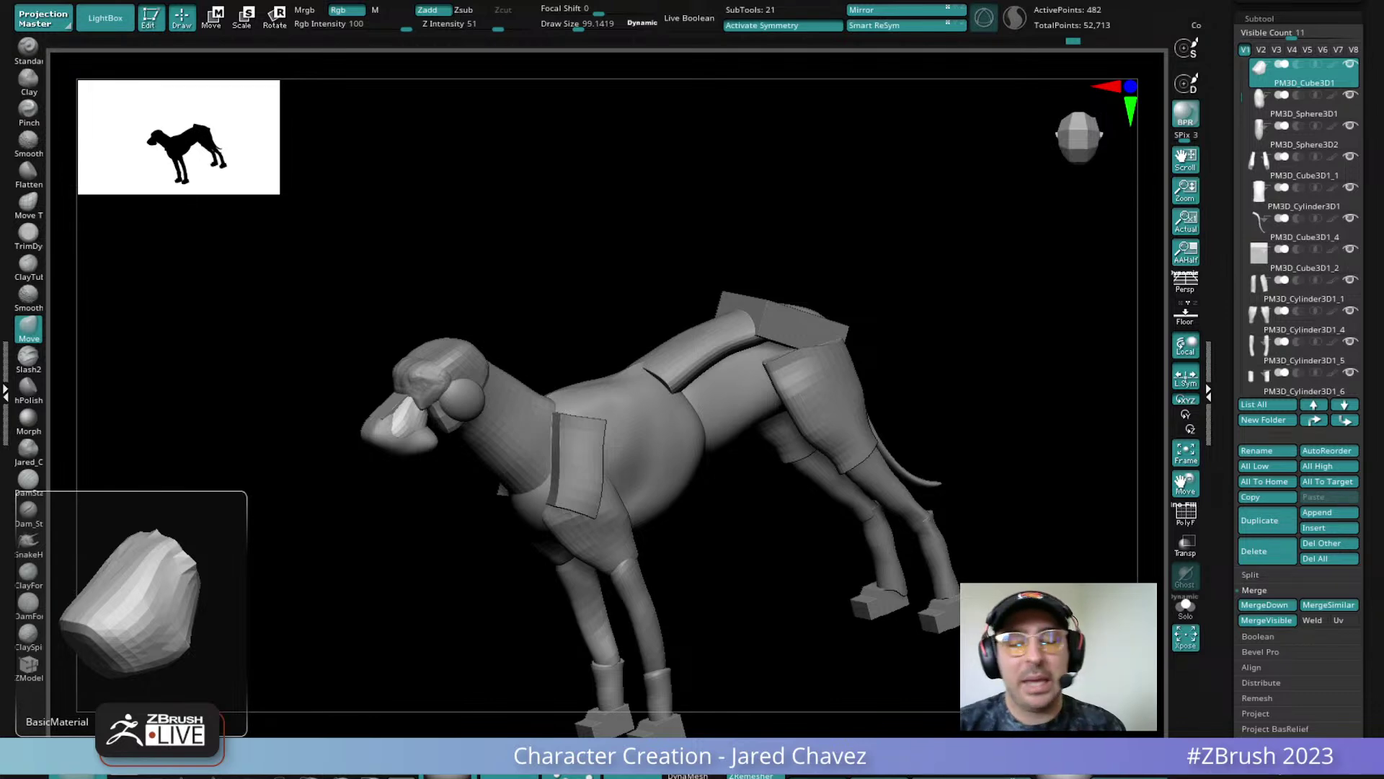
pyautogui.moveTo(750, 475); pyautogui.dragTo(884, 398)
pyautogui.moveTo(706, 505)
pyautogui.mouseDown()
pyautogui.moveTo(763, 512)
pyautogui.moveTo(597, 385)
pyautogui.moveTo(544, 393)
pyautogui.mouseUp()
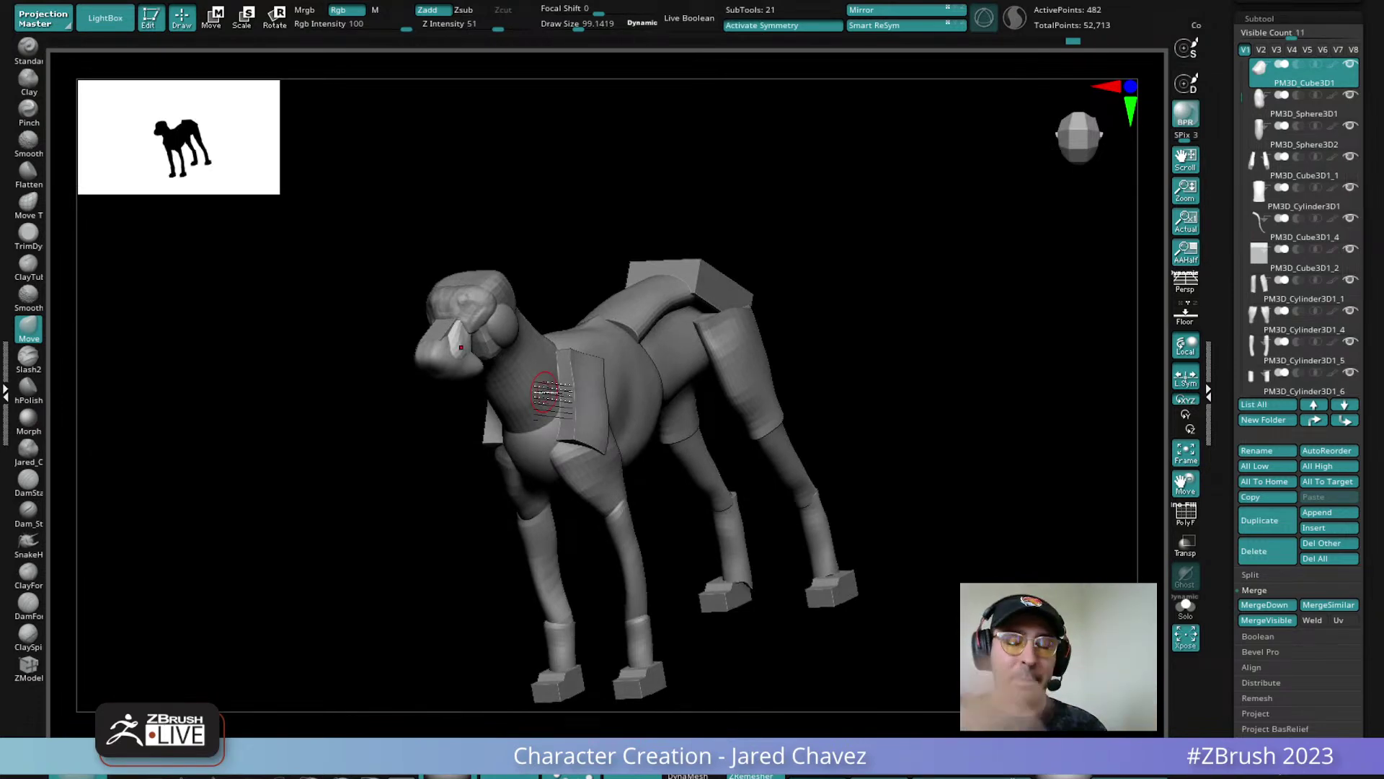
# Make the cheek spheres active, restore symmetry and reshape them with the Move brush at a draw size of about 175
pyautogui.moveTo(545, 393)
pyautogui.mouseDown()
pyautogui.moveTo(488, 309)
pyautogui.moveTo(565, 368)
pyautogui.moveTo(654, 346)
pyautogui.moveTo(634, 365)
pyautogui.moveTo(588, 368)
pyautogui.moveTo(596, 395)
pyautogui.moveTo(522, 416)
pyautogui.moveTo(550, 411)
pyautogui.mouseUp()
pyautogui.keyDown('alt'); pyautogui.click(562, 353); pyautogui.keyUp('alt')
pyautogui.press('space')
pyautogui.press('x')
pyautogui.moveTo(619, 345); pyautogui.dragTo(533, 375)
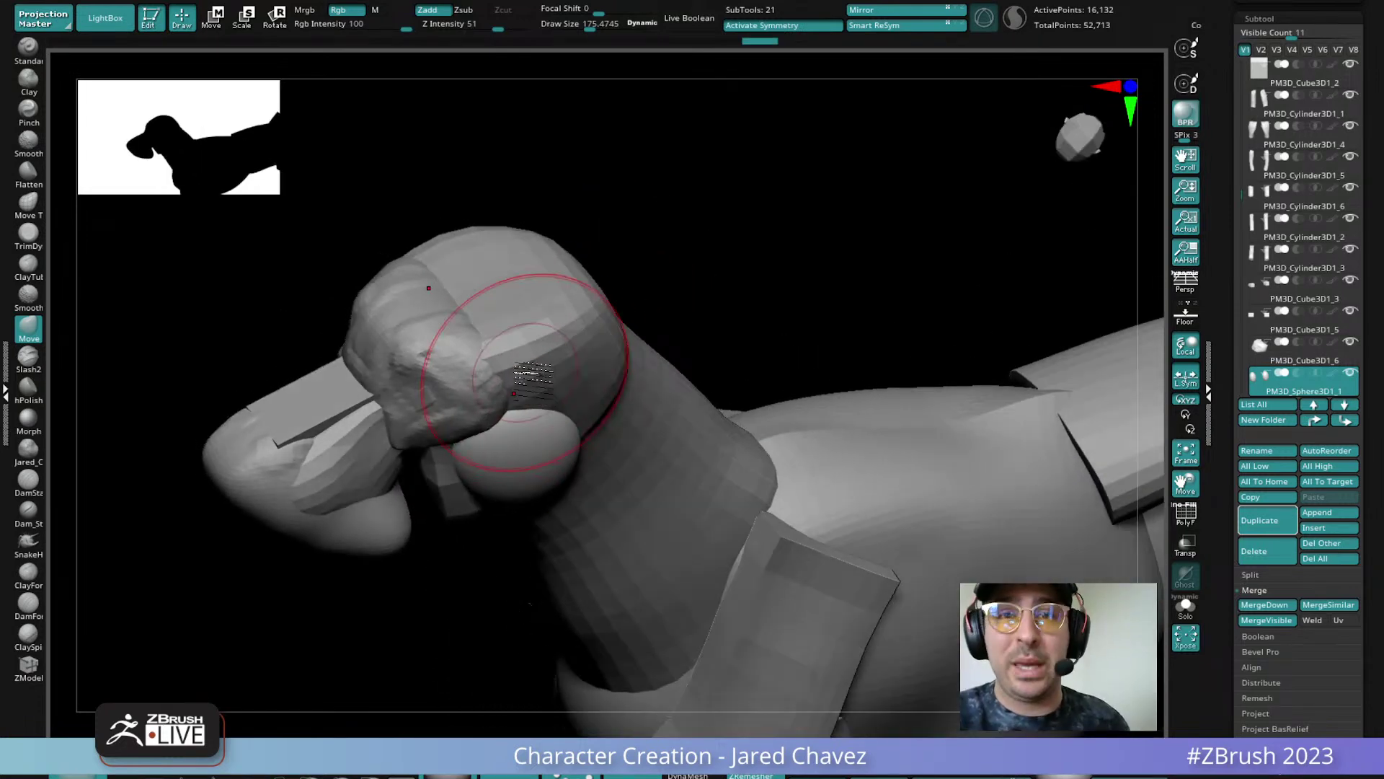
# Make the cranium block active and reduce the brush to a draw size of about 135
pyautogui.keyDown('alt'); pyautogui.click(568, 368); pyautogui.keyUp('alt')
pyautogui.moveTo(556, 383)
pyautogui.mouseDown(button='right')
pyautogui.moveTo(560, 408)
pyautogui.moveTo(569, 395)
pyautogui.mouseUp(button='right')
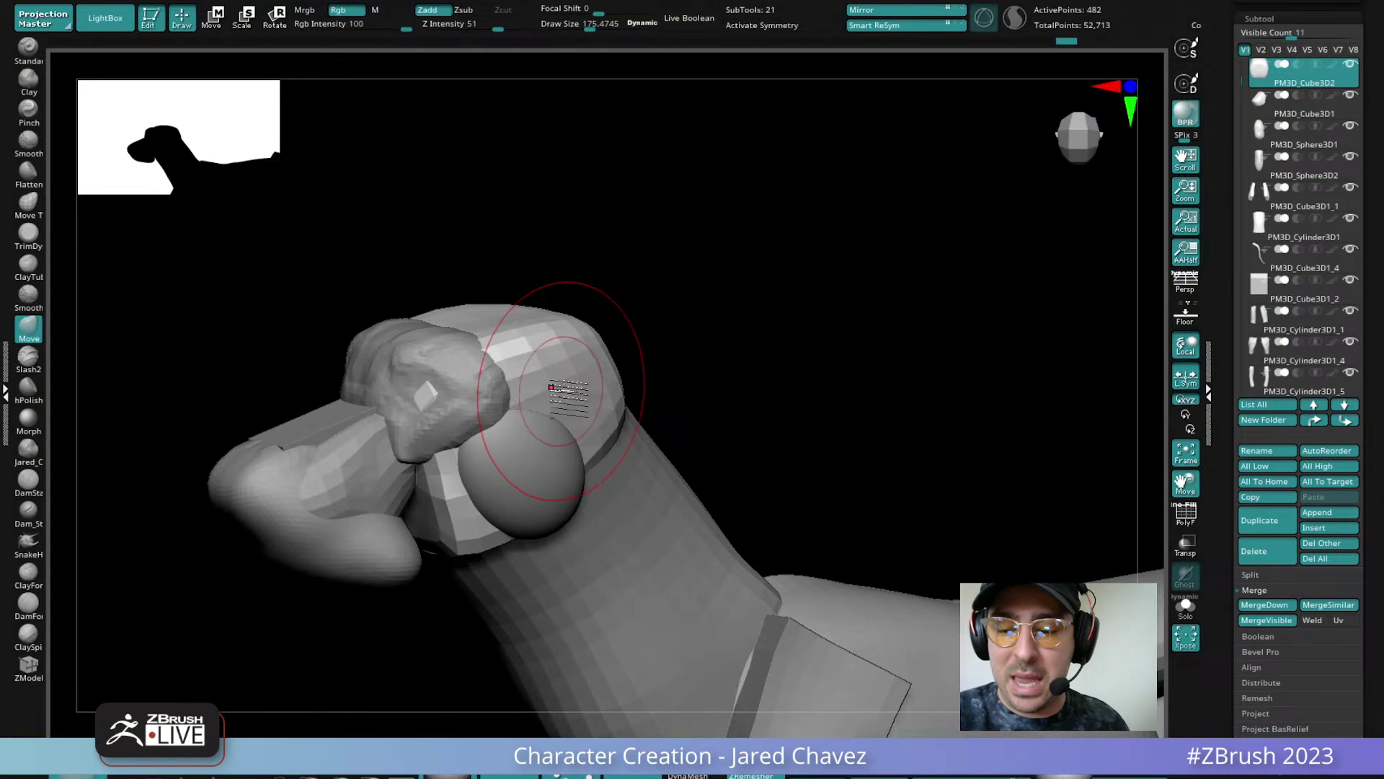
pyautogui.press('space')
pyautogui.moveTo(557, 388); pyautogui.dragTo(545, 389)
pyautogui.moveTo(545, 389); pyautogui.dragTo(648, 274, button='right')
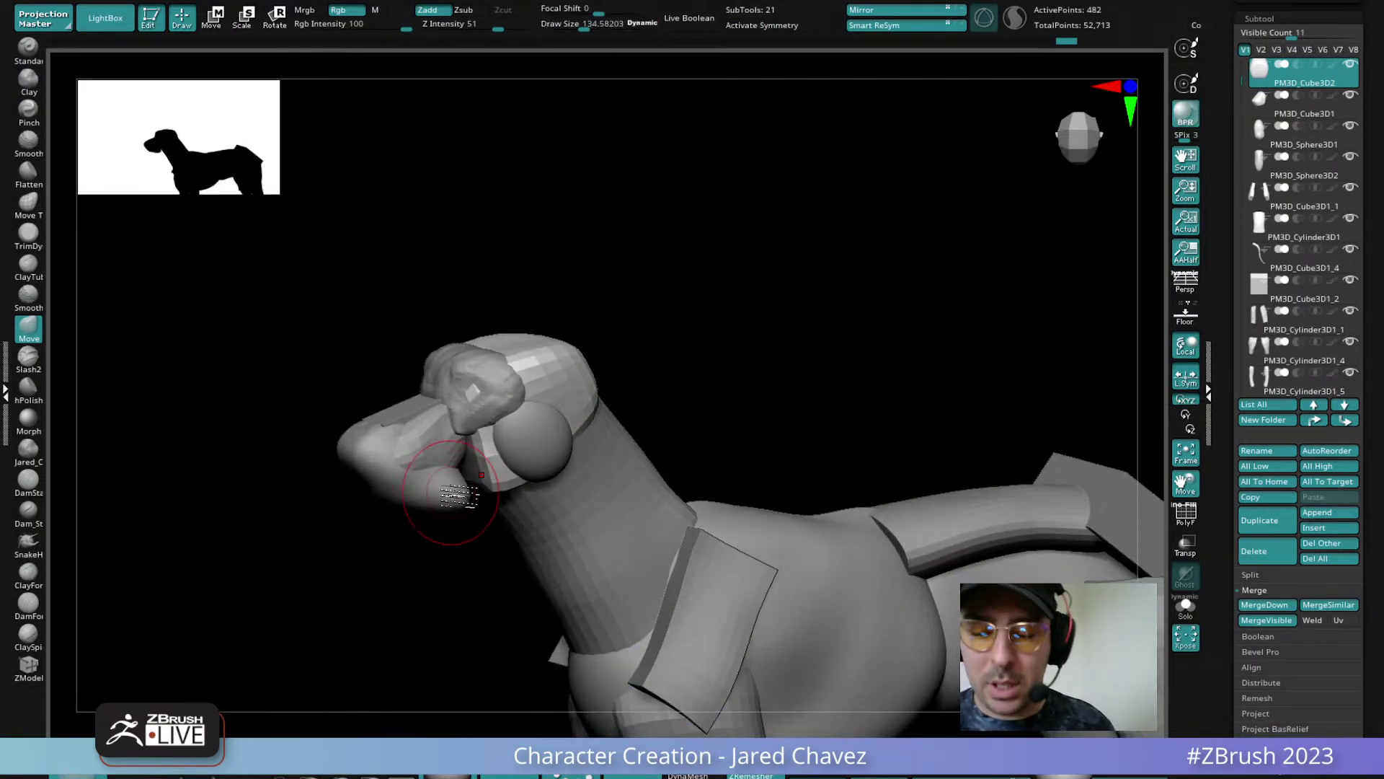
# Make the lip form active and append a Cube3D as a new subtool
pyautogui.keyDown('alt'); pyautogui.click(456, 493); pyautogui.keyUp('alt')
pyautogui.moveTo(453, 492); pyautogui.dragTo(568, 453, button='right')
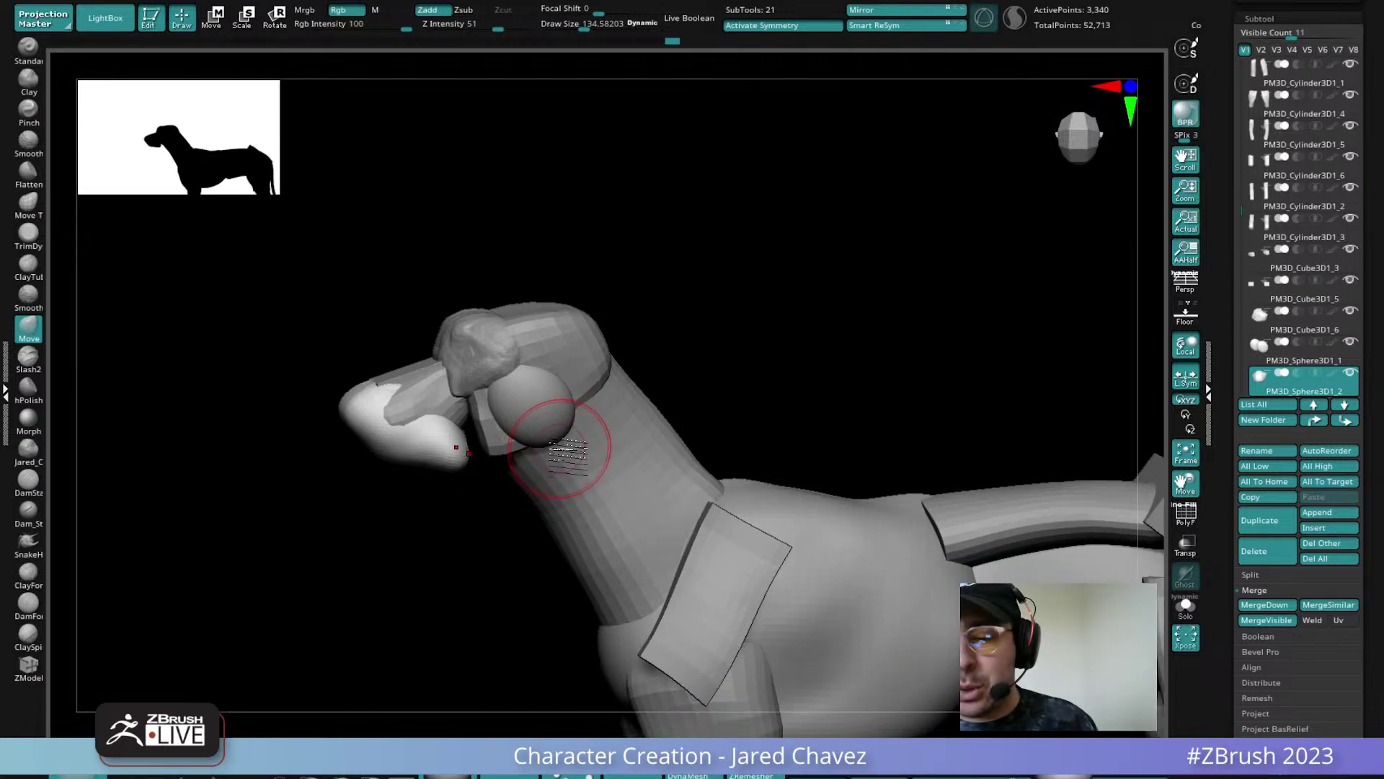
pyautogui.click(1328, 513)
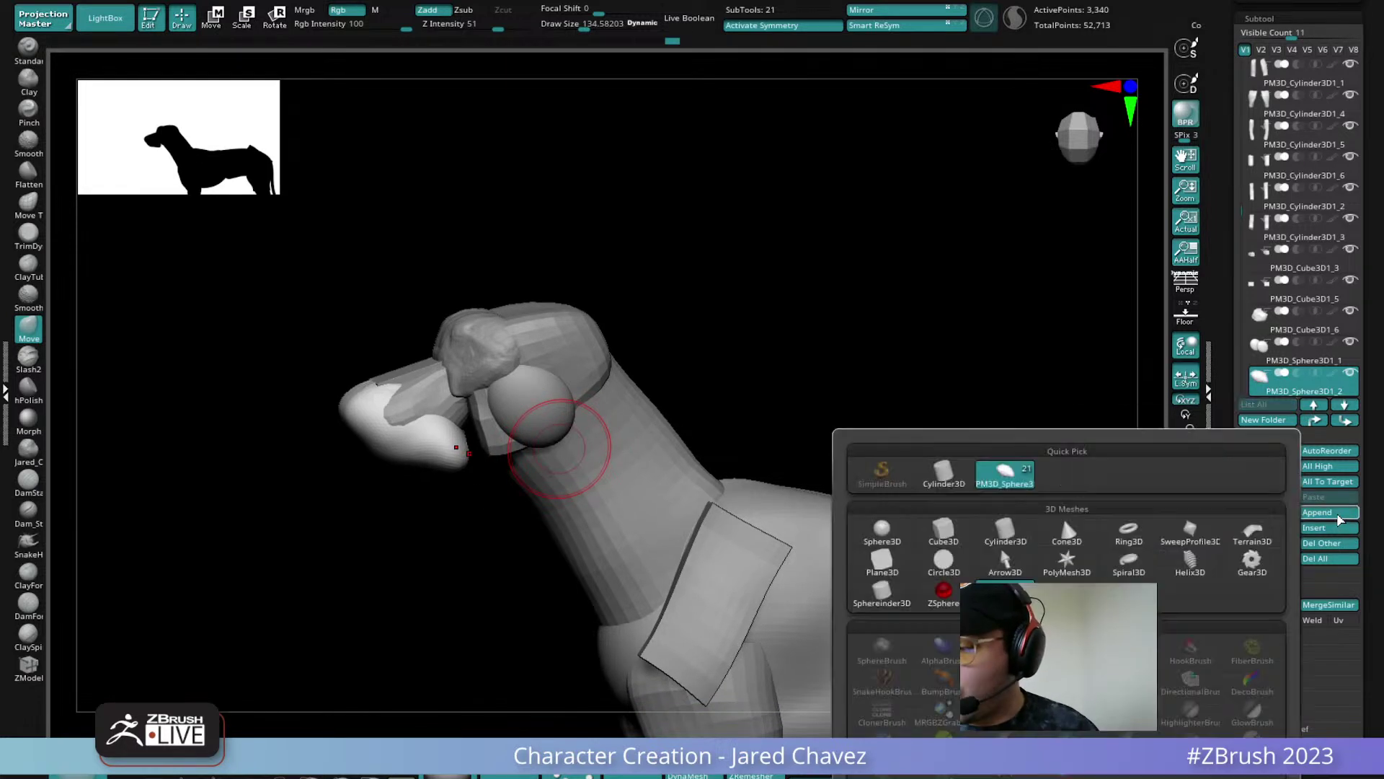
pyautogui.click(1329, 513)
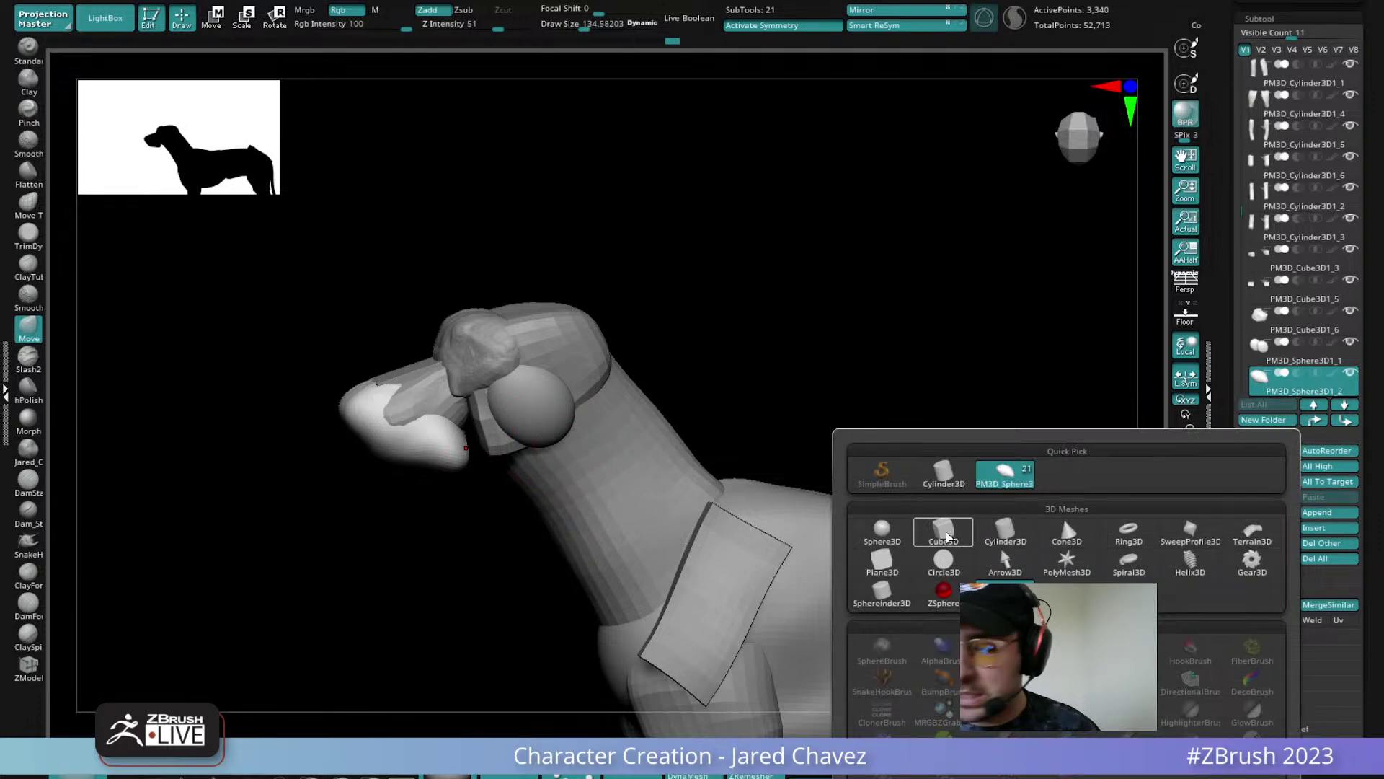
pyautogui.click(944, 534)
# Scale the new cube down with the gizmo and move it from the torso onto the head
pyautogui.click(211, 22)
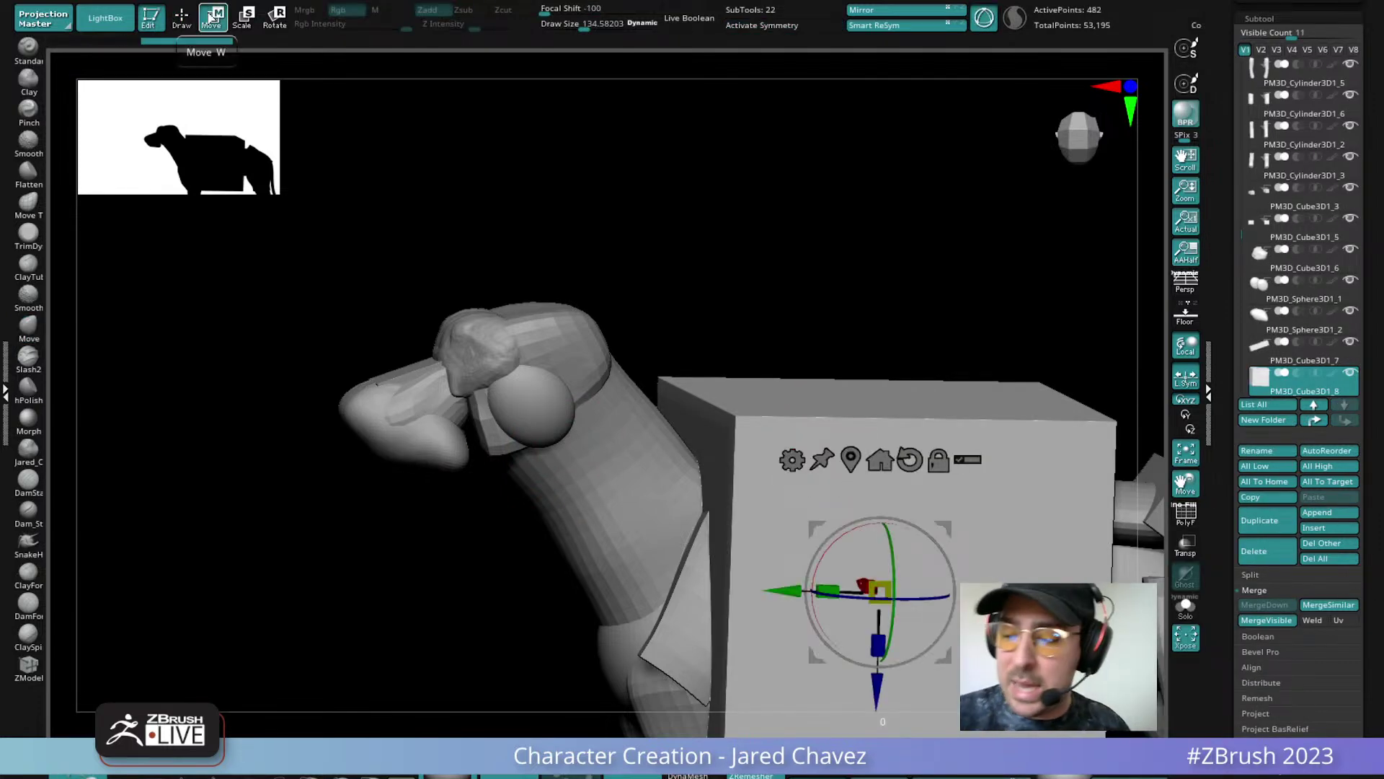
pyautogui.moveTo(881, 589); pyautogui.dragTo(907, 457)
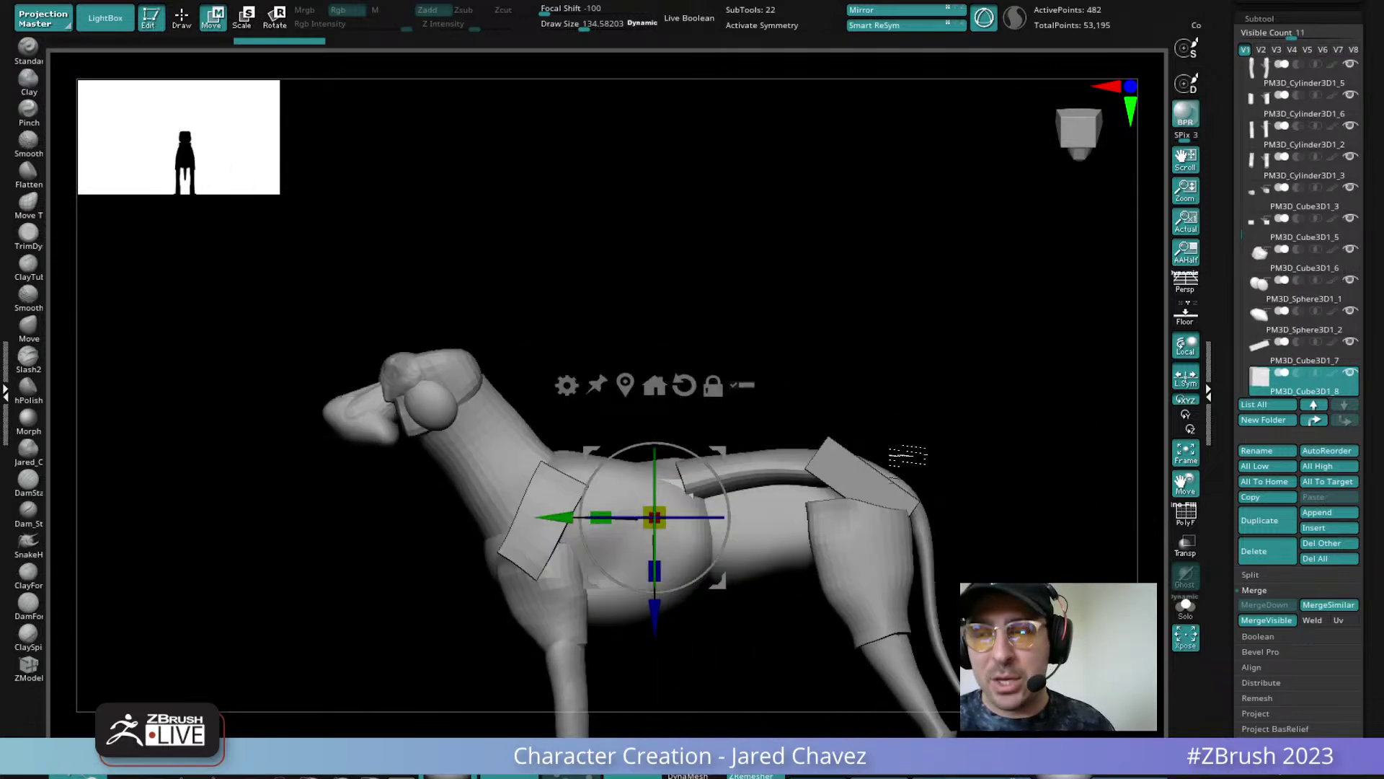
pyautogui.moveTo(721, 581); pyautogui.dragTo(464, 459)
pyautogui.moveTo(532, 432); pyautogui.dragTo(626, 433)
pyautogui.keyDown('alt'); pyautogui.moveTo(587, 329); pyautogui.dragTo(655, 509); pyautogui.keyUp('alt')
pyautogui.moveTo(373, 394); pyautogui.dragTo(409, 397)
pyautogui.keyDown('shift'); pyautogui.moveTo(662, 357); pyautogui.dragTo(573, 366); pyautogui.keyUp('shift')
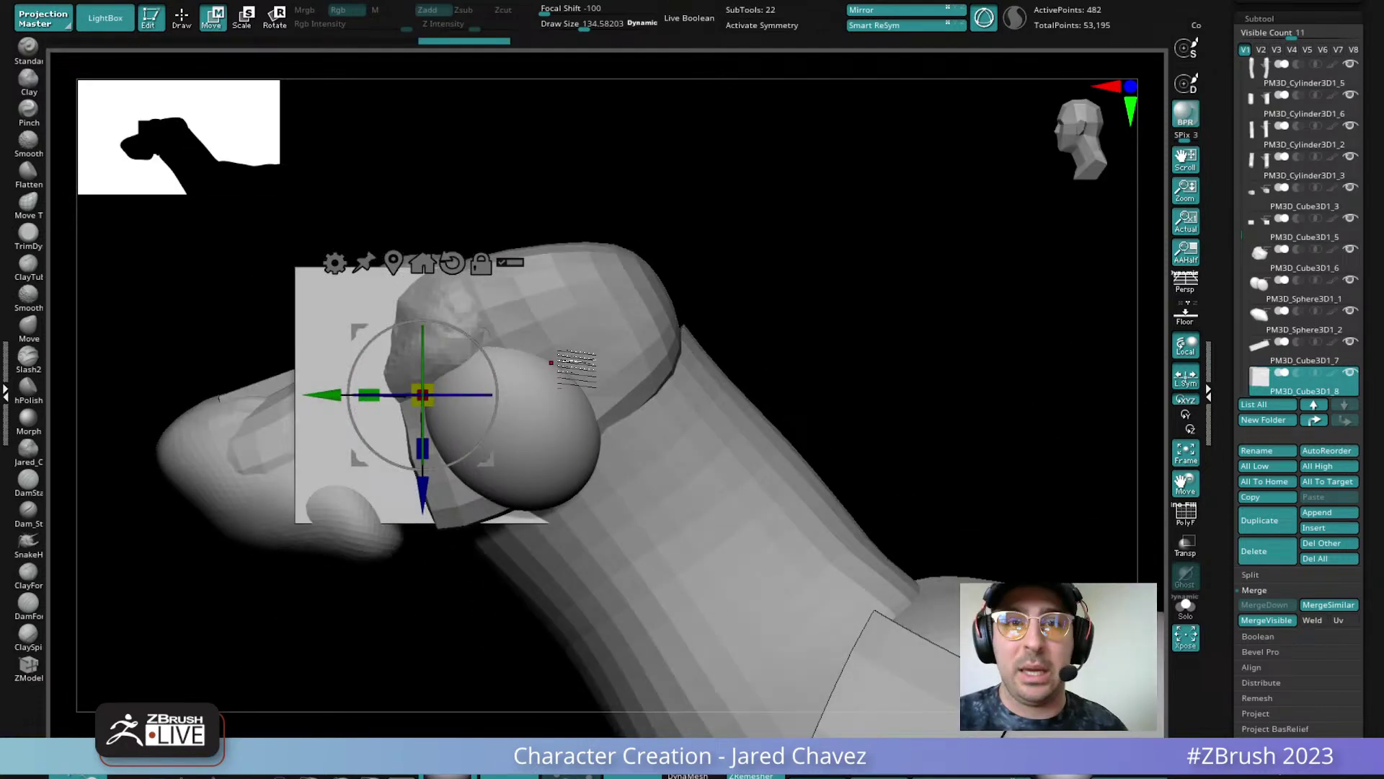
# Shrink and tilt the cube, fitting it between the muzzle and the cheek sphere below the brow
pyautogui.moveTo(488, 368); pyautogui.dragTo(465, 344)
pyautogui.moveTo(422, 394); pyautogui.dragTo(404, 395)
pyautogui.moveTo(486, 459); pyautogui.dragTo(493, 475)
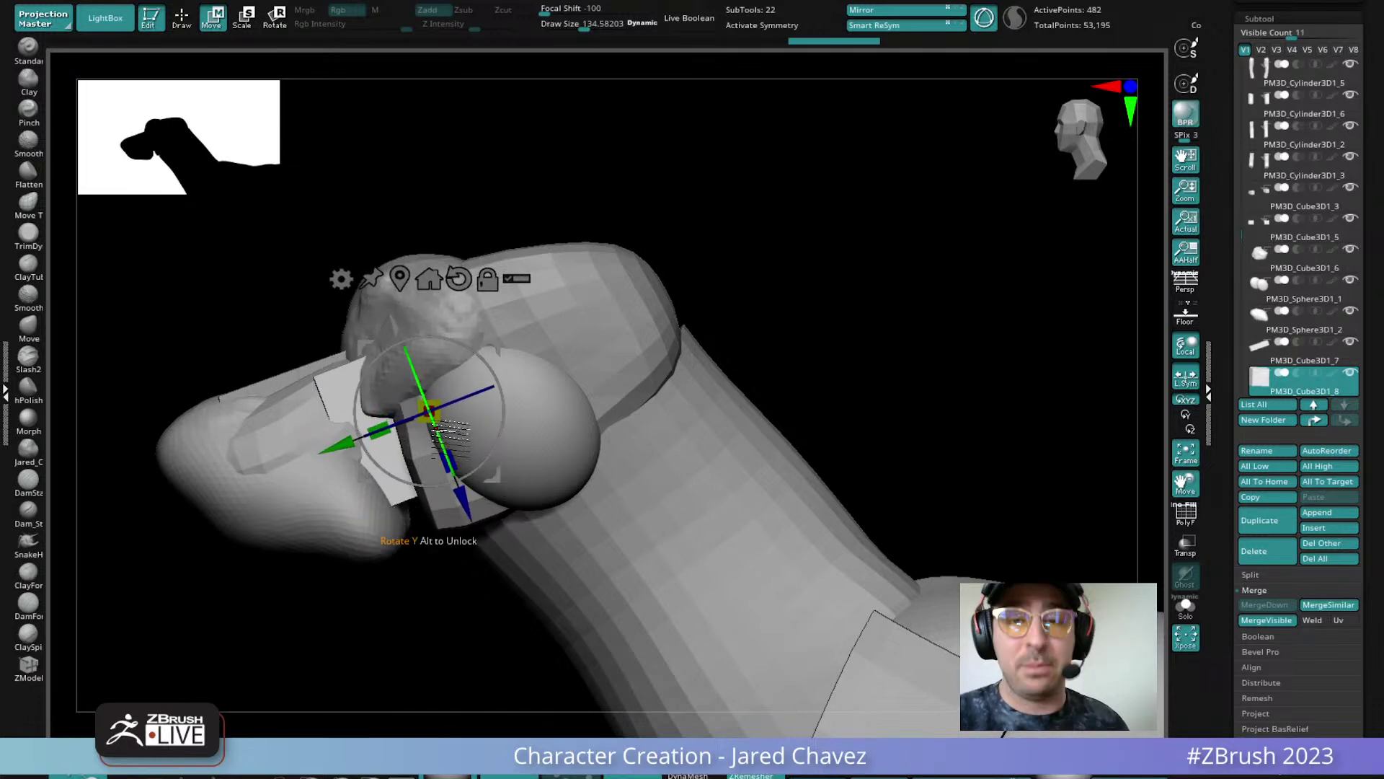
pyautogui.moveTo(531, 456); pyautogui.dragTo(584, 458, button='right')
pyautogui.moveTo(573, 386); pyautogui.dragTo(625, 420, button='right')
# Turn on symmetry for the small cube behind the muzzle and reshape it with the Move brush
pyautogui.click(190, 23)
pyautogui.keyDown('alt'); pyautogui.click(393, 404); pyautogui.keyUp('alt')
pyautogui.moveTo(393, 403)
pyautogui.mouseDown(button='right')
pyautogui.moveTo(471, 438)
pyautogui.moveTo(426, 412)
pyautogui.moveTo(447, 403)
pyautogui.moveTo(458, 322)
pyautogui.moveTo(528, 477)
pyautogui.moveTo(474, 436)
pyautogui.moveTo(446, 377)
pyautogui.moveTo(470, 469)
pyautogui.moveTo(464, 294)
pyautogui.moveTo(448, 309)
pyautogui.moveTo(461, 303)
pyautogui.moveTo(455, 328)
pyautogui.mouseUp(button='right')
pyautogui.keyDown('alt'); pyautogui.click(459, 451); pyautogui.keyUp('alt')
pyautogui.hotkey('ctrl', 'z')
pyautogui.hotkey('ctrl', 'z')
pyautogui.press('x')
pyautogui.moveTo(421, 447)
pyautogui.mouseDown(button='right')
pyautogui.moveTo(472, 460)
pyautogui.moveTo(404, 433)
pyautogui.moveTo(420, 387)
pyautogui.mouseUp(button='right')
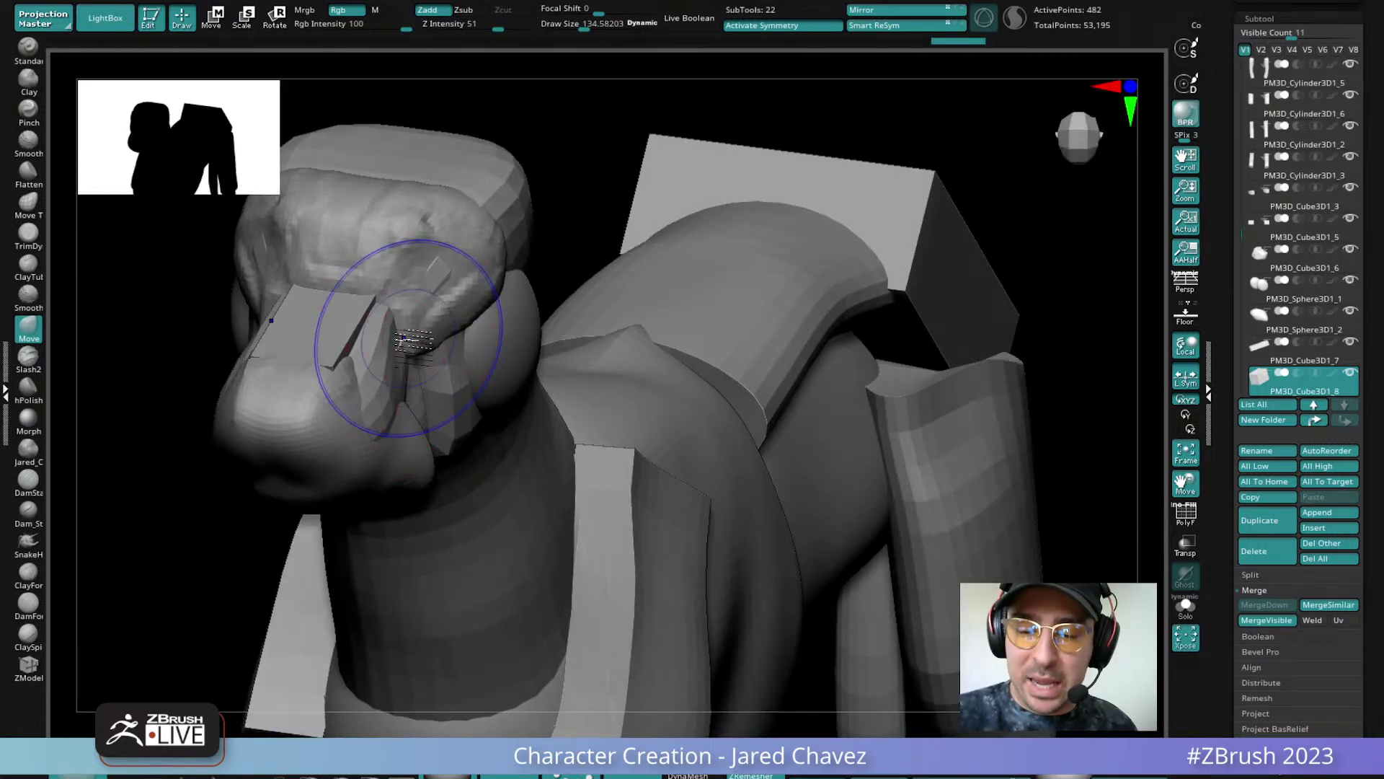
pyautogui.moveTo(416, 339); pyautogui.dragTo(498, 425, button='right')
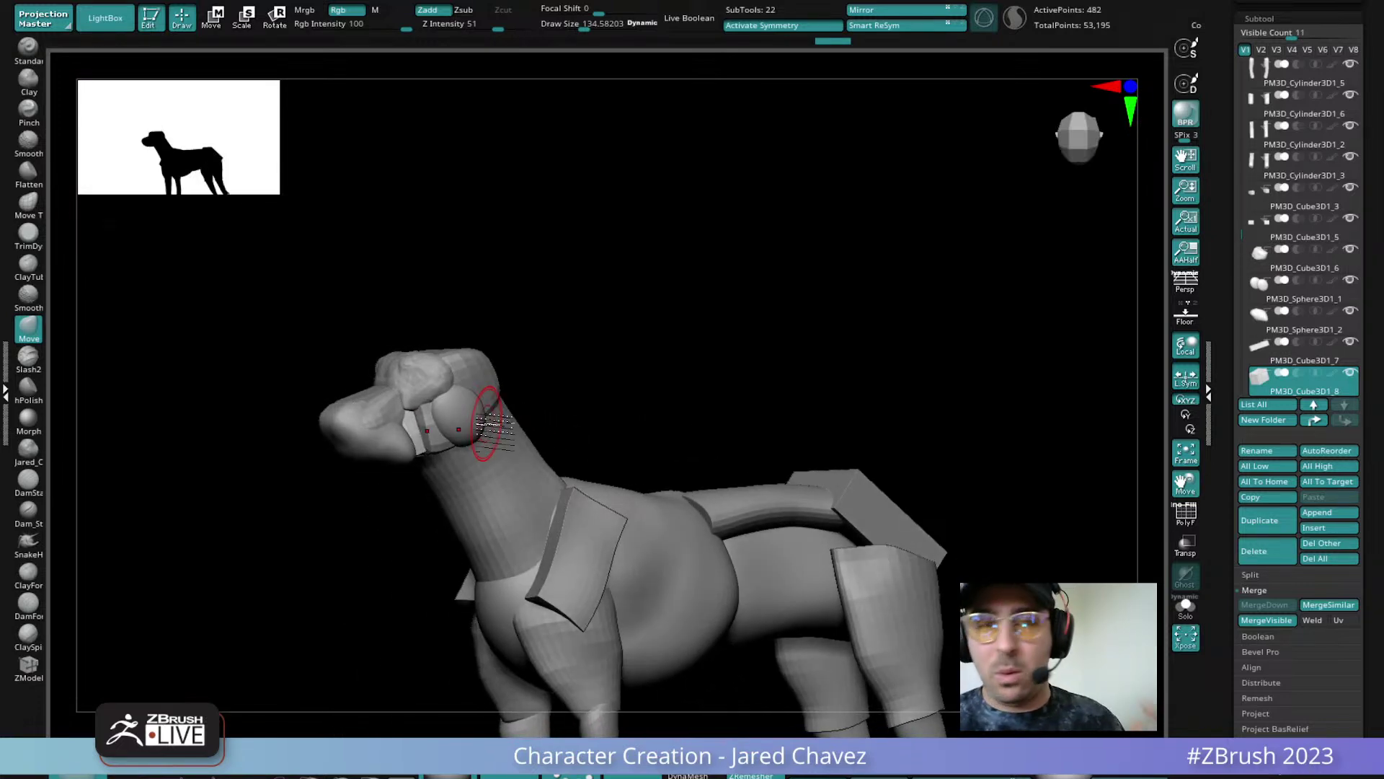
# Append a Sphere3D, raise it above the dog's back and scale it into a slim horizontal ellipsoid
pyautogui.click(1345, 512)
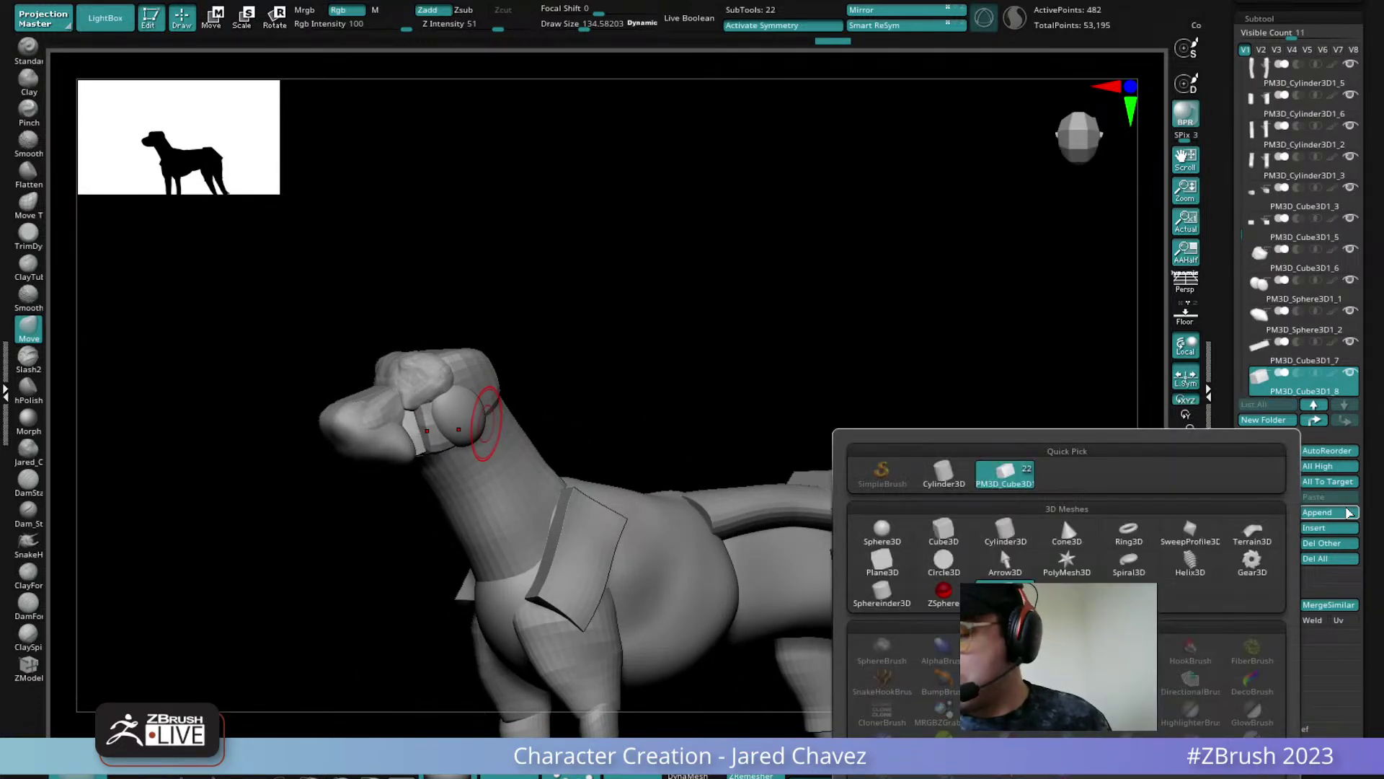
pyautogui.click(881, 532)
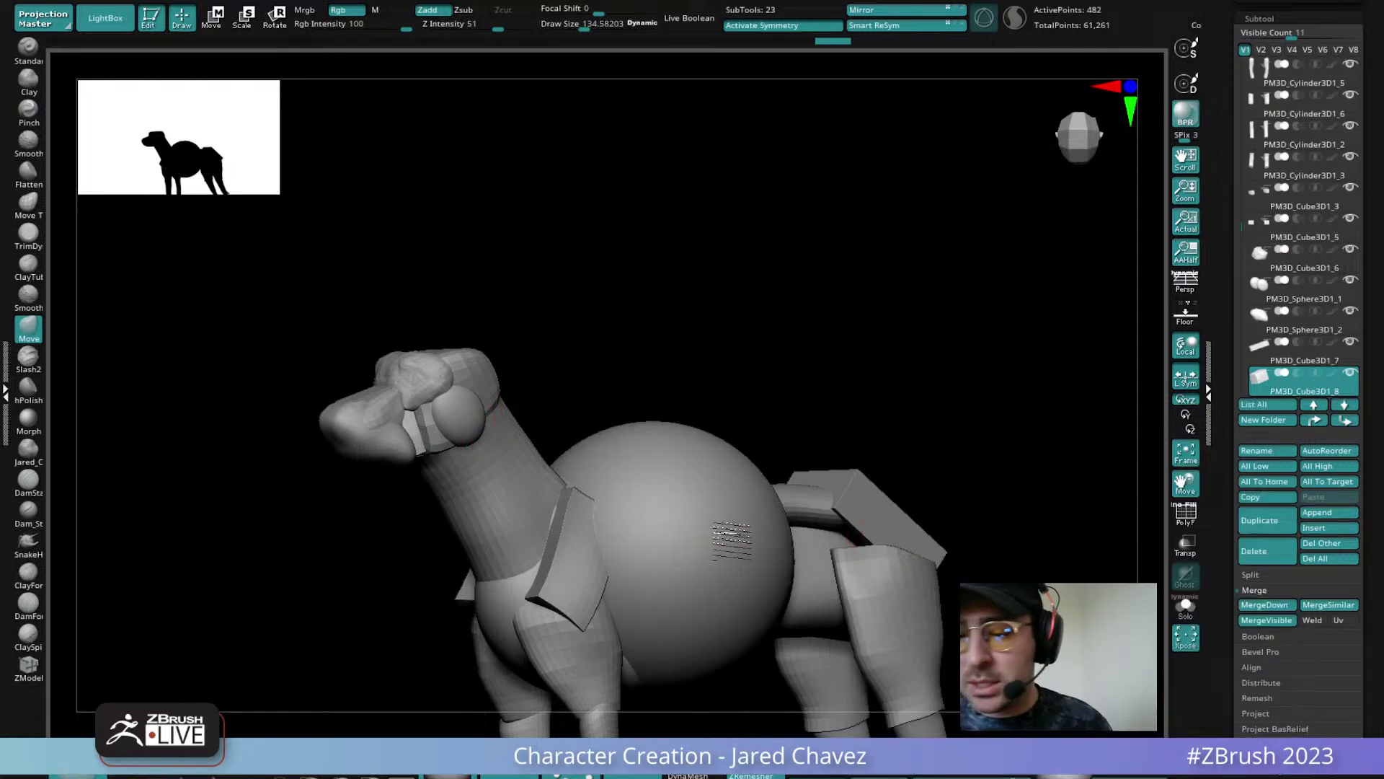
pyautogui.click(211, 23)
pyautogui.keyDown('shift'); pyautogui.moveTo(822, 408); pyautogui.dragTo(799, 411, button='right'); pyautogui.keyUp('shift')
pyautogui.moveTo(656, 560); pyautogui.dragTo(622, 592)
pyautogui.moveTo(719, 620); pyautogui.dragTo(724, 440)
pyautogui.moveTo(606, 392); pyautogui.dragTo(556, 393)
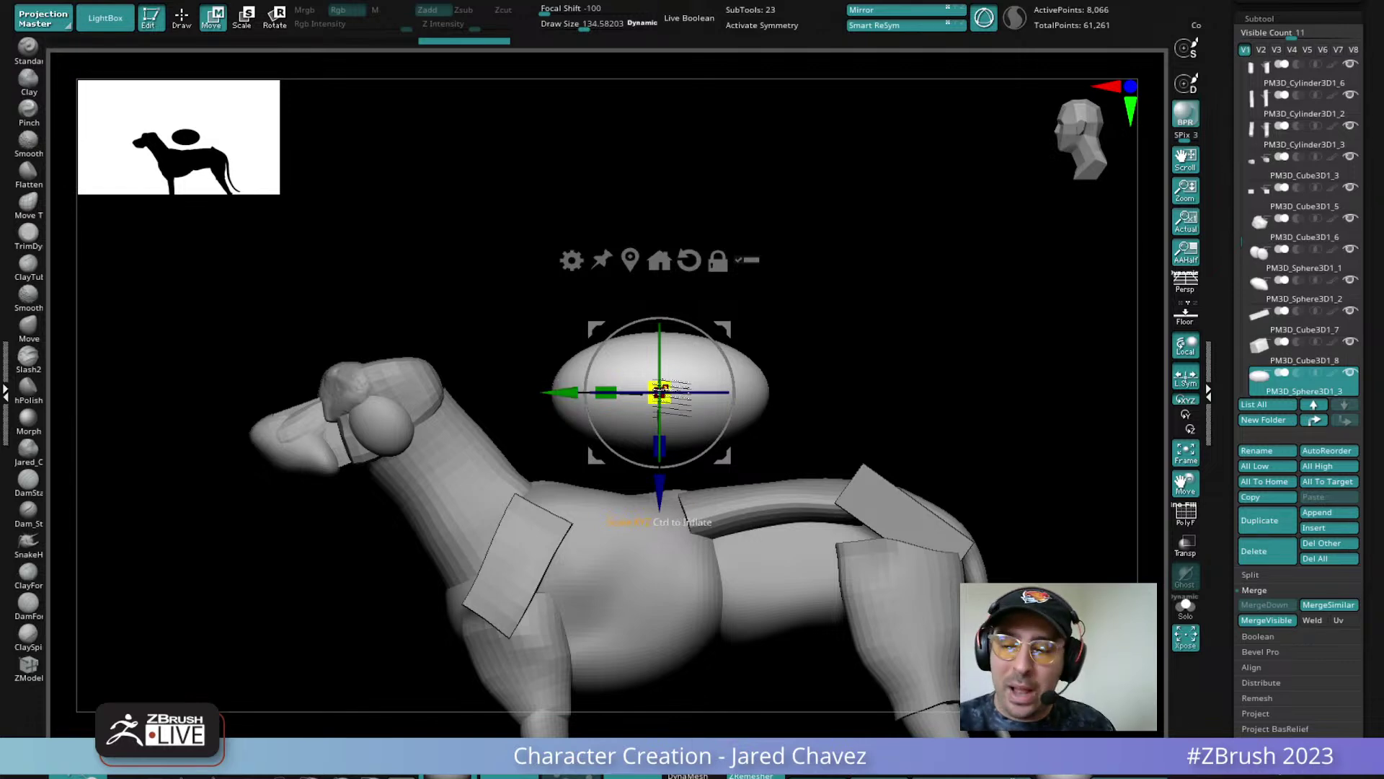
pyautogui.moveTo(659, 392); pyautogui.dragTo(586, 393)
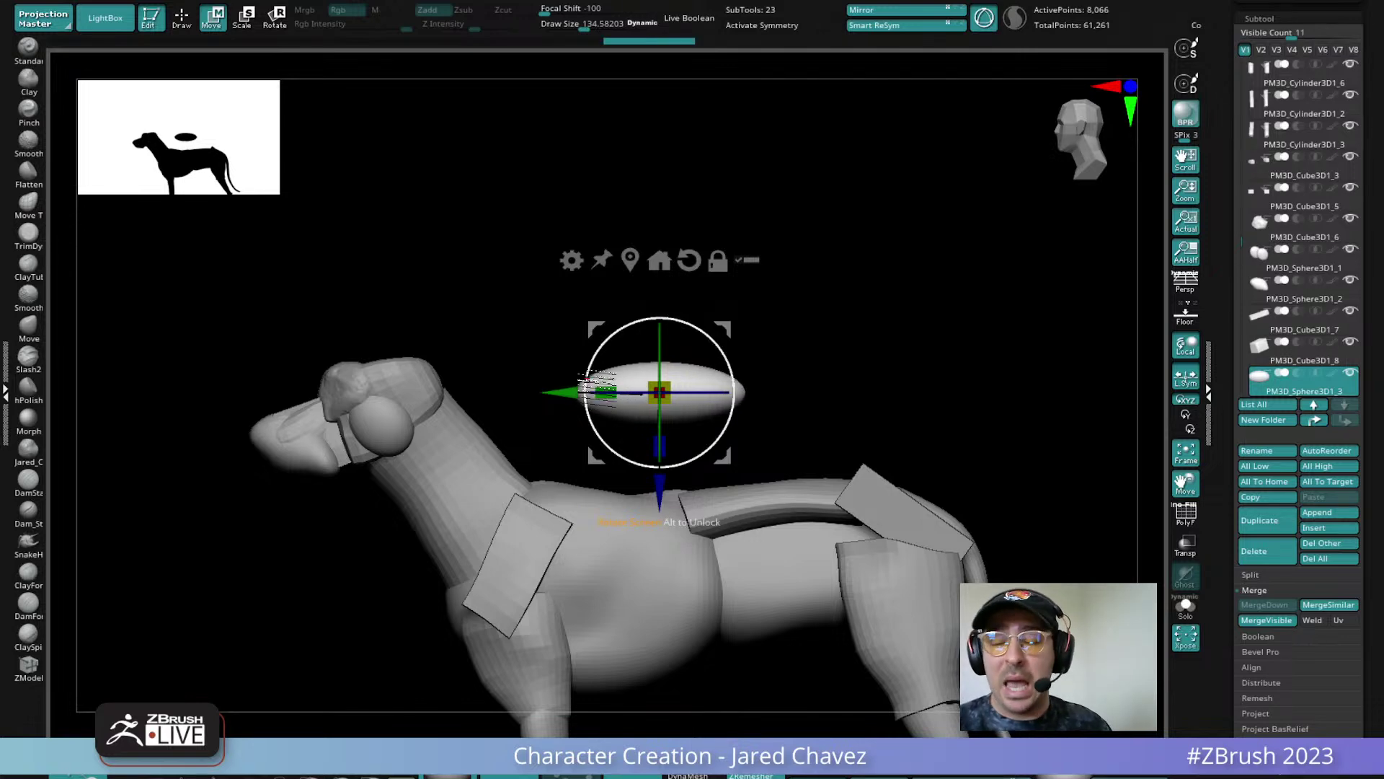
# Move the ellipsoid onto the side of the head and rotate it diagonally along the cheek
pyautogui.moveTo(729, 455); pyautogui.dragTo(430, 488)
pyautogui.moveTo(462, 482); pyautogui.dragTo(564, 460, button='right')
pyautogui.moveTo(506, 489); pyautogui.dragTo(567, 489)
pyautogui.moveTo(503, 404); pyautogui.dragTo(503, 462)
pyautogui.moveTo(609, 382); pyautogui.dragTo(741, 591, button='right')
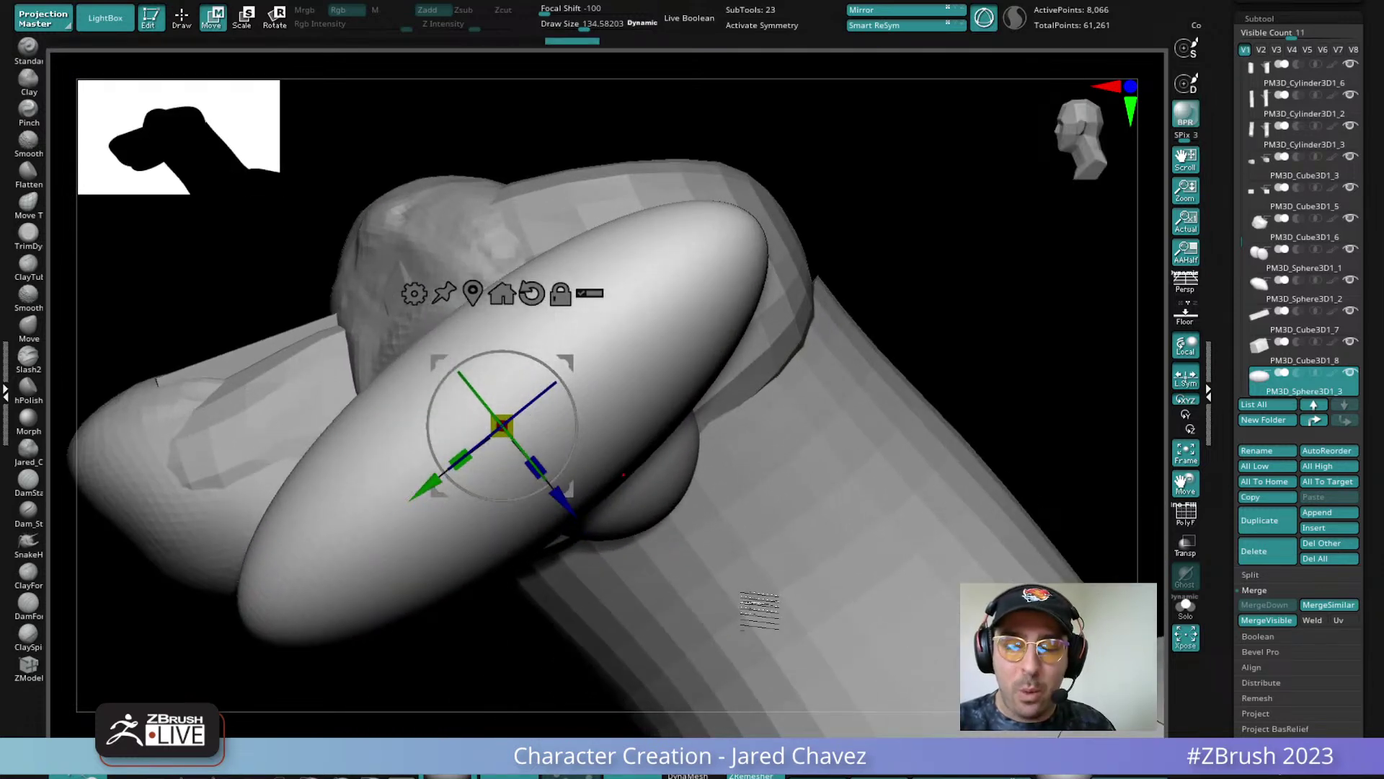
# Scale the ellipsoid down and place it between the back of the lips and the cheek sphere
pyautogui.moveTo(504, 426); pyautogui.dragTo(412, 485)
pyautogui.moveTo(591, 481); pyautogui.dragTo(679, 475, button='right')
pyautogui.moveTo(648, 486); pyautogui.dragTo(533, 524)
pyautogui.moveTo(685, 445); pyautogui.dragTo(715, 440, button='right')
pyautogui.moveTo(597, 431); pyautogui.dragTo(594, 416)
pyautogui.moveTo(592, 506); pyautogui.dragTo(568, 498)
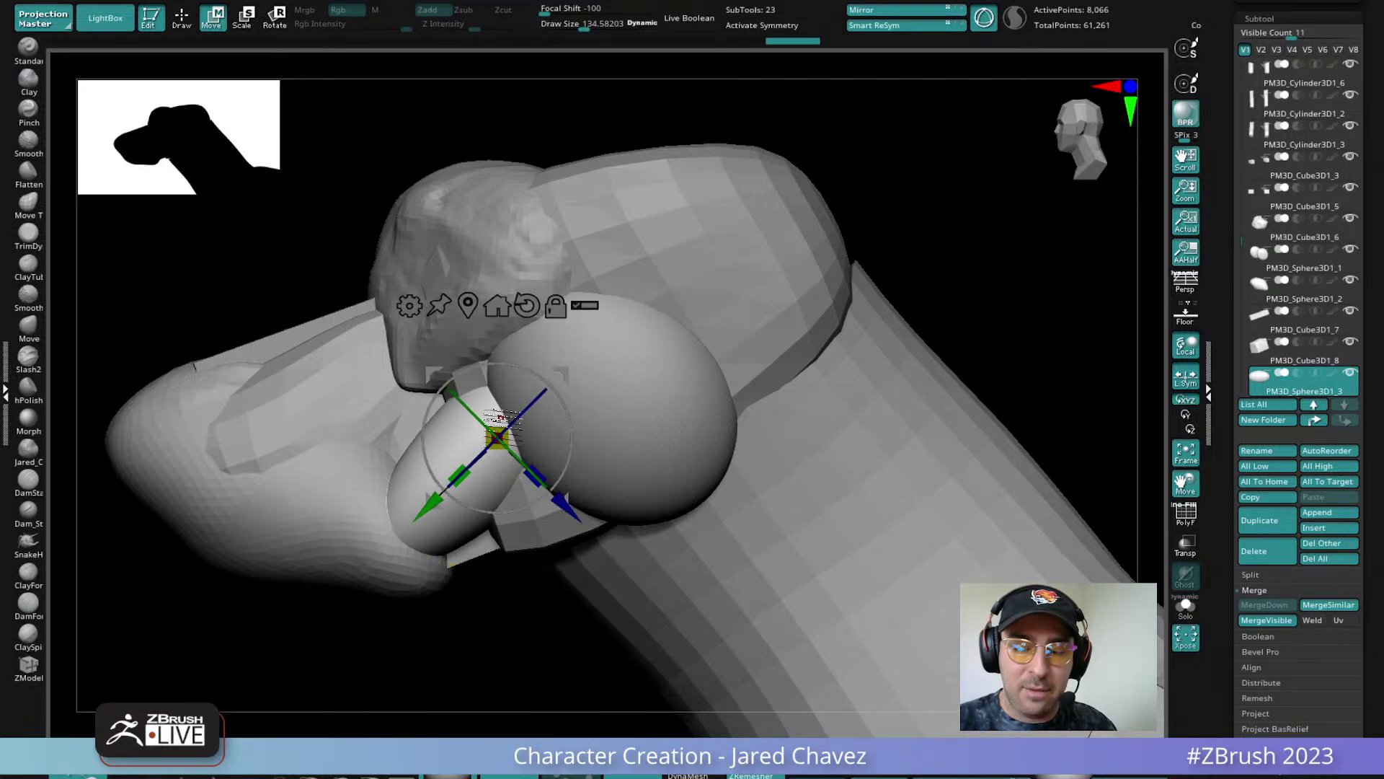
pyautogui.moveTo(656, 438); pyautogui.dragTo(606, 517, button='right')
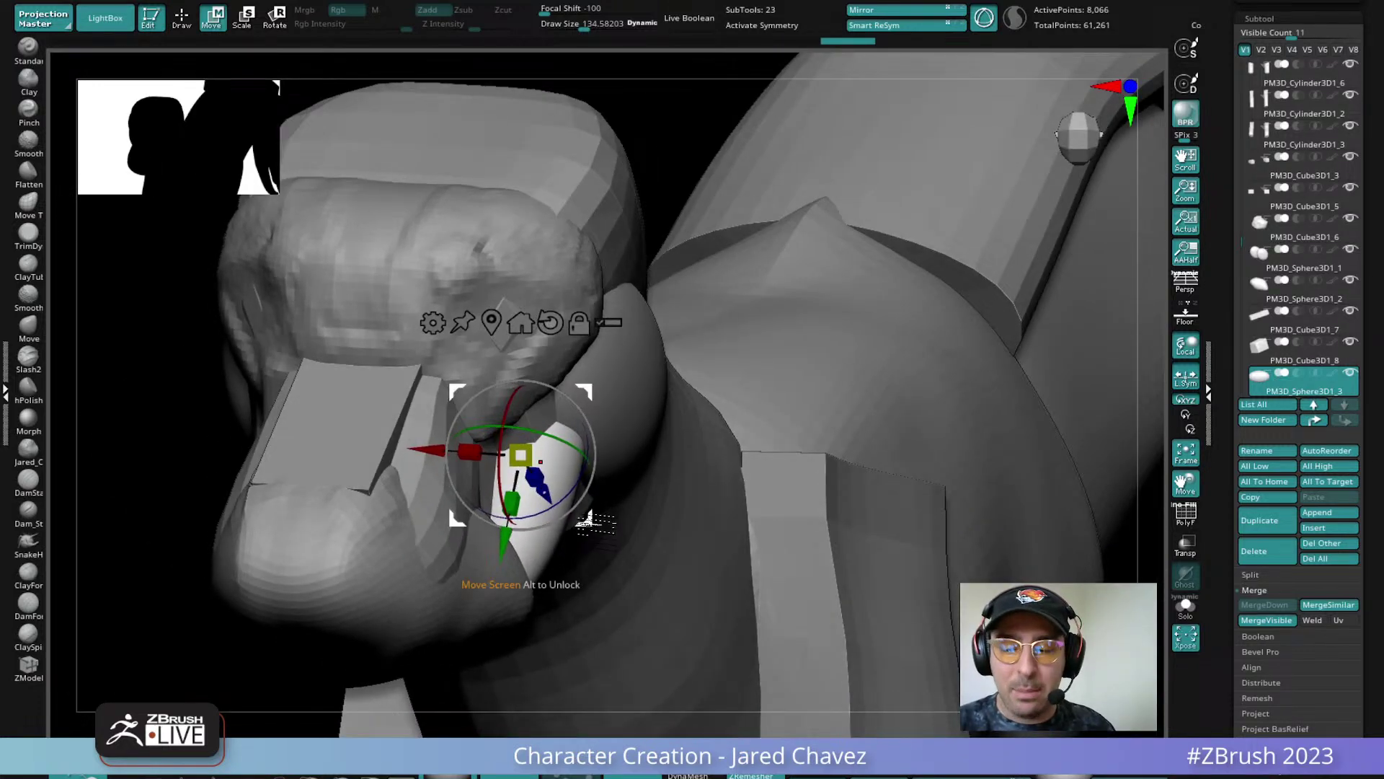
pyautogui.moveTo(573, 513); pyautogui.dragTo(584, 525)
# Duplicate the small cheek ellipsoid, mirror the copy to the other side and merge both into one subtool
pyautogui.moveTo(584, 525); pyautogui.dragTo(721, 494, button='right')
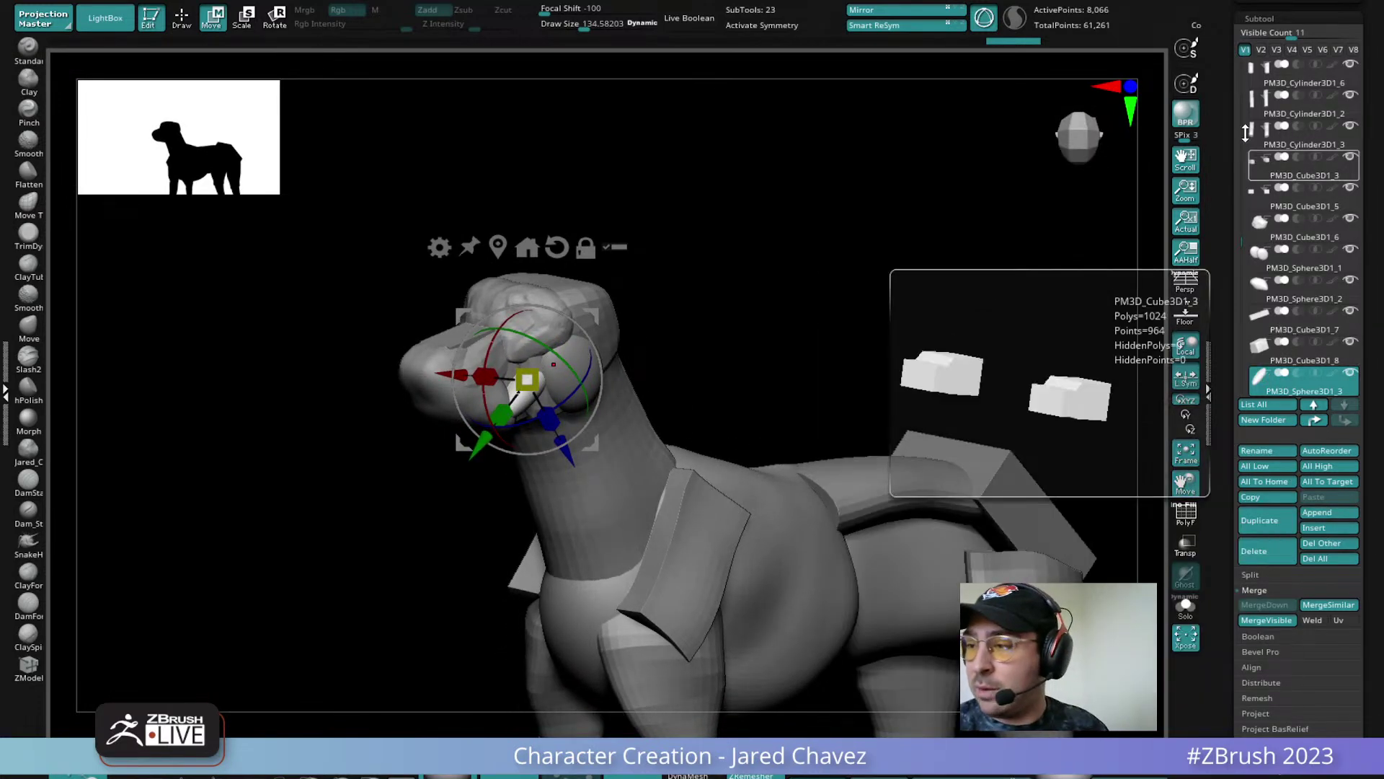
pyautogui.moveTo(1243, 241); pyautogui.dragTo(1244, 245)
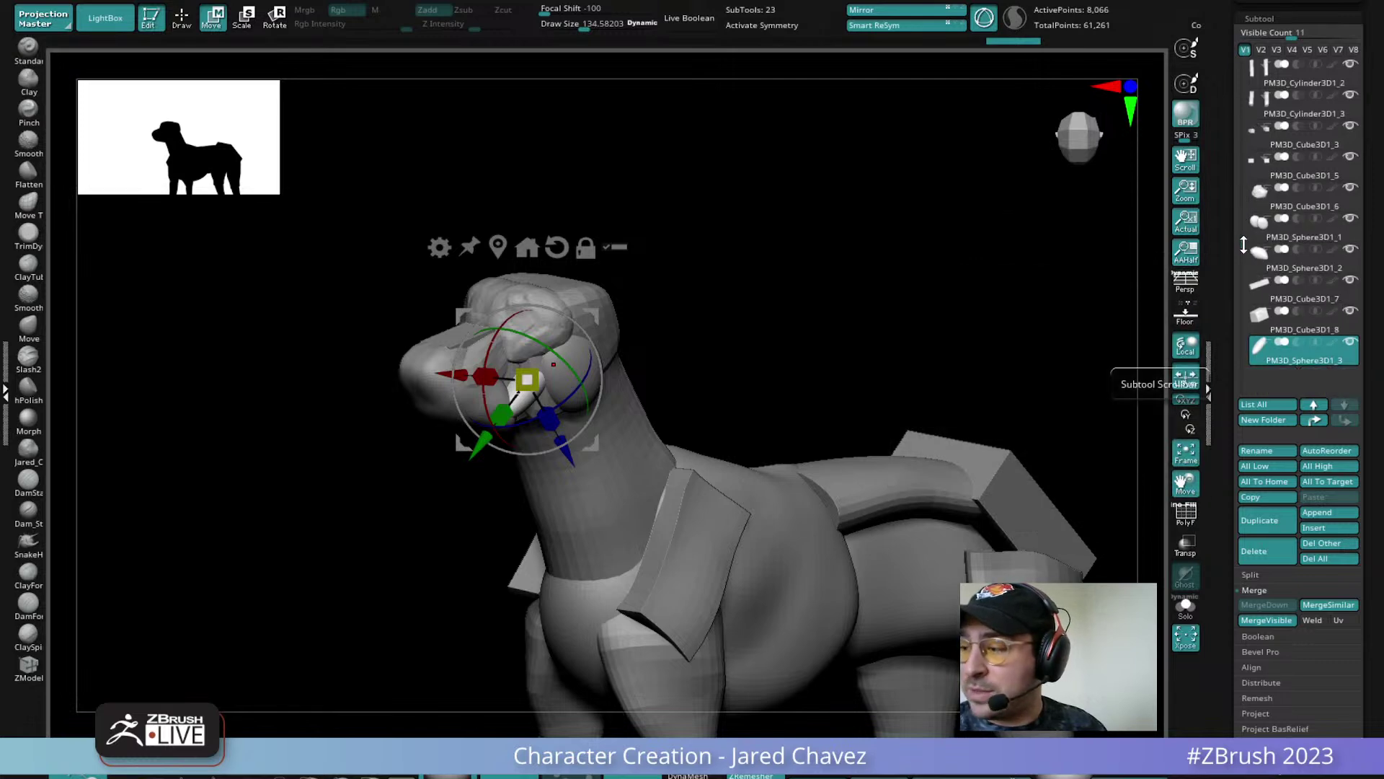
pyautogui.click(1316, 513)
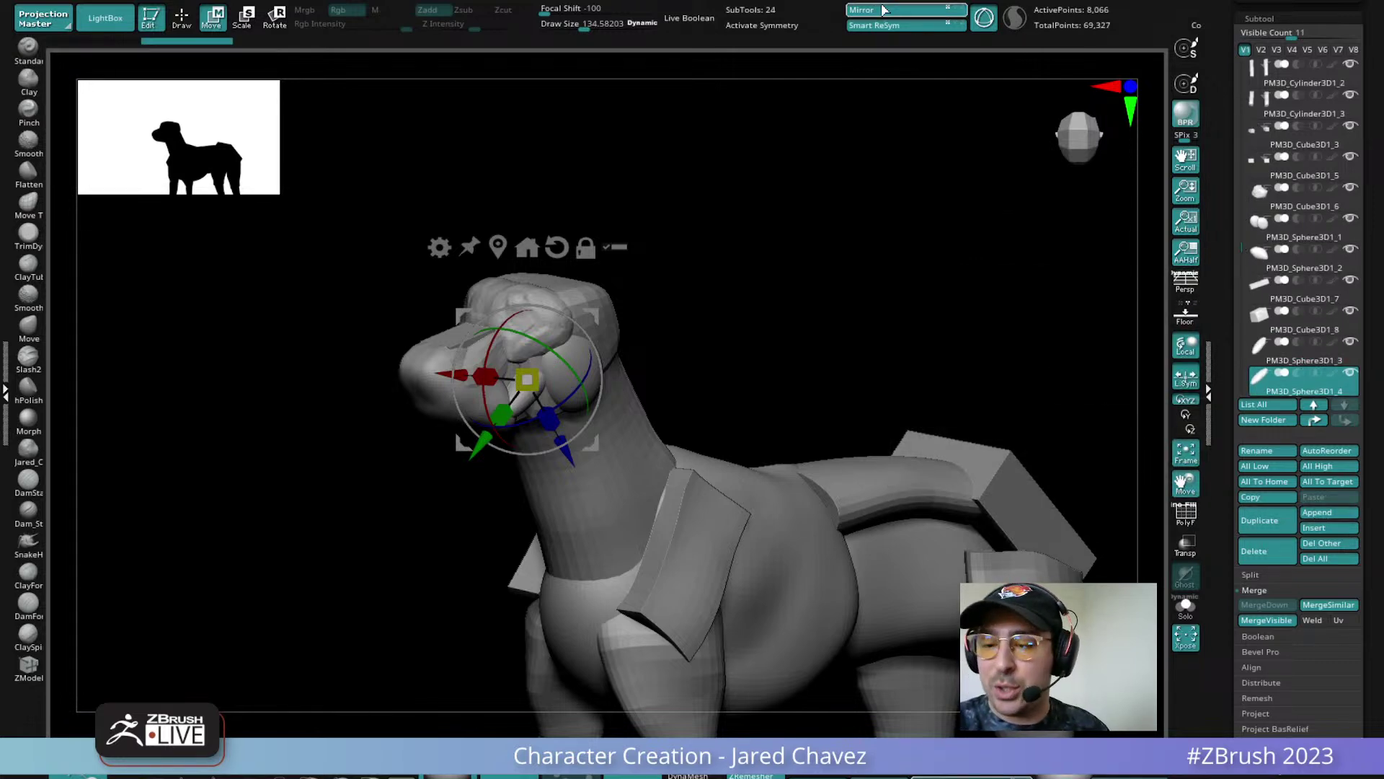
pyautogui.click(1304, 352)
pyautogui.click(1265, 605)
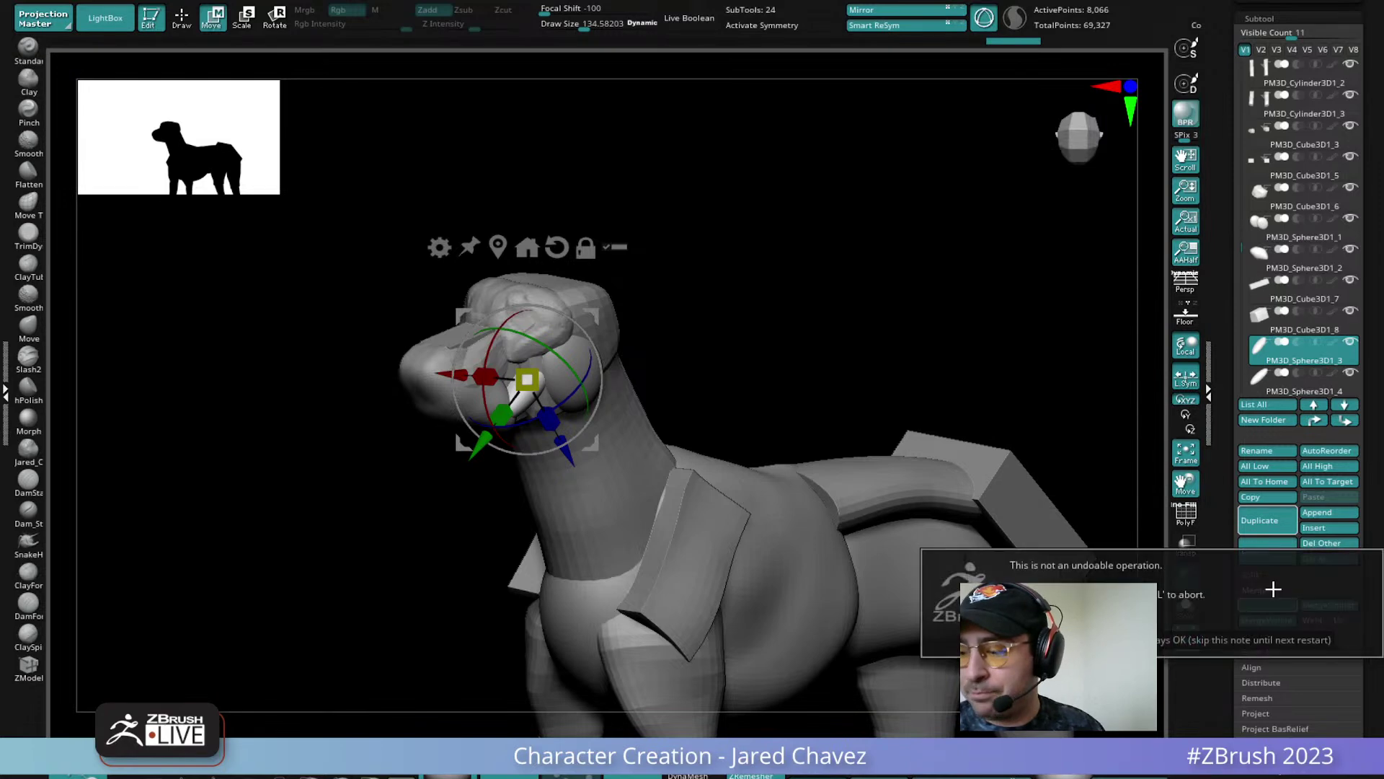
pyautogui.press('Return')
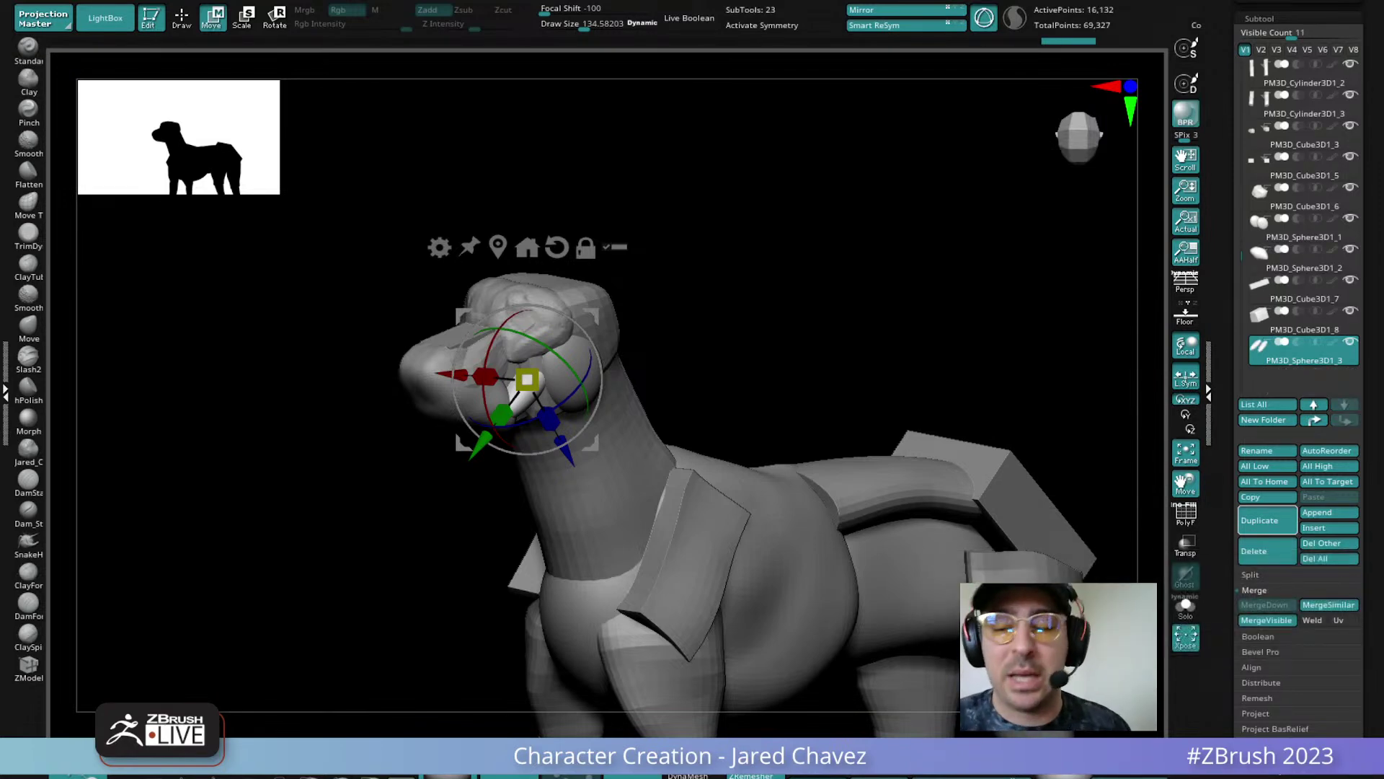
pyautogui.moveTo(674, 359); pyautogui.dragTo(606, 407)
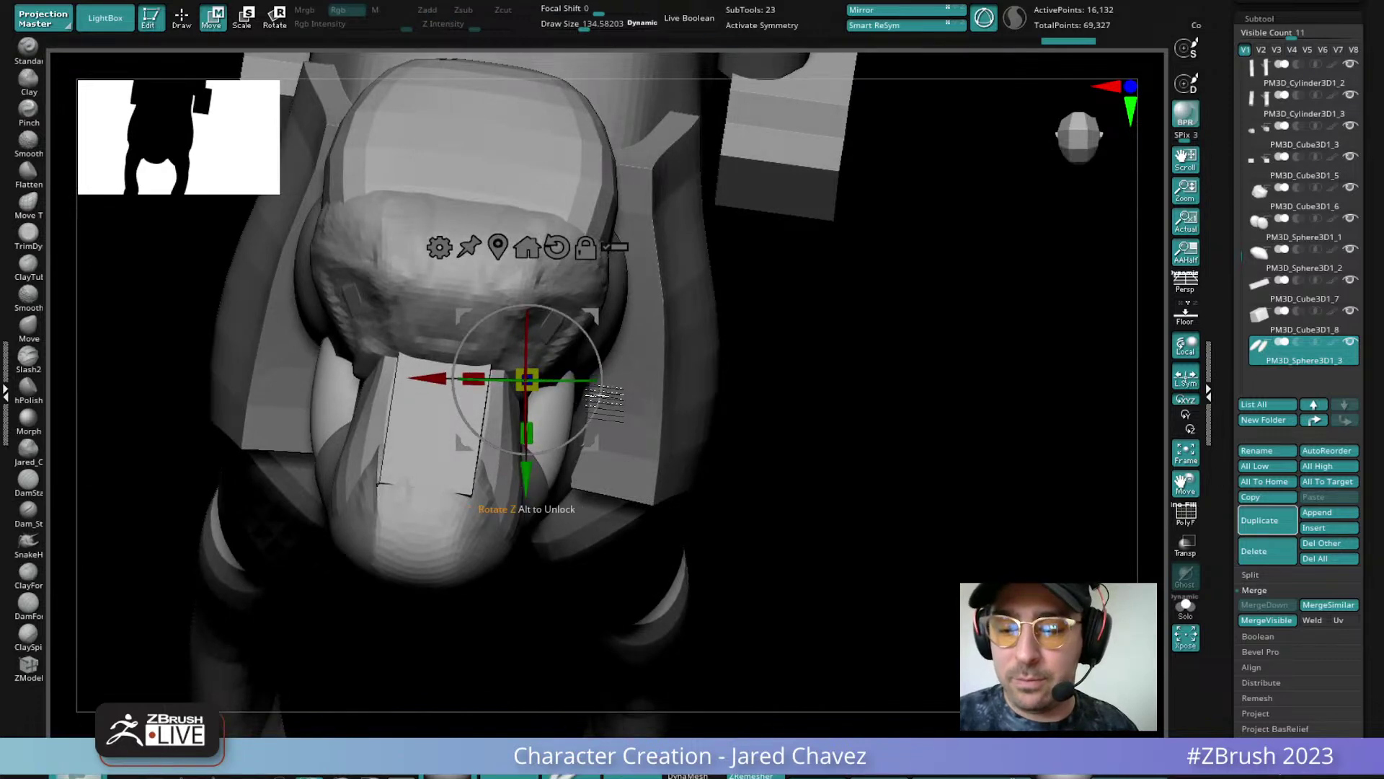
# Turn on symmetry and adjust the small cheek ellipsoids' position and angle between the lips and the cheek spheres
pyautogui.press('x')
pyautogui.moveTo(592, 443)
pyautogui.mouseDown()
pyautogui.moveTo(579, 444)
pyautogui.moveTo(586, 405)
pyautogui.moveTo(570, 443)
pyautogui.mouseUp()
pyautogui.moveTo(743, 390); pyautogui.dragTo(647, 441)
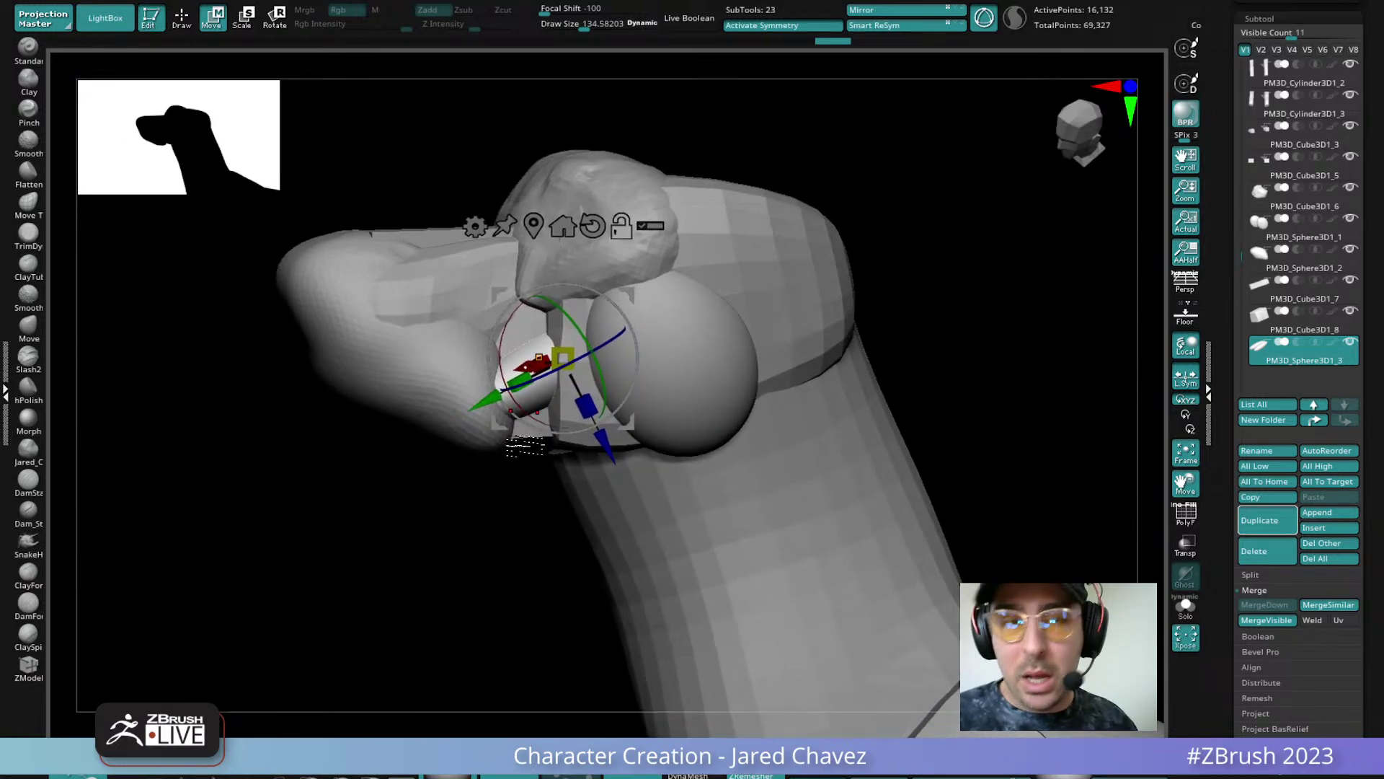
pyautogui.moveTo(547, 477); pyautogui.dragTo(579, 466)
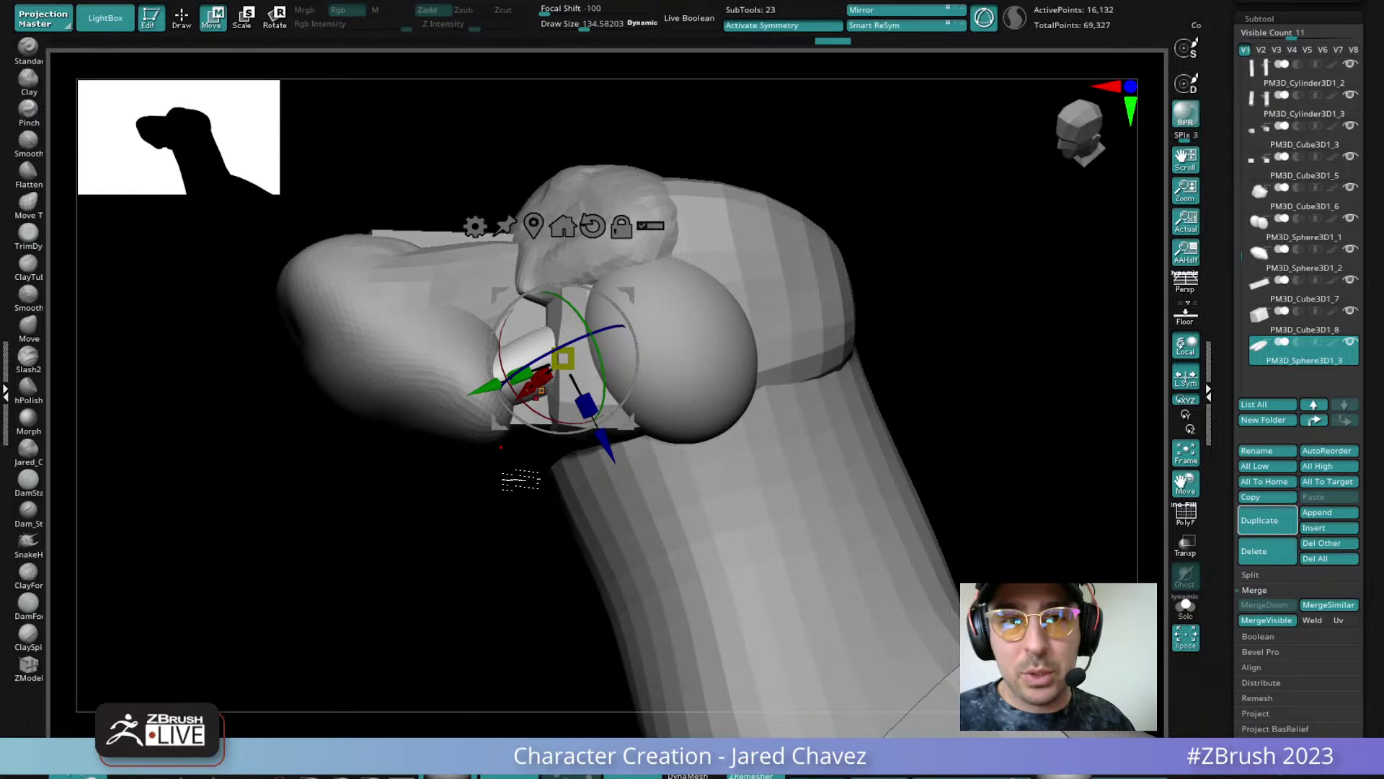
# Build up clay on the rounded muzzle form with the ClayBuildup brush at draw size about 58
pyautogui.keyDown('alt'); pyautogui.click(454, 424); pyautogui.keyUp('alt')
pyautogui.press('q')
pyautogui.moveTo(414, 478)
pyautogui.mouseDown()
pyautogui.moveTo(463, 385)
pyautogui.moveTo(446, 389)
pyautogui.moveTo(490, 349)
pyautogui.moveTo(504, 369)
pyautogui.moveTo(401, 394)
pyautogui.moveTo(433, 364)
pyautogui.moveTo(417, 464)
pyautogui.moveTo(432, 425)
pyautogui.mouseUp()
pyautogui.press('space')
pyautogui.click(29, 634)
pyautogui.moveTo(404, 346); pyautogui.dragTo(442, 361)
pyautogui.press('shift')
pyautogui.moveTo(410, 390)
pyautogui.mouseDown(button='right')
pyautogui.moveTo(417, 363)
pyautogui.moveTo(382, 461)
pyautogui.mouseUp(button='right')
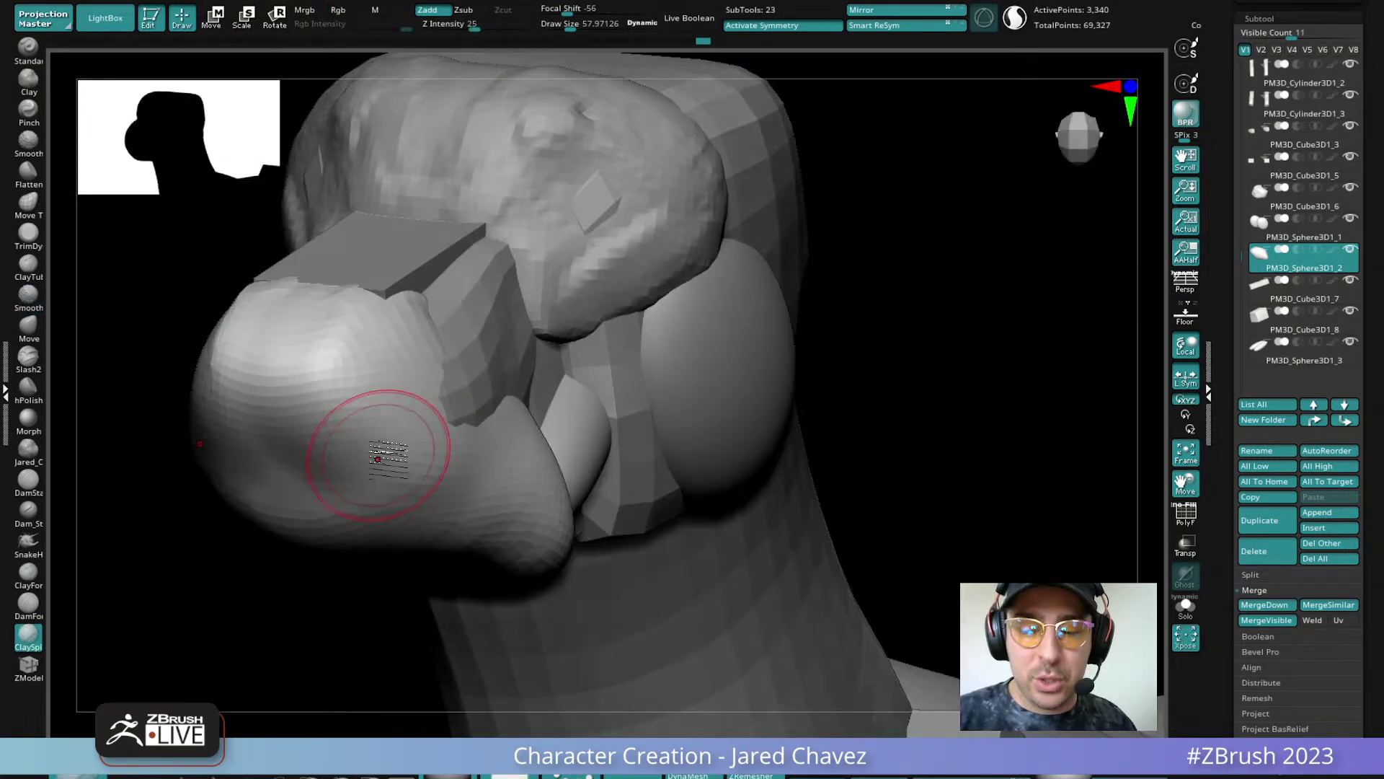
# Sculpt the front and sides of the muzzle around the nose with ClayBuildup at draw size about 36
pyautogui.moveTo(372, 413)
pyautogui.keyDown('alt'); pyautogui.mouseDown()
pyautogui.moveTo(383, 358)
pyautogui.moveTo(389, 392)
pyautogui.moveTo(383, 370)
pyautogui.mouseUp(); pyautogui.keyUp('alt')
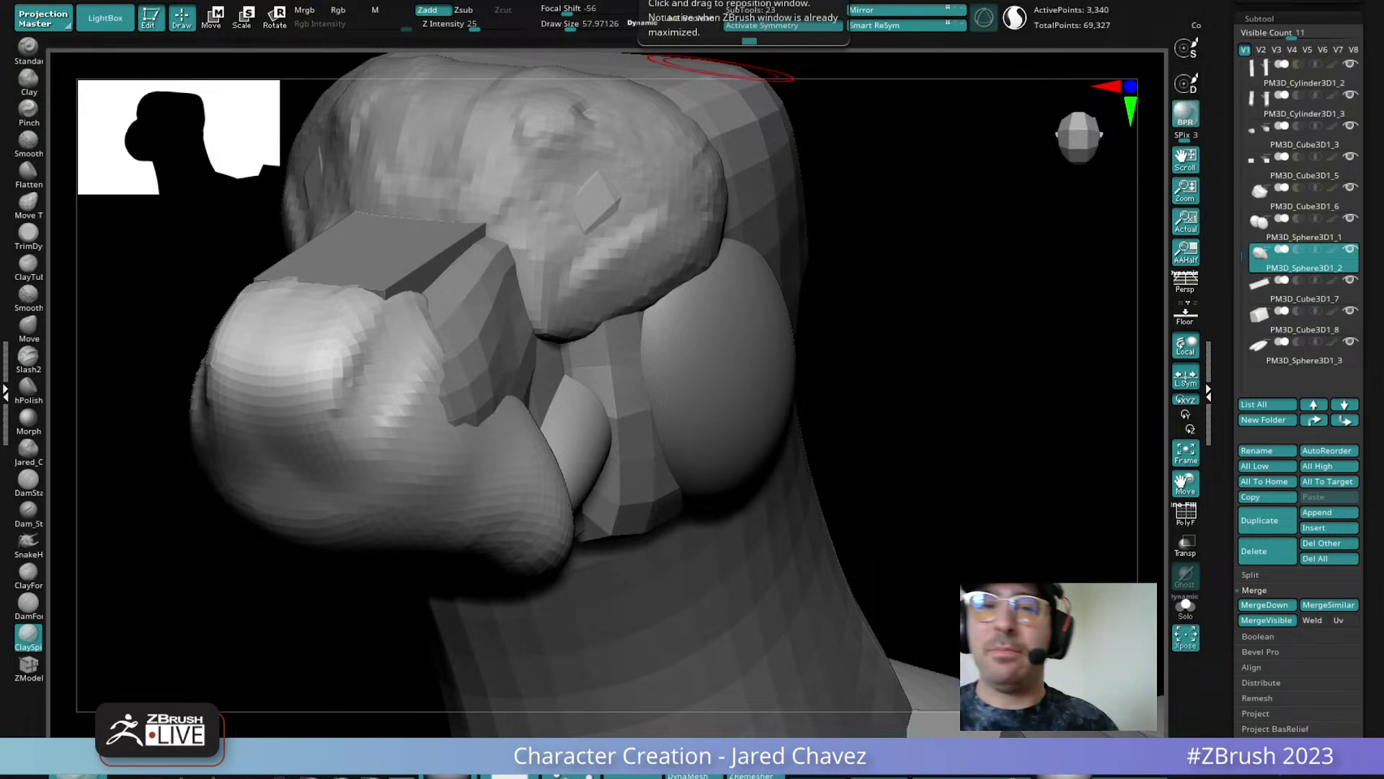
pyautogui.moveTo(433, 361); pyautogui.dragTo(508, 422)
pyautogui.press('space')
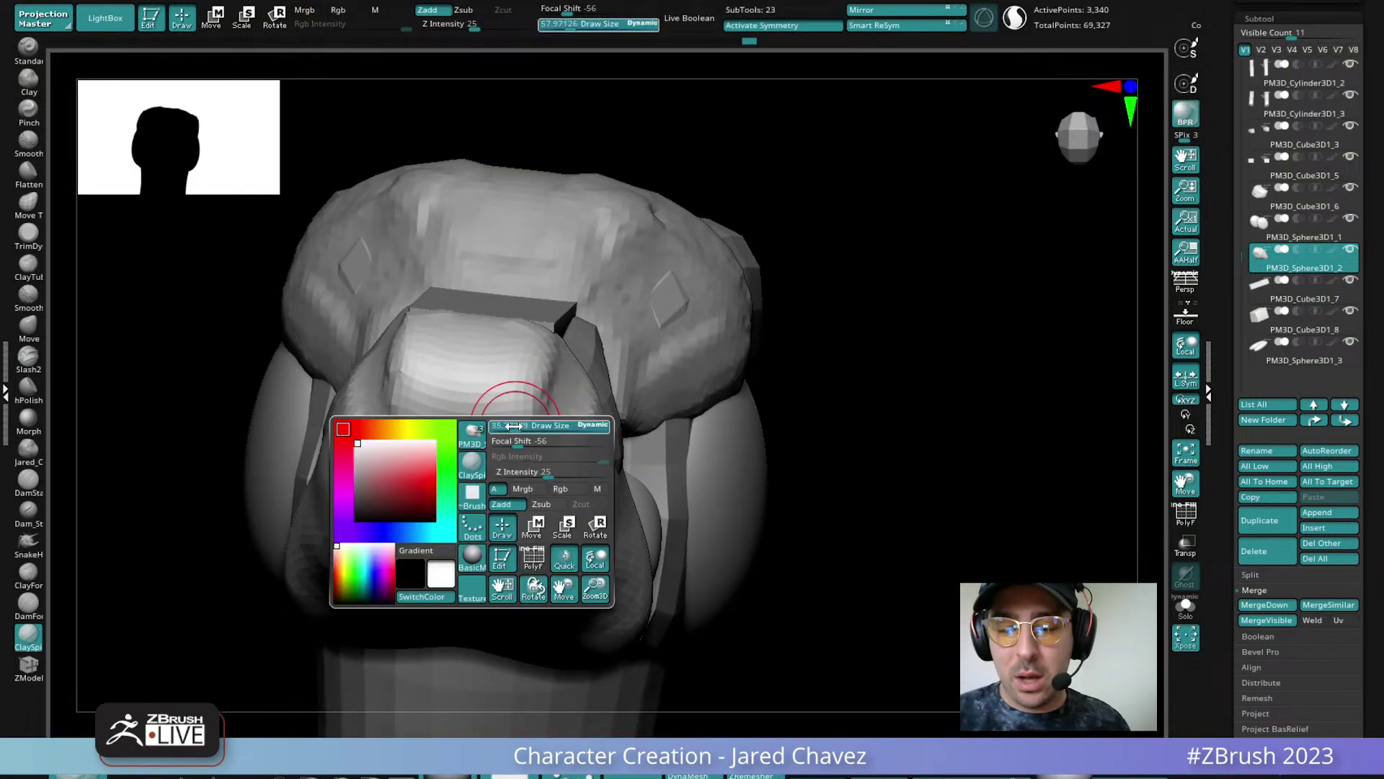
pyautogui.moveTo(554, 385); pyautogui.dragTo(500, 463, button='right')
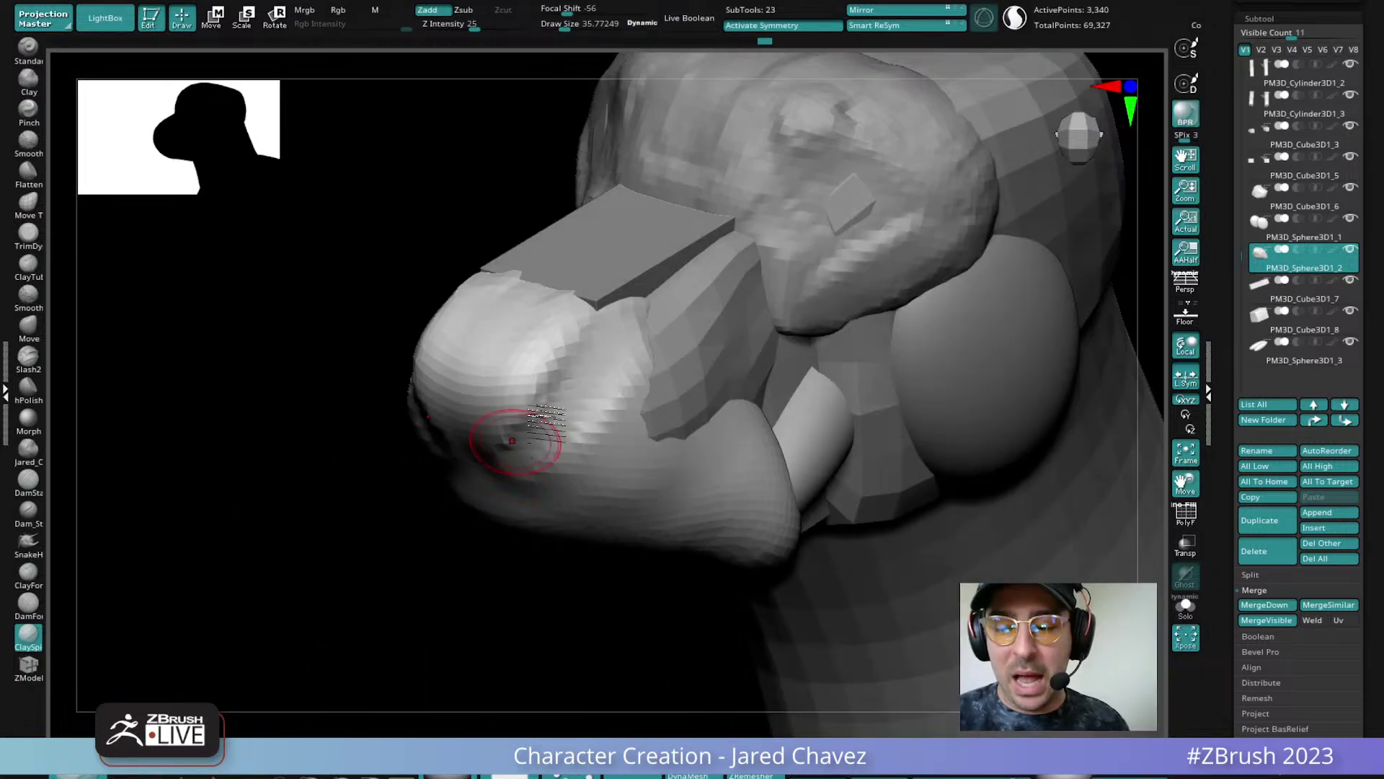
pyautogui.moveTo(504, 404)
pyautogui.mouseDown(button='right')
pyautogui.moveTo(576, 448)
pyautogui.moveTo(556, 365)
pyautogui.moveTo(587, 256)
pyautogui.moveTo(572, 216)
pyautogui.moveTo(598, 339)
pyautogui.moveTo(575, 457)
pyautogui.moveTo(613, 429)
pyautogui.moveTo(587, 464)
pyautogui.moveTo(539, 463)
pyautogui.moveTo(497, 404)
pyautogui.moveTo(461, 432)
pyautogui.mouseUp(button='right')
pyautogui.moveTo(512, 536); pyautogui.dragTo(591, 478, button='right')
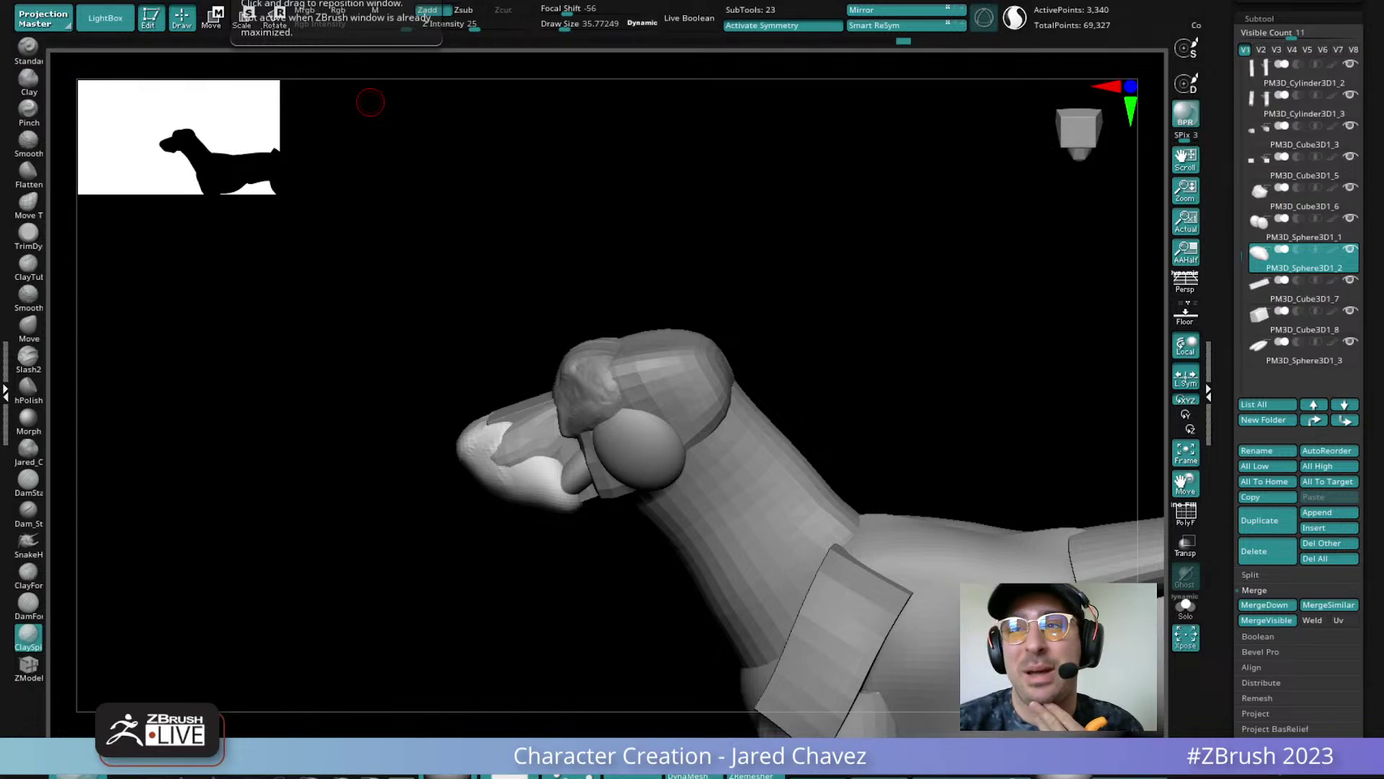
pyautogui.moveTo(563, 433); pyautogui.dragTo(674, 442, button='right')
# DynaMesh the slab on the nose bridge and smooth its edges with symmetry on
pyautogui.keyDown('alt'); pyautogui.click(508, 426); pyautogui.keyUp('alt')
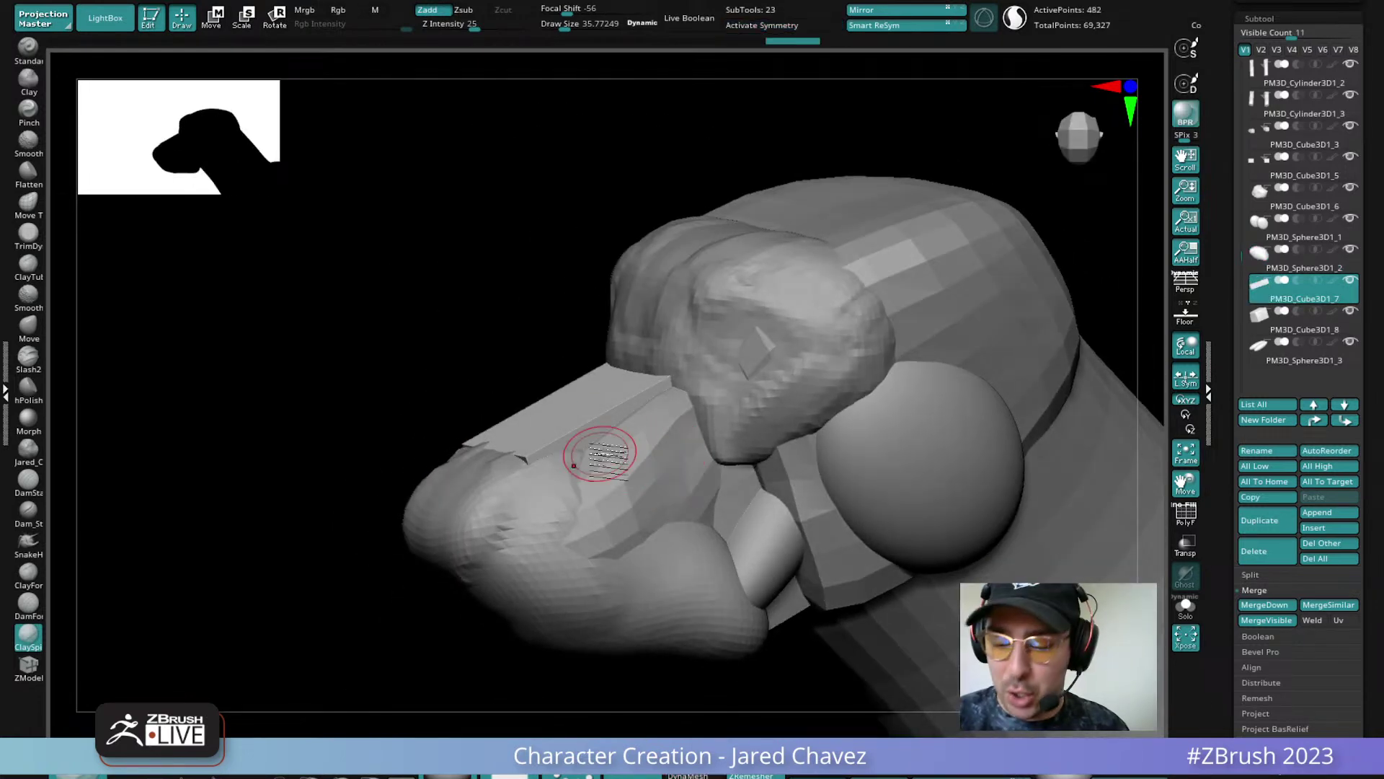
pyautogui.click(688, 775)
pyautogui.moveTo(613, 410); pyautogui.dragTo(576, 476, button='right')
pyautogui.keyDown('shift'); pyautogui.moveTo(535, 463); pyautogui.dragTo(650, 373); pyautogui.keyUp('shift')
pyautogui.press('x')
pyautogui.moveTo(650, 374)
pyautogui.mouseDown(button='right')
pyautogui.moveTo(577, 396)
pyautogui.moveTo(561, 442)
pyautogui.moveTo(653, 465)
pyautogui.mouseUp(button='right')
pyautogui.press('w')
pyautogui.moveTo(744, 508); pyautogui.dragTo(732, 471, button='right')
pyautogui.moveTo(656, 611)
pyautogui.mouseDown()
pyautogui.moveTo(655, 600)
pyautogui.moveTo(654, 613)
pyautogui.mouseUp()
pyautogui.moveTo(828, 484); pyautogui.dragTo(787, 376, button='right')
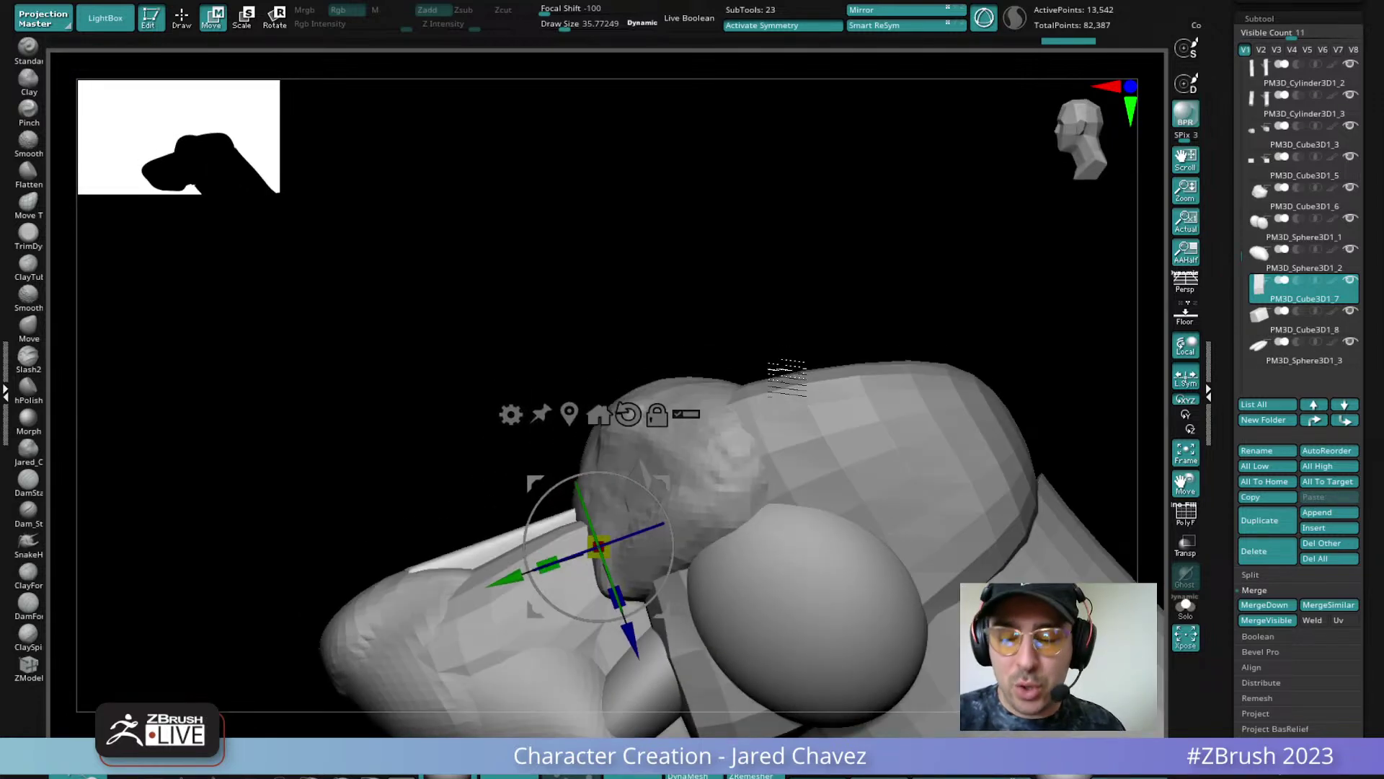
# Duplicate the nose-bridge slab, shift the copy back toward the brow and rescale its width
pyautogui.click(1270, 519)
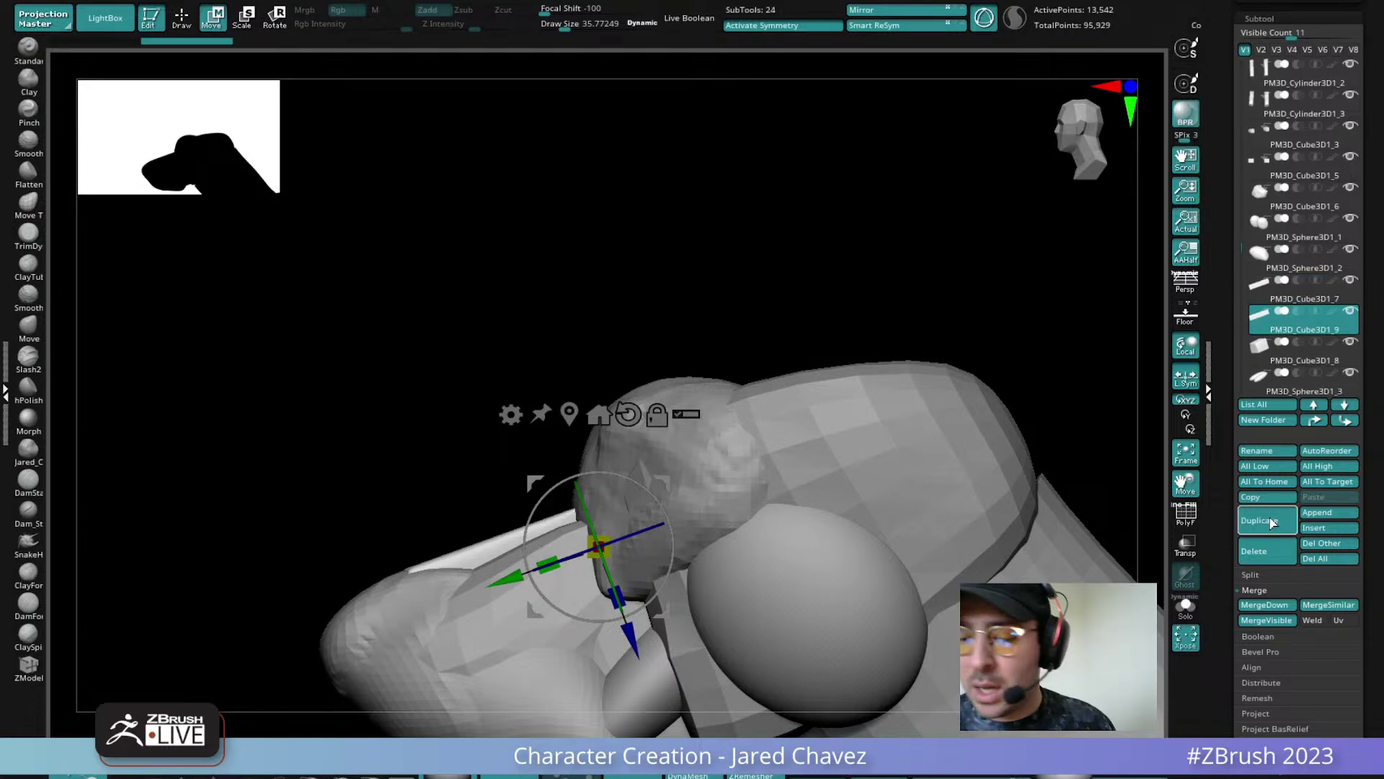
pyautogui.moveTo(663, 483); pyautogui.dragTo(632, 471)
pyautogui.moveTo(687, 539); pyautogui.dragTo(694, 555)
pyautogui.moveTo(665, 591); pyautogui.dragTo(739, 592, button='right')
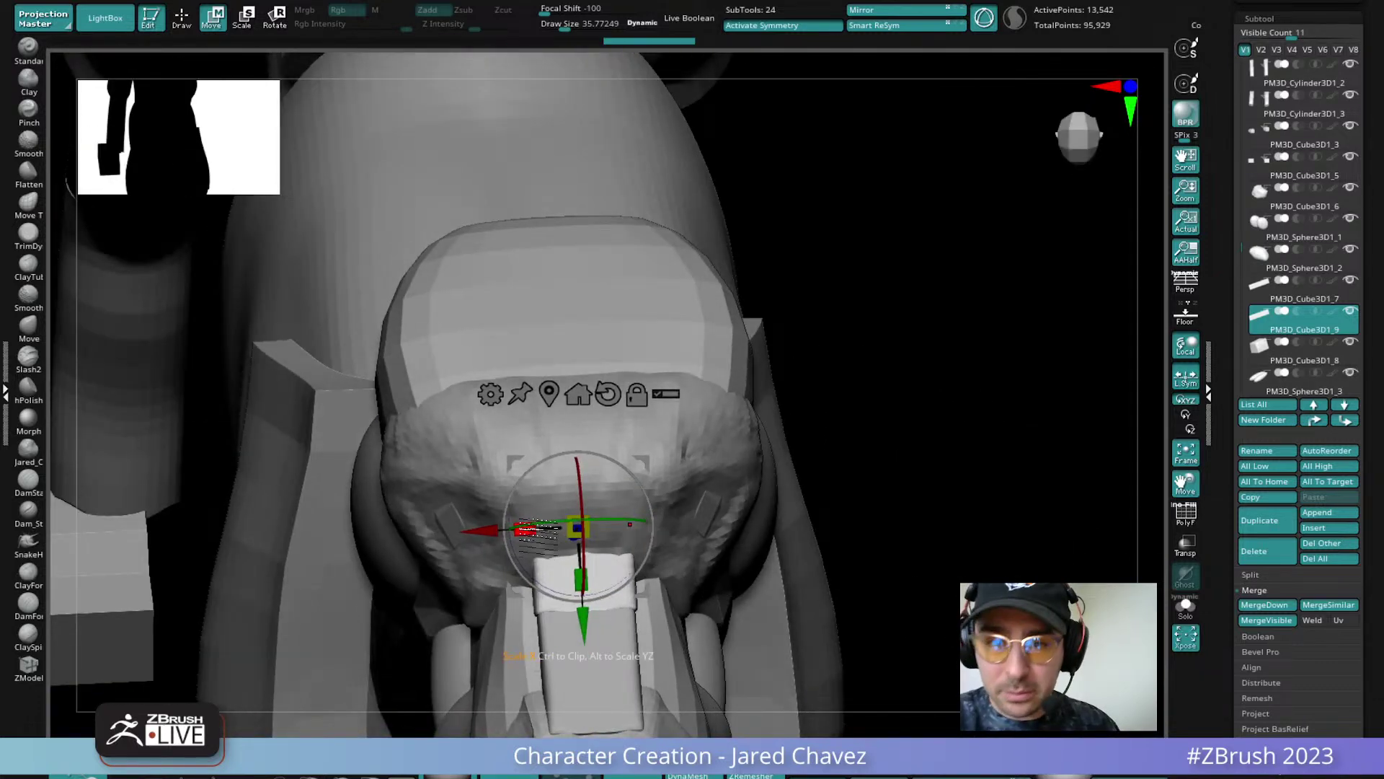
# Reshape the duplicated nose-bridge slab with the Move brush to fit between the muzzle and the brow
pyautogui.press('q')
pyautogui.press('space')
pyautogui.moveTo(635, 515)
pyautogui.mouseDown()
pyautogui.moveTo(719, 513)
pyautogui.moveTo(627, 514)
pyautogui.mouseUp()
pyautogui.press('b')
pyautogui.press('m')
pyautogui.press('v')
pyautogui.keyDown('ctrl'); pyautogui.moveTo(630, 597); pyautogui.dragTo(551, 339, button='right'); pyautogui.keyUp('ctrl')
# Select the cranium block, turn on symmetry and adjust its back silhouette with the Move brush
pyautogui.keyDown('alt'); pyautogui.click(466, 355); pyautogui.keyUp('alt')
pyautogui.press('x')
pyautogui.press('space')
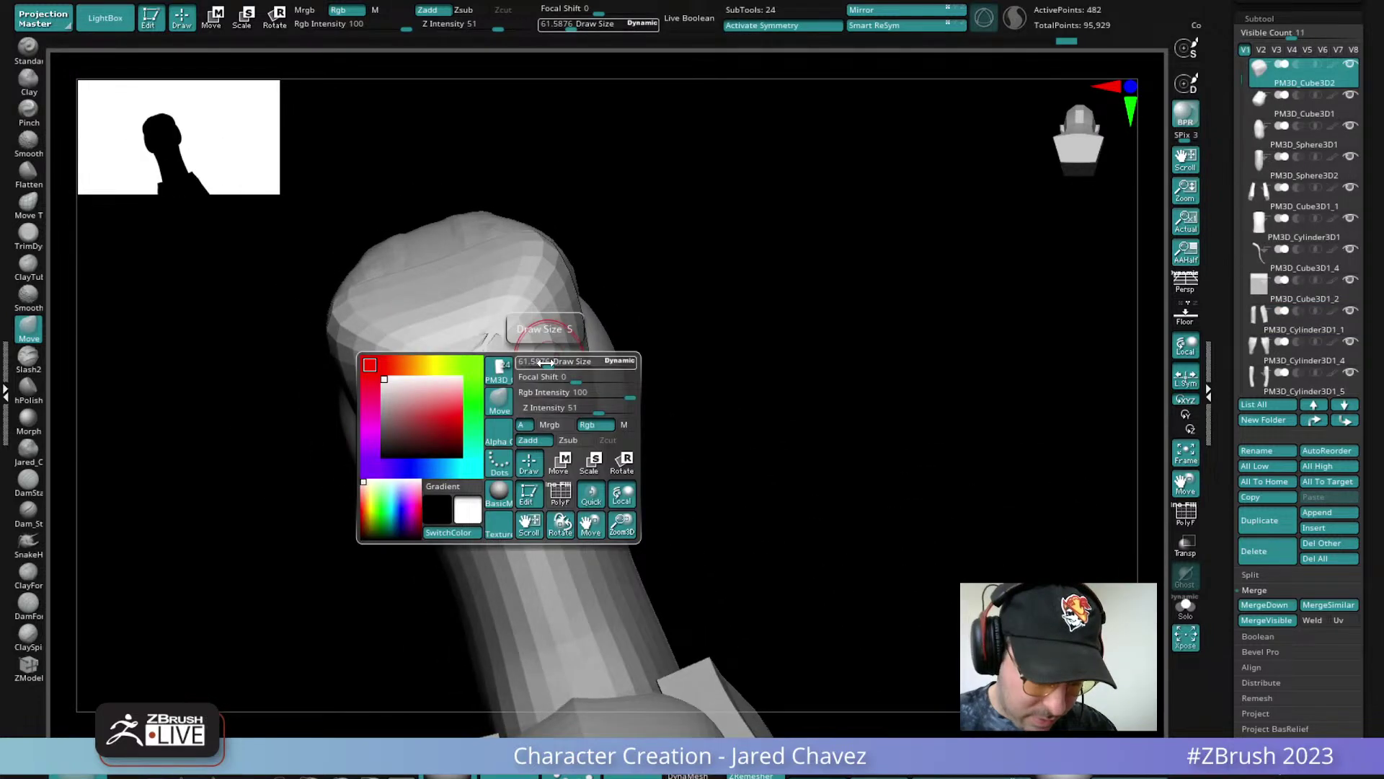
pyautogui.press('space')
pyautogui.moveTo(574, 377); pyautogui.dragTo(586, 377)
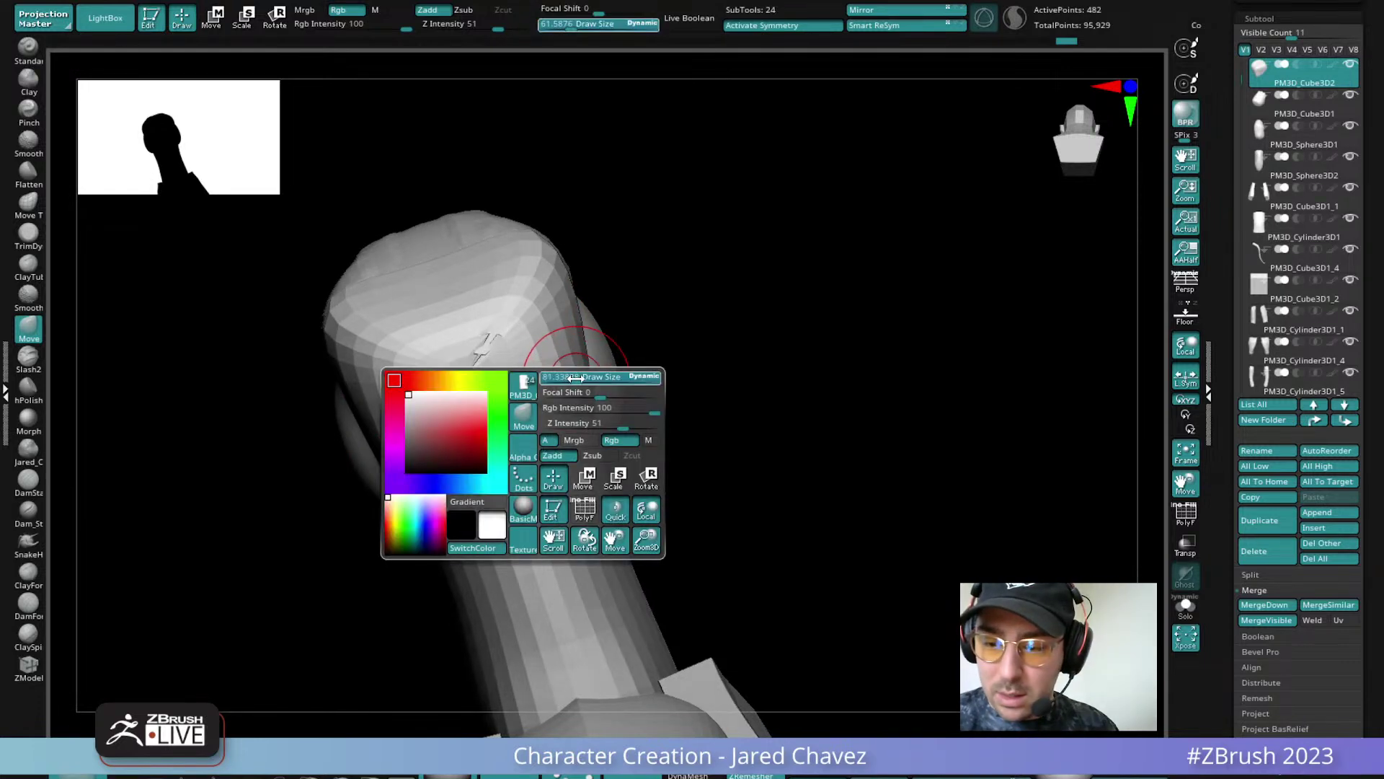
# Build up the top and back of the cranium with ClayBuildup at draw size about 77 and smooth it
pyautogui.press('2')
pyautogui.moveTo(574, 375)
pyautogui.mouseDown(button='right')
pyautogui.moveTo(550, 435)
pyautogui.moveTo(541, 398)
pyautogui.moveTo(495, 423)
pyautogui.moveTo(541, 451)
pyautogui.moveTo(509, 570)
pyautogui.moveTo(488, 526)
pyautogui.moveTo(516, 446)
pyautogui.mouseUp(button='right')
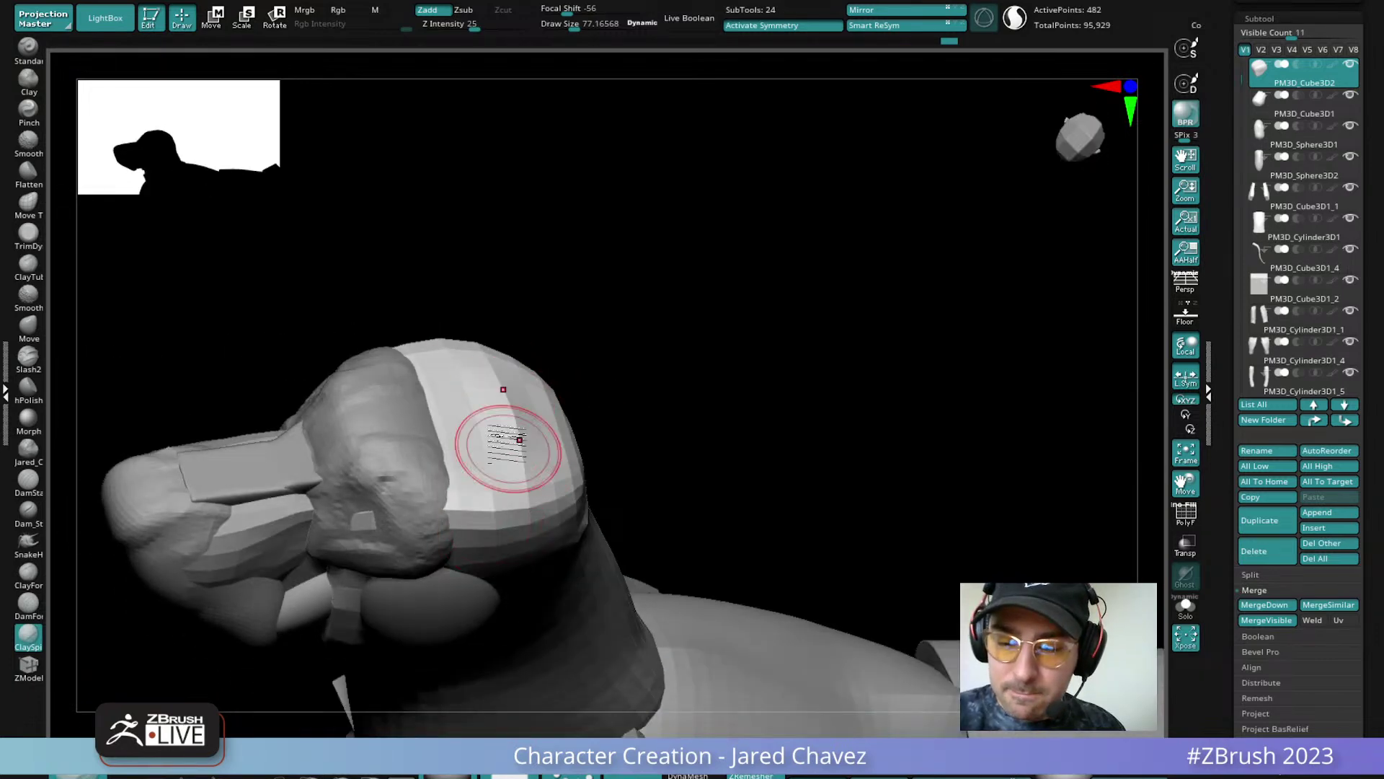
pyautogui.moveTo(456, 491)
pyautogui.mouseDown(button='right')
pyautogui.moveTo(449, 419)
pyautogui.moveTo(450, 473)
pyautogui.moveTo(464, 387)
pyautogui.moveTo(473, 395)
pyautogui.mouseUp(button='right')
pyautogui.moveTo(527, 483)
pyautogui.mouseDown(button='right')
pyautogui.moveTo(510, 543)
pyautogui.moveTo(526, 479)
pyautogui.moveTo(529, 588)
pyautogui.moveTo(609, 495)
pyautogui.moveTo(575, 526)
pyautogui.moveTo(616, 456)
pyautogui.mouseUp(button='right')
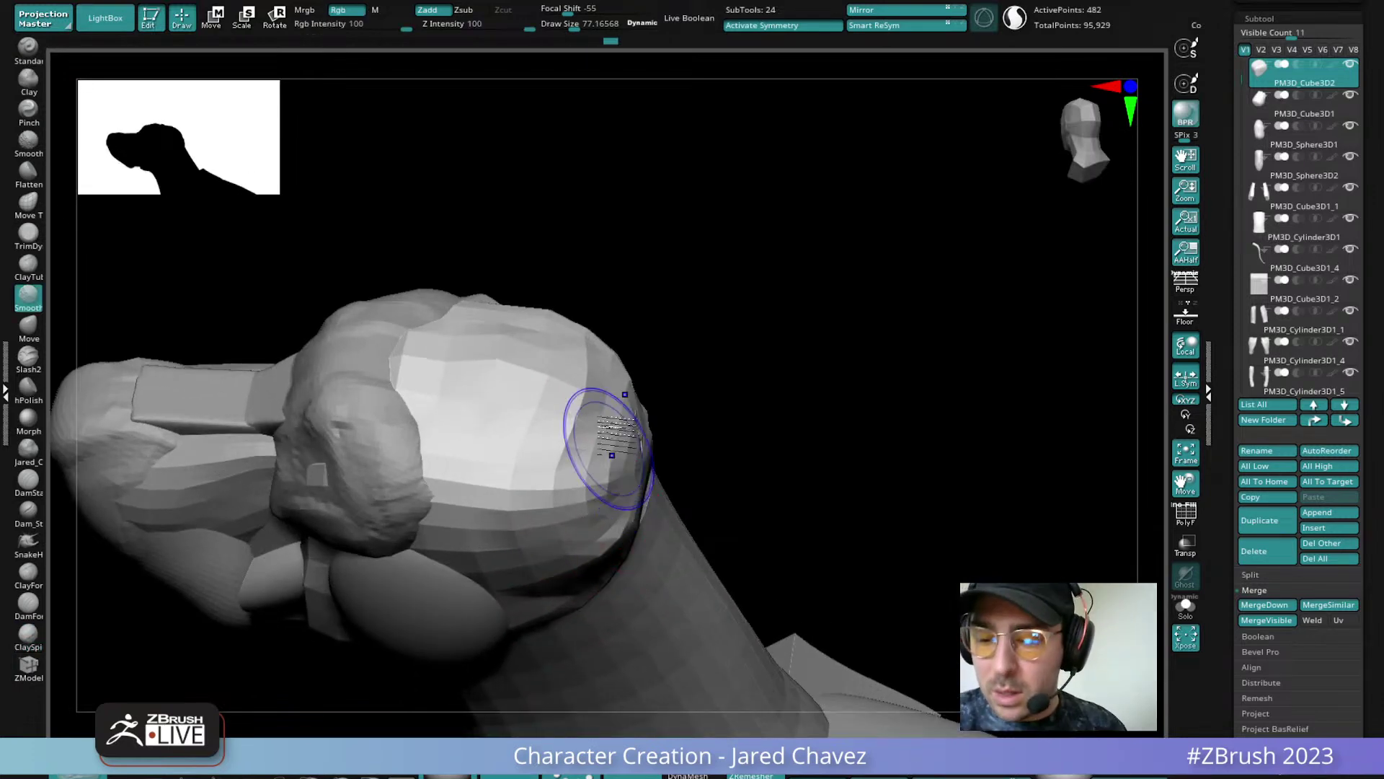
pyautogui.moveTo(402, 441)
pyautogui.keyDown('ctrl'); pyautogui.mouseDown(button='right')
pyautogui.moveTo(500, 349)
pyautogui.moveTo(533, 455)
pyautogui.moveTo(1081, 432)
pyautogui.moveTo(921, 450)
pyautogui.moveTo(707, 537)
pyautogui.moveTo(671, 503)
pyautogui.mouseUp(button='right'); pyautogui.keyUp('ctrl')
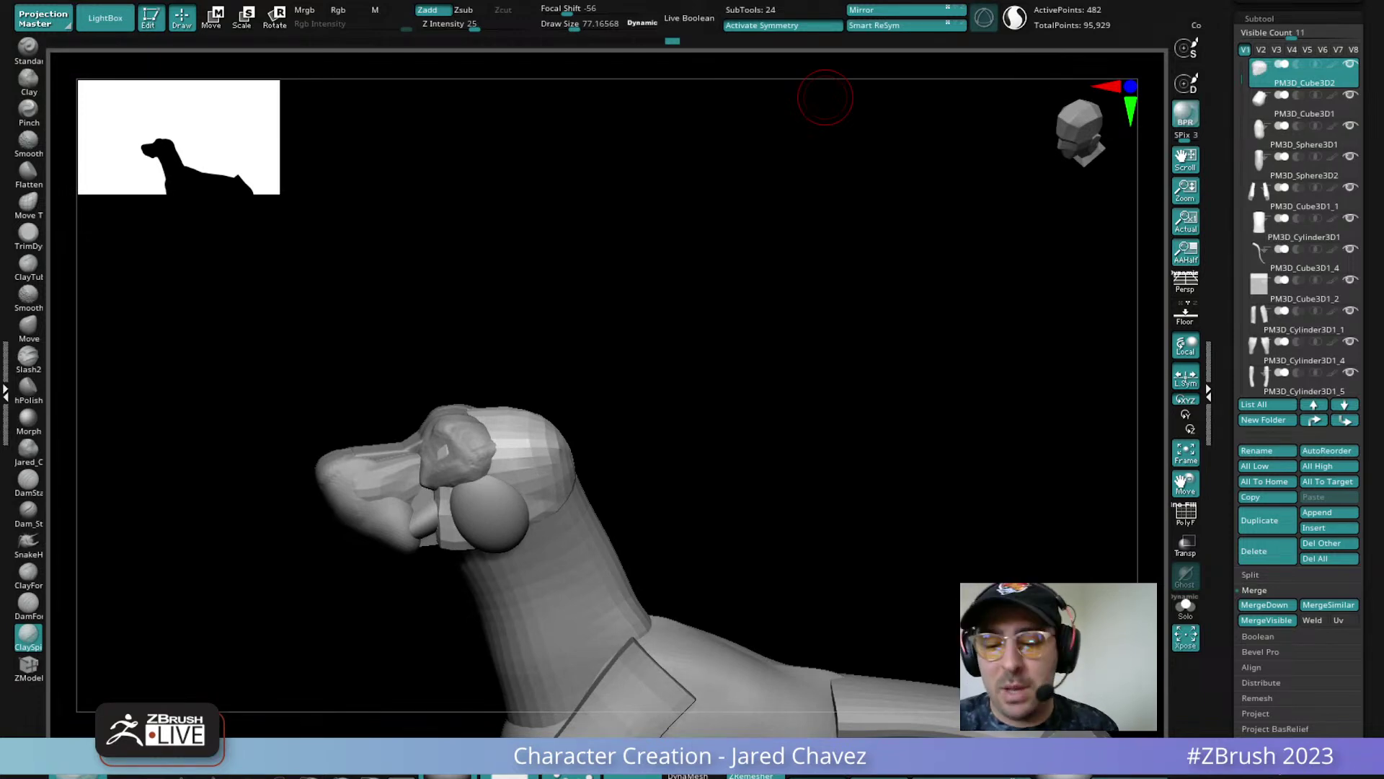
pyautogui.moveTo(641, 452); pyautogui.dragTo(478, 538, button='right')
pyautogui.keyDown('alt'); pyautogui.click(492, 543); pyautogui.keyUp('alt')
pyautogui.press('space')
pyautogui.moveTo(481, 531); pyautogui.dragTo(485, 531)
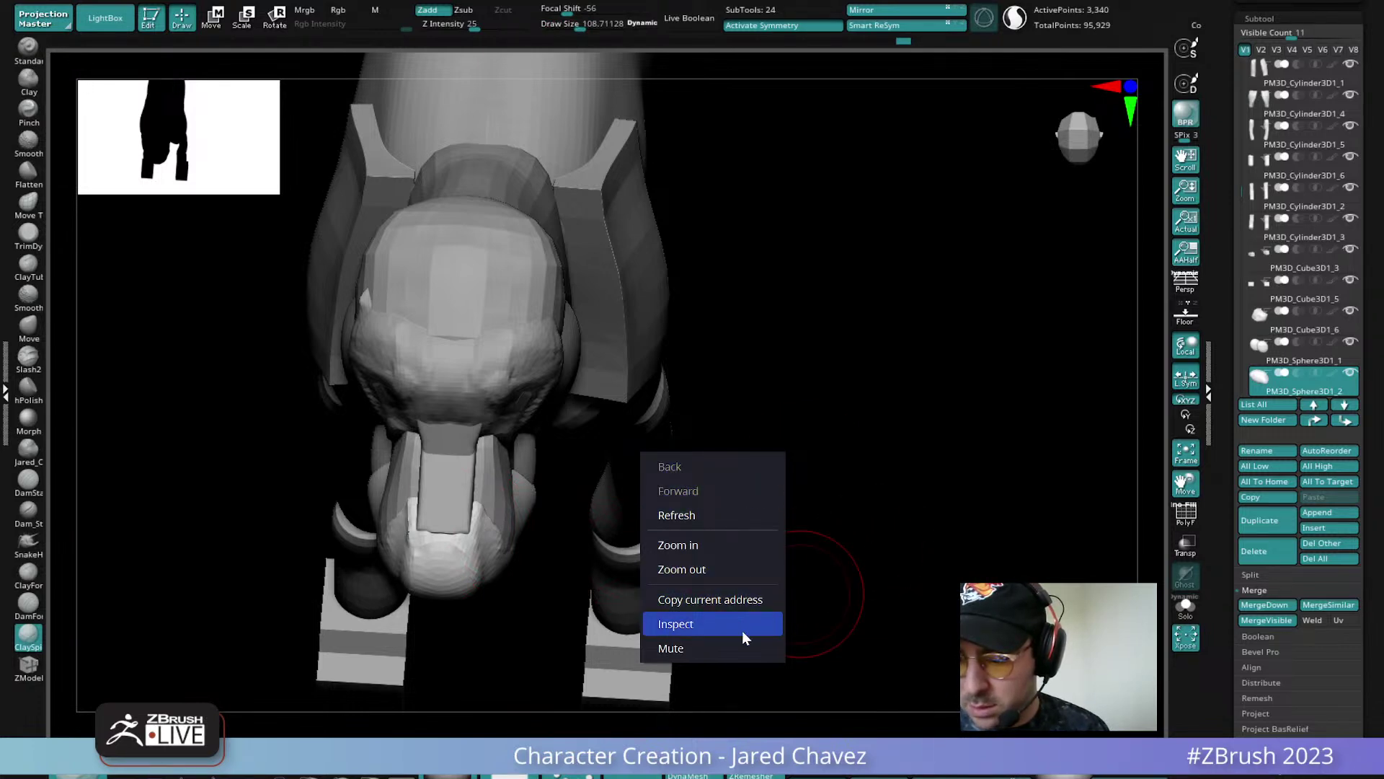
pyautogui.click(718, 514)
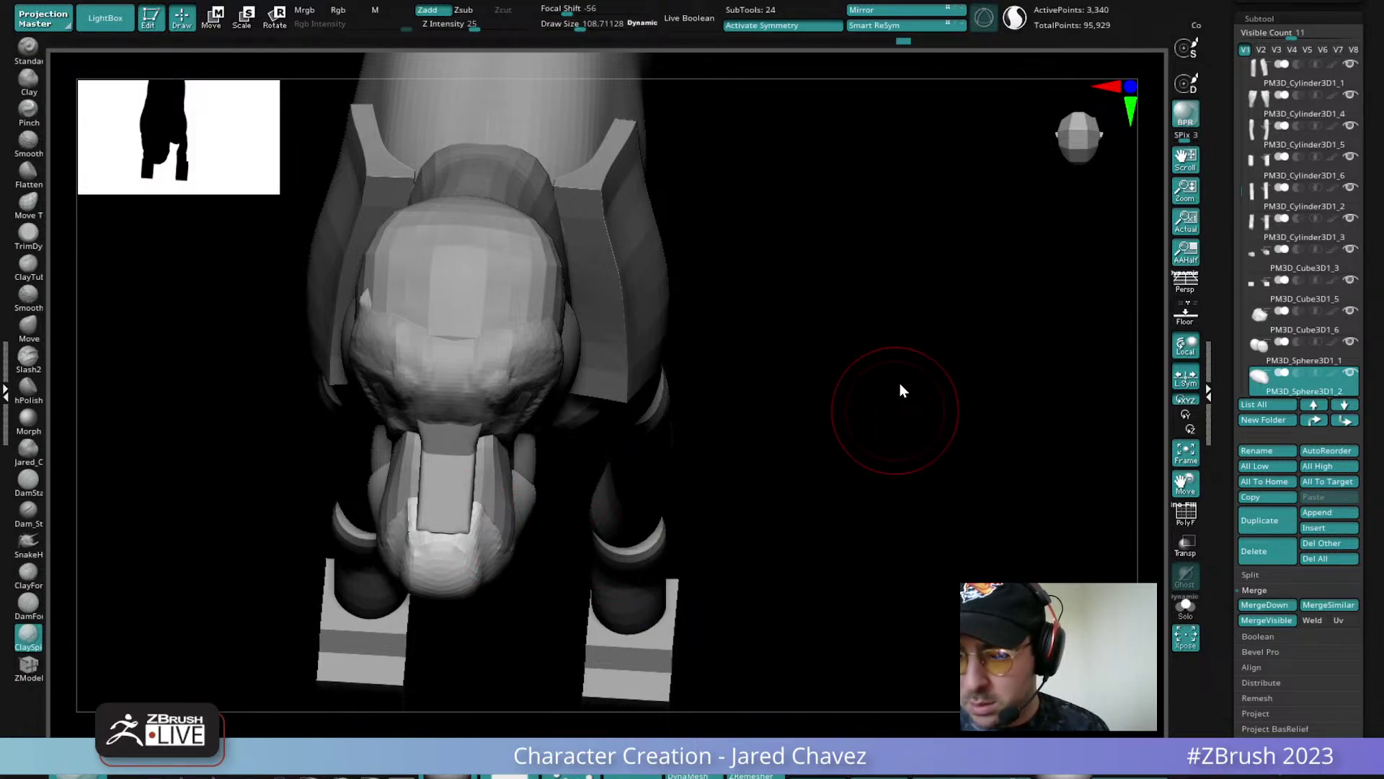
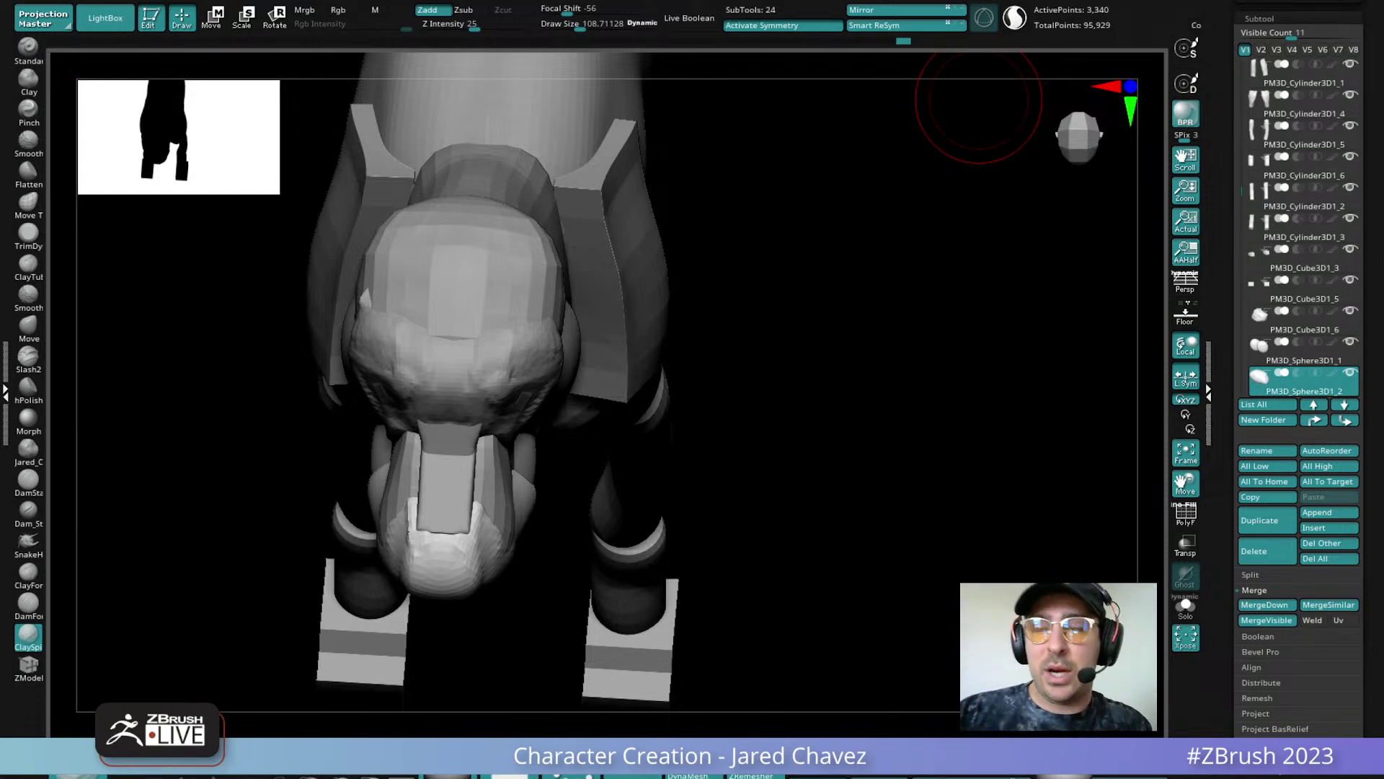
pyautogui.moveTo(979, 106)
pyautogui.mouseDown()
pyautogui.moveTo(686, 358)
pyautogui.moveTo(674, 424)
pyautogui.moveTo(494, 548)
pyautogui.moveTo(494, 417)
pyautogui.moveTo(705, 402)
pyautogui.moveTo(614, 406)
pyautogui.mouseUp()
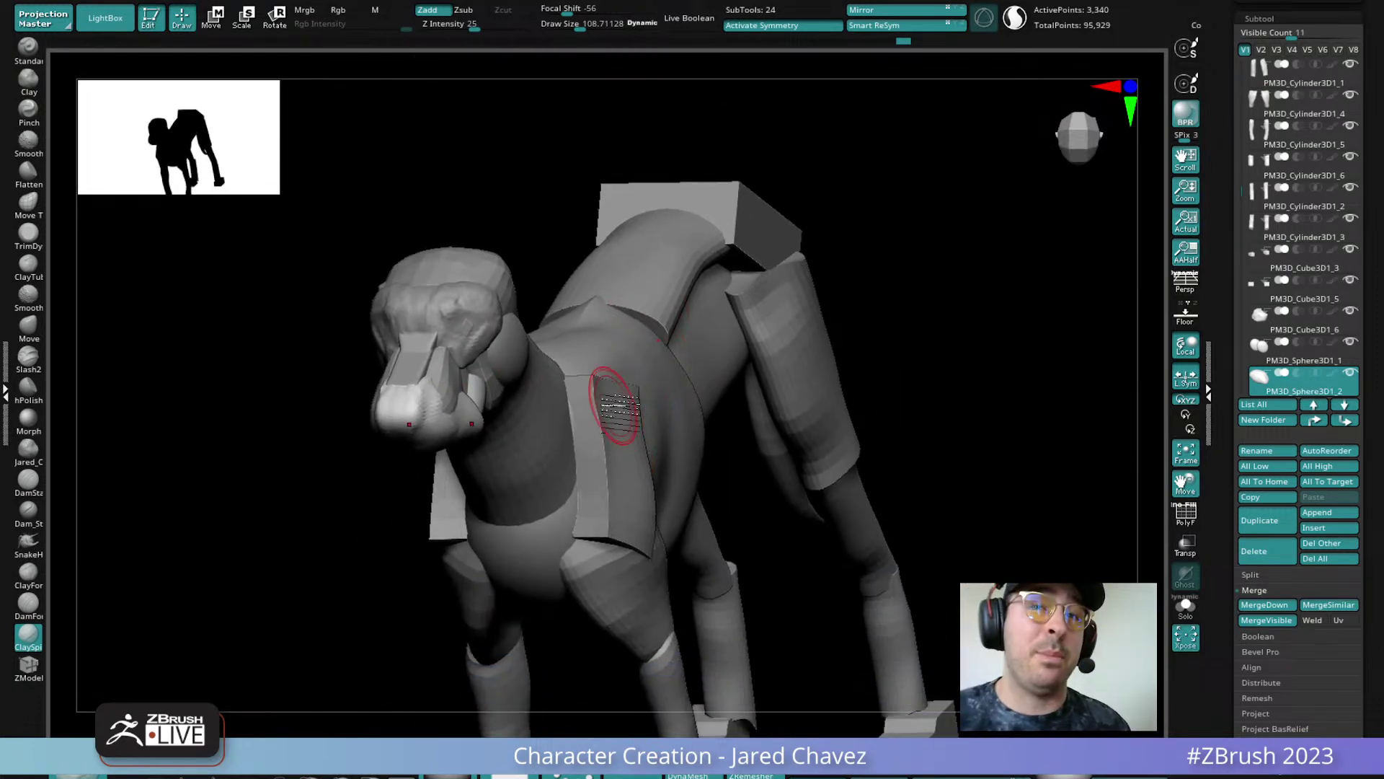
# Append a Sphere3D and move it sideways out of the dog's body
pyautogui.click(1339, 513)
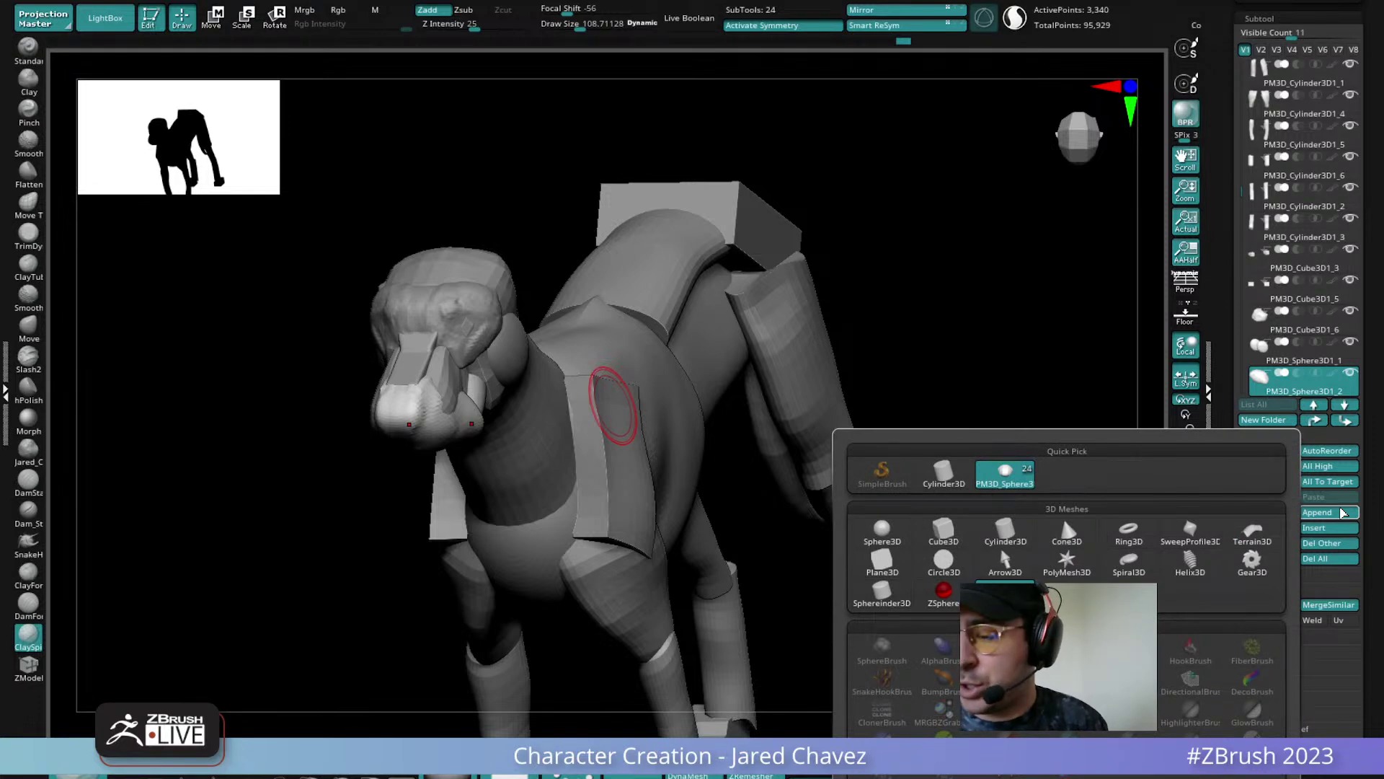
pyautogui.click(884, 531)
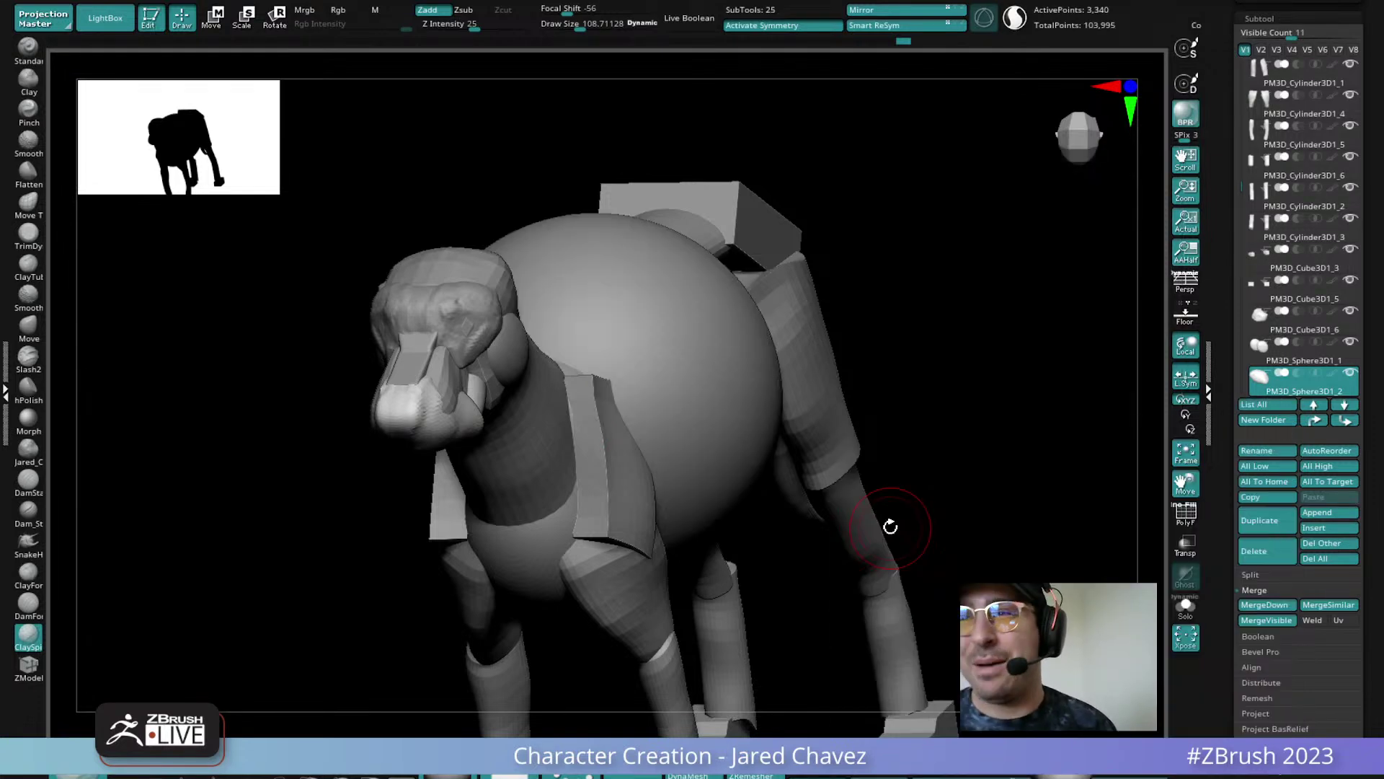
pyautogui.moveTo(700, 508); pyautogui.dragTo(757, 469)
pyautogui.keyDown('alt'); pyautogui.click(622, 346); pyautogui.keyUp('alt')
pyautogui.click(212, 19)
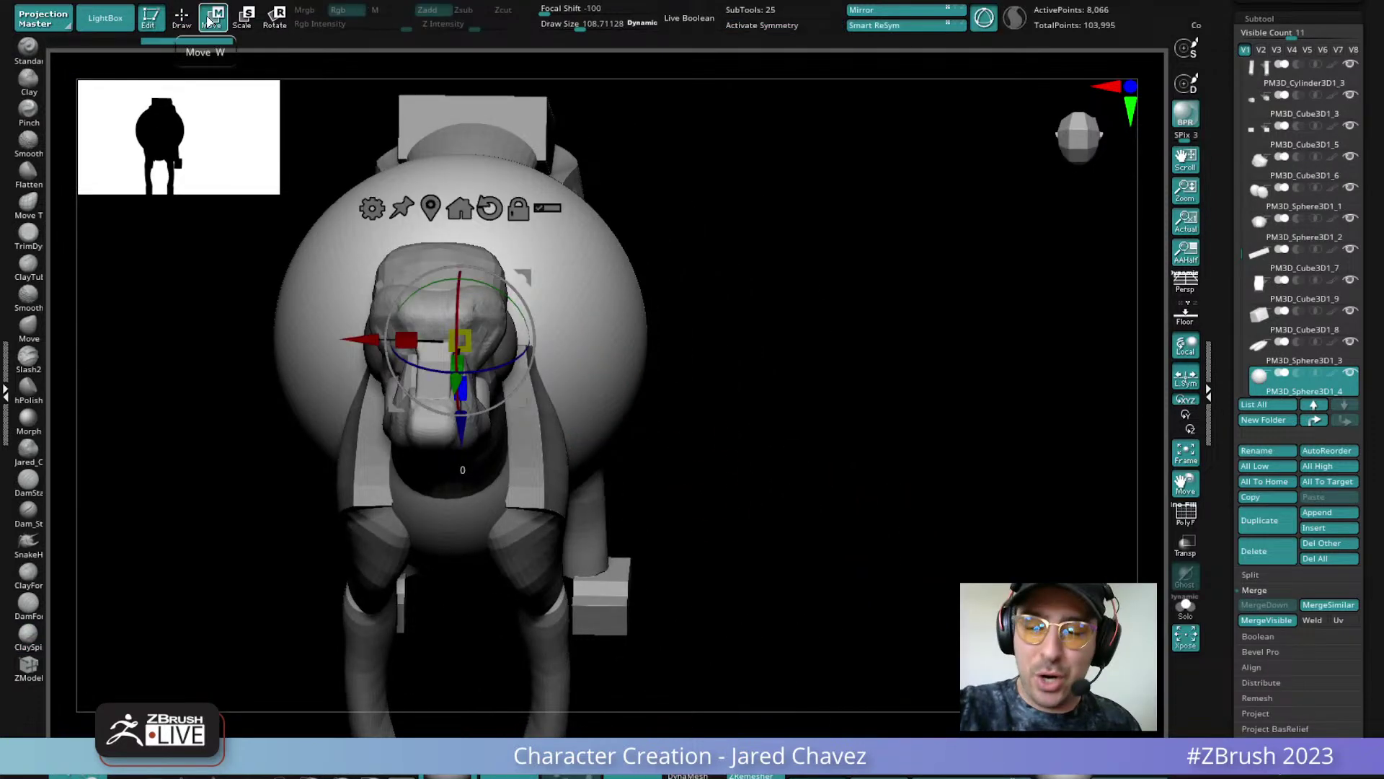
pyautogui.moveTo(382, 339); pyautogui.dragTo(582, 341)
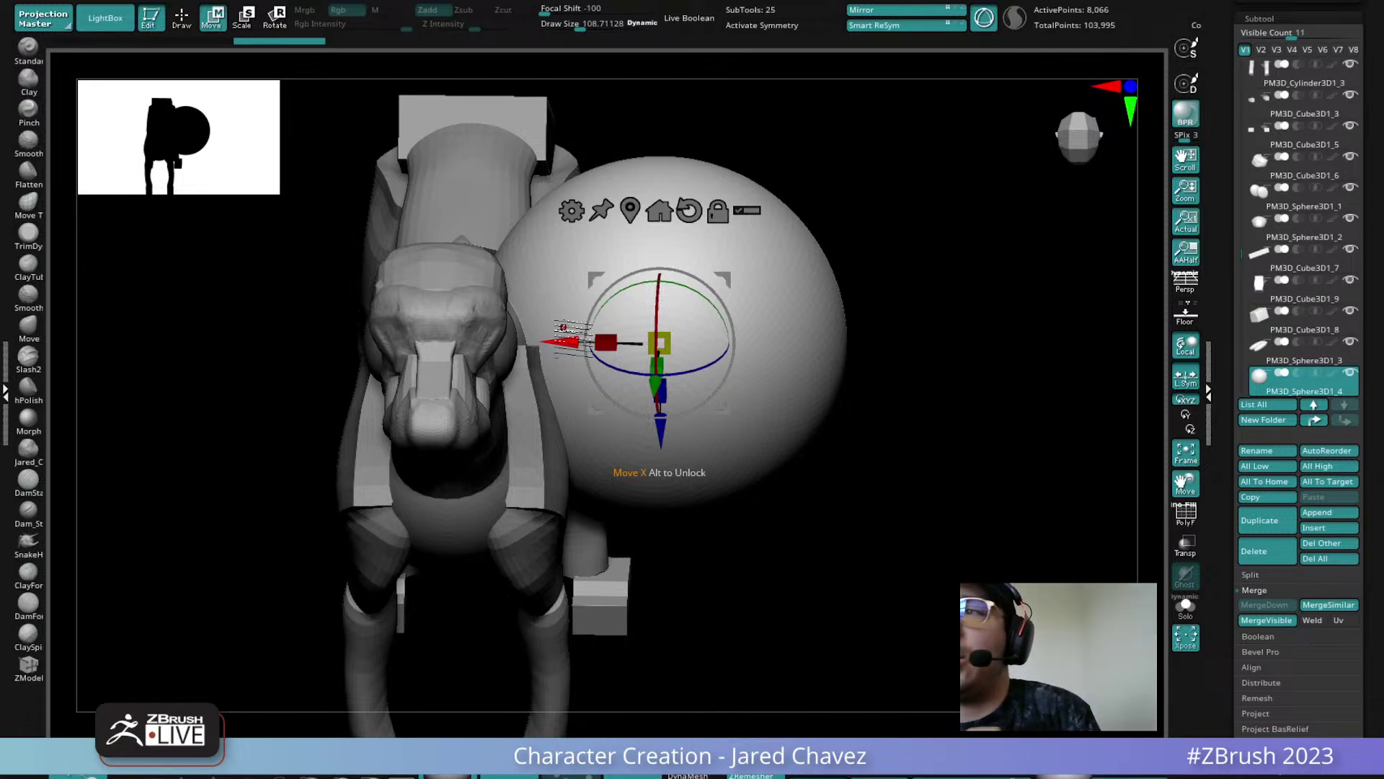
# Scale the new sphere down and place it beside the base of the neck, stretched slightly upward
pyautogui.moveTo(966, 368); pyautogui.dragTo(840, 439)
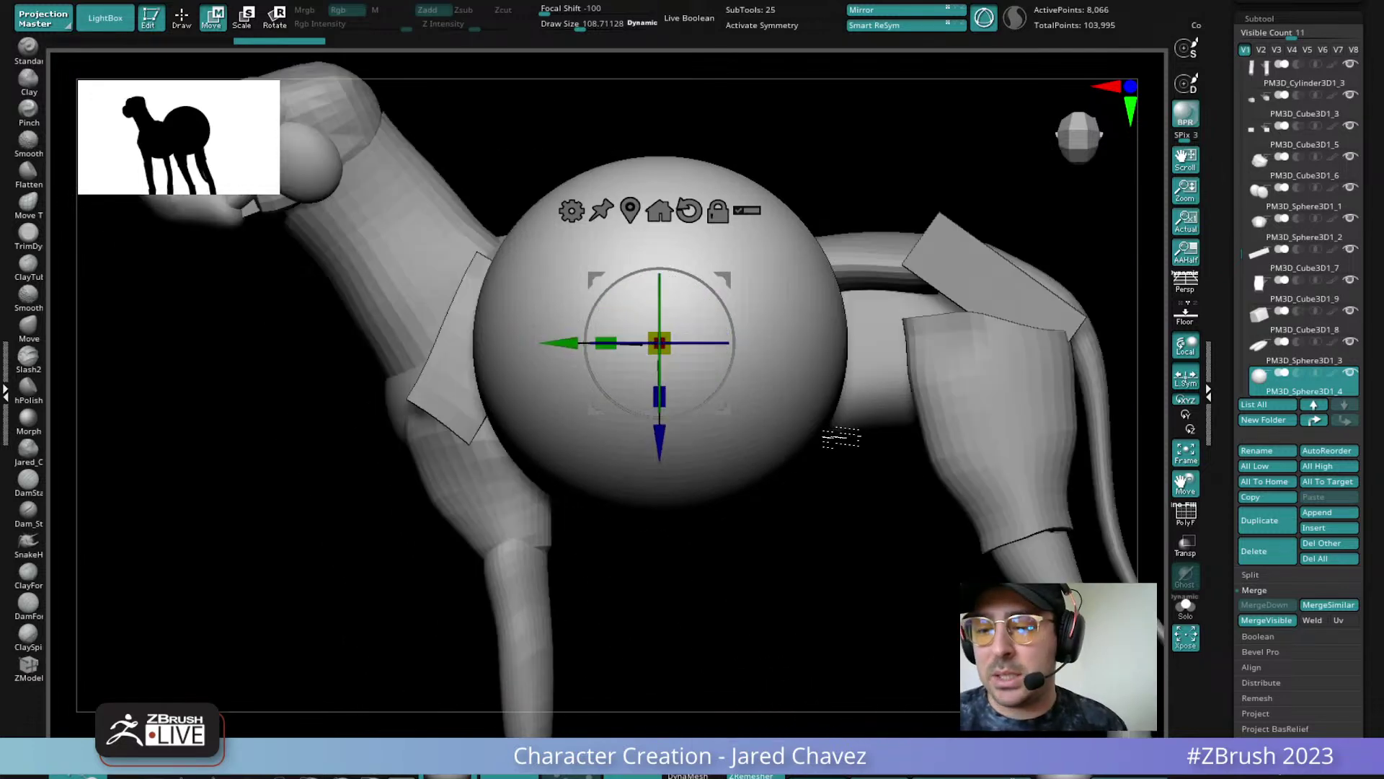
pyautogui.moveTo(714, 408); pyautogui.dragTo(597, 313)
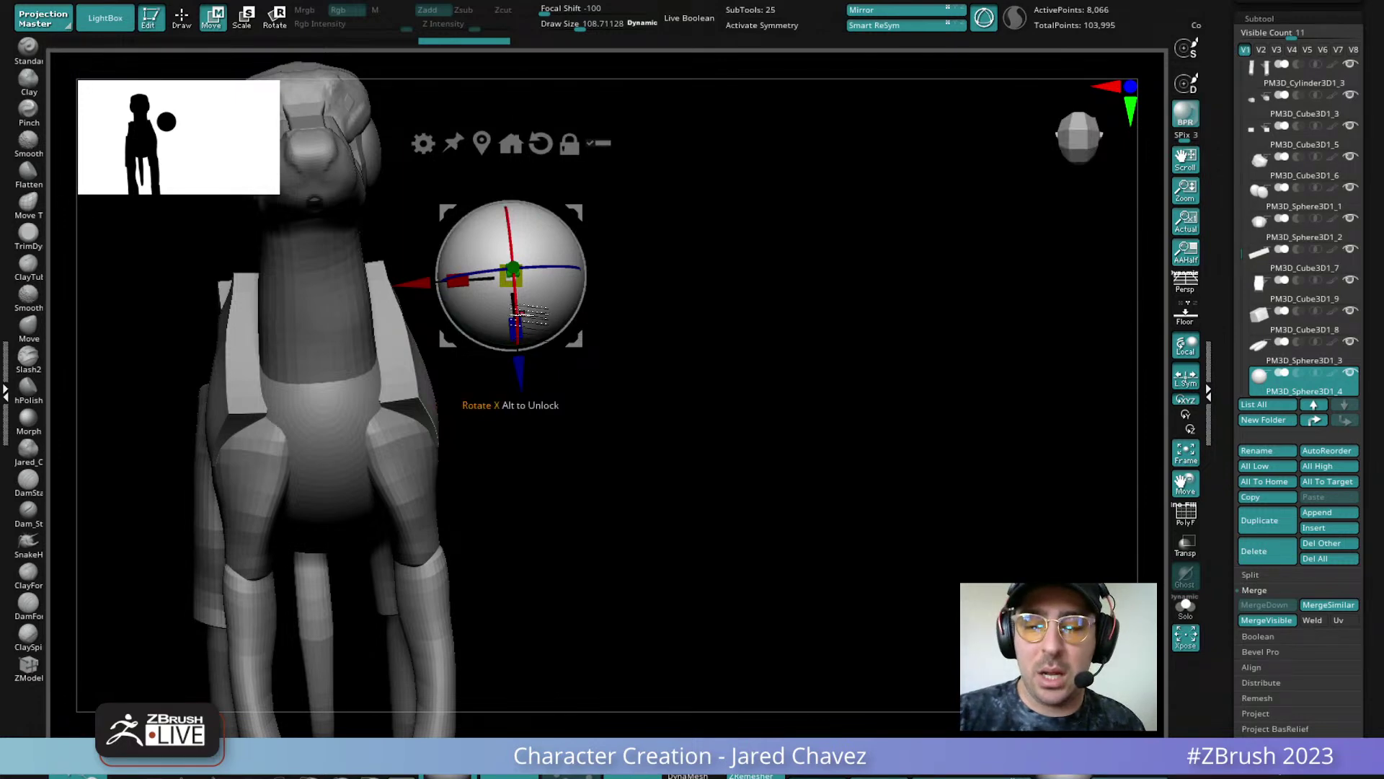
pyautogui.moveTo(597, 313); pyautogui.dragTo(625, 339)
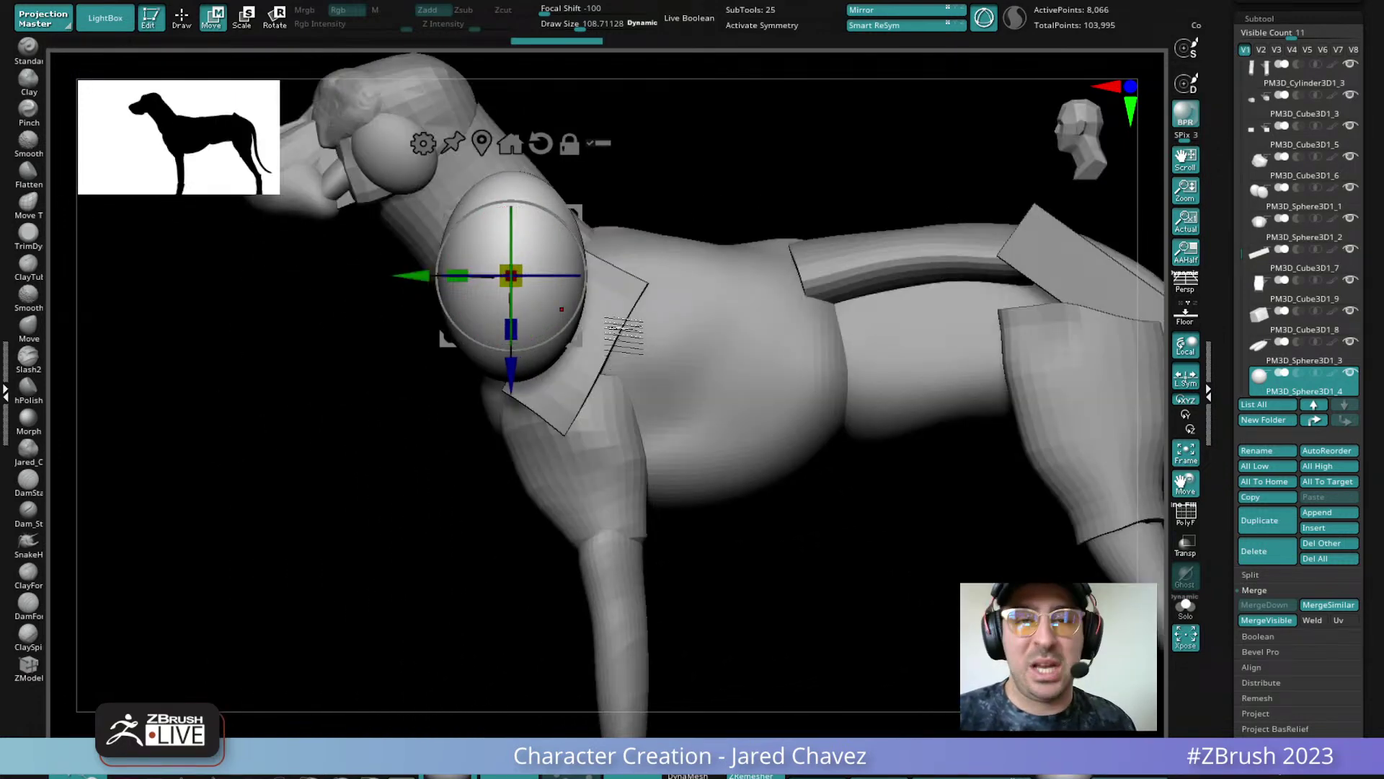
# Lengthen the sphere into a flattened ellipsoid and set it against the side of the neck above the shoulder
pyautogui.keyDown('alt'); pyautogui.moveTo(682, 298); pyautogui.dragTo(634, 418, button='right'); pyautogui.keyUp('alt')
pyautogui.moveTo(615, 427); pyautogui.dragTo(476, 439)
pyautogui.moveTo(566, 408); pyautogui.dragTo(459, 358, button='right')
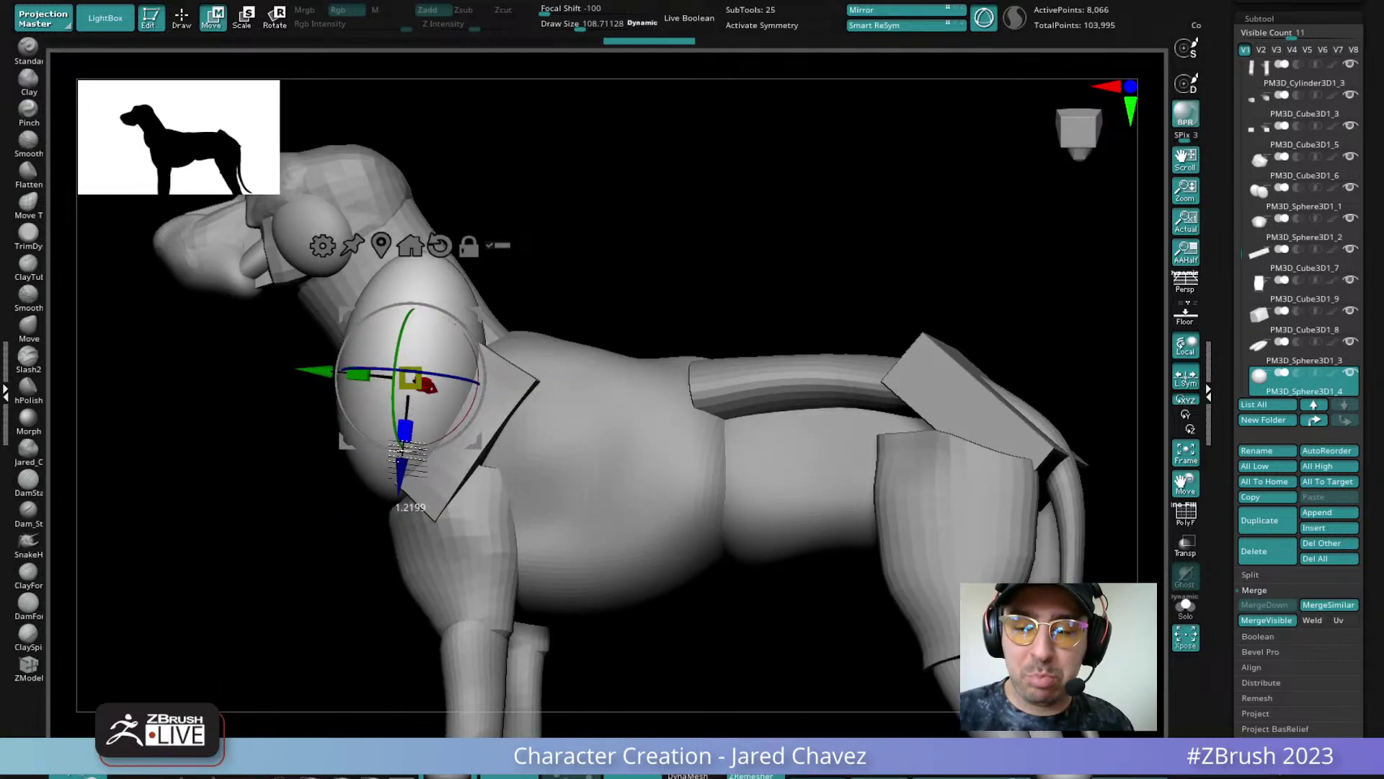
pyautogui.moveTo(427, 388); pyautogui.dragTo(413, 381)
pyautogui.moveTo(484, 388); pyautogui.dragTo(540, 372, button='right')
# Stretch the neck ellipsoid from the chest up to behind the jaw with the Move brush at draw size about 442
pyautogui.click(185, 23)
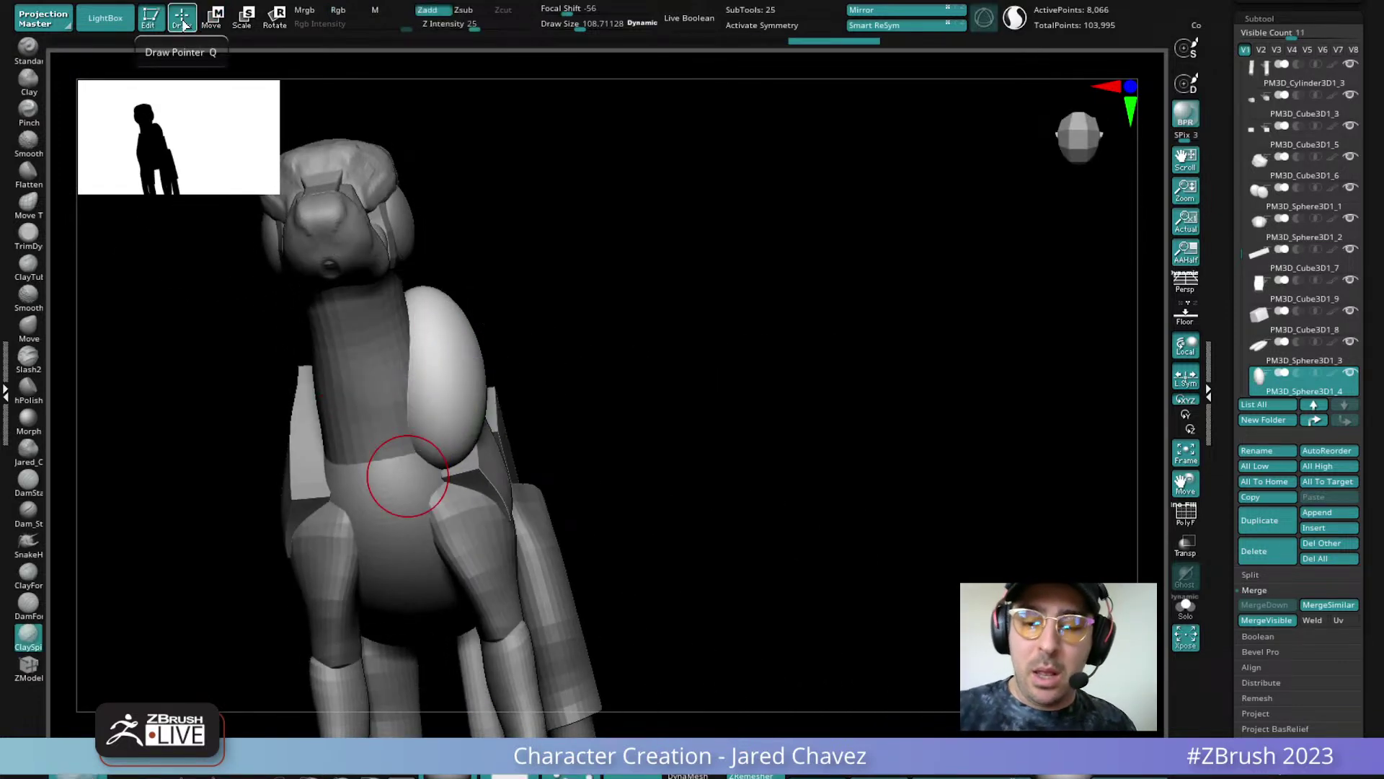
pyautogui.moveTo(401, 479); pyautogui.dragTo(433, 484, button='right')
pyautogui.press('space')
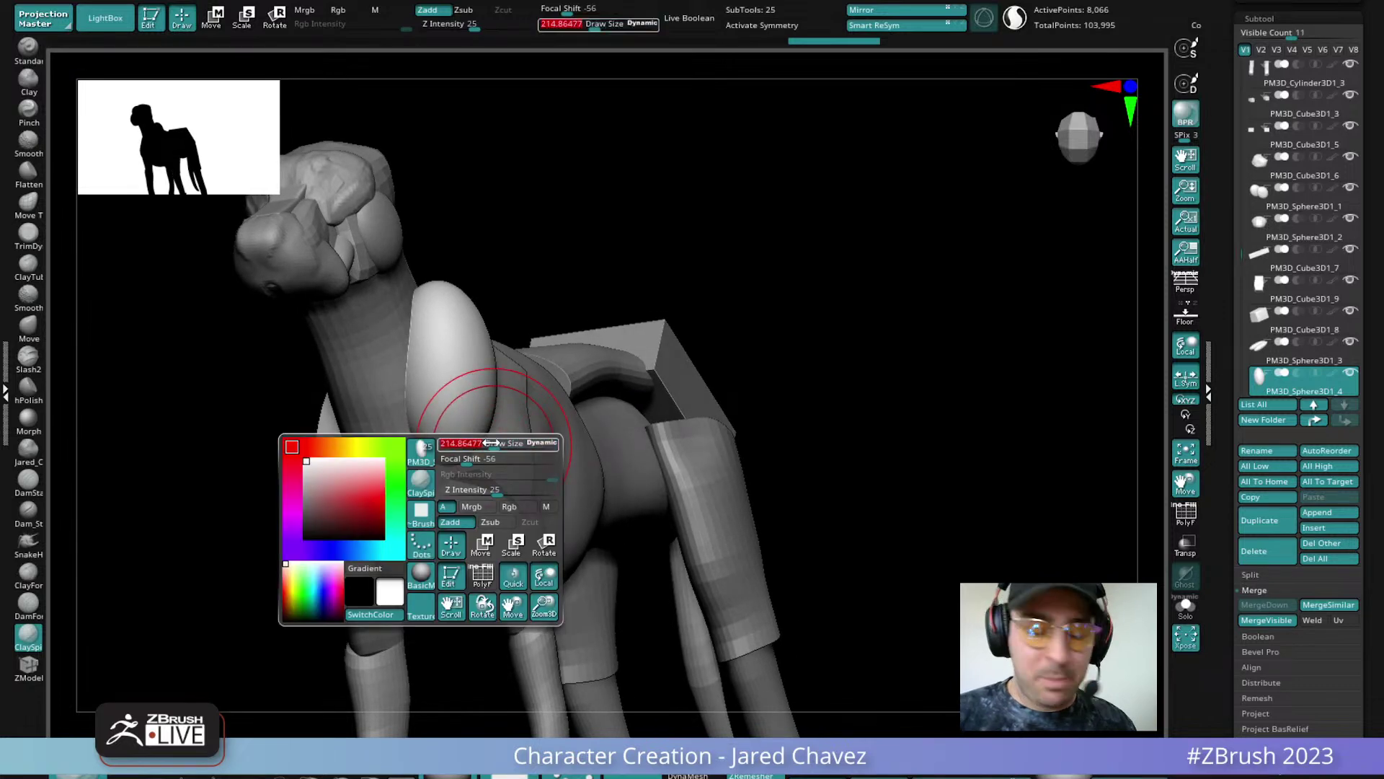
pyautogui.moveTo(493, 445); pyautogui.dragTo(494, 442)
pyautogui.moveTo(416, 485)
pyautogui.mouseDown(button='right')
pyautogui.moveTo(469, 414)
pyautogui.moveTo(415, 479)
pyautogui.moveTo(482, 431)
pyautogui.moveTo(609, 440)
pyautogui.moveTo(594, 371)
pyautogui.moveTo(677, 417)
pyautogui.moveTo(688, 409)
pyautogui.mouseUp(button='right')
pyautogui.press('space')
pyautogui.moveTo(685, 406); pyautogui.dragTo(706, 406)
pyautogui.moveTo(581, 445); pyautogui.dragTo(635, 382, button='right')
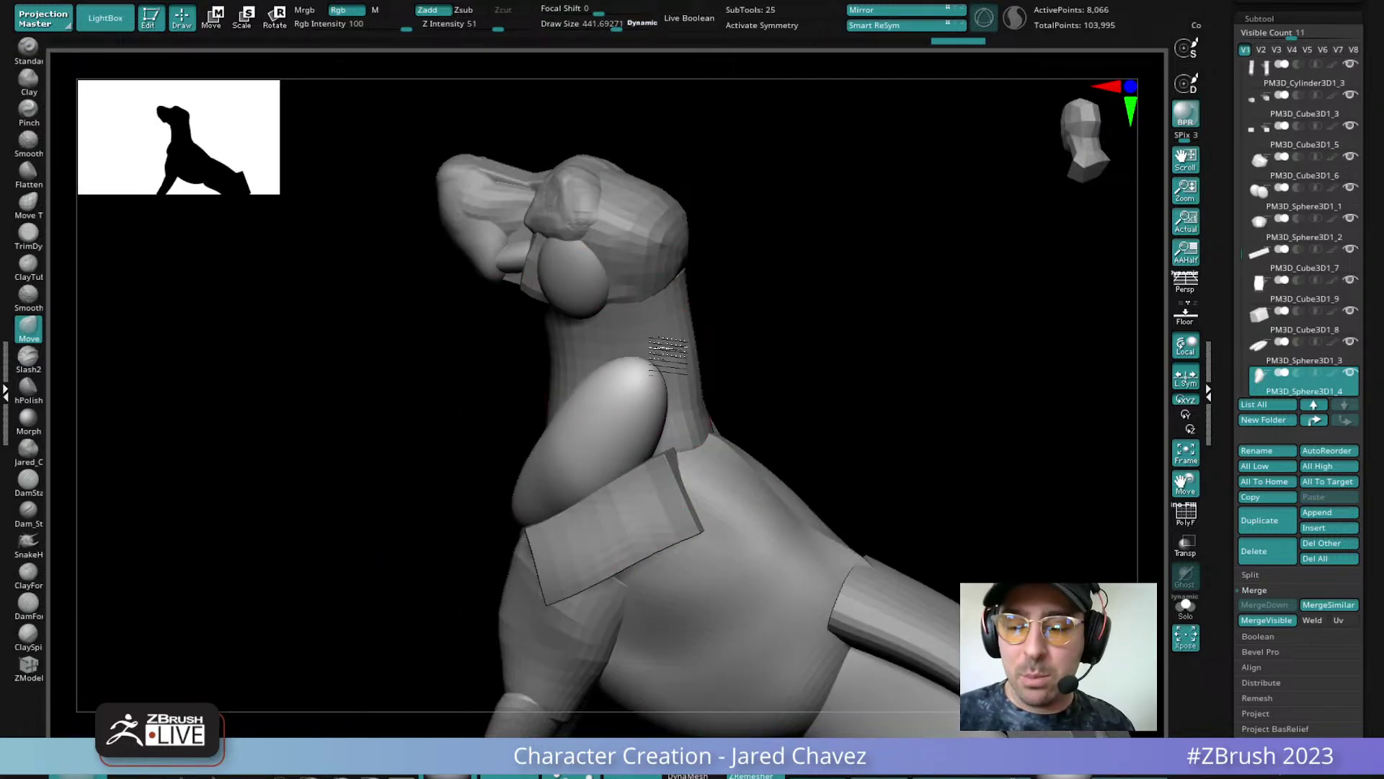
pyautogui.moveTo(671, 309); pyautogui.dragTo(612, 448, button='right')
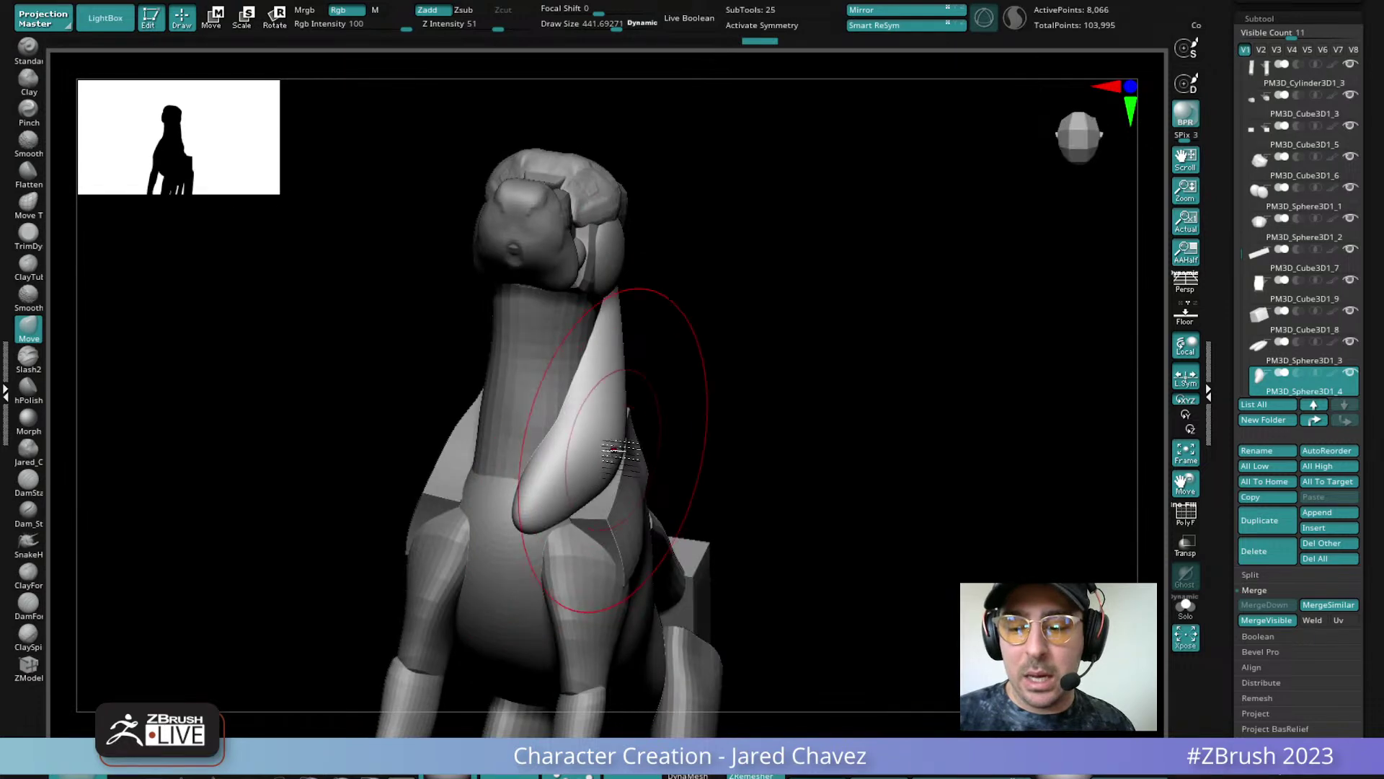
pyautogui.moveTo(550, 496)
pyautogui.mouseDown(button='right')
pyautogui.moveTo(587, 540)
pyautogui.moveTo(634, 509)
pyautogui.moveTo(627, 440)
pyautogui.moveTo(709, 397)
pyautogui.moveTo(575, 395)
pyautogui.moveTo(618, 440)
pyautogui.moveTo(509, 494)
pyautogui.moveTo(535, 537)
pyautogui.moveTo(520, 515)
pyautogui.mouseUp(button='right')
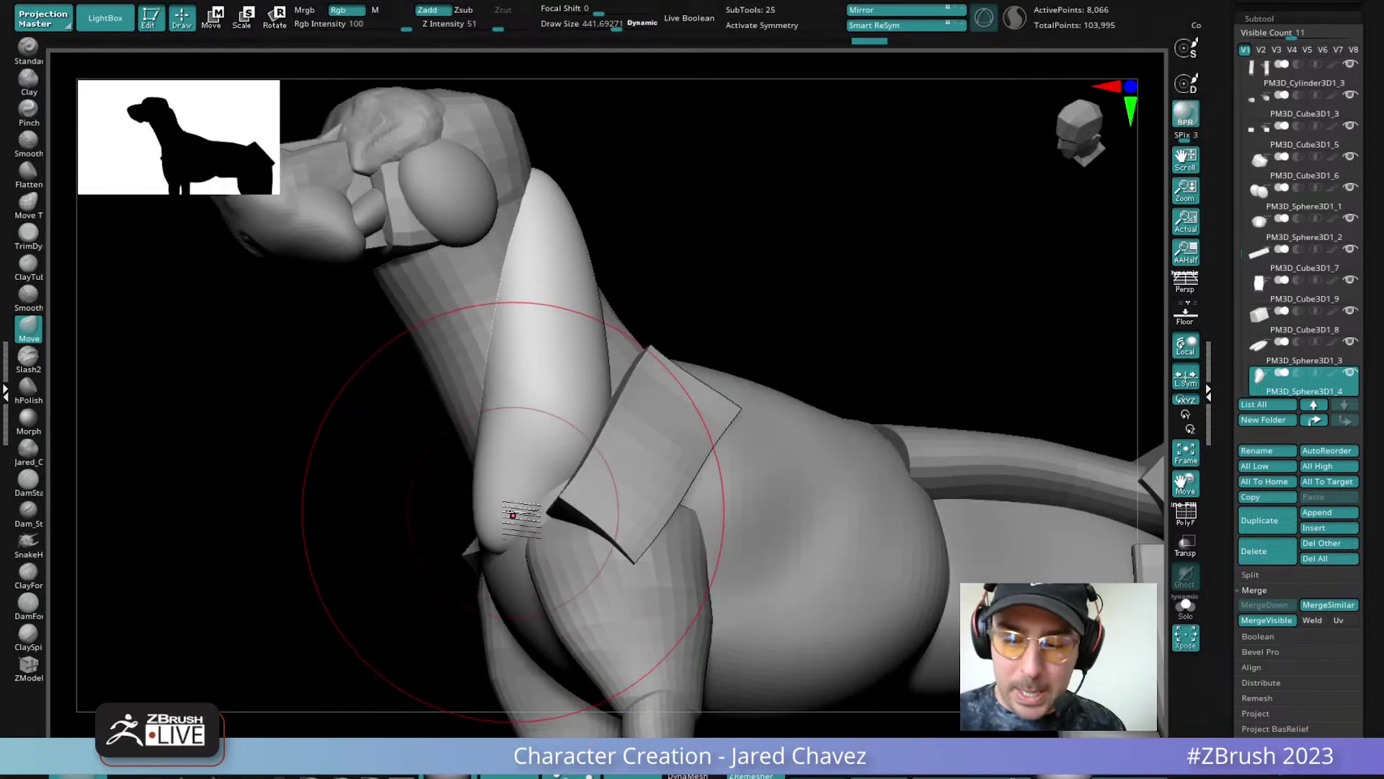
# Slim the lower front edge of the neck ellipsoid with the Move brush at draw size about 215
pyautogui.press('space')
pyautogui.moveTo(509, 512); pyautogui.dragTo(490, 510)
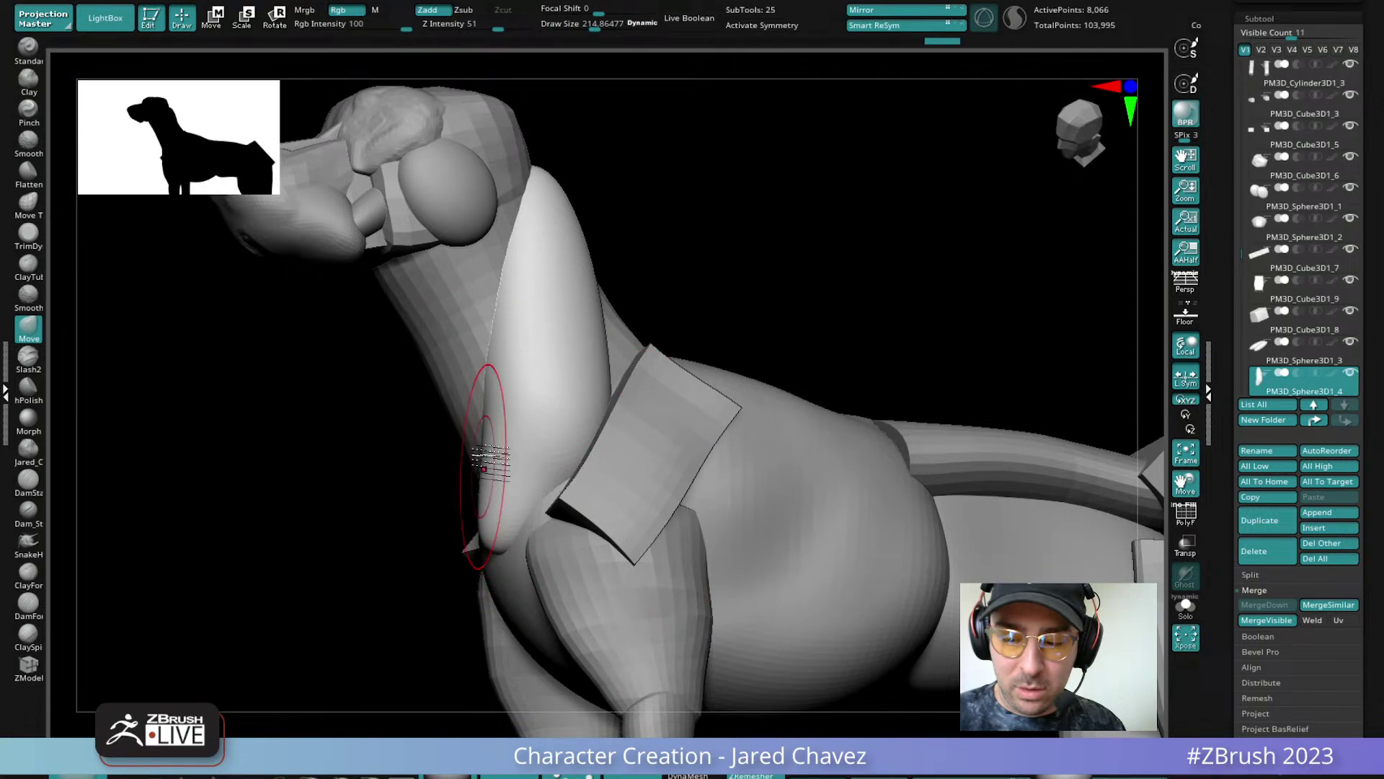
pyautogui.moveTo(519, 495); pyautogui.dragTo(507, 527, button='right')
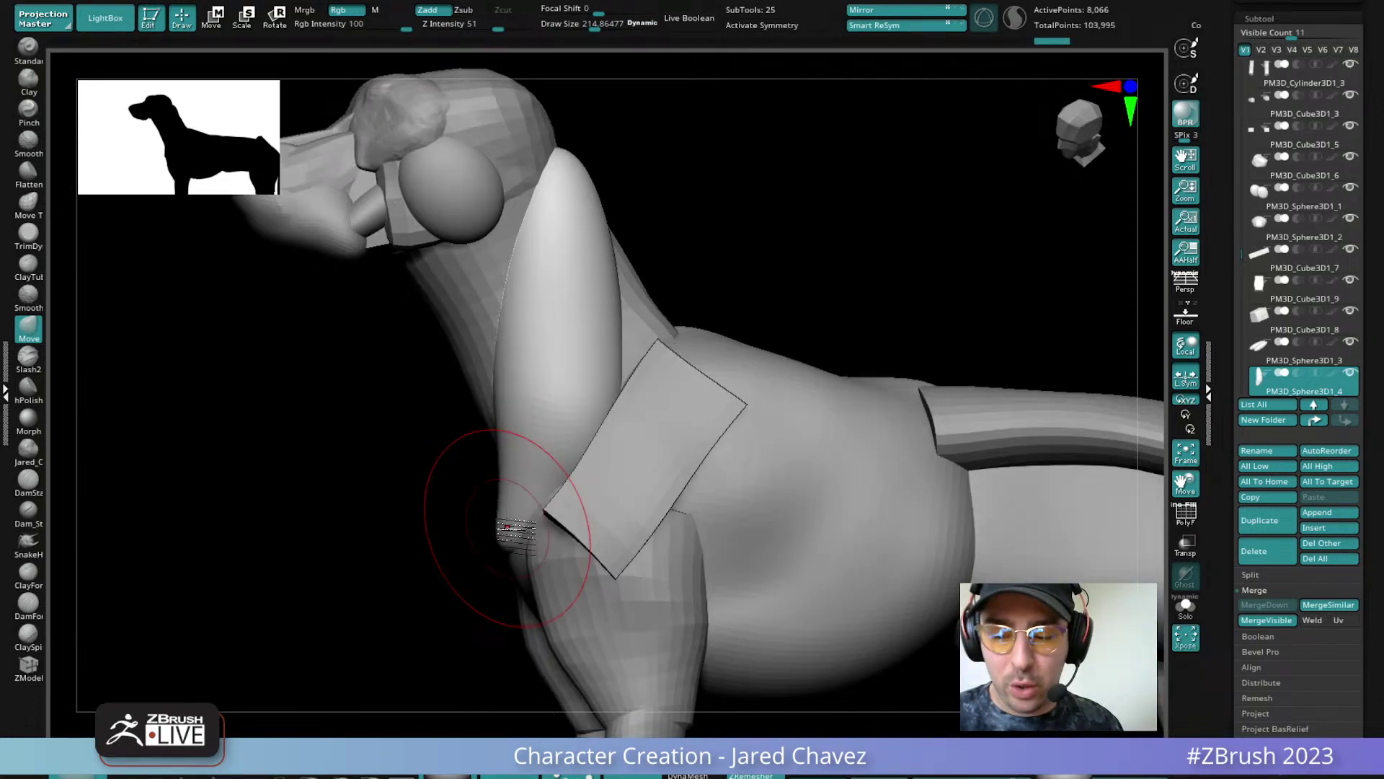
pyautogui.moveTo(494, 365)
pyautogui.mouseDown(button='right')
pyautogui.moveTo(541, 339)
pyautogui.moveTo(572, 288)
pyautogui.moveTo(577, 424)
pyautogui.moveTo(556, 355)
pyautogui.moveTo(469, 389)
pyautogui.moveTo(525, 353)
pyautogui.moveTo(495, 272)
pyautogui.moveTo(543, 271)
pyautogui.moveTo(516, 368)
pyautogui.moveTo(485, 365)
pyautogui.mouseUp(button='right')
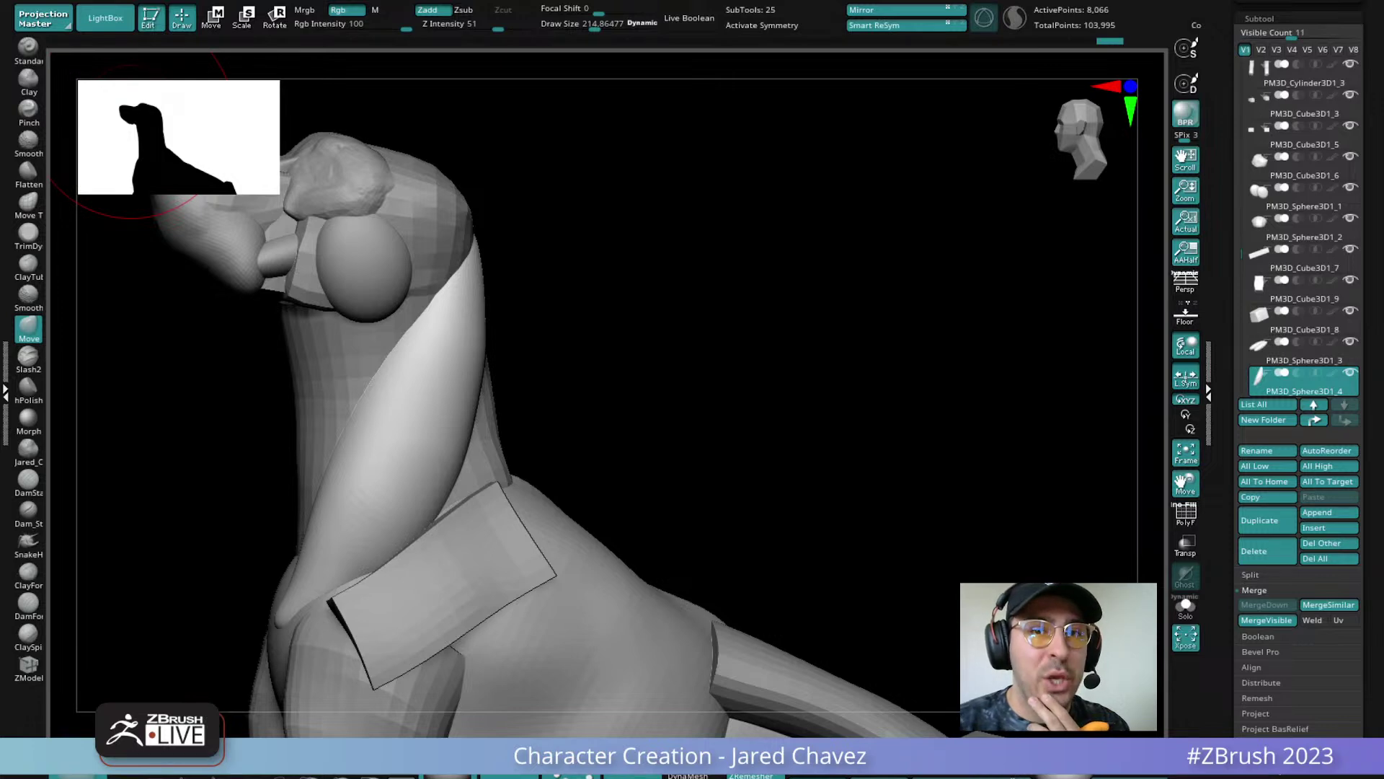
# Pull the ellipsoid's lower end inward across the chest with the Move brush, tapering it diagonally from behind the jaw
pyautogui.moveTo(473, 311)
pyautogui.mouseDown(button='right')
pyautogui.moveTo(486, 355)
pyautogui.moveTo(446, 530)
pyautogui.moveTo(318, 572)
pyautogui.moveTo(436, 359)
pyautogui.moveTo(339, 462)
pyautogui.moveTo(332, 591)
pyautogui.moveTo(344, 470)
pyautogui.moveTo(323, 487)
pyautogui.mouseUp(button='right')
pyautogui.moveTo(323, 487); pyautogui.dragTo(315, 494)
pyautogui.moveTo(315, 493); pyautogui.dragTo(311, 489, button='right')
pyautogui.moveTo(312, 489); pyautogui.dragTo(320, 469)
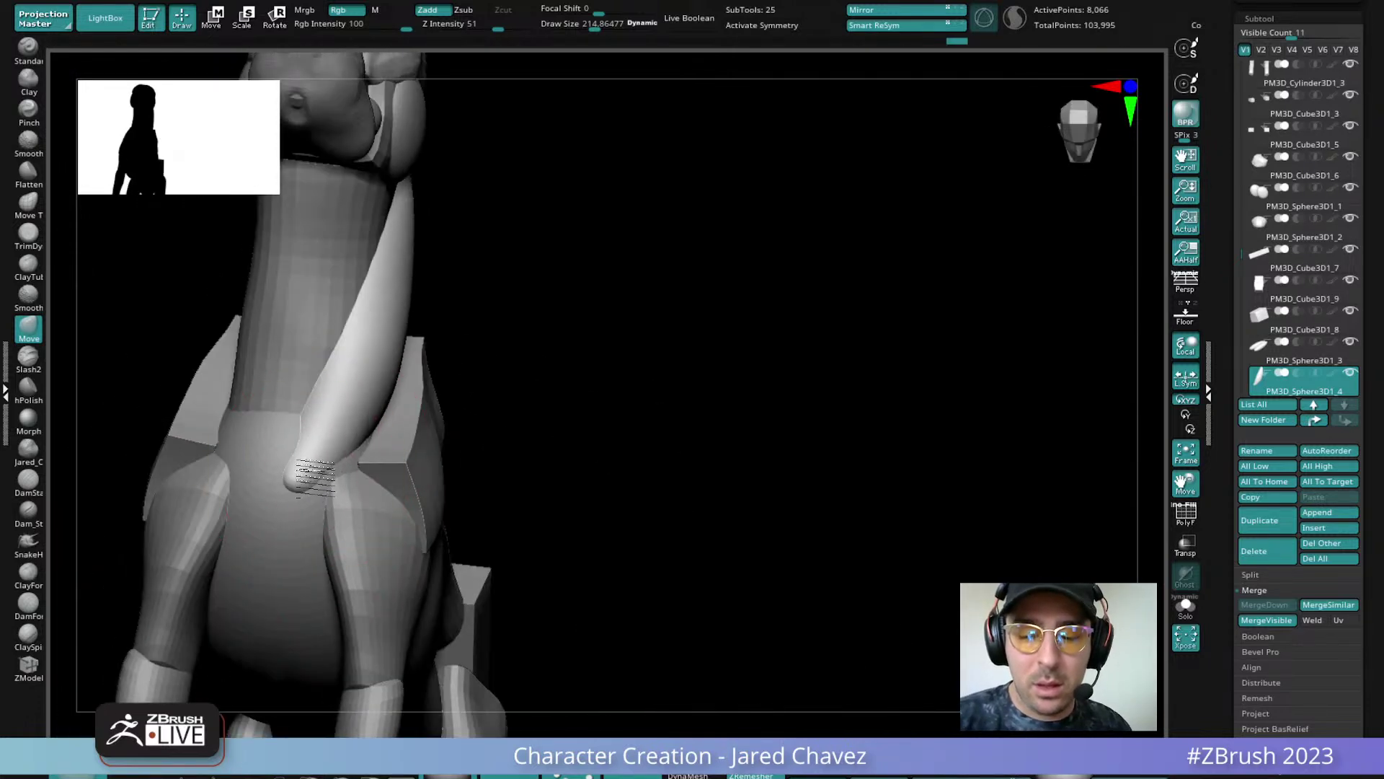
pyautogui.moveTo(315, 478); pyautogui.dragTo(329, 454, button='right')
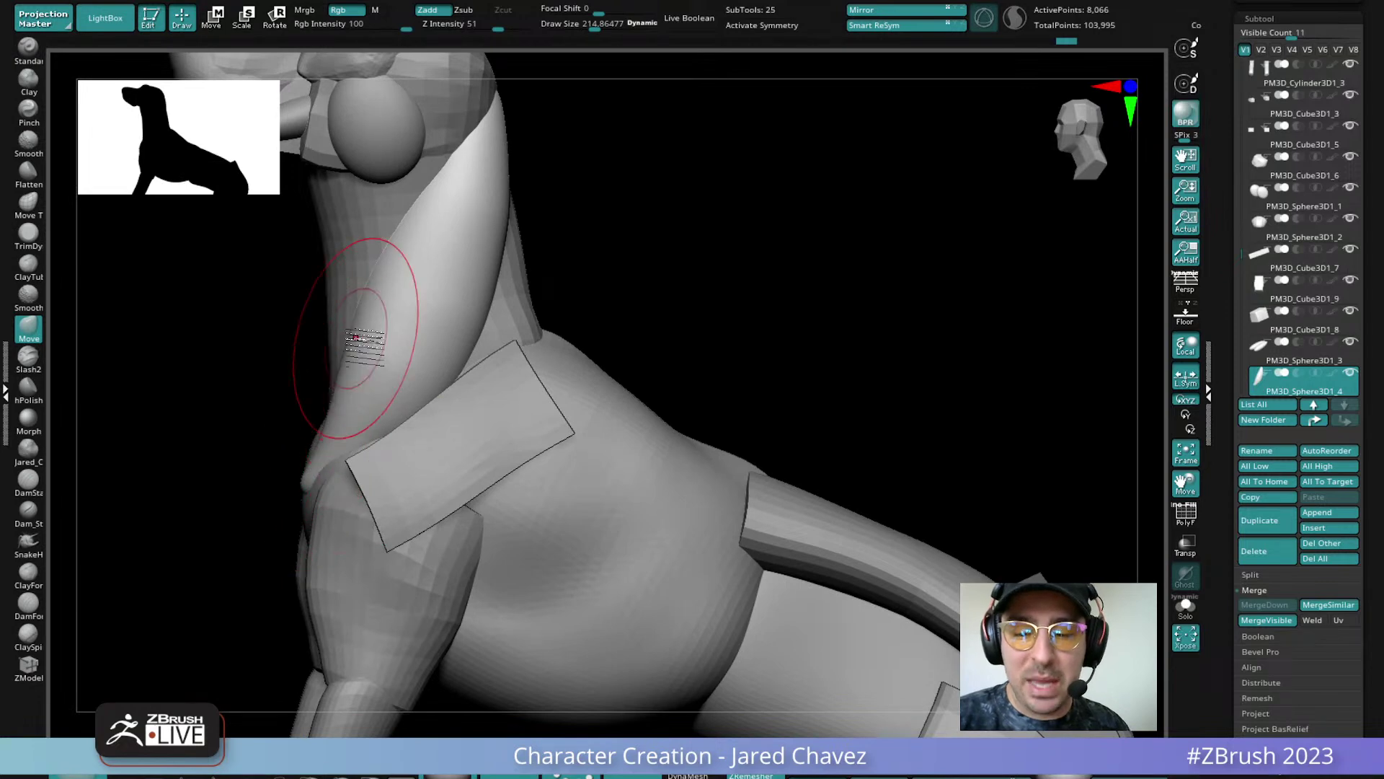
pyautogui.moveTo(353, 341); pyautogui.dragTo(448, 331, button='right')
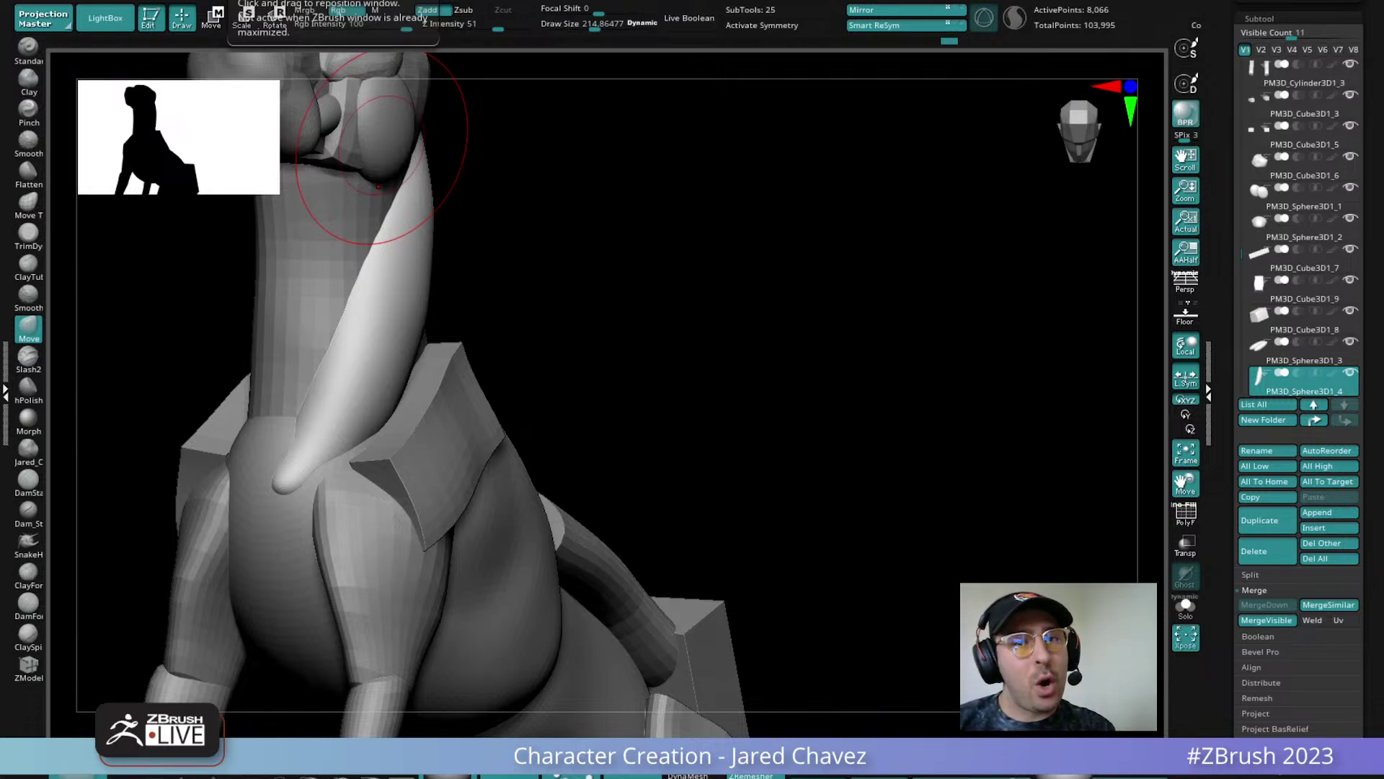
pyautogui.moveTo(569, 297); pyautogui.dragTo(278, 494)
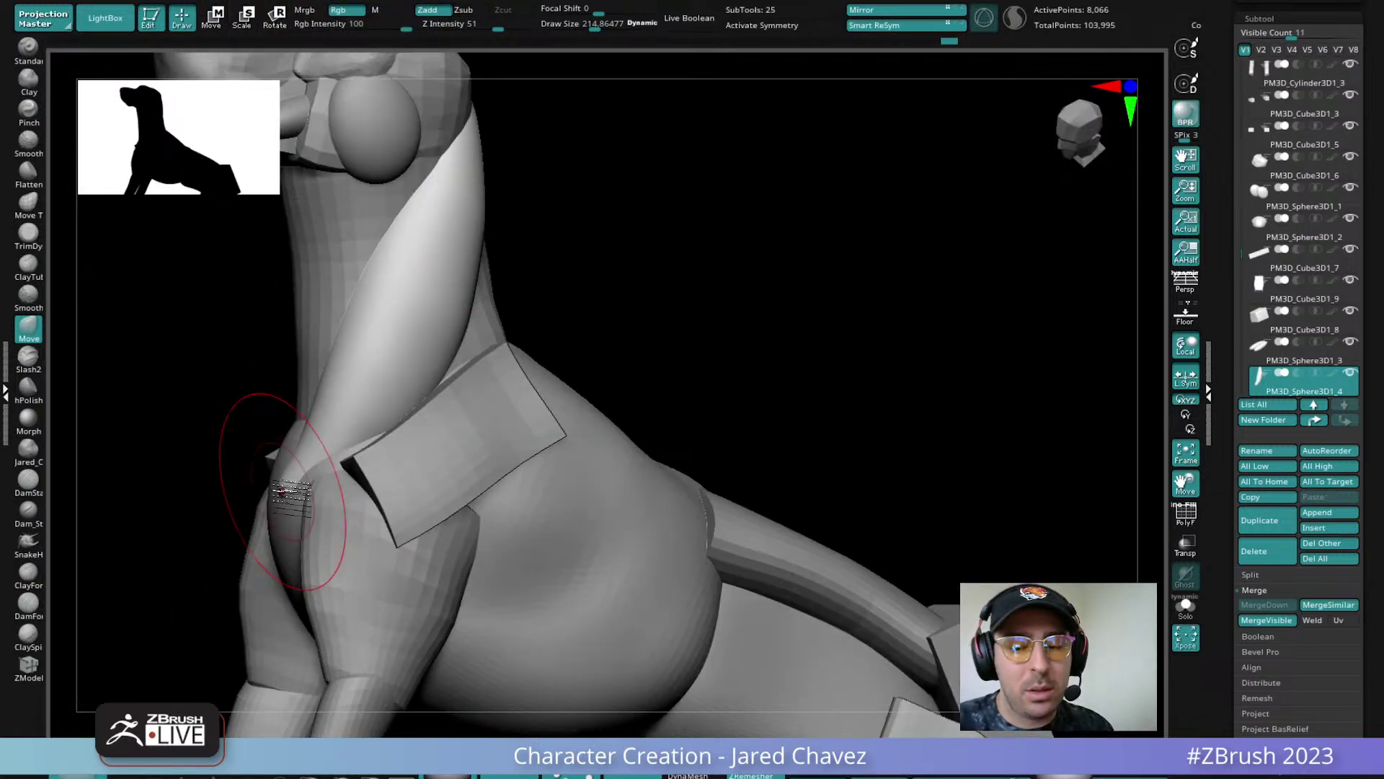
pyautogui.moveTo(309, 448)
pyautogui.mouseDown()
pyautogui.moveTo(318, 401)
pyautogui.moveTo(322, 458)
pyautogui.mouseUp()
# Refine the ellipsoid's lower tip and outer edge against the neck with the Move brush at draw sizes about 135 and 182
pyautogui.press('space')
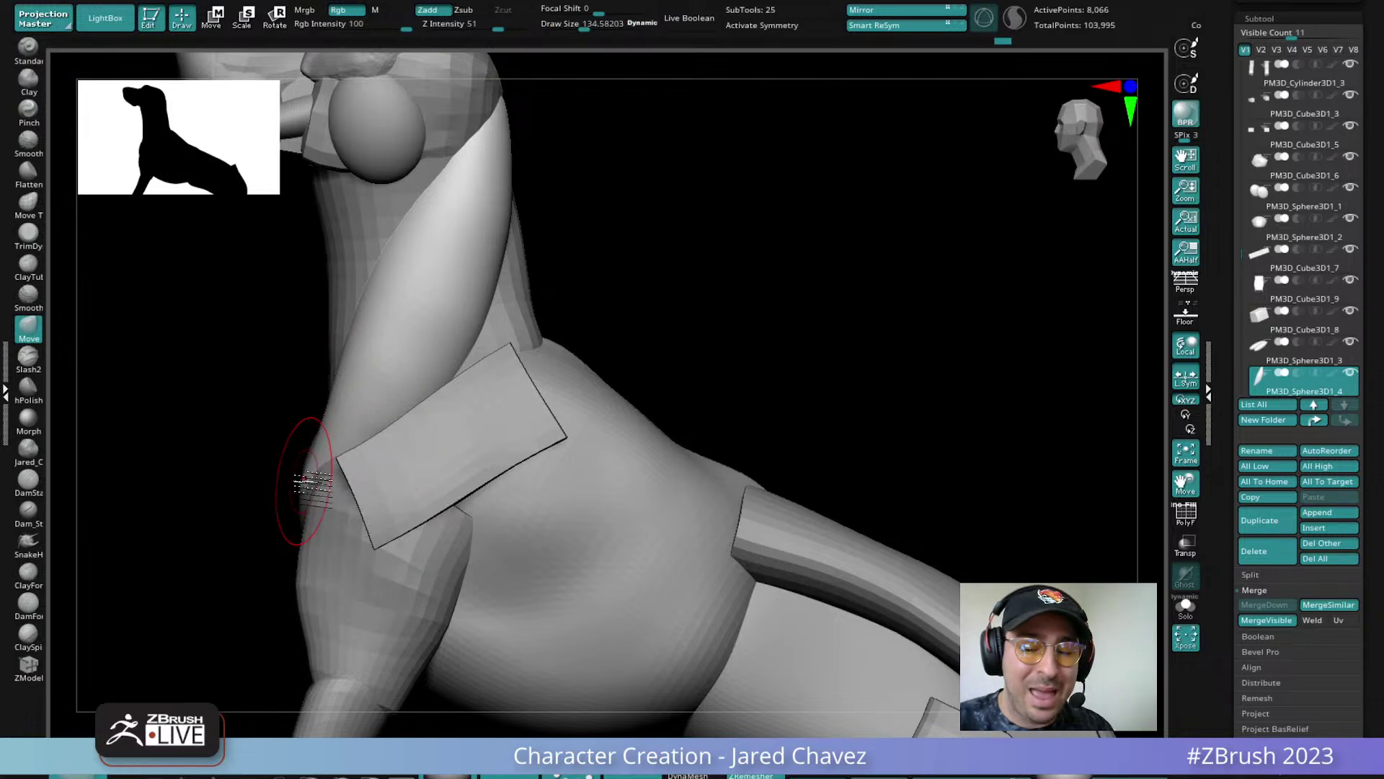
pyautogui.moveTo(530, 317)
pyautogui.keyDown('alt'); pyautogui.mouseDown()
pyautogui.moveTo(504, 274)
pyautogui.moveTo(546, 278)
pyautogui.moveTo(509, 324)
pyautogui.moveTo(462, 309)
pyautogui.moveTo(534, 427)
pyautogui.moveTo(577, 375)
pyautogui.moveTo(559, 404)
pyautogui.moveTo(621, 364)
pyautogui.mouseUp(); pyautogui.keyUp('alt')
pyautogui.press('space')
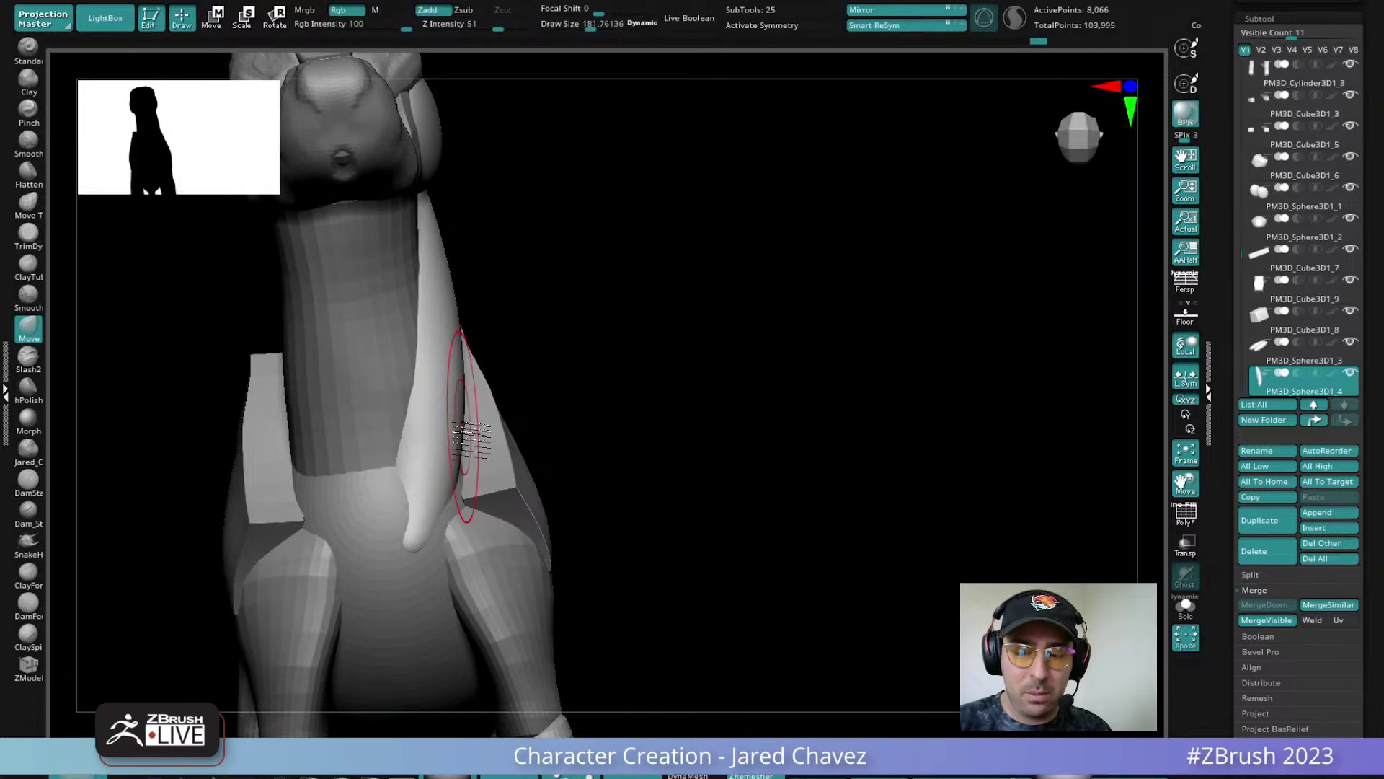
pyautogui.moveTo(464, 356); pyautogui.dragTo(344, 548, button='right')
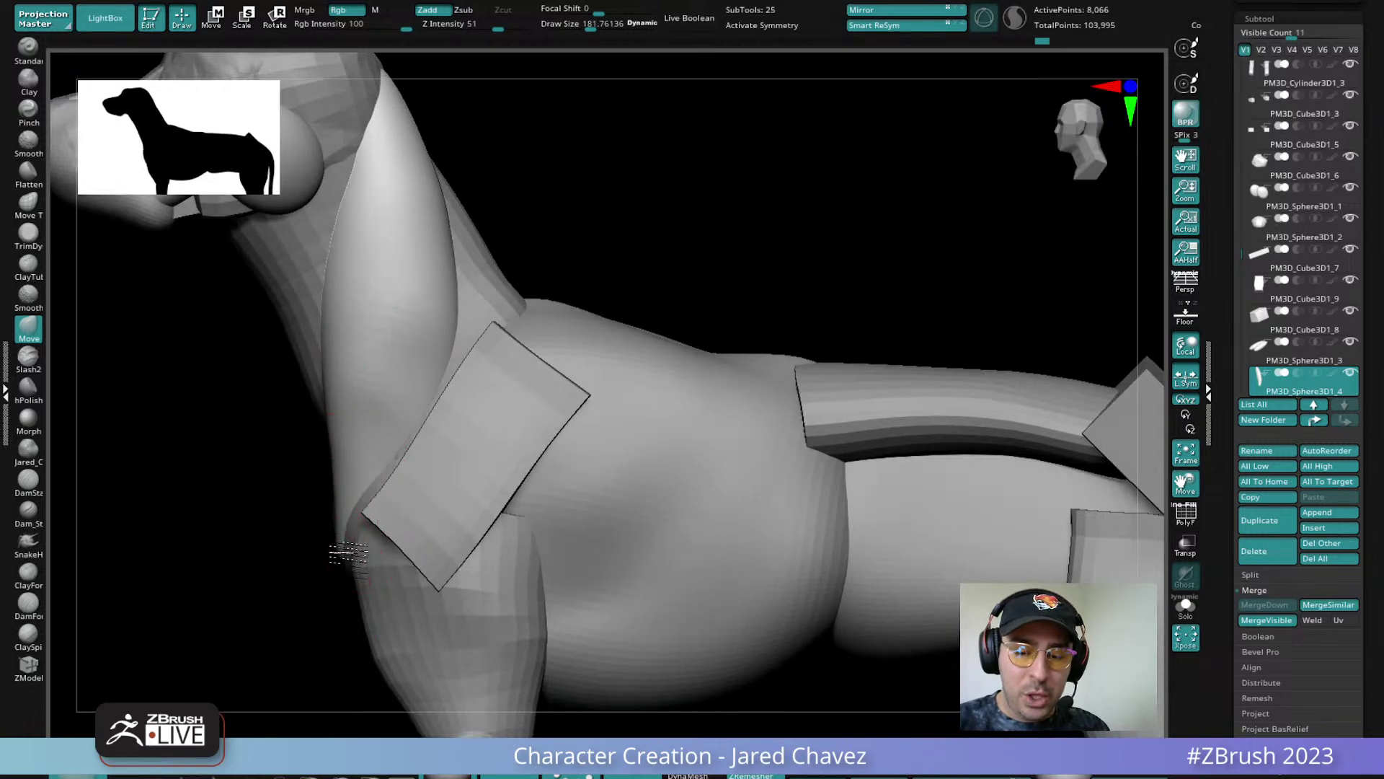
pyautogui.keyDown('shift'); pyautogui.moveTo(364, 368); pyautogui.dragTo(374, 349, button='right'); pyautogui.keyUp('shift')
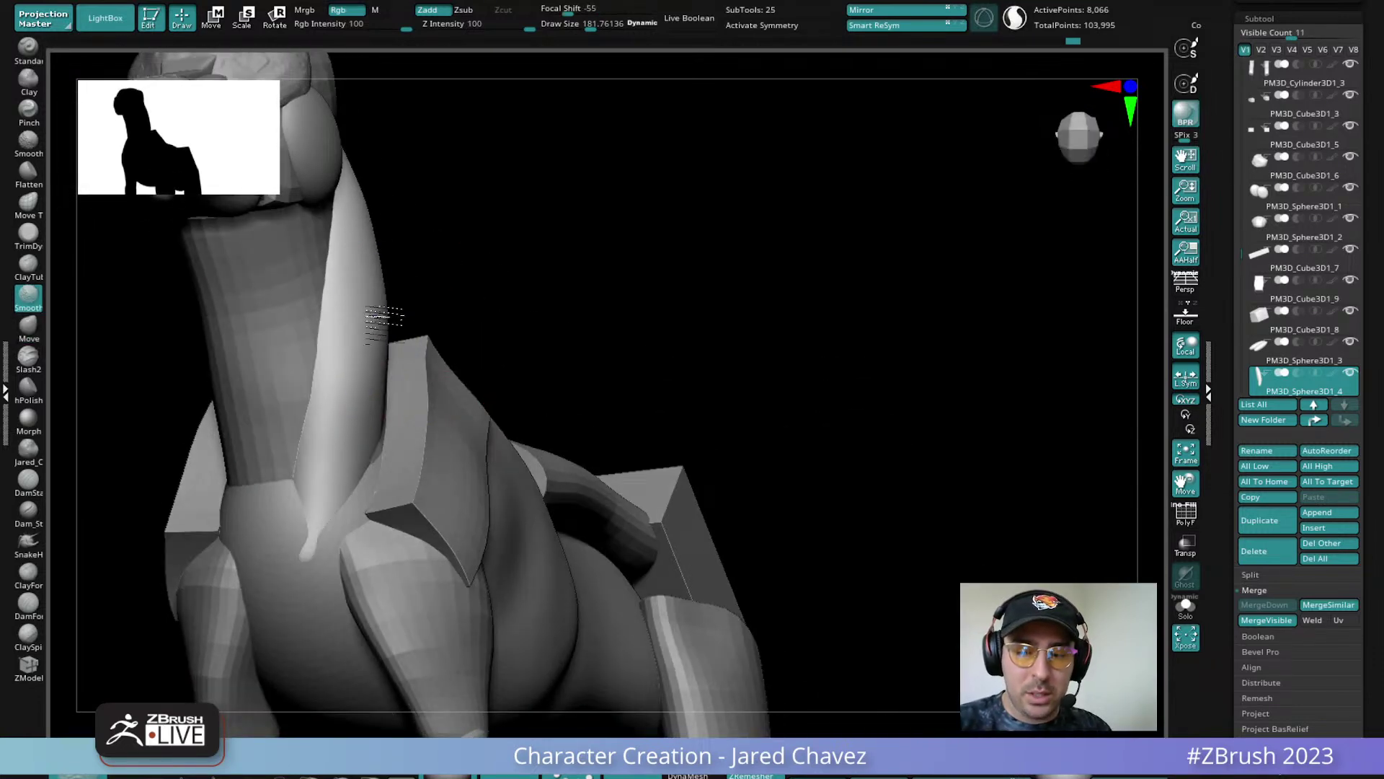
# Duplicate the neck ellipsoid, mirror the copy to the other side of the neck and merge the two into one subtool
pyautogui.press('f')
pyautogui.moveTo(504, 404)
pyautogui.mouseDown(button='right')
pyautogui.moveTo(516, 445)
pyautogui.moveTo(493, 530)
pyautogui.mouseUp(button='right')
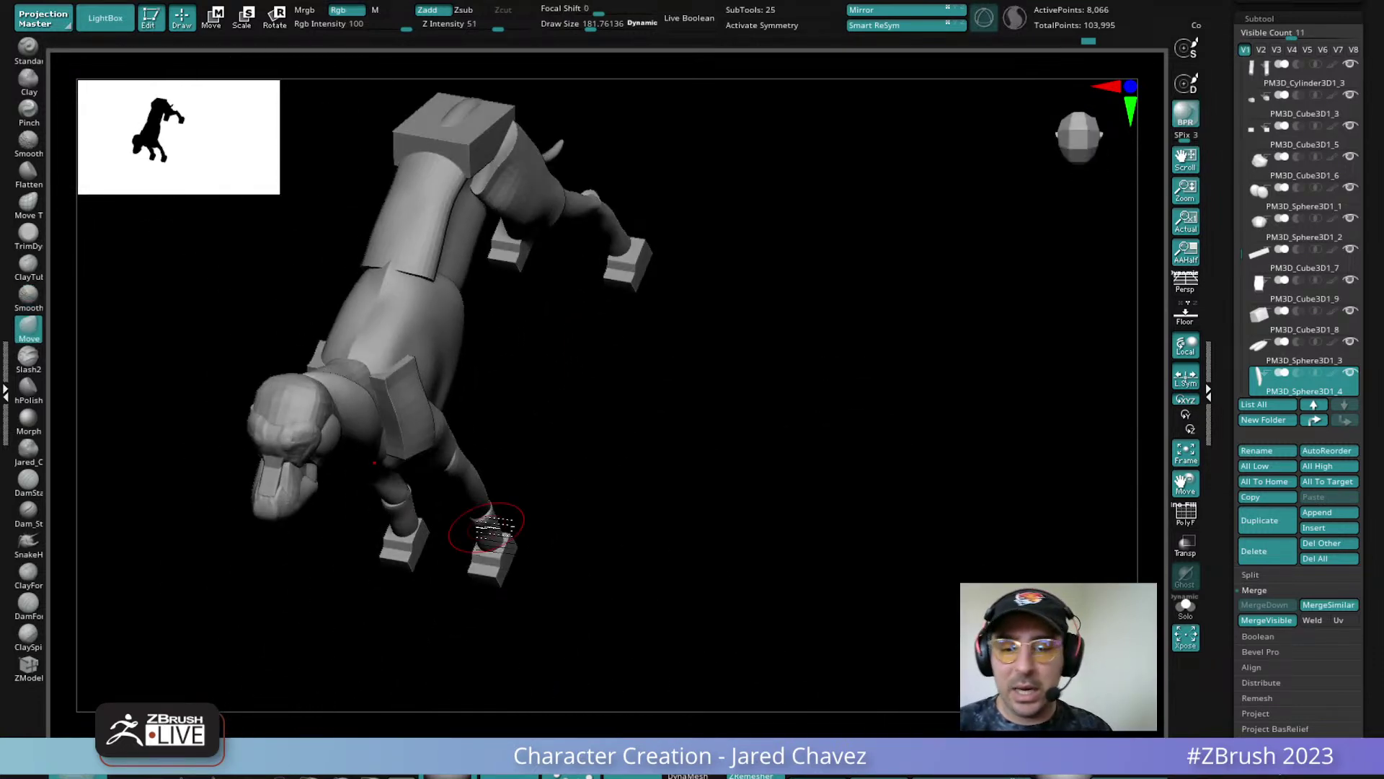
pyautogui.click(1274, 531)
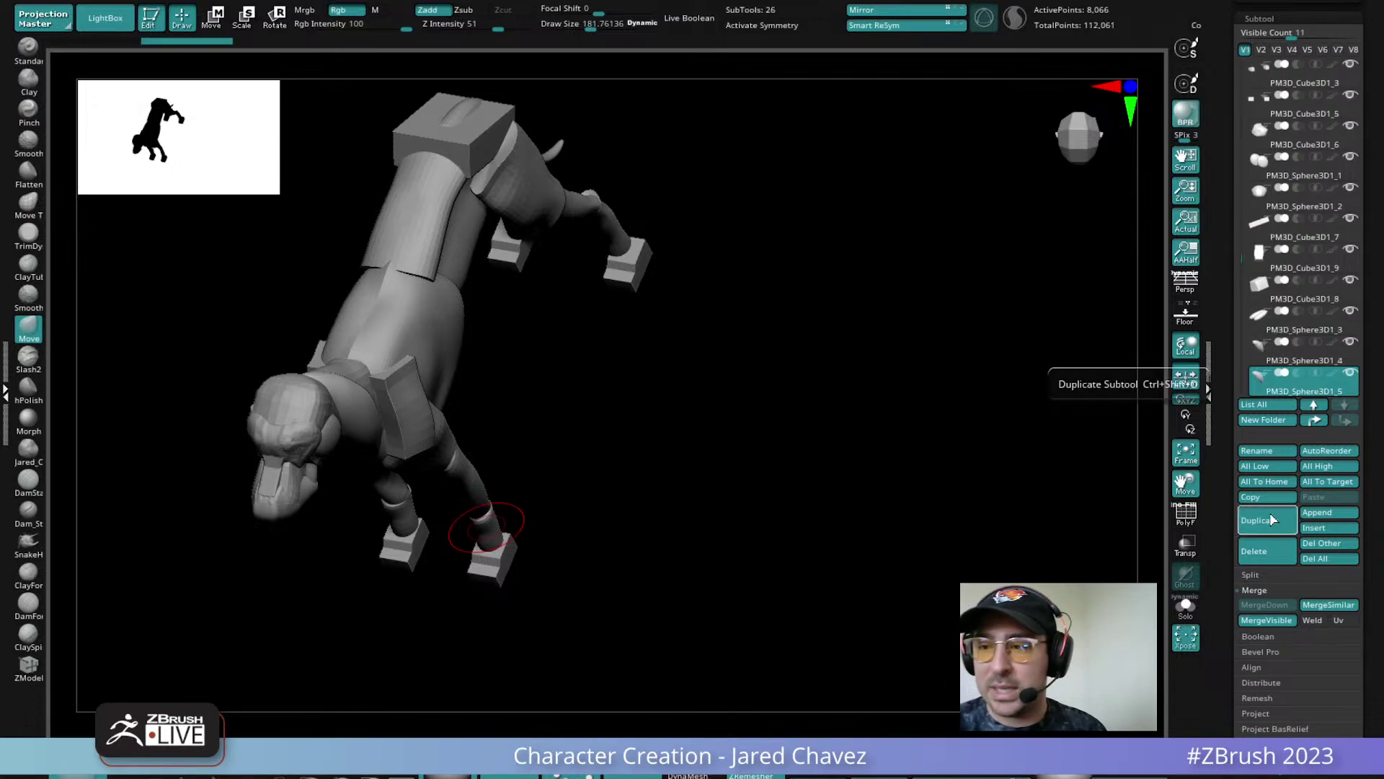
pyautogui.click(876, 11)
pyautogui.keyDown('shift'); pyautogui.moveTo(519, 402); pyautogui.dragTo(380, 472, button='right'); pyautogui.keyUp('shift')
pyautogui.click(1260, 354)
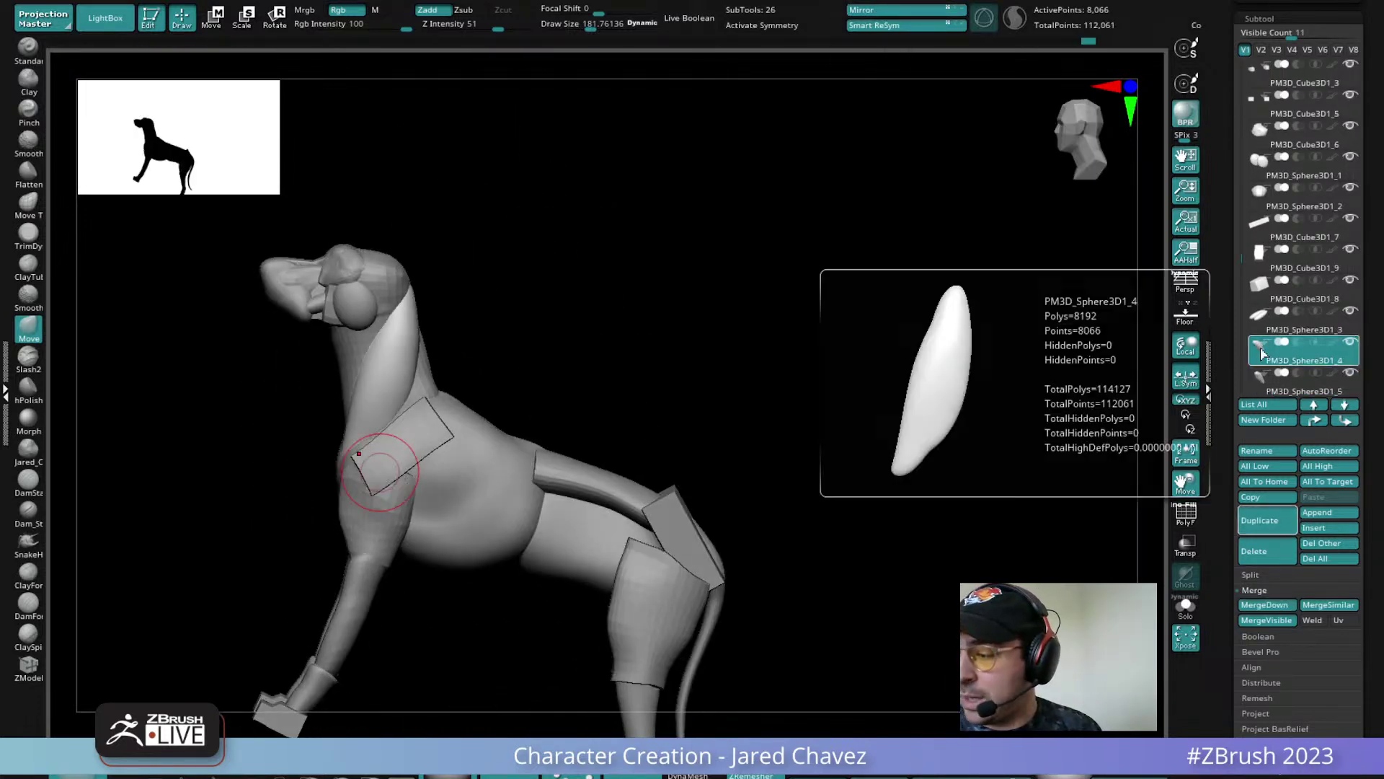
pyautogui.click(1265, 605)
pyautogui.press('Return')
# Select the neck cylinder and narrow its upper sides below the jaw with the Move brush
pyautogui.keyDown('shift'); pyautogui.moveTo(587, 373); pyautogui.dragTo(356, 382, button='right'); pyautogui.keyUp('shift')
pyautogui.keyDown('alt'); pyautogui.click(353, 369); pyautogui.keyUp('alt')
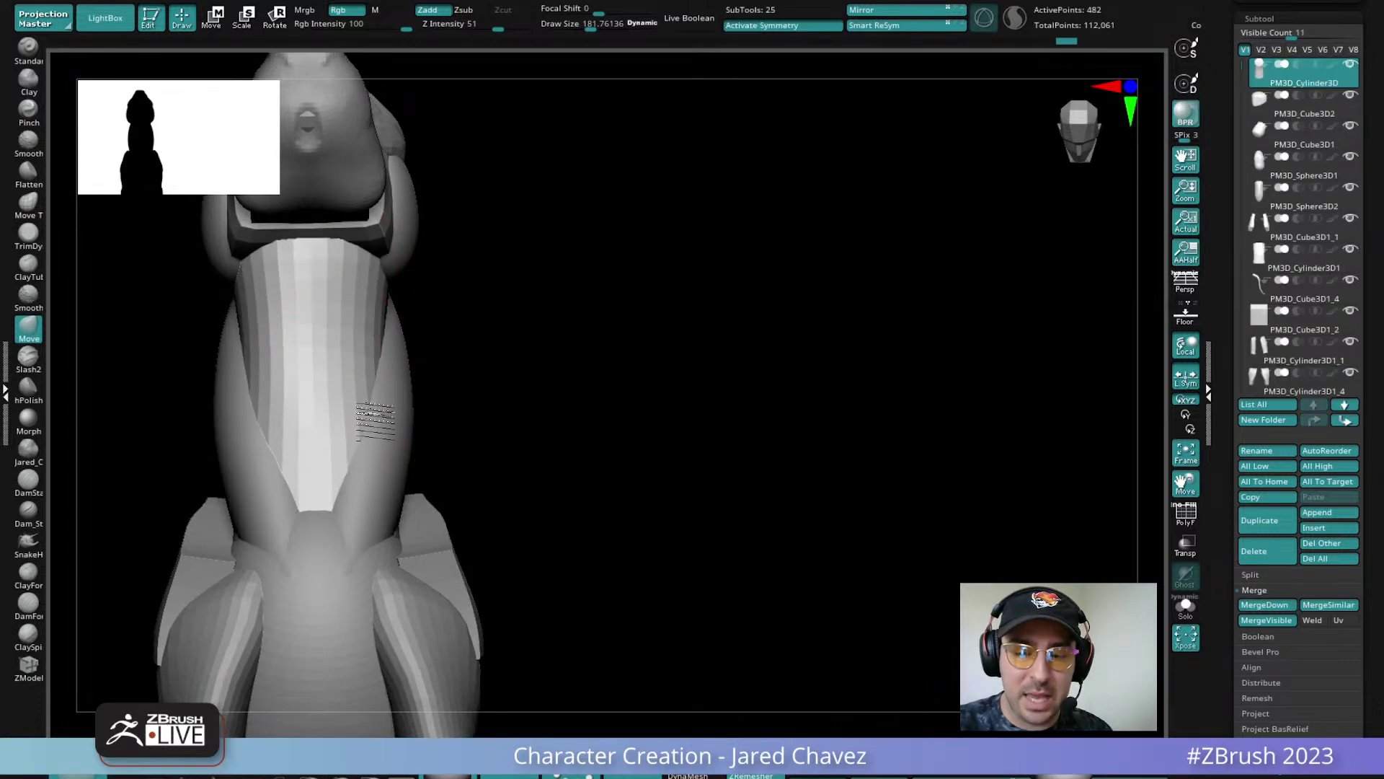
pyautogui.moveTo(390, 291); pyautogui.dragTo(382, 295)
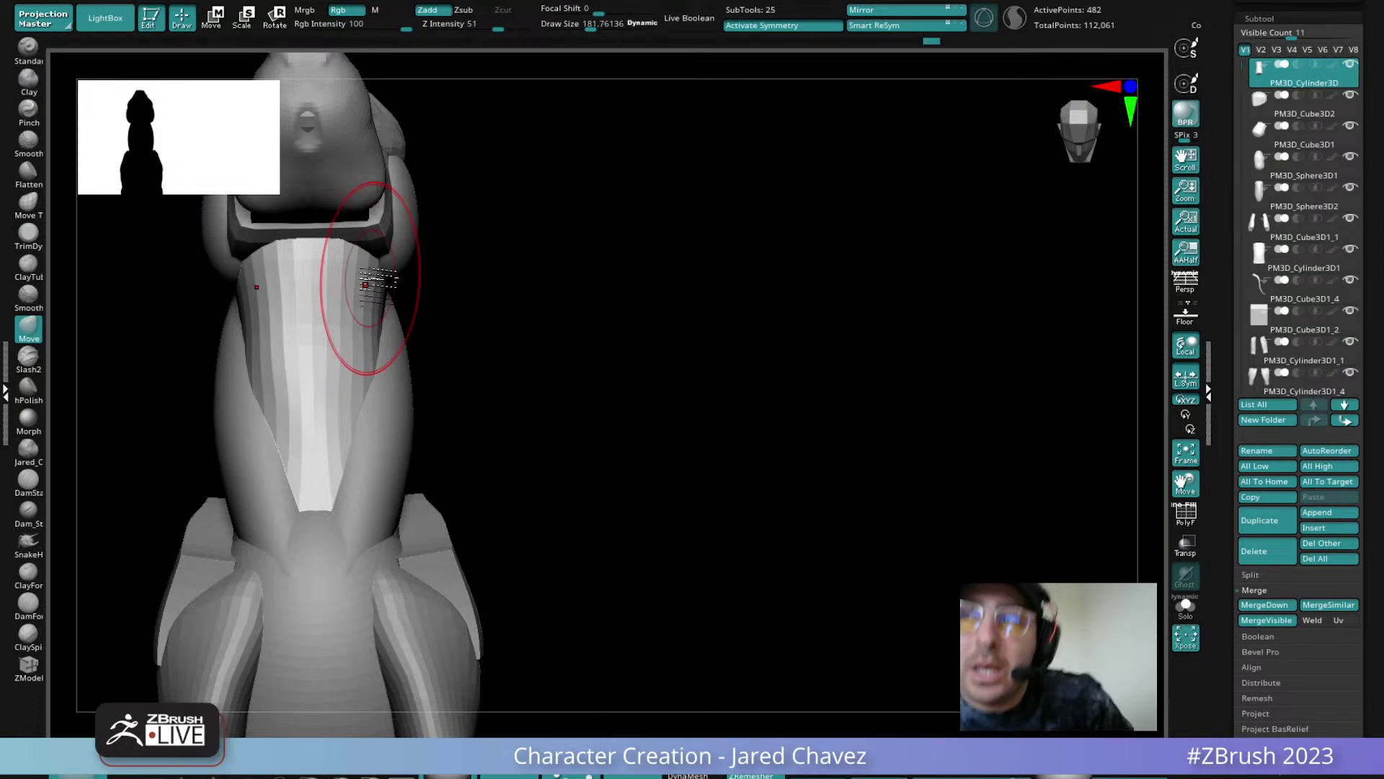
pyautogui.moveTo(473, 235)
pyautogui.mouseDown(button='right')
pyautogui.moveTo(310, 303)
pyautogui.moveTo(423, 348)
pyautogui.moveTo(386, 317)
pyautogui.mouseUp(button='right')
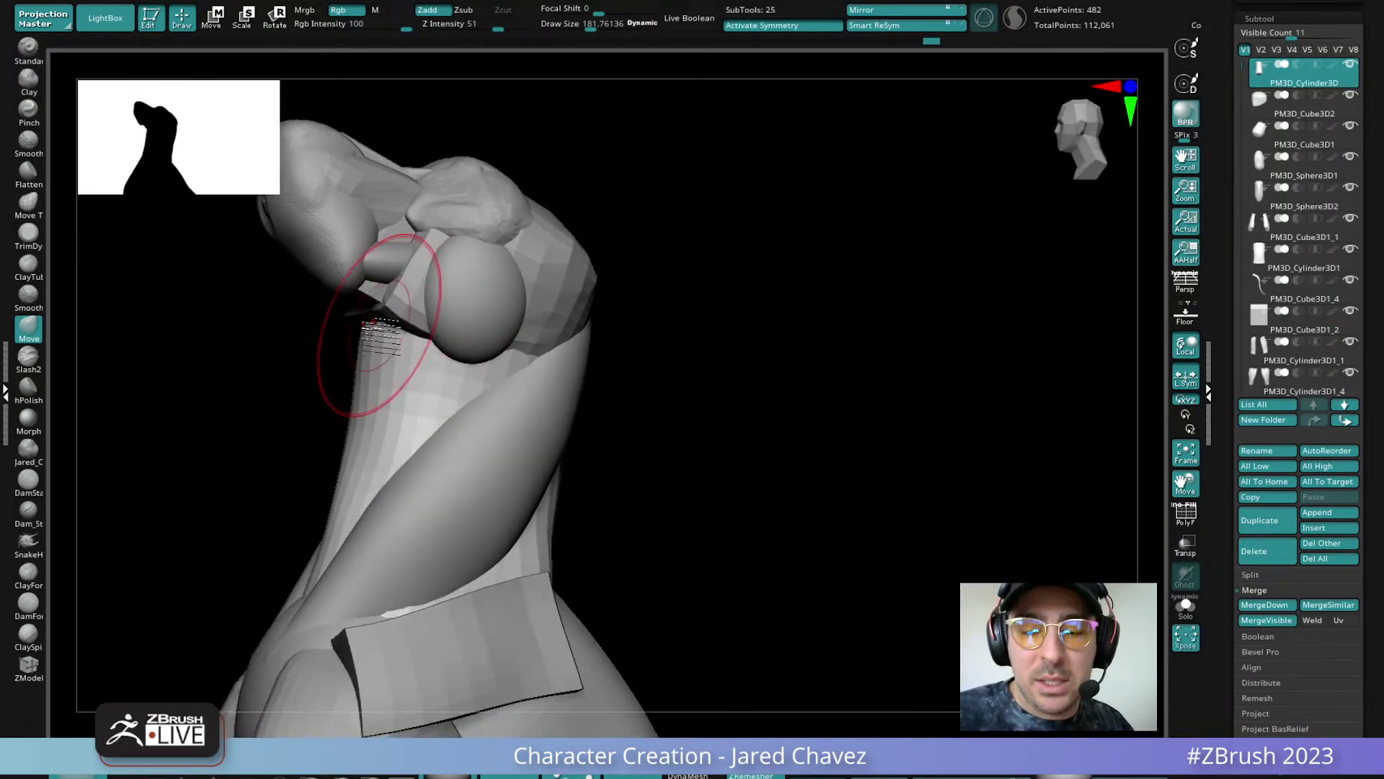
pyautogui.moveTo(375, 389)
pyautogui.mouseDown(button='right')
pyautogui.moveTo(442, 465)
pyautogui.moveTo(510, 392)
pyautogui.moveTo(469, 362)
pyautogui.moveTo(500, 312)
pyautogui.moveTo(494, 369)
pyautogui.moveTo(556, 231)
pyautogui.moveTo(587, 392)
pyautogui.moveTo(535, 349)
pyautogui.mouseUp(button='right')
# Select the merged neck muscles, turn on symmetry and reshape their sides with the Move brush at draw size about 229
pyautogui.keyDown('alt'); pyautogui.click(496, 347); pyautogui.keyUp('alt')
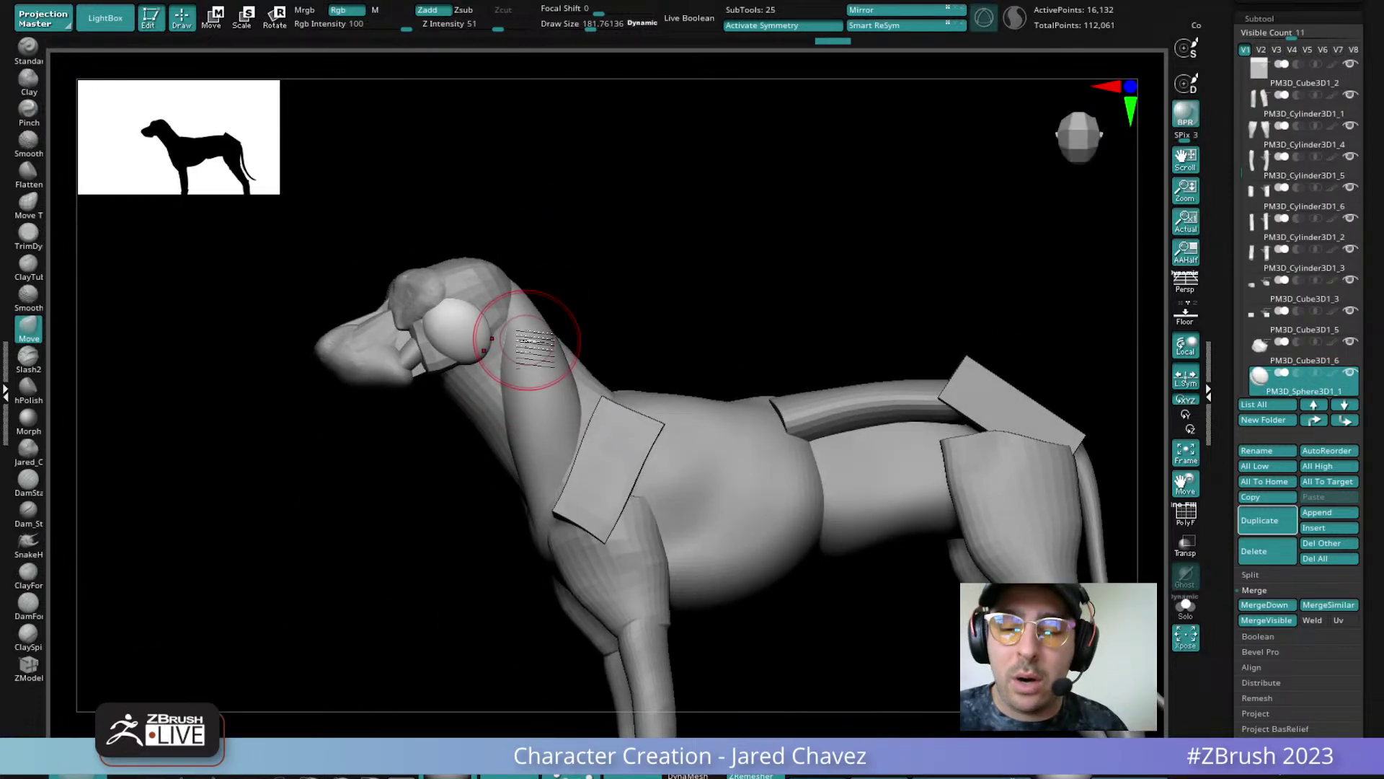
pyautogui.moveTo(527, 340); pyautogui.dragTo(556, 365, button='right')
pyautogui.keyDown('alt'); pyautogui.click(550, 315); pyautogui.keyUp('alt')
pyautogui.press('space')
pyautogui.moveTo(556, 365); pyautogui.dragTo(562, 349)
pyautogui.press('x')
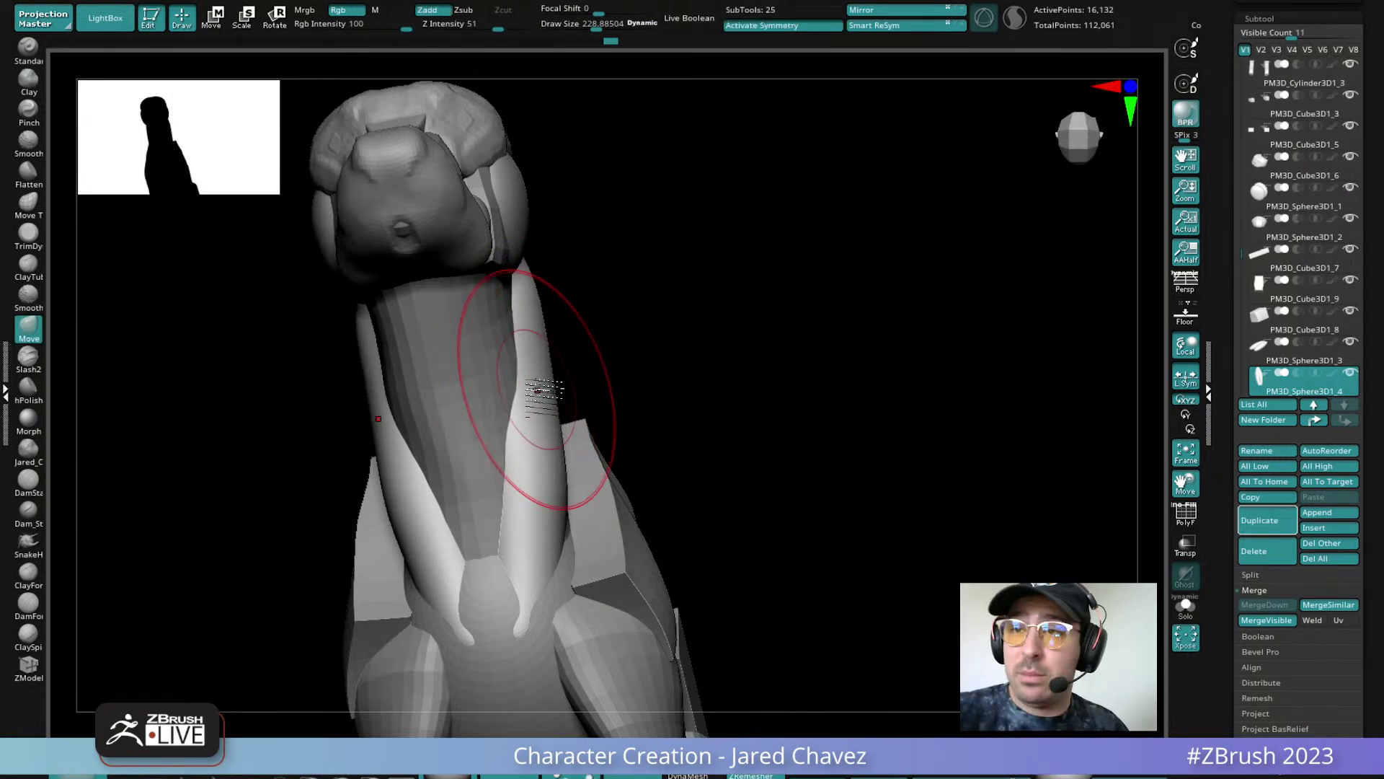
pyautogui.moveTo(544, 390); pyautogui.dragTo(569, 284, button='right')
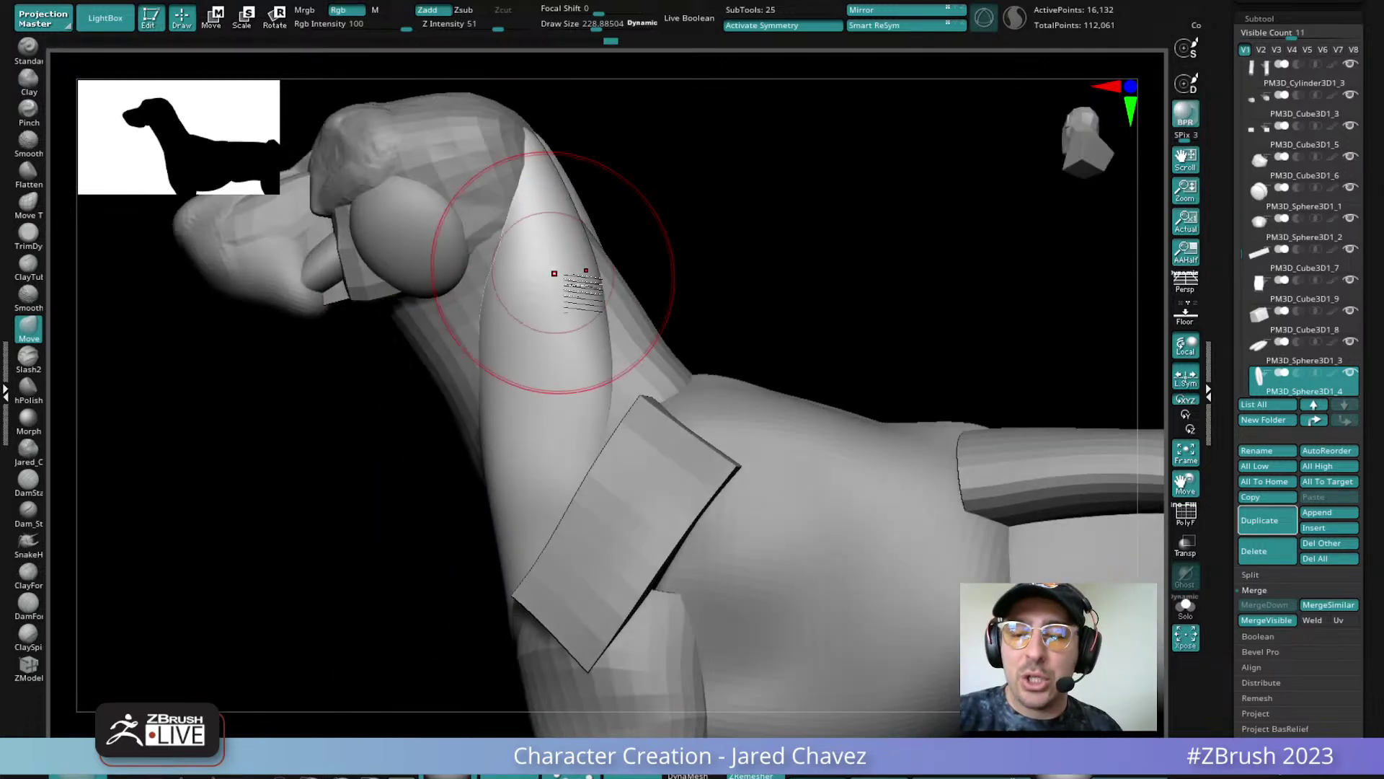
# Draw the upper ends of the neck muscles together behind the skull with the Move brush at draw size about 146
pyautogui.moveTo(526, 210)
pyautogui.mouseDown(button='right')
pyautogui.moveTo(534, 288)
pyautogui.moveTo(565, 288)
pyautogui.moveTo(671, 353)
pyautogui.moveTo(679, 379)
pyautogui.mouseUp(button='right')
pyautogui.press('space')
pyautogui.moveTo(762, 256); pyautogui.dragTo(748, 257)
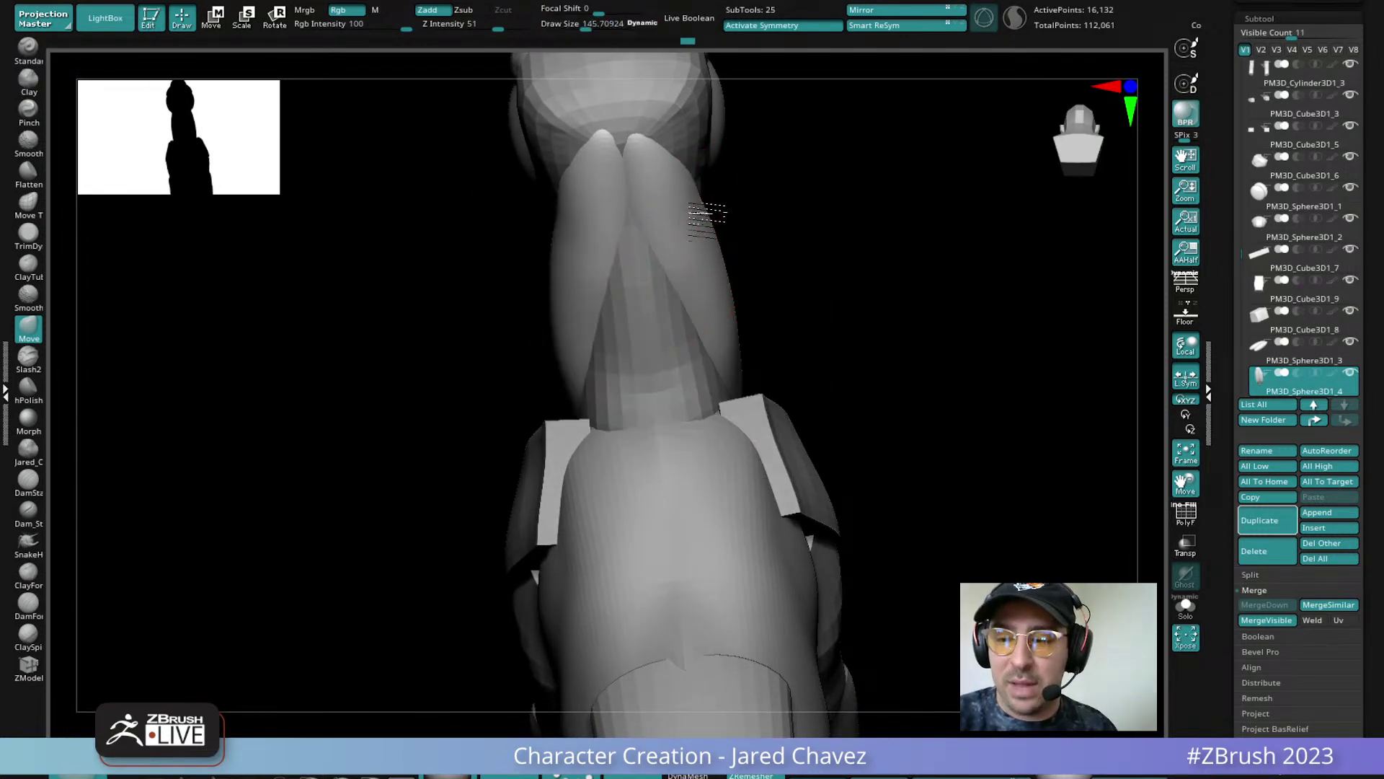
pyautogui.moveTo(652, 148)
pyautogui.mouseDown(button='right')
pyautogui.moveTo(664, 170)
pyautogui.moveTo(633, 154)
pyautogui.mouseUp(button='right')
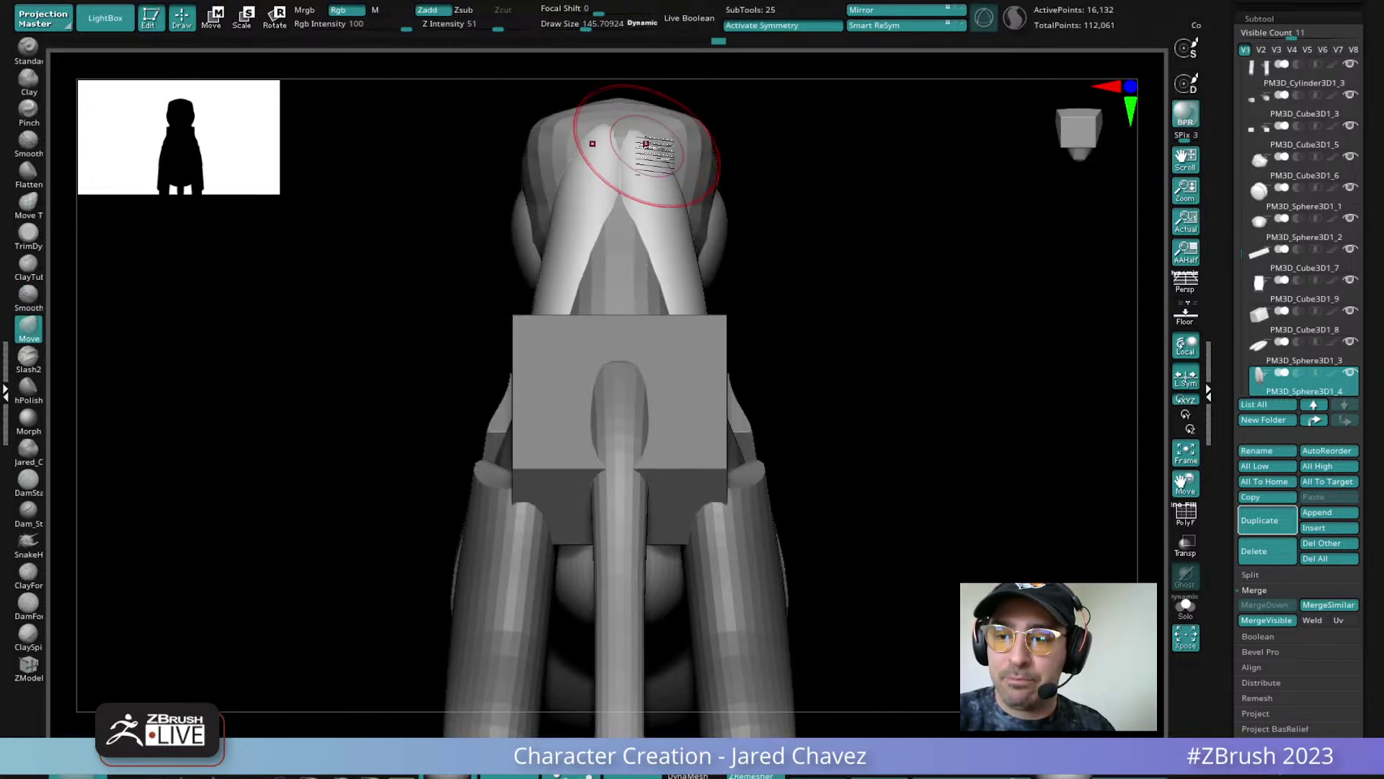
# Isolate the neck muscles, realign their symmetry with Smart ReSym and show the whole dog again
pyautogui.click(1185, 608)
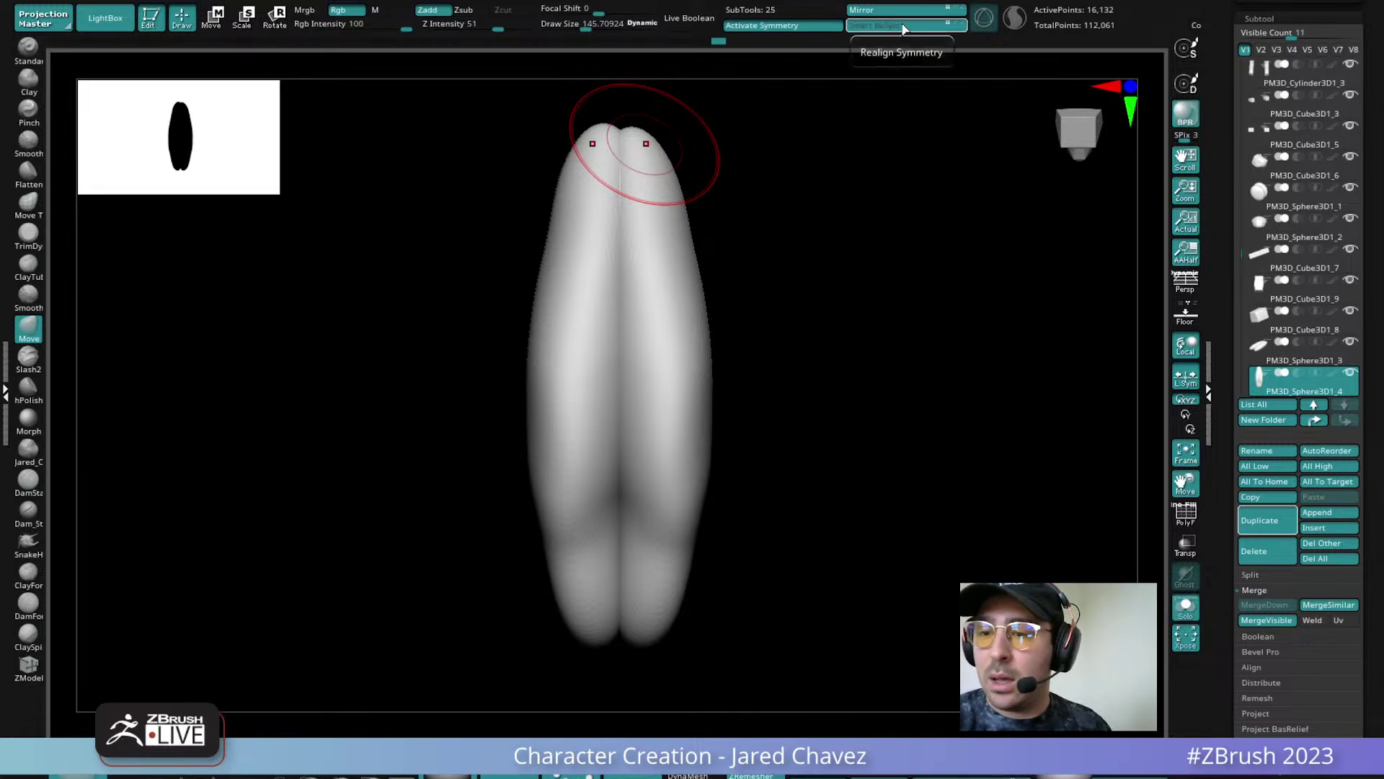
pyautogui.click(1186, 605)
pyautogui.moveTo(613, 346); pyautogui.dragTo(797, 339, button='right')
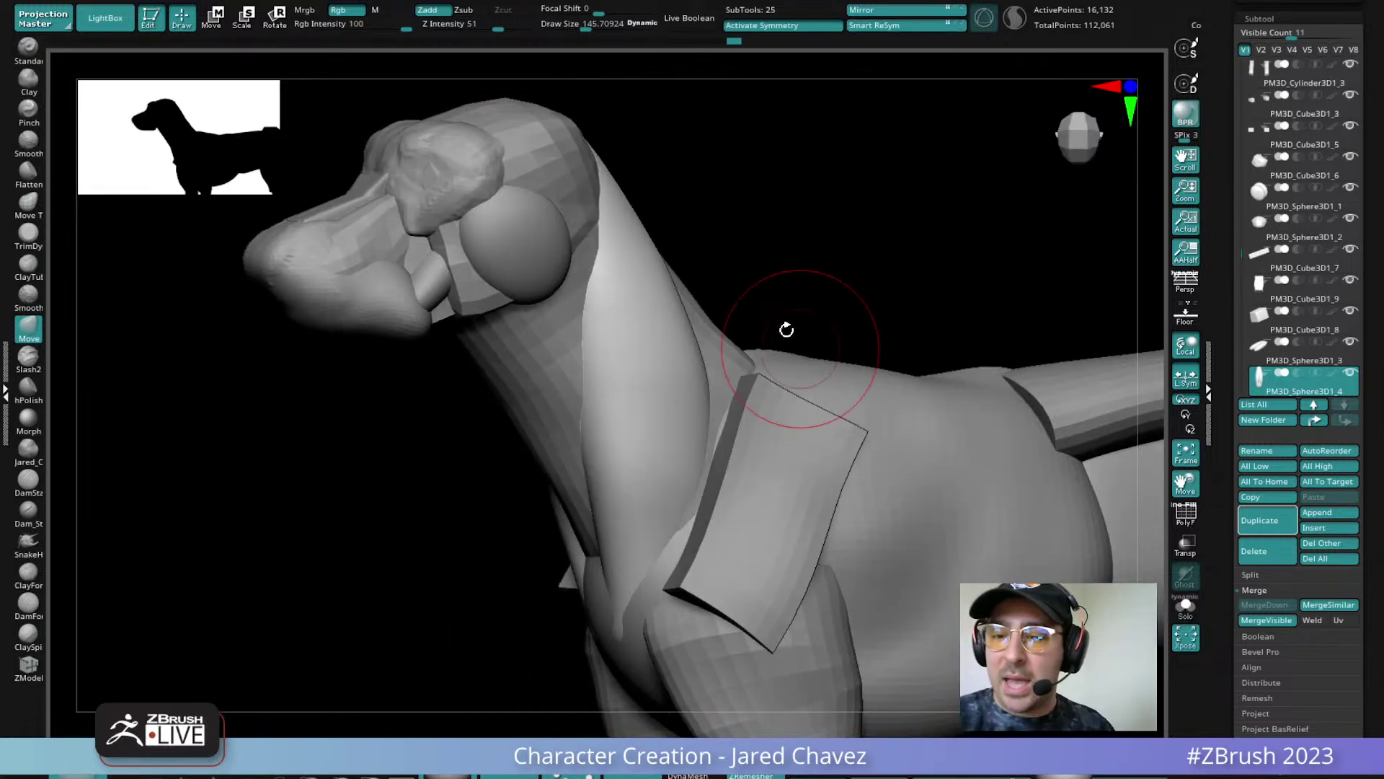
pyautogui.keyDown('alt'); pyautogui.moveTo(735, 441); pyautogui.dragTo(625, 391, button='right'); pyautogui.keyUp('alt')
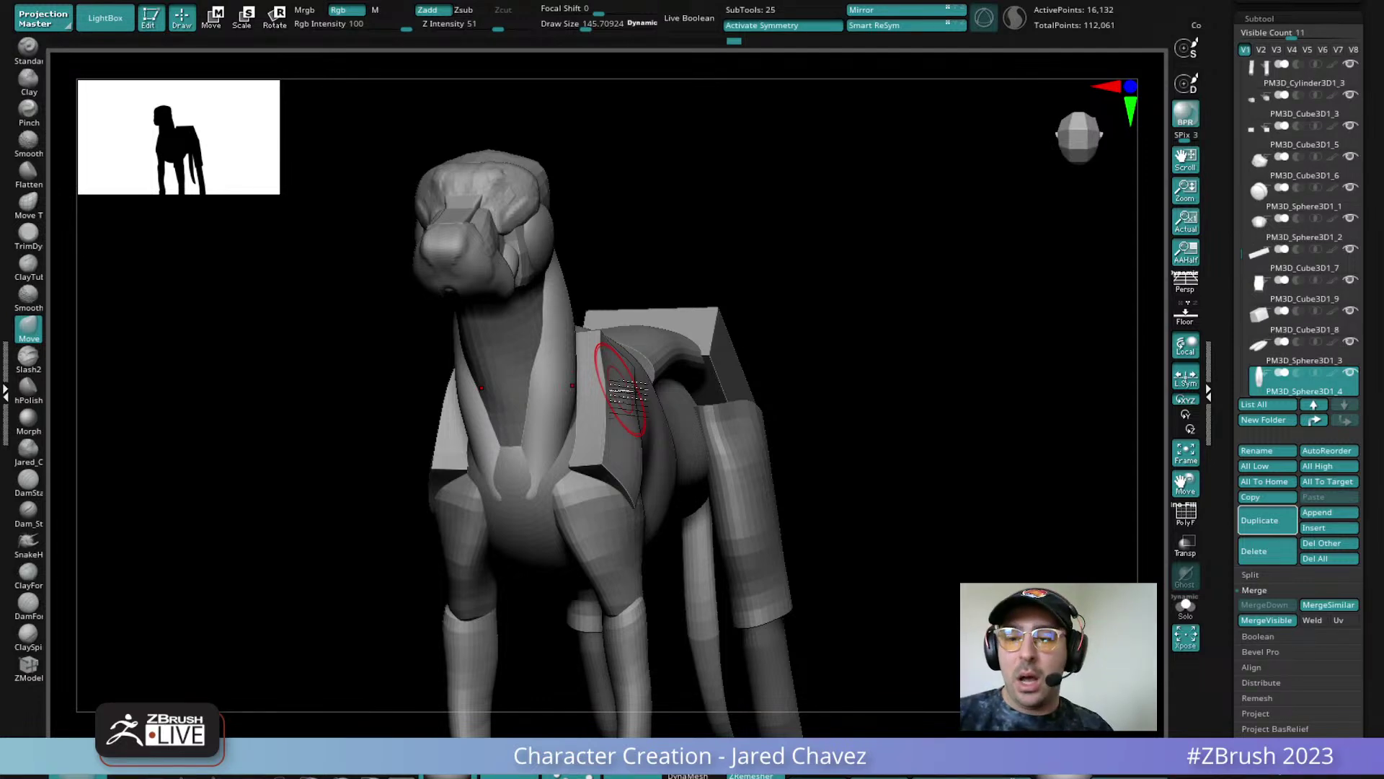
pyautogui.moveTo(806, 383); pyautogui.dragTo(729, 383, button='right')
pyautogui.keyDown('alt'); pyautogui.moveTo(626, 336); pyautogui.dragTo(573, 451, button='right'); pyautogui.keyUp('alt')
pyautogui.keyDown('ctrl'); pyautogui.moveTo(520, 329); pyautogui.dragTo(540, 379, button='right'); pyautogui.keyUp('ctrl')
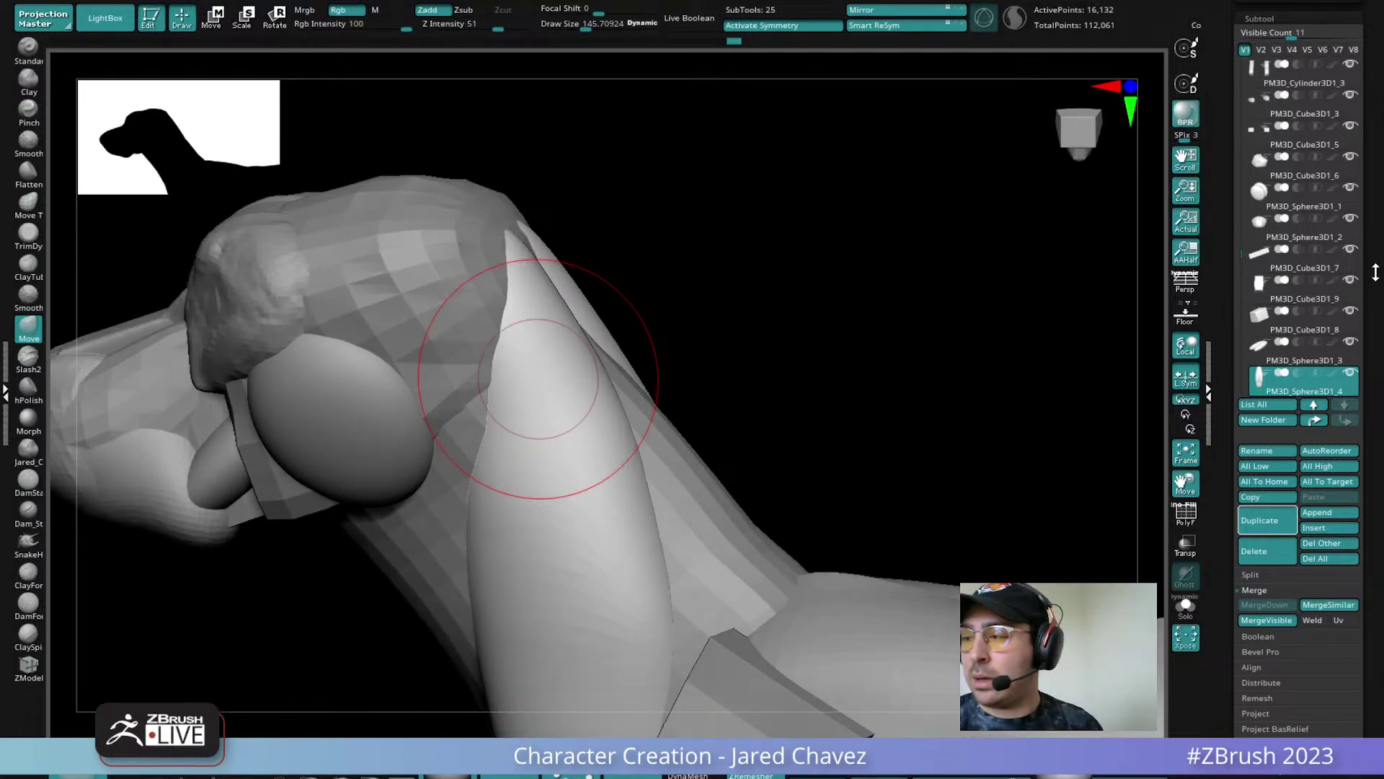
# Load the saved purple Gengar sculpt as a tool and bring the whole figure into view
pyautogui.moveTo(1375, 272); pyautogui.dragTo(1350, 374)
pyautogui.click(1268, 81)
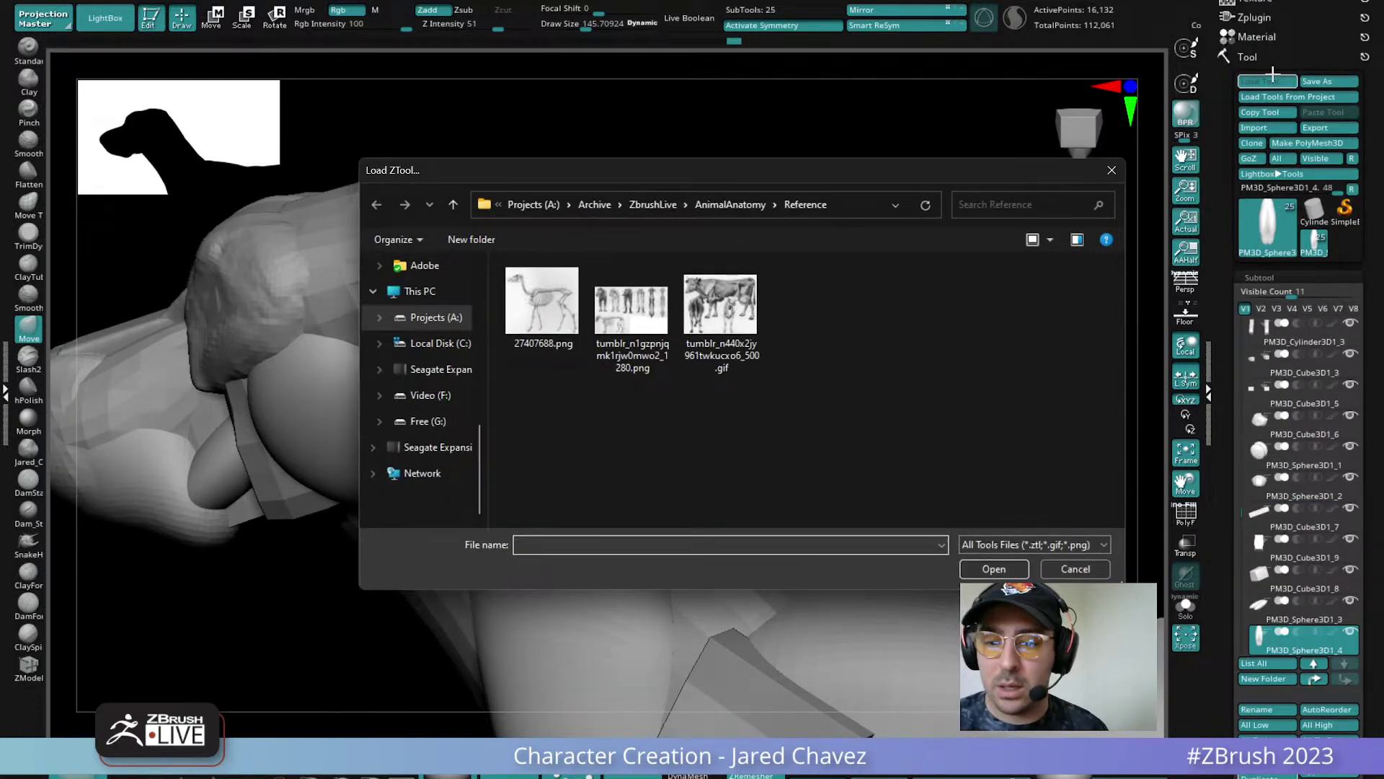
pyautogui.press('Escape')
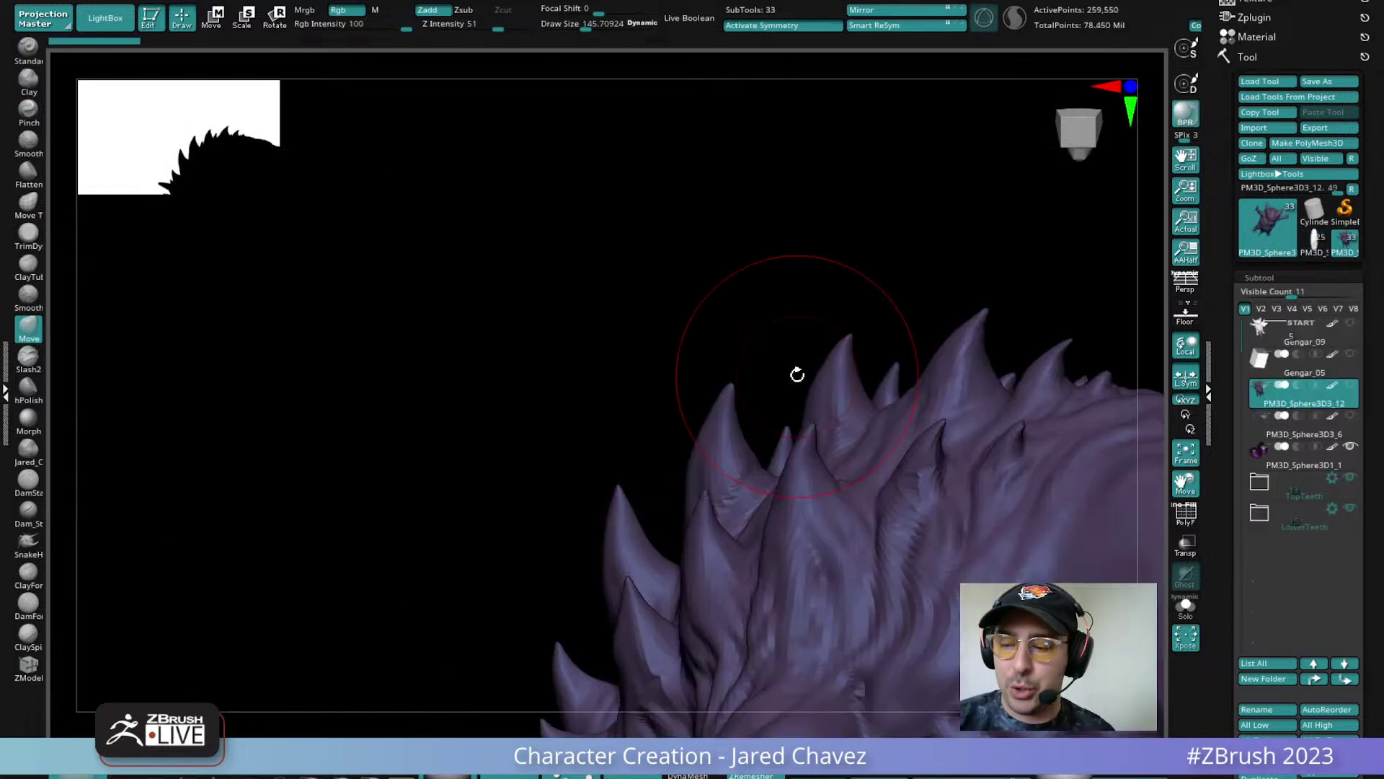
pyautogui.moveTo(798, 375); pyautogui.dragTo(719, 480)
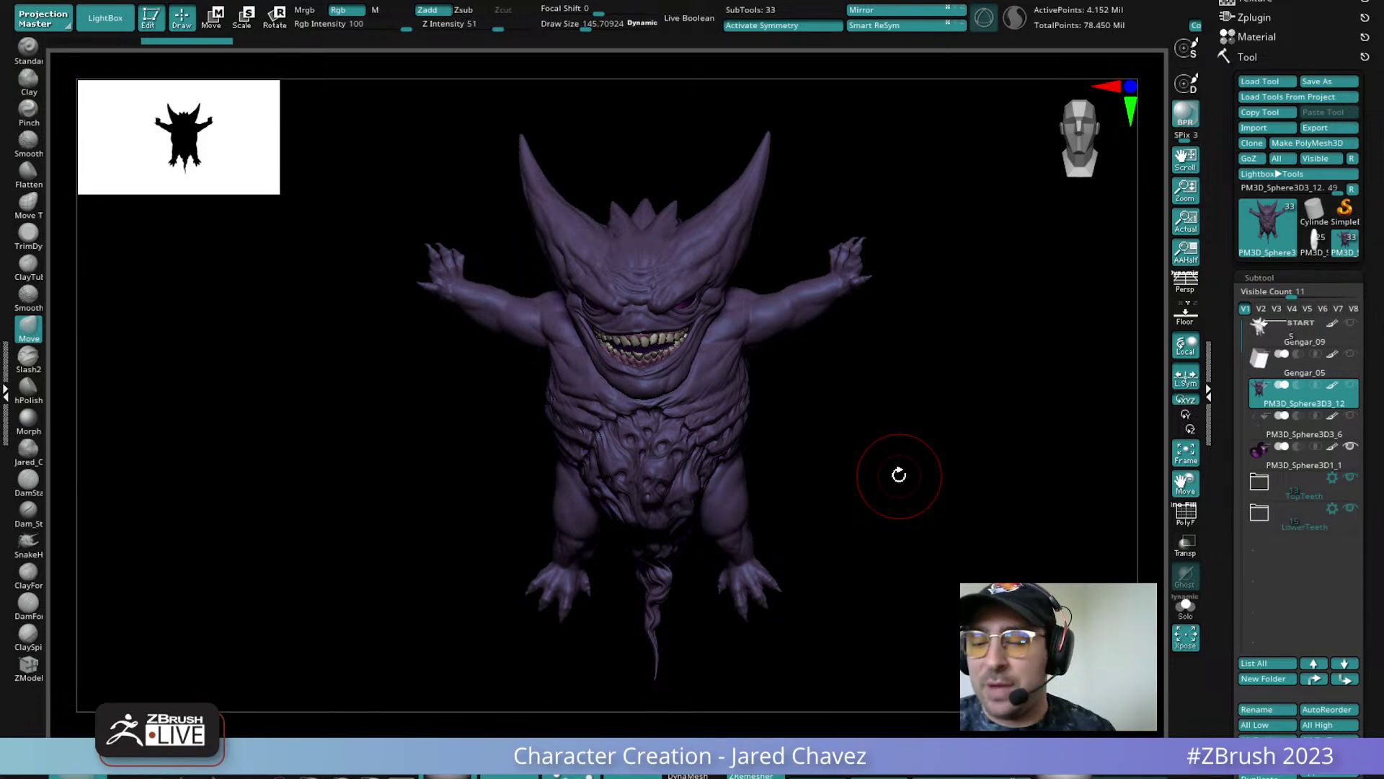
# Show the Gengar_05 block subtool around the creature and make Gengar_09 the active subtool
pyautogui.moveTo(899, 479); pyautogui.dragTo(741, 449)
pyautogui.click(1350, 354)
pyautogui.moveTo(837, 479); pyautogui.dragTo(770, 453)
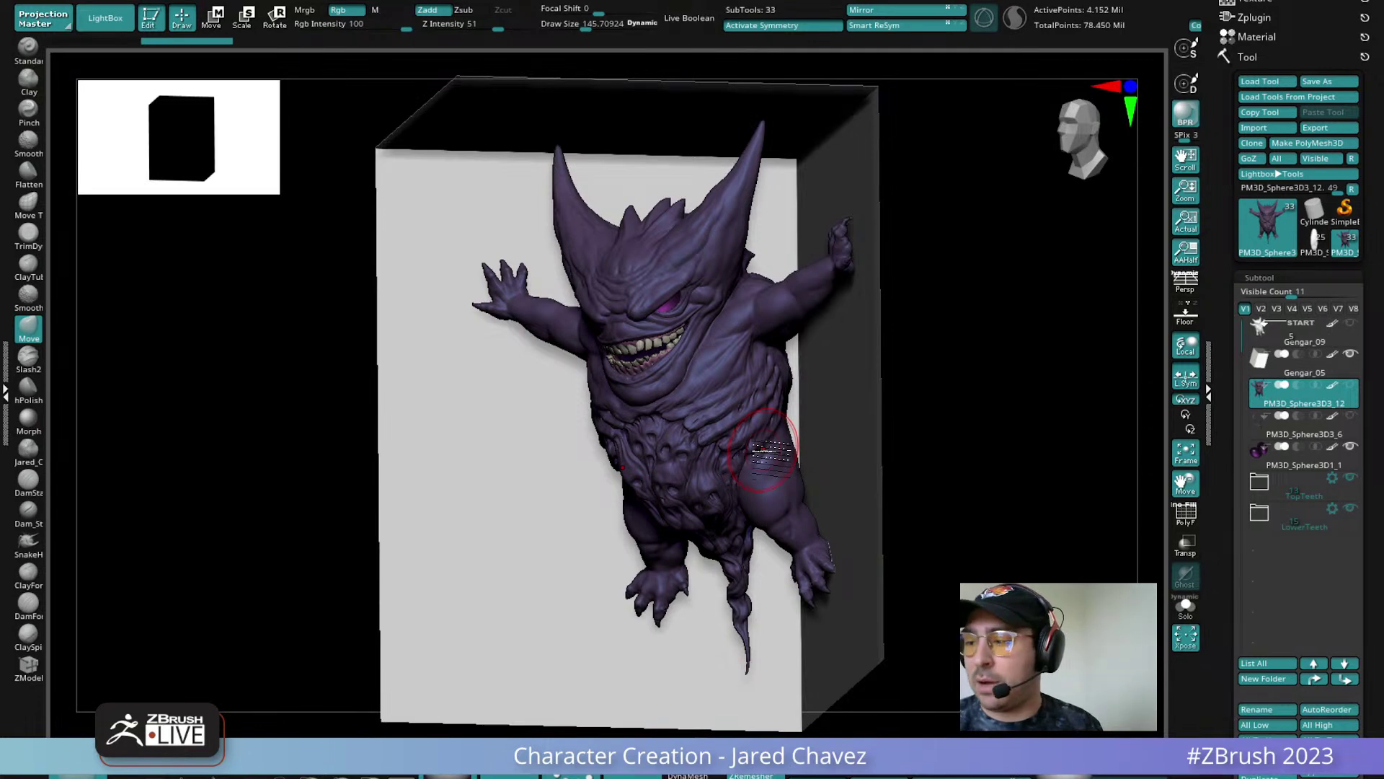
pyautogui.click(1262, 342)
# Load the earlier Gengar_03 and Gengar_01 sculpt versions as tools for comparison
pyautogui.moveTo(812, 457)
pyautogui.mouseDown()
pyautogui.moveTo(865, 464)
pyautogui.moveTo(831, 447)
pyautogui.mouseUp()
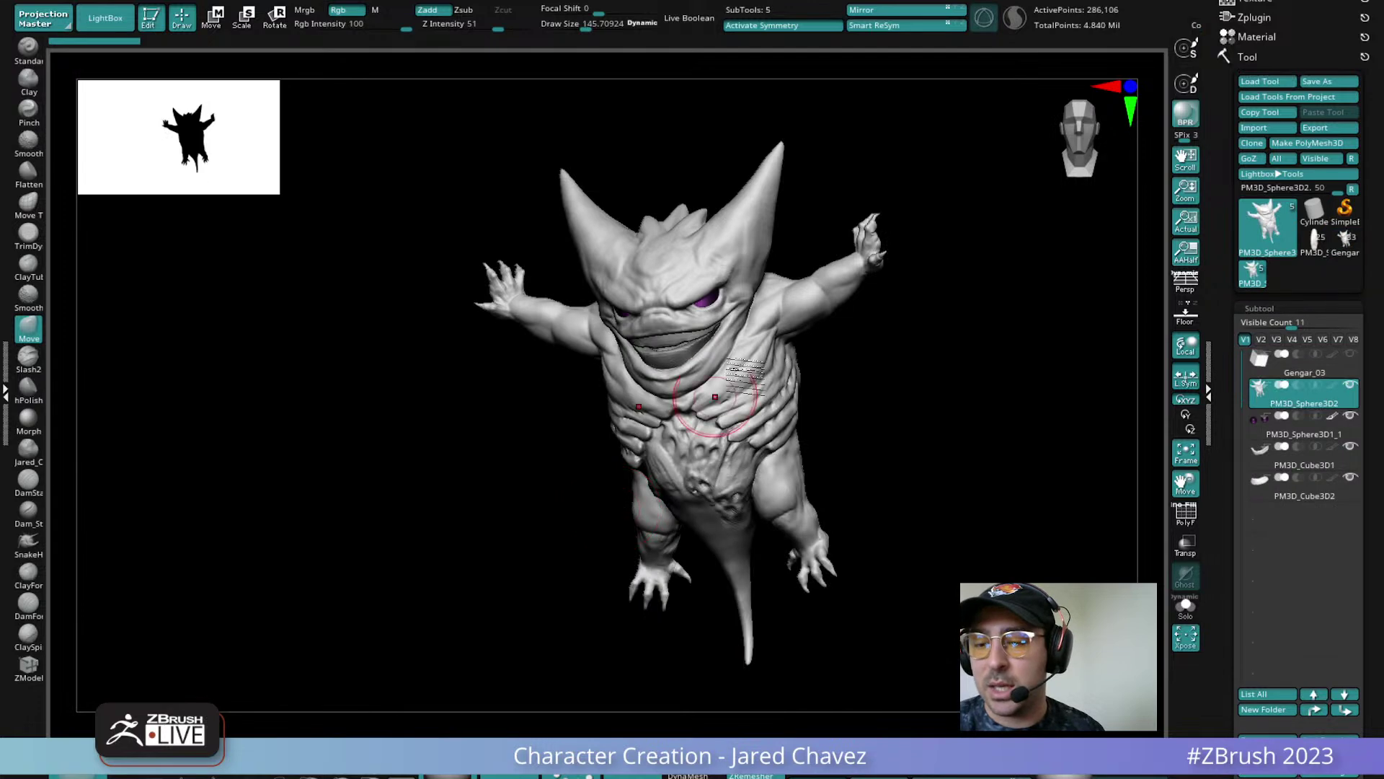
pyautogui.moveTo(794, 310); pyautogui.dragTo(1128, 148)
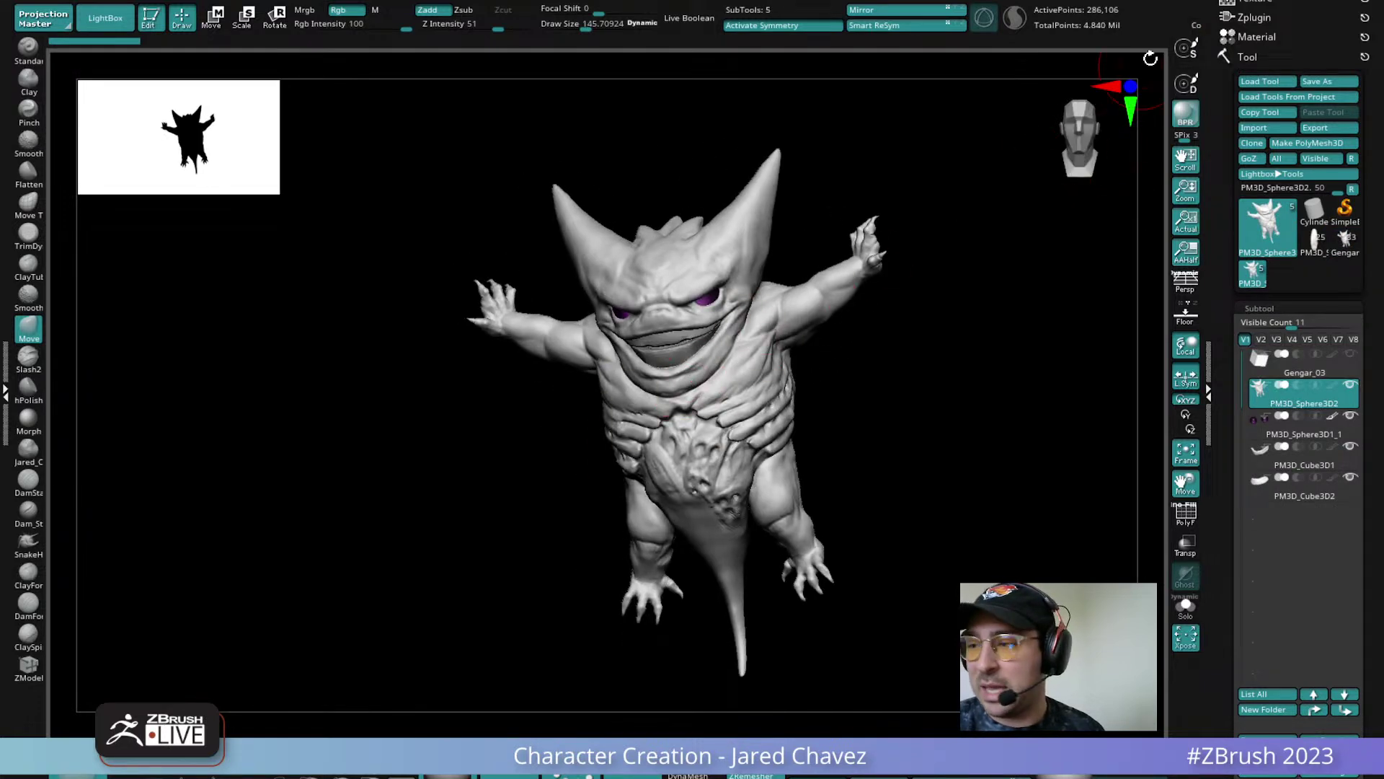
pyautogui.click(1279, 85)
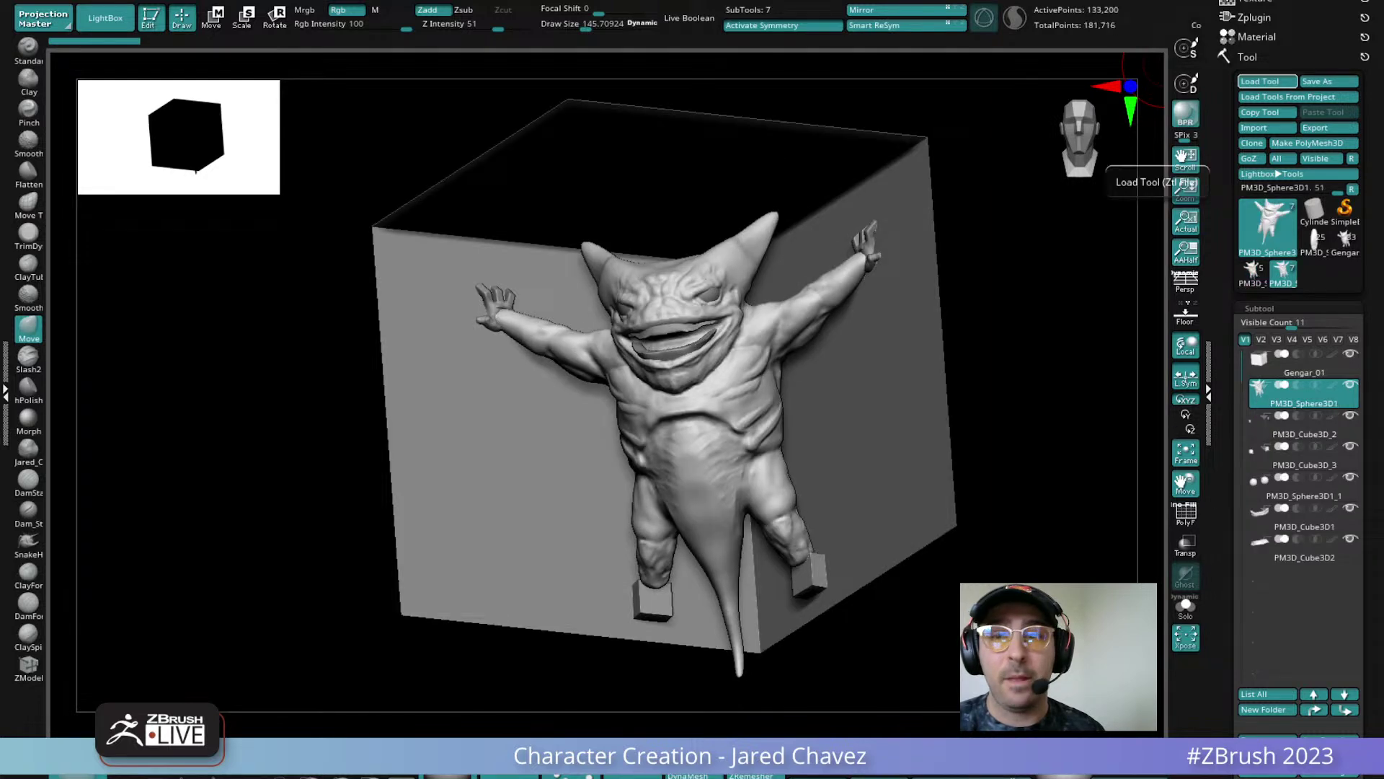
# Compare the Gengar versions by switching from the Gengar_01 tool to the Gengar_03 tool and back to Gengar_09
pyautogui.moveTo(635, 339)
pyautogui.mouseDown(button='right')
pyautogui.moveTo(735, 375)
pyautogui.moveTo(614, 434)
pyautogui.moveTo(641, 382)
pyautogui.mouseUp(button='right')
pyautogui.click(1252, 271)
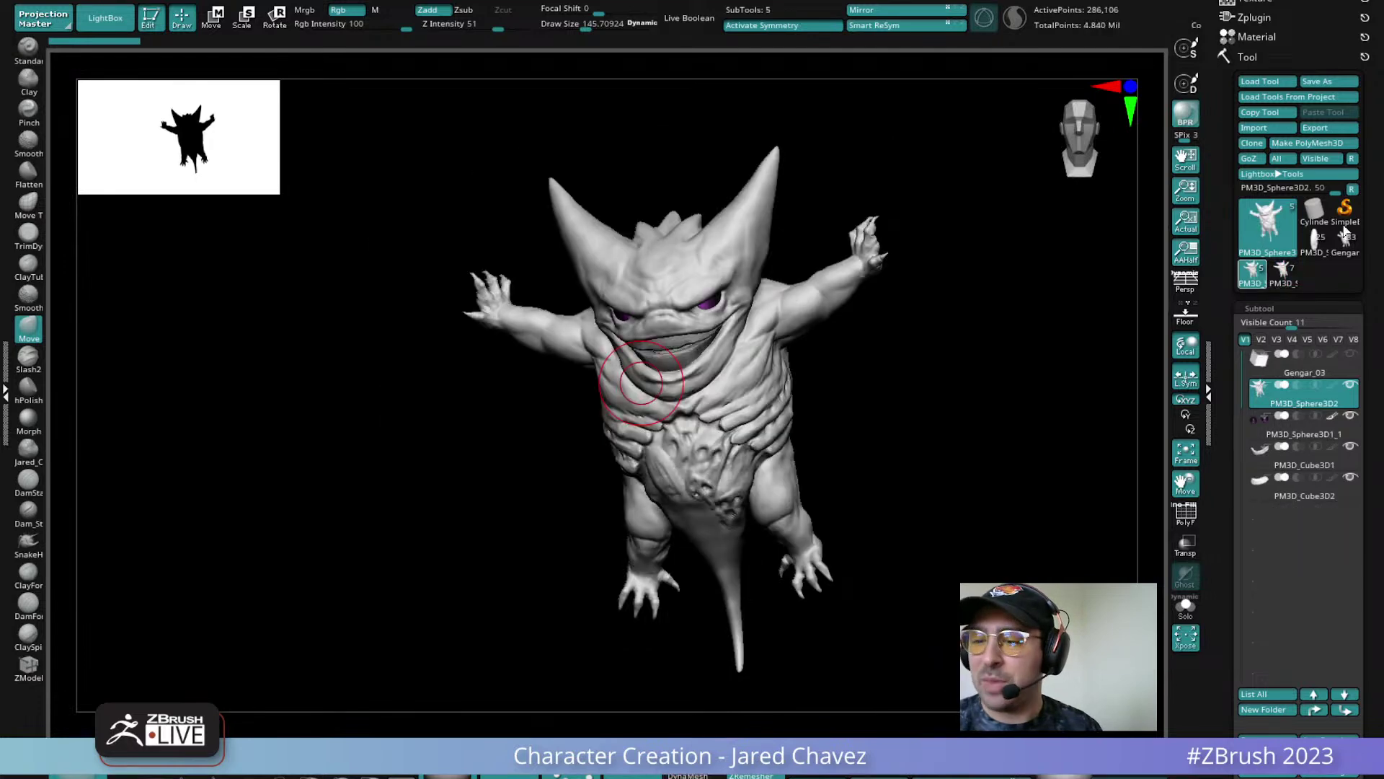
pyautogui.click(1348, 247)
pyautogui.moveTo(671, 399); pyautogui.dragTo(728, 394, button='right')
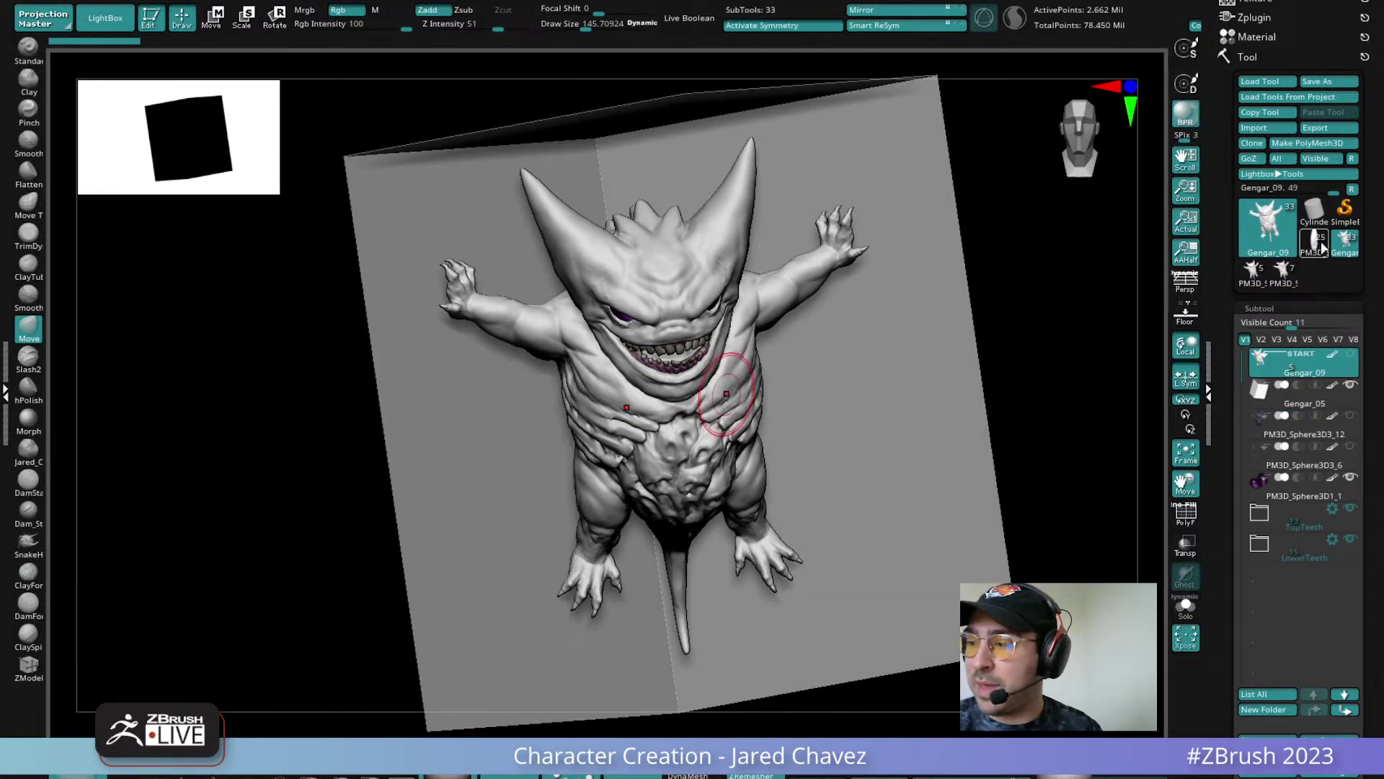
# Show the detailed purple Gengar body subtool, turn it for viewing, and switch back to the dog blockout tool
pyautogui.click(1304, 425)
pyautogui.moveTo(778, 473)
pyautogui.mouseDown(button='right')
pyautogui.moveTo(726, 469)
pyautogui.moveTo(676, 504)
pyautogui.mouseUp(button='right')
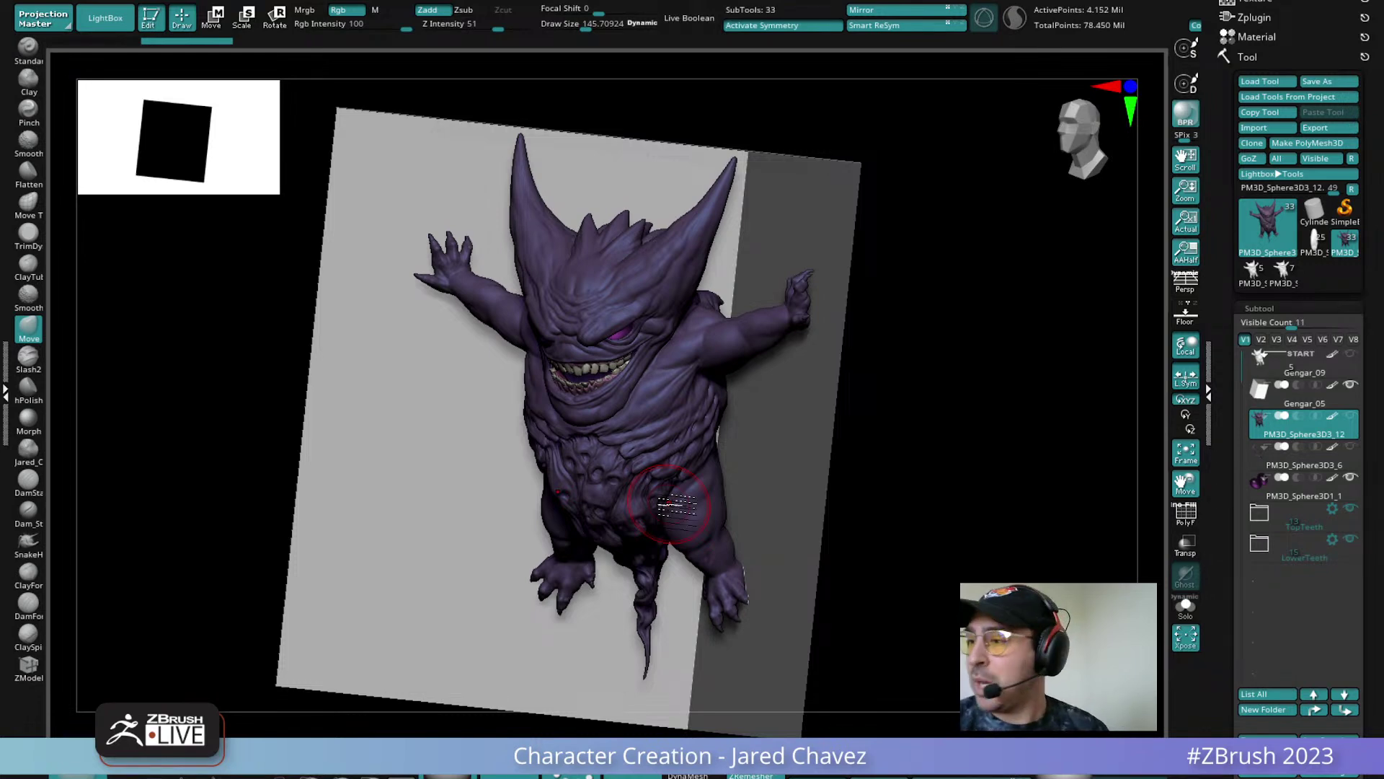
pyautogui.click(1286, 272)
pyautogui.moveTo(665, 503); pyautogui.dragTo(865, 362, button='right')
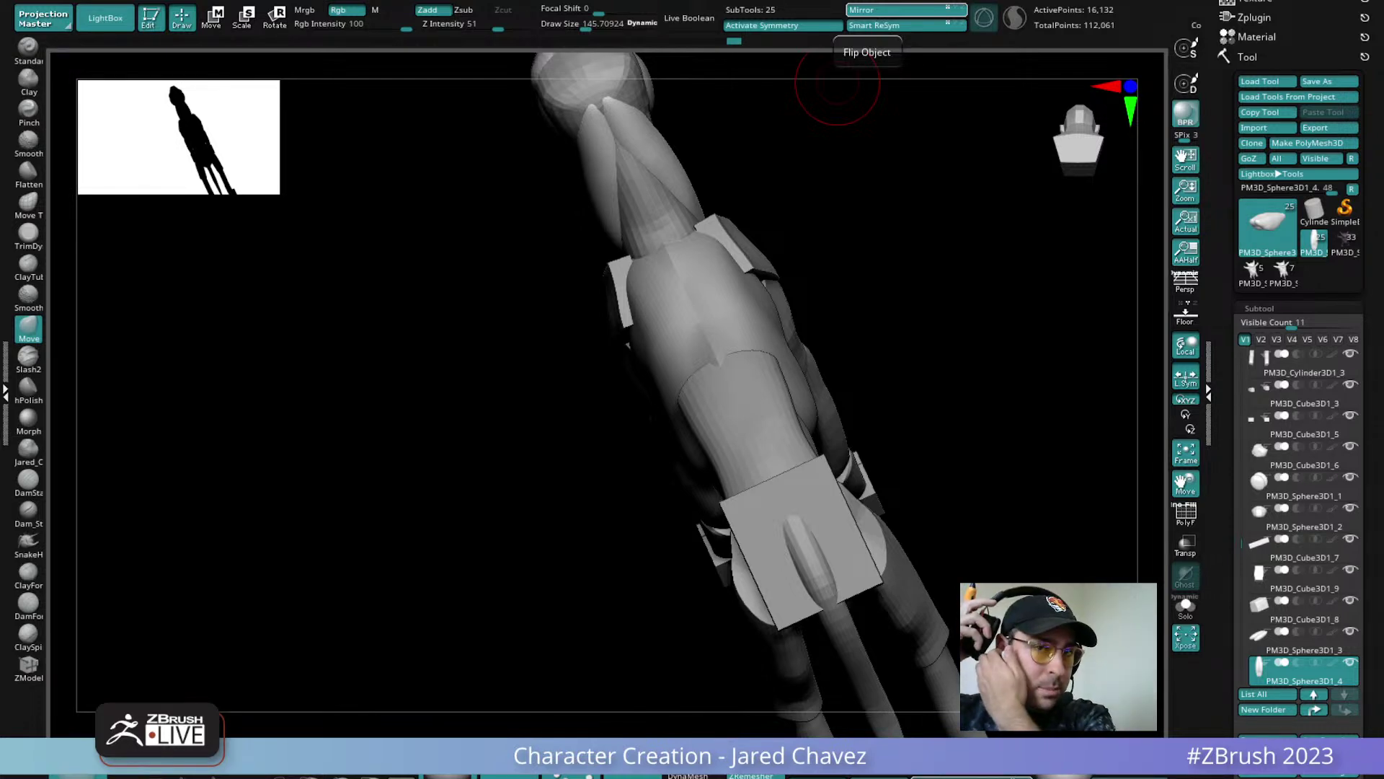
pyautogui.moveTo(827, 423); pyautogui.dragTo(832, 347, button='right')
pyautogui.keyDown('alt'); pyautogui.moveTo(837, 292); pyautogui.dragTo(592, 463, button='right'); pyautogui.keyUp('alt')
# Make the shoulder blade block the active subtool and smooth its hard edges and corners into a rounded slab
pyautogui.keyDown('alt'); pyautogui.click(609, 388); pyautogui.keyUp('alt')
pyautogui.moveTo(606, 331)
pyautogui.mouseDown(button='right')
pyautogui.moveTo(624, 429)
pyautogui.moveTo(587, 402)
pyautogui.moveTo(565, 300)
pyautogui.mouseUp(button='right')
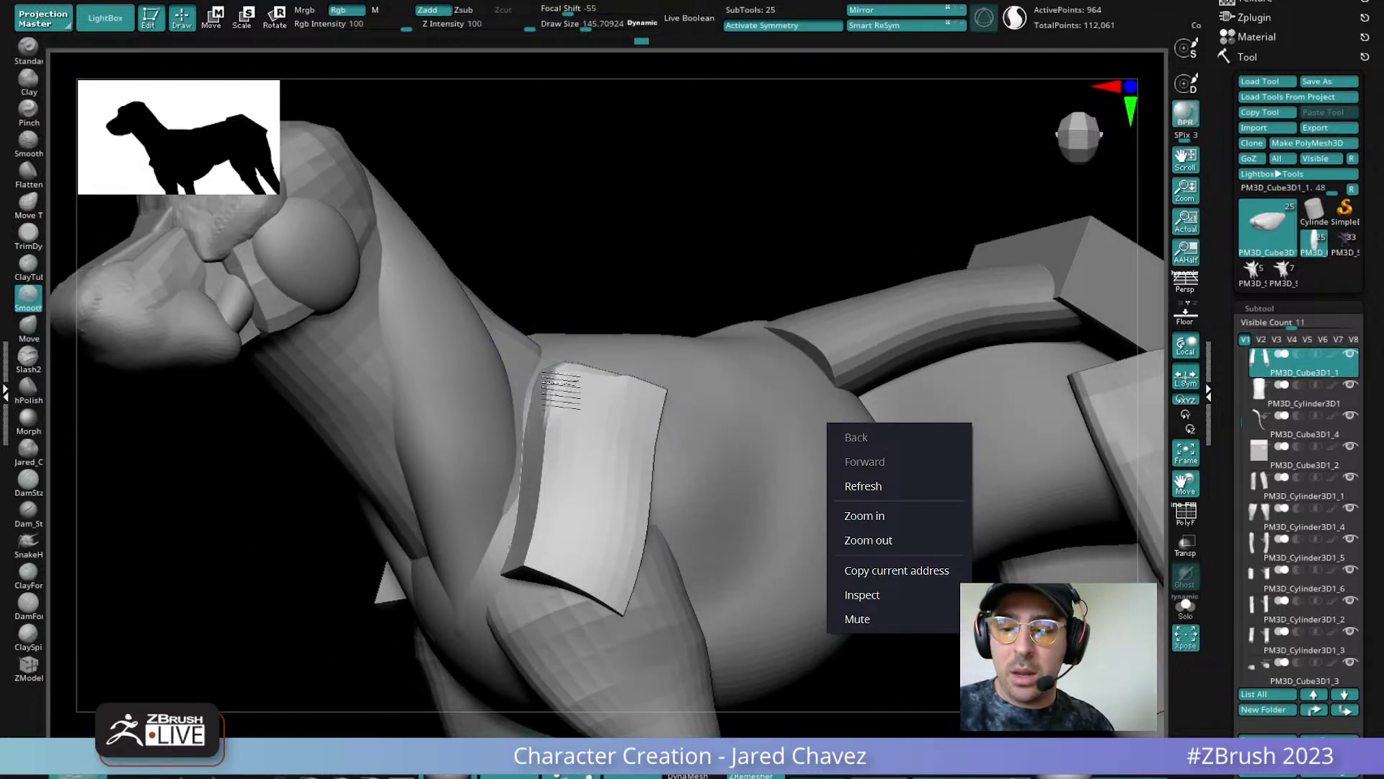
pyautogui.moveTo(546, 465); pyautogui.dragTo(642, 454, button='right')
pyautogui.press('1')
pyautogui.moveTo(581, 411); pyautogui.dragTo(594, 451, button='right')
pyautogui.moveTo(586, 349); pyautogui.dragTo(584, 342)
pyautogui.moveTo(618, 355)
pyautogui.mouseDown(button='right')
pyautogui.moveTo(634, 331)
pyautogui.moveTo(629, 359)
pyautogui.mouseUp(button='right')
pyautogui.moveTo(632, 359)
pyautogui.keyDown('shift'); pyautogui.mouseDown()
pyautogui.moveTo(652, 374)
pyautogui.moveTo(656, 461)
pyautogui.mouseUp(); pyautogui.keyUp('shift')
pyautogui.moveTo(656, 465)
pyautogui.mouseDown(button='right')
pyautogui.moveTo(643, 393)
pyautogui.moveTo(646, 434)
pyautogui.mouseUp(button='right')
pyautogui.moveTo(646, 435)
pyautogui.keyDown('shift'); pyautogui.mouseDown()
pyautogui.moveTo(640, 510)
pyautogui.moveTo(596, 589)
pyautogui.moveTo(508, 595)
pyautogui.moveTo(507, 490)
pyautogui.mouseUp(); pyautogui.keyUp('shift')
pyautogui.moveTo(507, 490); pyautogui.dragTo(549, 532, button='right')
pyautogui.keyDown('shift'); pyautogui.moveTo(537, 535); pyautogui.dragTo(502, 470); pyautogui.keyUp('shift')
# Enlarge the Move brush to a draw size of about 188 and reshape the shoulder blade against the neck and chest
pyautogui.moveTo(502, 471); pyautogui.dragTo(509, 550, button='right')
pyautogui.press('space')
pyautogui.moveTo(509, 550)
pyautogui.mouseDown()
pyautogui.moveTo(534, 550)
pyautogui.moveTo(500, 581)
pyautogui.mouseUp()
pyautogui.moveTo(500, 581); pyautogui.dragTo(449, 577, button='right')
pyautogui.moveTo(548, 566); pyautogui.dragTo(521, 581)
pyautogui.moveTo(521, 581); pyautogui.dragTo(446, 598, button='right')
pyautogui.moveTo(493, 554); pyautogui.dragTo(464, 565)
pyautogui.moveTo(464, 565); pyautogui.dragTo(505, 574, button='right')
pyautogui.moveTo(462, 582); pyautogui.dragTo(454, 587)
pyautogui.moveTo(454, 587)
pyautogui.keyDown('ctrl'); pyautogui.mouseDown(button='right')
pyautogui.moveTo(440, 491)
pyautogui.moveTo(460, 456)
pyautogui.moveTo(505, 523)
pyautogui.mouseUp(button='right'); pyautogui.keyUp('ctrl')
pyautogui.moveTo(496, 496); pyautogui.dragTo(508, 499)
# Select the upper foreleg cylinders and fit them under the shoulder blades with the Move brush
pyautogui.keyDown('alt'); pyautogui.click(504, 581); pyautogui.keyUp('alt')
pyautogui.keyDown('alt'); pyautogui.moveTo(532, 581); pyautogui.dragTo(505, 519, button='right'); pyautogui.keyUp('alt')
pyautogui.moveTo(544, 453); pyautogui.dragTo(532, 452)
pyautogui.moveTo(532, 453); pyautogui.dragTo(491, 472, button='right')
pyautogui.moveTo(470, 439); pyautogui.dragTo(463, 408)
pyautogui.moveTo(469, 440); pyautogui.dragTo(476, 519, button='right')
pyautogui.moveTo(476, 590); pyautogui.dragTo(461, 563)
pyautogui.keyDown('ctrl'); pyautogui.moveTo(485, 560); pyautogui.dragTo(497, 476, button='right'); pyautogui.keyUp('ctrl')
pyautogui.moveTo(599, 490)
pyautogui.mouseDown(button='right')
pyautogui.moveTo(415, 525)
pyautogui.moveTo(471, 505)
pyautogui.moveTo(469, 527)
pyautogui.mouseUp(button='right')
pyautogui.moveTo(1363, 605); pyautogui.dragTo(1367, 532)
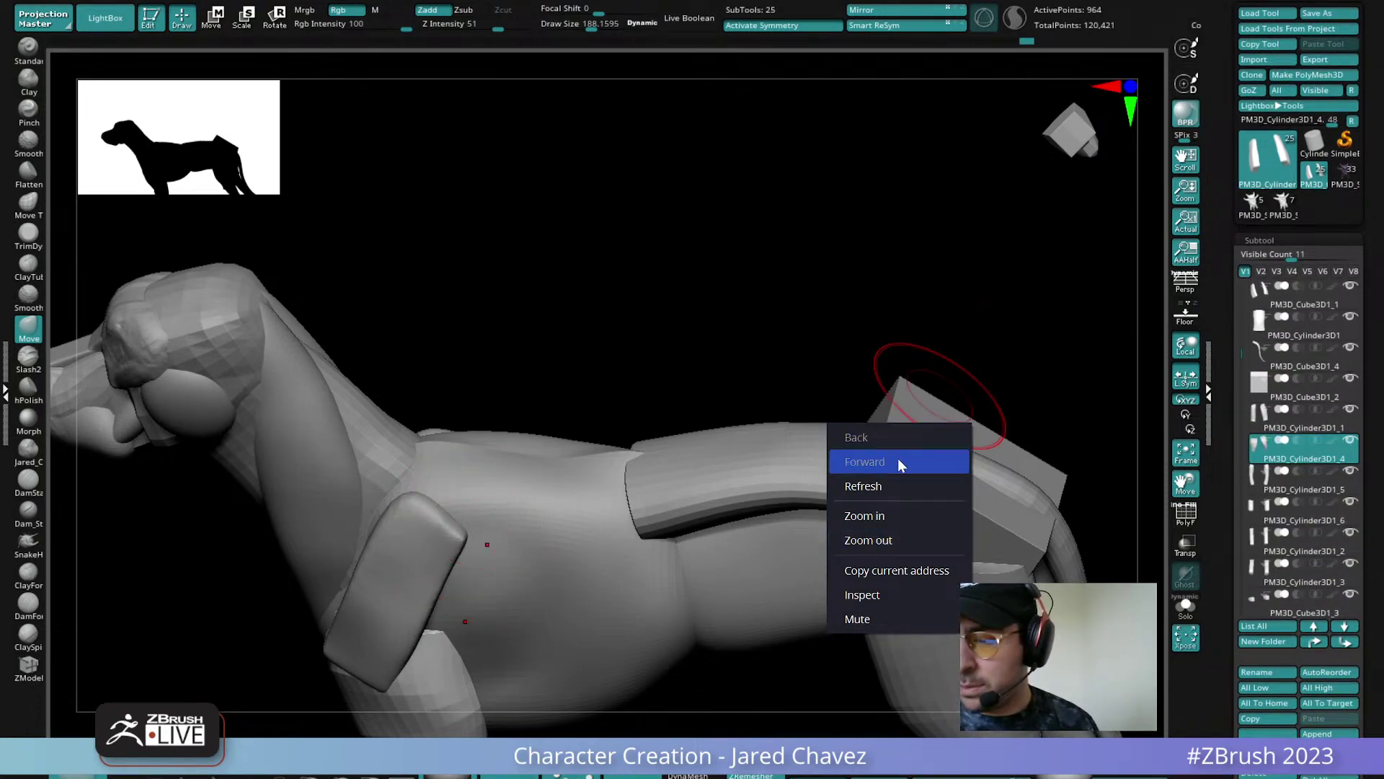
pyautogui.click(973, 428)
pyautogui.moveTo(962, 443); pyautogui.dragTo(970, 462)
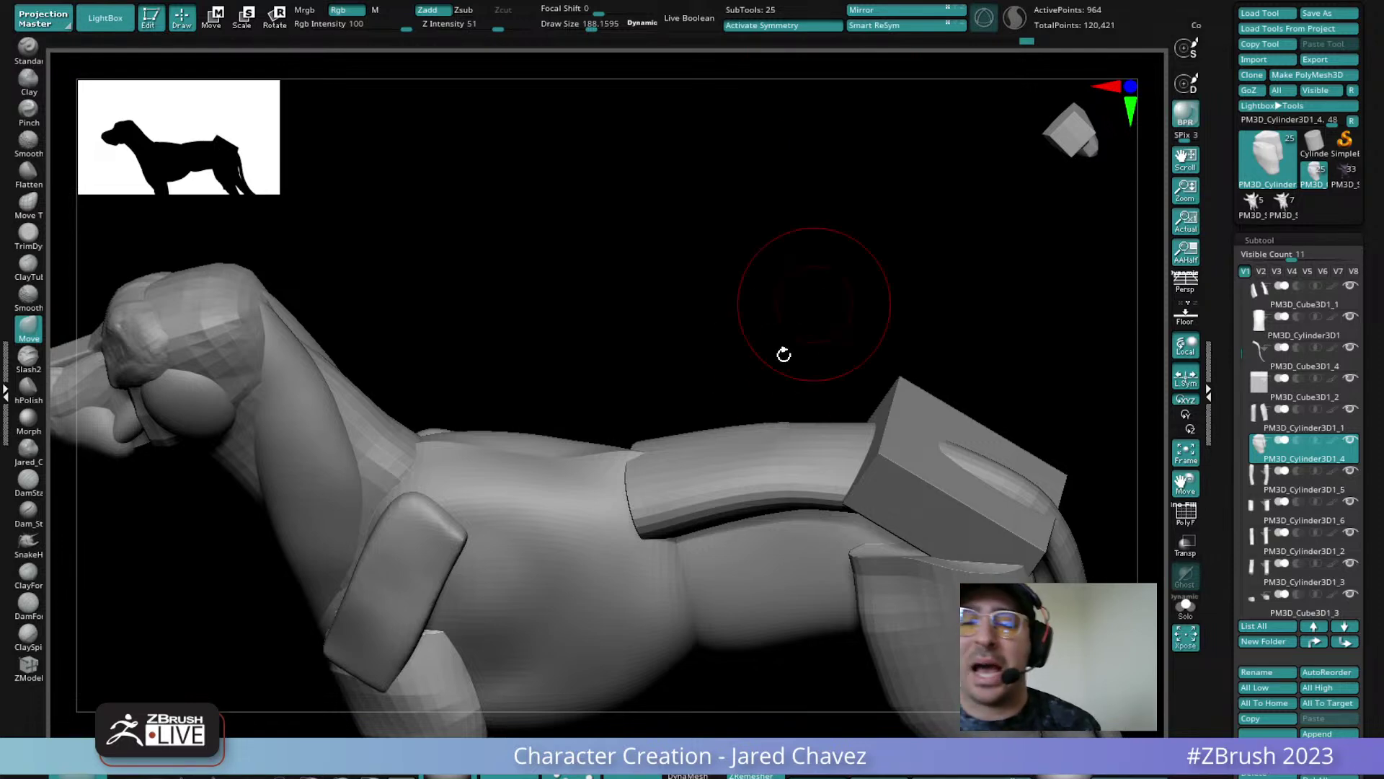
# Select the mirrored side neck muscles and adjust their outer contour with the Move brush, checking from front and back
pyautogui.moveTo(511, 340); pyautogui.dragTo(467, 375)
pyautogui.keyDown('alt'); pyautogui.click(465, 369); pyautogui.keyUp('alt')
pyautogui.moveTo(399, 431)
pyautogui.mouseDown(button='right')
pyautogui.moveTo(407, 380)
pyautogui.moveTo(447, 429)
pyautogui.mouseUp(button='right')
pyautogui.moveTo(418, 448); pyautogui.dragTo(397, 450)
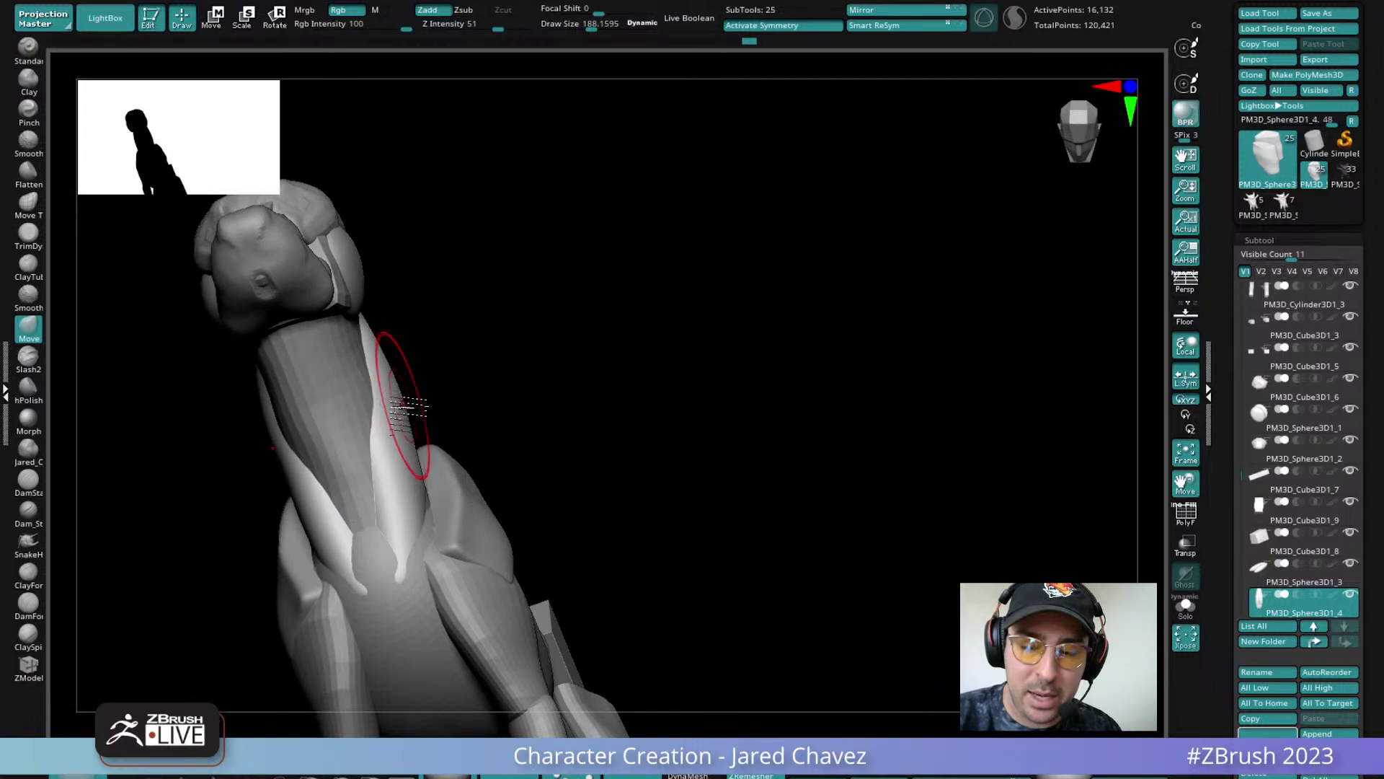
pyautogui.moveTo(393, 338)
pyautogui.mouseDown(button='right')
pyautogui.moveTo(504, 318)
pyautogui.moveTo(498, 332)
pyautogui.moveTo(534, 254)
pyautogui.moveTo(615, 282)
pyautogui.moveTo(619, 350)
pyautogui.mouseUp(button='right')
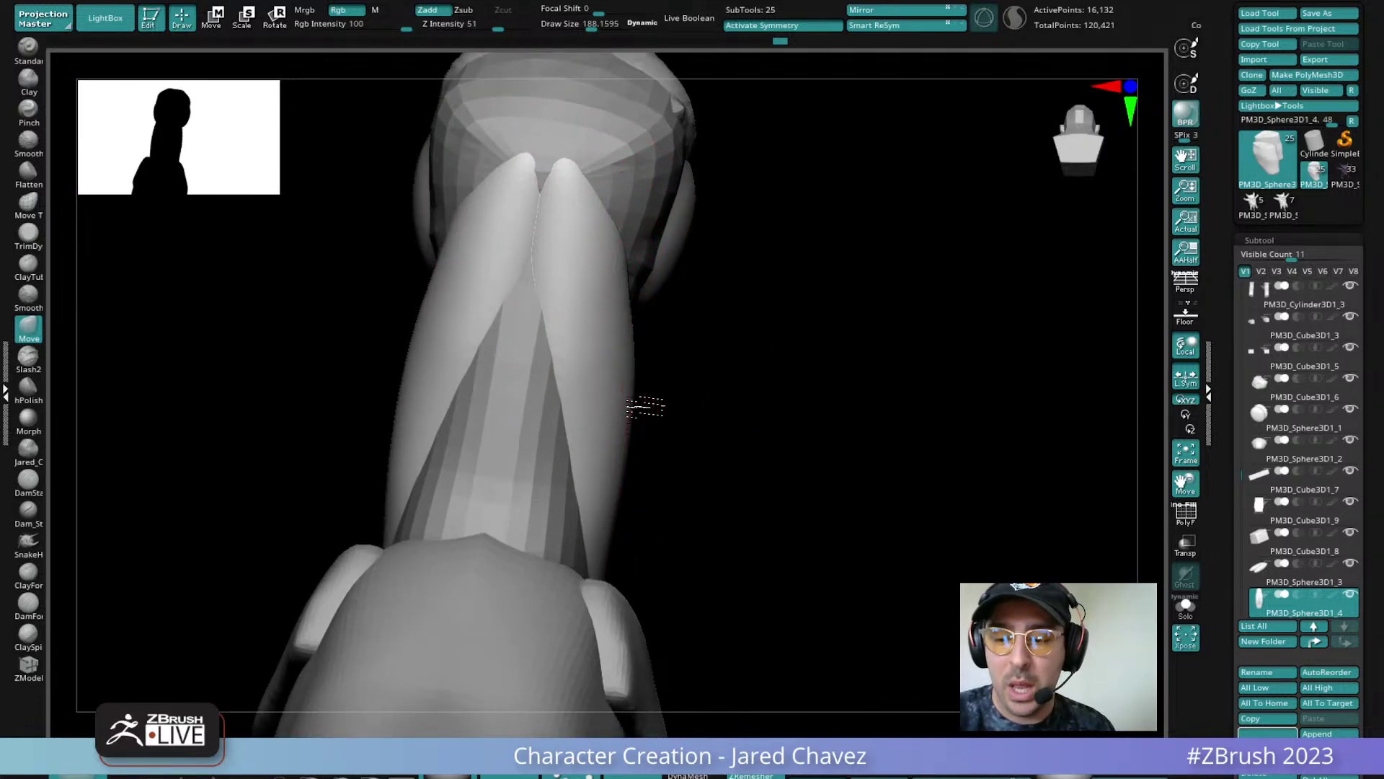
pyautogui.moveTo(623, 498); pyautogui.dragTo(580, 482, button='right')
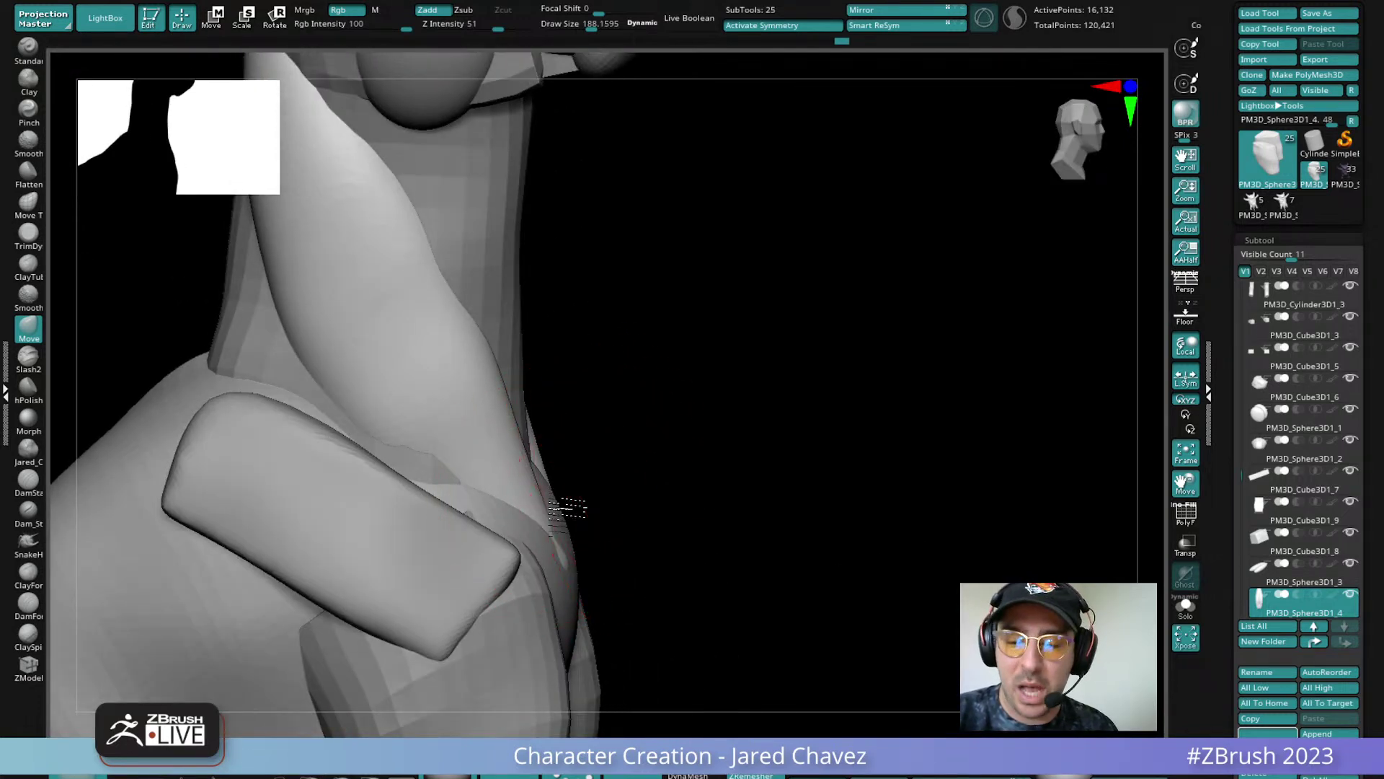
pyautogui.keyDown('alt'); pyautogui.click(568, 508); pyautogui.keyUp('alt')
pyautogui.moveTo(597, 510); pyautogui.dragTo(604, 518, button='right')
pyautogui.keyDown('ctrl'); pyautogui.moveTo(611, 425); pyautogui.dragTo(564, 459, button='right'); pyautogui.keyUp('ctrl')
# Reselect the shoulder blades, then pull in and smooth their lower front edge where they meet the forelegs
pyautogui.keyDown('alt'); pyautogui.click(608, 433); pyautogui.keyUp('alt')
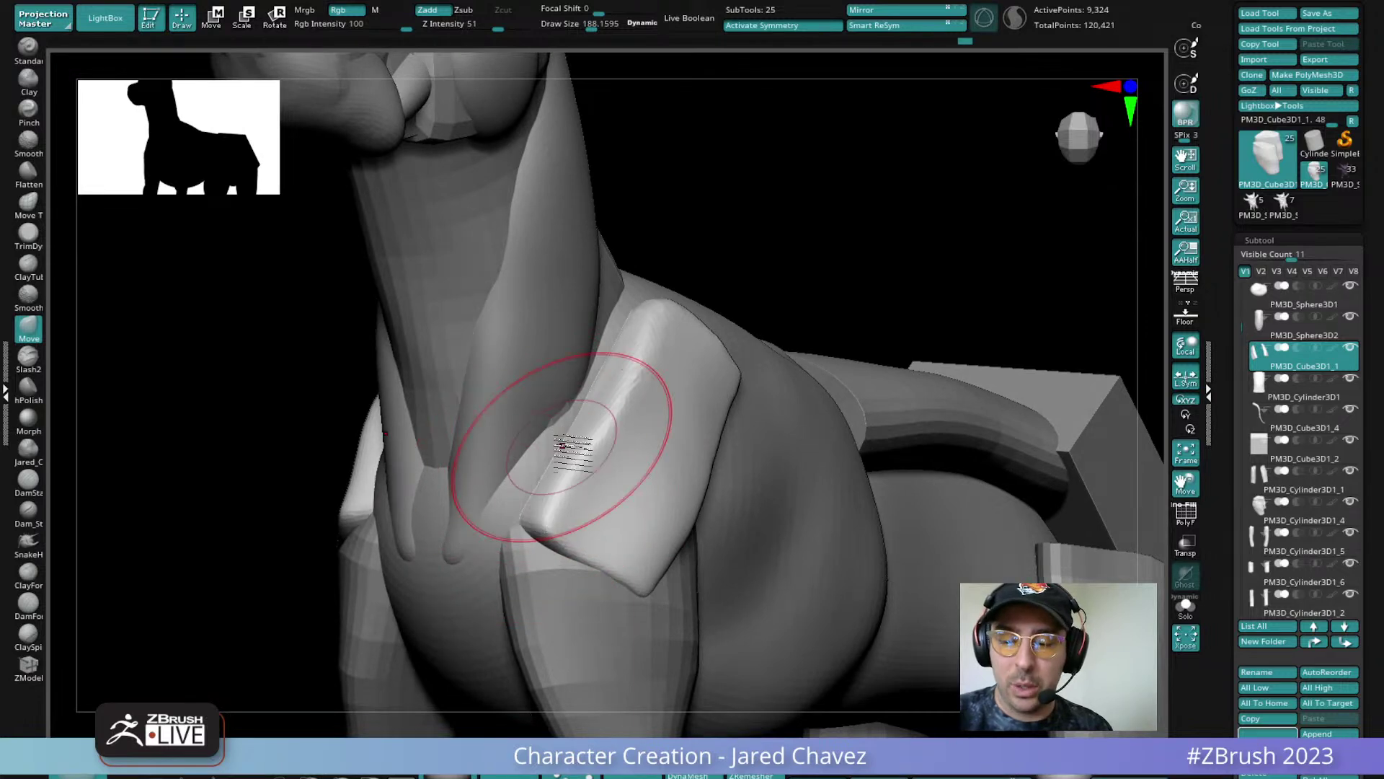
pyautogui.moveTo(532, 512); pyautogui.dragTo(565, 496, button='right')
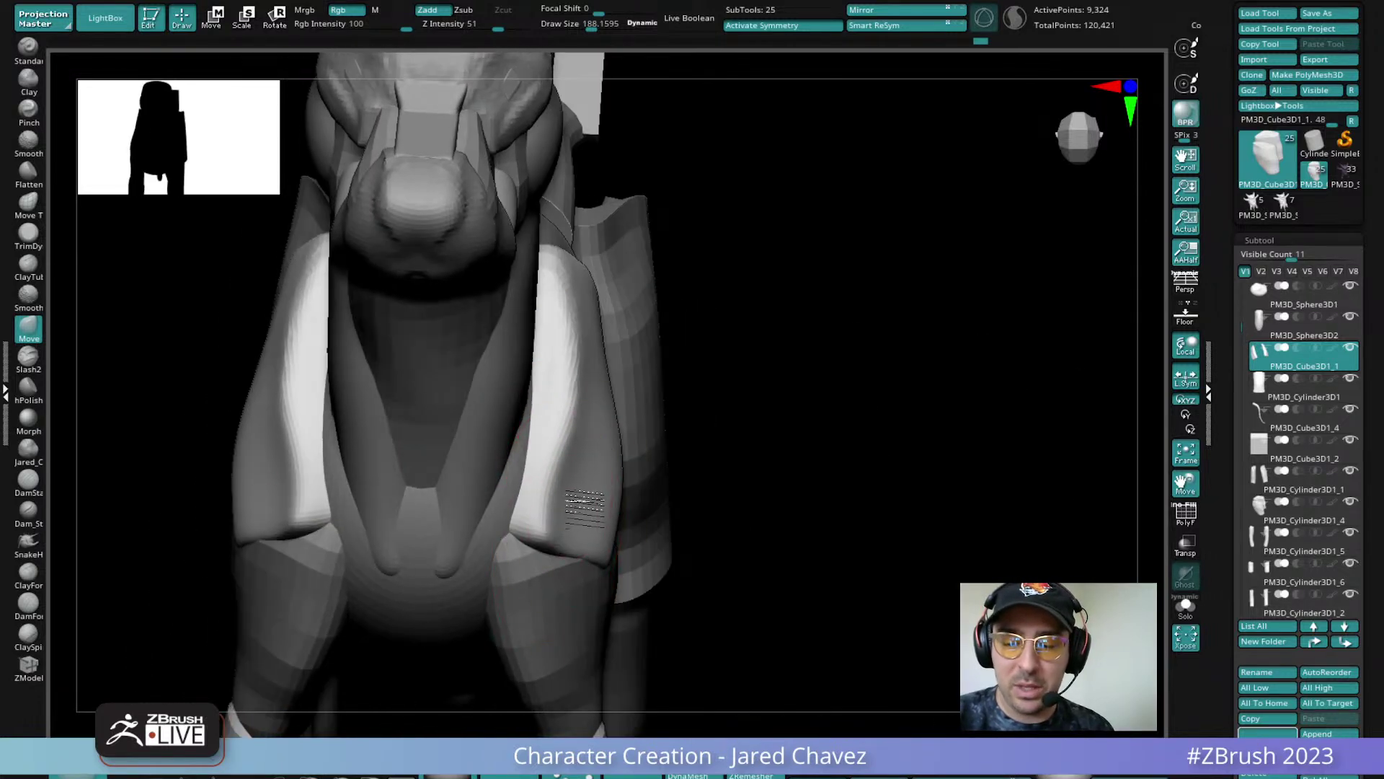
pyautogui.moveTo(620, 543); pyautogui.dragTo(660, 455, button='right')
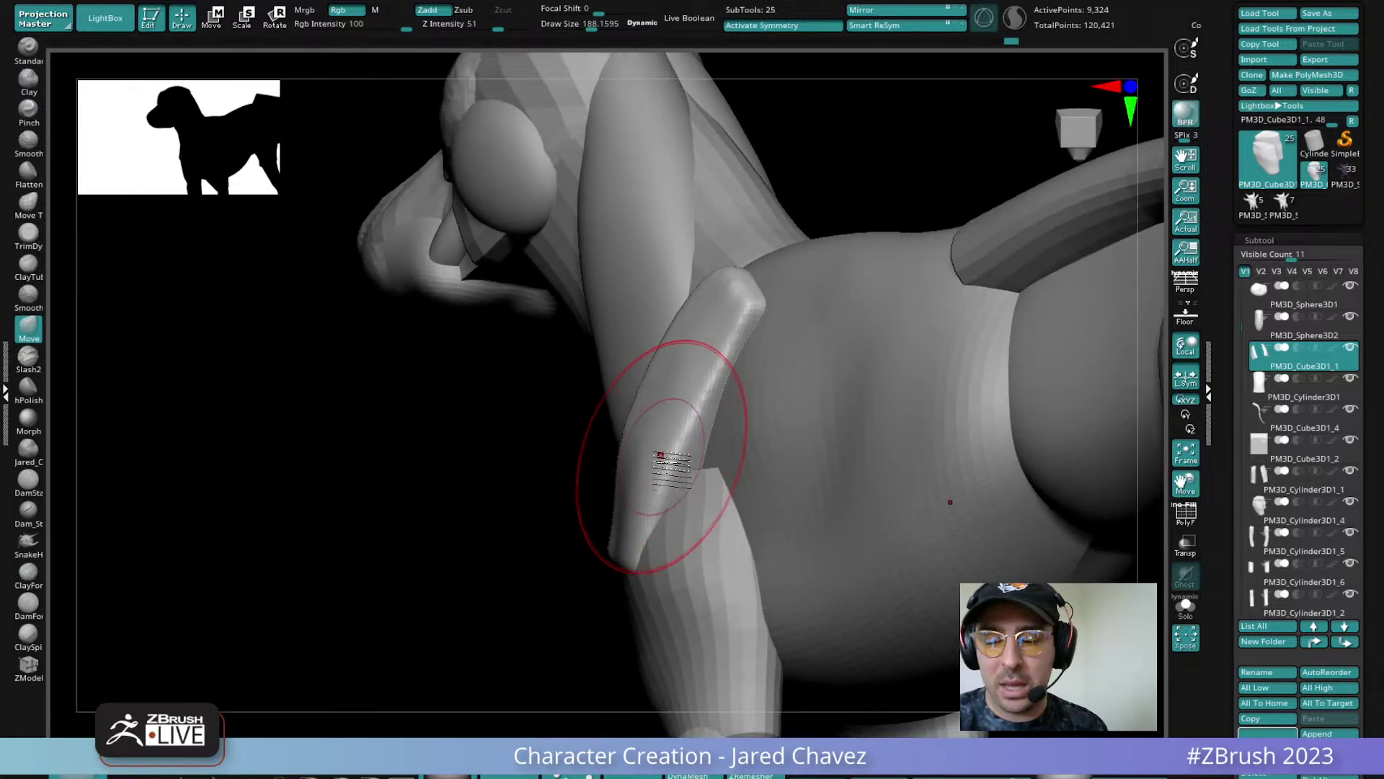
pyautogui.moveTo(615, 540)
pyautogui.mouseDown(button='right')
pyautogui.moveTo(735, 553)
pyautogui.moveTo(627, 504)
pyautogui.mouseUp(button='right')
pyautogui.press('space')
pyautogui.moveTo(612, 520)
pyautogui.mouseDown()
pyautogui.moveTo(600, 510)
pyautogui.moveTo(597, 551)
pyautogui.mouseUp()
pyautogui.moveTo(597, 551); pyautogui.dragTo(544, 530, button='right')
pyautogui.keyDown('shift'); pyautogui.moveTo(609, 563); pyautogui.dragTo(605, 559); pyautogui.keyUp('shift')
pyautogui.keyDown('ctrl'); pyautogui.moveTo(605, 558); pyautogui.dragTo(562, 477, button='right'); pyautogui.keyUp('ctrl')
pyautogui.moveTo(552, 421)
pyautogui.keyDown('ctrl'); pyautogui.mouseDown(button='right')
pyautogui.moveTo(594, 432)
pyautogui.moveTo(638, 476)
pyautogui.moveTo(686, 485)
pyautogui.moveTo(635, 462)
pyautogui.moveTo(618, 386)
pyautogui.moveTo(681, 412)
pyautogui.moveTo(658, 392)
pyautogui.mouseUp(button='right'); pyautogui.keyUp('ctrl')
# Carve the upper corner of the shoulder blade with a clay brush in subtractive mode and smooth the result
pyautogui.click(27, 579)
pyautogui.keyDown('alt'); pyautogui.moveTo(666, 353); pyautogui.dragTo(662, 375); pyautogui.keyUp('alt')
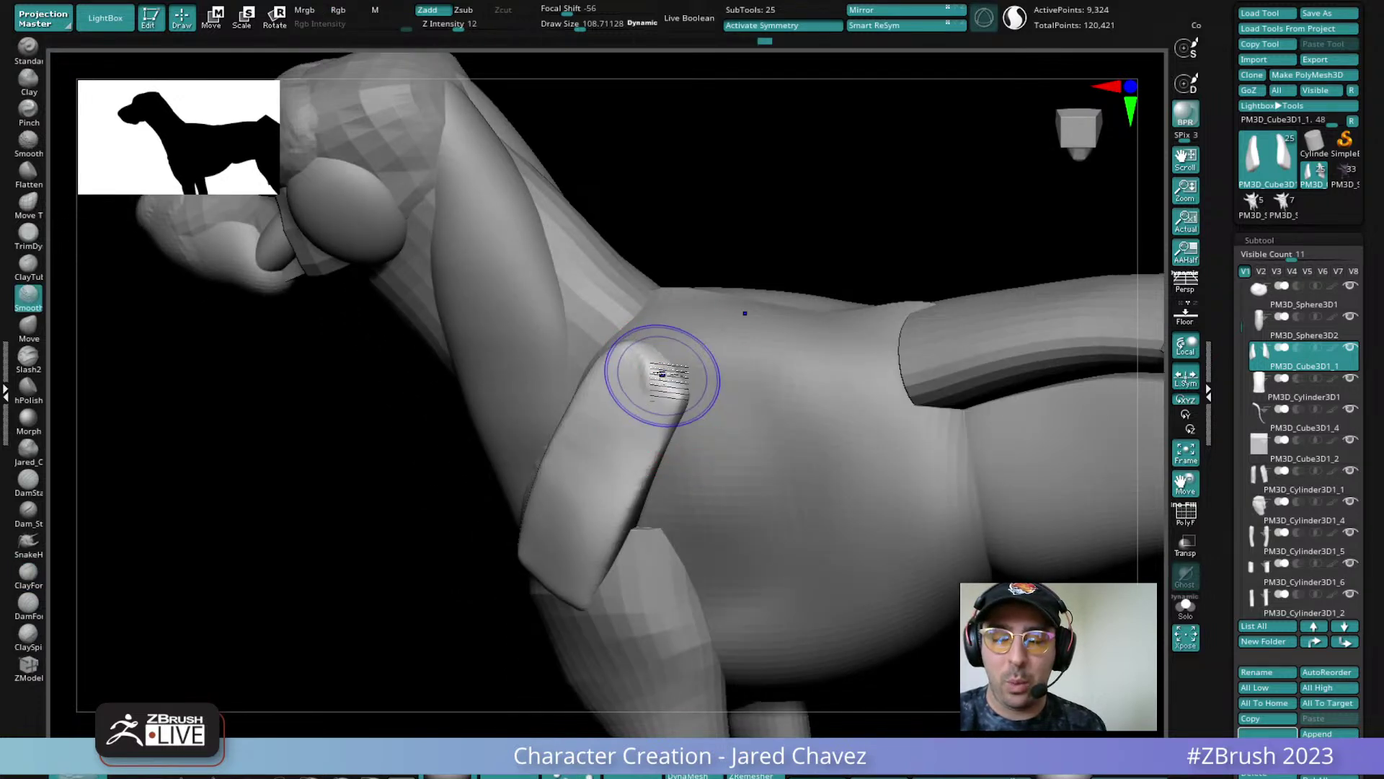
pyautogui.moveTo(665, 376); pyautogui.dragTo(702, 365, button='right')
pyautogui.keyDown('shift'); pyautogui.moveTo(658, 361); pyautogui.dragTo(661, 393); pyautogui.keyUp('shift')
pyautogui.moveTo(591, 431)
pyautogui.keyDown('ctrl'); pyautogui.mouseDown(button='right')
pyautogui.moveTo(608, 292)
pyautogui.moveTo(660, 501)
pyautogui.moveTo(683, 530)
pyautogui.mouseUp(button='right'); pyautogui.keyUp('ctrl')
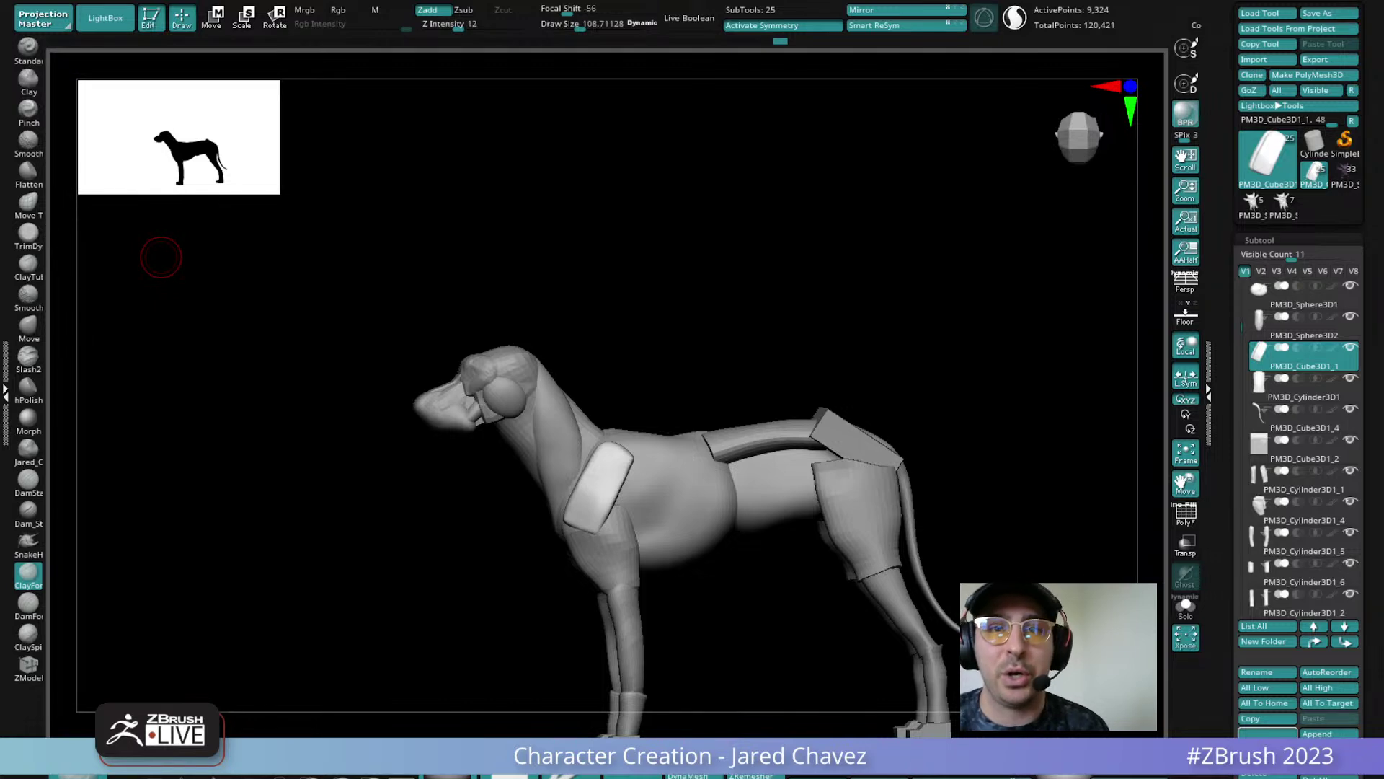
# Append a Sphere3D subtool to the dog from the neck cylinder and make the sphere active
pyautogui.moveTo(663, 446); pyautogui.dragTo(570, 420, button='right')
pyautogui.keyDown('alt'); pyautogui.click(506, 403); pyautogui.keyUp('alt')
pyautogui.moveTo(578, 407); pyautogui.dragTo(539, 421)
pyautogui.click(1329, 733)
pyautogui.click(1336, 735)
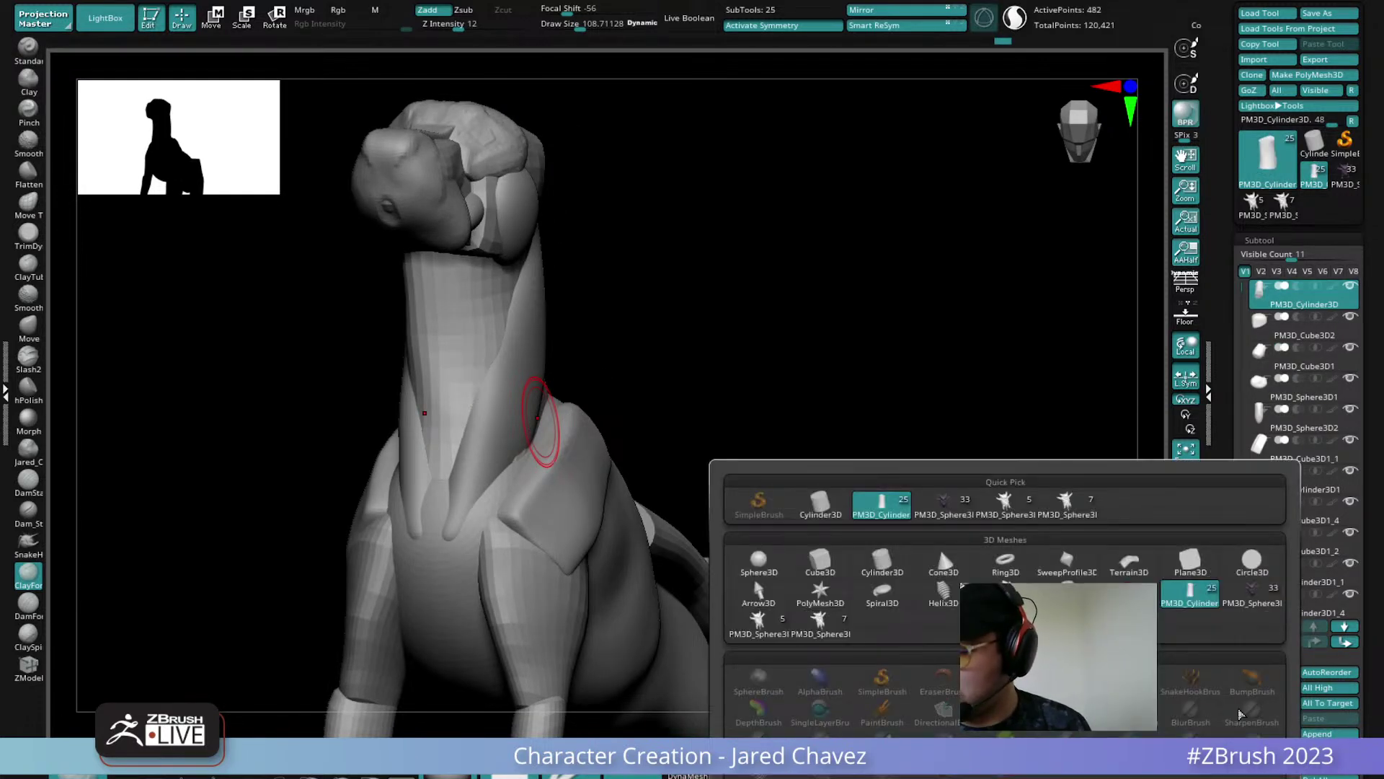
pyautogui.click(765, 569)
pyautogui.keyDown('alt'); pyautogui.click(664, 514); pyautogui.keyUp('alt')
# Move, scale and rotate the new sphere into a slim ellipsoid along the front of the throat, then return to draw mode
pyautogui.moveTo(772, 473); pyautogui.dragTo(318, 552)
pyautogui.click(214, 16)
pyautogui.moveTo(346, 484); pyautogui.dragTo(265, 481)
pyautogui.moveTo(448, 438); pyautogui.dragTo(347, 530)
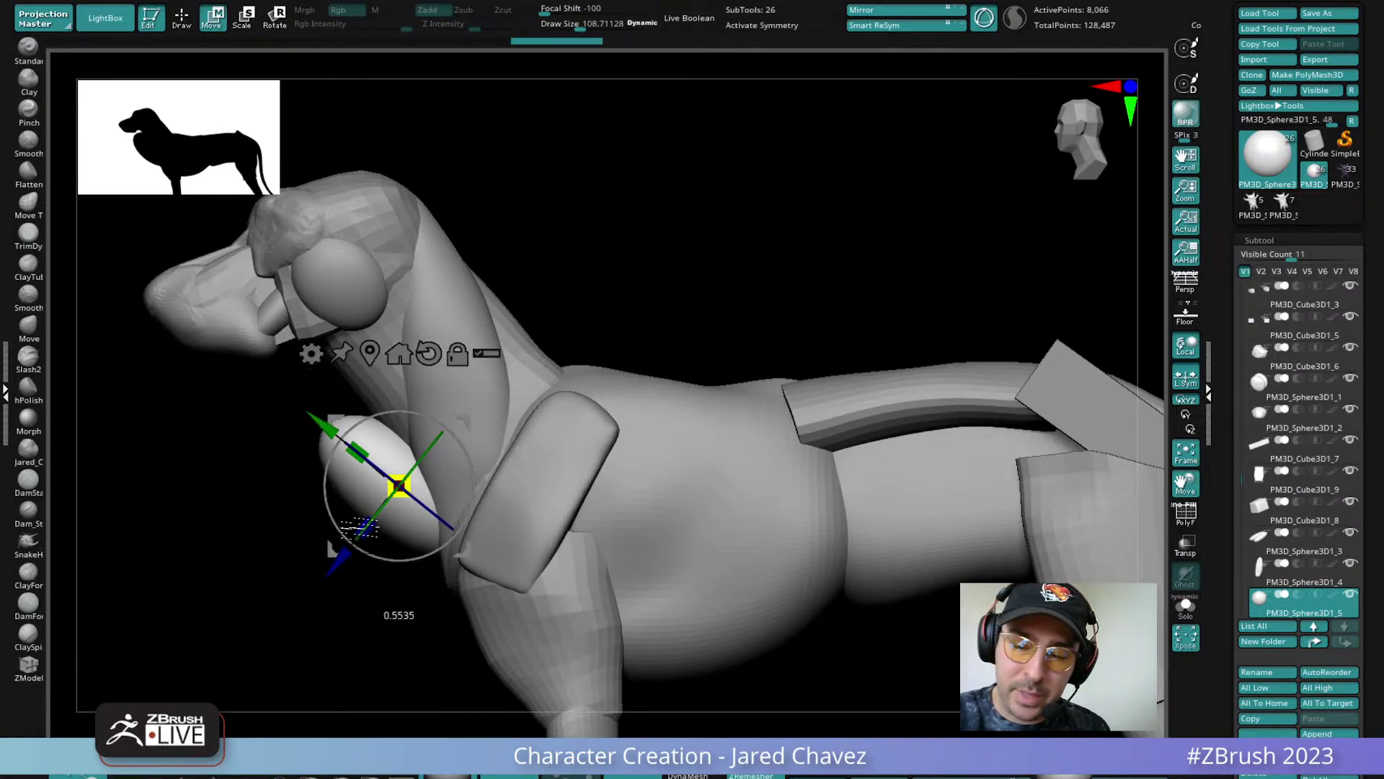
pyautogui.moveTo(437, 421); pyautogui.dragTo(456, 439)
pyautogui.moveTo(397, 484); pyautogui.dragTo(365, 510)
pyautogui.moveTo(372, 438); pyautogui.dragTo(350, 407)
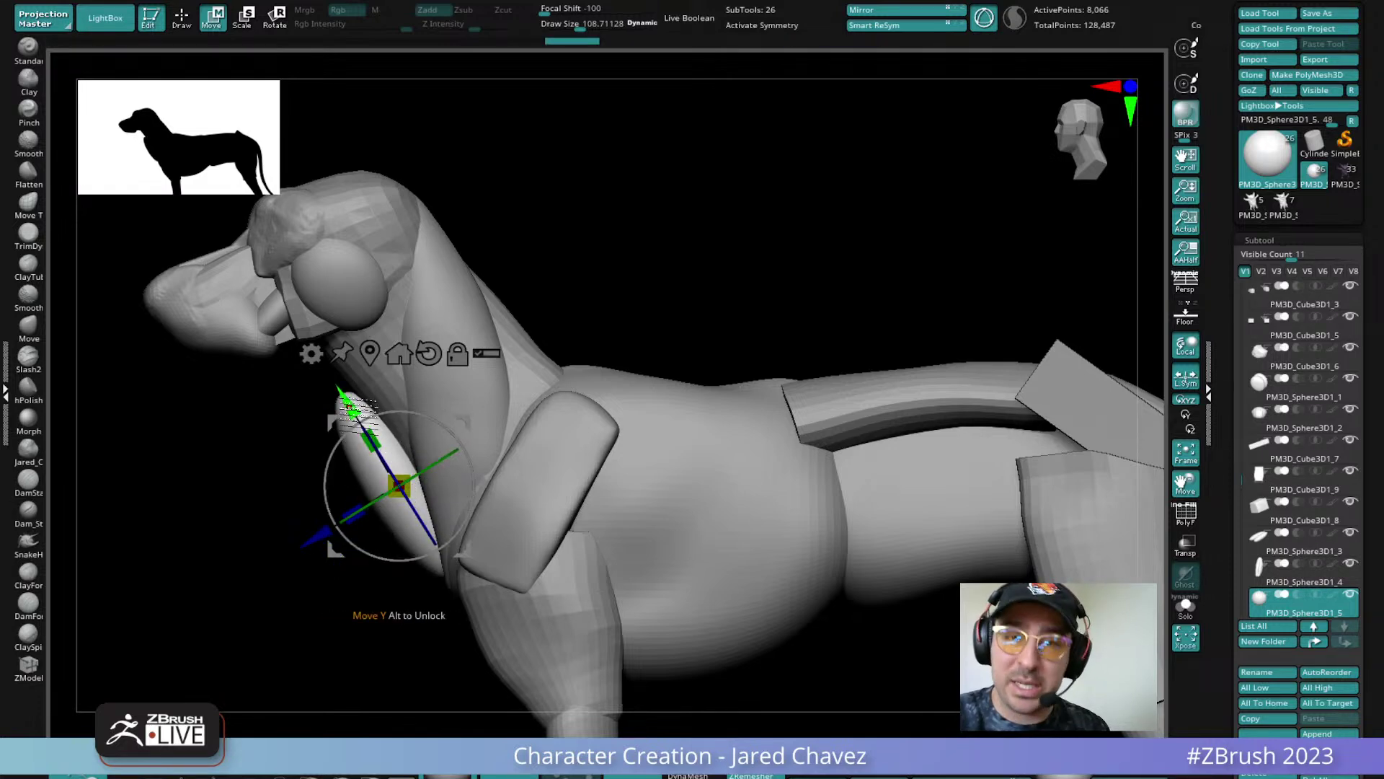
pyautogui.keyDown('alt'); pyautogui.moveTo(562, 283); pyautogui.dragTo(674, 333); pyautogui.keyUp('alt')
pyautogui.click(182, 18)
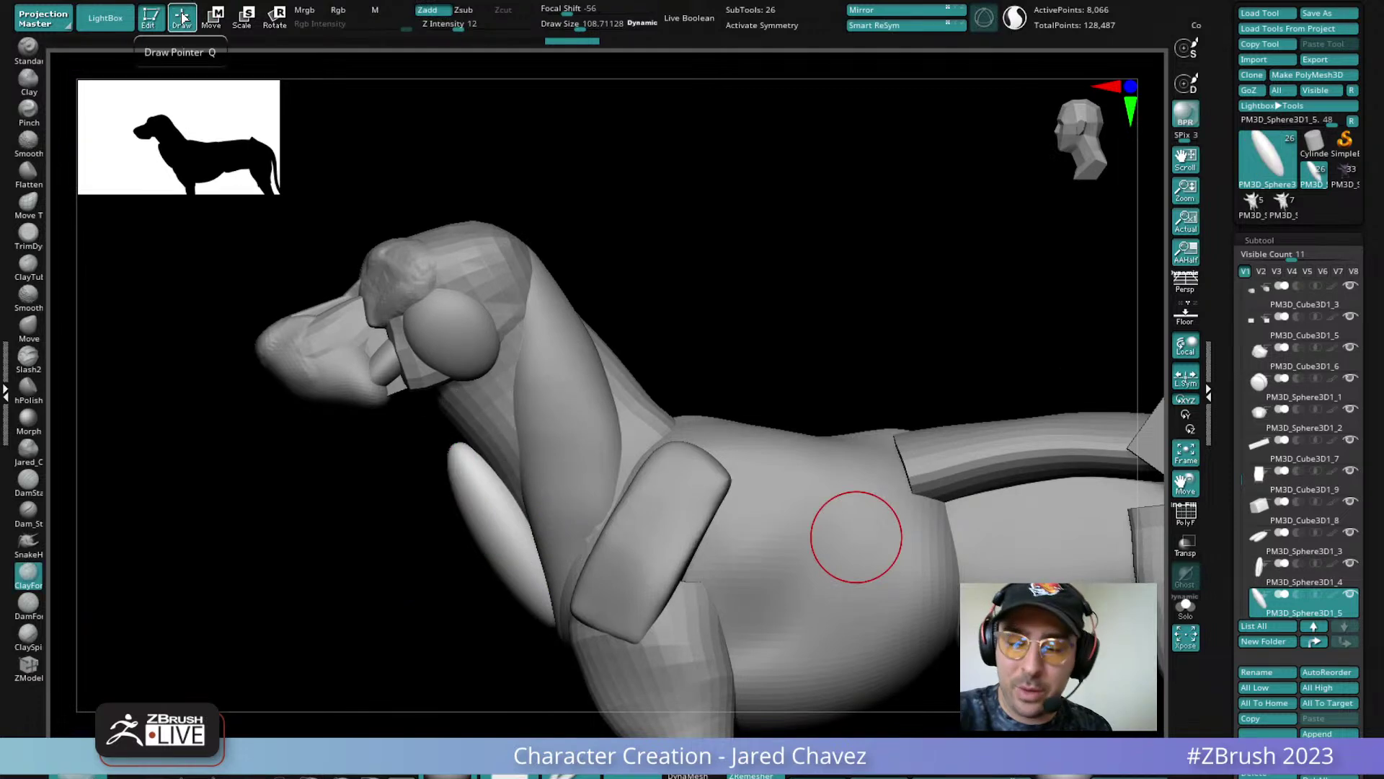
# Turn on symmetry and shape the throat ellipsoid against the neck with the Move brush at a draw size of about 236
pyautogui.press('space')
pyautogui.moveTo(495, 445); pyautogui.dragTo(511, 446)
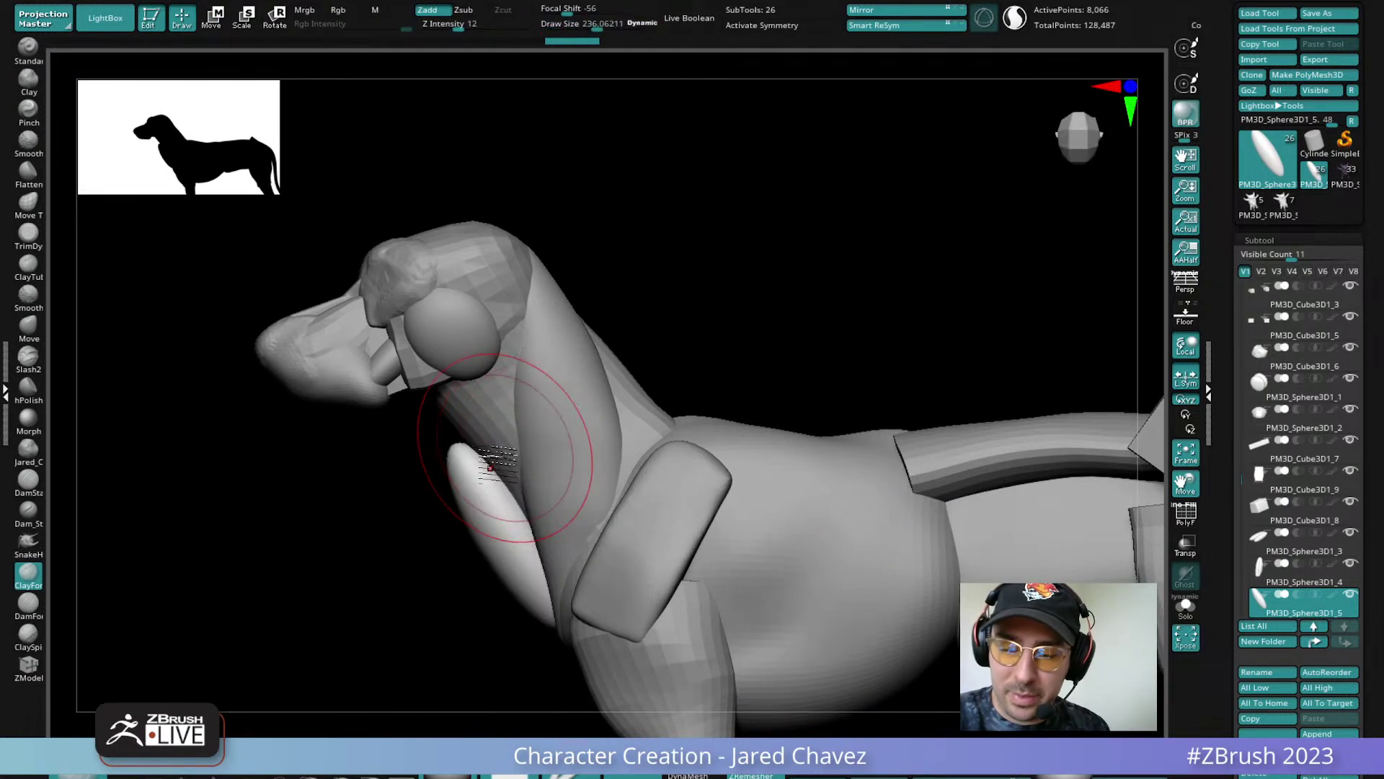
pyautogui.press('x')
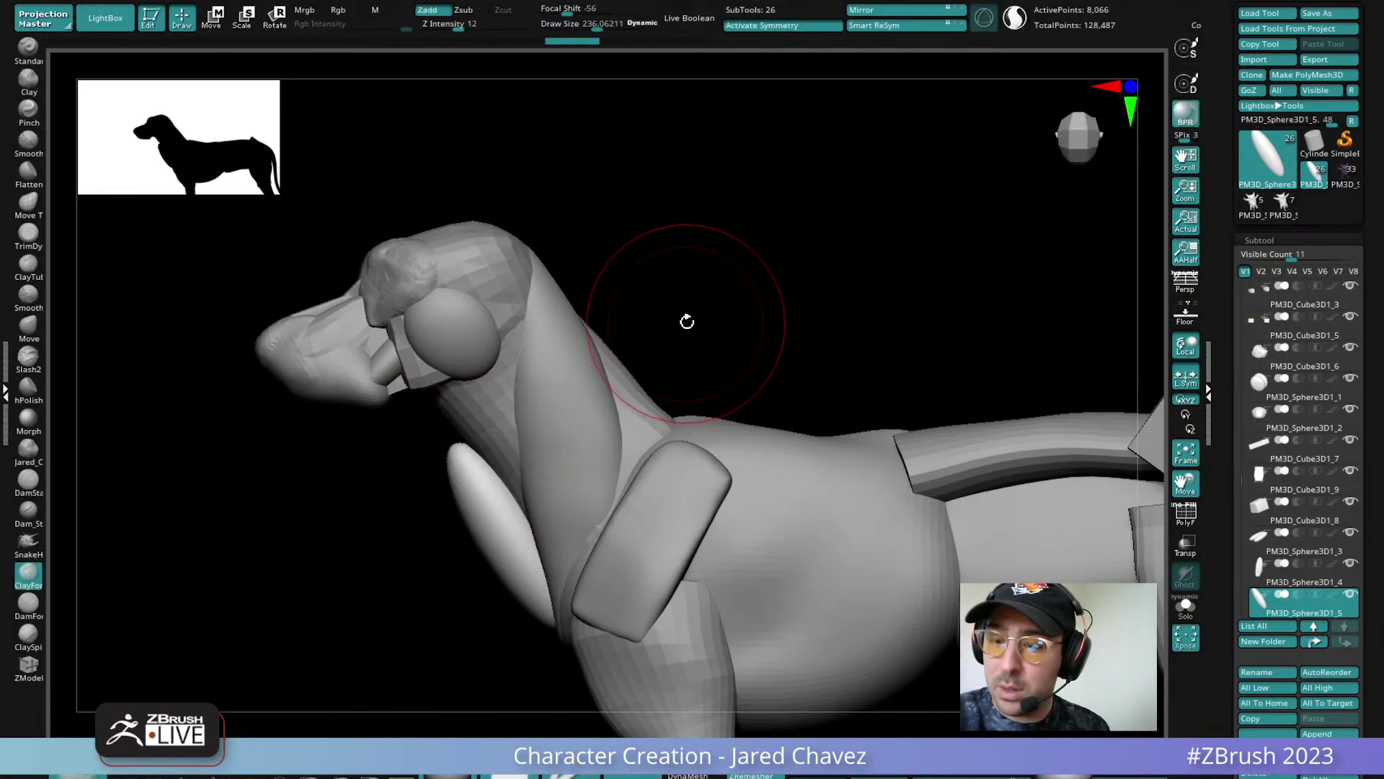
pyautogui.moveTo(685, 318); pyautogui.dragTo(737, 305)
pyautogui.click(28, 331)
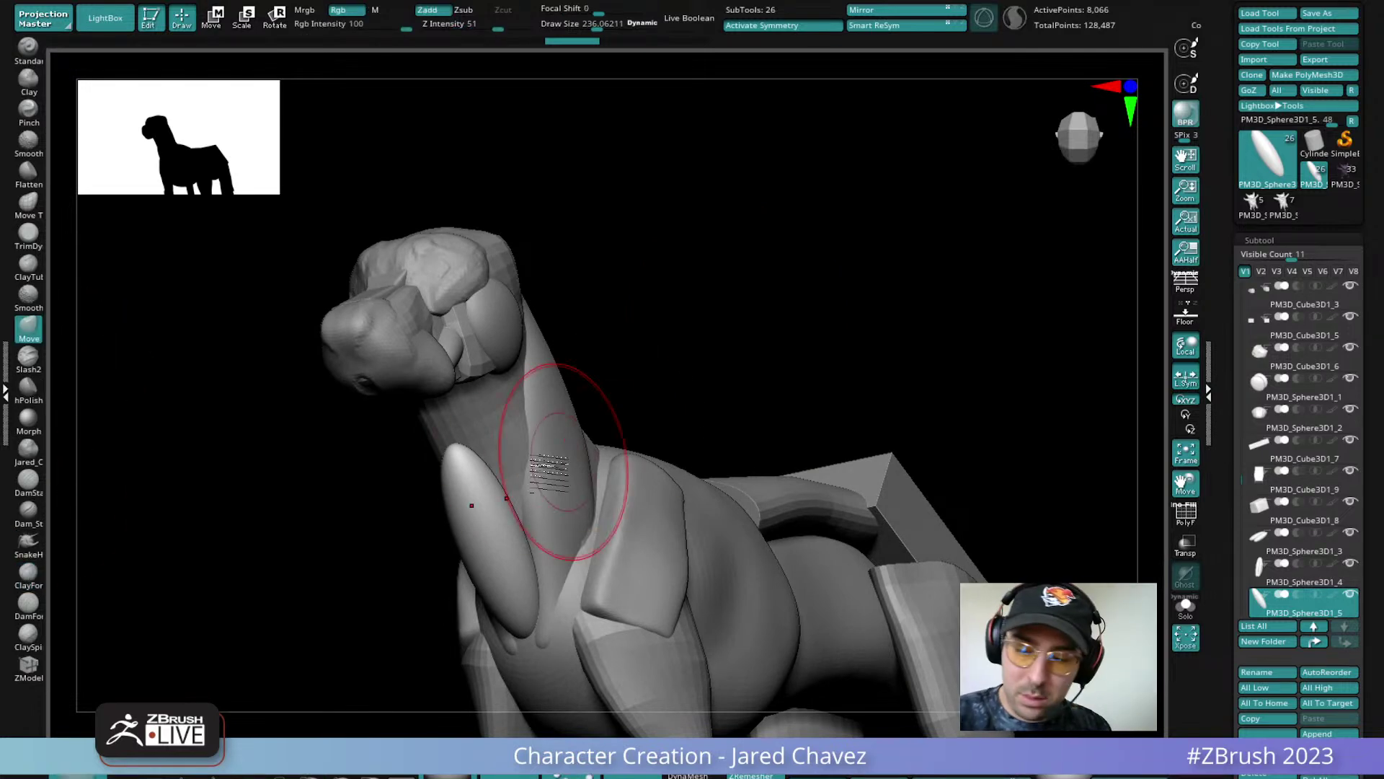
pyautogui.moveTo(393, 447); pyautogui.dragTo(328, 433)
pyautogui.moveTo(465, 537); pyautogui.dragTo(484, 544)
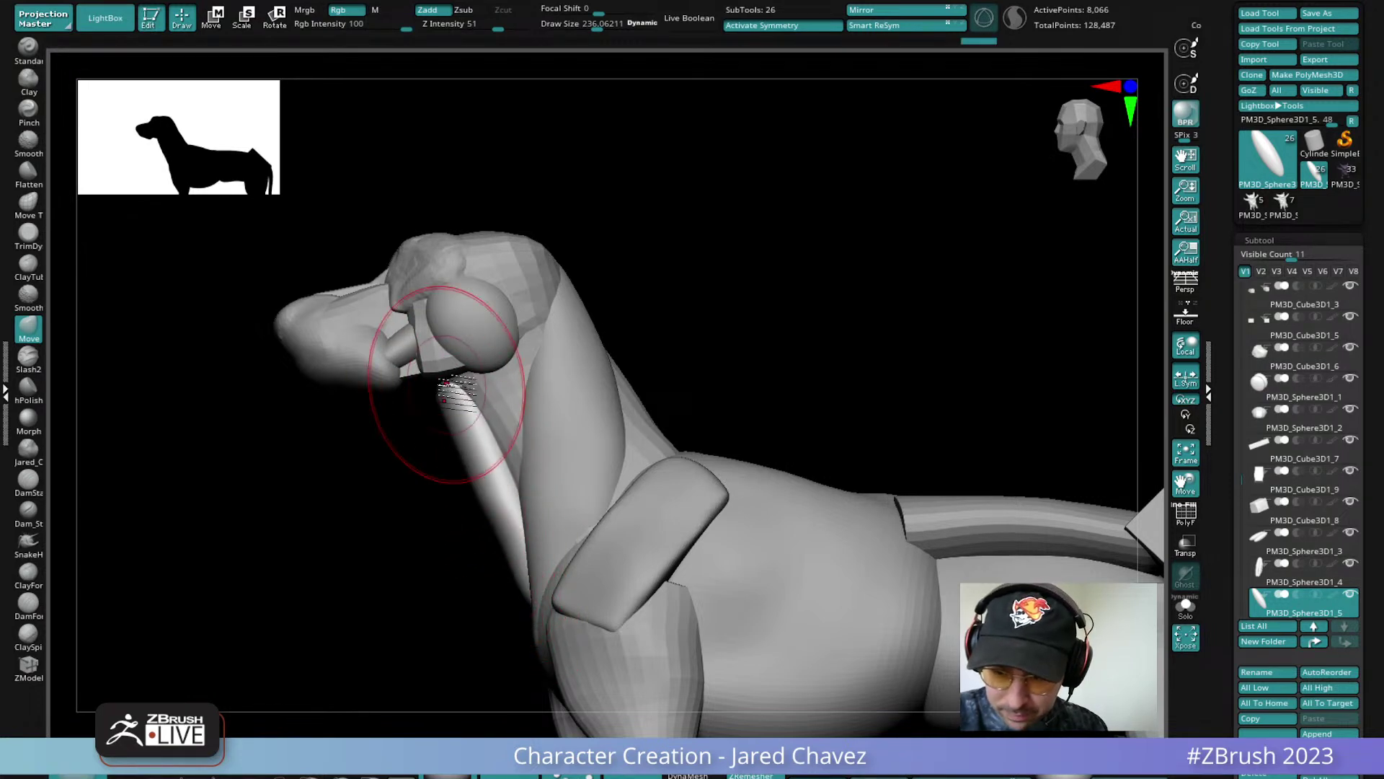
# Restore symmetry with Smart ReSym while working on the throat, and make the throat muscle the active subtool
pyautogui.moveTo(496, 487)
pyautogui.mouseDown(button='right')
pyautogui.moveTo(550, 457)
pyautogui.moveTo(519, 402)
pyautogui.moveTo(482, 442)
pyautogui.mouseUp(button='right')
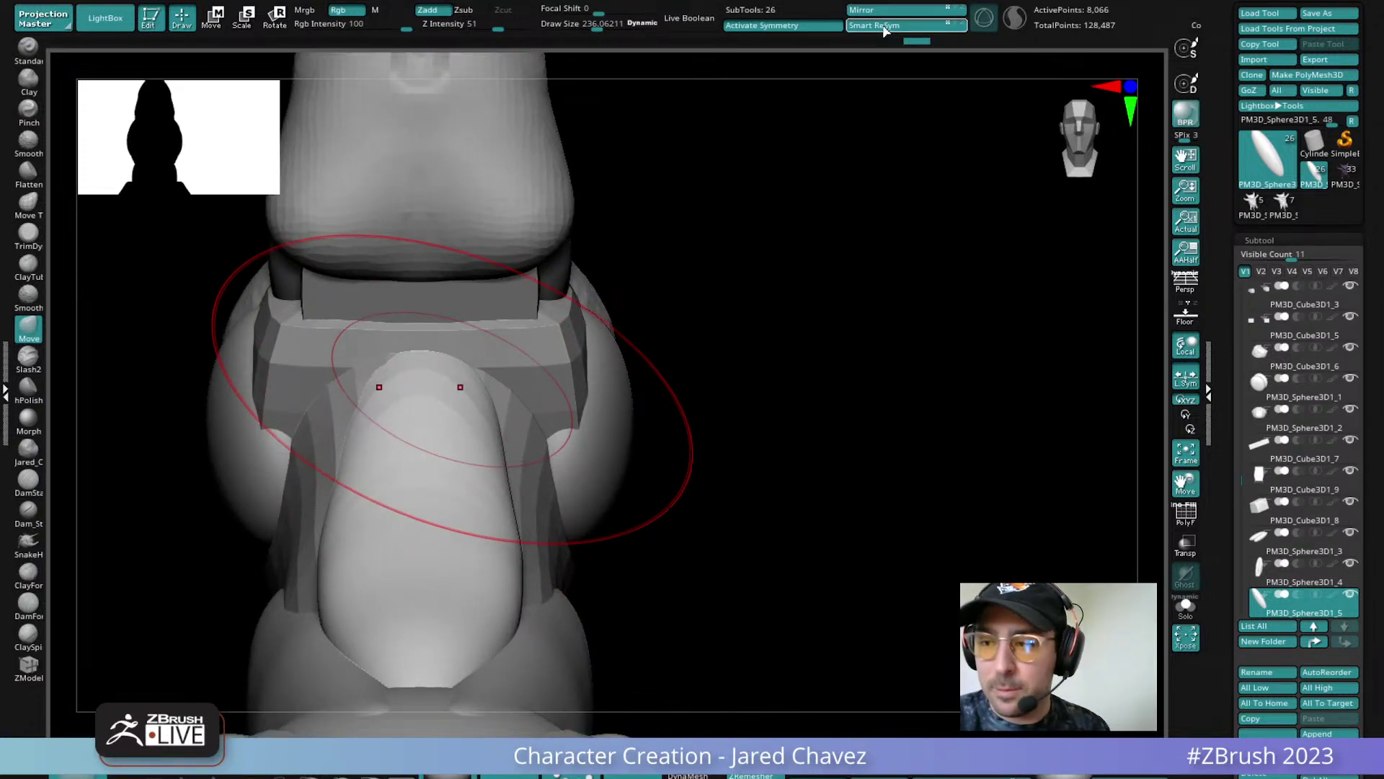
pyautogui.keyDown('alt'); pyautogui.click(508, 405); pyautogui.keyUp('alt')
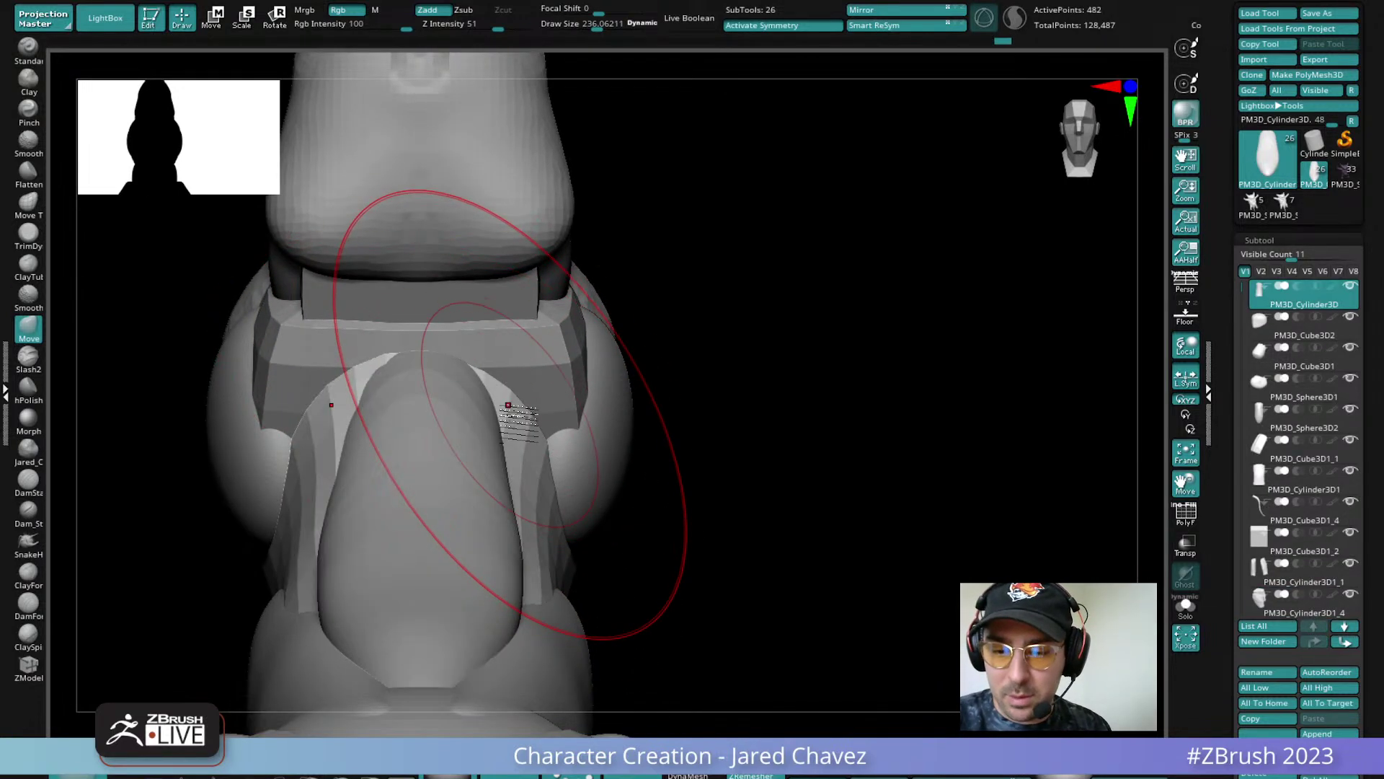
pyautogui.click(890, 28)
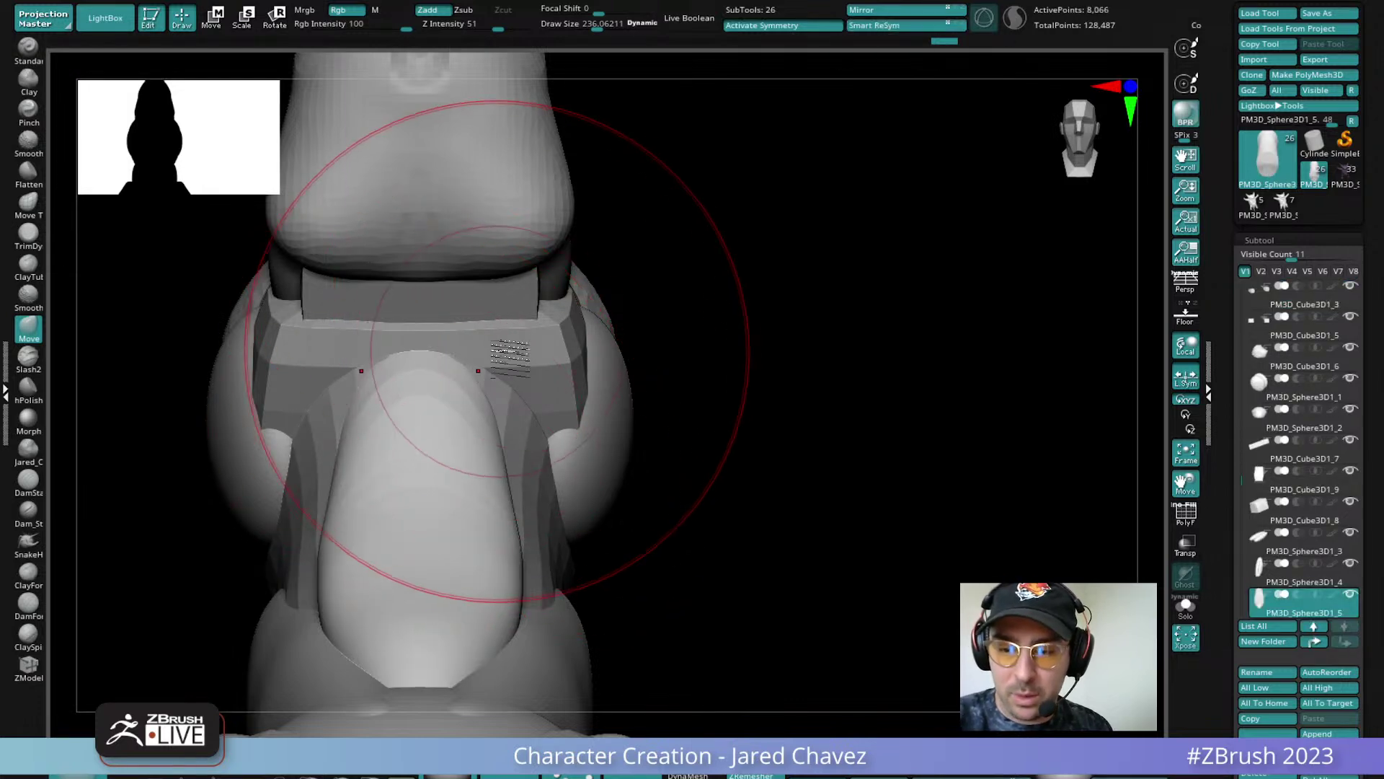
pyautogui.keyDown('alt'); pyautogui.click(493, 329); pyautogui.keyUp('alt')
pyautogui.keyDown('alt'); pyautogui.click(459, 373); pyautogui.keyUp('alt')
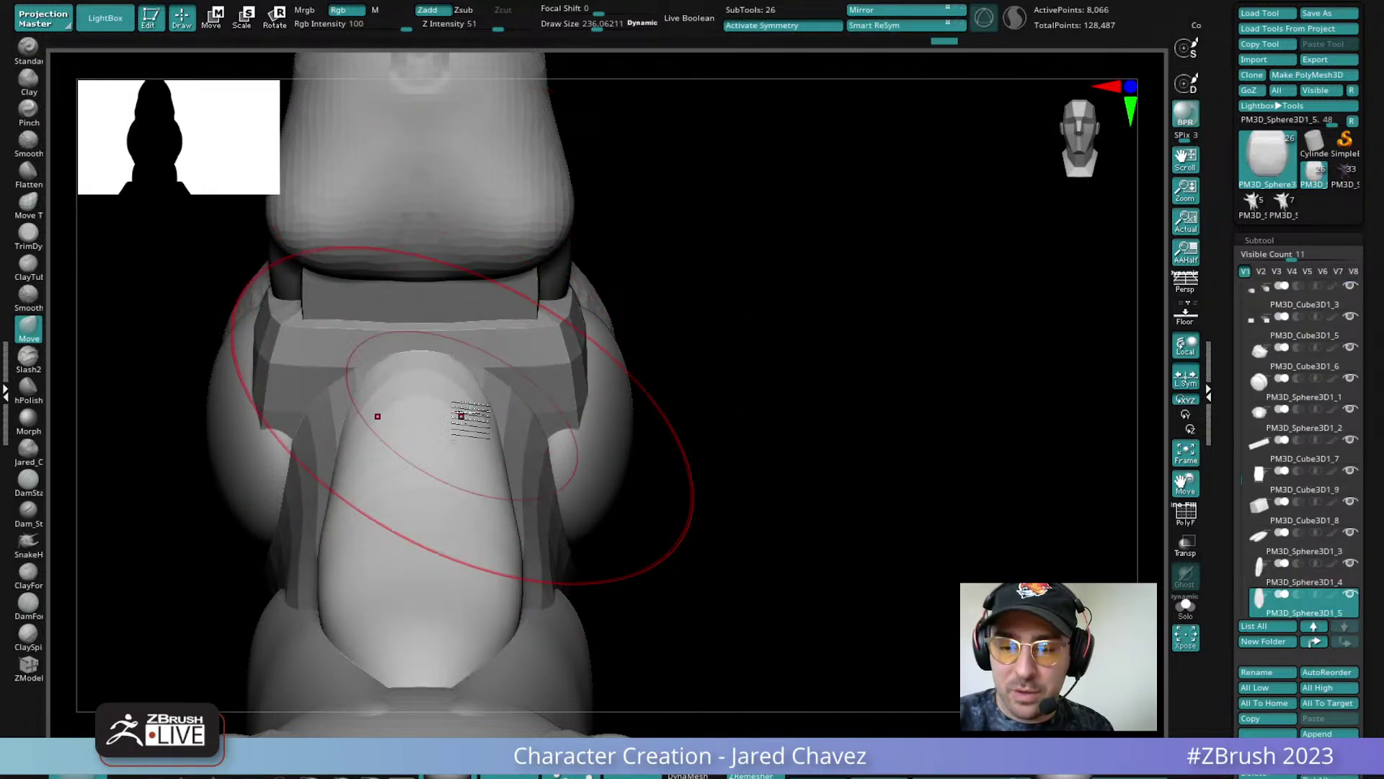
# Stretch and narrow the throat muscle with the Move brush so it runs from under the jaw to the chest
pyautogui.moveTo(457, 365)
pyautogui.mouseDown(button='right')
pyautogui.moveTo(442, 473)
pyautogui.moveTo(503, 566)
pyautogui.moveTo(632, 292)
pyautogui.mouseUp(button='right')
pyautogui.moveTo(557, 382); pyautogui.dragTo(538, 356)
pyautogui.moveTo(486, 518); pyautogui.dragTo(467, 526)
pyautogui.moveTo(542, 411); pyautogui.dragTo(550, 300)
pyautogui.moveTo(550, 300)
pyautogui.mouseDown(button='right')
pyautogui.moveTo(538, 293)
pyautogui.moveTo(587, 346)
pyautogui.moveTo(604, 426)
pyautogui.moveTo(551, 423)
pyautogui.moveTo(556, 395)
pyautogui.mouseUp(button='right')
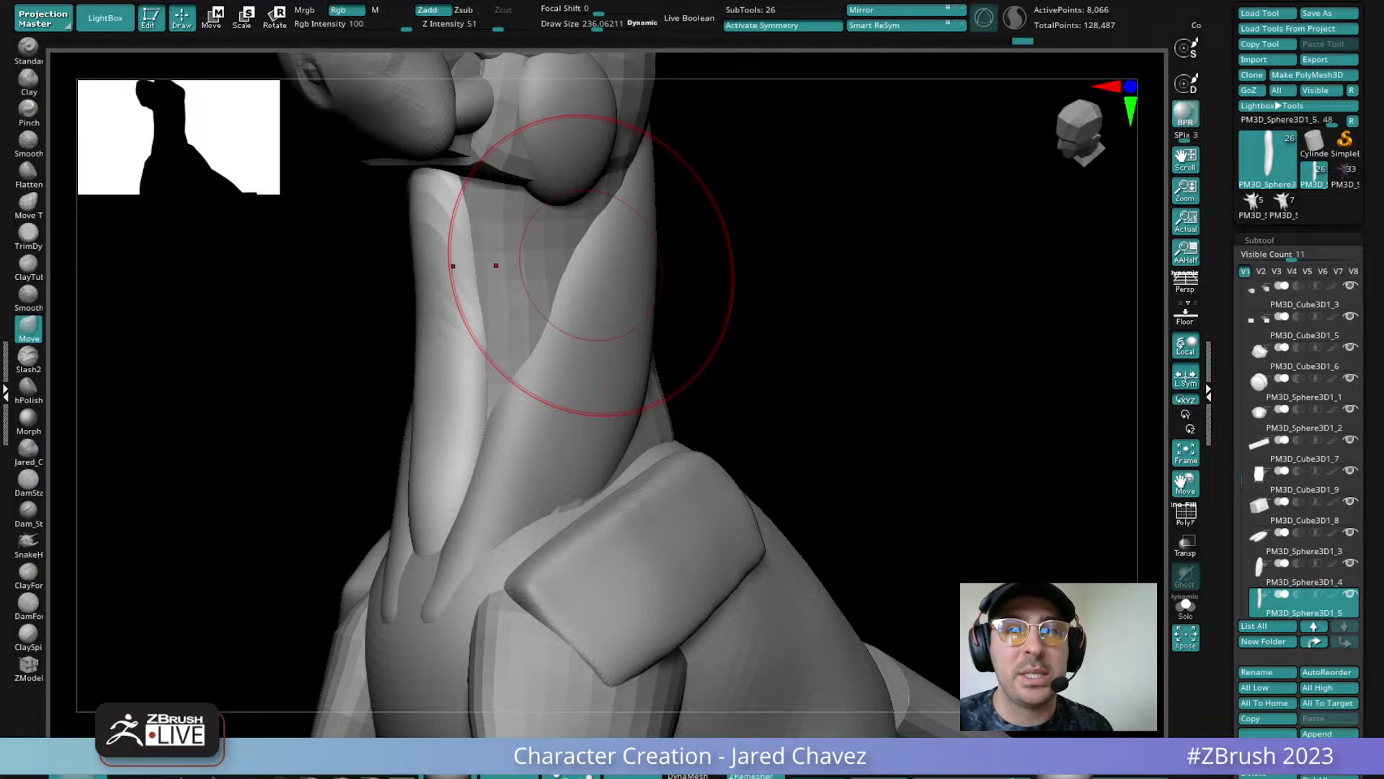
pyautogui.moveTo(728, 339)
pyautogui.mouseDown()
pyautogui.moveTo(704, 371)
pyautogui.moveTo(627, 373)
pyautogui.moveTo(468, 469)
pyautogui.mouseUp()
pyautogui.moveTo(483, 472); pyautogui.dragTo(480, 433, button='right')
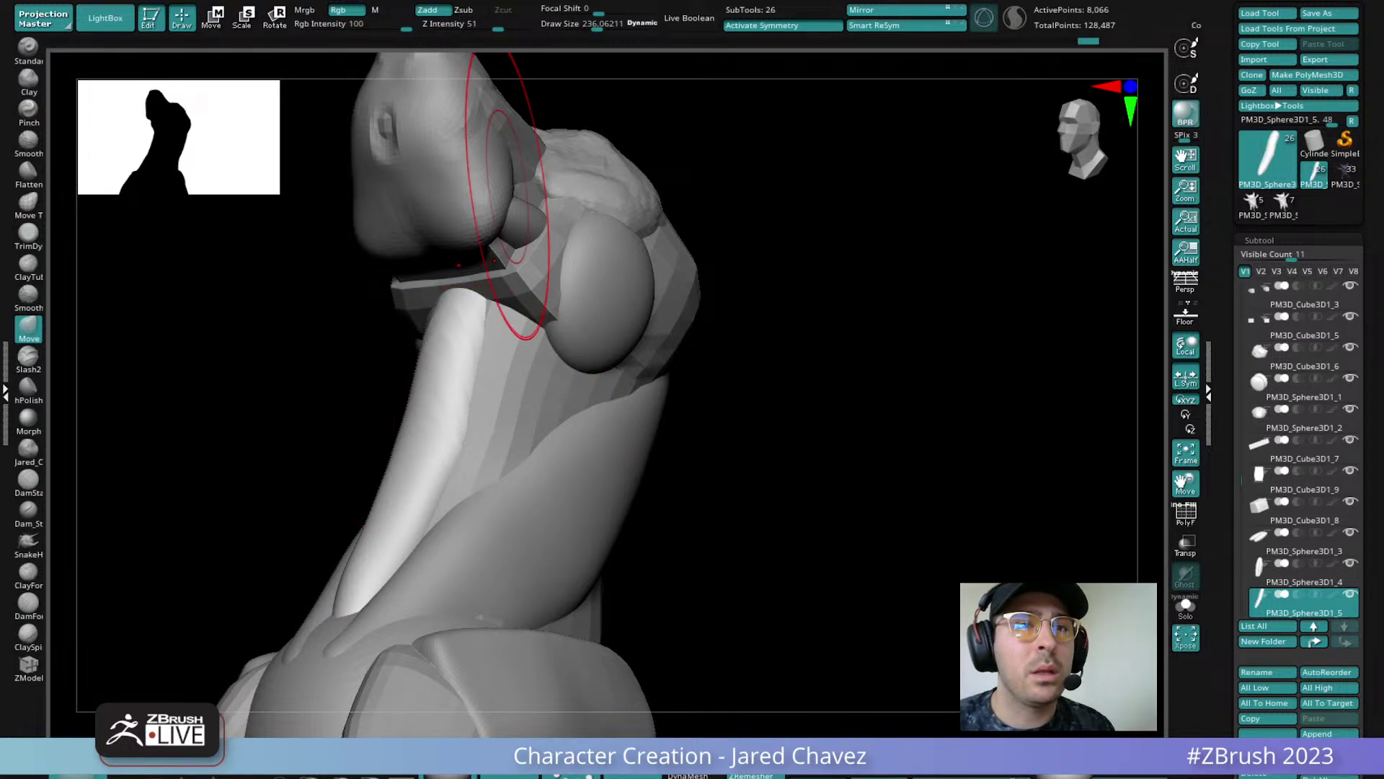
# Select the side neck muscles and reshape them from the back of the skull to the shoulder, using a Move brush size of about 163
pyautogui.moveTo(670, 432)
pyautogui.mouseDown(button='right')
pyautogui.moveTo(535, 470)
pyautogui.moveTo(569, 464)
pyautogui.moveTo(473, 442)
pyautogui.moveTo(581, 361)
pyautogui.moveTo(574, 370)
pyautogui.moveTo(571, 341)
pyautogui.mouseUp(button='right')
pyautogui.keyDown('alt'); pyautogui.click(530, 473); pyautogui.keyUp('alt')
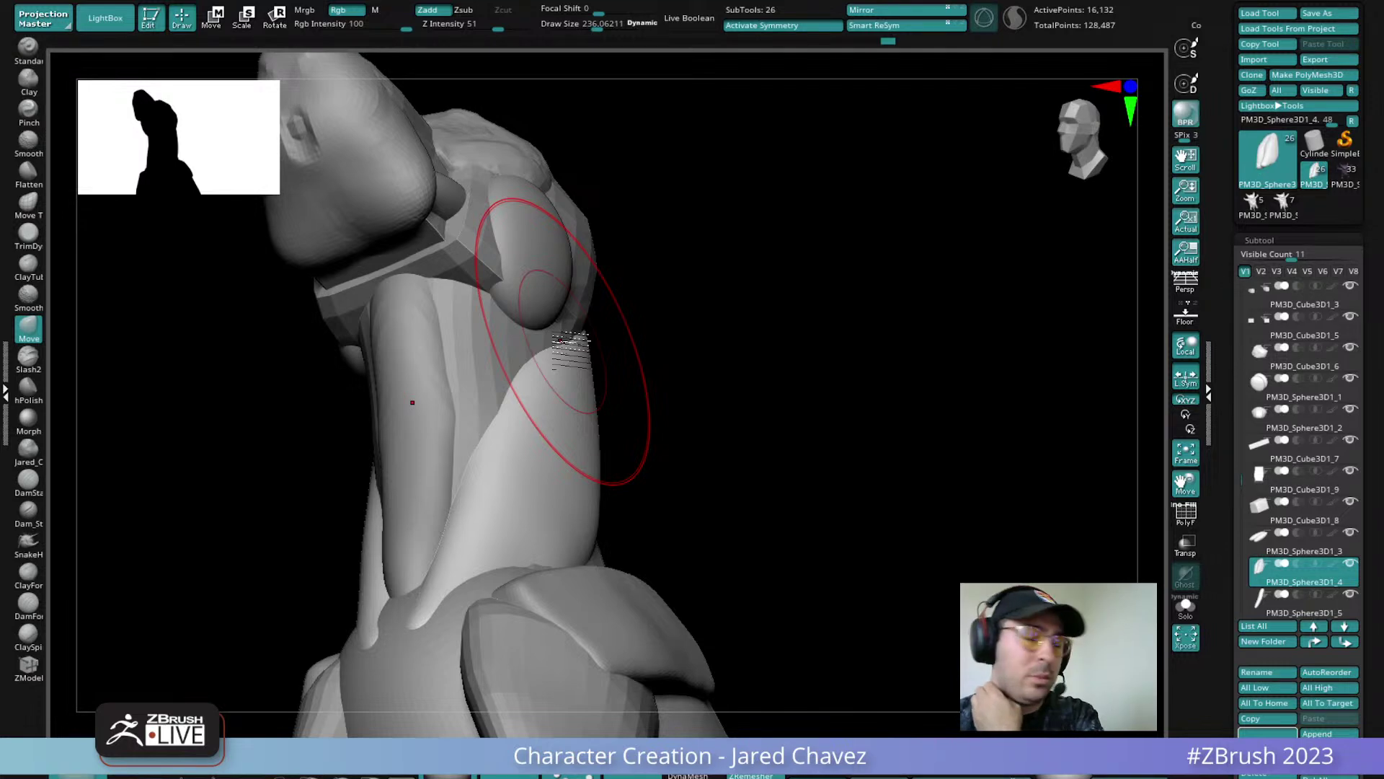
pyautogui.moveTo(561, 340); pyautogui.dragTo(566, 340, button='right')
pyautogui.moveTo(566, 341); pyautogui.dragTo(620, 289)
pyautogui.moveTo(620, 290)
pyautogui.mouseDown(button='right')
pyautogui.moveTo(595, 298)
pyautogui.moveTo(633, 299)
pyautogui.moveTo(666, 338)
pyautogui.moveTo(680, 432)
pyautogui.moveTo(729, 371)
pyautogui.moveTo(644, 512)
pyautogui.mouseUp(button='right')
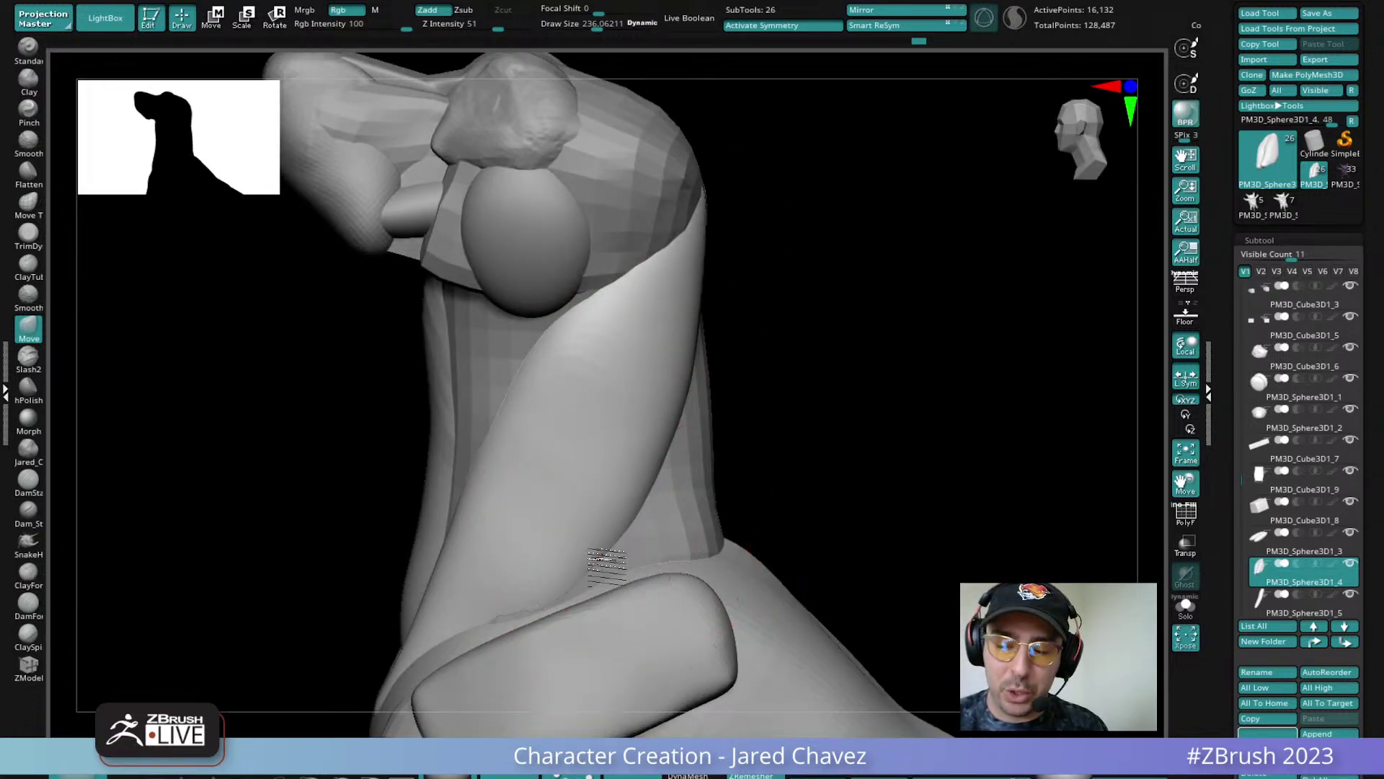
pyautogui.moveTo(539, 605); pyautogui.dragTo(598, 519, button='right')
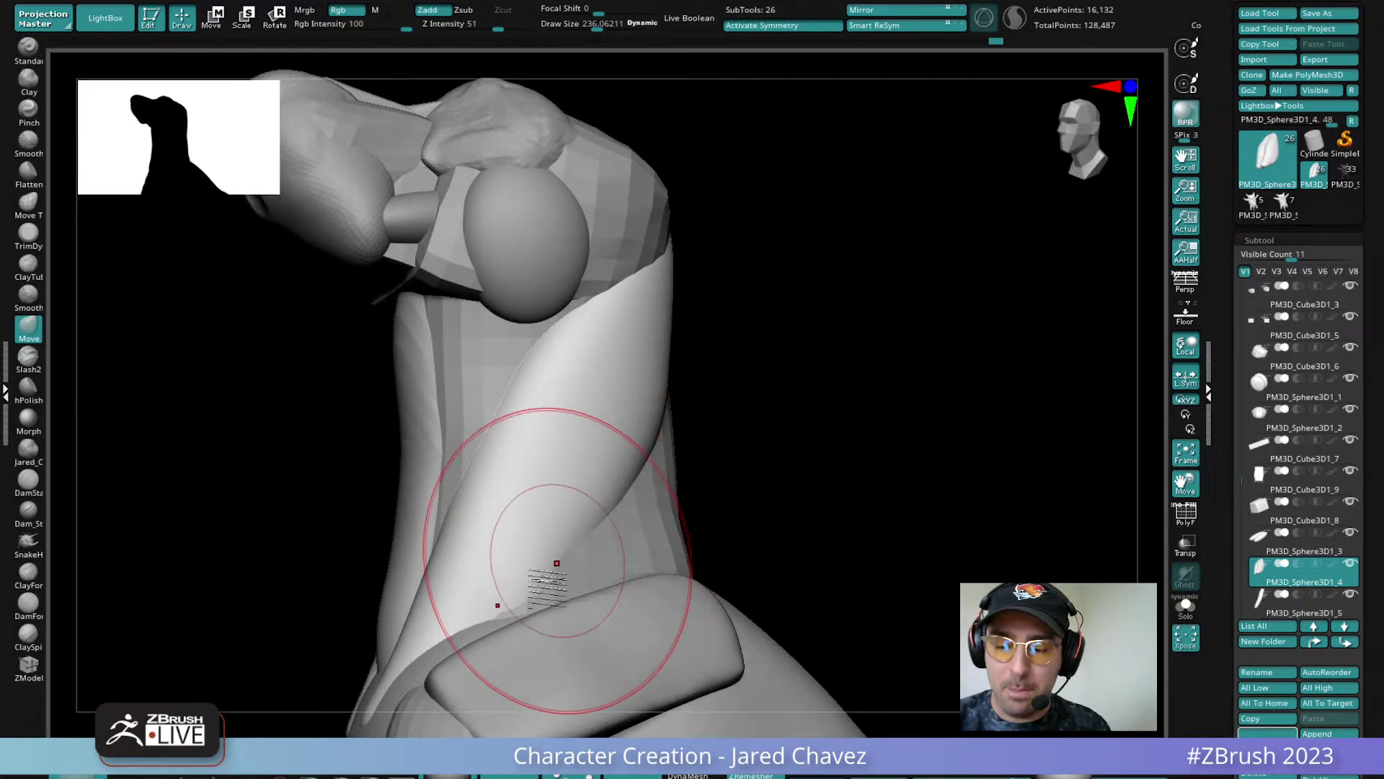
pyautogui.moveTo(637, 462)
pyautogui.mouseDown(button='right')
pyautogui.moveTo(613, 479)
pyautogui.moveTo(684, 396)
pyautogui.moveTo(700, 327)
pyautogui.moveTo(686, 396)
pyautogui.moveTo(649, 386)
pyautogui.moveTo(670, 389)
pyautogui.mouseUp(button='right')
pyautogui.press('space')
pyautogui.moveTo(677, 390); pyautogui.dragTo(669, 390)
pyautogui.moveTo(694, 371); pyautogui.dragTo(683, 395, button='right')
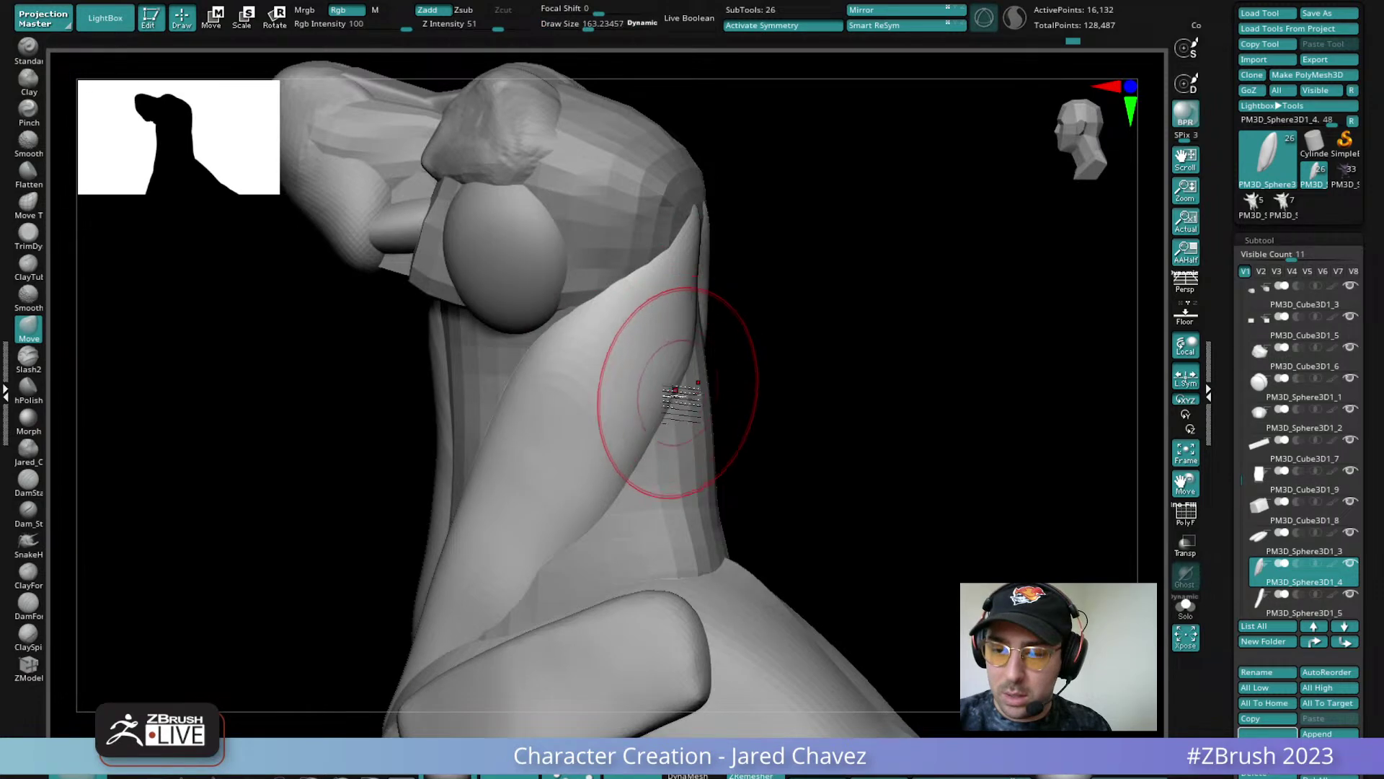
pyautogui.moveTo(703, 317)
pyautogui.mouseDown(button='right')
pyautogui.moveTo(711, 346)
pyautogui.moveTo(767, 293)
pyautogui.moveTo(798, 365)
pyautogui.moveTo(726, 375)
pyautogui.moveTo(766, 300)
pyautogui.moveTo(751, 396)
pyautogui.moveTo(710, 355)
pyautogui.moveTo(726, 642)
pyautogui.moveTo(751, 383)
pyautogui.moveTo(709, 336)
pyautogui.mouseUp(button='right')
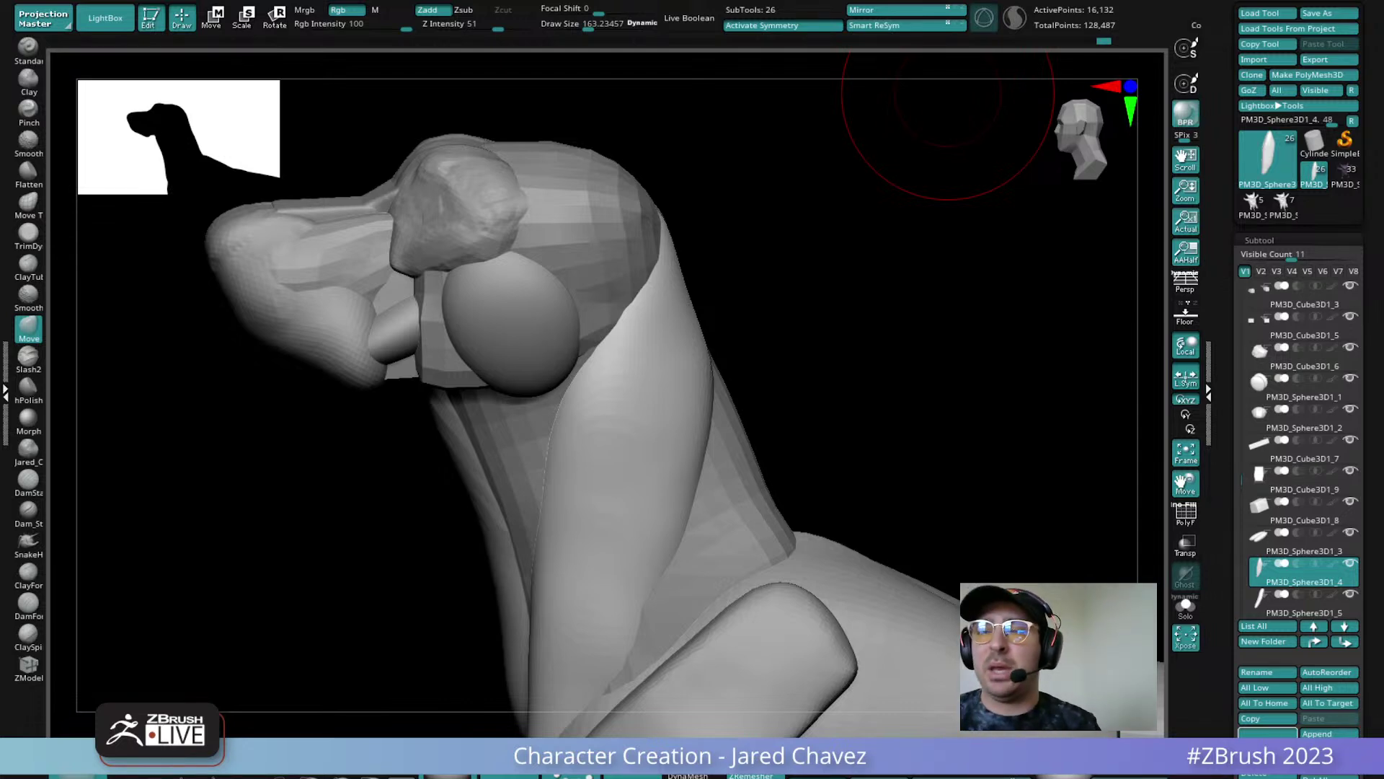
# Isolate the neck muscles, pull out one upper end with symmetry off, and even out both sides with Smart ReSym
pyautogui.moveTo(947, 91); pyautogui.dragTo(750, 443)
pyautogui.click(1188, 610)
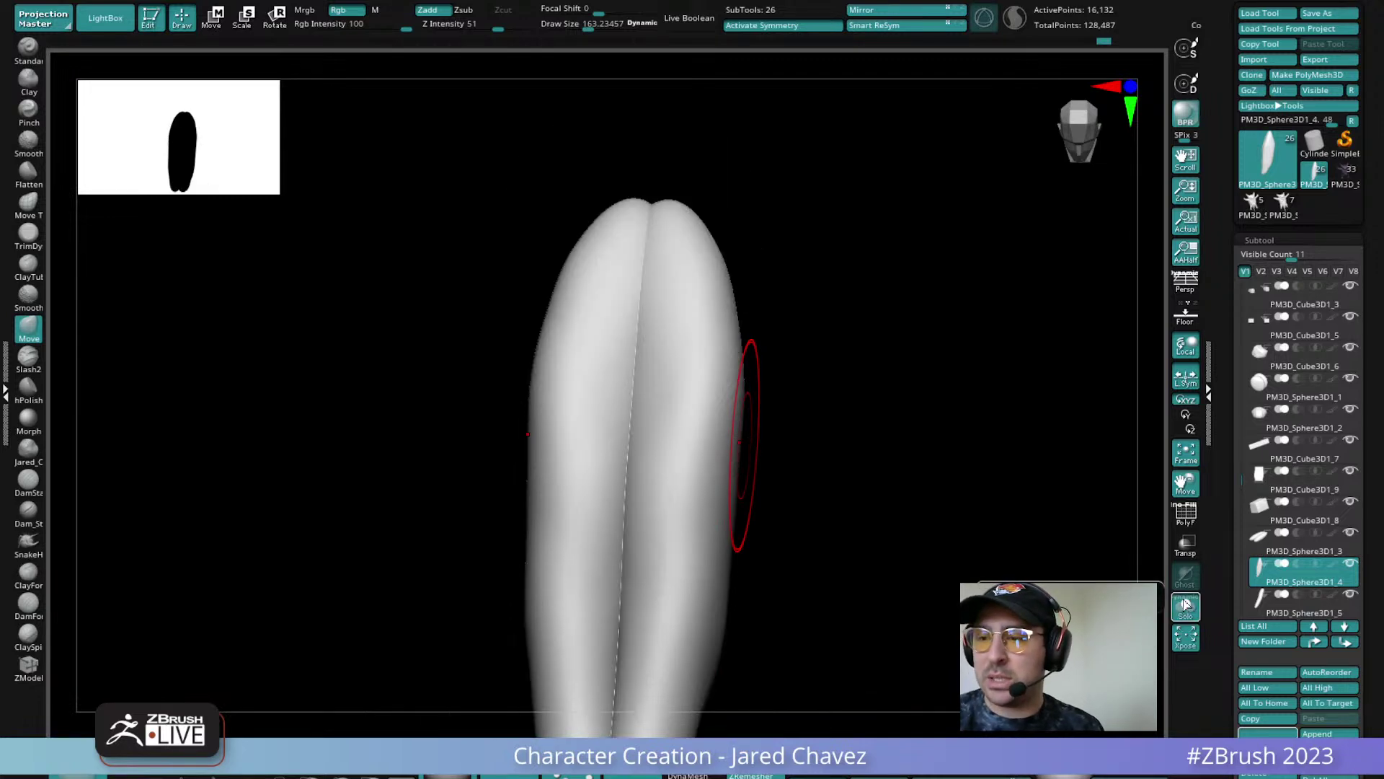
pyautogui.press('x')
pyautogui.moveTo(717, 253); pyautogui.dragTo(815, 180)
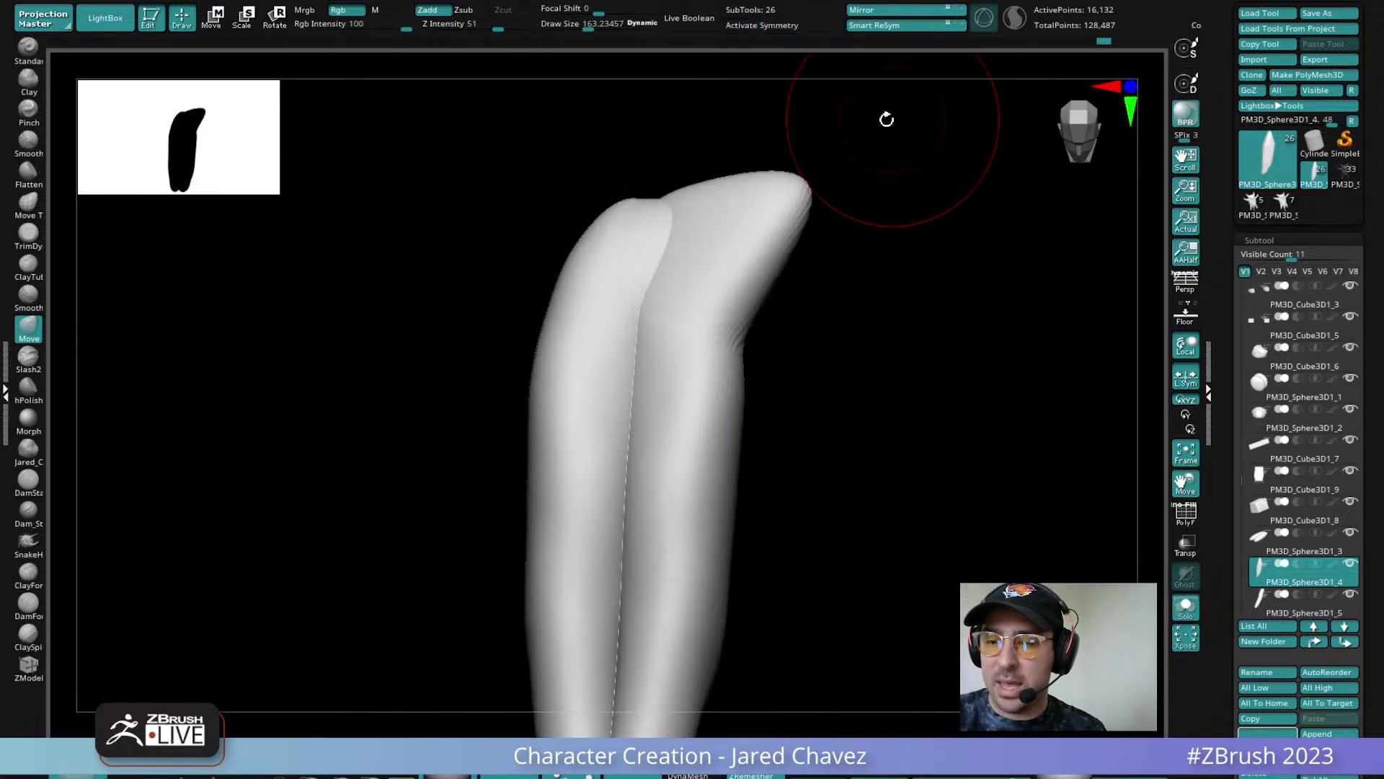
pyautogui.click(899, 26)
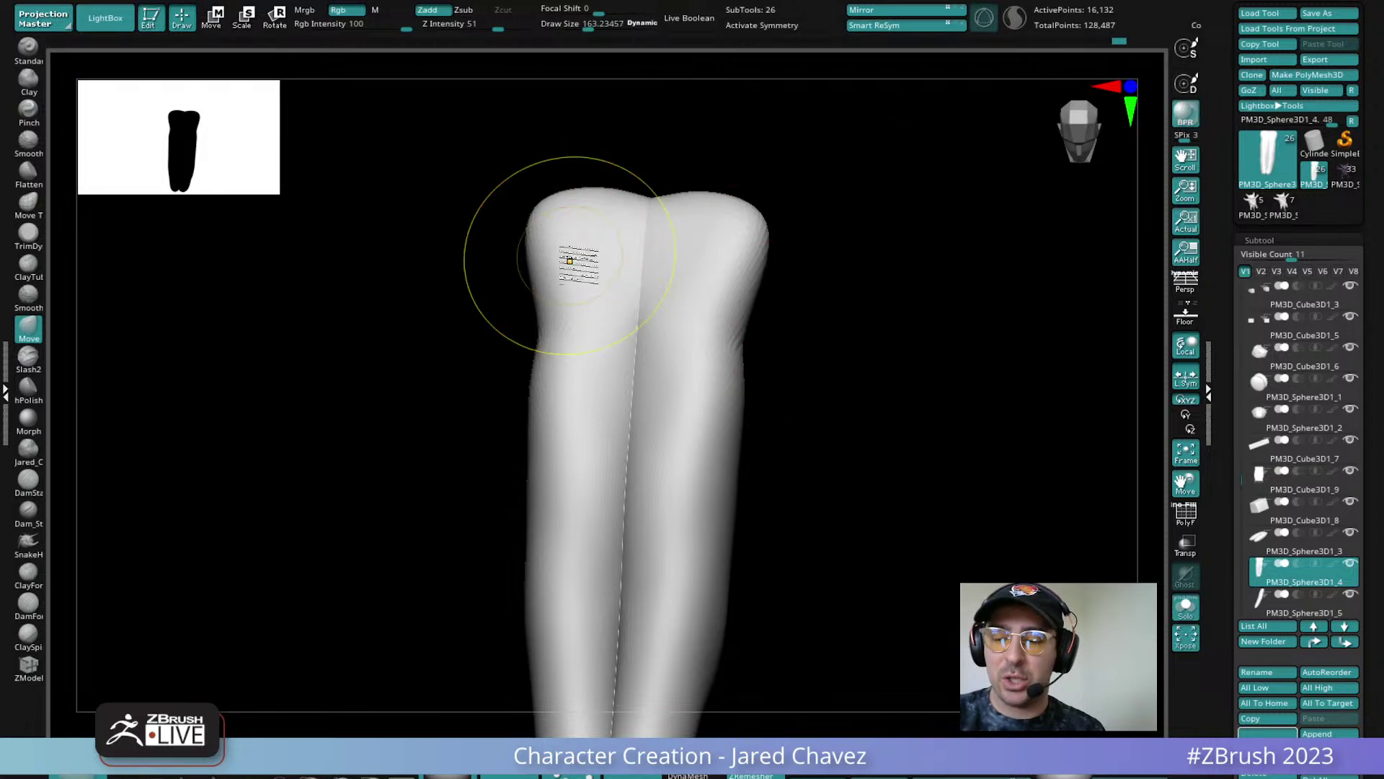
# Pull one upper end of the neck muscles outward, apply Smart ReSym, and undo that symmetry change
pyautogui.hotkey('ctrl', 'z')
pyautogui.click(887, 26)
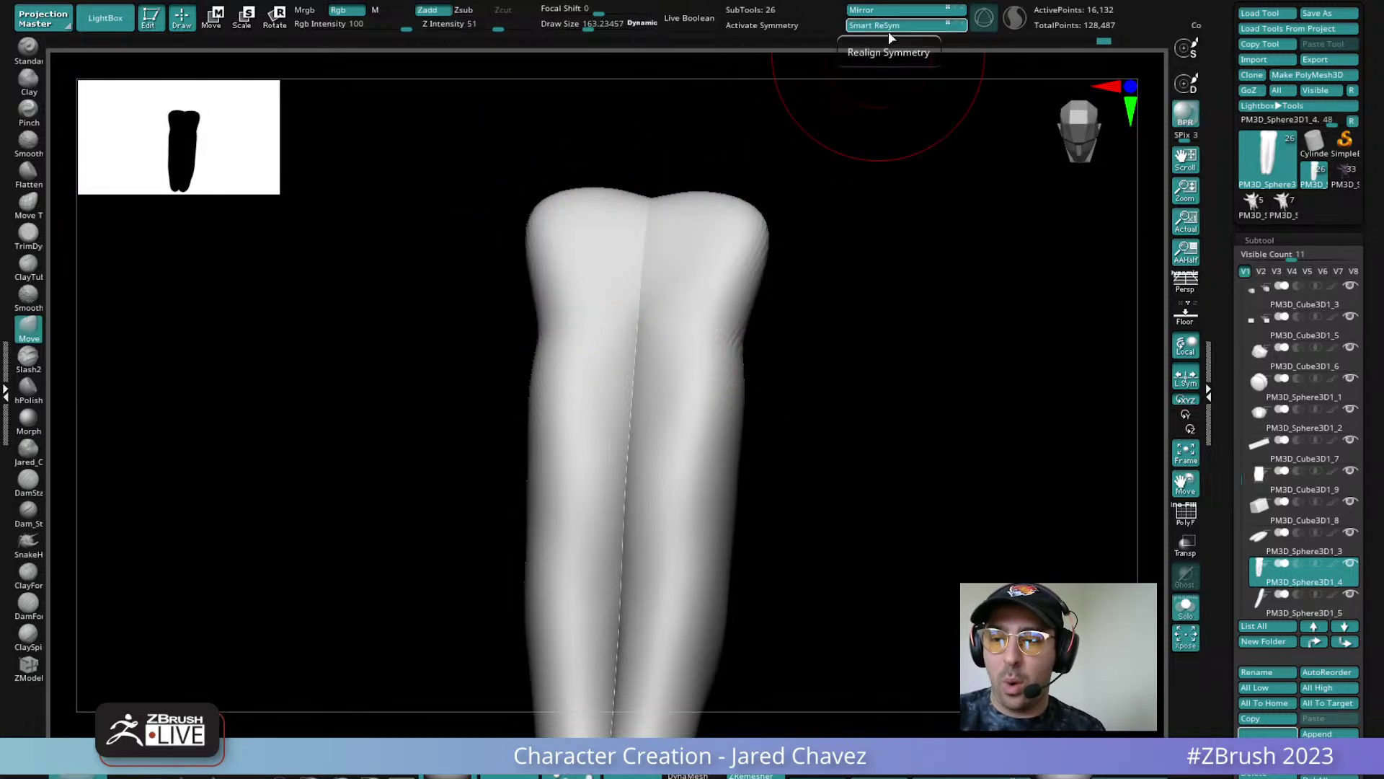
pyautogui.moveTo(822, 249)
pyautogui.mouseDown()
pyautogui.moveTo(649, 252)
pyautogui.moveTo(807, 260)
pyautogui.mouseUp()
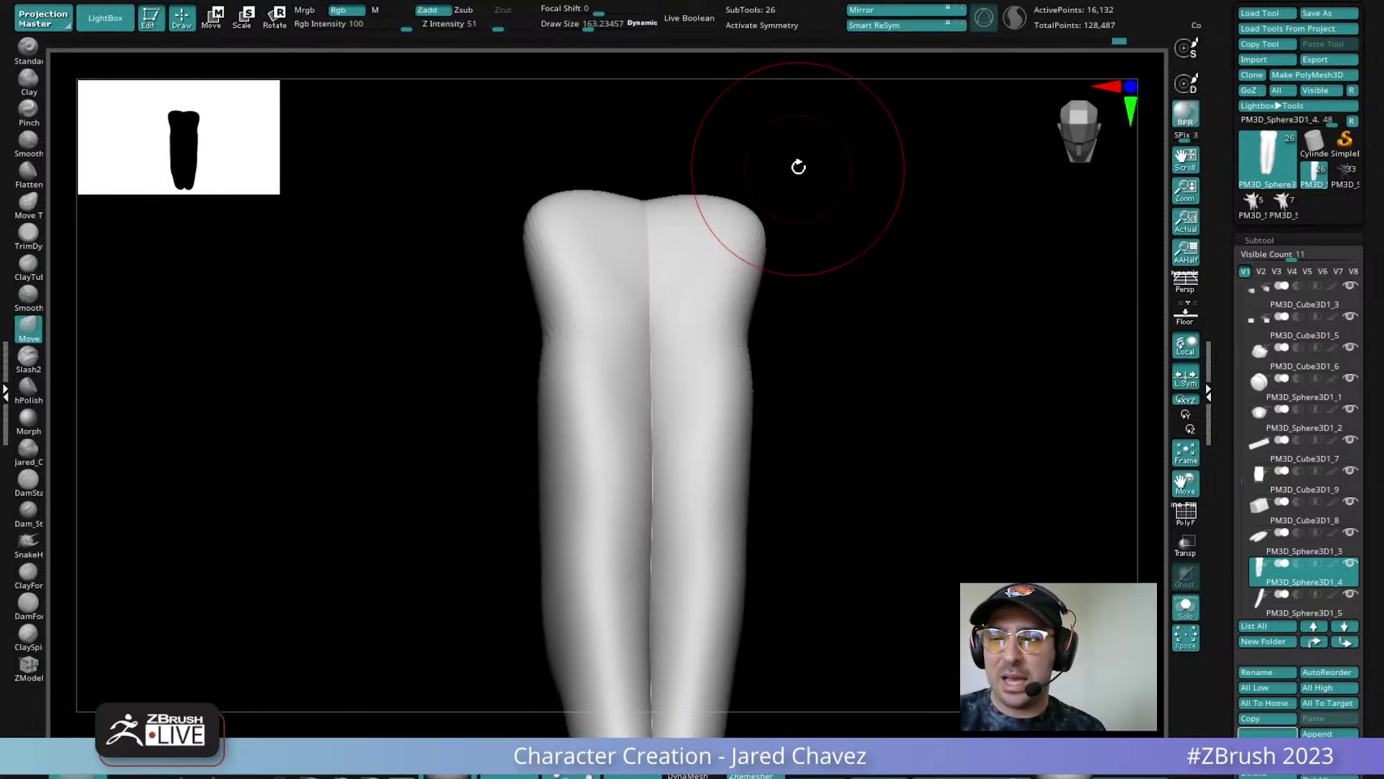
pyautogui.moveTo(830, 147); pyautogui.dragTo(885, 106)
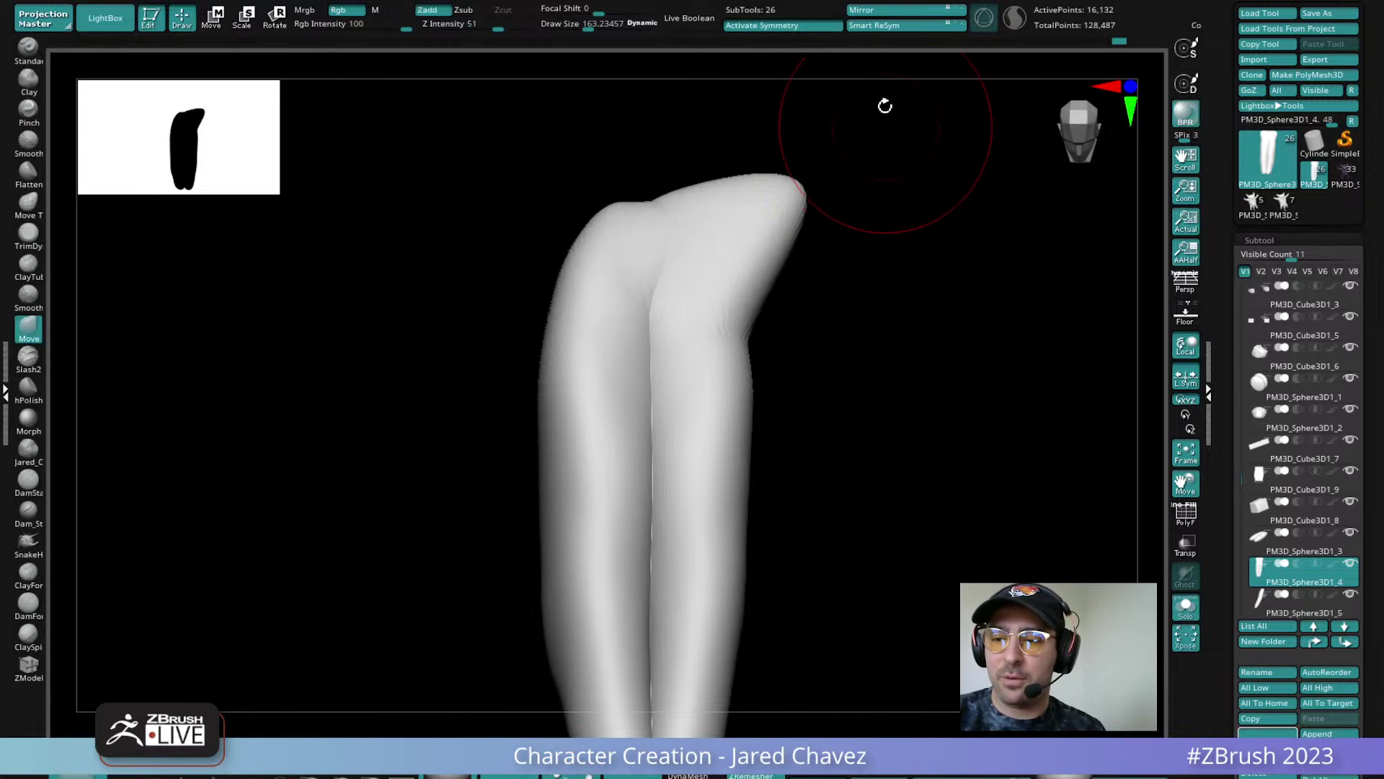
pyautogui.click(893, 28)
pyautogui.hotkey('ctrl', 'z')
# Mask only the pulled-out upper end with symmetry off and copy its shape to the other side with Smart ReSym
pyautogui.keyDown('ctrl'); pyautogui.moveTo(855, 121); pyautogui.dragTo(682, 458); pyautogui.keyUp('ctrl')
pyautogui.press('b')
pyautogui.press('m')
pyautogui.press('v')
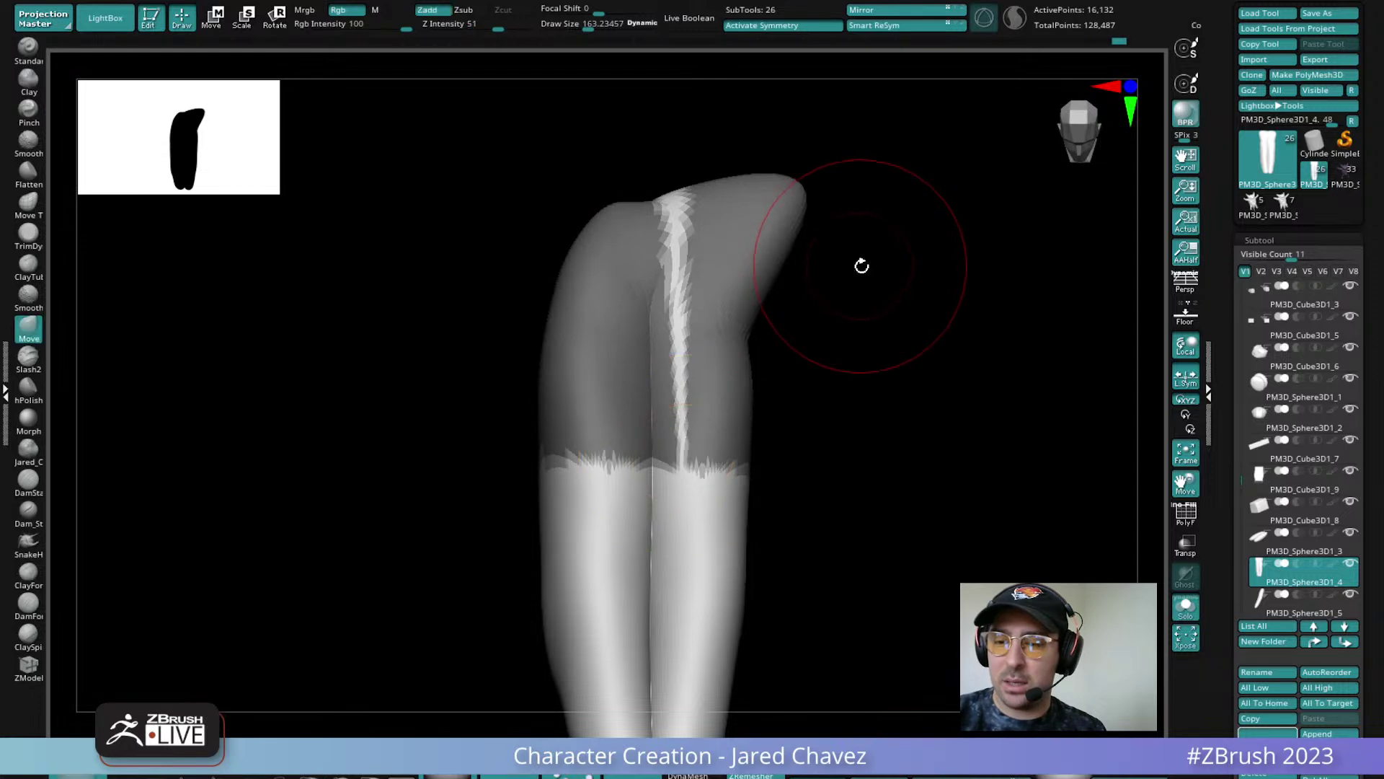
pyautogui.keyDown('ctrl'); pyautogui.click(869, 267); pyautogui.keyUp('ctrl')
pyautogui.press('x')
pyautogui.keyDown('ctrl'); pyautogui.moveTo(890, 101); pyautogui.dragTo(682, 506); pyautogui.keyUp('ctrl')
pyautogui.click(904, 28)
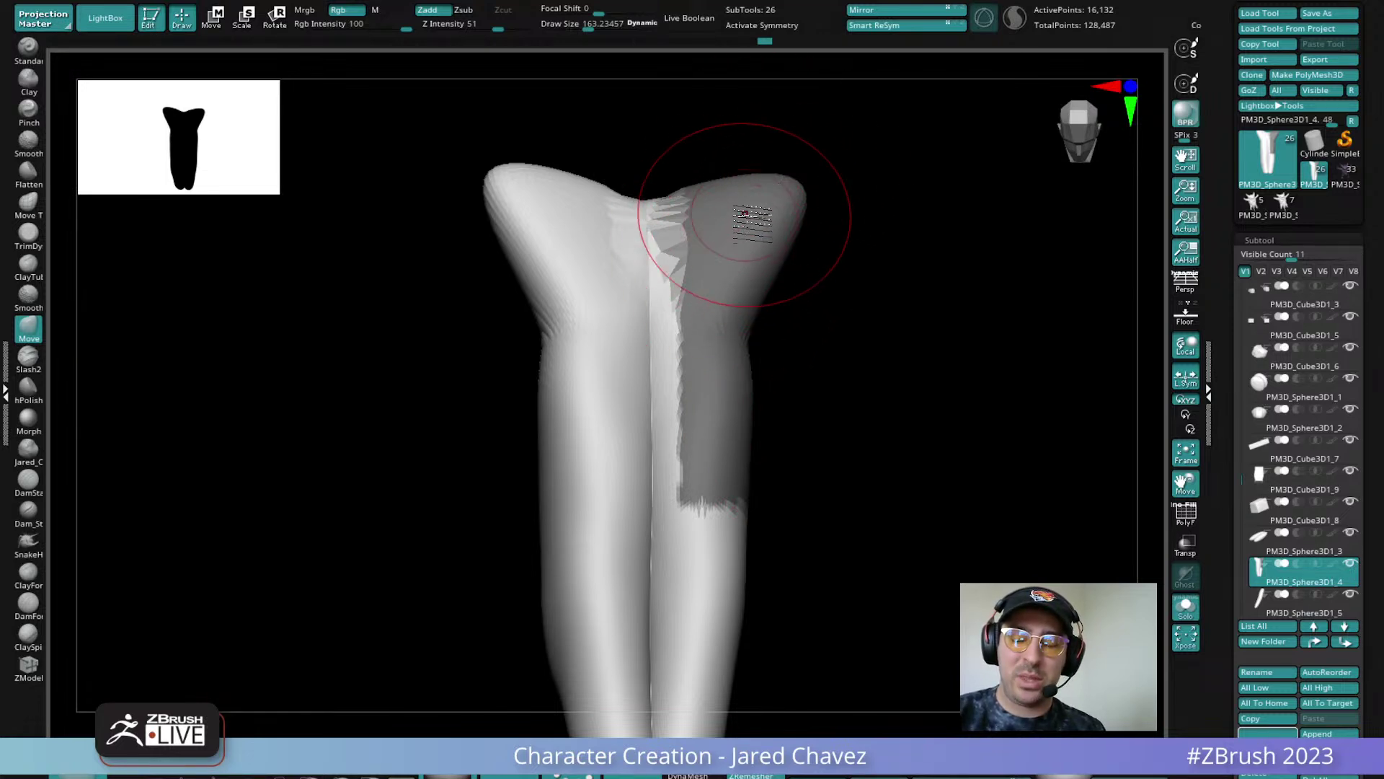
# Undo the masked resymmetry, pull the upper end out again, and try Smart ReSym without a mask
pyautogui.hotkey('ctrl', 'z')
pyautogui.hotkey('ctrl', 'z')
pyautogui.hotkey('ctrl', 'shift', 'z')
pyautogui.hotkey('ctrl', 'shift', 'z')
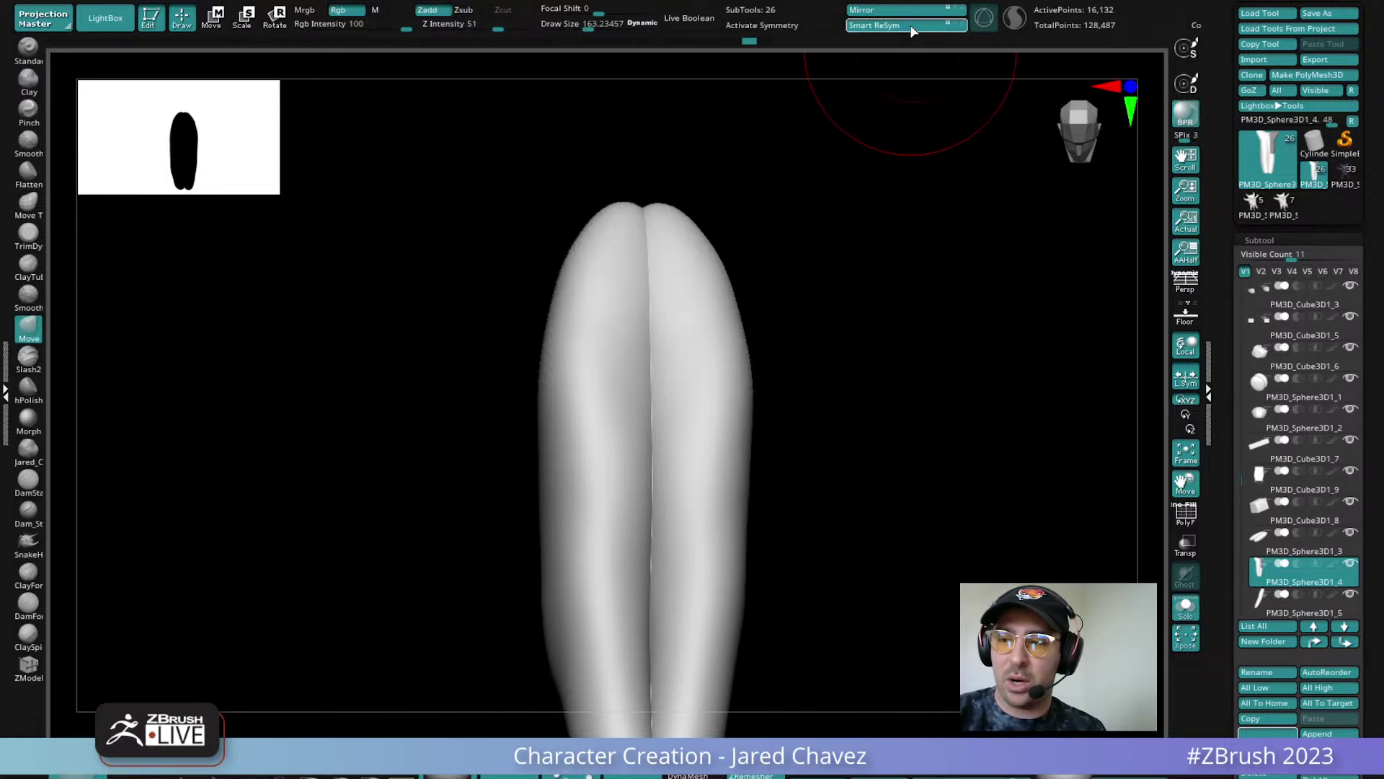
pyautogui.moveTo(708, 236); pyautogui.dragTo(809, 186)
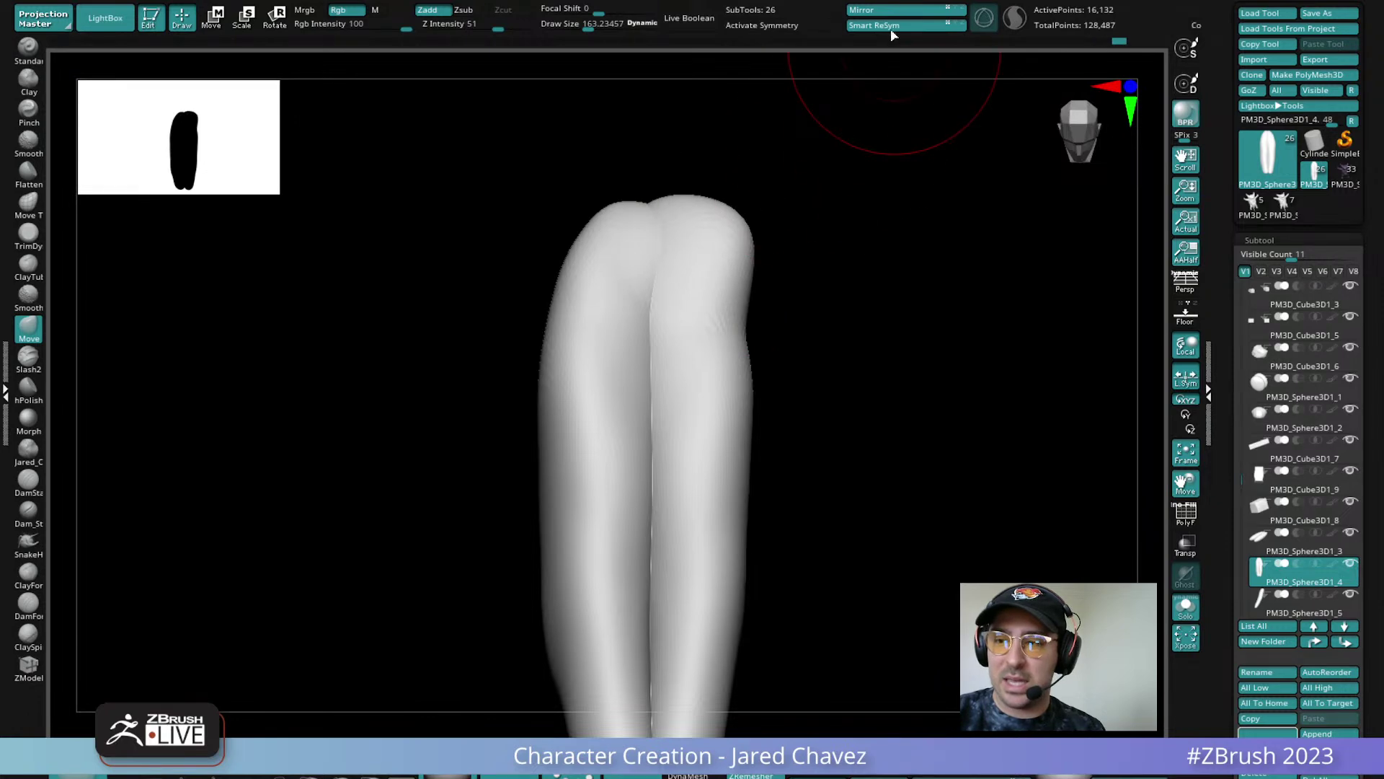
pyautogui.click(889, 31)
pyautogui.moveTo(594, 235)
pyautogui.keyDown('shift'); pyautogui.mouseDown()
pyautogui.moveTo(658, 210)
pyautogui.moveTo(725, 271)
pyautogui.mouseUp(); pyautogui.keyUp('shift')
pyautogui.moveTo(892, 439); pyautogui.dragTo(840, 522)
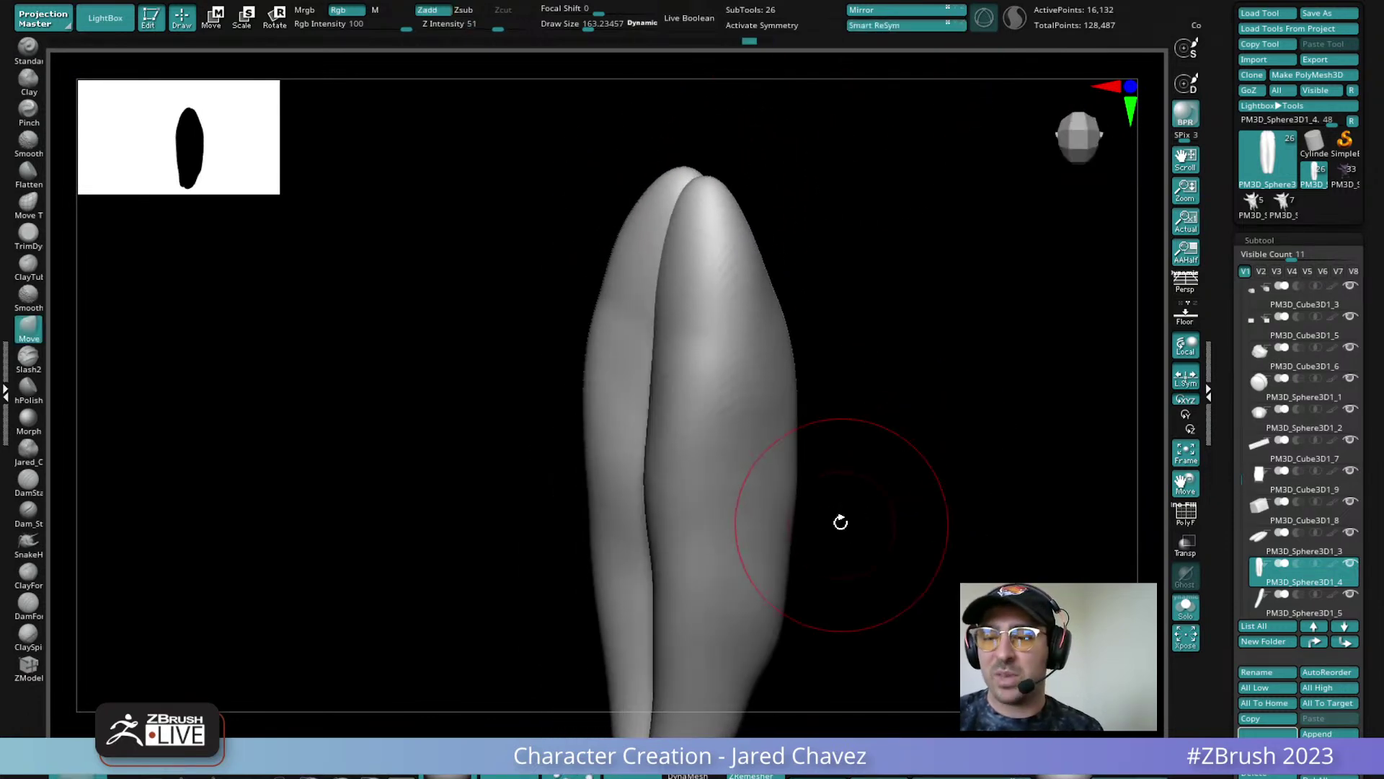
# Bring the whole dog back from isolation and turn symmetry on for the side neck muscles
pyautogui.click(1186, 608)
pyautogui.moveTo(834, 541)
pyautogui.mouseDown(button='right')
pyautogui.moveTo(797, 408)
pyautogui.moveTo(743, 447)
pyautogui.moveTo(684, 445)
pyautogui.moveTo(763, 454)
pyautogui.moveTo(748, 417)
pyautogui.mouseUp(button='right')
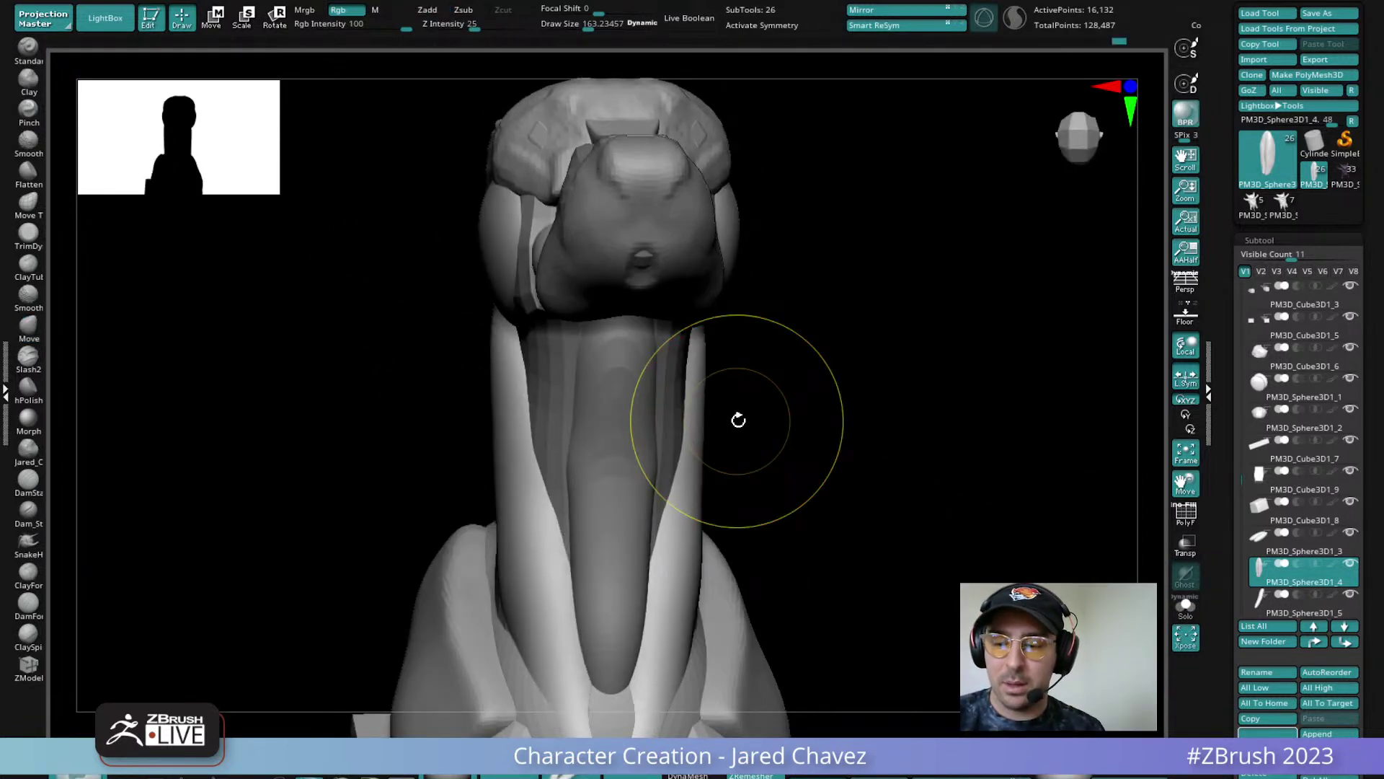
pyautogui.press('x')
pyautogui.moveTo(690, 493); pyautogui.dragTo(674, 334, button='right')
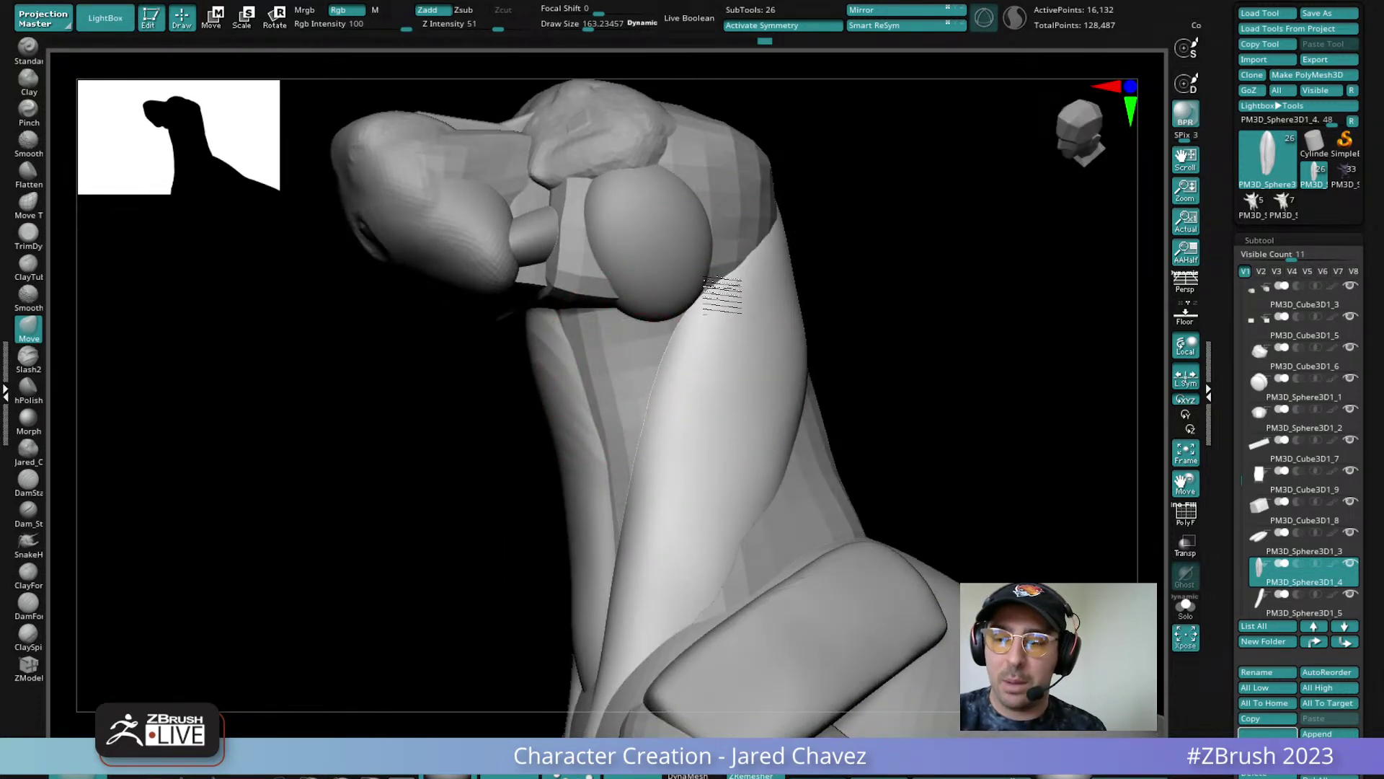
# Select the throat muscle and nudge its upper part with the Move brush
pyautogui.moveTo(658, 380); pyautogui.dragTo(585, 411, button='right')
pyautogui.keyDown('alt'); pyautogui.click(571, 437); pyautogui.keyUp('alt')
pyautogui.moveTo(585, 412); pyautogui.dragTo(622, 376)
pyautogui.moveTo(624, 373); pyautogui.dragTo(609, 429, button='right')
# Select the neck cylinder, undo its last two changes, and apply Smart ReSym to it
pyautogui.keyDown('alt'); pyautogui.click(624, 465); pyautogui.keyUp('alt')
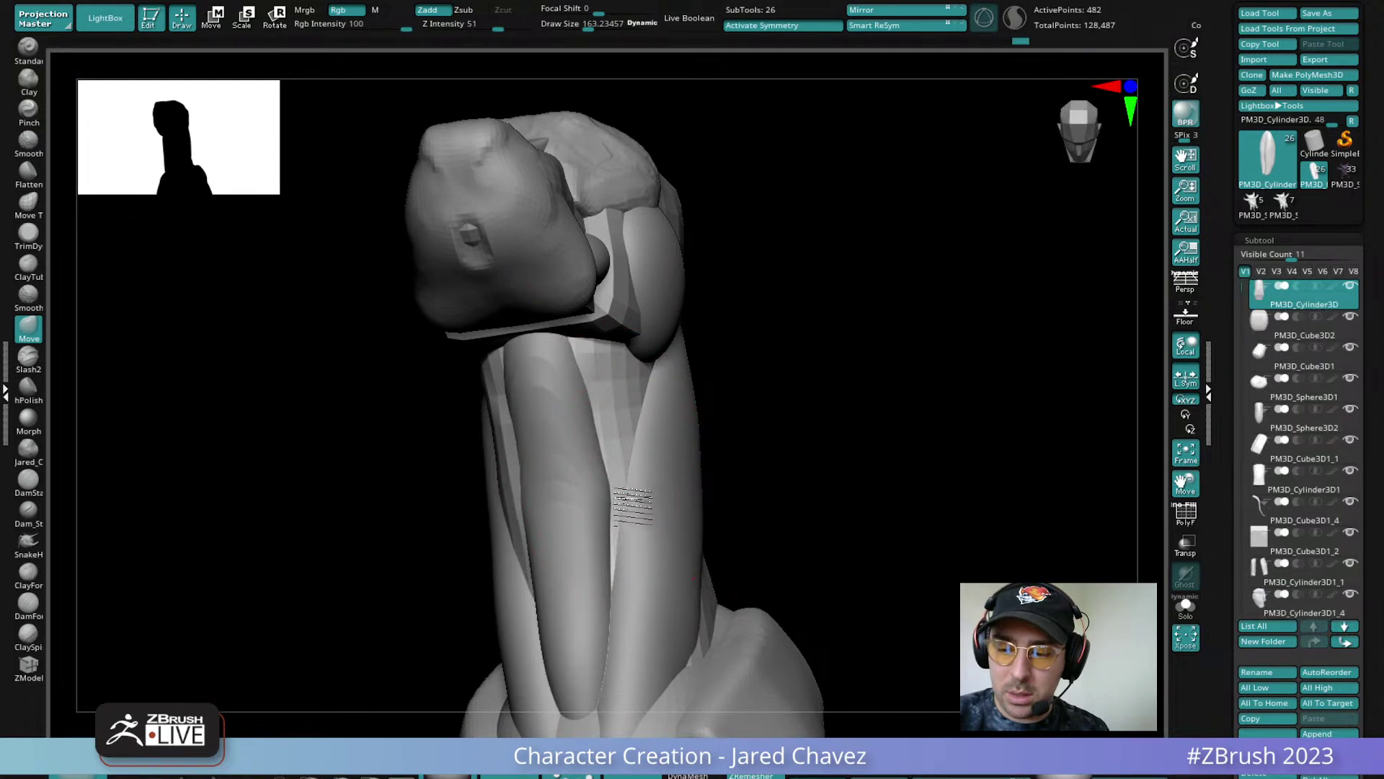
pyautogui.hotkey('ctrl', 'z')
pyautogui.hotkey('ctrl', 'z')
pyautogui.moveTo(635, 445); pyautogui.dragTo(636, 414, button='right')
pyautogui.click(898, 27)
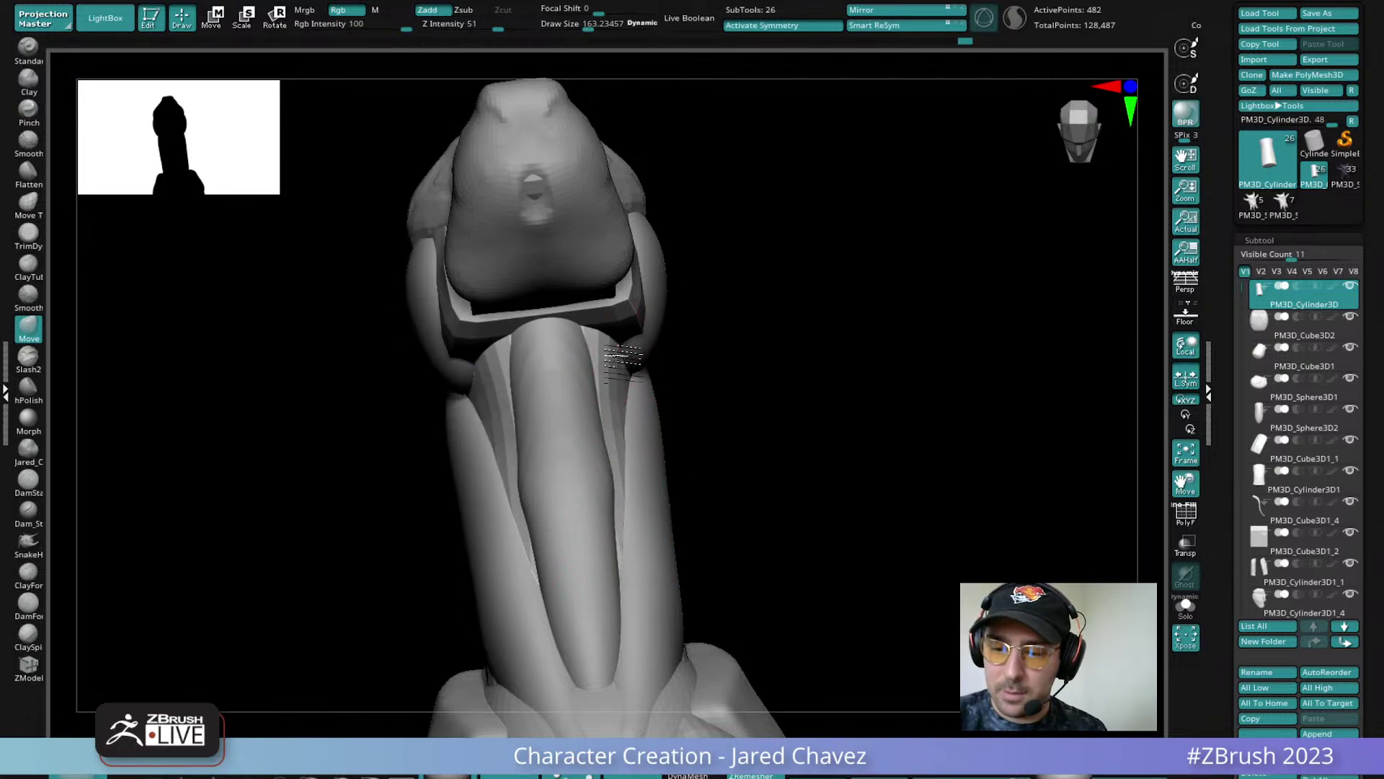
# Select the throat muscle and refine its side profile from the jaw to the chest with the Move brush
pyautogui.keyDown('alt'); pyautogui.click(586, 396); pyautogui.keyUp('alt')
pyautogui.moveTo(585, 395)
pyautogui.mouseDown(button='right')
pyautogui.moveTo(566, 320)
pyautogui.moveTo(575, 433)
pyautogui.moveTo(559, 472)
pyautogui.mouseUp(button='right')
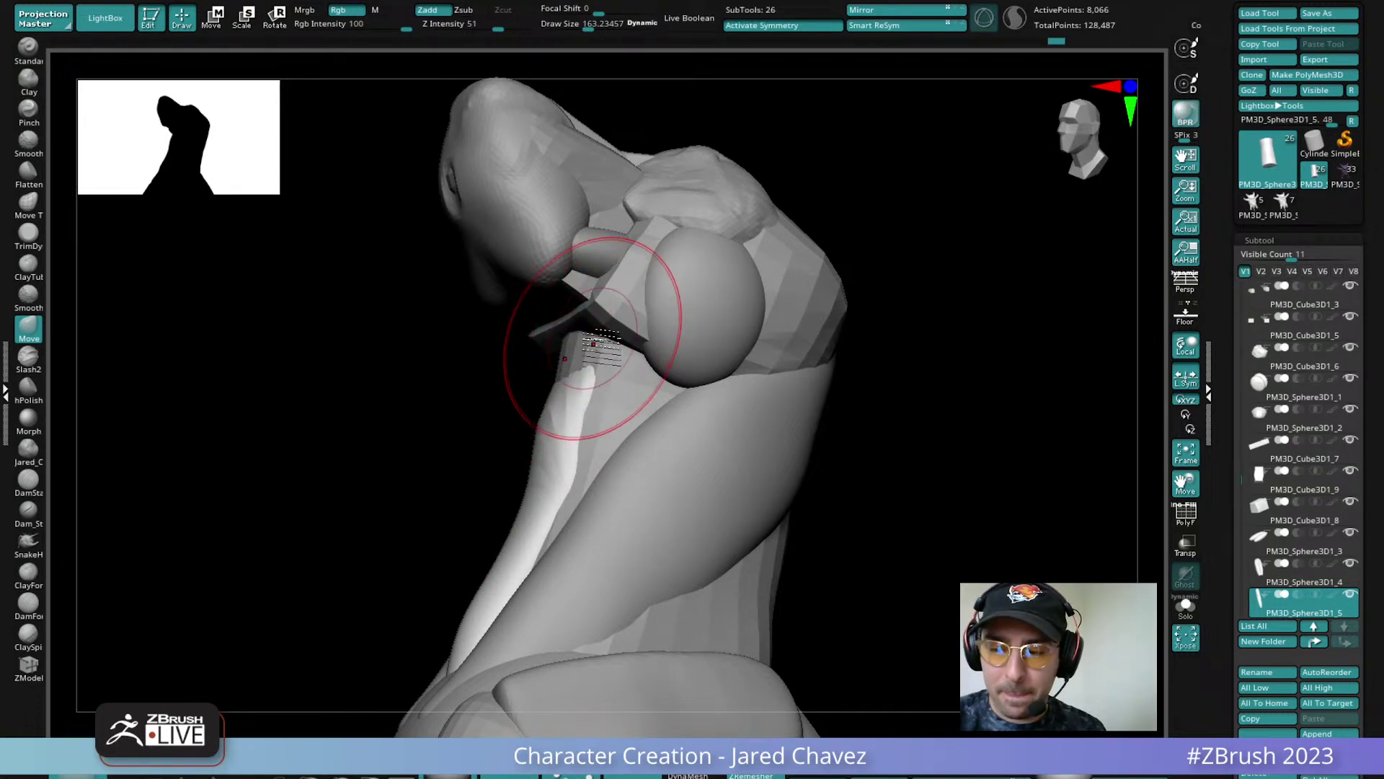
pyautogui.keyDown('alt'); pyautogui.click(588, 347); pyautogui.keyUp('alt')
pyautogui.moveTo(600, 352)
pyautogui.keyDown('ctrl'); pyautogui.mouseDown(button='right')
pyautogui.moveTo(723, 460)
pyautogui.moveTo(651, 501)
pyautogui.moveTo(713, 589)
pyautogui.mouseUp(button='right'); pyautogui.keyUp('ctrl')
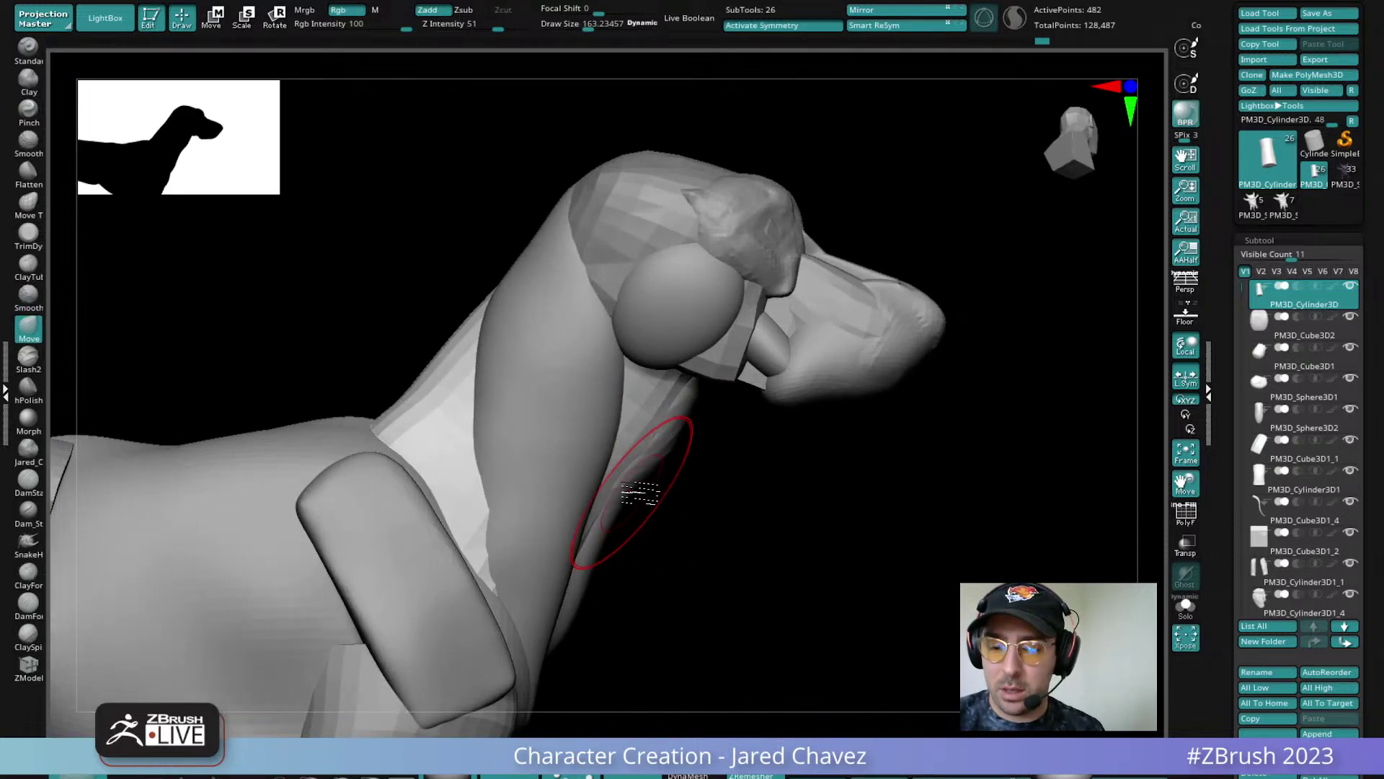
pyautogui.keyDown('alt'); pyautogui.click(641, 499); pyautogui.keyUp('alt')
pyautogui.moveTo(640, 505); pyautogui.dragTo(633, 515)
pyautogui.moveTo(585, 577); pyautogui.dragTo(603, 557)
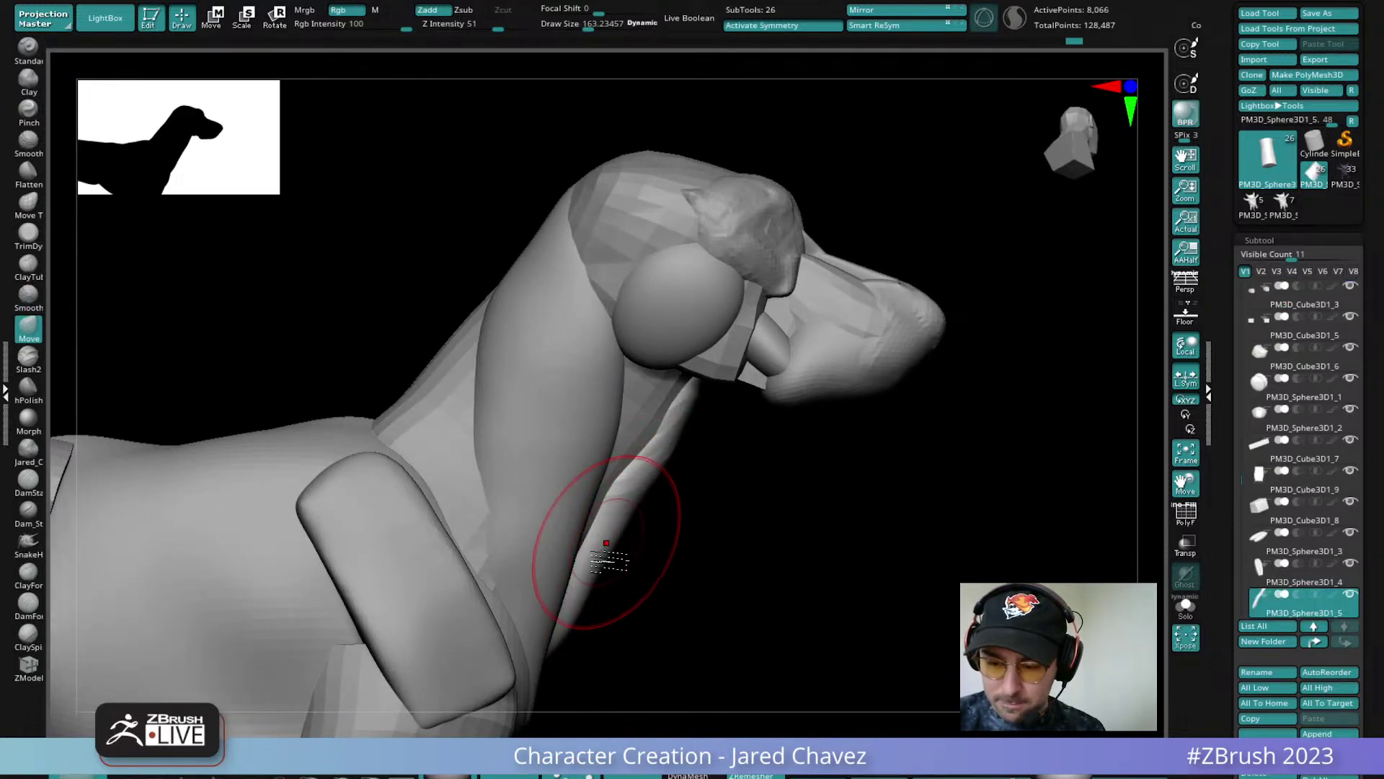
pyautogui.moveTo(560, 625); pyautogui.dragTo(569, 621)
pyautogui.moveTo(684, 412); pyautogui.dragTo(691, 421)
# Slim the sides of the throat muscle's middle section with the Move brush
pyautogui.keyDown('ctrl'); pyautogui.moveTo(709, 584); pyautogui.dragTo(733, 254, button='right'); pyautogui.keyUp('ctrl')
pyautogui.moveTo(736, 734)
pyautogui.mouseDown(button='right')
pyautogui.moveTo(779, 462)
pyautogui.moveTo(772, 404)
pyautogui.mouseUp(button='right')
pyautogui.keyDown('ctrl'); pyautogui.moveTo(771, 317); pyautogui.dragTo(766, 457, button='right'); pyautogui.keyUp('ctrl')
pyautogui.press('space')
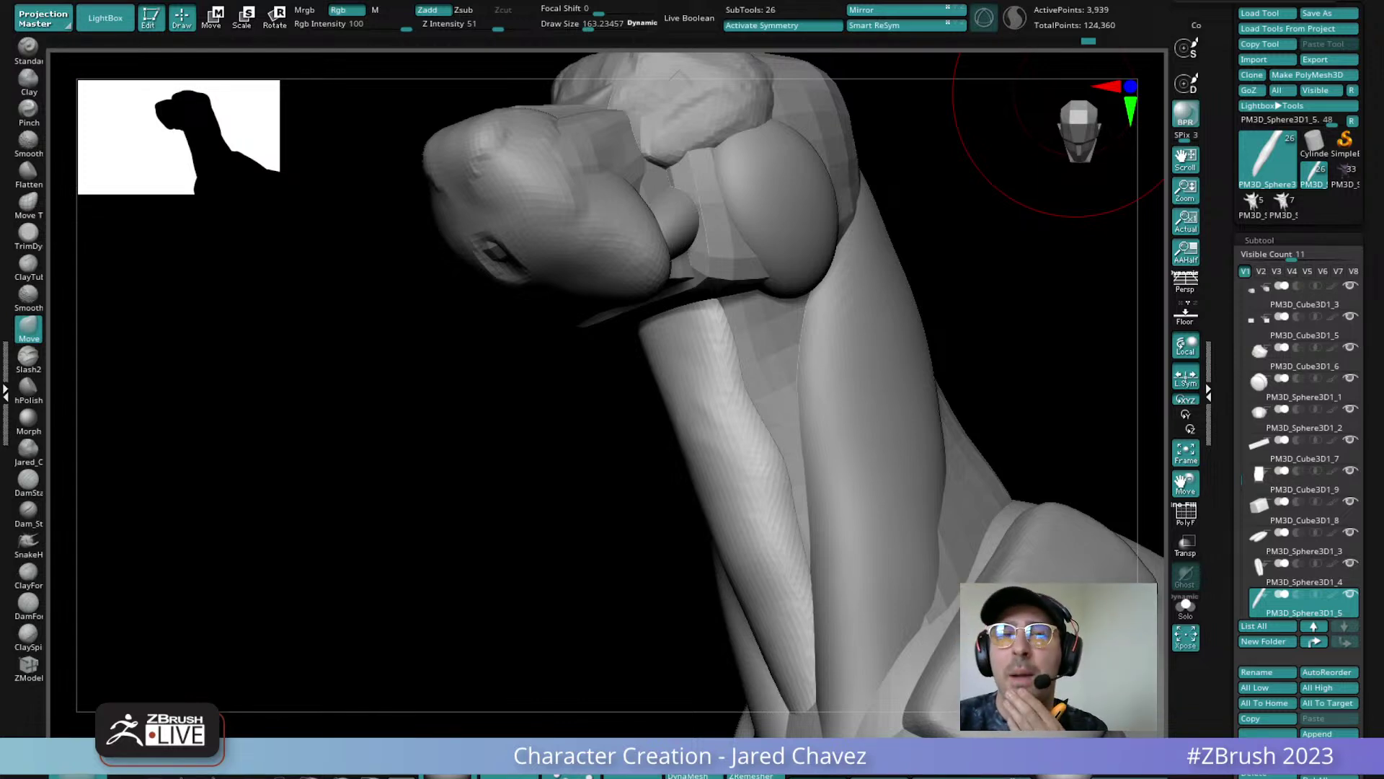
pyautogui.moveTo(1077, 134); pyautogui.dragTo(711, 443)
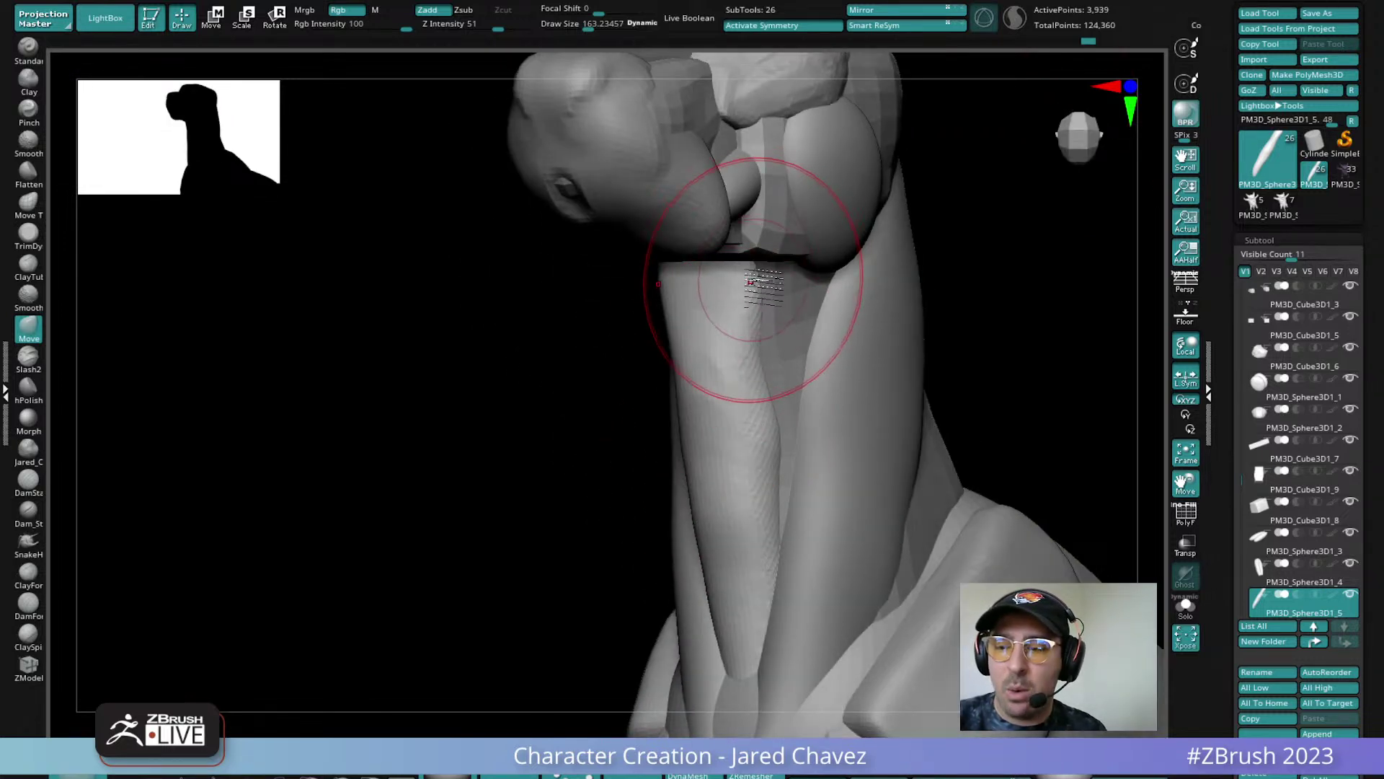
pyautogui.keyDown('shift'); pyautogui.moveTo(757, 287); pyautogui.dragTo(794, 296, button='right'); pyautogui.keyUp('shift')
pyautogui.moveTo(768, 462); pyautogui.dragTo(760, 470)
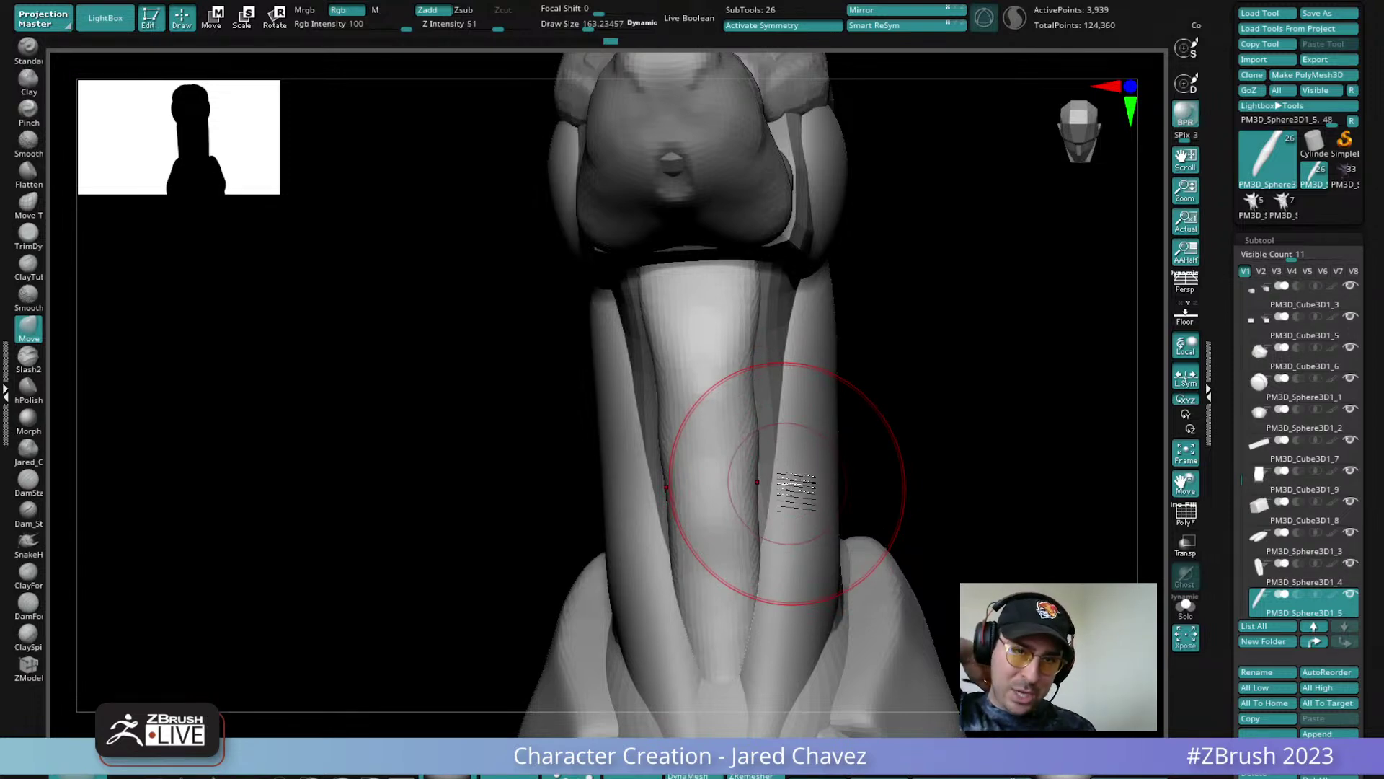
pyautogui.moveTo(797, 490); pyautogui.dragTo(618, 317, button='right')
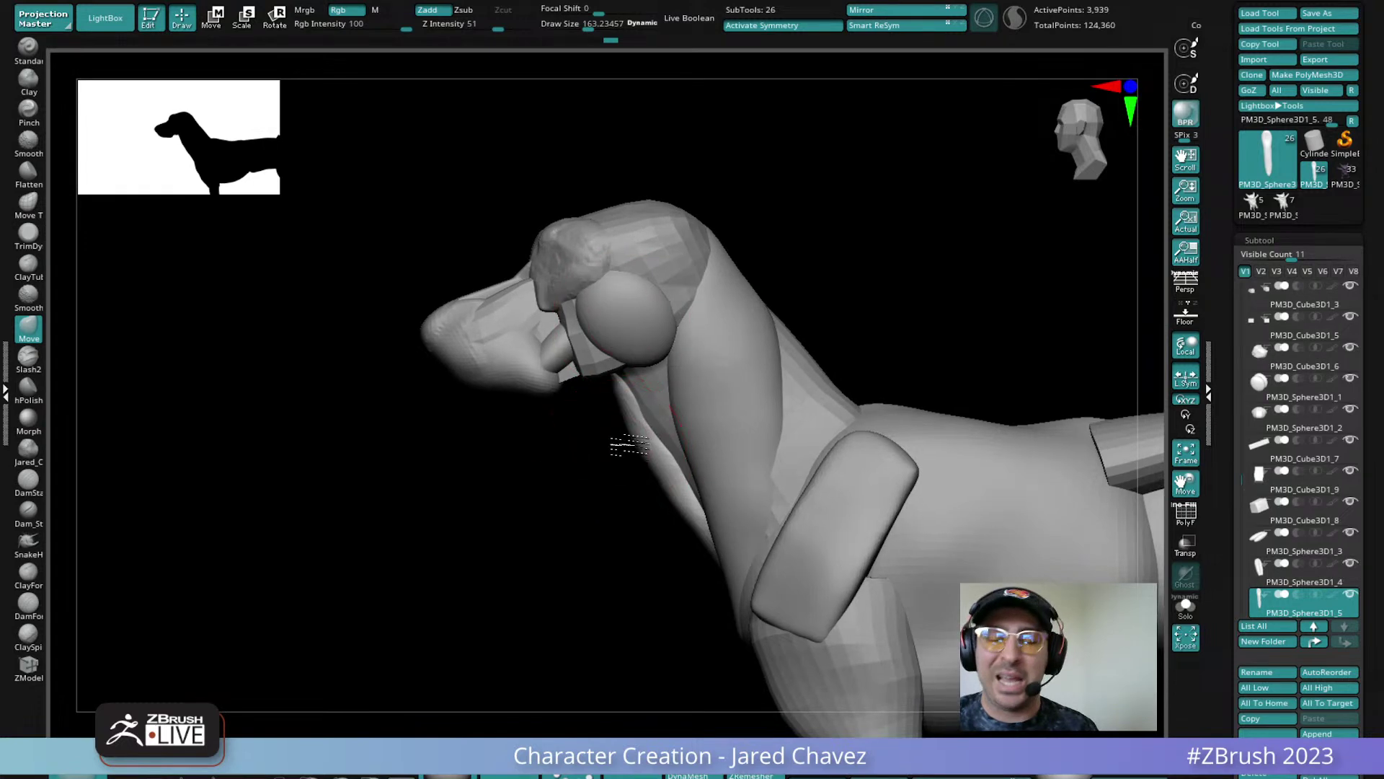
# Push the throat muscle's front edge in toward the neck and smooth its lower end
pyautogui.keyDown('ctrl'); pyautogui.moveTo(605, 442); pyautogui.dragTo(658, 492, button='right'); pyautogui.keyUp('ctrl')
pyautogui.moveTo(637, 492); pyautogui.dragTo(646, 495)
pyautogui.moveTo(681, 554); pyautogui.dragTo(702, 569)
pyautogui.moveTo(763, 586)
pyautogui.keyDown('alt'); pyautogui.mouseDown(button='right')
pyautogui.moveTo(707, 469)
pyautogui.moveTo(642, 396)
pyautogui.moveTo(680, 464)
pyautogui.mouseUp(button='right'); pyautogui.keyUp('alt')
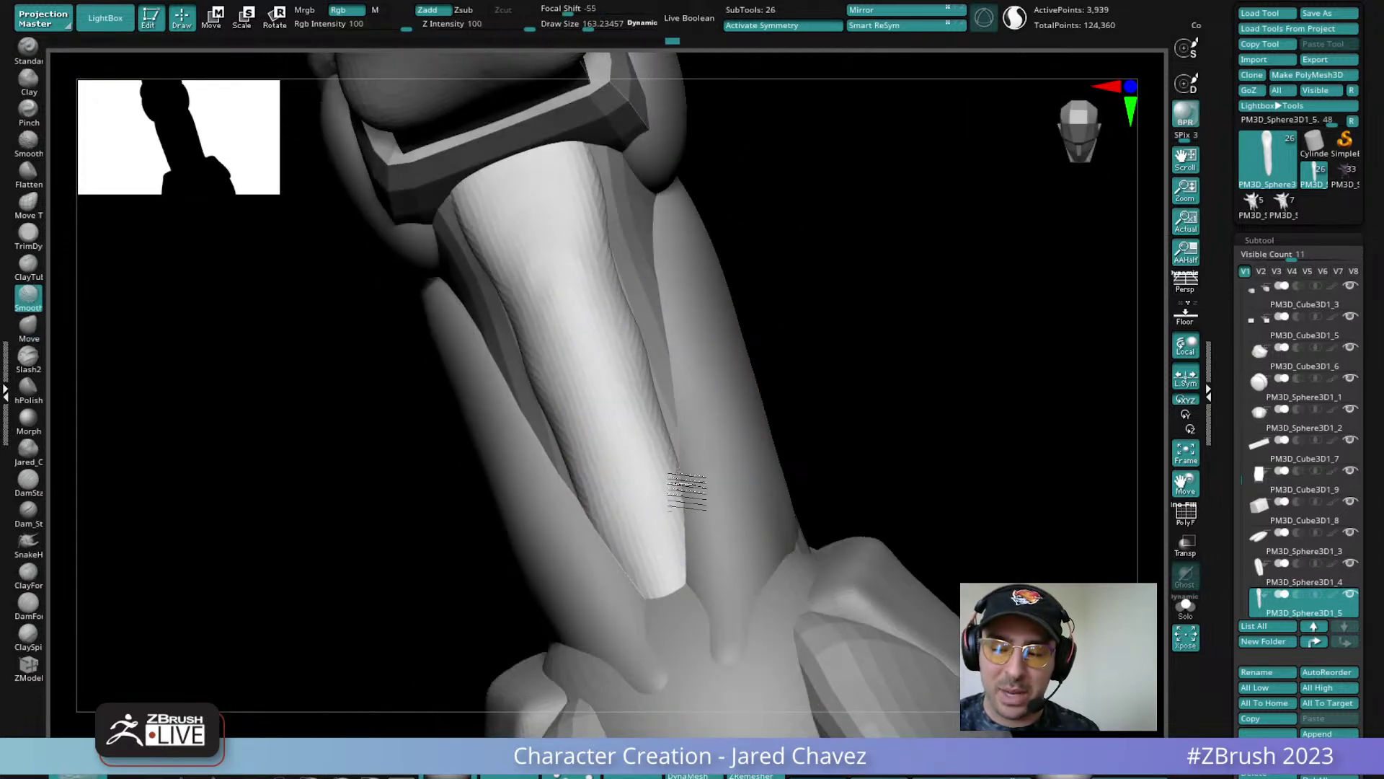
pyautogui.moveTo(658, 278); pyautogui.dragTo(626, 444, button='right')
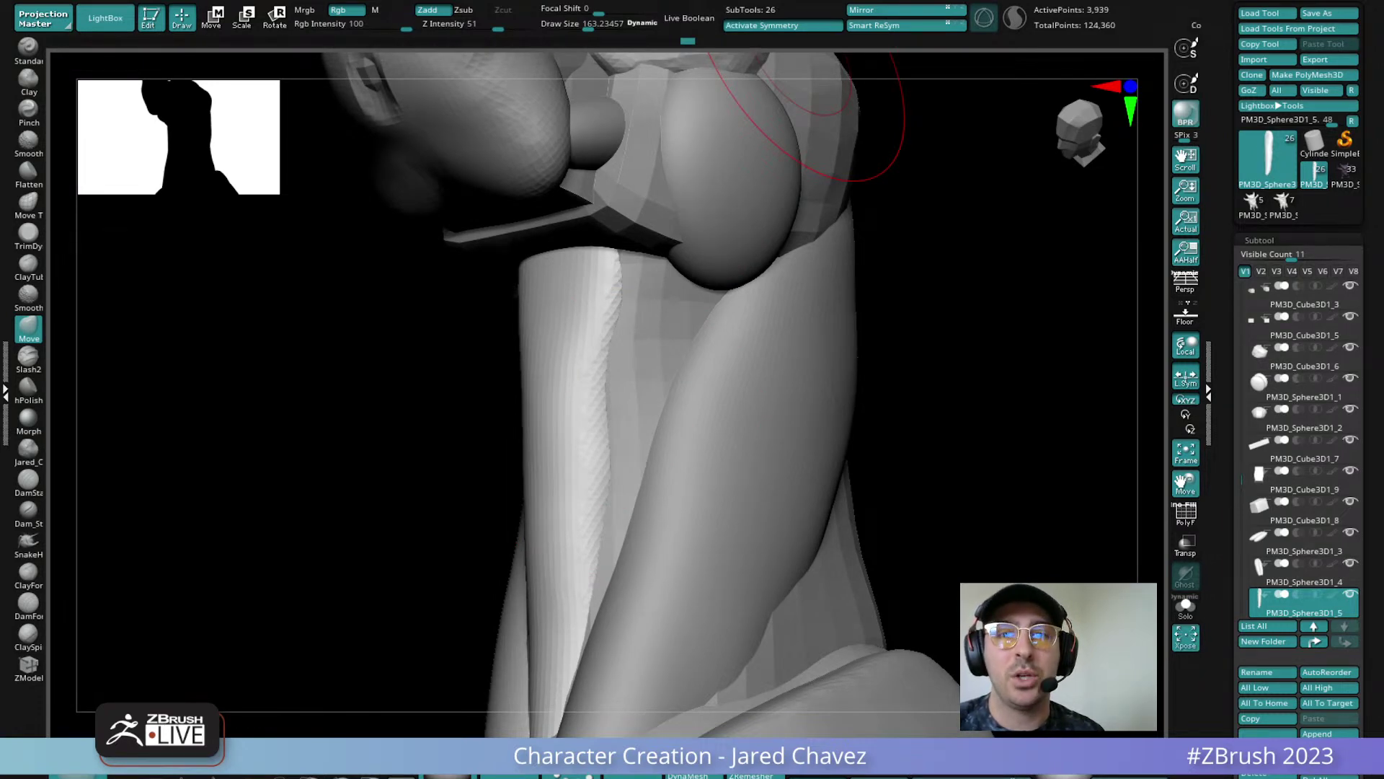
# Reduce the draw size to about 73, reshape the upper throat muscle under the jaw, and smooth it lower down
pyautogui.moveTo(815, 97); pyautogui.dragTo(602, 355, button='right')
pyautogui.press('space')
pyautogui.moveTo(610, 354); pyautogui.dragTo(596, 350)
pyautogui.moveTo(596, 349); pyautogui.dragTo(609, 325, button='right')
pyautogui.moveTo(598, 372); pyautogui.dragTo(597, 418)
pyautogui.moveTo(597, 420); pyautogui.dragTo(607, 357, button='right')
pyautogui.moveTo(585, 525)
pyautogui.keyDown('shift'); pyautogui.mouseDown()
pyautogui.moveTo(600, 263)
pyautogui.moveTo(599, 447)
pyautogui.mouseUp(); pyautogui.keyUp('shift')
# Smooth the skull where it pokes through the eye sockets, and make the brow form active again
pyautogui.keyDown('ctrl'); pyautogui.moveTo(599, 447); pyautogui.dragTo(608, 179, button='right'); pyautogui.keyUp('ctrl')
pyautogui.moveTo(829, 461)
pyautogui.mouseDown(button='right')
pyautogui.moveTo(763, 488)
pyautogui.moveTo(725, 422)
pyautogui.moveTo(620, 444)
pyautogui.moveTo(497, 343)
pyautogui.moveTo(553, 404)
pyautogui.moveTo(551, 432)
pyautogui.mouseUp(button='right')
pyautogui.keyDown('alt'); pyautogui.click(555, 433); pyautogui.keyUp('alt')
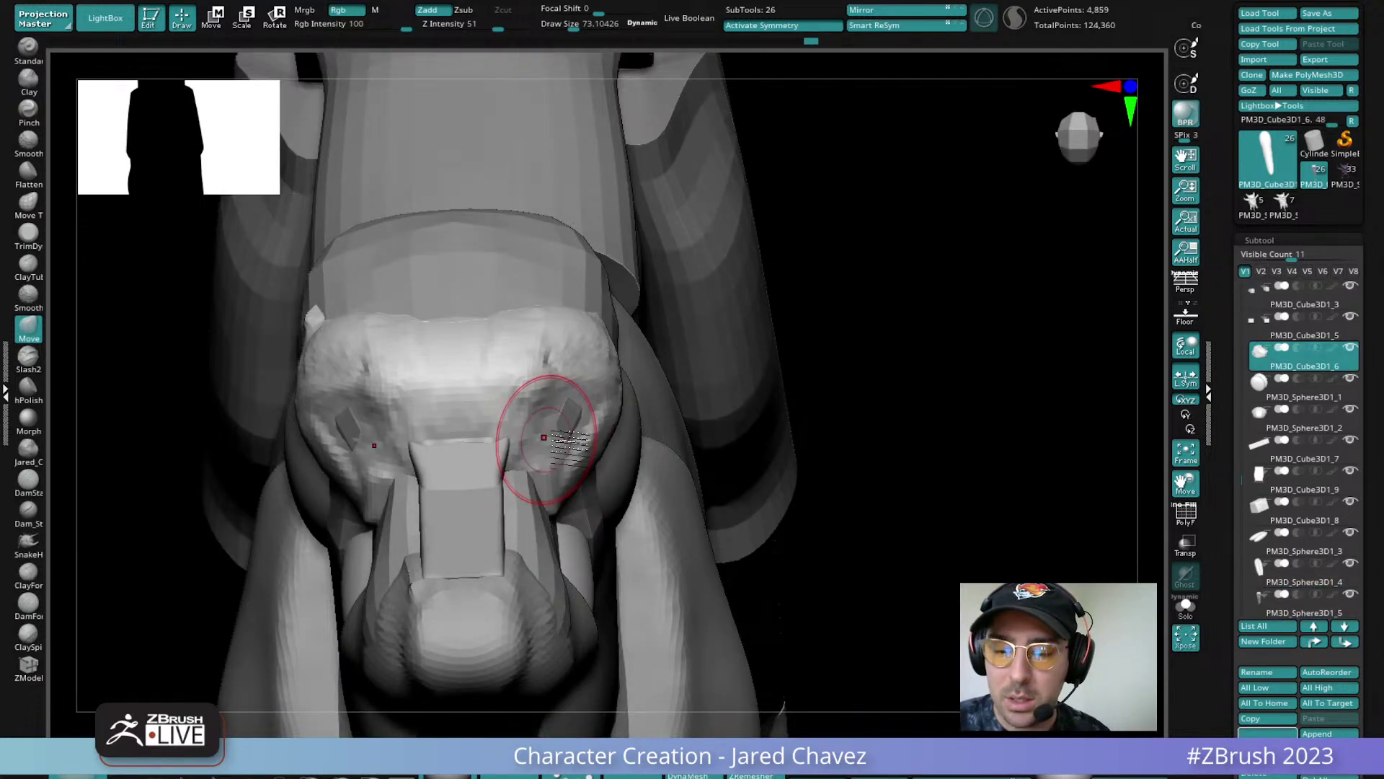
pyautogui.keyDown('alt'); pyautogui.click(569, 424); pyautogui.keyUp('alt')
pyautogui.keyDown('shift'); pyautogui.moveTo(579, 426); pyautogui.dragTo(563, 422); pyautogui.keyUp('shift')
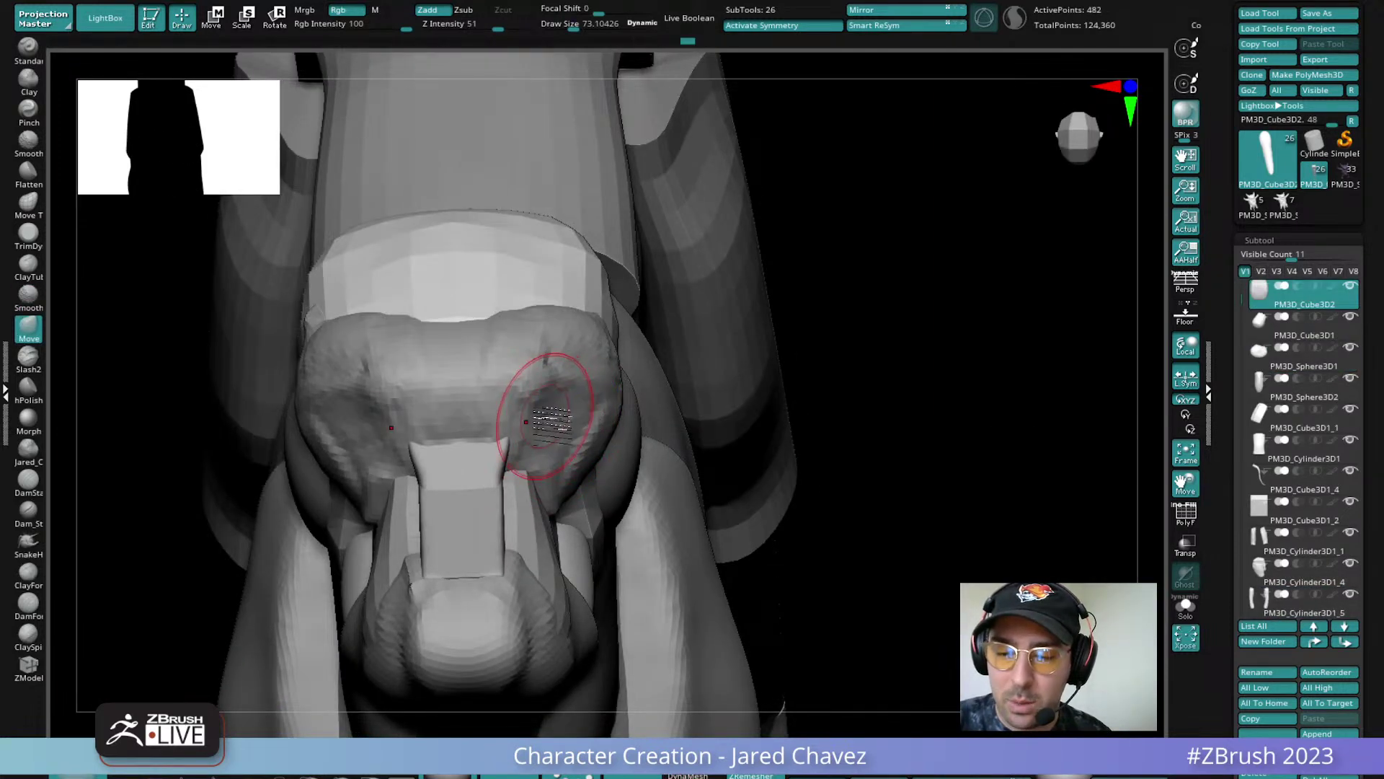
pyautogui.keyDown('alt'); pyautogui.click(551, 420); pyautogui.keyUp('alt')
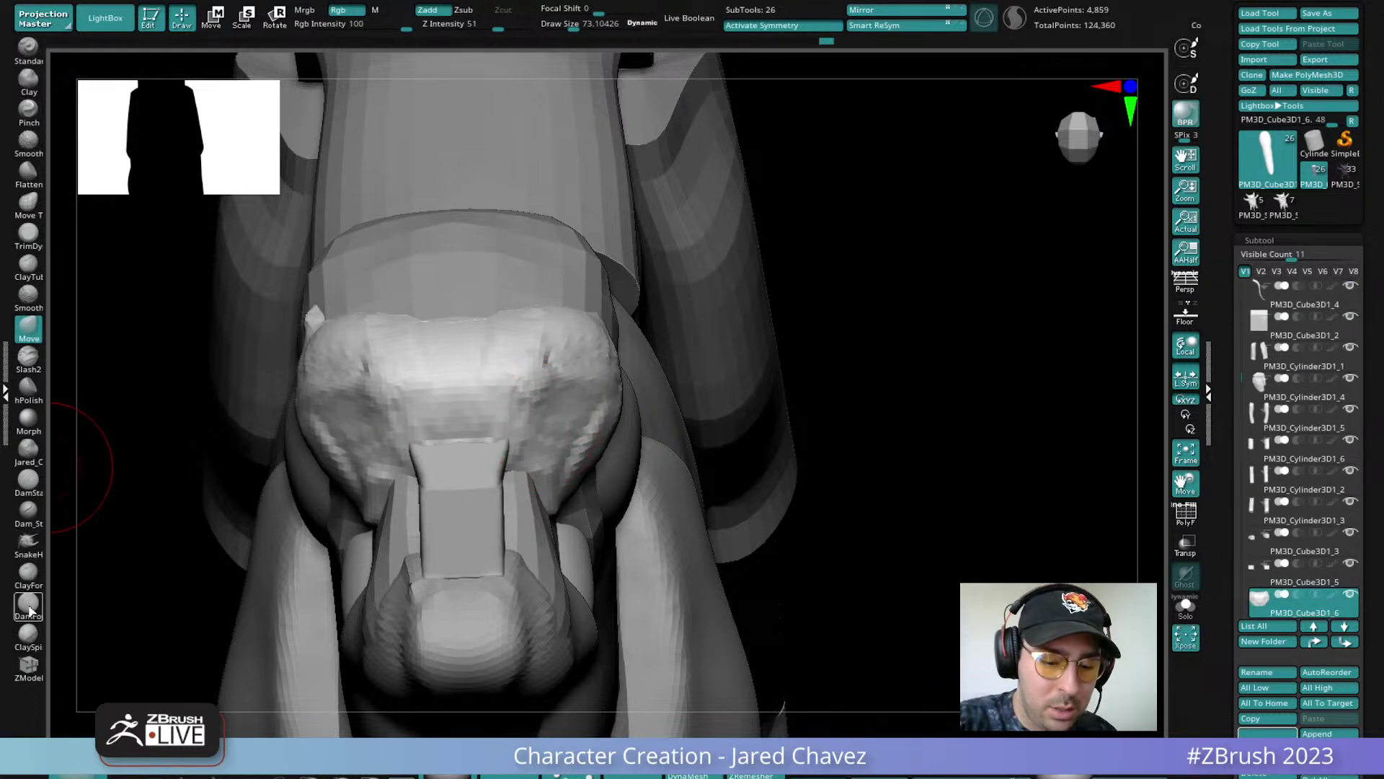
# Append a Sphere3D as a new subtool, select it, and activate the transform gizmo
pyautogui.click(1318, 732)
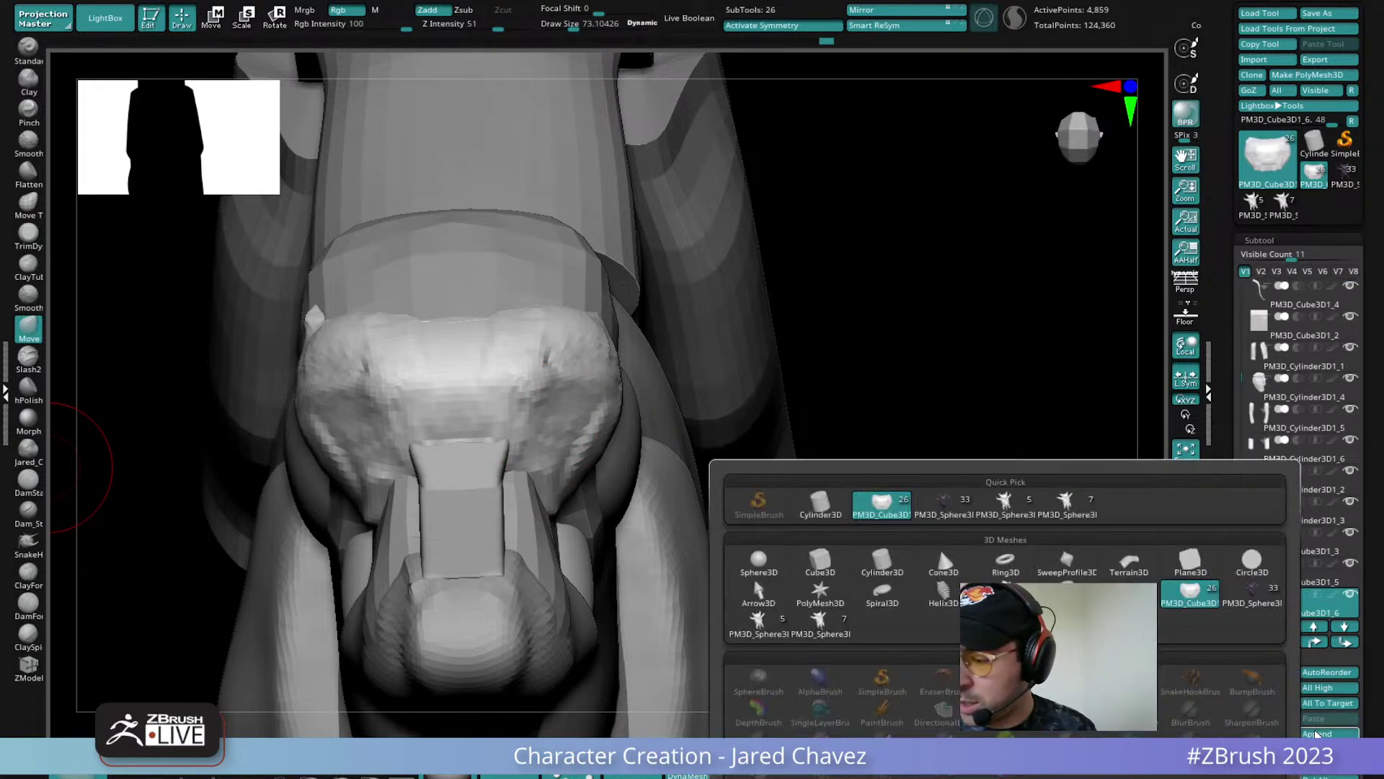
pyautogui.click(765, 548)
pyautogui.keyDown('alt'); pyautogui.click(757, 404); pyautogui.keyUp('alt')
pyautogui.moveTo(762, 401)
pyautogui.keyDown('ctrl'); pyautogui.mouseDown(button='right')
pyautogui.moveTo(829, 368)
pyautogui.moveTo(772, 396)
pyautogui.moveTo(756, 382)
pyautogui.mouseUp(button='right'); pyautogui.keyUp('ctrl')
pyautogui.click(215, 17)
# Scale the new sphere down and move it beside the dog's head with the gizmo
pyautogui.moveTo(908, 511); pyautogui.dragTo(535, 470)
pyautogui.keyDown('shift'); pyautogui.moveTo(535, 470); pyautogui.dragTo(699, 447, button='right'); pyautogui.keyUp('shift')
pyautogui.moveTo(464, 409); pyautogui.dragTo(409, 458)
pyautogui.keyDown('shift'); pyautogui.moveTo(408, 460); pyautogui.dragTo(745, 470, button='right'); pyautogui.keyUp('shift')
pyautogui.keyDown('ctrl'); pyautogui.moveTo(587, 441); pyautogui.dragTo(613, 479, button='right'); pyautogui.keyUp('ctrl')
pyautogui.keyDown('alt'); pyautogui.moveTo(613, 479); pyautogui.dragTo(708, 521, button='right'); pyautogui.keyUp('alt')
pyautogui.moveTo(585, 515); pyautogui.dragTo(667, 475)
pyautogui.keyDown('shift'); pyautogui.moveTo(667, 475); pyautogui.dragTo(690, 503, button='right'); pyautogui.keyUp('shift')
pyautogui.moveTo(519, 504); pyautogui.dragTo(577, 482)
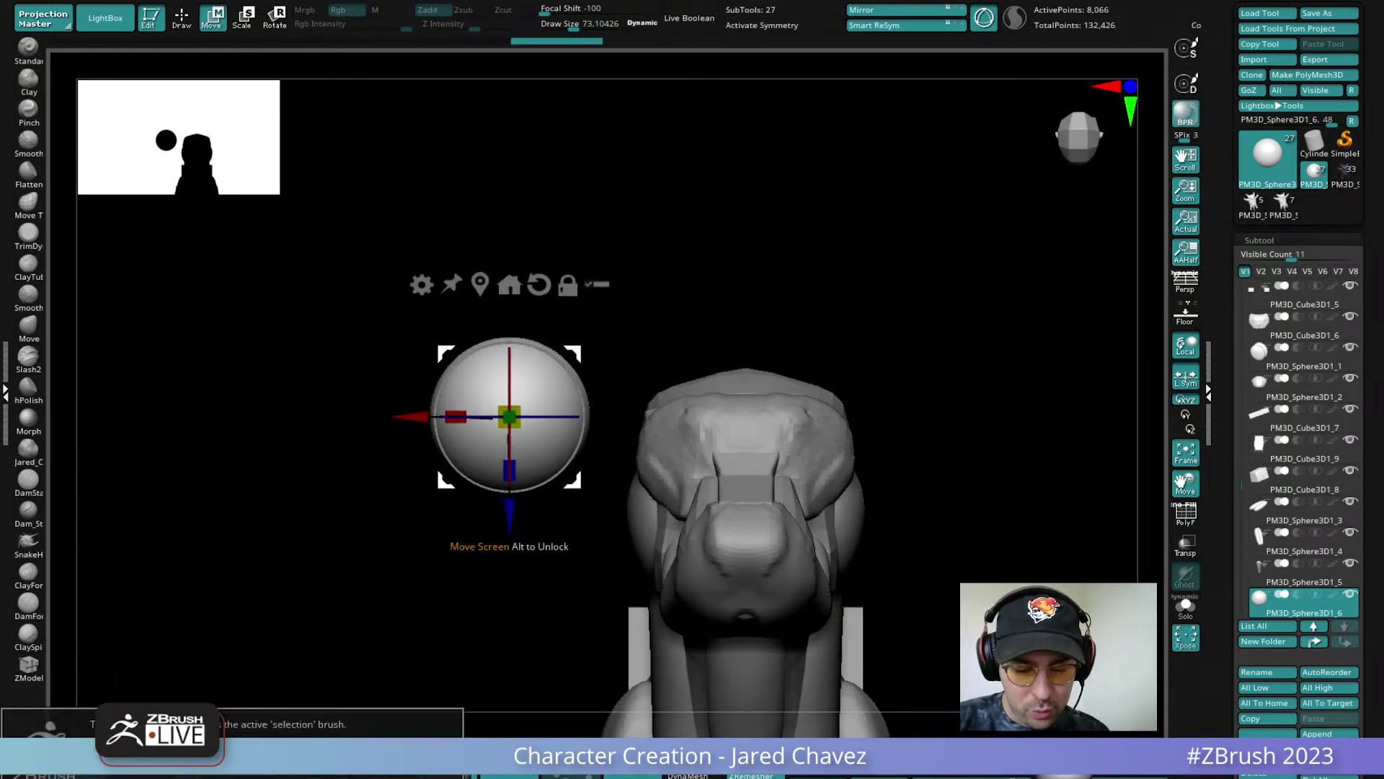
# Trim off the sphere's lower half with a straight cut, keeping the upper dome
pyautogui.keyDown('ctrl'); pyautogui.keyDown('shift'); pyautogui.moveTo(283, 431); pyautogui.dragTo(659, 455); pyautogui.keyUp('shift'); pyautogui.keyUp('ctrl')
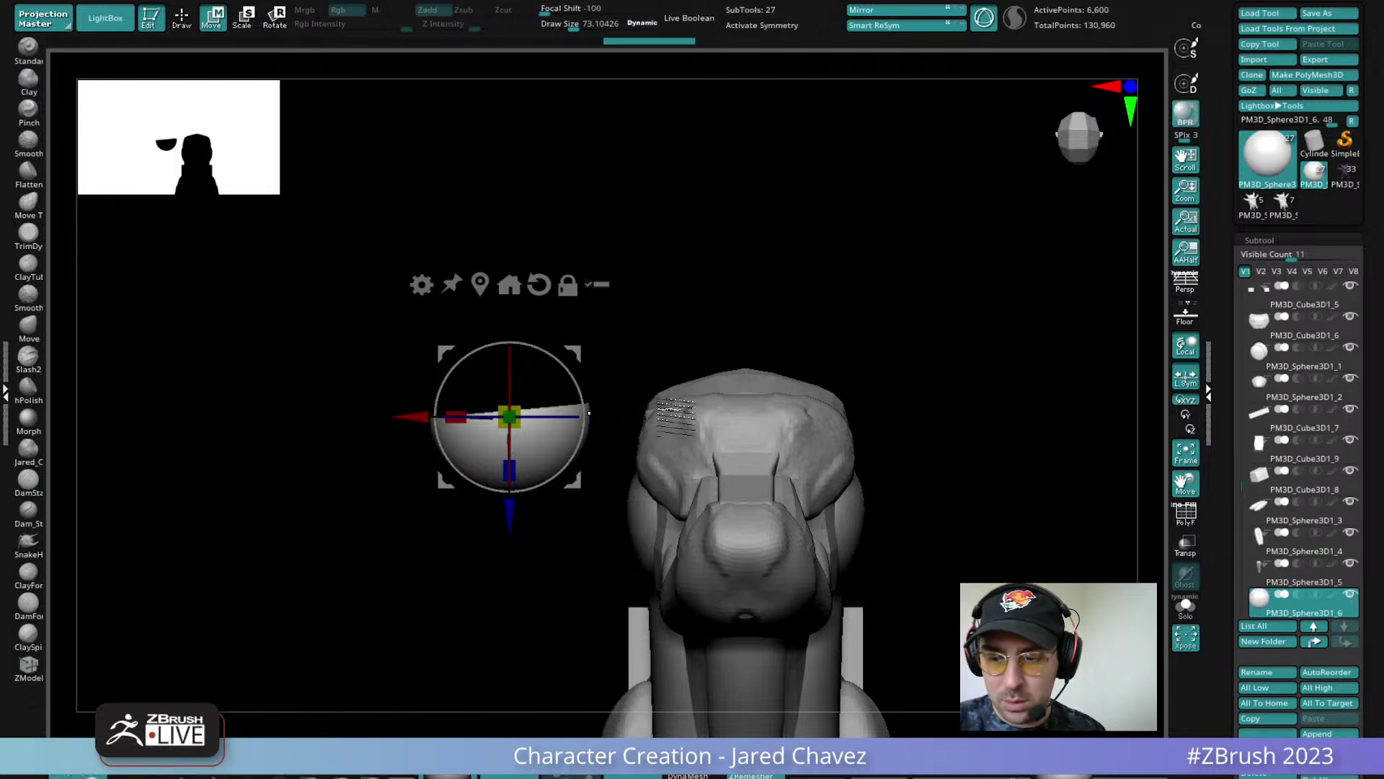
pyautogui.moveTo(644, 388)
pyautogui.keyDown('ctrl'); pyautogui.keyDown('shift'); pyautogui.mouseDown()
pyautogui.moveTo(418, 462)
pyautogui.moveTo(242, 462)
pyautogui.mouseUp(); pyautogui.keyUp('shift'); pyautogui.keyUp('ctrl')
pyautogui.click(188, 20)
pyautogui.moveTo(375, 318)
pyautogui.mouseDown()
pyautogui.moveTo(704, 427)
pyautogui.moveTo(711, 414)
pyautogui.mouseUp()
# Move, scale, and rotate the half-sphere so it sits over one eye socket as an upper eyelid
pyautogui.click(217, 18)
pyautogui.keyDown('shift'); pyautogui.moveTo(310, 252); pyautogui.dragTo(389, 338); pyautogui.keyUp('shift')
pyautogui.moveTo(596, 493); pyautogui.dragTo(790, 520)
pyautogui.moveTo(634, 505); pyautogui.dragTo(889, 458)
pyautogui.moveTo(726, 458); pyautogui.dragTo(703, 488)
pyautogui.moveTo(1031, 411); pyautogui.dragTo(824, 501)
pyautogui.moveTo(620, 354); pyautogui.dragTo(591, 505)
pyautogui.moveTo(717, 499); pyautogui.dragTo(800, 357)
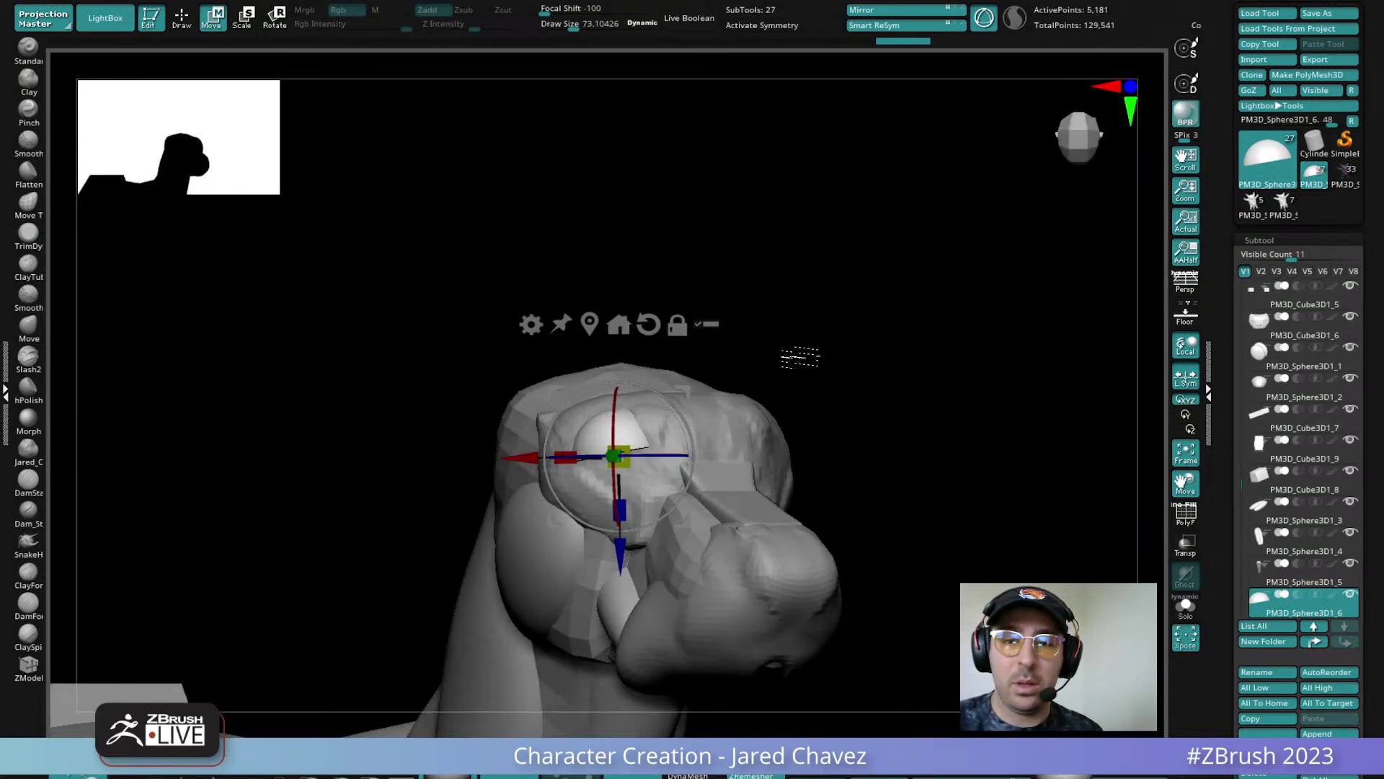
# Shape the eyelid dome around the eye socket using the Move brush at a draw size of about 104
pyautogui.click(181, 18)
pyautogui.moveTo(635, 303)
pyautogui.keyDown('ctrl'); pyautogui.mouseDown(button='right')
pyautogui.moveTo(697, 470)
pyautogui.moveTo(675, 473)
pyautogui.mouseUp(button='right'); pyautogui.keyUp('ctrl')
pyautogui.press('space')
pyautogui.moveTo(675, 473); pyautogui.dragTo(710, 471)
pyautogui.moveTo(531, 504)
pyautogui.mouseDown()
pyautogui.moveTo(598, 457)
pyautogui.moveTo(626, 456)
pyautogui.mouseUp()
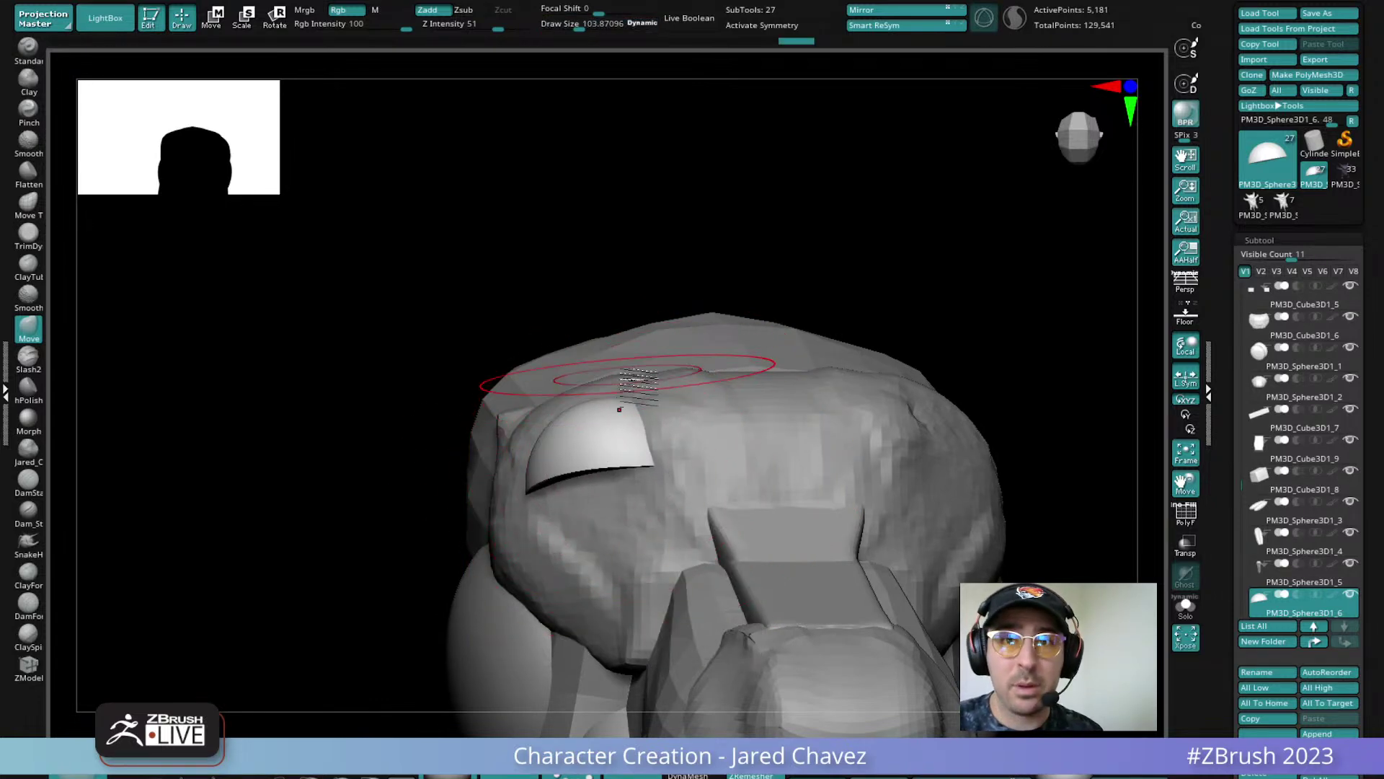
pyautogui.moveTo(626, 401); pyautogui.dragTo(627, 408)
pyautogui.moveTo(628, 410); pyautogui.dragTo(742, 444, button='right')
pyautogui.moveTo(621, 464); pyautogui.dragTo(624, 461)
pyautogui.moveTo(625, 461)
pyautogui.mouseDown(button='right')
pyautogui.moveTo(639, 459)
pyautogui.moveTo(639, 399)
pyautogui.moveTo(613, 401)
pyautogui.mouseUp(button='right')
pyautogui.moveTo(594, 460); pyautogui.dragTo(551, 435)
pyautogui.moveTo(586, 398)
pyautogui.mouseDown(button='right')
pyautogui.moveTo(664, 478)
pyautogui.moveTo(605, 464)
pyautogui.mouseUp(button='right')
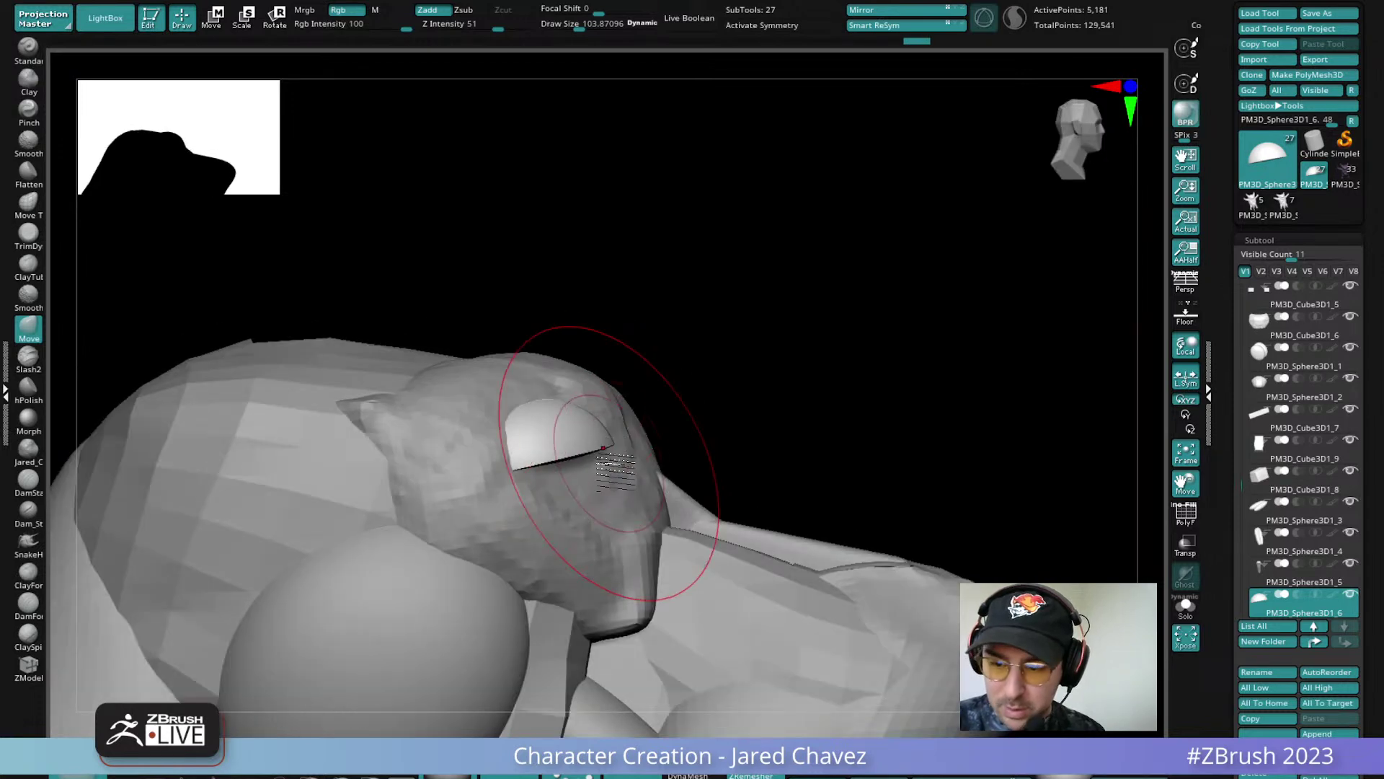
# Refine the eyelid's inner corner with the Move brush at a draw size of about 54, and DynaMesh the eyelid
pyautogui.press('space')
pyautogui.moveTo(599, 460); pyautogui.dragTo(578, 442)
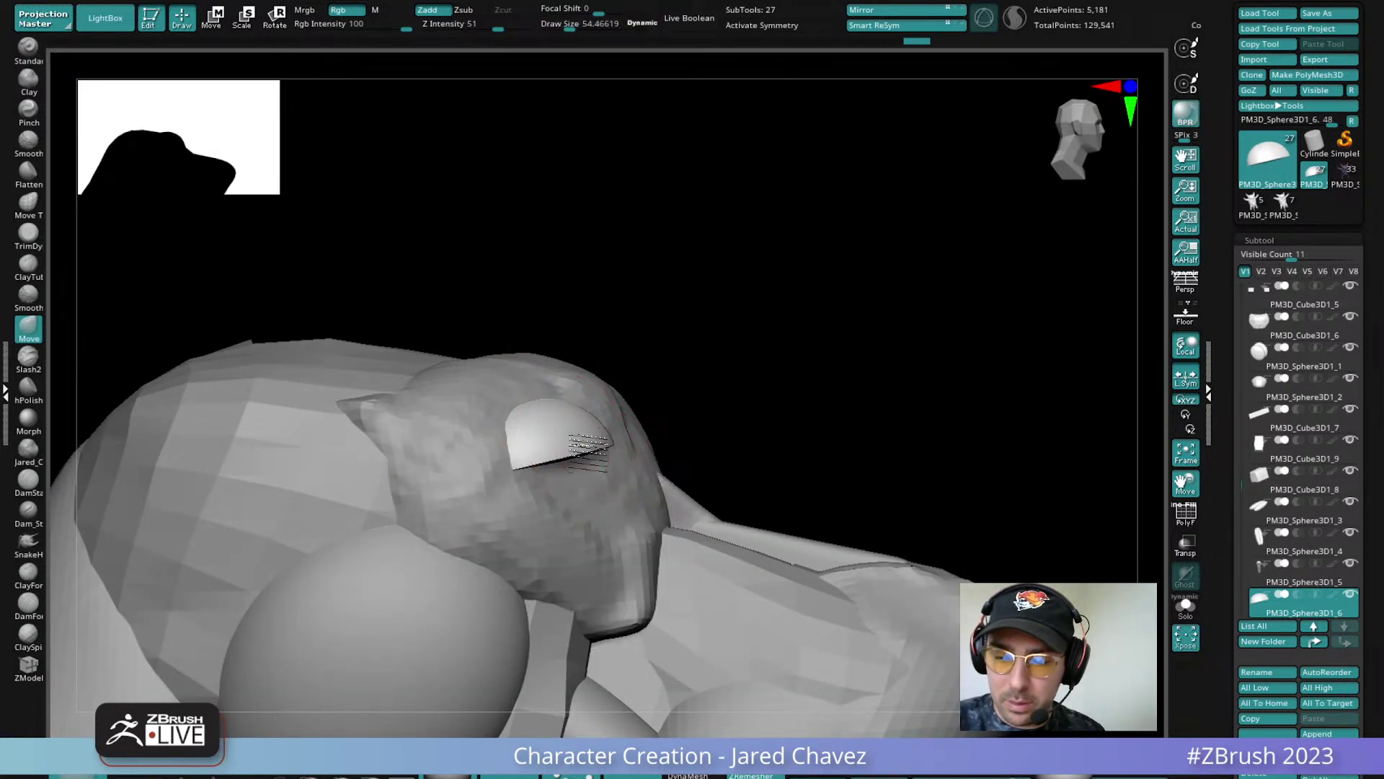
pyautogui.moveTo(541, 433)
pyautogui.mouseDown(button='right')
pyautogui.moveTo(637, 377)
pyautogui.moveTo(642, 457)
pyautogui.mouseUp(button='right')
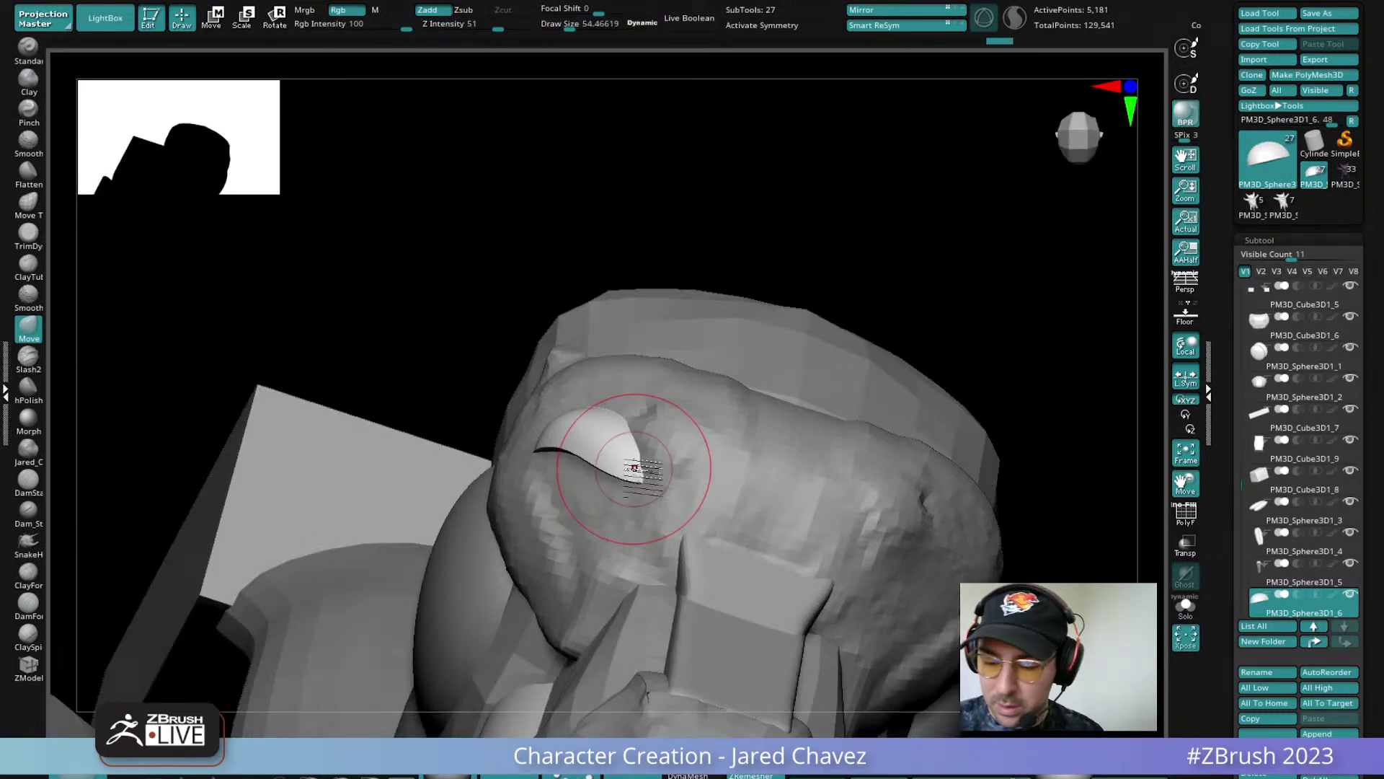
pyautogui.click(691, 775)
pyautogui.moveTo(797, 464)
pyautogui.mouseDown(button='right')
pyautogui.moveTo(766, 488)
pyautogui.moveTo(715, 457)
pyautogui.moveTo(599, 462)
pyautogui.moveTo(591, 430)
pyautogui.mouseUp(button='right')
pyautogui.moveTo(576, 380); pyautogui.dragTo(529, 386, button='right')
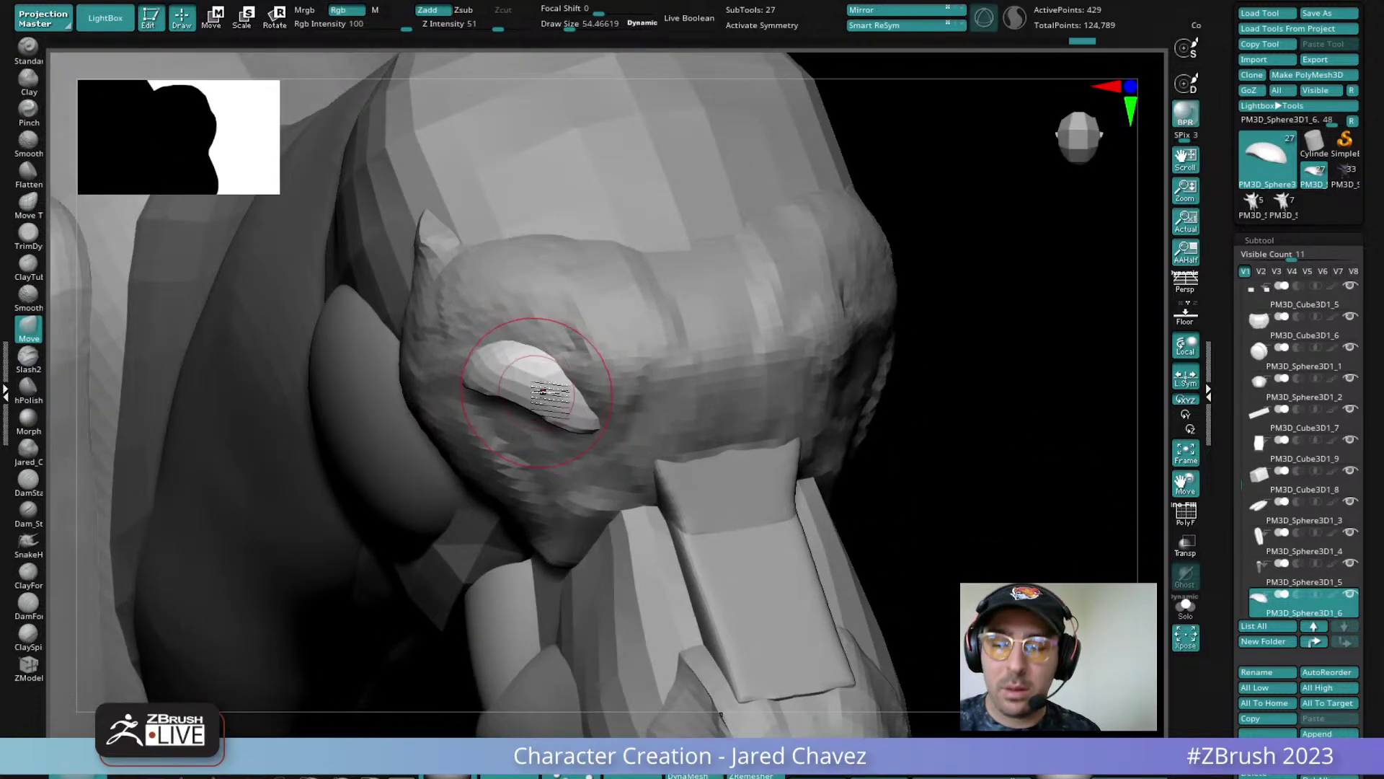
# Examine the upper eyelid's shape and its fit over the eye socket from several angles
pyautogui.keyDown('alt'); pyautogui.click(585, 446); pyautogui.keyUp('alt')
pyautogui.moveTo(585, 445); pyautogui.dragTo(593, 387, button='right')
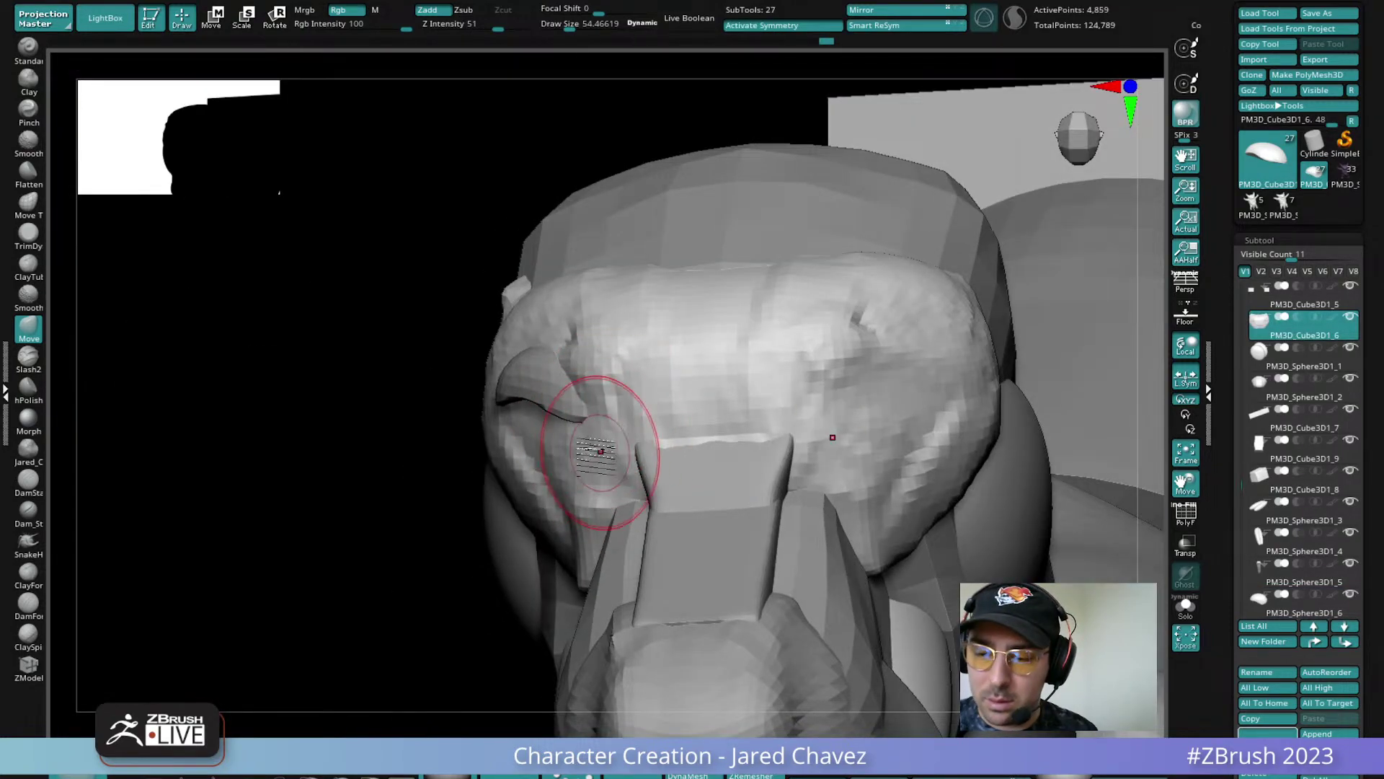
pyautogui.moveTo(572, 433); pyautogui.dragTo(844, 479, button='right')
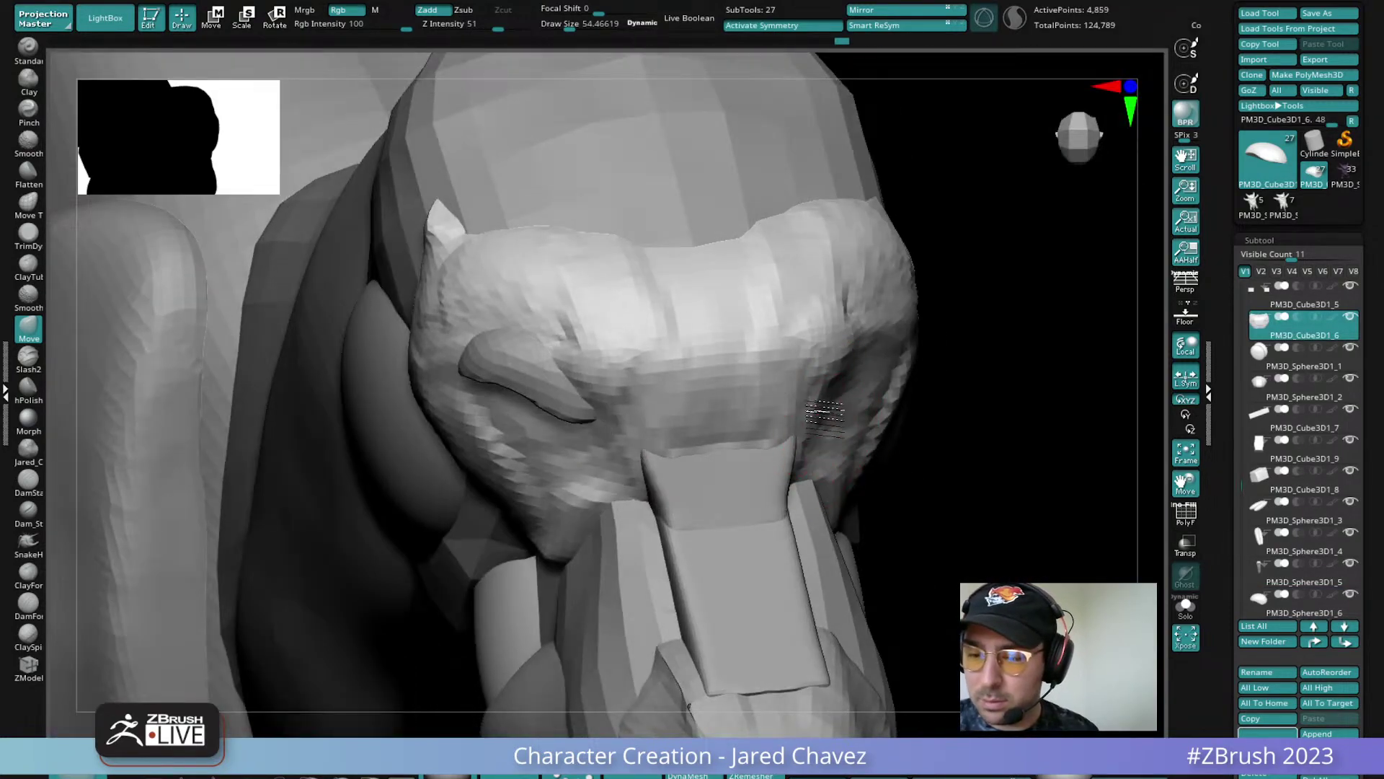
pyautogui.moveTo(819, 402)
pyautogui.mouseDown(button='right')
pyautogui.moveTo(525, 387)
pyautogui.moveTo(542, 397)
pyautogui.mouseUp(button='right')
pyautogui.keyDown('alt'); pyautogui.click(515, 410); pyautogui.keyUp('alt')
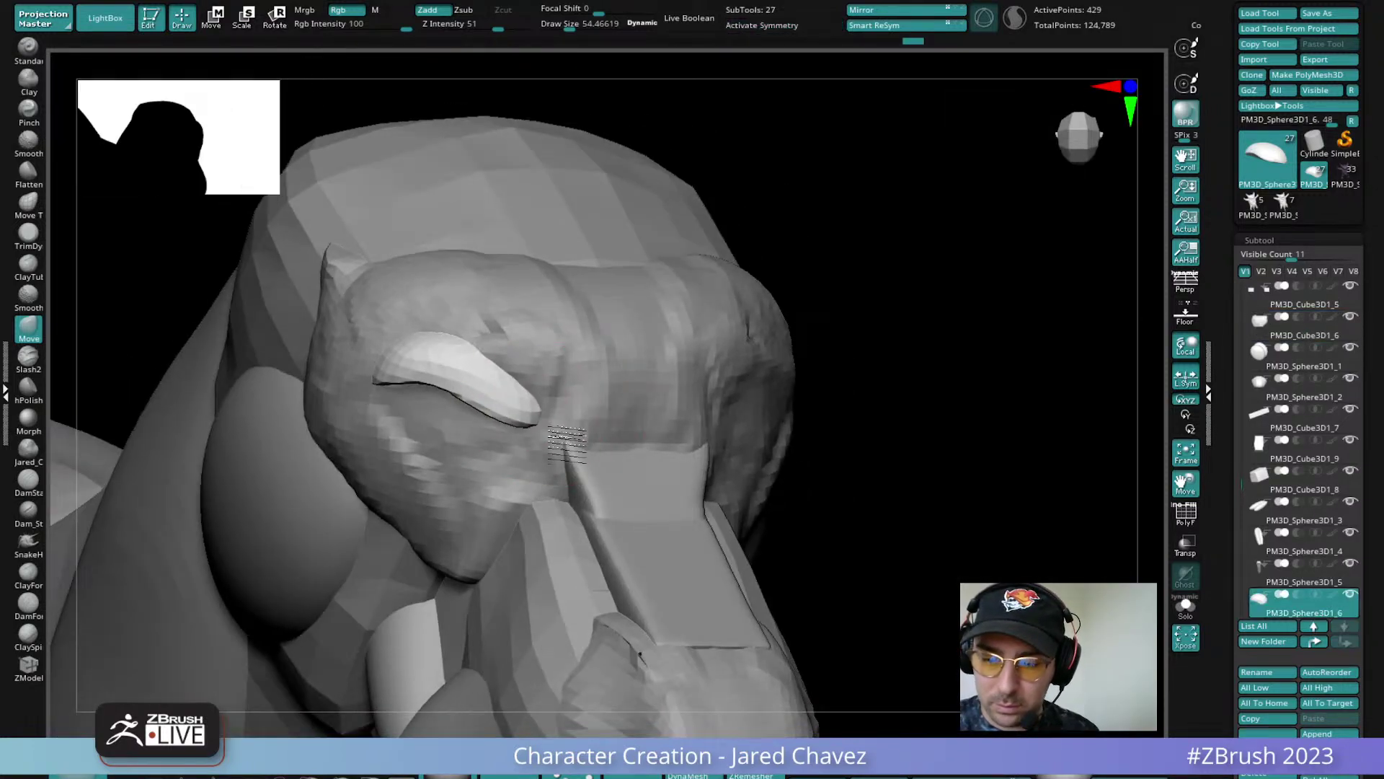
pyautogui.moveTo(520, 361); pyautogui.dragTo(592, 480, button='right')
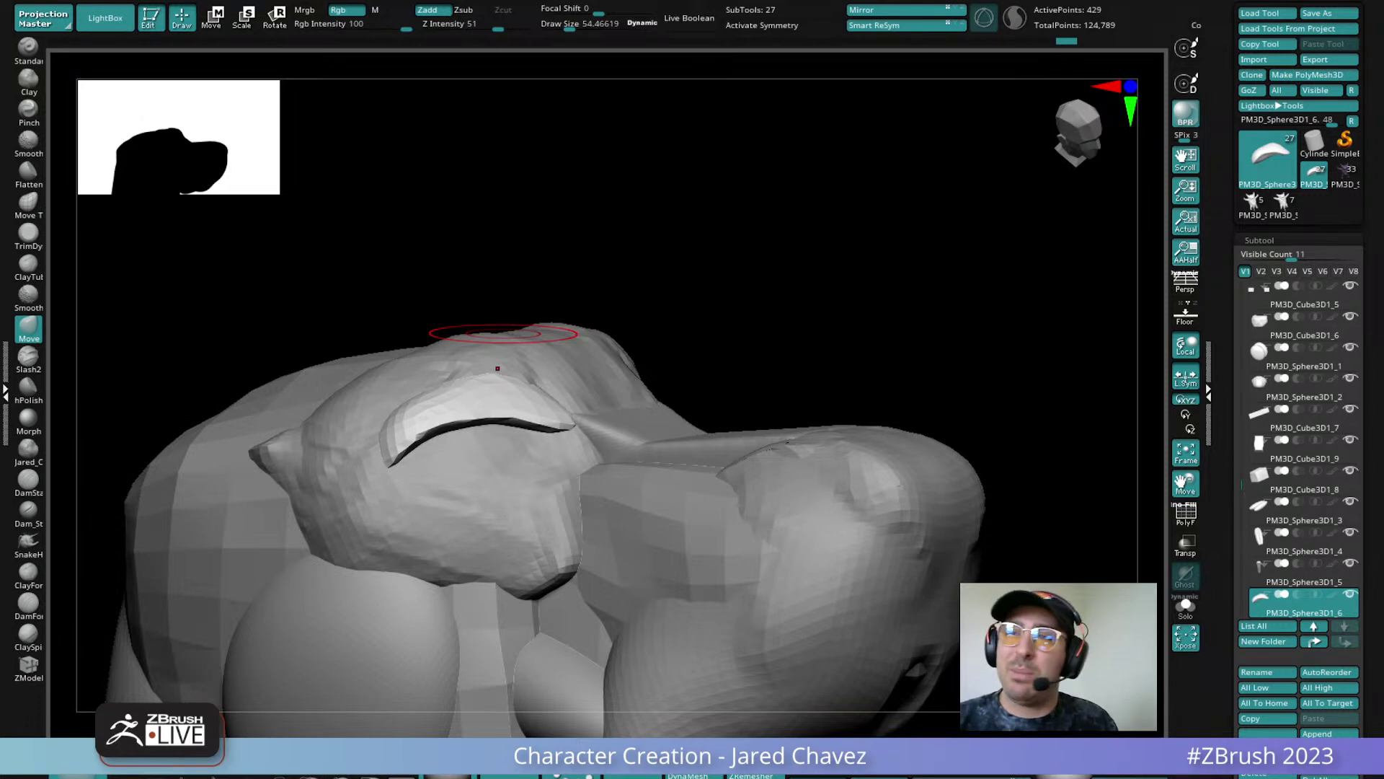
pyautogui.moveTo(545, 353); pyautogui.dragTo(548, 431, button='right')
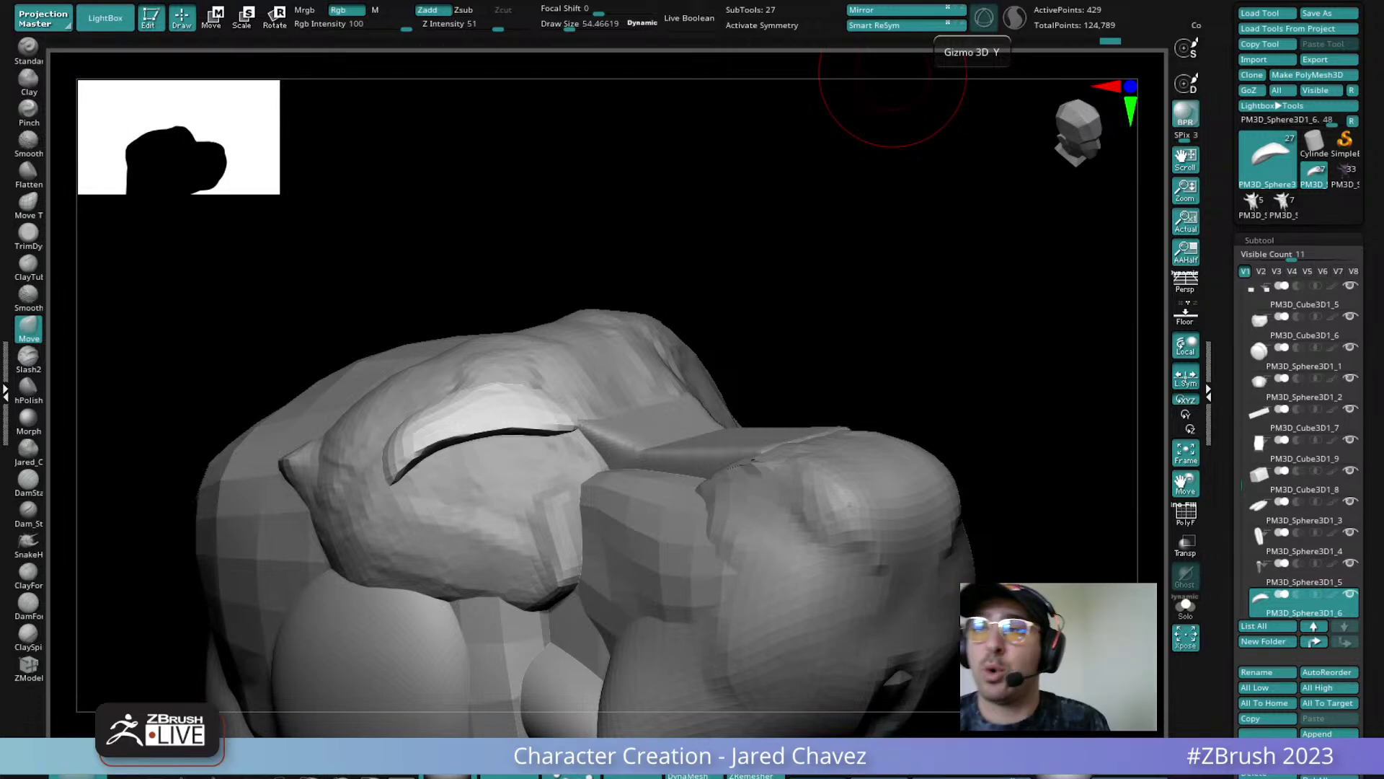
pyautogui.moveTo(683, 301); pyautogui.dragTo(507, 403, button='right')
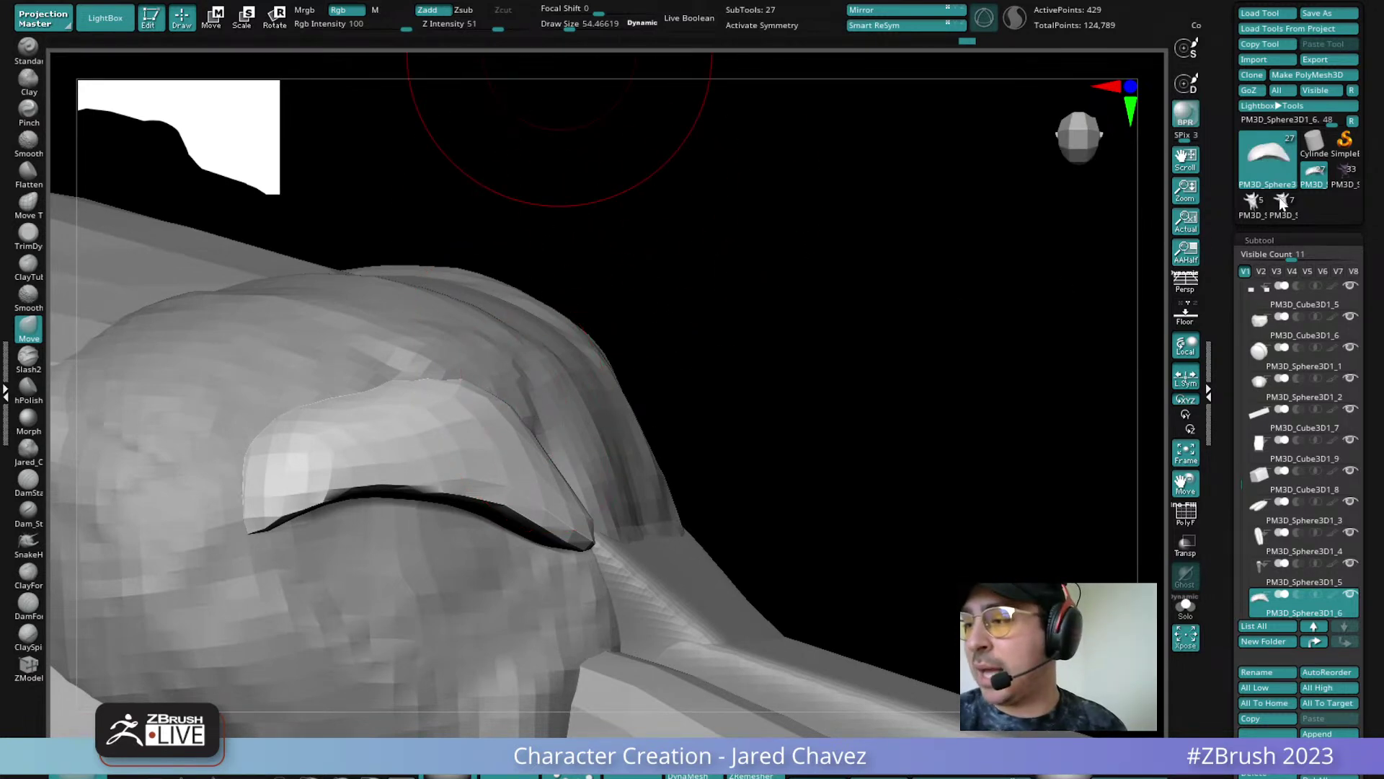
# Look over the grey and purple Gengar creature sculpts for comparison, and return to the dog model
pyautogui.click(1282, 203)
pyautogui.moveTo(1024, 438); pyautogui.dragTo(829, 222)
pyautogui.moveTo(126, 368)
pyautogui.mouseDown()
pyautogui.moveTo(471, 645)
pyautogui.moveTo(551, 371)
pyautogui.moveTo(819, 365)
pyautogui.moveTo(784, 368)
pyautogui.moveTo(611, 130)
pyautogui.mouseUp()
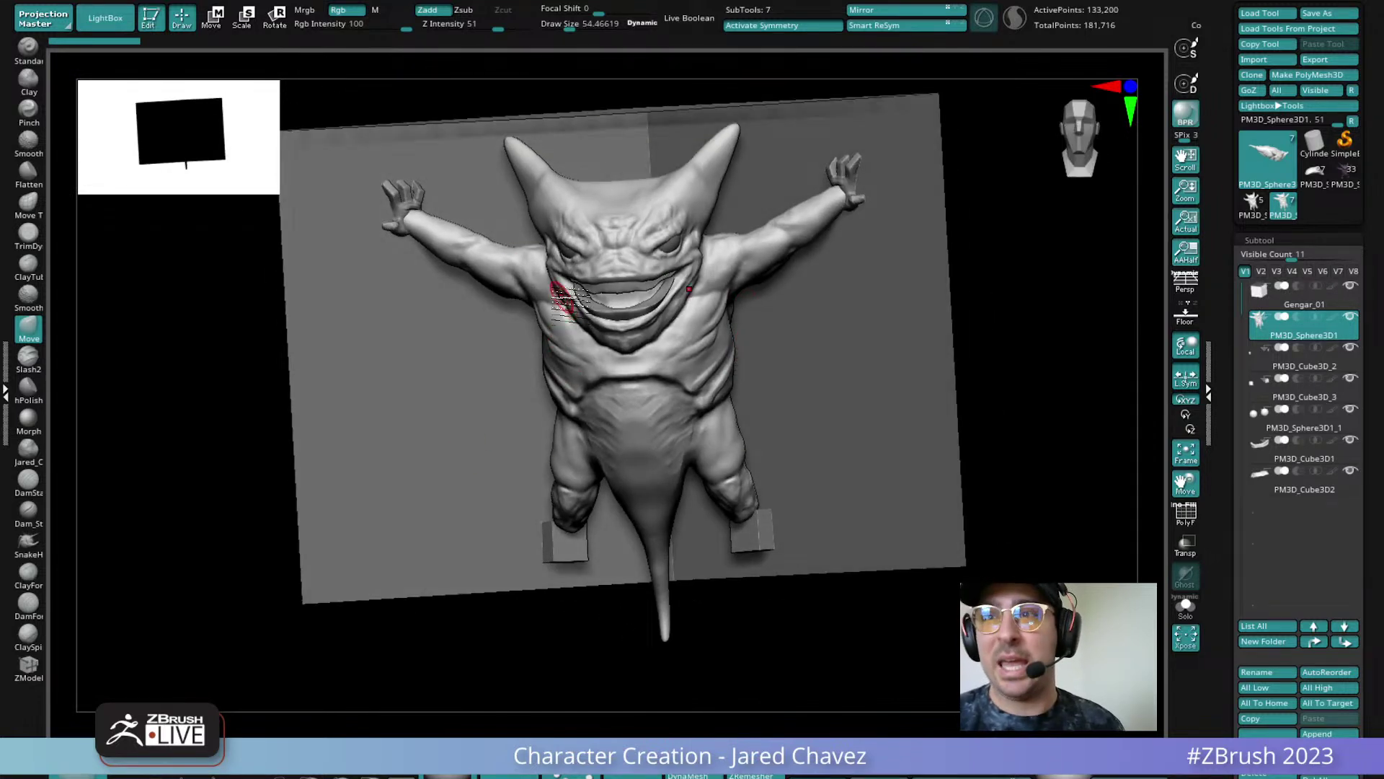
pyautogui.click(1346, 178)
pyautogui.moveTo(553, 221); pyautogui.dragTo(539, 252)
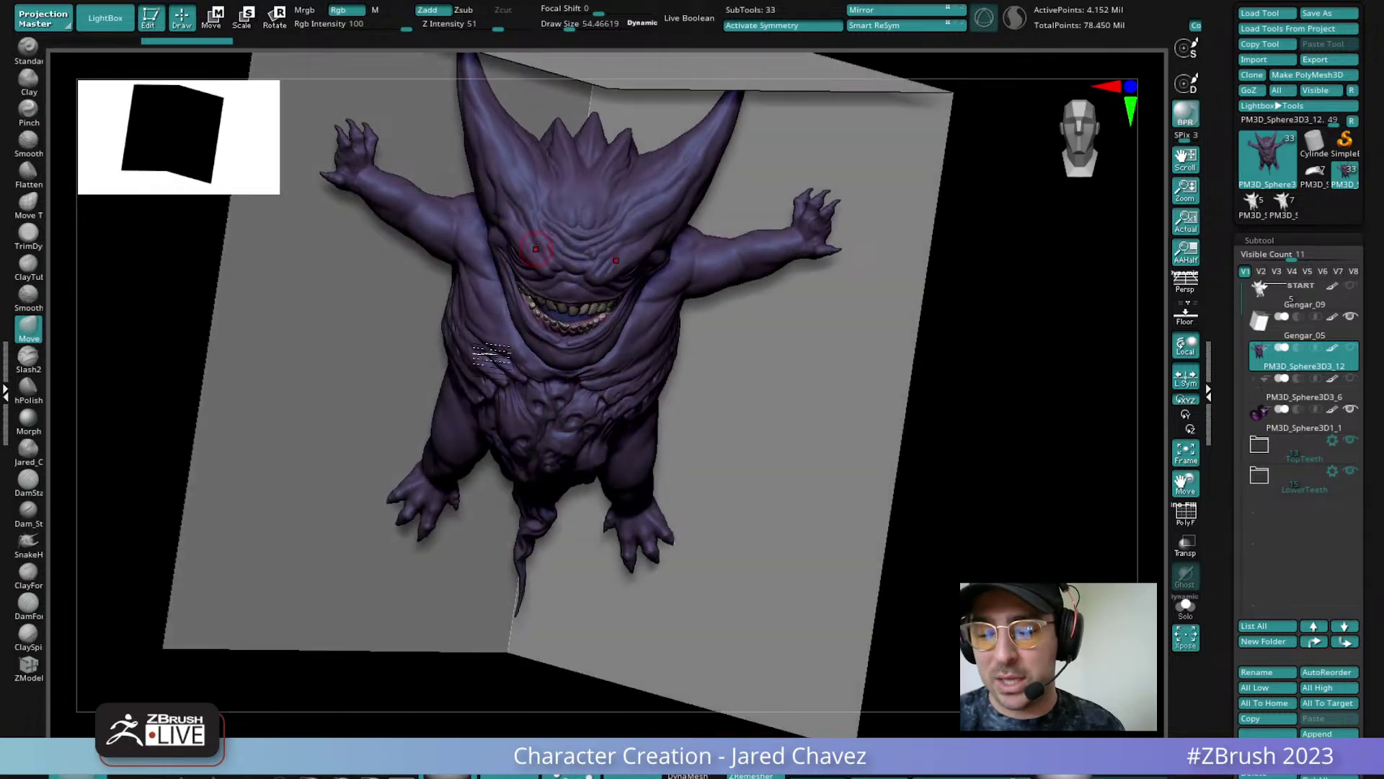
pyautogui.click(1284, 202)
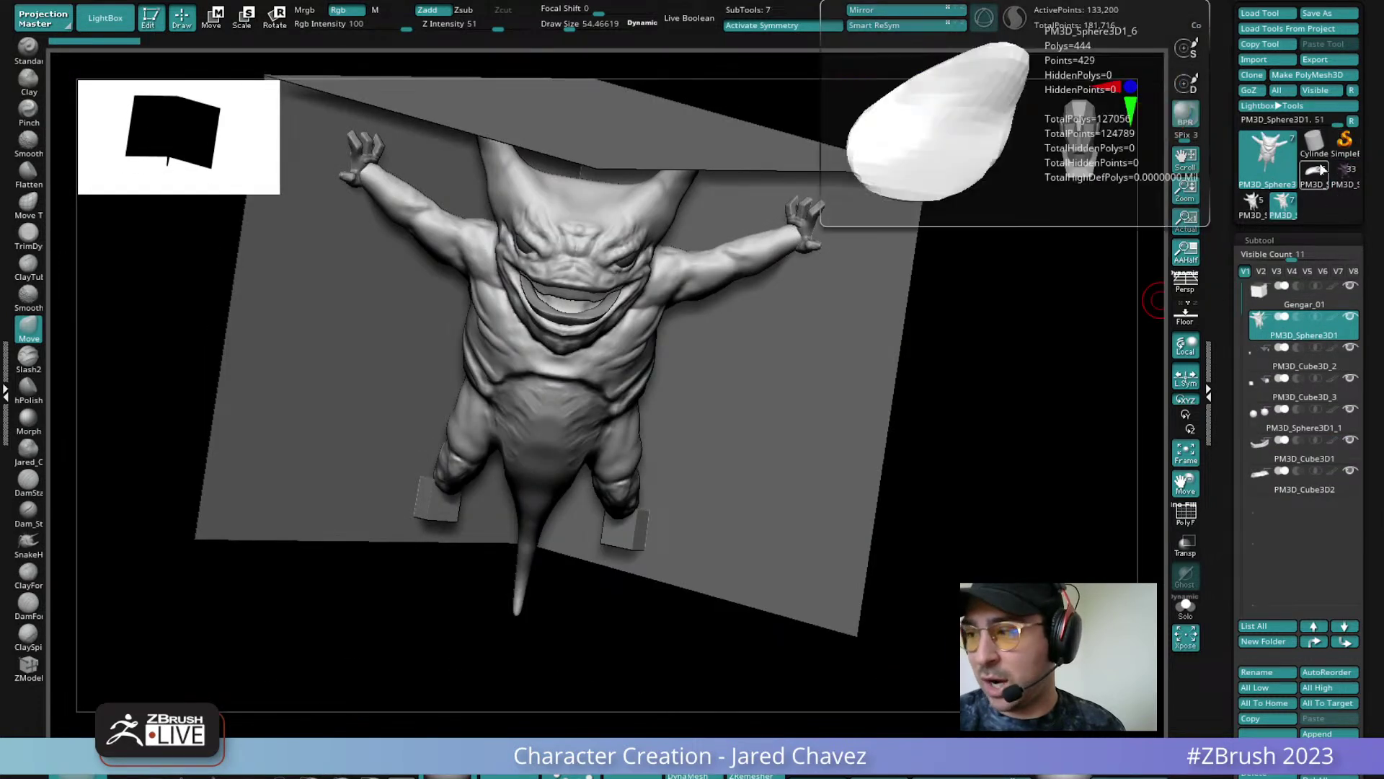
pyautogui.click(1316, 176)
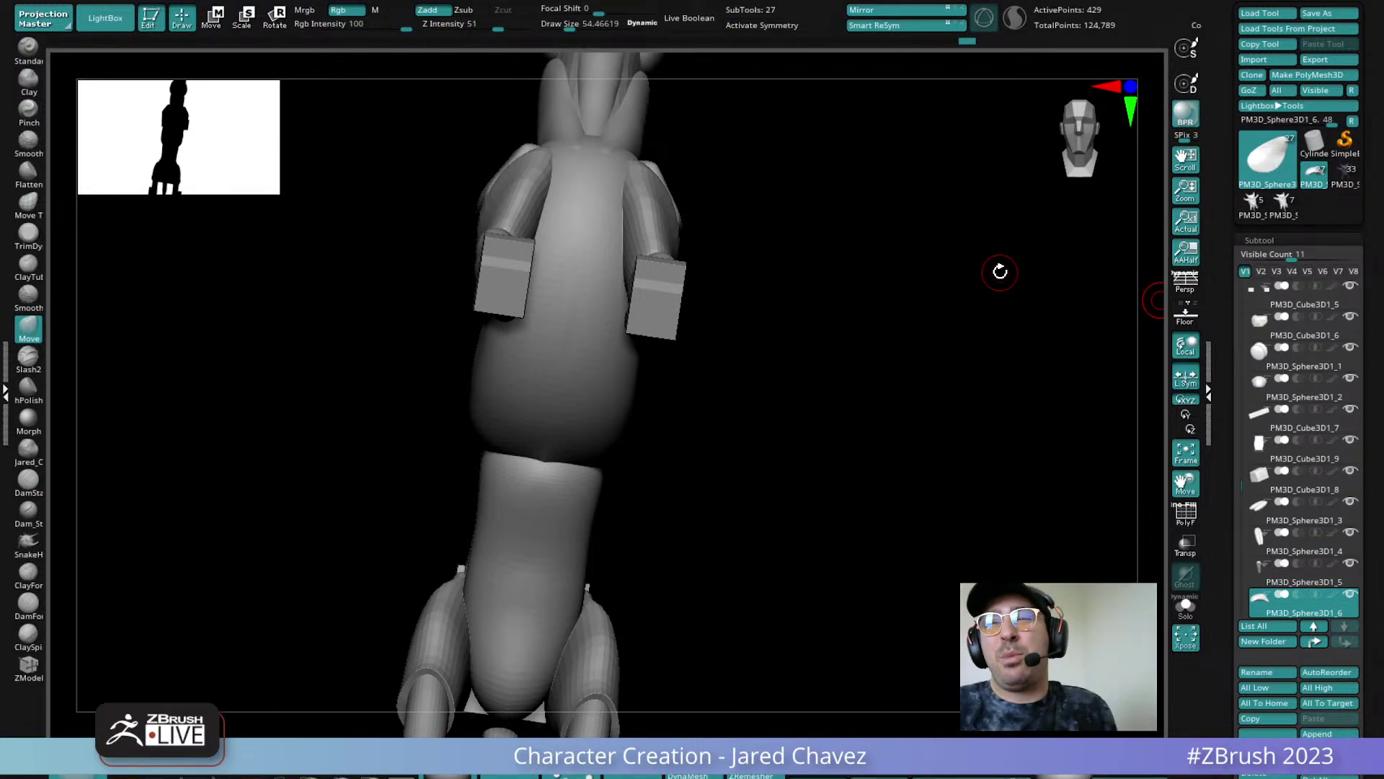
# Duplicate the upper eyelid and mirror the copy onto the opposite eye socket
pyautogui.moveTo(1000, 271); pyautogui.dragTo(664, 355)
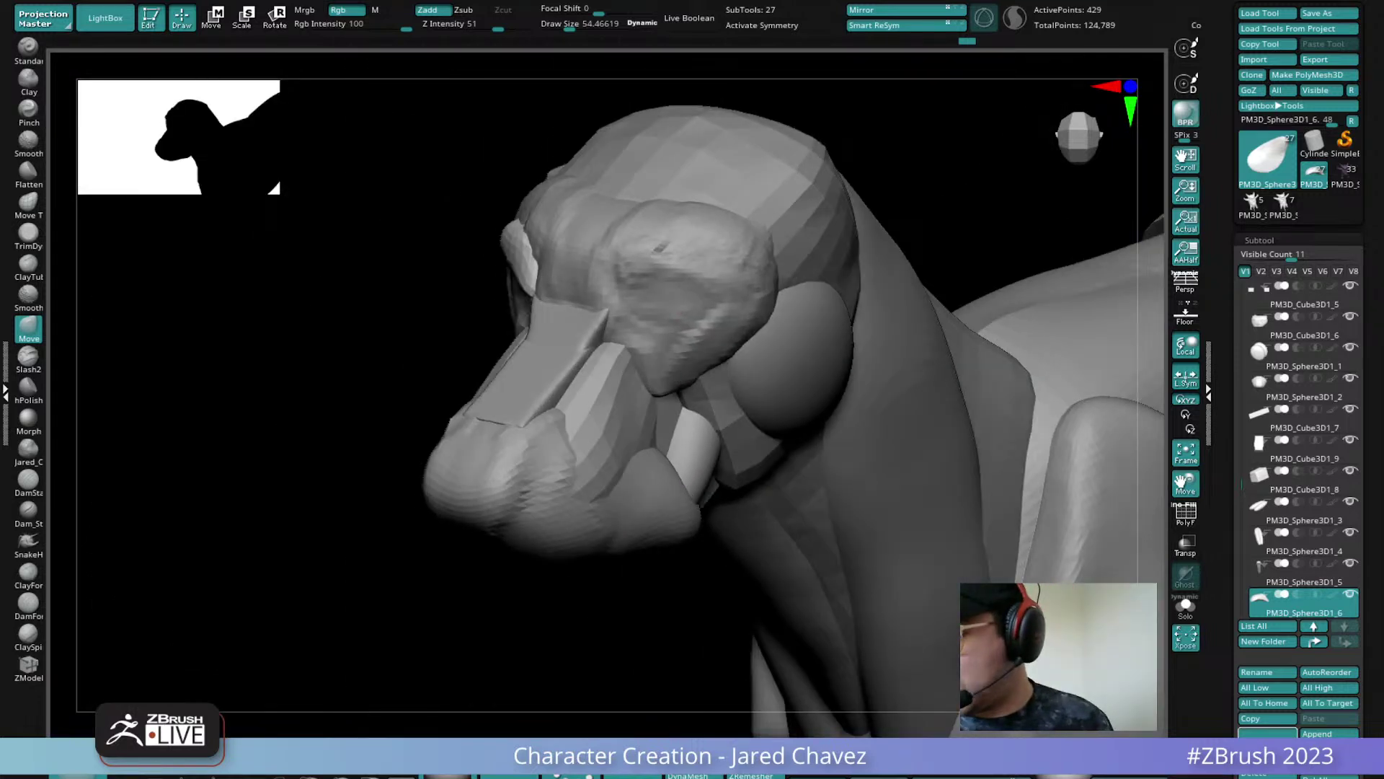
pyautogui.click(1271, 737)
pyautogui.click(878, 14)
pyautogui.moveTo(660, 388)
pyautogui.mouseDown(button='right')
pyautogui.moveTo(720, 293)
pyautogui.moveTo(679, 372)
pyautogui.moveTo(654, 380)
pyautogui.mouseUp(button='right')
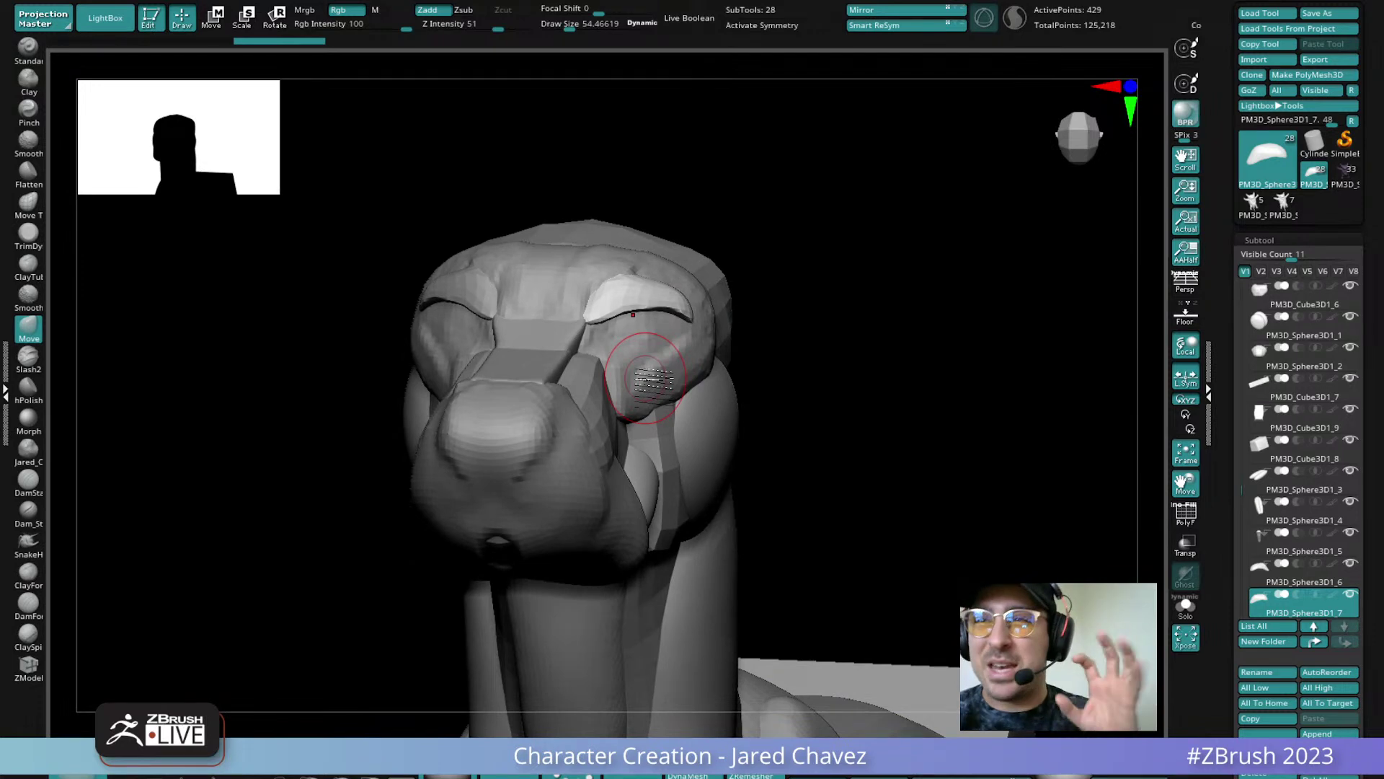
# Merge the original upper eyelid down with its mirrored copy into a single subtool
pyautogui.click(1302, 581)
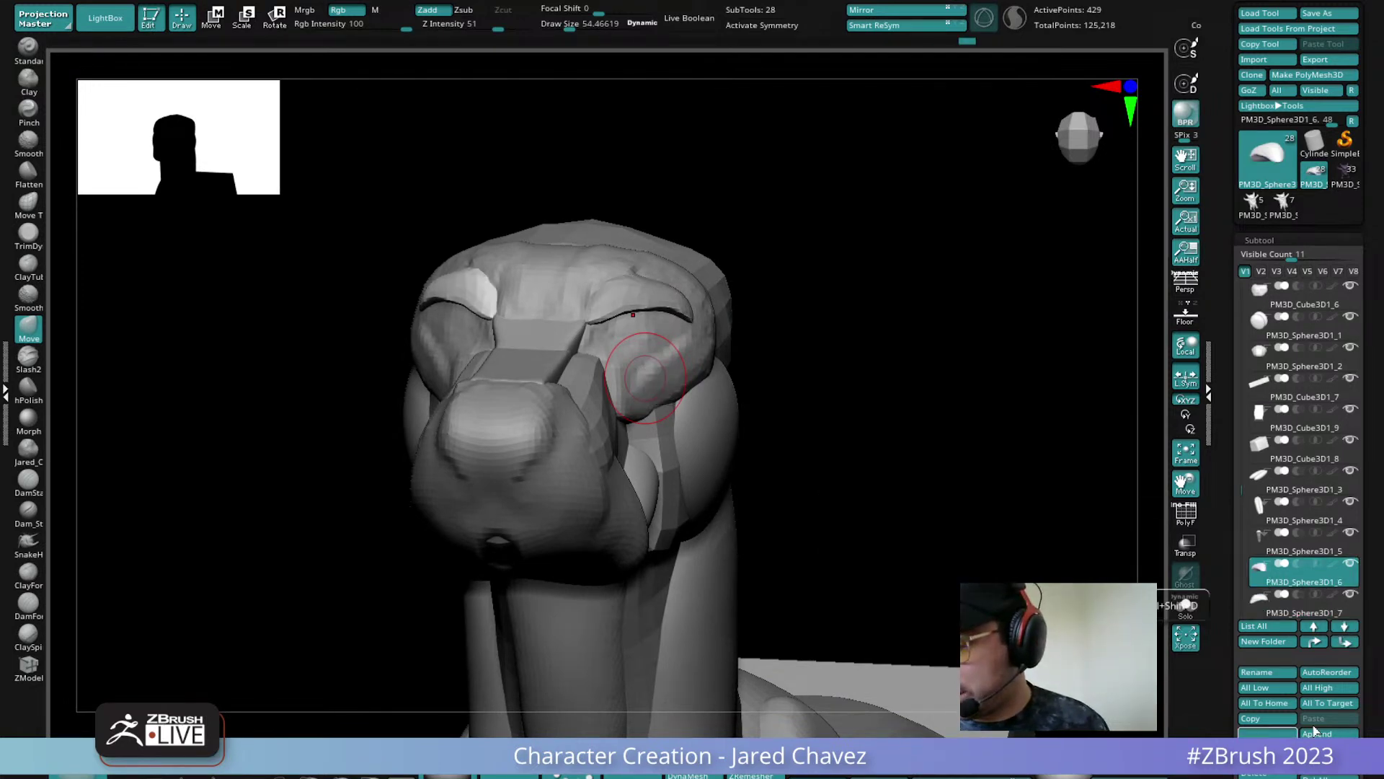
pyautogui.moveTo(1373, 774); pyautogui.dragTo(1374, 606)
pyautogui.click(1272, 653)
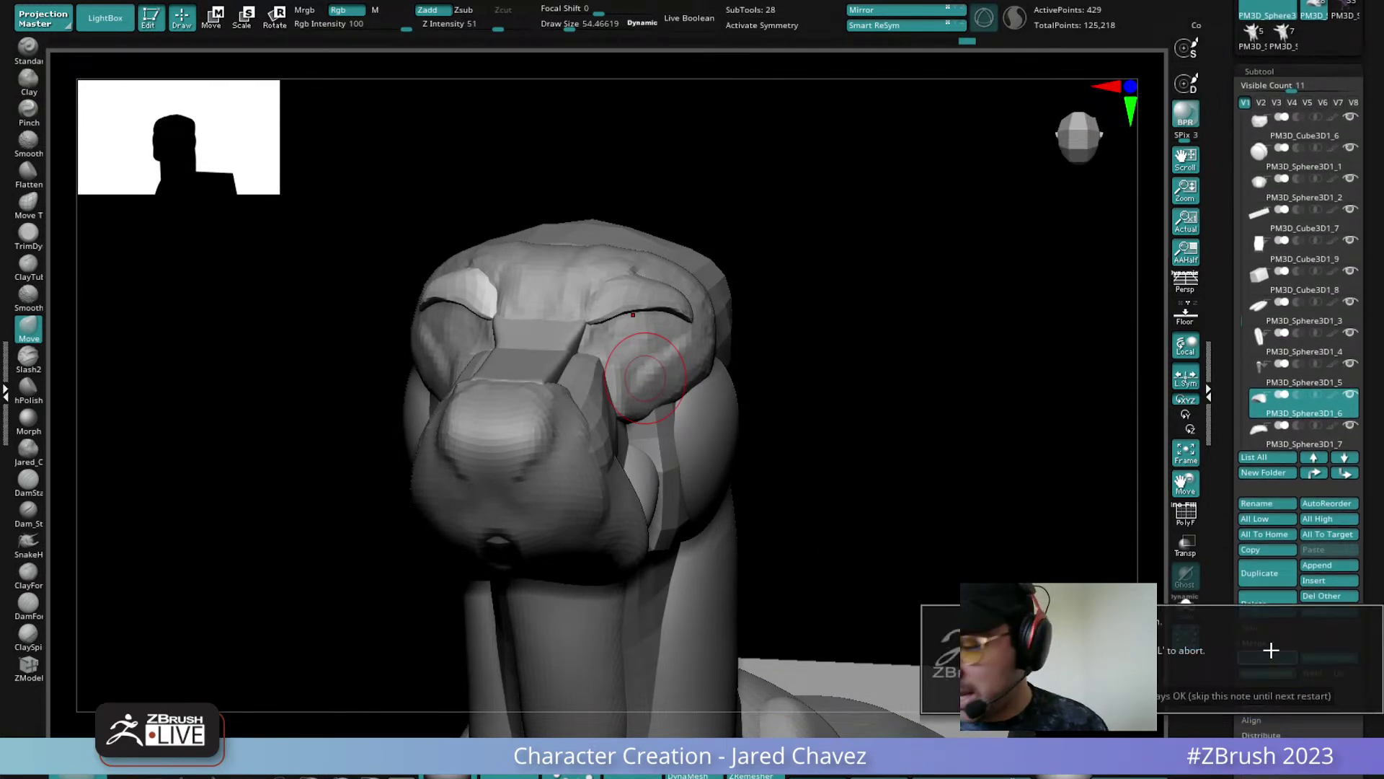
pyautogui.click(1075, 694)
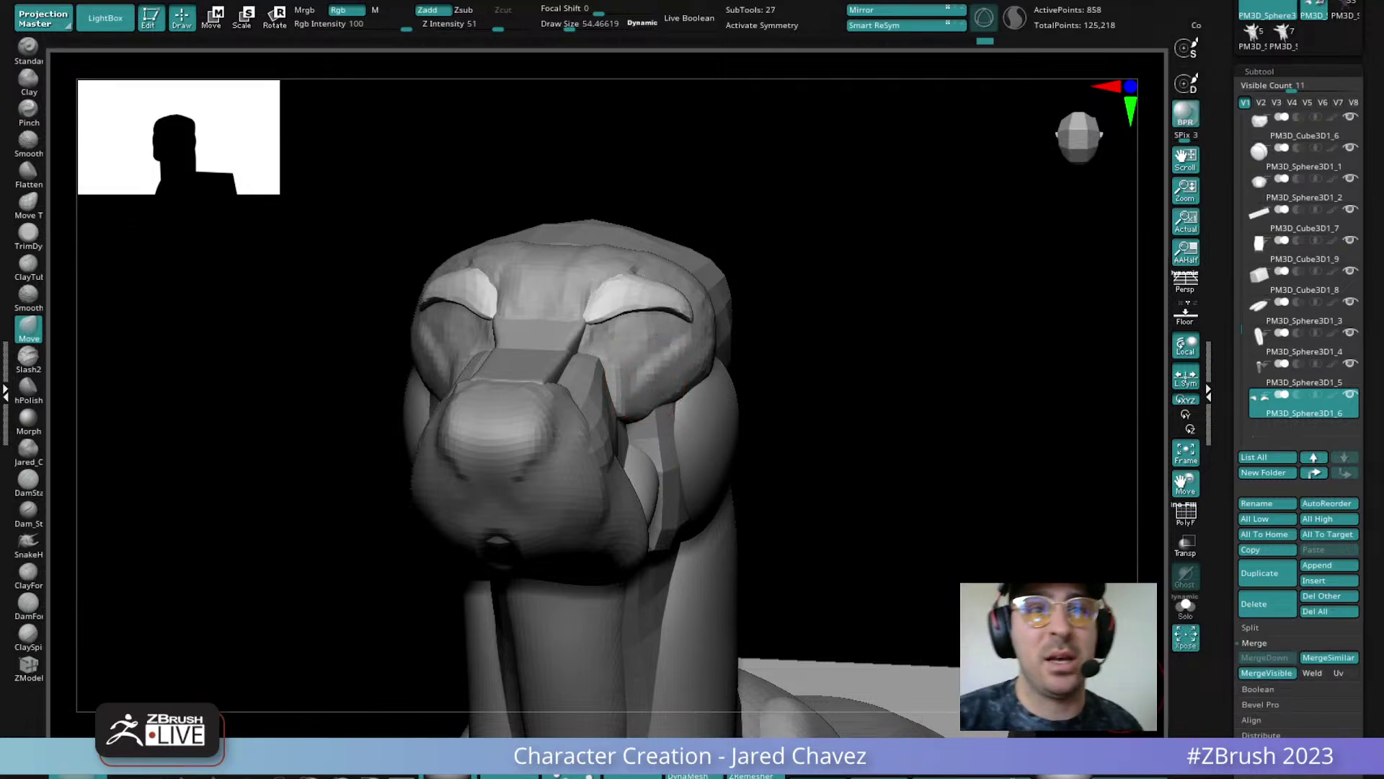
# Build up the brow and socket mesh below the eyelids with a clay brush at a draw size of about 36
pyautogui.moveTo(642, 353)
pyautogui.mouseDown(button='right')
pyautogui.moveTo(654, 344)
pyautogui.moveTo(658, 389)
pyautogui.moveTo(596, 456)
pyautogui.mouseUp(button='right')
pyautogui.keyDown('alt'); pyautogui.click(597, 379); pyautogui.keyUp('alt')
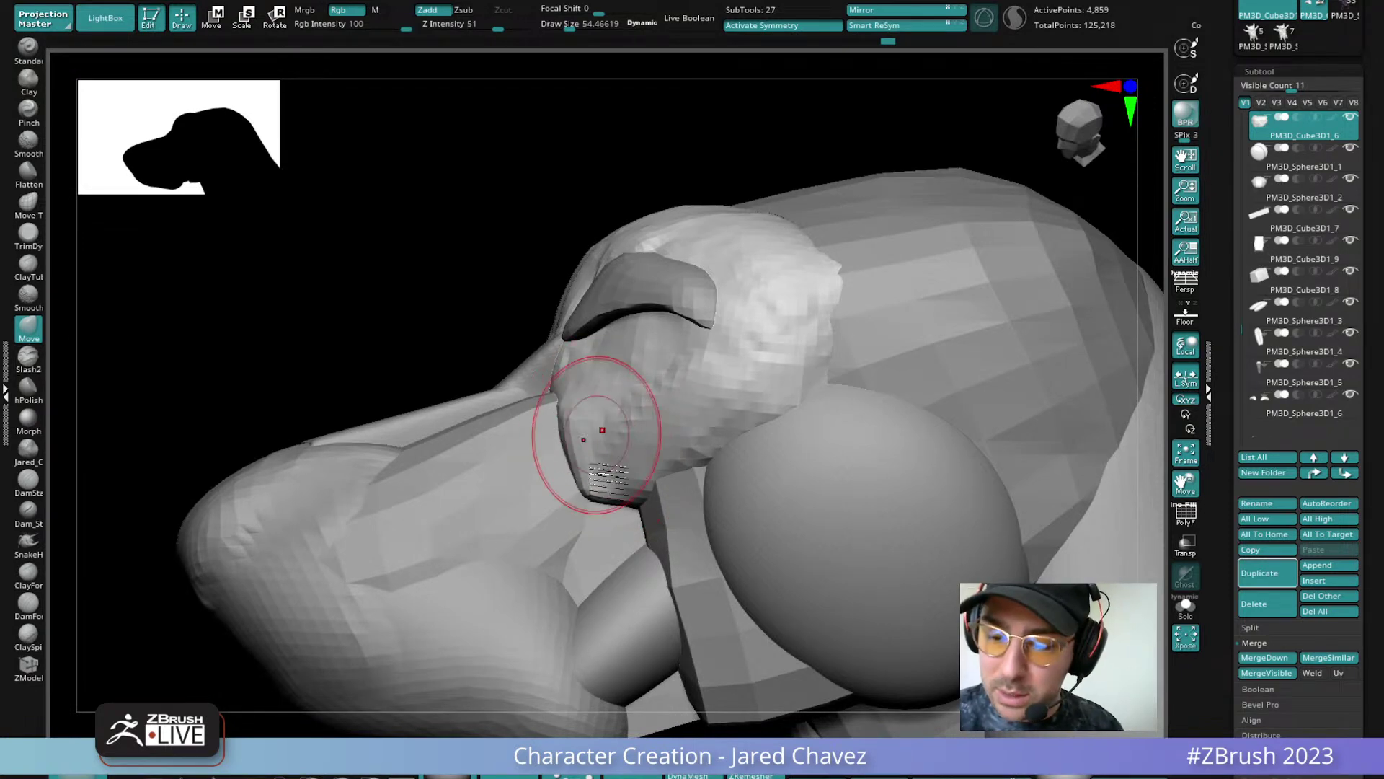
pyautogui.moveTo(613, 495)
pyautogui.mouseDown(button='right')
pyautogui.moveTo(680, 456)
pyautogui.moveTo(678, 506)
pyautogui.mouseUp(button='right')
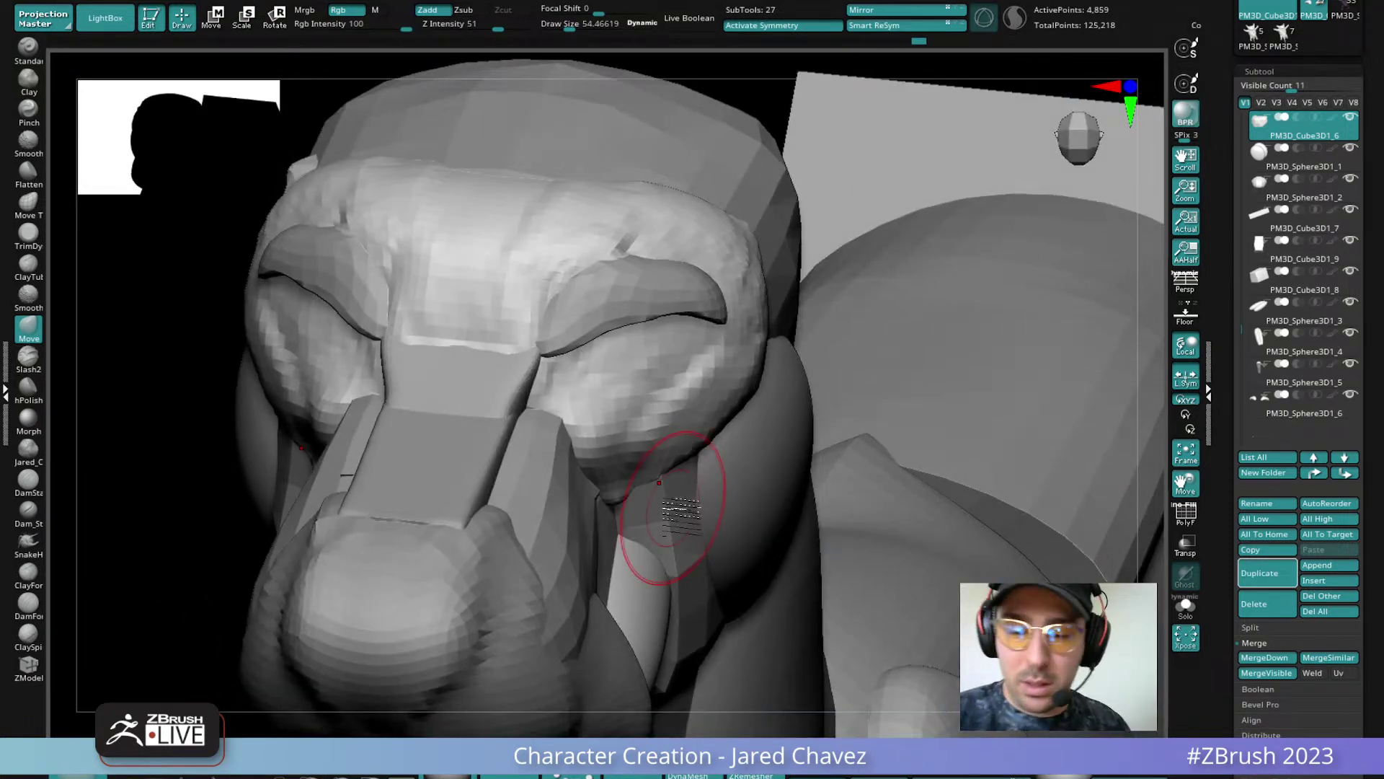
pyautogui.click(29, 577)
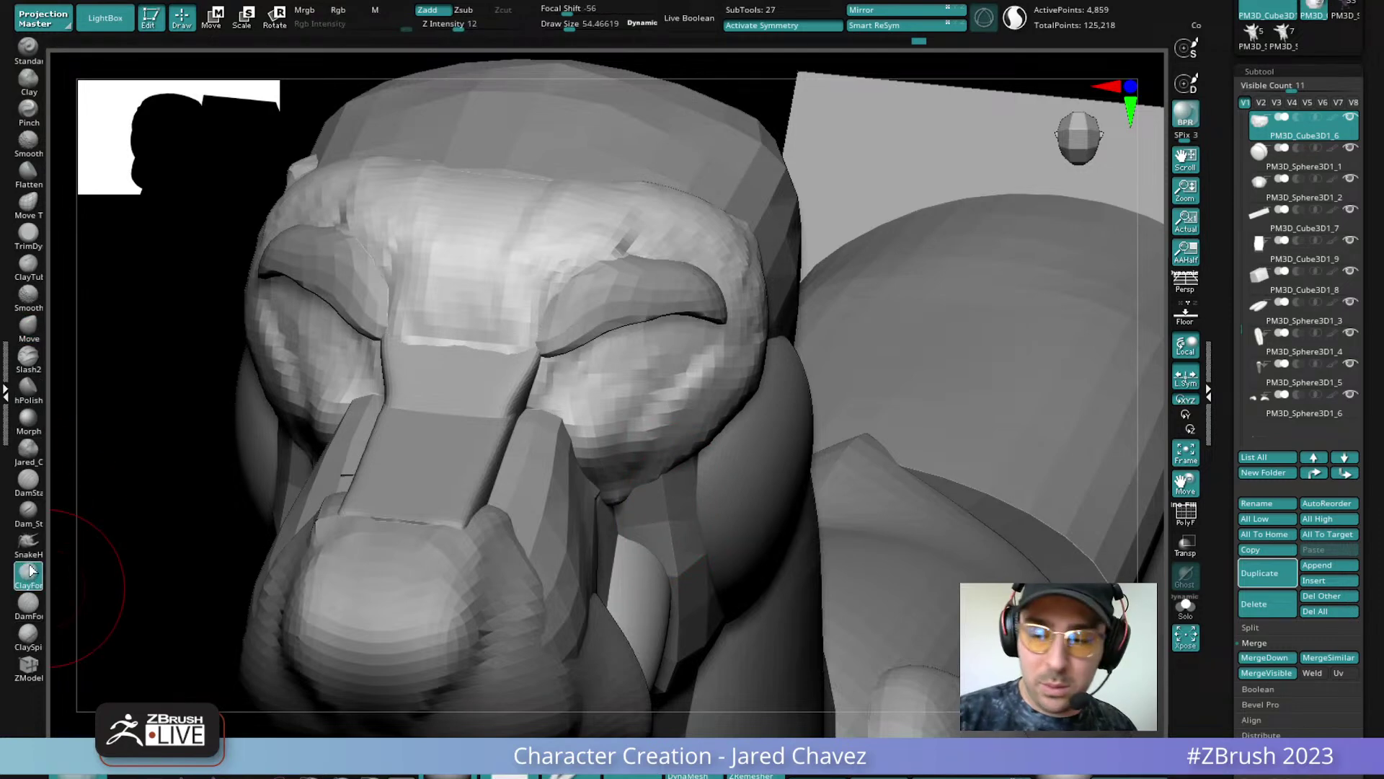
pyautogui.moveTo(652, 378); pyautogui.dragTo(613, 370, button='right')
pyautogui.press('space')
pyautogui.moveTo(635, 376); pyautogui.dragTo(630, 376)
pyautogui.moveTo(711, 362)
pyautogui.mouseDown()
pyautogui.moveTo(671, 359)
pyautogui.moveTo(587, 392)
pyautogui.moveTo(590, 411)
pyautogui.moveTo(617, 392)
pyautogui.mouseUp()
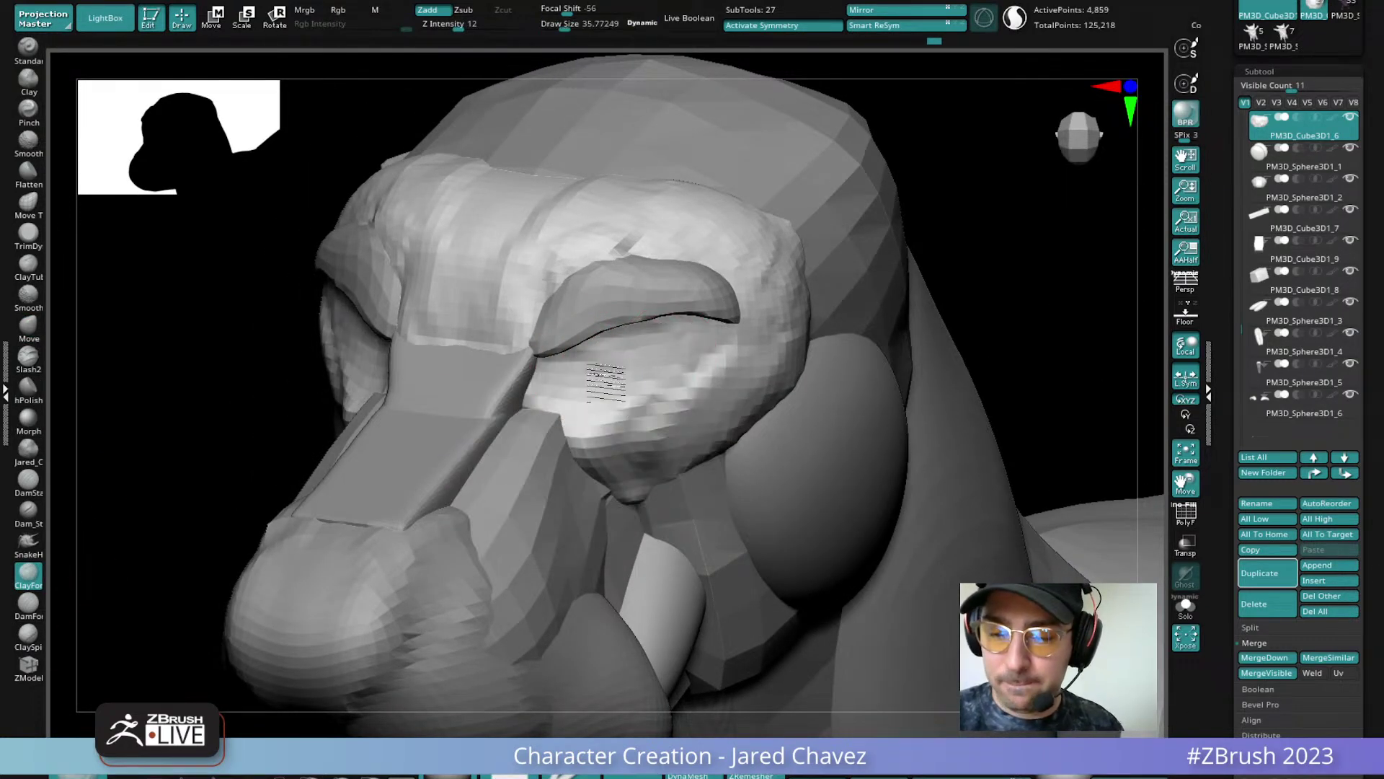
pyautogui.moveTo(618, 371)
pyautogui.mouseDown(button='right')
pyautogui.moveTo(578, 349)
pyautogui.moveTo(519, 364)
pyautogui.moveTo(551, 315)
pyautogui.moveTo(555, 379)
pyautogui.moveTo(593, 382)
pyautogui.moveTo(559, 372)
pyautogui.mouseUp(button='right')
pyautogui.moveTo(565, 479); pyautogui.dragTo(594, 482)
pyautogui.moveTo(593, 485)
pyautogui.keyDown('ctrl'); pyautogui.mouseDown(button='right')
pyautogui.moveTo(548, 383)
pyautogui.moveTo(587, 452)
pyautogui.moveTo(569, 508)
pyautogui.mouseUp(button='right'); pyautogui.keyUp('ctrl')
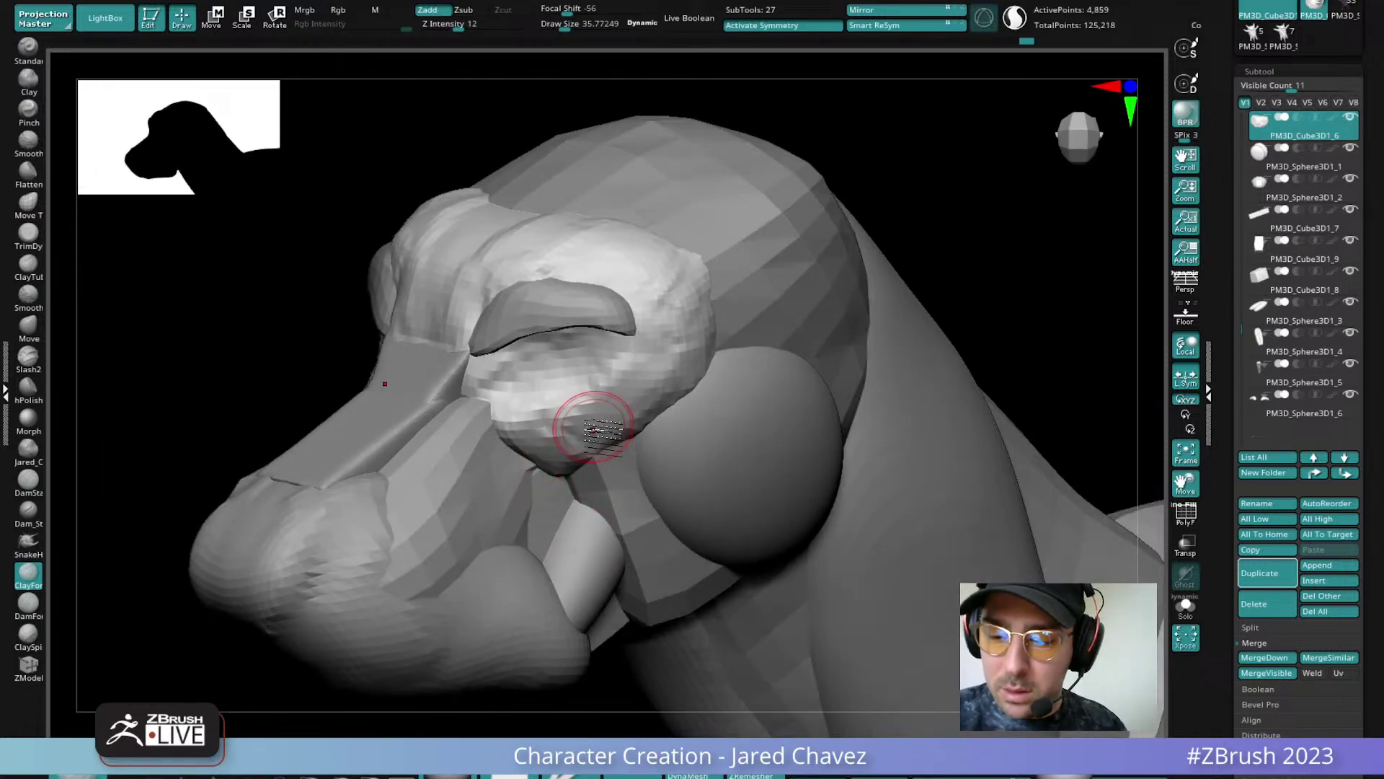
# Build up the cheekbone mass beneath the eye socket with the clay brush
pyautogui.keyDown('alt'); pyautogui.moveTo(657, 391); pyautogui.dragTo(603, 372, button='right'); pyautogui.keyUp('alt')
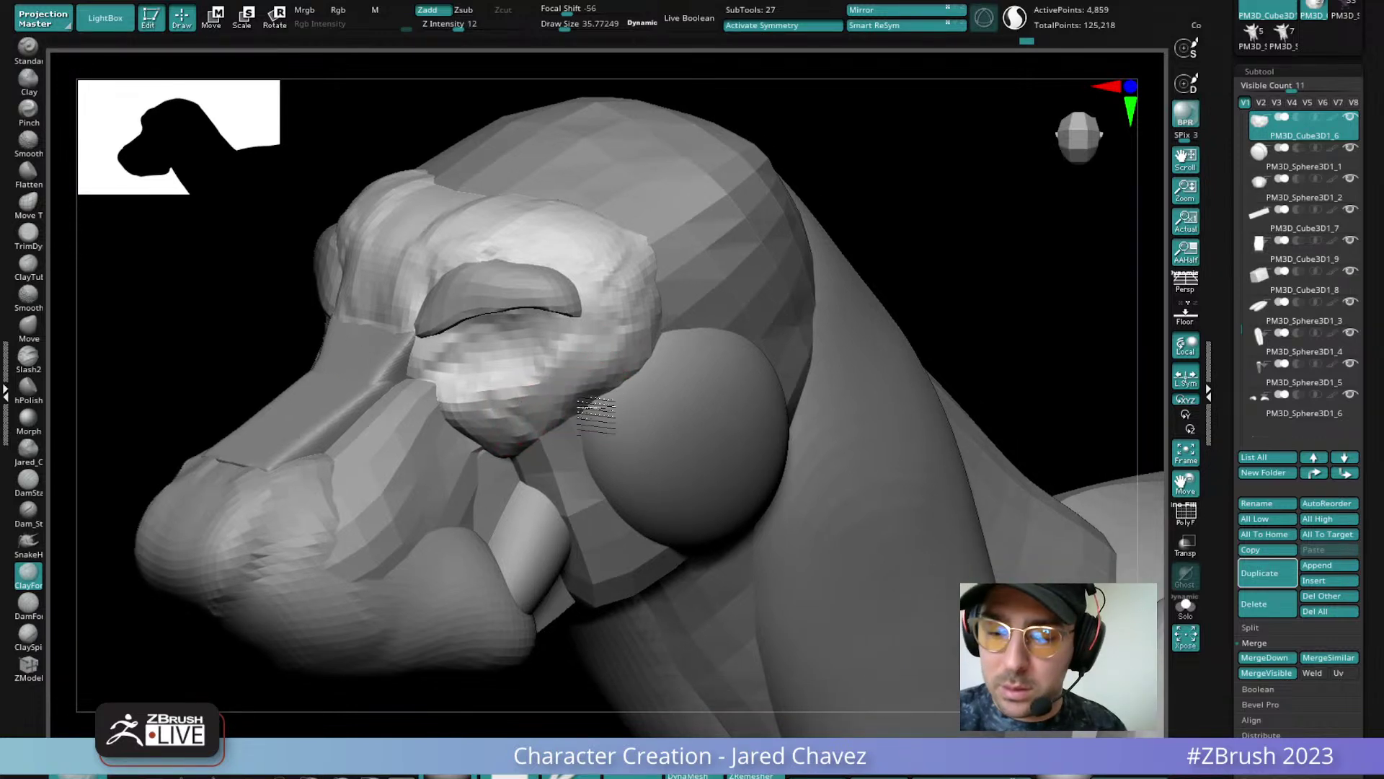
pyautogui.moveTo(567, 417); pyautogui.dragTo(568, 395, button='right')
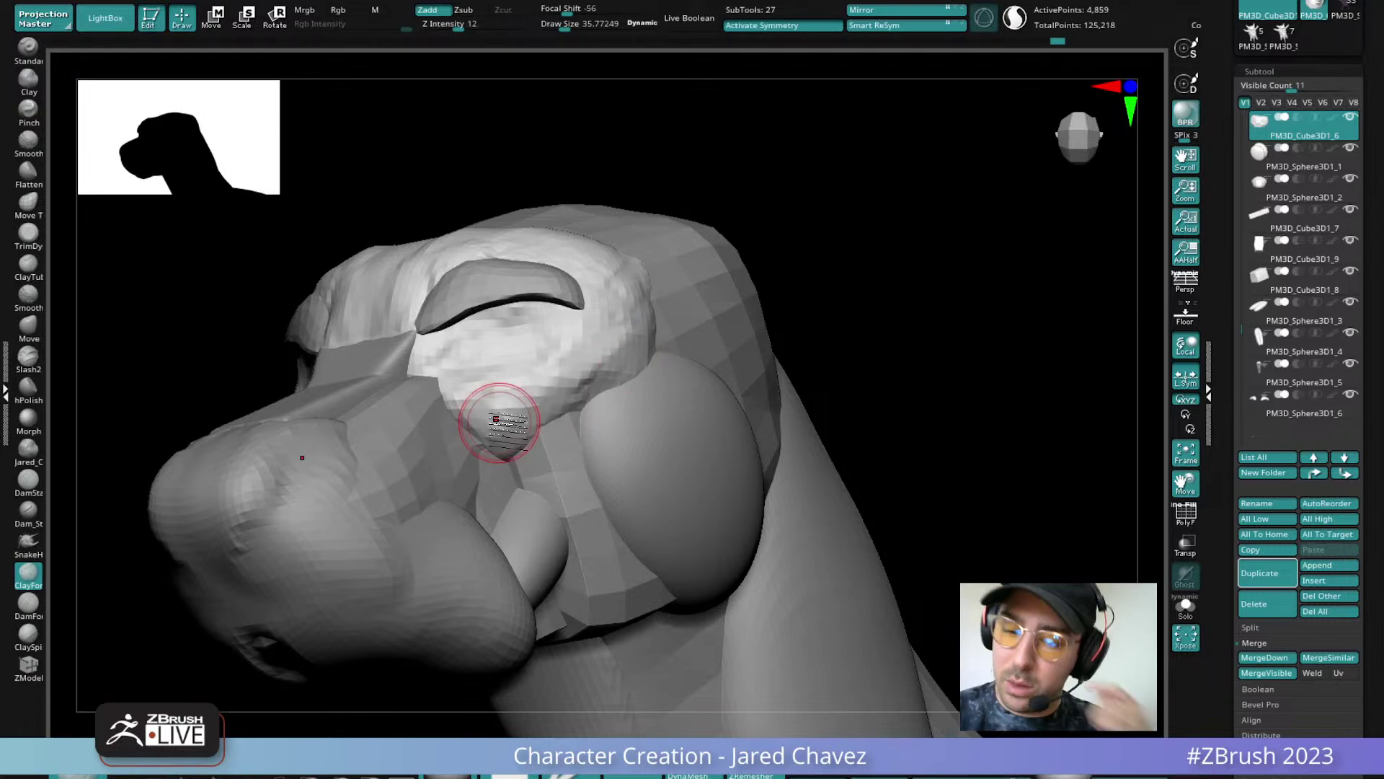
pyautogui.moveTo(499, 408)
pyautogui.mouseDown(button='right')
pyautogui.moveTo(559, 404)
pyautogui.moveTo(562, 360)
pyautogui.moveTo(741, 386)
pyautogui.moveTo(646, 444)
pyautogui.mouseUp(button='right')
# Reshape the lower and rear edges of the eye socket mass with the Move brush at draw sizes of about 90 and 39
pyautogui.press('space')
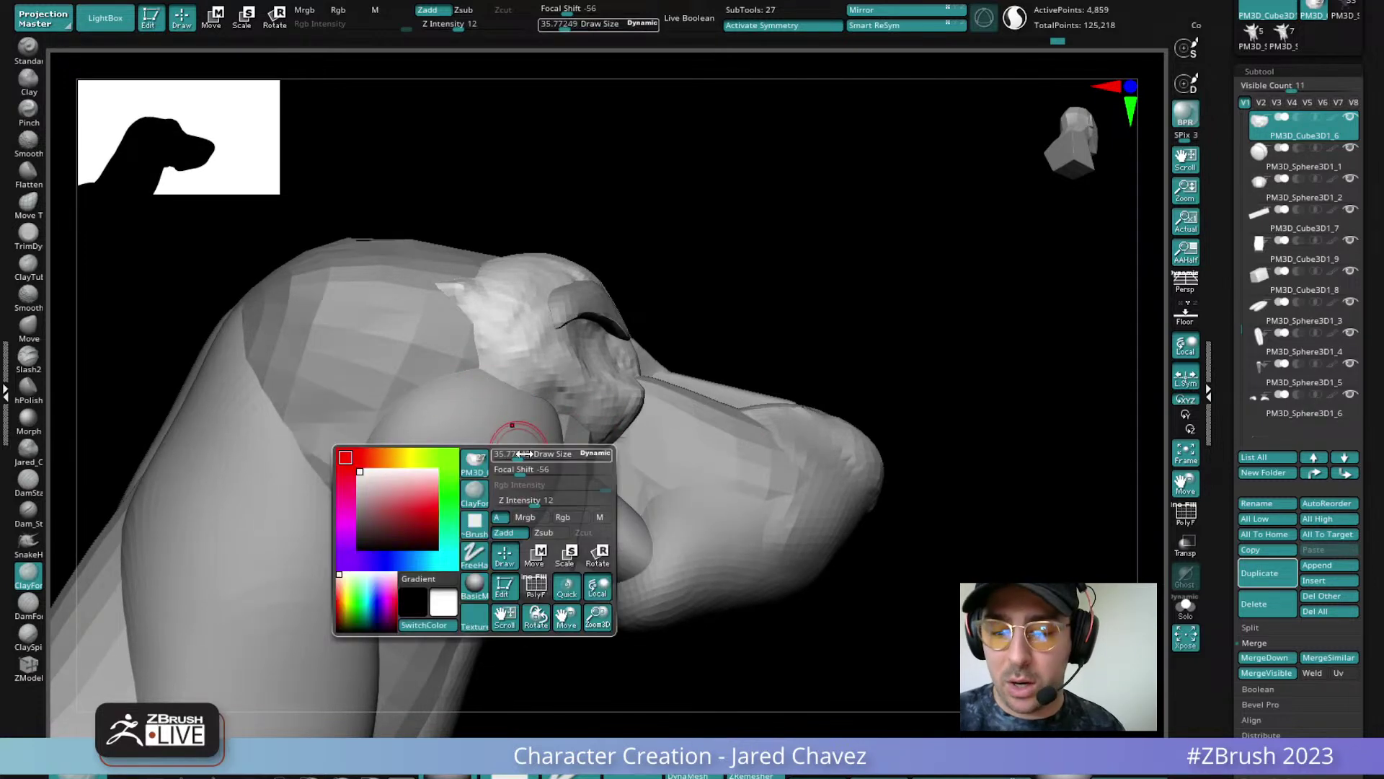
pyautogui.moveTo(523, 451); pyautogui.dragTo(569, 452)
pyautogui.press('b')
pyautogui.press('m')
pyautogui.press('v')
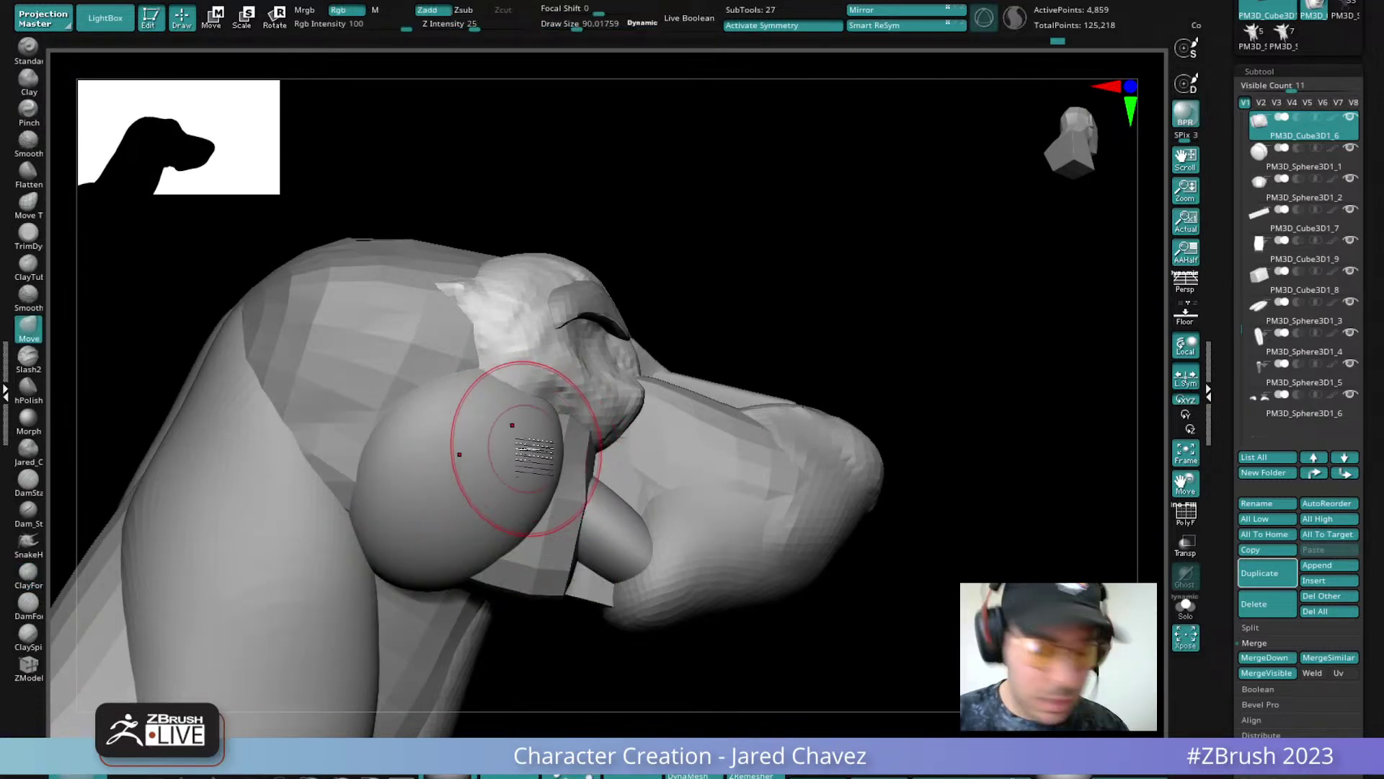
pyautogui.moveTo(510, 458); pyautogui.dragTo(573, 426, button='right')
pyautogui.moveTo(673, 451)
pyautogui.mouseDown(button='right')
pyautogui.moveTo(698, 292)
pyautogui.moveTo(778, 421)
pyautogui.moveTo(649, 419)
pyautogui.mouseUp(button='right')
pyautogui.moveTo(649, 418)
pyautogui.keyDown('ctrl'); pyautogui.mouseDown(button='right')
pyautogui.moveTo(649, 470)
pyautogui.moveTo(646, 442)
pyautogui.moveTo(667, 451)
pyautogui.mouseUp(button='right'); pyautogui.keyUp('ctrl')
pyautogui.press('space')
pyautogui.moveTo(628, 417); pyautogui.dragTo(620, 417)
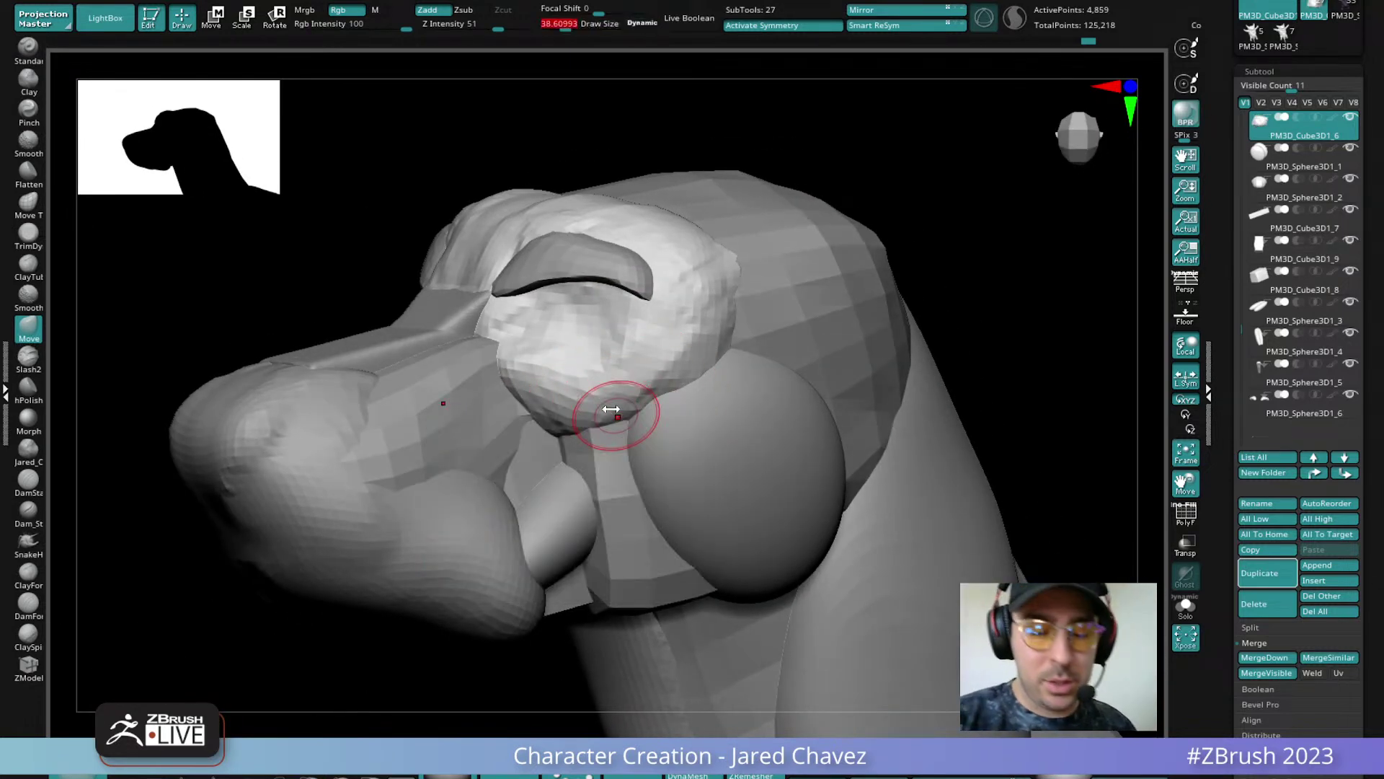
# Polish the brow and the rim below the eye into flatter planes with the hPolish brush
pyautogui.click(29, 393)
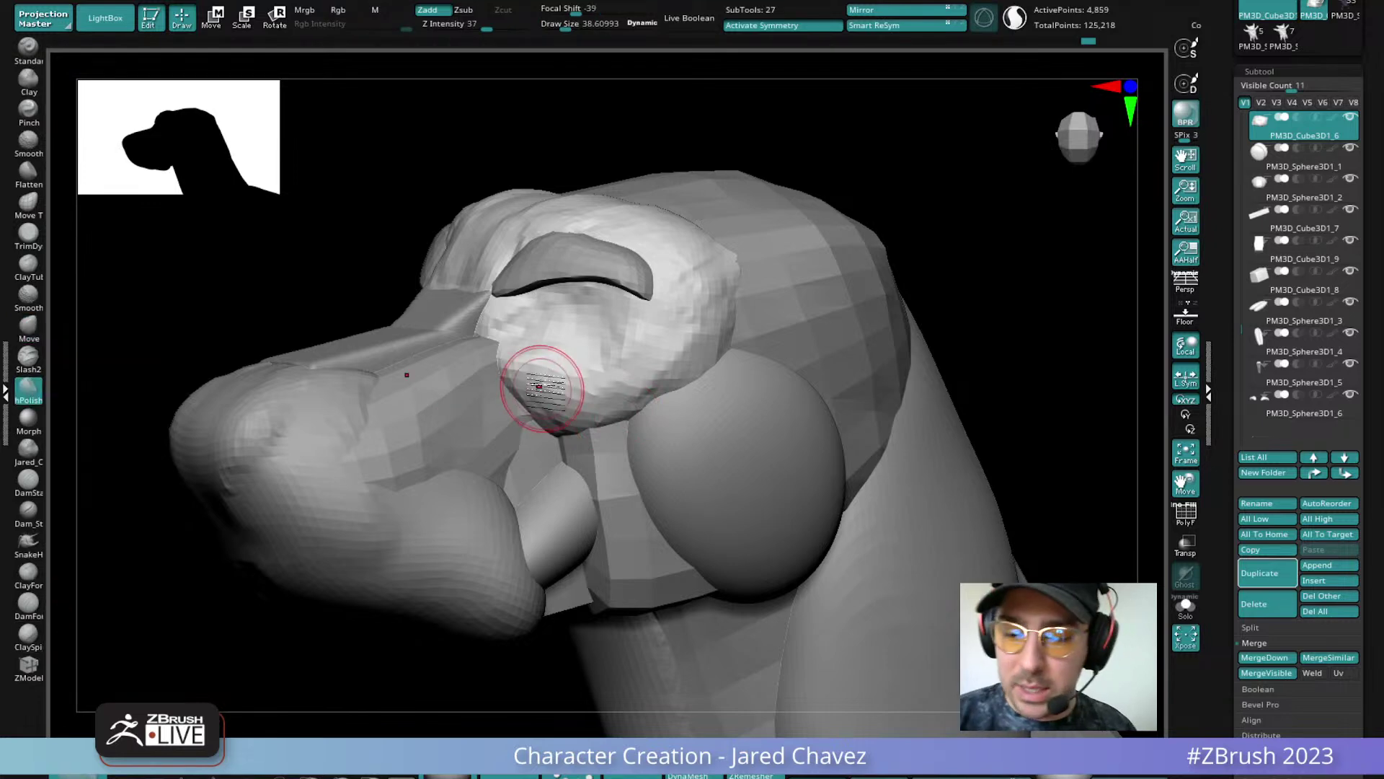
pyautogui.moveTo(578, 375)
pyautogui.mouseDown(button='right')
pyautogui.moveTo(614, 380)
pyautogui.moveTo(522, 383)
pyautogui.mouseUp(button='right')
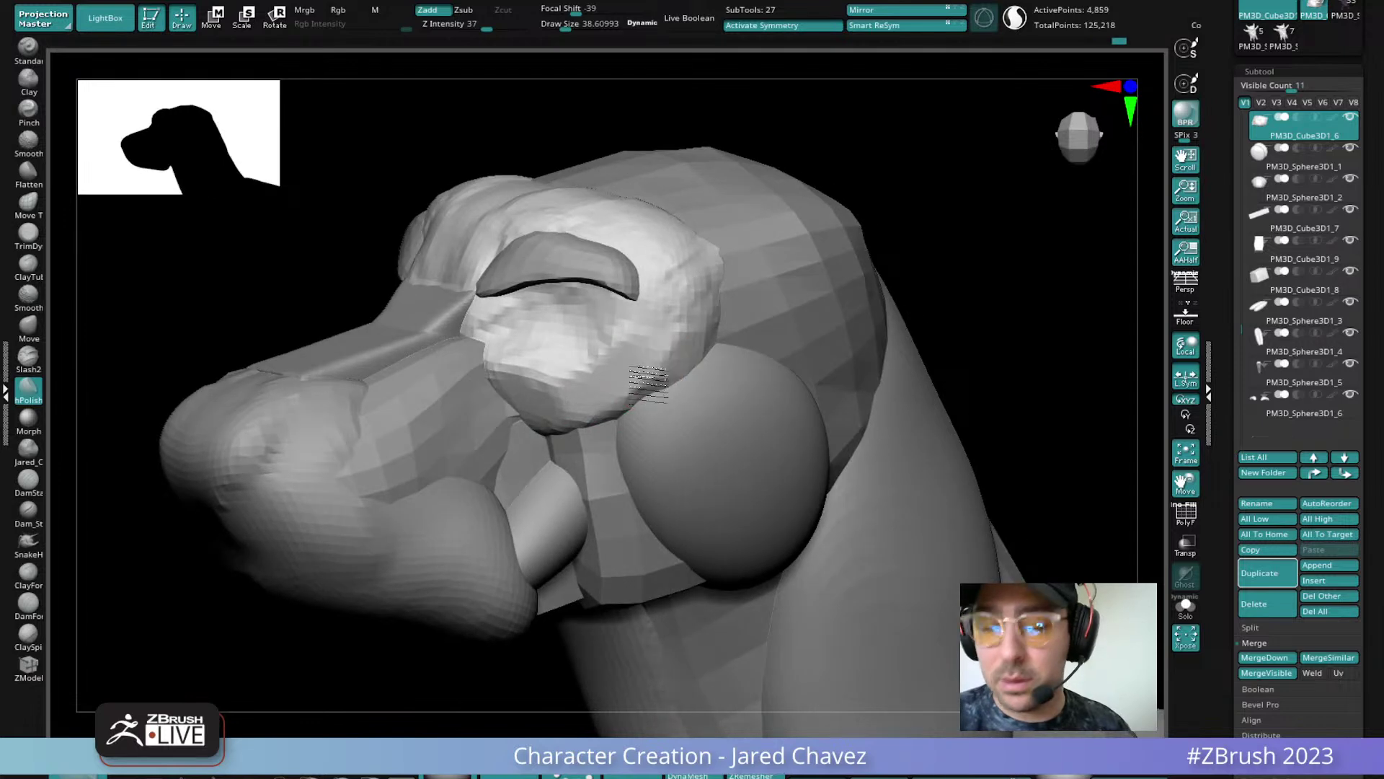
pyautogui.moveTo(695, 291)
pyautogui.keyDown('alt'); pyautogui.mouseDown(button='right')
pyautogui.moveTo(620, 294)
pyautogui.moveTo(598, 354)
pyautogui.moveTo(569, 284)
pyautogui.mouseUp(button='right'); pyautogui.keyUp('alt')
pyautogui.moveTo(544, 261)
pyautogui.mouseDown()
pyautogui.moveTo(556, 280)
pyautogui.moveTo(515, 260)
pyautogui.mouseUp()
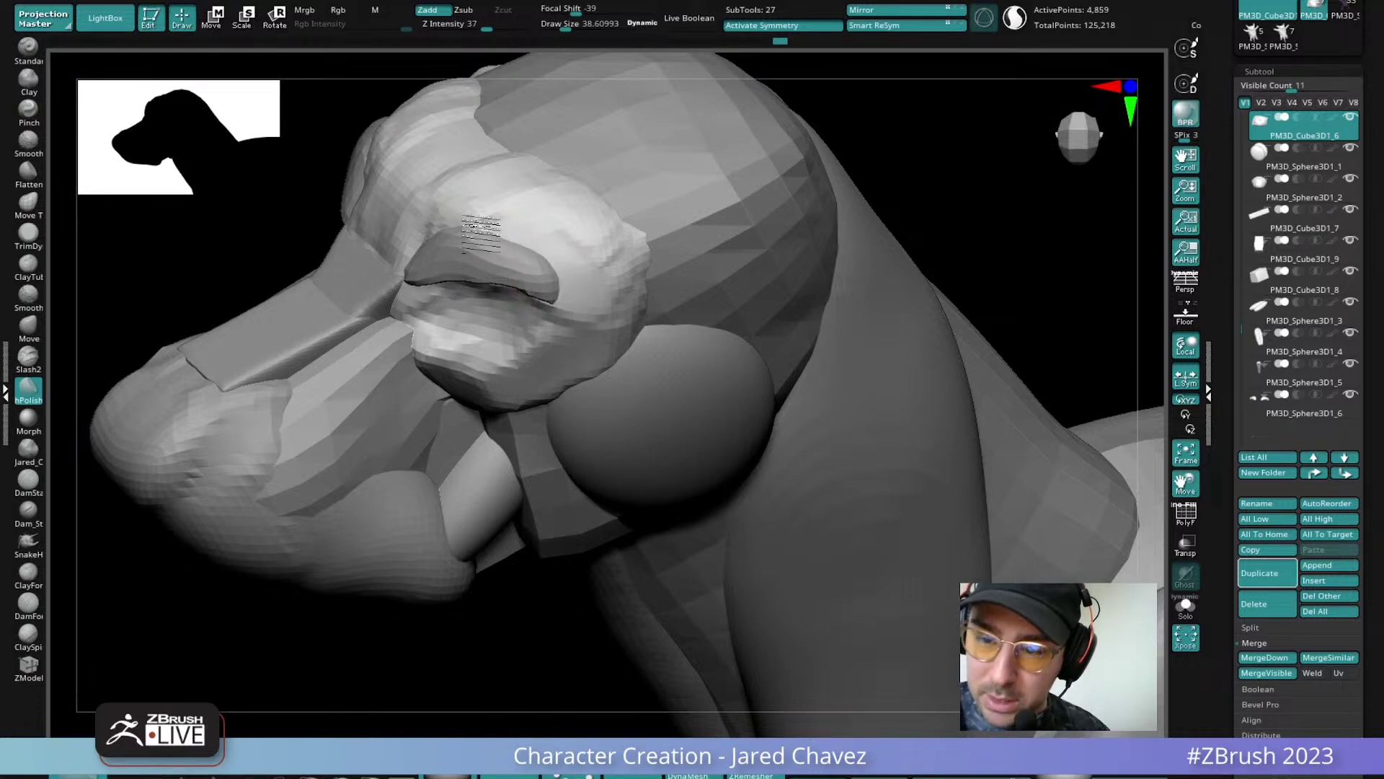
pyautogui.moveTo(476, 238)
pyautogui.mouseDown(button='right')
pyautogui.moveTo(550, 214)
pyautogui.moveTo(584, 350)
pyautogui.moveTo(615, 263)
pyautogui.moveTo(597, 232)
pyautogui.moveTo(548, 232)
pyautogui.moveTo(568, 320)
pyautogui.mouseUp(button='right')
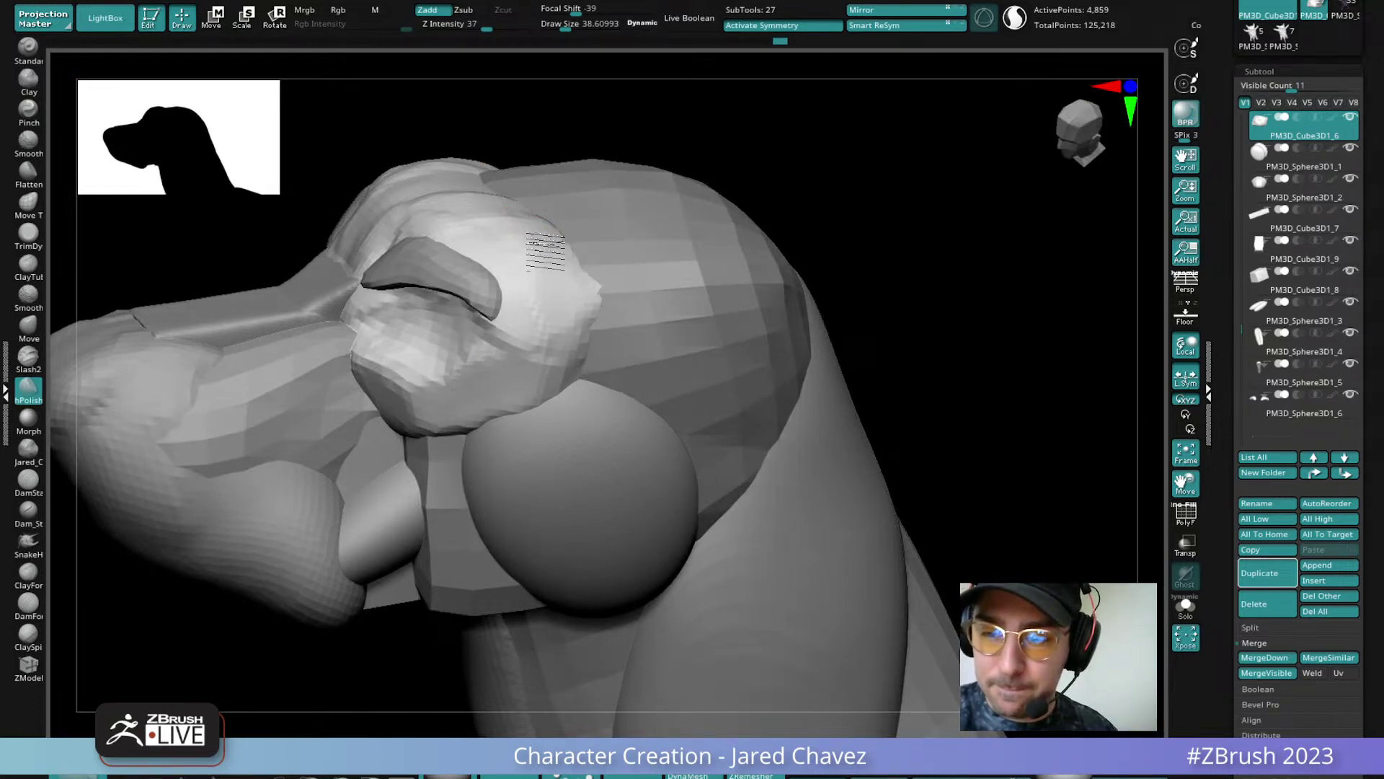
pyautogui.moveTo(485, 207)
pyautogui.mouseDown(button='right')
pyautogui.moveTo(593, 235)
pyautogui.moveTo(638, 540)
pyautogui.moveTo(531, 346)
pyautogui.moveTo(504, 335)
pyautogui.moveTo(564, 305)
pyautogui.moveTo(570, 321)
pyautogui.moveTo(476, 306)
pyautogui.mouseUp(button='right')
# Sculpt the eye socket beneath the brow with the clay brush
pyautogui.click(29, 573)
pyautogui.moveTo(470, 306)
pyautogui.mouseDown()
pyautogui.moveTo(578, 269)
pyautogui.moveTo(427, 291)
pyautogui.mouseUp()
pyautogui.keyDown('ctrl'); pyautogui.moveTo(427, 291); pyautogui.dragTo(759, 513, button='right'); pyautogui.keyUp('ctrl')
# Select the cheek sphere and move it forward and down on the head
pyautogui.keyDown('alt'); pyautogui.click(620, 364); pyautogui.keyUp('alt')
pyautogui.press('w')
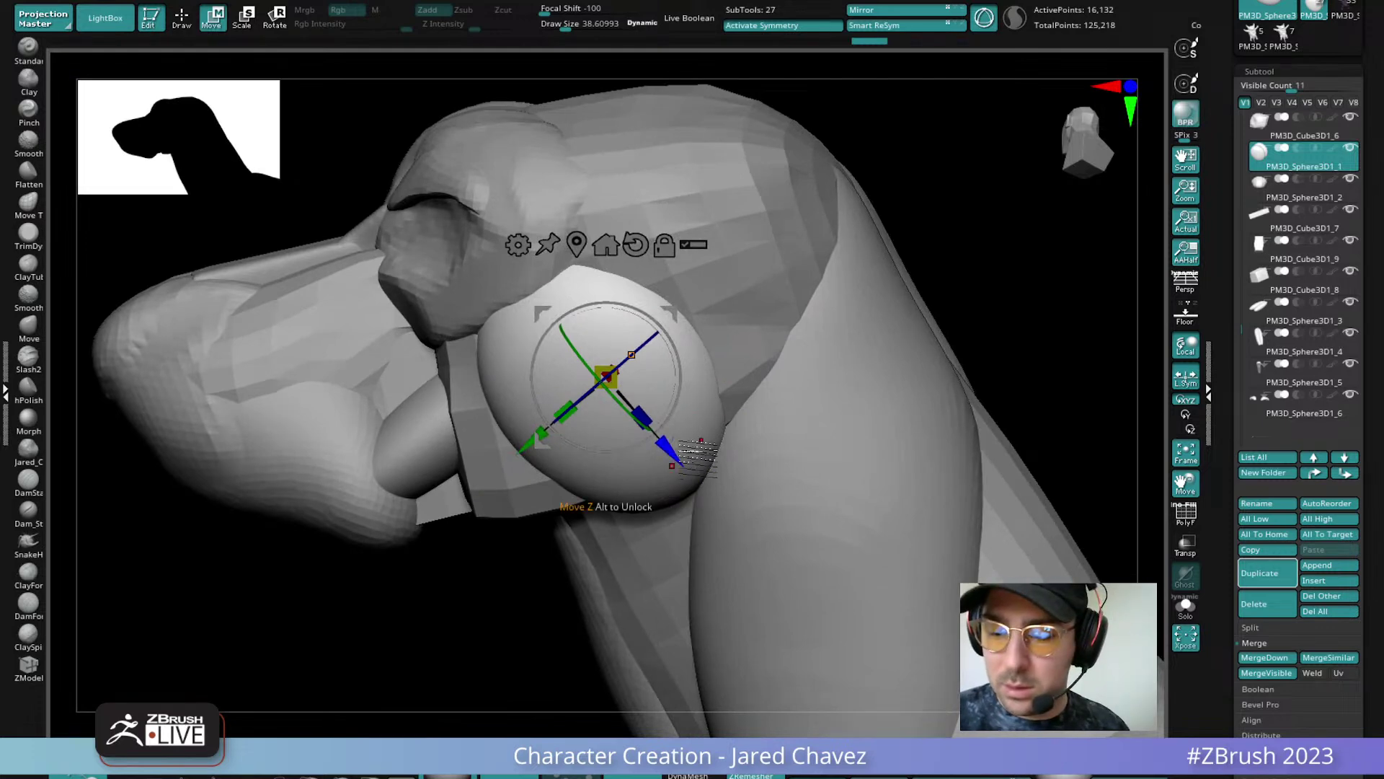
pyautogui.moveTo(658, 442); pyautogui.dragTo(638, 454)
pyautogui.moveTo(658, 399); pyautogui.dragTo(659, 392)
# Reshape the front and upper edges of the cheek sphere with the Move brush
pyautogui.click(175, 11)
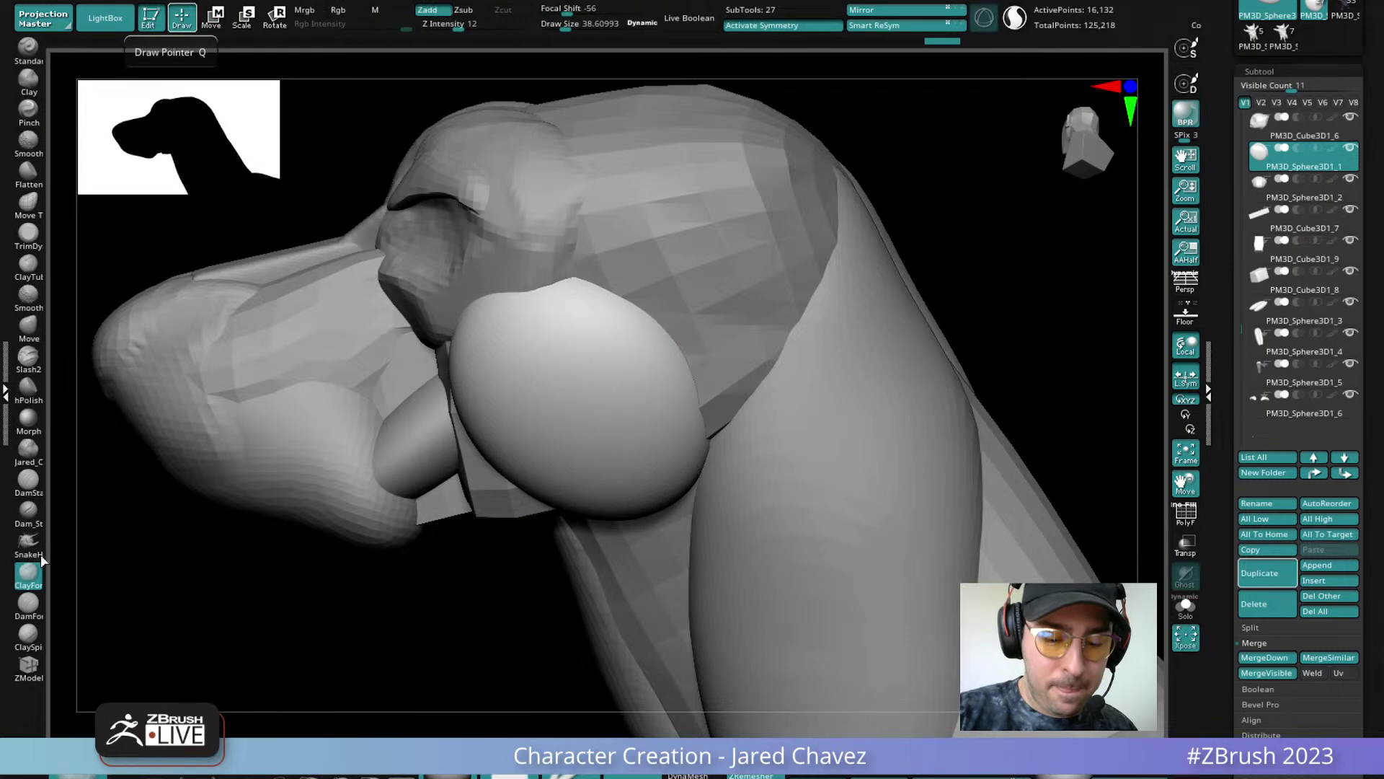
pyautogui.click(29, 329)
pyautogui.moveTo(486, 402); pyautogui.dragTo(465, 422, button='right')
pyautogui.moveTo(491, 400); pyautogui.dragTo(503, 400)
pyautogui.moveTo(490, 390)
pyautogui.mouseDown(button='right')
pyautogui.moveTo(502, 371)
pyautogui.moveTo(455, 361)
pyautogui.mouseUp(button='right')
pyautogui.moveTo(450, 360); pyautogui.dragTo(428, 352)
pyautogui.moveTo(433, 355); pyautogui.dragTo(506, 431, button='right')
# Reshape the cheek sphere's lower and rear edges with the Move brush
pyautogui.moveTo(650, 493); pyautogui.dragTo(697, 422, button='right')
pyautogui.moveTo(696, 432); pyautogui.dragTo(701, 477)
pyautogui.moveTo(702, 497); pyautogui.dragTo(641, 513, button='right')
pyautogui.moveTo(639, 520); pyautogui.dragTo(634, 542)
pyautogui.moveTo(708, 487)
pyautogui.mouseDown()
pyautogui.moveTo(726, 479)
pyautogui.moveTo(707, 426)
pyautogui.mouseUp()
pyautogui.moveTo(707, 425)
pyautogui.mouseDown(button='right')
pyautogui.moveTo(702, 401)
pyautogui.moveTo(757, 479)
pyautogui.moveTo(796, 493)
pyautogui.moveTo(788, 411)
pyautogui.moveTo(751, 519)
pyautogui.moveTo(819, 469)
pyautogui.moveTo(911, 473)
pyautogui.moveTo(855, 469)
pyautogui.mouseUp(button='right')
pyautogui.rightClick(881, 466)
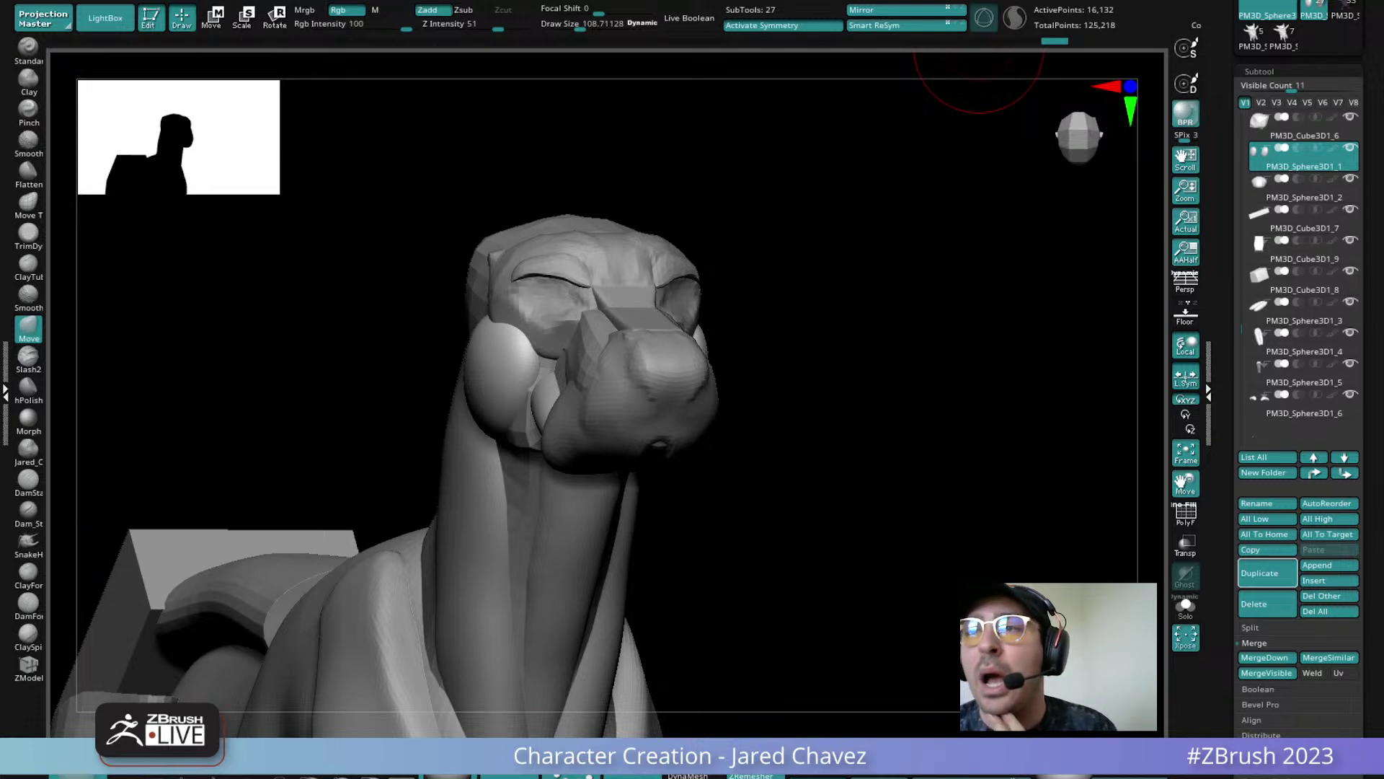
# Refine the outer contour of the cheek masses with the Move brush from the front and side
pyautogui.moveTo(825, 454); pyautogui.dragTo(752, 362)
pyautogui.keyDown('shift'); pyautogui.moveTo(721, 377); pyautogui.dragTo(726, 364, button='right'); pyautogui.keyUp('shift')
pyautogui.moveTo(731, 362); pyautogui.dragTo(717, 377)
pyautogui.moveTo(773, 396); pyautogui.dragTo(813, 498, button='right')
pyautogui.moveTo(841, 496); pyautogui.dragTo(856, 511)
pyautogui.moveTo(850, 513); pyautogui.dragTo(704, 516, button='right')
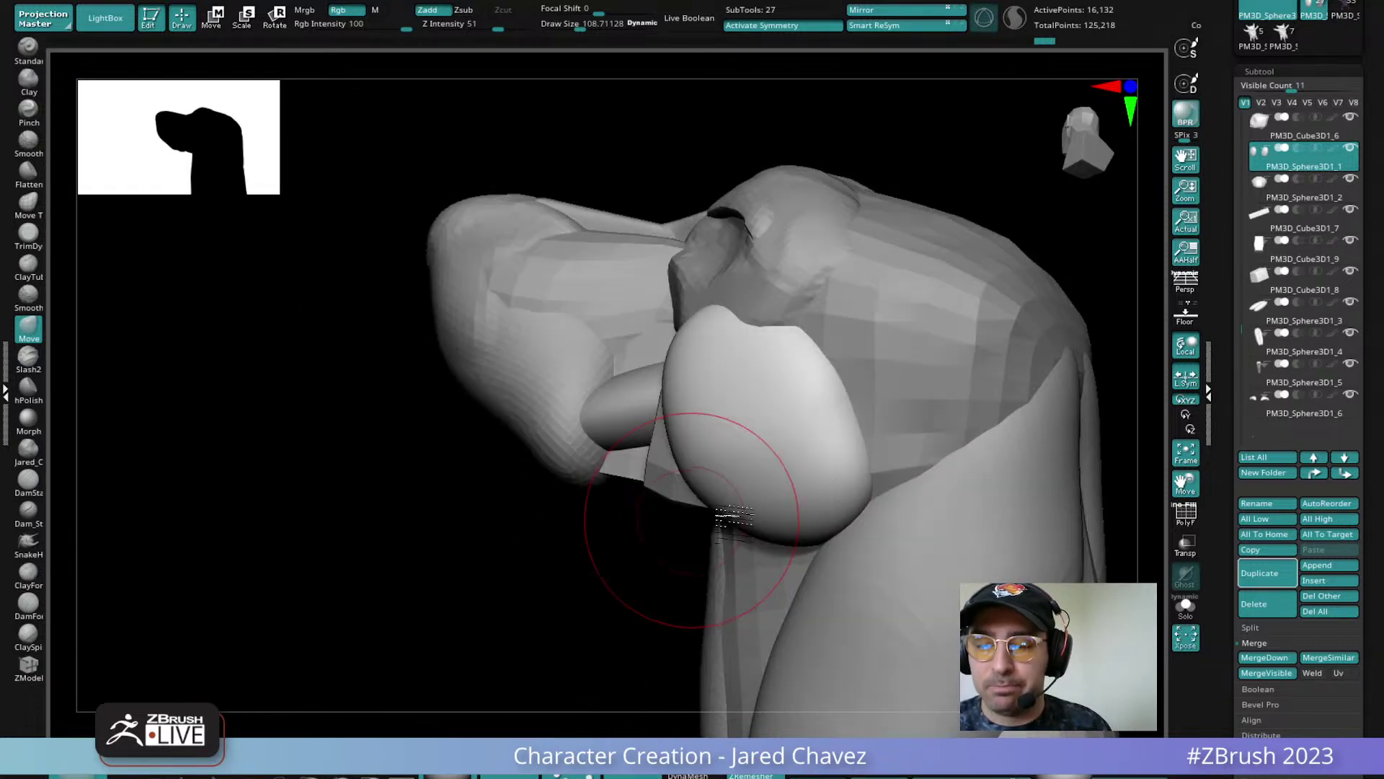
# Examine the dog's head, neck and chest proportions from the front, below and the side
pyautogui.moveTo(789, 485); pyautogui.dragTo(872, 488, button='right')
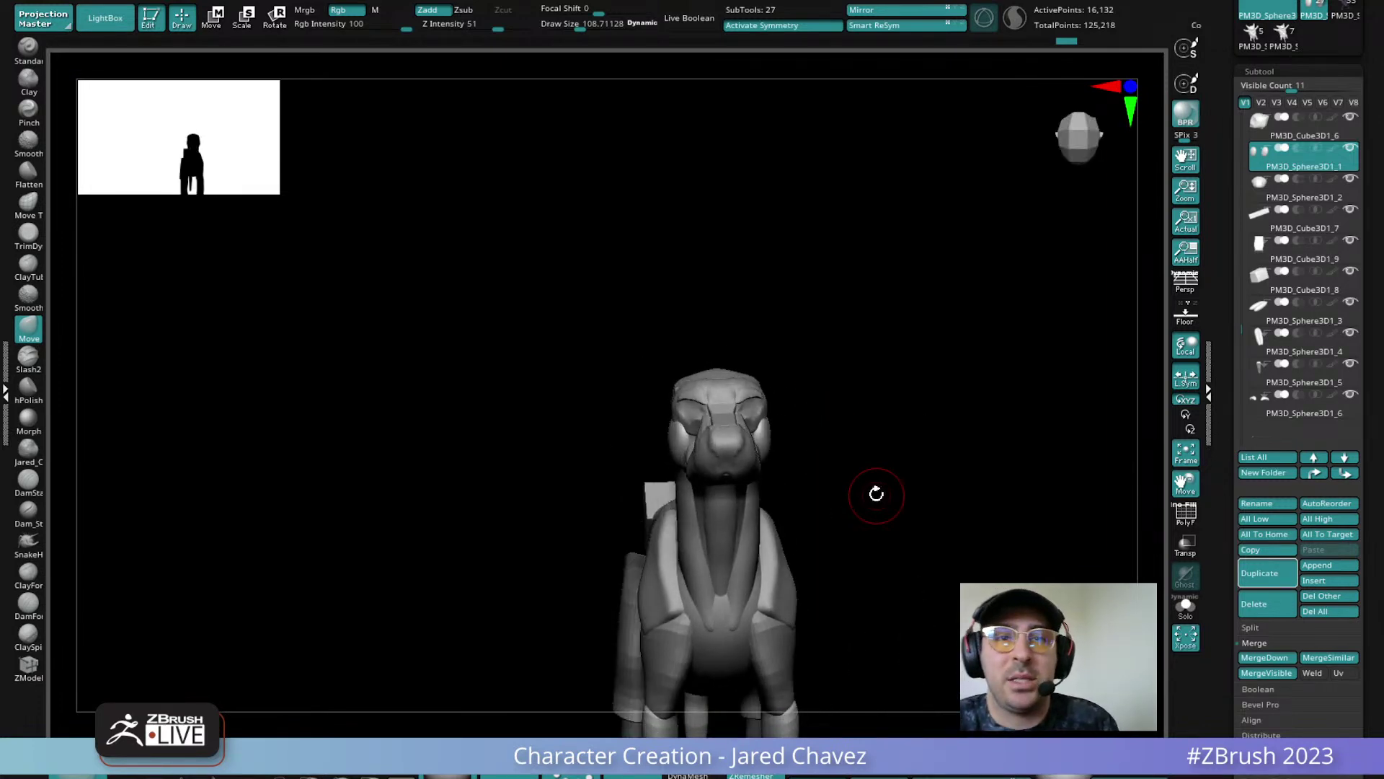
pyautogui.moveTo(816, 563); pyautogui.dragTo(822, 507, button='right')
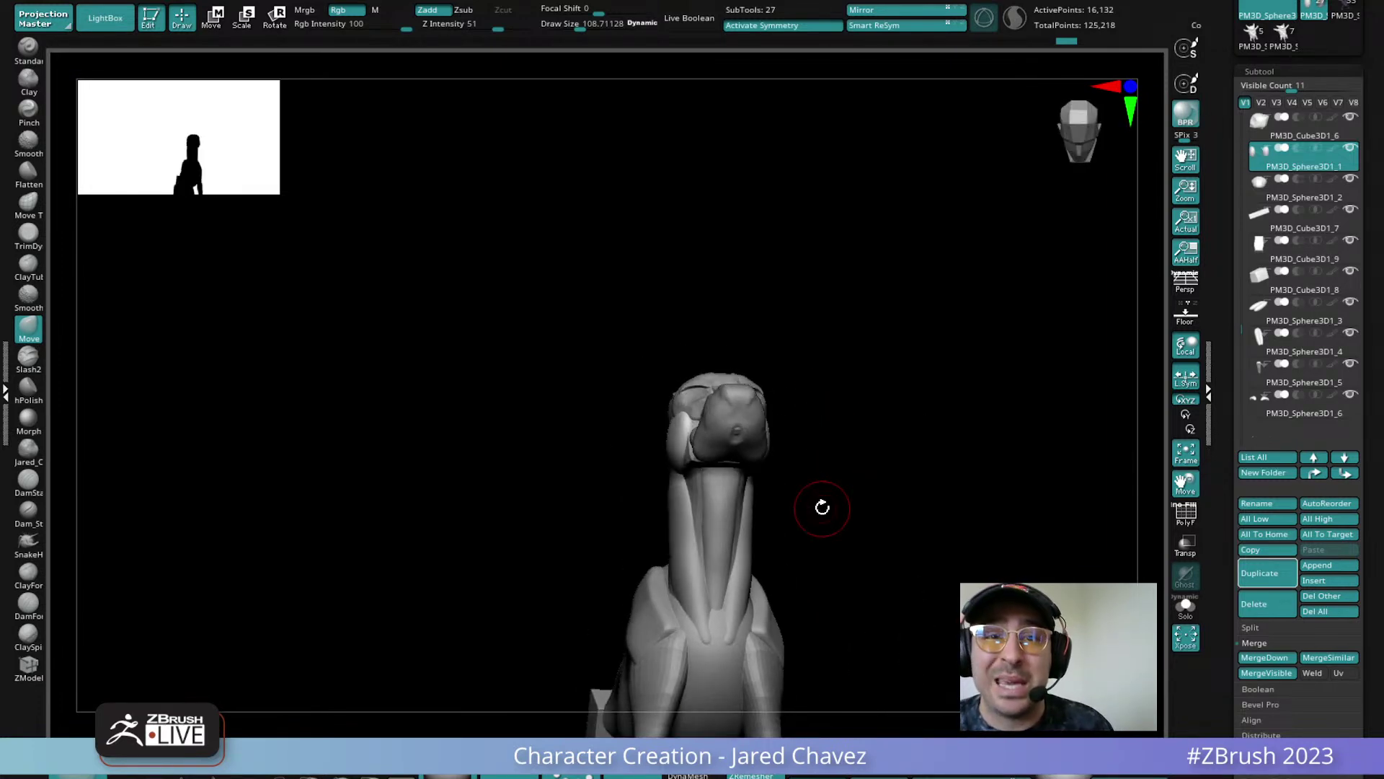
pyautogui.moveTo(806, 592); pyautogui.dragTo(749, 351, button='right')
pyautogui.keyDown('alt'); pyautogui.click(702, 542); pyautogui.keyUp('alt')
pyautogui.moveTo(701, 544); pyautogui.dragTo(683, 530, button='right')
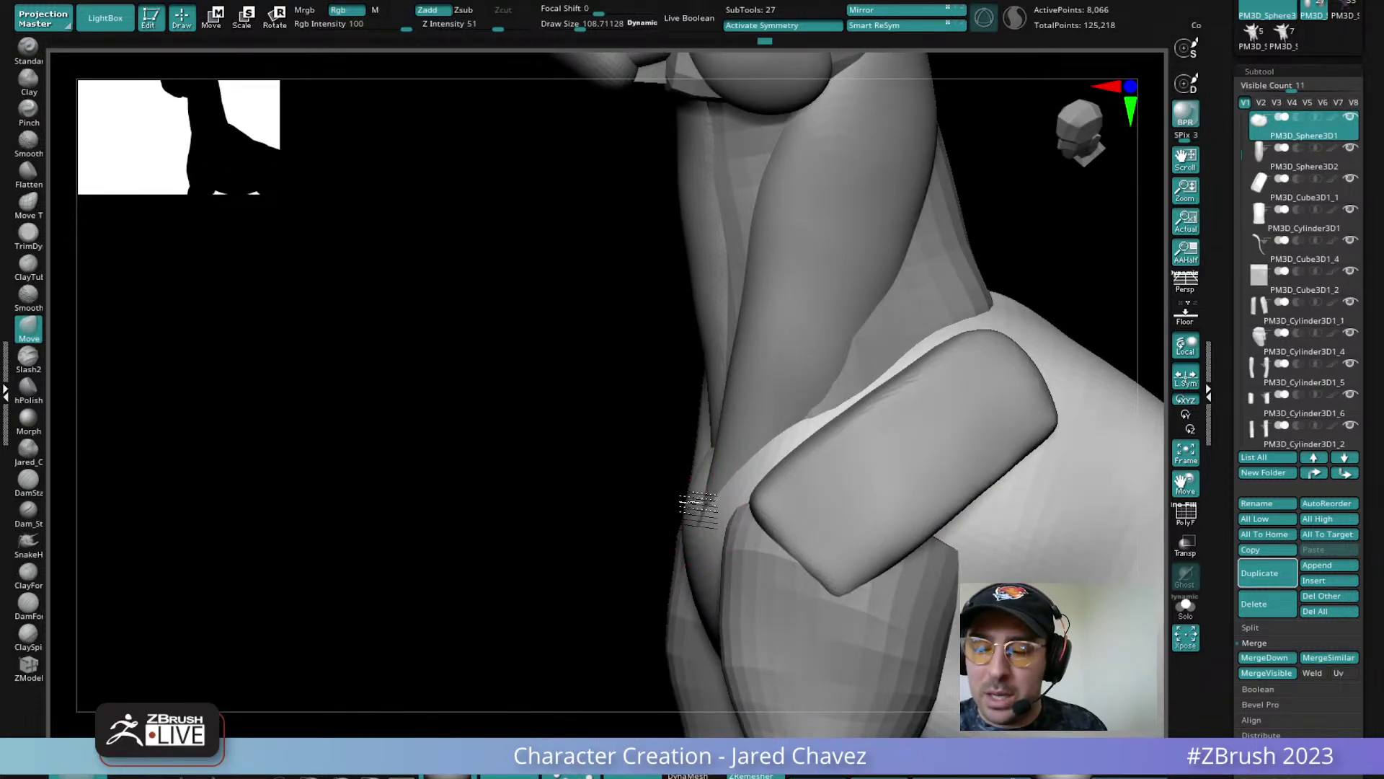
pyautogui.keyDown('ctrl'); pyautogui.moveTo(713, 447); pyautogui.dragTo(753, 339, button='right'); pyautogui.keyUp('ctrl')
pyautogui.moveTo(743, 537)
pyautogui.mouseDown(button='right')
pyautogui.moveTo(802, 549)
pyautogui.moveTo(757, 550)
pyautogui.moveTo(809, 482)
pyautogui.moveTo(827, 489)
pyautogui.moveTo(807, 479)
pyautogui.mouseUp(button='right')
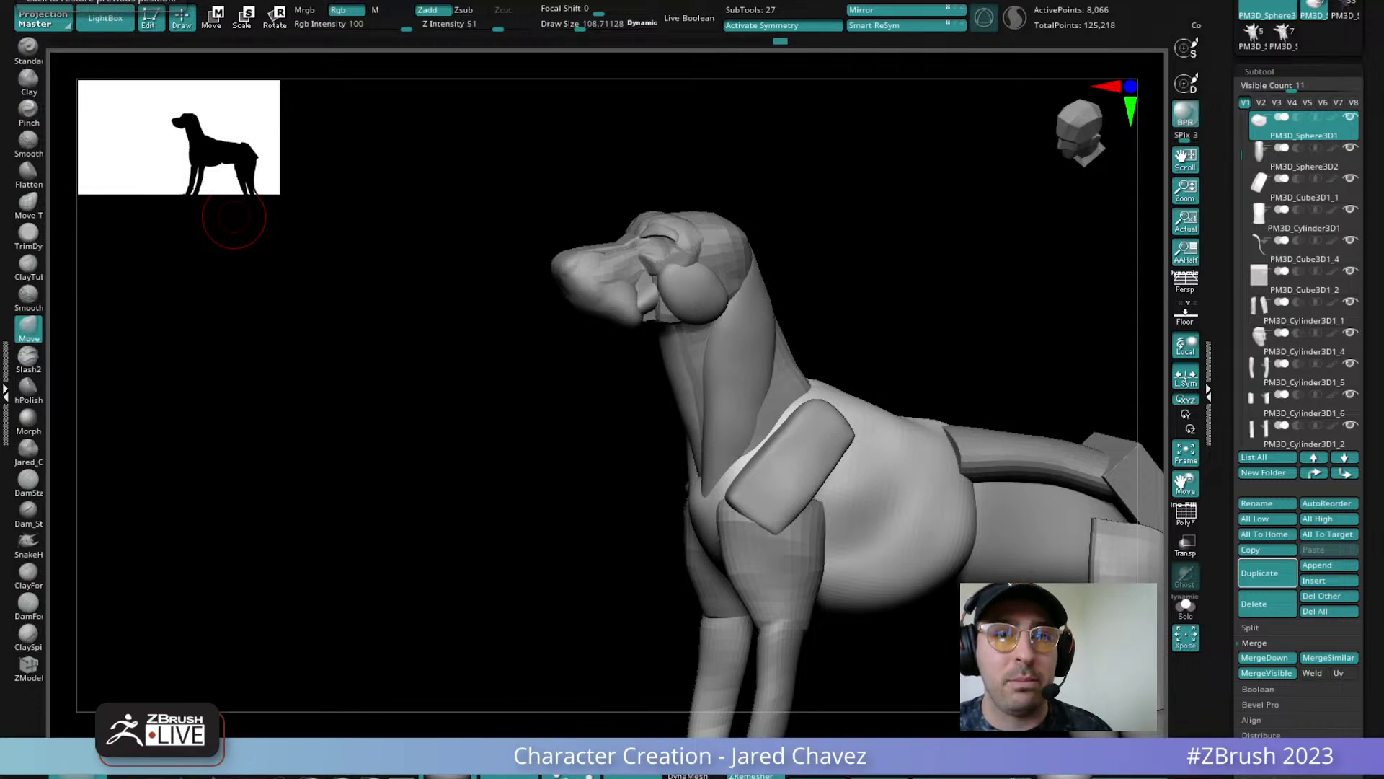
# Duplicate the neck muscle on the side of the neck and move the copy back by about 0.1
pyautogui.moveTo(887, 306); pyautogui.dragTo(767, 324)
pyautogui.keyDown('alt'); pyautogui.click(771, 328); pyautogui.keyUp('alt')
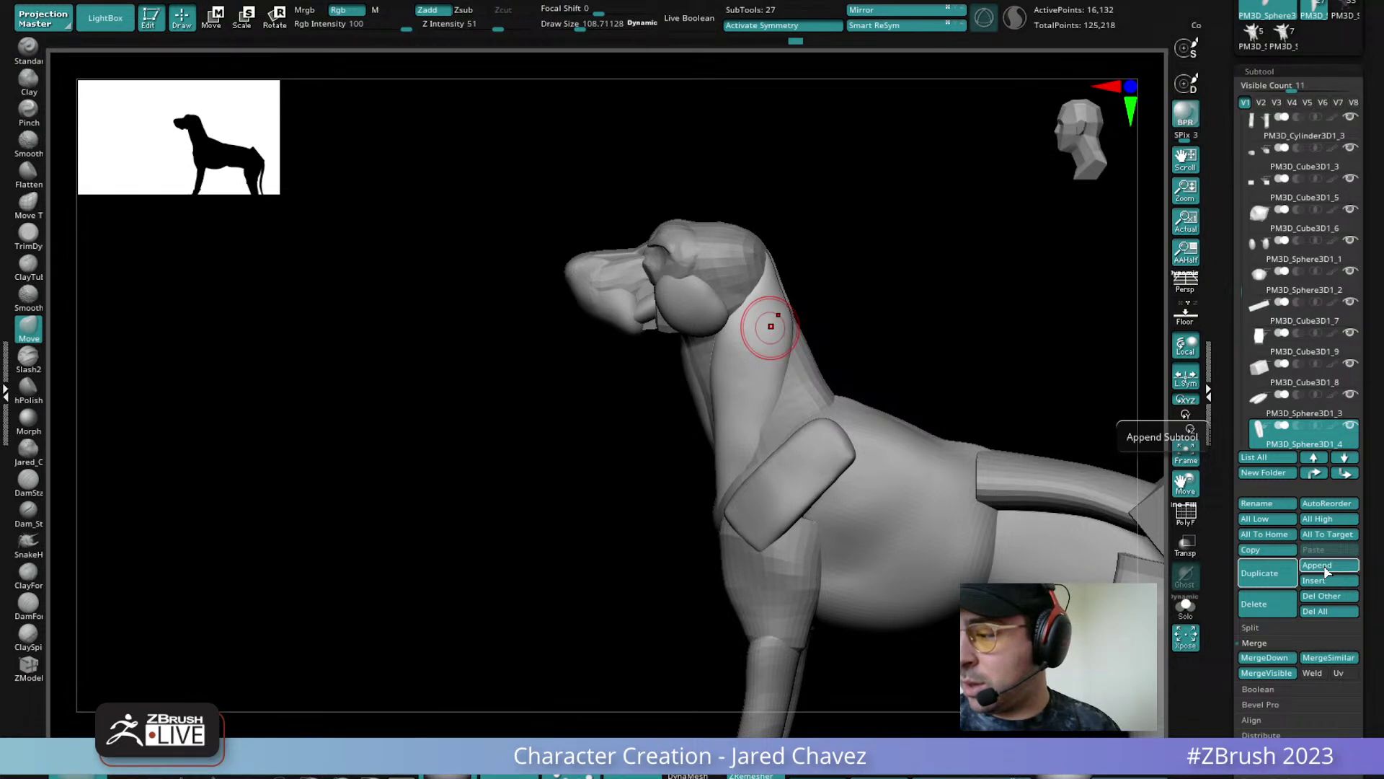
pyautogui.click(1275, 574)
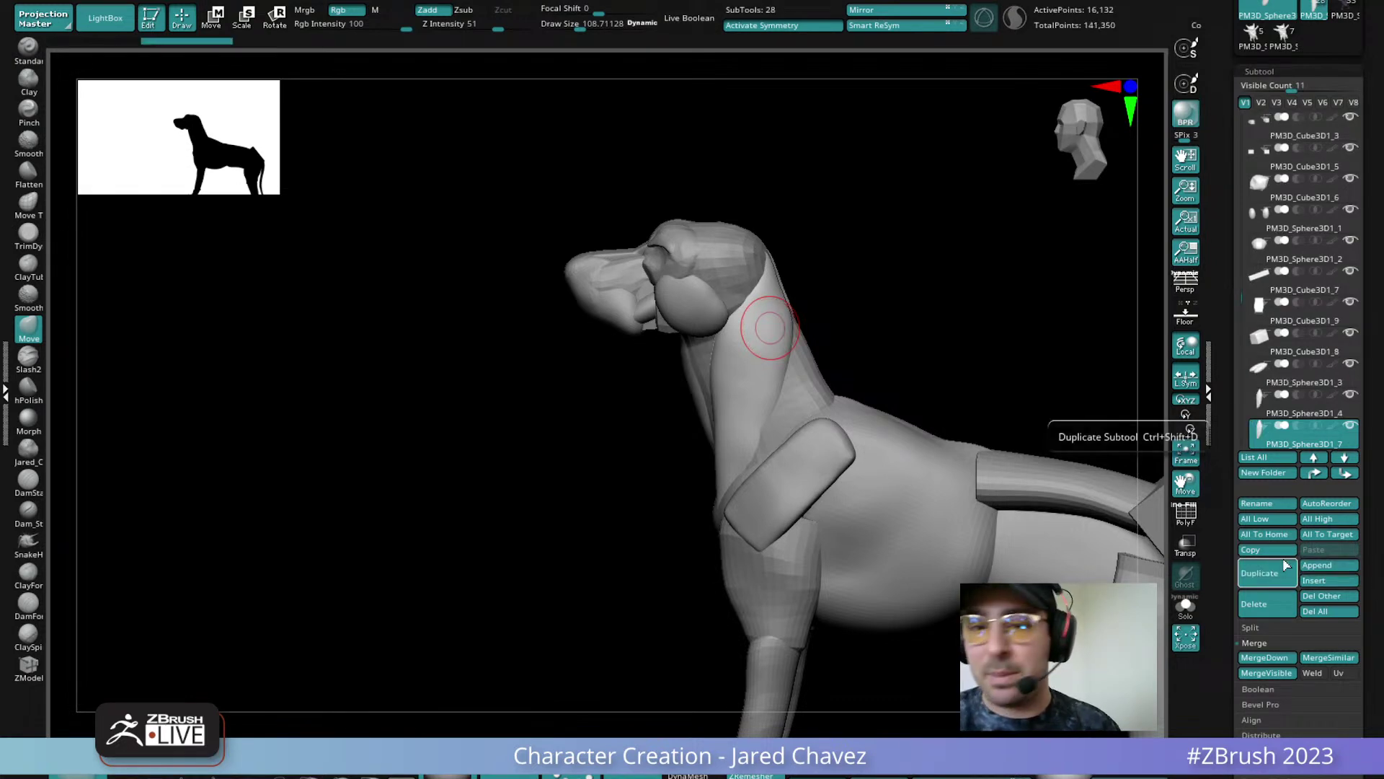
pyautogui.press('w')
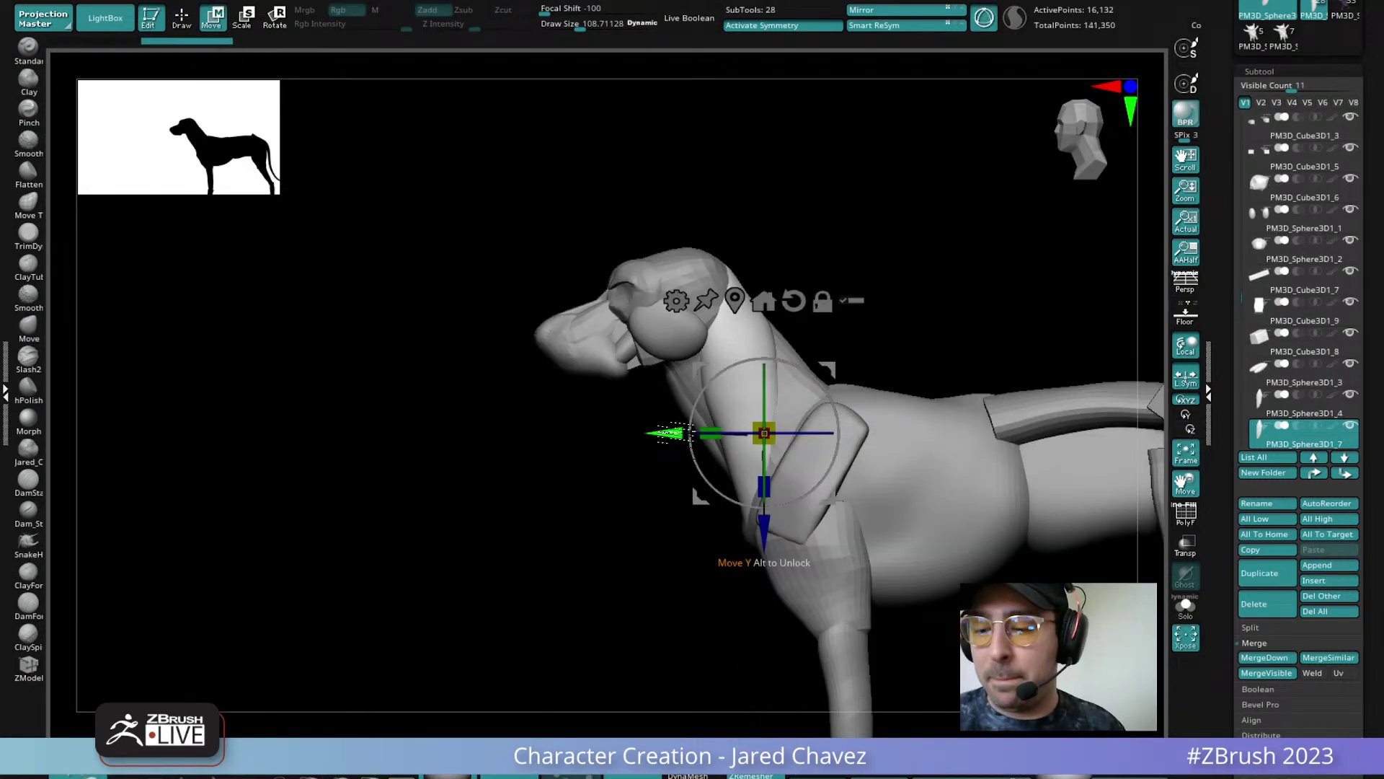
pyautogui.moveTo(677, 434); pyautogui.dragTo(693, 435)
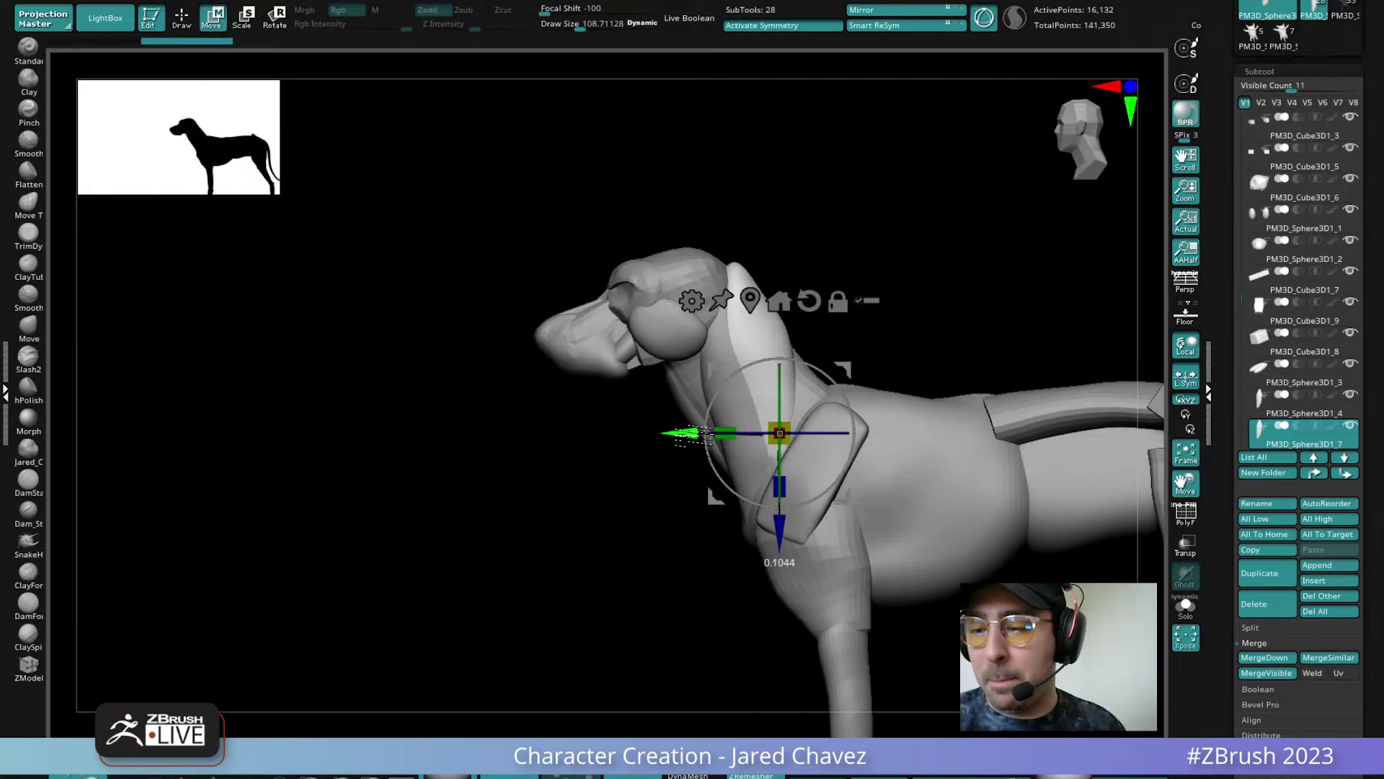
# Broaden the duplicated neck muscle along the back of the neck with the Move brush at a draw size of about 322
pyautogui.click(183, 25)
pyautogui.moveTo(945, 310)
pyautogui.mouseDown()
pyautogui.moveTo(773, 304)
pyautogui.moveTo(828, 353)
pyautogui.moveTo(1017, 306)
pyautogui.mouseUp()
pyautogui.press('space')
pyautogui.moveTo(766, 380); pyautogui.dragTo(752, 438, button='right')
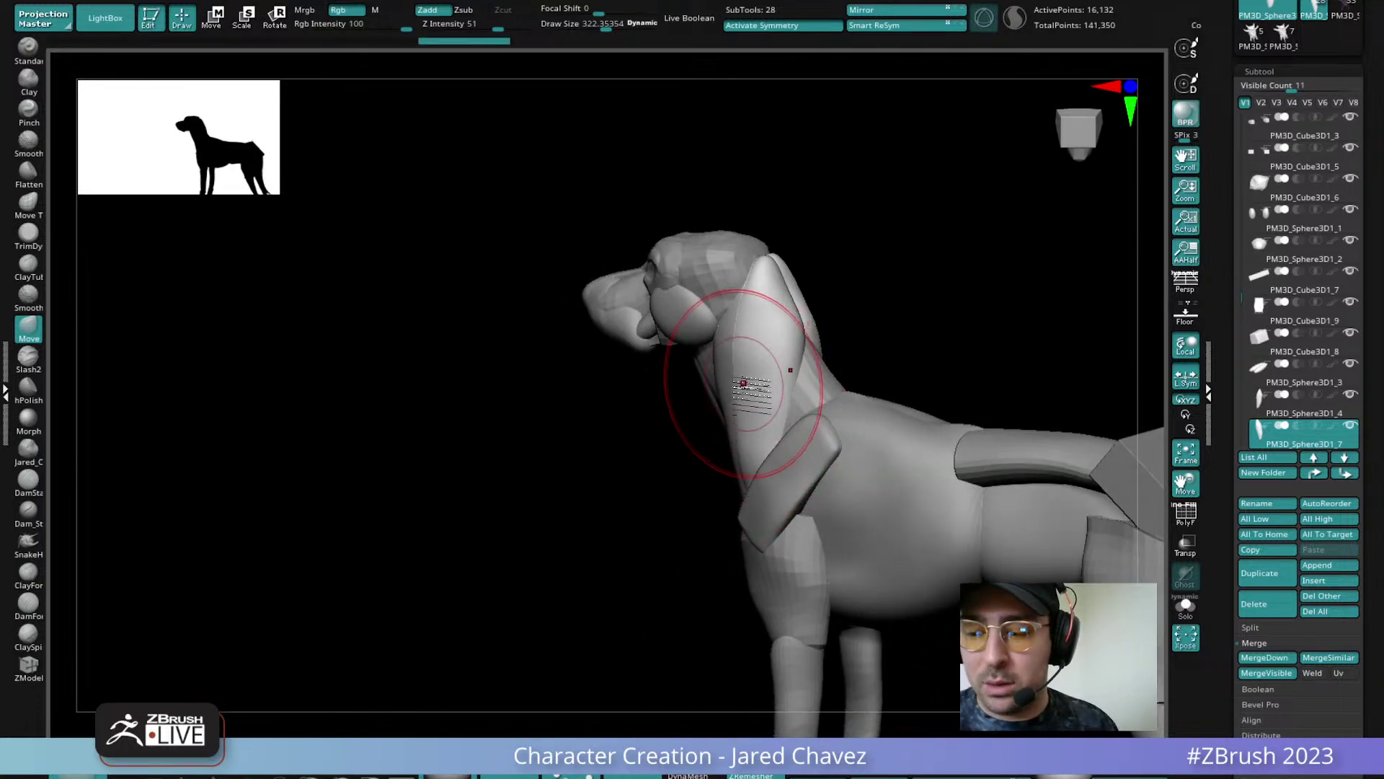
pyautogui.moveTo(750, 384); pyautogui.dragTo(789, 391, button='right')
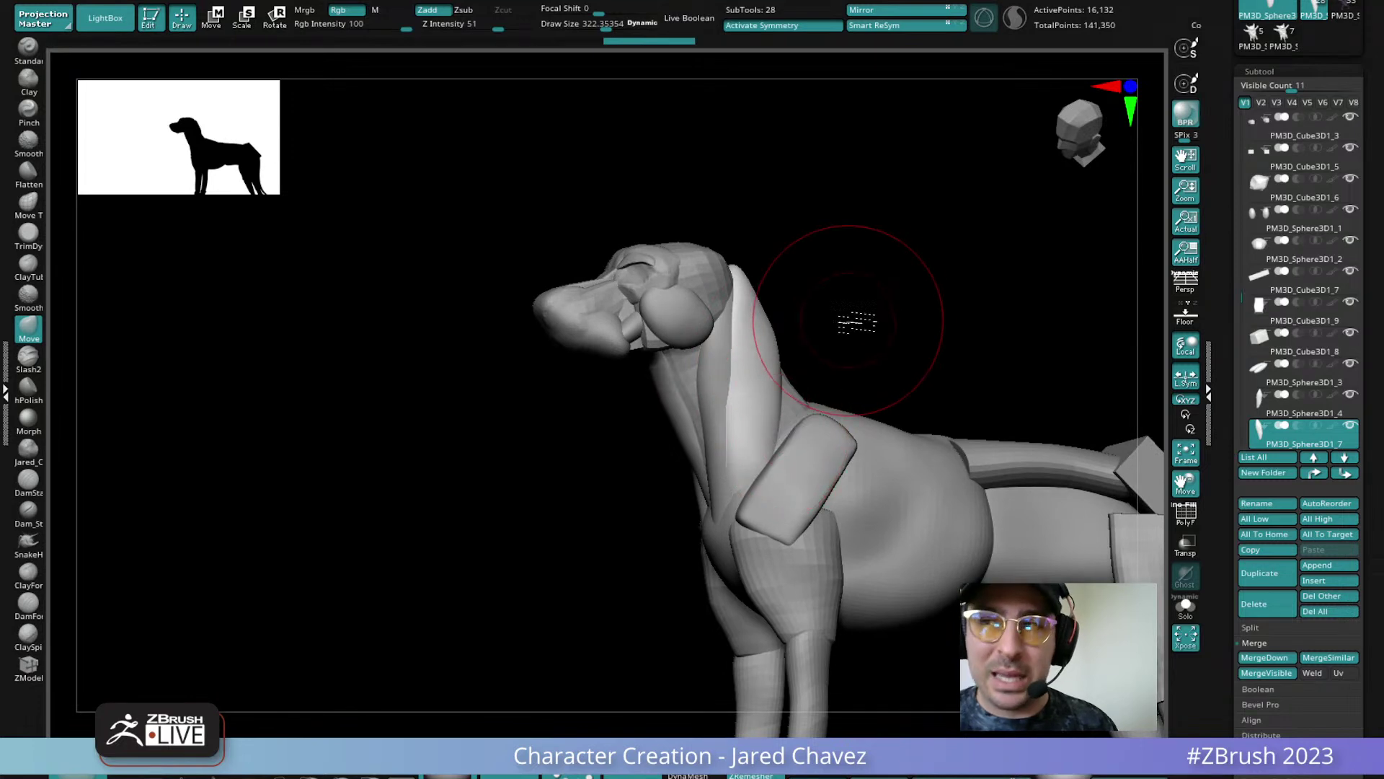
# Refine the duplicated neck muscle's contour from skull to shoulder with the Move brush at a draw size of about 201
pyautogui.press('s')
pyautogui.moveTo(847, 319); pyautogui.dragTo(831, 317)
pyautogui.moveTo(829, 314)
pyautogui.mouseDown(button='right')
pyautogui.moveTo(756, 303)
pyautogui.moveTo(759, 273)
pyautogui.mouseUp(button='right')
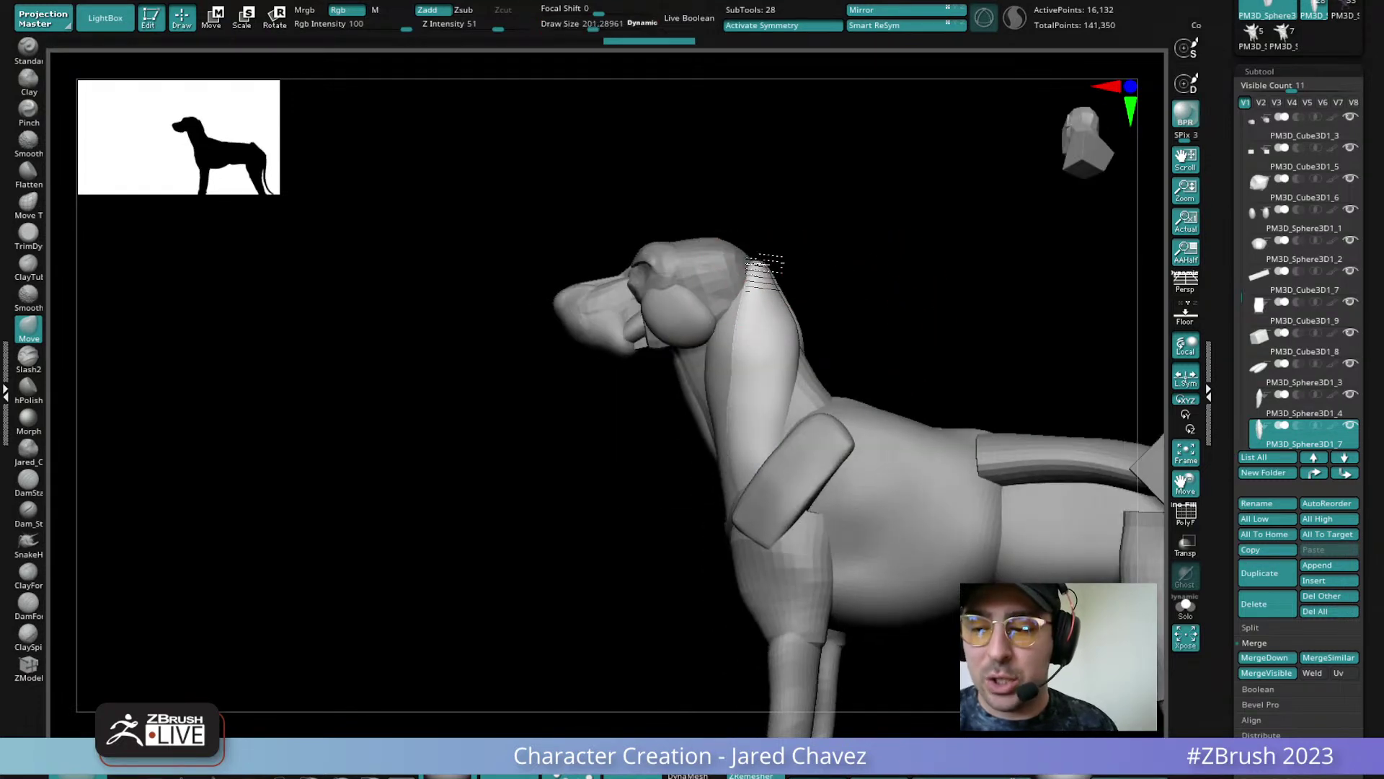
pyautogui.moveTo(770, 378)
pyautogui.mouseDown(button='right')
pyautogui.moveTo(742, 433)
pyautogui.moveTo(750, 361)
pyautogui.moveTo(721, 375)
pyautogui.moveTo(731, 378)
pyautogui.mouseUp(button='right')
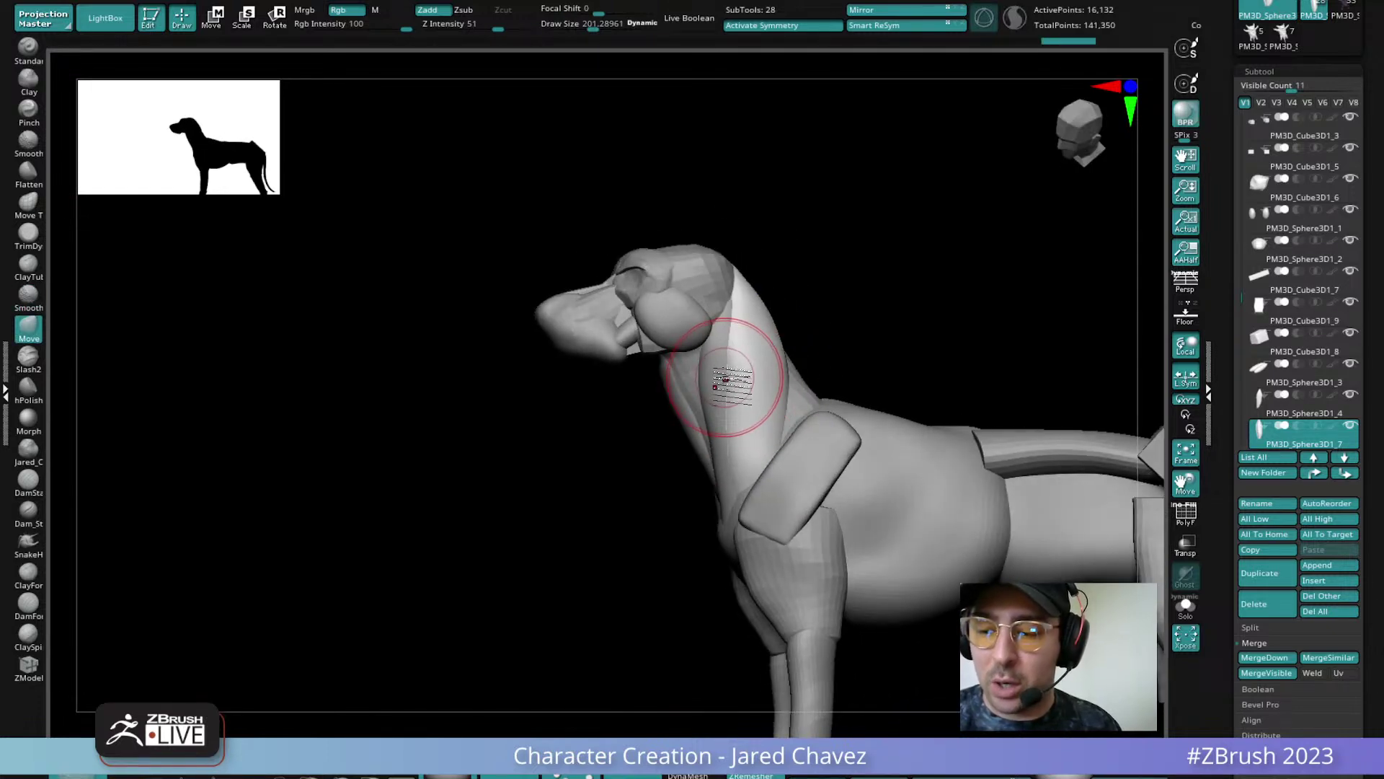
pyautogui.moveTo(723, 464)
pyautogui.mouseDown(button='right')
pyautogui.moveTo(749, 496)
pyautogui.moveTo(788, 402)
pyautogui.moveTo(719, 526)
pyautogui.moveTo(736, 510)
pyautogui.moveTo(718, 436)
pyautogui.moveTo(670, 502)
pyautogui.moveTo(656, 498)
pyautogui.moveTo(695, 432)
pyautogui.mouseUp(button='right')
# Fit the lower part of the duplicated neck muscle between the front neck muscle and the shoulder blade
pyautogui.keyDown('alt'); pyautogui.click(680, 477); pyautogui.keyUp('alt')
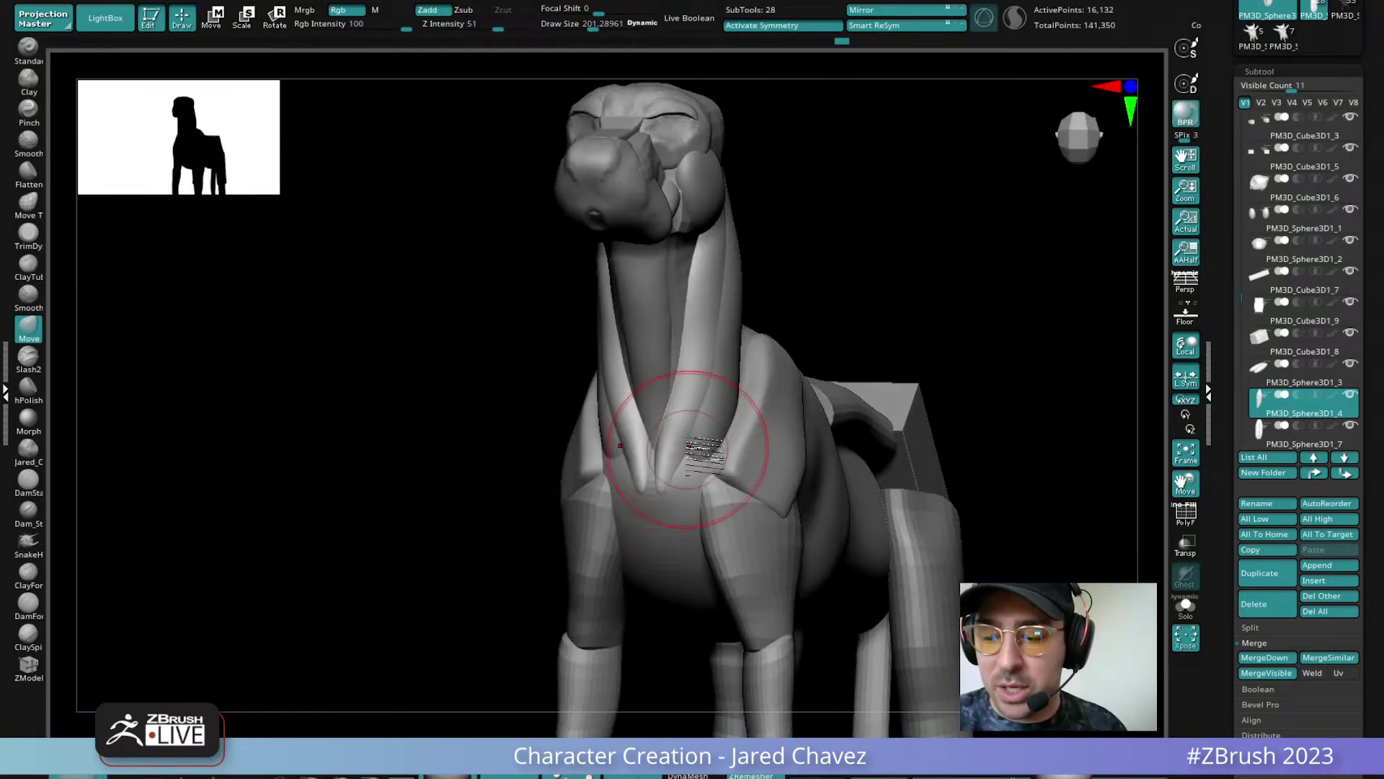
pyautogui.keyDown('alt'); pyautogui.click(717, 464); pyautogui.keyUp('alt')
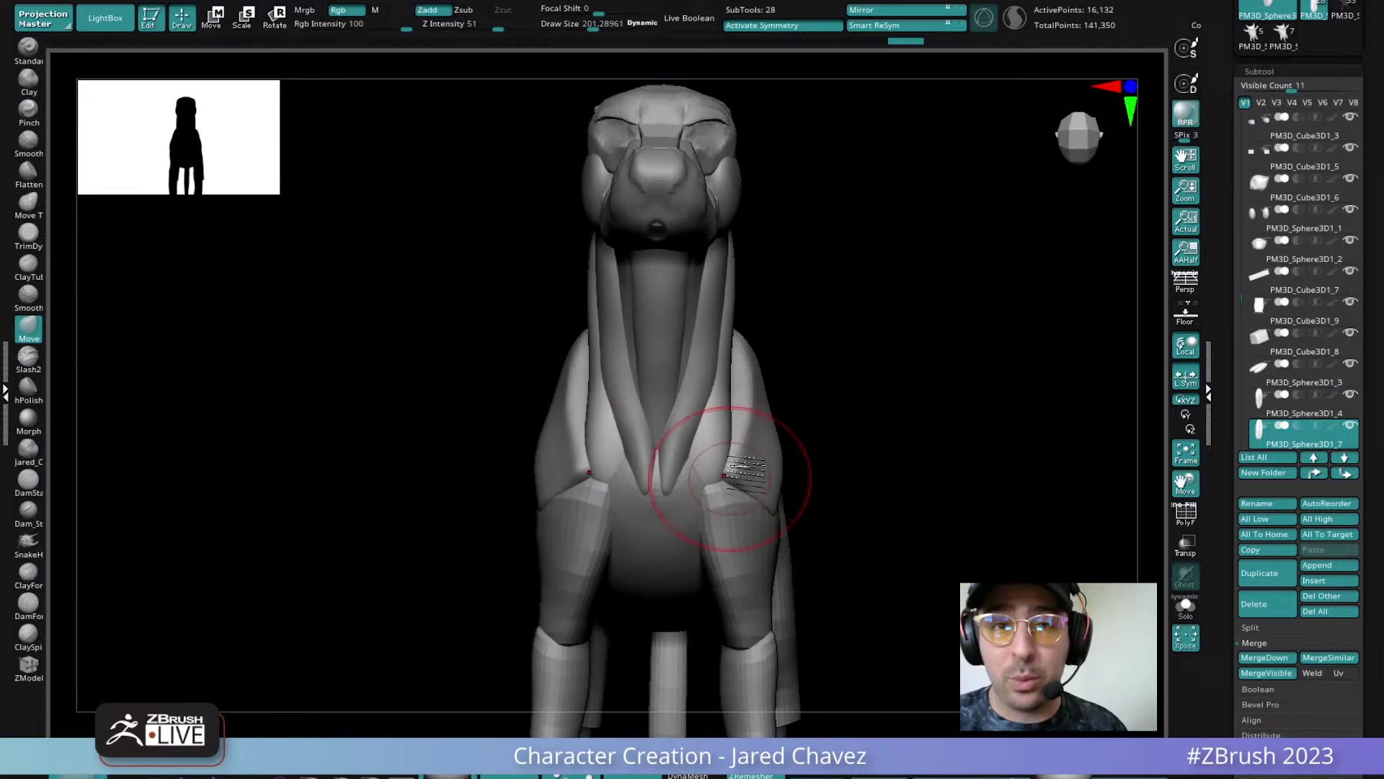
pyautogui.moveTo(754, 468); pyautogui.dragTo(690, 431, button='right')
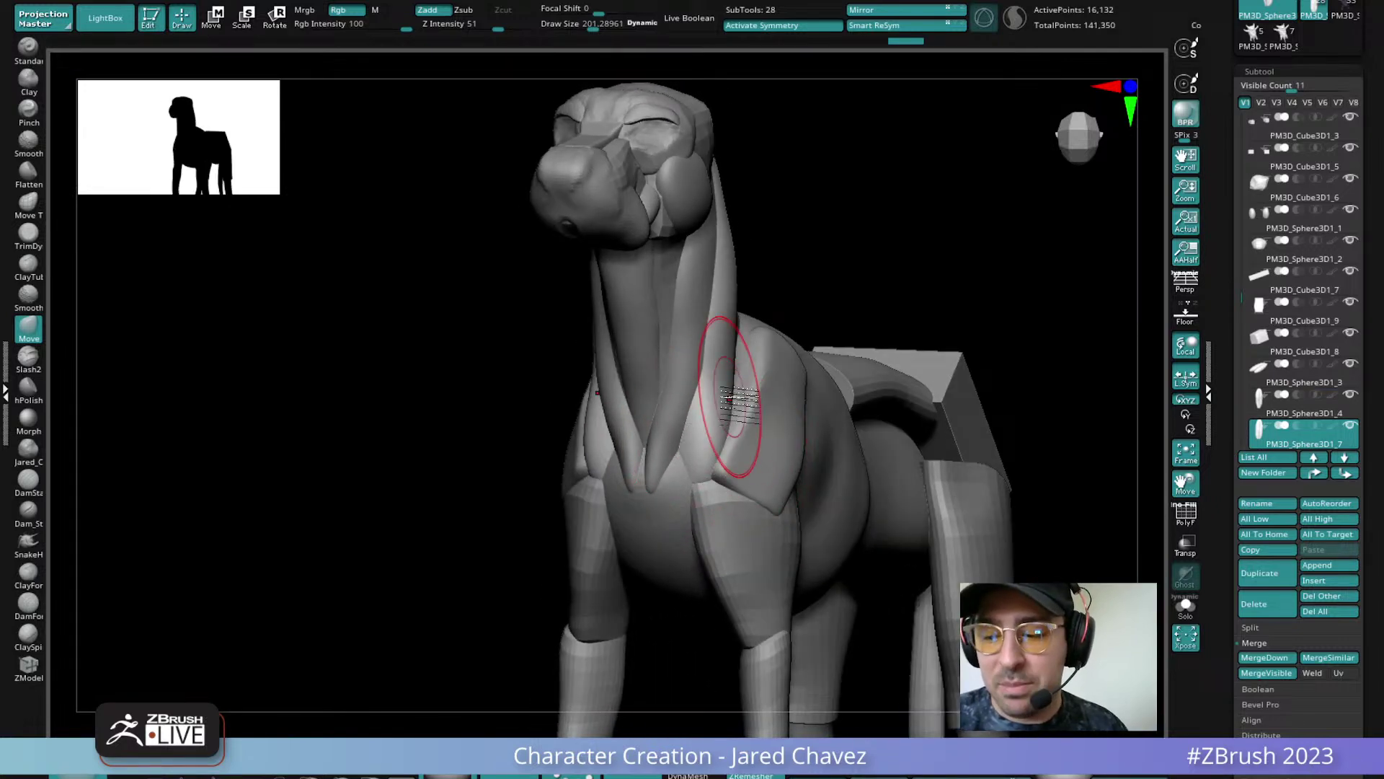
pyautogui.moveTo(706, 477); pyautogui.dragTo(688, 424, button='right')
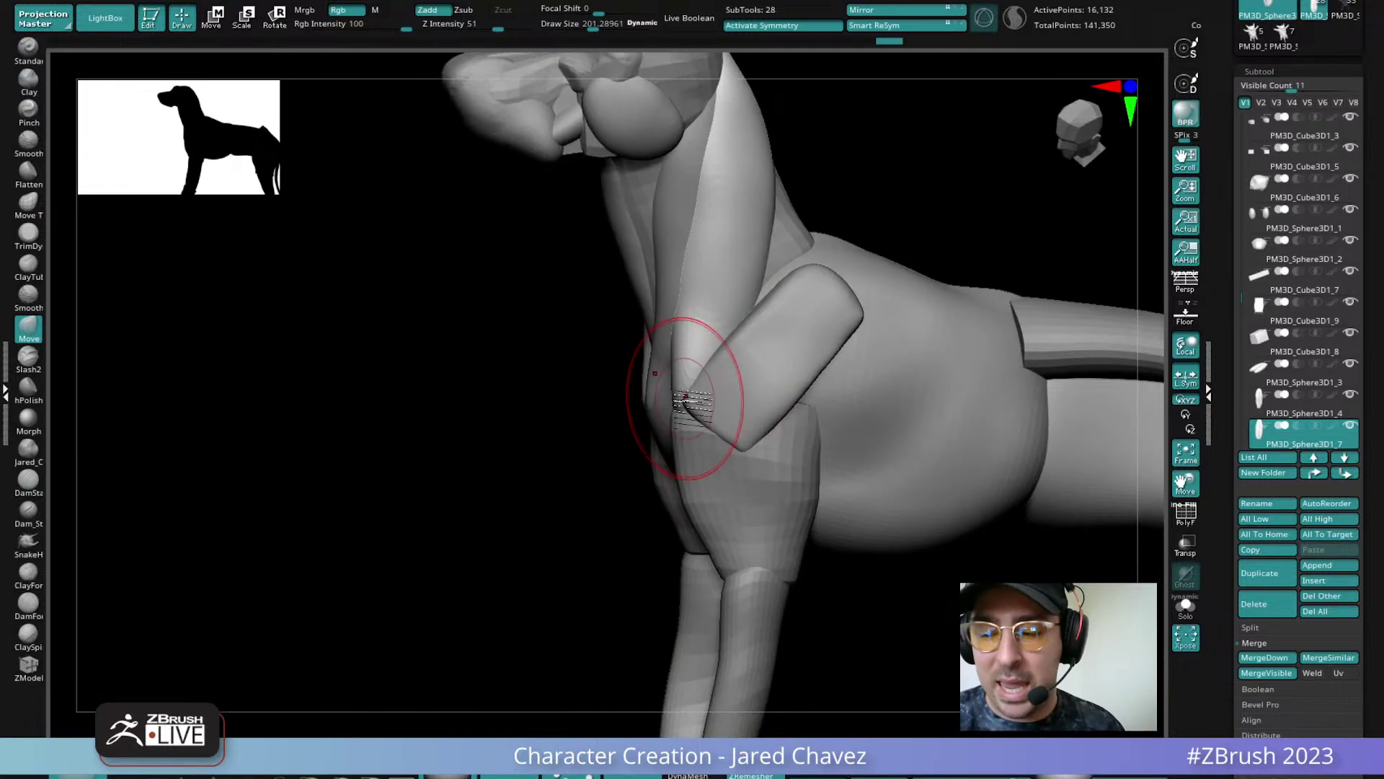
# Shape the duplicated neck muscle's lower end against the upper foreleg with the Move brush at a draw size of about 146
pyautogui.moveTo(688, 308)
pyautogui.mouseDown(button='right')
pyautogui.moveTo(757, 309)
pyautogui.moveTo(704, 340)
pyautogui.moveTo(685, 470)
pyautogui.mouseUp(button='right')
pyautogui.press('space')
pyautogui.moveTo(680, 475); pyautogui.dragTo(671, 477)
pyautogui.moveTo(671, 434); pyautogui.dragTo(686, 480, button='right')
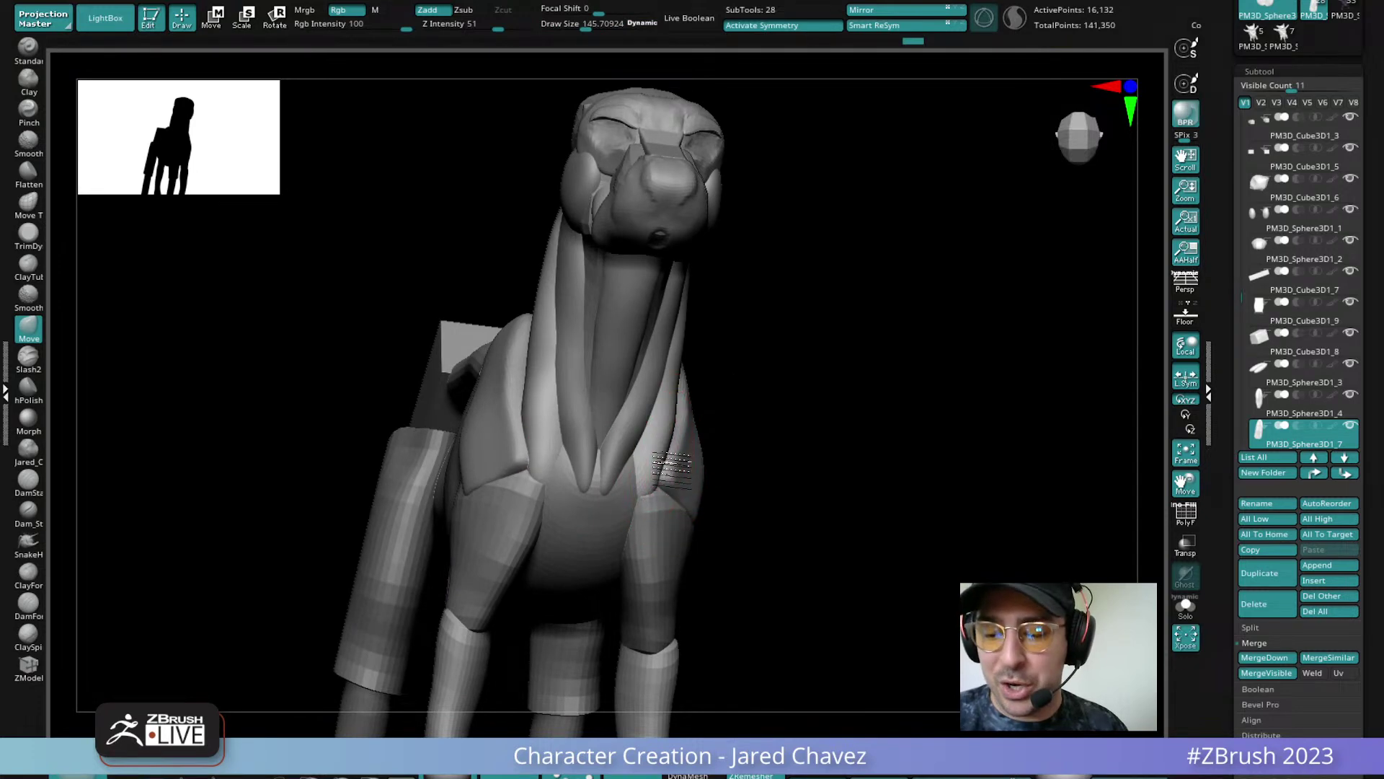
pyautogui.moveTo(634, 461); pyautogui.dragTo(647, 479)
pyautogui.moveTo(647, 478)
pyautogui.mouseDown(button='right')
pyautogui.moveTo(595, 393)
pyautogui.moveTo(616, 348)
pyautogui.moveTo(626, 438)
pyautogui.moveTo(587, 402)
pyautogui.moveTo(624, 418)
pyautogui.moveTo(617, 371)
pyautogui.moveTo(658, 396)
pyautogui.moveTo(577, 380)
pyautogui.moveTo(646, 344)
pyautogui.moveTo(608, 368)
pyautogui.moveTo(516, 370)
pyautogui.mouseUp(button='right')
# Select the original front neck muscle and reshape its lower end where it meets the chest with the Move brush
pyautogui.keyDown('alt'); pyautogui.click(600, 379); pyautogui.keyUp('alt')
pyautogui.moveTo(608, 297); pyautogui.dragTo(554, 325, button='right')
pyautogui.keyDown('alt'); pyautogui.click(550, 318); pyautogui.keyUp('alt')
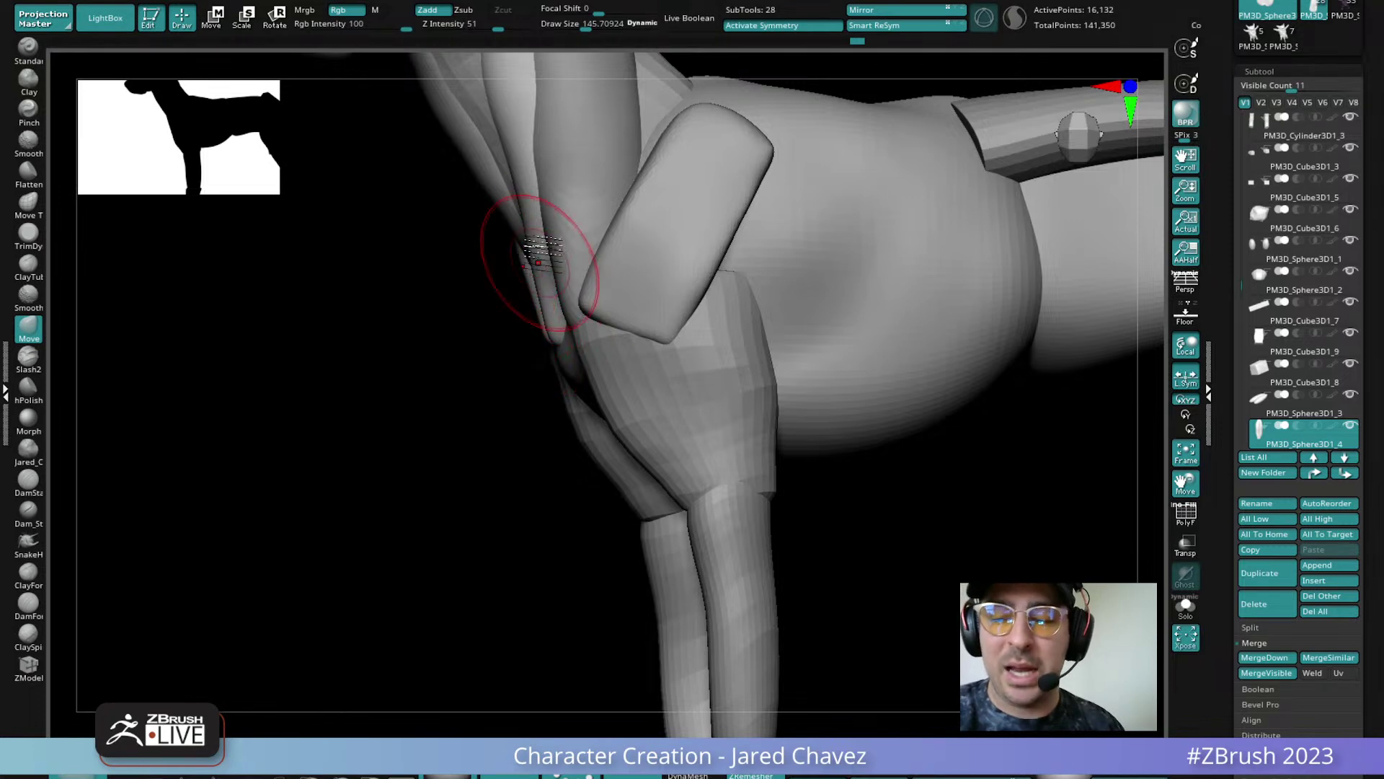
pyautogui.press('f')
pyautogui.moveTo(707, 309); pyautogui.dragTo(594, 406, button='right')
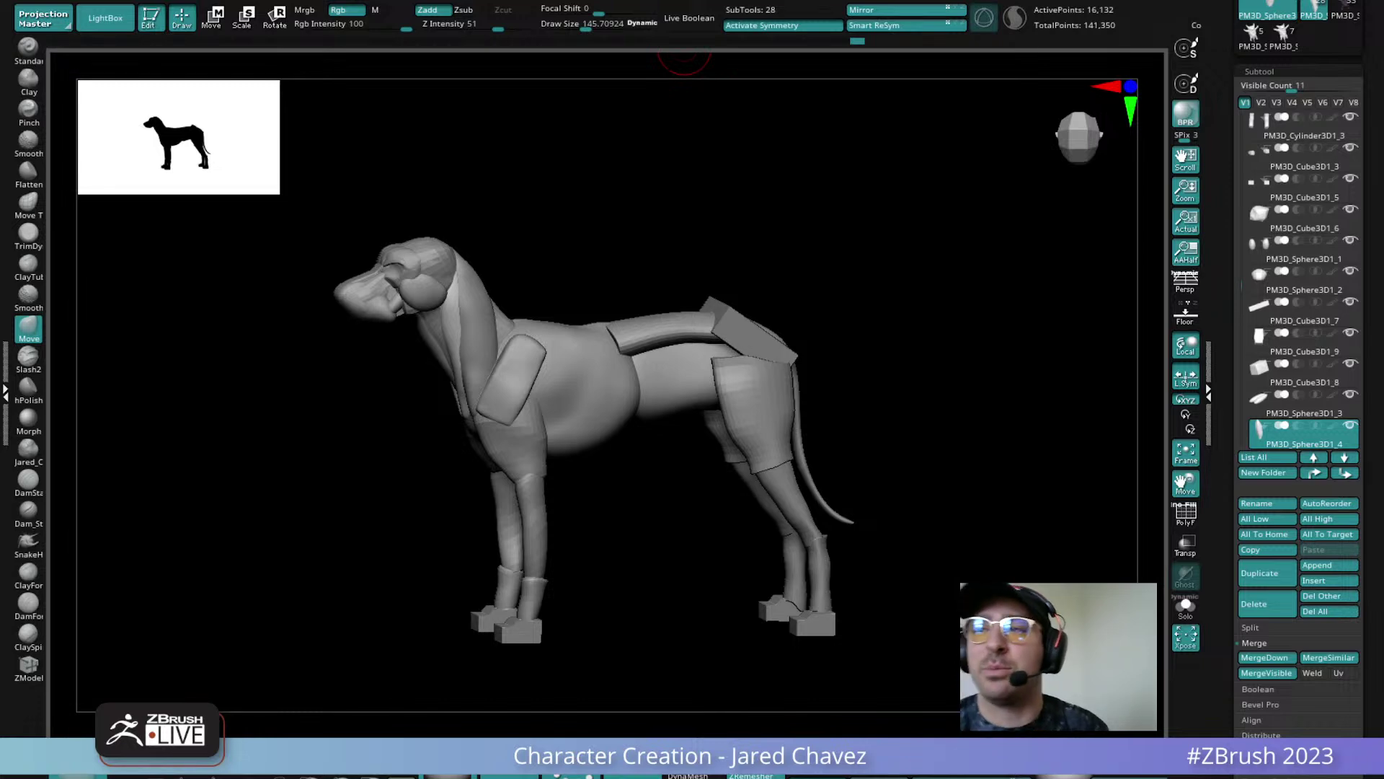
pyautogui.moveTo(629, 472); pyautogui.dragTo(721, 404, button='right')
pyautogui.keyDown('ctrl'); pyautogui.moveTo(534, 404); pyautogui.dragTo(482, 563, button='right'); pyautogui.keyUp('ctrl')
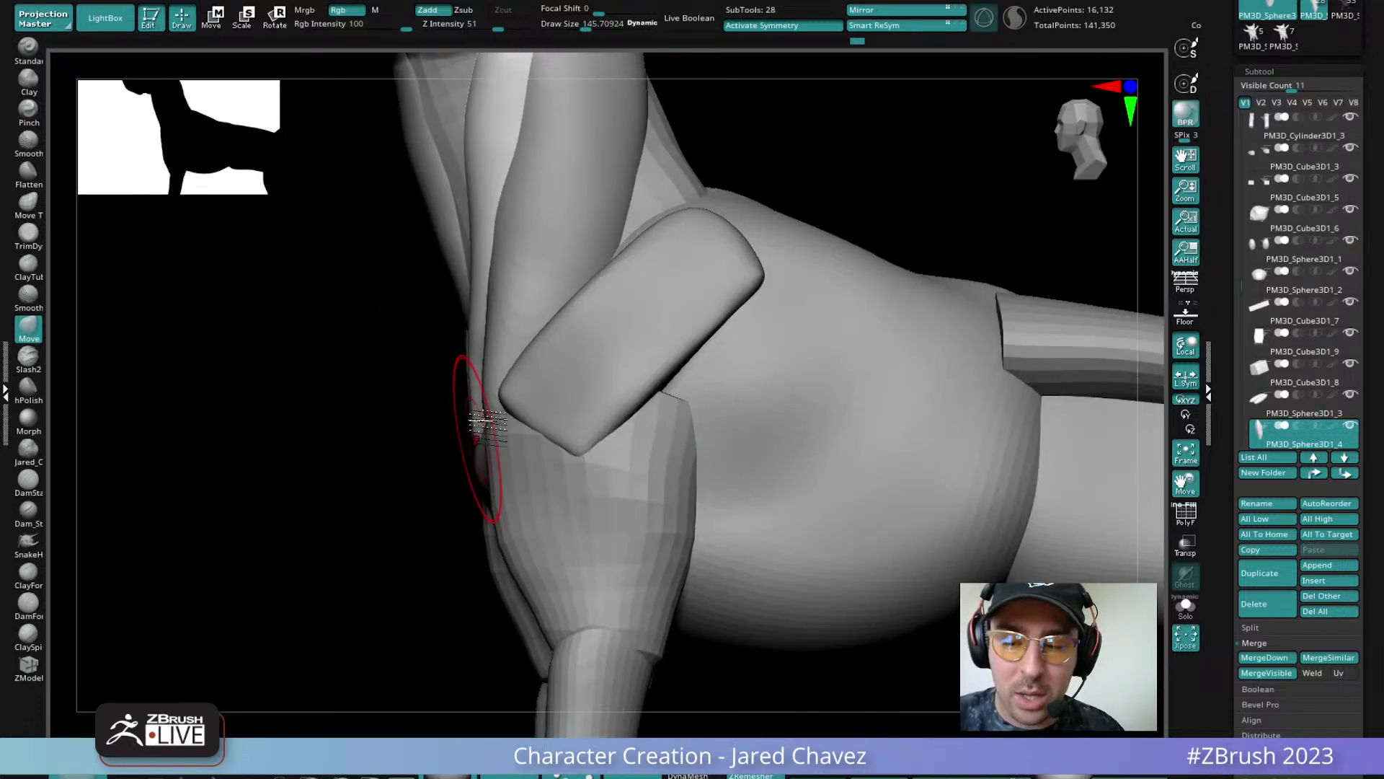
pyautogui.moveTo(463, 278); pyautogui.dragTo(479, 447, button='right')
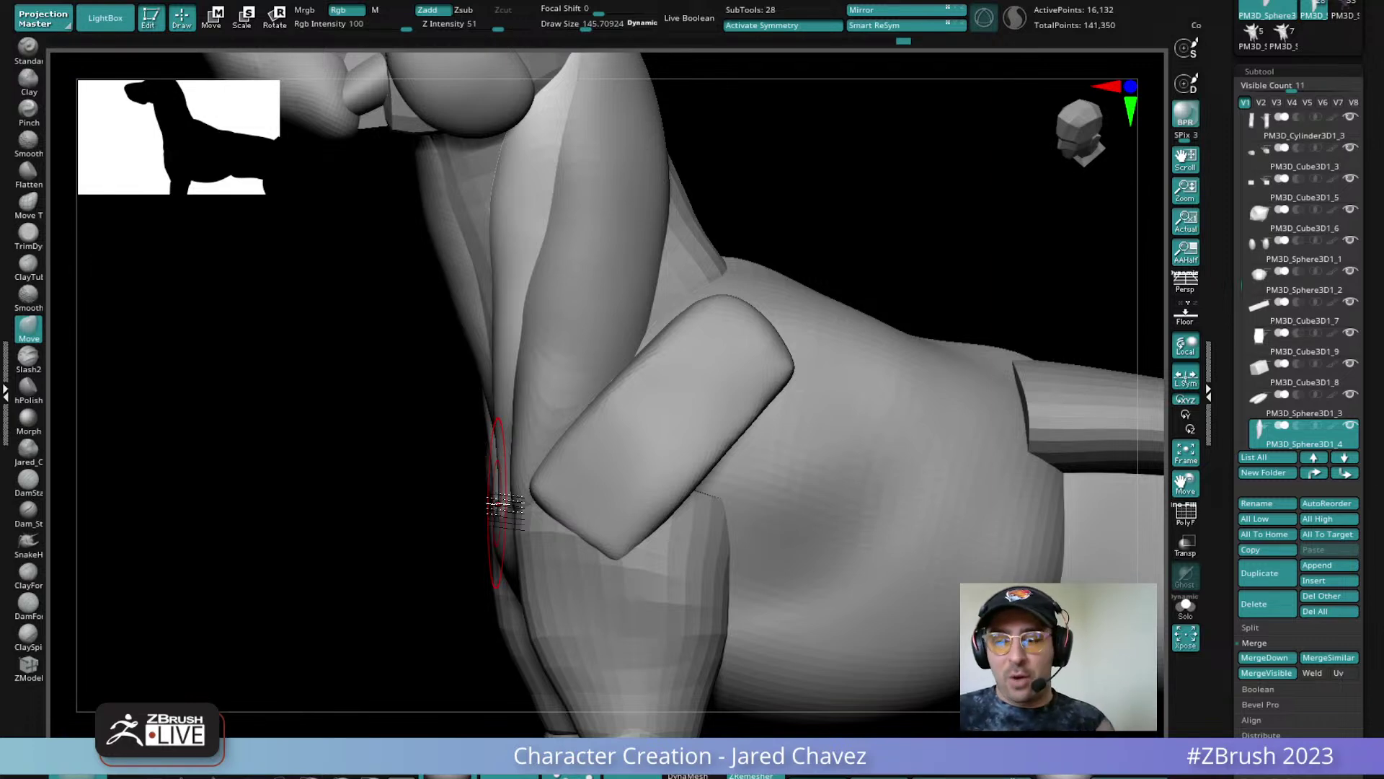
pyautogui.moveTo(497, 502)
pyautogui.mouseDown(button='right')
pyautogui.moveTo(513, 509)
pyautogui.moveTo(505, 519)
pyautogui.moveTo(523, 498)
pyautogui.moveTo(502, 525)
pyautogui.mouseUp(button='right')
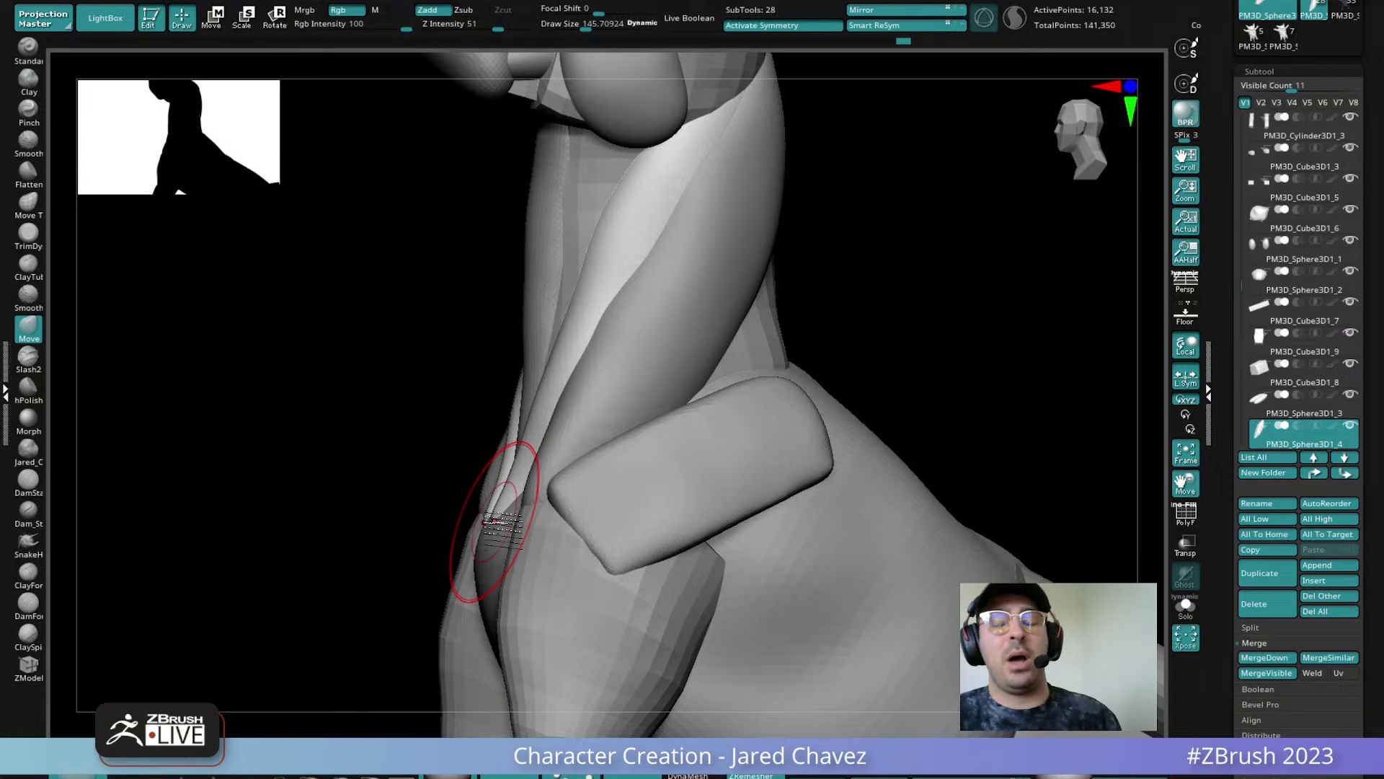
# Select the upper foreleg piece and append a Sphere3D subtool for a shoulder muscle
pyautogui.moveTo(503, 524); pyautogui.dragTo(604, 398, button='right')
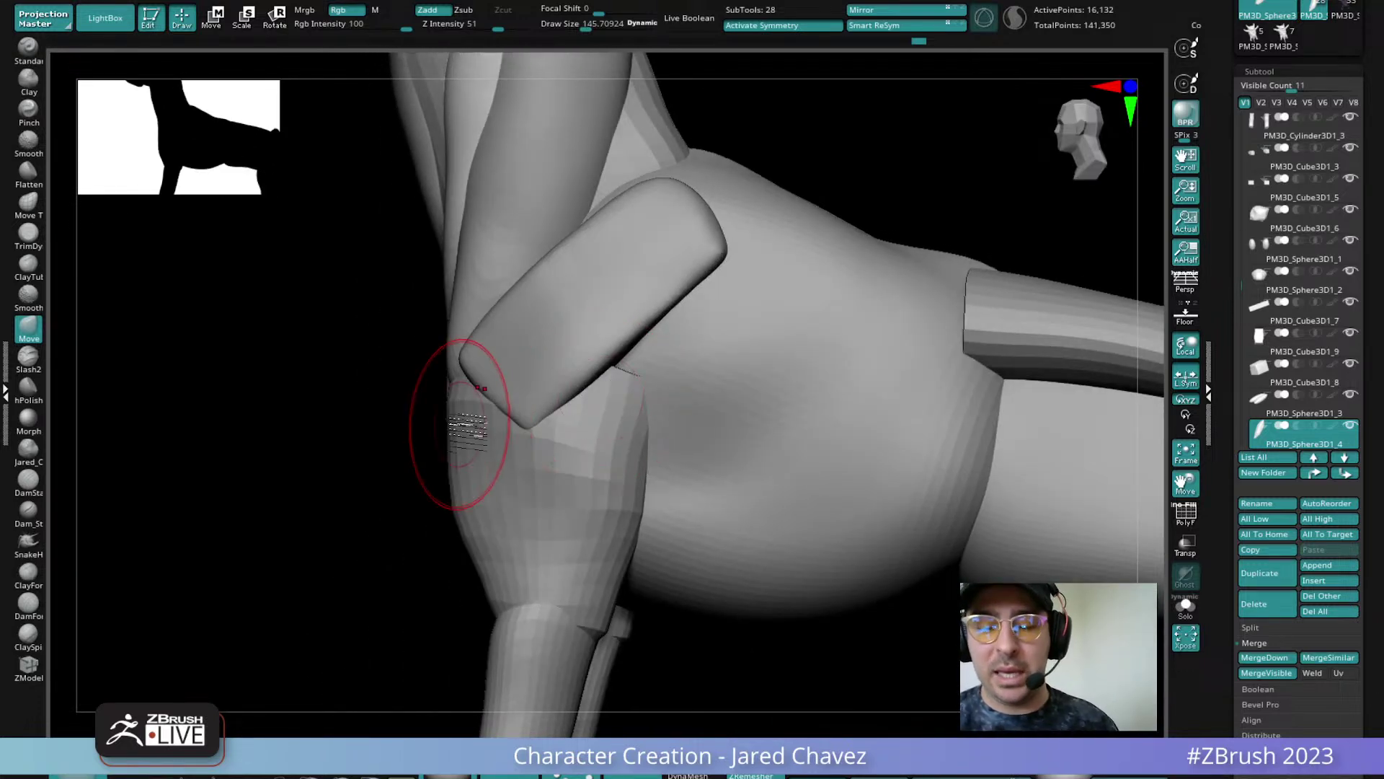
pyautogui.keyDown('alt'); pyautogui.click(473, 415); pyautogui.keyUp('alt')
pyautogui.keyDown('shift'); pyautogui.moveTo(475, 414); pyautogui.dragTo(426, 430, button='right'); pyautogui.keyUp('shift')
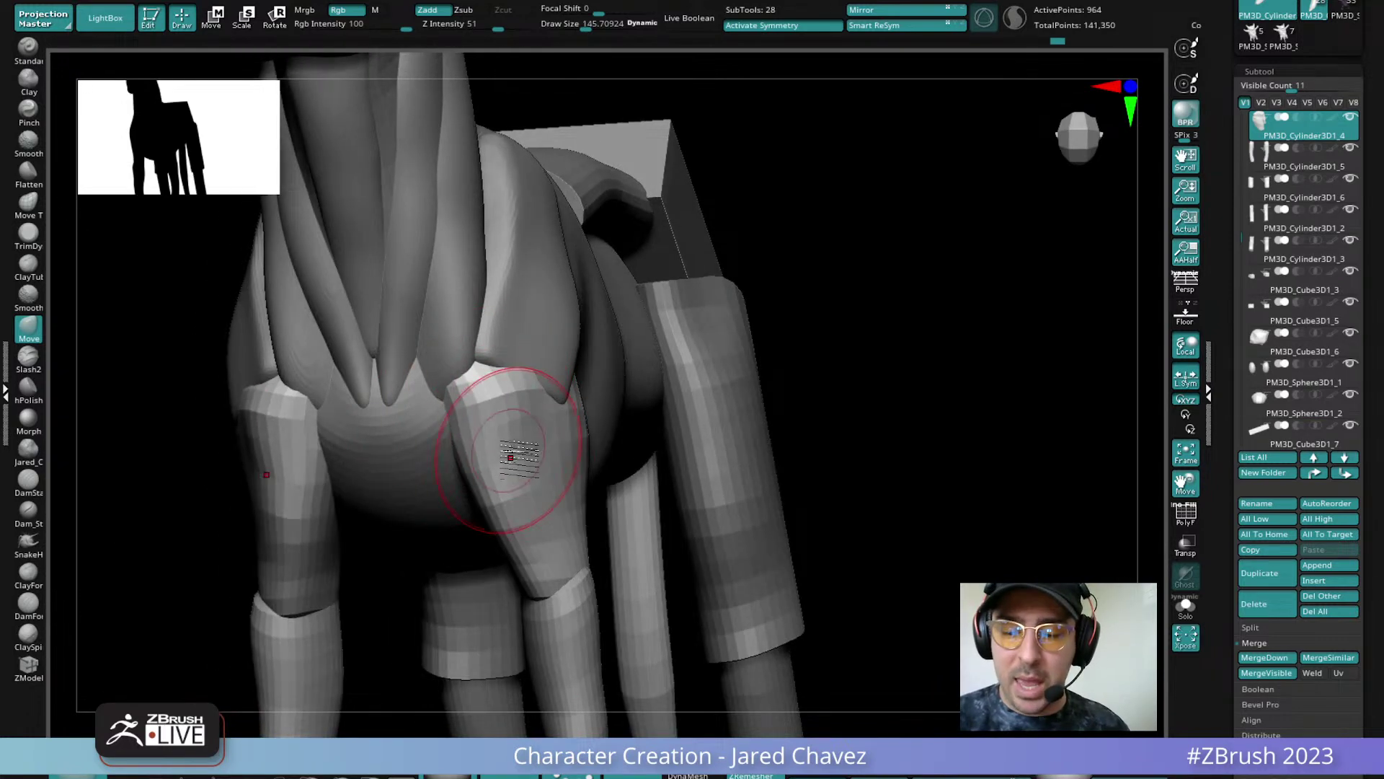
pyautogui.moveTo(510, 457); pyautogui.dragTo(537, 407, button='right')
pyautogui.keyDown('ctrl'); pyautogui.moveTo(537, 407); pyautogui.dragTo(553, 490, button='right'); pyautogui.keyUp('ctrl')
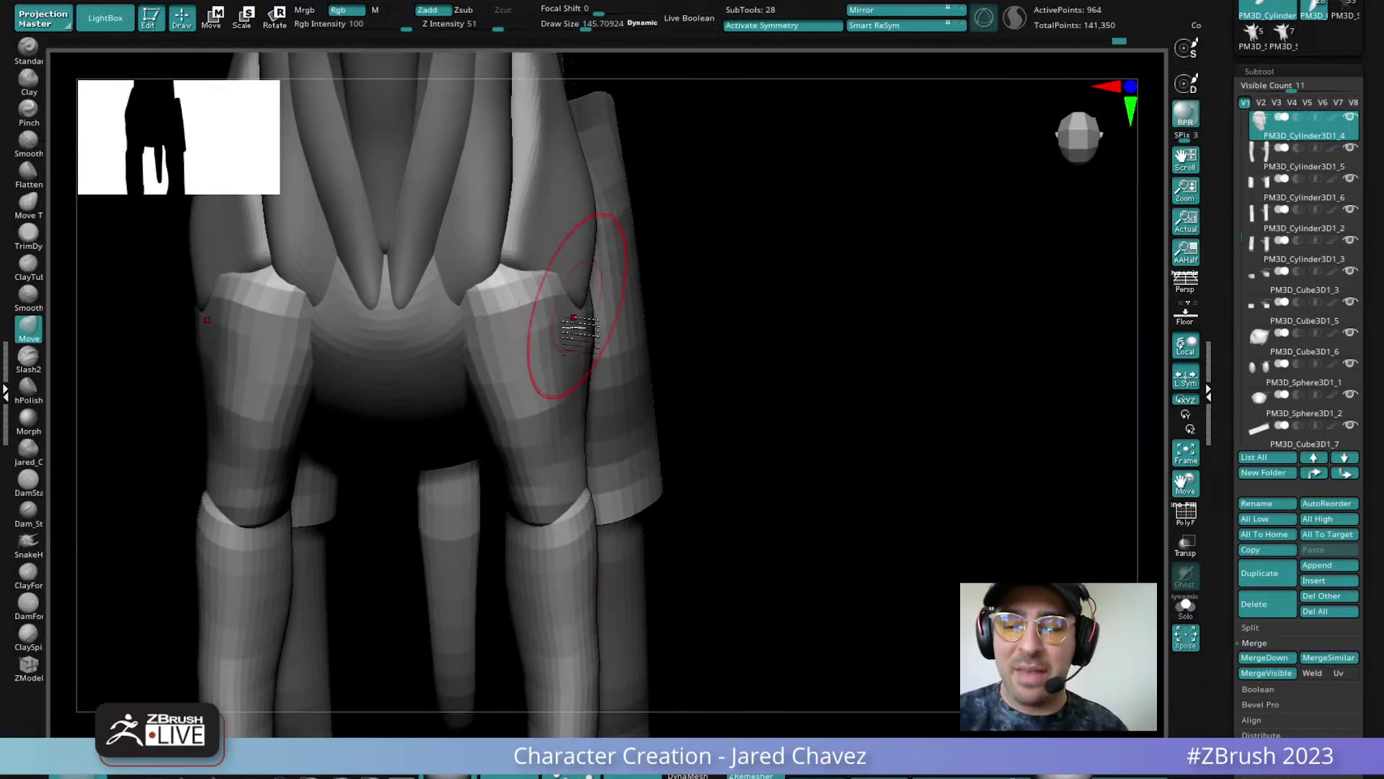
pyautogui.moveTo(504, 317); pyautogui.dragTo(483, 397, button='right')
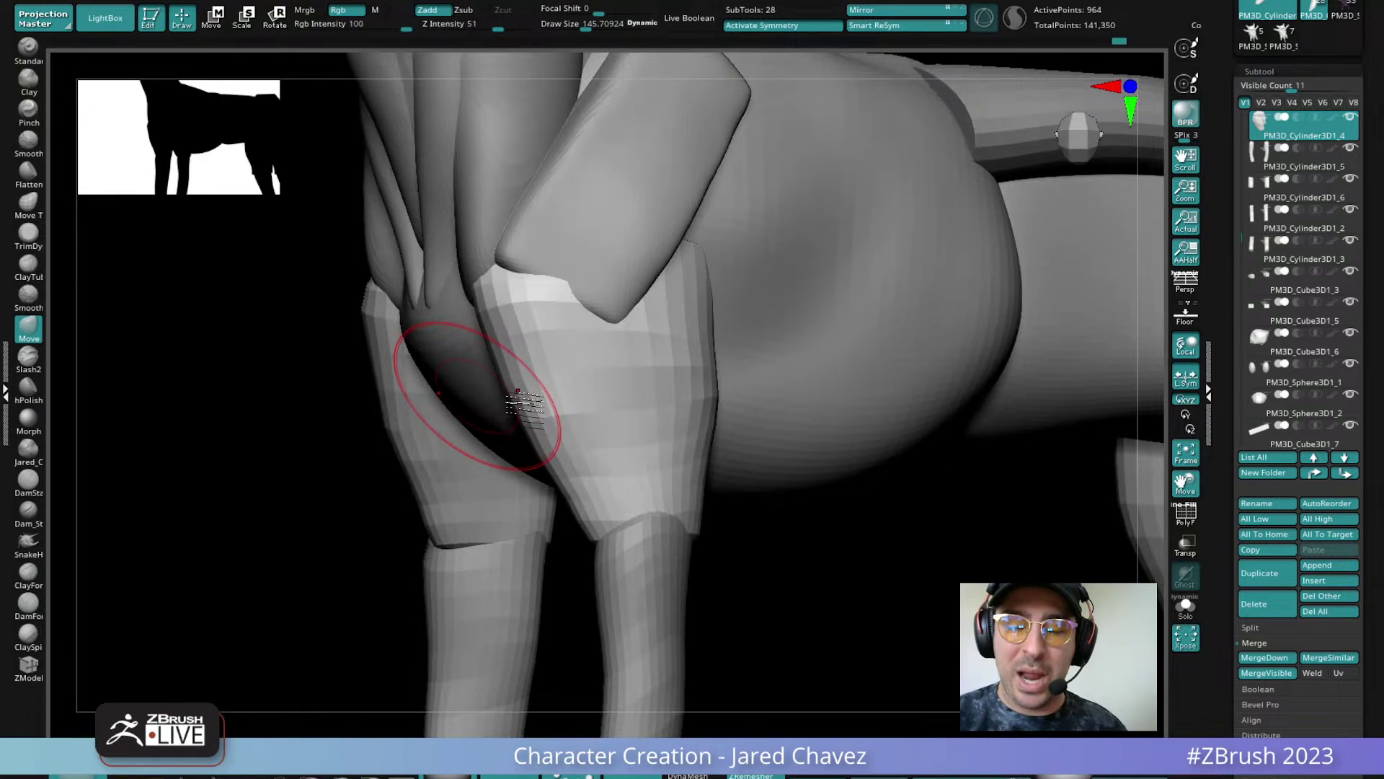
pyautogui.moveTo(622, 460)
pyautogui.keyDown('ctrl'); pyautogui.mouseDown(button='right')
pyautogui.moveTo(607, 446)
pyautogui.moveTo(634, 366)
pyautogui.moveTo(617, 441)
pyautogui.mouseUp(button='right'); pyautogui.keyUp('ctrl')
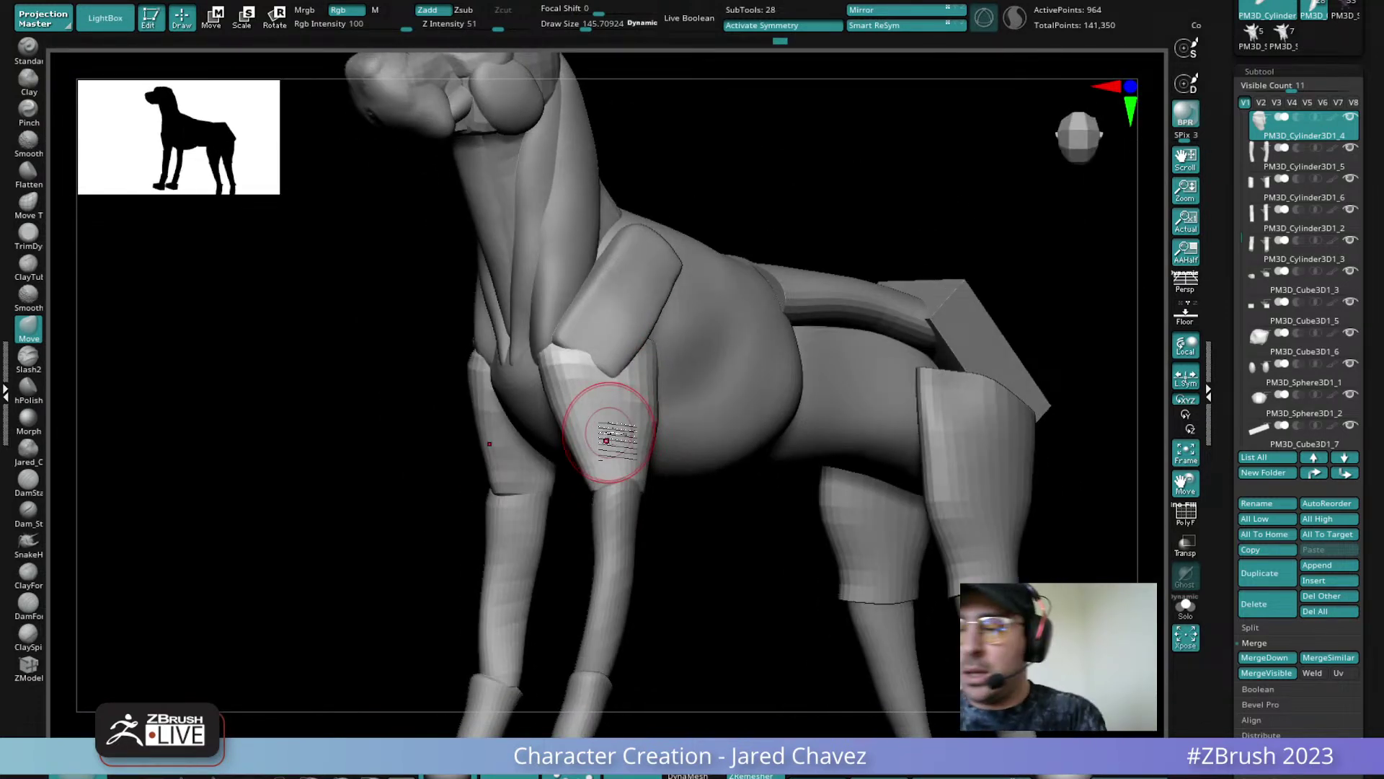
pyautogui.click(1327, 580)
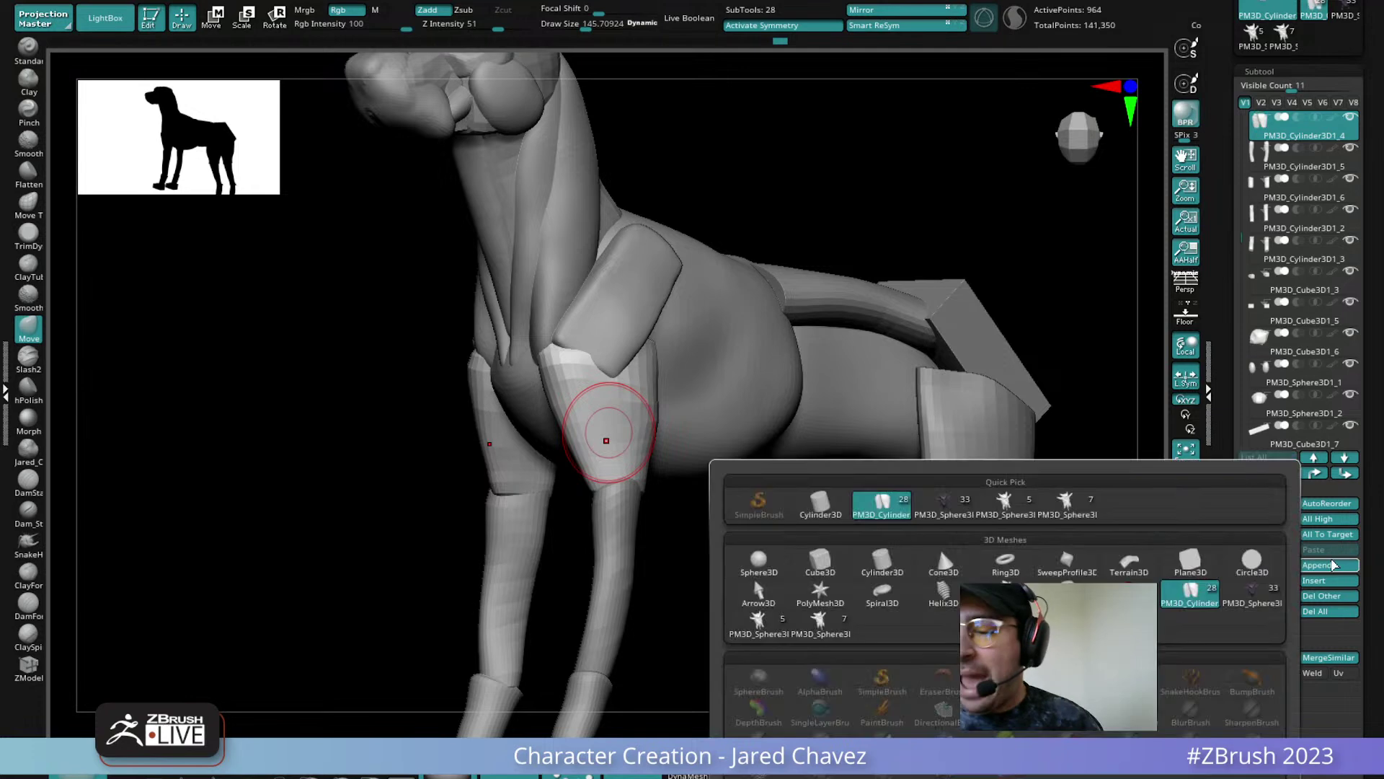
pyautogui.click(761, 549)
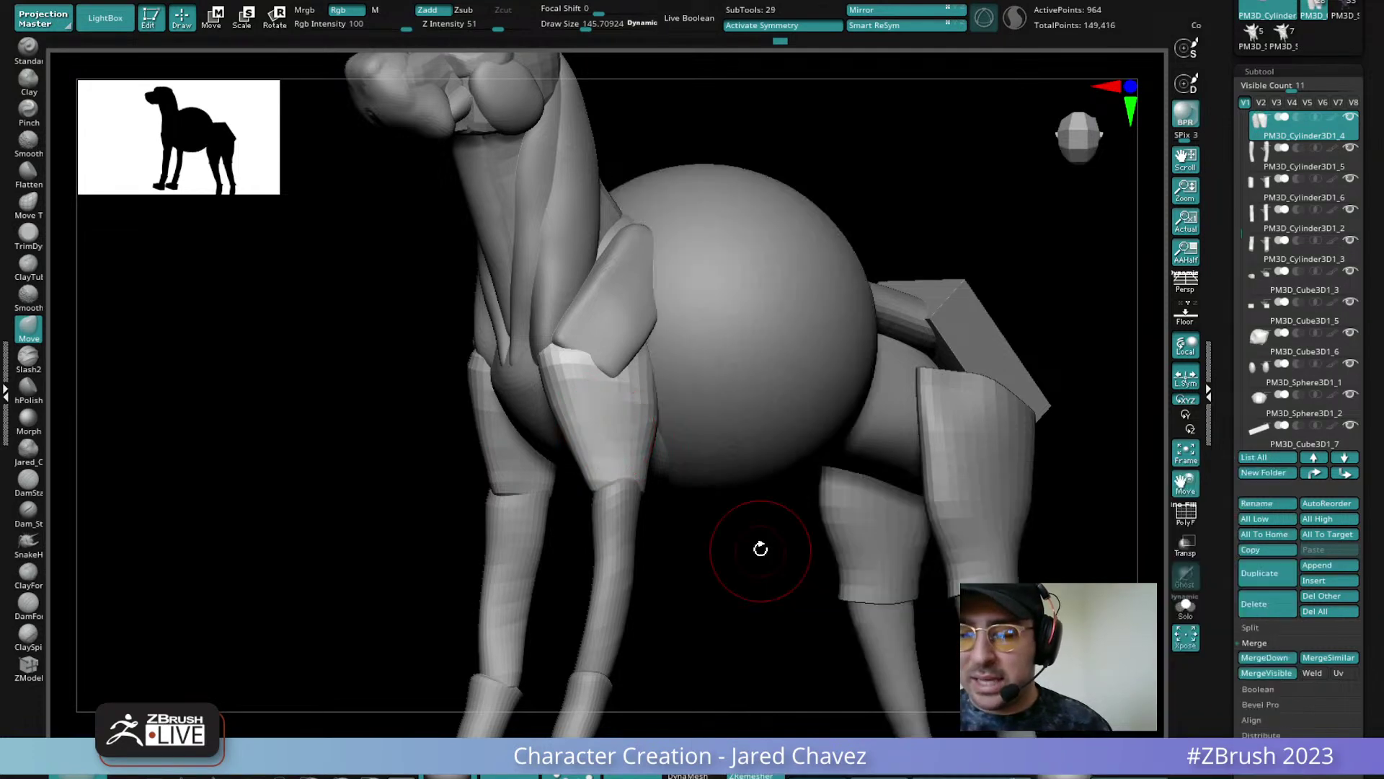
# Scale the new sphere down over the shoulder joint and flatten it sideways
pyautogui.click(216, 24)
pyautogui.moveTo(775, 348); pyautogui.dragTo(729, 349, button='right')
pyautogui.moveTo(887, 399); pyautogui.dragTo(658, 522)
pyautogui.moveTo(606, 437); pyautogui.dragTo(542, 482)
pyautogui.moveTo(649, 506); pyautogui.dragTo(714, 508, button='right')
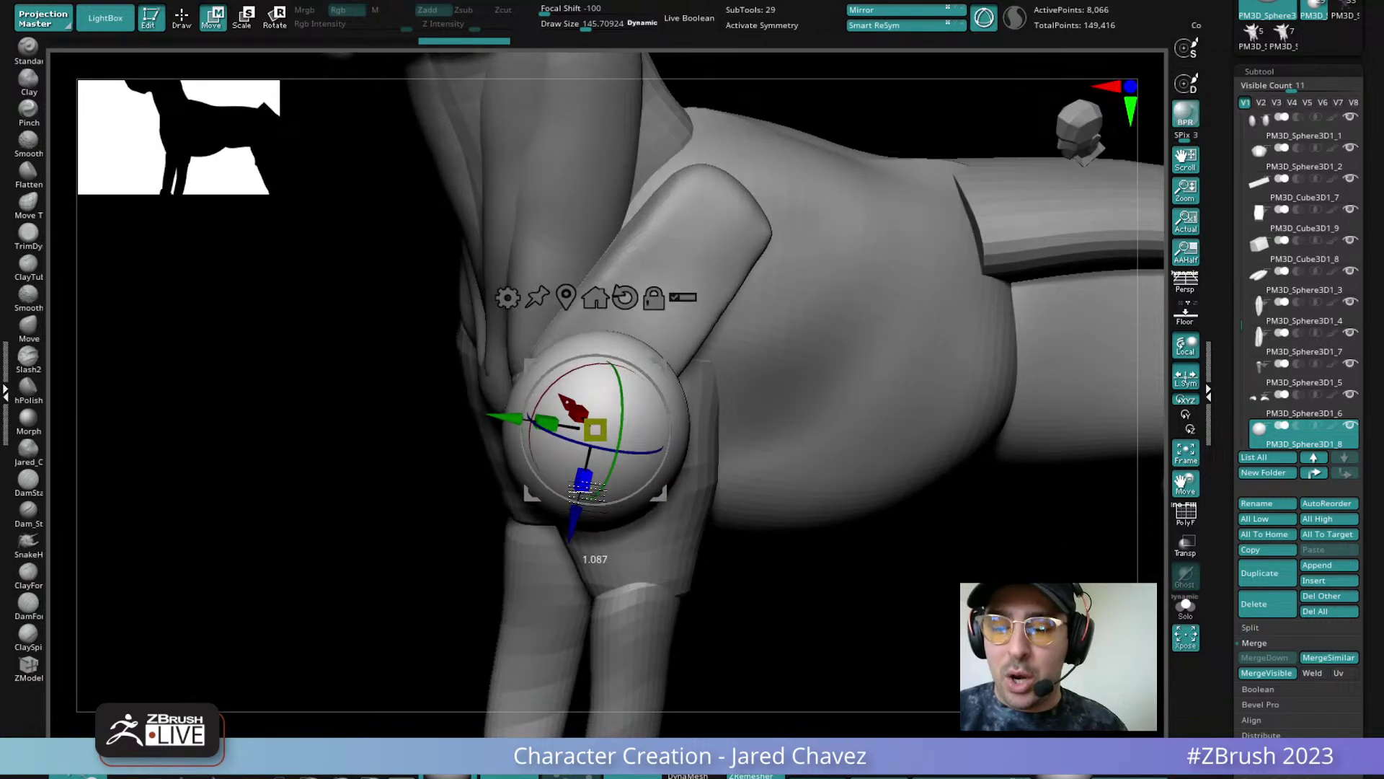
pyautogui.moveTo(589, 488); pyautogui.dragTo(586, 497)
pyautogui.moveTo(596, 431); pyautogui.dragTo(723, 458, button='right')
pyautogui.moveTo(536, 417); pyautogui.dragTo(548, 420)
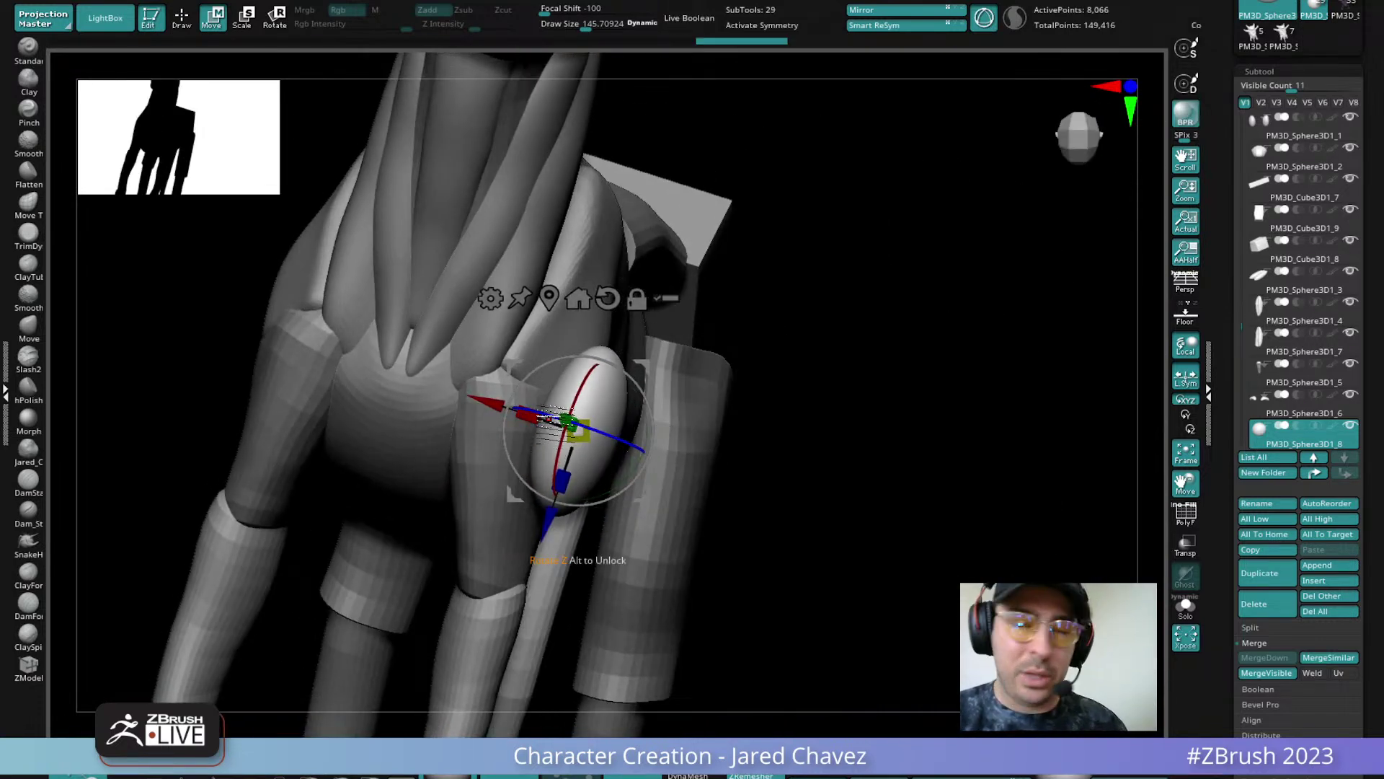
# Rotate and stretch the flattened sphere into an elongated oval along the lower shoulder blade
pyautogui.moveTo(707, 408); pyautogui.dragTo(608, 396, button='right')
pyautogui.moveTo(597, 406); pyautogui.dragTo(604, 441)
pyautogui.moveTo(504, 486); pyautogui.dragTo(498, 499)
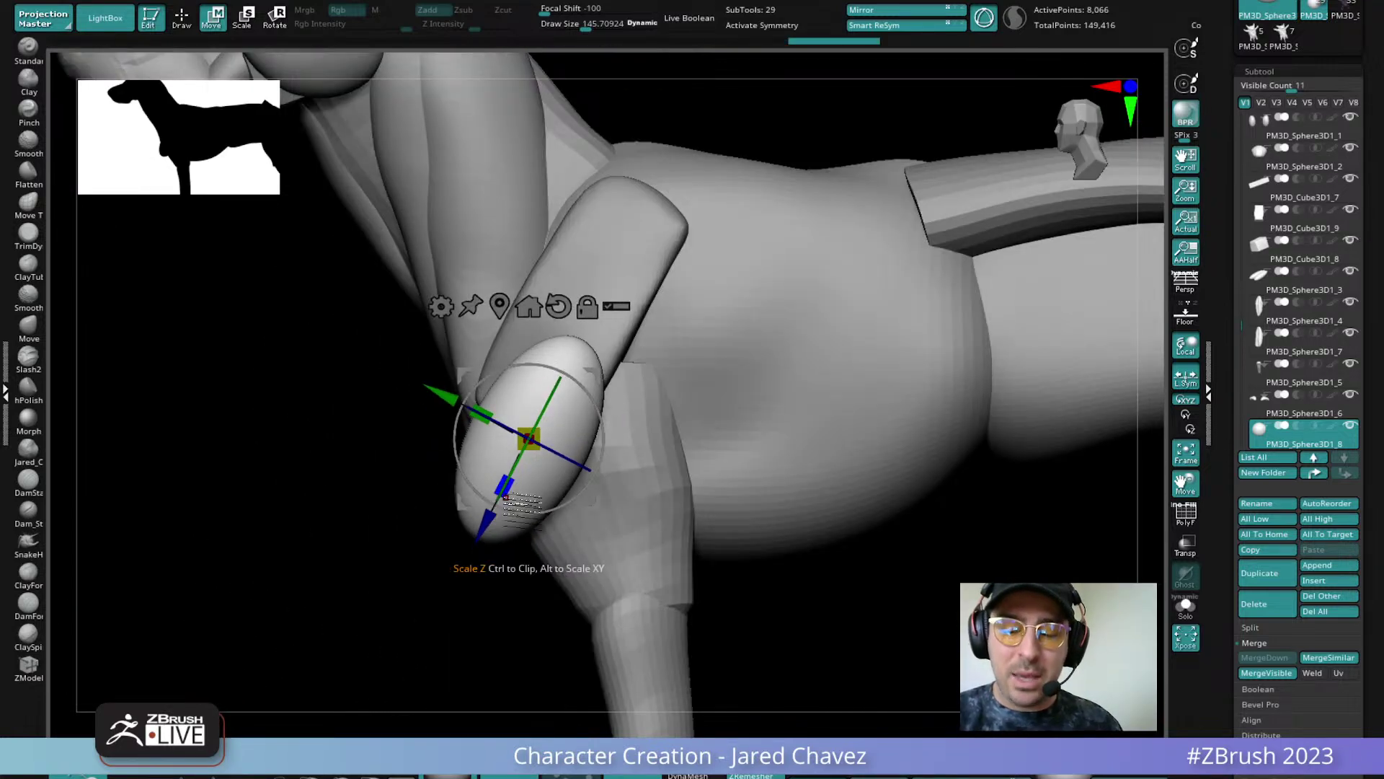
pyautogui.moveTo(593, 503); pyautogui.dragTo(620, 453)
pyautogui.moveTo(620, 453); pyautogui.dragTo(711, 440, button='right')
pyautogui.moveTo(655, 447); pyautogui.dragTo(627, 454)
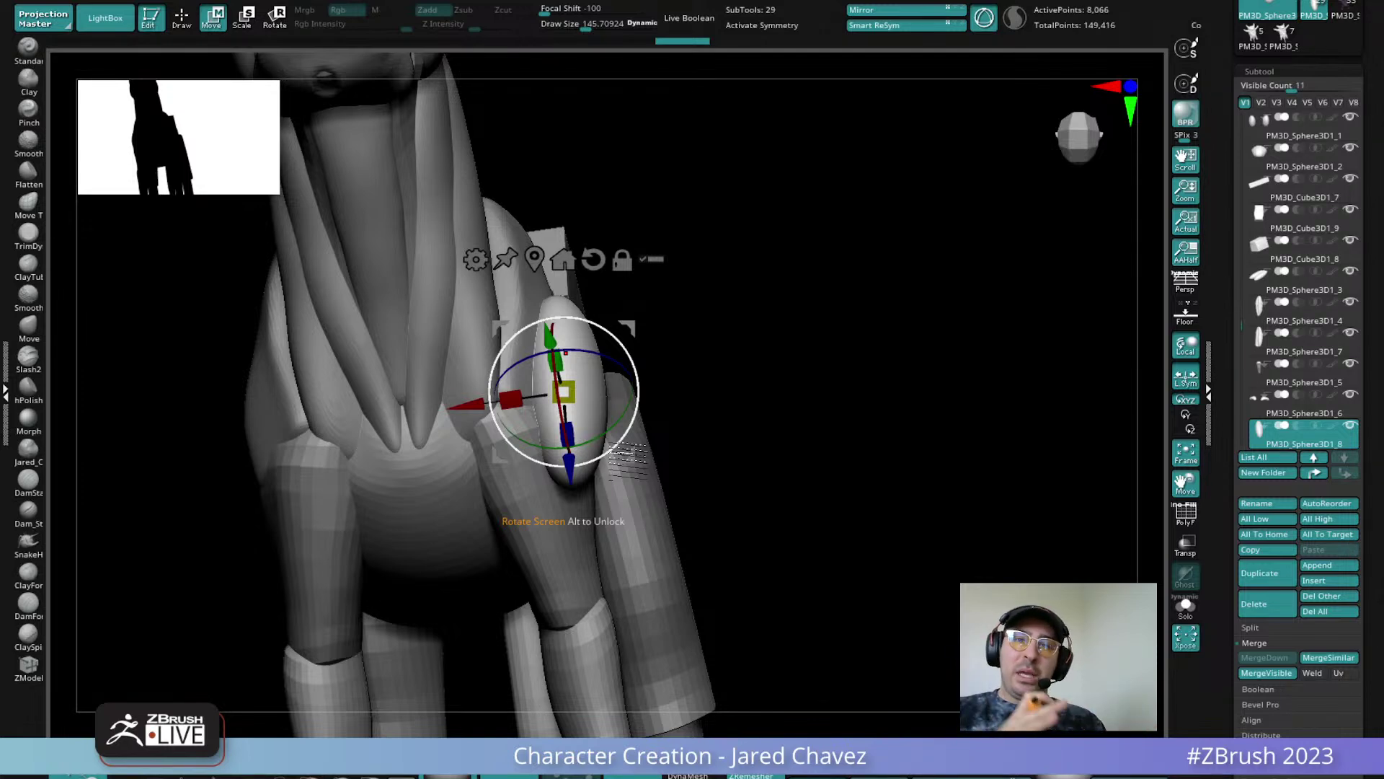
# Shape the oval into a shoulder muscle below the shoulder blade with the Move brush at a draw size of about 146
pyautogui.click(185, 21)
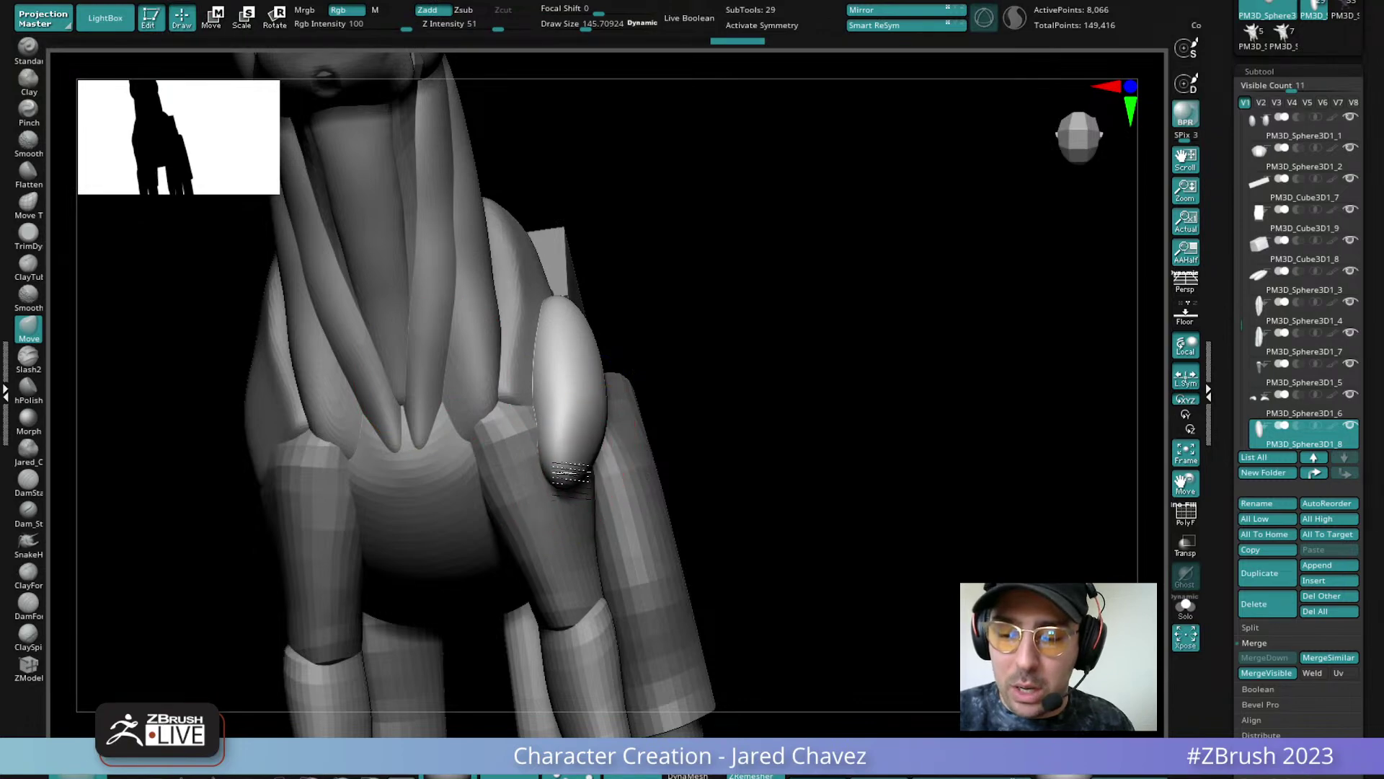
pyautogui.moveTo(624, 409)
pyautogui.mouseDown(button='right')
pyautogui.moveTo(588, 432)
pyautogui.moveTo(516, 439)
pyautogui.moveTo(598, 329)
pyautogui.moveTo(565, 334)
pyautogui.moveTo(541, 293)
pyautogui.mouseUp(button='right')
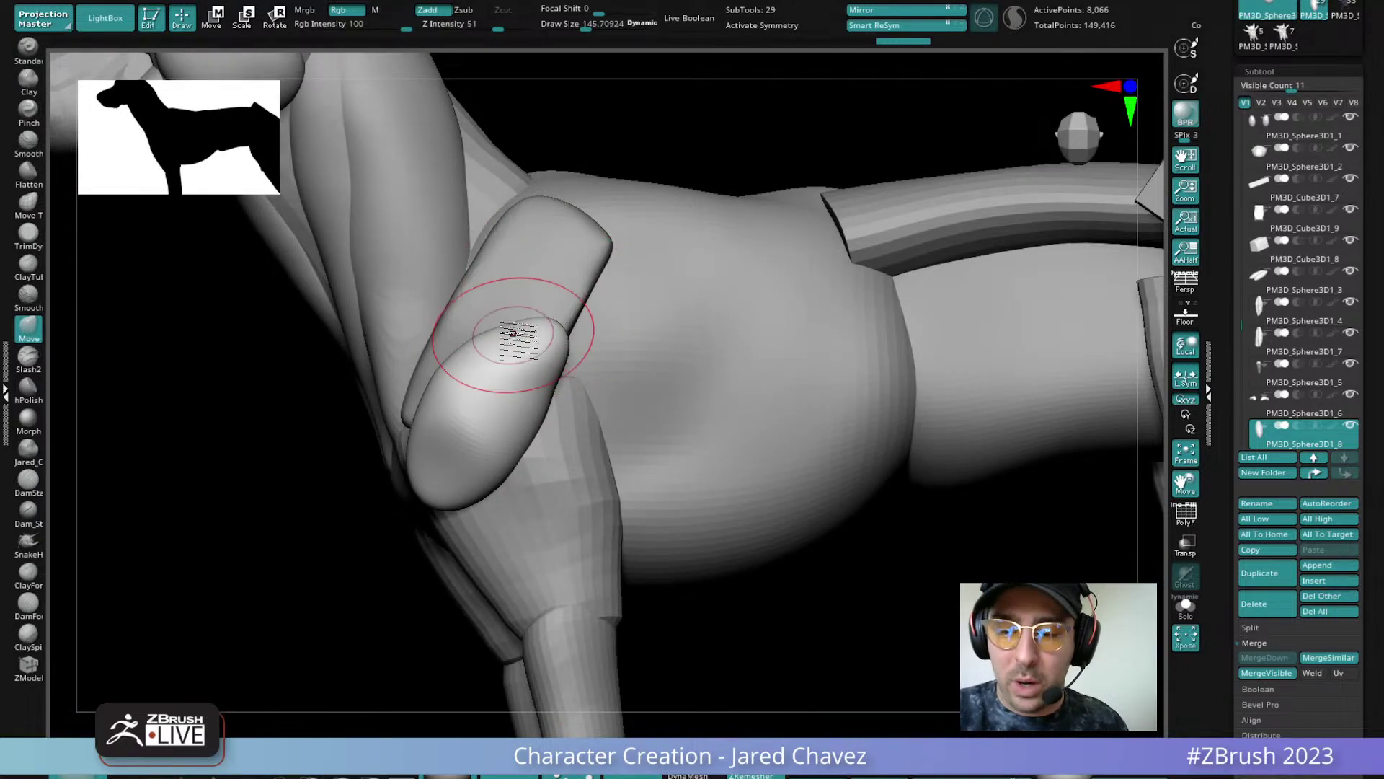
pyautogui.moveTo(532, 386)
pyautogui.mouseDown(button='right')
pyautogui.moveTo(550, 397)
pyautogui.moveTo(598, 383)
pyautogui.moveTo(602, 402)
pyautogui.moveTo(597, 378)
pyautogui.mouseUp(button='right')
pyautogui.moveTo(604, 323)
pyautogui.mouseDown(button='right')
pyautogui.moveTo(618, 356)
pyautogui.moveTo(642, 365)
pyautogui.moveTo(587, 309)
pyautogui.mouseUp(button='right')
pyautogui.moveTo(517, 347); pyautogui.dragTo(542, 377, button='right')
pyautogui.moveTo(540, 378); pyautogui.dragTo(520, 382)
# Thin the shoulder muscle sideways and fit it flush against the shoulder blade and upper foreleg
pyautogui.press('w')
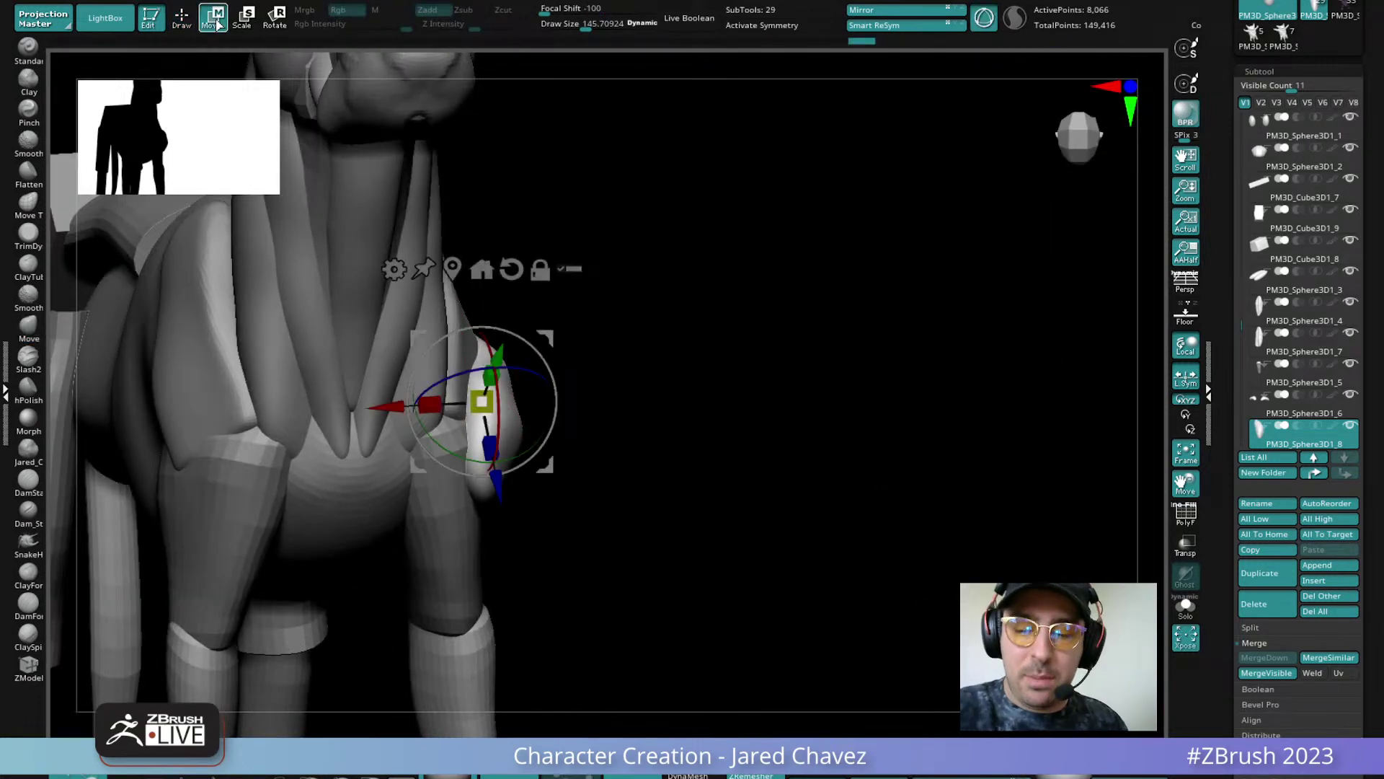
pyautogui.moveTo(540, 403); pyautogui.dragTo(557, 465, button='right')
pyautogui.moveTo(429, 408); pyautogui.dragTo(449, 416)
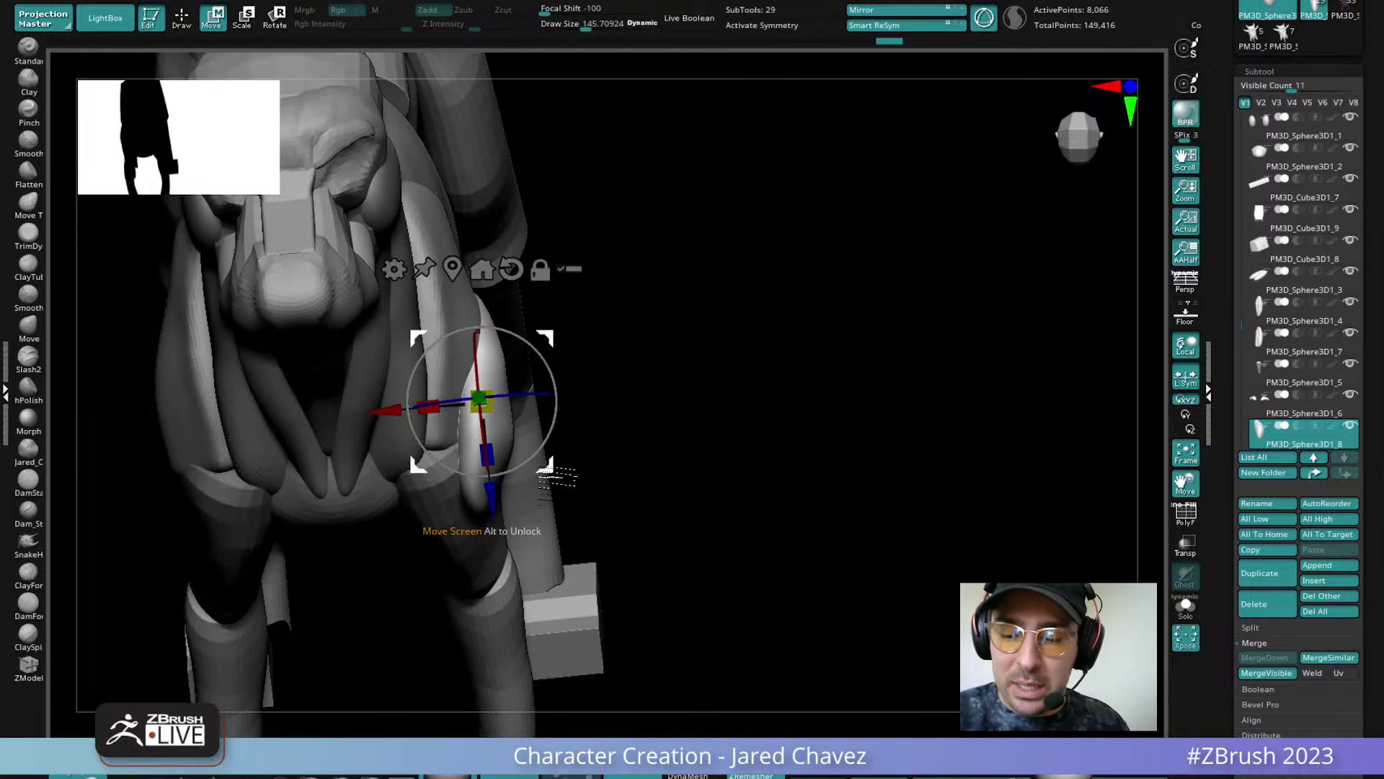
pyautogui.moveTo(549, 470); pyautogui.dragTo(536, 464)
pyautogui.moveTo(544, 406); pyautogui.dragTo(539, 425)
pyautogui.moveTo(550, 430); pyautogui.dragTo(564, 470, button='right')
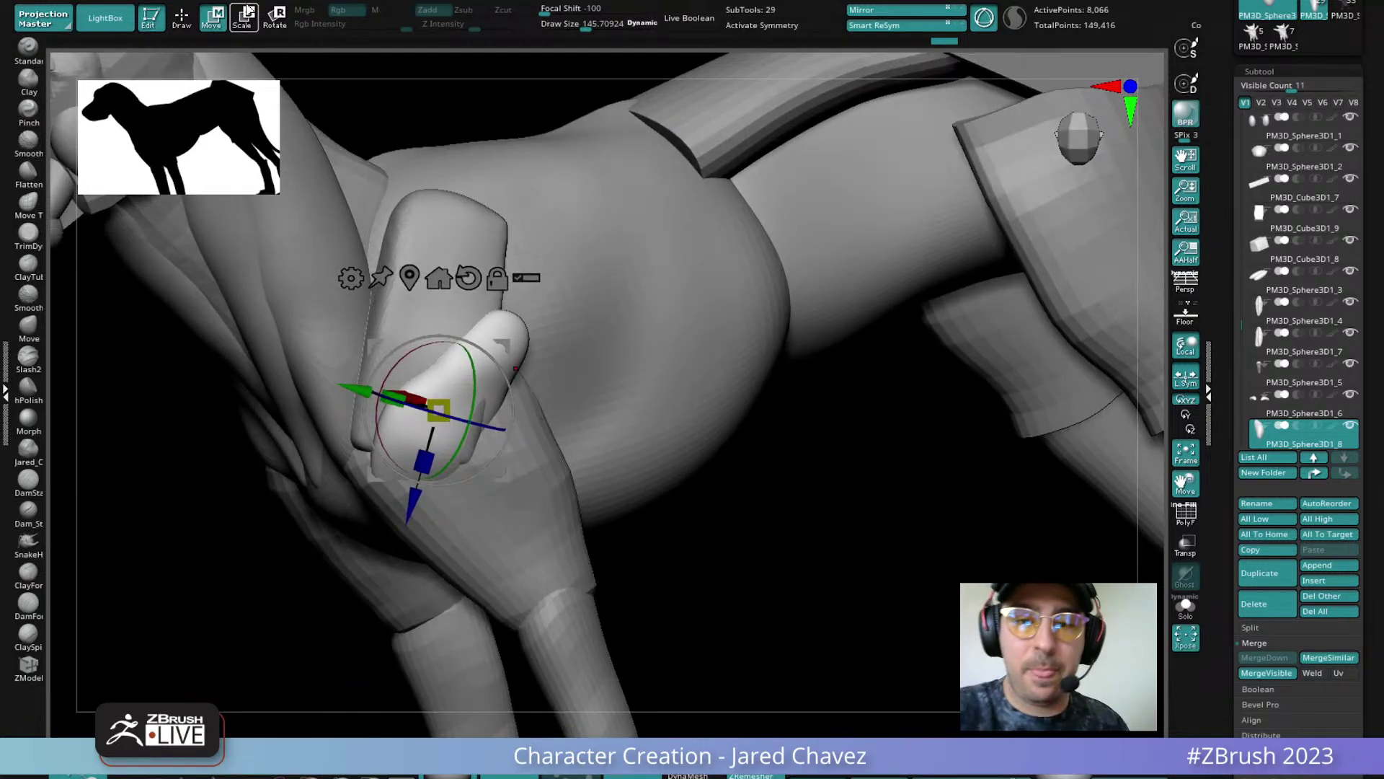
pyautogui.click(181, 16)
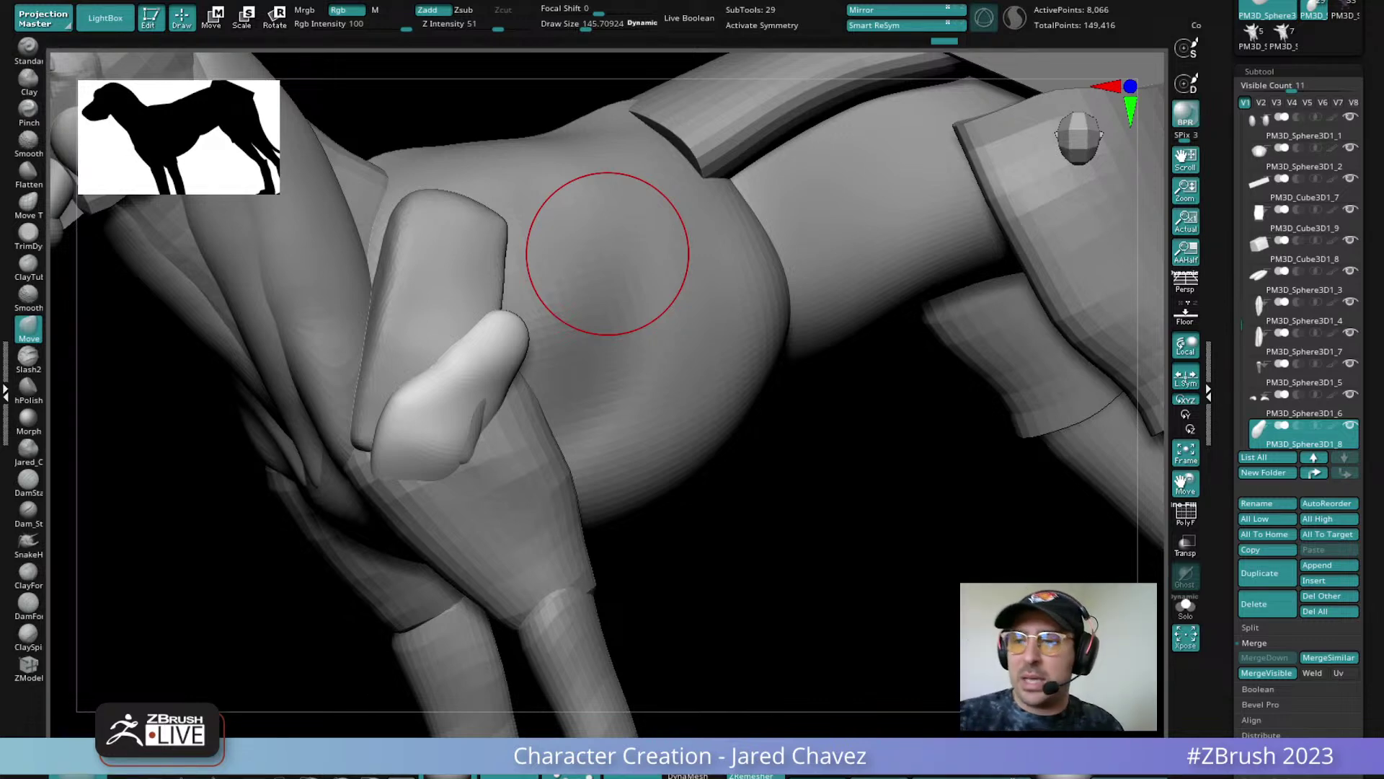
# Sample the teal switch button color from the interface color preferences as the main color
pyautogui.click(593, 1)
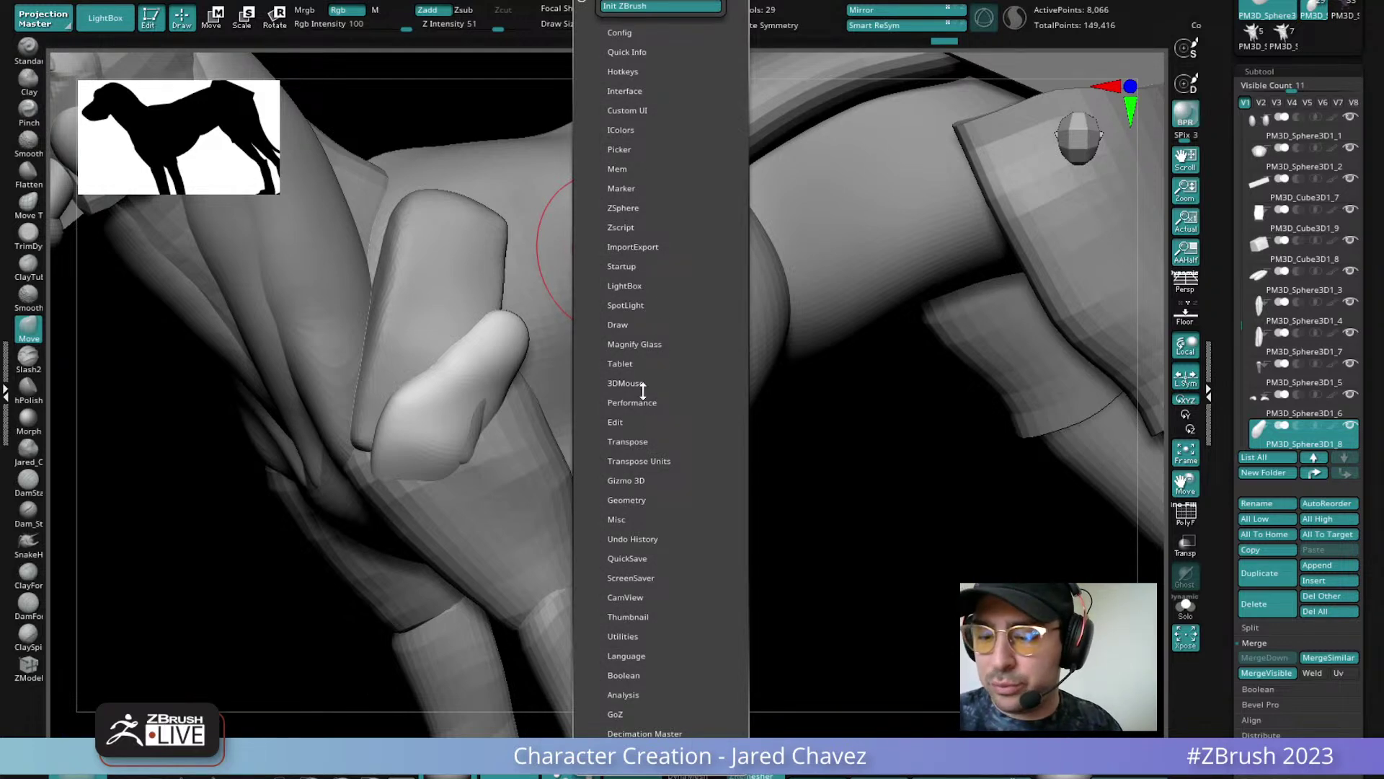
pyautogui.click(638, 110)
pyautogui.click(624, 282)
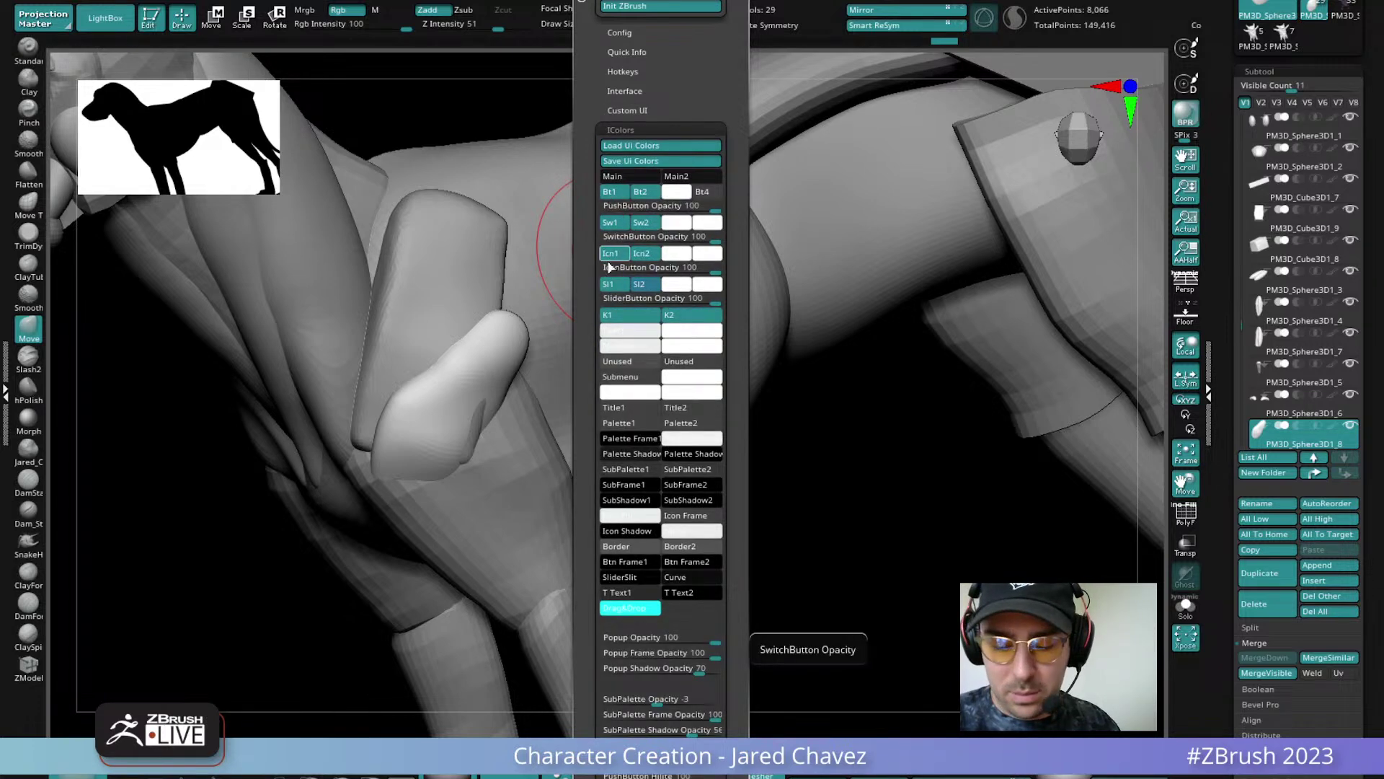
pyautogui.press('c')
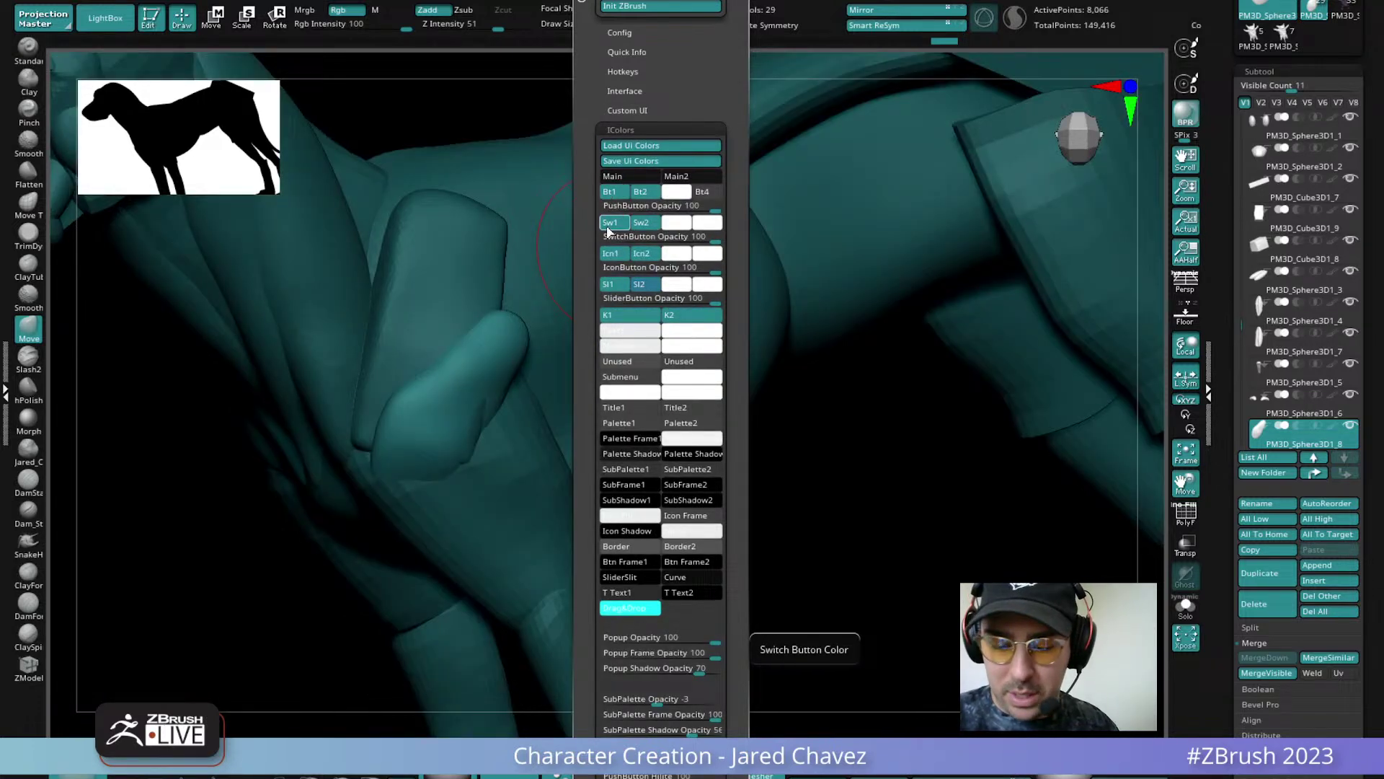
pyautogui.click(404, 758)
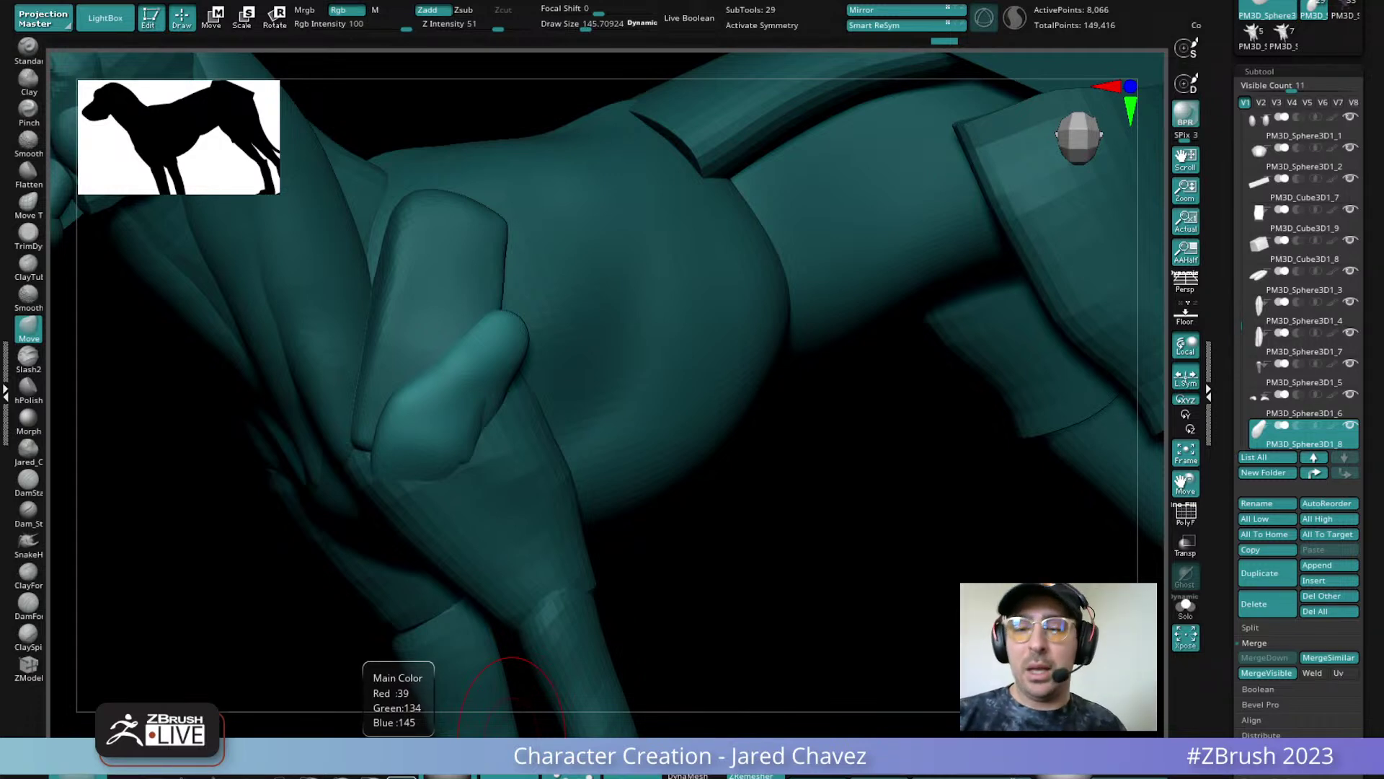
# Restore the model's original light gray display color
pyautogui.moveTo(766, 513)
pyautogui.mouseDown()
pyautogui.moveTo(779, 520)
pyautogui.moveTo(677, 494)
pyautogui.mouseUp()
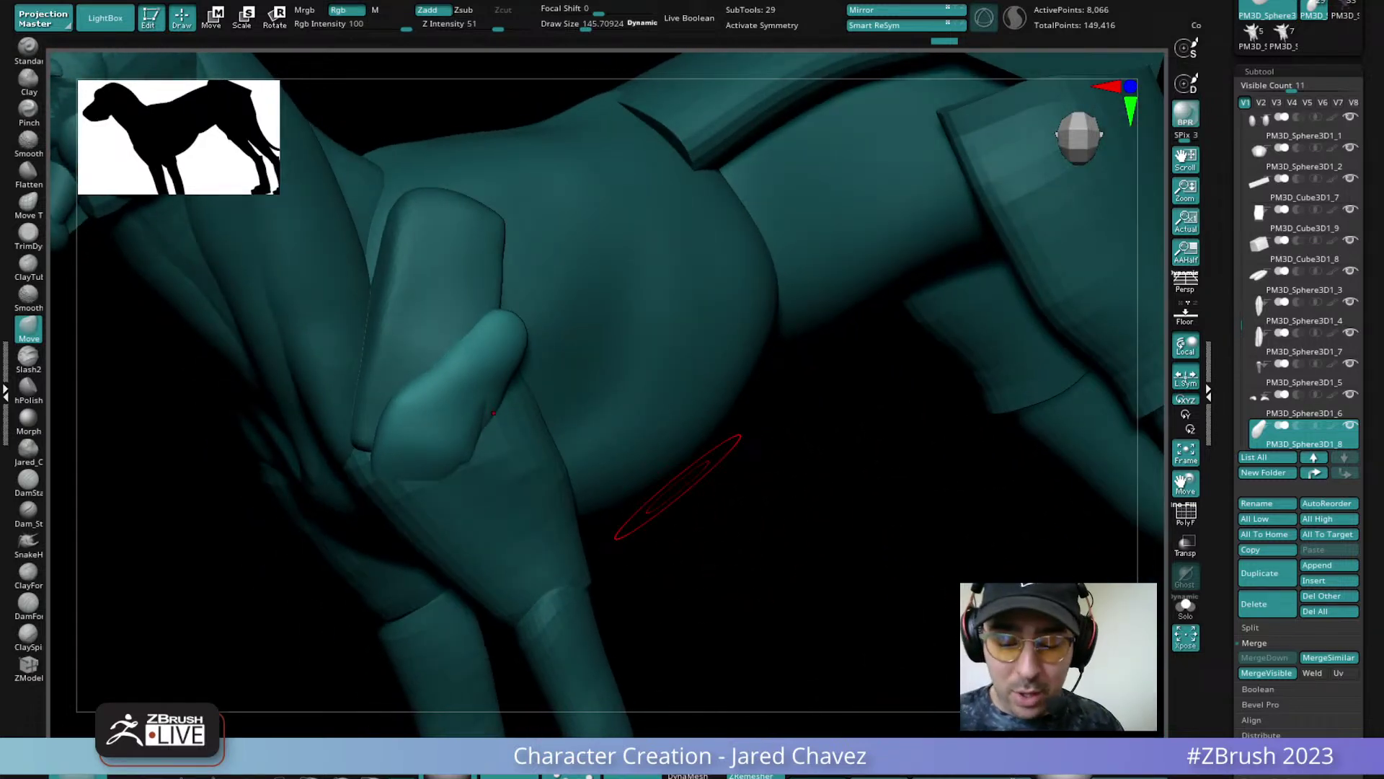
pyautogui.click(401, 775)
pyautogui.moveTo(316, 571); pyautogui.dragTo(289, 545)
pyautogui.moveTo(822, 473)
pyautogui.mouseDown()
pyautogui.moveTo(754, 499)
pyautogui.moveTo(566, 370)
pyautogui.moveTo(611, 350)
pyautogui.mouseUp()
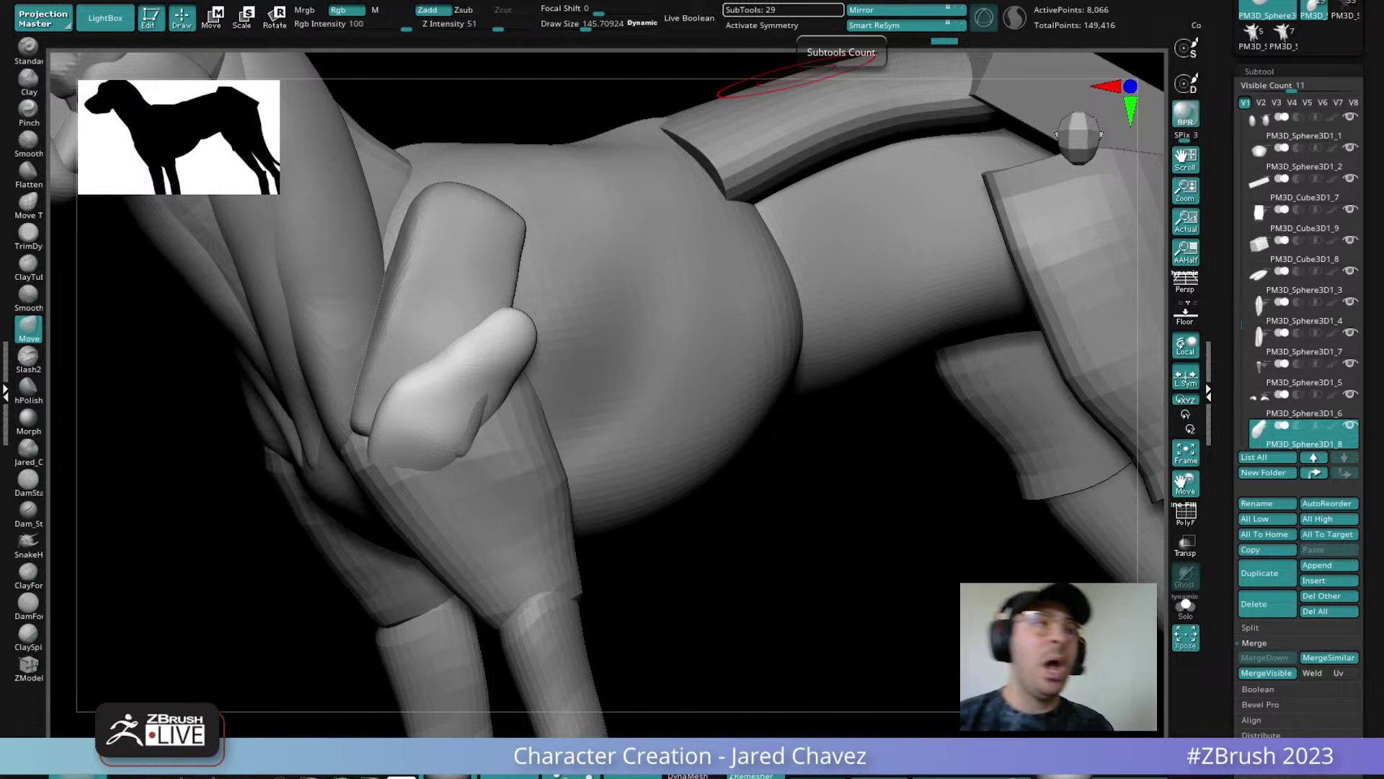
# Reshape the shoulder muscle's lower end and edges over the top of the foreleg with the Move brush
pyautogui.moveTo(834, 67)
pyautogui.mouseDown(button='right')
pyautogui.moveTo(646, 371)
pyautogui.moveTo(512, 501)
pyautogui.mouseUp(button='right')
pyautogui.moveTo(508, 418); pyautogui.dragTo(490, 396)
pyautogui.moveTo(490, 396); pyautogui.dragTo(509, 426, button='right')
pyautogui.moveTo(508, 425); pyautogui.dragTo(498, 411)
pyautogui.moveTo(393, 405); pyautogui.dragTo(432, 359)
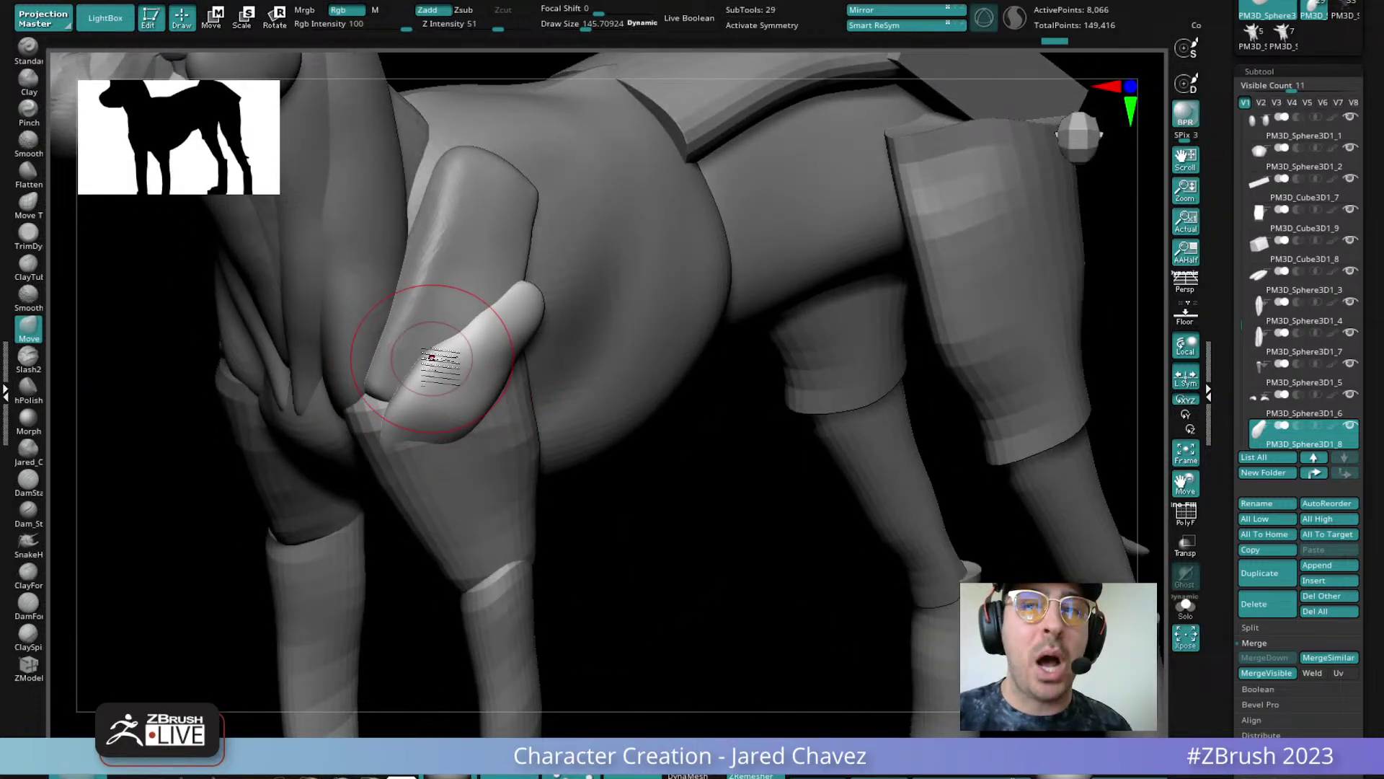
pyautogui.moveTo(436, 362)
pyautogui.mouseDown(button='right')
pyautogui.moveTo(556, 310)
pyautogui.moveTo(526, 308)
pyautogui.mouseUp(button='right')
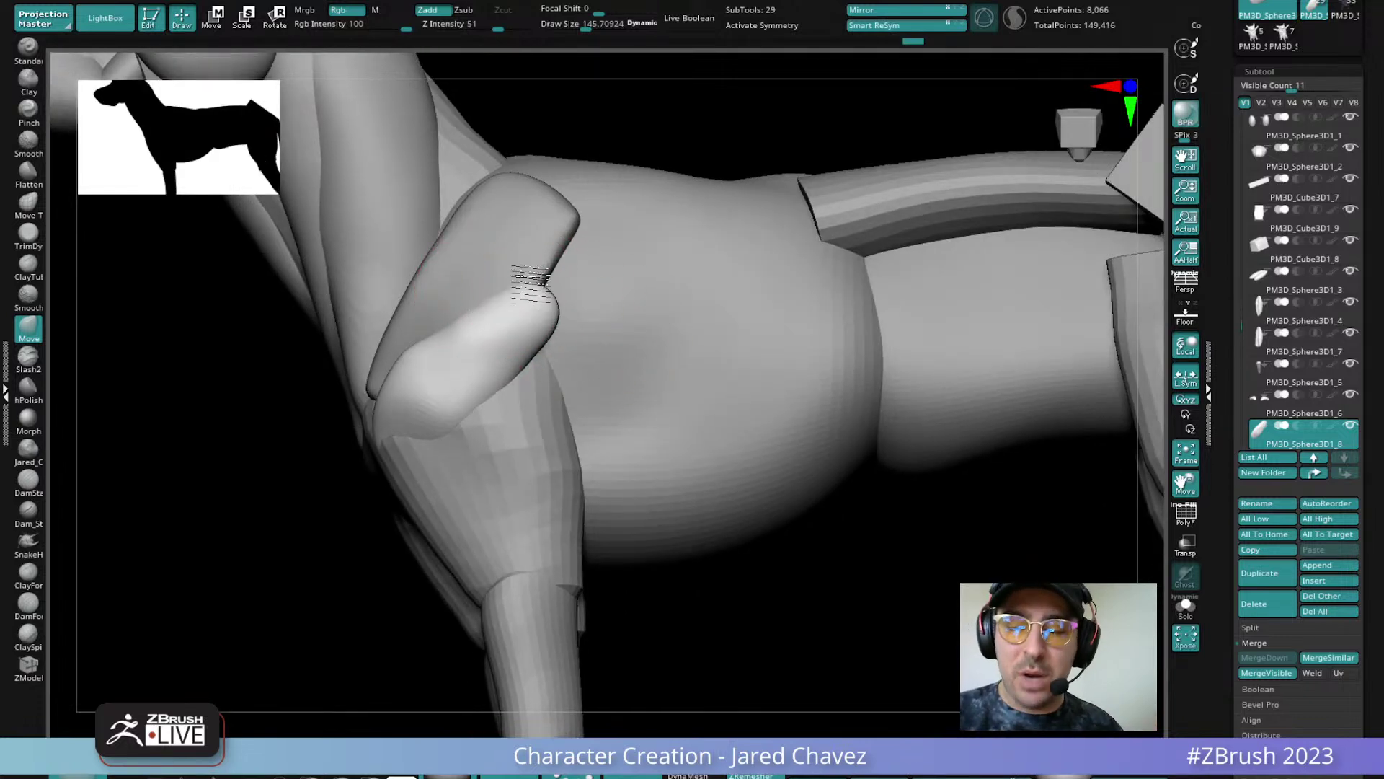
pyautogui.moveTo(525, 278)
pyautogui.mouseDown(button='right')
pyautogui.moveTo(488, 386)
pyautogui.moveTo(407, 405)
pyautogui.moveTo(455, 355)
pyautogui.mouseUp(button='right')
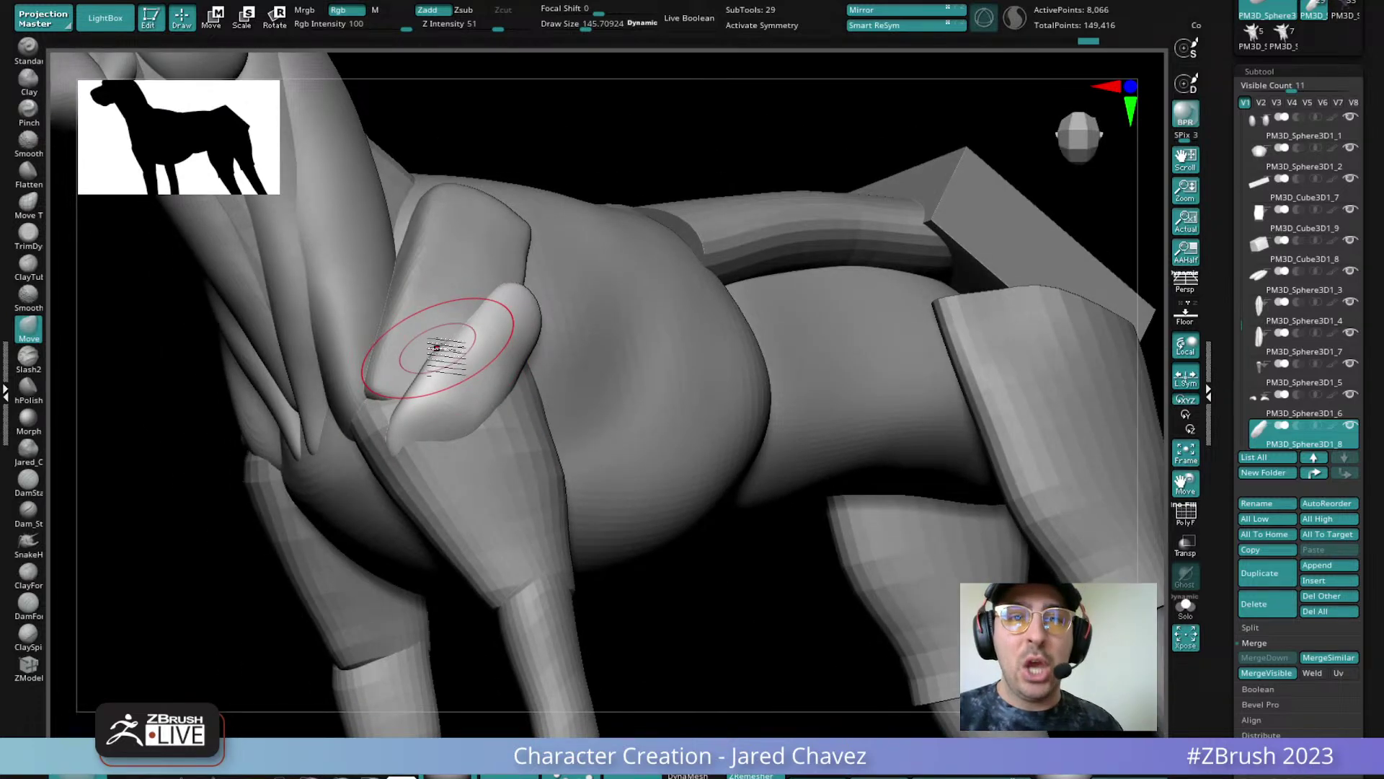
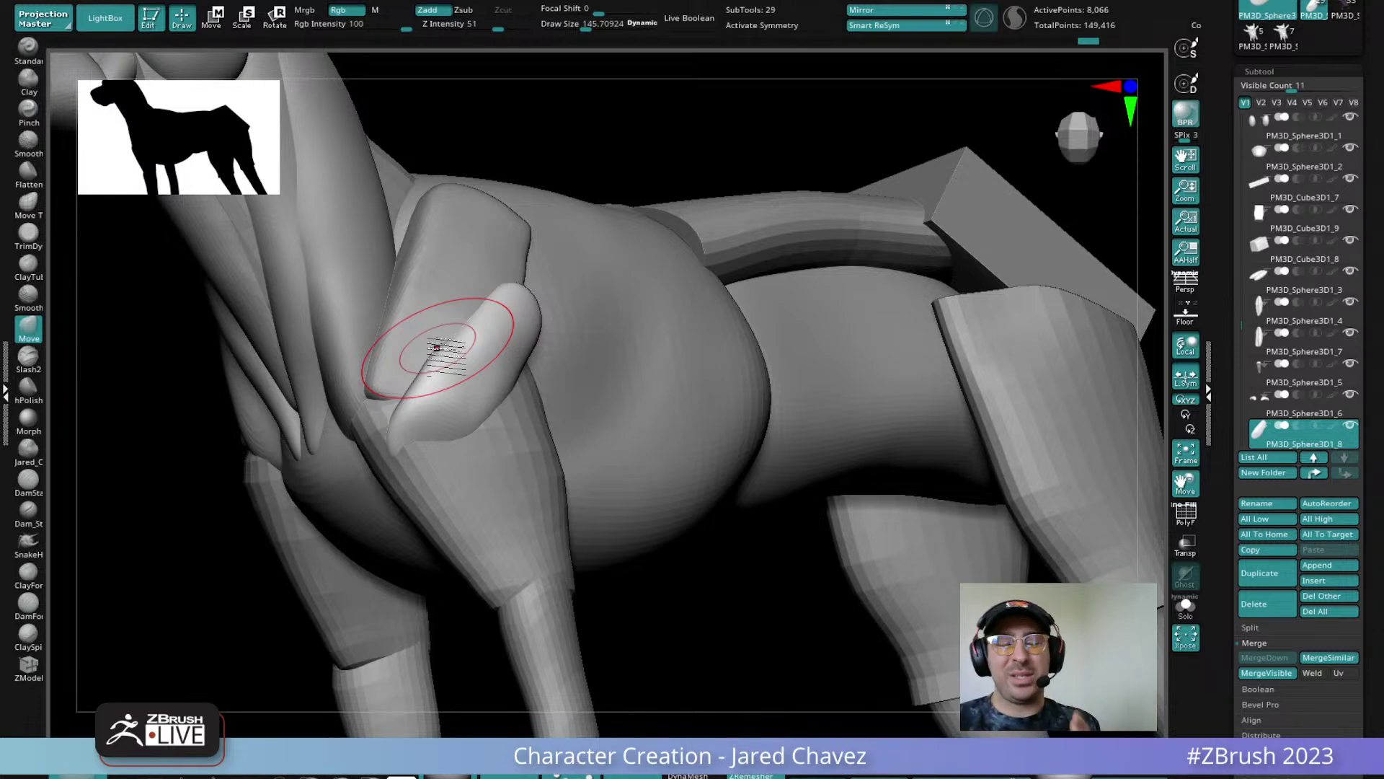
# Refine the shoulder muscle's front contour and taper its upper end along the shoulder blade's rear edge
pyautogui.moveTo(436, 349); pyautogui.dragTo(543, 309, button='right')
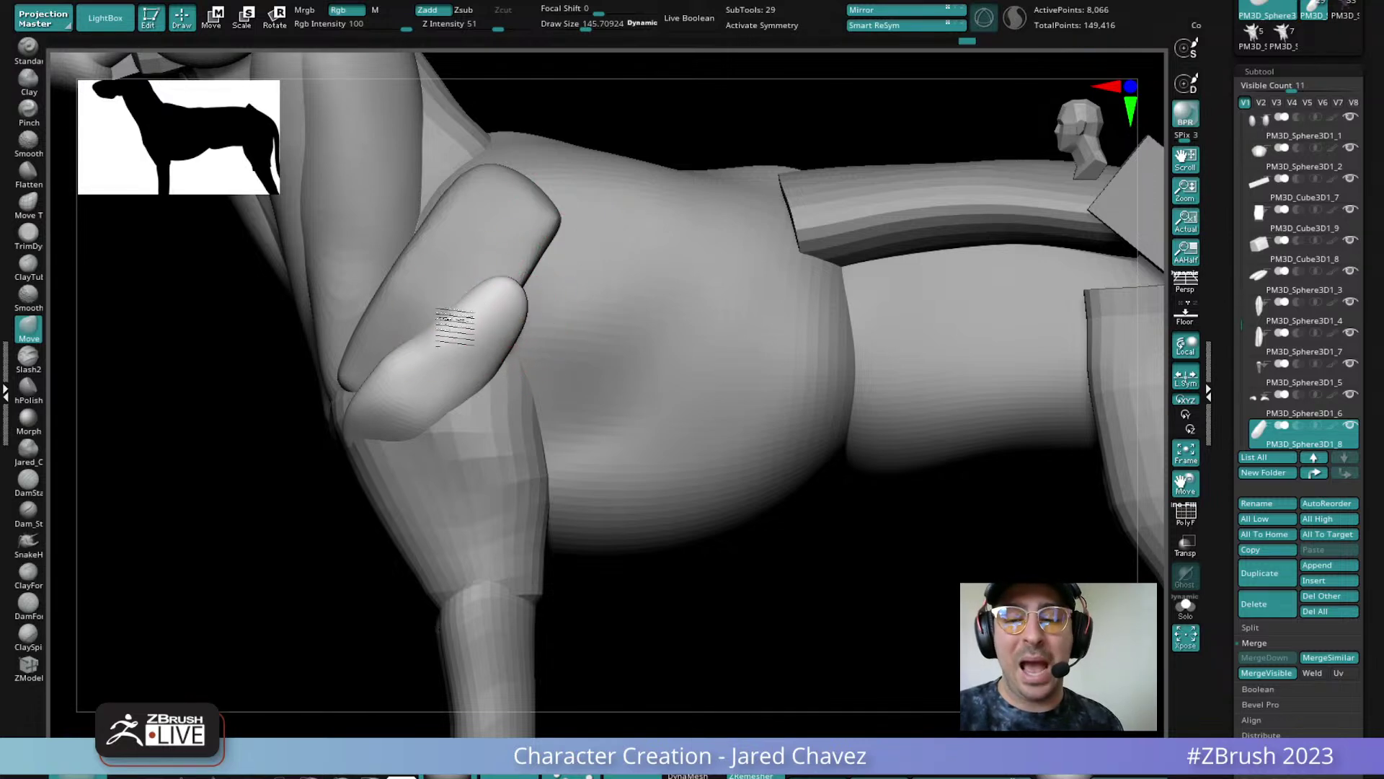
pyautogui.moveTo(426, 316); pyautogui.dragTo(389, 353)
pyautogui.moveTo(386, 358)
pyautogui.mouseDown(button='right')
pyautogui.moveTo(478, 374)
pyautogui.moveTo(359, 469)
pyautogui.mouseUp(button='right')
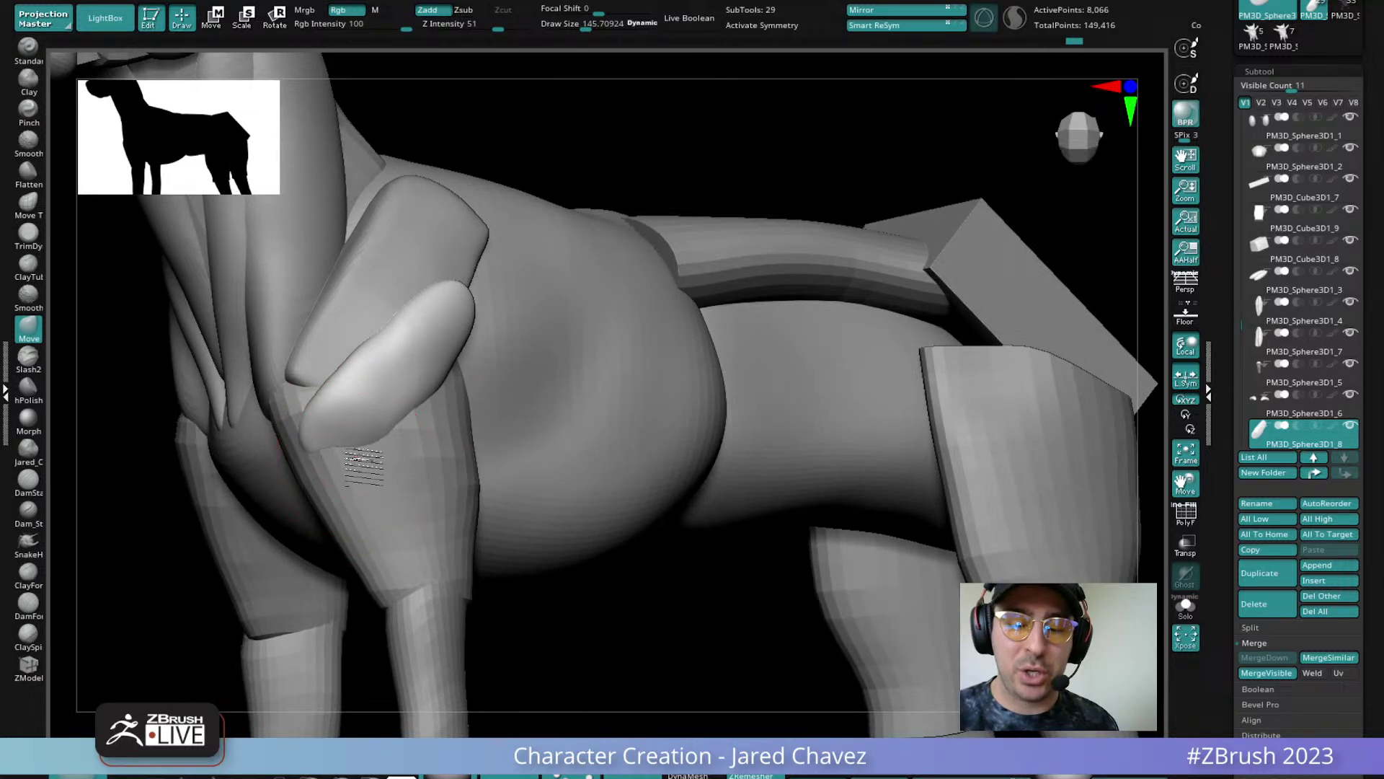
pyautogui.moveTo(370, 445)
pyautogui.mouseDown(button='right')
pyautogui.moveTo(426, 397)
pyautogui.moveTo(448, 310)
pyautogui.moveTo(504, 309)
pyautogui.moveTo(525, 364)
pyautogui.moveTo(502, 310)
pyautogui.mouseUp(button='right')
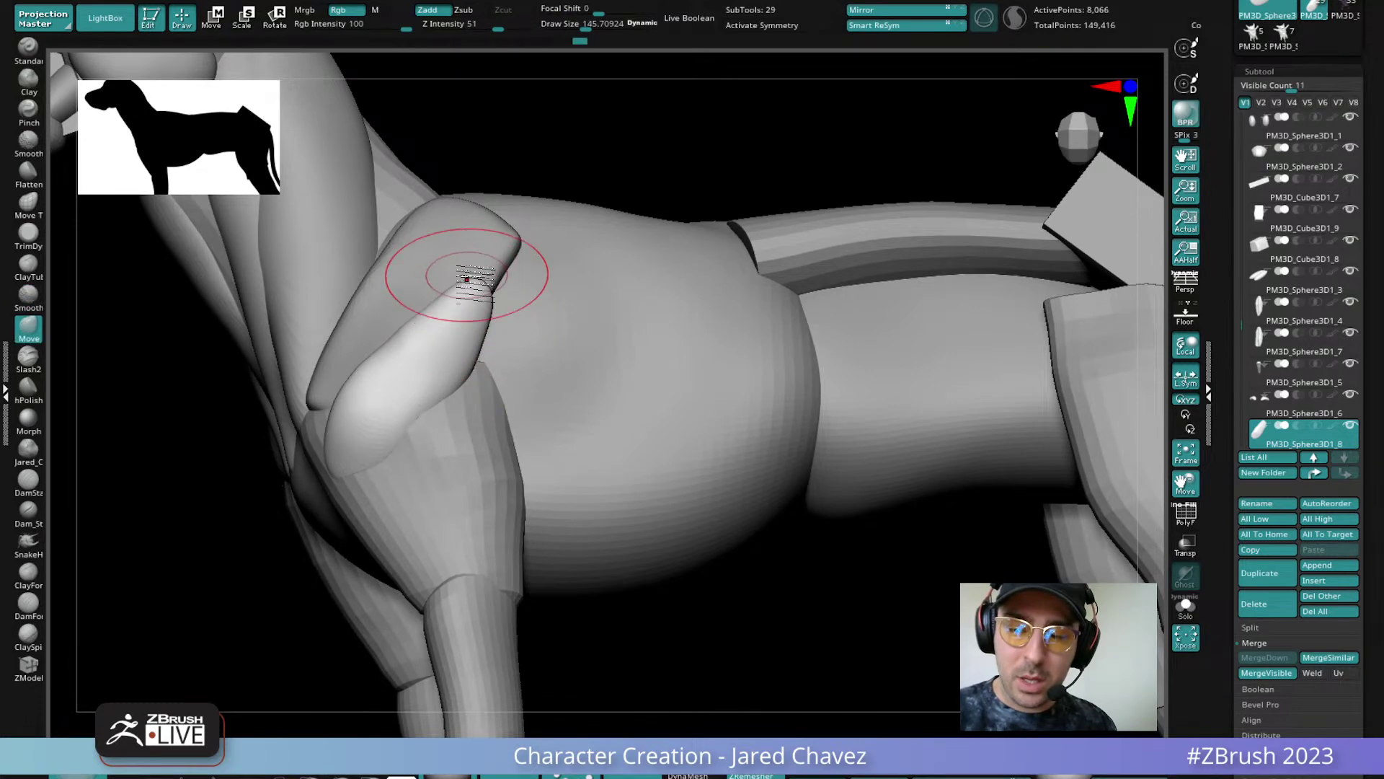
# Duplicate the shoulder muscle and mirror the copy to the dog's opposite side
pyautogui.moveTo(402, 309)
pyautogui.mouseDown(button='right')
pyautogui.moveTo(462, 437)
pyautogui.moveTo(445, 450)
pyautogui.mouseUp(button='right')
pyautogui.click(1269, 577)
pyautogui.click(873, 11)
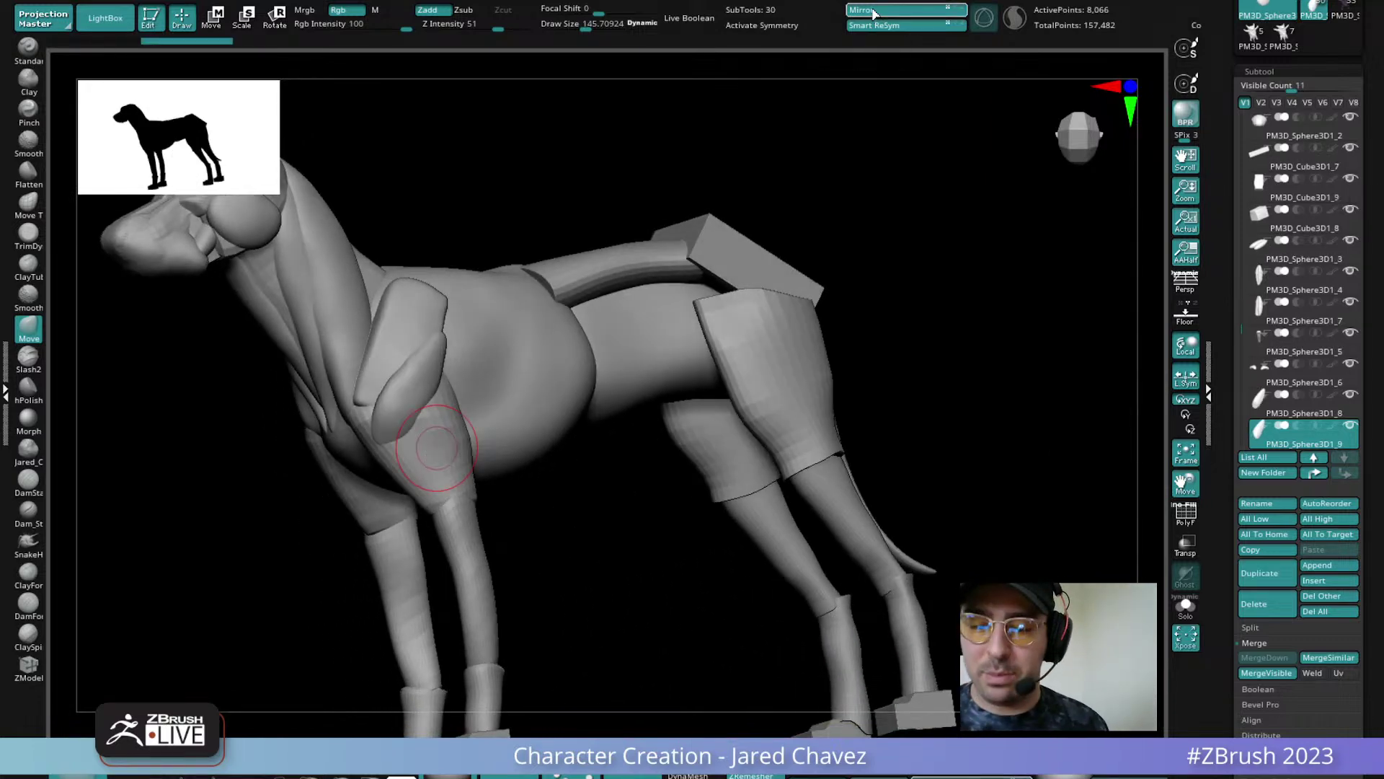
# Merge the original shoulder muscle and its mirrored copy into one subtool
pyautogui.click(1295, 403)
pyautogui.click(1272, 654)
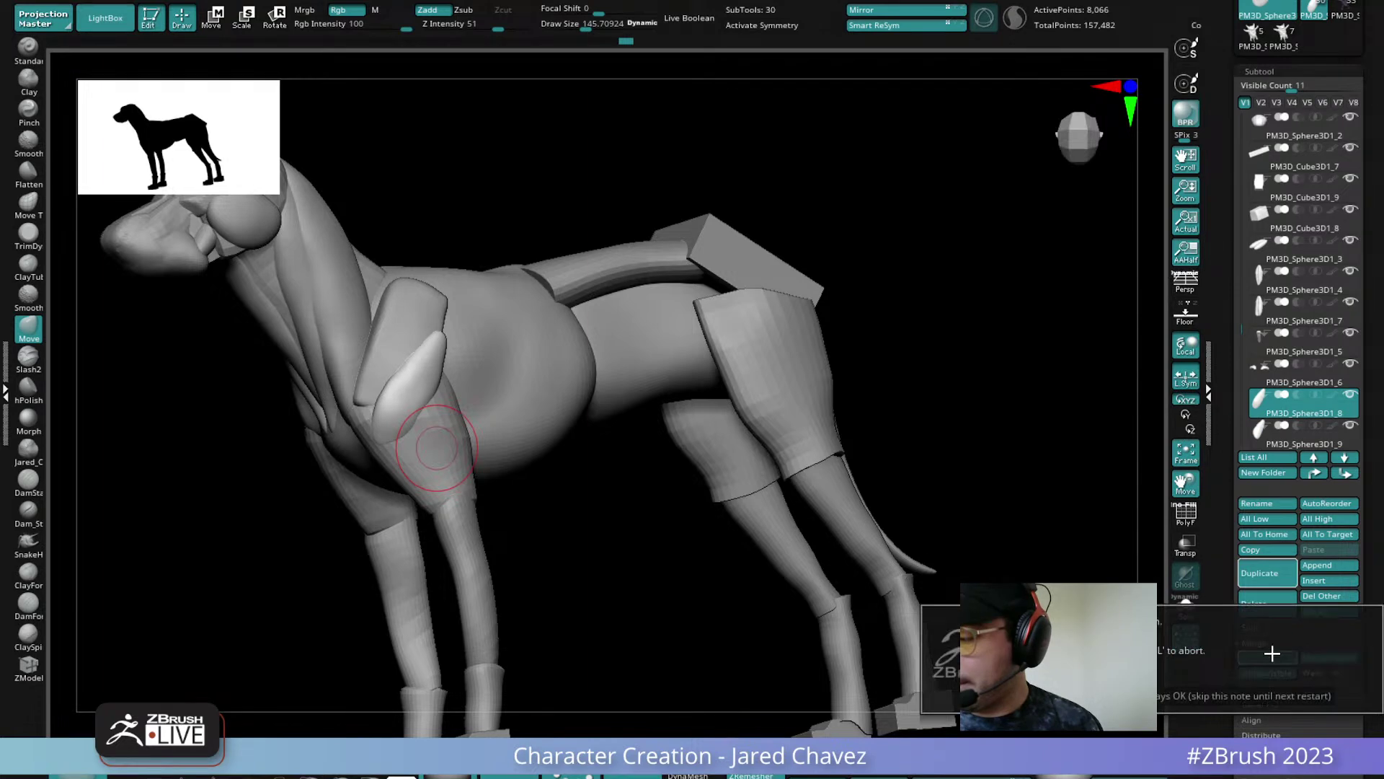
pyautogui.click(1226, 694)
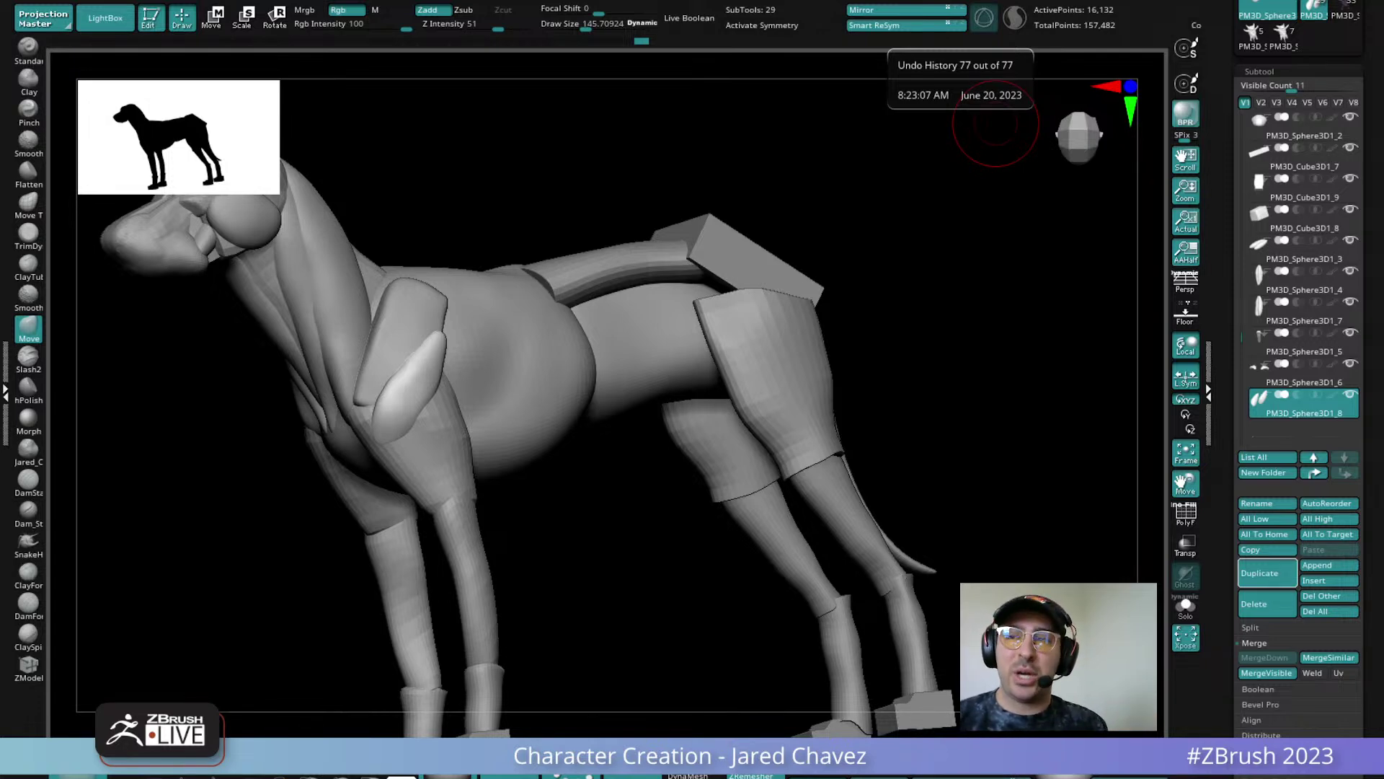
# Activate symmetry and adjust the upper rear ends of both shoulder muscles with the Move brush
pyautogui.moveTo(996, 124); pyautogui.dragTo(485, 376)
pyautogui.moveTo(485, 377)
pyautogui.mouseDown(button='right')
pyautogui.moveTo(424, 387)
pyautogui.moveTo(368, 306)
pyautogui.moveTo(414, 317)
pyautogui.mouseUp(button='right')
pyautogui.press('x')
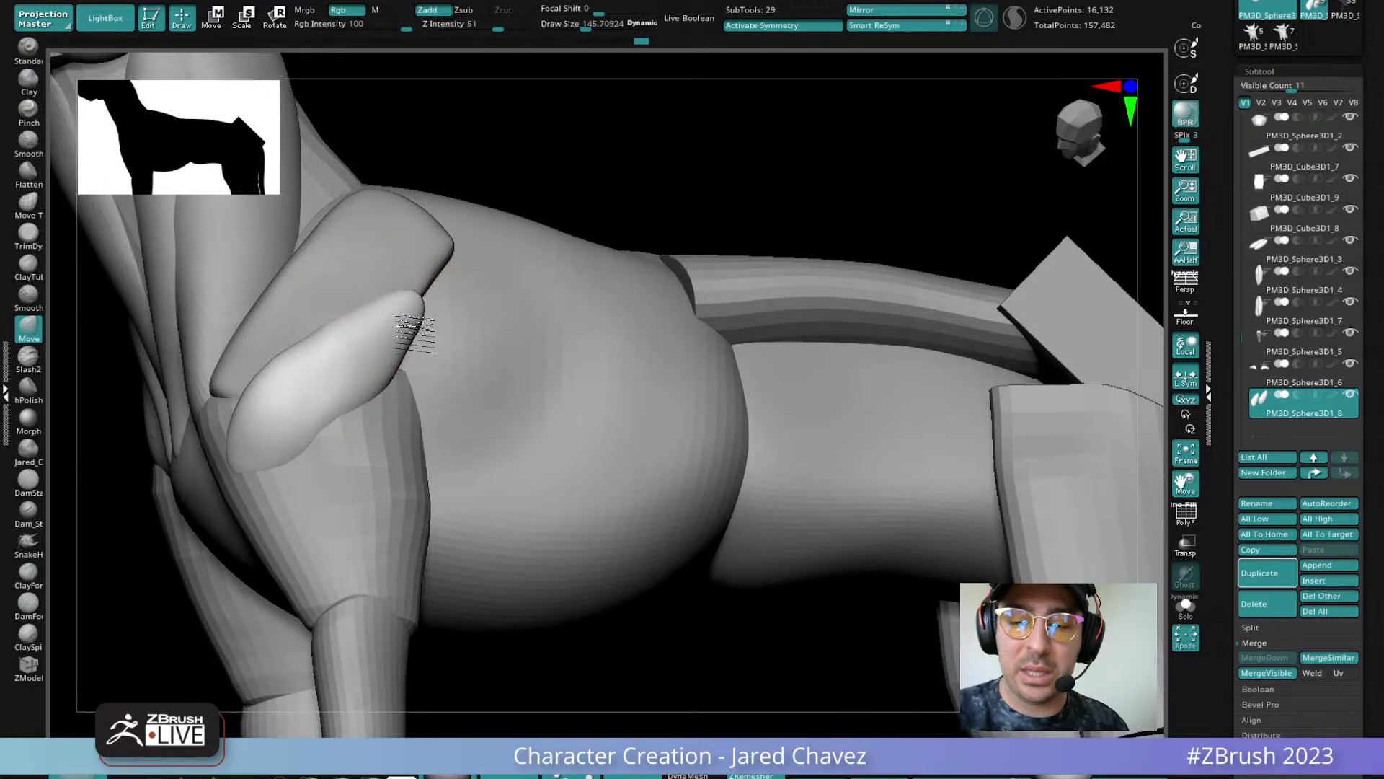
pyautogui.moveTo(414, 304); pyautogui.dragTo(434, 291)
pyautogui.moveTo(434, 292)
pyautogui.mouseDown(button='right')
pyautogui.moveTo(428, 331)
pyautogui.moveTo(427, 308)
pyautogui.mouseUp(button='right')
# Pull the shoulder muscles' upper ends into narrower tips beneath the shoulder blades with the Move brush at a draw size of about 114
pyautogui.press('space')
pyautogui.moveTo(428, 309); pyautogui.dragTo(416, 307)
pyautogui.moveTo(436, 295)
pyautogui.mouseDown(button='right')
pyautogui.moveTo(417, 279)
pyautogui.moveTo(436, 300)
pyautogui.mouseUp(button='right')
pyautogui.press('space')
pyautogui.moveTo(435, 300); pyautogui.dragTo(441, 300)
pyautogui.moveTo(441, 297)
pyautogui.mouseDown(button='right')
pyautogui.moveTo(464, 339)
pyautogui.moveTo(433, 346)
pyautogui.moveTo(463, 377)
pyautogui.moveTo(451, 302)
pyautogui.mouseUp(button='right')
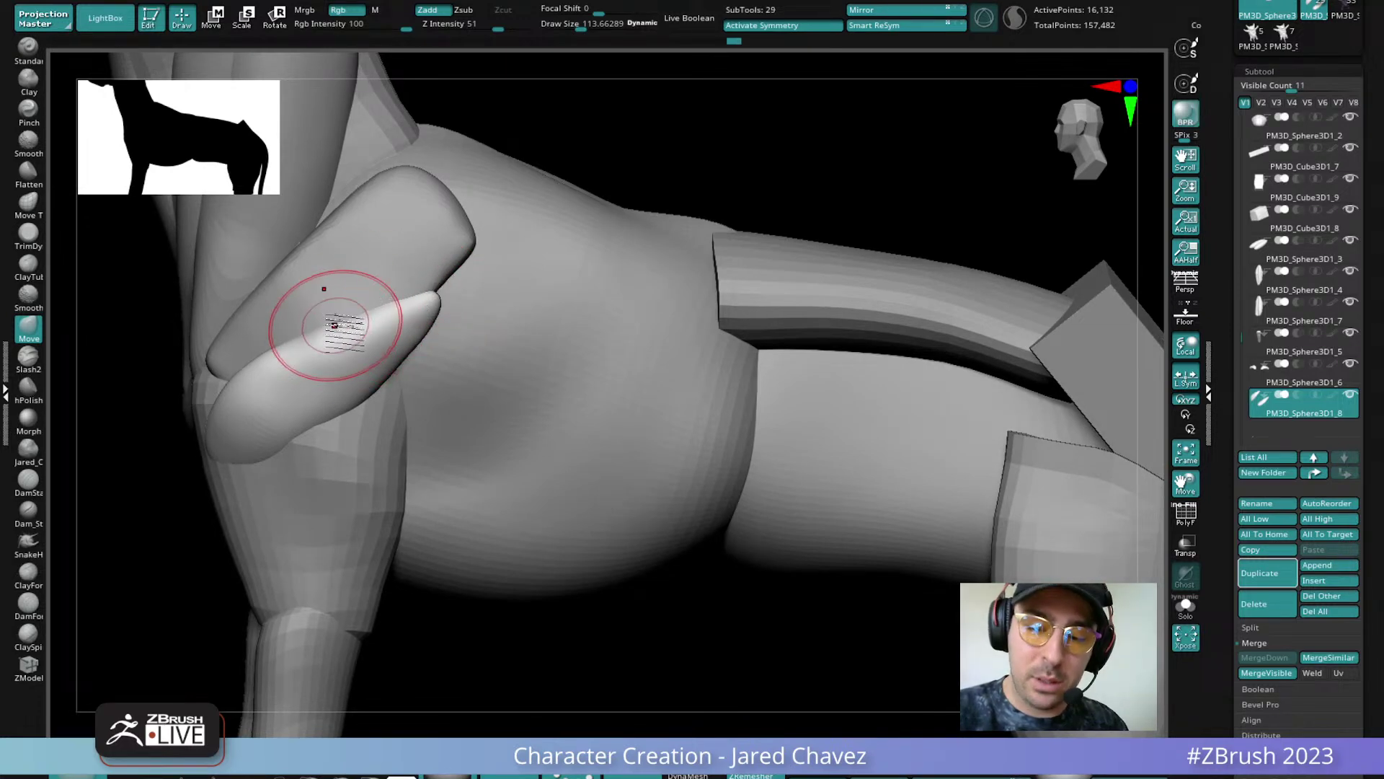
# Append a Sphere3D as a new subtool and make it active for moving with the gizmo
pyautogui.moveTo(318, 337); pyautogui.dragTo(508, 402, button='right')
pyautogui.click(1340, 566)
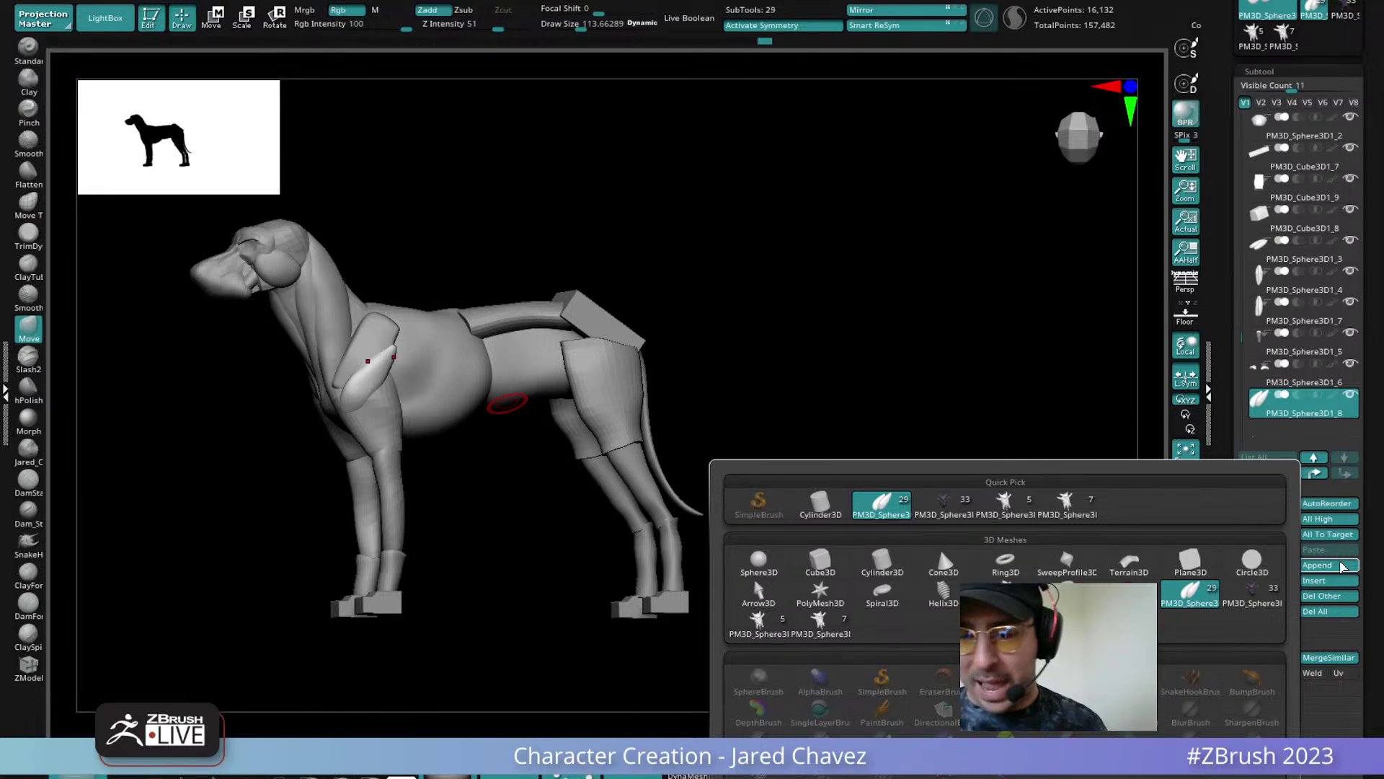
pyautogui.click(759, 556)
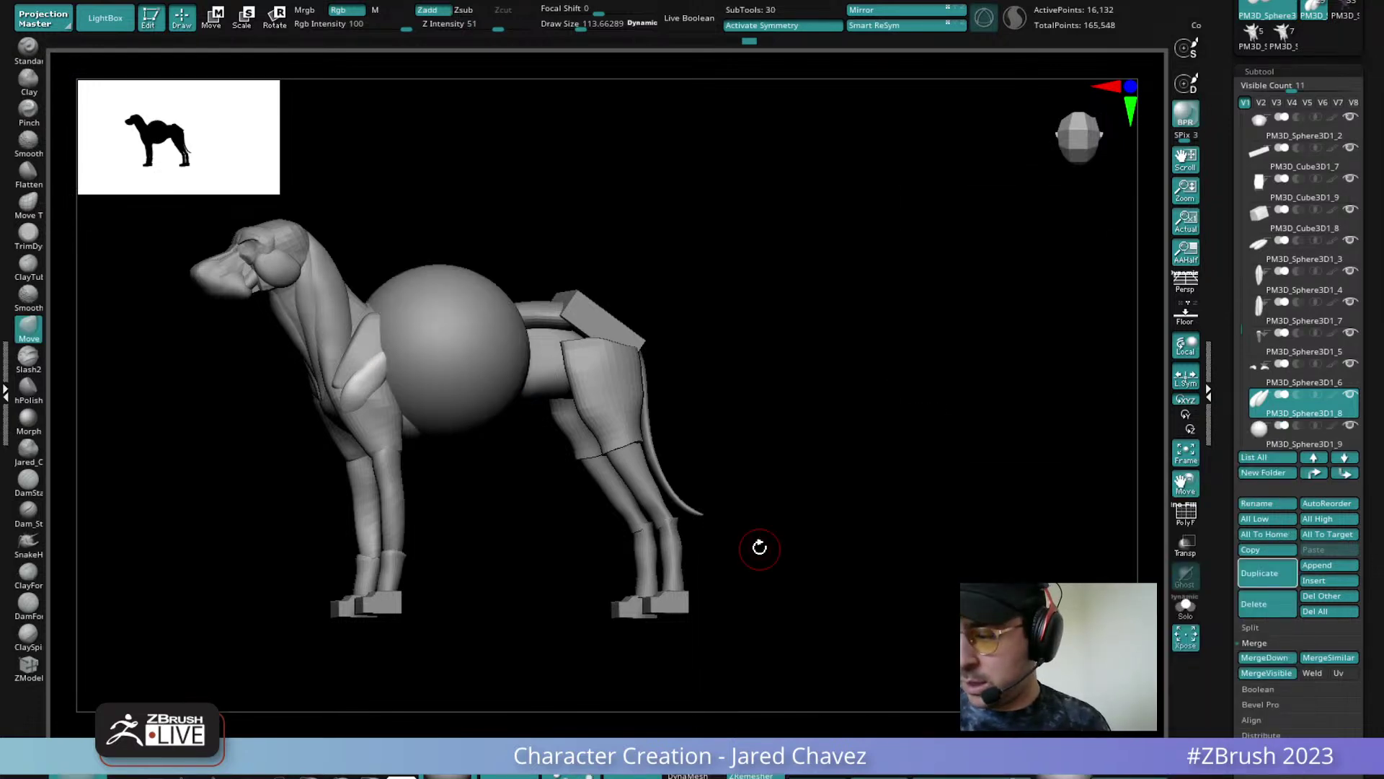
pyautogui.moveTo(635, 411); pyautogui.dragTo(308, 368)
pyautogui.click(210, 23)
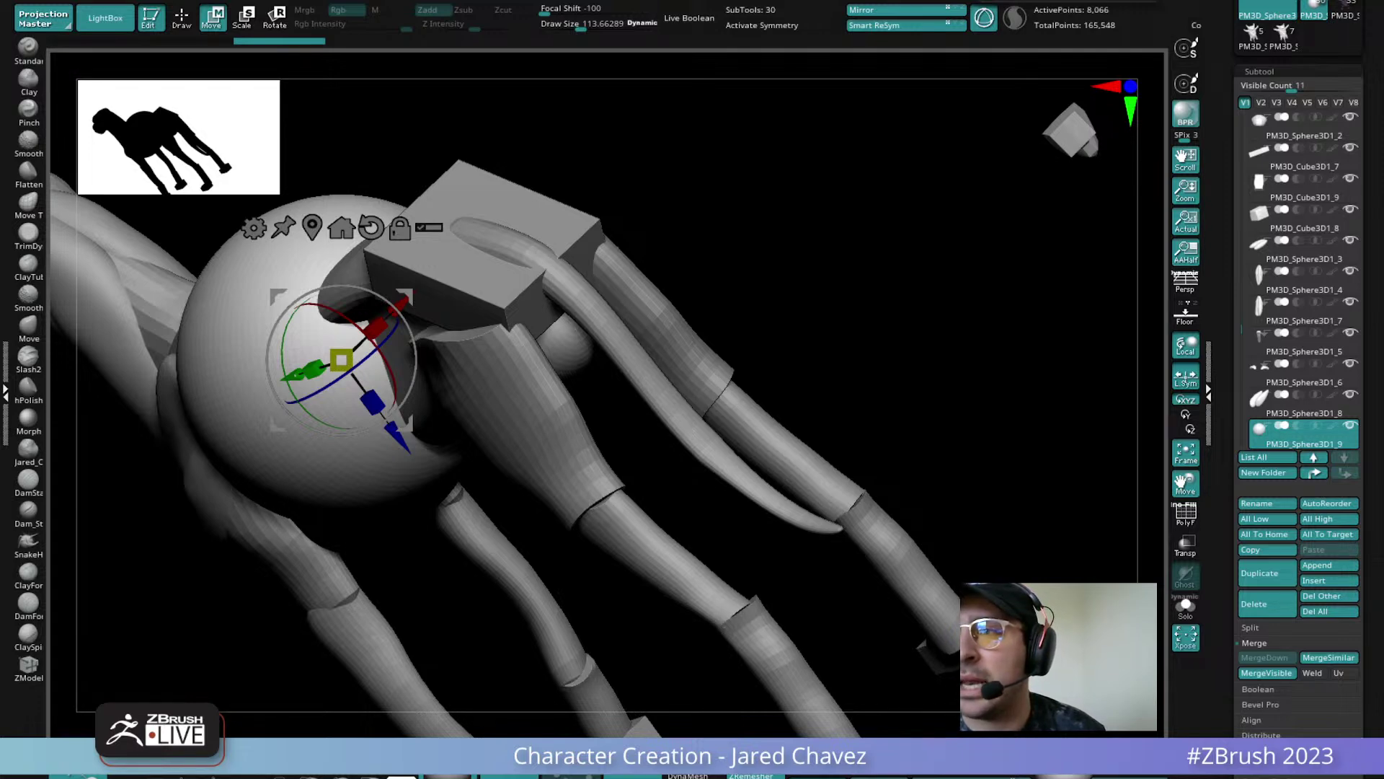
# Move the appended sphere up out of the torso to sit above the dog's withers
pyautogui.moveTo(670, 238); pyautogui.dragTo(707, 427)
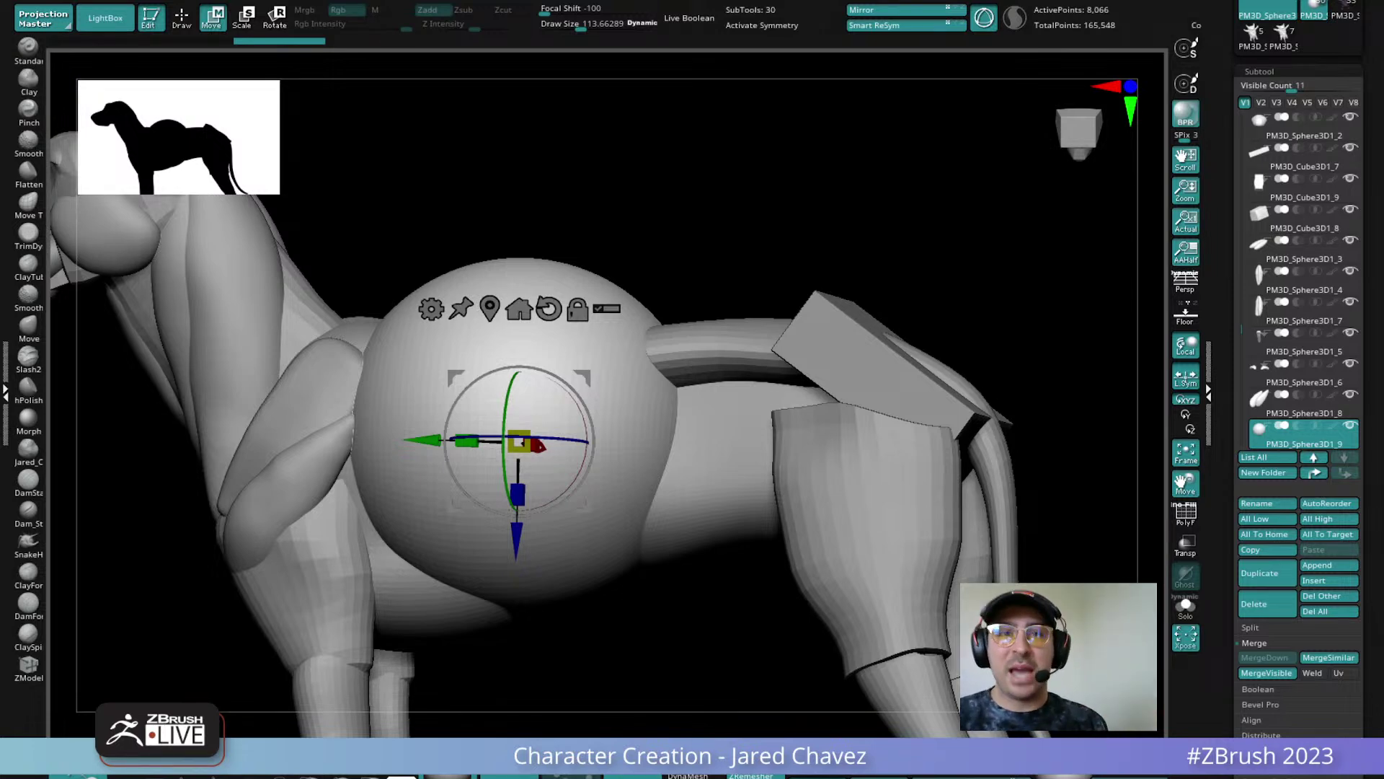
pyautogui.click(183, 20)
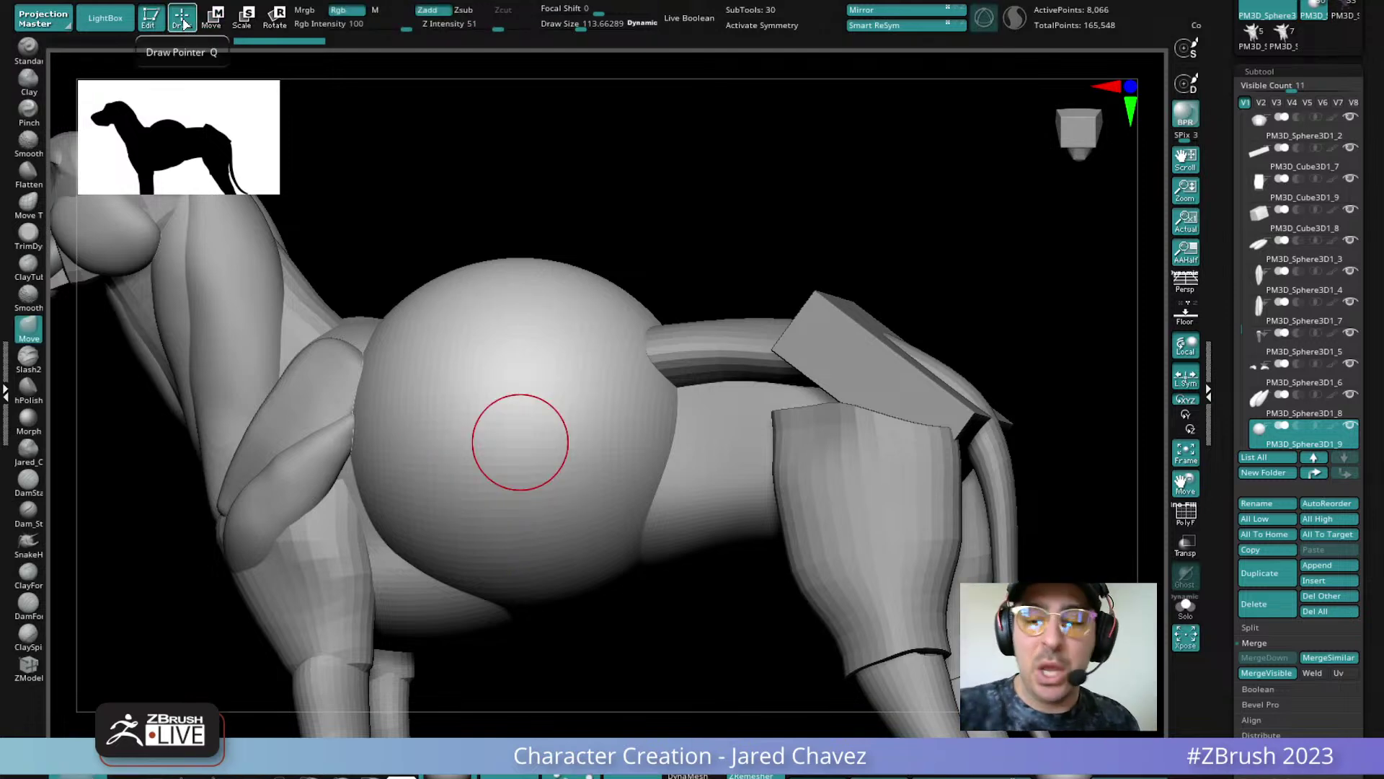
pyautogui.click(213, 20)
pyautogui.moveTo(714, 288)
pyautogui.mouseDown()
pyautogui.moveTo(650, 462)
pyautogui.moveTo(665, 425)
pyautogui.moveTo(494, 232)
pyautogui.mouseUp()
pyautogui.moveTo(637, 173)
pyautogui.keyDown('alt'); pyautogui.mouseDown()
pyautogui.moveTo(658, 348)
pyautogui.moveTo(702, 327)
pyautogui.moveTo(596, 411)
pyautogui.moveTo(639, 380)
pyautogui.moveTo(606, 490)
pyautogui.mouseUp(); pyautogui.keyUp('alt')
# Select the rib cage, ready the ClayForm brush at a draw size of about 86, and rebuild the mesh with DynaMesh
pyautogui.keyDown('alt'); pyautogui.click(542, 420); pyautogui.keyUp('alt')
pyautogui.press('q')
pyautogui.moveTo(606, 490)
pyautogui.mouseDown()
pyautogui.moveTo(528, 497)
pyautogui.moveTo(612, 310)
pyautogui.moveTo(601, 345)
pyautogui.moveTo(540, 216)
pyautogui.moveTo(417, 356)
pyautogui.moveTo(356, 331)
pyautogui.moveTo(331, 365)
pyautogui.moveTo(386, 454)
pyautogui.mouseUp()
pyautogui.press('space')
pyautogui.moveTo(376, 448)
pyautogui.mouseDown(button='right')
pyautogui.moveTo(509, 278)
pyautogui.moveTo(506, 407)
pyautogui.moveTo(603, 555)
pyautogui.moveTo(679, 293)
pyautogui.moveTo(633, 321)
pyautogui.moveTo(657, 346)
pyautogui.mouseUp(button='right')
pyautogui.click(29, 576)
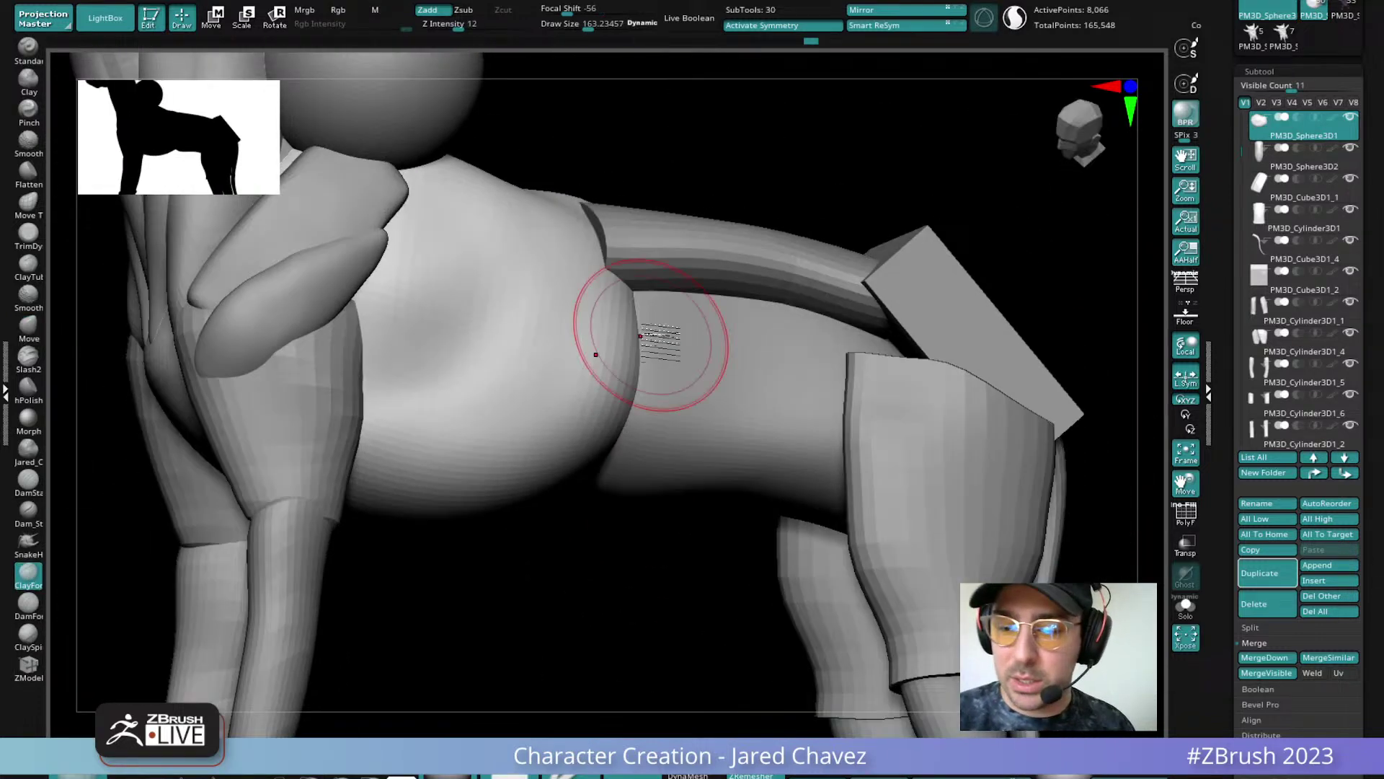
pyautogui.press('space')
pyautogui.moveTo(621, 346); pyautogui.dragTo(607, 342)
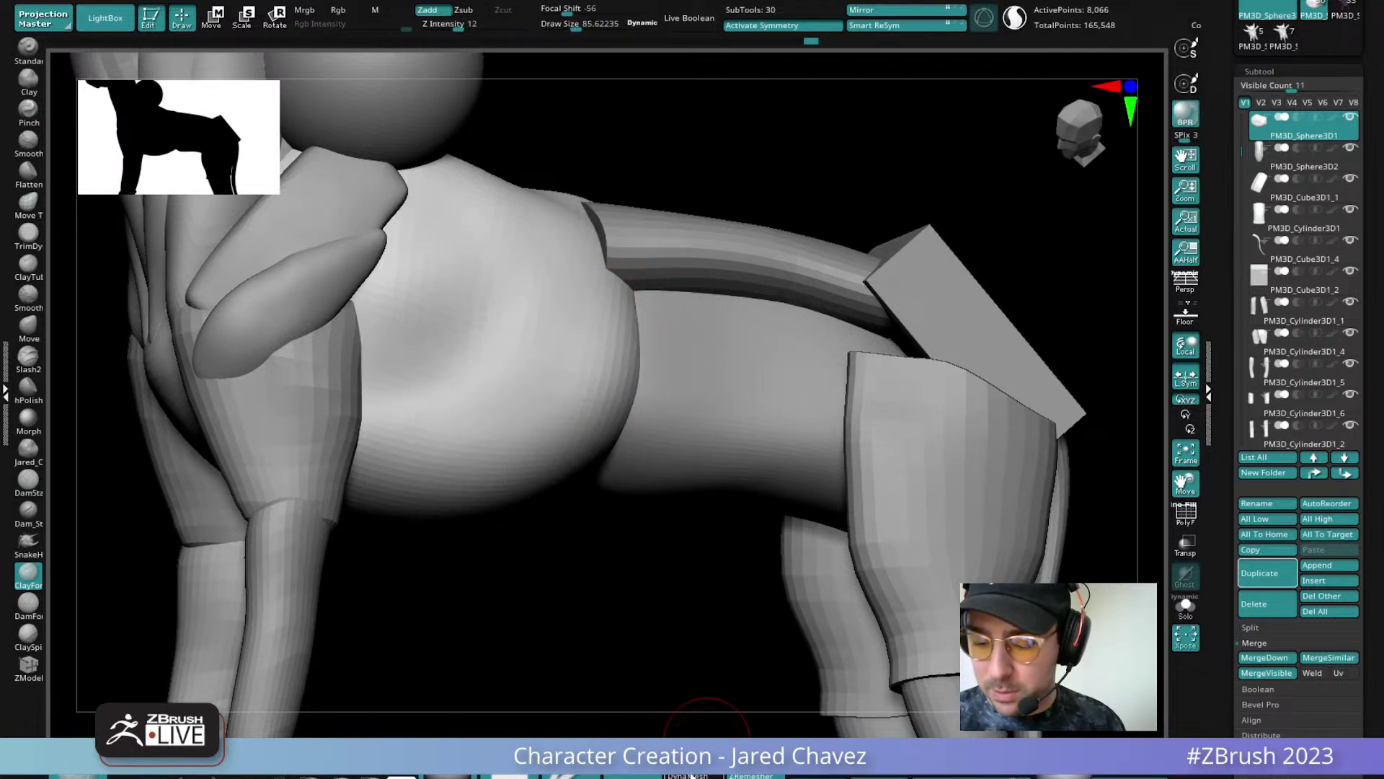
# Build up the rib cage's rear edge and flank with ClayForm strokes, enlarging the draw size to about 99
pyautogui.moveTo(550, 473)
pyautogui.mouseDown(button='right')
pyautogui.moveTo(634, 339)
pyautogui.moveTo(612, 368)
pyautogui.mouseUp(button='right')
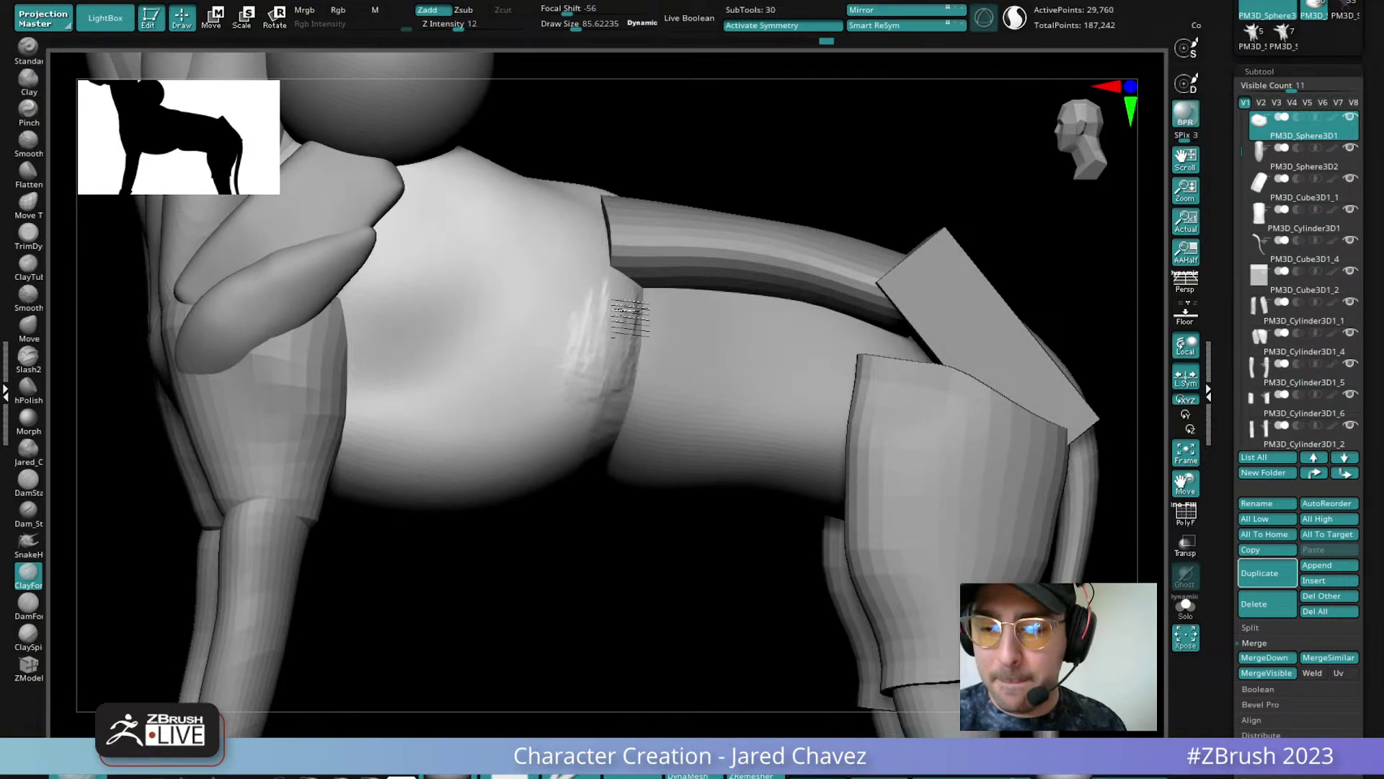
pyautogui.moveTo(633, 325); pyautogui.dragTo(620, 404)
pyautogui.moveTo(559, 339); pyautogui.dragTo(611, 346, button='right')
pyautogui.press('space')
pyautogui.moveTo(587, 361); pyautogui.dragTo(476, 381)
pyautogui.keyDown('alt'); pyautogui.moveTo(533, 393); pyautogui.dragTo(581, 284, button='right'); pyautogui.keyUp('alt')
pyautogui.moveTo(581, 284)
pyautogui.mouseDown()
pyautogui.moveTo(586, 234)
pyautogui.moveTo(538, 265)
pyautogui.moveTo(504, 252)
pyautogui.mouseUp()
pyautogui.moveTo(570, 308); pyautogui.dragTo(593, 206, button='right')
pyautogui.moveTo(603, 392)
pyautogui.mouseDown()
pyautogui.moveTo(492, 425)
pyautogui.moveTo(447, 386)
pyautogui.moveTo(445, 349)
pyautogui.moveTo(407, 382)
pyautogui.mouseUp()
pyautogui.moveTo(476, 389)
pyautogui.mouseDown(button='right')
pyautogui.moveTo(574, 312)
pyautogui.moveTo(679, 438)
pyautogui.moveTo(574, 365)
pyautogui.moveTo(580, 291)
pyautogui.moveTo(578, 386)
pyautogui.mouseUp(button='right')
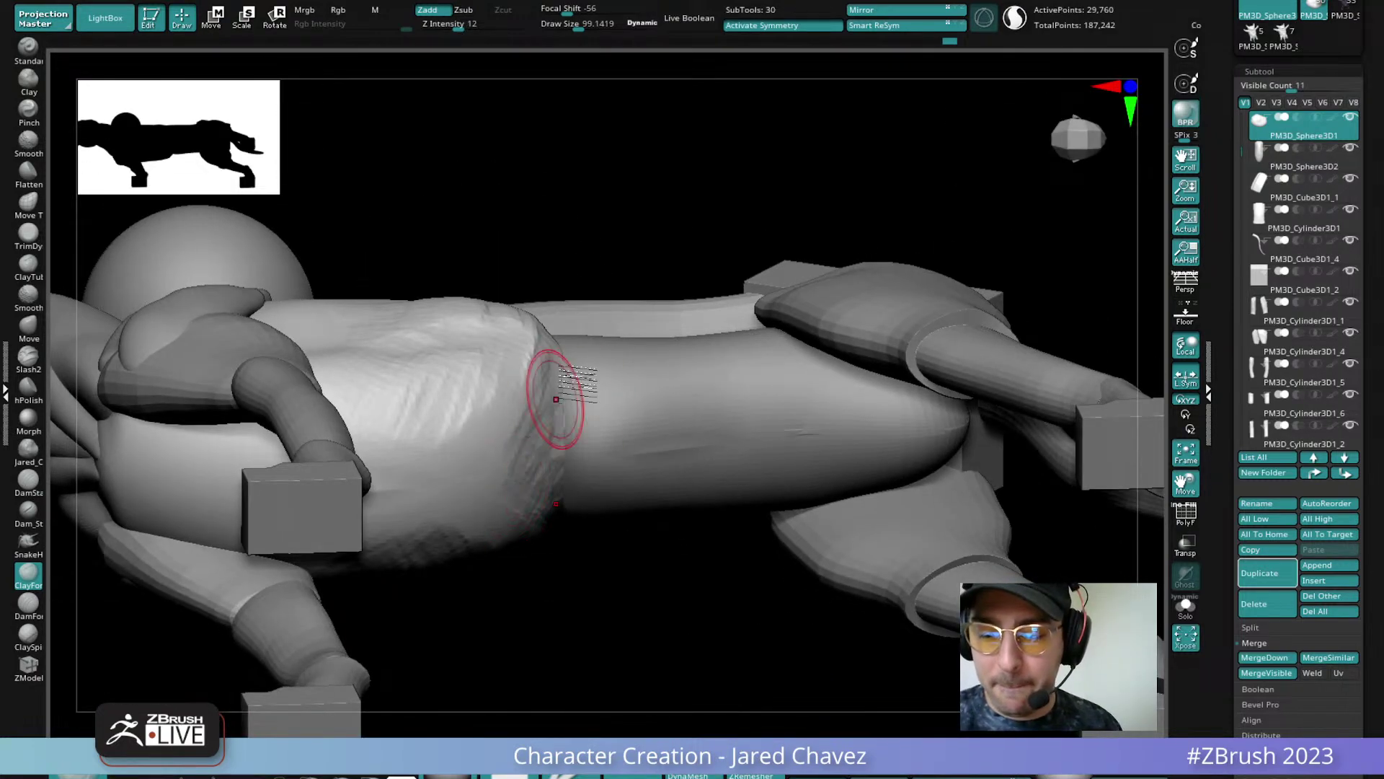
# Extend the ClayForm strokes across the rib cage's lower flank and belly edge
pyautogui.moveTo(505, 433)
pyautogui.mouseDown(button='right')
pyautogui.moveTo(557, 357)
pyautogui.moveTo(572, 259)
pyautogui.moveTo(540, 234)
pyautogui.mouseUp(button='right')
pyautogui.moveTo(539, 235)
pyautogui.mouseDown()
pyautogui.moveTo(538, 263)
pyautogui.moveTo(492, 292)
pyautogui.mouseUp()
pyautogui.moveTo(573, 278)
pyautogui.mouseDown(button='right')
pyautogui.moveTo(554, 293)
pyautogui.moveTo(534, 235)
pyautogui.moveTo(504, 303)
pyautogui.mouseUp(button='right')
pyautogui.moveTo(504, 310); pyautogui.dragTo(460, 334)
pyautogui.moveTo(462, 335)
pyautogui.mouseDown(button='right')
pyautogui.moveTo(503, 367)
pyautogui.moveTo(530, 314)
pyautogui.mouseUp(button='right')
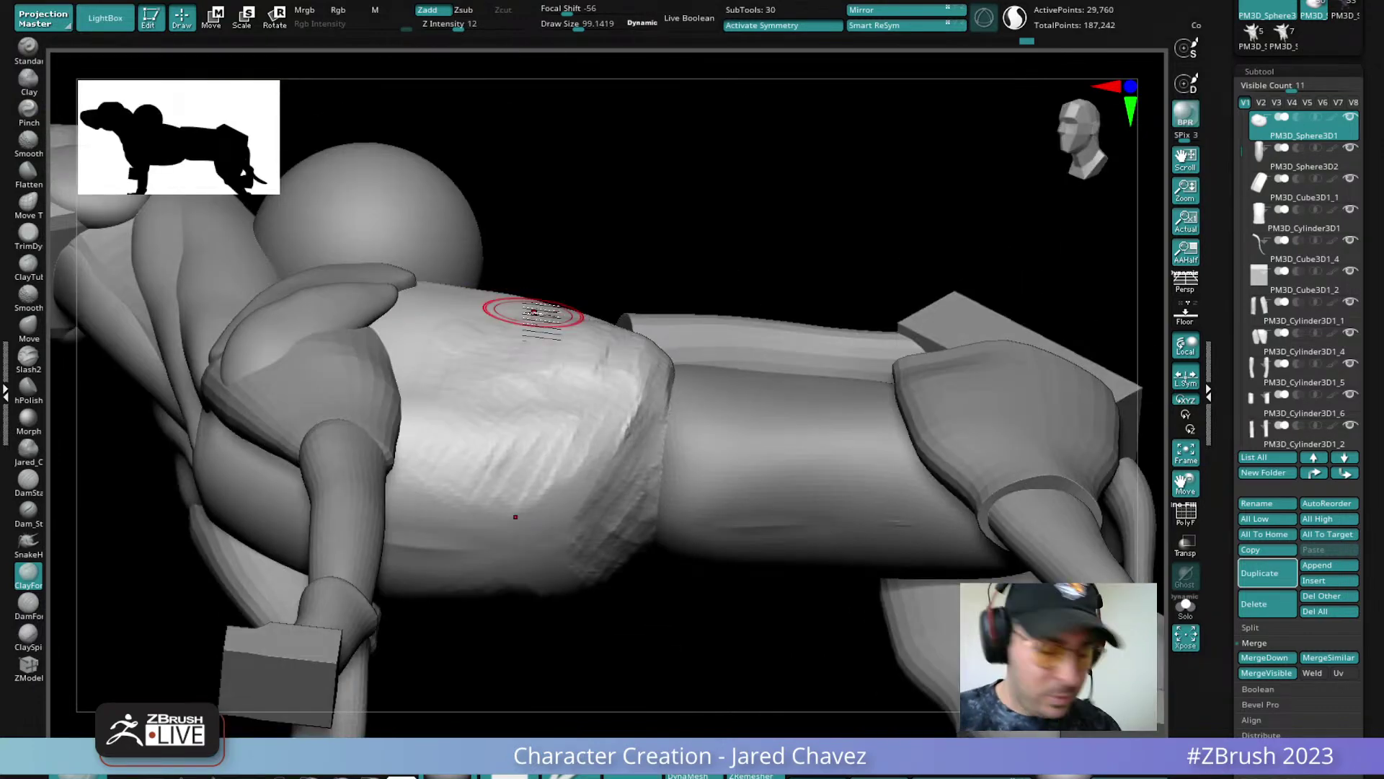
# Smooth the clay strokes and reshape the rib cage's underside with the Move brush at a draw size of about 222
pyautogui.press('ctrl')
pyautogui.moveTo(542, 418); pyautogui.dragTo(532, 434, button='right')
pyautogui.press('space')
pyautogui.moveTo(531, 433); pyautogui.dragTo(552, 434)
pyautogui.moveTo(466, 463); pyautogui.dragTo(462, 350, button='right')
pyautogui.moveTo(444, 457); pyautogui.dragTo(433, 450)
pyautogui.moveTo(433, 450)
pyautogui.mouseDown(button='right')
pyautogui.moveTo(413, 438)
pyautogui.moveTo(448, 448)
pyautogui.moveTo(350, 407)
pyautogui.moveTo(390, 620)
pyautogui.moveTo(463, 401)
pyautogui.mouseUp(button='right')
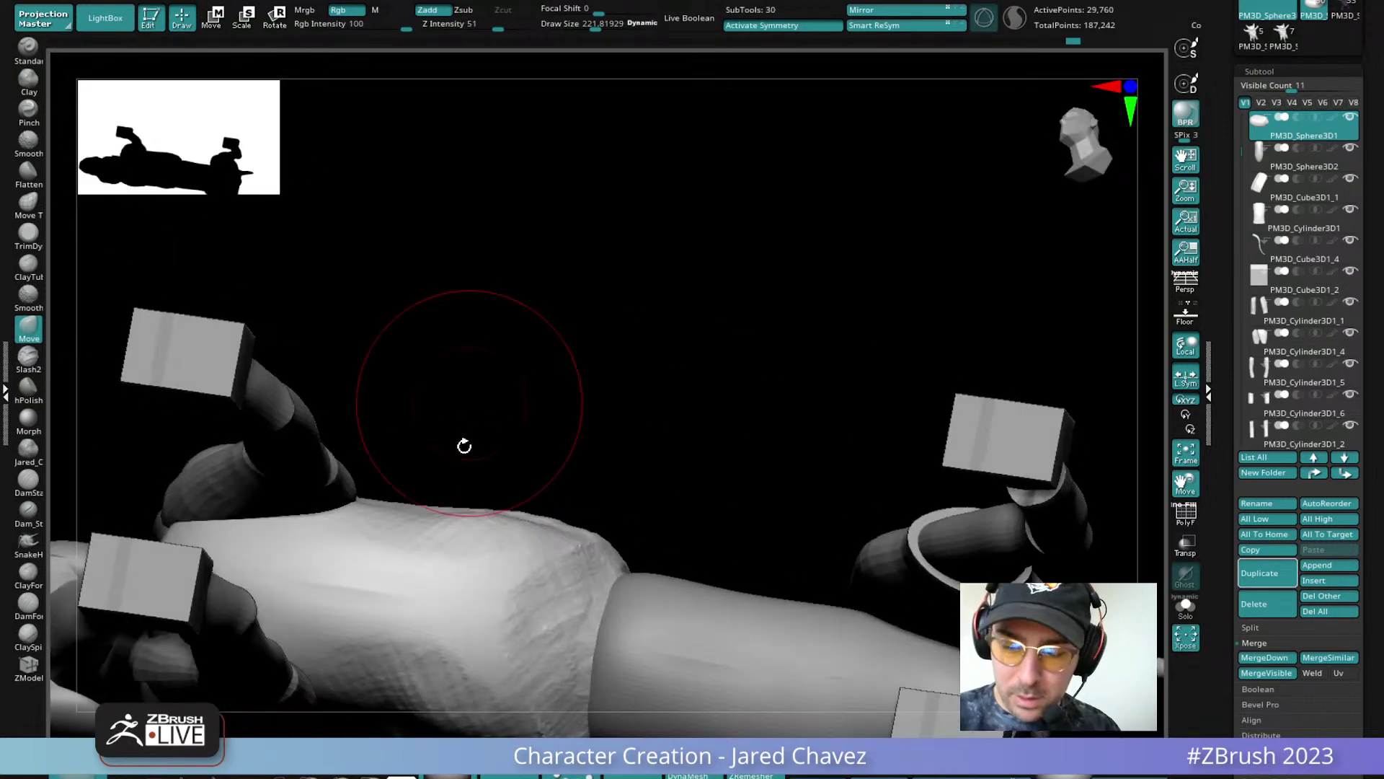
pyautogui.moveTo(530, 577)
pyautogui.mouseDown(button='right')
pyautogui.moveTo(553, 699)
pyautogui.moveTo(520, 514)
pyautogui.moveTo(461, 518)
pyautogui.mouseUp(button='right')
pyautogui.moveTo(506, 441)
pyautogui.mouseDown(button='right')
pyautogui.moveTo(488, 300)
pyautogui.moveTo(452, 453)
pyautogui.moveTo(432, 340)
pyautogui.mouseUp(button='right')
pyautogui.moveTo(530, 638)
pyautogui.mouseDown(button='right')
pyautogui.moveTo(590, 677)
pyautogui.moveTo(541, 571)
pyautogui.moveTo(557, 551)
pyautogui.mouseUp(button='right')
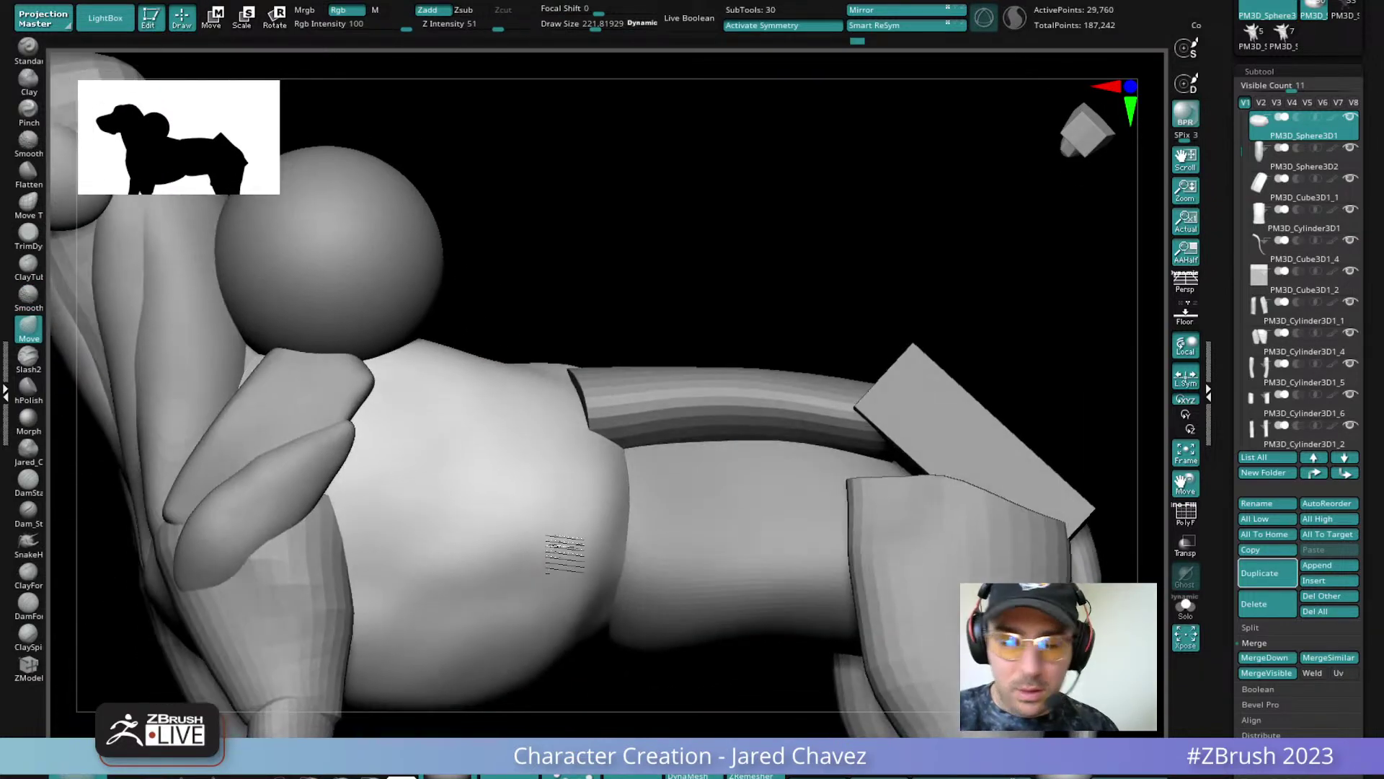
# Define the rib cage's rear edge and costal arch on the belly with the DamForm brush at a draw size of about 95
pyautogui.click(28, 604)
pyautogui.moveTo(618, 475)
pyautogui.mouseDown(button='right')
pyautogui.moveTo(603, 464)
pyautogui.moveTo(656, 457)
pyautogui.moveTo(649, 527)
pyautogui.mouseUp(button='right')
pyautogui.press('space')
pyautogui.moveTo(647, 513); pyautogui.dragTo(628, 513)
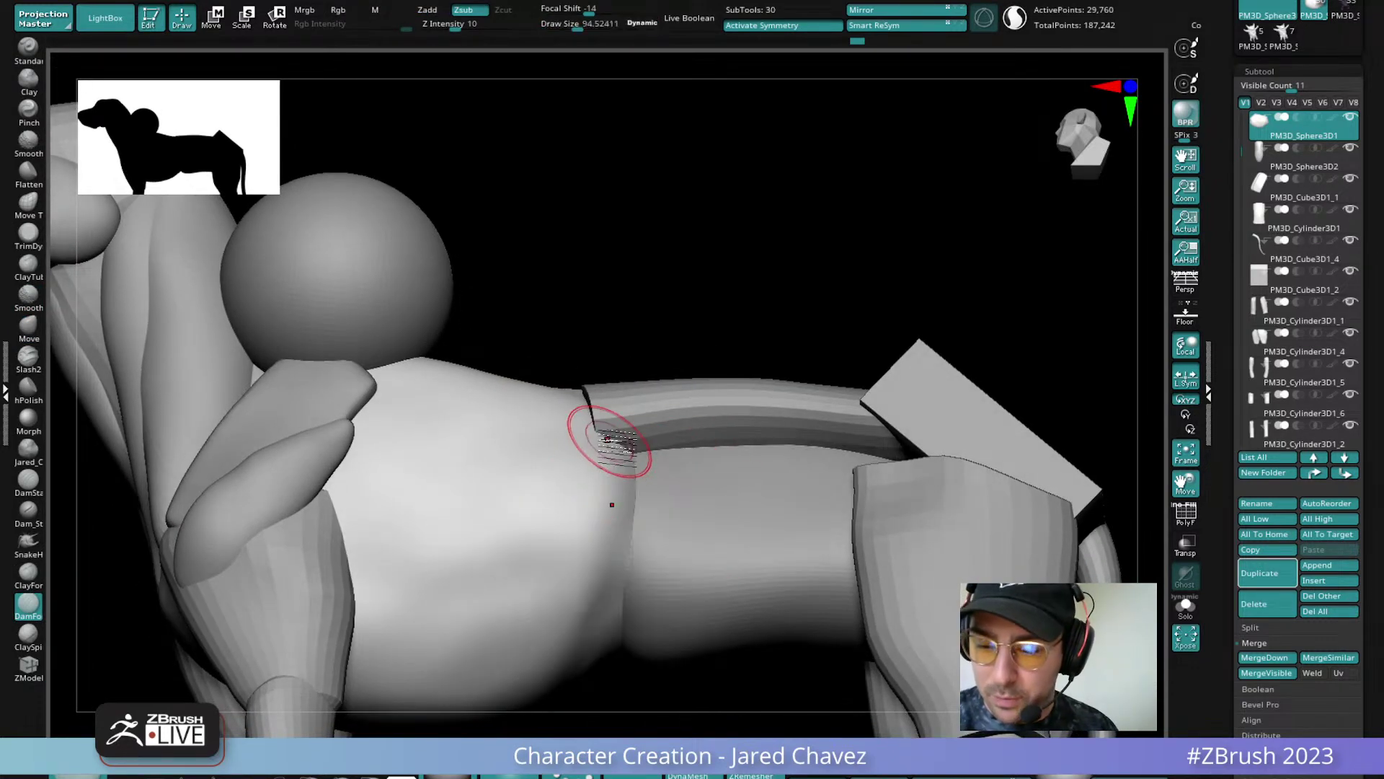
pyautogui.moveTo(616, 526); pyautogui.dragTo(609, 284, button='right')
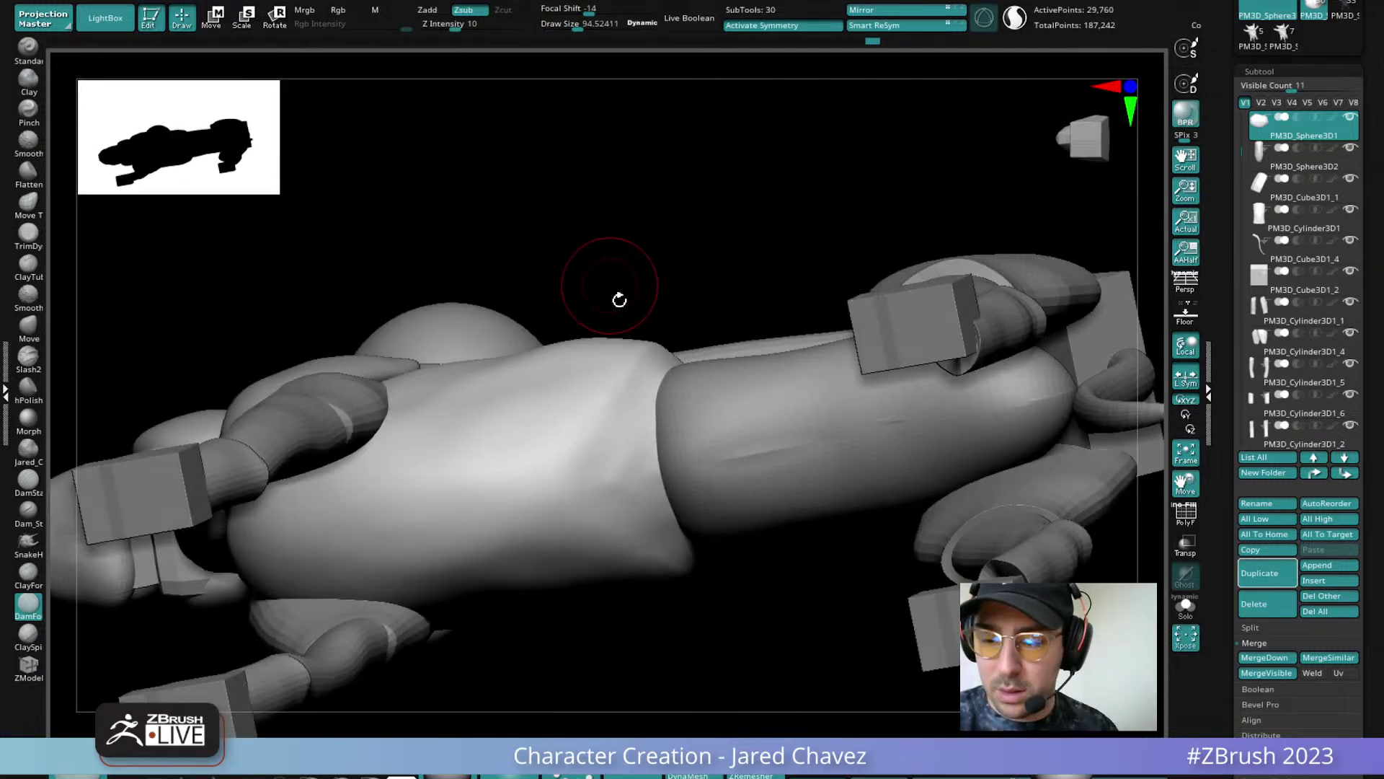
pyautogui.moveTo(516, 472); pyautogui.dragTo(635, 289, button='right')
pyautogui.keyDown('ctrl'); pyautogui.moveTo(607, 426); pyautogui.dragTo(612, 432, button='right'); pyautogui.keyUp('ctrl')
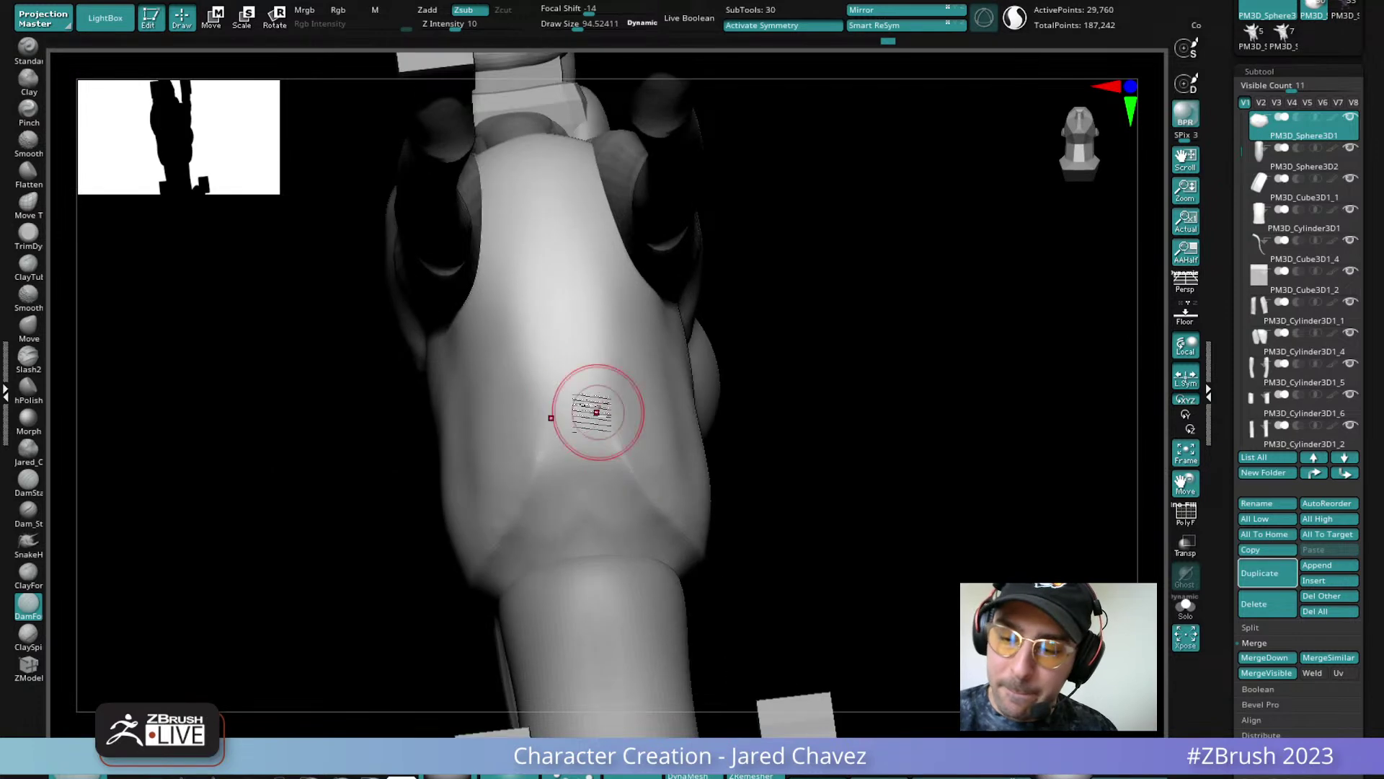
# Refine the costal arch crease beneath the rib cage and smooth along it
pyautogui.moveTo(650, 509); pyautogui.dragTo(592, 434, button='right')
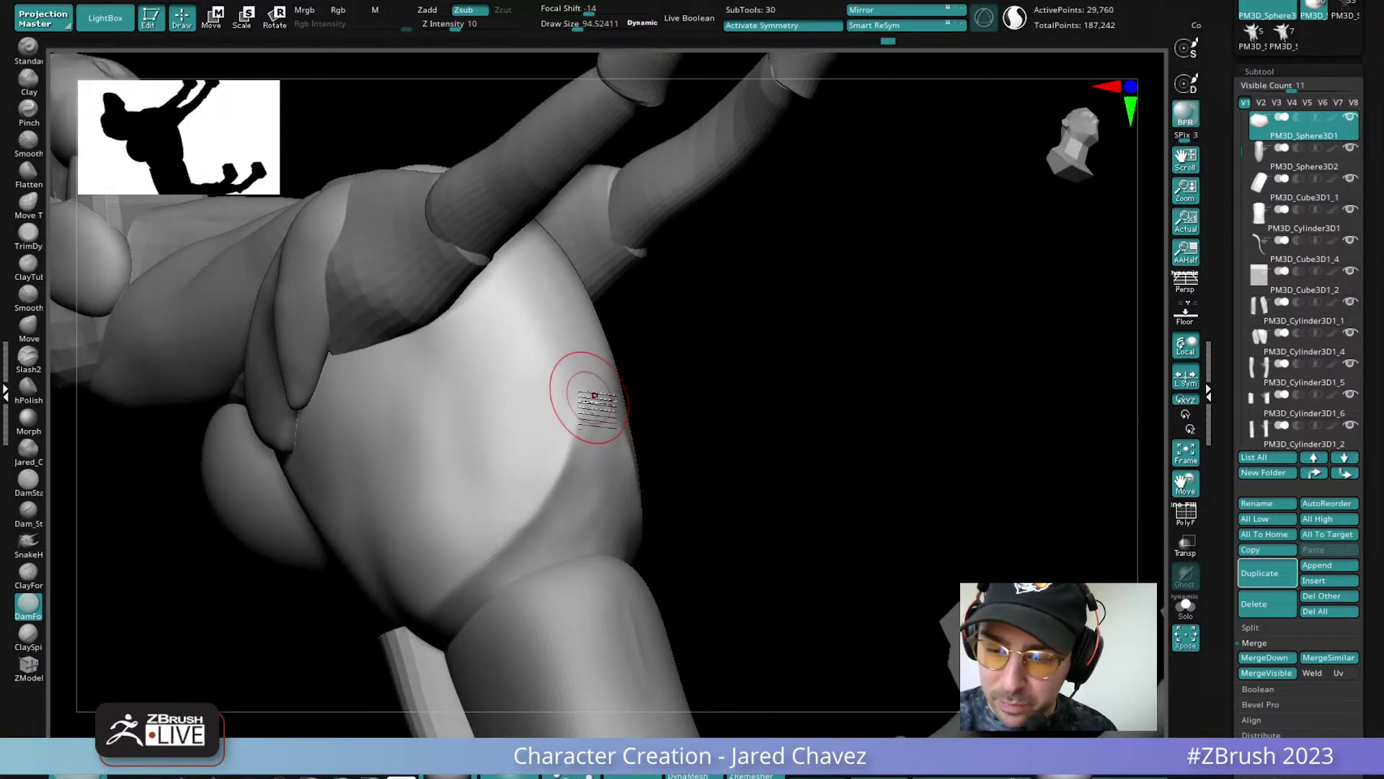
pyautogui.moveTo(529, 543); pyautogui.dragTo(613, 411, button='right')
pyautogui.press('space')
pyautogui.click(622, 411)
pyautogui.keyDown('shift'); pyautogui.moveTo(619, 409); pyautogui.dragTo(620, 473); pyautogui.keyUp('shift')
pyautogui.moveTo(597, 478)
pyautogui.mouseDown(button='right')
pyautogui.moveTo(609, 370)
pyautogui.moveTo(587, 318)
pyautogui.moveTo(581, 364)
pyautogui.moveTo(588, 316)
pyautogui.moveTo(574, 529)
pyautogui.moveTo(570, 432)
pyautogui.mouseUp(button='right')
# Adjust the rib cage's sides and upper contour with the Move brush at a draw size of about 195
pyautogui.press('b')
pyautogui.press('m')
pyautogui.press('v')
pyautogui.press('space')
pyautogui.moveTo(573, 412); pyautogui.dragTo(595, 412)
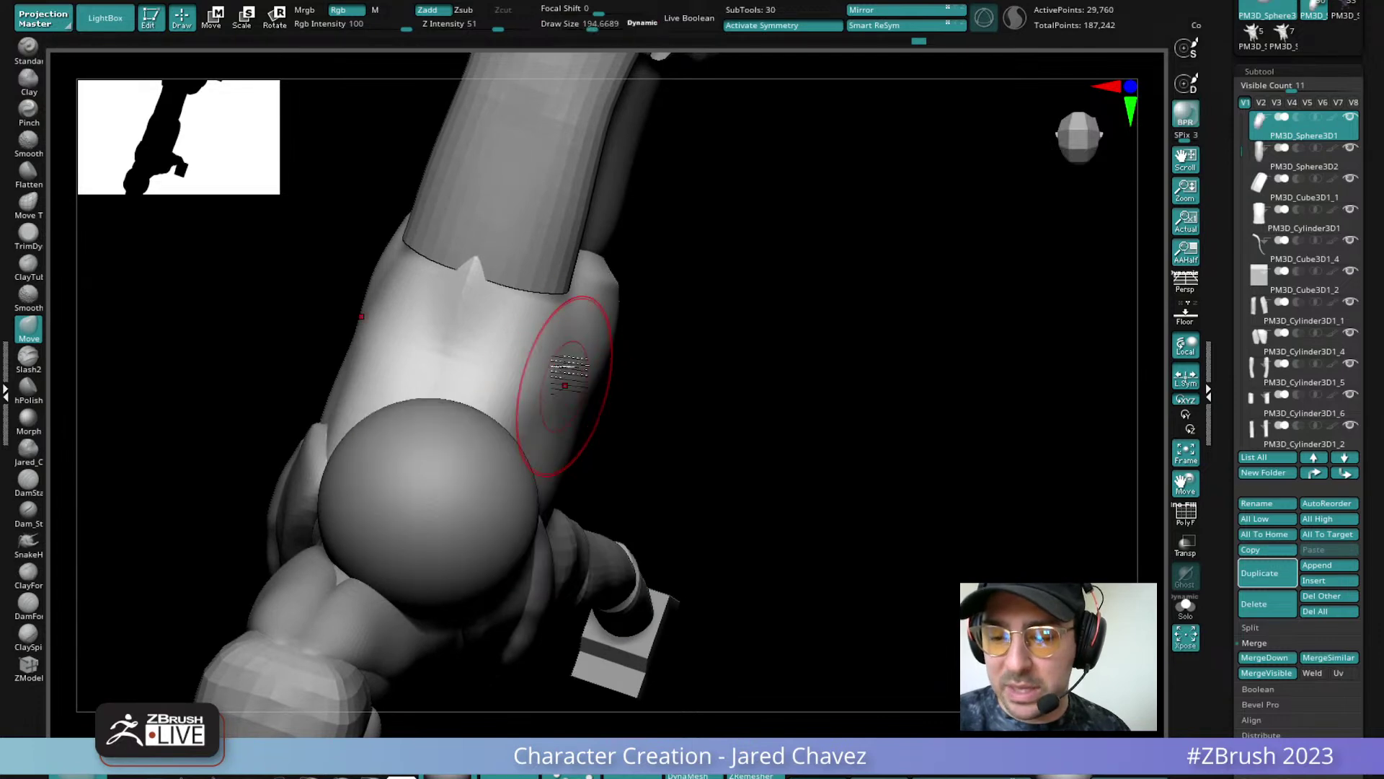
pyautogui.moveTo(590, 415); pyautogui.dragTo(561, 367, button='right')
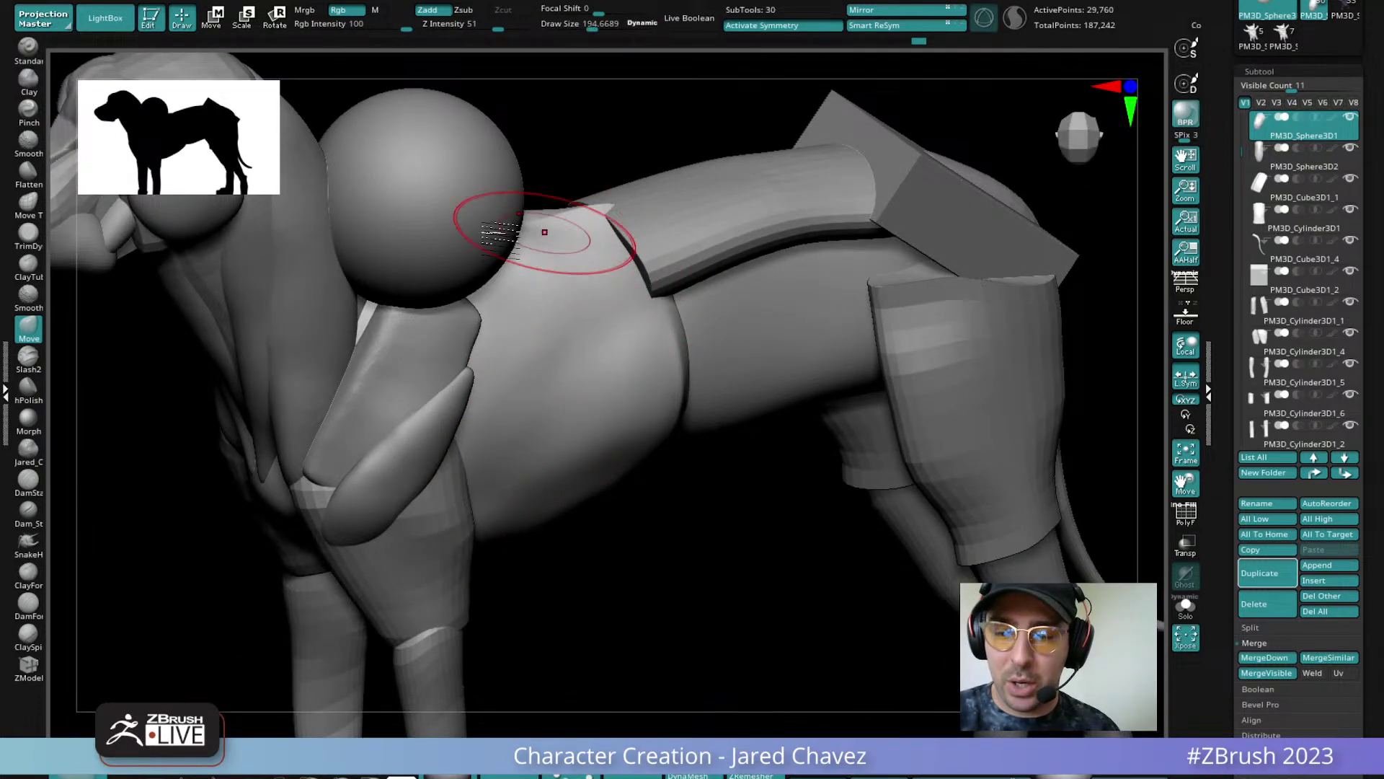
# Compare the torso from above with the dog anatomy reference sheets in the image viewer, and return to ZBrush
pyautogui.moveTo(557, 247)
pyautogui.mouseDown(button='right')
pyautogui.moveTo(592, 463)
pyautogui.moveTo(542, 510)
pyautogui.moveTo(758, 417)
pyautogui.mouseUp(button='right')
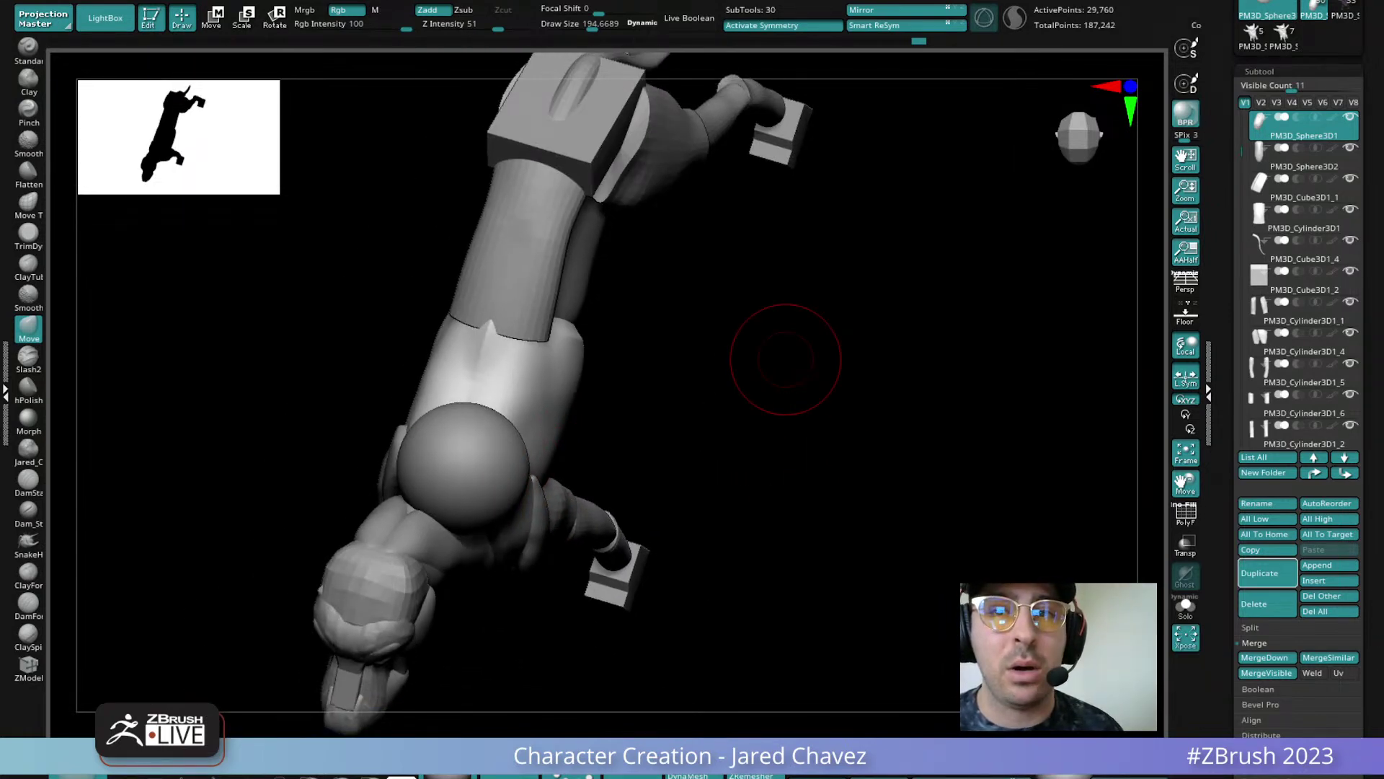
pyautogui.moveTo(519, 2); pyautogui.dragTo(597, 490, button='right')
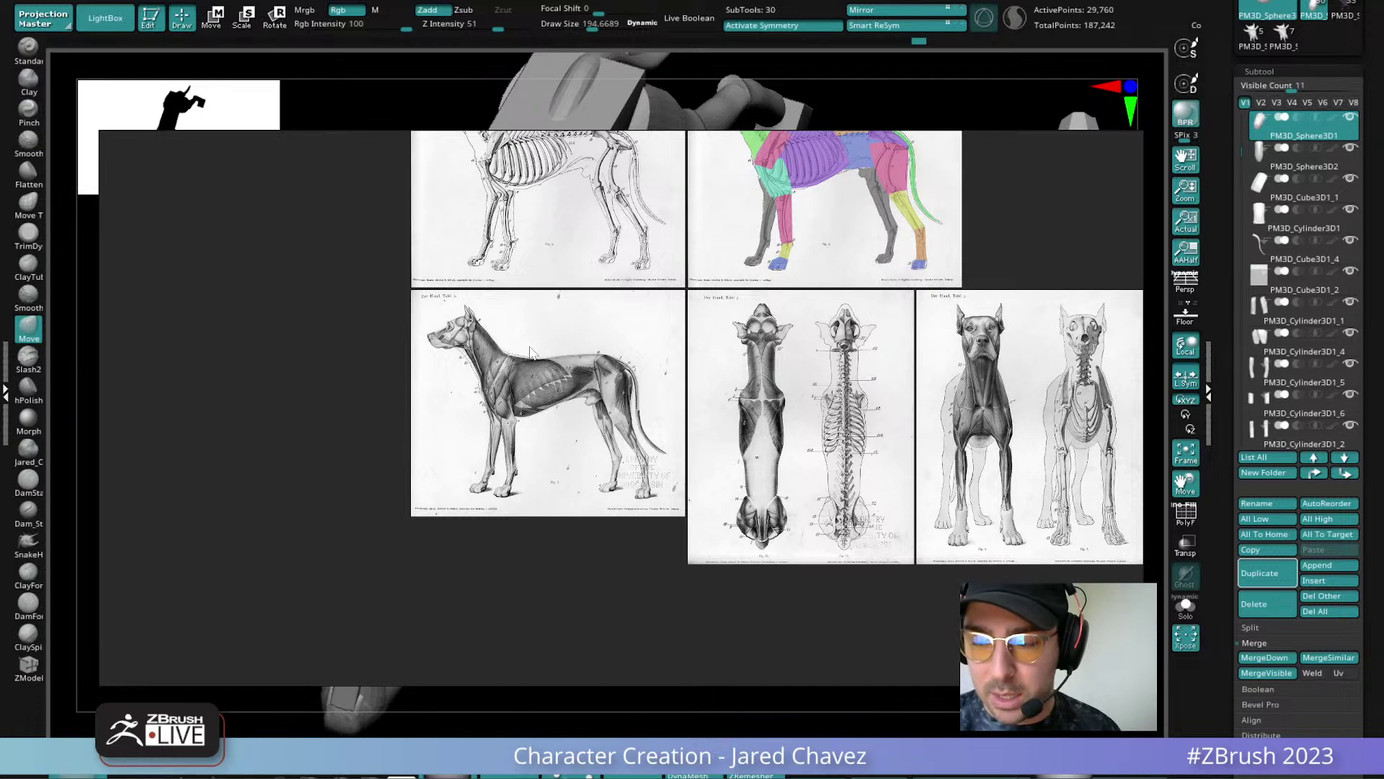
pyautogui.moveTo(558, 363); pyautogui.dragTo(531, 271, button='right')
pyautogui.hotkey('alt', 'Tab')
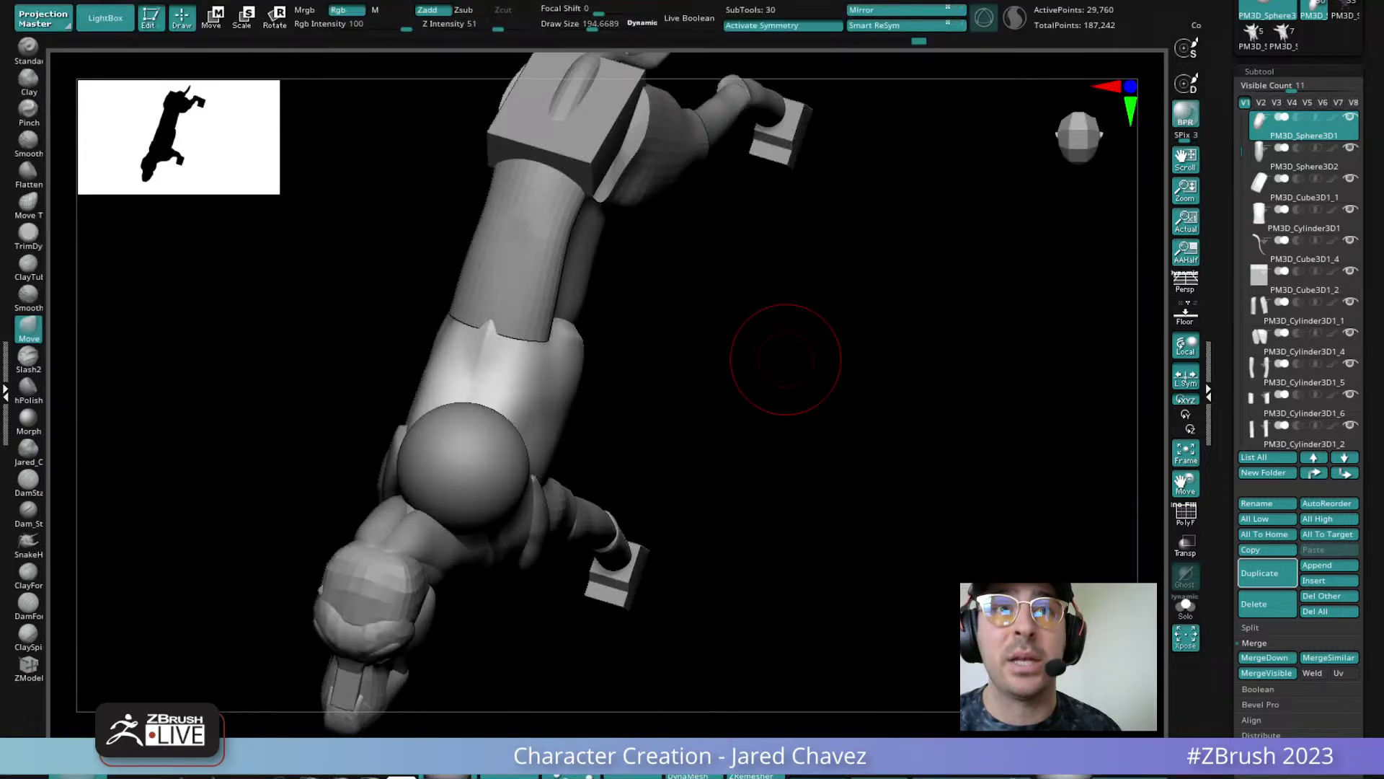
# Isolate the rib cage with Solo and smooth its sides
pyautogui.moveTo(786, 359); pyautogui.dragTo(608, 293)
pyautogui.click(1193, 611)
pyautogui.moveTo(587, 349)
pyautogui.mouseDown()
pyautogui.moveTo(572, 393)
pyautogui.moveTo(596, 438)
pyautogui.moveTo(580, 317)
pyautogui.moveTo(604, 286)
pyautogui.moveTo(574, 364)
pyautogui.moveTo(588, 367)
pyautogui.mouseUp()
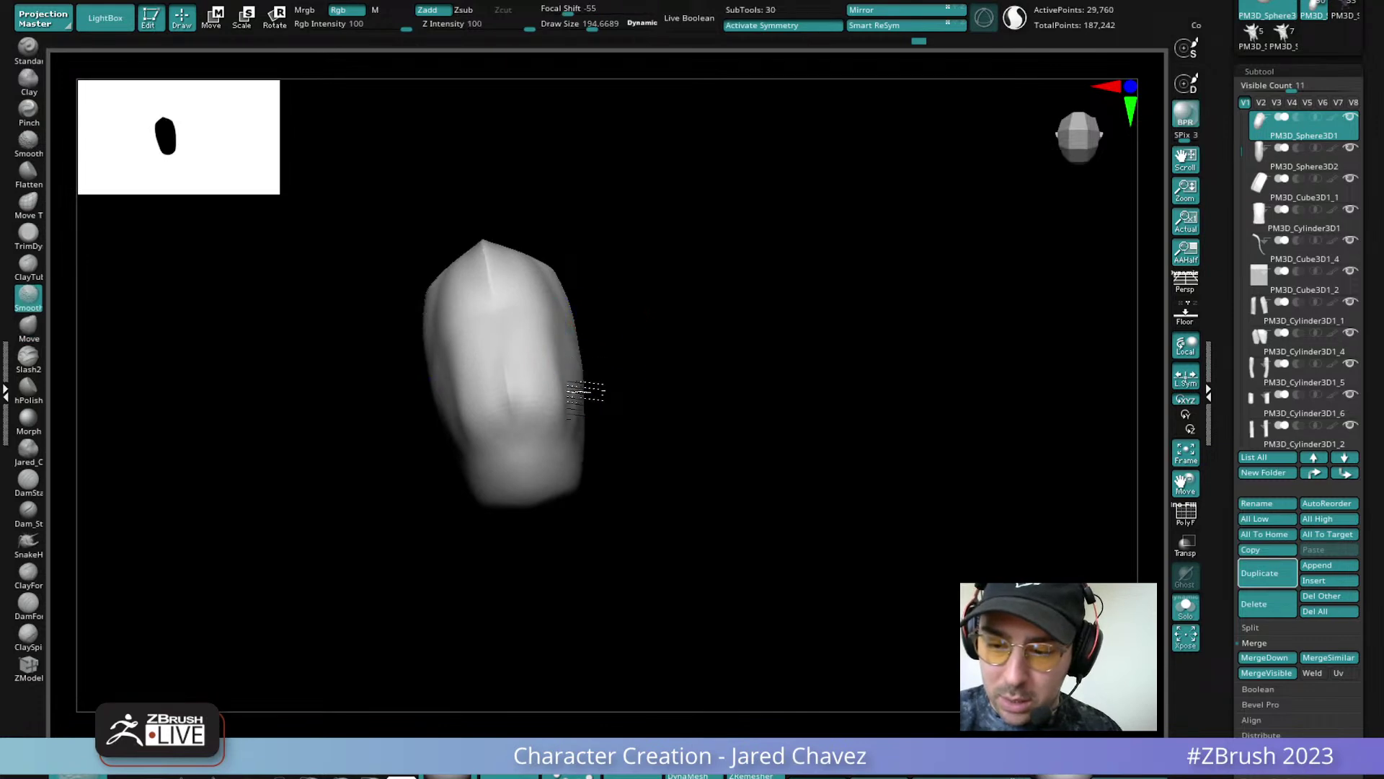
pyautogui.moveTo(556, 423)
pyautogui.keyDown('shift'); pyautogui.mouseDown()
pyautogui.moveTo(509, 356)
pyautogui.moveTo(488, 285)
pyautogui.moveTo(574, 403)
pyautogui.moveTo(565, 328)
pyautogui.moveTo(634, 532)
pyautogui.moveTo(671, 470)
pyautogui.moveTo(622, 461)
pyautogui.moveTo(601, 380)
pyautogui.mouseUp(); pyautogui.keyUp('shift')
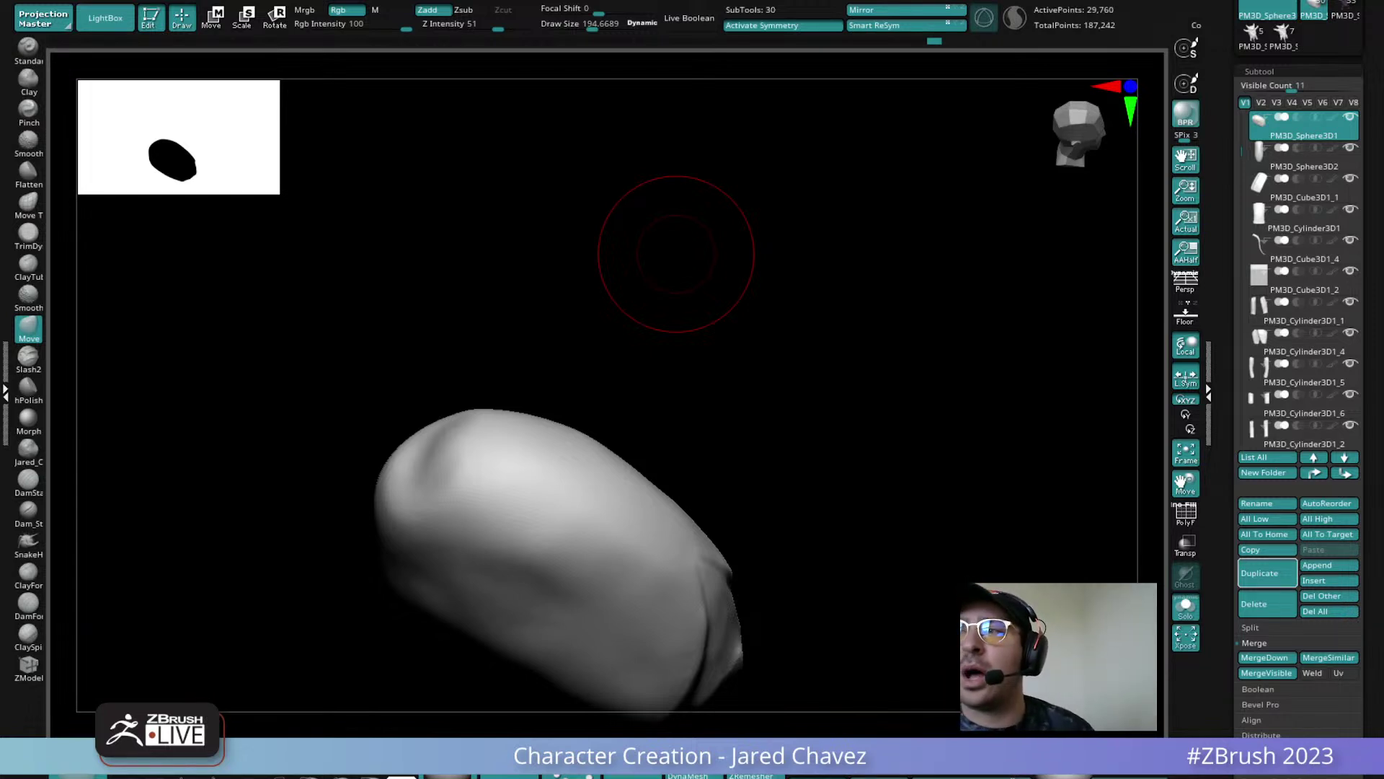
# Shape the isolated rib cage's flanks with the Move brush at a draw size of about 215 and smooth them
pyautogui.moveTo(677, 254)
pyautogui.mouseDown(button='right')
pyautogui.moveTo(631, 290)
pyautogui.moveTo(695, 482)
pyautogui.moveTo(633, 396)
pyautogui.mouseUp(button='right')
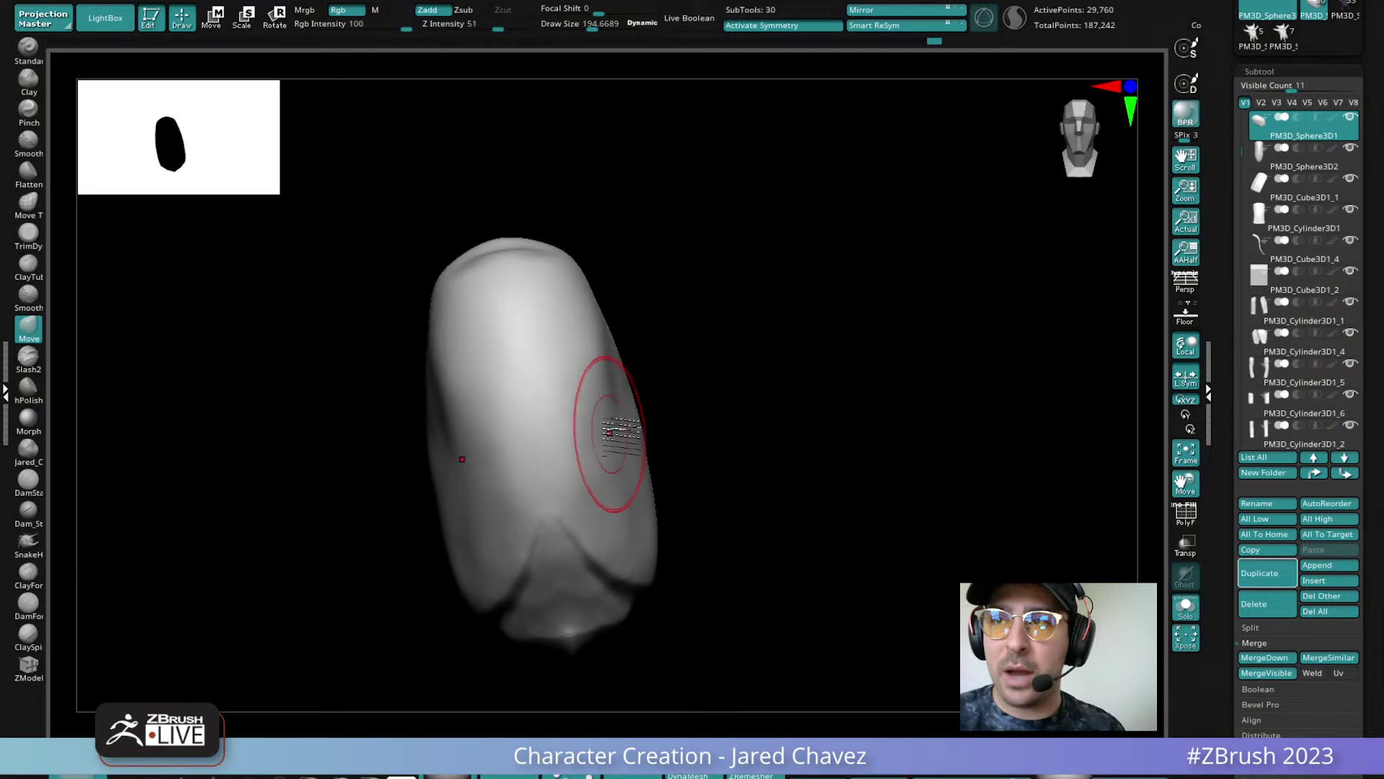
pyautogui.rightClick(620, 408)
pyautogui.moveTo(621, 409)
pyautogui.mouseDown()
pyautogui.moveTo(629, 433)
pyautogui.moveTo(627, 417)
pyautogui.mouseUp()
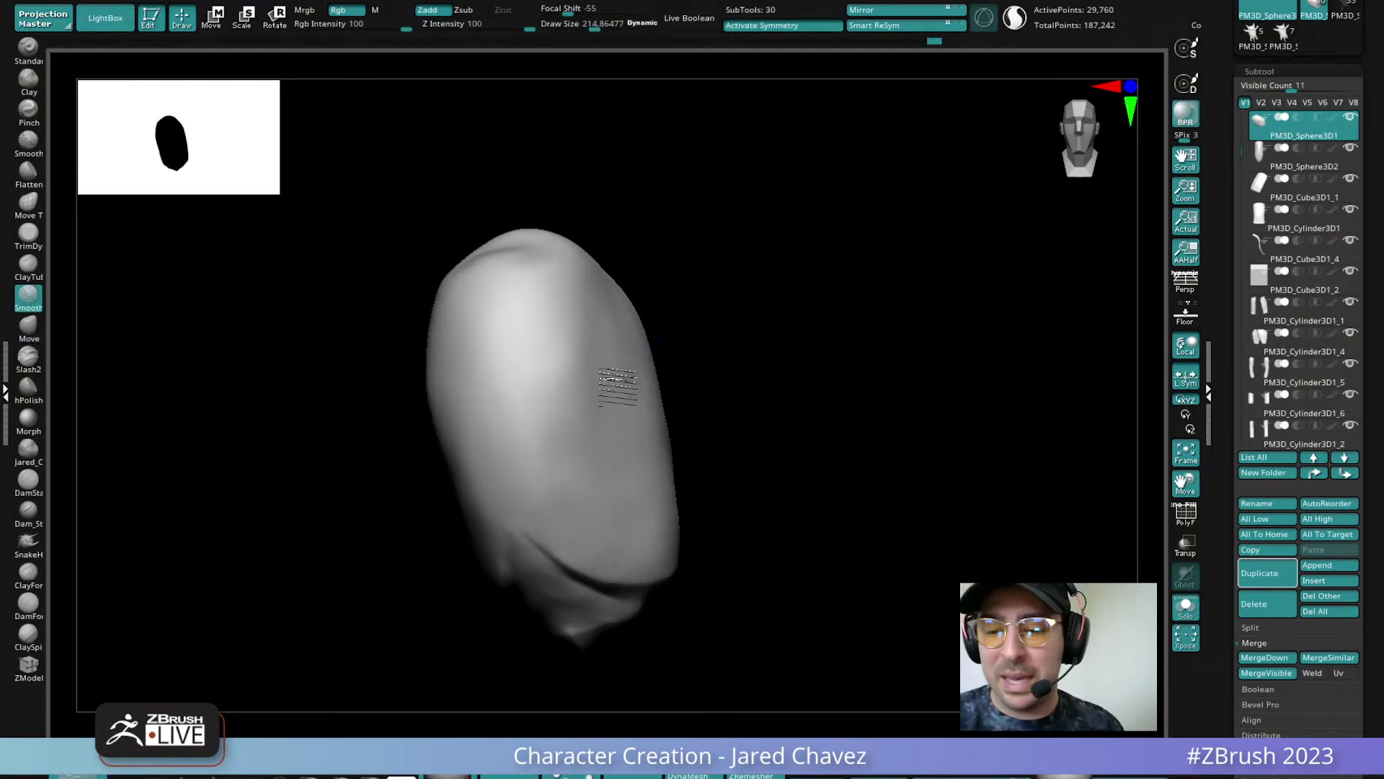
pyautogui.moveTo(541, 356); pyautogui.dragTo(600, 339, button='right')
pyautogui.moveTo(597, 448); pyautogui.dragTo(603, 454, button='right')
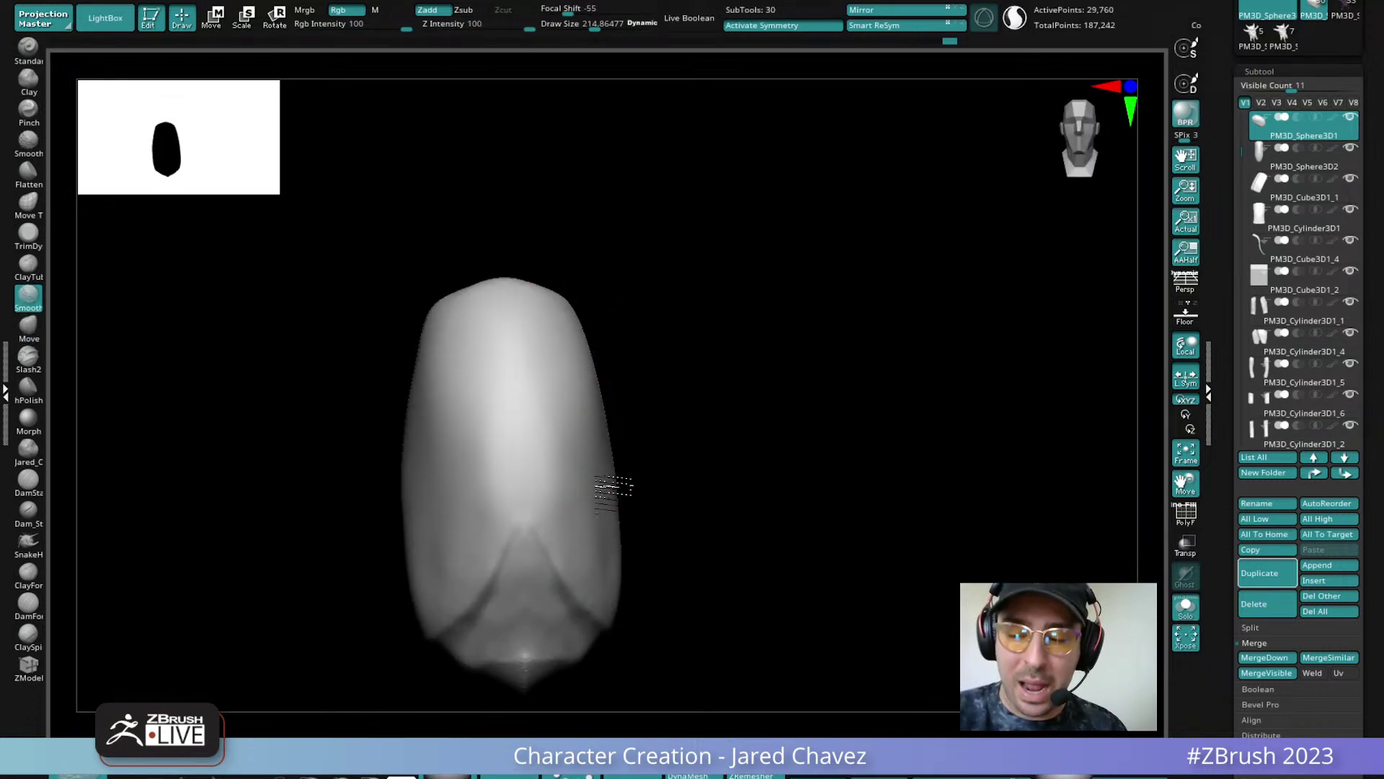
pyautogui.moveTo(610, 509); pyautogui.dragTo(610, 413, button='right')
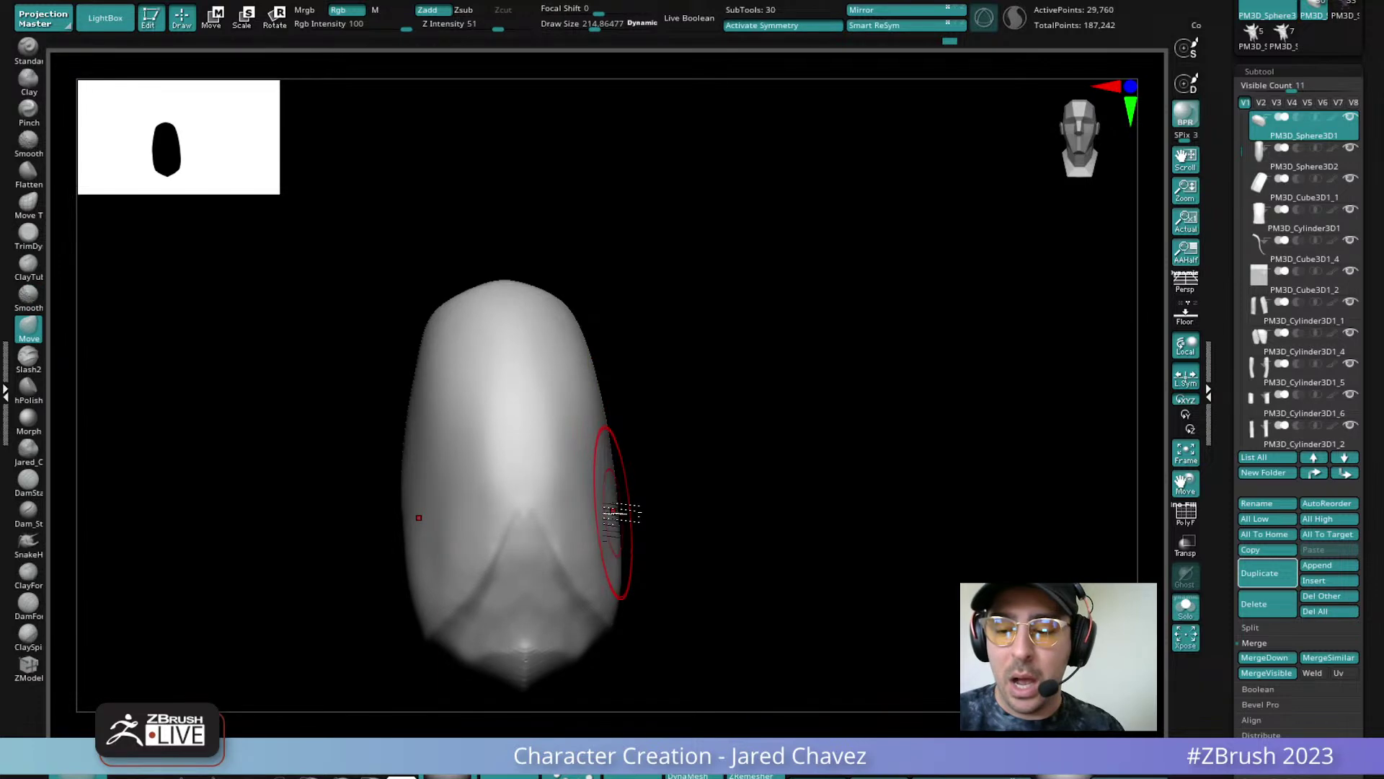
pyautogui.keyDown('shift'); pyautogui.moveTo(602, 478); pyautogui.dragTo(612, 393, button='right'); pyautogui.keyUp('shift')
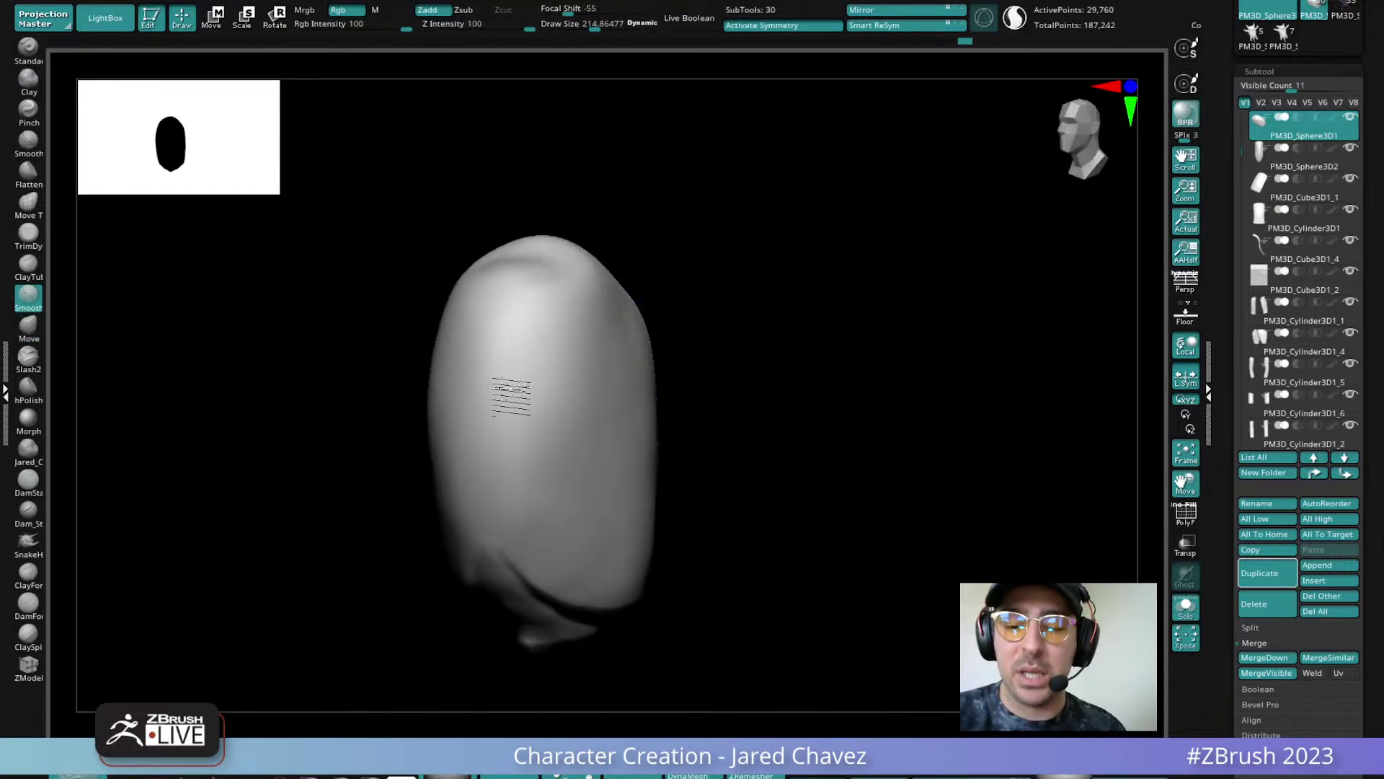
# Show the other subtools again and adjust the rib cage's chest between the forelegs and its flank
pyautogui.moveTo(550, 429)
pyautogui.mouseDown(button='right')
pyautogui.moveTo(548, 501)
pyautogui.moveTo(706, 425)
pyautogui.mouseUp(button='right')
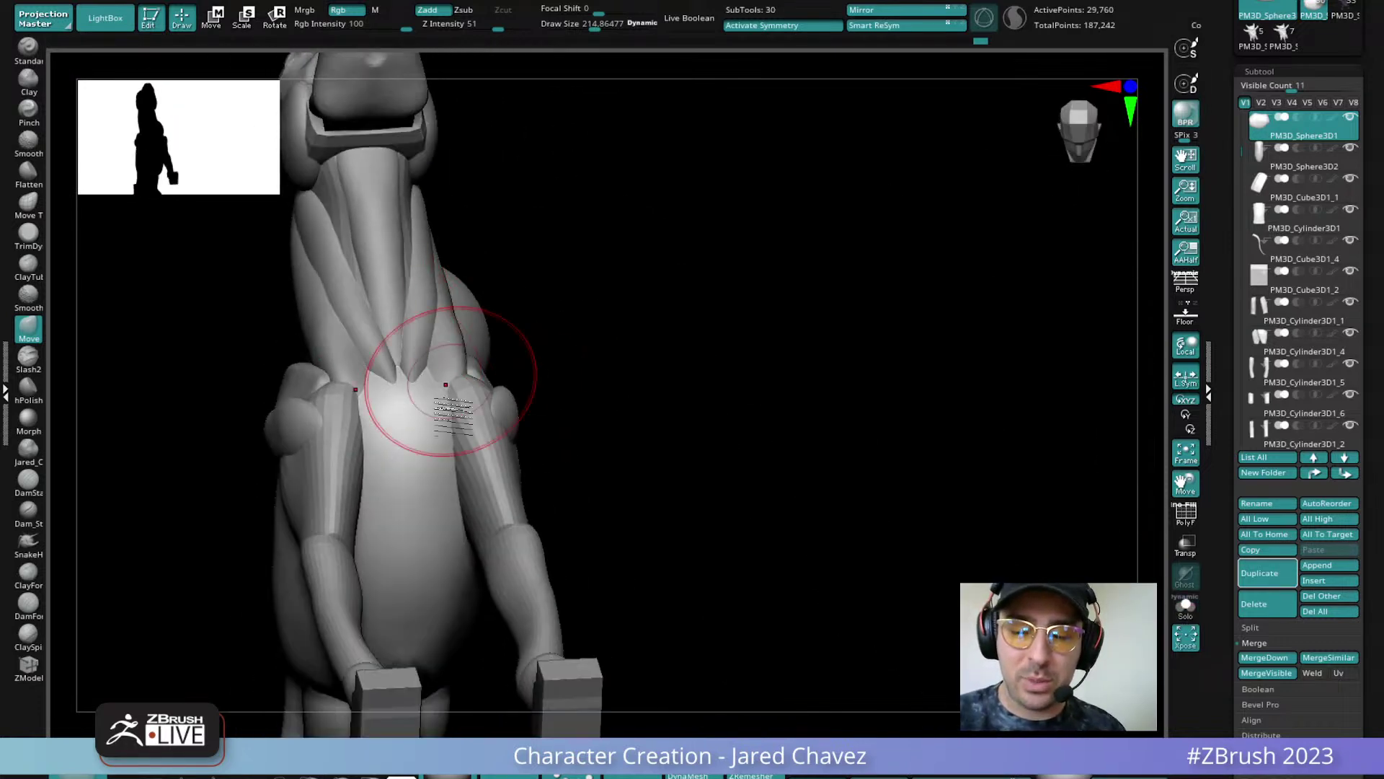
pyautogui.moveTo(451, 382); pyautogui.dragTo(582, 449, button='right')
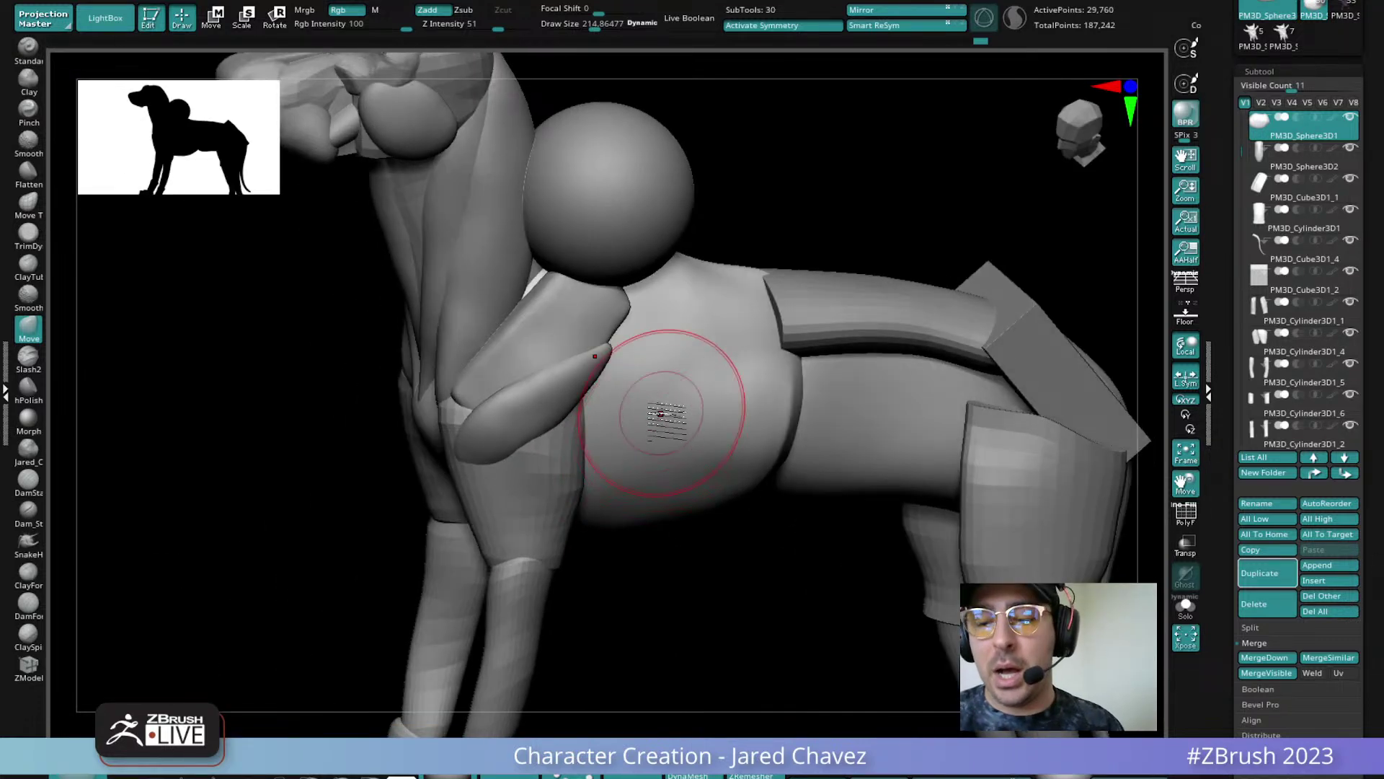
pyautogui.moveTo(650, 402); pyautogui.dragTo(655, 355, button='right')
# Select the sphere above the withers and scale it down to a small ball near the neck base
pyautogui.press('w')
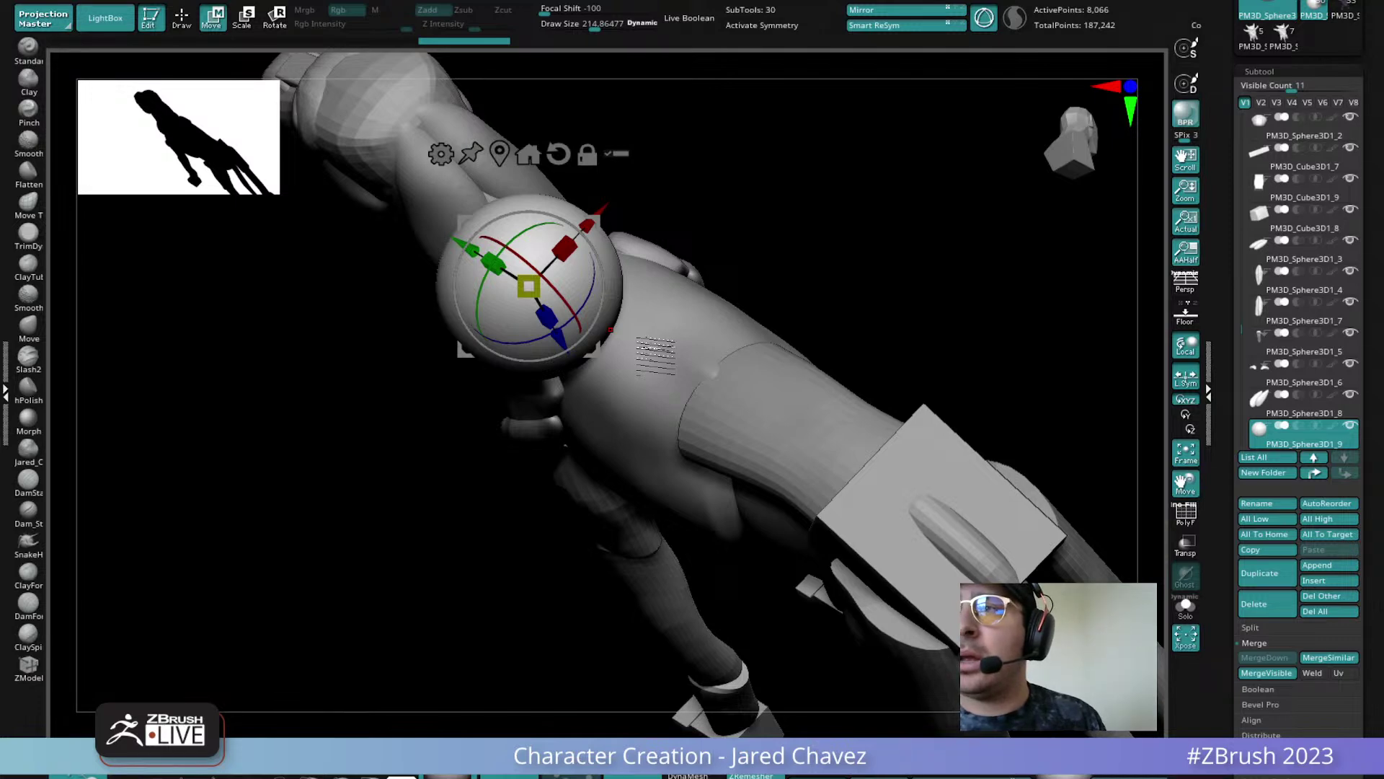
pyautogui.moveTo(655, 355); pyautogui.dragTo(707, 192, button='right')
pyautogui.moveTo(581, 250); pyautogui.dragTo(556, 294)
pyautogui.moveTo(556, 293); pyautogui.dragTo(743, 164, button='right')
pyautogui.moveTo(565, 303)
pyautogui.mouseDown()
pyautogui.moveTo(574, 284)
pyautogui.moveTo(565, 303)
pyautogui.mouseUp()
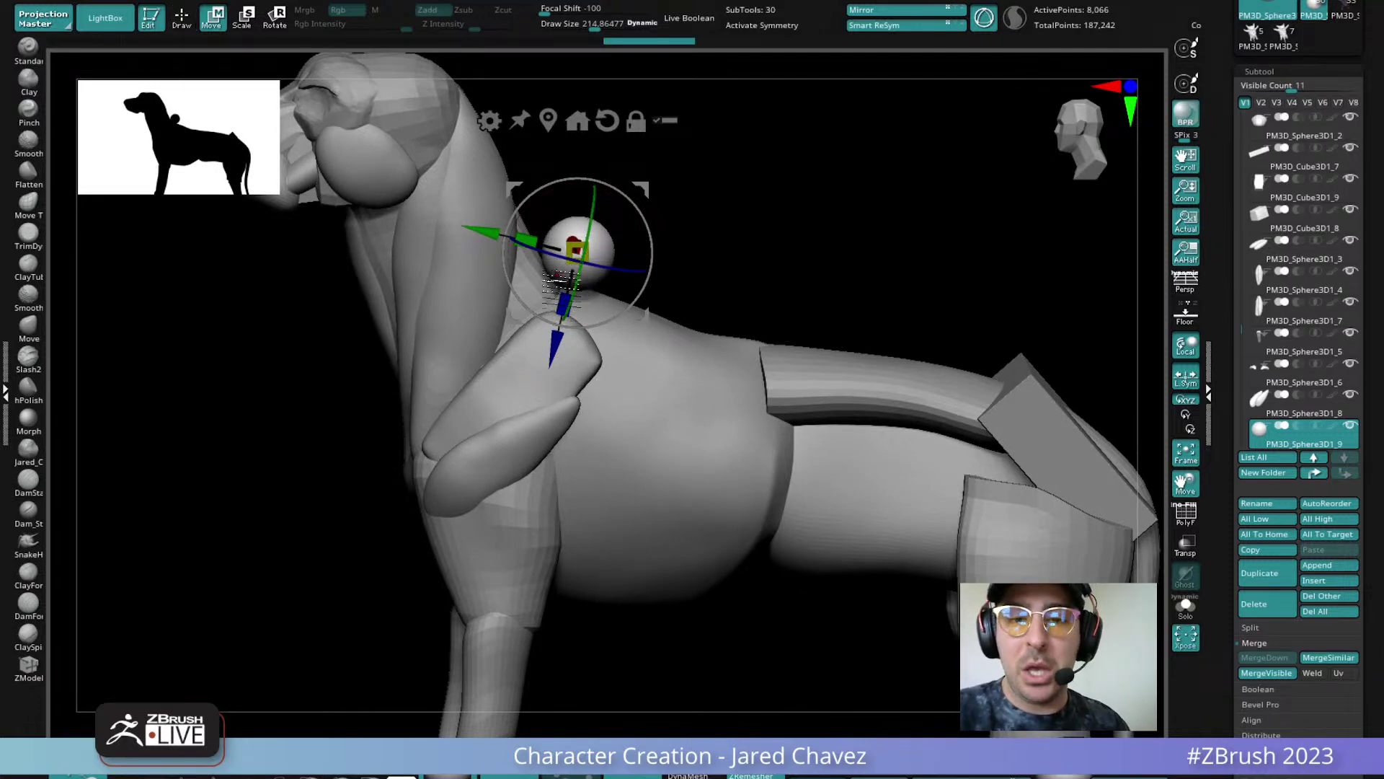
pyautogui.click(184, 16)
# Move the small sphere off the midline to sit over the top of one shoulder blade
pyautogui.moveTo(594, 298); pyautogui.dragTo(576, 279, button='right')
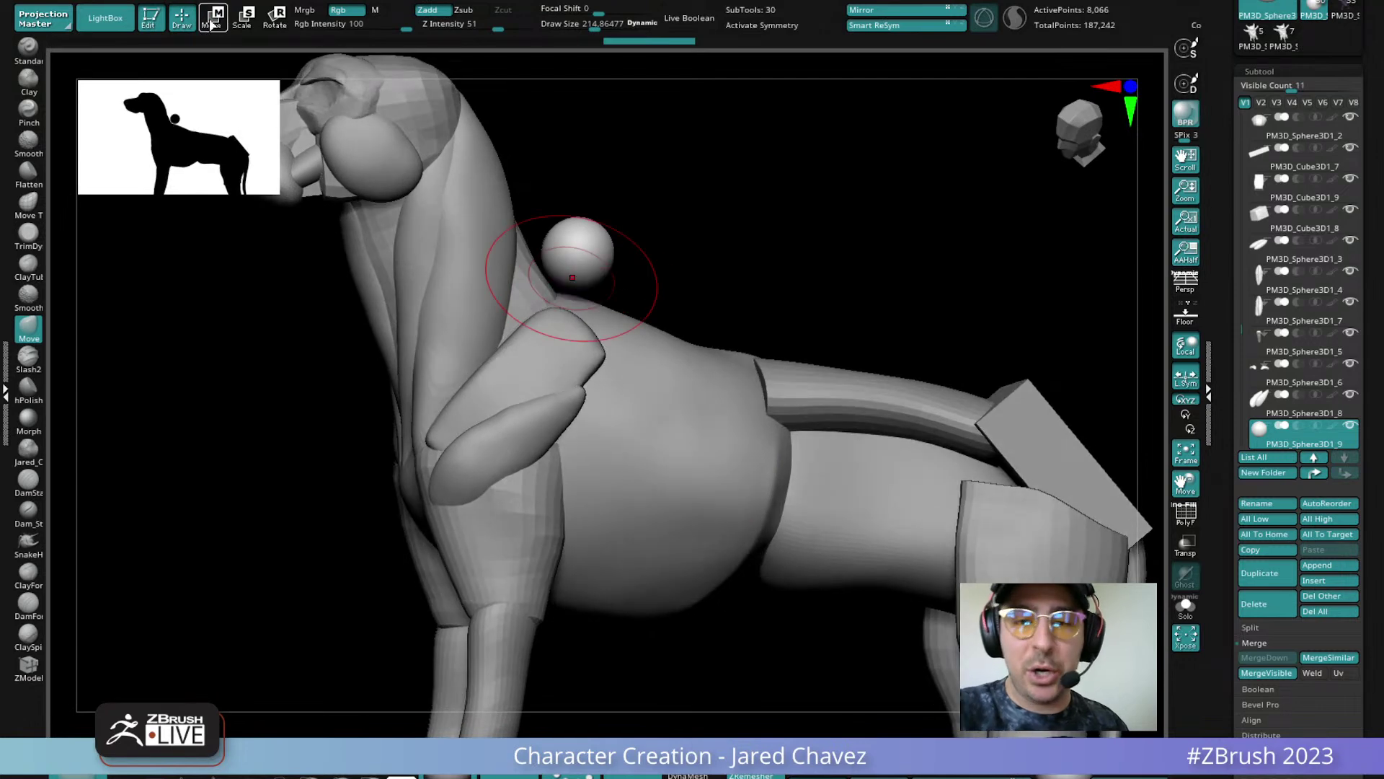
pyautogui.click(211, 21)
pyautogui.moveTo(648, 321); pyautogui.dragTo(612, 347)
pyautogui.moveTo(635, 333); pyautogui.dragTo(746, 308, button='right')
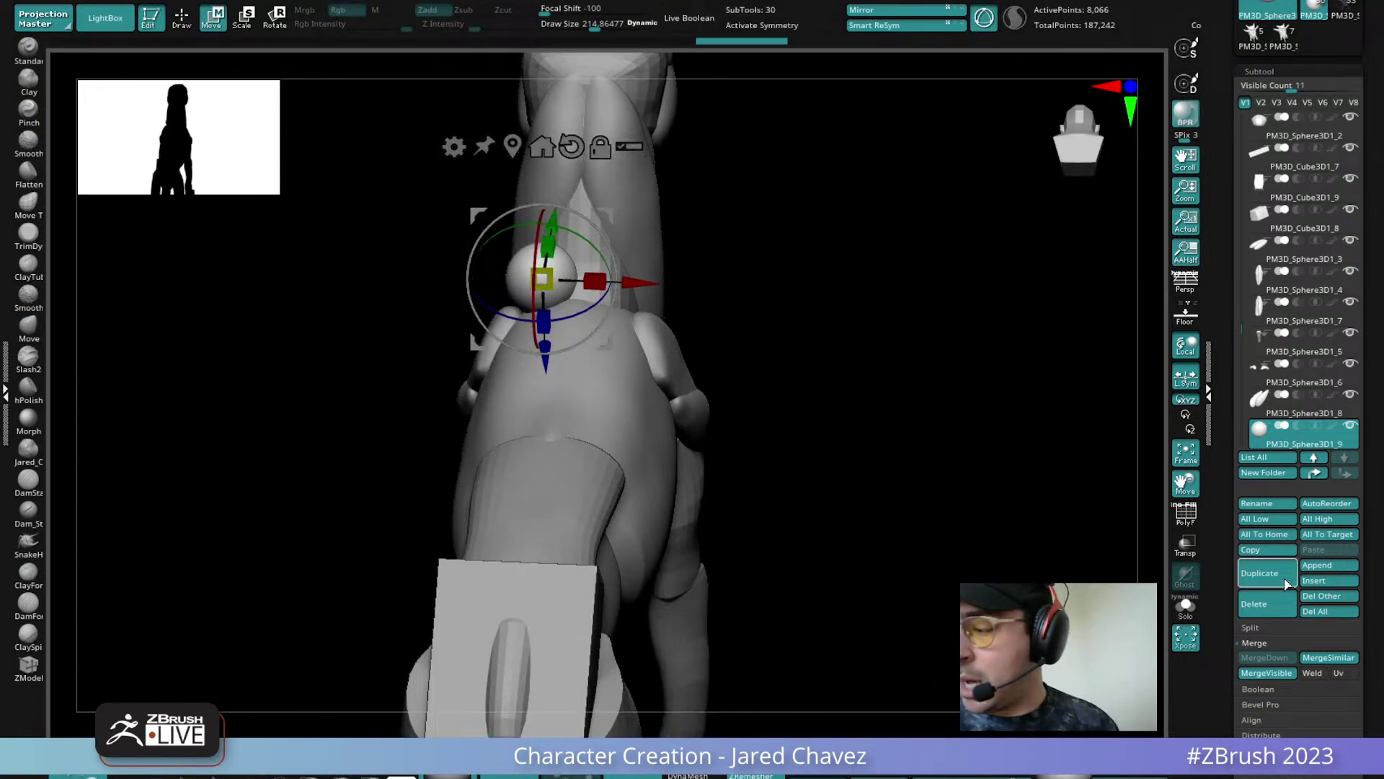
pyautogui.moveTo(764, 360); pyautogui.dragTo(748, 322, button='right')
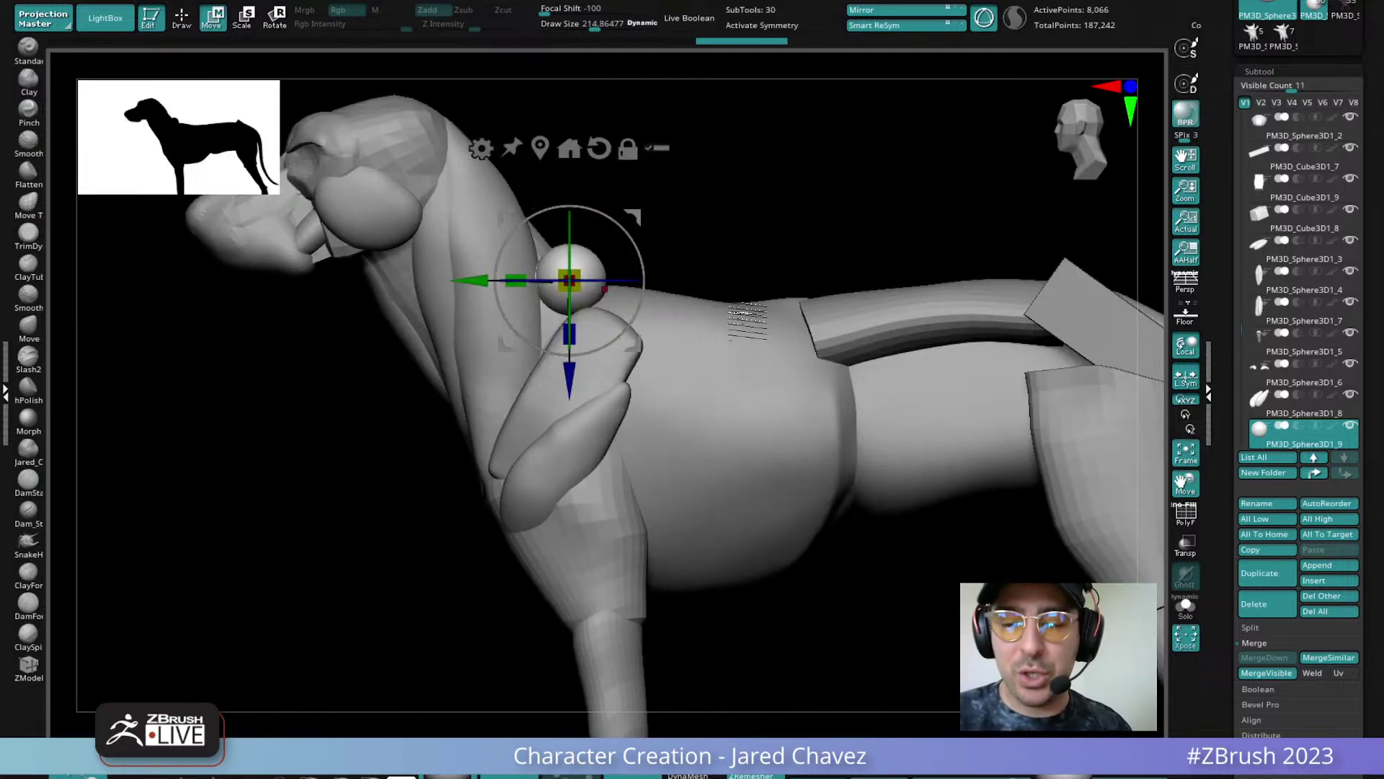
# Stretch the small sphere into a long form running up the neck with the Move brush at a draw size of about 114
pyautogui.click(185, 23)
pyautogui.moveTo(566, 297)
pyautogui.mouseDown()
pyautogui.moveTo(555, 329)
pyautogui.moveTo(579, 267)
pyautogui.mouseUp()
pyautogui.moveTo(584, 296)
pyautogui.mouseDown(button='right')
pyautogui.moveTo(571, 253)
pyautogui.moveTo(519, 245)
pyautogui.moveTo(513, 312)
pyautogui.mouseUp(button='right')
pyautogui.moveTo(604, 224)
pyautogui.mouseDown()
pyautogui.moveTo(579, 174)
pyautogui.moveTo(582, 101)
pyautogui.mouseUp()
pyautogui.moveTo(577, 103)
pyautogui.mouseDown(button='right')
pyautogui.moveTo(638, 116)
pyautogui.moveTo(577, 126)
pyautogui.moveTo(609, 262)
pyautogui.mouseUp(button='right')
pyautogui.moveTo(601, 277); pyautogui.dragTo(595, 340)
pyautogui.moveTo(594, 340)
pyautogui.mouseDown(button='right')
pyautogui.moveTo(626, 326)
pyautogui.moveTo(597, 362)
pyautogui.mouseUp(button='right')
pyautogui.moveTo(660, 311); pyautogui.dragTo(796, 317, button='right')
pyautogui.press('space')
pyautogui.moveTo(788, 314); pyautogui.dragTo(769, 312)
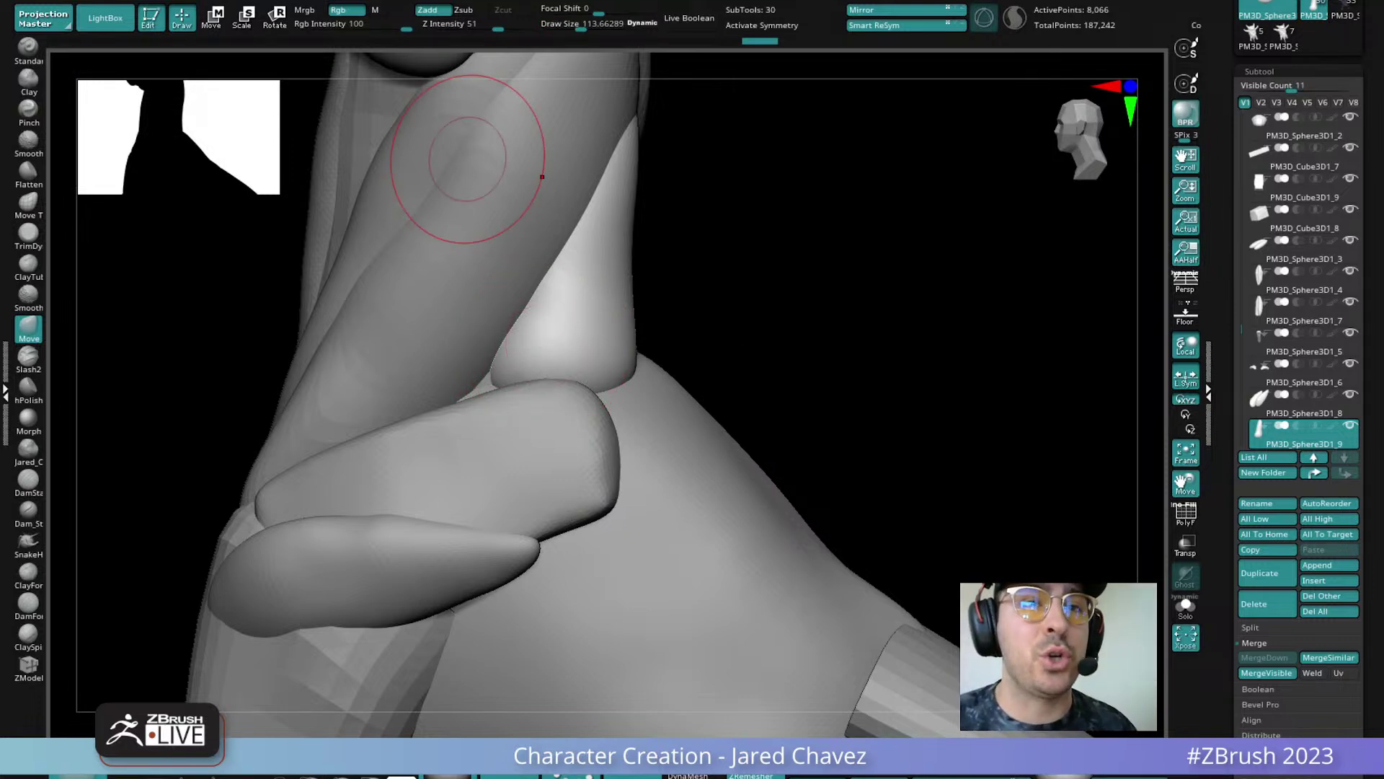
pyautogui.moveTo(542, 177)
pyautogui.mouseDown(button='right')
pyautogui.moveTo(626, 370)
pyautogui.moveTo(562, 371)
pyautogui.moveTo(541, 310)
pyautogui.moveTo(562, 393)
pyautogui.moveTo(560, 309)
pyautogui.mouseUp(button='right')
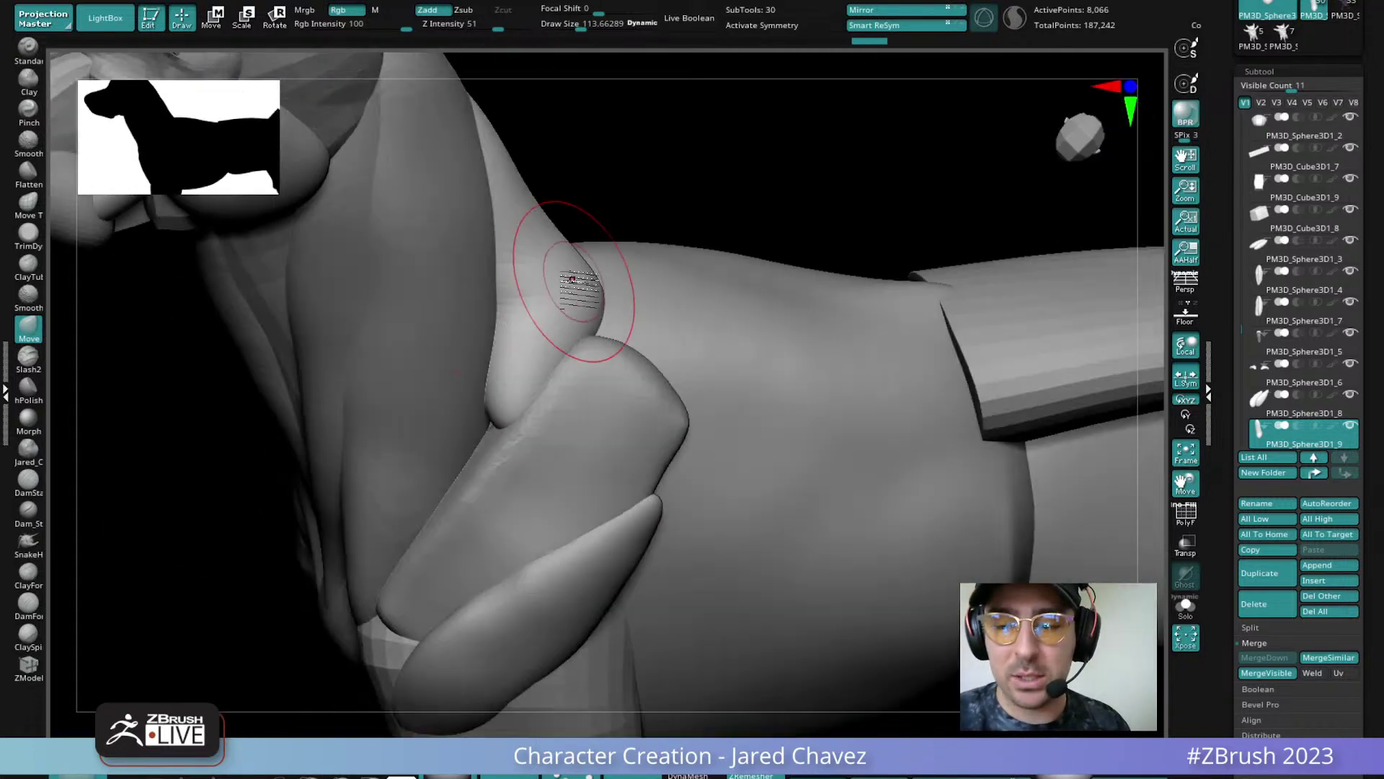
# Shape the stretched form into a wedge filling the gap between the neck, withers and top of the shoulder blade
pyautogui.moveTo(573, 279)
pyautogui.mouseDown(button='right')
pyautogui.moveTo(497, 318)
pyautogui.moveTo(606, 231)
pyautogui.moveTo(599, 281)
pyautogui.mouseUp(button='right')
pyautogui.moveTo(600, 282); pyautogui.dragTo(610, 287)
pyautogui.moveTo(618, 232); pyautogui.dragTo(614, 271, button='right')
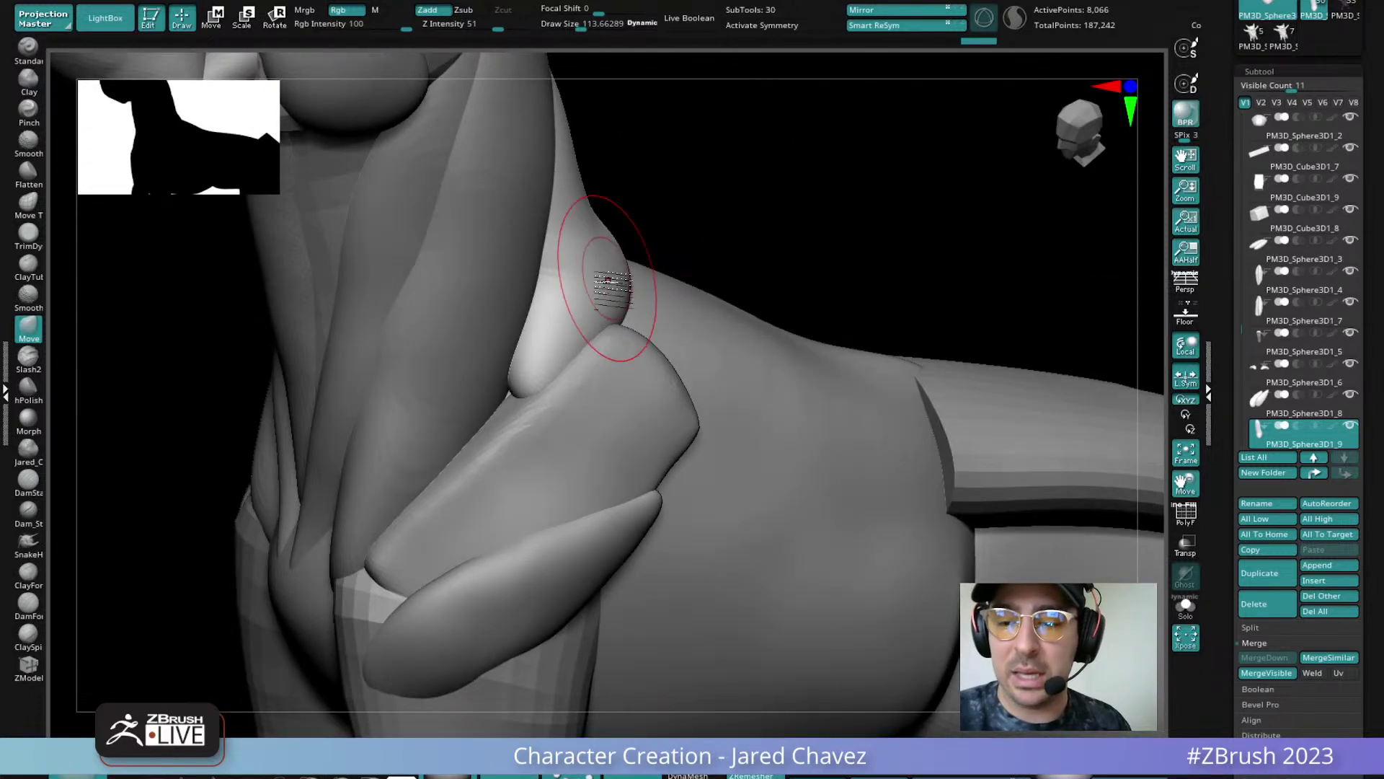
pyautogui.moveTo(615, 275); pyautogui.dragTo(607, 280)
pyautogui.moveTo(595, 292); pyautogui.dragTo(530, 378, button='right')
pyautogui.moveTo(530, 377); pyautogui.dragTo(522, 384)
pyautogui.moveTo(516, 395)
pyautogui.mouseDown(button='right')
pyautogui.moveTo(552, 359)
pyautogui.moveTo(534, 401)
pyautogui.mouseUp(button='right')
pyautogui.moveTo(527, 403); pyautogui.dragTo(524, 398)
pyautogui.moveTo(541, 401); pyautogui.dragTo(497, 388, button='right')
pyautogui.moveTo(546, 305); pyautogui.dragTo(537, 336, button='right')
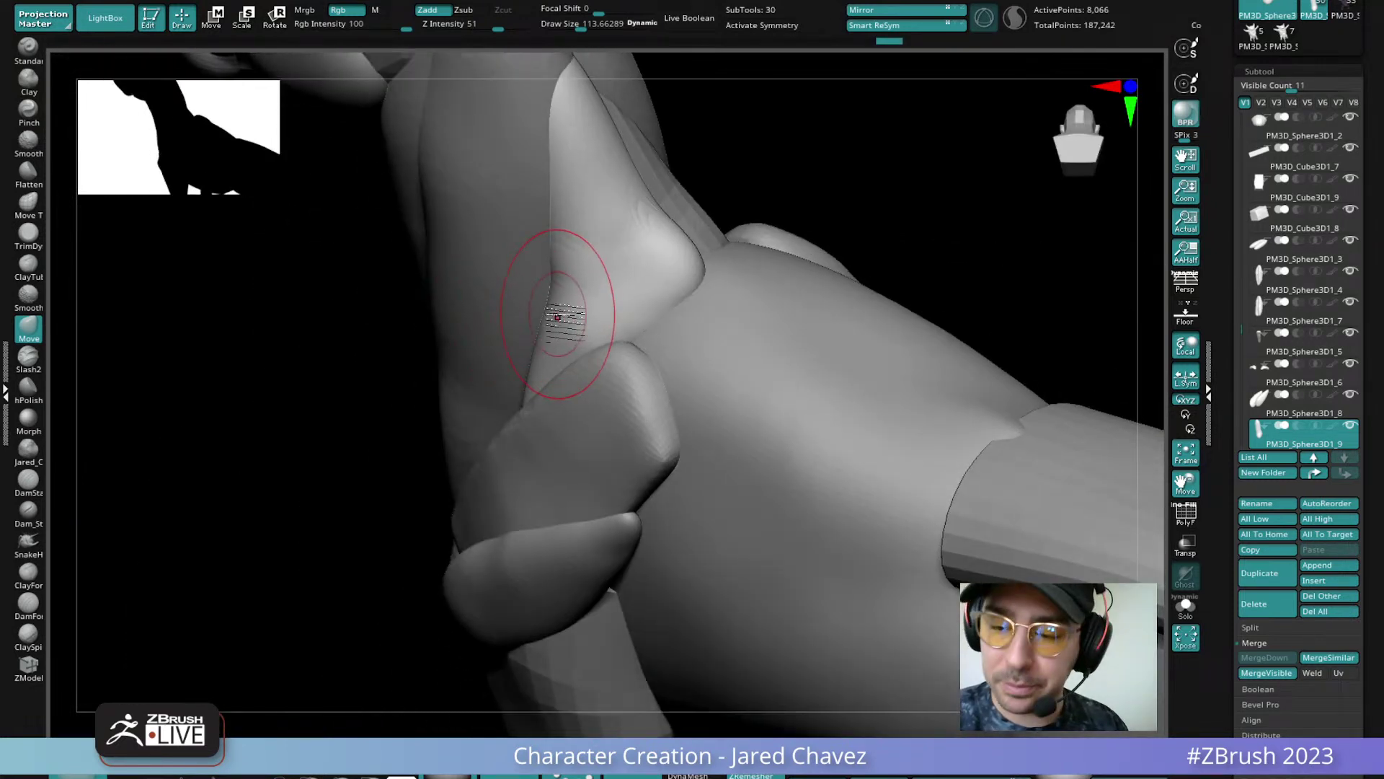
pyautogui.moveTo(552, 274)
pyautogui.mouseDown(button='right')
pyautogui.moveTo(526, 324)
pyautogui.moveTo(535, 394)
pyautogui.moveTo(562, 309)
pyautogui.moveTo(566, 439)
pyautogui.moveTo(542, 436)
pyautogui.moveTo(532, 396)
pyautogui.moveTo(513, 433)
pyautogui.moveTo(540, 351)
pyautogui.mouseUp(button='right')
# Select the long neck muscle in front of the wedge and adjust its rear edge at a draw size of about 188
pyautogui.keyDown('alt'); pyautogui.click(527, 376); pyautogui.keyUp('alt')
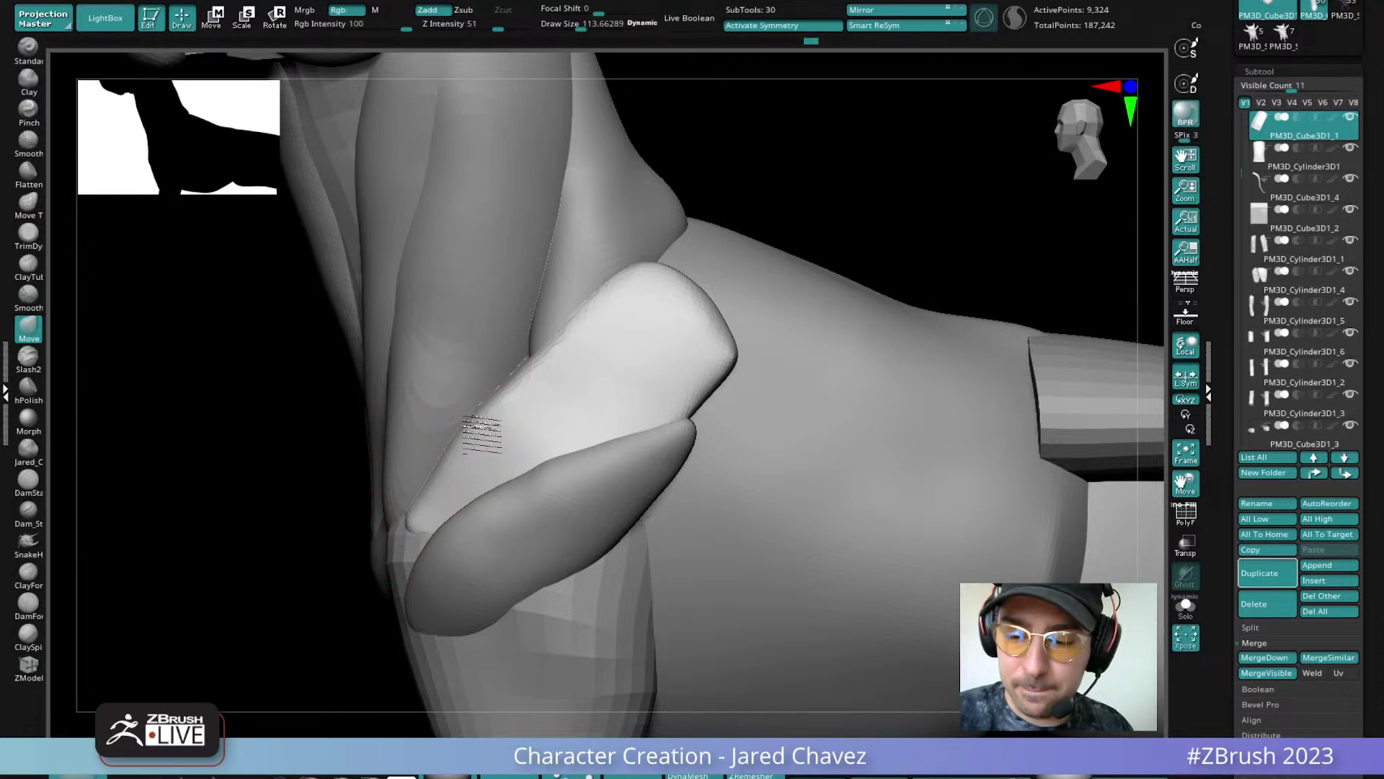
pyautogui.keyDown('ctrl'); pyautogui.moveTo(633, 277); pyautogui.dragTo(580, 280, button='right'); pyautogui.keyUp('ctrl')
pyautogui.keyDown('alt'); pyautogui.click(607, 281); pyautogui.keyUp('alt')
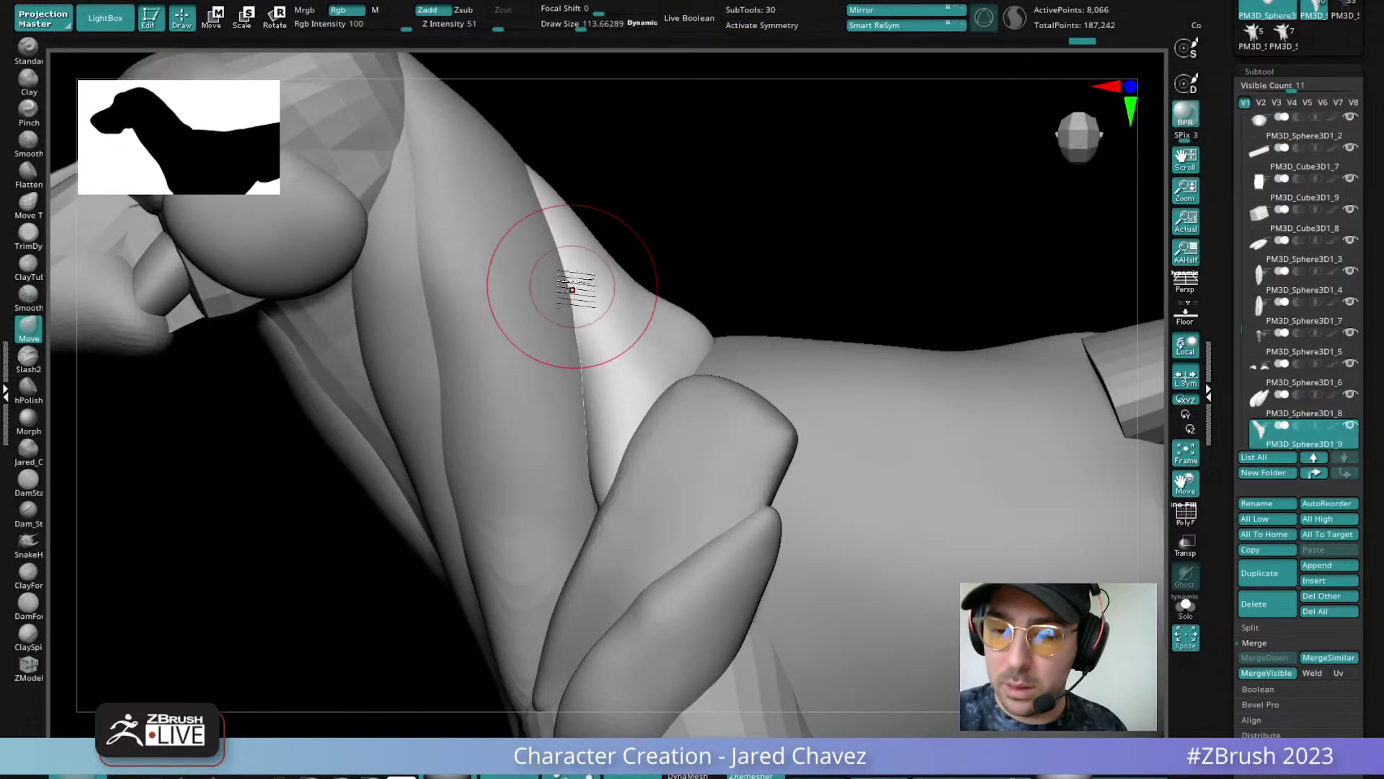
pyautogui.keyDown('alt'); pyautogui.click(555, 216); pyautogui.keyUp('alt')
pyautogui.press('space')
pyautogui.moveTo(584, 219); pyautogui.dragTo(613, 219)
pyautogui.moveTo(561, 210)
pyautogui.mouseDown(button='right')
pyautogui.moveTo(532, 287)
pyautogui.moveTo(596, 270)
pyautogui.mouseUp(button='right')
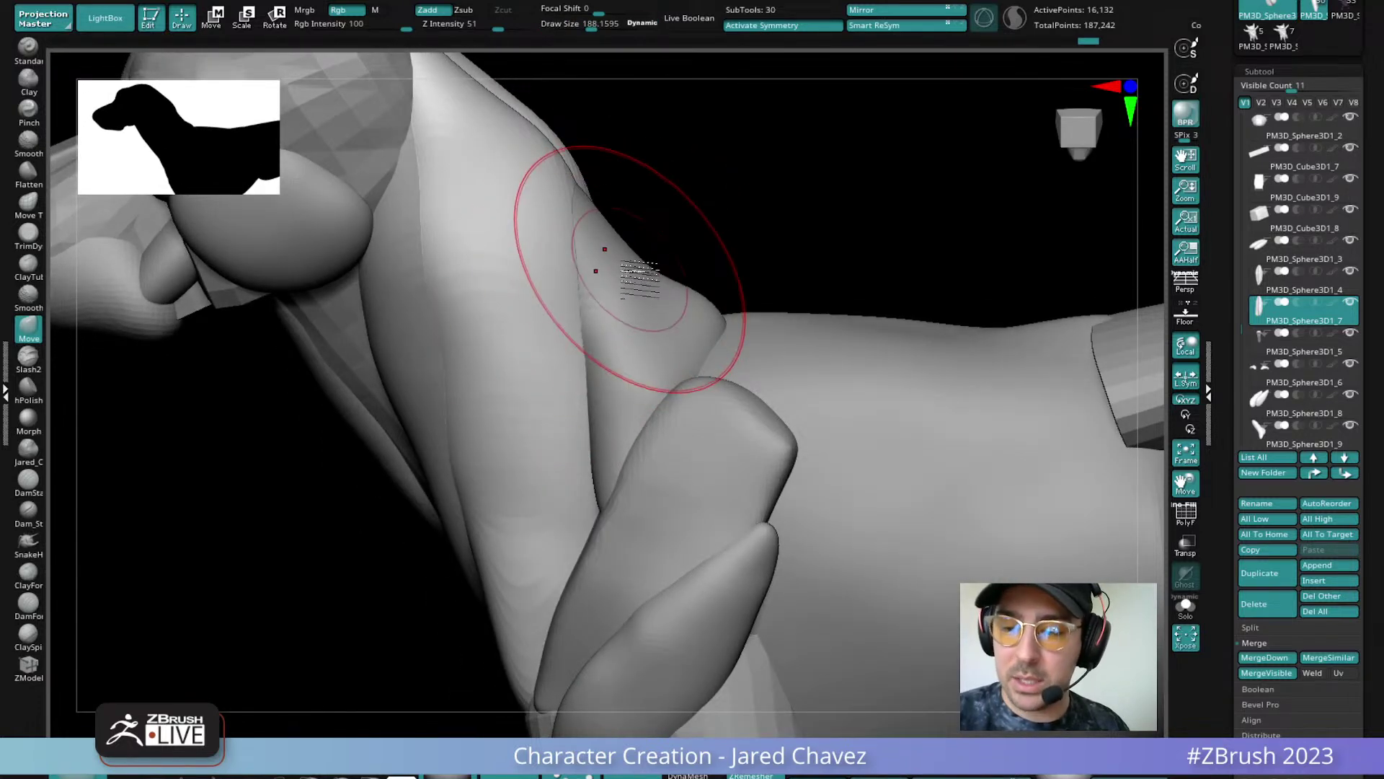
# Reselect the wedge muscle and refine its tip at the withers, reducing the Move brush draw size to about 73
pyautogui.keyDown('alt'); pyautogui.click(640, 278); pyautogui.keyUp('alt')
pyautogui.press('space')
pyautogui.moveTo(712, 293); pyautogui.dragTo(693, 294)
pyautogui.moveTo(729, 300); pyautogui.dragTo(710, 330, button='right')
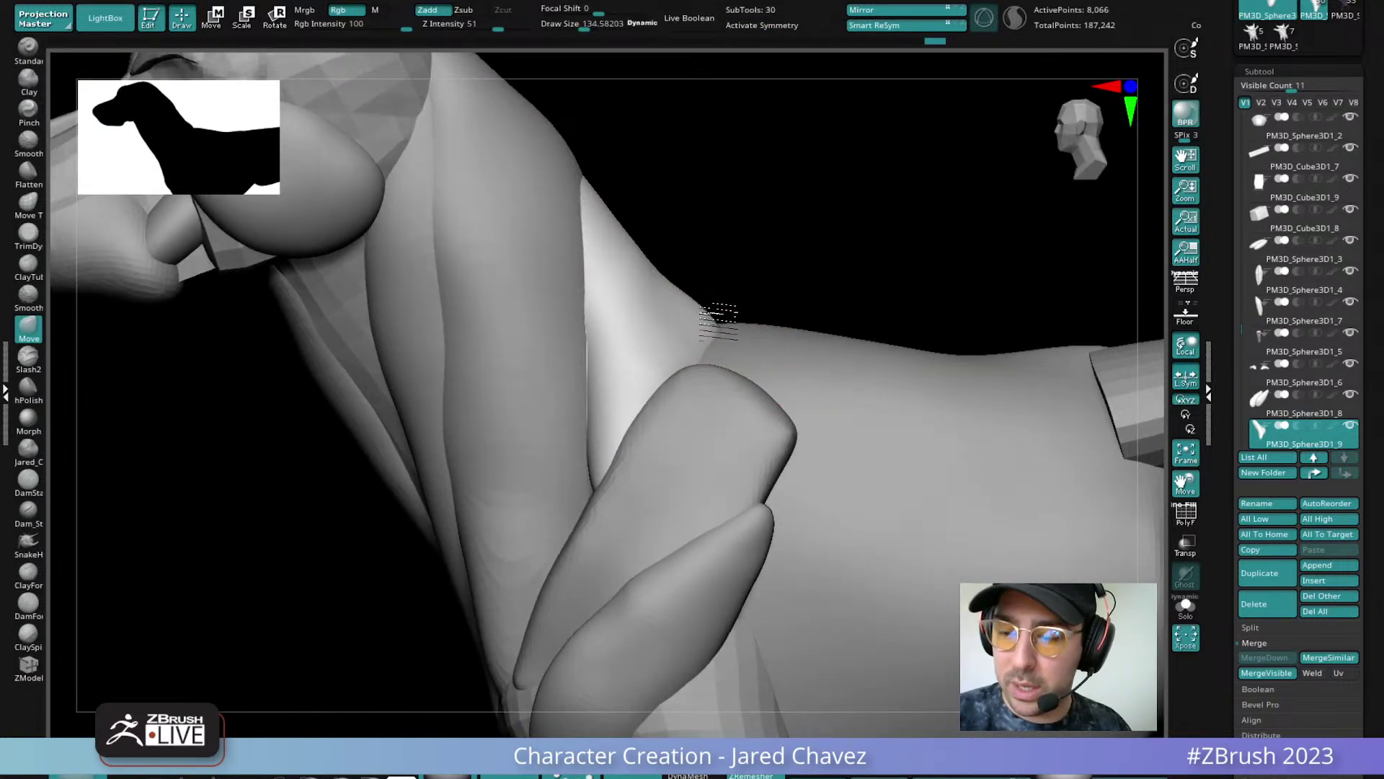
pyautogui.press('space')
pyautogui.moveTo(717, 303)
pyautogui.mouseDown()
pyautogui.moveTo(698, 302)
pyautogui.moveTo(711, 309)
pyautogui.mouseUp()
pyautogui.keyDown('ctrl'); pyautogui.moveTo(739, 296); pyautogui.dragTo(635, 61, button='right'); pyautogui.keyUp('ctrl')
pyautogui.moveTo(733, 210)
pyautogui.mouseDown(button='right')
pyautogui.moveTo(729, 301)
pyautogui.moveTo(705, 299)
pyautogui.moveTo(732, 445)
pyautogui.moveTo(710, 198)
pyautogui.mouseUp(button='right')
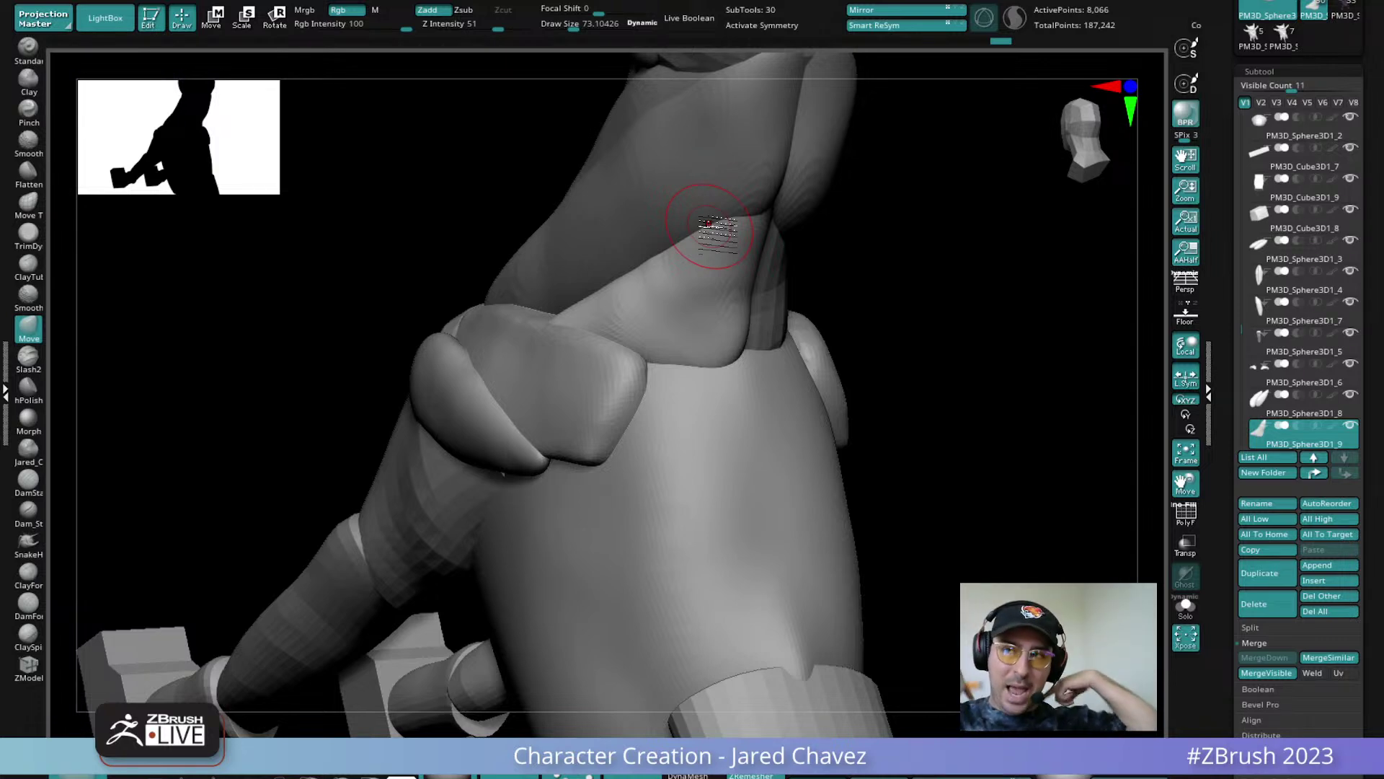
# Examine the back and side anatomy plates for the muscles joining the neck, shoulder blades and upper back
pyautogui.moveTo(708, 224); pyautogui.dragTo(699, 382, button='right')
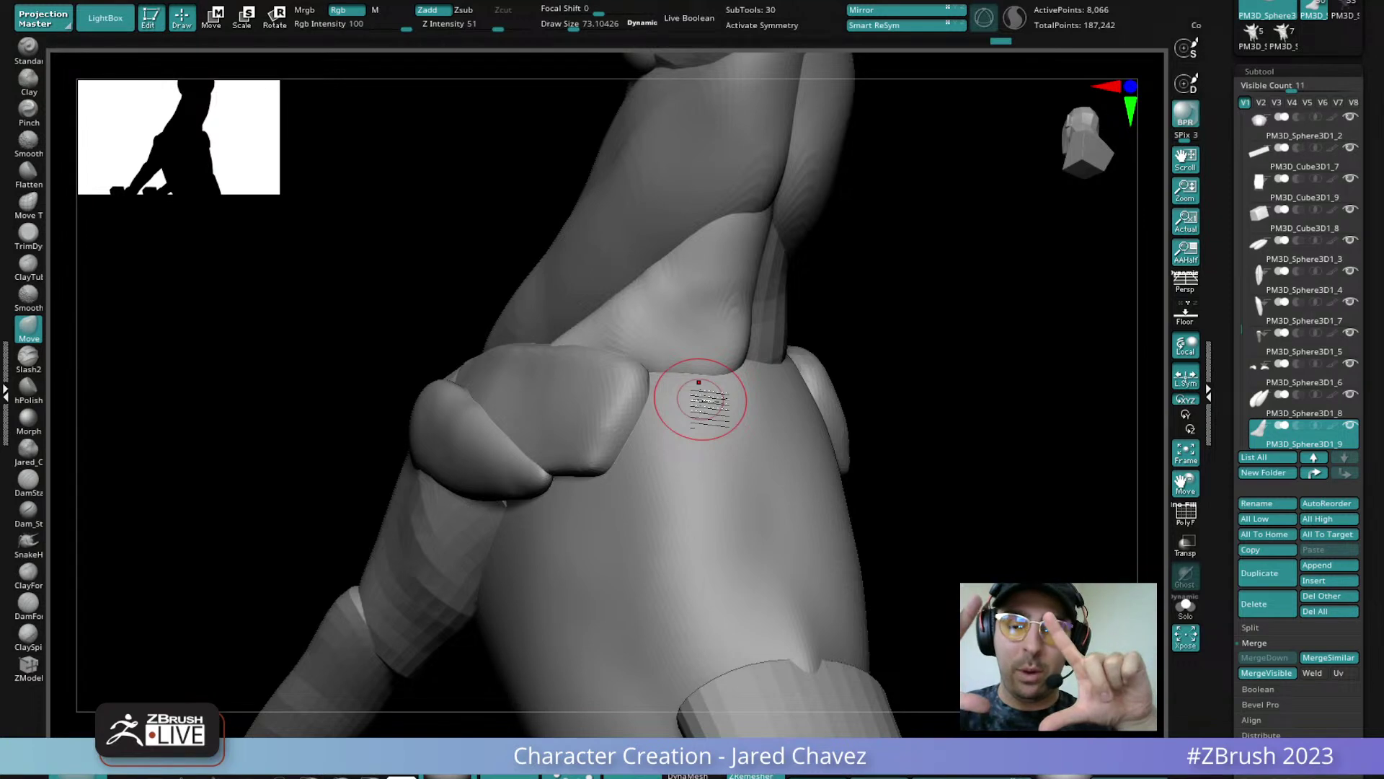
pyautogui.moveTo(698, 382); pyautogui.dragTo(750, 377, button='right')
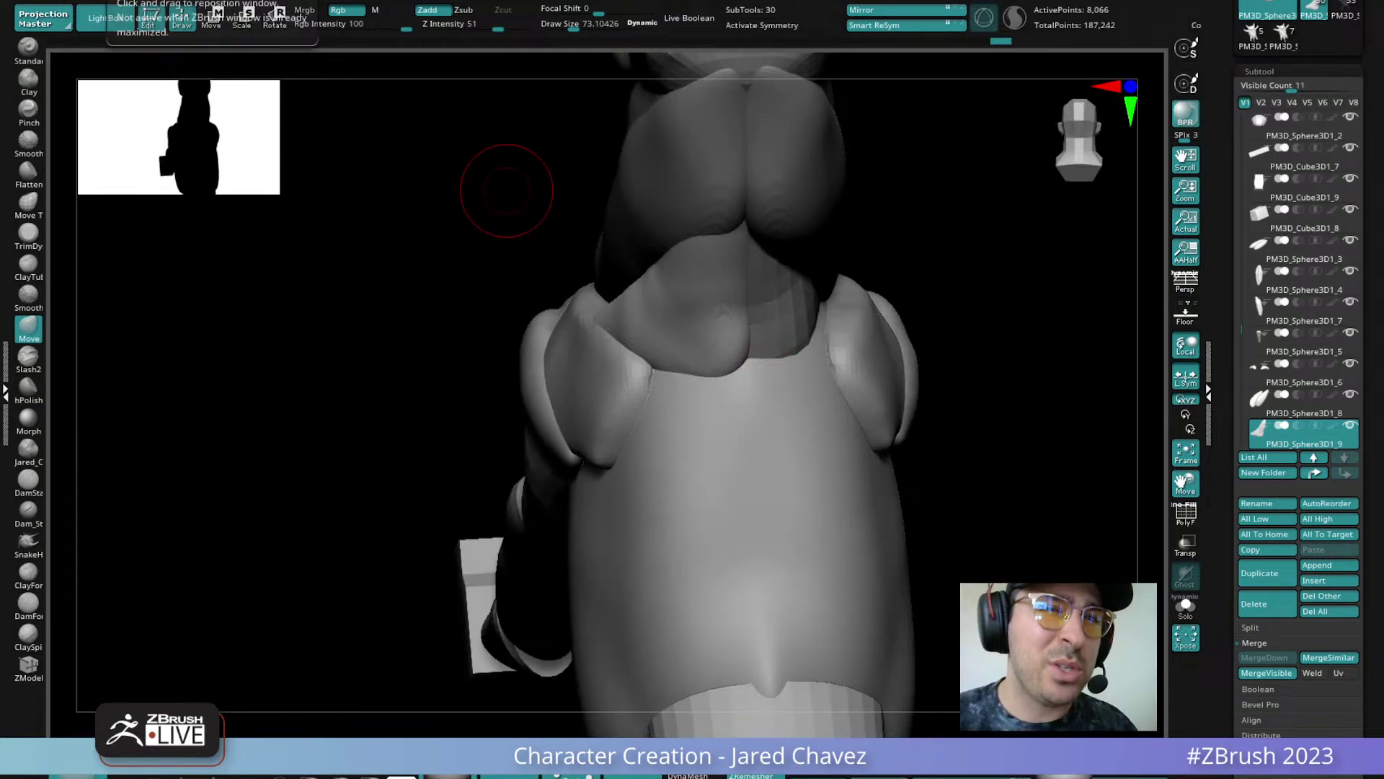
pyautogui.moveTo(764, 0)
pyautogui.mouseDown(button='right')
pyautogui.moveTo(763, 123)
pyautogui.moveTo(686, 312)
pyautogui.mouseUp(button='right')
pyautogui.scroll(2, 687, 311)
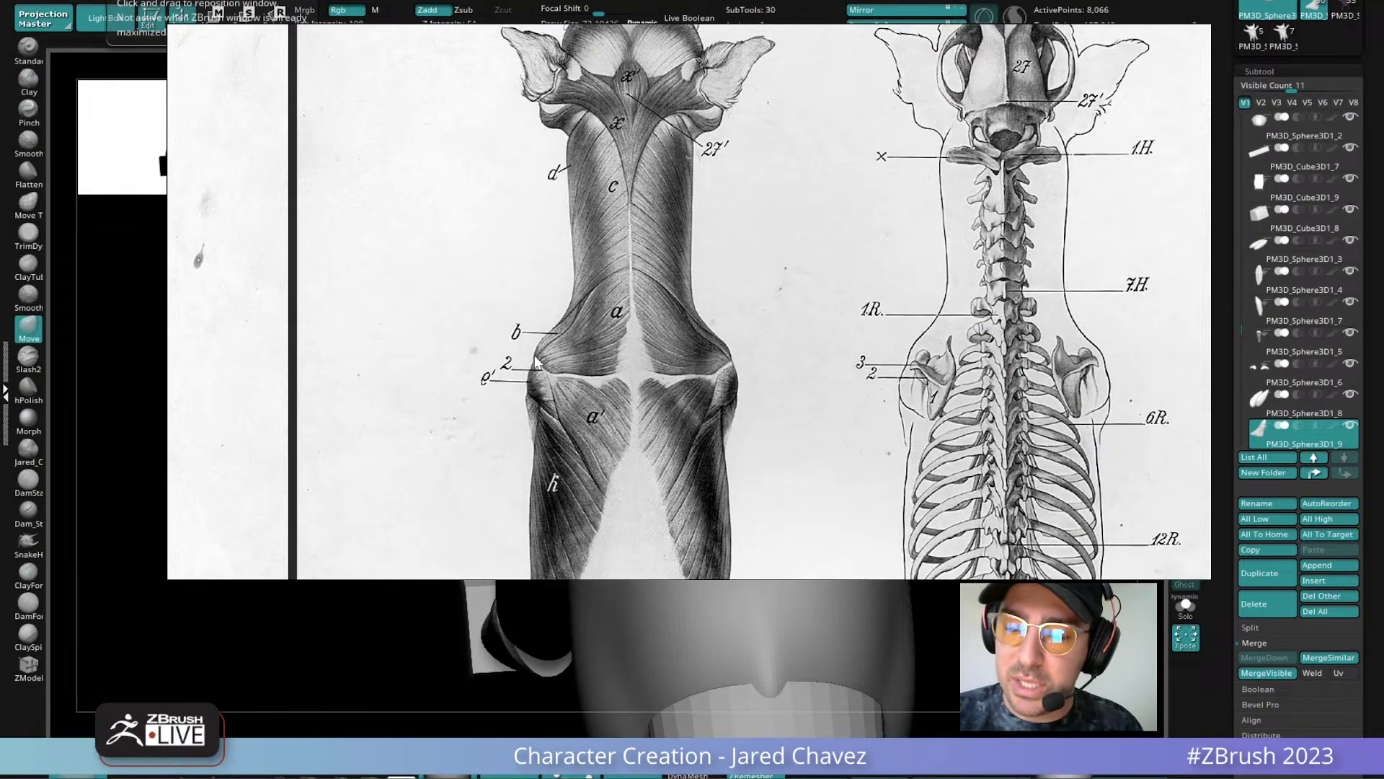
pyautogui.moveTo(616, 273); pyautogui.dragTo(618, 267)
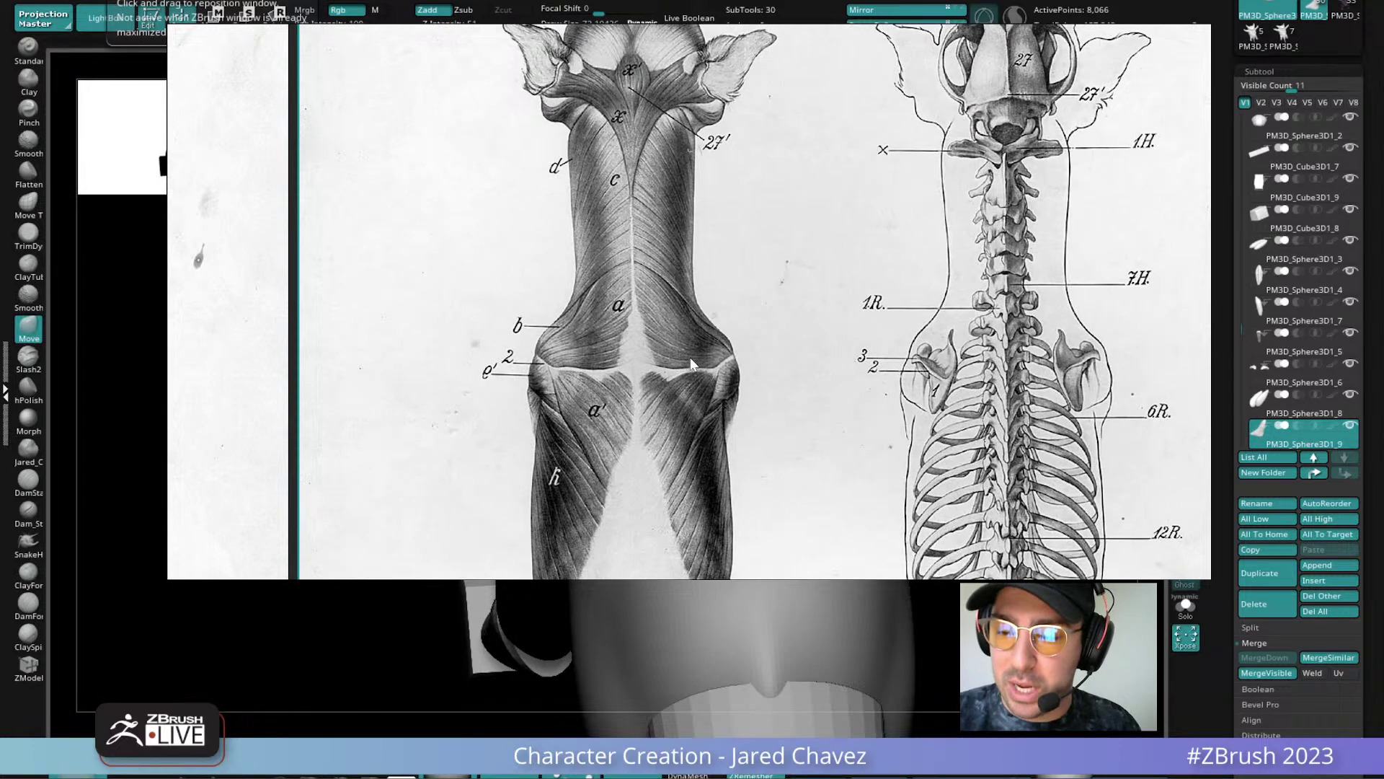
pyautogui.moveTo(575, 359); pyautogui.dragTo(583, 374)
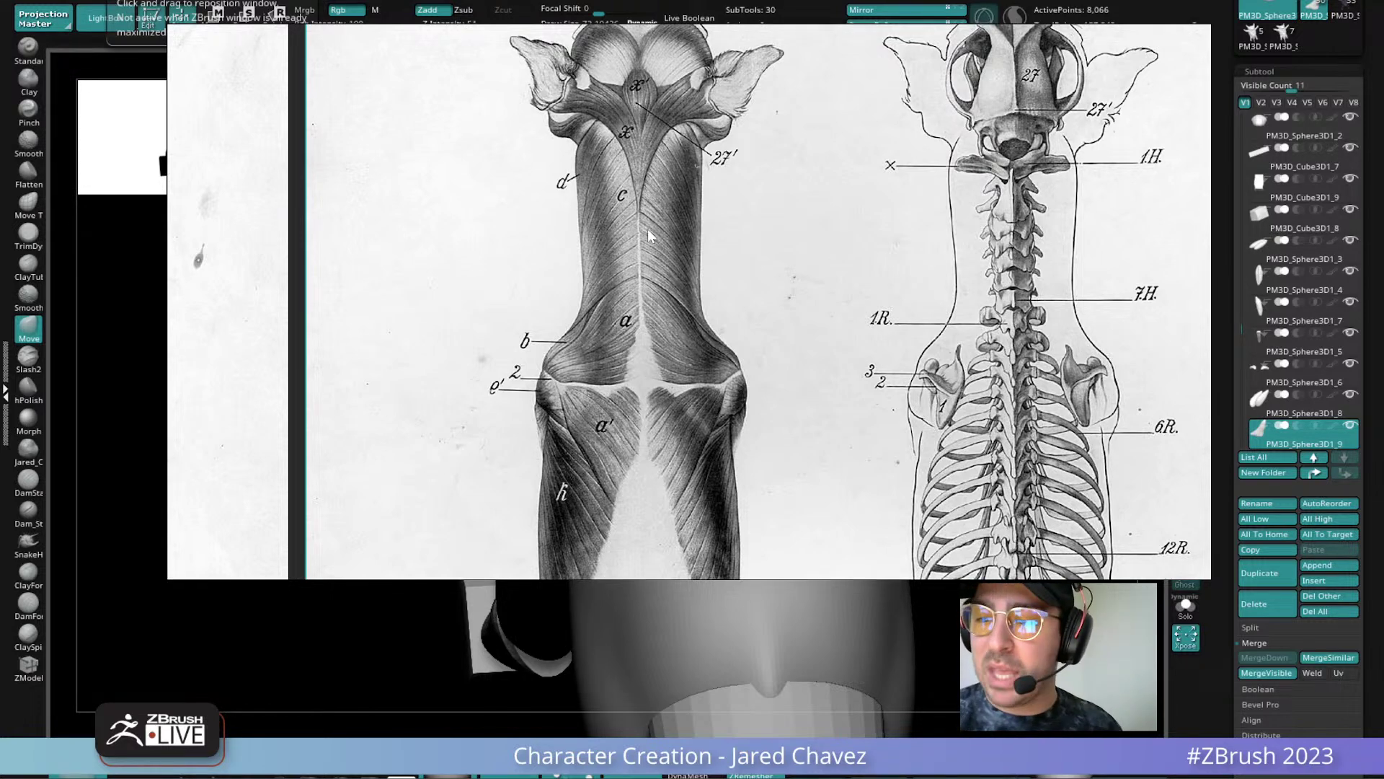
pyautogui.scroll(-3, 694, 285)
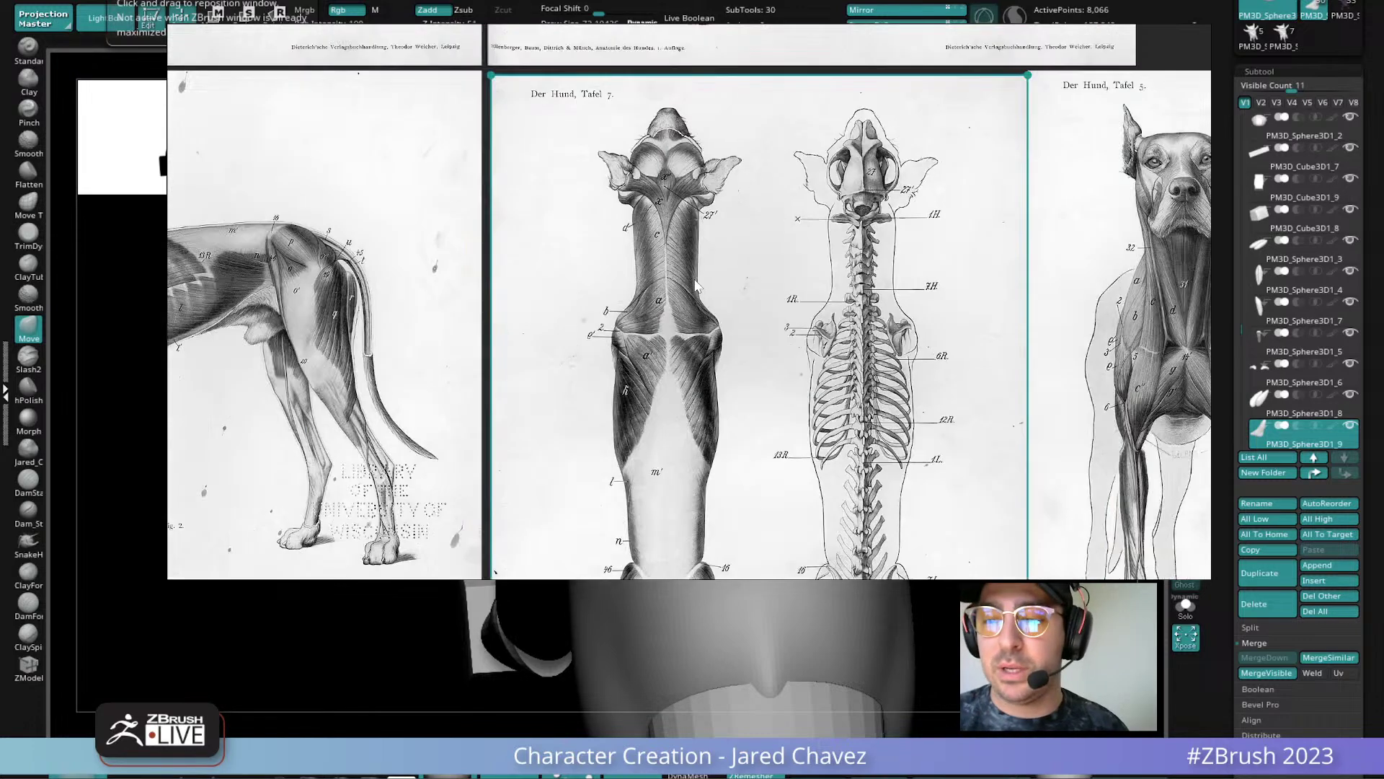
pyautogui.scroll(4, 487, 249)
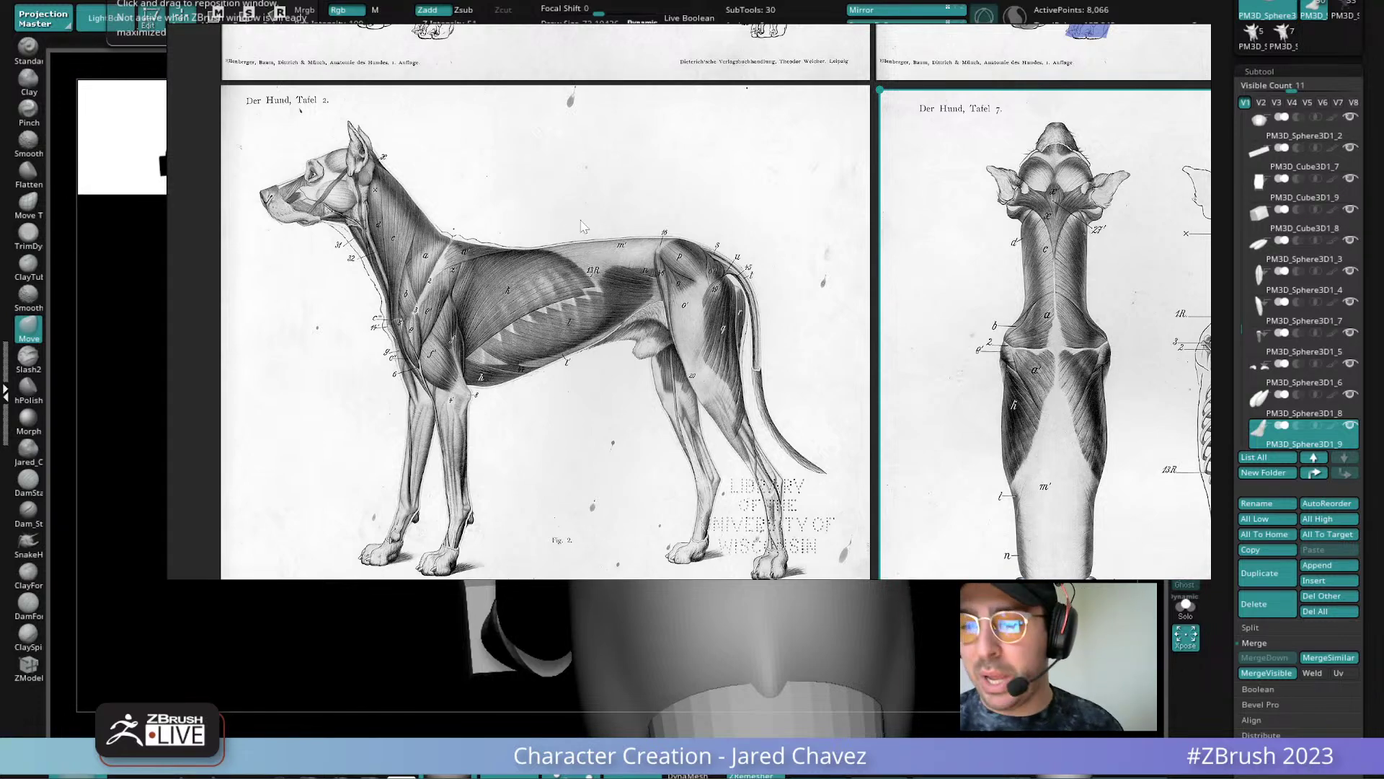
pyautogui.moveTo(591, 298); pyautogui.dragTo(104, 0, button='right')
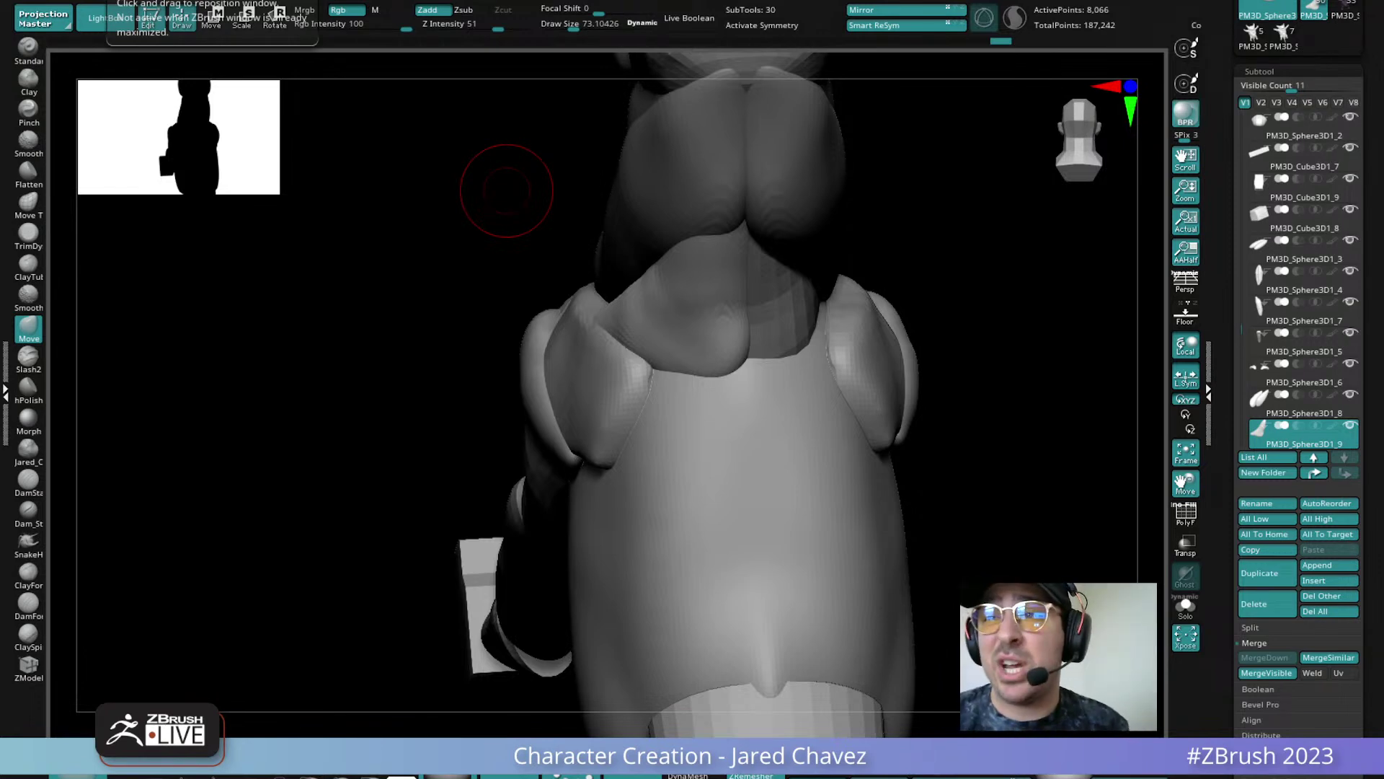
# Refine the wedge muscle's midline edge and lower end over the shoulder blade, using a draw size of about 129
pyautogui.moveTo(506, 190)
pyautogui.mouseDown()
pyautogui.moveTo(766, 231)
pyautogui.moveTo(745, 359)
pyautogui.moveTo(729, 365)
pyautogui.mouseUp()
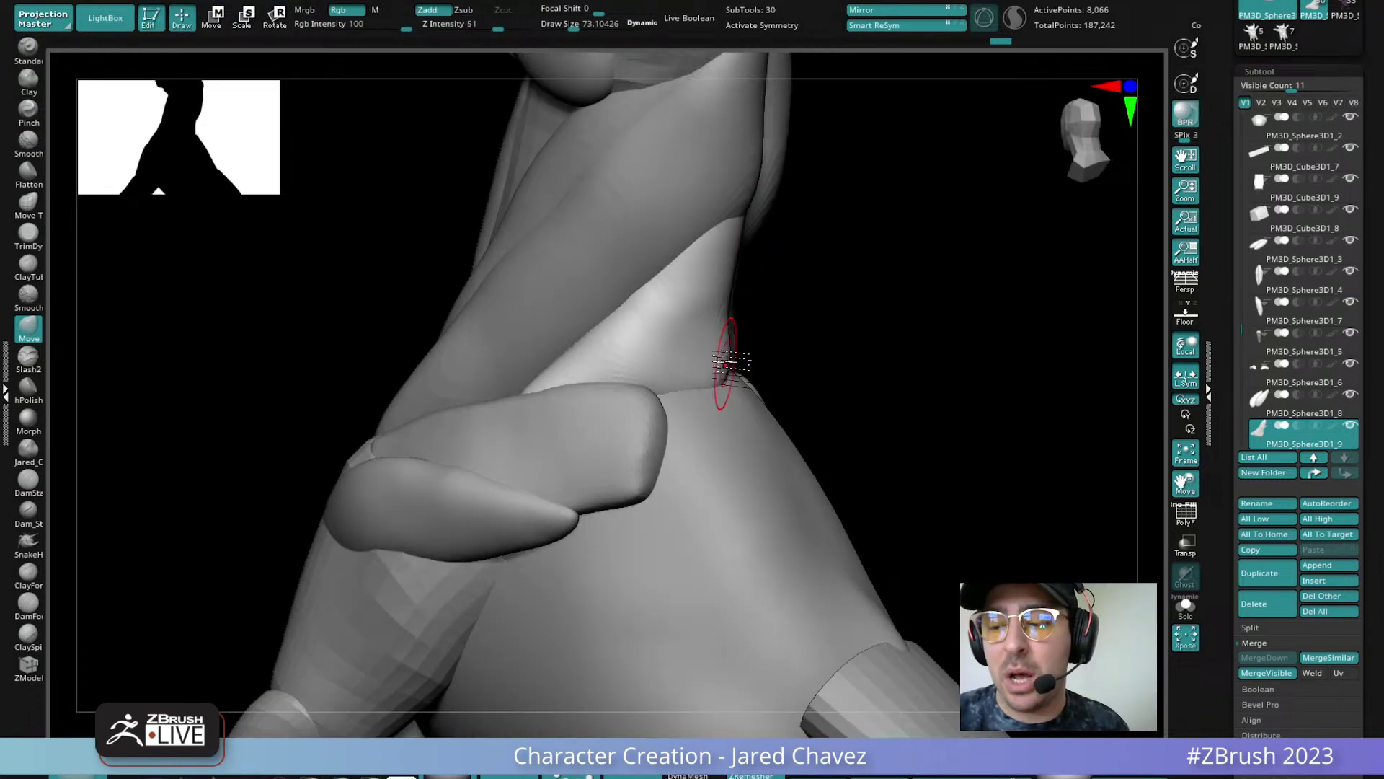
pyautogui.moveTo(723, 363)
pyautogui.mouseDown(button='right')
pyautogui.moveTo(711, 323)
pyautogui.moveTo(707, 397)
pyautogui.moveTo(716, 389)
pyautogui.moveTo(683, 365)
pyautogui.moveTo(682, 382)
pyautogui.moveTo(688, 345)
pyautogui.moveTo(662, 336)
pyautogui.mouseUp(button='right')
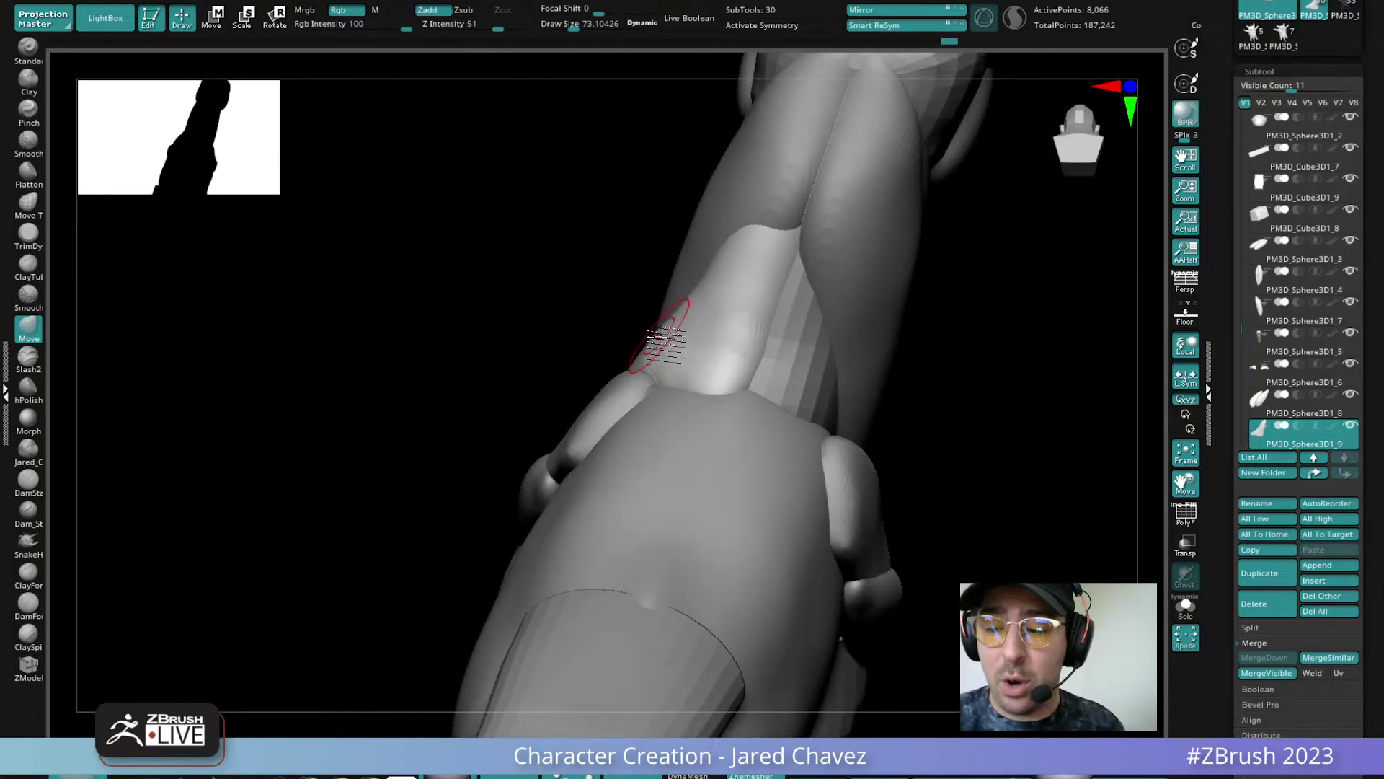
pyautogui.moveTo(699, 387)
pyautogui.mouseDown(button='right')
pyautogui.moveTo(750, 340)
pyautogui.moveTo(681, 416)
pyautogui.moveTo(717, 402)
pyautogui.moveTo(686, 392)
pyautogui.moveTo(684, 319)
pyautogui.mouseUp(button='right')
pyautogui.press('space')
pyautogui.moveTo(682, 320); pyautogui.dragTo(692, 321)
pyautogui.keyDown('ctrl'); pyautogui.moveTo(688, 318); pyautogui.dragTo(710, 404, button='right'); pyautogui.keyUp('ctrl')
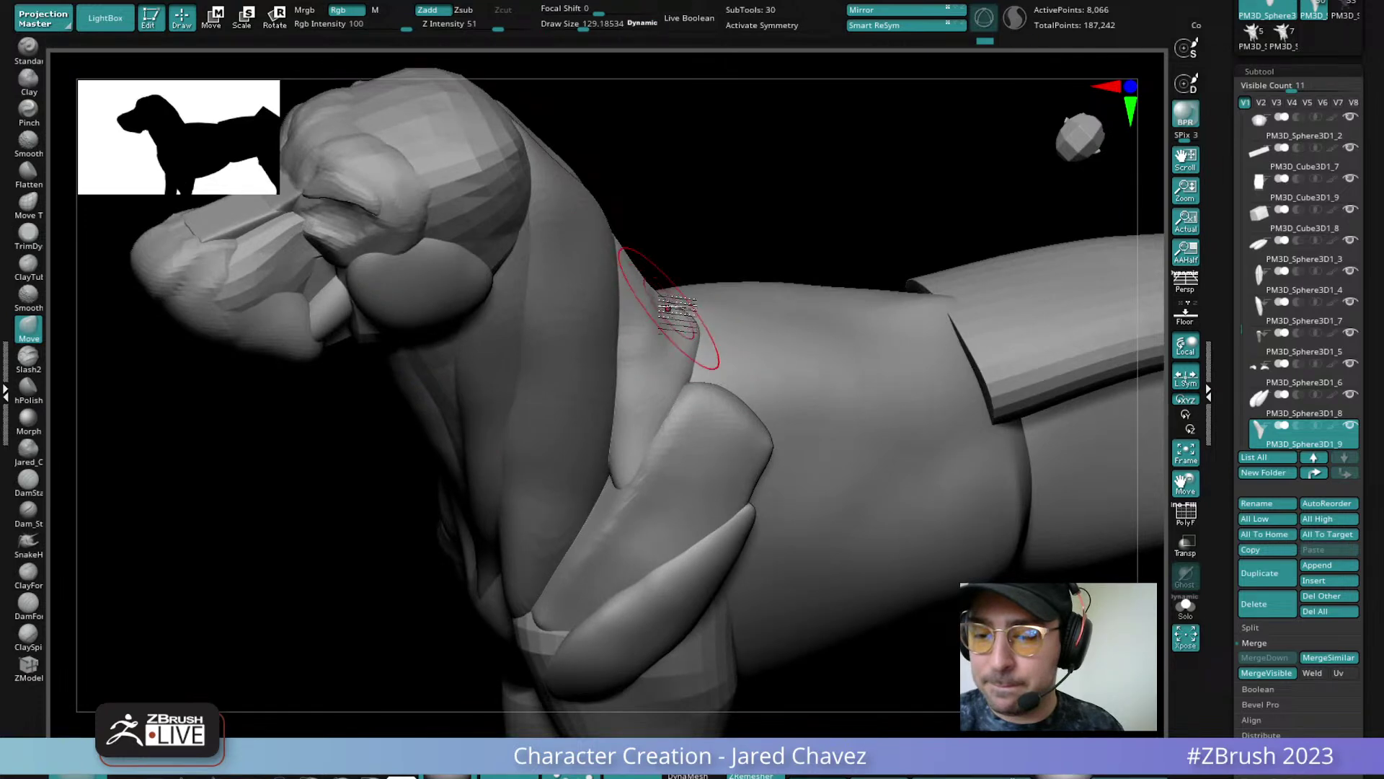
pyautogui.moveTo(673, 309); pyautogui.dragTo(724, 251, button='right')
pyautogui.moveTo(643, 420); pyautogui.dragTo(651, 466)
pyautogui.moveTo(651, 466); pyautogui.dragTo(643, 496, button='right')
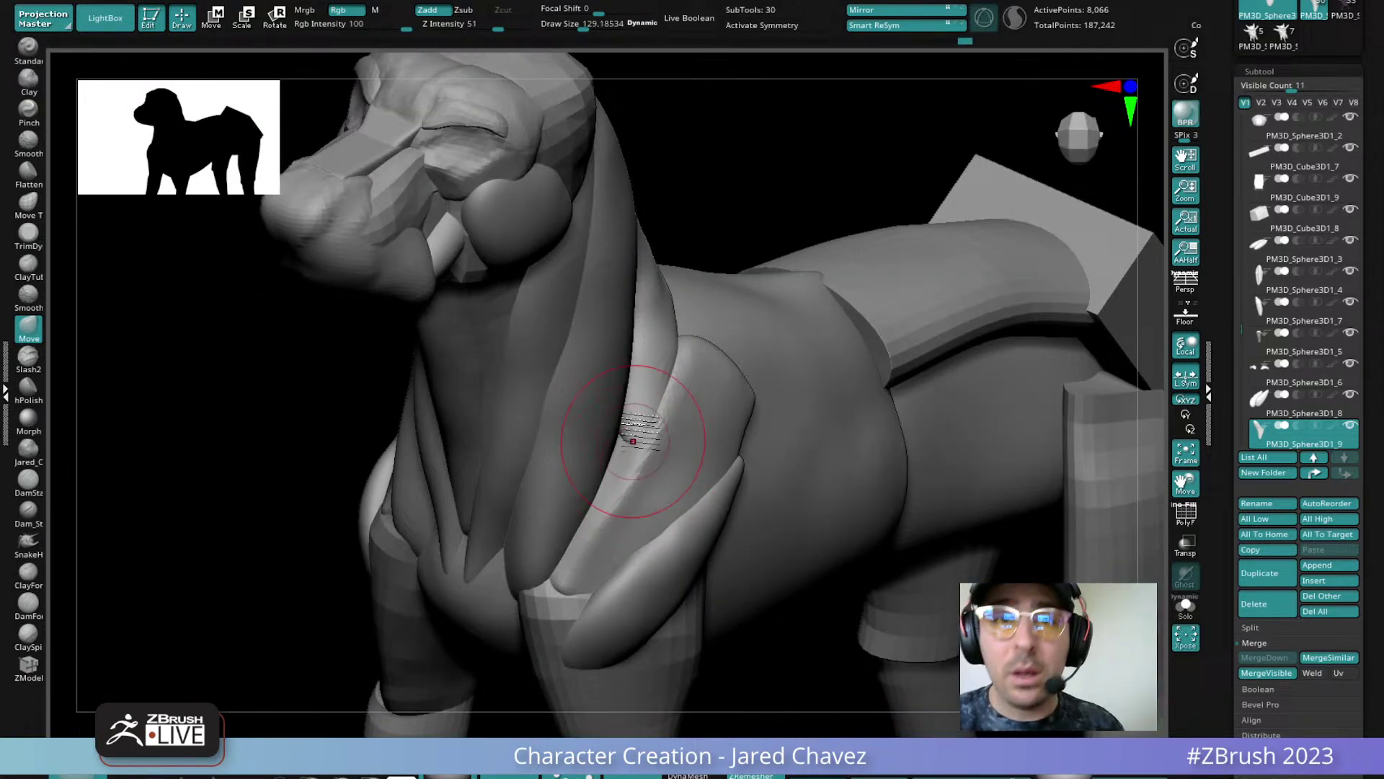
pyautogui.moveTo(631, 418); pyautogui.dragTo(606, 371, button='right')
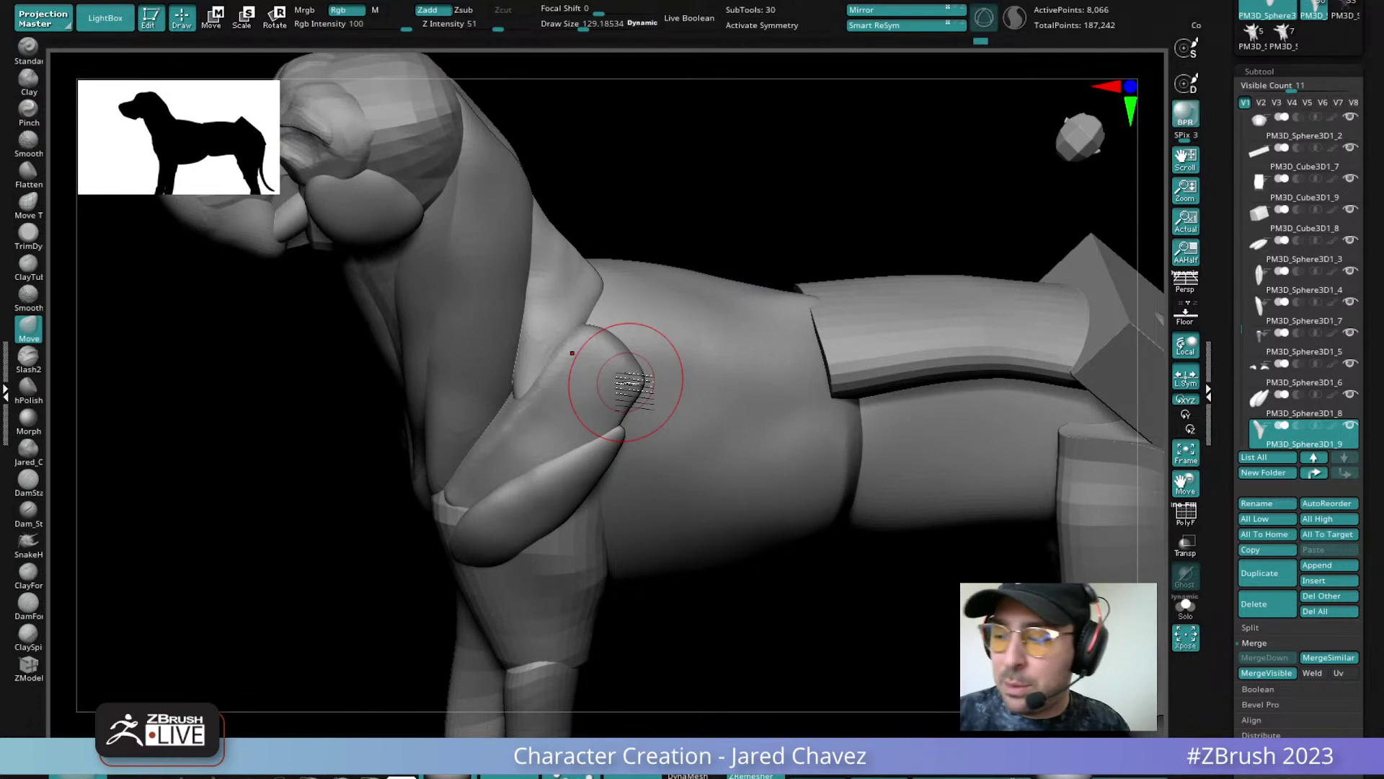
# Duplicate the wedge muscle and rotate the copy so it points backward above the rib cage
pyautogui.click(1271, 582)
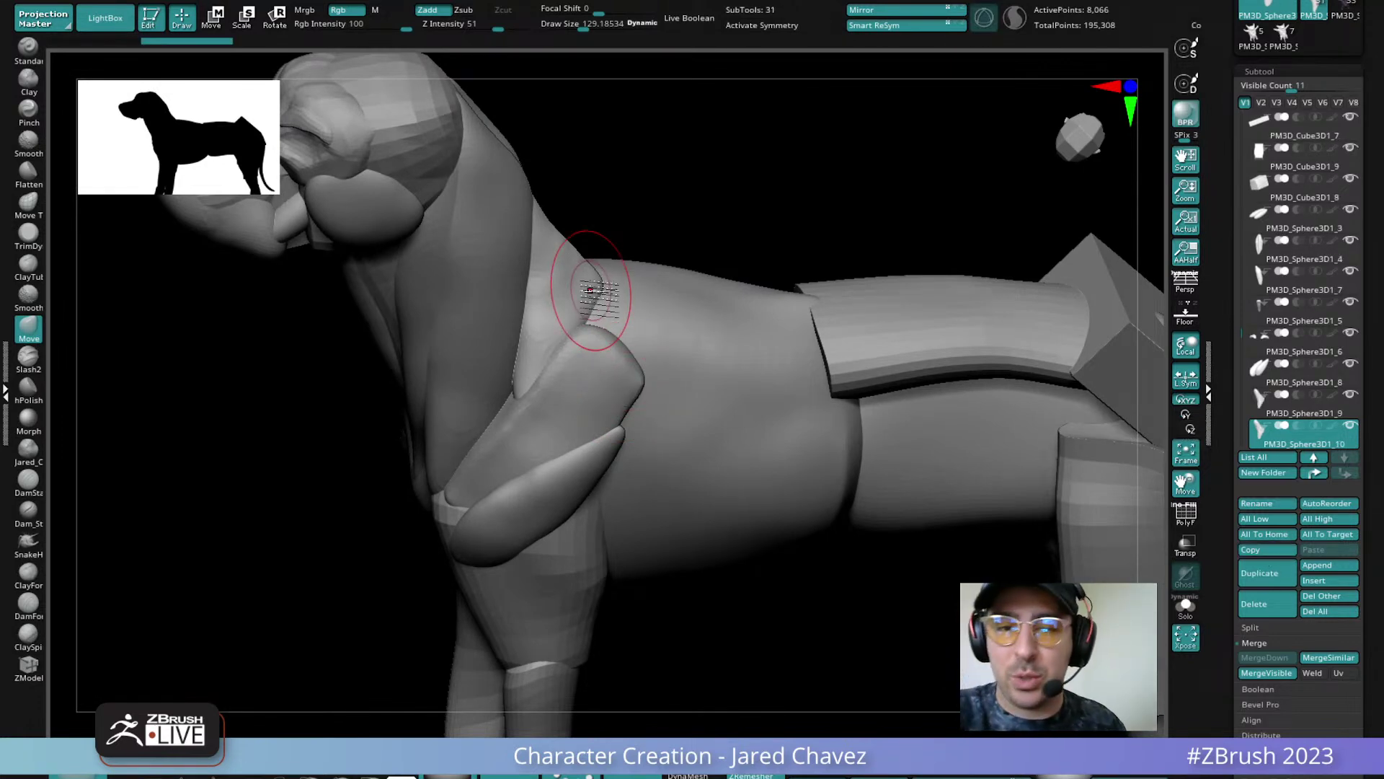
pyautogui.click(211, 16)
pyautogui.moveTo(564, 281); pyautogui.dragTo(700, 288)
pyautogui.moveTo(622, 245)
pyautogui.mouseDown()
pyautogui.moveTo(721, 248)
pyautogui.moveTo(724, 219)
pyautogui.moveTo(635, 242)
pyautogui.mouseUp()
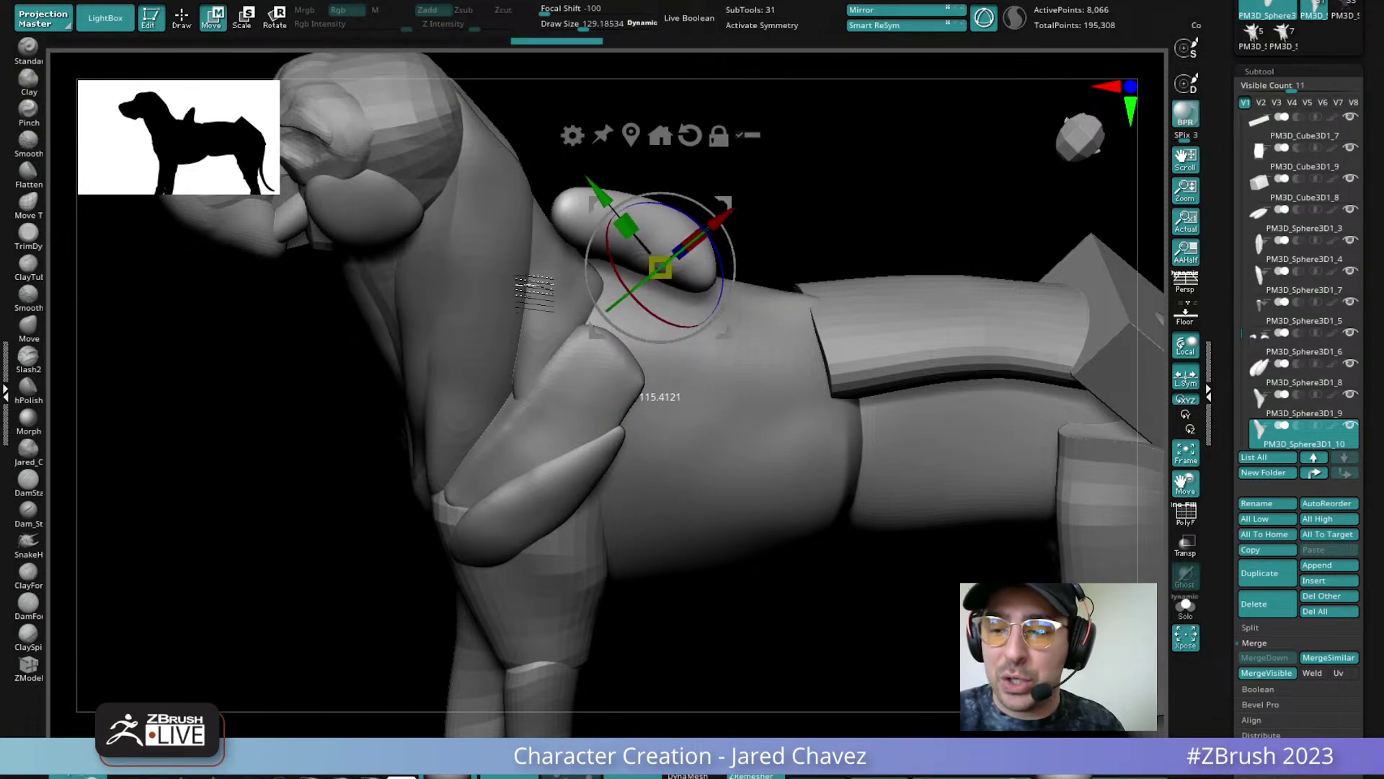
pyautogui.moveTo(639, 304); pyautogui.dragTo(863, 300)
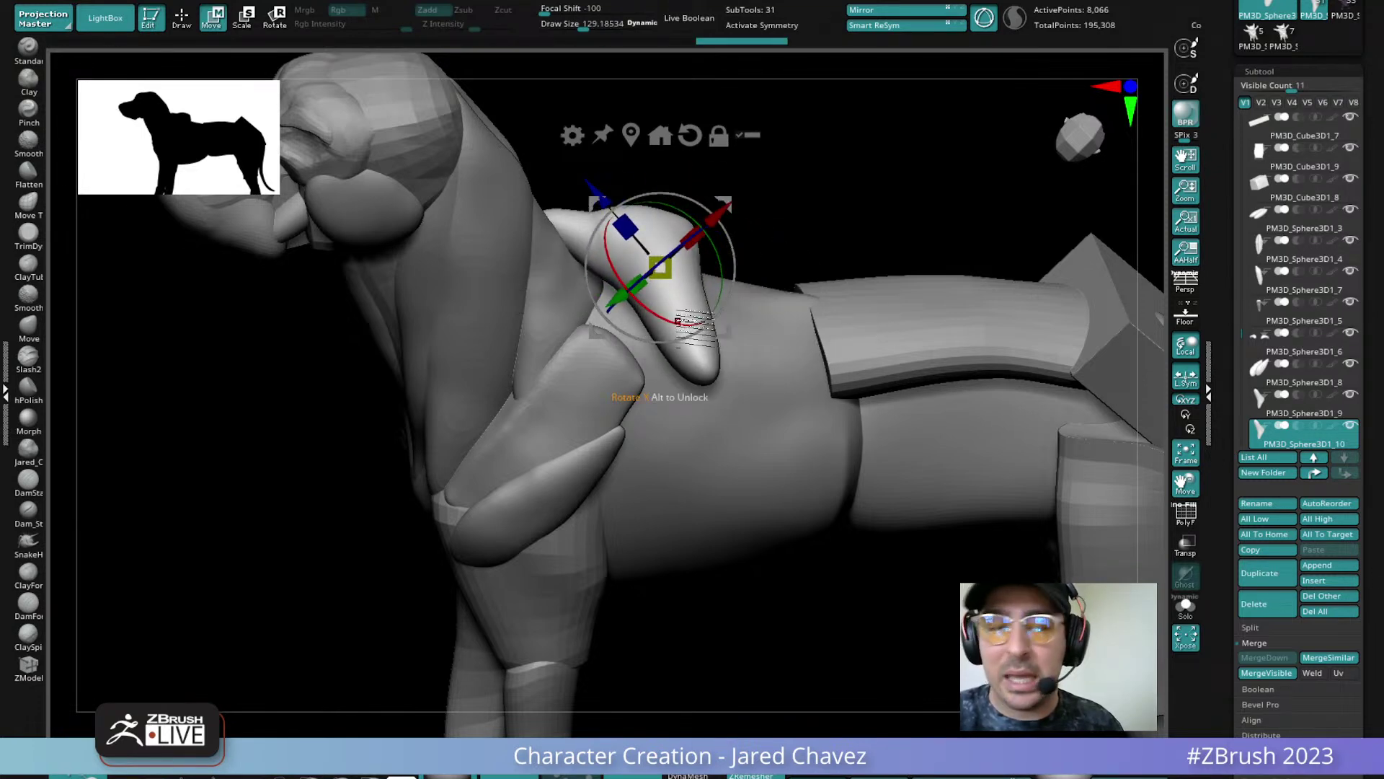
pyautogui.moveTo(732, 266); pyautogui.dragTo(754, 287)
pyautogui.moveTo(750, 231); pyautogui.dragTo(637, 409)
# Scale down the duplicated muscle and seat it on the rib cage behind the top of the shoulder blade
pyautogui.press('q')
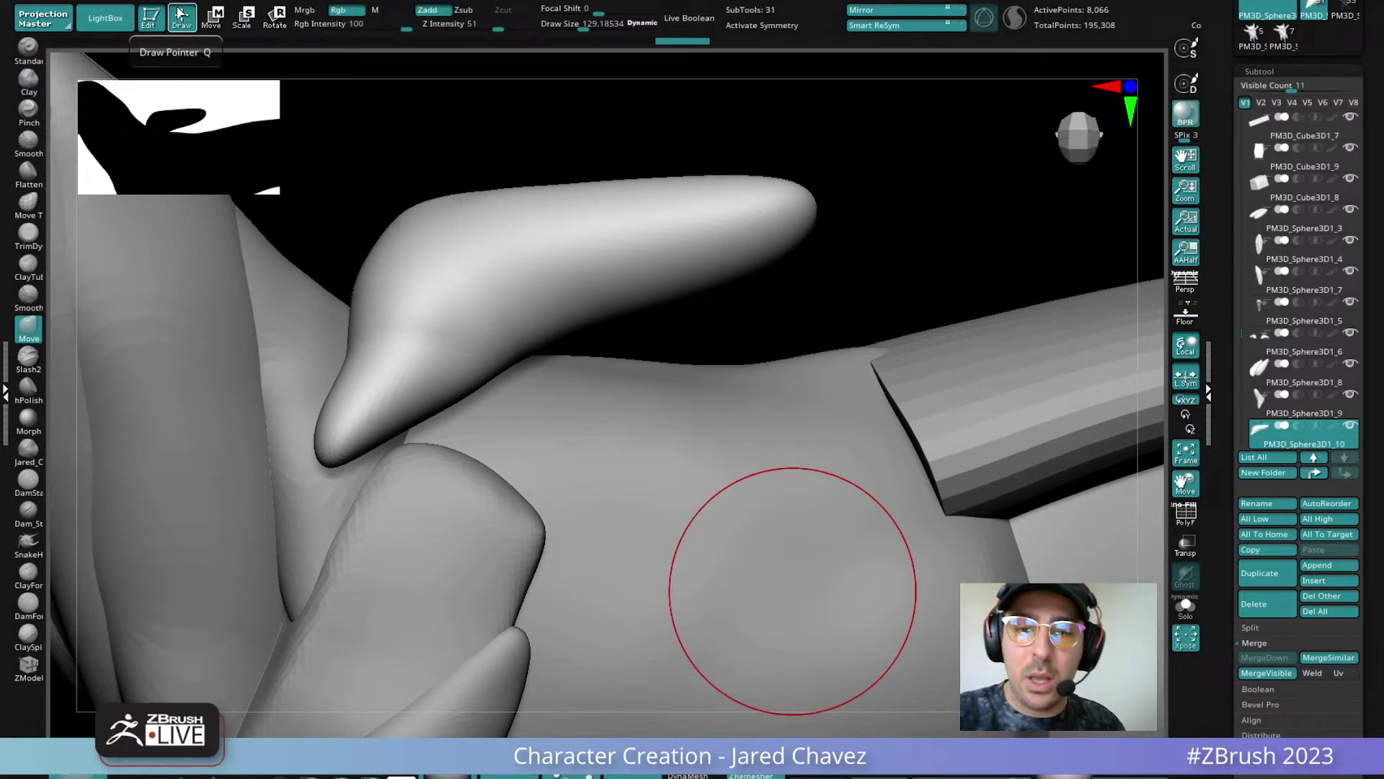
pyautogui.click(215, 16)
pyautogui.moveTo(483, 291); pyautogui.dragTo(449, 286)
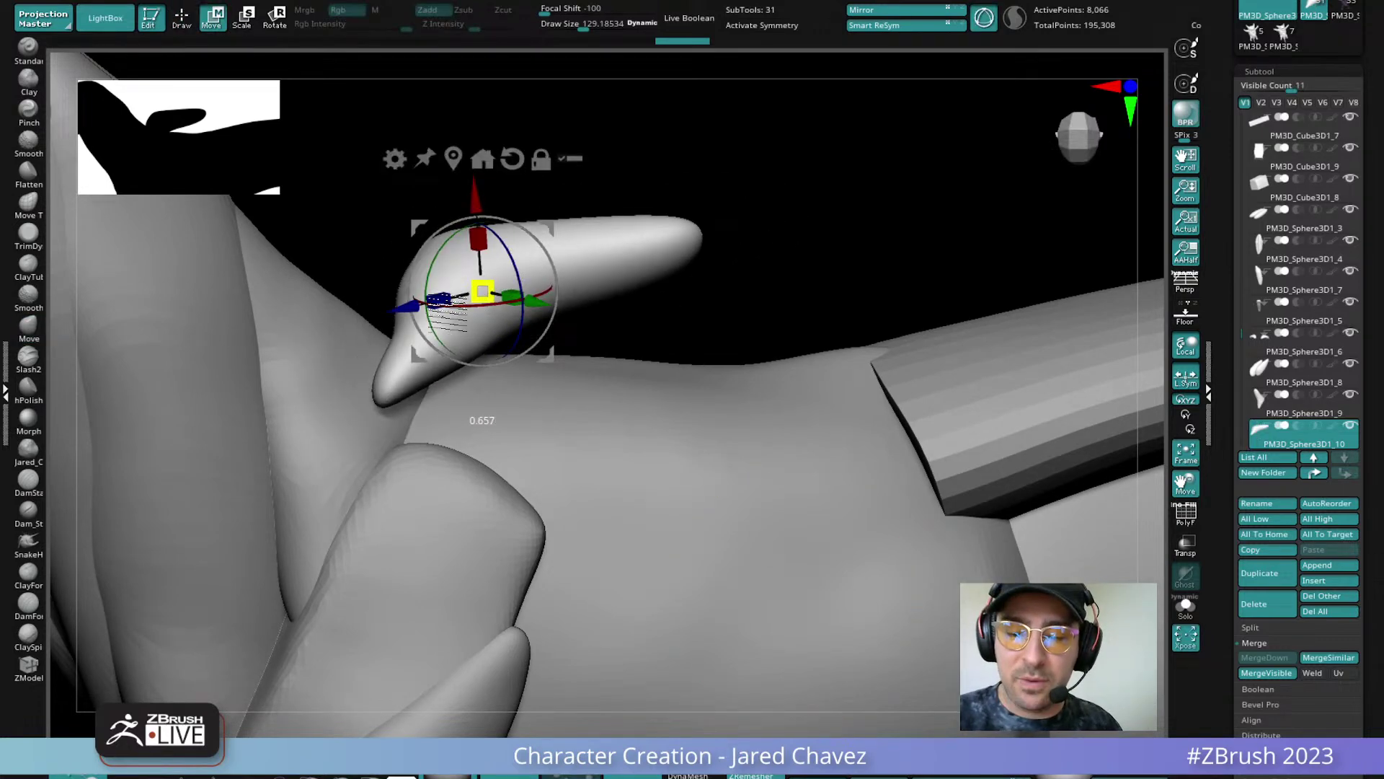
pyautogui.moveTo(664, 359); pyautogui.dragTo(651, 388)
pyautogui.moveTo(465, 459); pyautogui.dragTo(476, 470)
pyautogui.moveTo(480, 382); pyautogui.dragTo(486, 414)
pyautogui.moveTo(497, 405); pyautogui.dragTo(583, 401, button='right')
# Shape the duplicate's front end against the shoulder blade with the Move brush, reducing the draw size to about 54
pyautogui.click(181, 18)
pyautogui.moveTo(375, 352); pyautogui.dragTo(376, 340)
pyautogui.moveTo(376, 340); pyautogui.dragTo(380, 349, button='right')
pyautogui.moveTo(380, 348); pyautogui.dragTo(376, 354)
pyautogui.moveTo(335, 404); pyautogui.dragTo(370, 408, button='right')
pyautogui.moveTo(357, 411); pyautogui.dragTo(346, 404)
pyautogui.press('space')
pyautogui.moveTo(346, 386); pyautogui.dragTo(339, 400, button='right')
pyautogui.moveTo(338, 400); pyautogui.dragTo(328, 388)
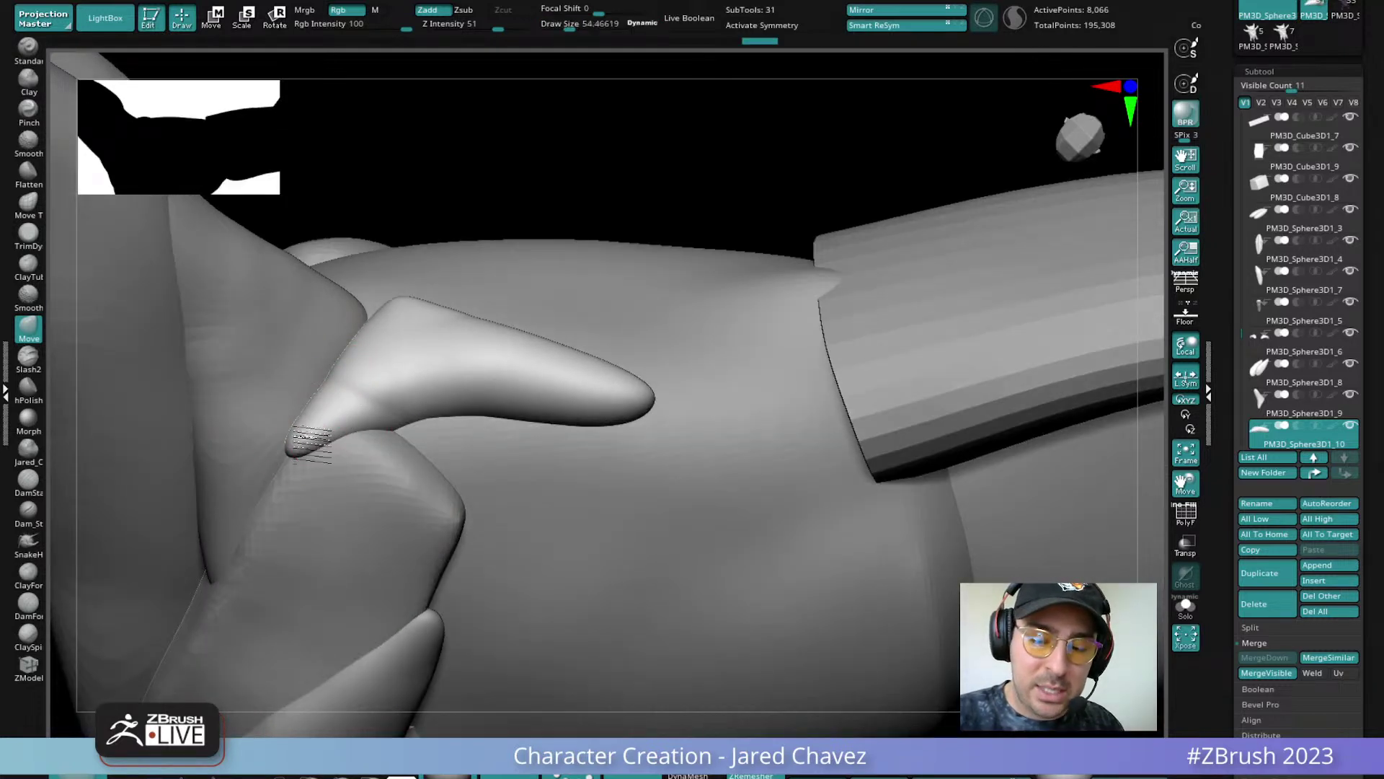
pyautogui.moveTo(312, 438); pyautogui.dragTo(319, 419, button='right')
# Pull the rear muscle's upper edge and tail toward the spine with the Move brush at a draw size of about 215
pyautogui.keyDown('ctrl'); pyautogui.moveTo(418, 445); pyautogui.dragTo(539, 479, button='right'); pyautogui.keyUp('ctrl')
pyautogui.press('space')
pyautogui.moveTo(529, 468); pyautogui.dragTo(550, 468)
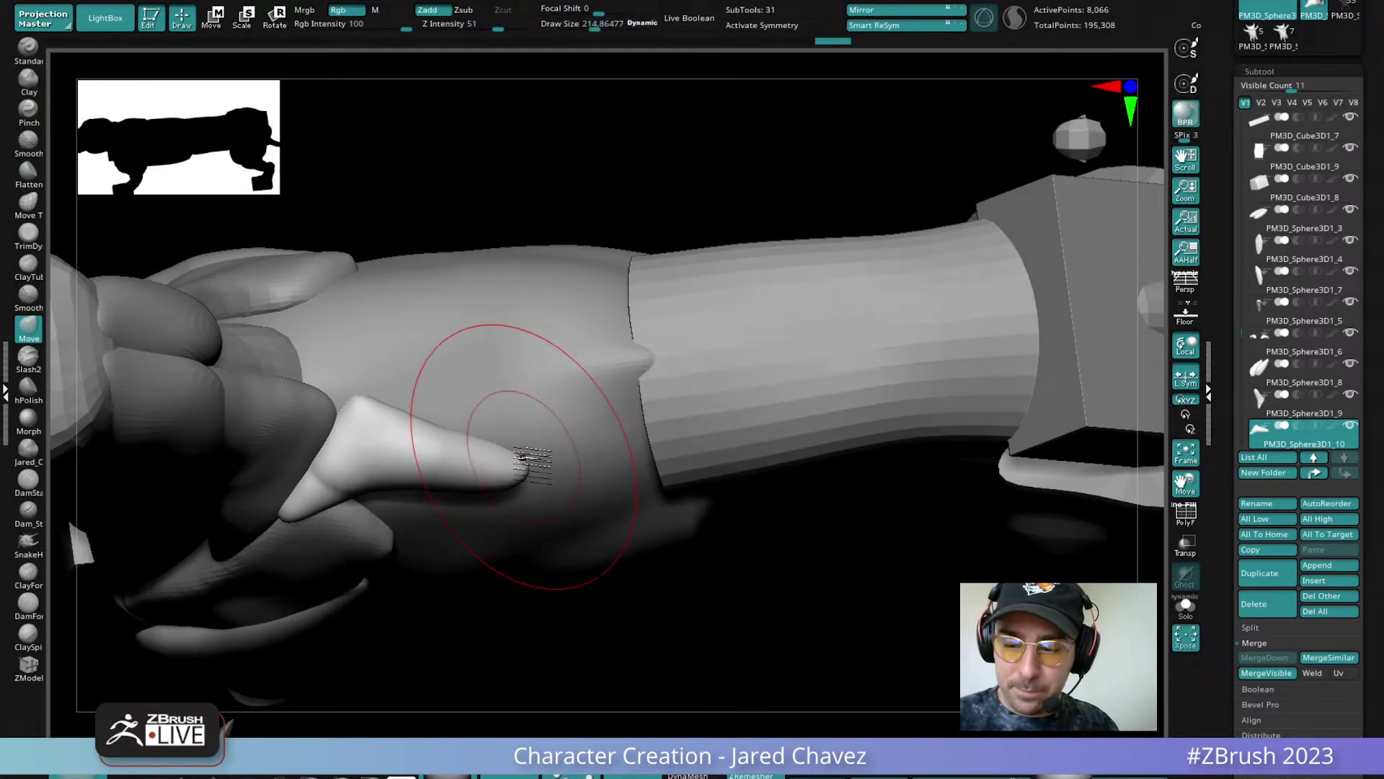
pyautogui.moveTo(382, 400); pyautogui.dragTo(354, 388)
pyautogui.moveTo(465, 412); pyautogui.dragTo(461, 390)
pyautogui.moveTo(532, 426); pyautogui.dragTo(539, 396)
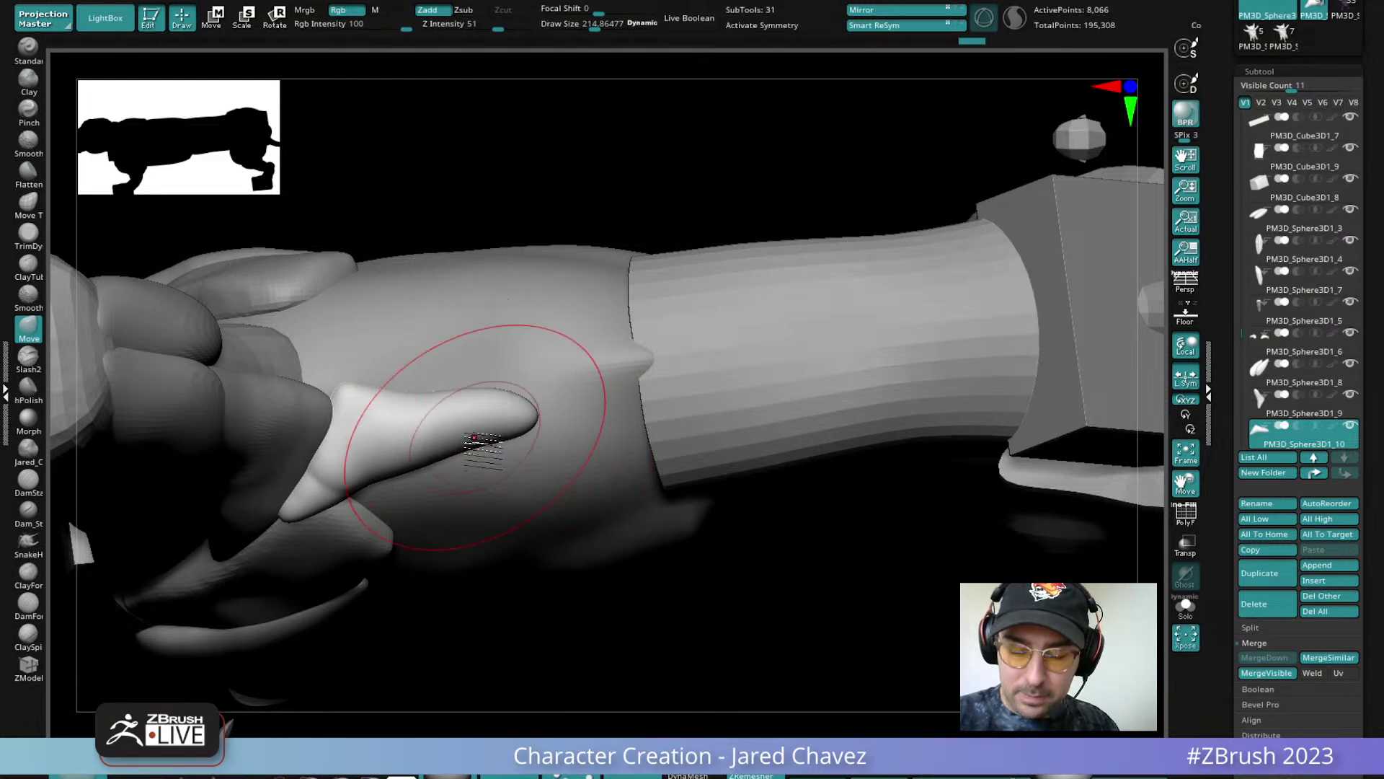
# Refine the rear muscle's outline and front edge around the shoulder blade, reducing the draw size to about 129
pyautogui.moveTo(479, 420); pyautogui.dragTo(479, 279, button='right')
pyautogui.moveTo(411, 353)
pyautogui.keyDown('ctrl'); pyautogui.mouseDown(button='right')
pyautogui.moveTo(414, 216)
pyautogui.moveTo(506, 349)
pyautogui.mouseUp(button='right'); pyautogui.keyUp('ctrl')
pyautogui.press('1')
pyautogui.moveTo(398, 678)
pyautogui.keyDown('ctrl'); pyautogui.mouseDown(button='right')
pyautogui.moveTo(572, 690)
pyautogui.moveTo(526, 563)
pyautogui.mouseUp(button='right'); pyautogui.keyUp('ctrl')
pyautogui.moveTo(414, 488)
pyautogui.mouseDown()
pyautogui.moveTo(408, 476)
pyautogui.moveTo(379, 509)
pyautogui.mouseUp()
pyautogui.keyDown('alt'); pyautogui.moveTo(405, 485); pyautogui.dragTo(446, 370, button='right'); pyautogui.keyUp('alt')
pyautogui.press('space')
pyautogui.moveTo(445, 404)
pyautogui.mouseDown()
pyautogui.moveTo(427, 402)
pyautogui.moveTo(442, 354)
pyautogui.moveTo(434, 365)
pyautogui.mouseUp()
pyautogui.moveTo(370, 434); pyautogui.dragTo(353, 452)
pyautogui.moveTo(397, 409); pyautogui.dragTo(380, 397)
pyautogui.keyDown('alt'); pyautogui.moveTo(493, 114); pyautogui.dragTo(575, 704); pyautogui.keyUp('alt')
# Duplicate the wedge muscle at the neck base and mirror the copy onto the opposite side of the body
pyautogui.keyDown('alt'); pyautogui.click(481, 525); pyautogui.keyUp('alt')
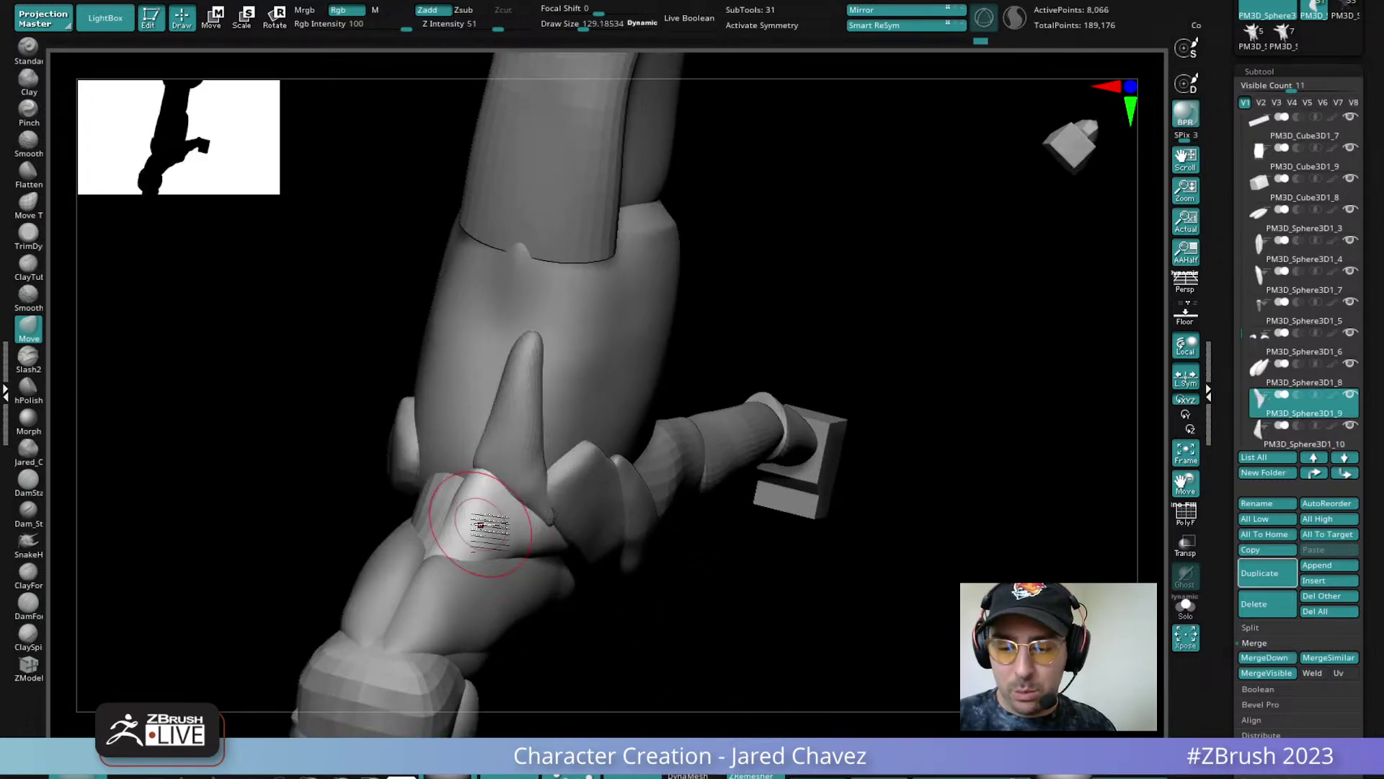
pyautogui.click(1292, 576)
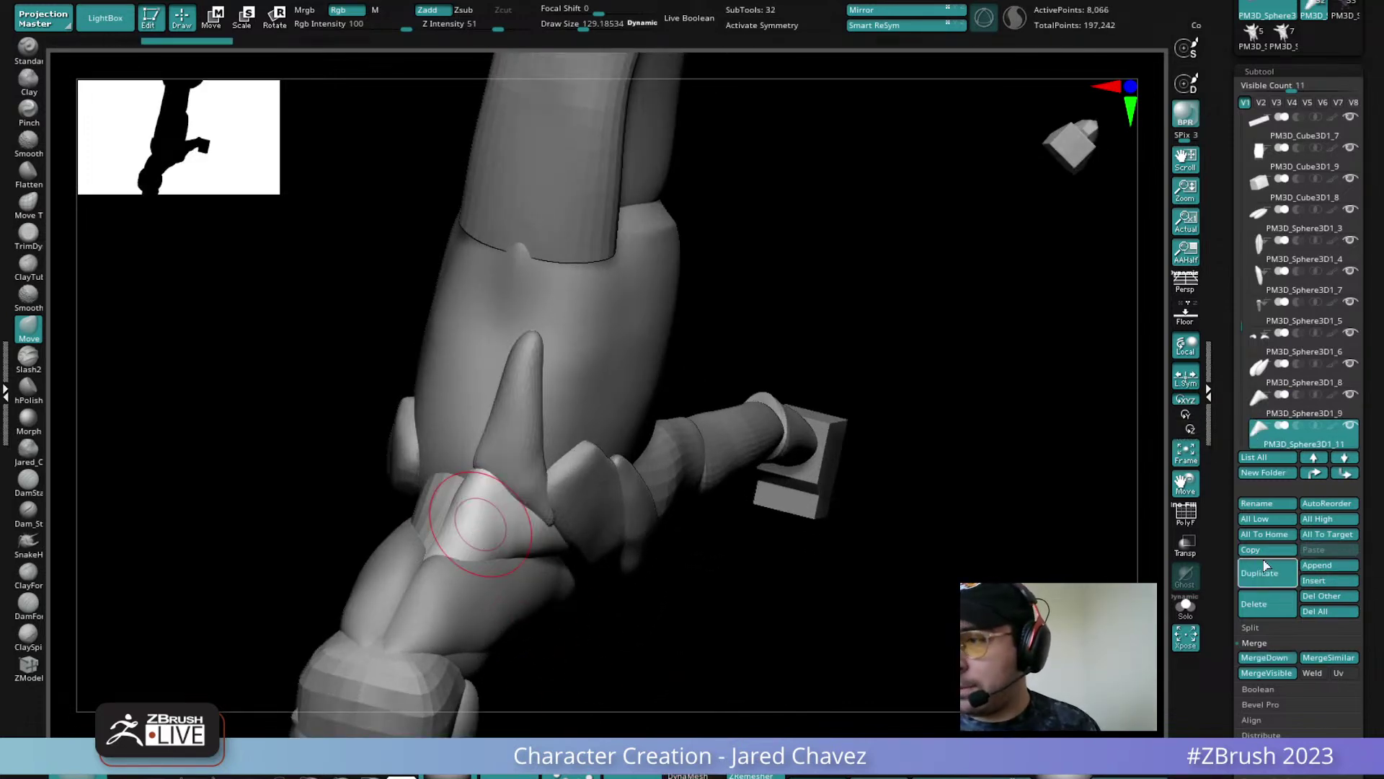
pyautogui.click(883, 25)
# Merge the original wedge muscle down with its mirrored copy
pyautogui.click(1262, 409)
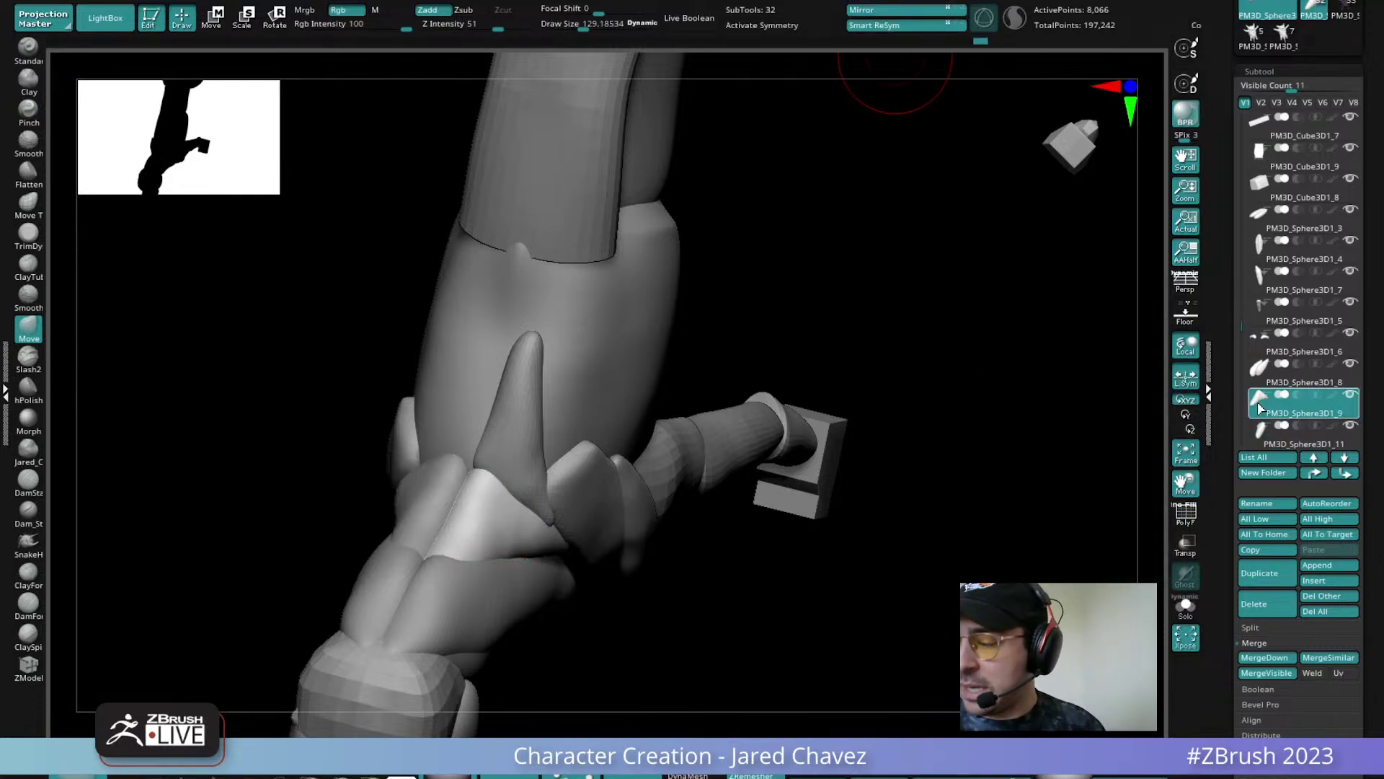
pyautogui.click(1265, 658)
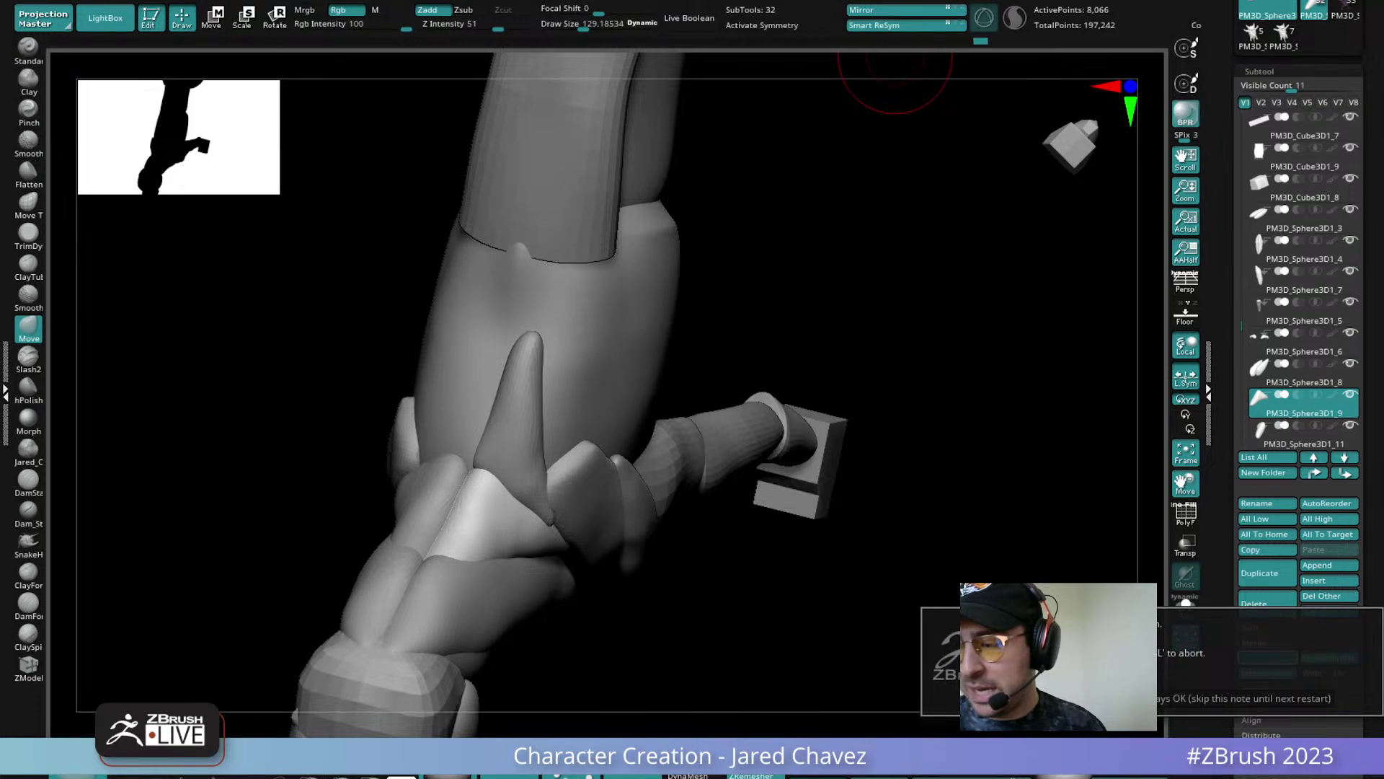
pyautogui.press('Return')
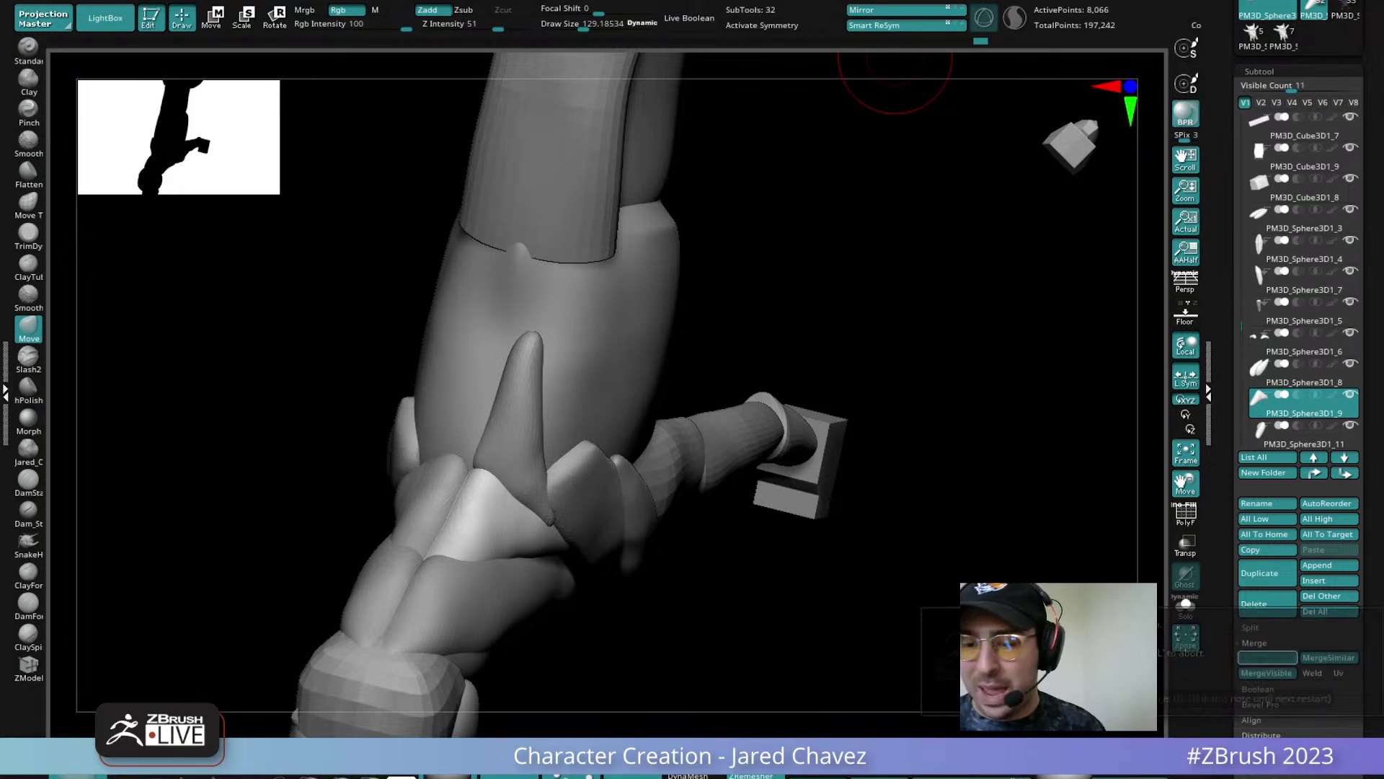
# Select the long side neck muscle pair and remesh it with DynaMesh
pyautogui.moveTo(606, 562)
pyautogui.mouseDown(button='right')
pyautogui.moveTo(581, 510)
pyautogui.moveTo(461, 540)
pyautogui.moveTo(541, 485)
pyautogui.mouseUp(button='right')
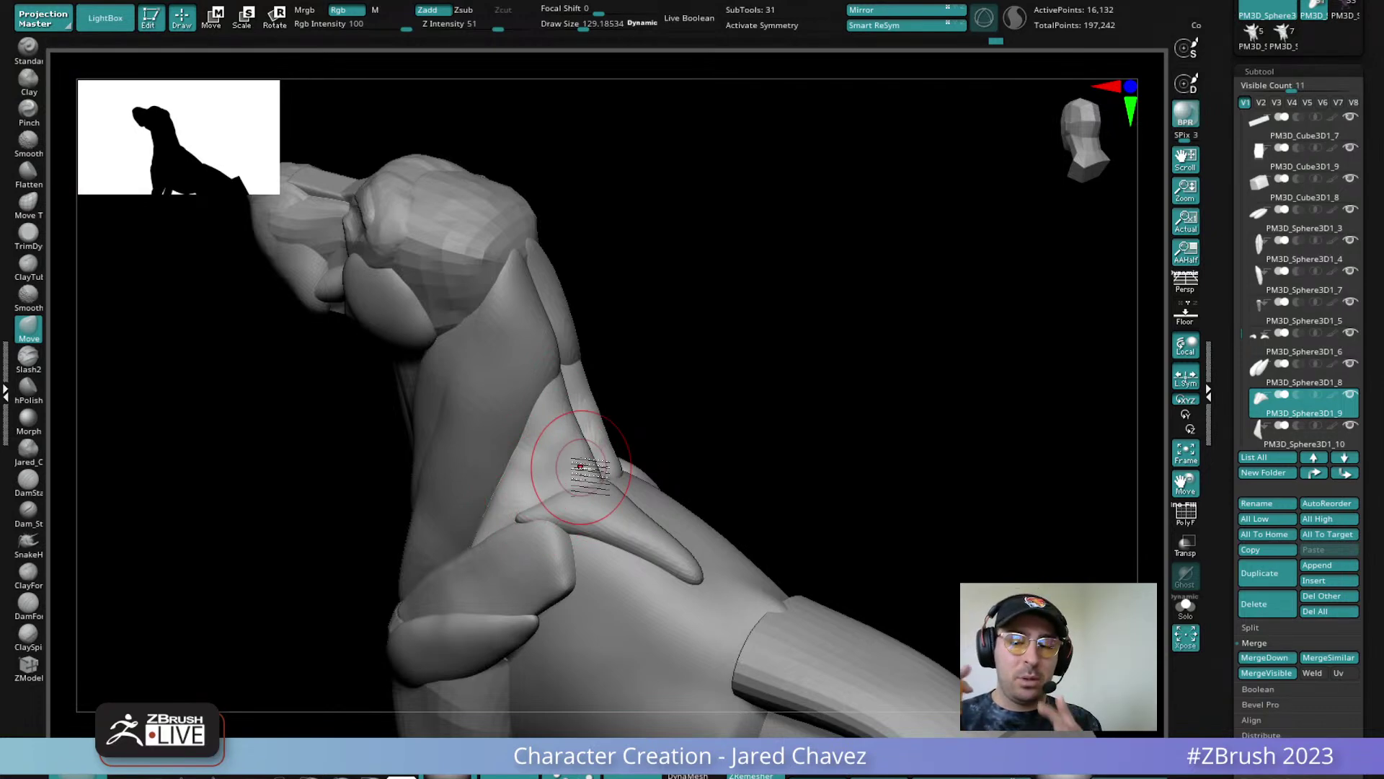
pyautogui.moveTo(581, 467)
pyautogui.mouseDown(button='right')
pyautogui.moveTo(512, 404)
pyautogui.moveTo(526, 494)
pyautogui.mouseUp(button='right')
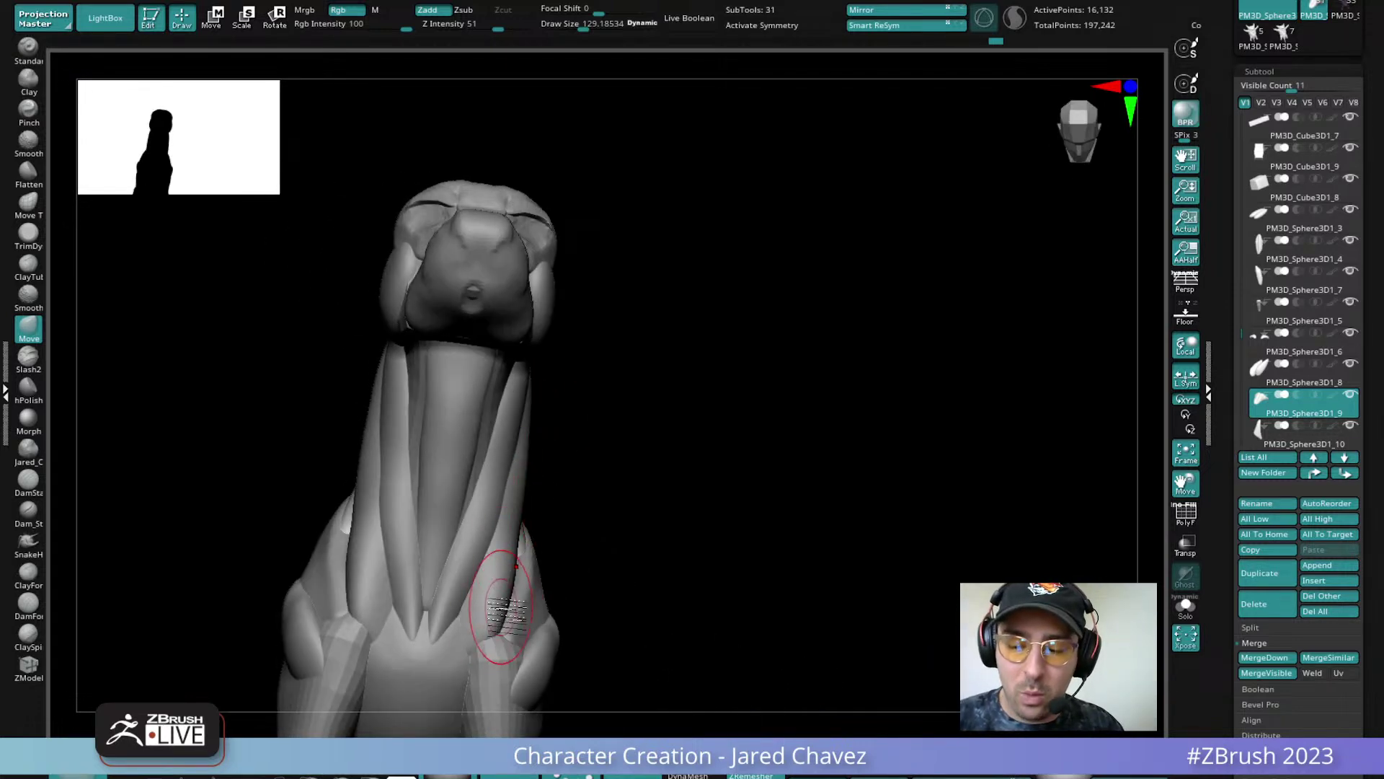
pyautogui.keyDown('alt'); pyautogui.click(499, 609); pyautogui.keyUp('alt')
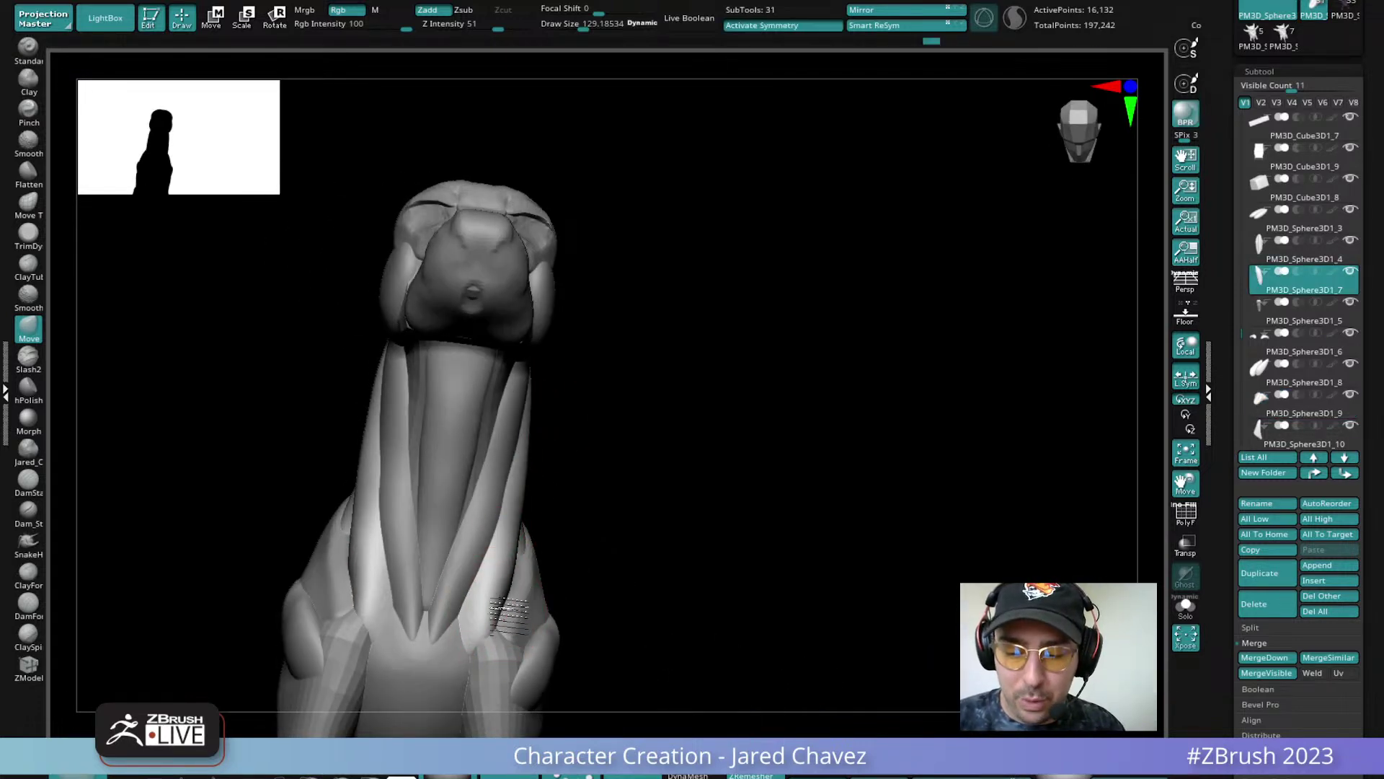
pyautogui.moveTo(490, 609)
pyautogui.mouseDown(button='right')
pyautogui.moveTo(496, 626)
pyautogui.moveTo(492, 482)
pyautogui.moveTo(502, 506)
pyautogui.mouseUp(button='right')
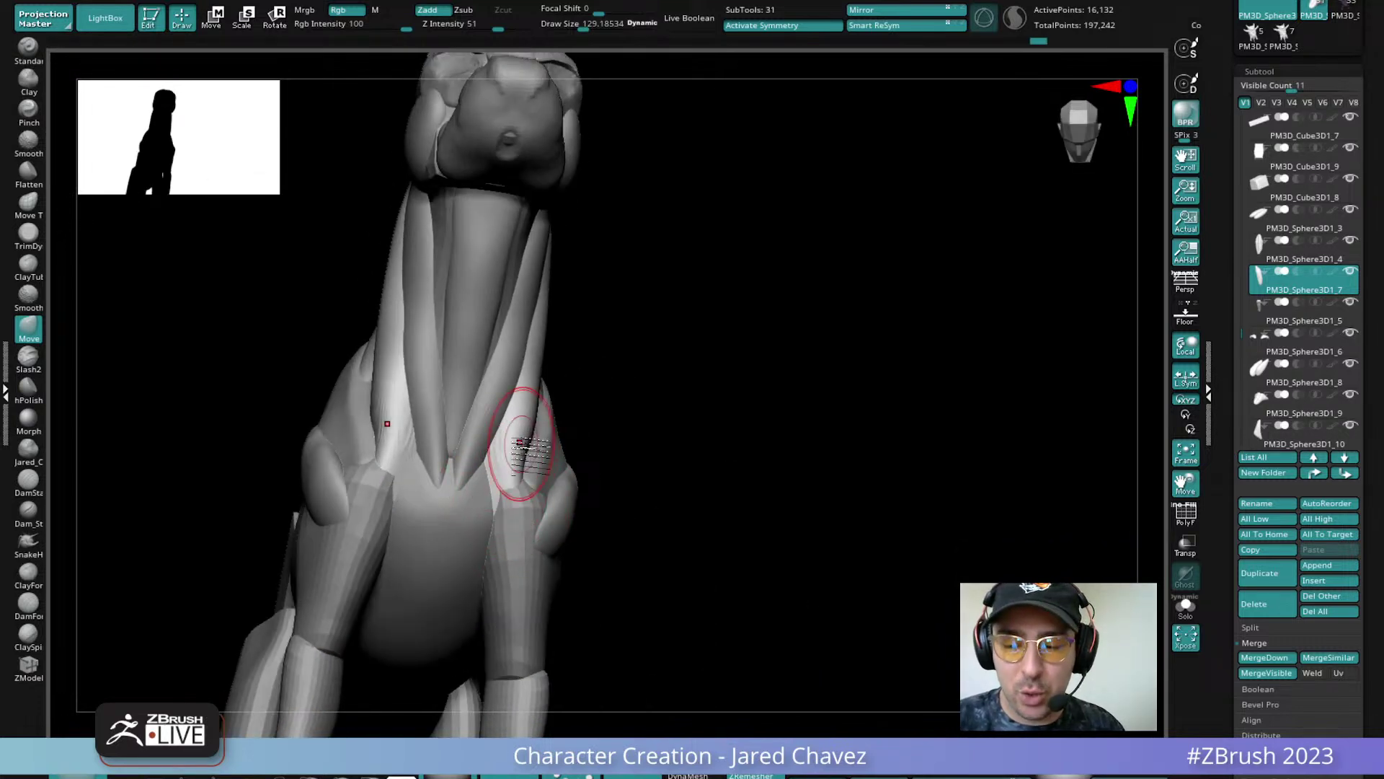
pyautogui.moveTo(532, 458); pyautogui.dragTo(748, 370, button='right')
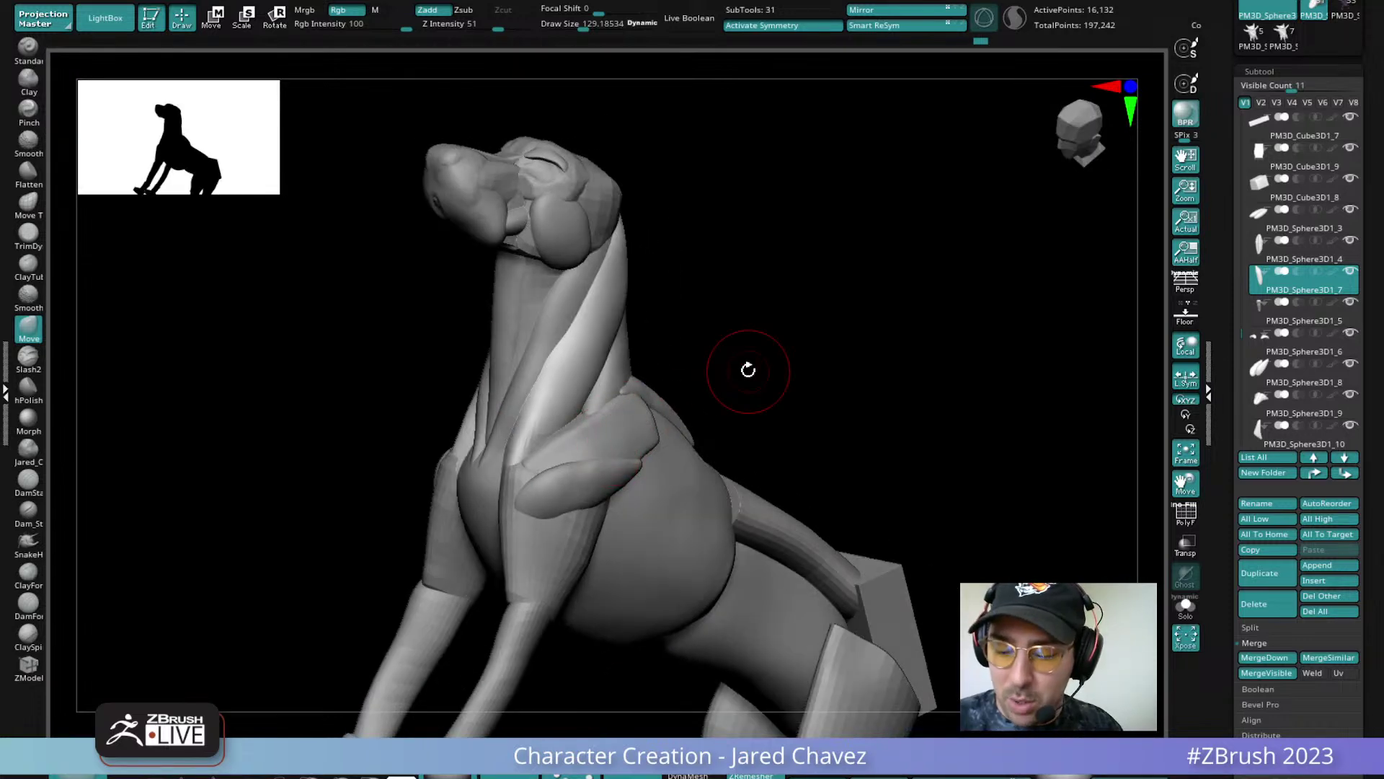
pyautogui.click(687, 776)
# Smooth the lower ends of the side neck muscles where they meet the front of the shoulders
pyautogui.keyDown('ctrl'); pyautogui.moveTo(525, 395); pyautogui.dragTo(541, 461, button='right'); pyautogui.keyUp('ctrl')
pyautogui.keyDown('shift'); pyautogui.moveTo(537, 447); pyautogui.dragTo(567, 470); pyautogui.keyUp('shift')
pyautogui.keyDown('ctrl'); pyautogui.moveTo(566, 470); pyautogui.dragTo(551, 411, button='right'); pyautogui.keyUp('ctrl')
pyautogui.moveTo(551, 411); pyautogui.dragTo(561, 559, button='right')
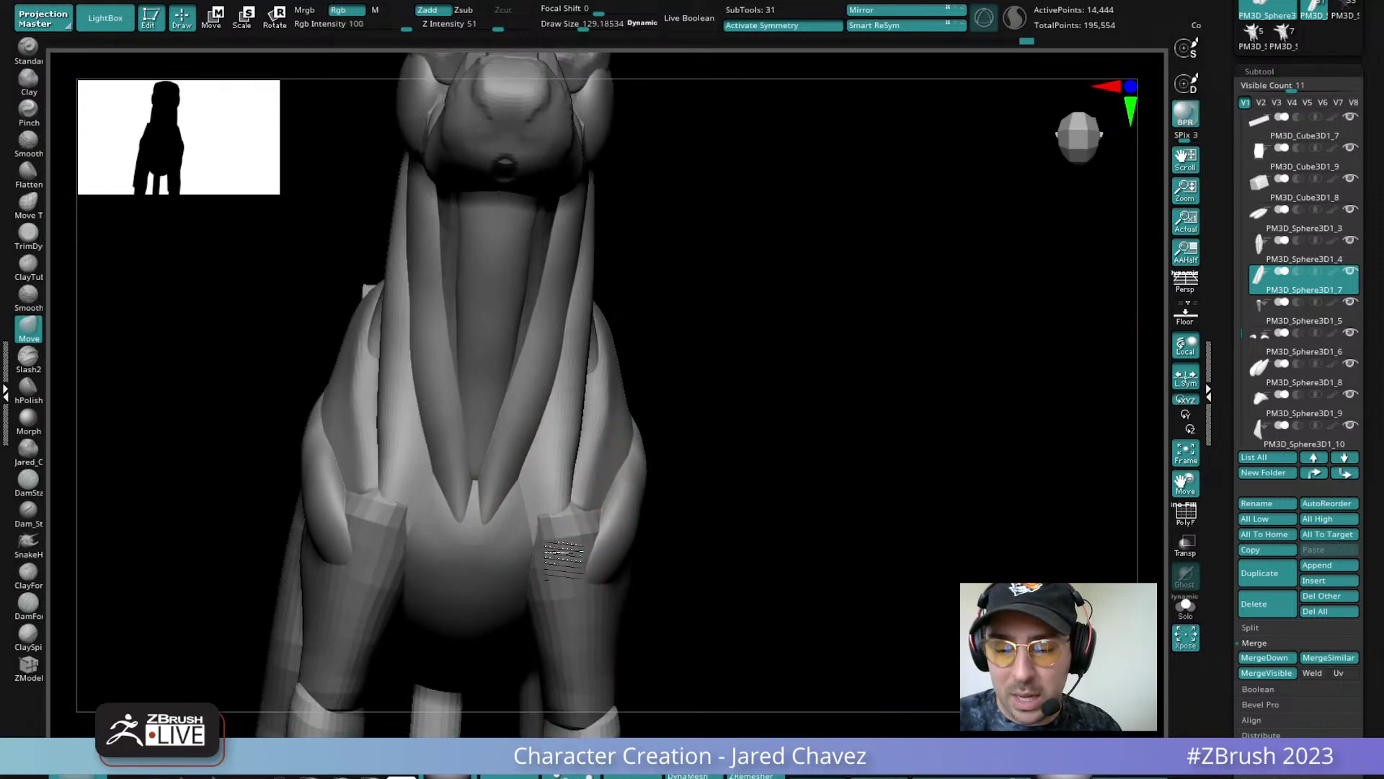
pyautogui.moveTo(565, 454); pyautogui.dragTo(630, 309, button='right')
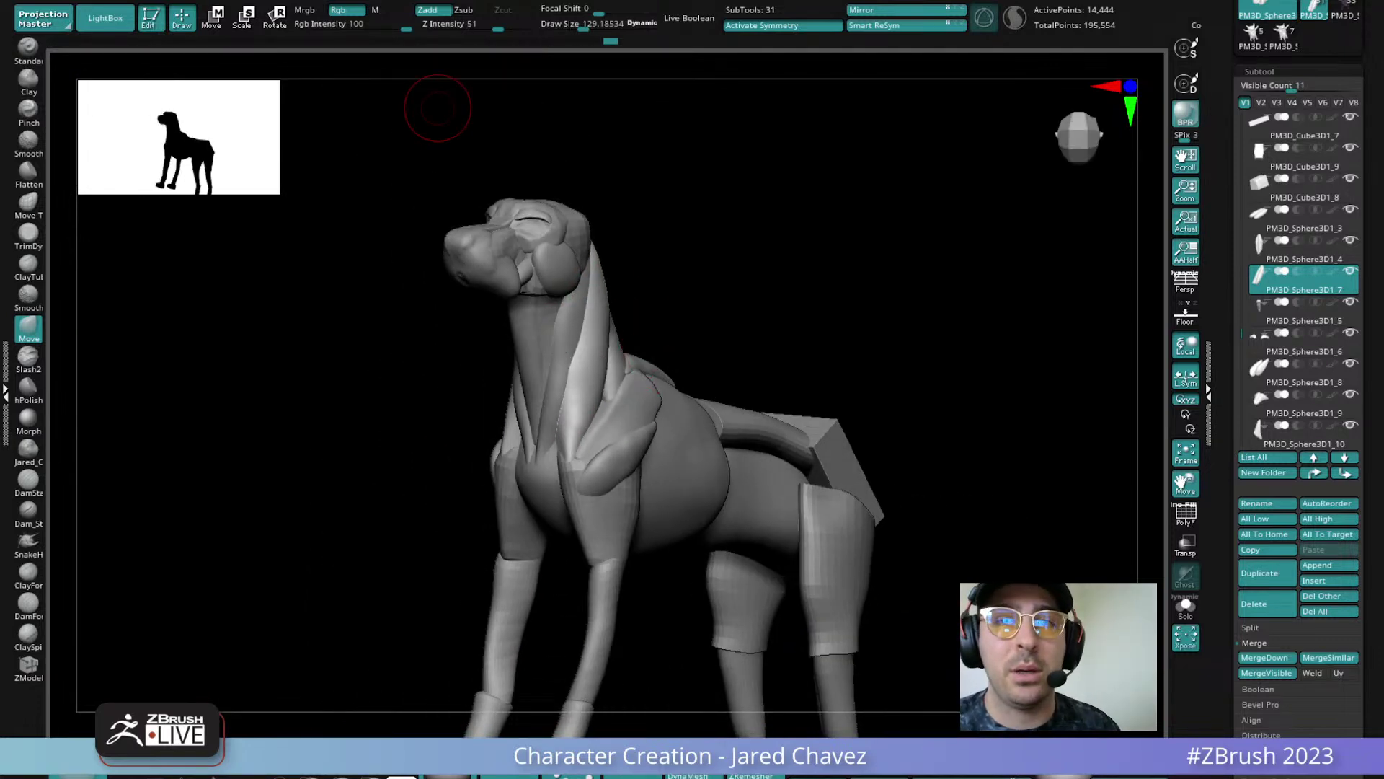
# Reshape the side neck muscle's rear edge and lower end toward the shoulder blade with the Move brush
pyautogui.moveTo(438, 107)
pyautogui.mouseDown(button='right')
pyautogui.moveTo(581, 386)
pyautogui.moveTo(574, 468)
pyautogui.moveTo(628, 404)
pyautogui.mouseUp(button='right')
pyautogui.moveTo(620, 398)
pyautogui.mouseDown()
pyautogui.moveTo(609, 390)
pyautogui.moveTo(626, 311)
pyautogui.mouseUp()
pyautogui.moveTo(624, 353)
pyautogui.mouseDown(button='right')
pyautogui.moveTo(597, 422)
pyautogui.moveTo(647, 457)
pyautogui.moveTo(623, 456)
pyautogui.mouseUp(button='right')
pyautogui.moveTo(623, 456); pyautogui.dragTo(603, 477)
pyautogui.keyDown('ctrl'); pyautogui.moveTo(592, 491); pyautogui.dragTo(710, 461, button='right'); pyautogui.keyUp('ctrl')
pyautogui.keyDown('ctrl'); pyautogui.moveTo(649, 361); pyautogui.dragTo(599, 478, button='right'); pyautogui.keyUp('ctrl')
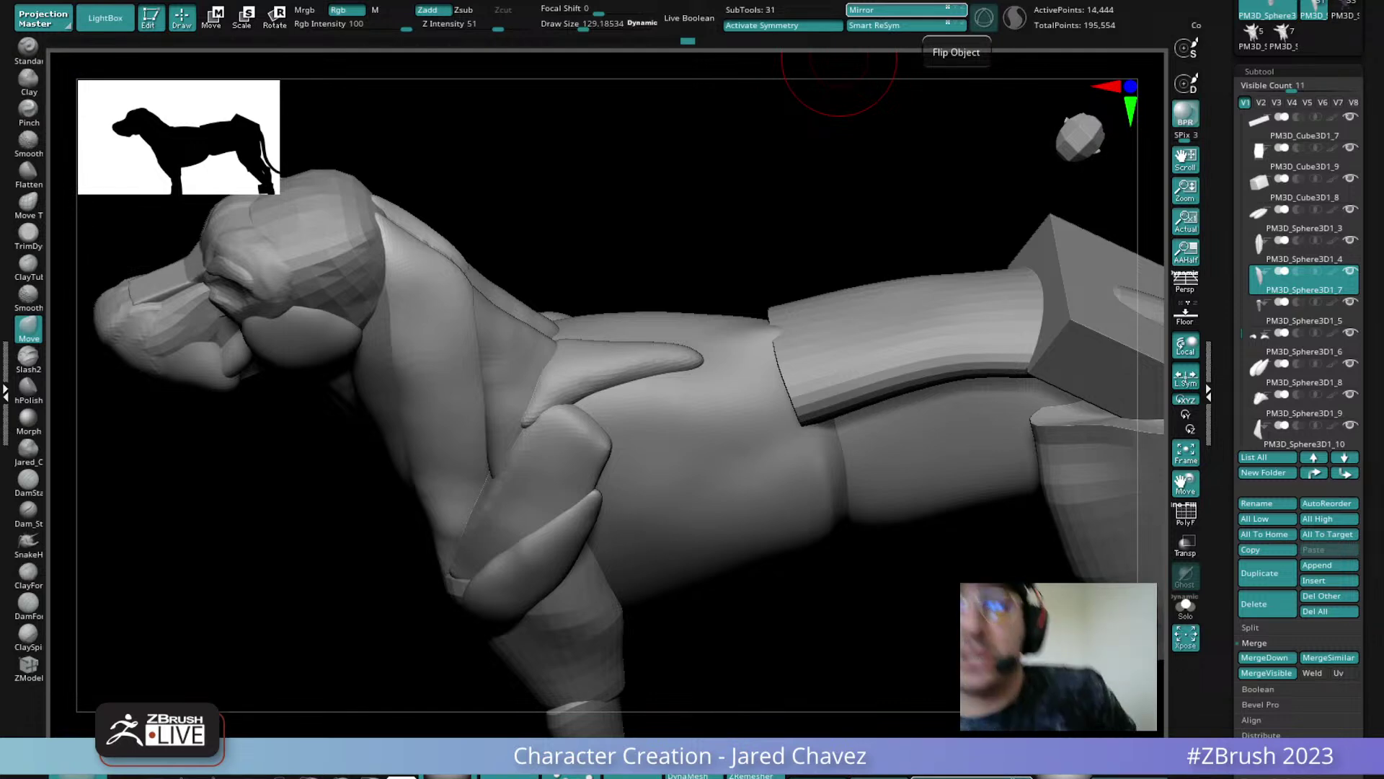
pyautogui.moveTo(839, 59); pyautogui.dragTo(615, 354)
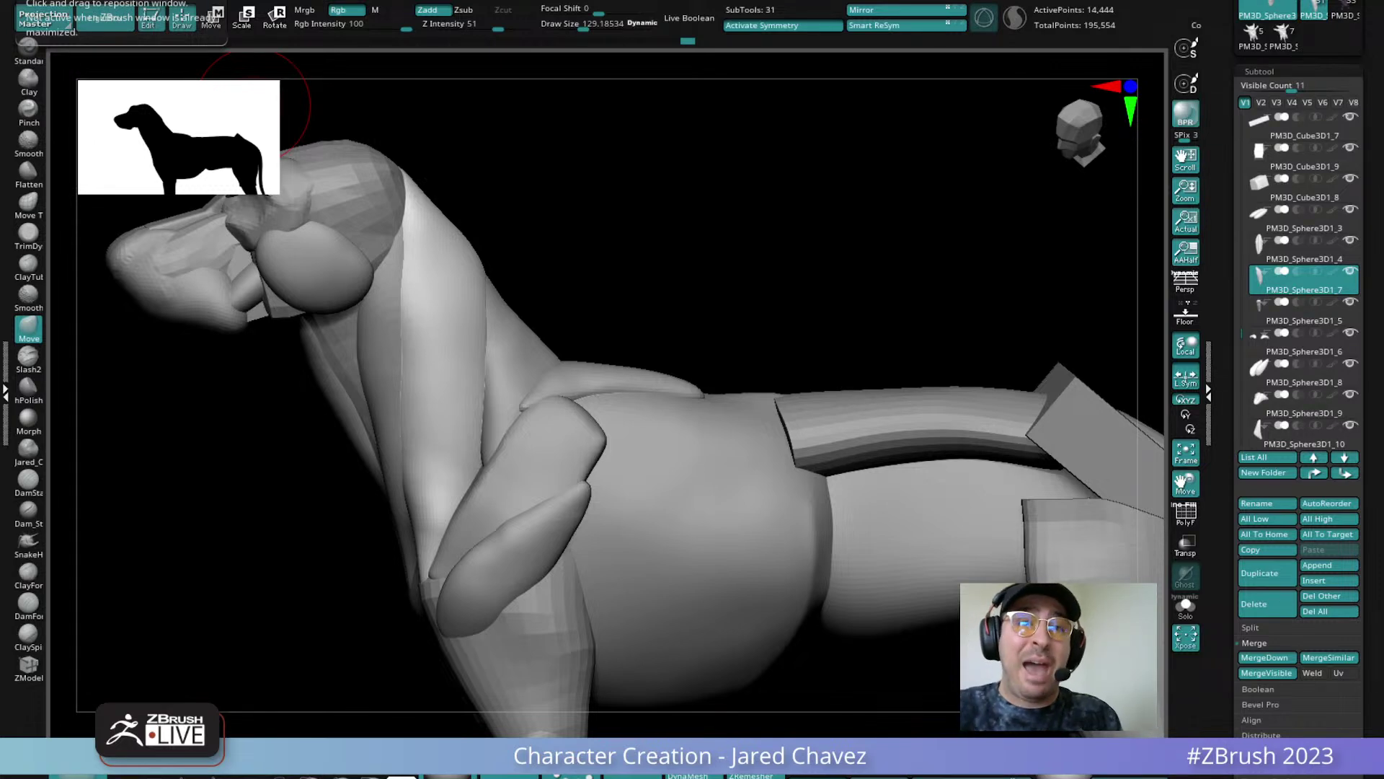
# Adjust the rear muscle behind the shoulder blade, duplicate it, and mirror the copy onto the opposite side of the back
pyautogui.moveTo(573, 398); pyautogui.dragTo(552, 480, button='right')
pyautogui.keyDown('alt'); pyautogui.click(567, 404); pyautogui.keyUp('alt')
pyautogui.moveTo(531, 426); pyautogui.dragTo(511, 424)
pyautogui.moveTo(552, 461)
pyautogui.mouseDown(button='right')
pyautogui.moveTo(573, 373)
pyautogui.moveTo(522, 429)
pyautogui.moveTo(537, 438)
pyautogui.moveTo(479, 411)
pyautogui.moveTo(550, 396)
pyautogui.moveTo(494, 433)
pyautogui.moveTo(552, 406)
pyautogui.moveTo(541, 449)
pyautogui.mouseUp(button='right')
pyautogui.click(1270, 573)
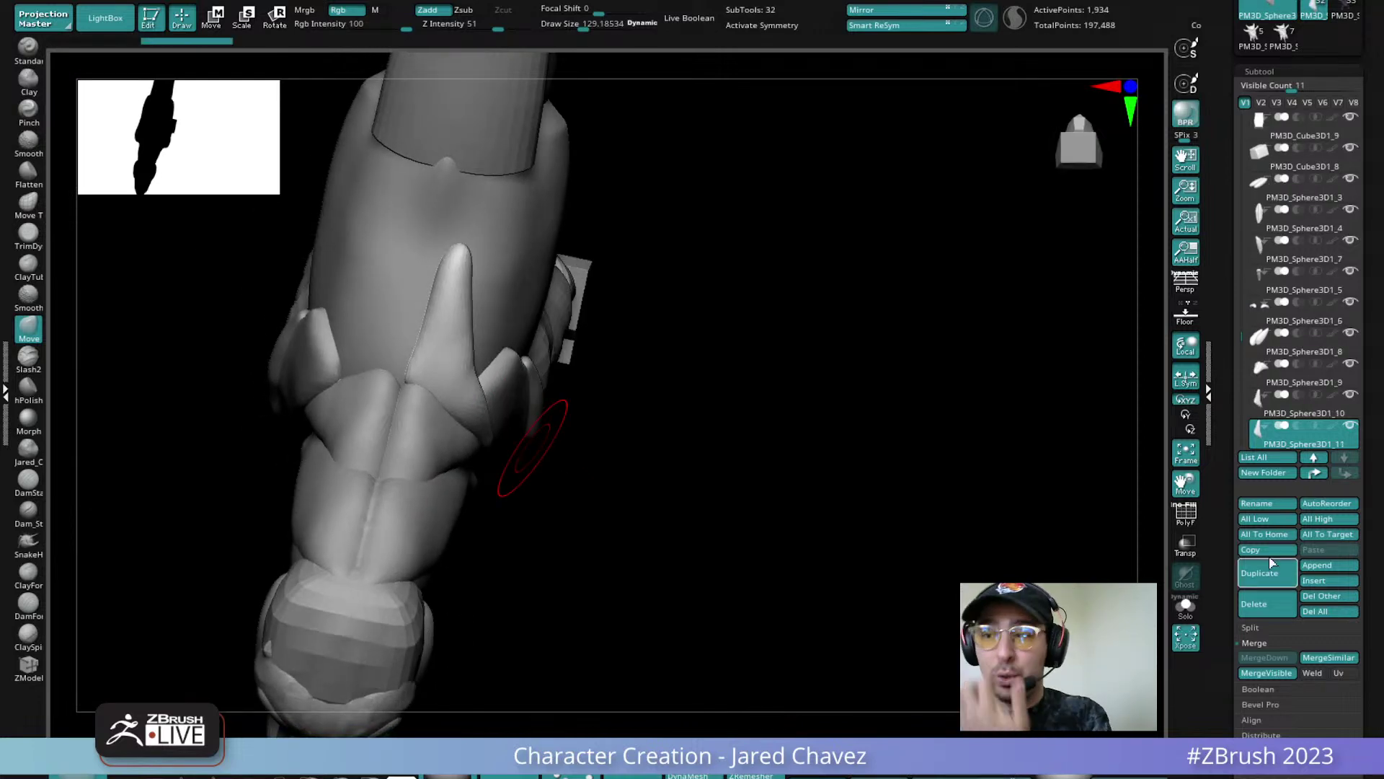
pyautogui.click(868, 11)
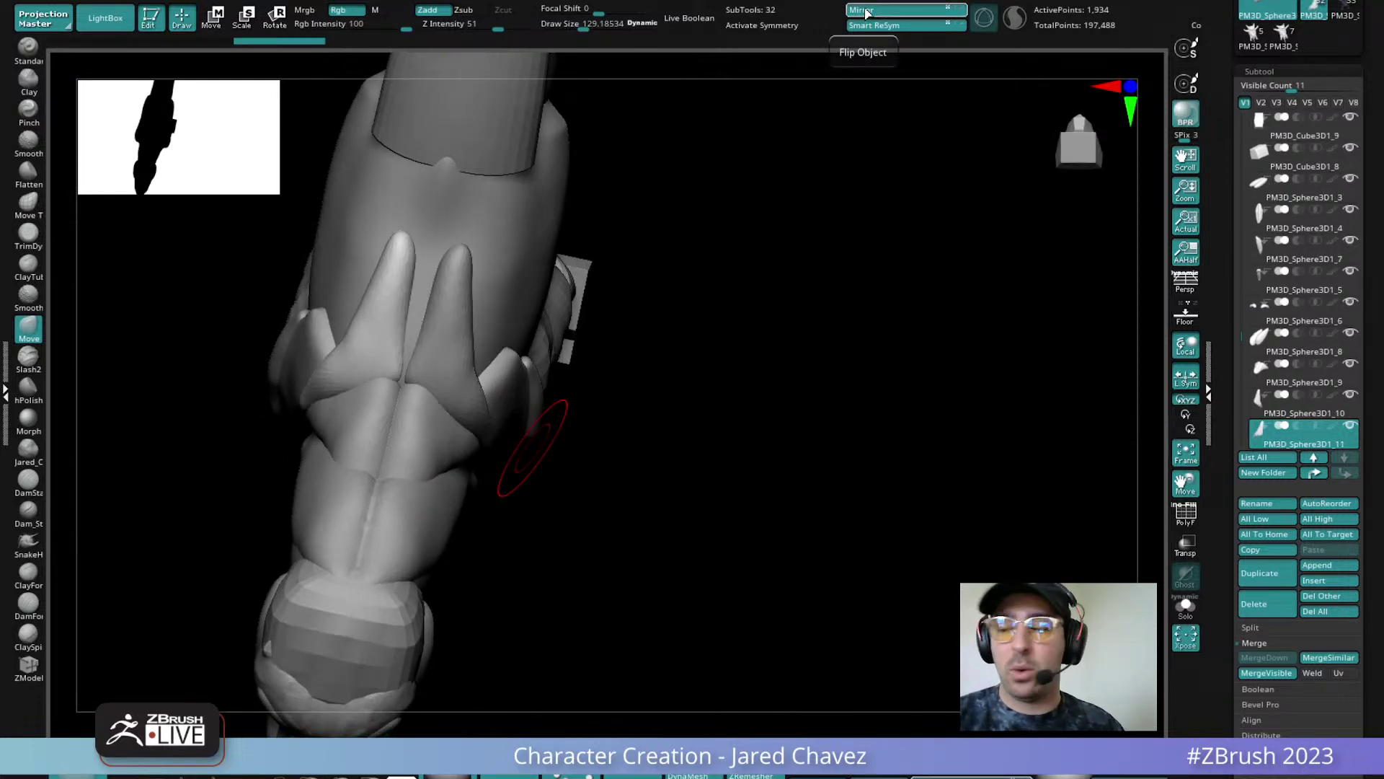
# Merge the original rear back muscle down with its mirrored copy
pyautogui.click(1302, 402)
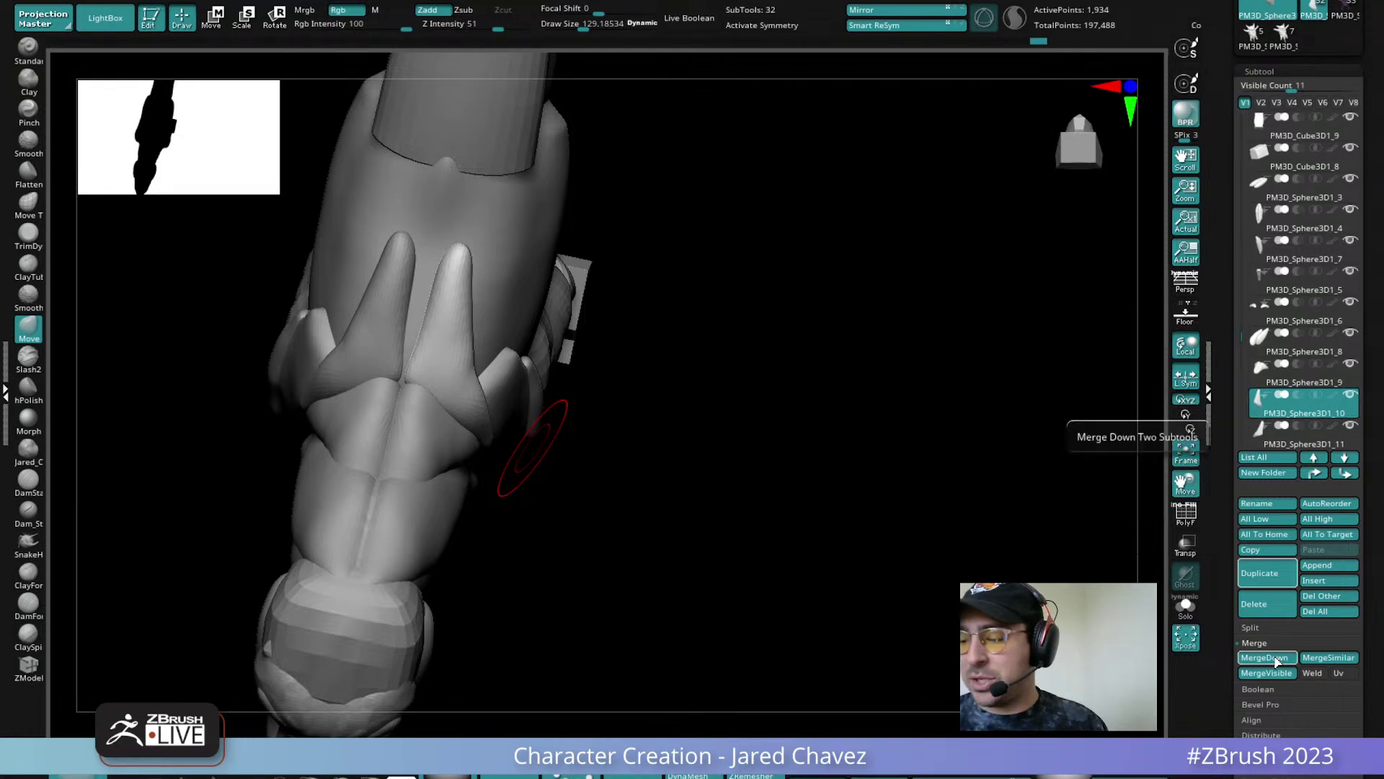
pyautogui.click(1265, 658)
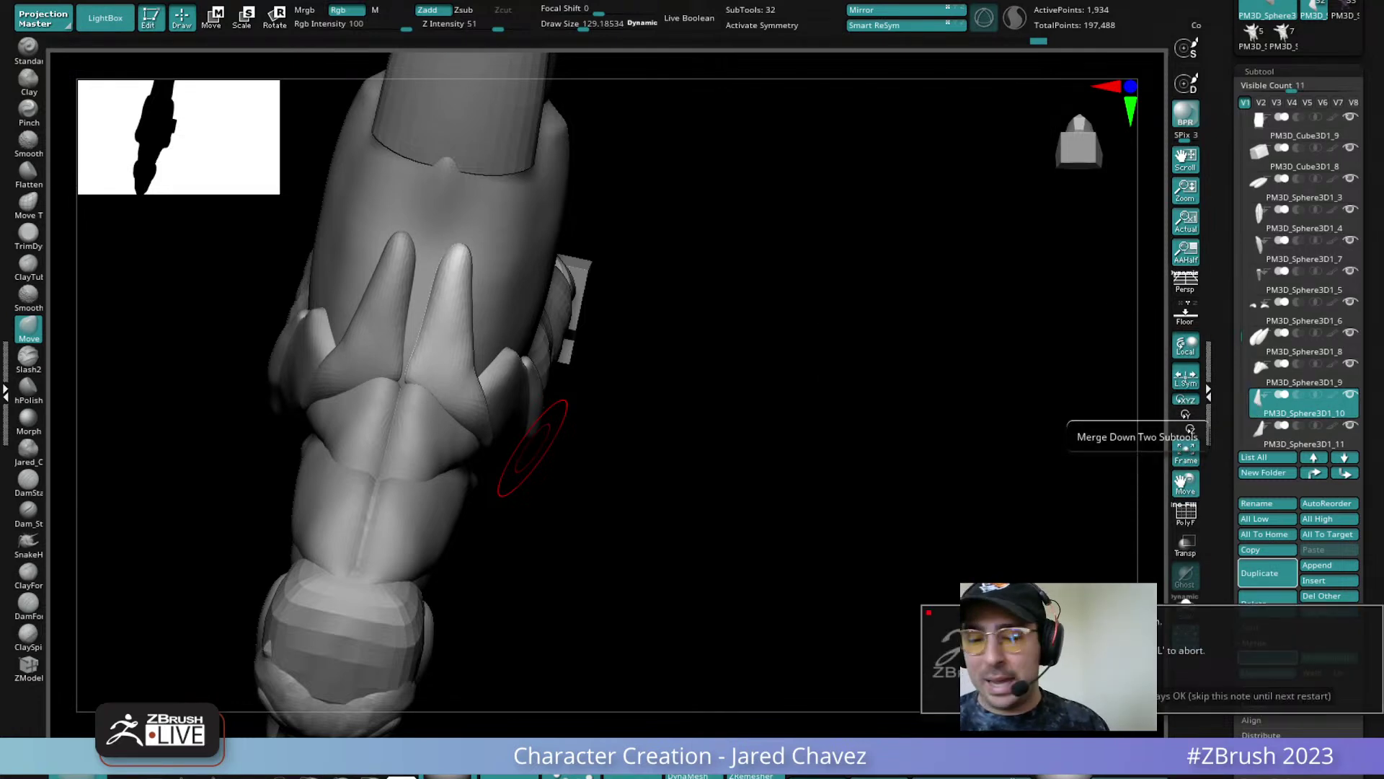
pyautogui.press('Return')
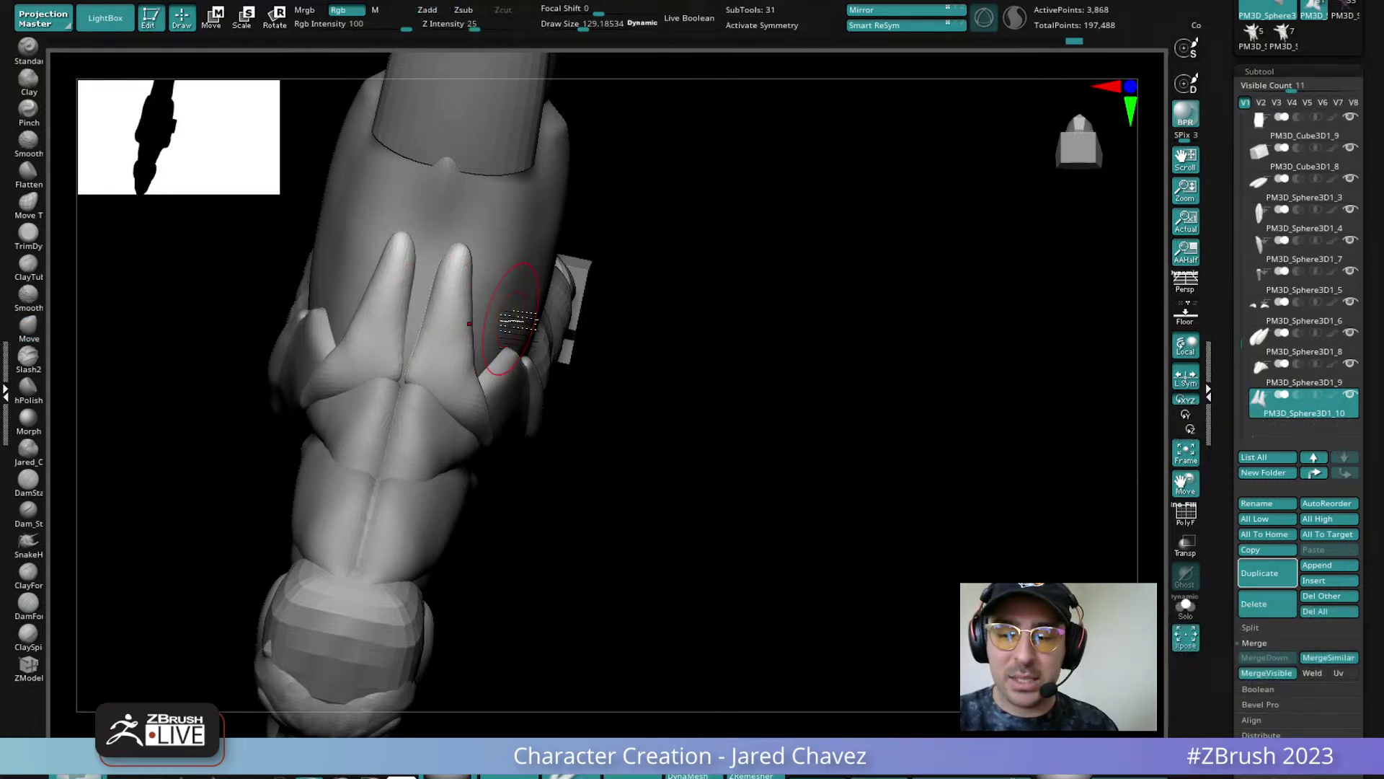
# Turn on symmetry and shape the rear tips and inner edges of the merged back muscles with the Move brush
pyautogui.press('b')
pyautogui.press('m')
pyautogui.press('v')
pyautogui.press('x')
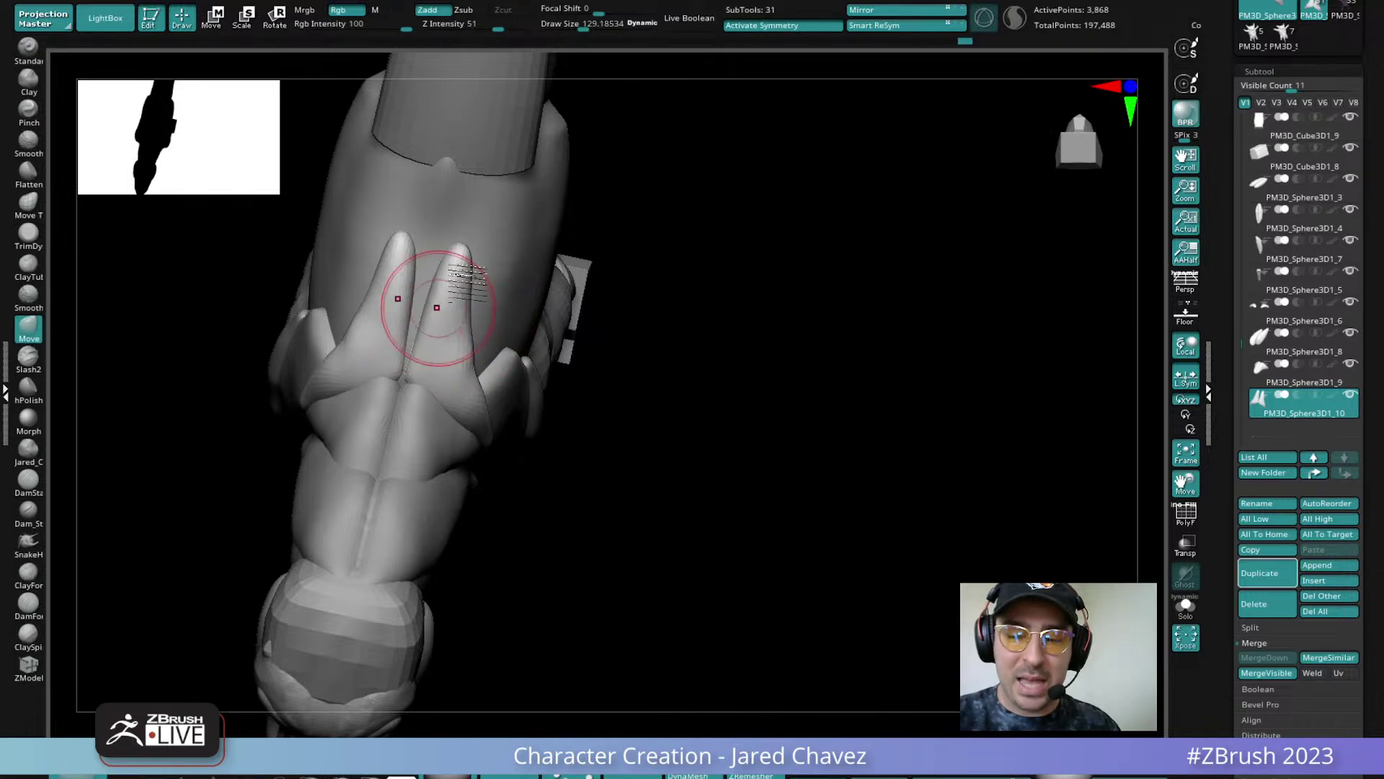
pyautogui.moveTo(453, 247)
pyautogui.mouseDown()
pyautogui.moveTo(440, 251)
pyautogui.moveTo(434, 305)
pyautogui.moveTo(451, 278)
pyautogui.mouseUp()
pyautogui.moveTo(452, 278); pyautogui.dragTo(411, 238, button='right')
pyautogui.keyDown('shift'); pyautogui.moveTo(472, 282); pyautogui.dragTo(442, 297); pyautogui.keyUp('shift')
pyautogui.moveTo(395, 382); pyautogui.dragTo(411, 353, button='right')
# Reselect the back muscle pair and shape its front tip down over the top of the shoulder blade
pyautogui.keyDown('alt'); pyautogui.click(388, 356); pyautogui.keyUp('alt')
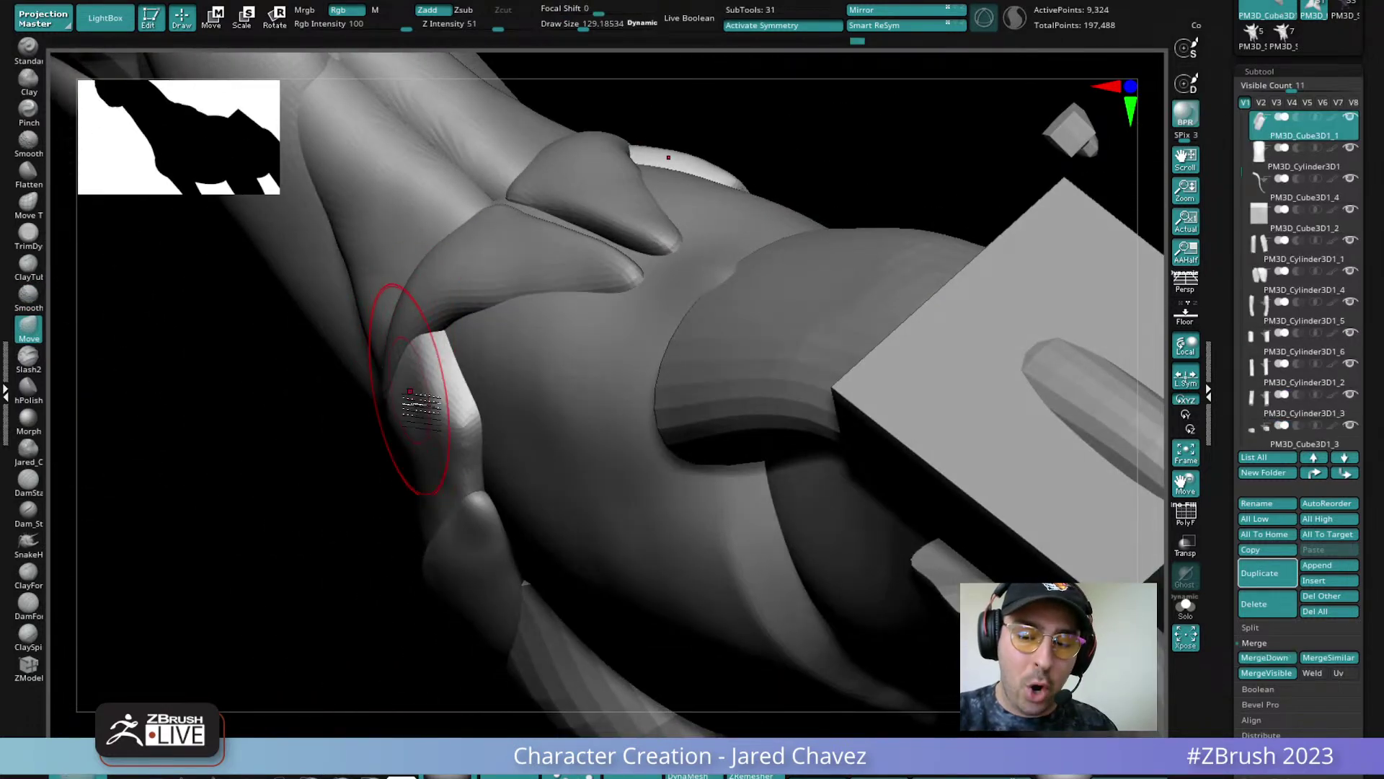
pyautogui.moveTo(439, 402); pyautogui.dragTo(361, 485, button='right')
pyautogui.keyDown('alt'); pyautogui.click(348, 431); pyautogui.keyUp('alt')
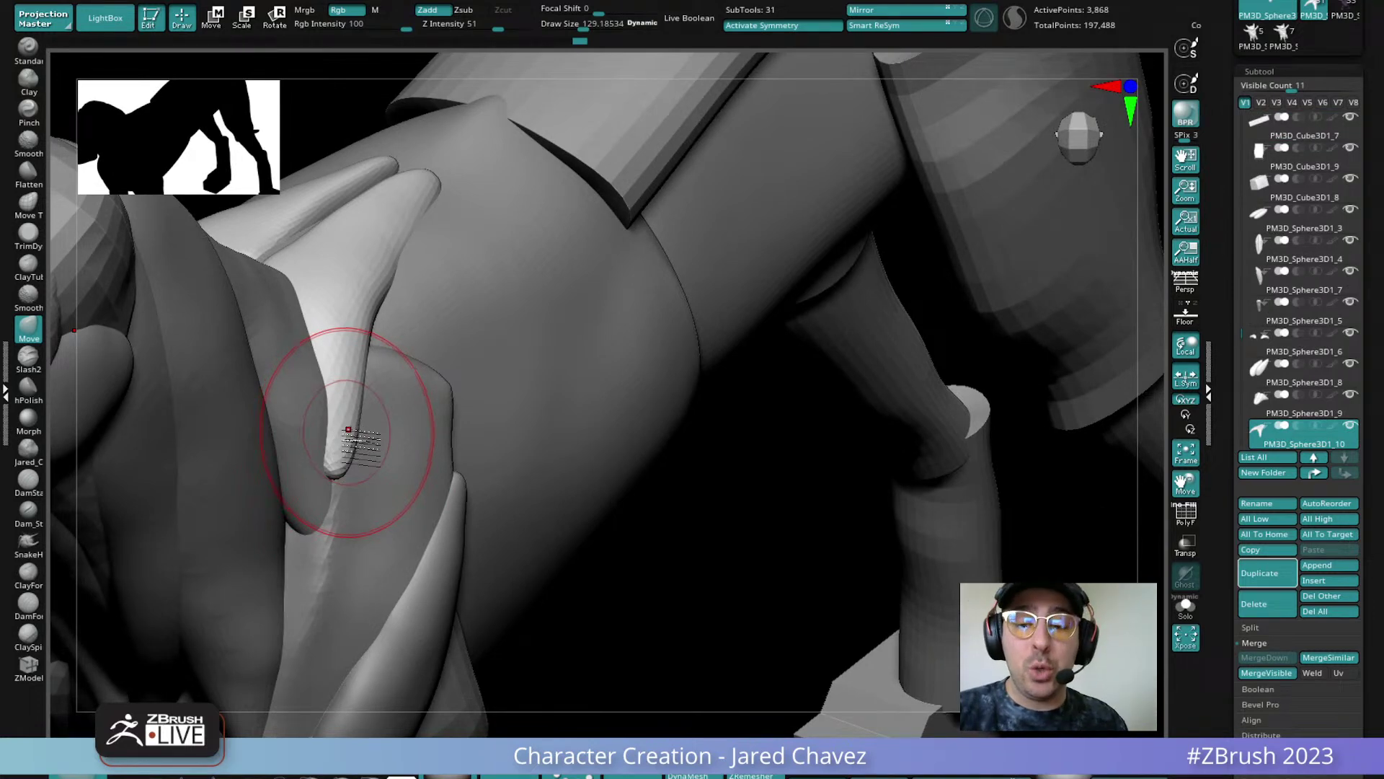
pyautogui.moveTo(348, 430); pyautogui.dragTo(346, 462, button='right')
pyautogui.moveTo(371, 296)
pyautogui.mouseDown(button='right')
pyautogui.moveTo(442, 201)
pyautogui.moveTo(451, 247)
pyautogui.moveTo(401, 278)
pyautogui.moveTo(400, 245)
pyautogui.moveTo(349, 287)
pyautogui.mouseUp(button='right')
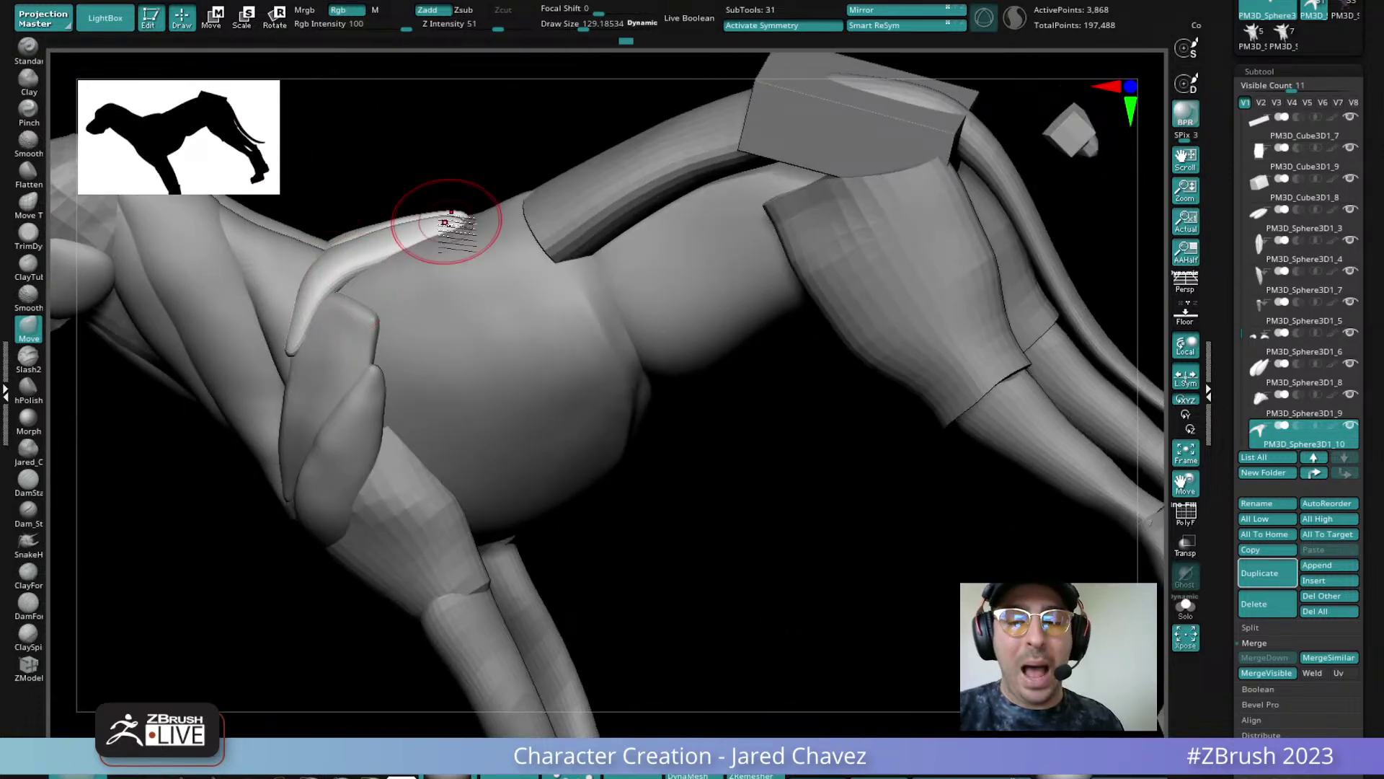
# Refine the back muscles' upper edge and stretch their rear tips slightly farther along the spine
pyautogui.moveTo(426, 231)
pyautogui.mouseDown(button='right')
pyautogui.moveTo(387, 263)
pyautogui.moveTo(381, 245)
pyautogui.moveTo(396, 287)
pyautogui.mouseUp(button='right')
pyautogui.keyDown('alt'); pyautogui.moveTo(323, 239); pyautogui.dragTo(389, 308, button='right'); pyautogui.keyUp('alt')
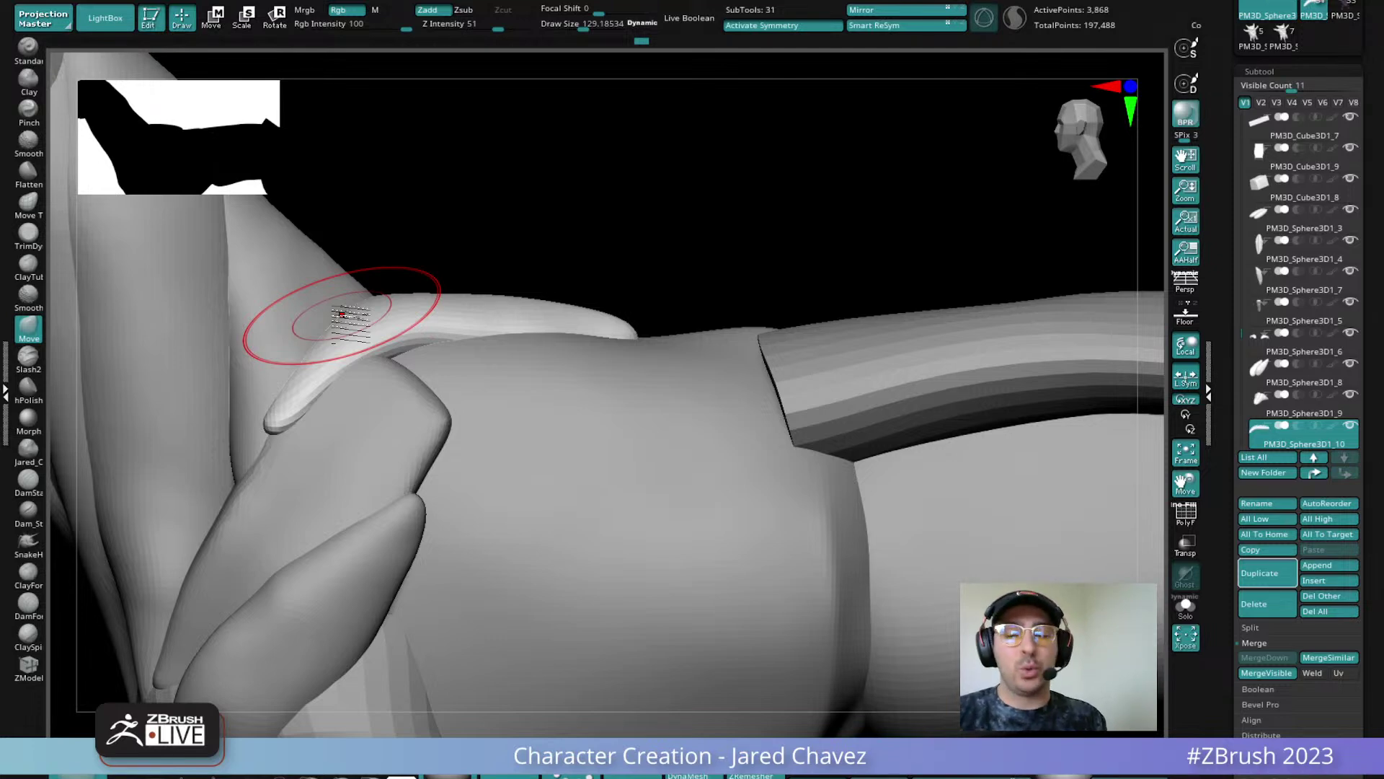
pyautogui.moveTo(342, 315)
pyautogui.mouseDown(button='right')
pyautogui.moveTo(504, 469)
pyautogui.moveTo(489, 365)
pyautogui.moveTo(547, 216)
pyautogui.mouseUp(button='right')
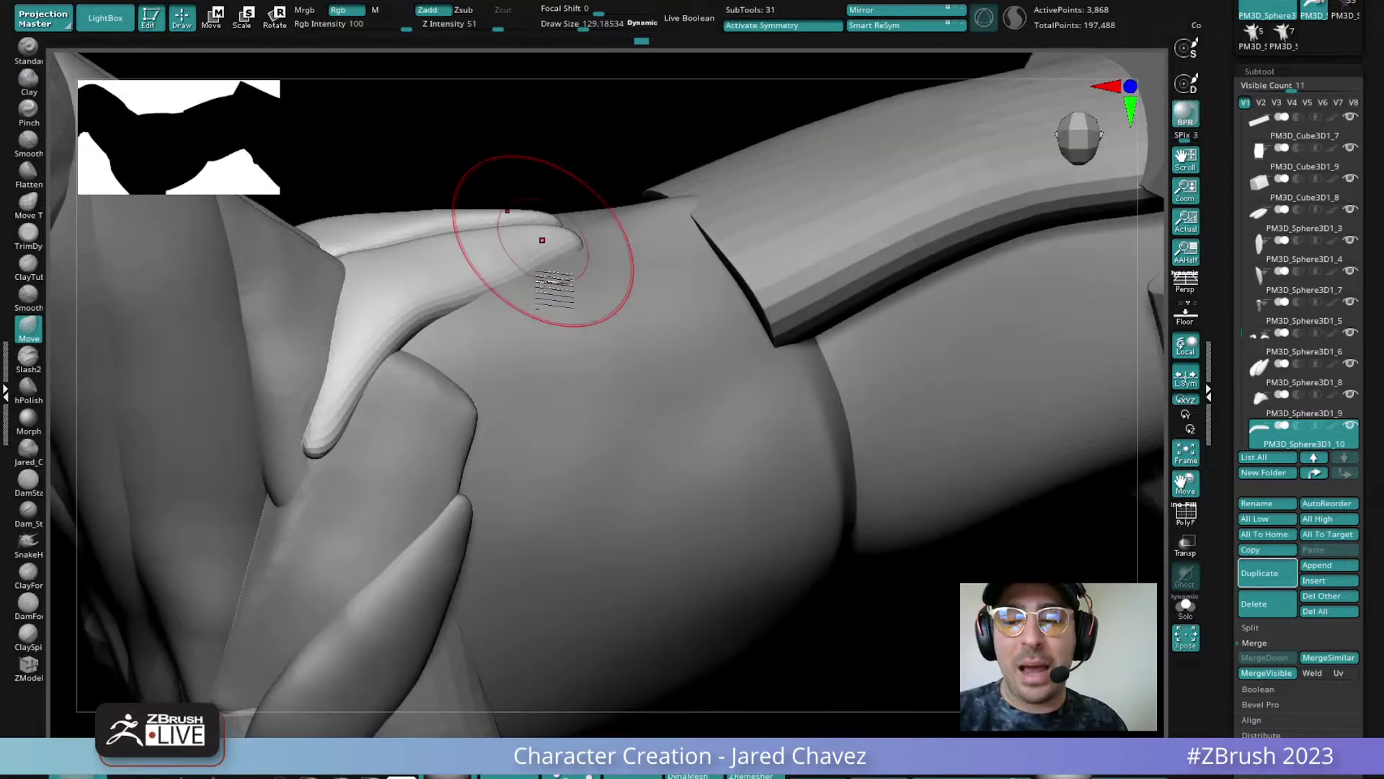
pyautogui.moveTo(586, 244); pyautogui.dragTo(600, 240)
pyautogui.moveTo(600, 240)
pyautogui.mouseDown(button='right')
pyautogui.moveTo(575, 225)
pyautogui.moveTo(582, 381)
pyautogui.moveTo(587, 232)
pyautogui.mouseUp(button='right')
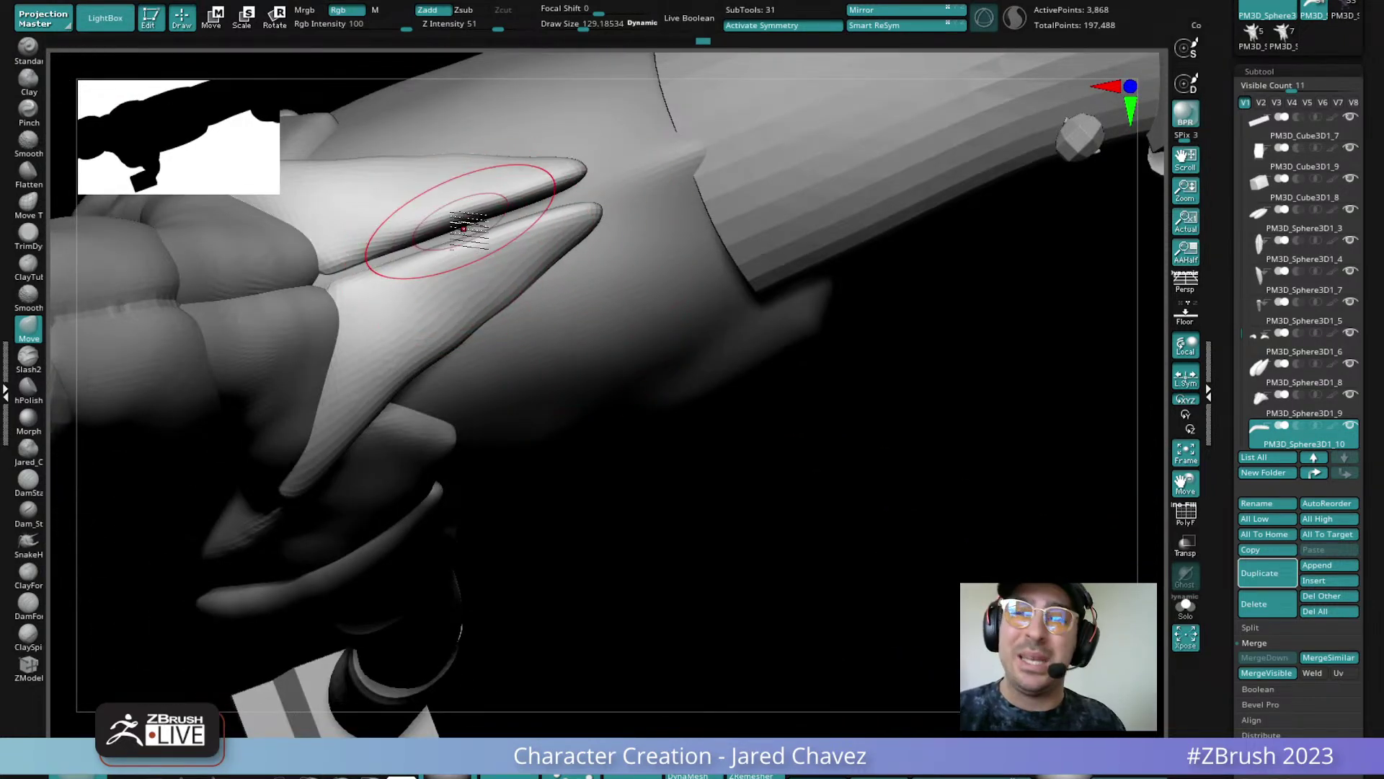
# Rotate and shift the back muscle pair with the gizmo so the two halves sit closer together along the spine
pyautogui.click(215, 16)
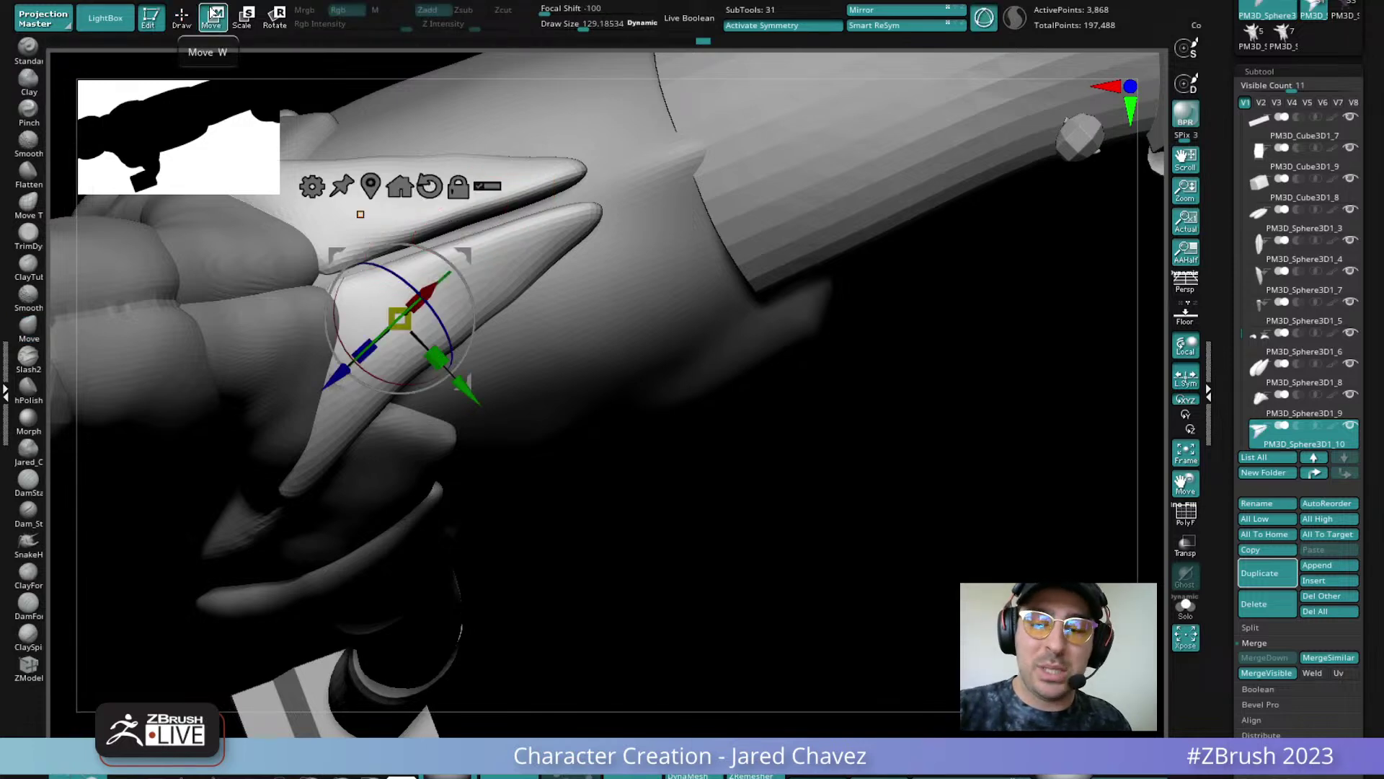
pyautogui.moveTo(469, 383); pyautogui.dragTo(469, 324)
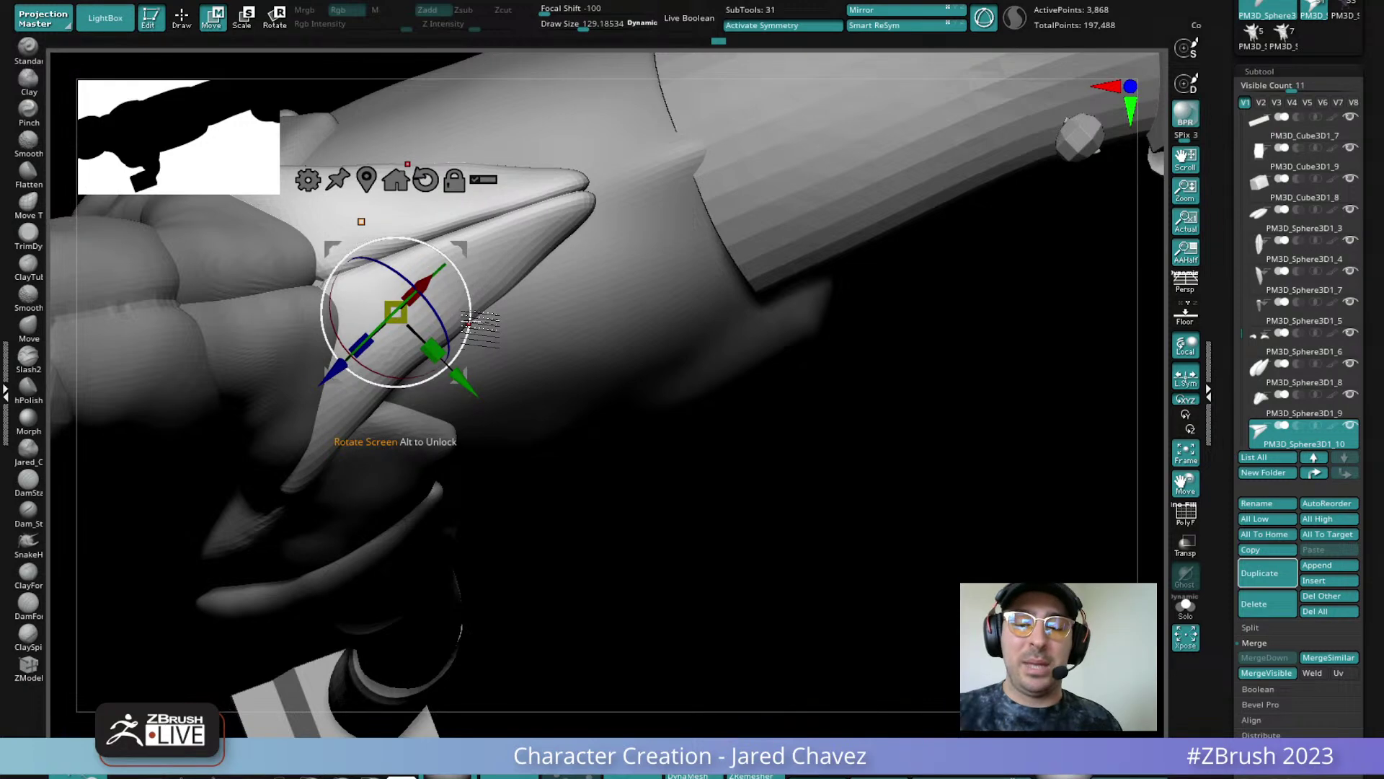
pyautogui.moveTo(464, 375); pyautogui.dragTo(437, 353)
pyautogui.moveTo(526, 312); pyautogui.dragTo(573, 310, button='right')
pyautogui.press('q')
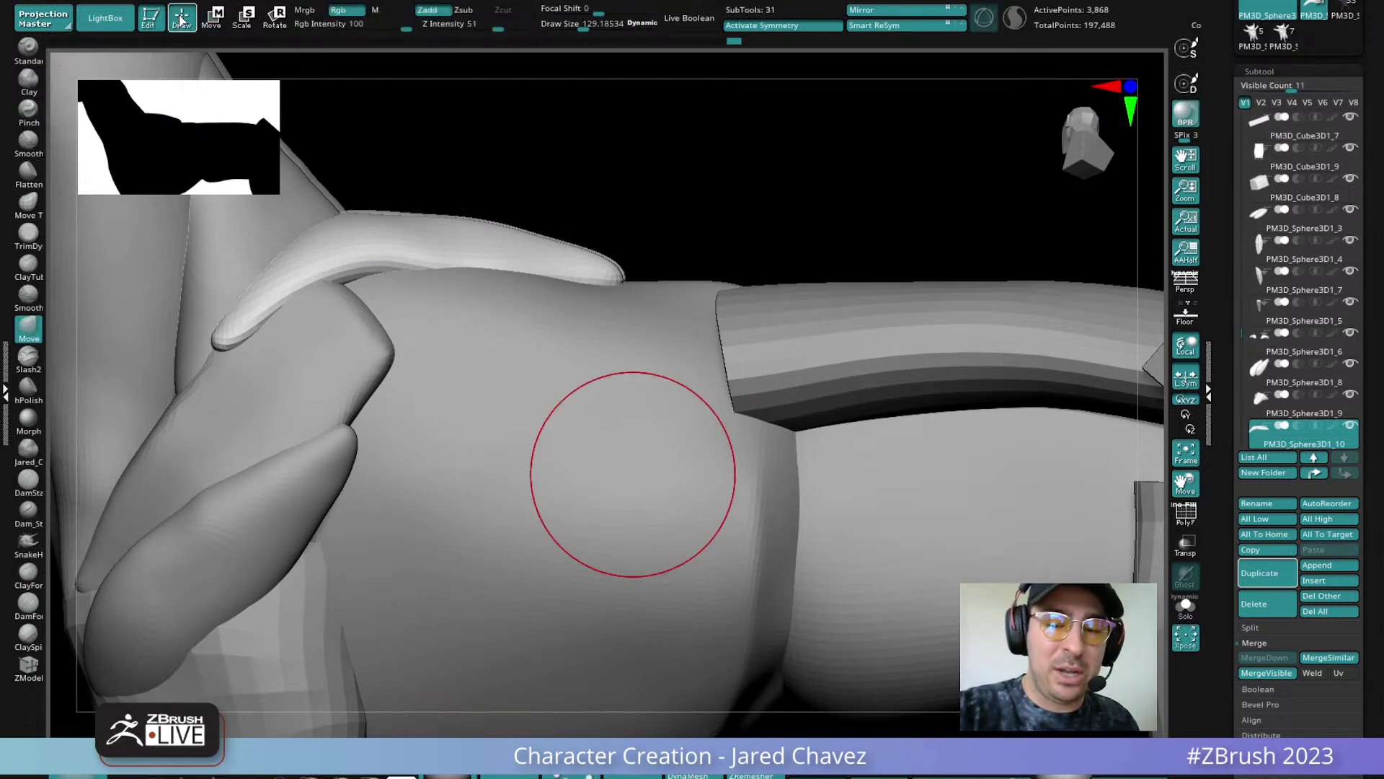
# Fit the back muscle's front tip and lower edge around the top of the shoulder blade with the Move brush
pyautogui.moveTo(221, 339); pyautogui.dragTo(220, 353)
pyautogui.moveTo(223, 365)
pyautogui.mouseDown(button='right')
pyautogui.moveTo(252, 361)
pyautogui.moveTo(248, 318)
pyautogui.moveTo(356, 285)
pyautogui.moveTo(370, 325)
pyautogui.mouseUp(button='right')
pyautogui.moveTo(387, 417)
pyautogui.mouseDown(button='right')
pyautogui.moveTo(418, 421)
pyautogui.moveTo(365, 423)
pyautogui.moveTo(344, 476)
pyautogui.moveTo(477, 420)
pyautogui.moveTo(550, 464)
pyautogui.moveTo(581, 377)
pyautogui.moveTo(658, 365)
pyautogui.moveTo(599, 379)
pyautogui.moveTo(559, 368)
pyautogui.moveTo(550, 349)
pyautogui.mouseUp(button='right')
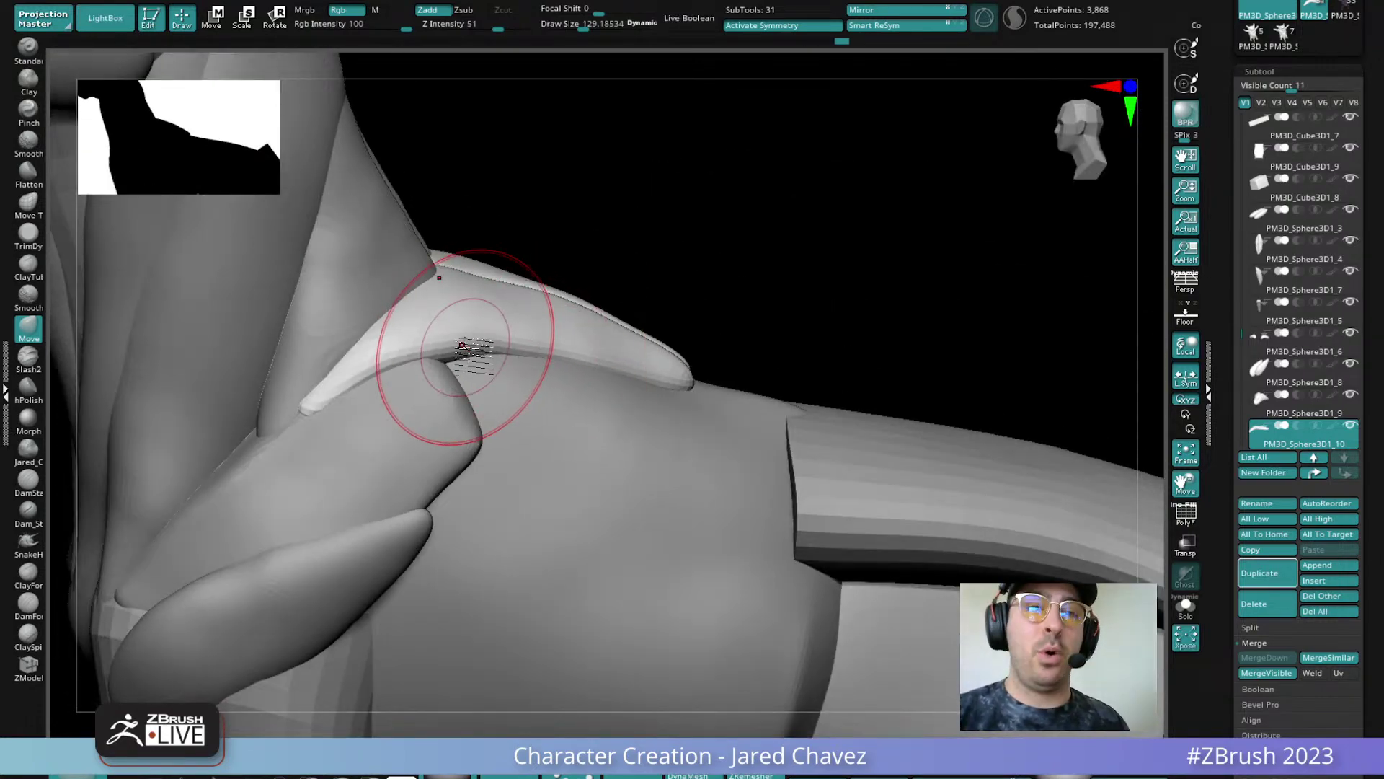
pyautogui.moveTo(462, 345); pyautogui.dragTo(422, 325, button='right')
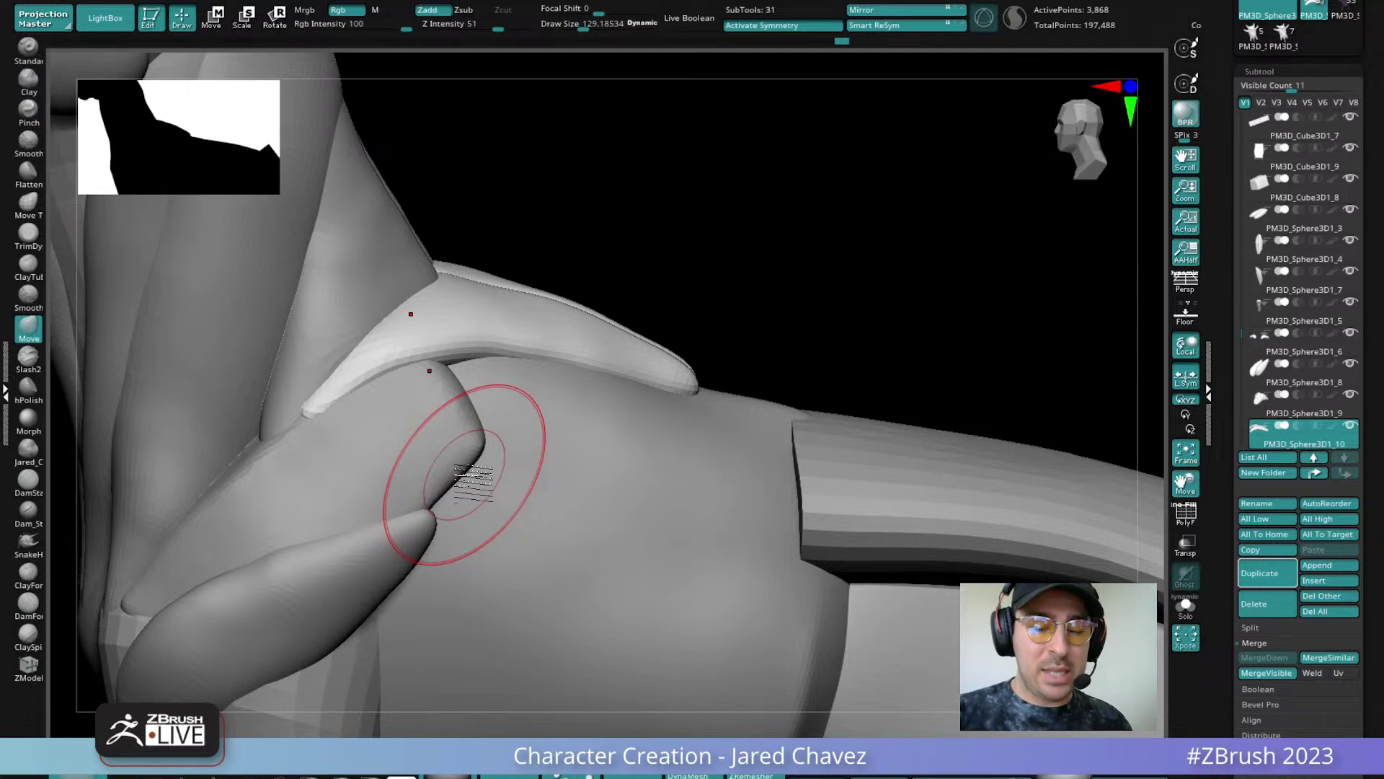
pyautogui.keyDown('alt'); pyautogui.moveTo(488, 483); pyautogui.dragTo(597, 422, button='right'); pyautogui.keyUp('alt')
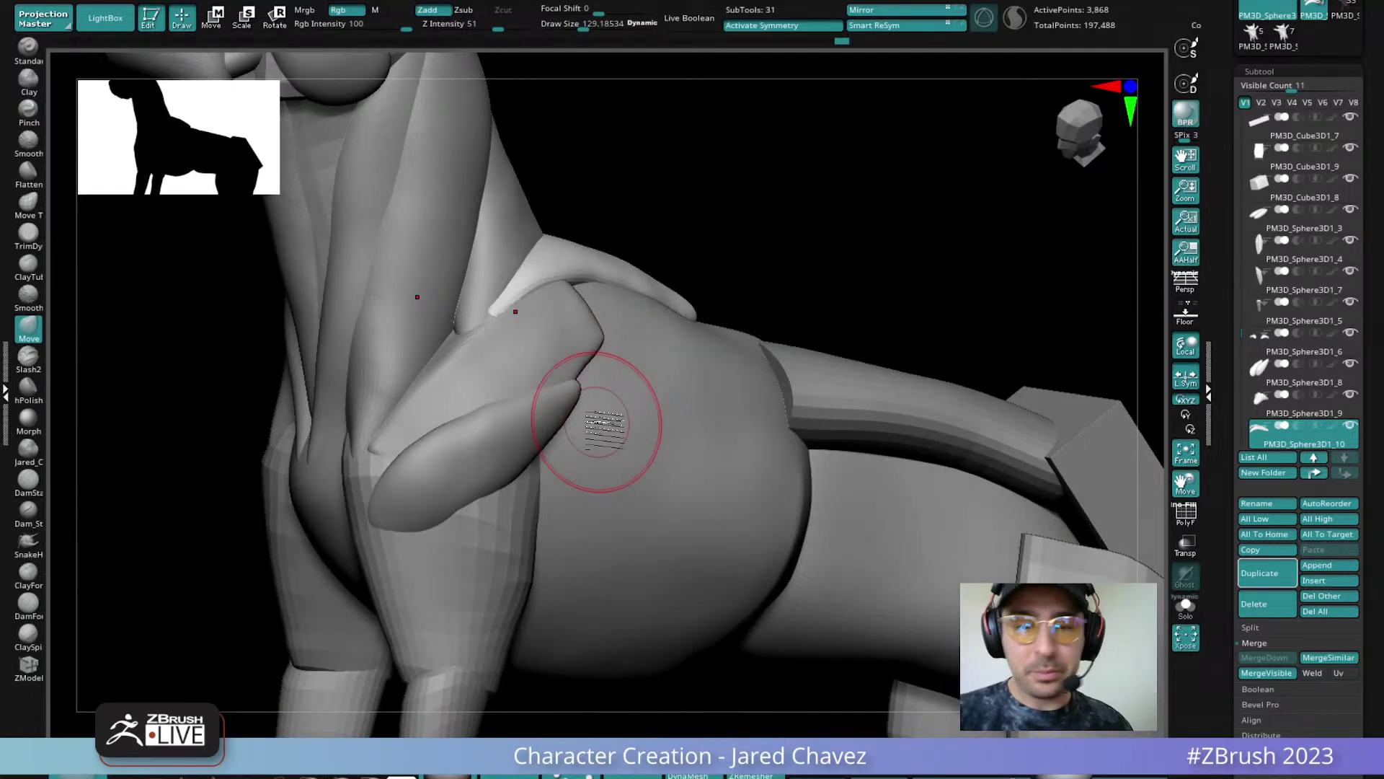
# Select the elongated muscle on the lower shoulder blade and move and rotate it up onto the blade with the gizmo
pyautogui.click(211, 20)
pyautogui.keyDown('alt'); pyautogui.click(497, 461); pyautogui.keyUp('alt')
pyautogui.moveTo(558, 530); pyautogui.dragTo(518, 516, button='right')
pyautogui.keyDown('ctrl'); pyautogui.moveTo(518, 514); pyautogui.dragTo(539, 438); pyautogui.keyUp('ctrl')
pyautogui.moveTo(538, 438); pyautogui.dragTo(609, 441, button='right')
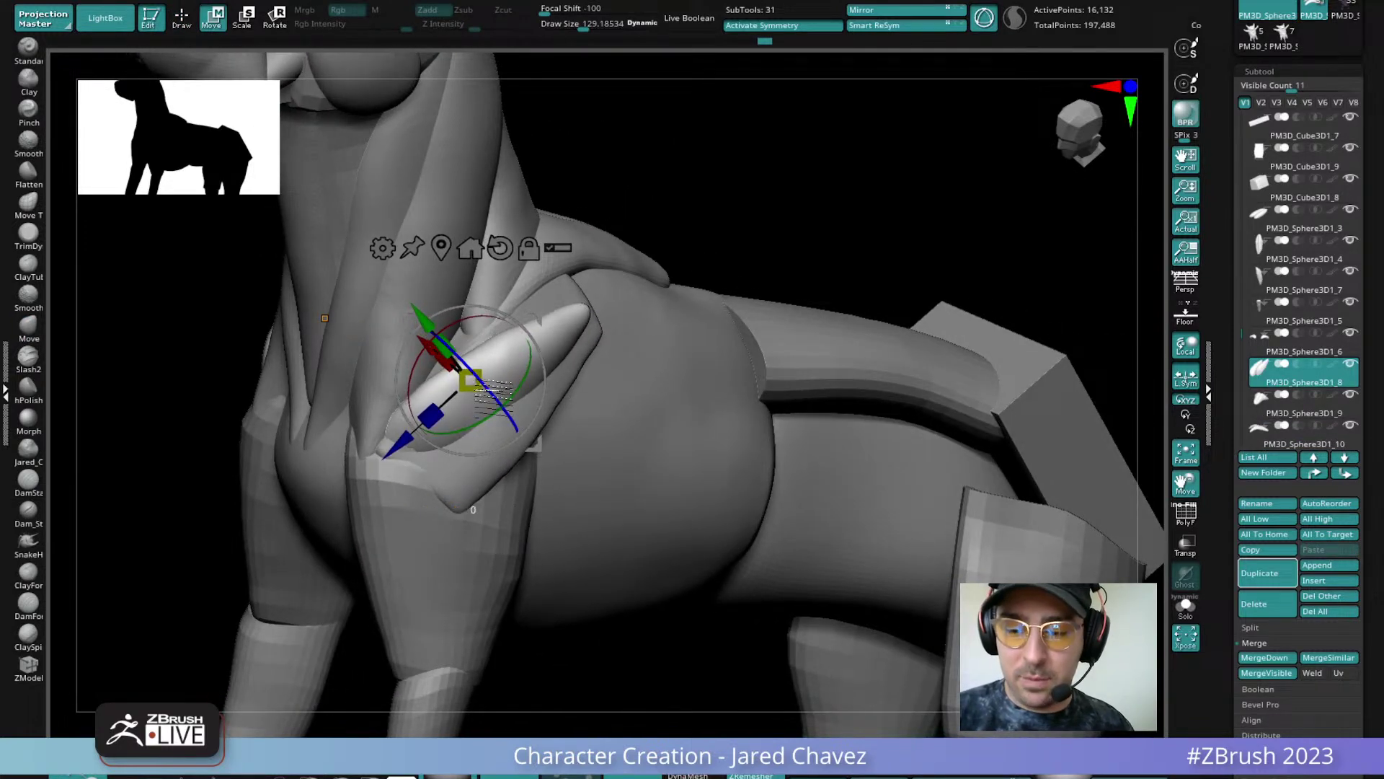
pyautogui.moveTo(487, 393); pyautogui.dragTo(475, 361)
pyautogui.moveTo(540, 396); pyautogui.dragTo(541, 369)
pyautogui.moveTo(606, 375); pyautogui.dragTo(632, 366, button='right')
pyautogui.moveTo(586, 351); pyautogui.dragTo(589, 348)
pyautogui.moveTo(649, 378)
pyautogui.mouseDown(button='right')
pyautogui.moveTo(685, 383)
pyautogui.moveTo(694, 350)
pyautogui.moveTo(649, 393)
pyautogui.moveTo(633, 376)
pyautogui.mouseUp(button='right')
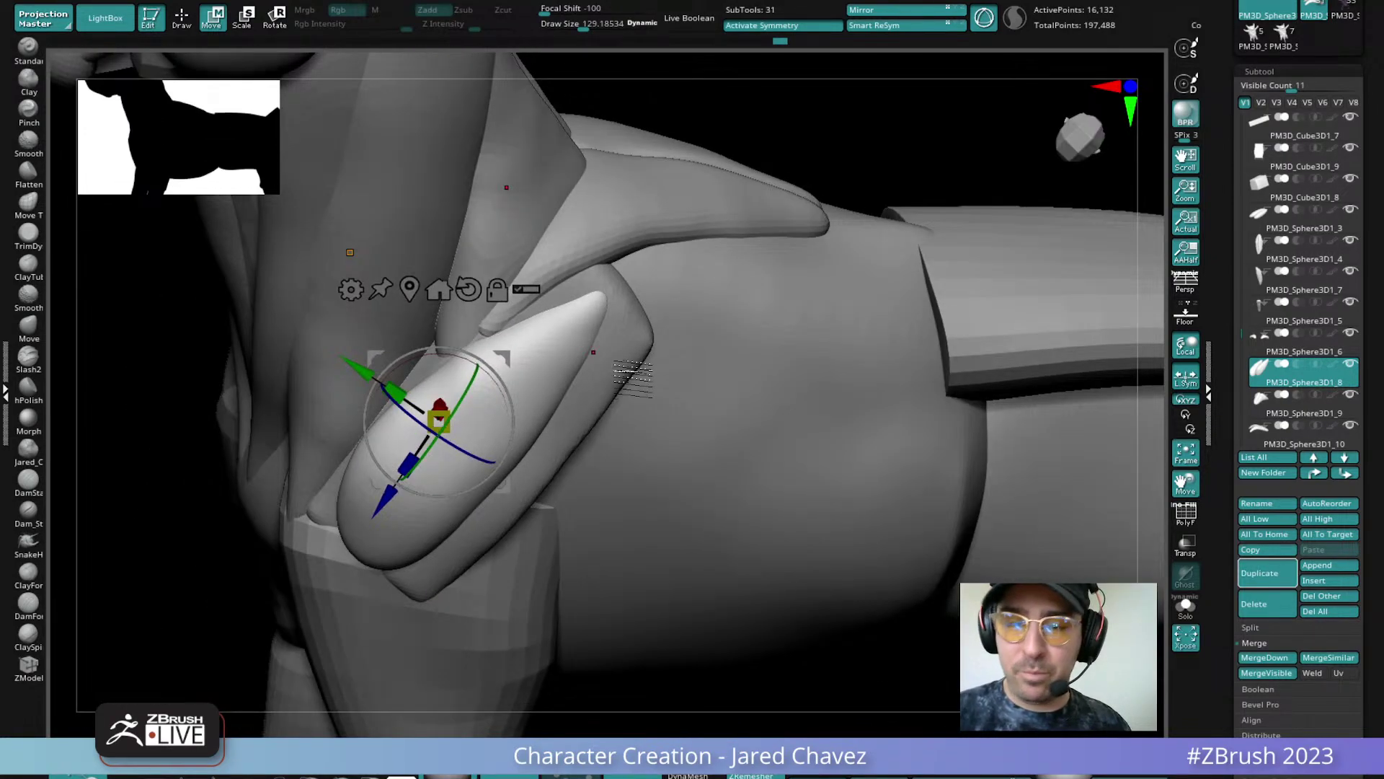
# Reshape the shoulder blade muscle's upper tip and front edge with the Move brush, and smooth its lower end
pyautogui.click(187, 17)
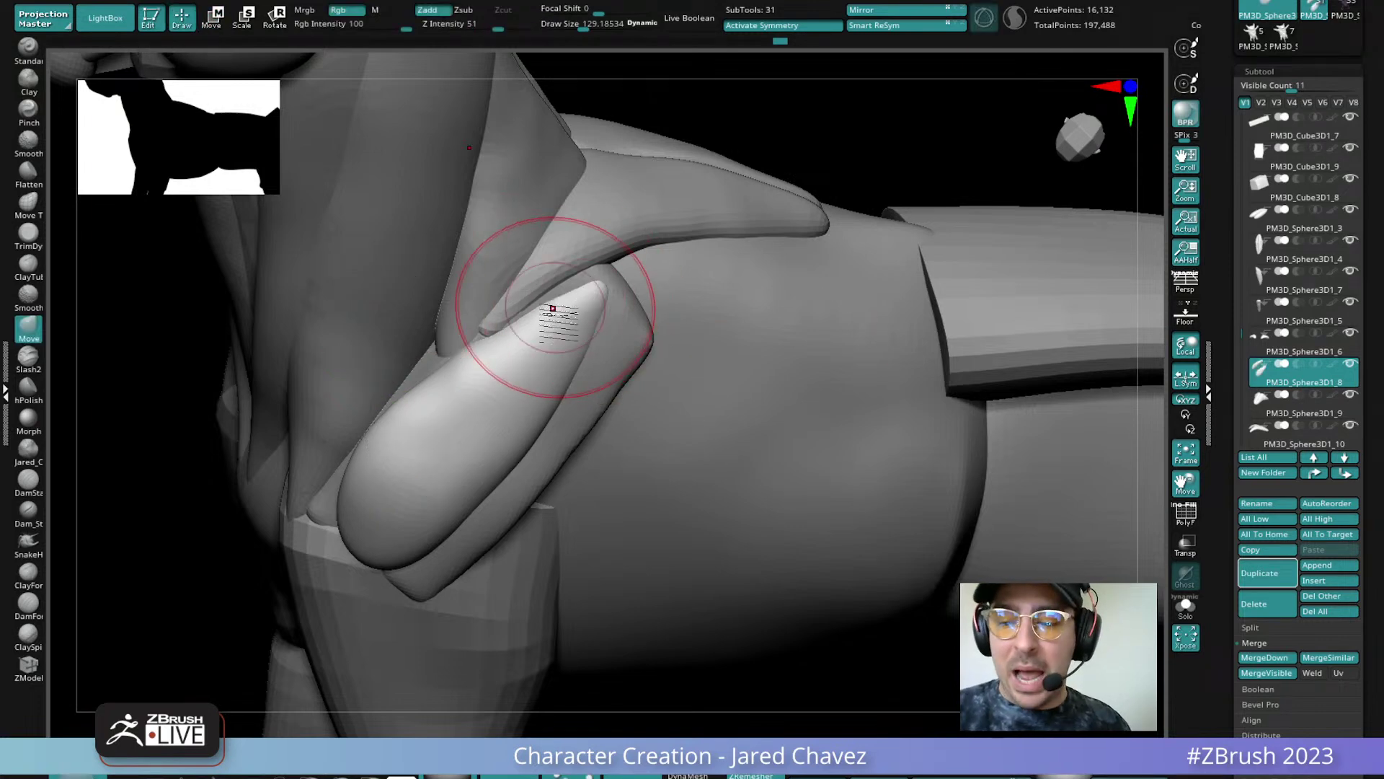
pyautogui.moveTo(628, 288); pyautogui.dragTo(596, 364, button='right')
pyautogui.moveTo(609, 297); pyautogui.dragTo(634, 267, button='right')
pyautogui.moveTo(618, 293); pyautogui.dragTo(579, 310)
pyautogui.moveTo(559, 330); pyautogui.dragTo(527, 465, button='right')
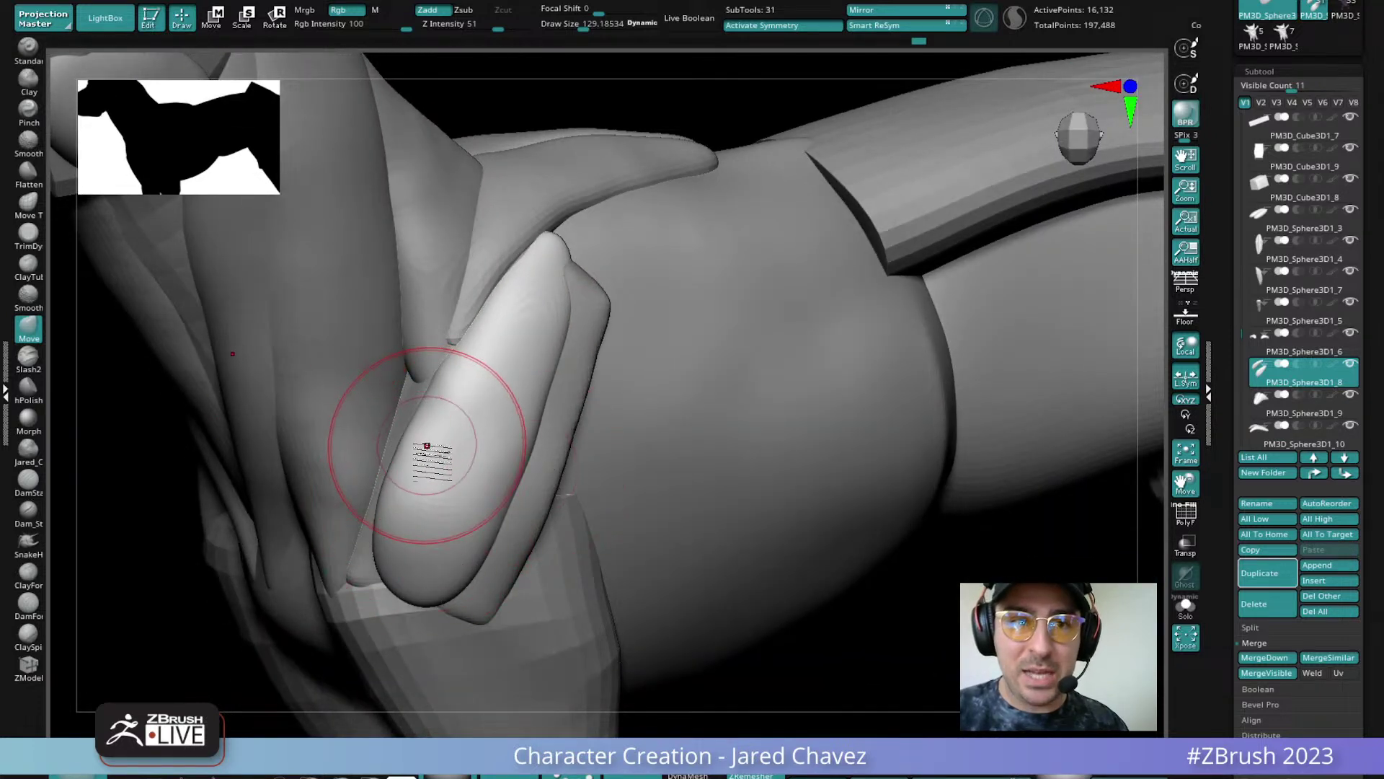
pyautogui.press('shift')
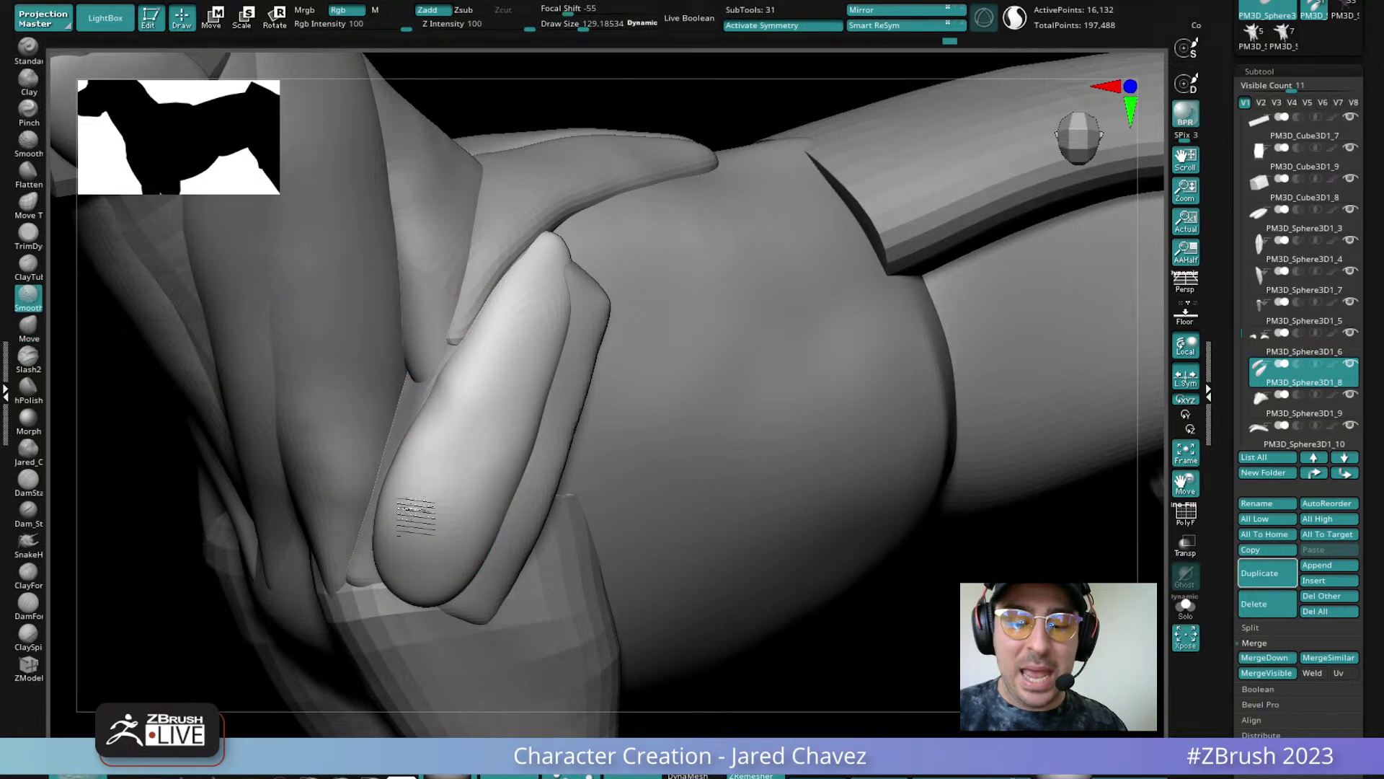
pyautogui.moveTo(399, 577); pyautogui.dragTo(404, 569)
pyautogui.moveTo(404, 569)
pyautogui.mouseDown(button='right')
pyautogui.moveTo(519, 541)
pyautogui.moveTo(537, 523)
pyautogui.moveTo(564, 543)
pyautogui.moveTo(426, 540)
pyautogui.moveTo(402, 603)
pyautogui.mouseUp(button='right')
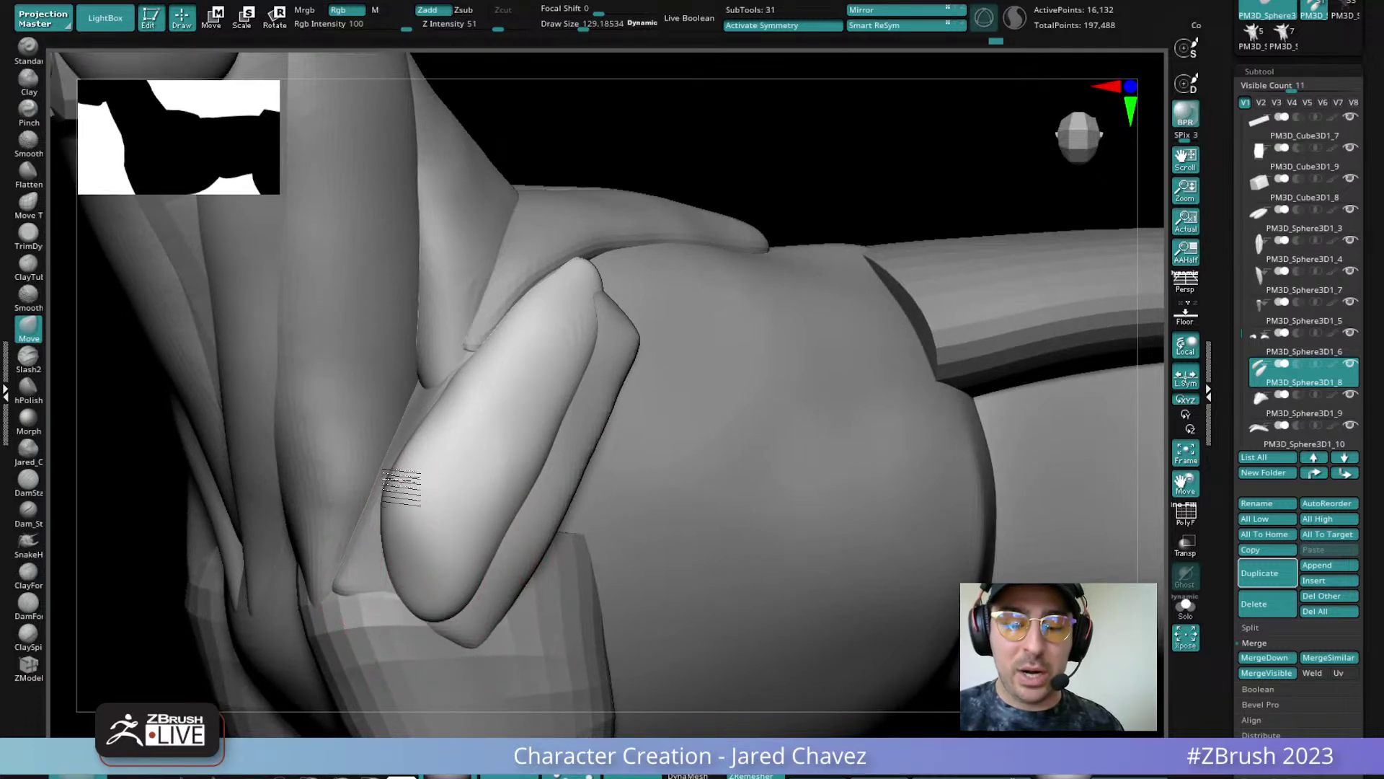
# Select the wedge muscle at the neck base and adjust its lower end in front of the shoulder blade
pyautogui.moveTo(476, 356)
pyautogui.mouseDown(button='right')
pyautogui.moveTo(497, 355)
pyautogui.moveTo(491, 337)
pyautogui.moveTo(441, 416)
pyautogui.moveTo(412, 395)
pyautogui.moveTo(437, 370)
pyautogui.moveTo(454, 393)
pyautogui.moveTo(452, 406)
pyautogui.moveTo(409, 301)
pyautogui.moveTo(379, 327)
pyautogui.mouseUp(button='right')
pyautogui.keyDown('alt'); pyautogui.click(441, 349); pyautogui.keyUp('alt')
pyautogui.moveTo(372, 274); pyautogui.dragTo(388, 283, button='right')
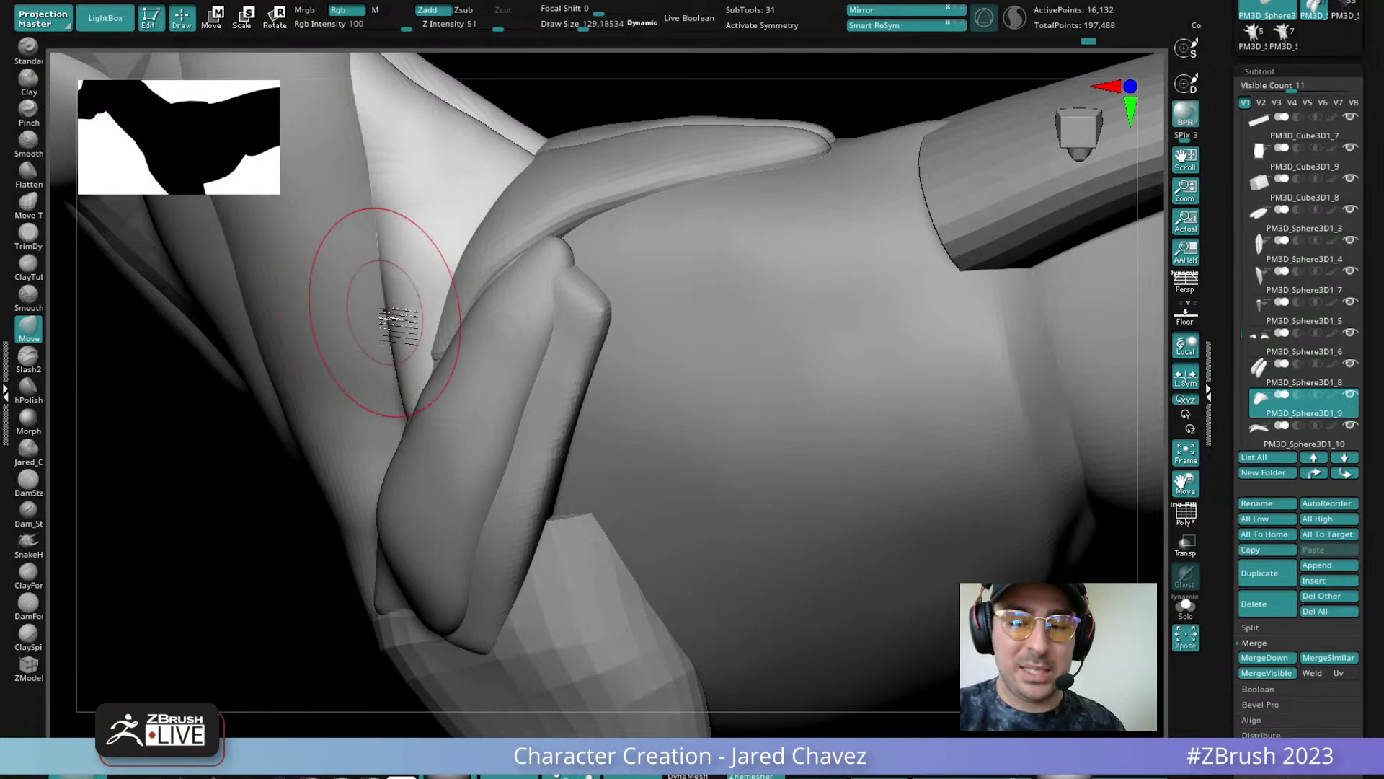
pyautogui.press('f')
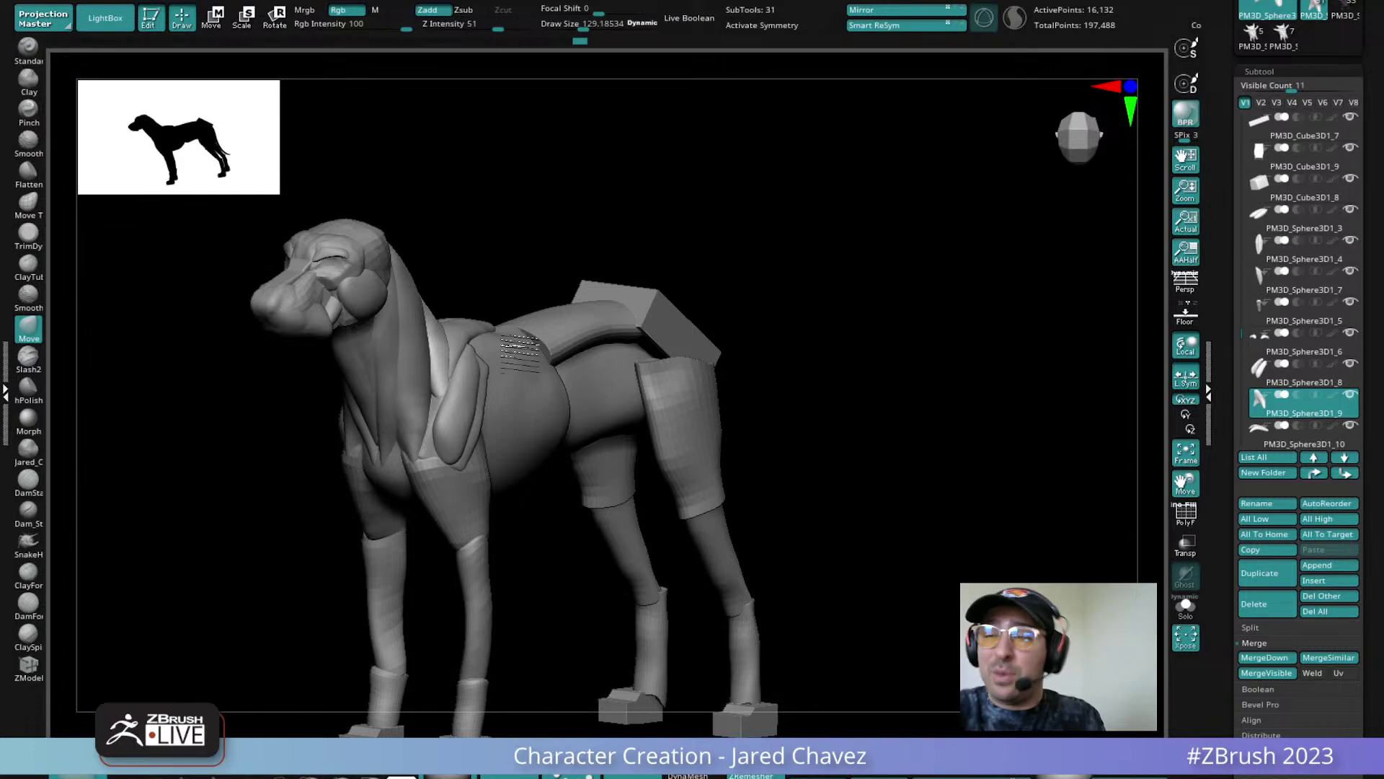
# Select the back muscle above the shoulder blade and fit its lower front tip and top edge with the Move brush
pyautogui.moveTo(473, 382)
pyautogui.mouseDown(button='right')
pyautogui.moveTo(482, 387)
pyautogui.moveTo(451, 346)
pyautogui.moveTo(472, 393)
pyautogui.mouseUp(button='right')
pyautogui.keyDown('alt'); pyautogui.click(459, 361); pyautogui.keyUp('alt')
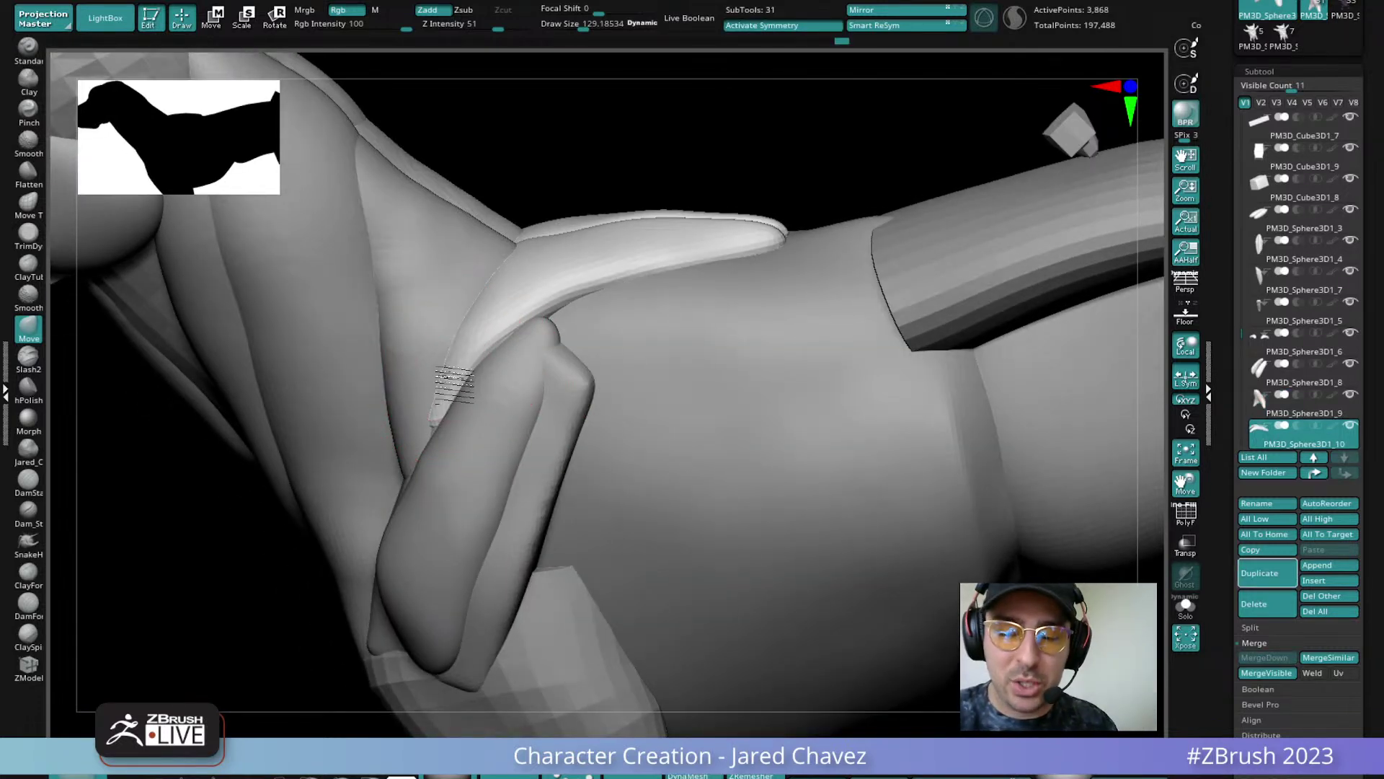
pyautogui.moveTo(439, 414); pyautogui.dragTo(432, 428)
pyautogui.moveTo(434, 428); pyautogui.dragTo(513, 398, button='right')
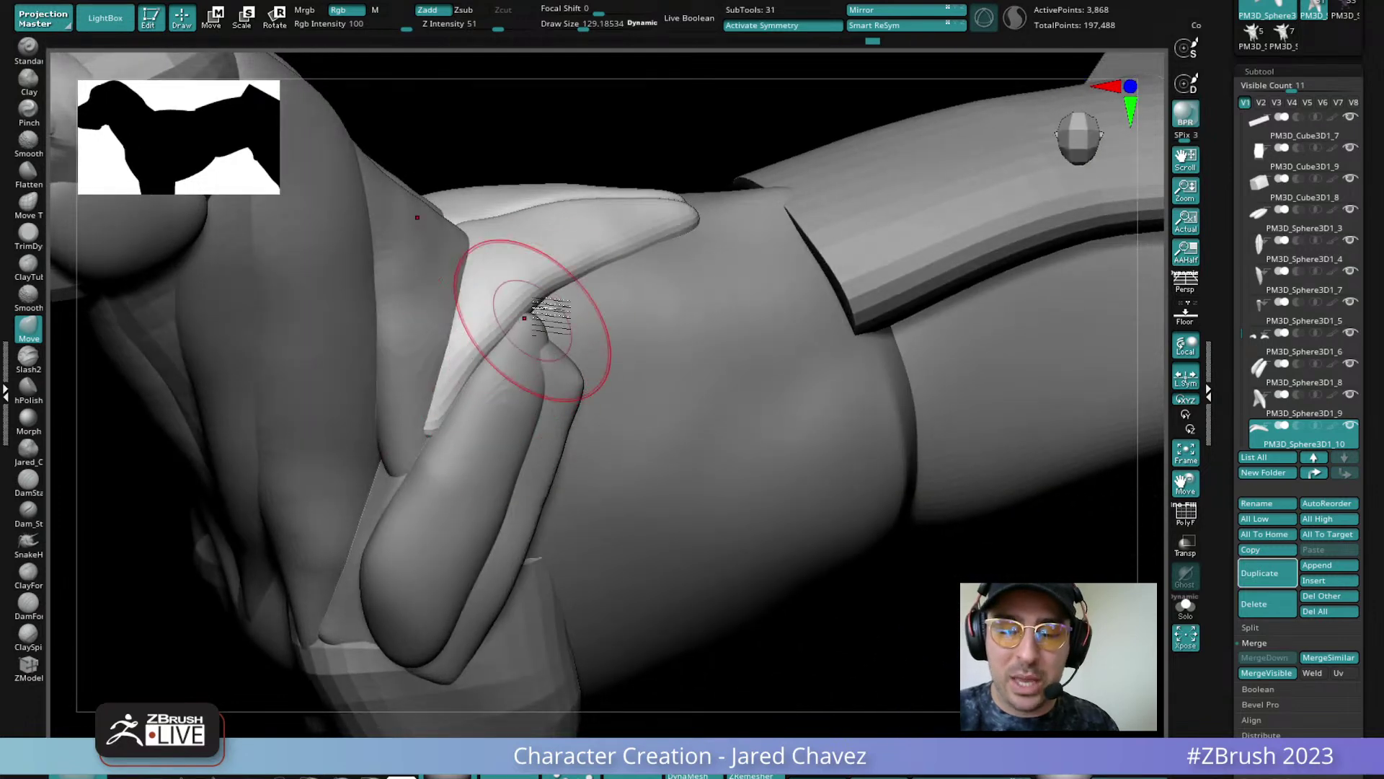
pyautogui.moveTo(505, 328); pyautogui.dragTo(537, 353, button='right')
pyautogui.moveTo(621, 210); pyautogui.dragTo(614, 210)
pyautogui.moveTo(652, 145); pyautogui.dragTo(647, 122)
# Pull the back muscle's rear tip and upper contour down onto the rib cage with the Move brush
pyautogui.moveTo(664, 207)
pyautogui.mouseDown(button='right')
pyautogui.moveTo(504, 188)
pyautogui.moveTo(599, 300)
pyautogui.moveTo(591, 339)
pyautogui.moveTo(570, 335)
pyautogui.mouseUp(button='right')
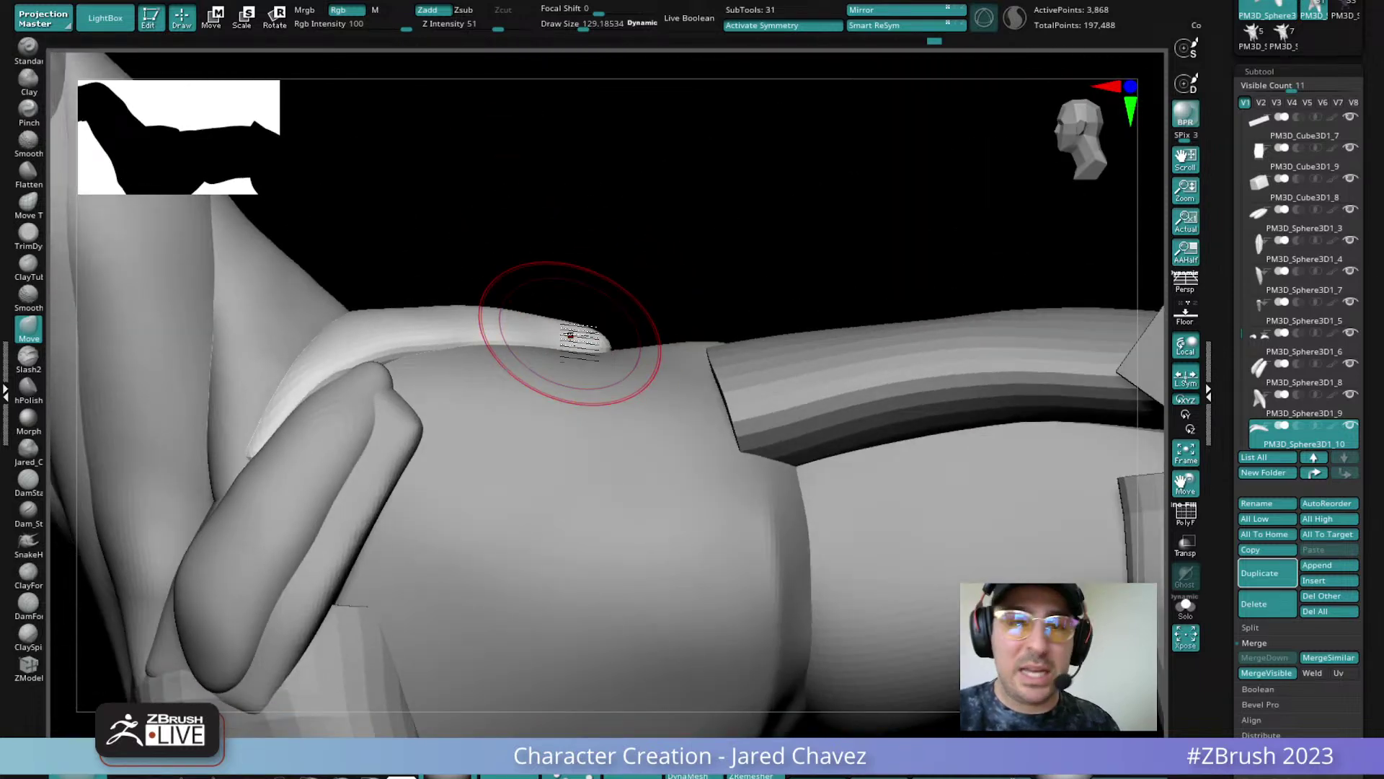
pyautogui.moveTo(491, 309); pyautogui.dragTo(485, 315)
pyautogui.moveTo(594, 331); pyautogui.dragTo(591, 341)
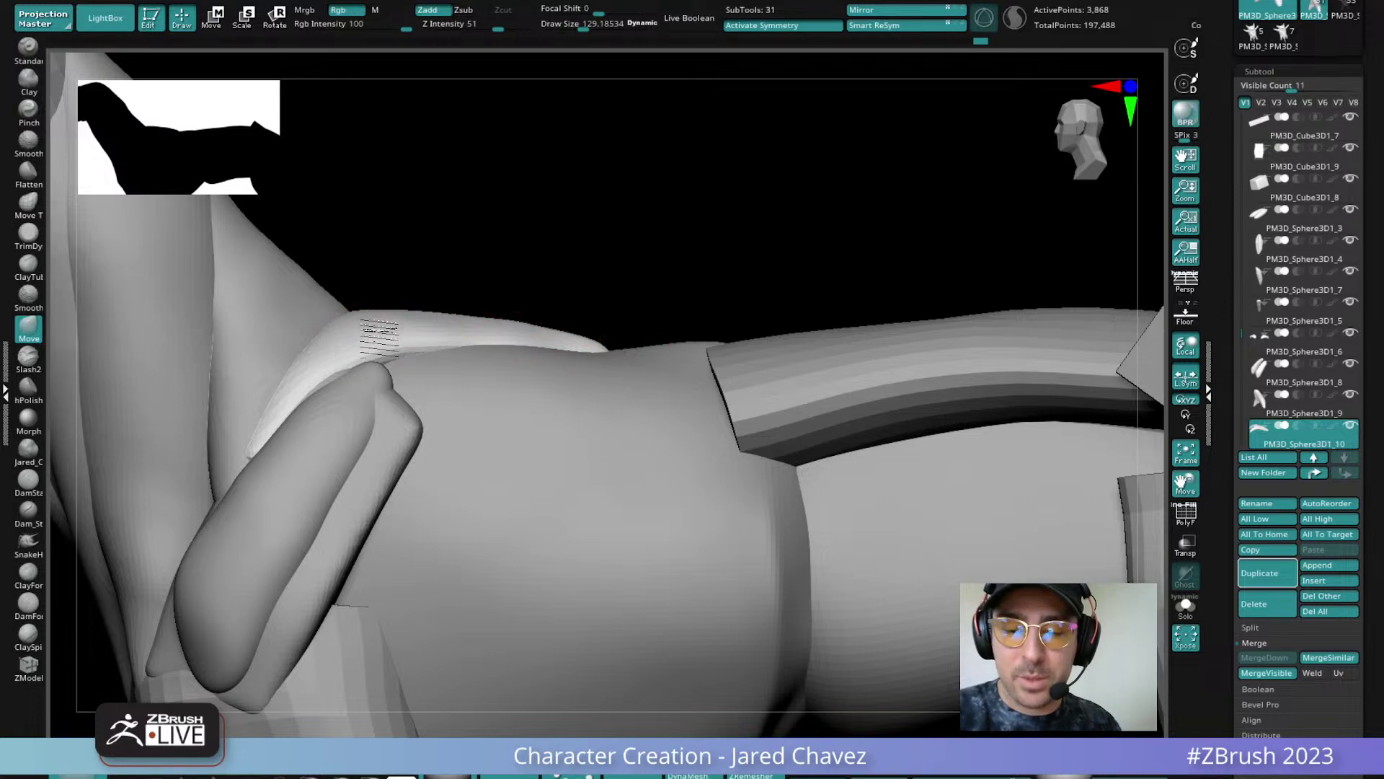
pyautogui.moveTo(379, 328); pyautogui.dragTo(373, 335)
pyautogui.moveTo(331, 374)
pyautogui.keyDown('ctrl'); pyautogui.mouseDown(button='right')
pyautogui.moveTo(541, 393)
pyautogui.moveTo(537, 476)
pyautogui.mouseUp(button='right'); pyautogui.keyUp('ctrl')
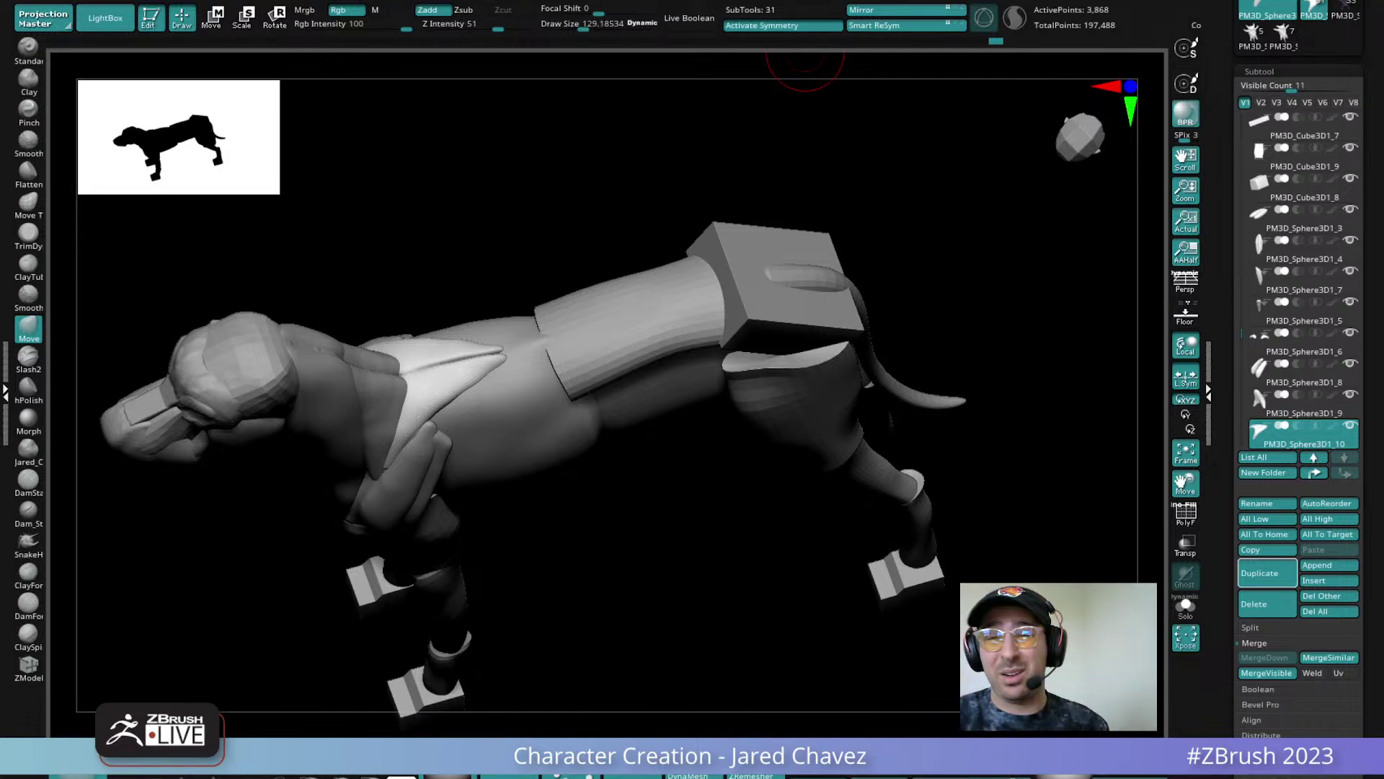
pyautogui.moveTo(546, 389); pyautogui.dragTo(546, 558, button='right')
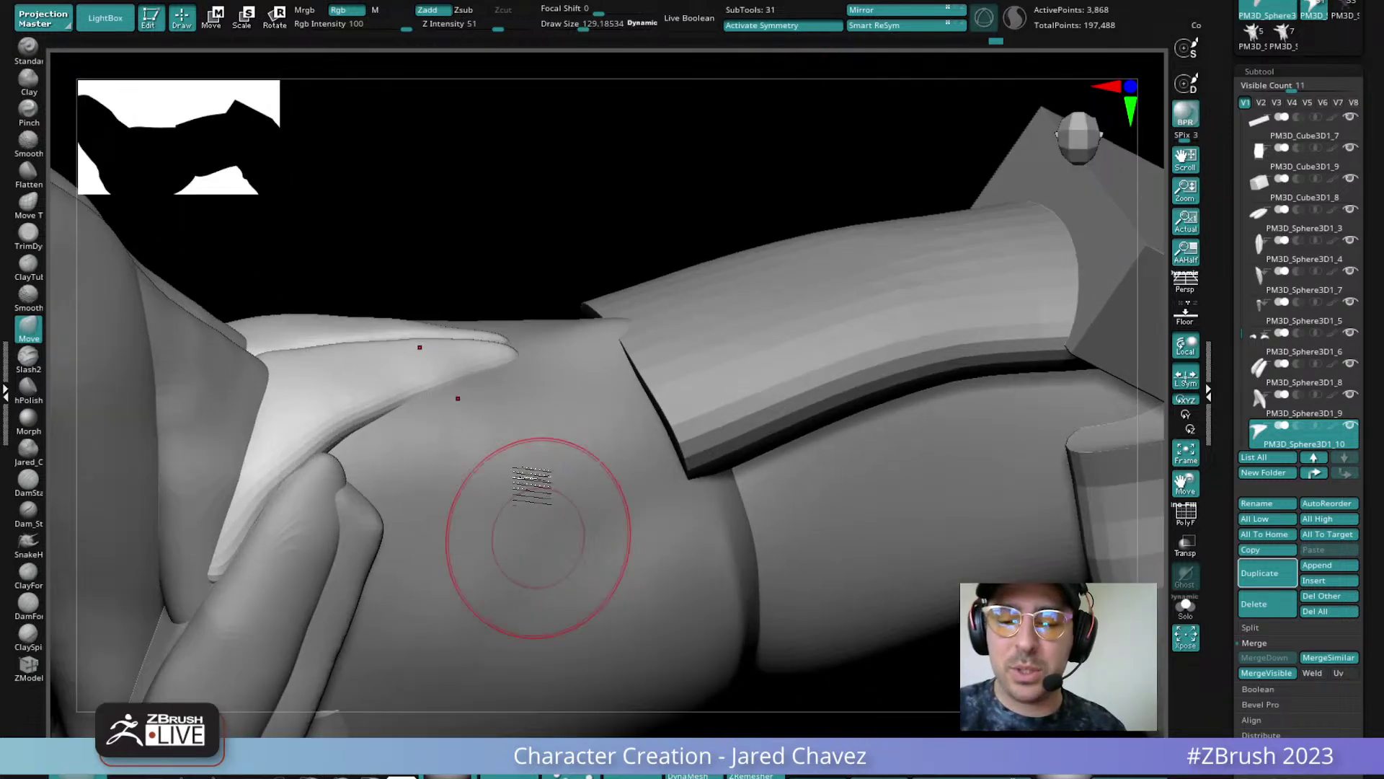
# Smooth the back muscle's lower edge and its front end along the shoulder blade
pyautogui.moveTo(539, 361); pyautogui.dragTo(532, 483, button='right')
pyautogui.moveTo(490, 389)
pyautogui.keyDown('shift'); pyautogui.mouseDown()
pyautogui.moveTo(463, 420)
pyautogui.moveTo(422, 419)
pyautogui.mouseUp(); pyautogui.keyUp('shift')
pyautogui.moveTo(454, 404); pyautogui.dragTo(468, 191, button='right')
pyautogui.keyDown('shift'); pyautogui.moveTo(408, 442); pyautogui.dragTo(332, 490); pyautogui.keyUp('shift')
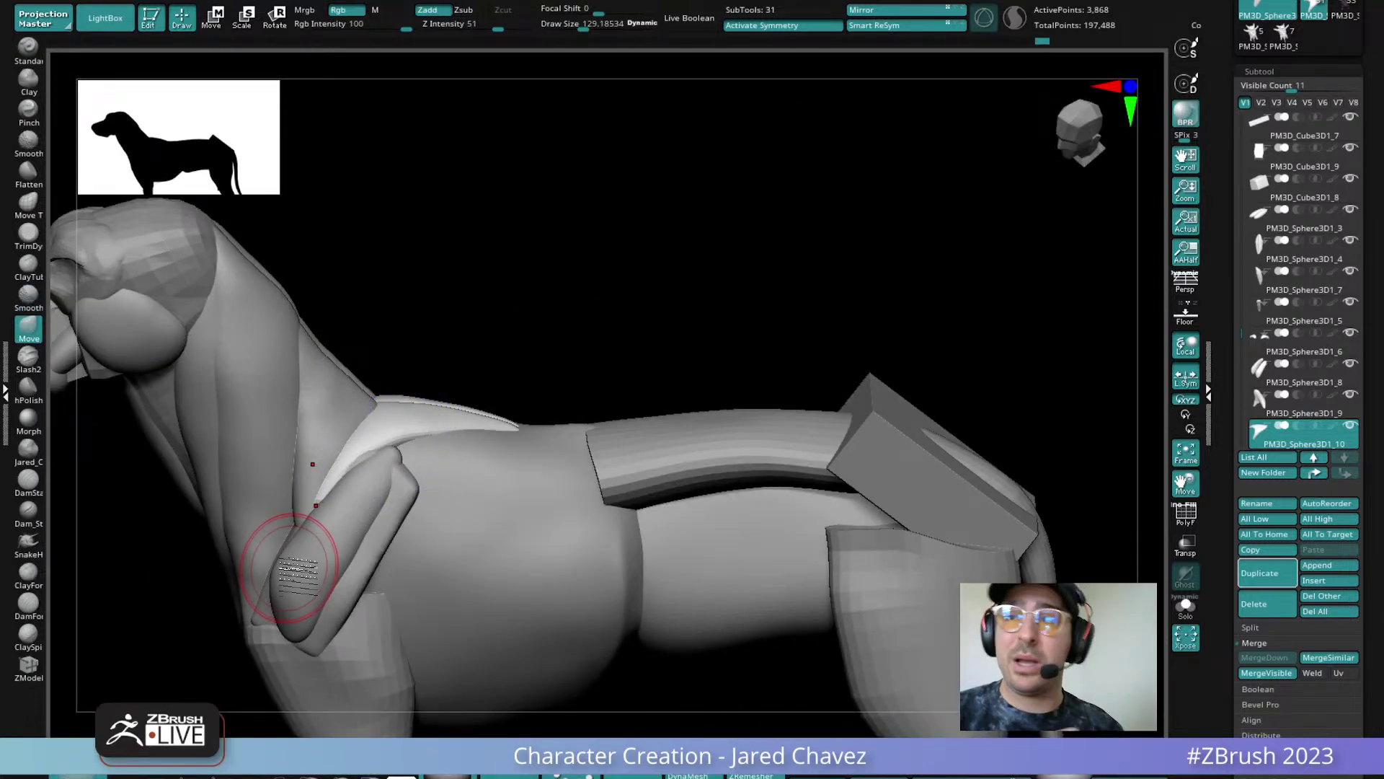
pyautogui.moveTo(421, 514); pyautogui.dragTo(494, 455, button='right')
pyautogui.keyDown('shift'); pyautogui.moveTo(401, 442); pyautogui.dragTo(355, 523); pyautogui.keyUp('shift')
pyautogui.moveTo(432, 462)
pyautogui.mouseDown(button='right')
pyautogui.moveTo(463, 411)
pyautogui.moveTo(446, 363)
pyautogui.moveTo(461, 387)
pyautogui.moveTo(423, 423)
pyautogui.moveTo(473, 300)
pyautogui.moveTo(473, 245)
pyautogui.moveTo(479, 331)
pyautogui.moveTo(574, 291)
pyautogui.mouseUp(button='right')
# Select the elongated shoulder blade muscle and extend its upper tip toward the spine with the Move brush
pyautogui.moveTo(617, 414)
pyautogui.mouseDown(button='right')
pyautogui.moveTo(581, 318)
pyautogui.moveTo(639, 392)
pyautogui.moveTo(525, 396)
pyautogui.moveTo(489, 460)
pyautogui.moveTo(661, 485)
pyautogui.moveTo(572, 402)
pyautogui.moveTo(561, 417)
pyautogui.moveTo(539, 333)
pyautogui.moveTo(611, 268)
pyautogui.moveTo(593, 249)
pyautogui.moveTo(557, 283)
pyautogui.moveTo(608, 209)
pyautogui.moveTo(705, 218)
pyautogui.moveTo(636, 222)
pyautogui.moveTo(618, 202)
pyautogui.mouseUp(button='right')
pyautogui.keyDown('alt'); pyautogui.click(611, 268); pyautogui.keyUp('alt')
pyautogui.keyDown('alt'); pyautogui.click(601, 185); pyautogui.keyUp('alt')
pyautogui.moveTo(628, 144); pyautogui.dragTo(630, 147)
pyautogui.moveTo(636, 189)
pyautogui.mouseDown(button='right')
pyautogui.moveTo(635, 159)
pyautogui.moveTo(613, 166)
pyautogui.mouseUp(button='right')
pyautogui.moveTo(613, 166); pyautogui.dragTo(632, 155)
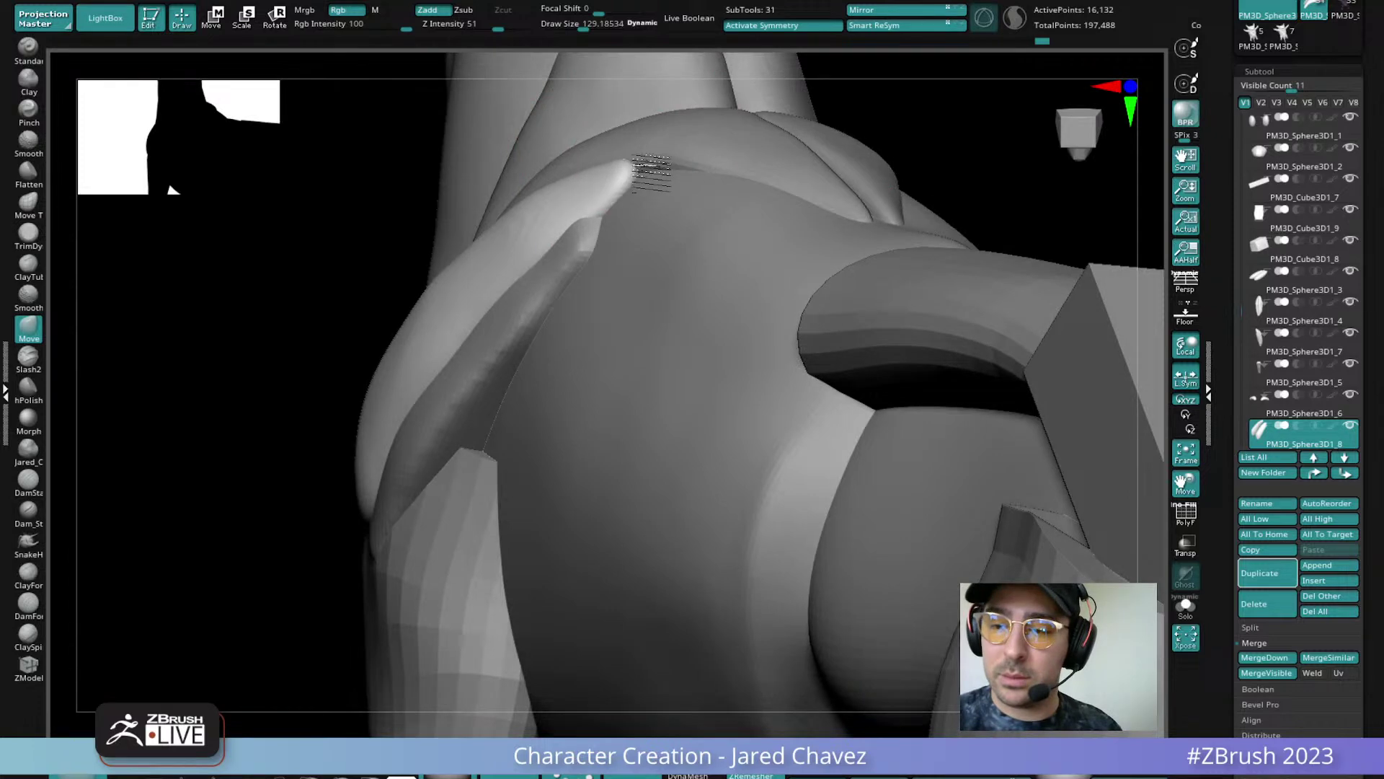
pyautogui.moveTo(658, 170); pyautogui.dragTo(620, 209, button='right')
# Append a Sphere3D as a new subtool for the chest muscle
pyautogui.moveTo(558, 178); pyautogui.dragTo(649, 384, button='right')
pyautogui.keyDown('ctrl'); pyautogui.moveTo(528, 279); pyautogui.dragTo(493, 315, button='right'); pyautogui.keyUp('ctrl')
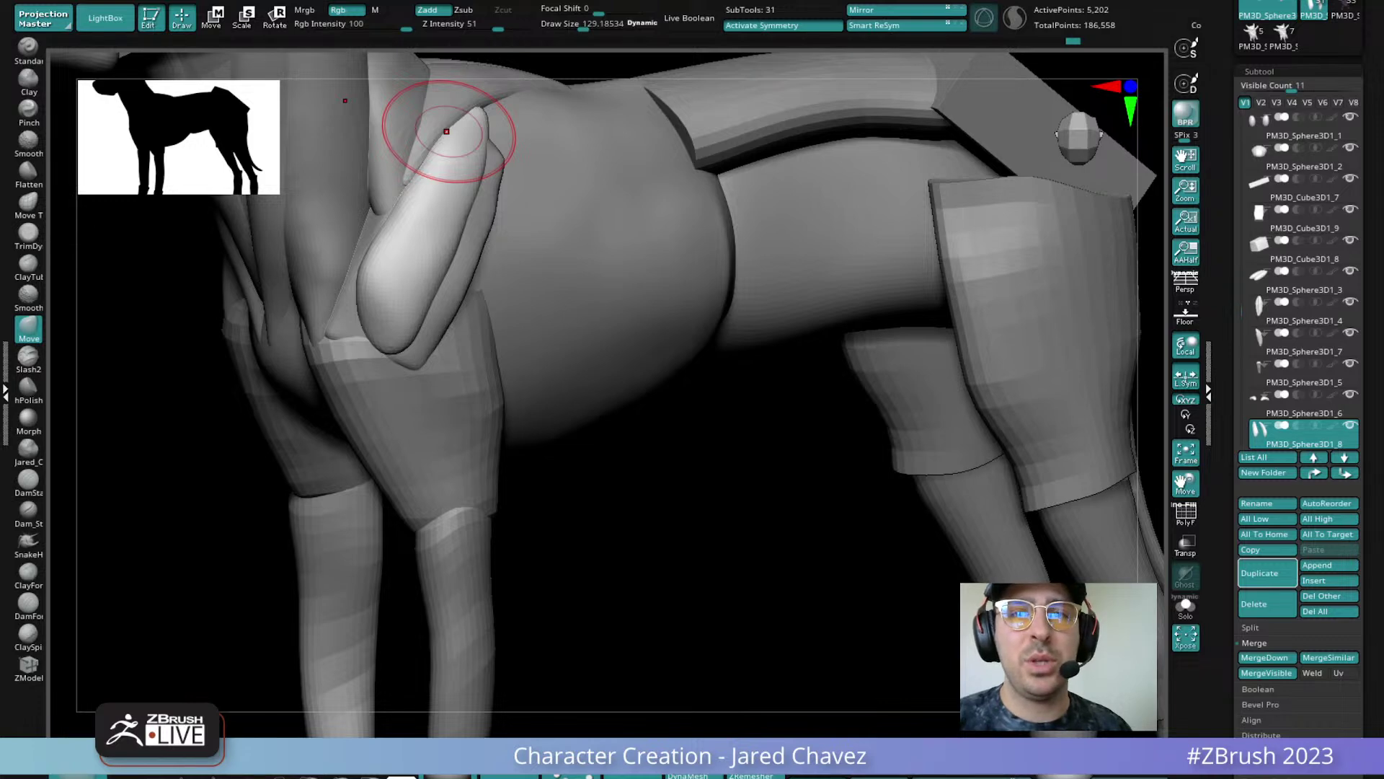
pyautogui.moveTo(582, 439); pyautogui.dragTo(474, 359, button='right')
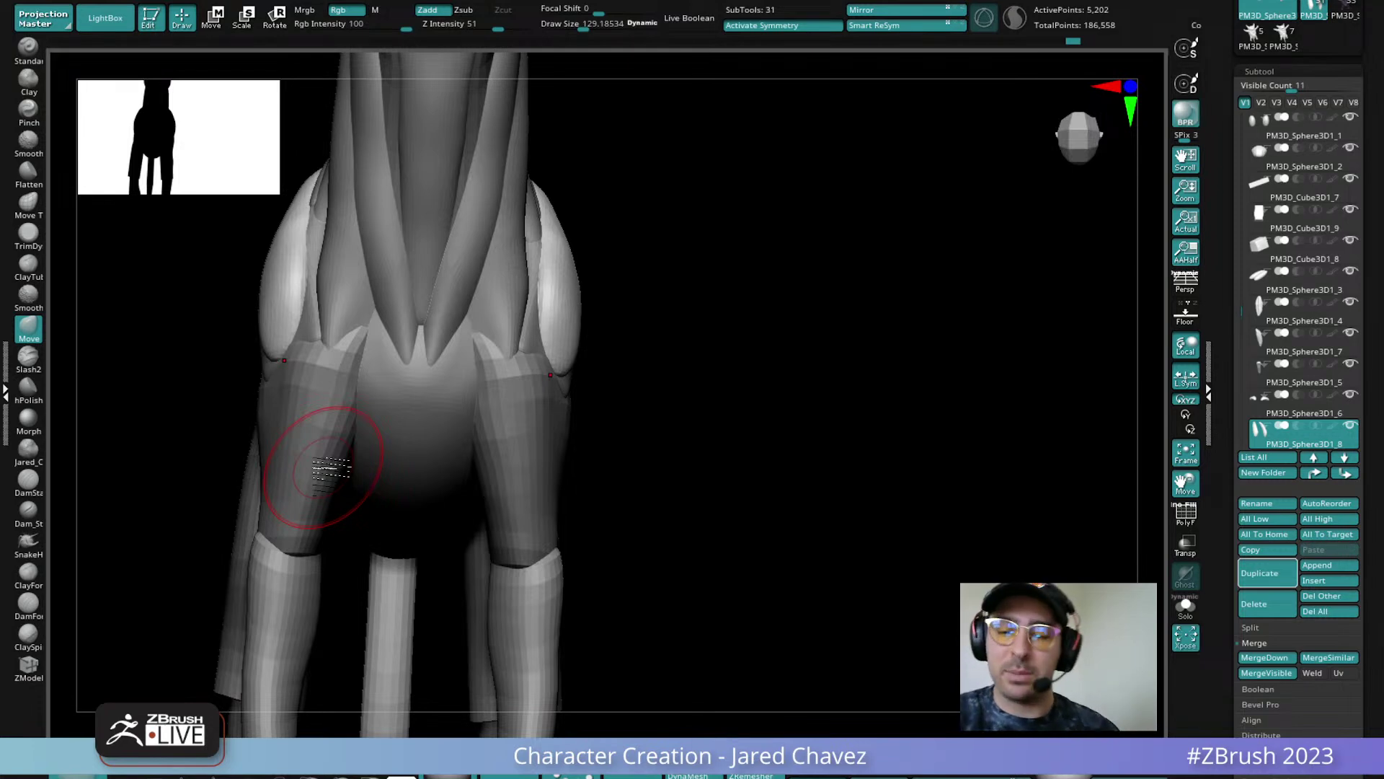
pyautogui.click(1328, 567)
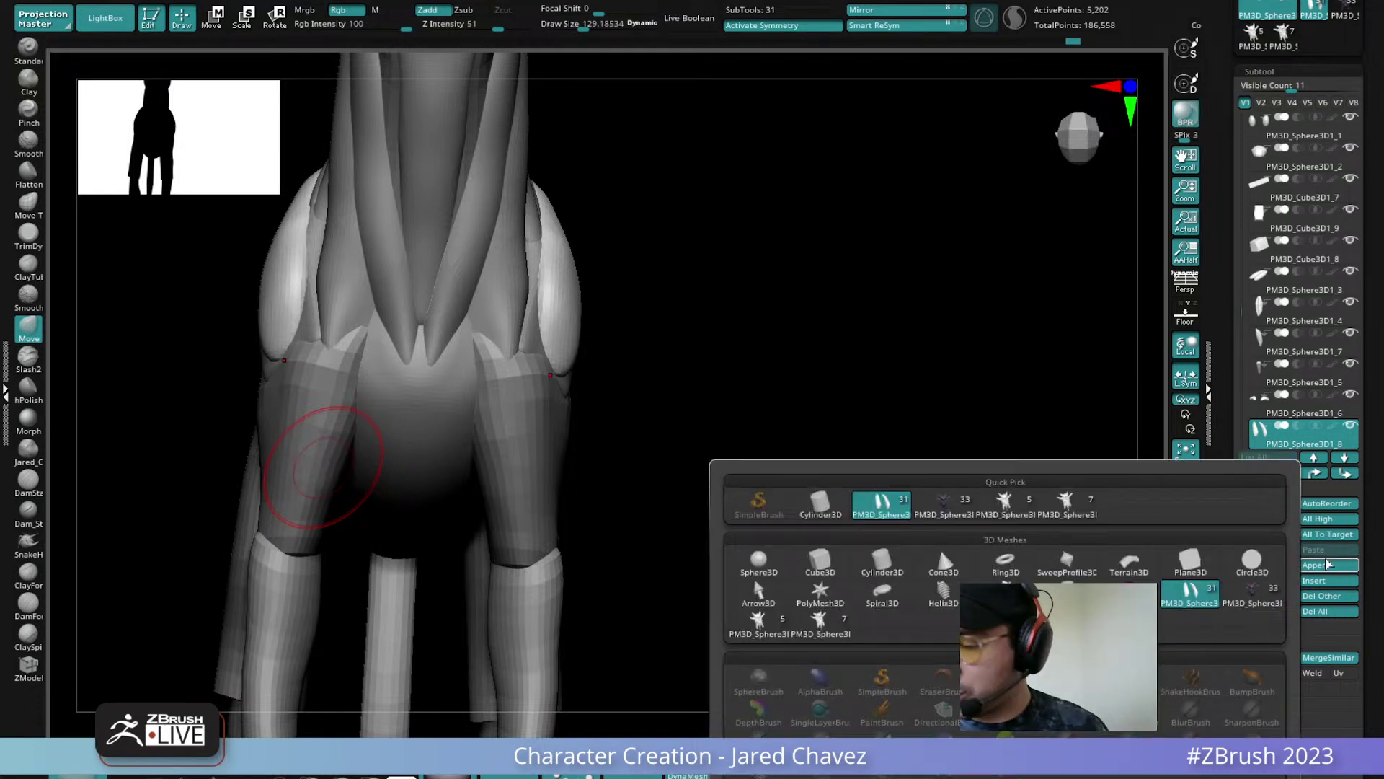
pyautogui.click(761, 566)
pyautogui.moveTo(764, 556); pyautogui.dragTo(711, 362)
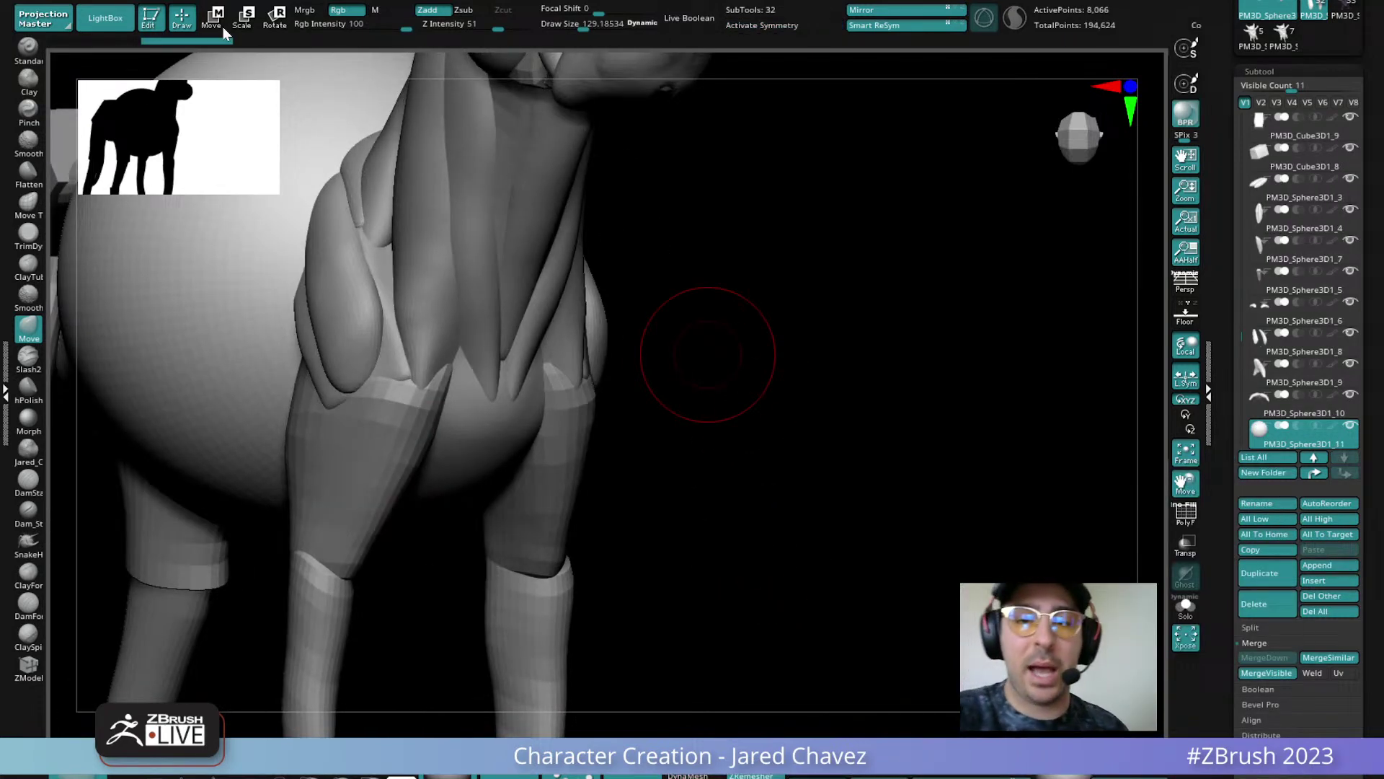
# Move and scale the new sphere with the gizmo to one side of the front of the dog's chest
pyautogui.click(215, 21)
pyautogui.moveTo(332, 302); pyautogui.dragTo(480, 361, button='right')
pyautogui.moveTo(383, 348); pyautogui.dragTo(880, 470)
pyautogui.moveTo(854, 465); pyautogui.dragTo(528, 474, button='right')
pyautogui.moveTo(718, 459); pyautogui.dragTo(647, 493)
pyautogui.moveTo(597, 532); pyautogui.dragTo(869, 443, button='right')
pyautogui.moveTo(718, 459); pyautogui.dragTo(652, 490)
pyautogui.keyDown('shift'); pyautogui.moveTo(851, 472); pyautogui.dragTo(881, 401, button='right'); pyautogui.keyUp('shift')
pyautogui.moveTo(826, 526); pyautogui.dragTo(627, 575)
pyautogui.moveTo(739, 519); pyautogui.dragTo(745, 567, button='right')
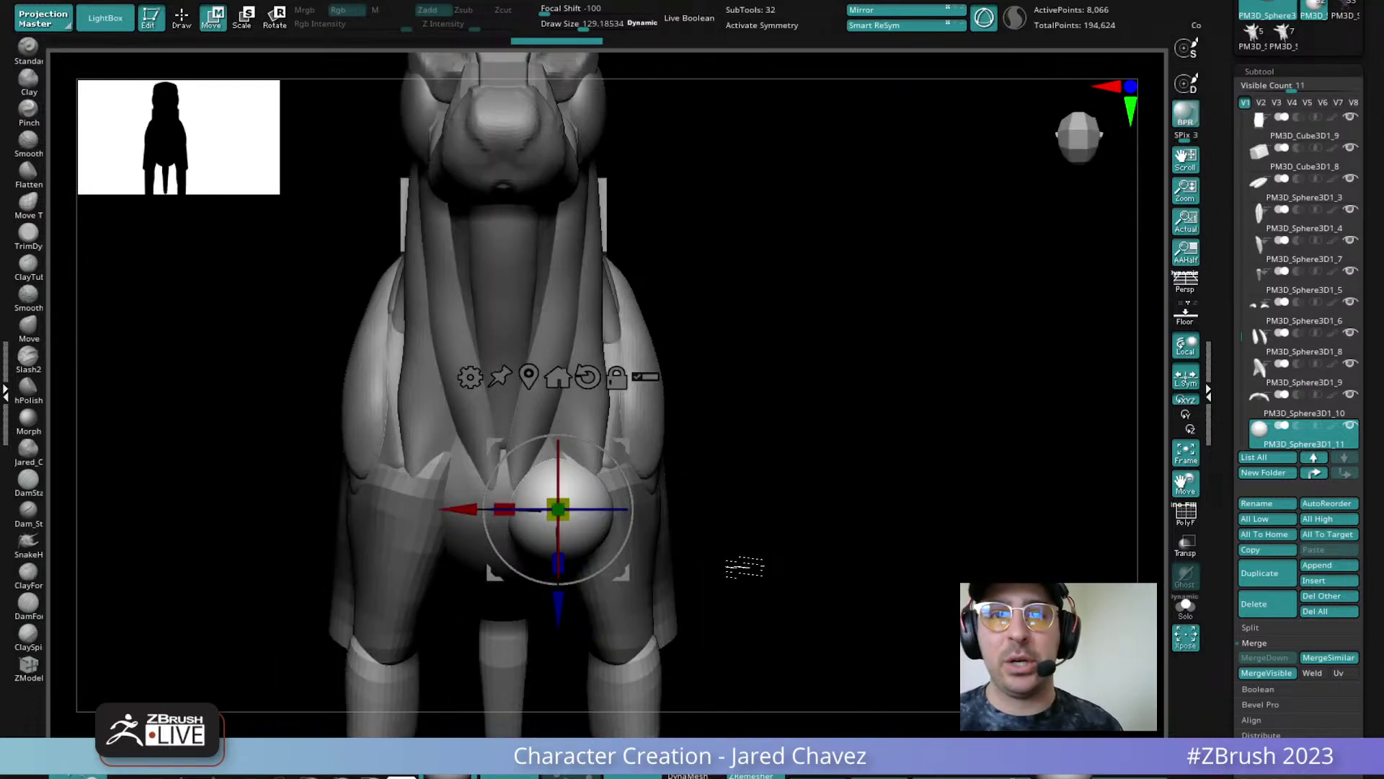
# Select the shoulder blade muscle and reshape its outer side using the Move brush at a draw size of about 281
pyautogui.keyDown('alt'); pyautogui.click(653, 417); pyautogui.keyUp('alt')
pyautogui.hotkey('ctrl', 'shift', 'd')
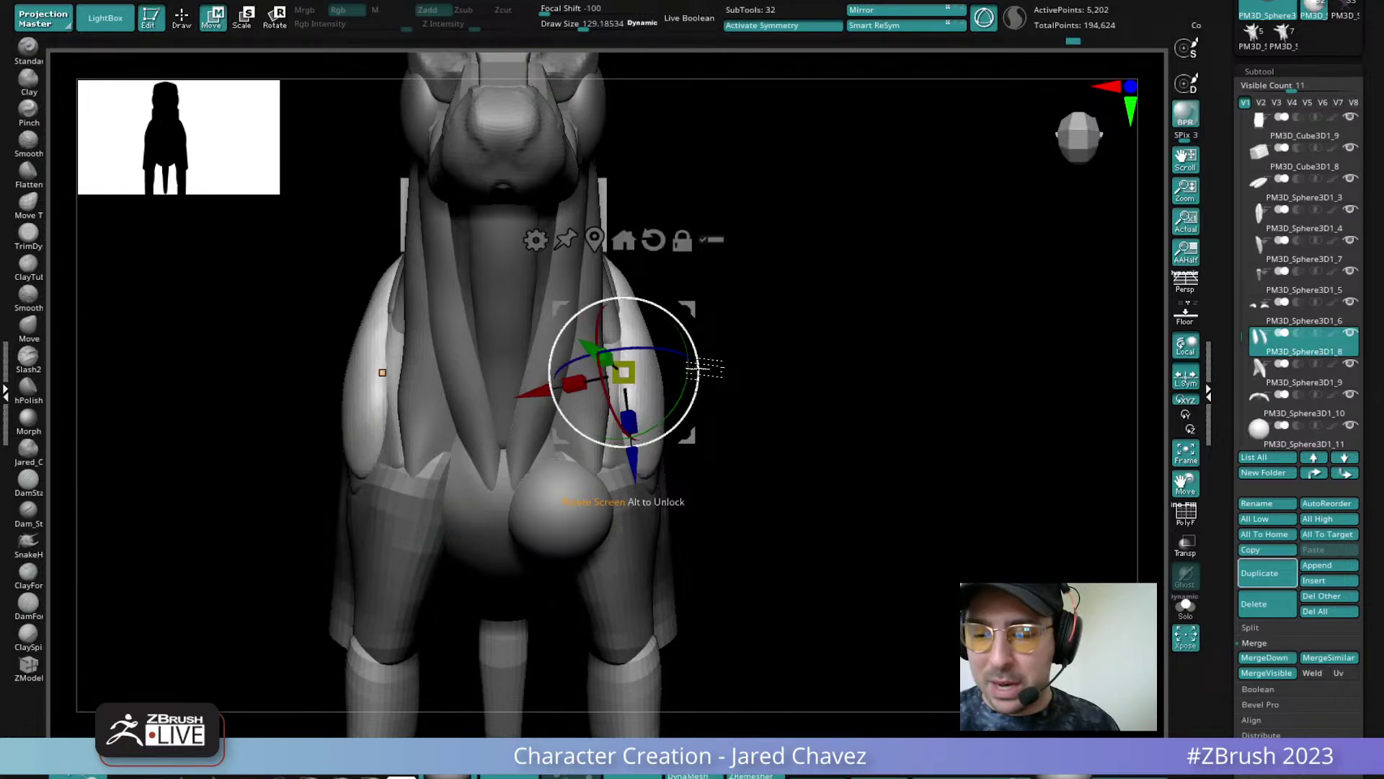
pyautogui.press('q')
pyautogui.click(29, 329)
pyautogui.moveTo(656, 365); pyautogui.dragTo(664, 366, button='right')
pyautogui.press('space')
pyautogui.moveTo(652, 366)
pyautogui.mouseDown()
pyautogui.moveTo(675, 365)
pyautogui.moveTo(659, 371)
pyautogui.mouseUp()
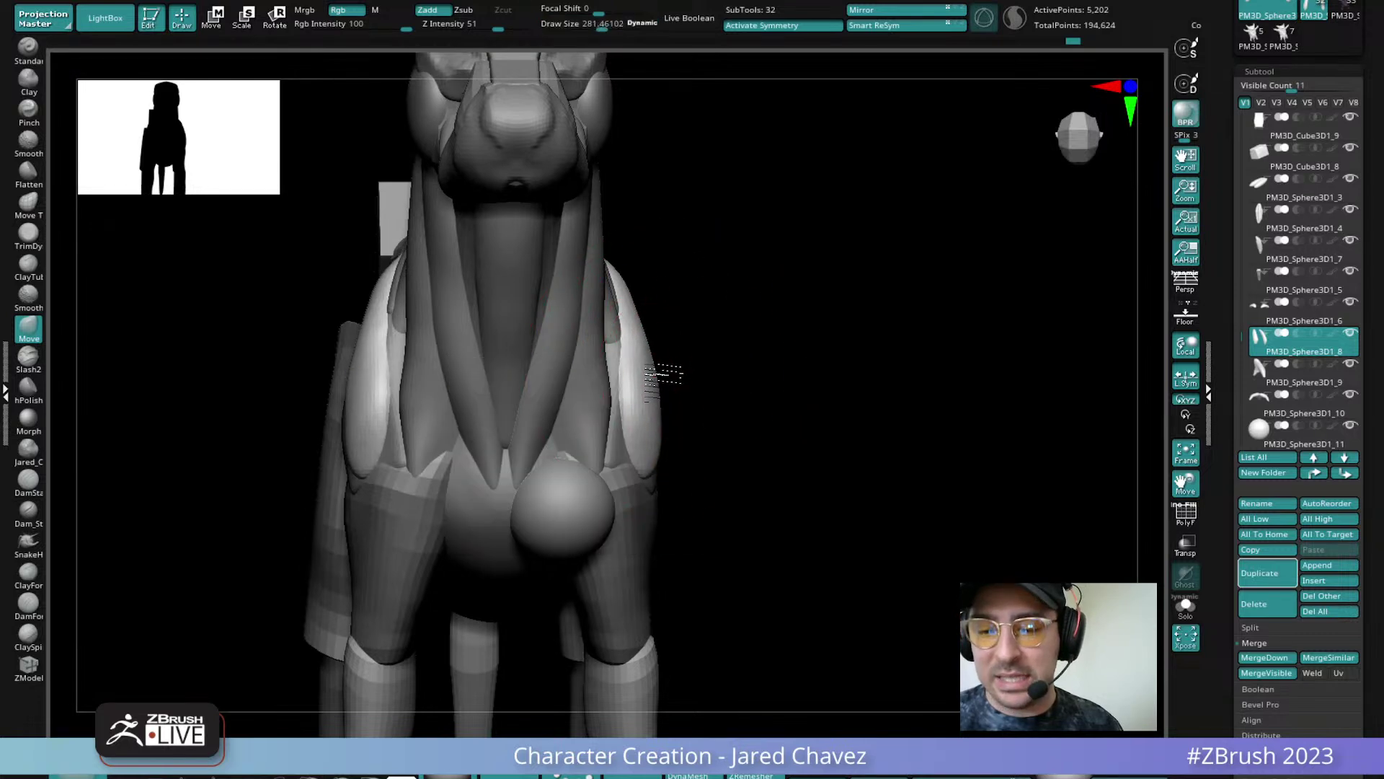
pyautogui.moveTo(662, 371); pyautogui.dragTo(639, 391, button='right')
pyautogui.moveTo(657, 303)
pyautogui.mouseDown(button='right')
pyautogui.moveTo(606, 266)
pyautogui.moveTo(645, 225)
pyautogui.mouseUp(button='right')
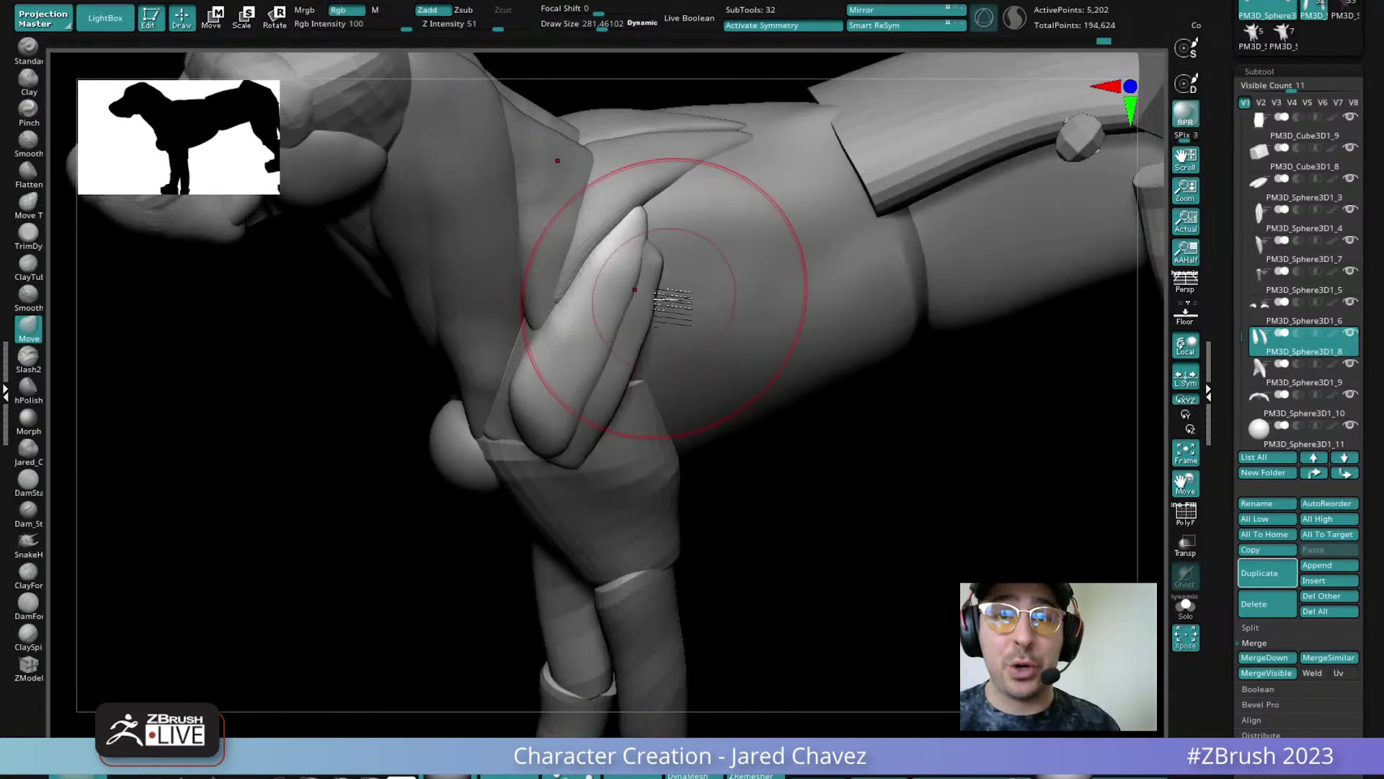
pyautogui.moveTo(673, 303)
pyautogui.mouseDown(button='right')
pyautogui.moveTo(556, 309)
pyautogui.moveTo(581, 296)
pyautogui.moveTo(570, 328)
pyautogui.moveTo(598, 333)
pyautogui.moveTo(588, 346)
pyautogui.moveTo(597, 311)
pyautogui.moveTo(583, 319)
pyautogui.mouseUp(button='right')
# Refine the shoulder blade muscle's upper end against the back muscle using the Move brush at a draw size of about 129
pyautogui.keyDown('alt'); pyautogui.click(590, 347); pyautogui.keyUp('alt')
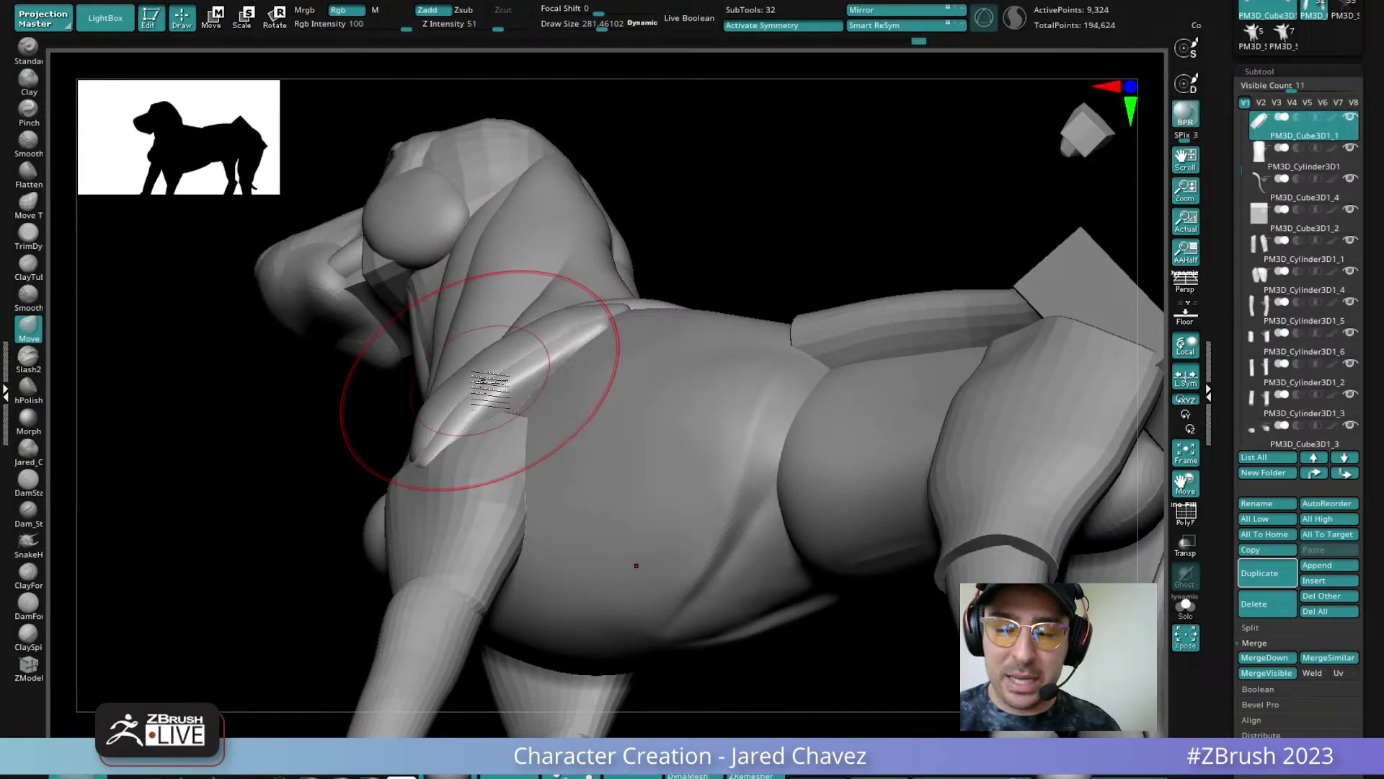
pyautogui.keyDown('alt'); pyautogui.click(560, 328); pyautogui.keyUp('alt')
pyautogui.moveTo(560, 328)
pyautogui.mouseDown(button='right')
pyautogui.moveTo(572, 294)
pyautogui.moveTo(580, 339)
pyautogui.moveTo(561, 326)
pyautogui.mouseUp(button='right')
pyautogui.press('space')
pyautogui.moveTo(561, 326); pyautogui.dragTo(541, 326)
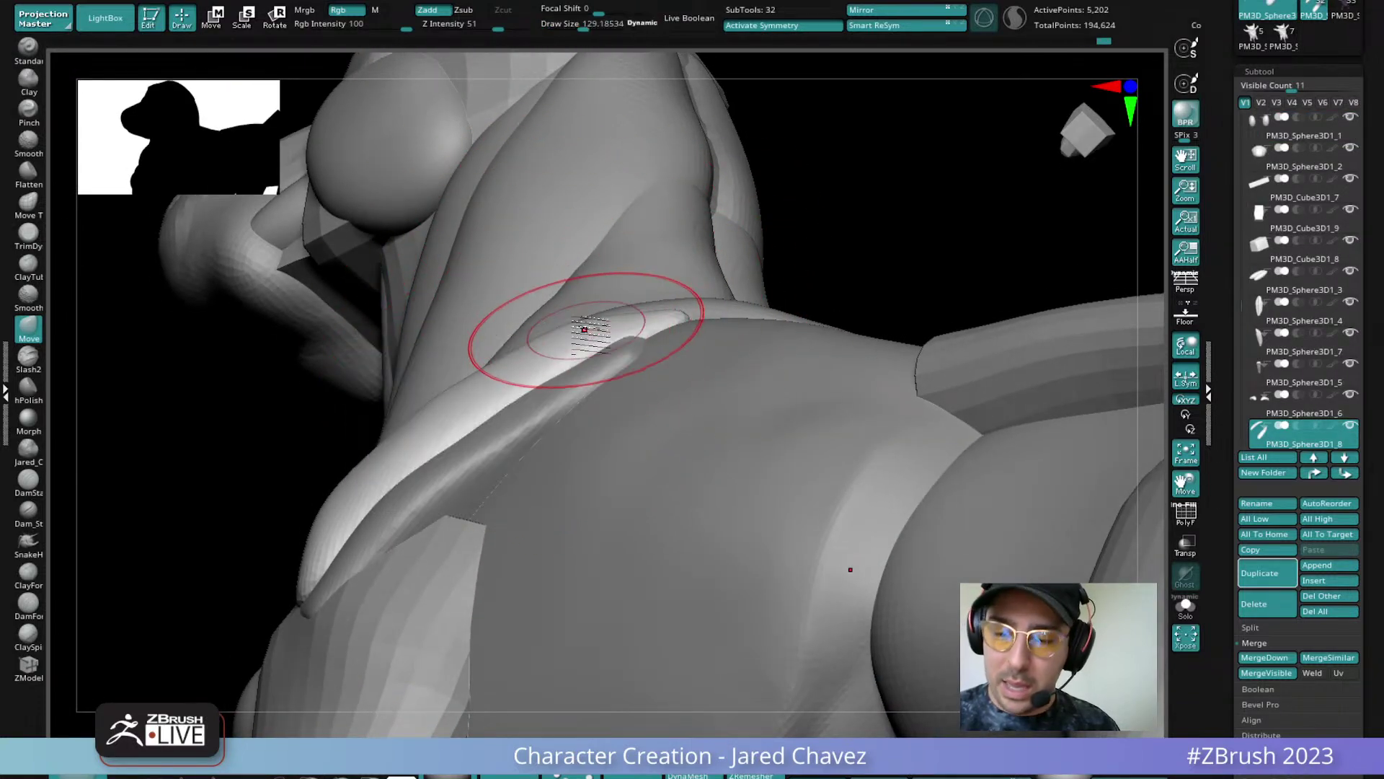
pyautogui.moveTo(576, 333)
pyautogui.mouseDown(button='right')
pyautogui.moveTo(519, 420)
pyautogui.moveTo(519, 519)
pyautogui.moveTo(533, 469)
pyautogui.mouseUp(button='right')
pyautogui.moveTo(558, 536); pyautogui.dragTo(569, 470, button='right')
# Select the chest sphere, then stretch and rotate it with the gizmo into a slanted oval between breastbone and upper foreleg
pyautogui.keyDown('alt'); pyautogui.click(479, 504); pyautogui.keyUp('alt')
pyautogui.press('w')
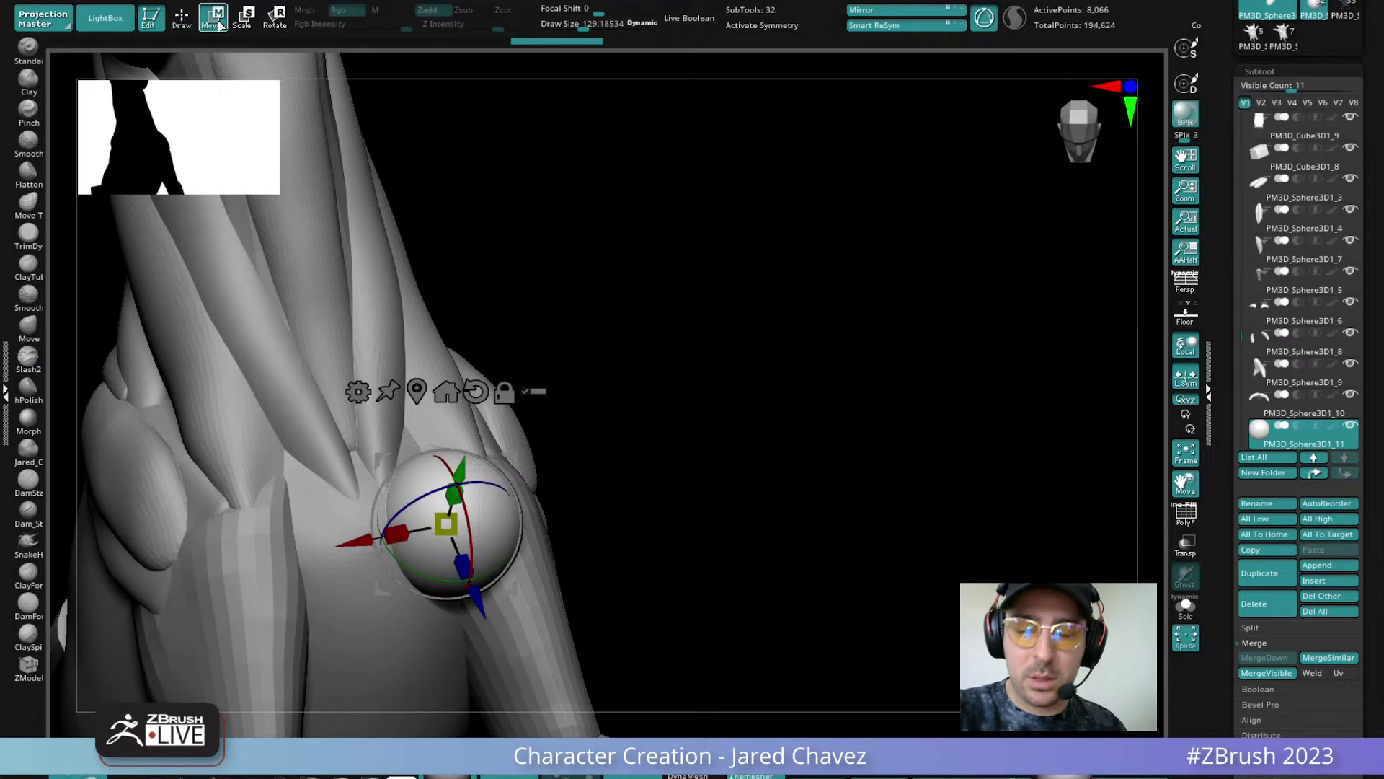
pyautogui.moveTo(468, 554); pyautogui.dragTo(456, 524, button='right')
pyautogui.moveTo(520, 479); pyautogui.dragTo(514, 548, button='right')
pyautogui.moveTo(498, 608); pyautogui.dragTo(496, 620)
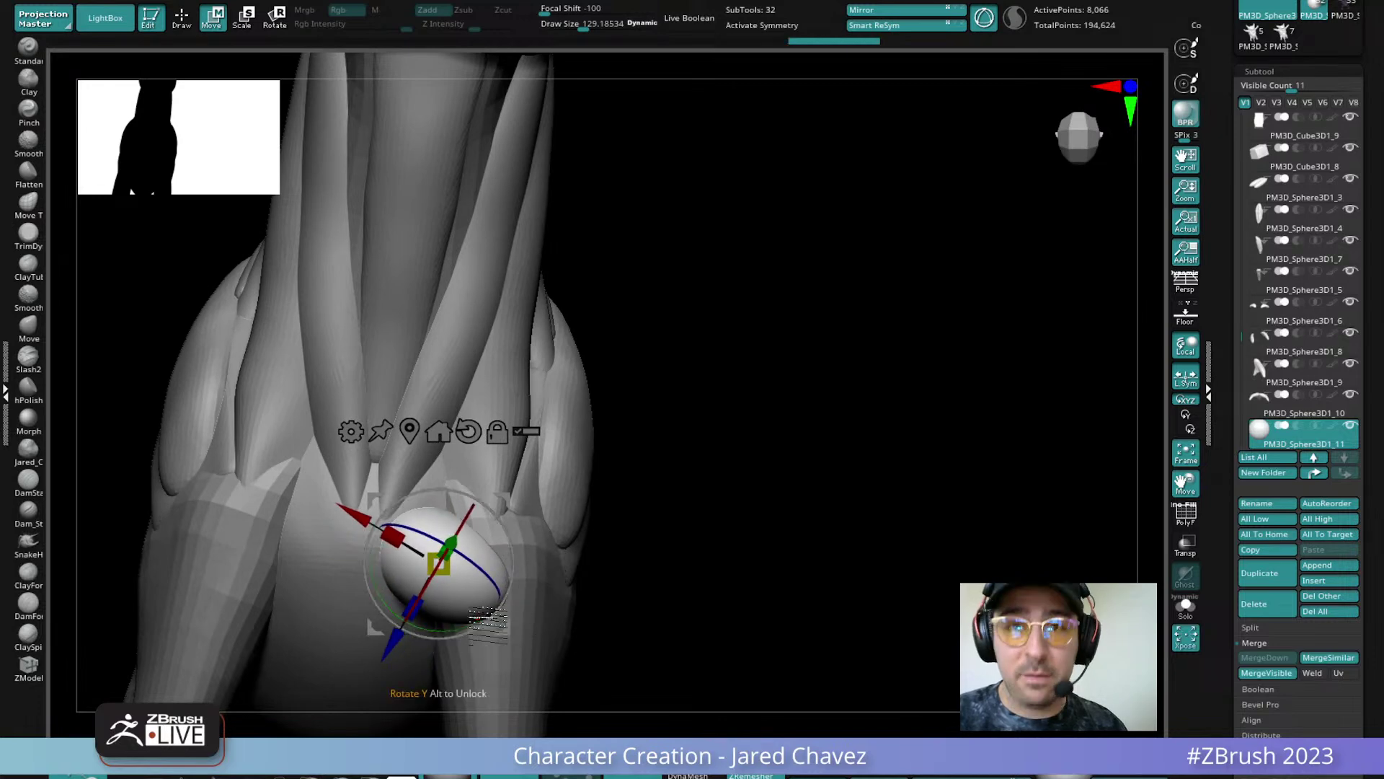
pyautogui.moveTo(606, 482); pyautogui.dragTo(482, 407, button='right')
pyautogui.moveTo(570, 431)
pyautogui.mouseDown(button='right')
pyautogui.moveTo(708, 402)
pyautogui.moveTo(708, 349)
pyautogui.moveTo(637, 508)
pyautogui.moveTo(634, 405)
pyautogui.mouseUp(button='right')
# Reshape the chest oval and push it in against the rib cage with the Move brush
pyautogui.click(182, 18)
pyautogui.moveTo(629, 482)
pyautogui.mouseDown(button='right')
pyautogui.moveTo(605, 556)
pyautogui.moveTo(573, 519)
pyautogui.mouseUp(button='right')
pyautogui.moveTo(556, 571)
pyautogui.mouseDown(button='right')
pyautogui.moveTo(526, 548)
pyautogui.moveTo(587, 550)
pyautogui.moveTo(537, 588)
pyautogui.moveTo(573, 504)
pyautogui.moveTo(570, 461)
pyautogui.moveTo(566, 475)
pyautogui.moveTo(548, 429)
pyautogui.moveTo(512, 473)
pyautogui.mouseUp(button='right')
pyautogui.moveTo(571, 393); pyautogui.dragTo(474, 427)
pyautogui.moveTo(473, 431); pyautogui.dragTo(581, 478, button='right')
pyautogui.moveTo(528, 391)
pyautogui.keyDown('alt'); pyautogui.mouseDown(button='right')
pyautogui.moveTo(512, 352)
pyautogui.moveTo(529, 347)
pyautogui.moveTo(513, 365)
pyautogui.moveTo(506, 352)
pyautogui.moveTo(528, 328)
pyautogui.mouseUp(button='right'); pyautogui.keyUp('alt')
# Turn on symmetry for the form behind the chest oval, build it up with clay at draw size 51, and reselect the oval
pyautogui.keyDown('alt'); pyautogui.click(507, 352); pyautogui.keyUp('alt')
pyautogui.press('x')
pyautogui.press('space')
pyautogui.moveTo(524, 331)
pyautogui.mouseDown()
pyautogui.moveTo(501, 331)
pyautogui.moveTo(504, 347)
pyautogui.moveTo(510, 287)
pyautogui.moveTo(507, 360)
pyautogui.mouseUp()
pyautogui.press('1')
pyautogui.keyDown('ctrl'); pyautogui.moveTo(507, 363); pyautogui.dragTo(544, 403, button='right'); pyautogui.keyUp('ctrl')
pyautogui.keyDown('alt'); pyautogui.click(519, 393); pyautogui.keyUp('alt')
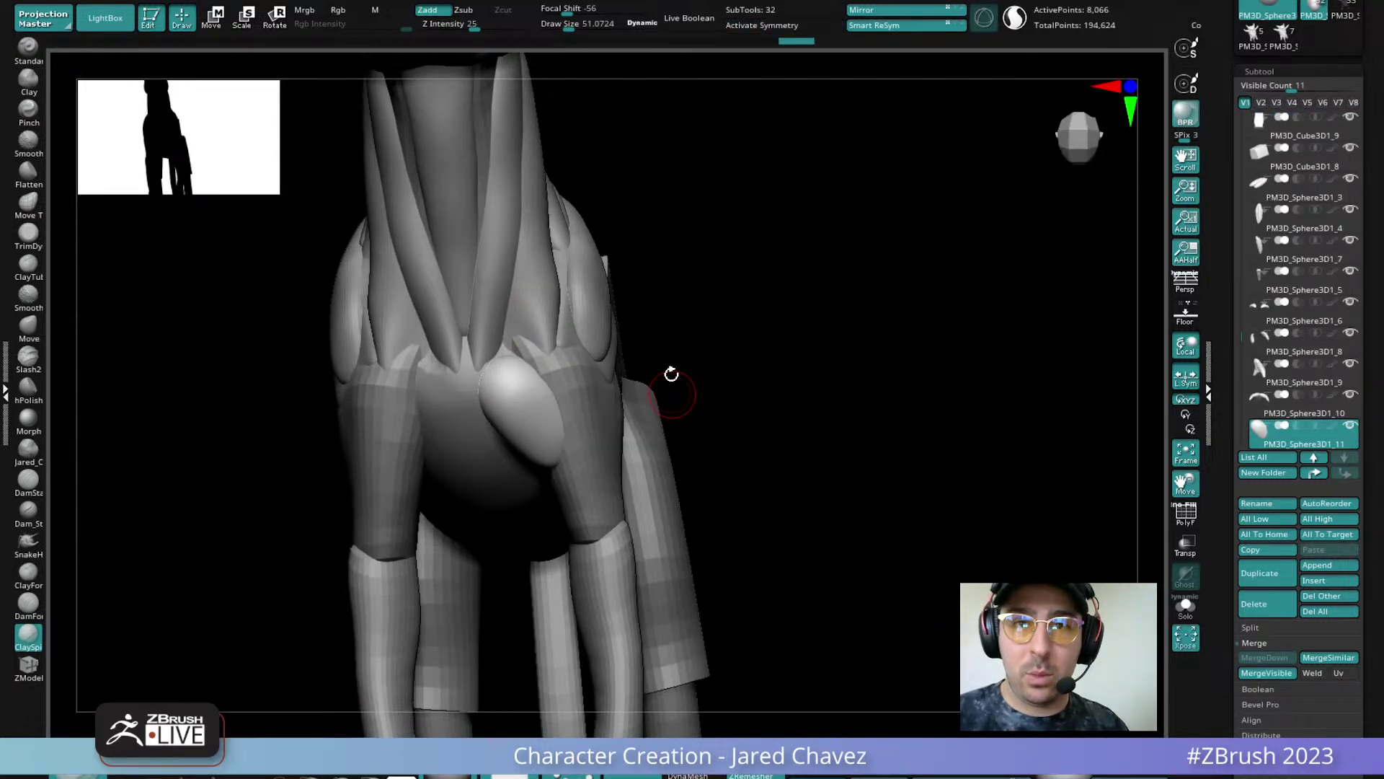
# Taper the chest muscle's lower end onto the upper foreleg using the Move brush at a draw size of about 124
pyautogui.moveTo(672, 393); pyautogui.dragTo(689, 351, button='right')
pyautogui.press('space')
pyautogui.moveTo(687, 353); pyautogui.dragTo(701, 354)
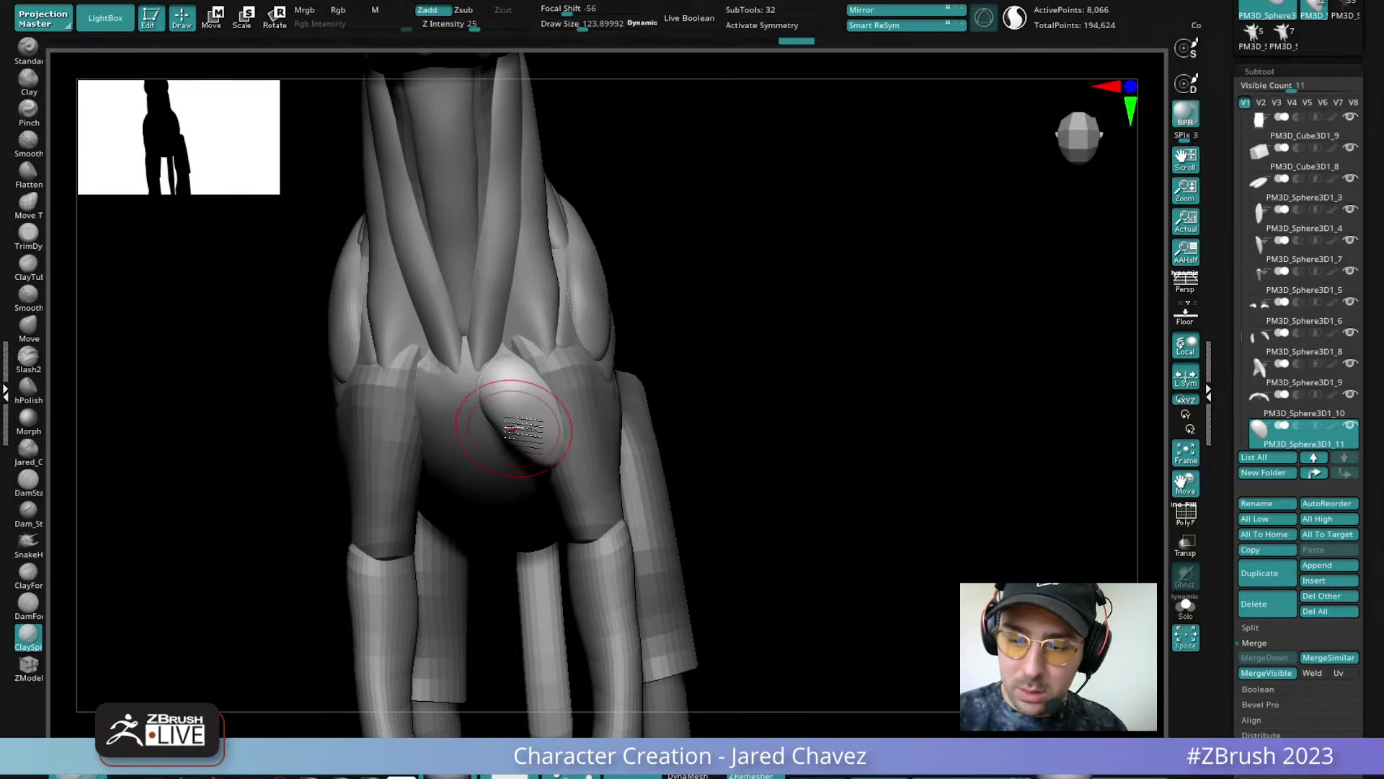
pyautogui.press('b')
pyautogui.press('m')
pyautogui.press('v')
pyautogui.moveTo(519, 408)
pyautogui.mouseDown(button='right')
pyautogui.moveTo(525, 395)
pyautogui.moveTo(544, 461)
pyautogui.moveTo(510, 461)
pyautogui.mouseUp(button='right')
pyautogui.moveTo(534, 409); pyautogui.dragTo(526, 488, button='right')
pyautogui.moveTo(511, 502); pyautogui.dragTo(515, 476)
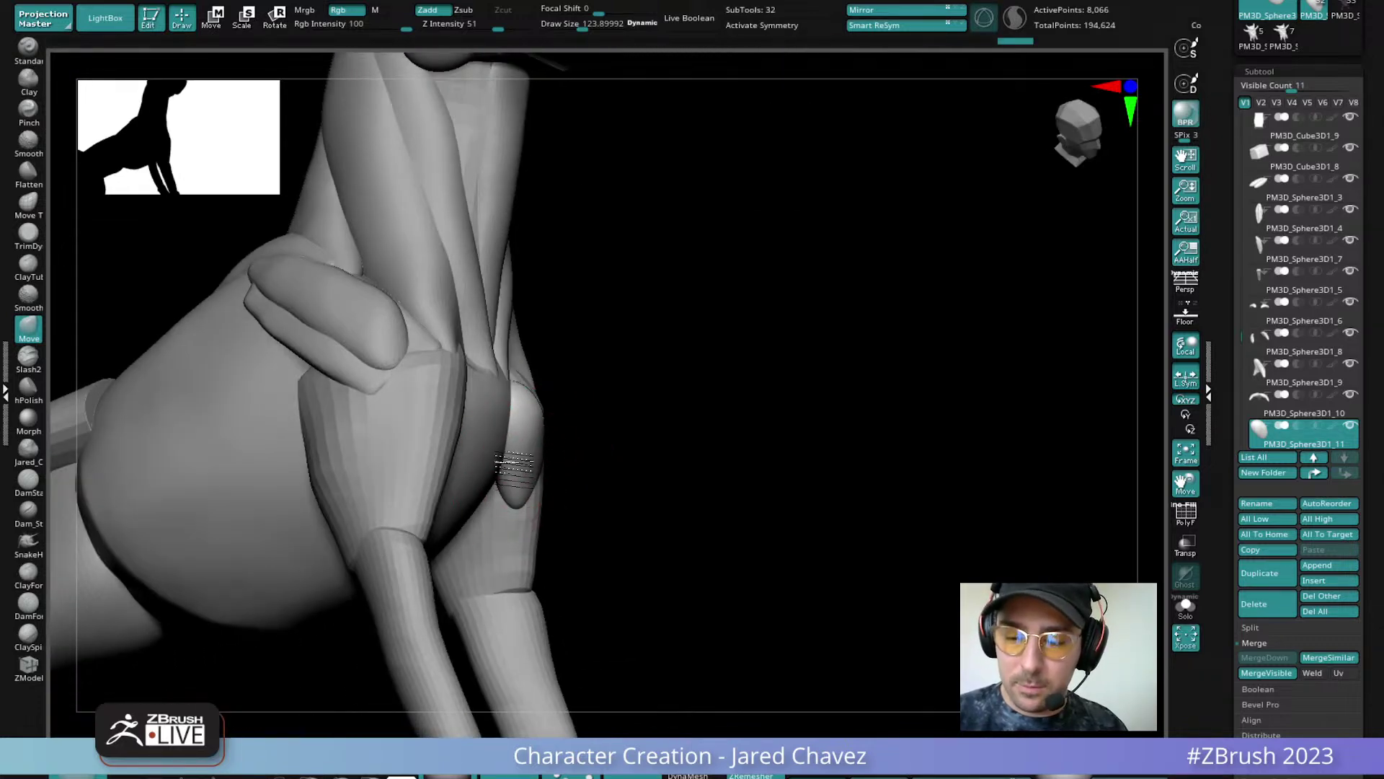
pyautogui.moveTo(519, 472); pyautogui.dragTo(464, 478, button='right')
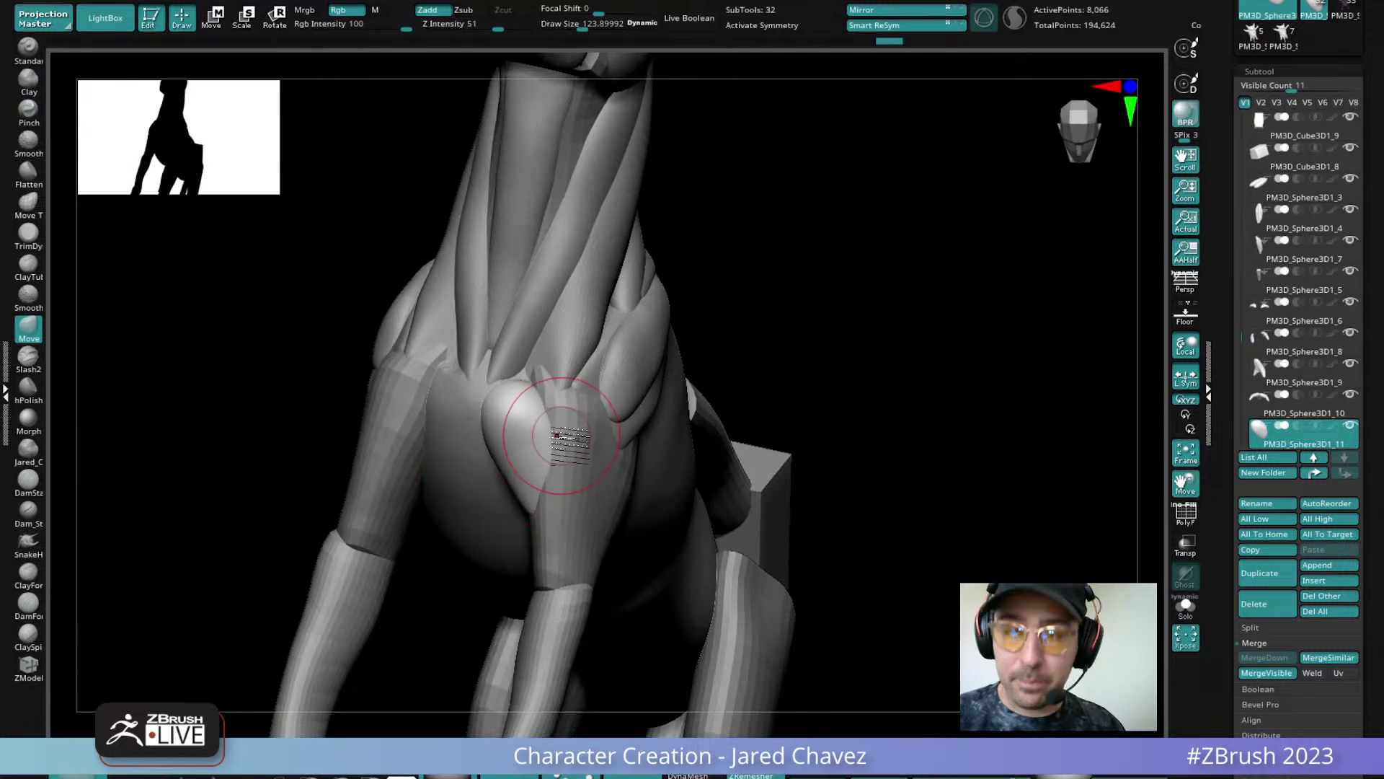
# Select the outer neck muscle and build up its lower end above the foreleg with the clay brush at draw size about 39
pyautogui.moveTo(560, 432)
pyautogui.mouseDown(button='right')
pyautogui.moveTo(559, 445)
pyautogui.moveTo(571, 377)
pyautogui.moveTo(550, 318)
pyautogui.moveTo(574, 365)
pyautogui.moveTo(556, 402)
pyautogui.moveTo(544, 390)
pyautogui.mouseUp(button='right')
pyautogui.keyDown('alt'); pyautogui.click(582, 355); pyautogui.keyUp('alt')
pyautogui.press('space')
pyautogui.moveTo(544, 392)
pyautogui.mouseDown()
pyautogui.moveTo(528, 389)
pyautogui.moveTo(526, 365)
pyautogui.mouseUp()
pyautogui.hotkey('ctrl', 'z')
pyautogui.press('1')
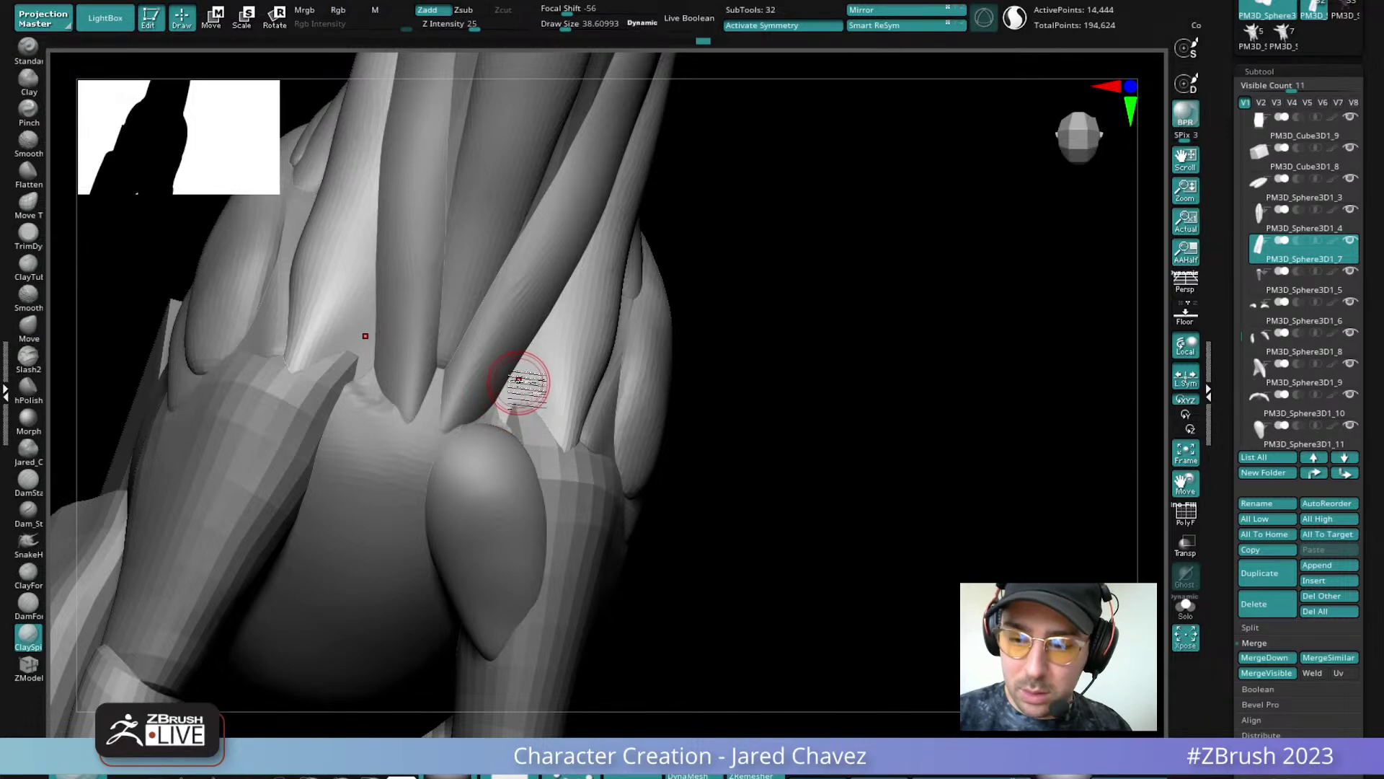
pyautogui.moveTo(571, 340); pyautogui.dragTo(550, 383, button='right')
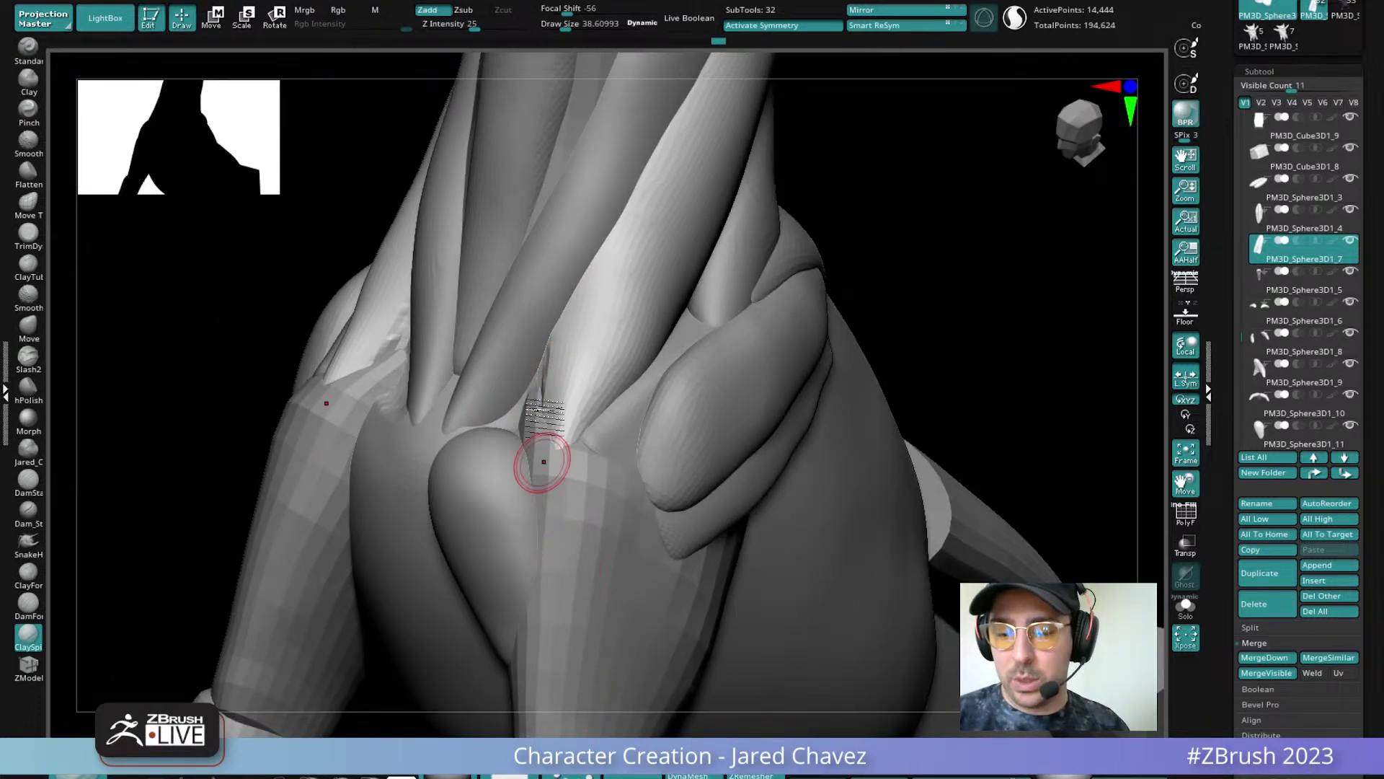
pyautogui.keyDown('alt'); pyautogui.moveTo(586, 546); pyautogui.dragTo(556, 339, button='right'); pyautogui.keyUp('alt')
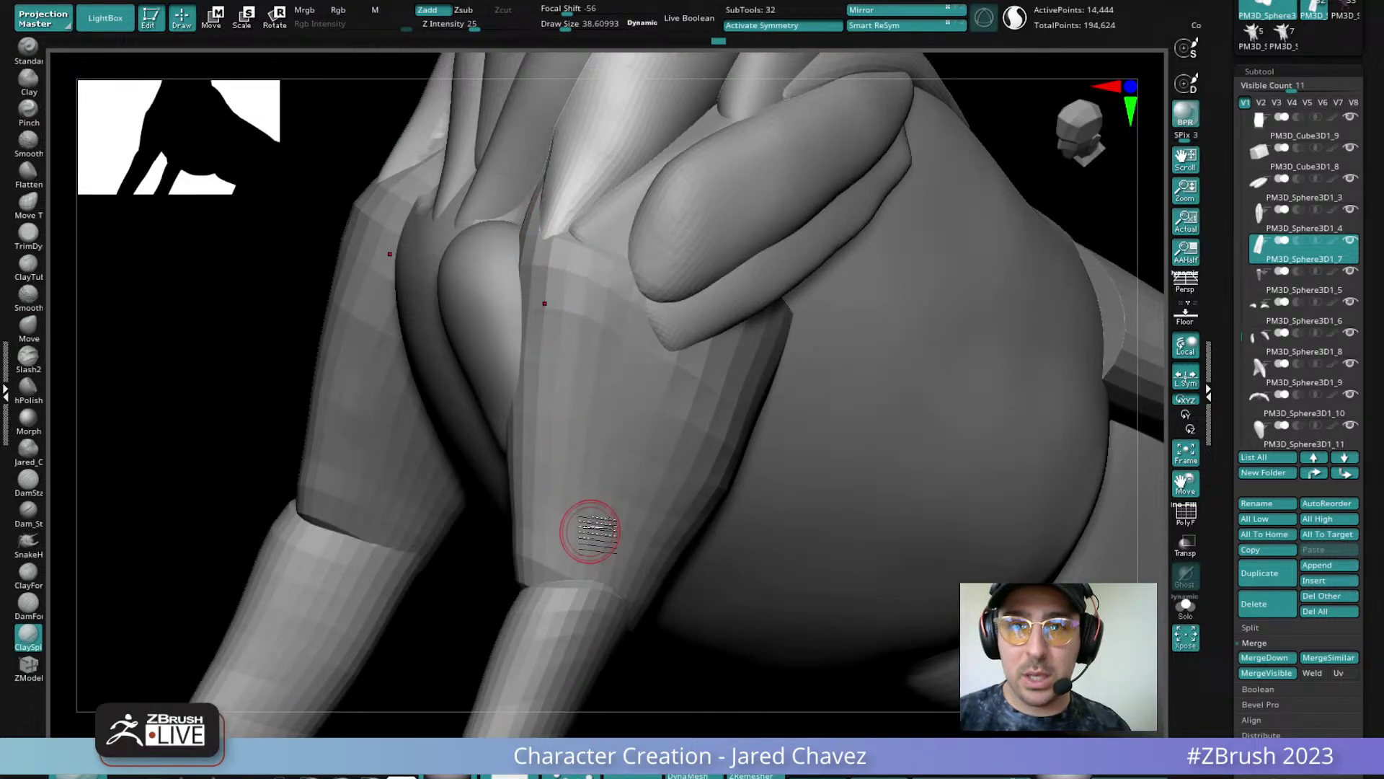
# Duplicate the chest muscle, mirror the copy to the other side, and merge both halves into one subtool
pyautogui.moveTo(583, 398); pyautogui.dragTo(543, 321, button='right')
pyautogui.keyDown('alt'); pyautogui.click(538, 311); pyautogui.keyUp('alt')
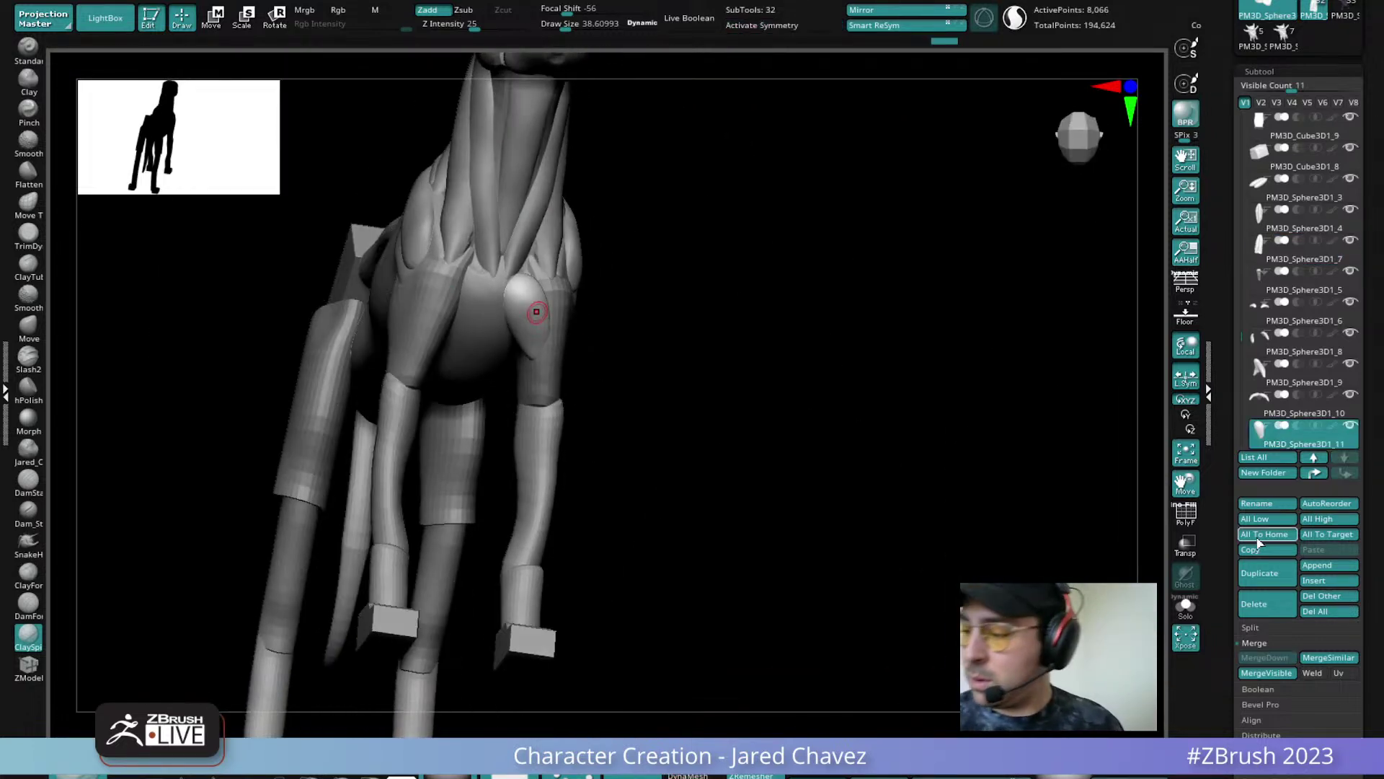
pyautogui.click(1259, 573)
pyautogui.click(876, 9)
pyautogui.moveTo(713, 360)
pyautogui.mouseDown(button='right')
pyautogui.moveTo(716, 393)
pyautogui.moveTo(704, 386)
pyautogui.mouseUp(button='right')
pyautogui.keyDown('alt'); pyautogui.click(706, 387); pyautogui.keyUp('alt')
pyautogui.click(1268, 657)
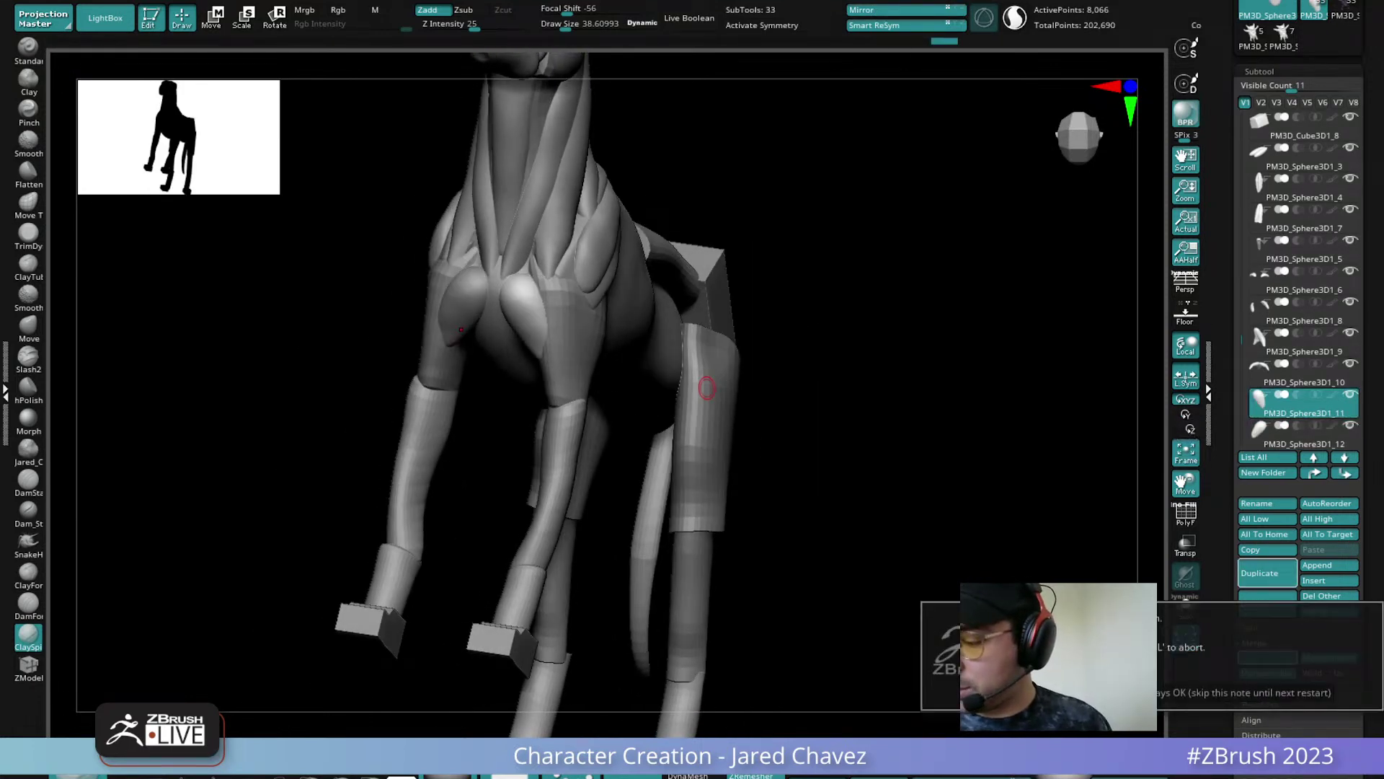
pyautogui.moveTo(831, 392); pyautogui.dragTo(841, 365, button='right')
# Examine how the shoulder blade and back muscles fit together from the side, above and front
pyautogui.keyDown('ctrl'); pyautogui.moveTo(508, 292); pyautogui.dragTo(577, 317, button='right'); pyautogui.keyUp('ctrl')
pyautogui.keyDown('alt'); pyautogui.click(635, 234); pyautogui.keyUp('alt')
pyautogui.moveTo(729, 248); pyautogui.dragTo(667, 277, button='right')
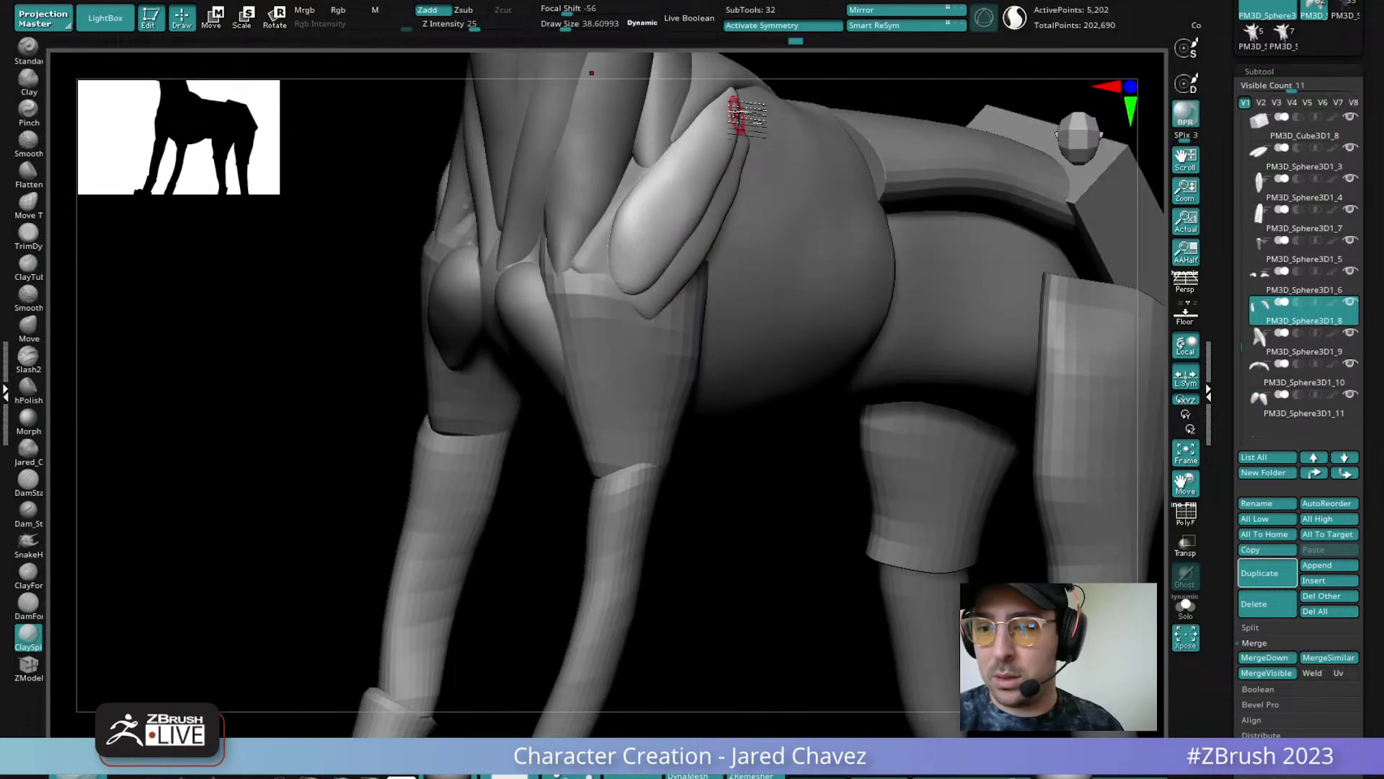
pyautogui.moveTo(736, 124); pyautogui.dragTo(628, 469, button='right')
pyautogui.keyDown('alt'); pyautogui.click(611, 393); pyautogui.keyUp('alt')
pyautogui.moveTo(640, 380); pyautogui.dragTo(640, 516, button='right')
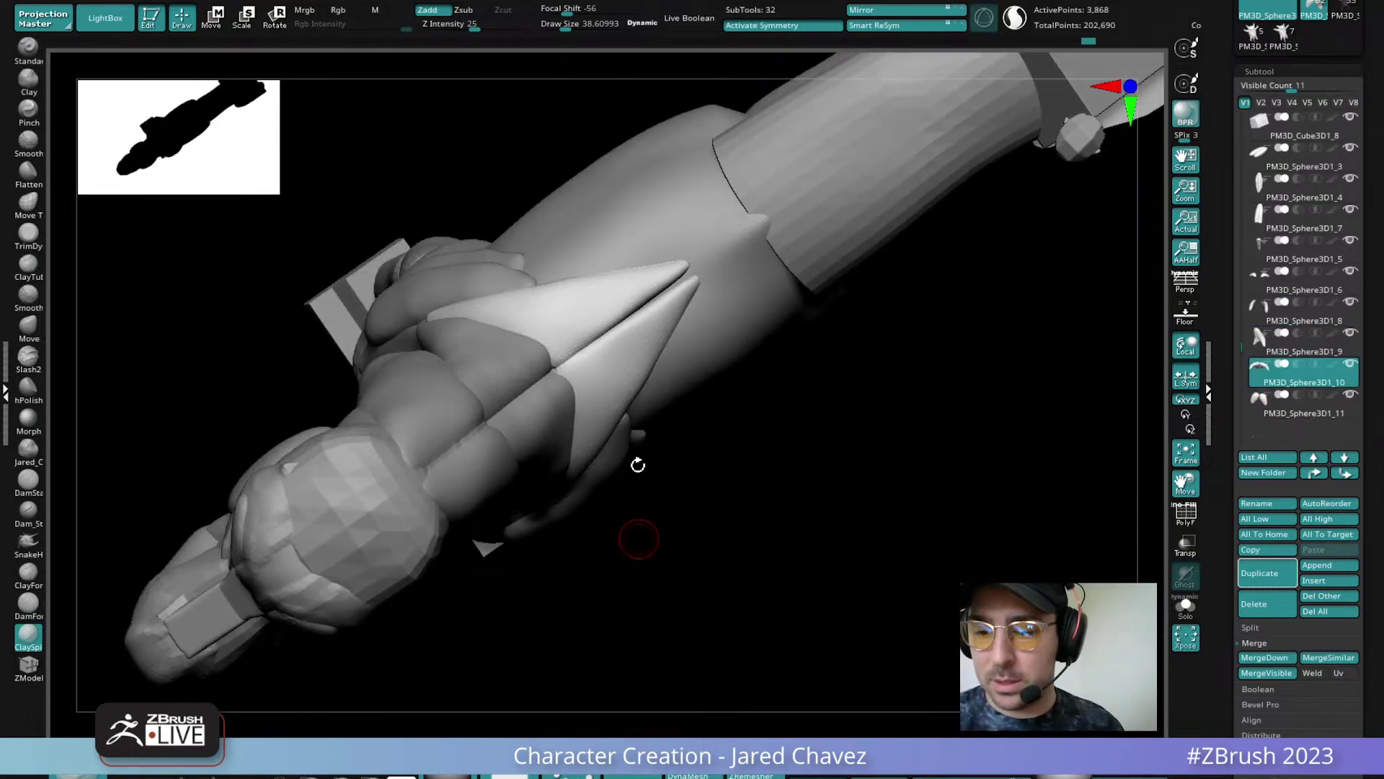
pyautogui.moveTo(621, 401); pyautogui.dragTo(640, 353, button='right')
pyautogui.moveTo(640, 354); pyautogui.dragTo(555, 468, button='right')
pyautogui.moveTo(555, 469)
pyautogui.mouseDown(button='right')
pyautogui.moveTo(582, 426)
pyautogui.moveTo(650, 504)
pyautogui.moveTo(661, 461)
pyautogui.mouseUp(button='right')
# Select the paired chest muscles and shape their tapered lower ends using the Move brush at a draw size of about 119
pyautogui.keyDown('alt'); pyautogui.click(548, 434); pyautogui.keyUp('alt')
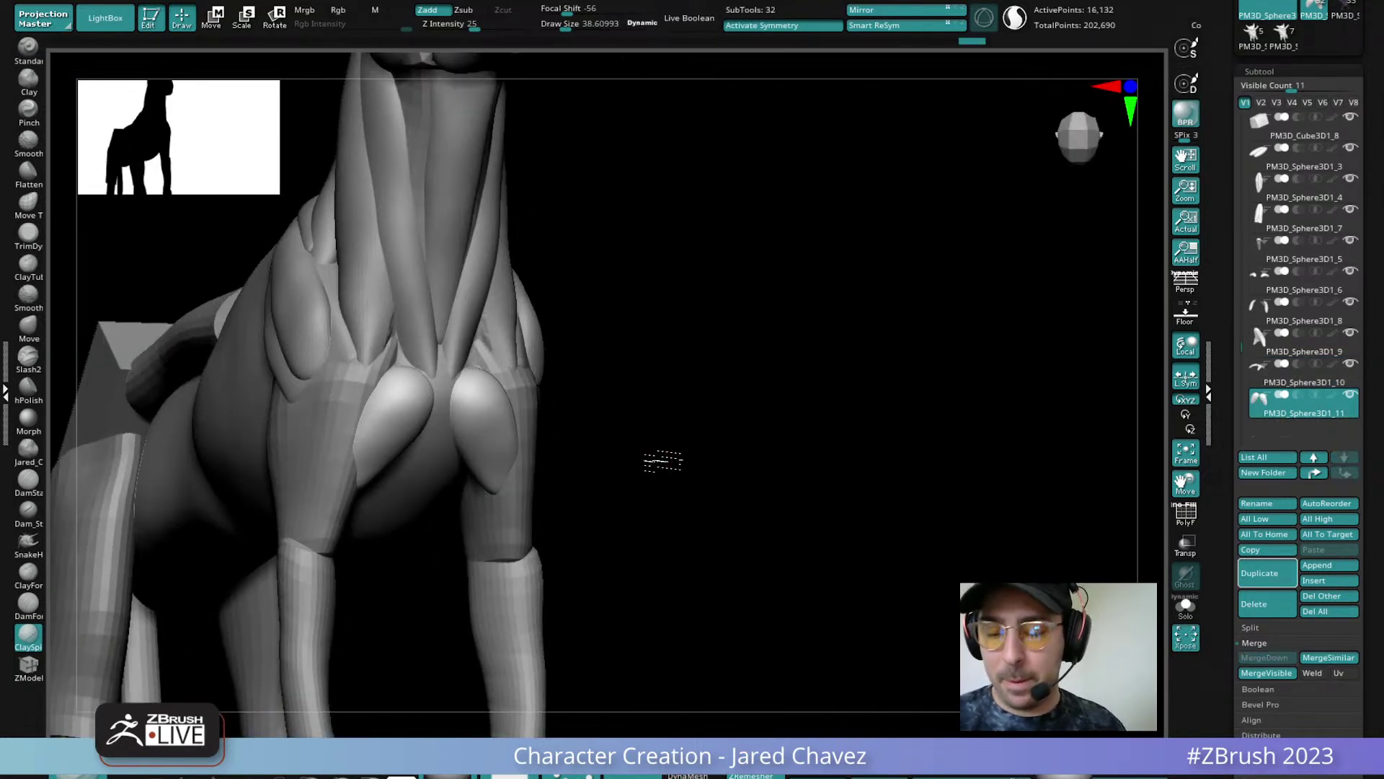
pyautogui.press('space')
pyautogui.moveTo(659, 463); pyautogui.dragTo(663, 454)
pyautogui.moveTo(662, 451)
pyautogui.mouseDown(button='right')
pyautogui.moveTo(550, 341)
pyautogui.moveTo(587, 354)
pyautogui.mouseUp(button='right')
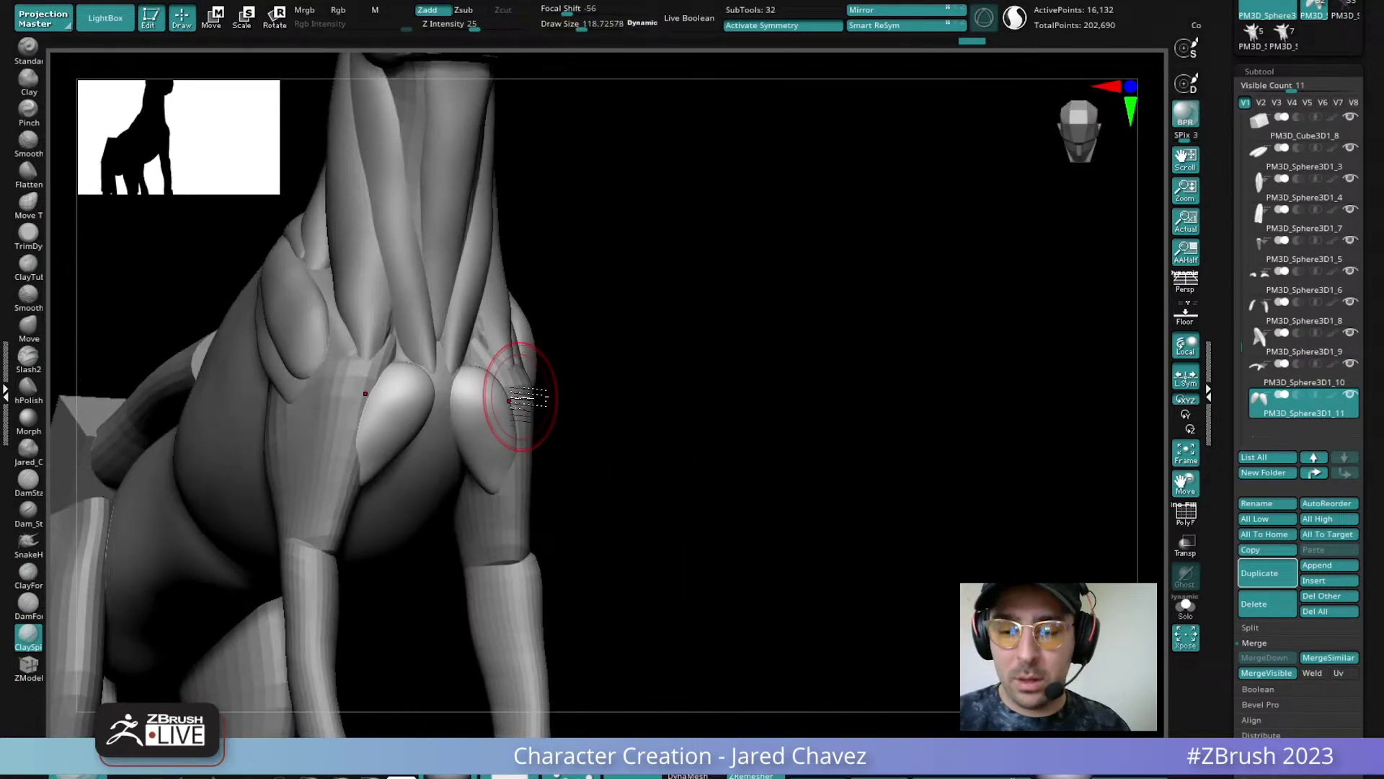
pyautogui.hotkey('ctrl', '1')
pyautogui.moveTo(492, 388)
pyautogui.mouseDown(button='right')
pyautogui.moveTo(470, 425)
pyautogui.moveTo(464, 494)
pyautogui.moveTo(464, 389)
pyautogui.moveTo(466, 411)
pyautogui.moveTo(421, 433)
pyautogui.moveTo(433, 404)
pyautogui.moveTo(453, 417)
pyautogui.moveTo(457, 519)
pyautogui.moveTo(432, 464)
pyautogui.moveTo(436, 508)
pyautogui.mouseUp(button='right')
pyautogui.moveTo(454, 432); pyautogui.dragTo(534, 324, button='right')
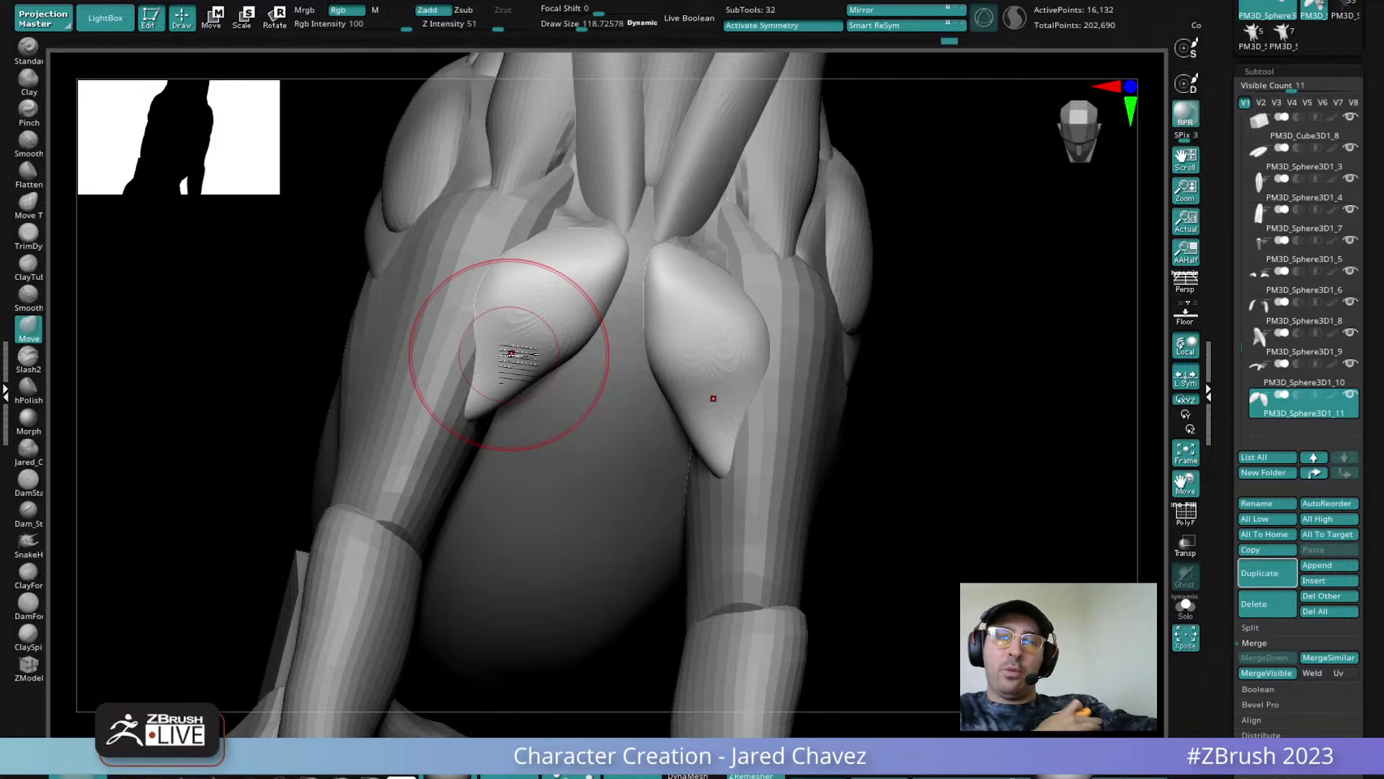
pyautogui.moveTo(511, 353); pyautogui.dragTo(726, 452, button='right')
pyautogui.moveTo(715, 457); pyautogui.dragTo(714, 450)
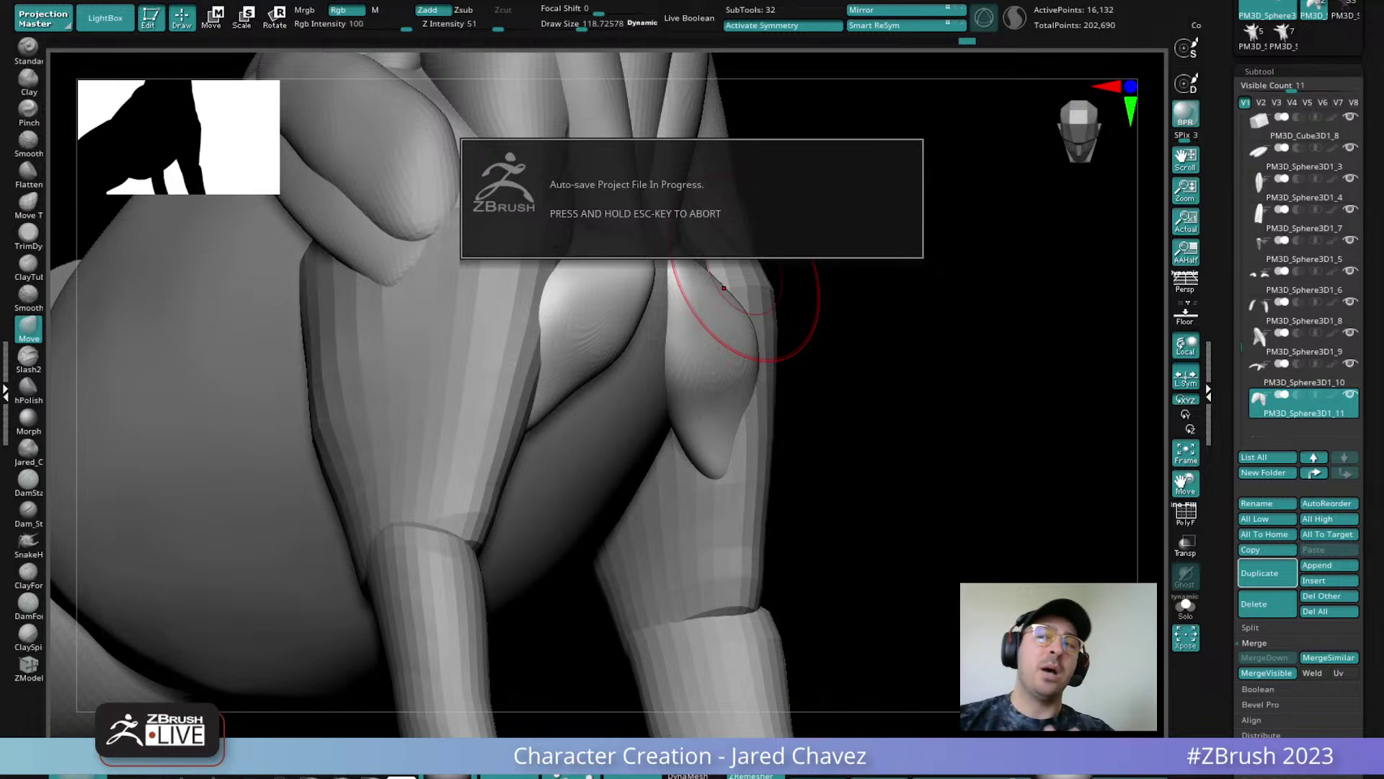
# Try clay build-up strokes across the side of the ribcage and undo them
pyautogui.moveTo(807, 277); pyautogui.dragTo(853, 386)
pyautogui.keyDown('alt'); pyautogui.click(606, 313); pyautogui.keyUp('alt')
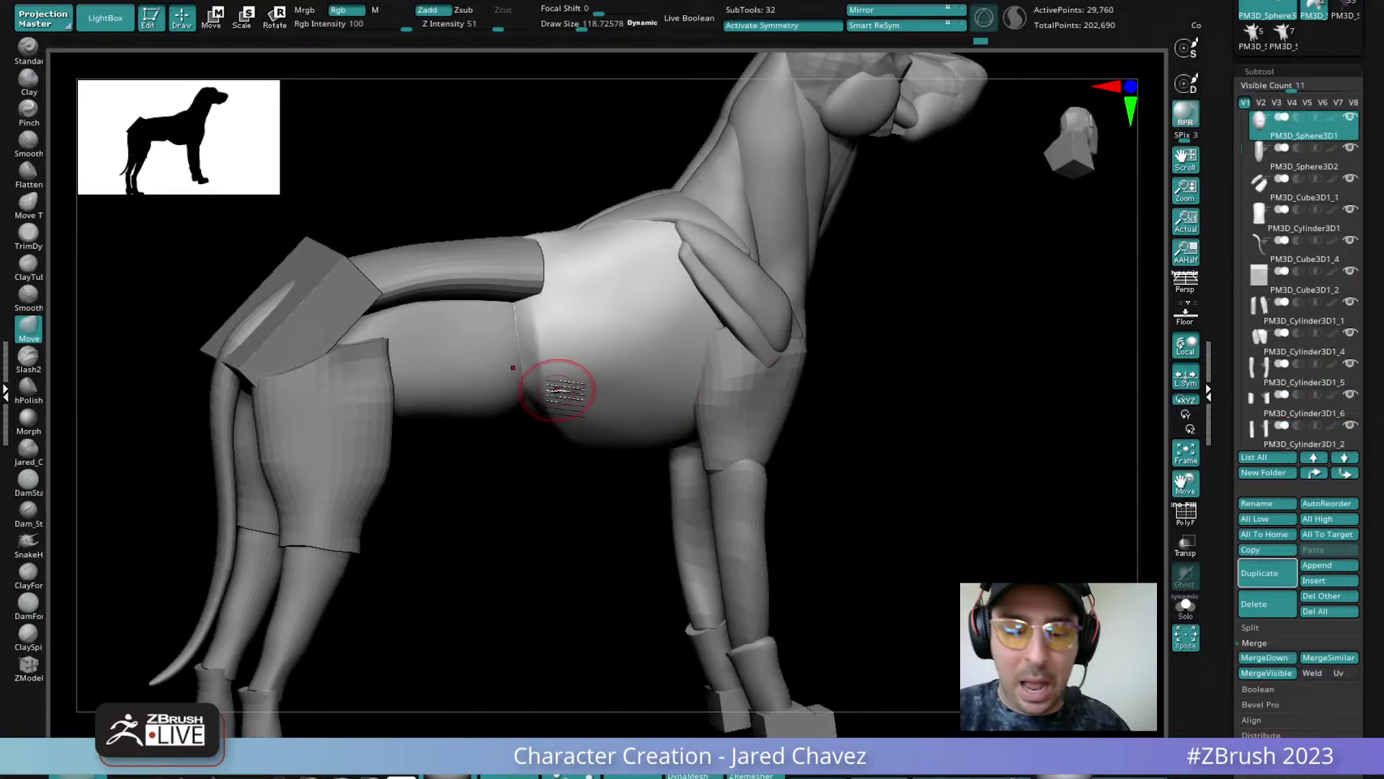
pyautogui.click(30, 637)
pyautogui.moveTo(604, 369)
pyautogui.mouseDown()
pyautogui.moveTo(634, 361)
pyautogui.moveTo(674, 375)
pyautogui.moveTo(676, 389)
pyautogui.mouseUp()
pyautogui.moveTo(680, 332)
pyautogui.mouseDown()
pyautogui.moveTo(584, 329)
pyautogui.moveTo(624, 295)
pyautogui.moveTo(584, 287)
pyautogui.mouseUp()
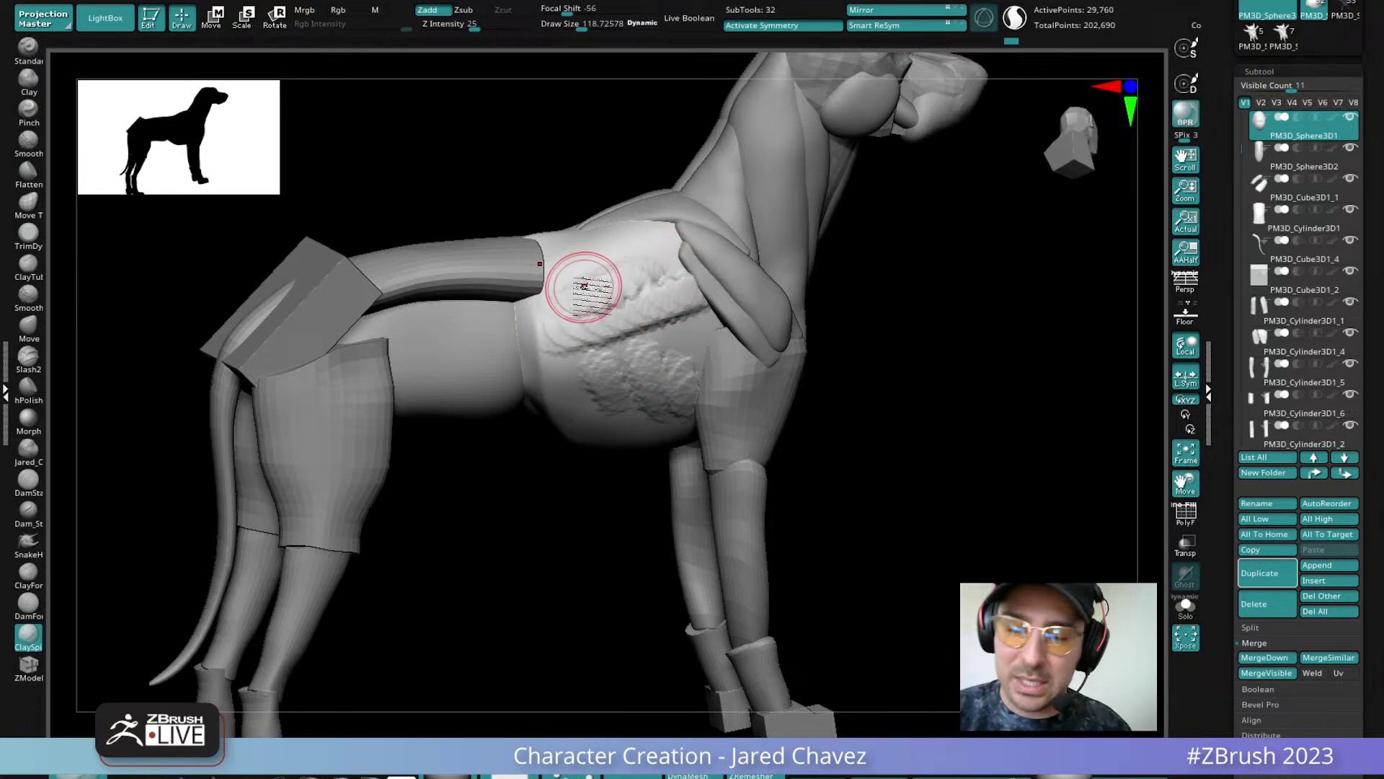
pyautogui.hotkey('ctrl', 'z')
pyautogui.hotkey('ctrl', 'z')
pyautogui.hotkey('ctrl', 'z')
pyautogui.hotkey('ctrl', 'z')
pyautogui.hotkey('ctrl', 'z')
pyautogui.hotkey('ctrl', 'z')
pyautogui.hotkey('ctrl', 'z')
pyautogui.hotkey('ctrl', 'z')
pyautogui.hotkey('ctrl', 'z')
pyautogui.hotkey('ctrl', 'z')
# Select the paired chest muscles and adjust their upper inner ends using the Move brush at a draw size of about 51
pyautogui.moveTo(930, 491); pyautogui.dragTo(757, 487)
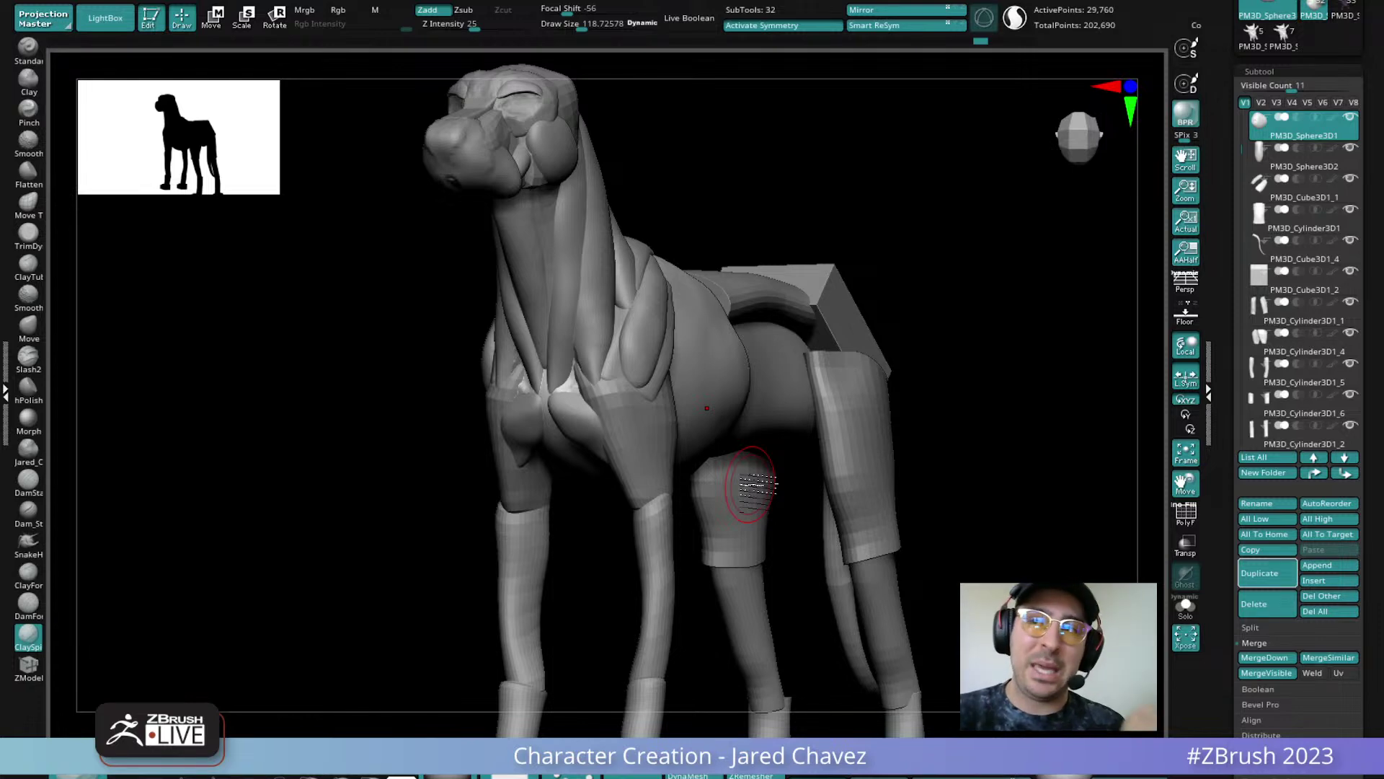
pyautogui.moveTo(749, 483); pyautogui.dragTo(649, 430, button='right')
pyautogui.keyDown('alt'); pyautogui.click(634, 392); pyautogui.keyUp('alt')
pyautogui.moveTo(656, 368); pyautogui.dragTo(675, 409, button='right')
pyautogui.press('b')
pyautogui.press('m')
pyautogui.press('v')
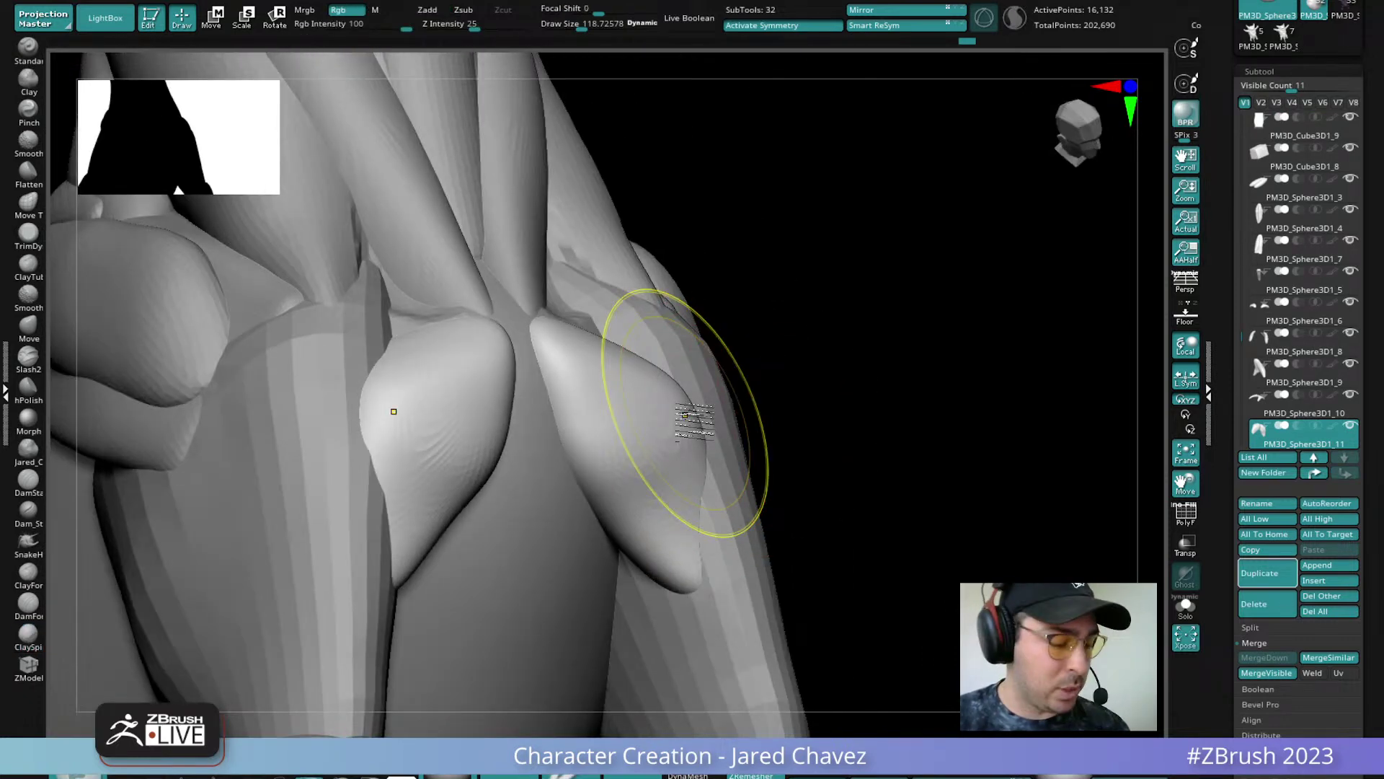
pyautogui.moveTo(680, 423)
pyautogui.mouseDown(button='right')
pyautogui.moveTo(681, 443)
pyautogui.moveTo(618, 442)
pyautogui.moveTo(649, 448)
pyautogui.moveTo(641, 356)
pyautogui.mouseUp(button='right')
pyautogui.press('space')
pyautogui.moveTo(607, 415); pyautogui.dragTo(594, 416)
pyautogui.moveTo(594, 416); pyautogui.dragTo(541, 365, button='right')
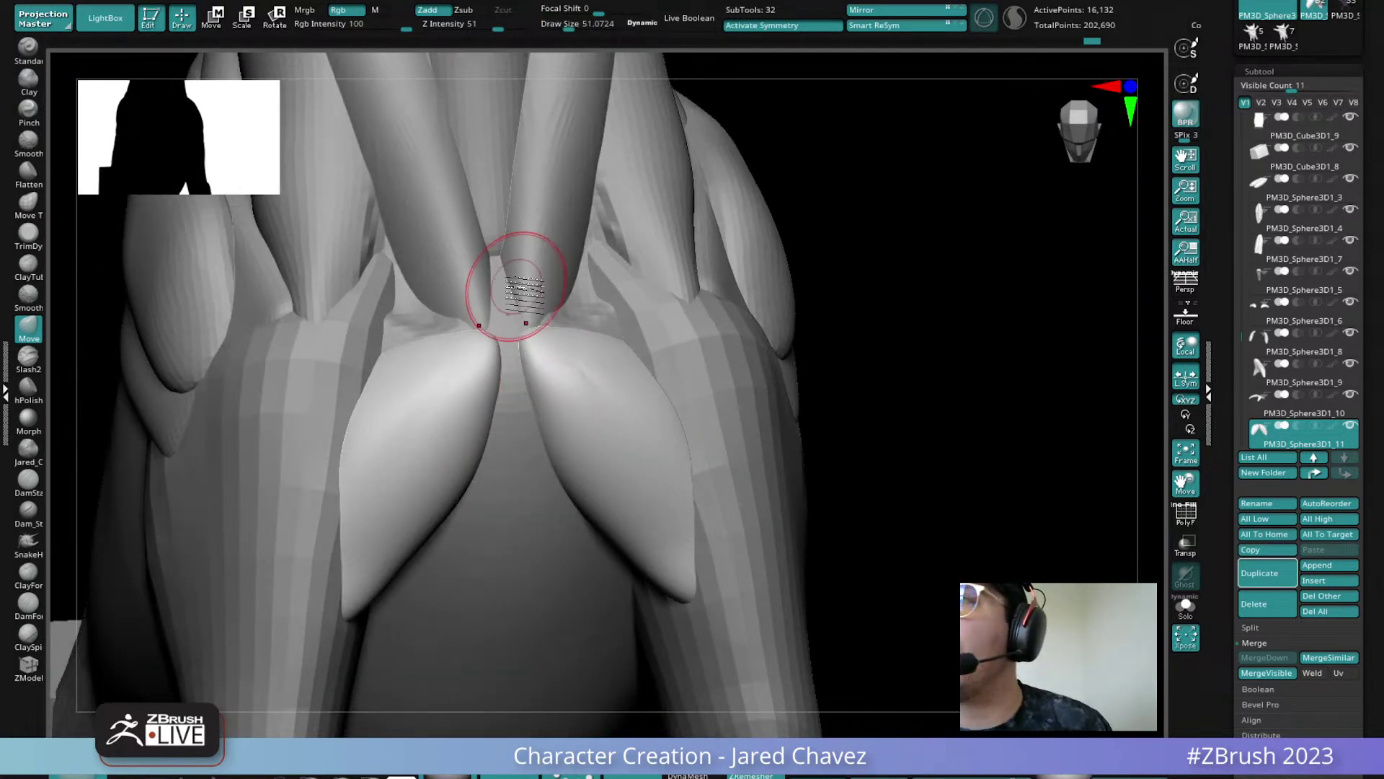
pyautogui.hotkey('ctrl', 'z')
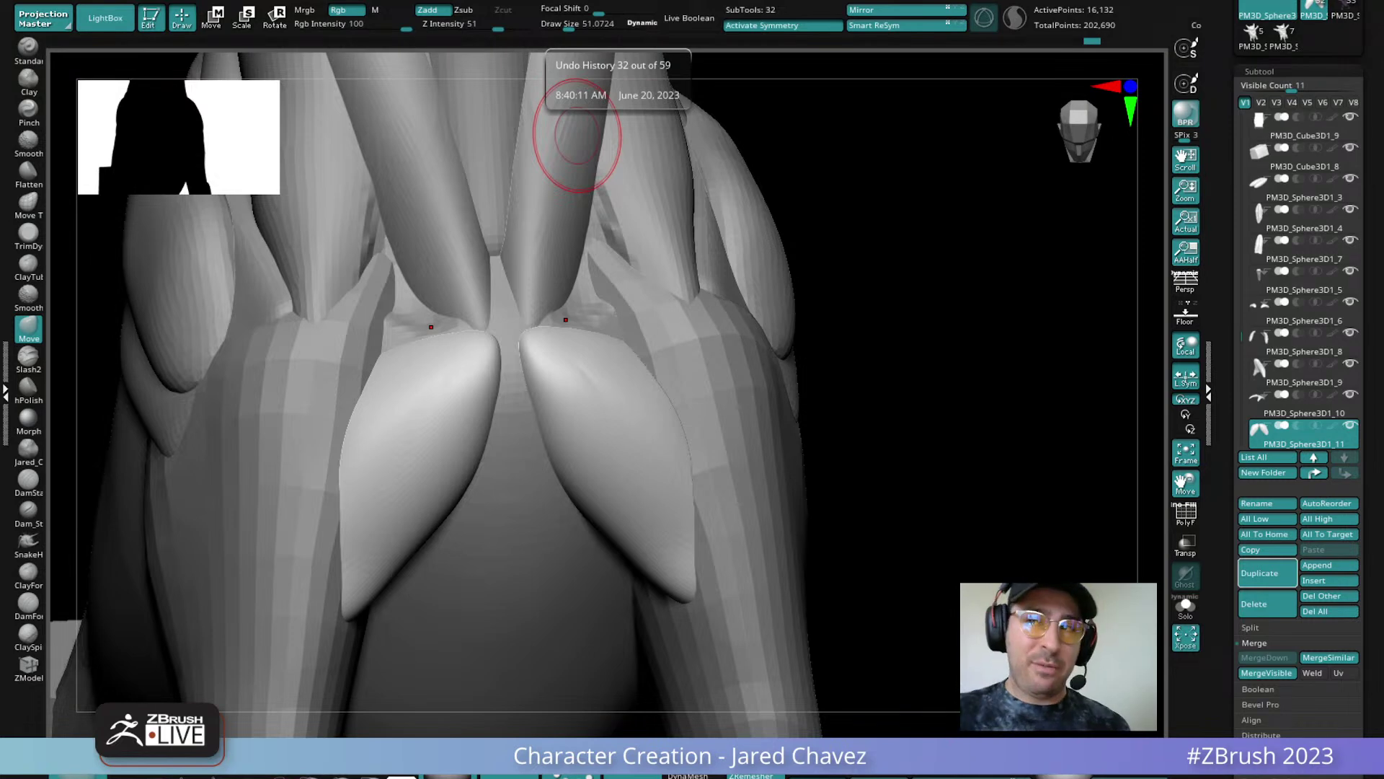
# Pull the chest muscles' upper inner ends toward the midline below the neck using a draw size of about 119
pyautogui.moveTo(608, 383)
pyautogui.mouseDown(button='right')
pyautogui.moveTo(572, 463)
pyautogui.moveTo(587, 413)
pyautogui.moveTo(564, 348)
pyautogui.moveTo(572, 452)
pyautogui.moveTo(602, 501)
pyautogui.moveTo(576, 418)
pyautogui.moveTo(585, 480)
pyautogui.moveTo(606, 426)
pyautogui.moveTo(572, 408)
pyautogui.moveTo(617, 442)
pyautogui.moveTo(574, 483)
pyautogui.moveTo(557, 375)
pyautogui.moveTo(528, 326)
pyautogui.moveTo(574, 392)
pyautogui.moveTo(551, 334)
pyautogui.moveTo(485, 318)
pyautogui.moveTo(452, 335)
pyautogui.moveTo(460, 346)
pyautogui.moveTo(443, 333)
pyautogui.mouseUp(button='right')
pyautogui.rightClick(442, 333)
pyautogui.moveTo(442, 334); pyautogui.dragTo(451, 334)
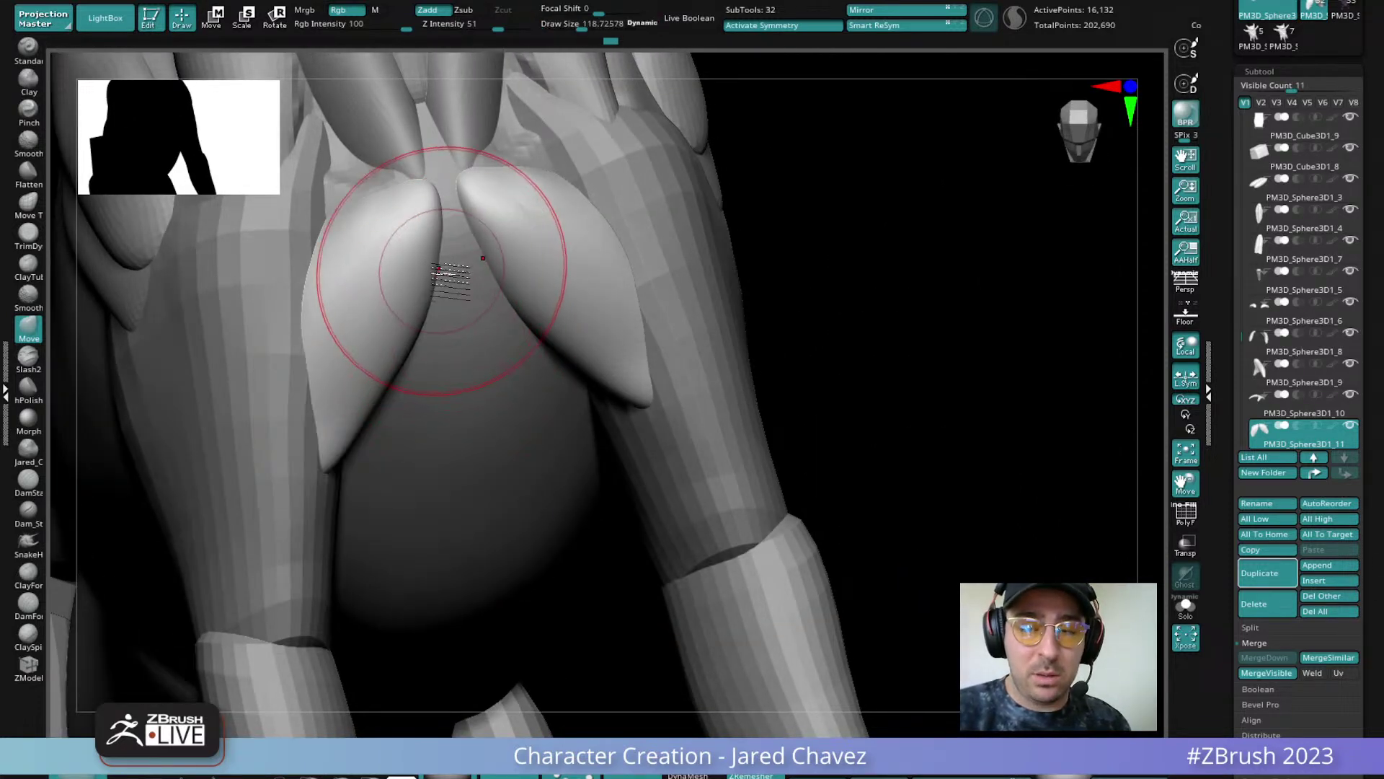
pyautogui.moveTo(438, 268); pyautogui.dragTo(439, 267, button='right')
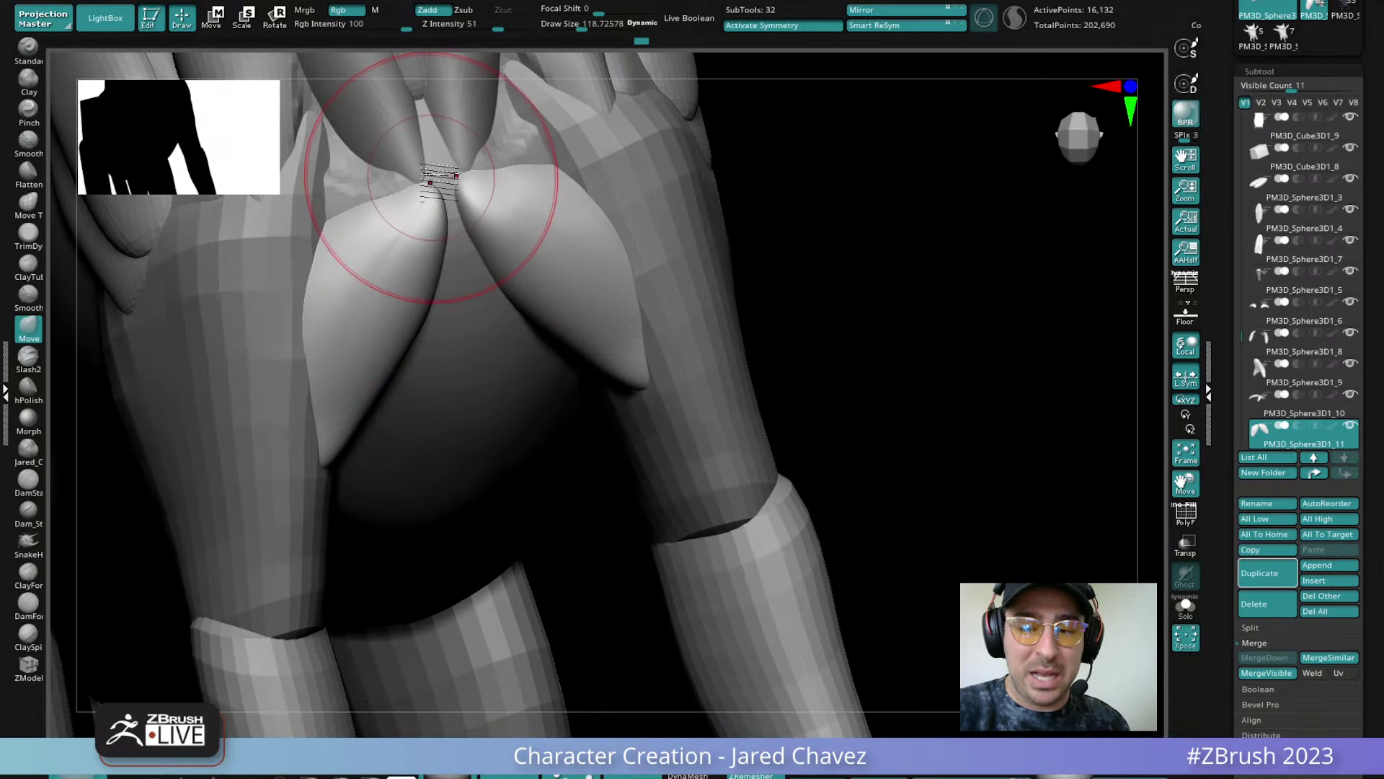
pyautogui.moveTo(439, 210)
pyautogui.mouseDown(button='right')
pyautogui.moveTo(458, 232)
pyautogui.moveTo(492, 209)
pyautogui.mouseUp(button='right')
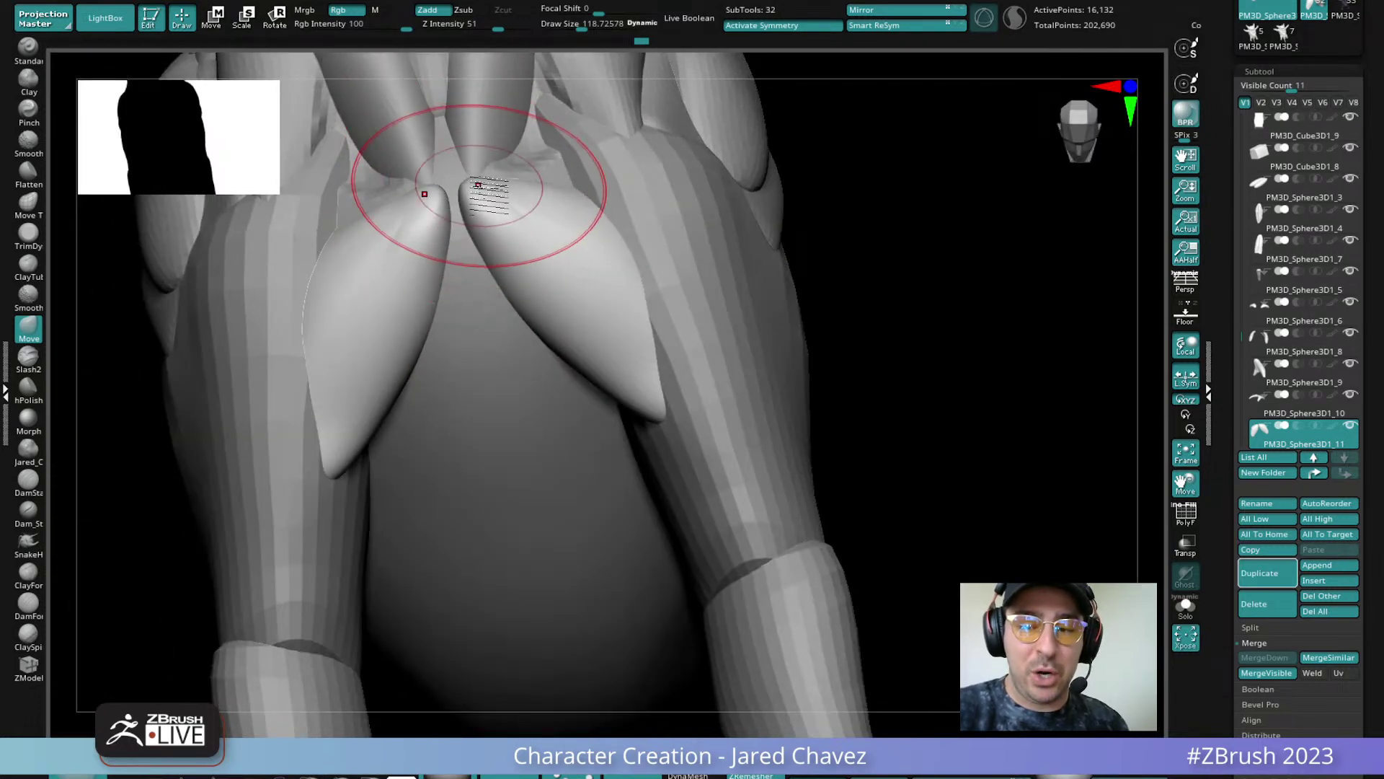
pyautogui.moveTo(510, 371)
pyautogui.mouseDown(button='right')
pyautogui.moveTo(541, 383)
pyautogui.moveTo(603, 275)
pyautogui.moveTo(541, 275)
pyautogui.moveTo(559, 398)
pyautogui.moveTo(538, 401)
pyautogui.moveTo(591, 399)
pyautogui.mouseUp(button='right')
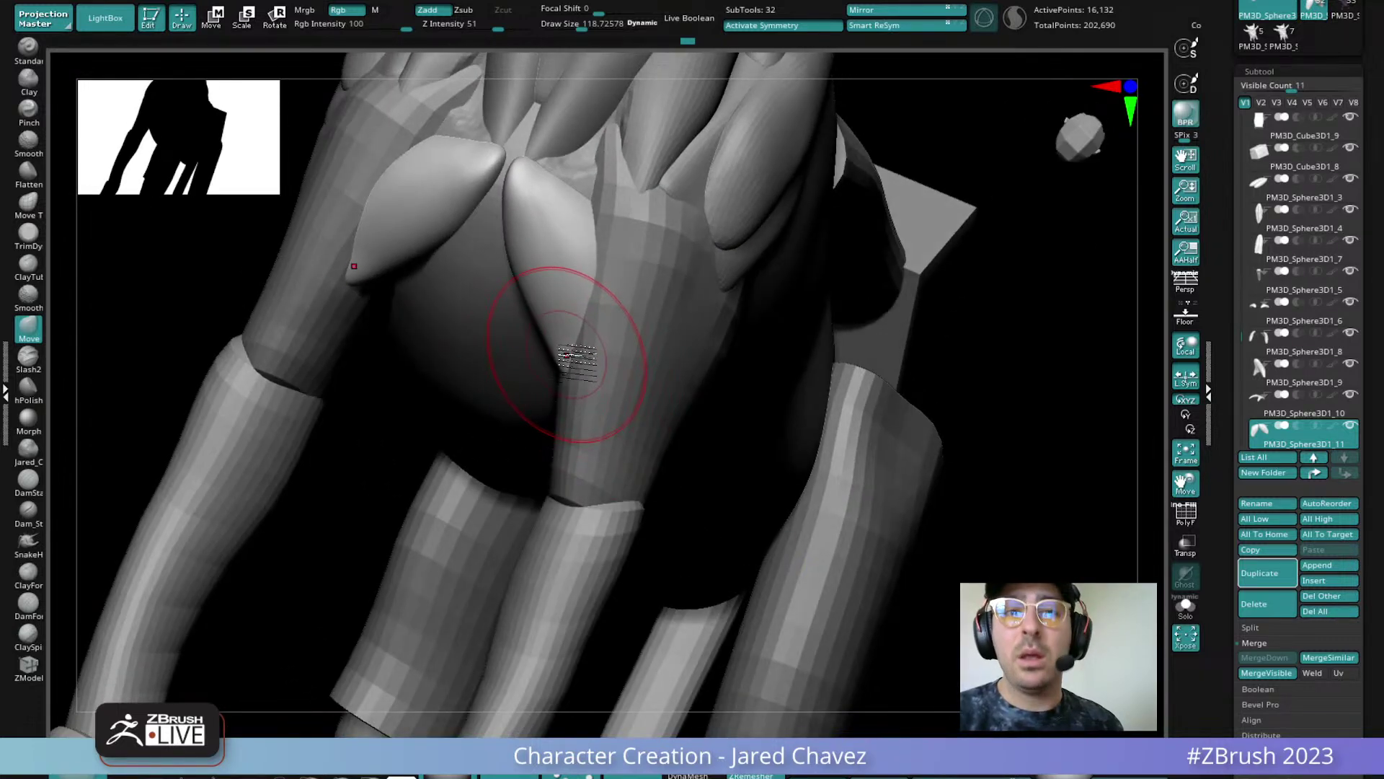
# Adjust the chest muscles' lower tips, try moving and smoothing their upper ends, and undo the last two changes
pyautogui.moveTo(561, 356); pyautogui.dragTo(565, 384)
pyautogui.moveTo(561, 369); pyautogui.dragTo(581, 248, button='right')
pyautogui.moveTo(585, 232)
pyautogui.mouseDown()
pyautogui.moveTo(565, 240)
pyautogui.moveTo(555, 214)
pyautogui.mouseUp()
pyautogui.keyDown('shift'); pyautogui.moveTo(541, 167); pyautogui.dragTo(545, 199); pyautogui.keyUp('shift')
pyautogui.moveTo(561, 234); pyautogui.dragTo(581, 298, button='right')
pyautogui.hotkey('ctrl', 'z')
pyautogui.hotkey('ctrl', 'z')
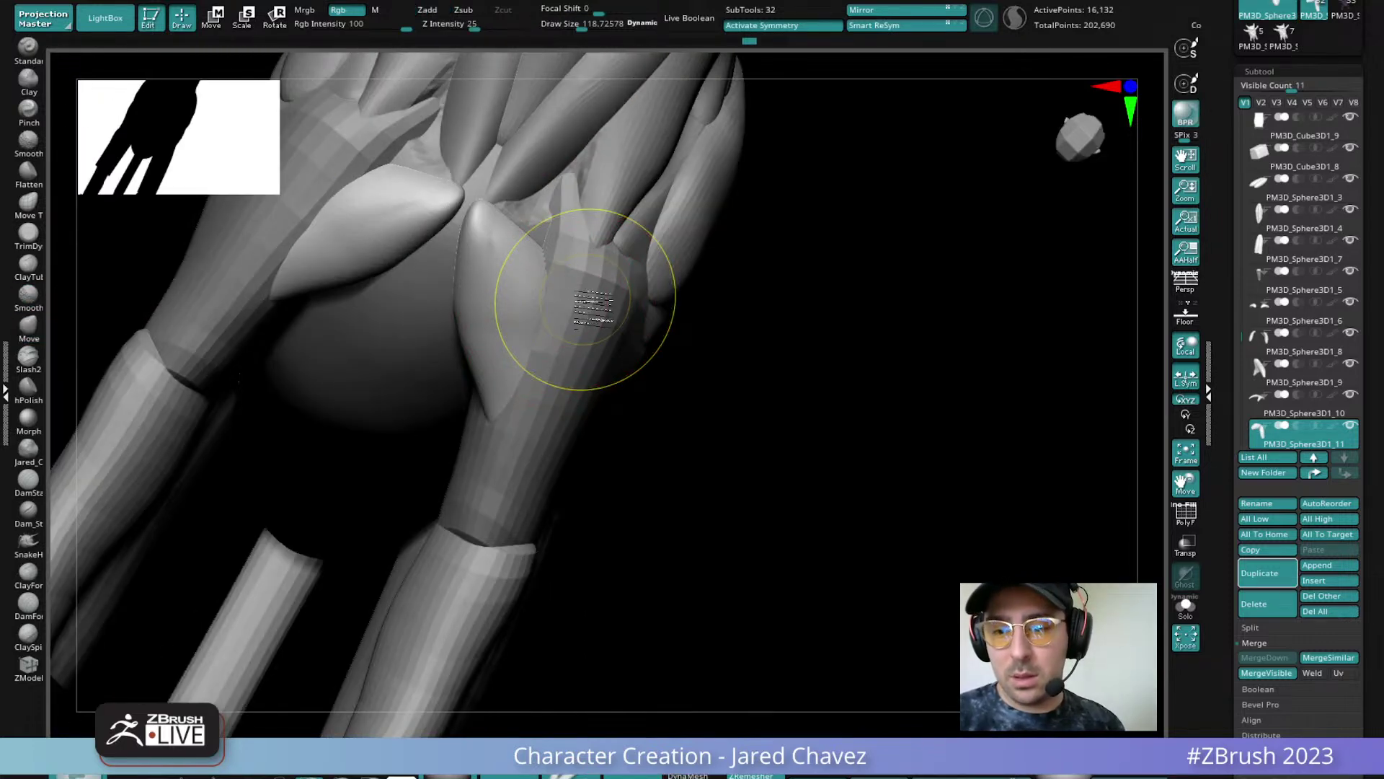
# Remesh the paired chest muscles with DynaMesh at resolution 128, with projection enabled
pyautogui.click(1269, 64)
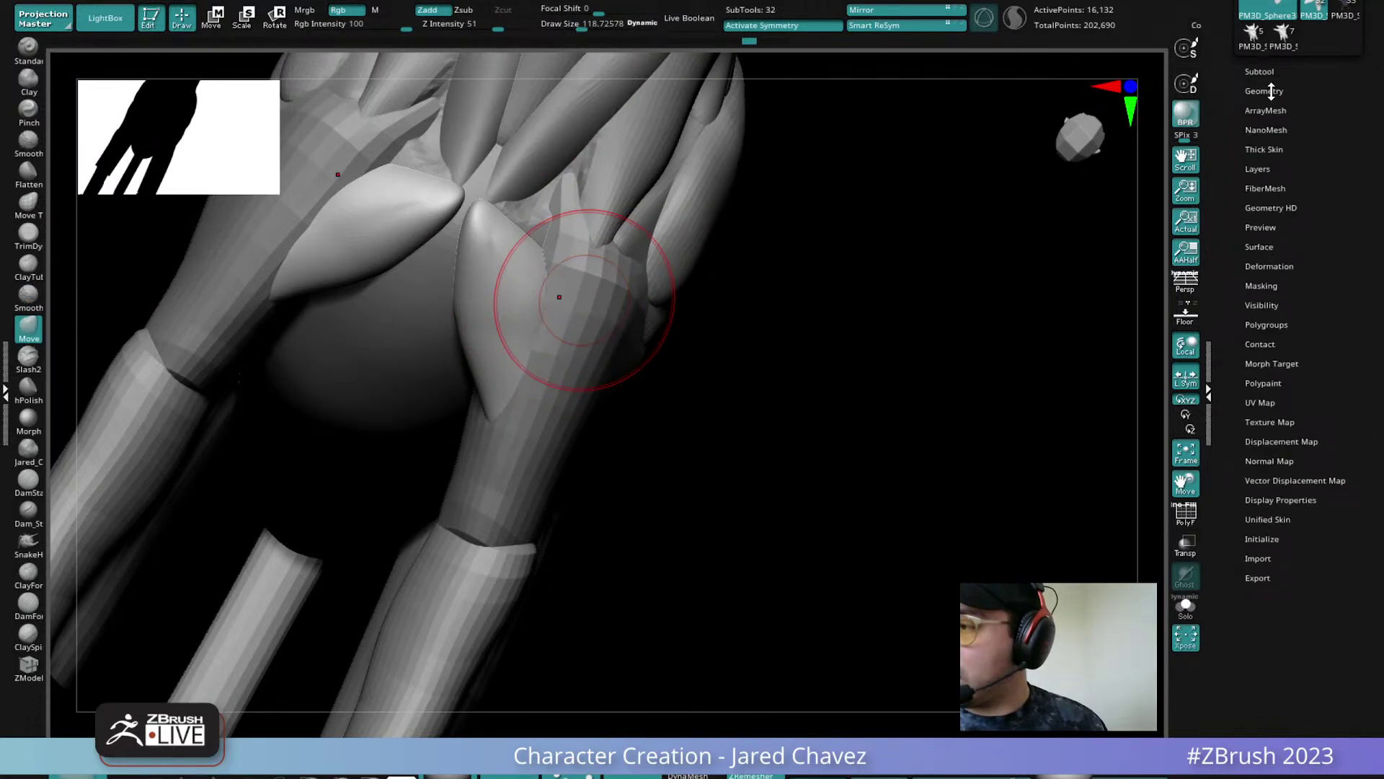
pyautogui.click(1269, 91)
pyautogui.click(1262, 307)
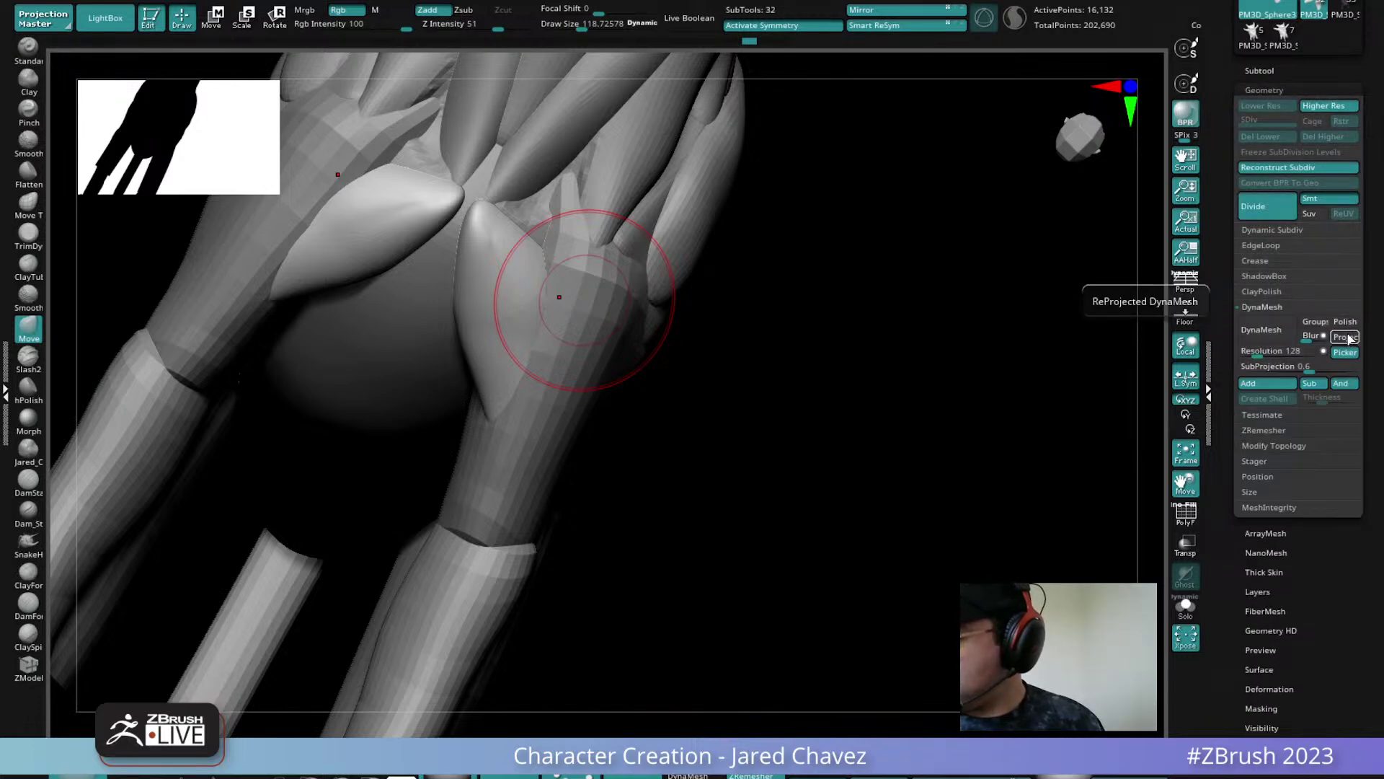
pyautogui.click(1261, 329)
pyautogui.keyDown('ctrl'); pyautogui.moveTo(480, 222); pyautogui.dragTo(482, 209, button='right'); pyautogui.keyUp('ctrl')
pyautogui.moveTo(485, 213); pyautogui.dragTo(509, 226)
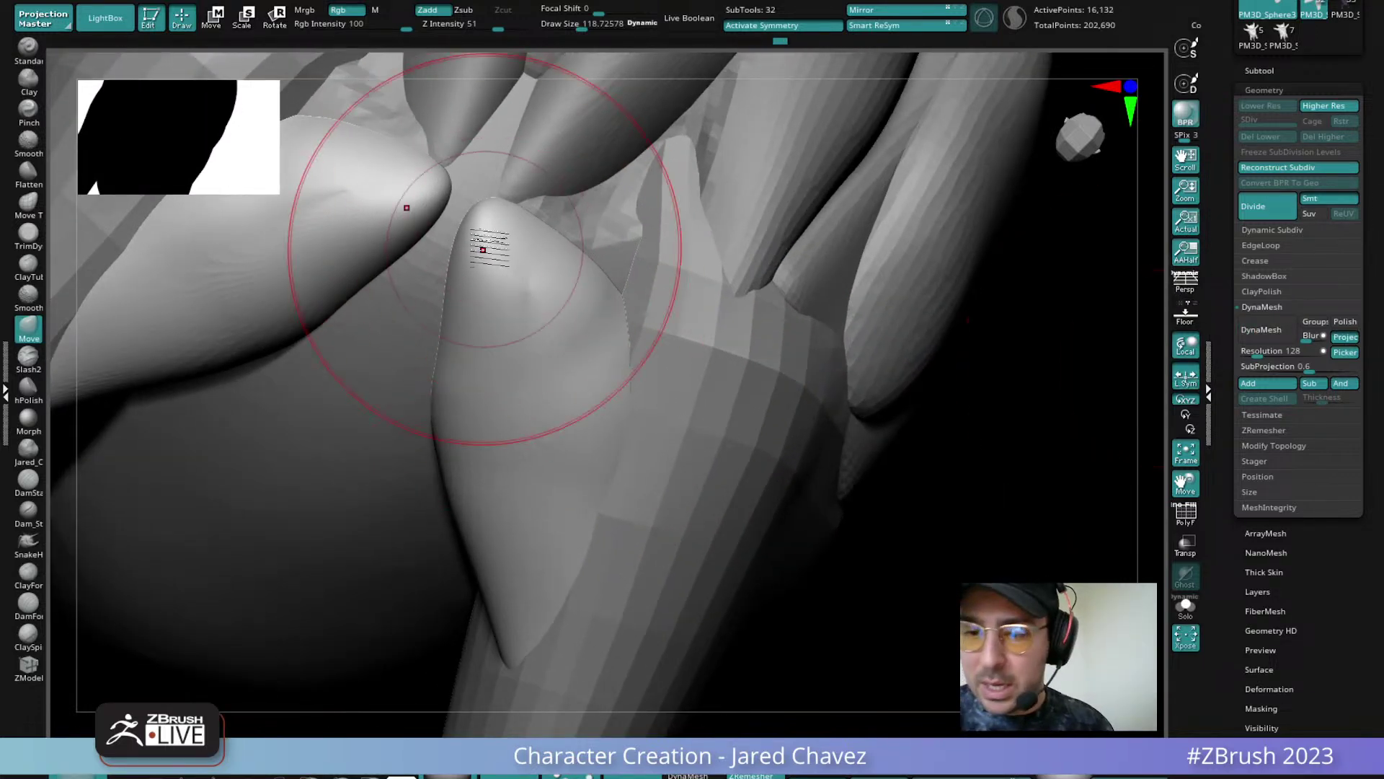
pyautogui.click(211, 18)
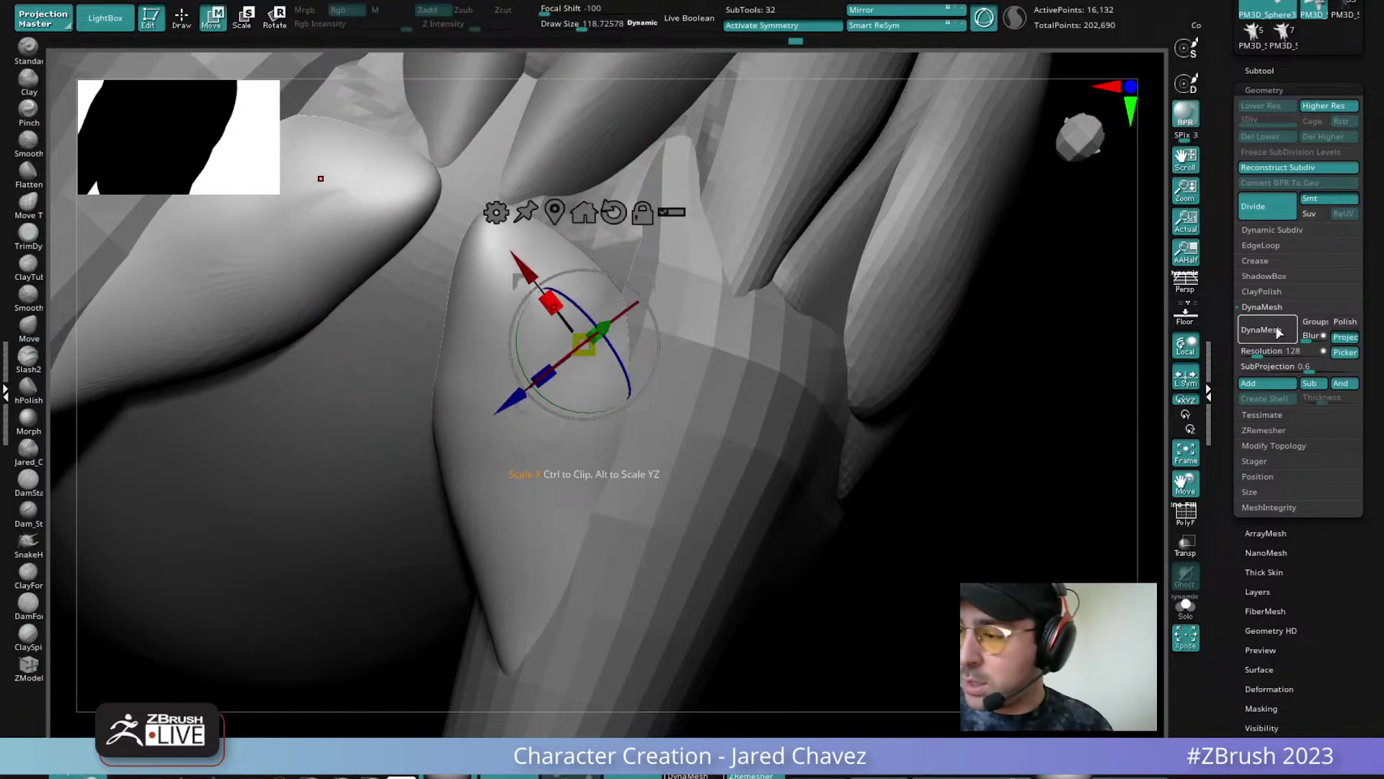
pyautogui.click(1274, 327)
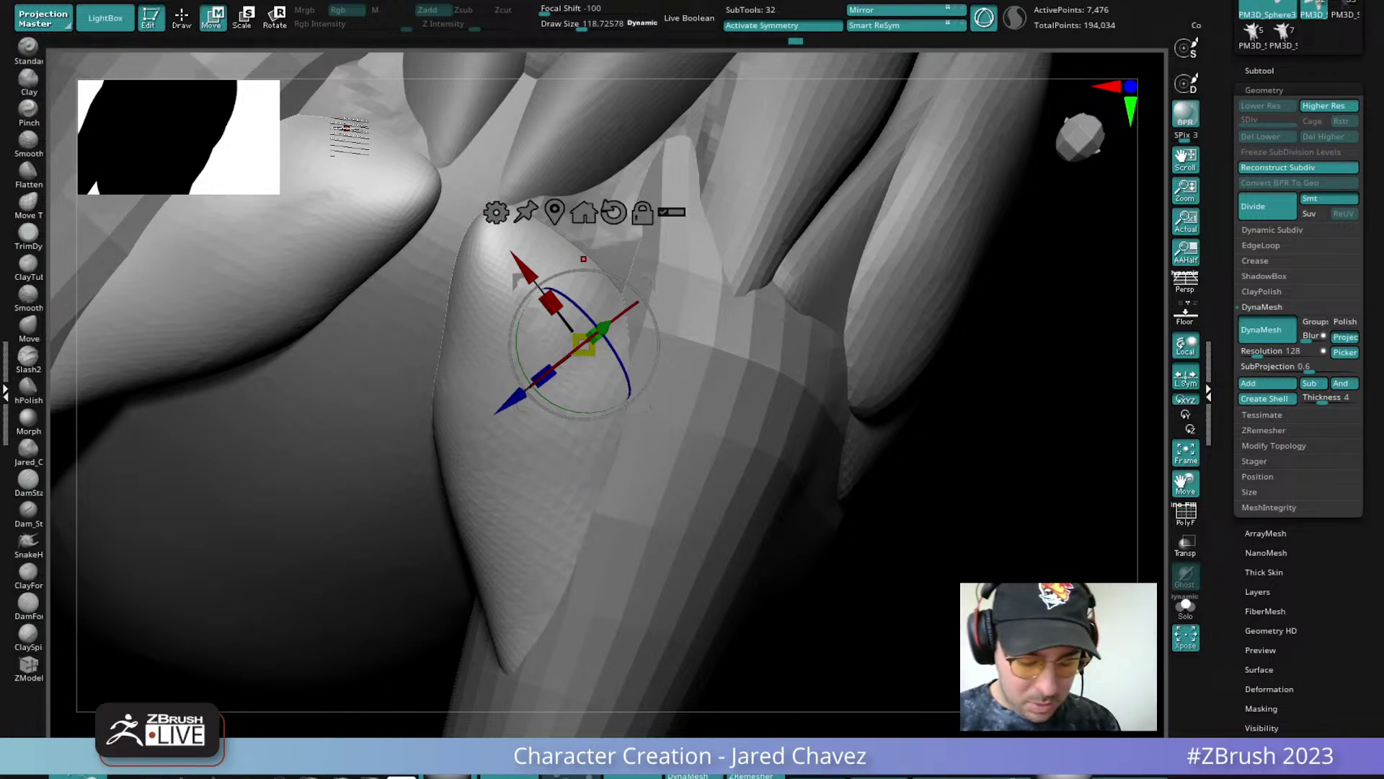
# Smooth the remeshed chest muscles from their upper ends downward and even out their front contour
pyautogui.moveTo(347, 128); pyautogui.dragTo(498, 234, button='right')
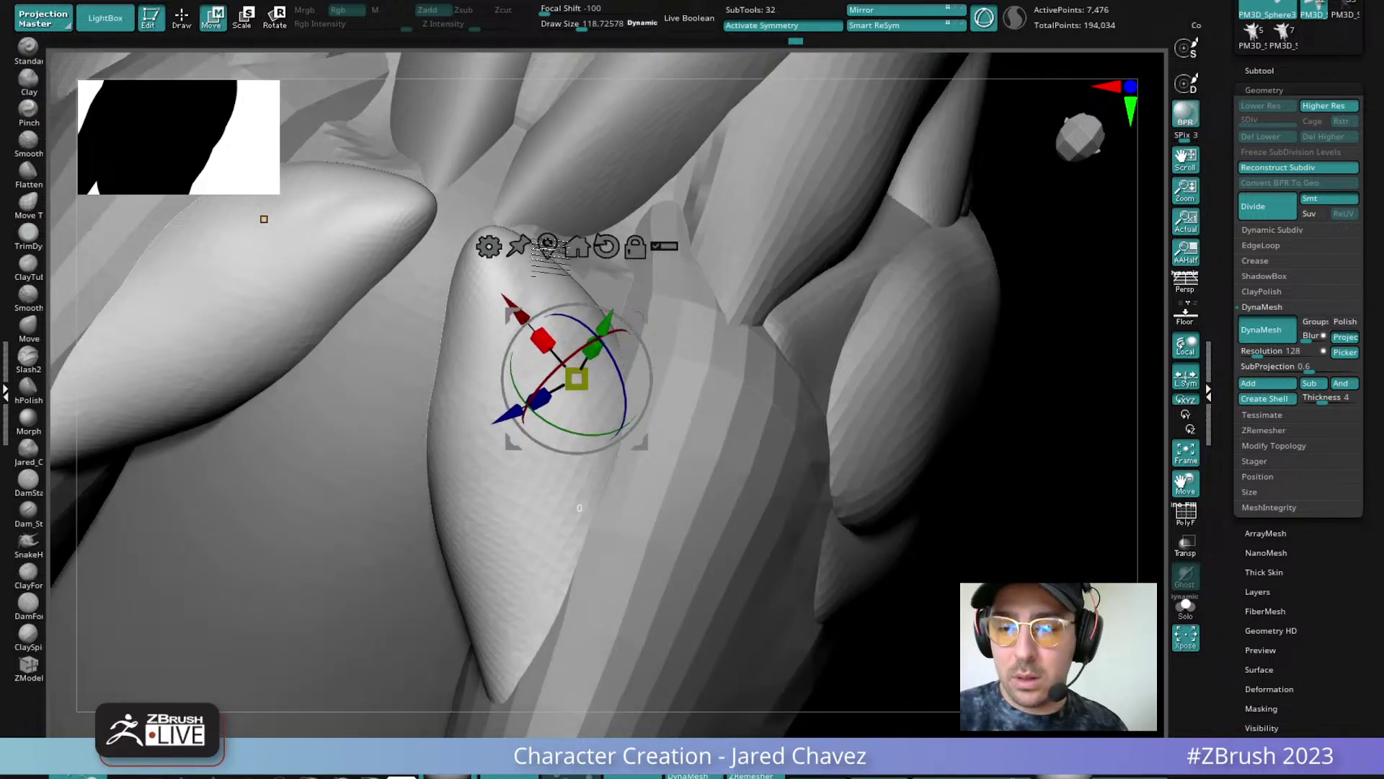
pyautogui.press('q')
pyautogui.moveTo(485, 263)
pyautogui.keyDown('shift'); pyautogui.mouseDown()
pyautogui.moveTo(465, 270)
pyautogui.moveTo(519, 485)
pyautogui.moveTo(516, 427)
pyautogui.mouseUp(); pyautogui.keyUp('shift')
pyautogui.keyDown('ctrl'); pyautogui.moveTo(516, 427); pyautogui.dragTo(514, 494, button='right'); pyautogui.keyUp('ctrl')
pyautogui.moveTo(514, 494)
pyautogui.mouseDown(button='right')
pyautogui.moveTo(609, 491)
pyautogui.moveTo(617, 529)
pyautogui.moveTo(544, 463)
pyautogui.moveTo(519, 478)
pyautogui.moveTo(571, 464)
pyautogui.moveTo(570, 515)
pyautogui.mouseUp(button='right')
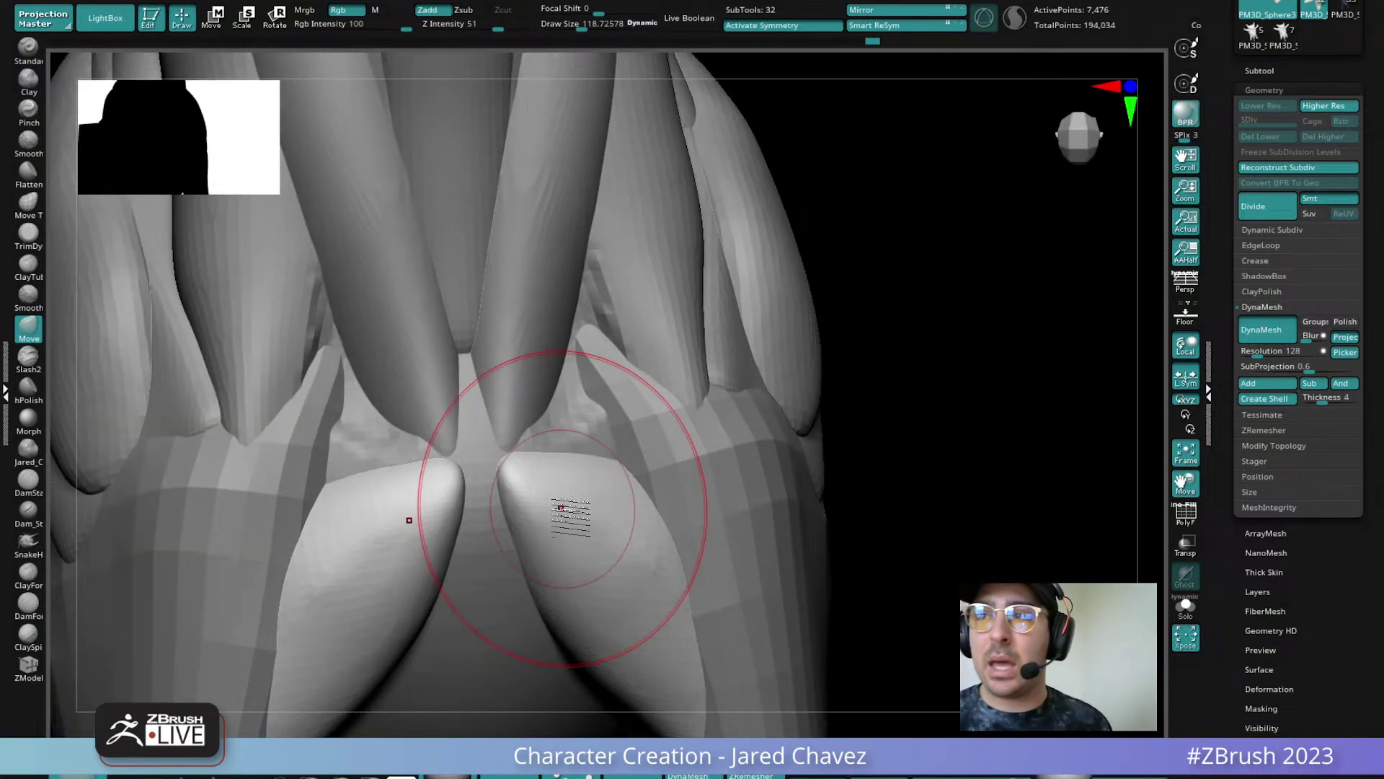
pyautogui.keyDown('ctrl'); pyautogui.moveTo(634, 482); pyautogui.dragTo(646, 396, button='right'); pyautogui.keyUp('ctrl')
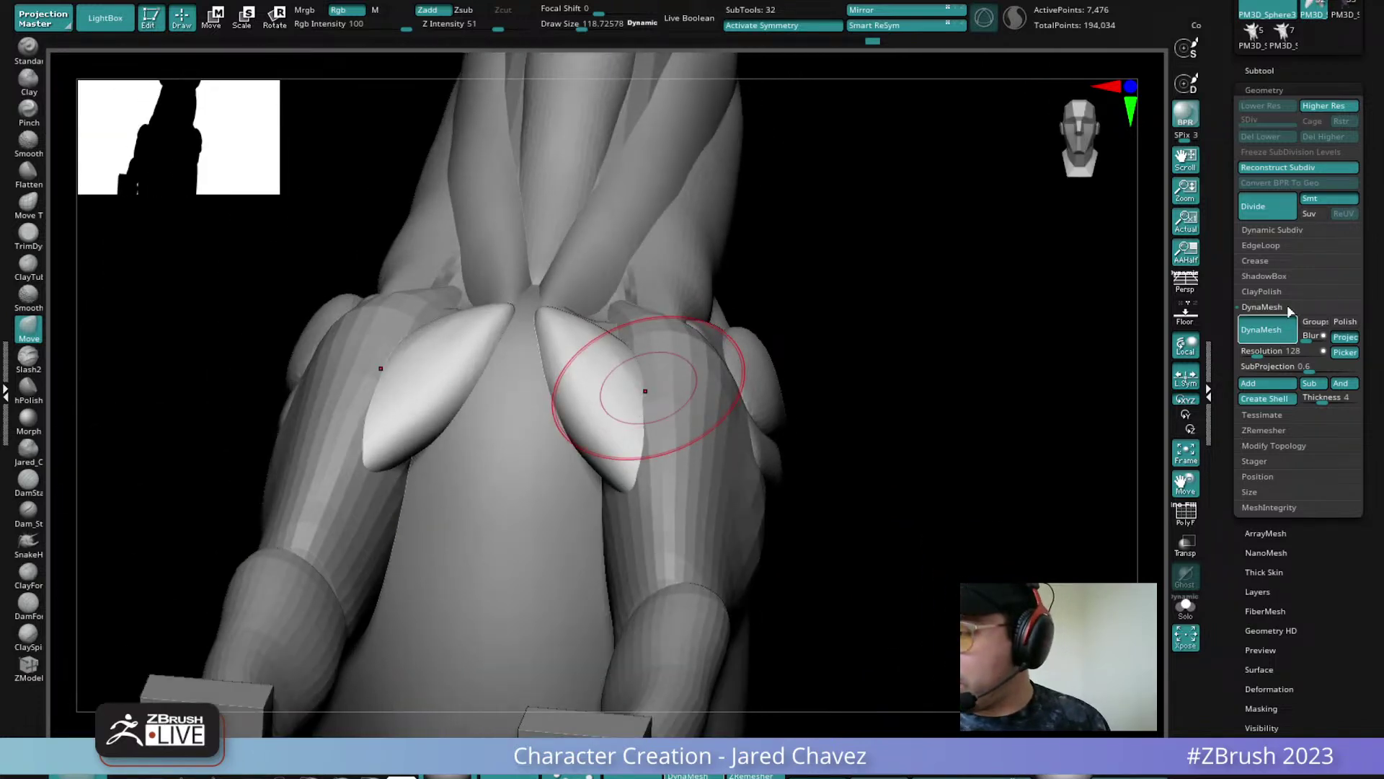
# Duplicate the paired chest muscles and move the copy down below the original pair
pyautogui.click(1263, 70)
pyautogui.click(1267, 571)
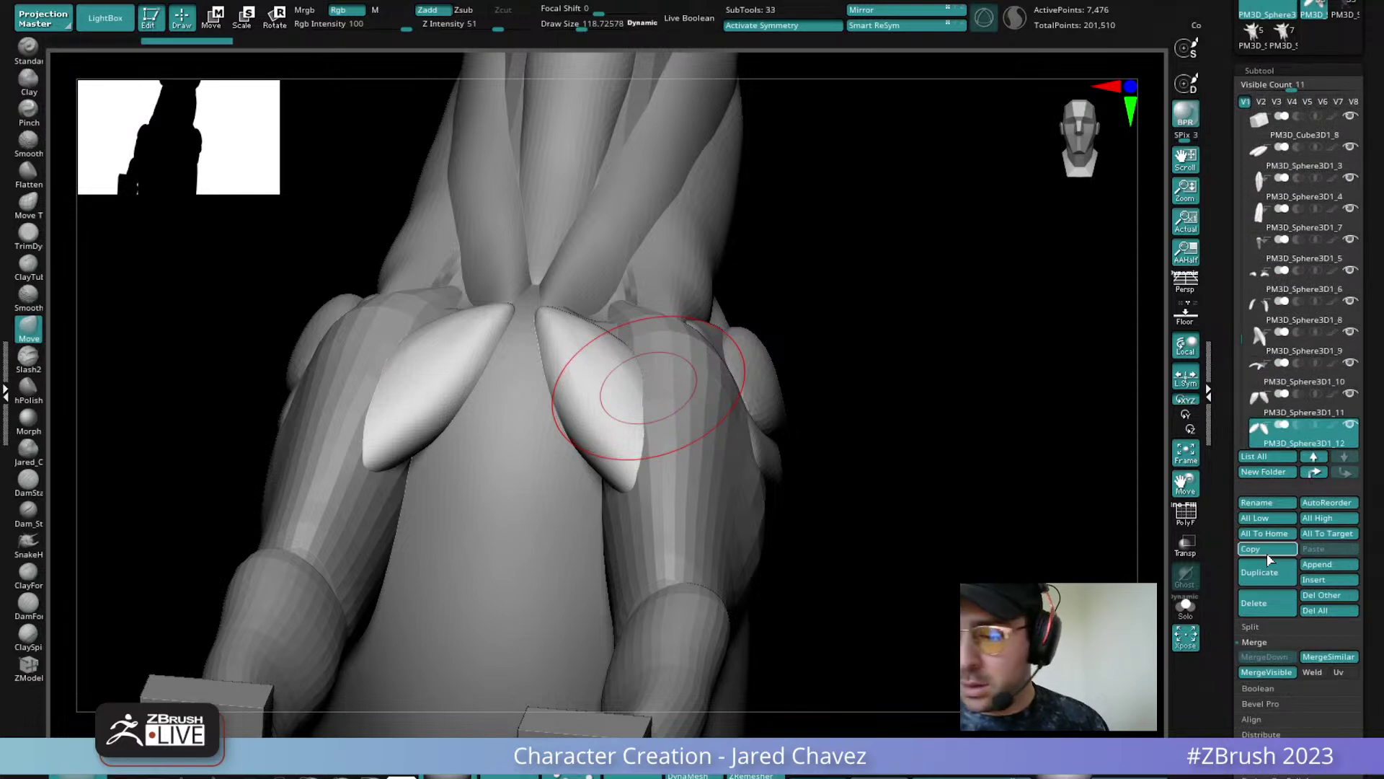
pyautogui.press('w')
pyautogui.moveTo(657, 425); pyautogui.dragTo(627, 502)
pyautogui.keyDown('shift'); pyautogui.moveTo(632, 476); pyautogui.dragTo(587, 401, button='right'); pyautogui.keyUp('shift')
pyautogui.moveTo(533, 404); pyautogui.dragTo(414, 411)
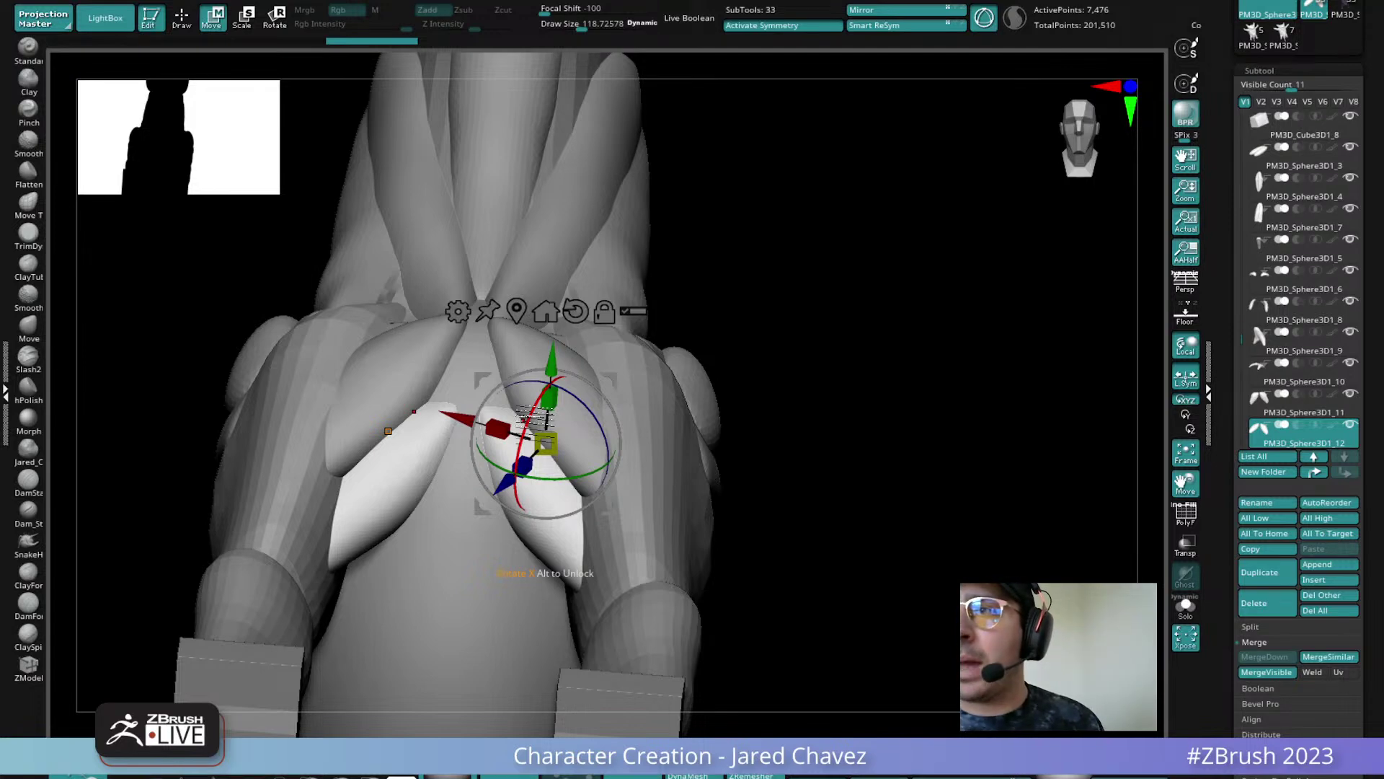
# Adjust the copied pair's angle and position so it tucks beneath the upper chest muscles
pyautogui.moveTo(678, 401)
pyautogui.mouseDown(button='right')
pyautogui.moveTo(694, 359)
pyautogui.moveTo(678, 404)
pyautogui.mouseUp(button='right')
pyautogui.moveTo(539, 404); pyautogui.dragTo(530, 432)
pyautogui.moveTo(655, 404); pyautogui.dragTo(650, 560, button='right')
pyautogui.moveTo(648, 562); pyautogui.dragTo(648, 545)
pyautogui.moveTo(644, 537)
pyautogui.mouseDown(button='right')
pyautogui.moveTo(634, 505)
pyautogui.moveTo(653, 461)
pyautogui.moveTo(638, 469)
pyautogui.mouseUp(button='right')
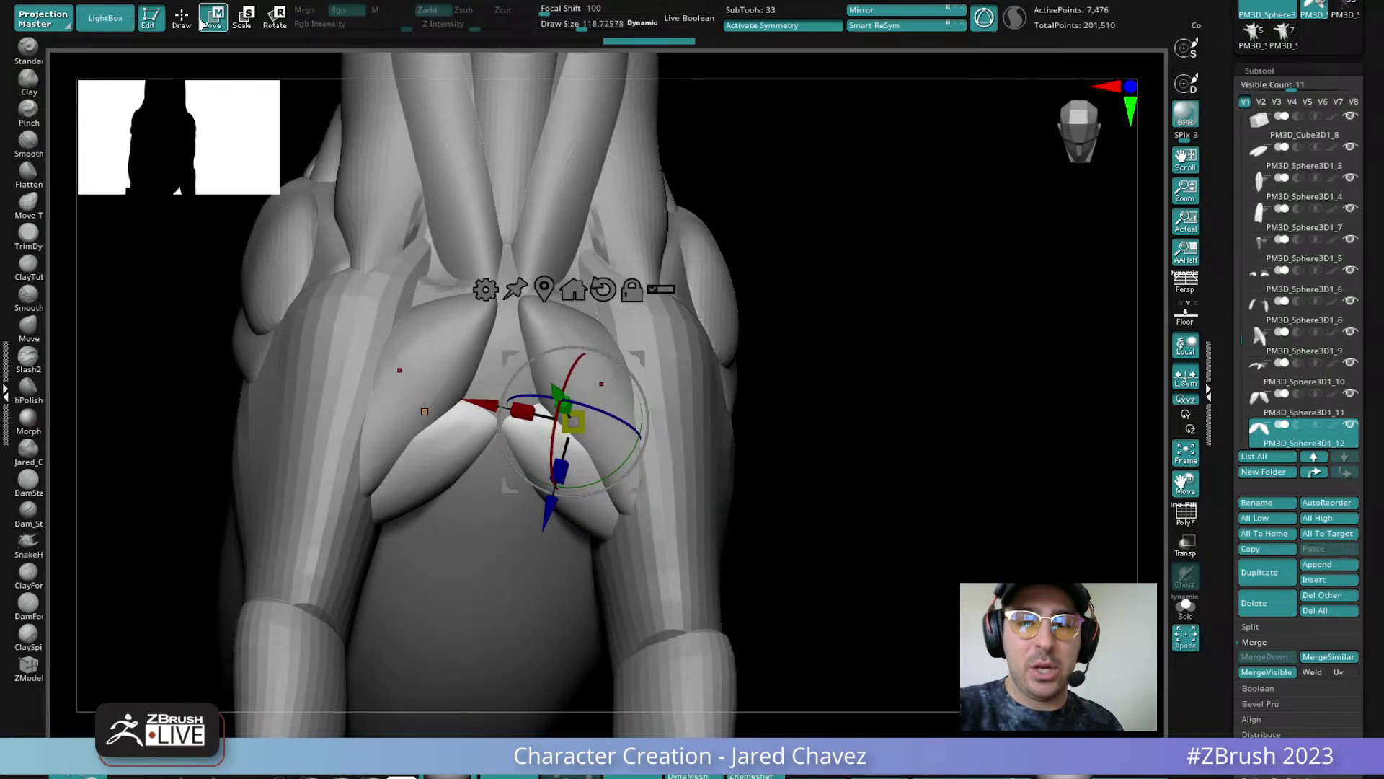
# Pull the lower pair's inner ends up toward the midline and shape its outer tips using a draw size of about 77
pyautogui.press('q')
pyautogui.press('space')
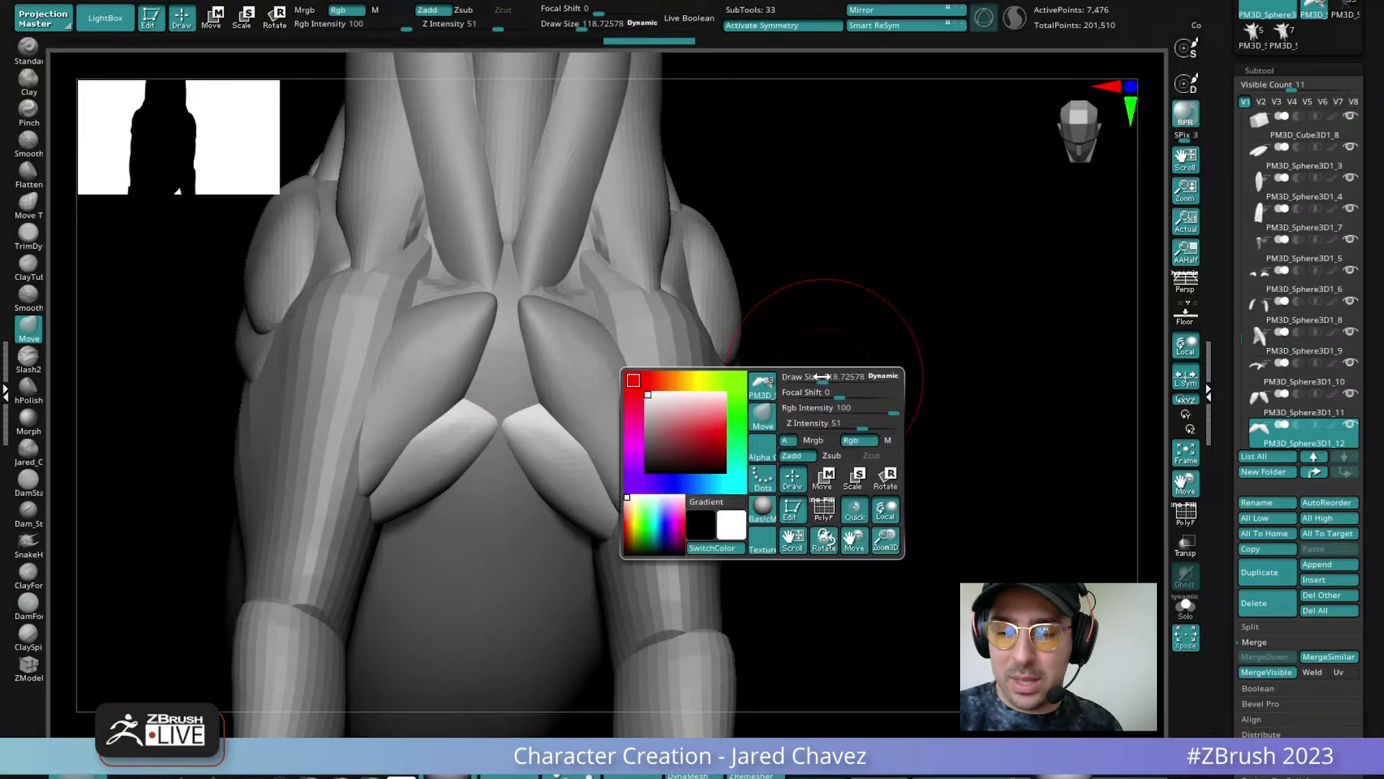
pyautogui.moveTo(829, 377); pyautogui.dragTo(817, 377)
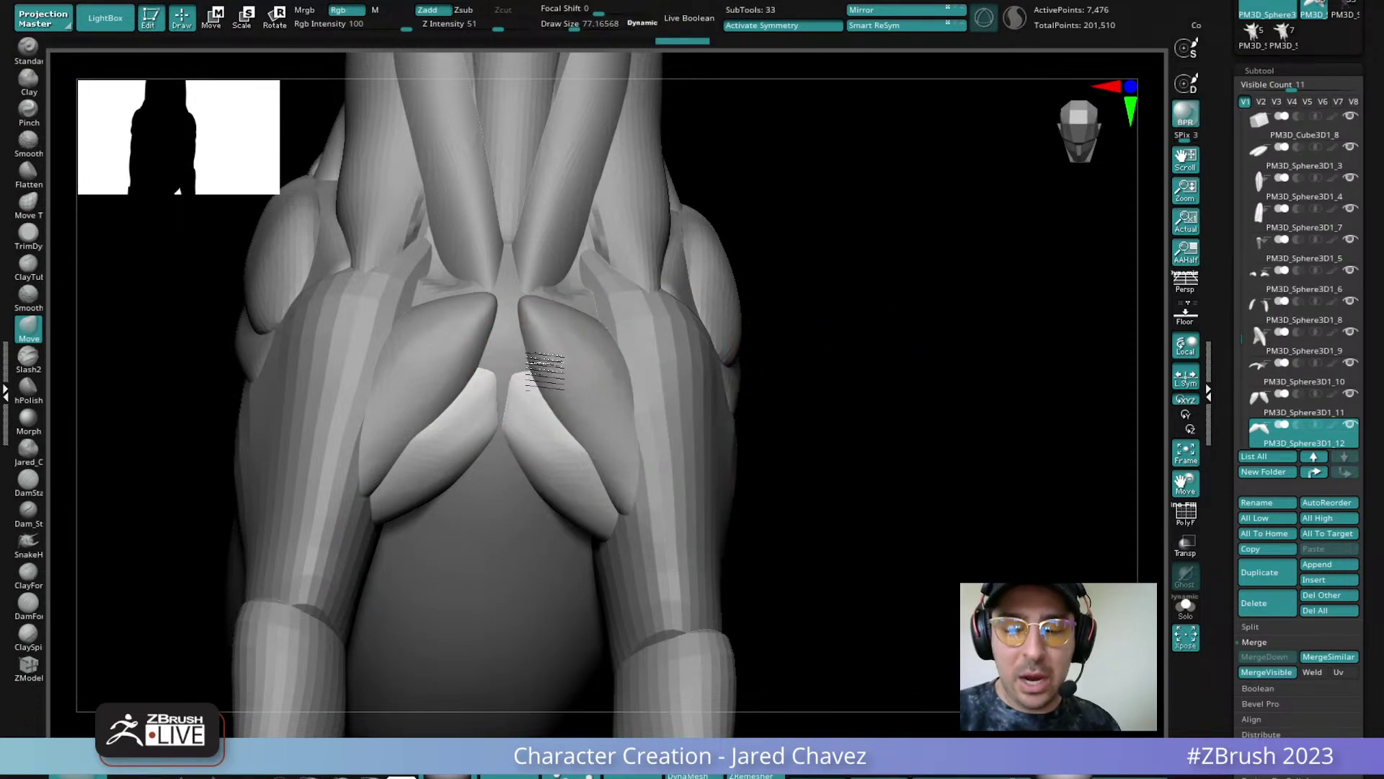
pyautogui.moveTo(531, 355)
pyautogui.mouseDown(button='right')
pyautogui.moveTo(457, 470)
pyautogui.moveTo(455, 442)
pyautogui.moveTo(410, 528)
pyautogui.moveTo(386, 526)
pyautogui.mouseUp(button='right')
pyautogui.moveTo(369, 516); pyautogui.dragTo(363, 506)
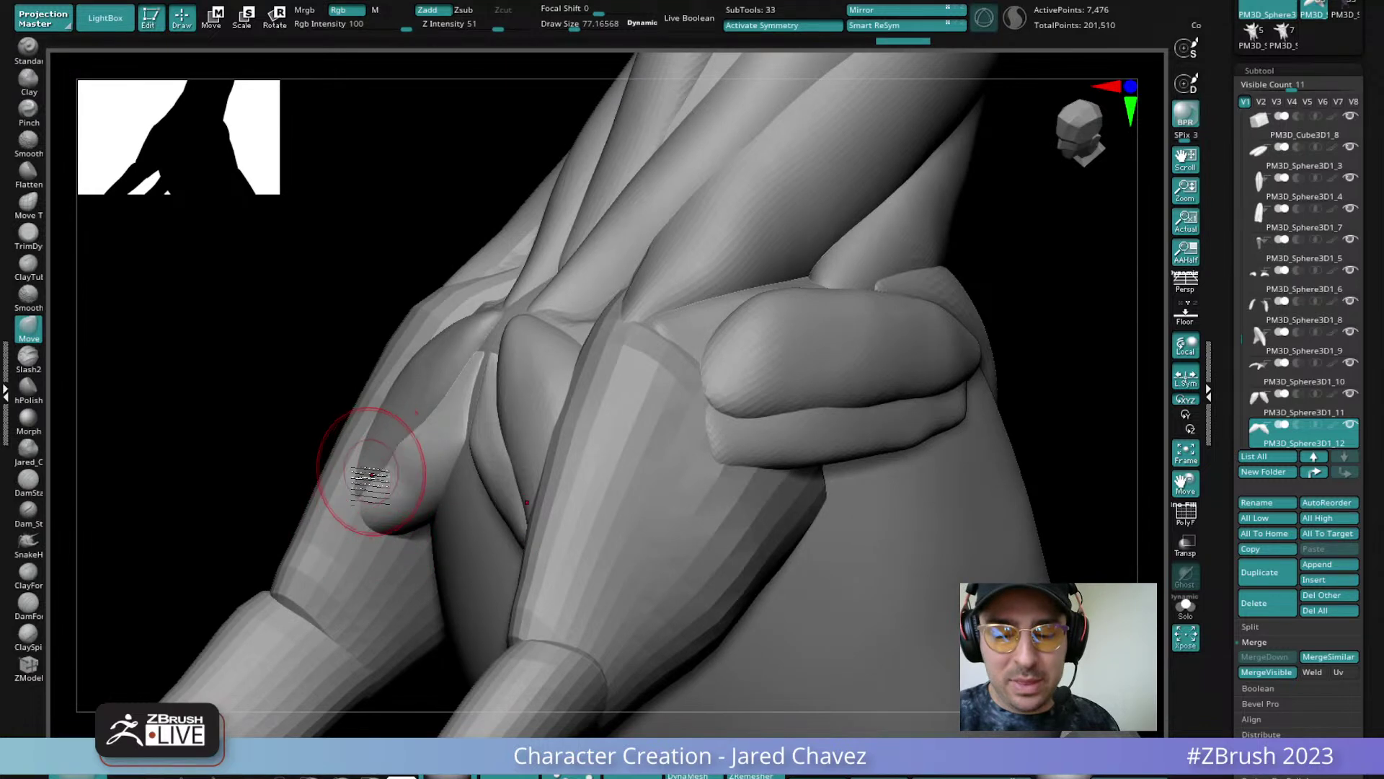
# Check the upper chest muscles against the lower pair and reshape the lower pair's outer ends against the forelegs
pyautogui.keyDown('alt'); pyautogui.click(372, 460); pyautogui.keyUp('alt')
pyautogui.moveTo(382, 468); pyautogui.dragTo(396, 463, button='right')
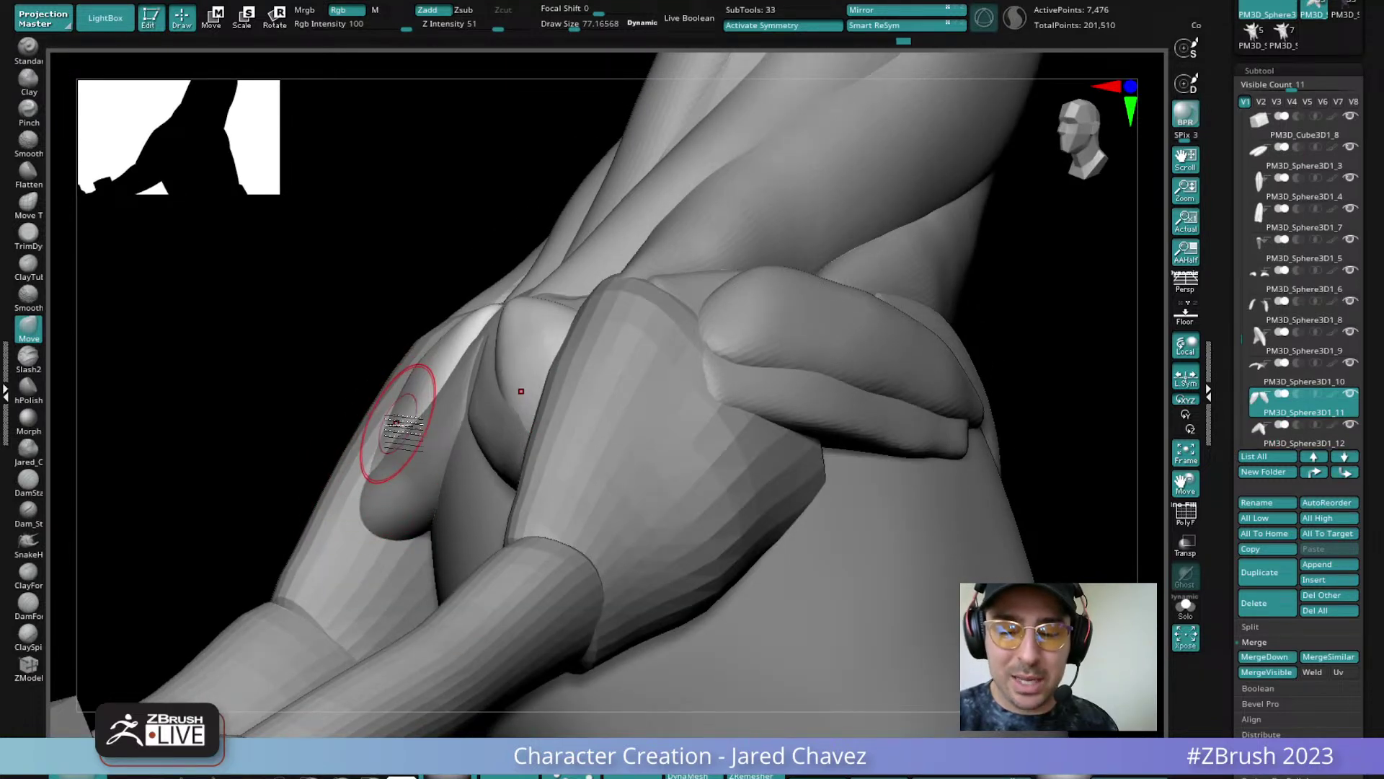
pyautogui.moveTo(402, 432); pyautogui.dragTo(450, 472, button='right')
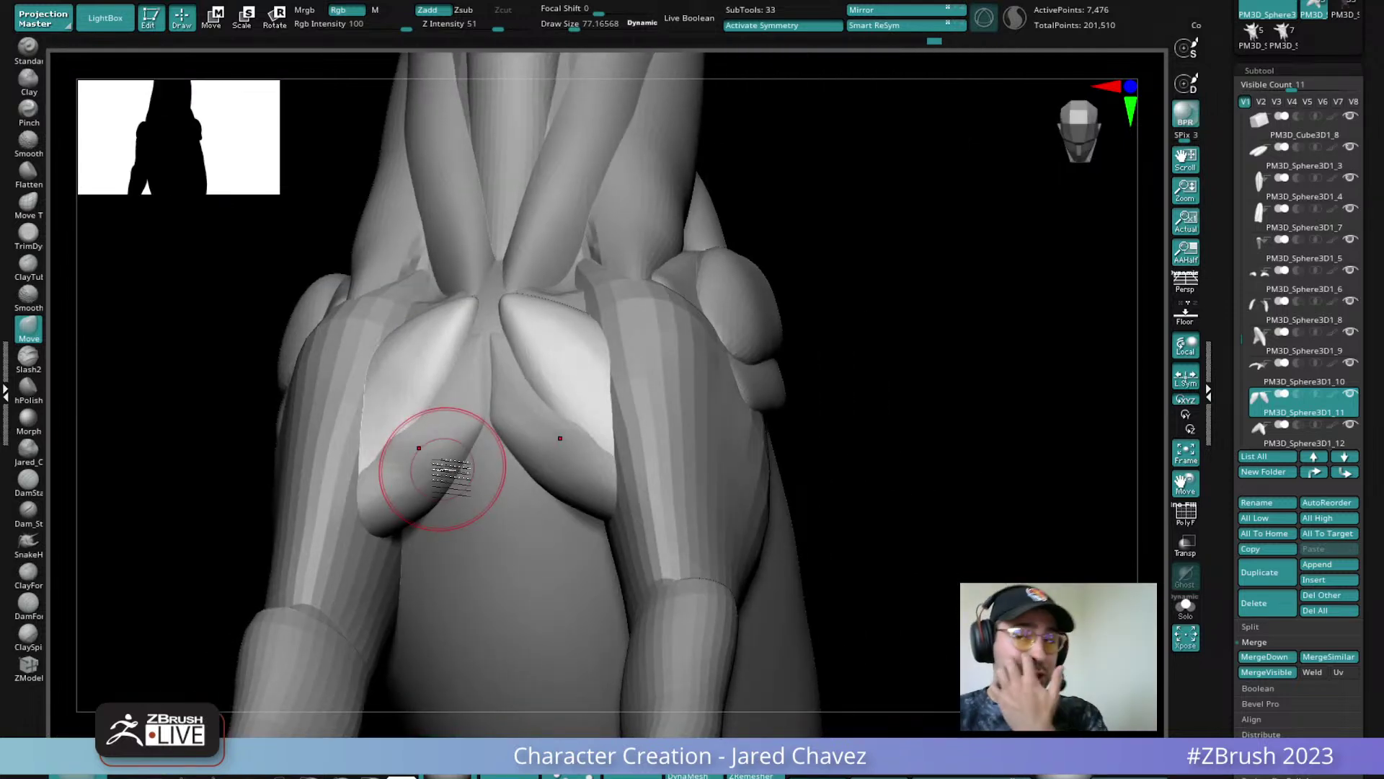
pyautogui.moveTo(448, 474)
pyautogui.mouseDown(button='right')
pyautogui.moveTo(405, 501)
pyautogui.moveTo(426, 478)
pyautogui.mouseUp(button='right')
pyautogui.keyDown('alt'); pyautogui.click(418, 481); pyautogui.keyUp('alt')
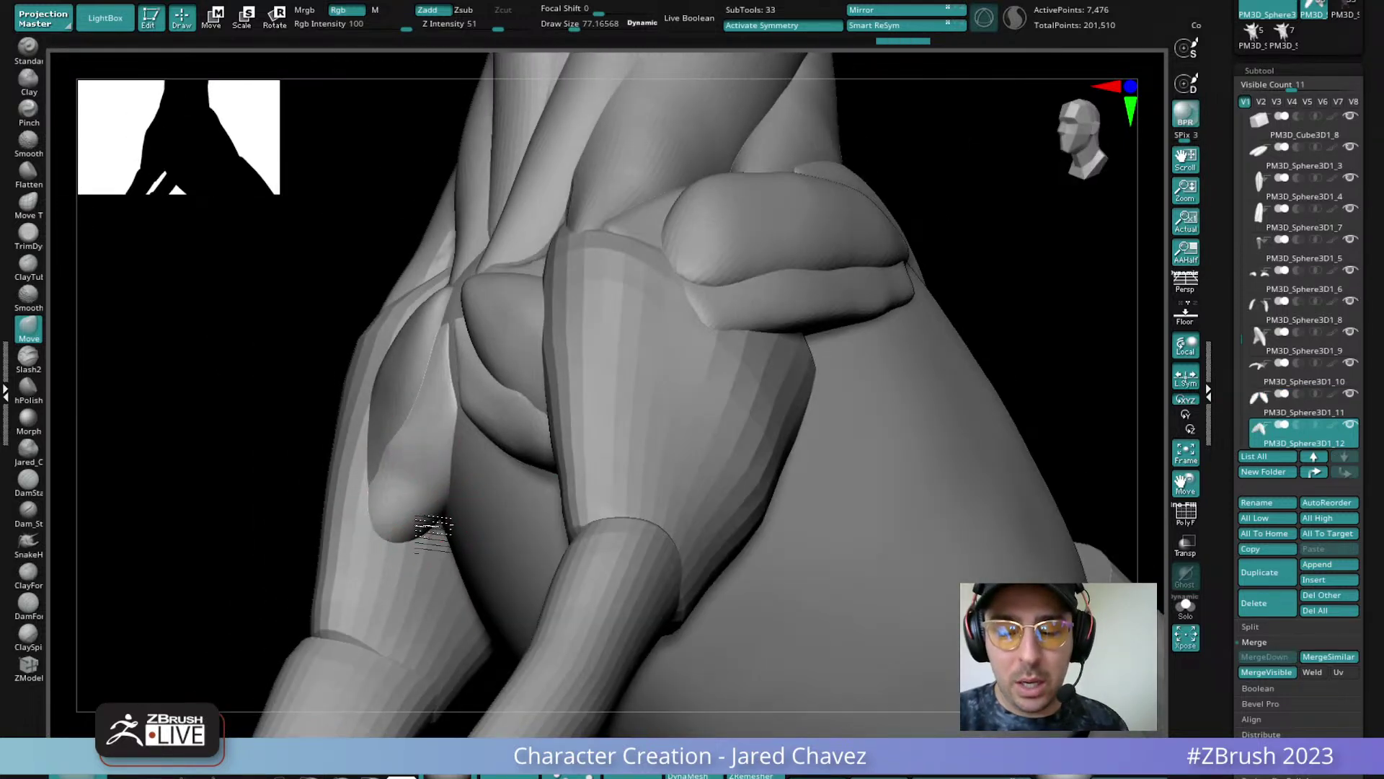
pyautogui.moveTo(425, 530)
pyautogui.mouseDown(button='right')
pyautogui.moveTo(387, 541)
pyautogui.moveTo(427, 535)
pyautogui.mouseUp(button='right')
pyautogui.moveTo(390, 499); pyautogui.dragTo(379, 516)
pyautogui.moveTo(376, 526)
pyautogui.mouseDown(button='right')
pyautogui.moveTo(351, 541)
pyautogui.moveTo(476, 463)
pyautogui.mouseUp(button='right')
pyautogui.moveTo(402, 485); pyautogui.dragTo(365, 458, button='right')
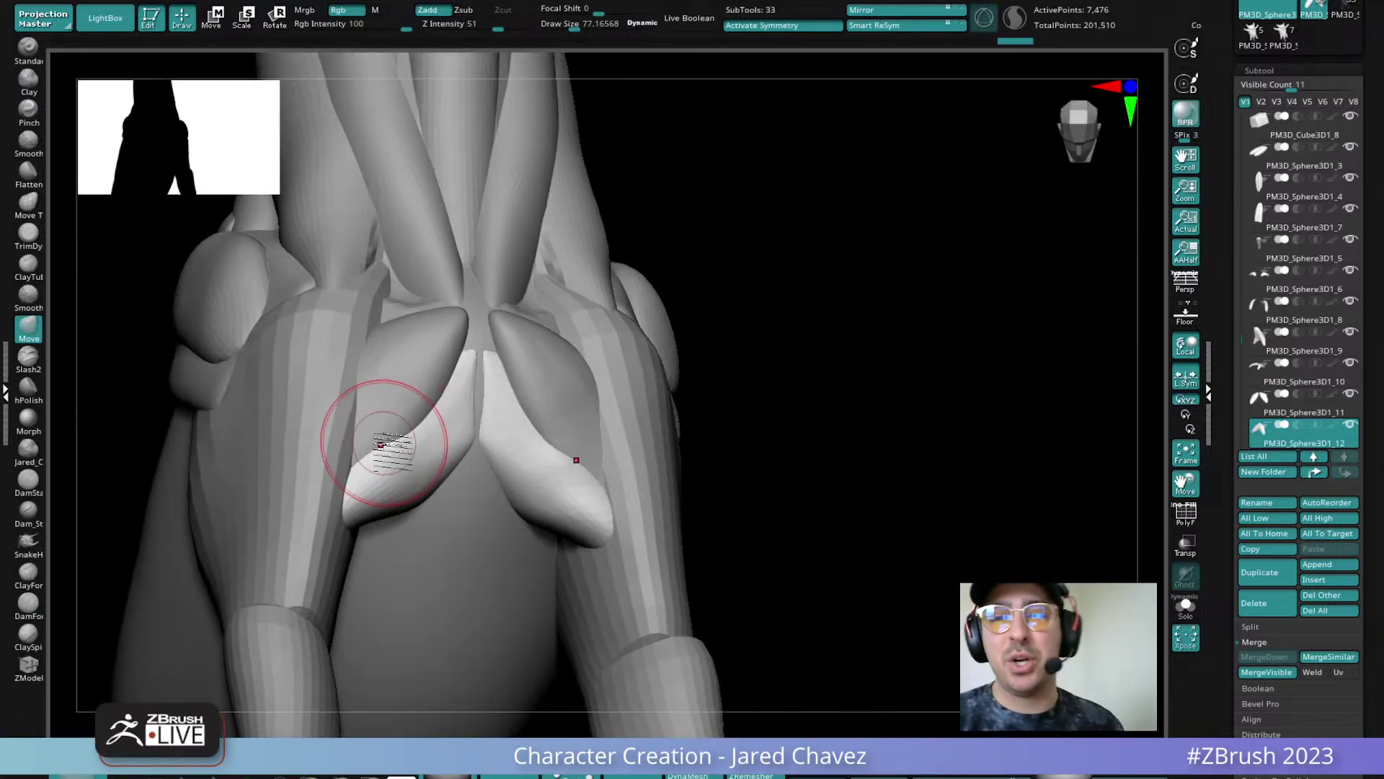
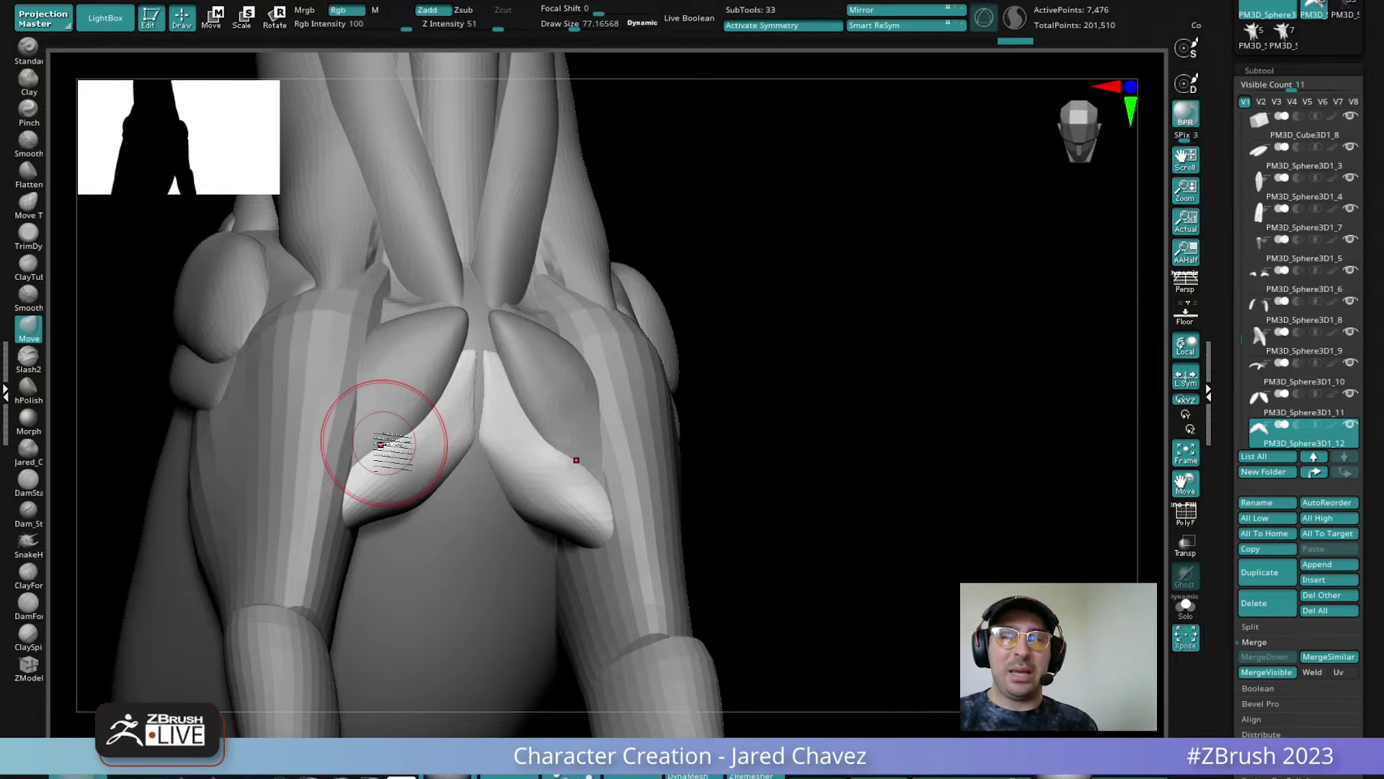
# Refine the lower chest muscles' inner edges along the midline with the Move brush
pyautogui.moveTo(604, 432); pyautogui.dragTo(517, 397, button='right')
pyautogui.moveTo(518, 430); pyautogui.dragTo(510, 437)
pyautogui.moveTo(510, 438); pyautogui.dragTo(501, 475, button='right')
# Select the upper chest muscles and reshape their inner edges and upper tips along the midline
pyautogui.keyDown('alt'); pyautogui.click(577, 342); pyautogui.keyUp('alt')
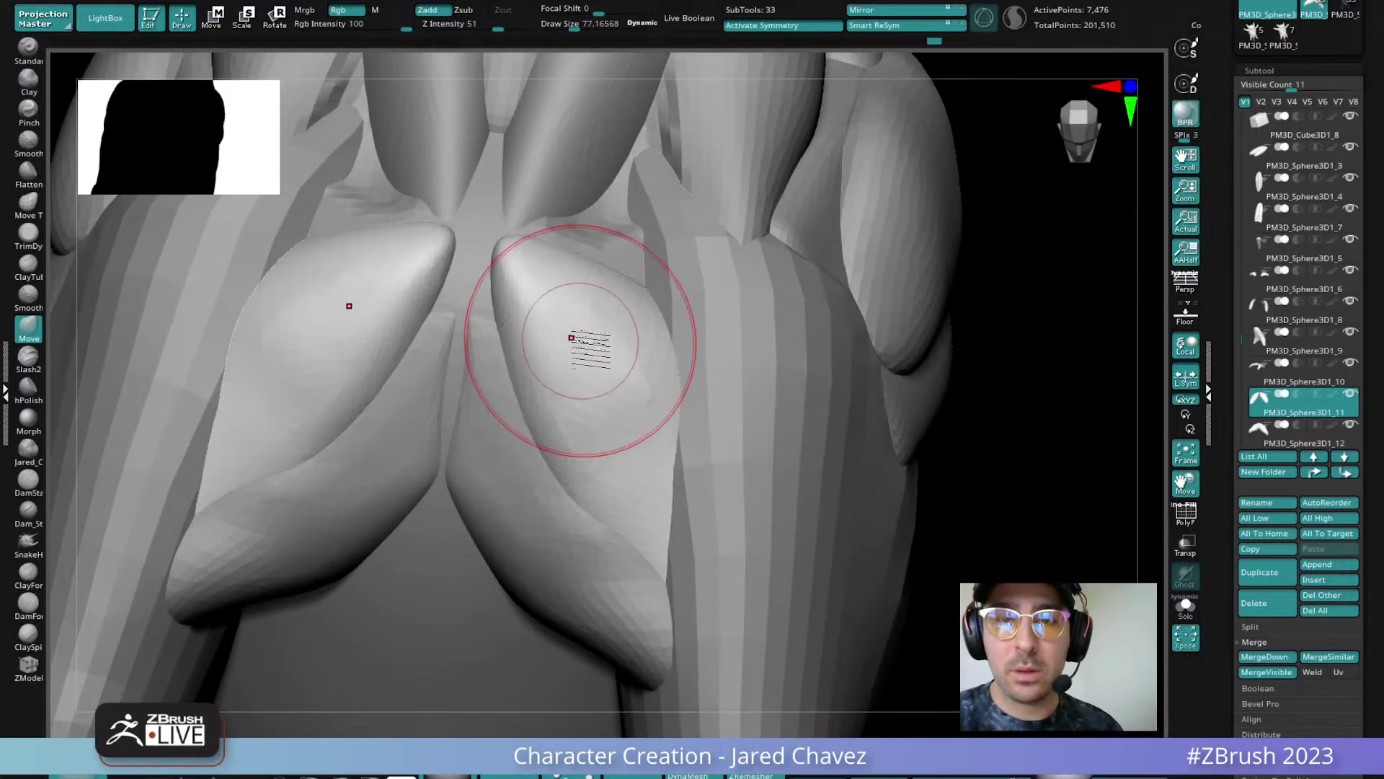
pyautogui.moveTo(577, 342); pyautogui.dragTo(538, 324, button='right')
pyautogui.moveTo(529, 355); pyautogui.dragTo(516, 396)
pyautogui.moveTo(517, 396); pyautogui.dragTo(528, 328, button='right')
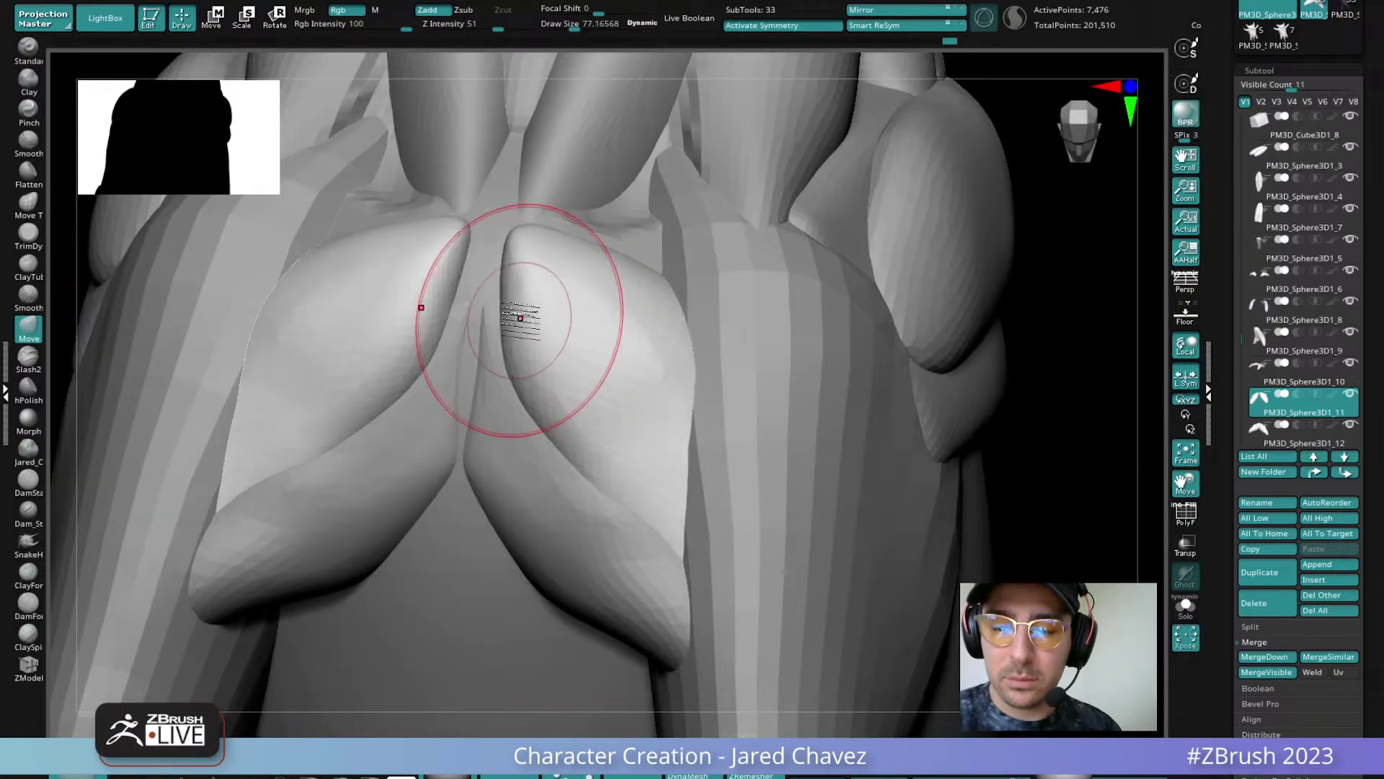
pyautogui.moveTo(507, 281); pyautogui.dragTo(517, 278)
pyautogui.moveTo(555, 283)
pyautogui.mouseDown(button='right')
pyautogui.moveTo(574, 241)
pyautogui.moveTo(510, 284)
pyautogui.moveTo(566, 342)
pyautogui.moveTo(606, 339)
pyautogui.moveTo(495, 266)
pyautogui.moveTo(576, 210)
pyautogui.mouseUp(button='right')
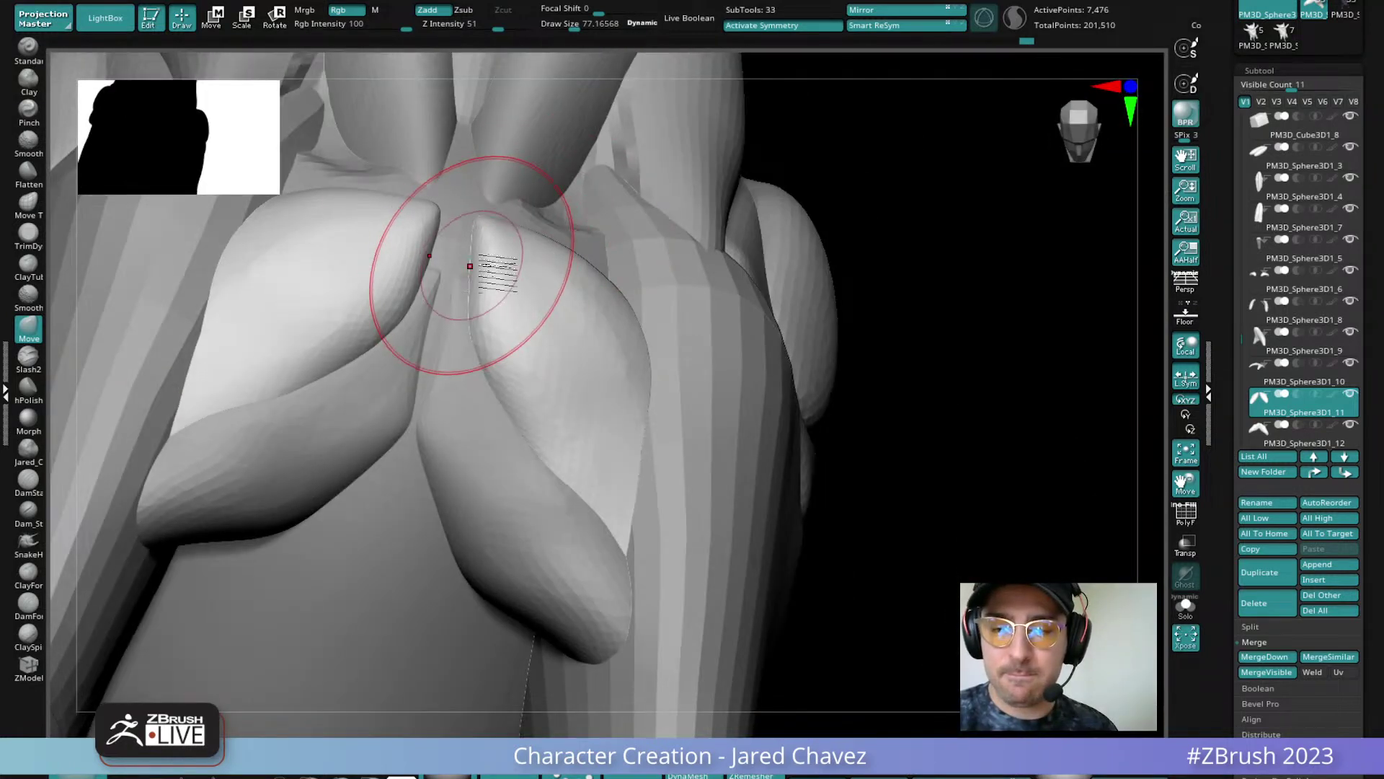
pyautogui.moveTo(572, 365); pyautogui.dragTo(623, 427, button='right')
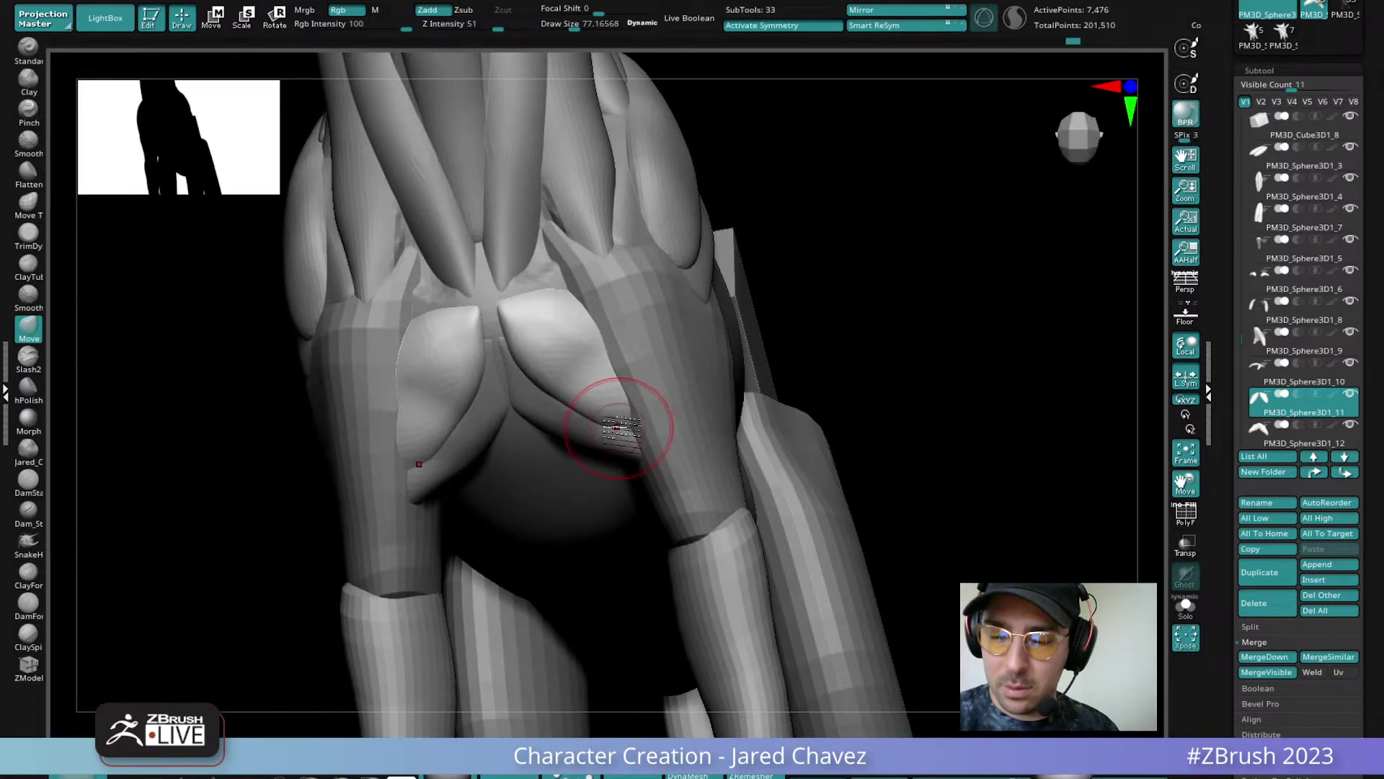
# Reshape the lower chest muscles' outer tips, checking them against the upper pair and the forelegs
pyautogui.keyDown('alt'); pyautogui.click(623, 452); pyautogui.keyUp('alt')
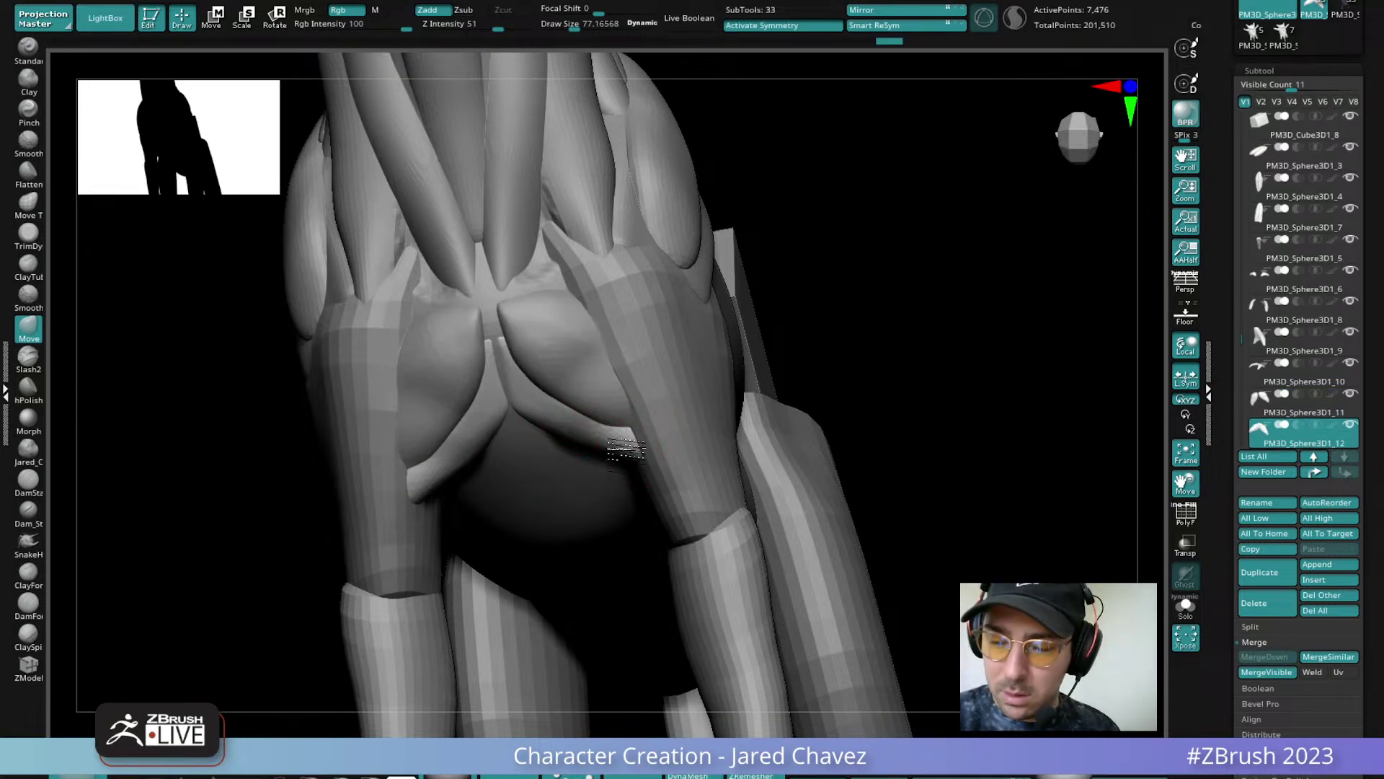
pyautogui.moveTo(626, 450); pyautogui.dragTo(631, 398, button='right')
pyautogui.moveTo(612, 460)
pyautogui.mouseDown(button='right')
pyautogui.moveTo(588, 414)
pyautogui.moveTo(510, 469)
pyautogui.moveTo(469, 408)
pyautogui.moveTo(420, 478)
pyautogui.moveTo(455, 495)
pyautogui.moveTo(436, 458)
pyautogui.moveTo(452, 469)
pyautogui.moveTo(432, 495)
pyautogui.moveTo(452, 426)
pyautogui.moveTo(443, 549)
pyautogui.moveTo(464, 417)
pyautogui.moveTo(472, 497)
pyautogui.moveTo(538, 528)
pyautogui.moveTo(521, 507)
pyautogui.mouseUp(button='right')
pyautogui.keyDown('alt'); pyautogui.click(464, 406); pyautogui.keyUp('alt')
pyautogui.keyDown('alt'); pyautogui.click(445, 511); pyautogui.keyUp('alt')
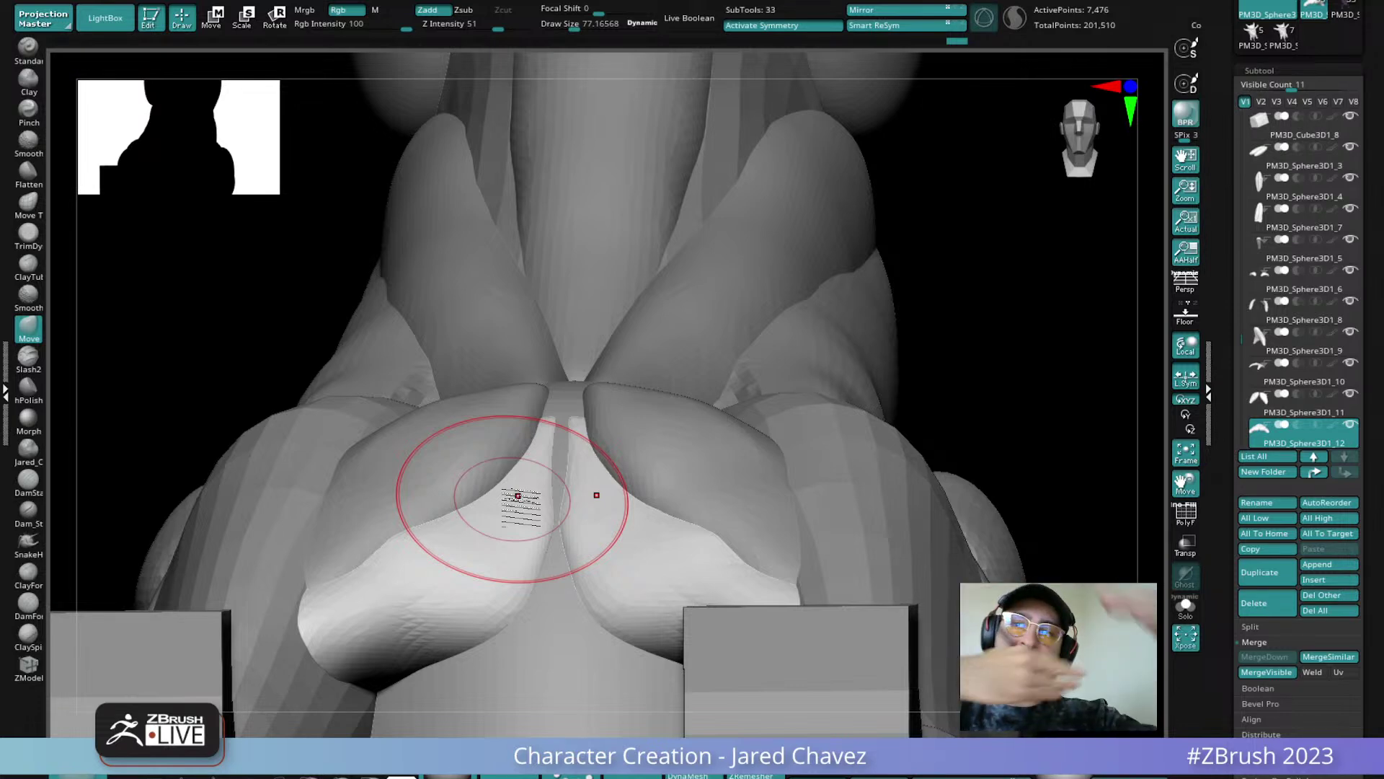
# Refine the lower chest muscles' inner edges and rounded undersides with the Move brush, working from above and below
pyautogui.moveTo(517, 495)
pyautogui.mouseDown(button='right')
pyautogui.moveTo(741, 541)
pyautogui.moveTo(704, 562)
pyautogui.mouseUp(button='right')
pyautogui.keyDown('alt'); pyautogui.moveTo(747, 513); pyautogui.dragTo(689, 392, button='right'); pyautogui.keyUp('alt')
pyautogui.moveTo(739, 437)
pyautogui.keyDown('alt'); pyautogui.mouseDown(button='right')
pyautogui.moveTo(628, 337)
pyautogui.moveTo(626, 310)
pyautogui.moveTo(640, 359)
pyautogui.moveTo(701, 408)
pyautogui.moveTo(677, 408)
pyautogui.mouseUp(button='right'); pyautogui.keyUp('alt')
pyautogui.moveTo(594, 309); pyautogui.dragTo(546, 410, button='right')
pyautogui.moveTo(546, 414); pyautogui.dragTo(530, 424)
pyautogui.moveTo(597, 451); pyautogui.dragTo(626, 379, button='right')
pyautogui.moveTo(604, 306)
pyautogui.mouseDown(button='right')
pyautogui.moveTo(587, 296)
pyautogui.moveTo(634, 324)
pyautogui.moveTo(621, 318)
pyautogui.mouseUp(button='right')
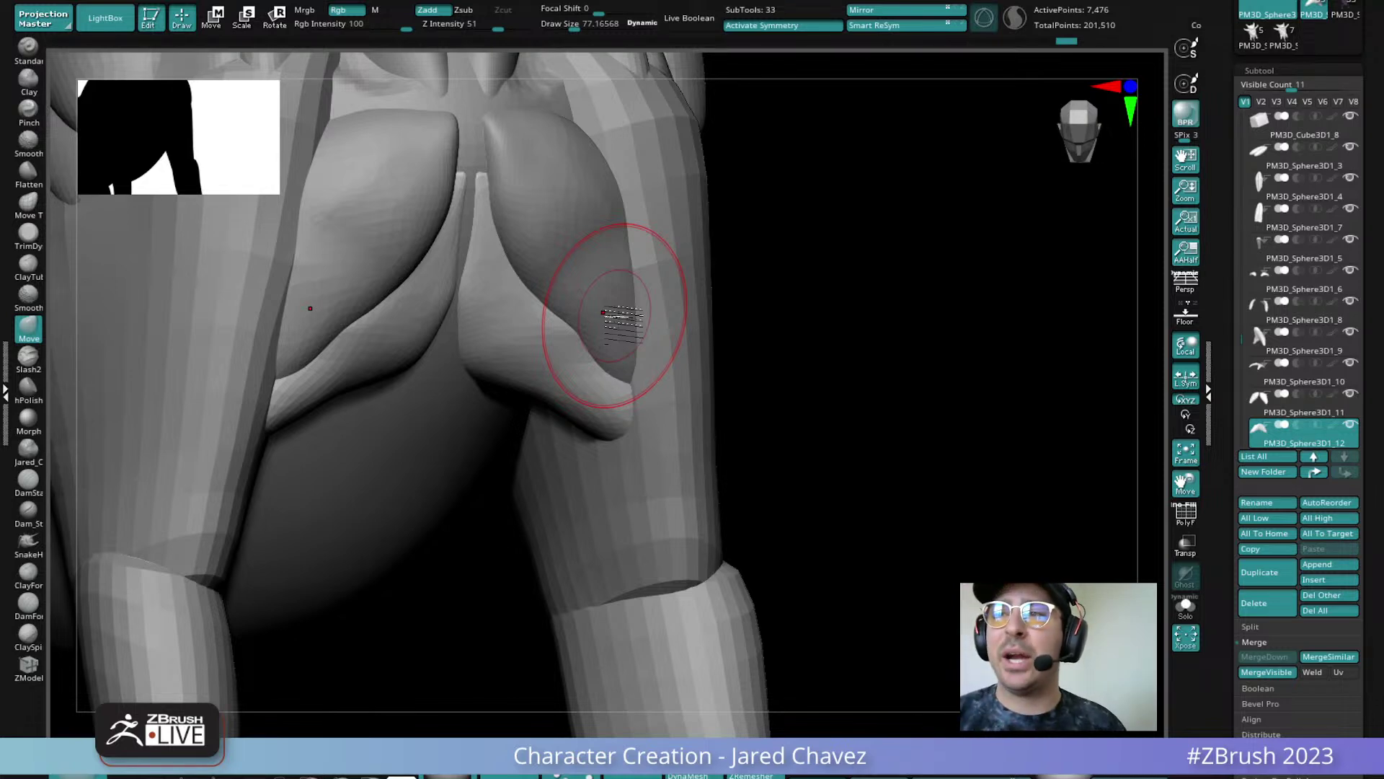
pyautogui.moveTo(613, 316)
pyautogui.mouseDown(button='right')
pyautogui.moveTo(605, 271)
pyautogui.moveTo(581, 328)
pyautogui.moveTo(612, 423)
pyautogui.moveTo(550, 361)
pyautogui.mouseUp(button='right')
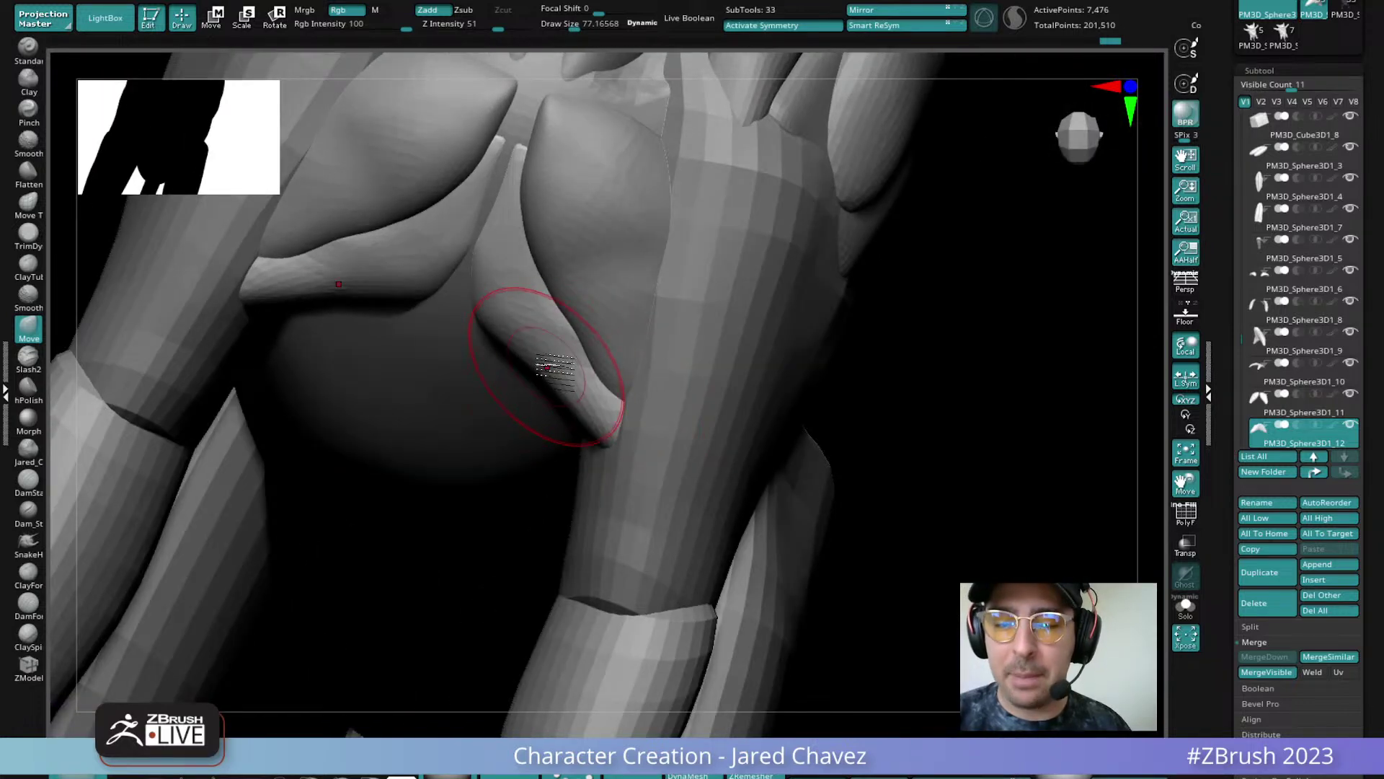
# Fit the upper chest muscles' outer ends against the forelegs and adjust the lower pair's inner surfaces along the ribcage
pyautogui.keyDown('alt'); pyautogui.click(601, 340); pyautogui.keyUp('alt')
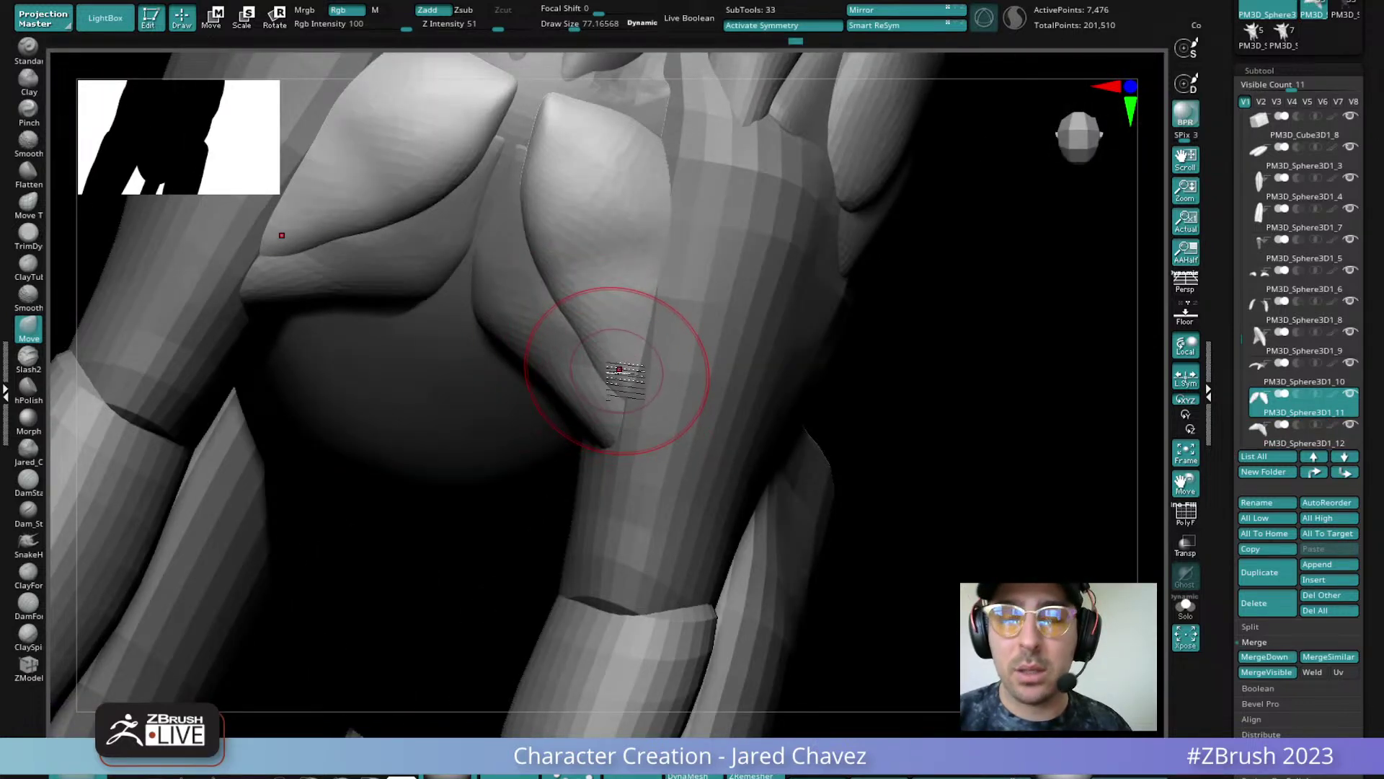
pyautogui.moveTo(626, 388)
pyautogui.mouseDown(button='right')
pyautogui.moveTo(548, 310)
pyautogui.moveTo(550, 288)
pyautogui.moveTo(537, 375)
pyautogui.mouseUp(button='right')
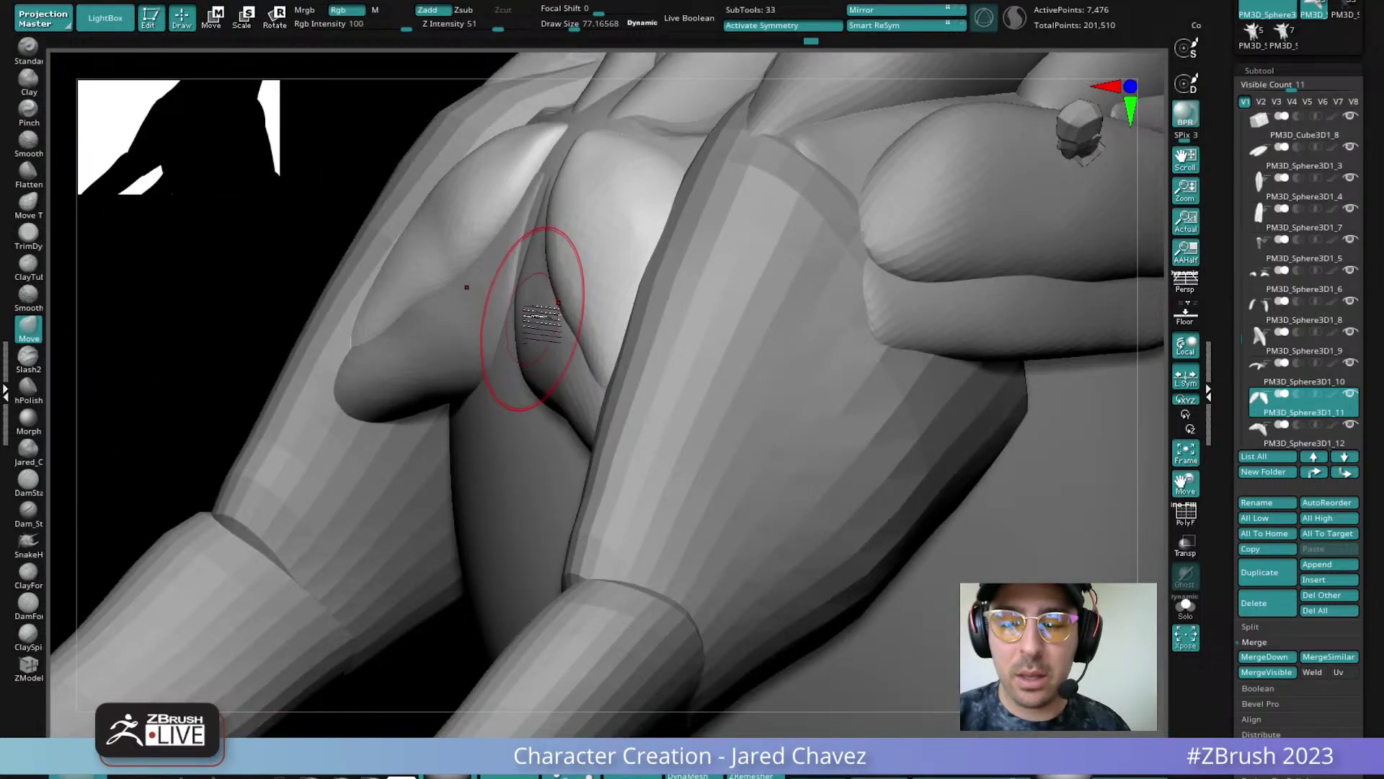
pyautogui.keyDown('alt'); pyautogui.click(531, 317); pyautogui.keyUp('alt')
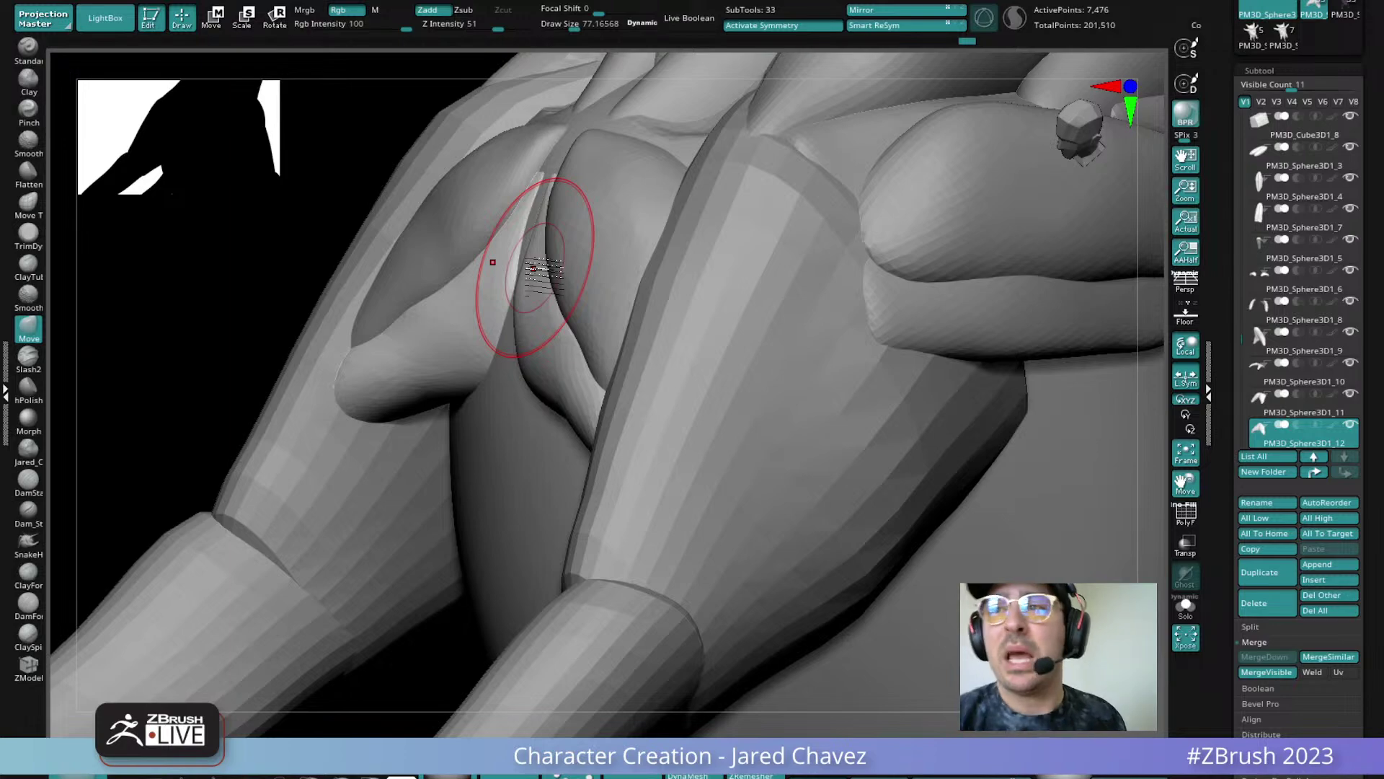
pyautogui.moveTo(625, 269)
pyautogui.mouseDown(button='right')
pyautogui.moveTo(711, 278)
pyautogui.moveTo(618, 408)
pyautogui.moveTo(646, 324)
pyautogui.mouseUp(button='right')
pyautogui.moveTo(675, 401)
pyautogui.mouseDown(button='right')
pyautogui.moveTo(686, 432)
pyautogui.moveTo(640, 318)
pyautogui.moveTo(608, 401)
pyautogui.moveTo(615, 235)
pyautogui.moveTo(569, 353)
pyautogui.moveTo(505, 368)
pyautogui.moveTo(533, 458)
pyautogui.moveTo(494, 422)
pyautogui.mouseUp(button='right')
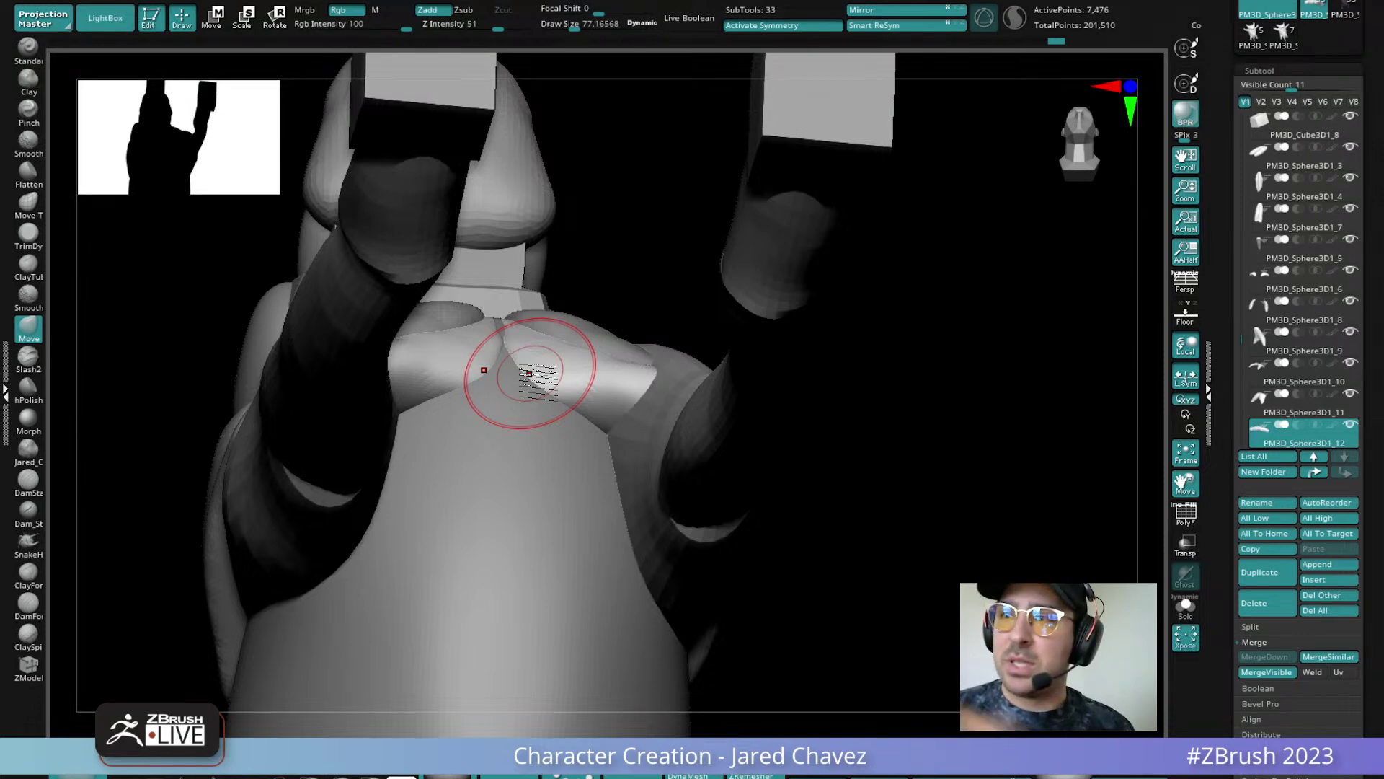
# Set the draw size to about 48 and taper the lower chest muscles' outer tips into the forelegs
pyautogui.moveTo(530, 373); pyautogui.dragTo(673, 405, button='right')
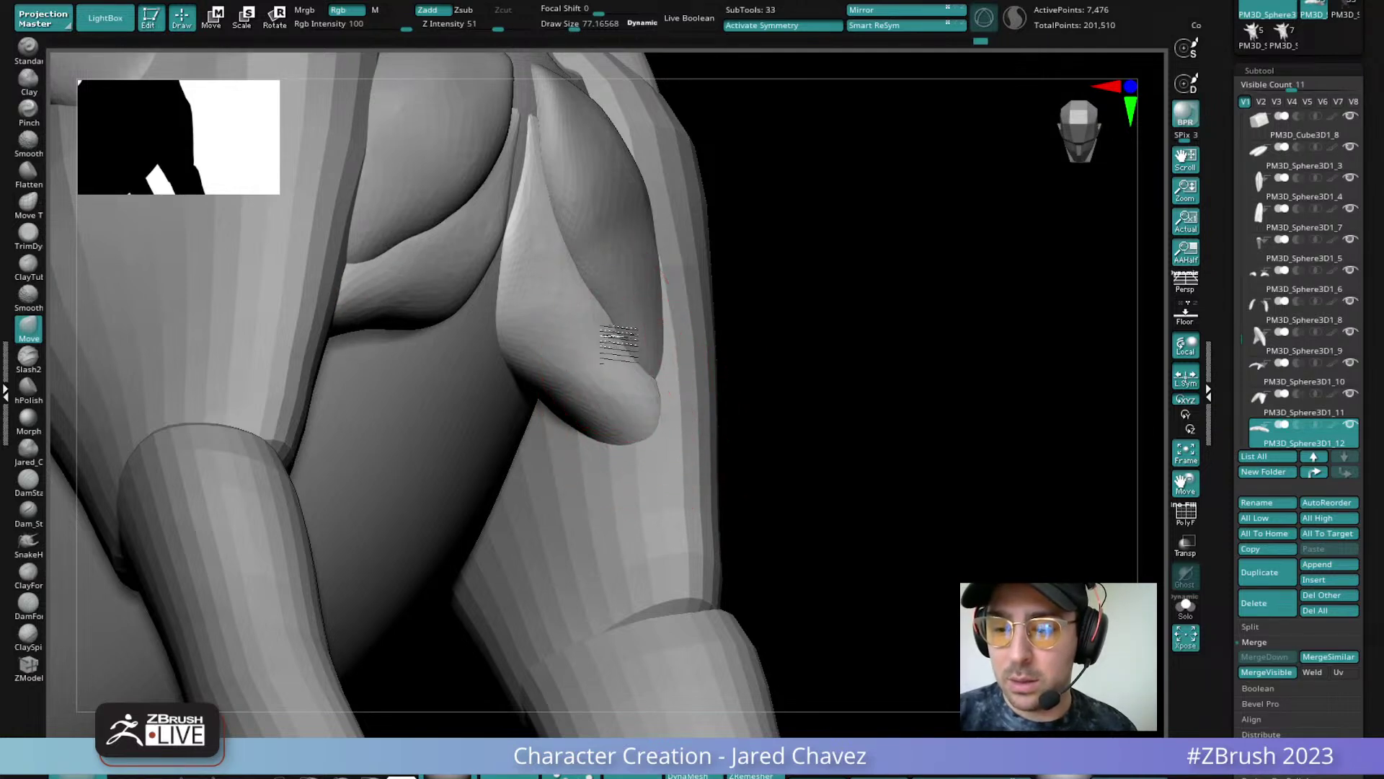
pyautogui.moveTo(638, 376); pyautogui.dragTo(636, 382, button='right')
pyautogui.press('space')
pyautogui.moveTo(637, 381); pyautogui.dragTo(625, 387)
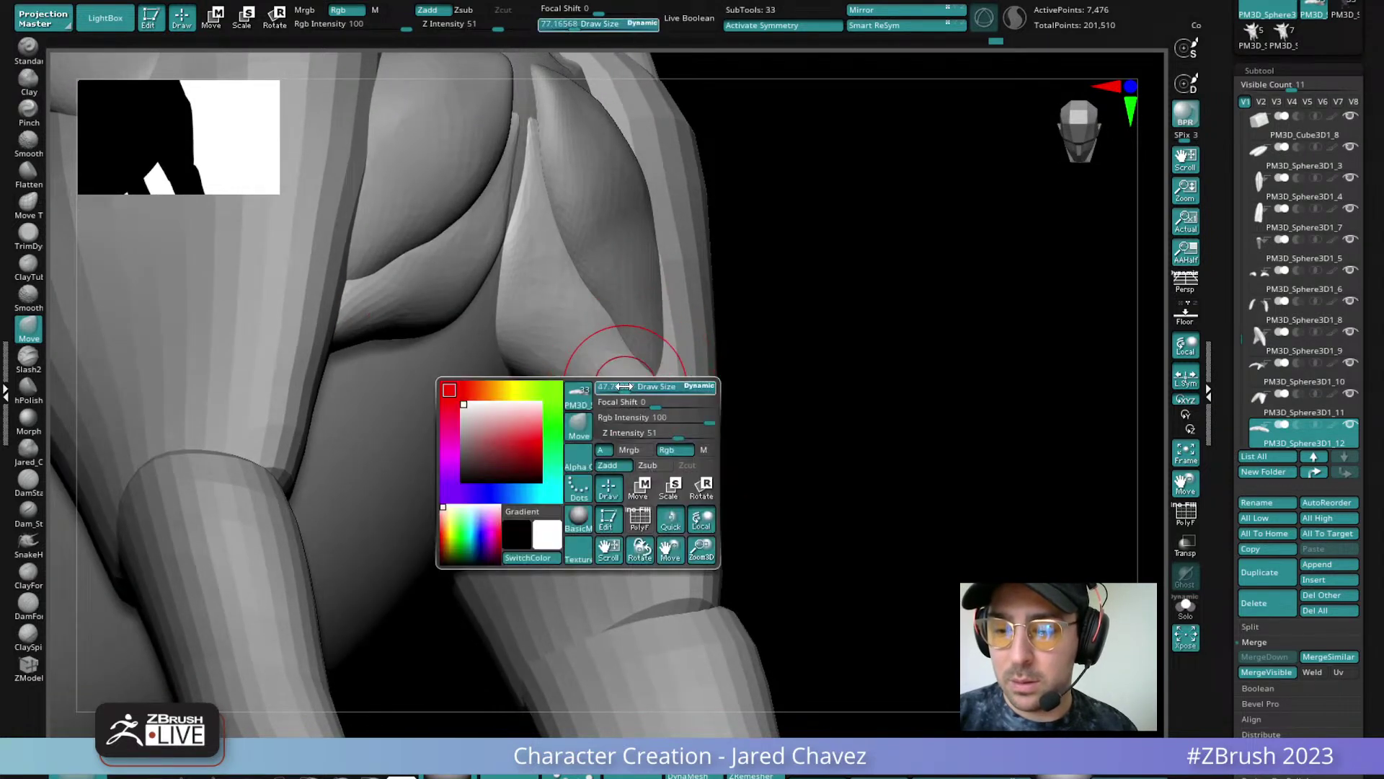
pyautogui.moveTo(630, 351)
pyautogui.mouseDown(button='right')
pyautogui.moveTo(644, 351)
pyautogui.moveTo(633, 442)
pyautogui.mouseUp(button='right')
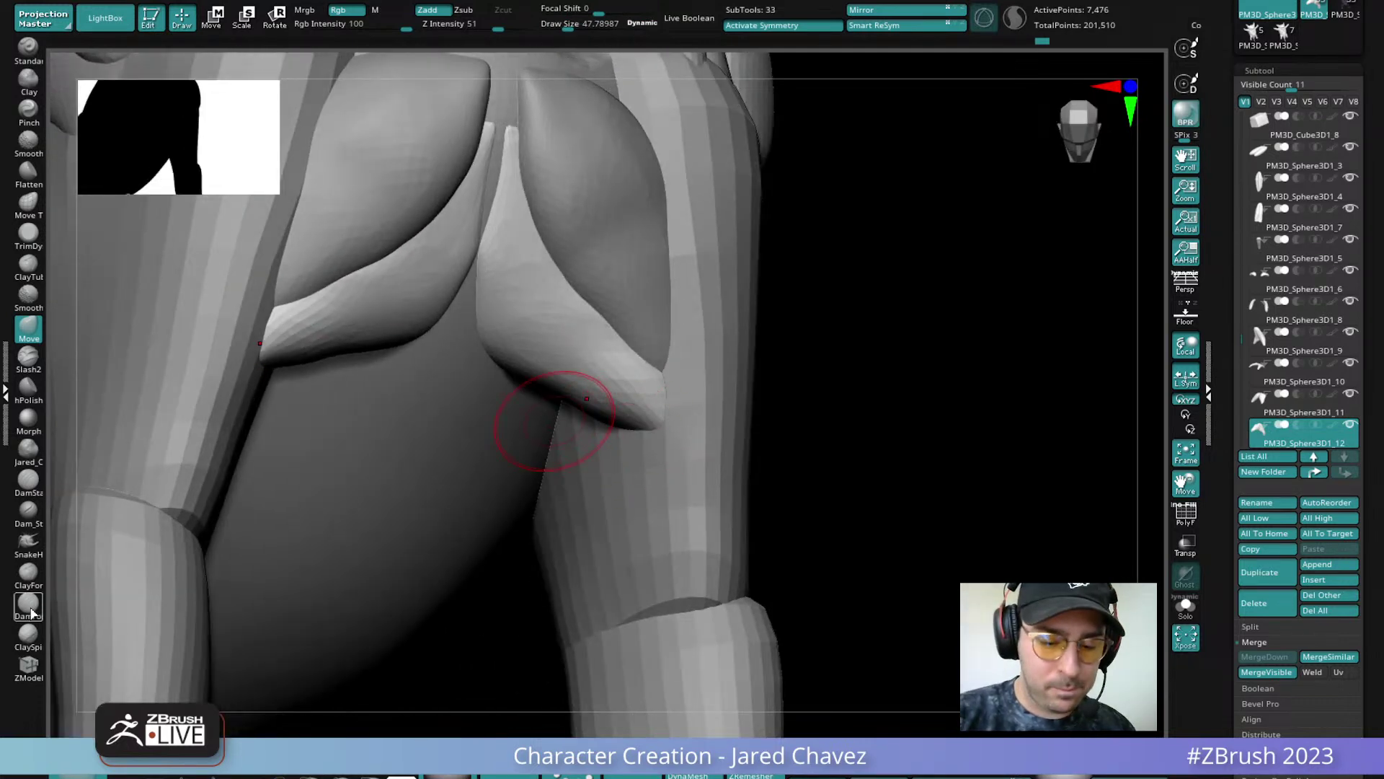
# Build up the underside of the lower chest muscles with a clay brush at Z intensity 12 and smooth their surfaces
pyautogui.click(28, 573)
pyautogui.moveTo(550, 423); pyautogui.dragTo(550, 349, button='right')
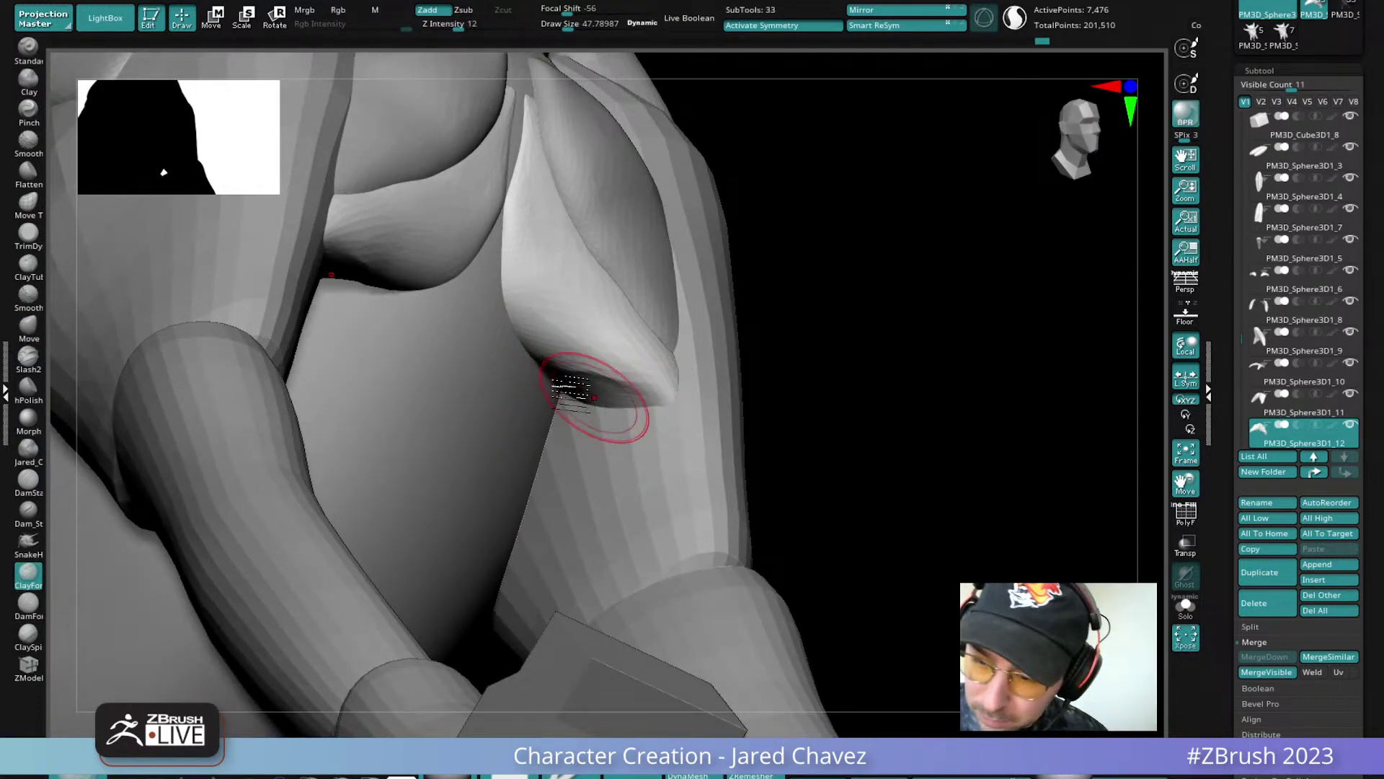
pyautogui.keyDown('shift'); pyautogui.moveTo(678, 415); pyautogui.dragTo(640, 432, button='right'); pyautogui.keyUp('shift')
pyautogui.moveTo(610, 346)
pyautogui.keyDown('ctrl'); pyautogui.mouseDown(button='right')
pyautogui.moveTo(498, 163)
pyautogui.moveTo(720, 374)
pyautogui.moveTo(647, 283)
pyautogui.moveTo(644, 406)
pyautogui.moveTo(586, 369)
pyautogui.mouseUp(button='right'); pyautogui.keyUp('ctrl')
pyautogui.keyDown('shift'); pyautogui.moveTo(623, 394); pyautogui.dragTo(554, 341); pyautogui.keyUp('shift')
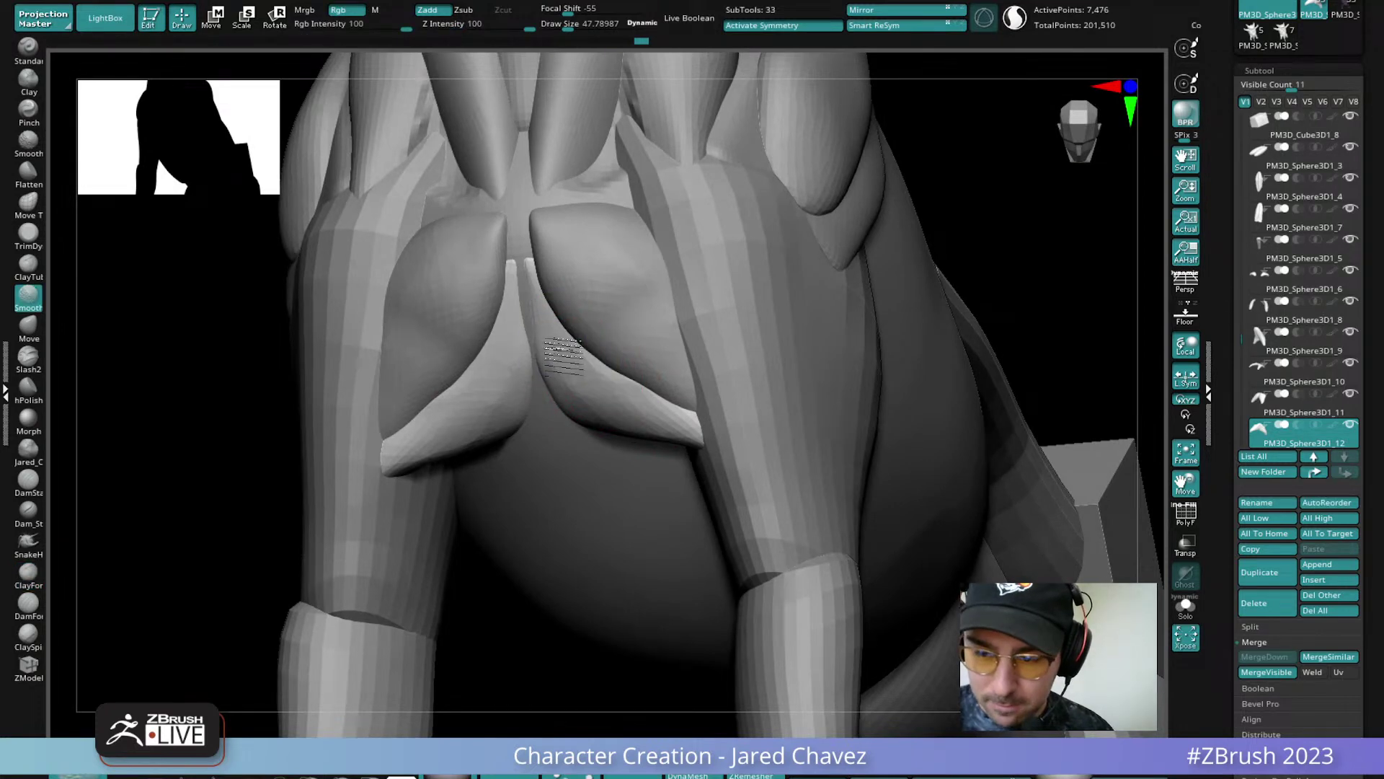
pyautogui.moveTo(669, 430); pyautogui.dragTo(674, 376, button='right')
# Select the upper chest muscles, then build up and smooth their upper inner ends near the midline
pyautogui.moveTo(618, 296)
pyautogui.mouseDown(button='right')
pyautogui.moveTo(577, 240)
pyautogui.moveTo(504, 236)
pyautogui.mouseUp(button='right')
pyautogui.keyDown('alt'); pyautogui.click(576, 236); pyautogui.keyUp('alt')
pyautogui.moveTo(551, 237)
pyautogui.mouseDown()
pyautogui.moveTo(537, 260)
pyautogui.moveTo(560, 302)
pyautogui.moveTo(539, 249)
pyautogui.mouseUp()
pyautogui.moveTo(535, 240)
pyautogui.mouseDown(button='right')
pyautogui.moveTo(585, 234)
pyautogui.moveTo(535, 237)
pyautogui.mouseUp(button='right')
pyautogui.keyDown('shift'); pyautogui.moveTo(539, 229); pyautogui.dragTo(532, 255); pyautogui.keyUp('shift')
pyautogui.moveTo(532, 255)
pyautogui.keyDown('ctrl'); pyautogui.mouseDown(button='right')
pyautogui.moveTo(530, 169)
pyautogui.moveTo(565, 279)
pyautogui.moveTo(618, 361)
pyautogui.mouseUp(button='right'); pyautogui.keyUp('ctrl')
# Set the draw size to about 45 and pull the upper chest muscles' inner edges along the midline with the Move brush
pyautogui.hotkey('ctrl', '1')
pyautogui.press('space')
pyautogui.moveTo(613, 362); pyautogui.dragTo(610, 363)
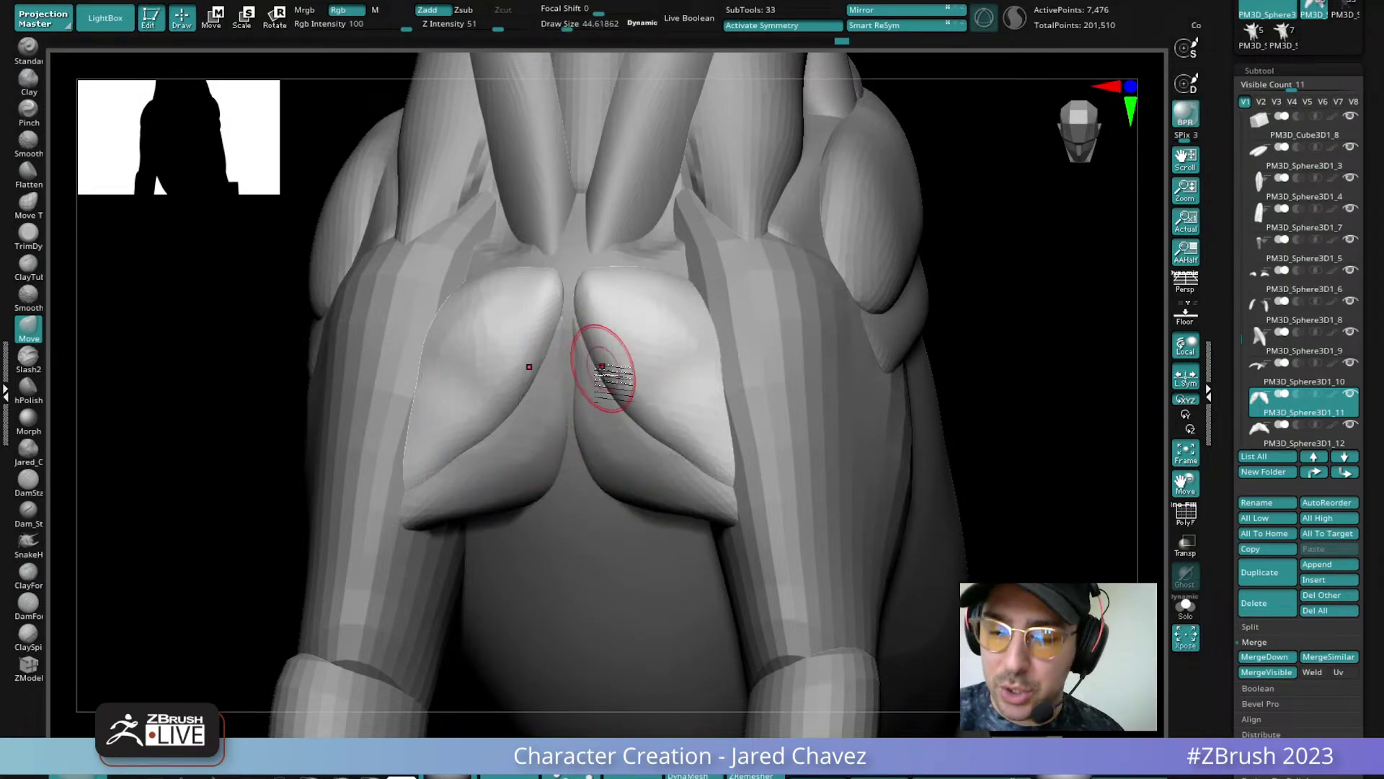
pyautogui.moveTo(601, 359); pyautogui.dragTo(603, 377, button='right')
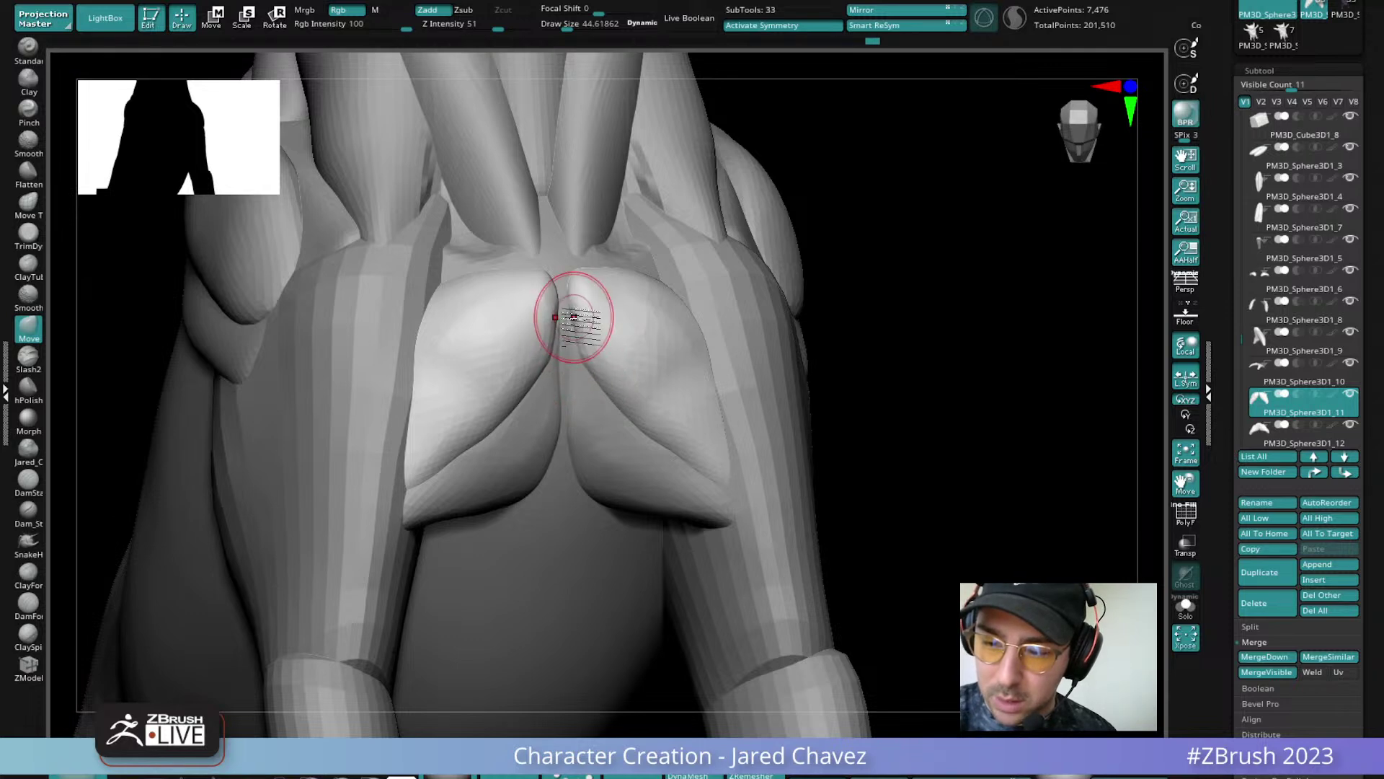
pyautogui.moveTo(579, 338); pyautogui.dragTo(570, 310)
pyautogui.moveTo(643, 362)
pyautogui.keyDown('alt'); pyautogui.mouseDown(button='right')
pyautogui.moveTo(585, 322)
pyautogui.moveTo(582, 376)
pyautogui.mouseUp(button='right'); pyautogui.keyUp('alt')
pyautogui.moveTo(512, 274); pyautogui.dragTo(505, 307)
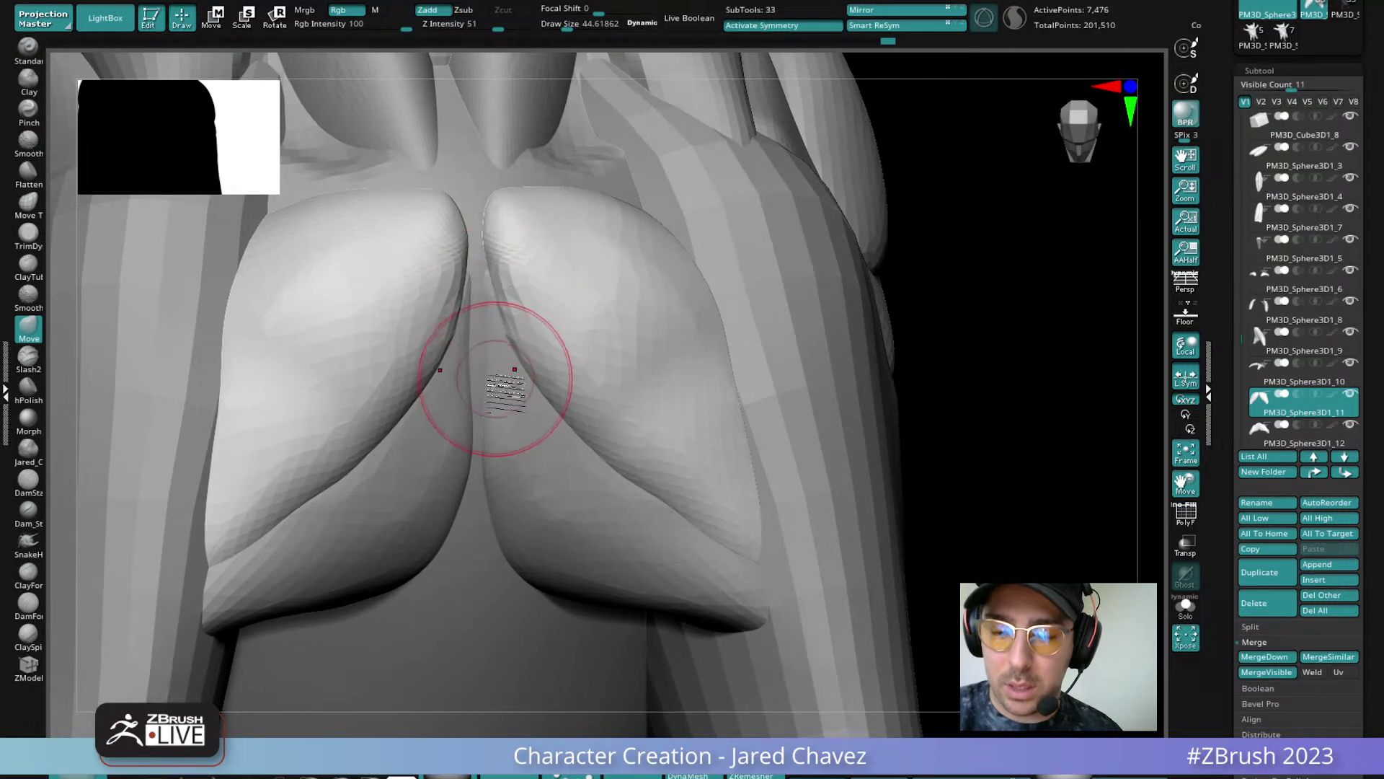
# Slope the upper chest muscles' upper outer edges down toward the forelegs with the Move brush and smooth them
pyautogui.keyDown('alt'); pyautogui.click(509, 441); pyautogui.keyUp('alt')
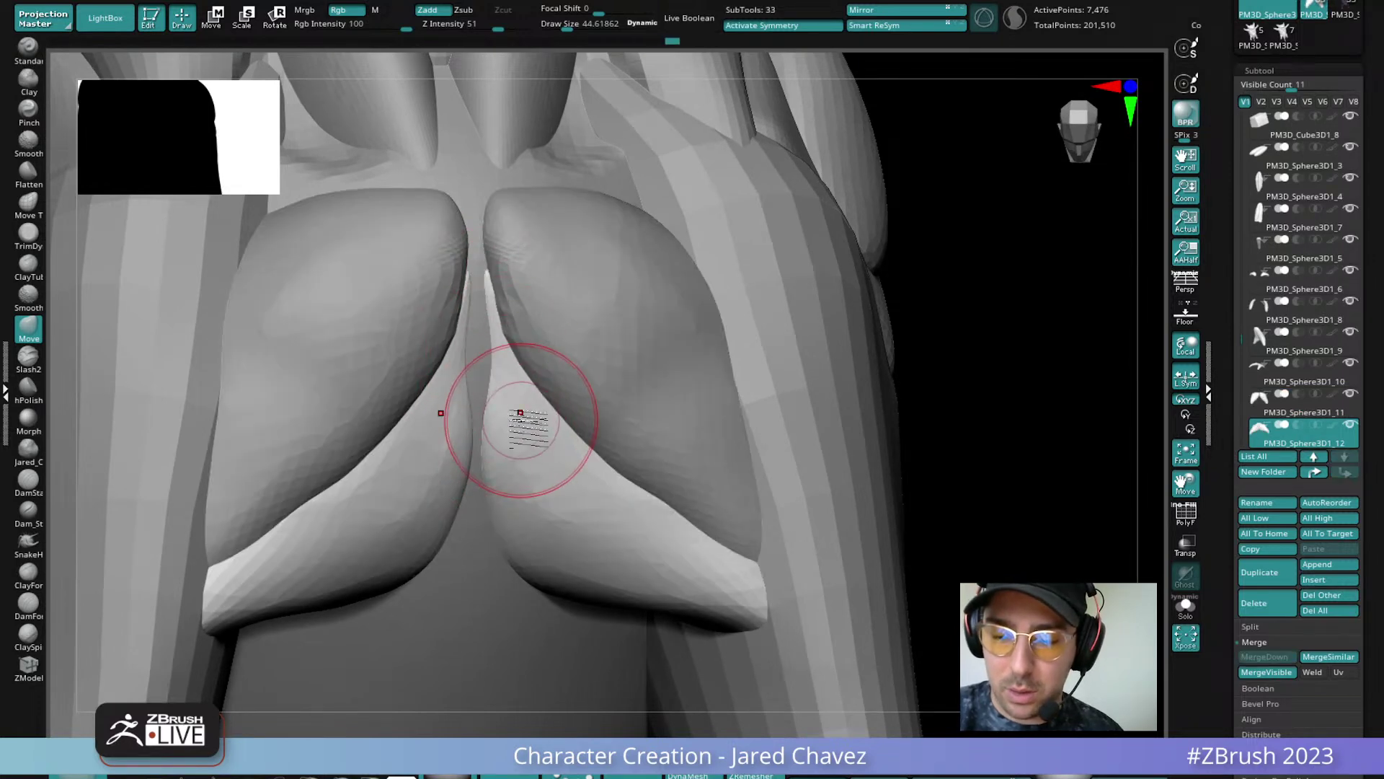
pyautogui.moveTo(555, 219); pyautogui.dragTo(532, 221, button='right')
pyautogui.keyDown('alt'); pyautogui.click(664, 220); pyautogui.keyUp('alt')
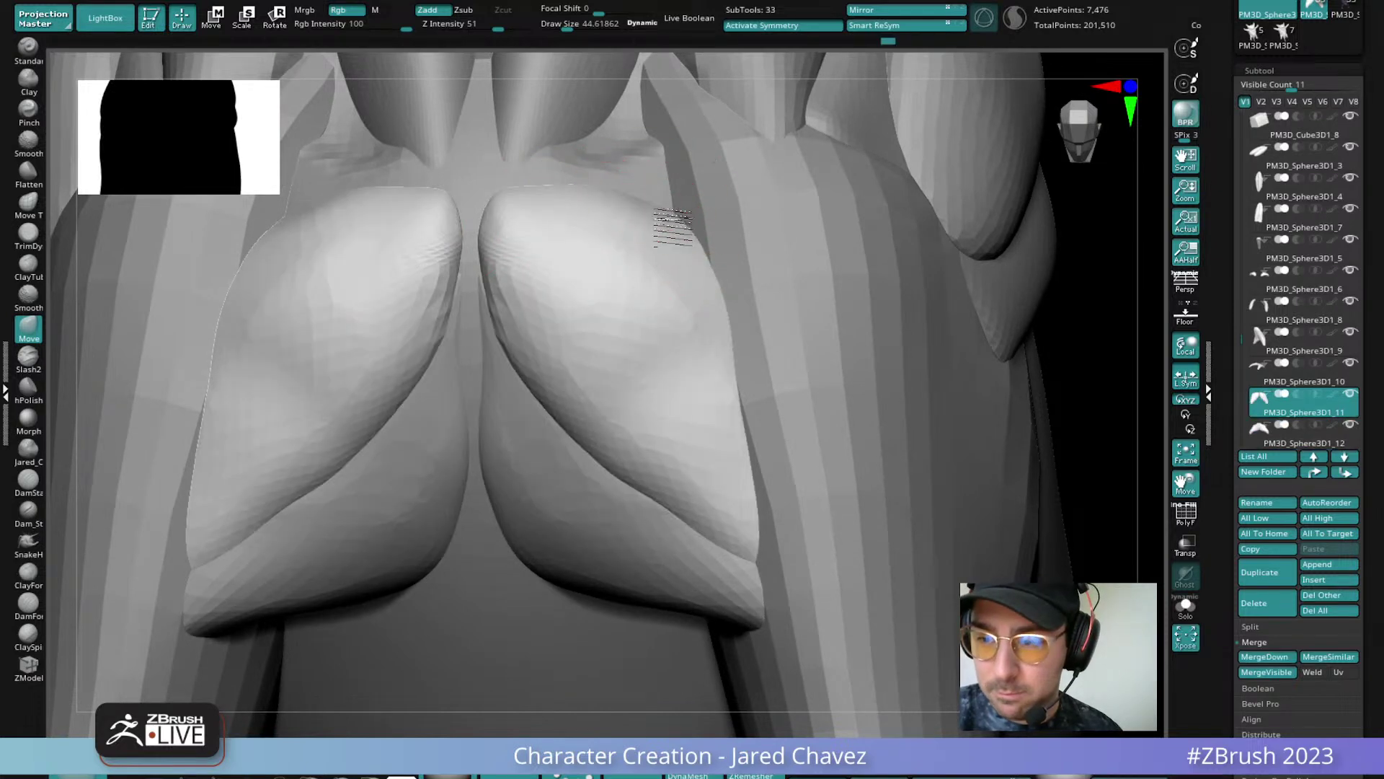
pyautogui.moveTo(670, 215); pyautogui.dragTo(667, 231)
pyautogui.moveTo(707, 280)
pyautogui.mouseDown()
pyautogui.moveTo(639, 236)
pyautogui.moveTo(724, 333)
pyautogui.mouseUp()
pyautogui.moveTo(677, 221); pyautogui.dragTo(690, 261)
pyautogui.moveTo(619, 205)
pyautogui.mouseDown()
pyautogui.moveTo(613, 215)
pyautogui.moveTo(597, 199)
pyautogui.moveTo(607, 274)
pyautogui.mouseUp()
pyautogui.moveTo(542, 216)
pyautogui.keyDown('shift'); pyautogui.mouseDown()
pyautogui.moveTo(643, 382)
pyautogui.moveTo(741, 499)
pyautogui.mouseUp(); pyautogui.keyUp('shift')
pyautogui.keyDown('alt'); pyautogui.moveTo(737, 498); pyautogui.dragTo(634, 355, button='right'); pyautogui.keyUp('alt')
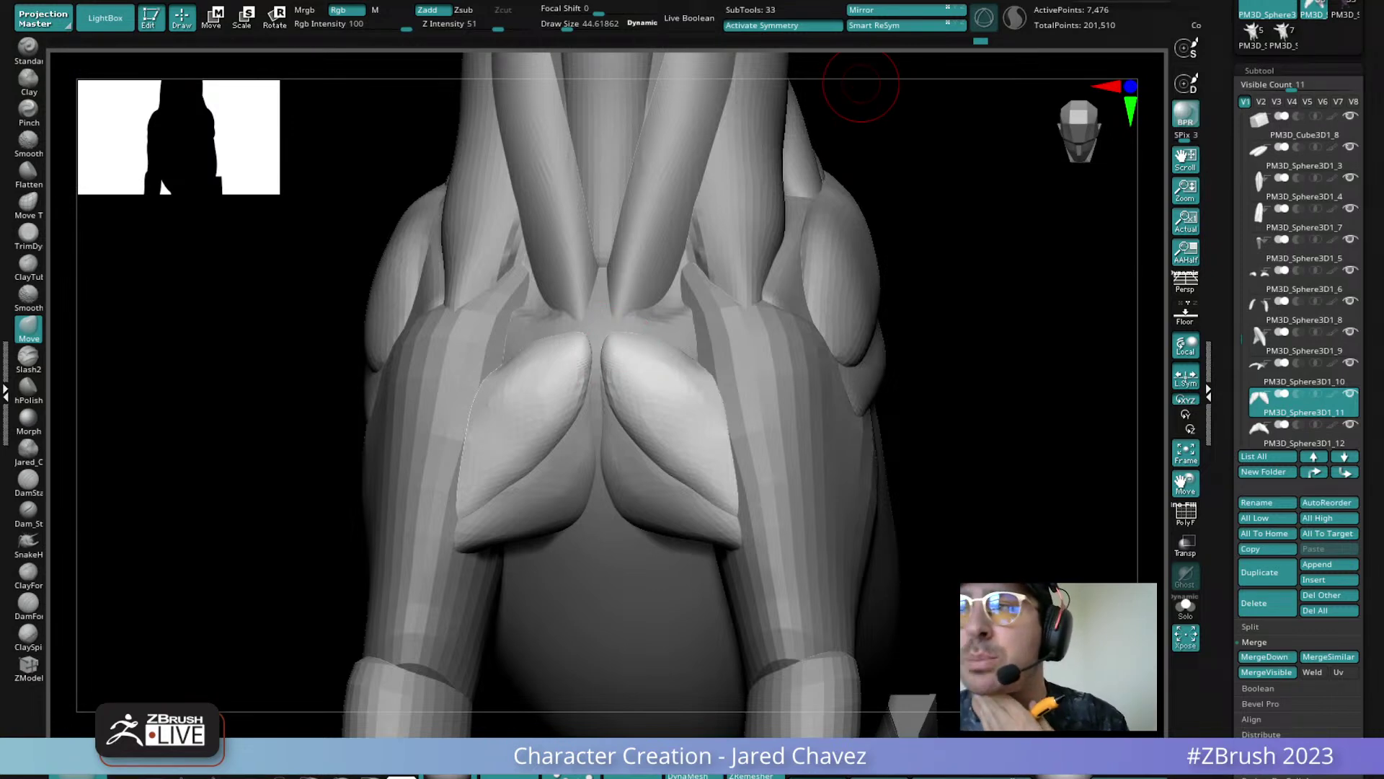
# Smooth the front surfaces and upper outer corners of the upper chest muscles
pyautogui.moveTo(861, 85)
pyautogui.mouseDown(button='right')
pyautogui.moveTo(702, 408)
pyautogui.moveTo(699, 368)
pyautogui.mouseUp(button='right')
pyautogui.moveTo(698, 367)
pyautogui.keyDown('shift'); pyautogui.mouseDown()
pyautogui.moveTo(742, 483)
pyautogui.moveTo(631, 348)
pyautogui.mouseUp(); pyautogui.keyUp('shift')
pyautogui.moveTo(631, 348)
pyautogui.keyDown('ctrl'); pyautogui.mouseDown(button='right')
pyautogui.moveTo(640, 322)
pyautogui.moveTo(695, 418)
pyautogui.moveTo(659, 401)
pyautogui.moveTo(704, 479)
pyautogui.mouseUp(button='right'); pyautogui.keyUp('ctrl')
pyautogui.keyDown('shift'); pyautogui.moveTo(703, 479); pyautogui.dragTo(698, 375); pyautogui.keyUp('shift')
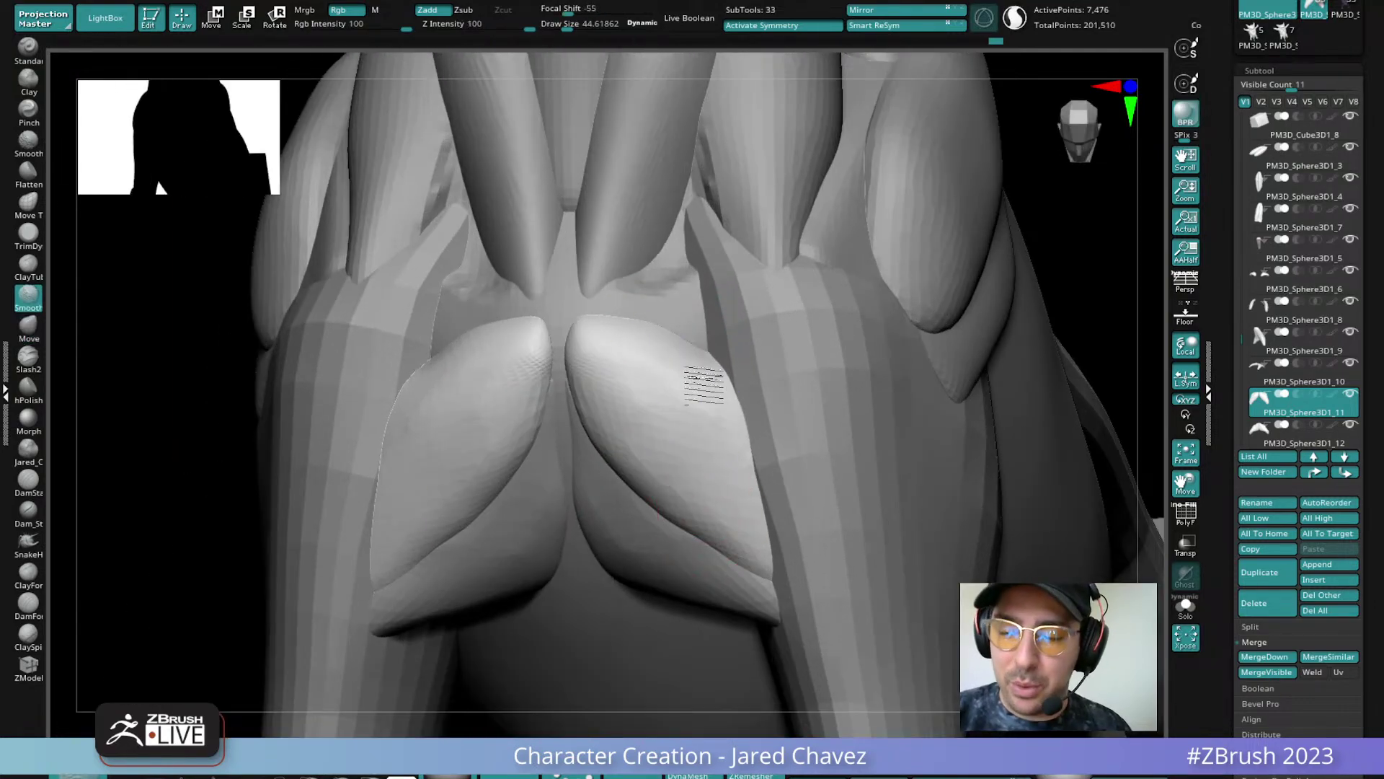
pyautogui.moveTo(703, 343)
pyautogui.mouseDown(button='right')
pyautogui.moveTo(709, 353)
pyautogui.moveTo(667, 292)
pyautogui.mouseUp(button='right')
pyautogui.moveTo(667, 292)
pyautogui.mouseDown(button='right')
pyautogui.moveTo(728, 334)
pyautogui.moveTo(725, 386)
pyautogui.moveTo(739, 391)
pyautogui.moveTo(720, 396)
pyautogui.moveTo(714, 334)
pyautogui.mouseUp(button='right')
# Isolate the upper chest muscles, build up their outer sides with a clay brush at Z intensity 25, smooth them and restore the full model
pyautogui.click(1186, 607)
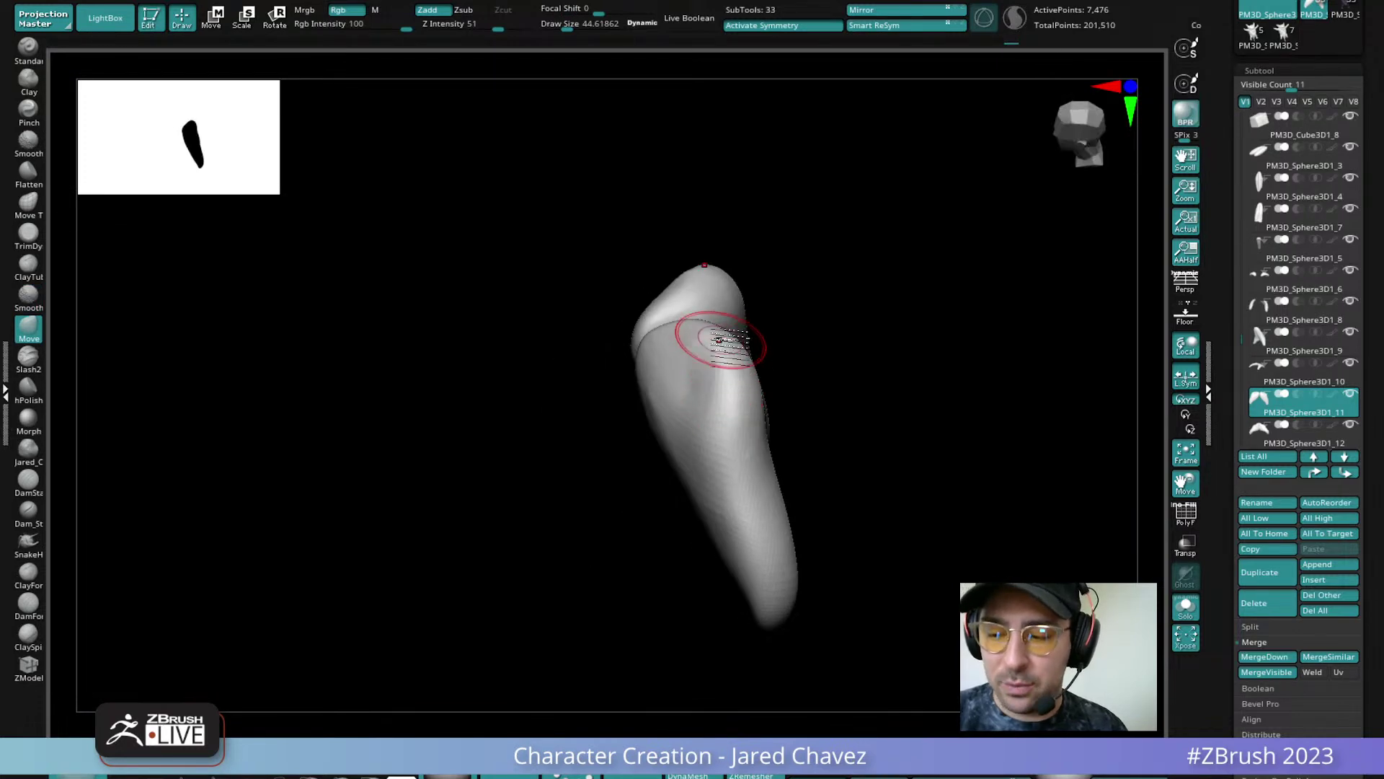
pyautogui.click(32, 636)
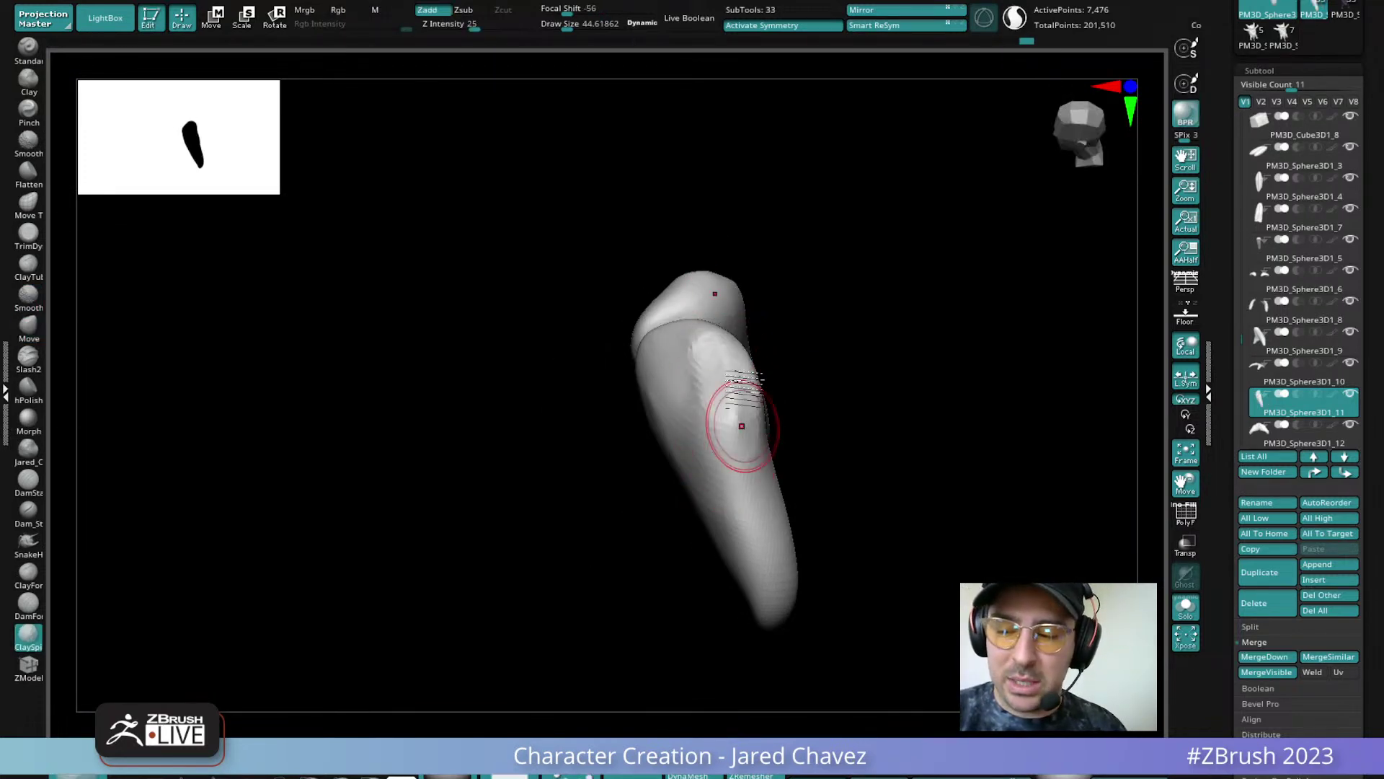
pyautogui.moveTo(747, 476); pyautogui.dragTo(745, 373, button='right')
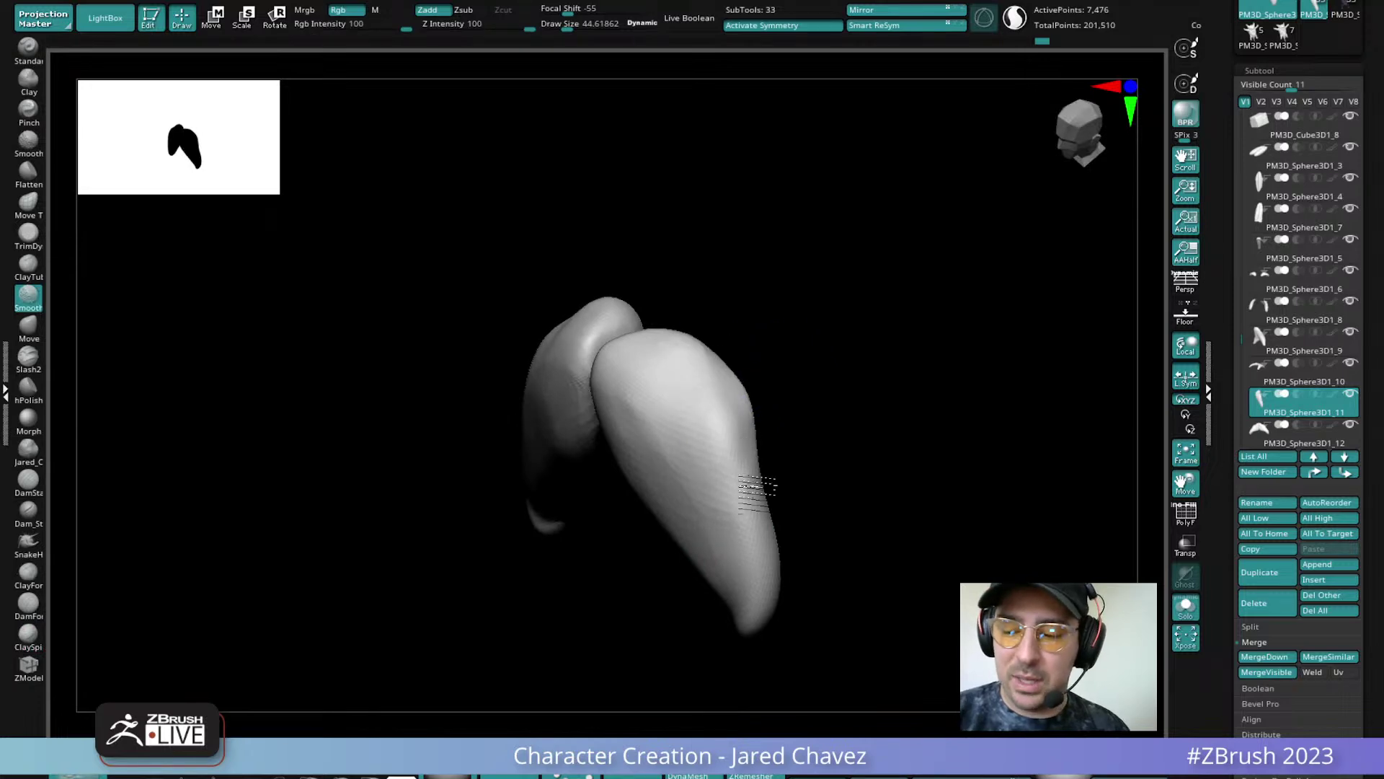
pyautogui.click(1182, 609)
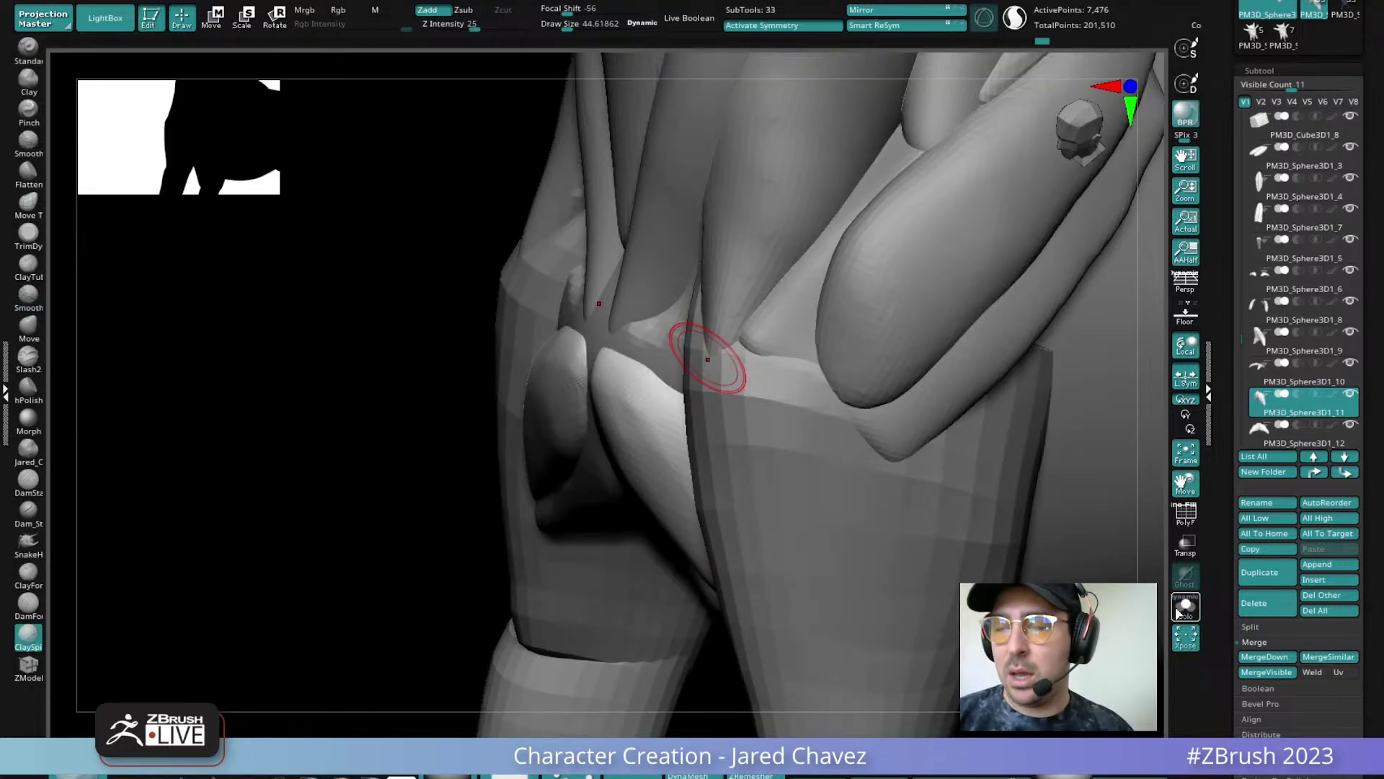
# Select the lower chest muscles and reshape their outer tips against the forelegs with the Move brush
pyautogui.moveTo(707, 359)
pyautogui.mouseDown(button='right')
pyautogui.moveTo(674, 411)
pyautogui.moveTo(659, 504)
pyautogui.moveTo(720, 500)
pyautogui.moveTo(658, 457)
pyautogui.moveTo(678, 456)
pyautogui.mouseUp(button='right')
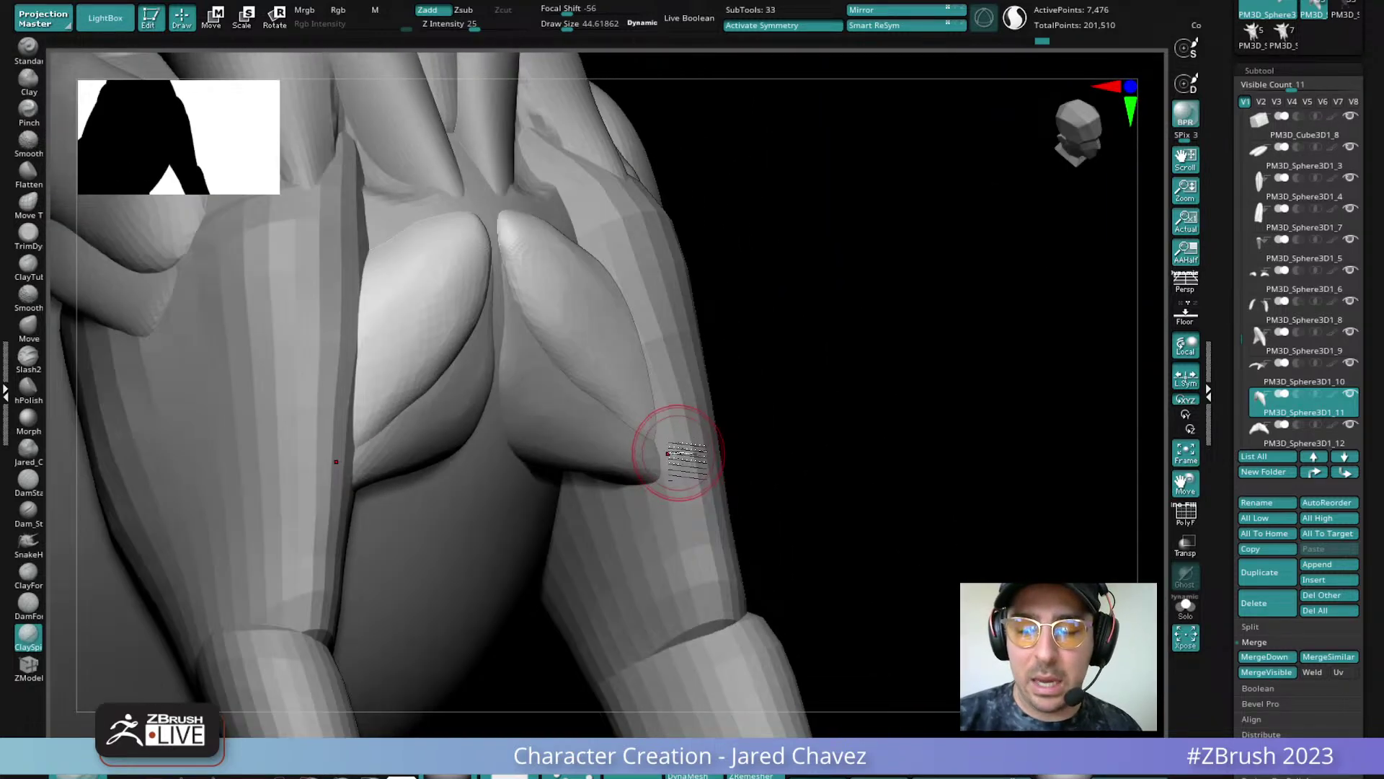
pyautogui.keyDown('alt'); pyautogui.click(645, 457); pyautogui.keyUp('alt')
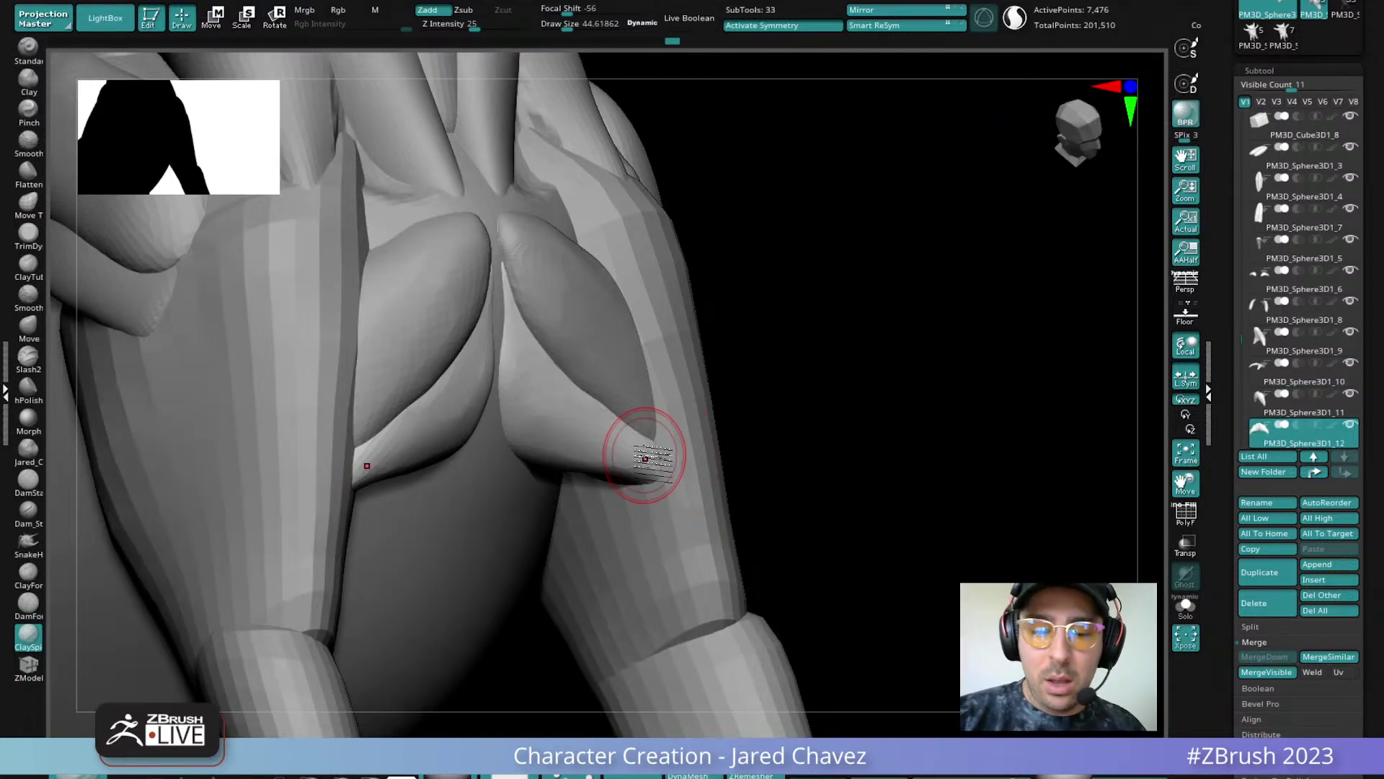
pyautogui.click(27, 334)
pyautogui.moveTo(645, 459); pyautogui.dragTo(674, 470, button='right')
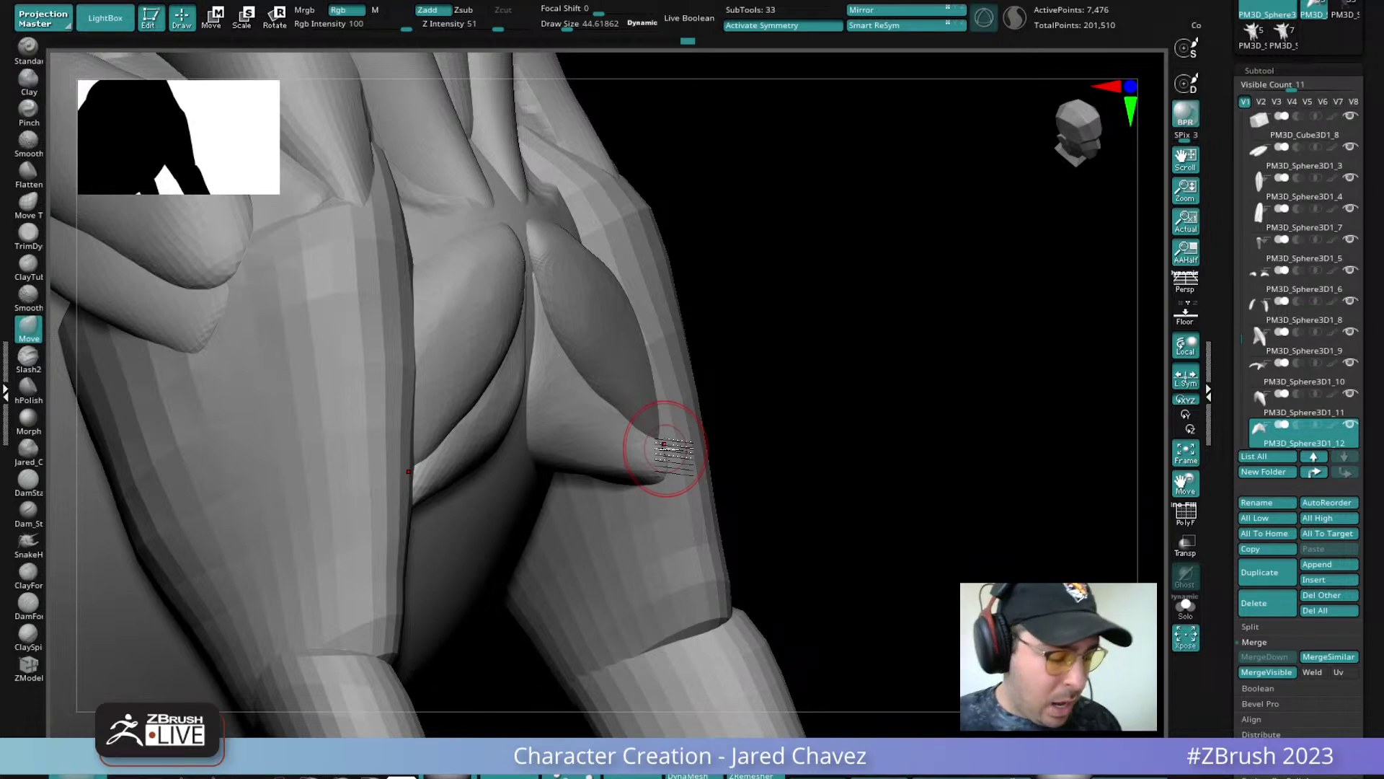
pyautogui.moveTo(665, 448)
pyautogui.mouseDown(button='right')
pyautogui.moveTo(692, 349)
pyautogui.moveTo(659, 458)
pyautogui.moveTo(681, 476)
pyautogui.moveTo(677, 461)
pyautogui.mouseUp(button='right')
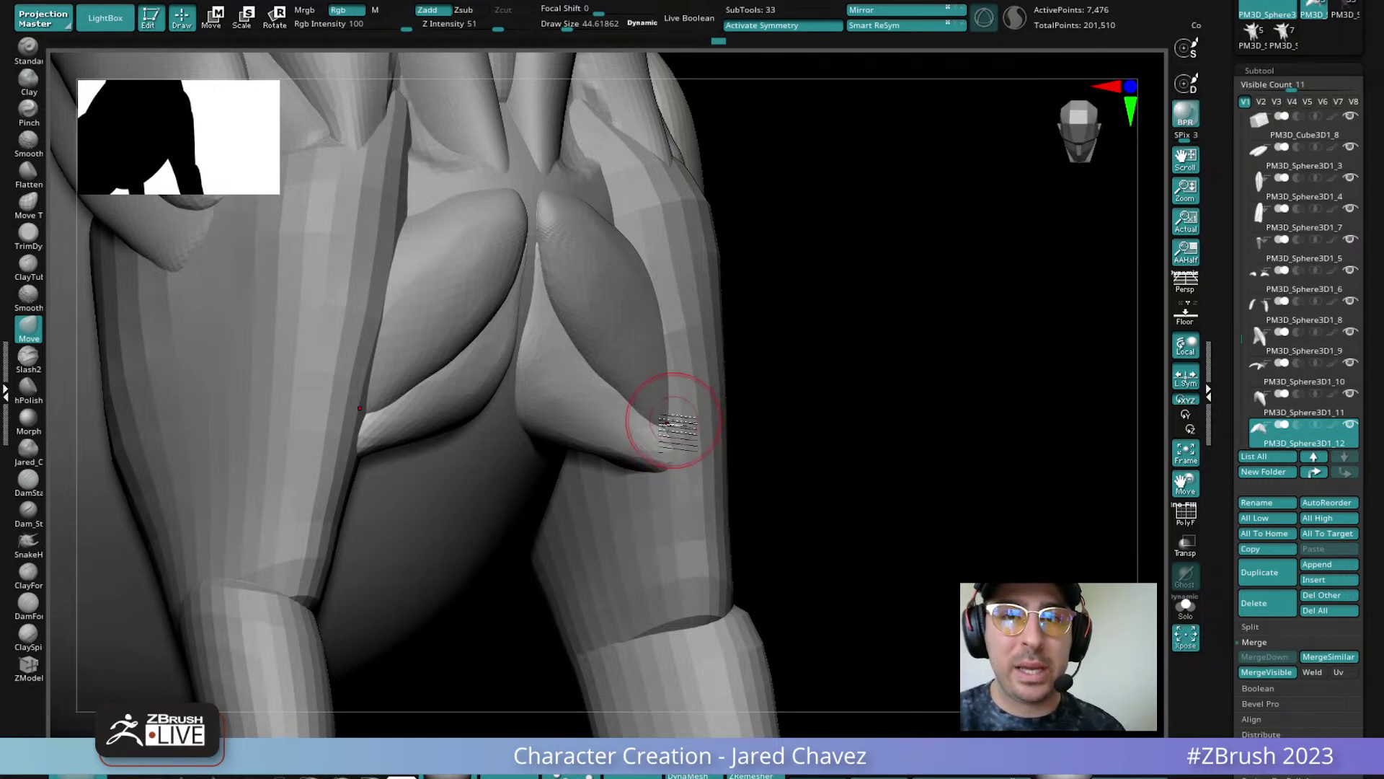
pyautogui.moveTo(686, 399); pyautogui.dragTo(651, 378, button='right')
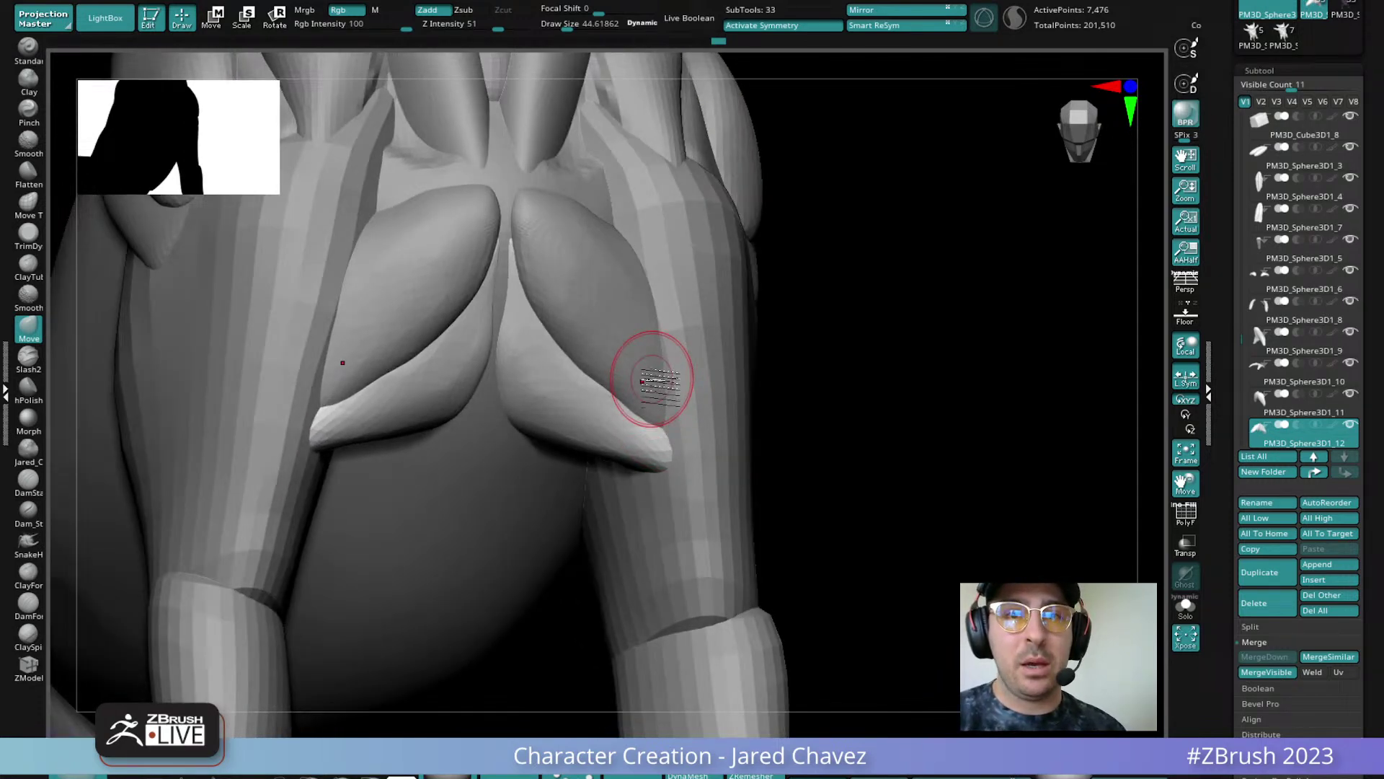
pyautogui.moveTo(699, 296); pyautogui.dragTo(500, 398, button='right')
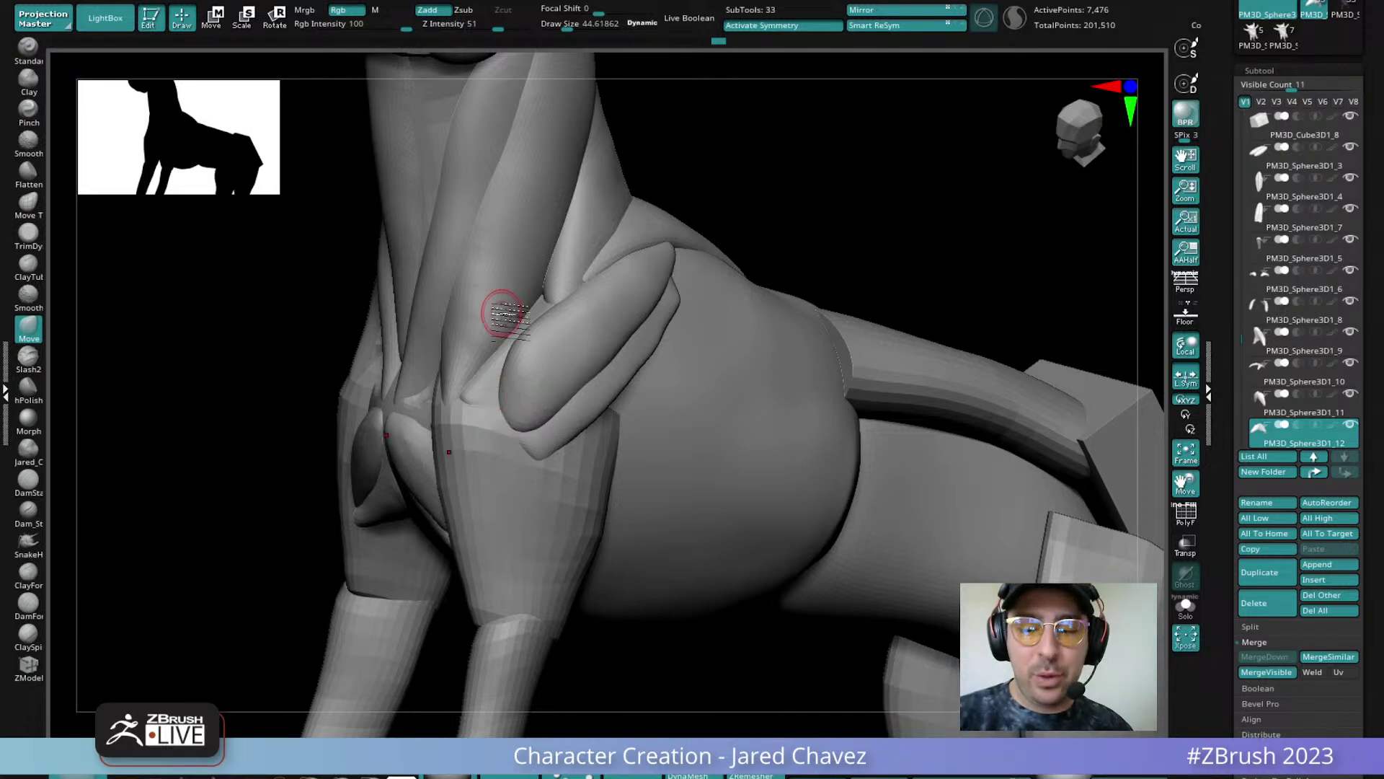
pyautogui.moveTo(504, 314); pyautogui.dragTo(454, 411, button='right')
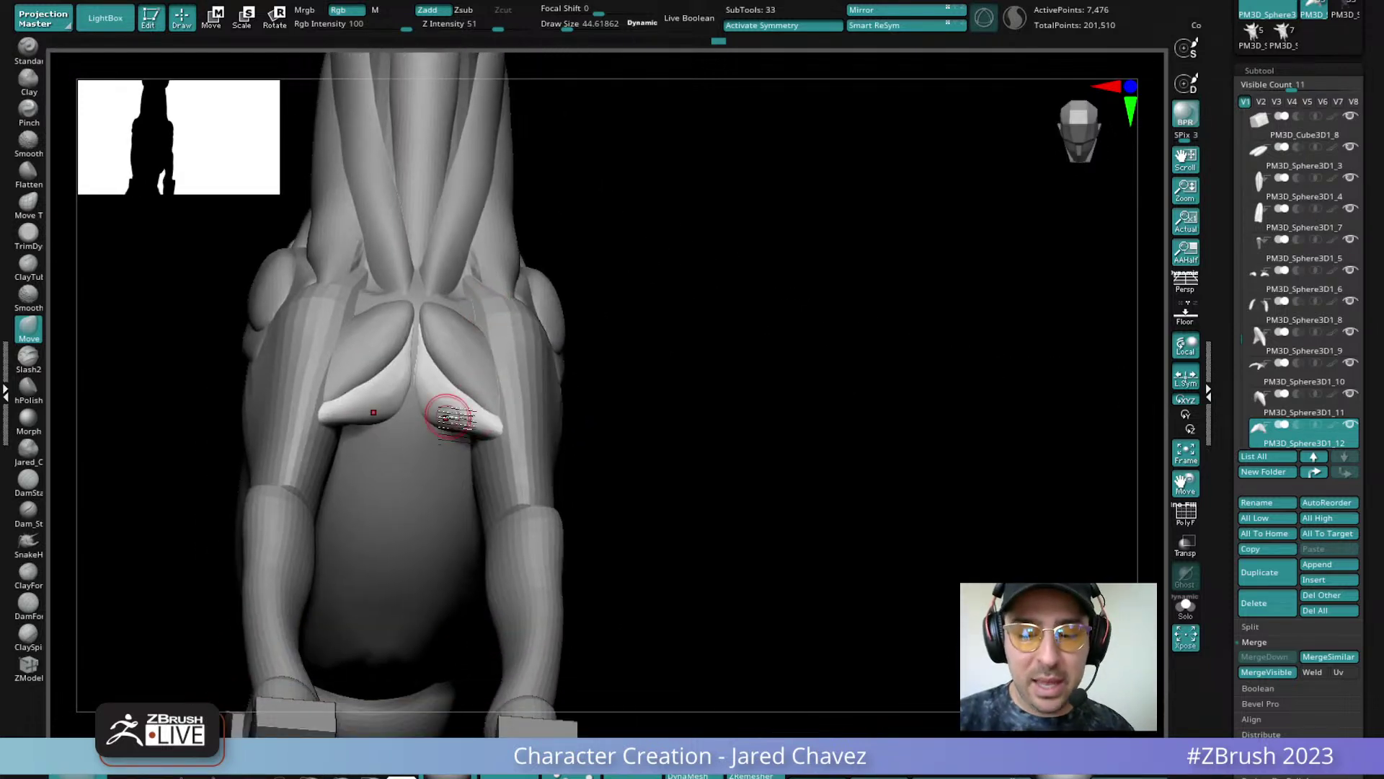
pyautogui.click(1262, 572)
pyautogui.press('w')
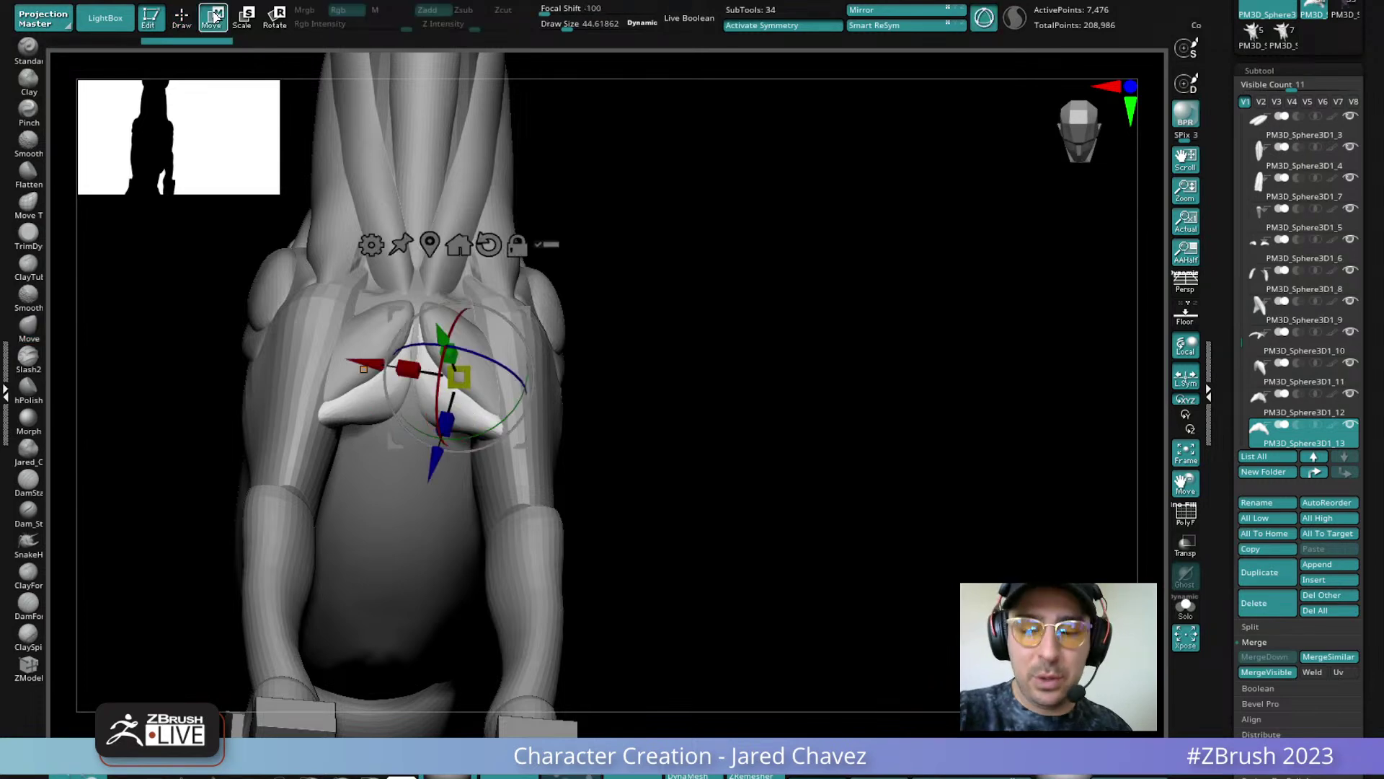
pyautogui.moveTo(525, 439); pyautogui.dragTo(523, 476)
pyautogui.keyDown('ctrl'); pyautogui.moveTo(574, 431); pyautogui.dragTo(494, 504, button='right'); pyautogui.keyUp('ctrl')
pyautogui.moveTo(364, 523); pyautogui.dragTo(457, 532, button='right')
pyautogui.moveTo(442, 414)
pyautogui.mouseDown()
pyautogui.moveTo(466, 473)
pyautogui.moveTo(456, 407)
pyautogui.mouseUp()
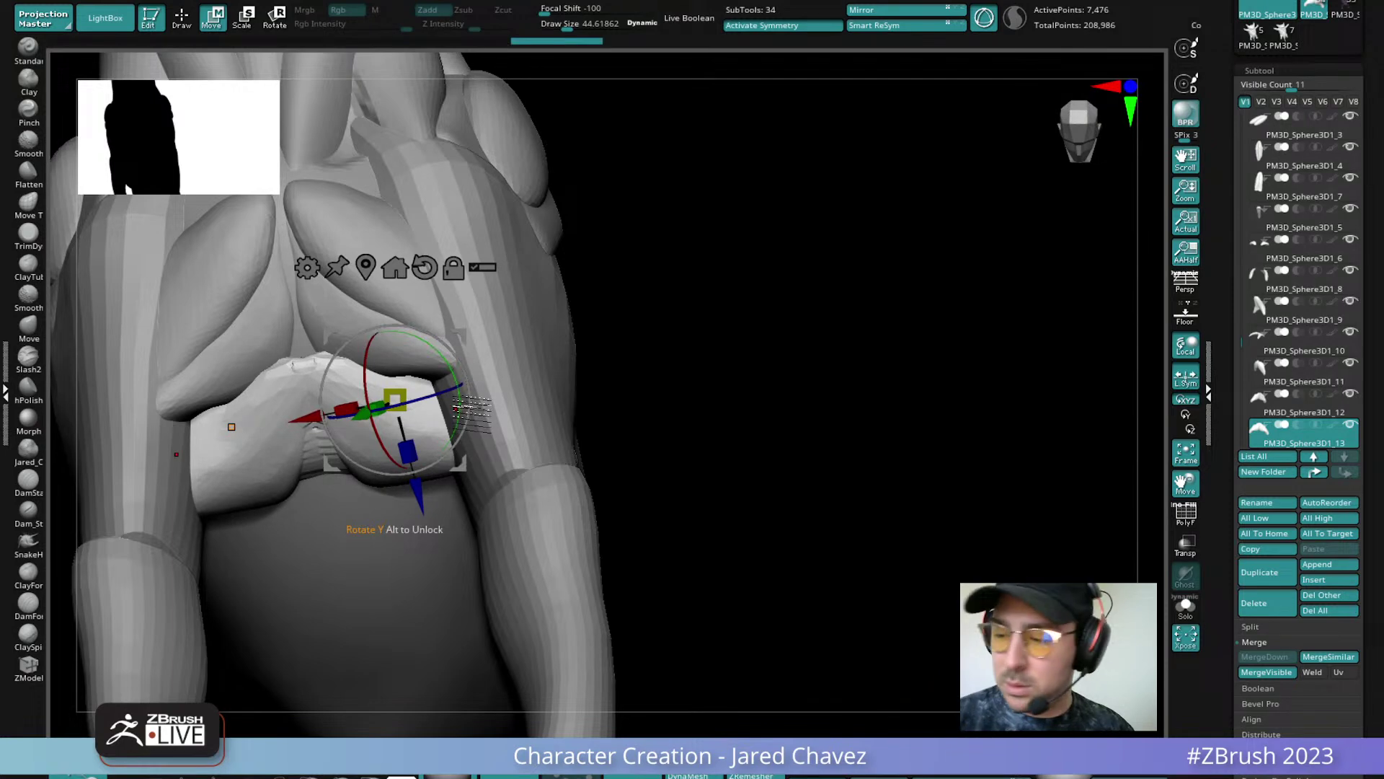
pyautogui.click(1264, 613)
pyautogui.click(1024, 644)
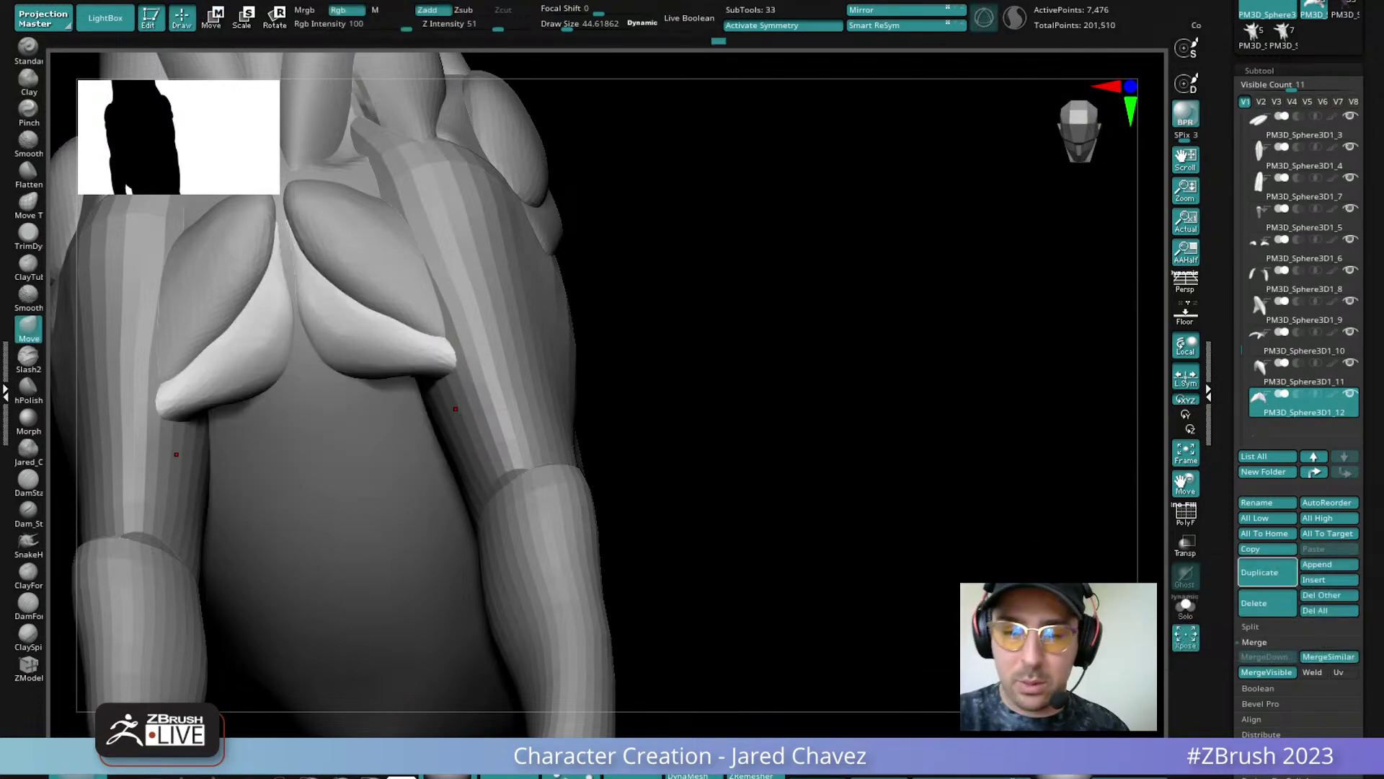
# Duplicate the upper chest muscles and move the copy down below the lower chest muscles
pyautogui.keyDown('alt'); pyautogui.click(354, 236); pyautogui.keyUp('alt')
pyautogui.click(1183, 612)
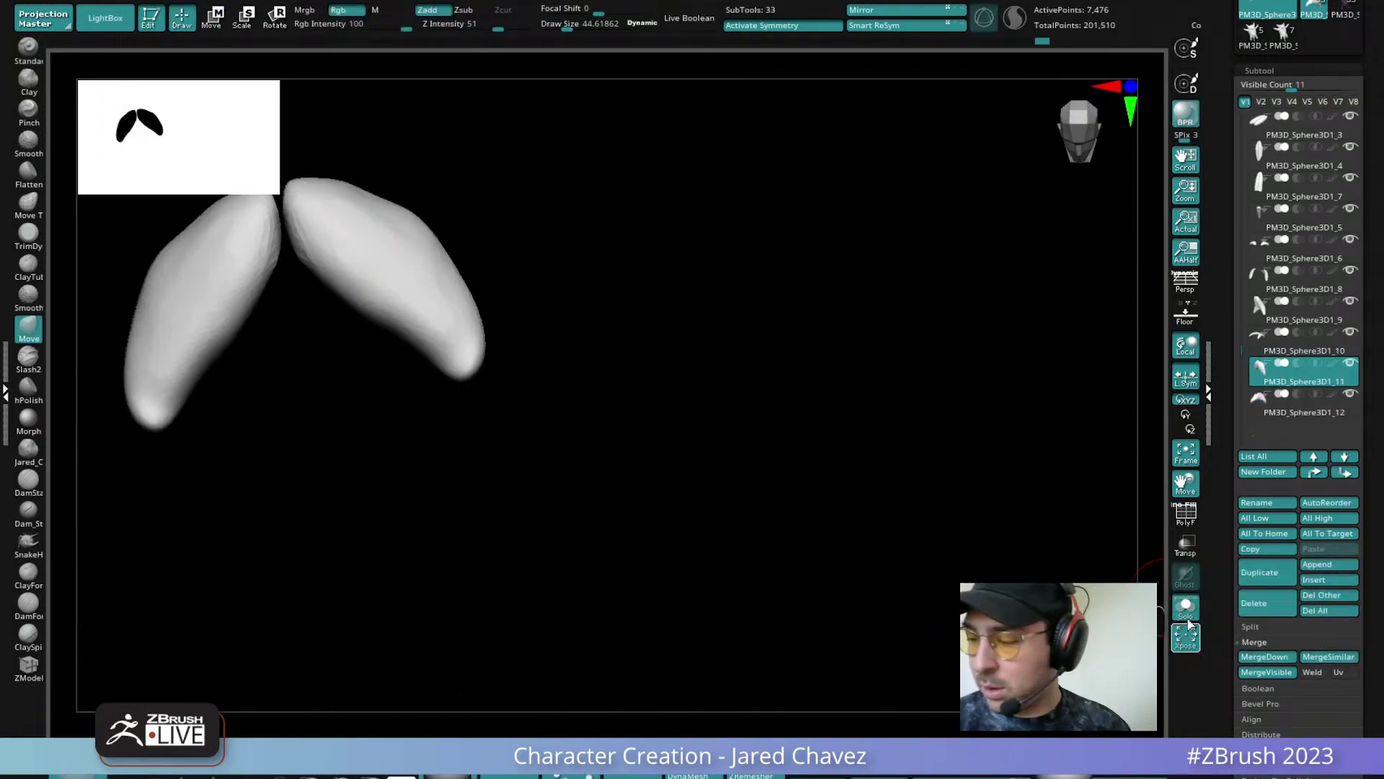
pyautogui.click(1188, 626)
pyautogui.click(1268, 571)
pyautogui.press('w')
pyautogui.moveTo(375, 212); pyautogui.dragTo(417, 363)
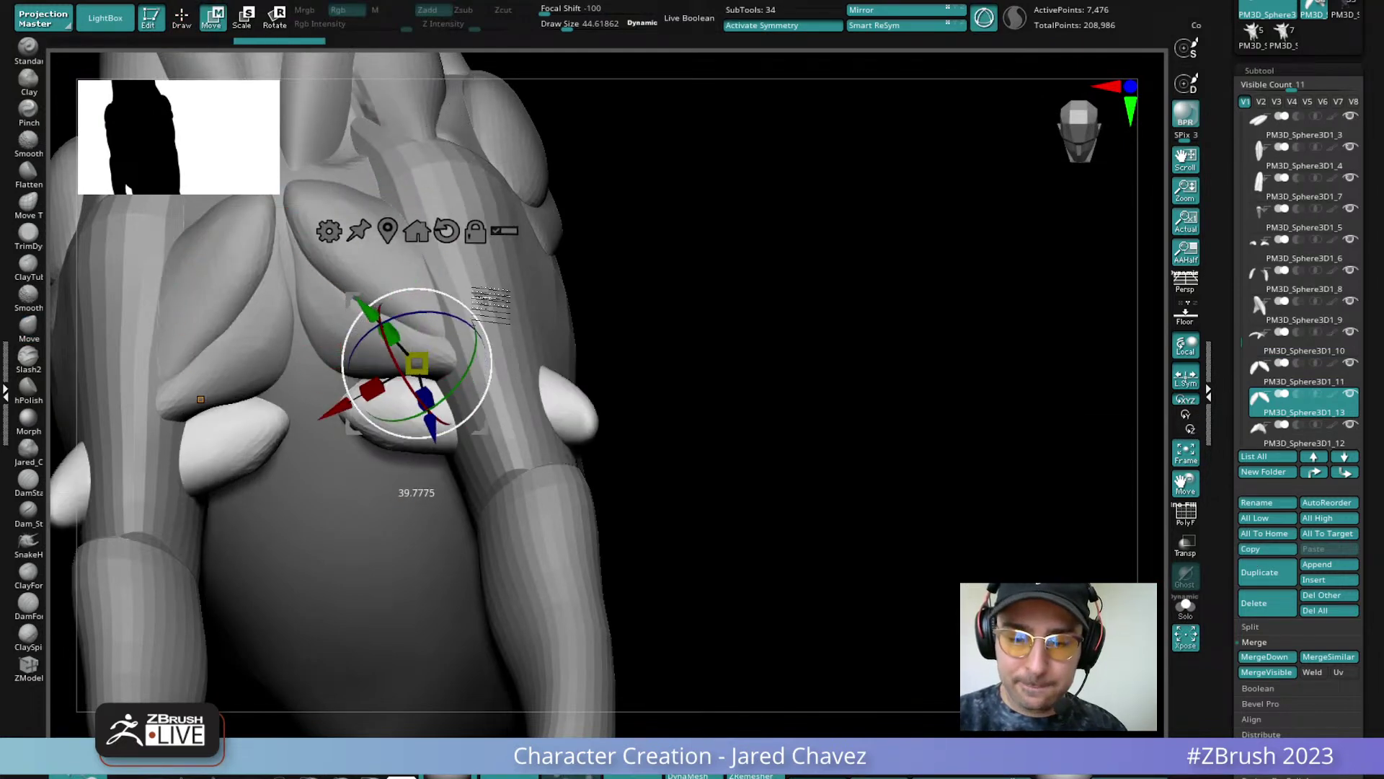
pyautogui.moveTo(491, 308); pyautogui.dragTo(485, 301)
# Rotate and reposition the duplicated muscles so they sit against the ribcage just under the lower chest muscles
pyautogui.moveTo(417, 363); pyautogui.dragTo(400, 399)
pyautogui.moveTo(625, 340); pyautogui.dragTo(576, 362)
pyautogui.moveTo(502, 458); pyautogui.dragTo(459, 451)
pyautogui.moveTo(416, 393); pyautogui.dragTo(444, 484)
pyautogui.moveTo(507, 411); pyautogui.dragTo(473, 260)
pyautogui.moveTo(442, 410); pyautogui.dragTo(505, 465)
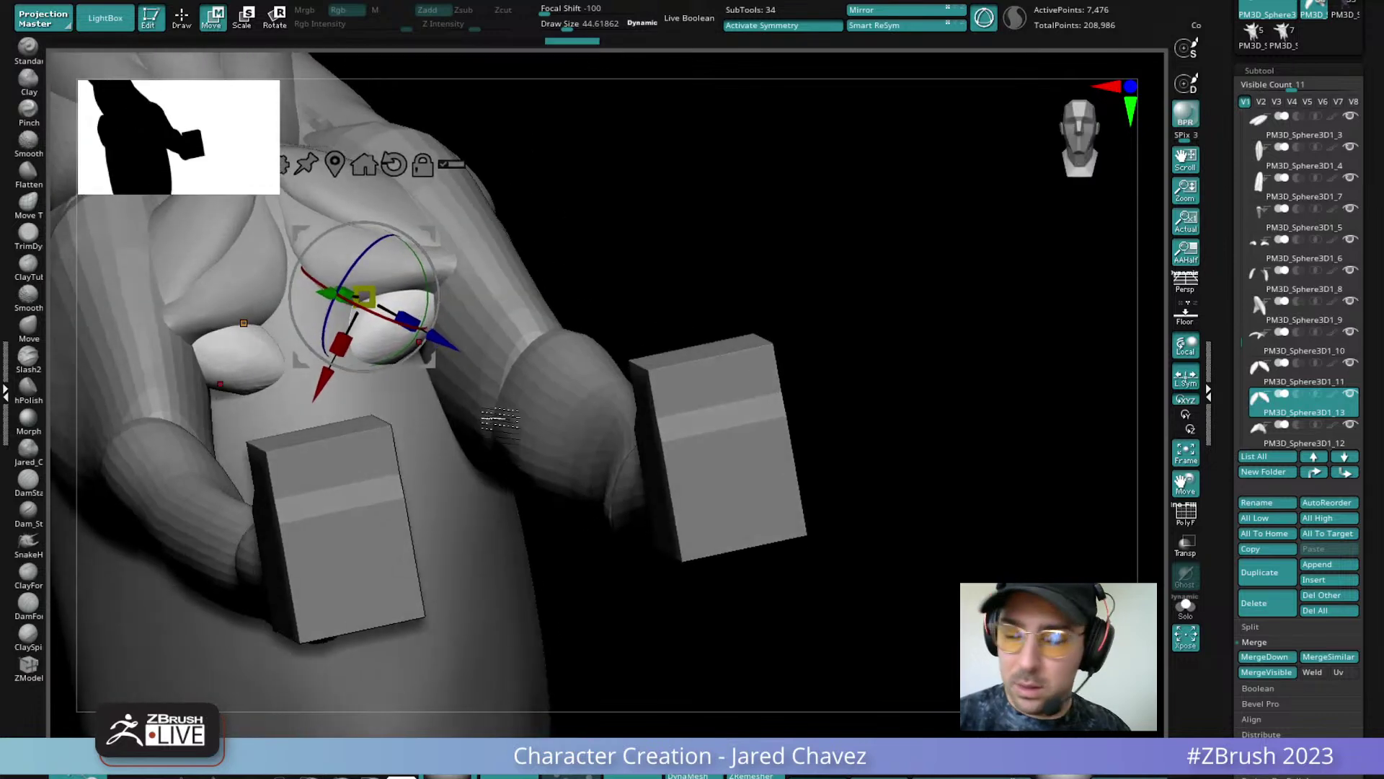
# Isolate the duplicated muscles, turn off symmetry and hide one of the two halves with a selection
pyautogui.click(1186, 610)
pyautogui.keyDown('alt'); pyautogui.moveTo(538, 346); pyautogui.dragTo(625, 361); pyautogui.keyUp('alt')
pyautogui.keyDown('ctrl'); pyautogui.keyDown('shift'); pyautogui.moveTo(663, 158); pyautogui.dragTo(503, 238); pyautogui.keyUp('shift'); pyautogui.keyUp('ctrl')
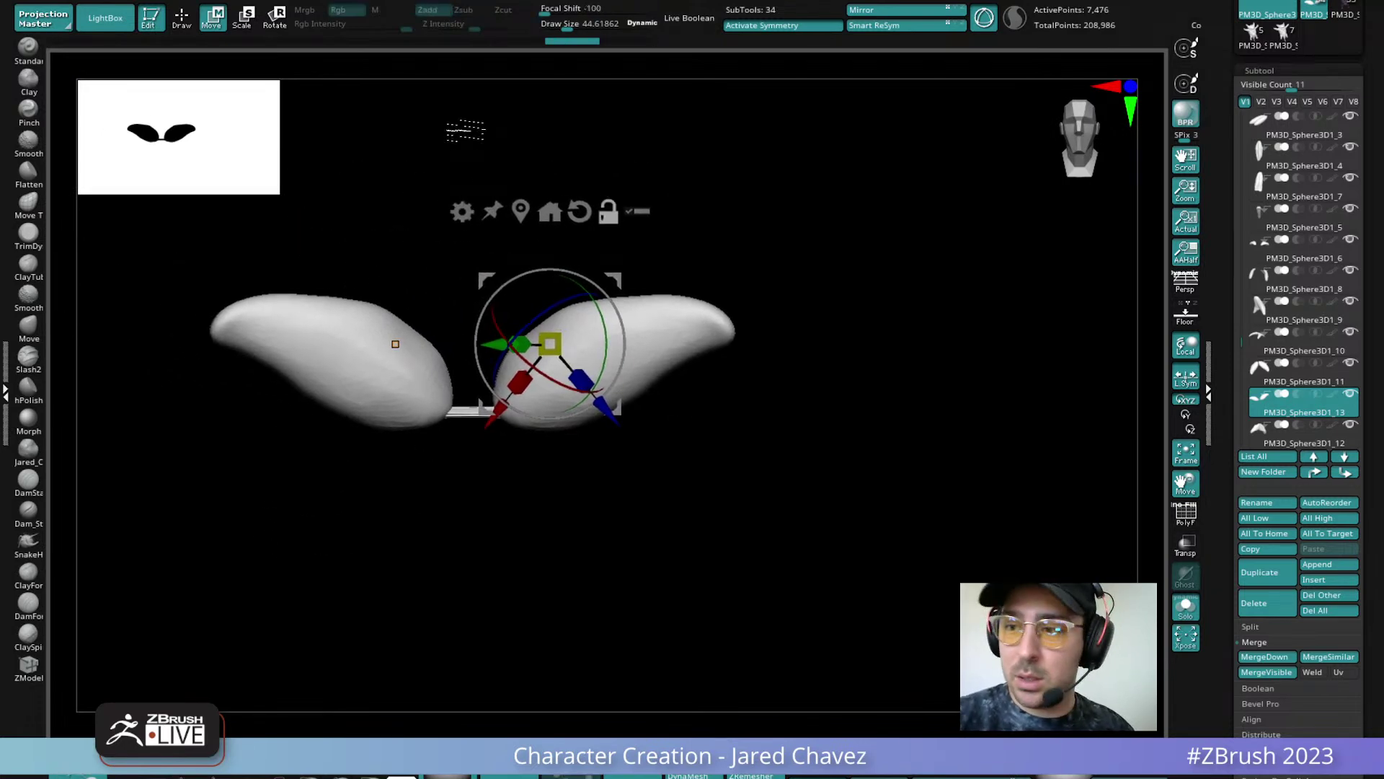
pyautogui.press('x')
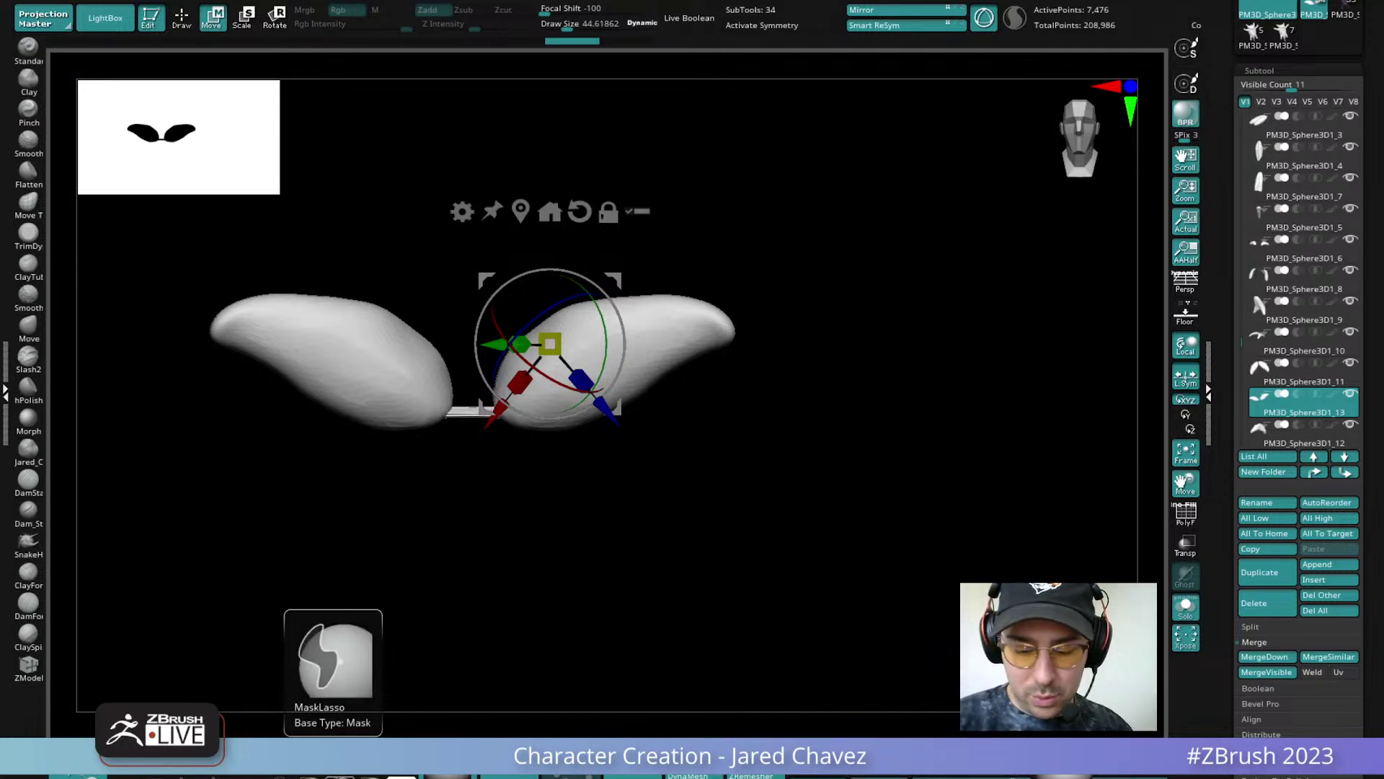
pyautogui.moveTo(826, 181)
pyautogui.keyDown('ctrl'); pyautogui.keyDown('shift'); pyautogui.mouseDown()
pyautogui.moveTo(469, 573)
pyautogui.moveTo(494, 556)
pyautogui.mouseUp(); pyautogui.keyUp('shift'); pyautogui.keyUp('ctrl')
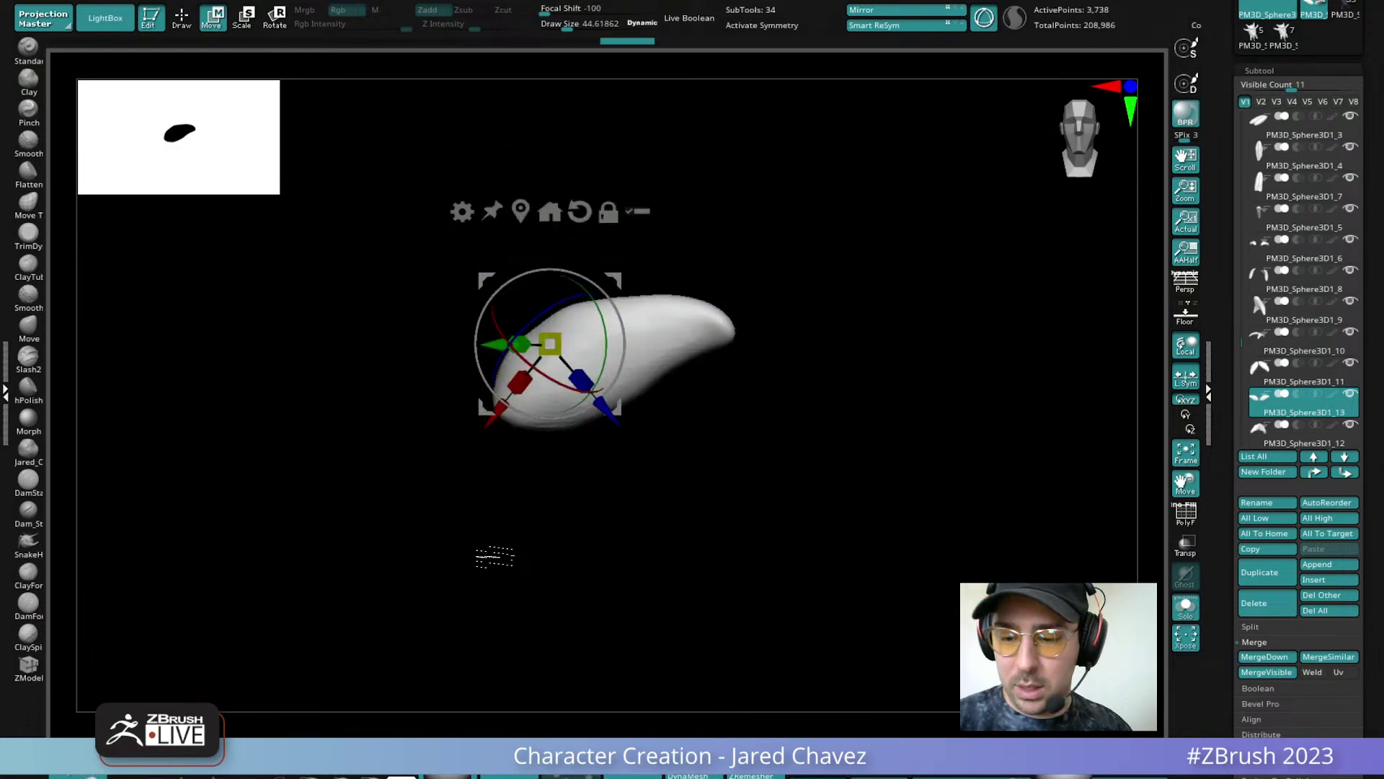
# Delete the hidden half of the duplicated muscles with Del Hidden and restore the full model
pyautogui.moveTo(1365, 732); pyautogui.dragTo(1353, 509)
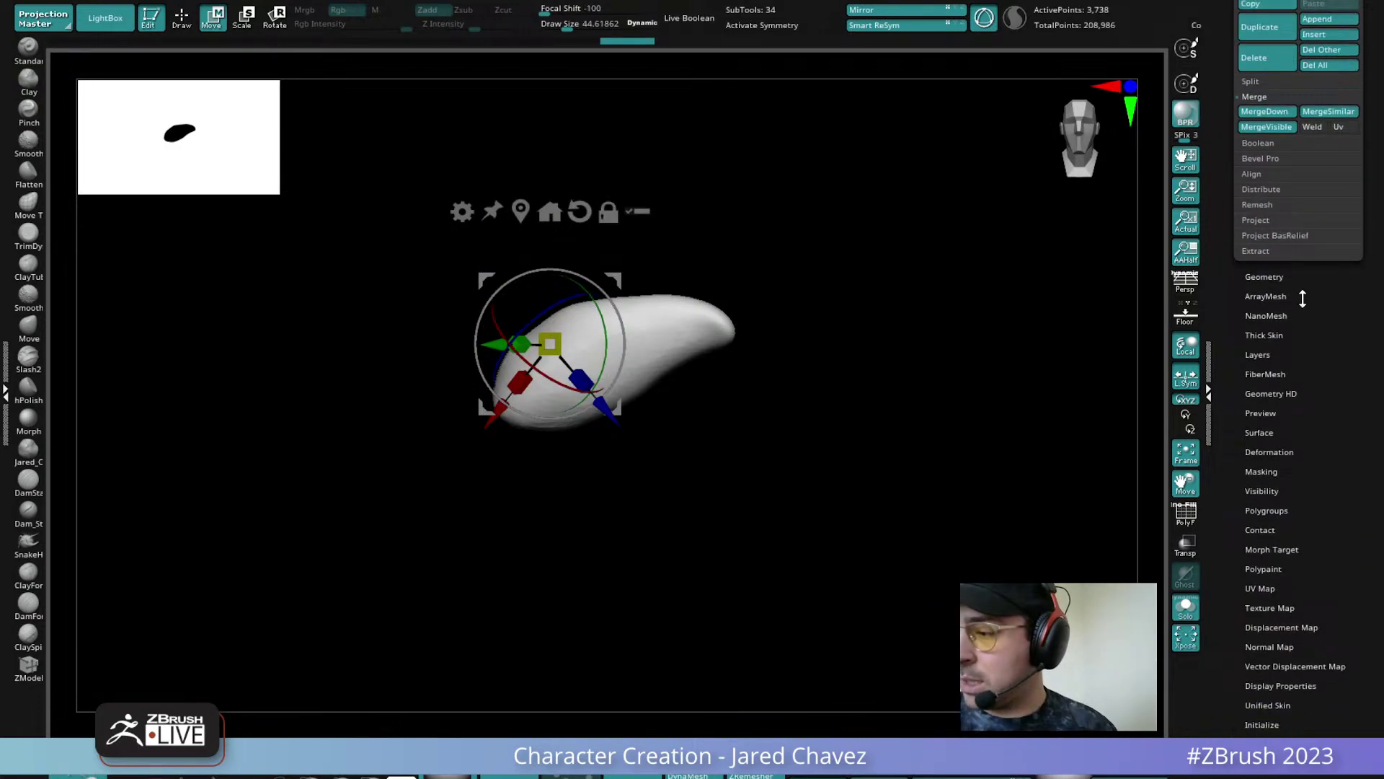
pyautogui.click(1277, 277)
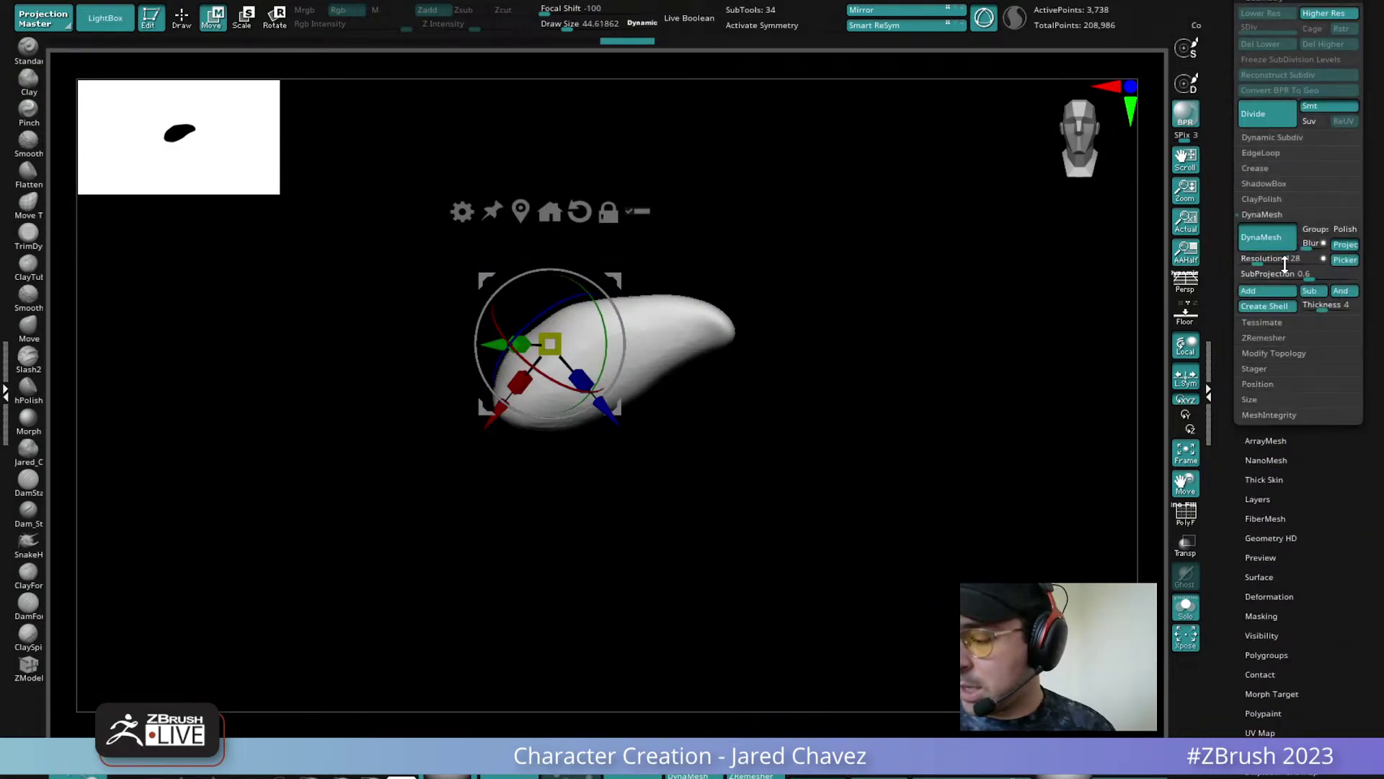
pyautogui.click(1286, 354)
pyautogui.click(1278, 337)
pyautogui.moveTo(703, 461); pyautogui.dragTo(757, 582)
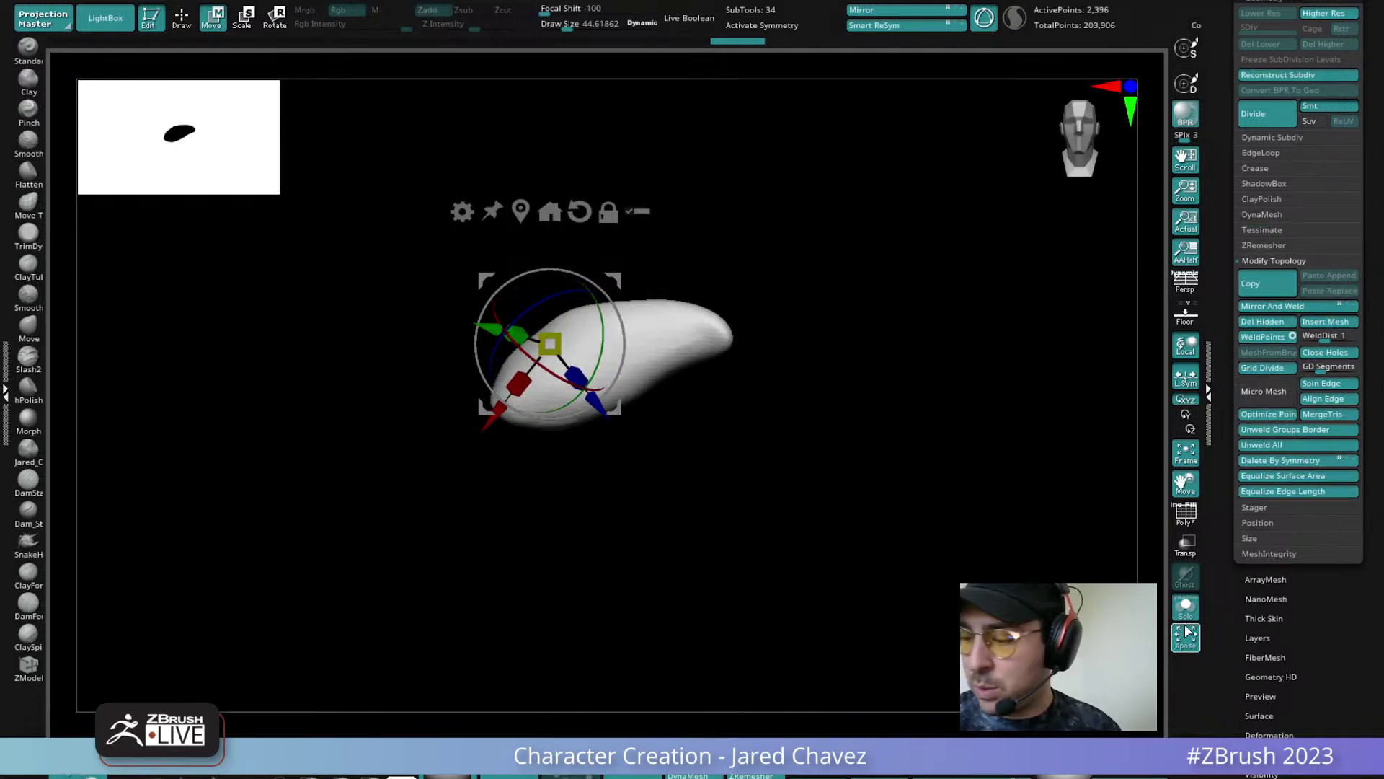
pyautogui.click(1185, 607)
pyautogui.moveTo(841, 418); pyautogui.dragTo(801, 427)
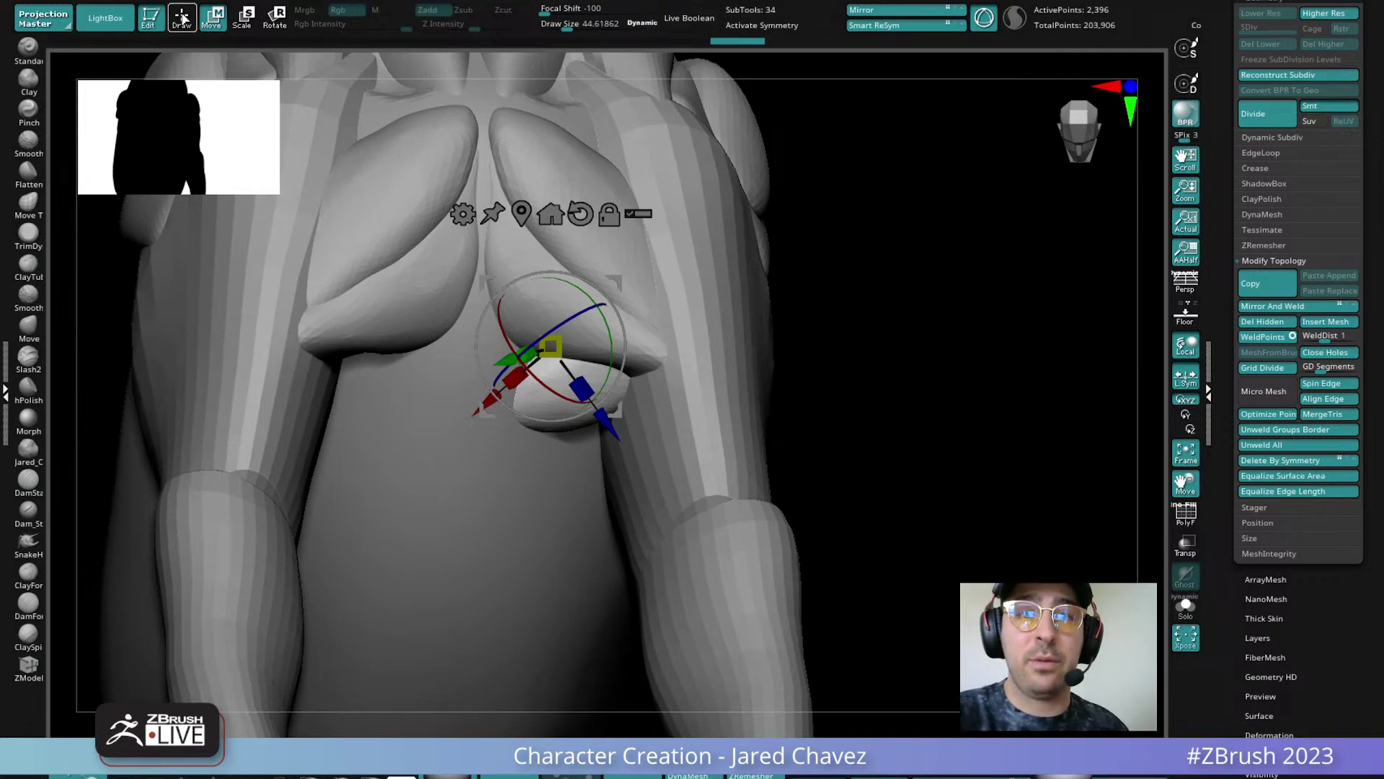
# Reshape the single muscle's inner corner and outer side under the lower chest muscle with the Move brush, enlarging the draw size to about 114
pyautogui.click(181, 18)
pyautogui.moveTo(378, 590)
pyautogui.mouseDown()
pyautogui.moveTo(447, 404)
pyautogui.moveTo(526, 458)
pyautogui.mouseUp()
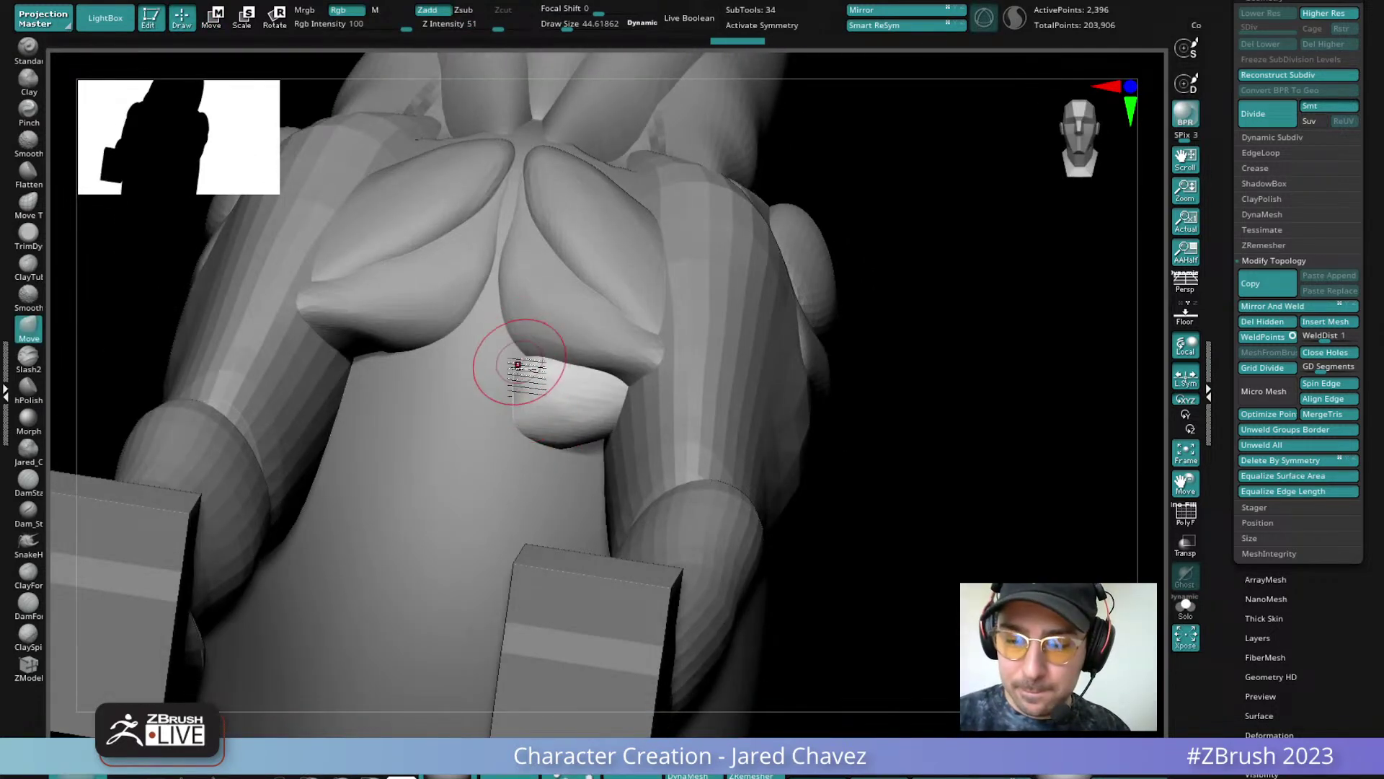
pyautogui.moveTo(525, 360); pyautogui.dragTo(508, 348)
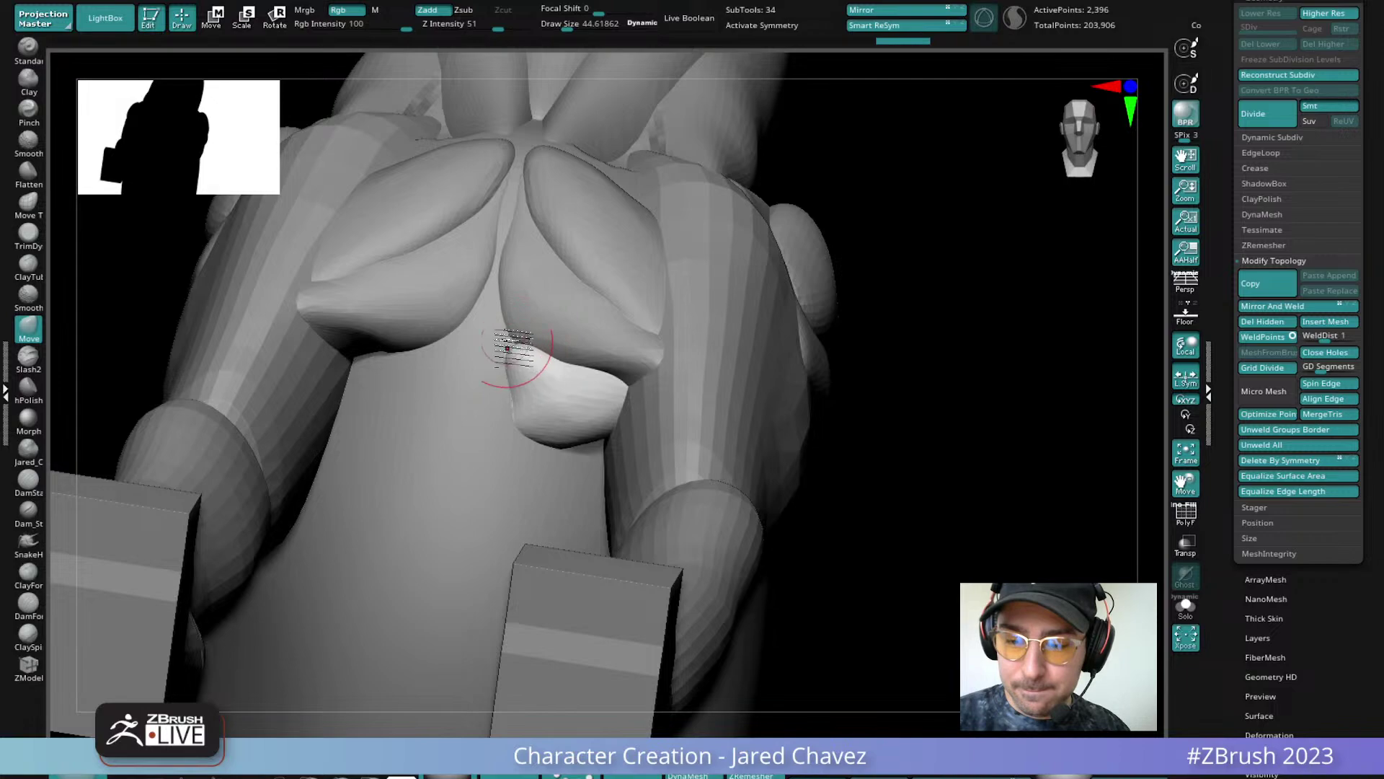
pyautogui.moveTo(560, 349)
pyautogui.mouseDown()
pyautogui.moveTo(649, 387)
pyautogui.moveTo(729, 231)
pyautogui.moveTo(711, 334)
pyautogui.moveTo(685, 216)
pyautogui.moveTo(619, 414)
pyautogui.mouseUp()
pyautogui.moveTo(621, 372)
pyautogui.mouseDown(button='right')
pyautogui.moveTo(621, 327)
pyautogui.moveTo(629, 385)
pyautogui.mouseUp(button='right')
pyautogui.press('space')
pyautogui.moveTo(621, 405); pyautogui.dragTo(634, 395)
pyautogui.moveTo(634, 395); pyautogui.dragTo(659, 458, button='right')
pyautogui.moveTo(645, 389)
pyautogui.mouseDown(button='right')
pyautogui.moveTo(630, 424)
pyautogui.moveTo(589, 357)
pyautogui.moveTo(601, 416)
pyautogui.mouseUp(button='right')
pyautogui.moveTo(580, 353); pyautogui.dragTo(552, 302, button='right')
# Adjust the lower chest muscles where they meet the new muscle and pull the new muscle's outer end toward the foreleg
pyautogui.keyDown('alt'); pyautogui.click(517, 305); pyautogui.keyUp('alt')
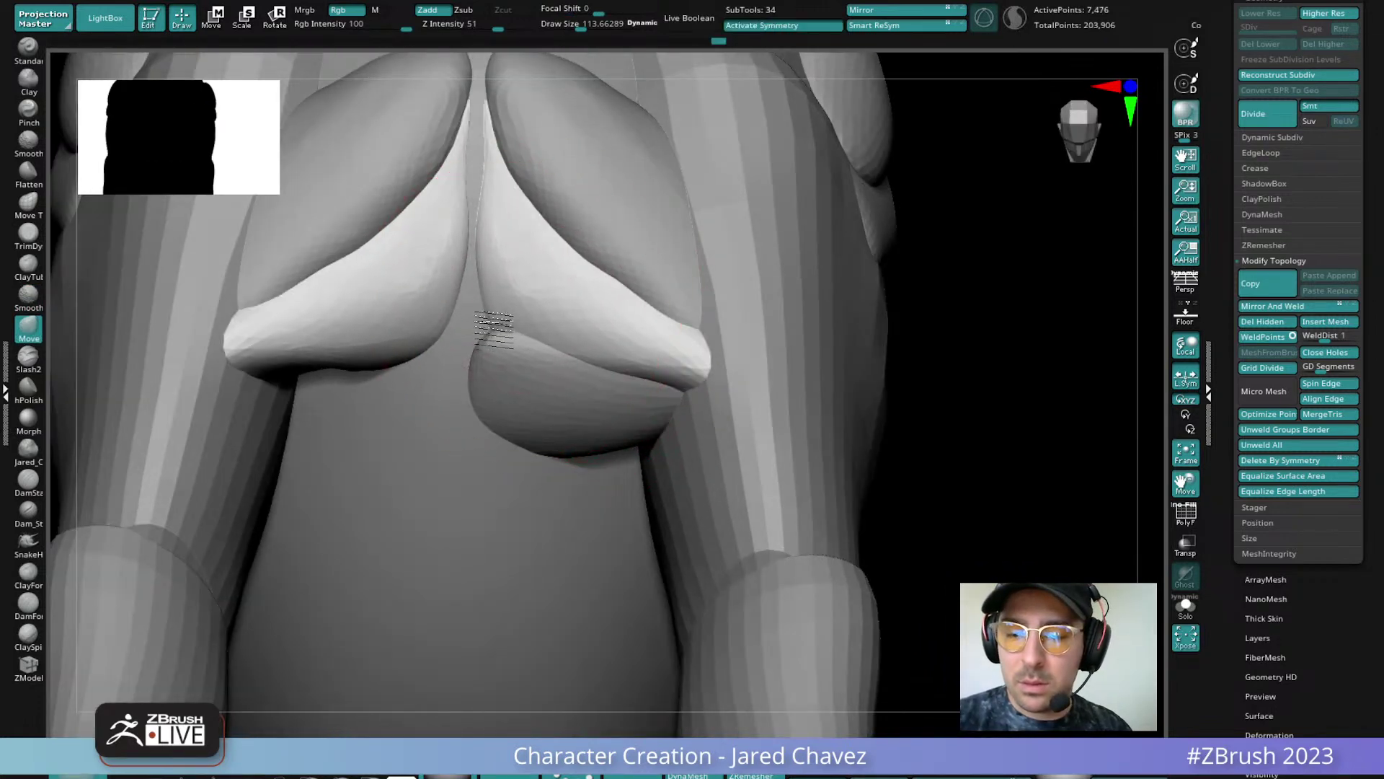
pyautogui.moveTo(495, 332); pyautogui.dragTo(583, 442, button='right')
pyautogui.keyDown('alt'); pyautogui.click(539, 395); pyautogui.keyUp('alt')
pyautogui.moveTo(539, 385)
pyautogui.mouseDown(button='right')
pyautogui.moveTo(526, 362)
pyautogui.moveTo(634, 408)
pyautogui.moveTo(627, 485)
pyautogui.moveTo(642, 278)
pyautogui.moveTo(631, 440)
pyautogui.moveTo(598, 396)
pyautogui.moveTo(638, 339)
pyautogui.moveTo(624, 326)
pyautogui.moveTo(624, 341)
pyautogui.mouseUp(button='right')
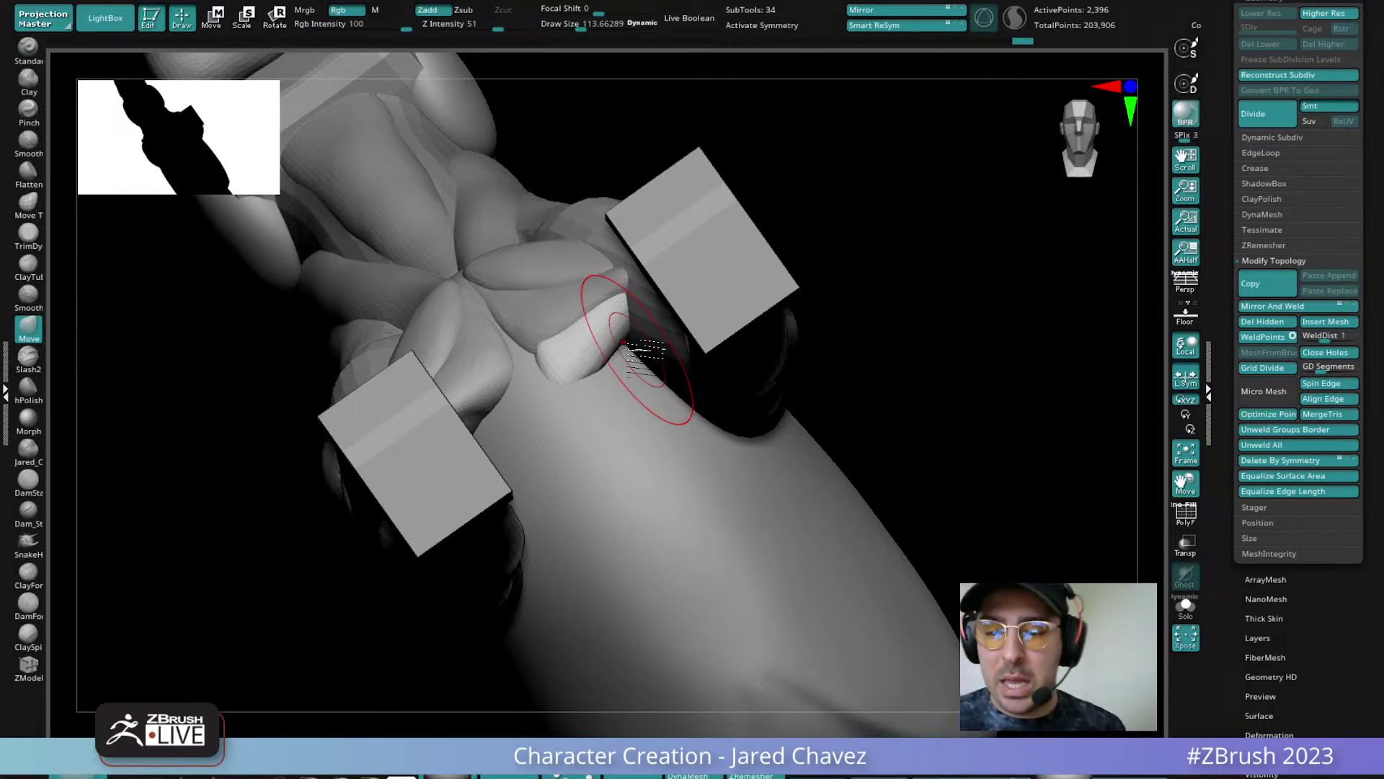
pyautogui.moveTo(624, 343)
pyautogui.mouseDown(button='right')
pyautogui.moveTo(615, 314)
pyautogui.moveTo(626, 318)
pyautogui.mouseUp(button='right')
pyautogui.moveTo(627, 317); pyautogui.dragTo(642, 315)
pyautogui.moveTo(644, 318)
pyautogui.mouseDown(button='right')
pyautogui.moveTo(684, 312)
pyautogui.moveTo(642, 225)
pyautogui.moveTo(660, 311)
pyautogui.moveTo(609, 392)
pyautogui.moveTo(609, 423)
pyautogui.moveTo(650, 298)
pyautogui.moveTo(649, 231)
pyautogui.moveTo(633, 355)
pyautogui.moveTo(629, 302)
pyautogui.mouseUp(button='right')
# Set the draw size to about 48 and narrow the new muscle's outer tip against the inside of the foreleg
pyautogui.keyDown('alt'); pyautogui.click(648, 287); pyautogui.keyUp('alt')
pyautogui.keyDown('alt'); pyautogui.click(634, 356); pyautogui.keyUp('alt')
pyautogui.moveTo(653, 361)
pyautogui.mouseDown(button='right')
pyautogui.moveTo(655, 319)
pyautogui.moveTo(661, 369)
pyautogui.mouseUp(button='right')
pyautogui.press('space')
pyautogui.moveTo(670, 376); pyautogui.dragTo(647, 377)
pyautogui.moveTo(663, 344)
pyautogui.mouseDown(button='right')
pyautogui.moveTo(618, 386)
pyautogui.moveTo(640, 402)
pyautogui.moveTo(627, 447)
pyautogui.moveTo(623, 361)
pyautogui.moveTo(633, 541)
pyautogui.mouseUp(button='right')
pyautogui.moveTo(615, 396)
pyautogui.mouseDown(button='right')
pyautogui.moveTo(630, 210)
pyautogui.moveTo(651, 361)
pyautogui.moveTo(649, 531)
pyautogui.mouseUp(button='right')
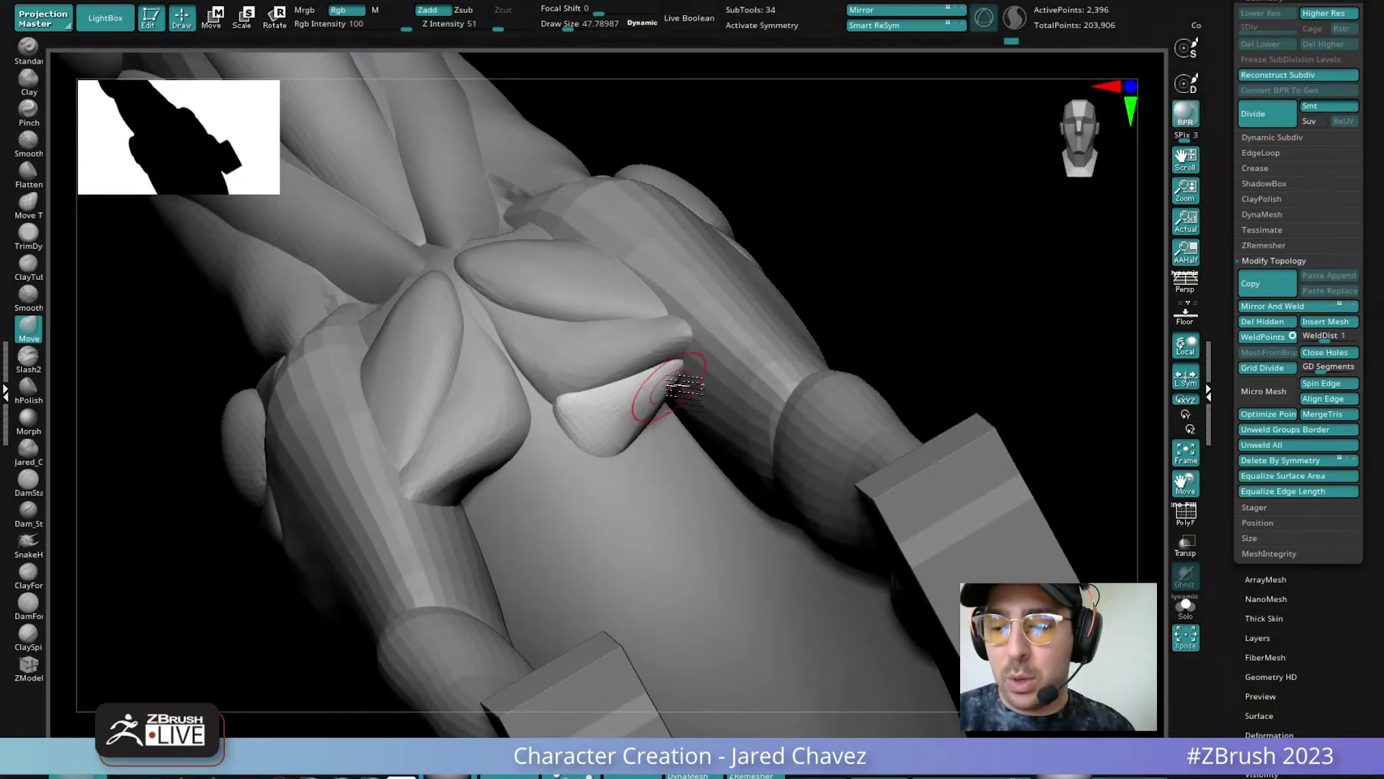
pyautogui.moveTo(670, 390); pyautogui.dragTo(671, 303, button='right')
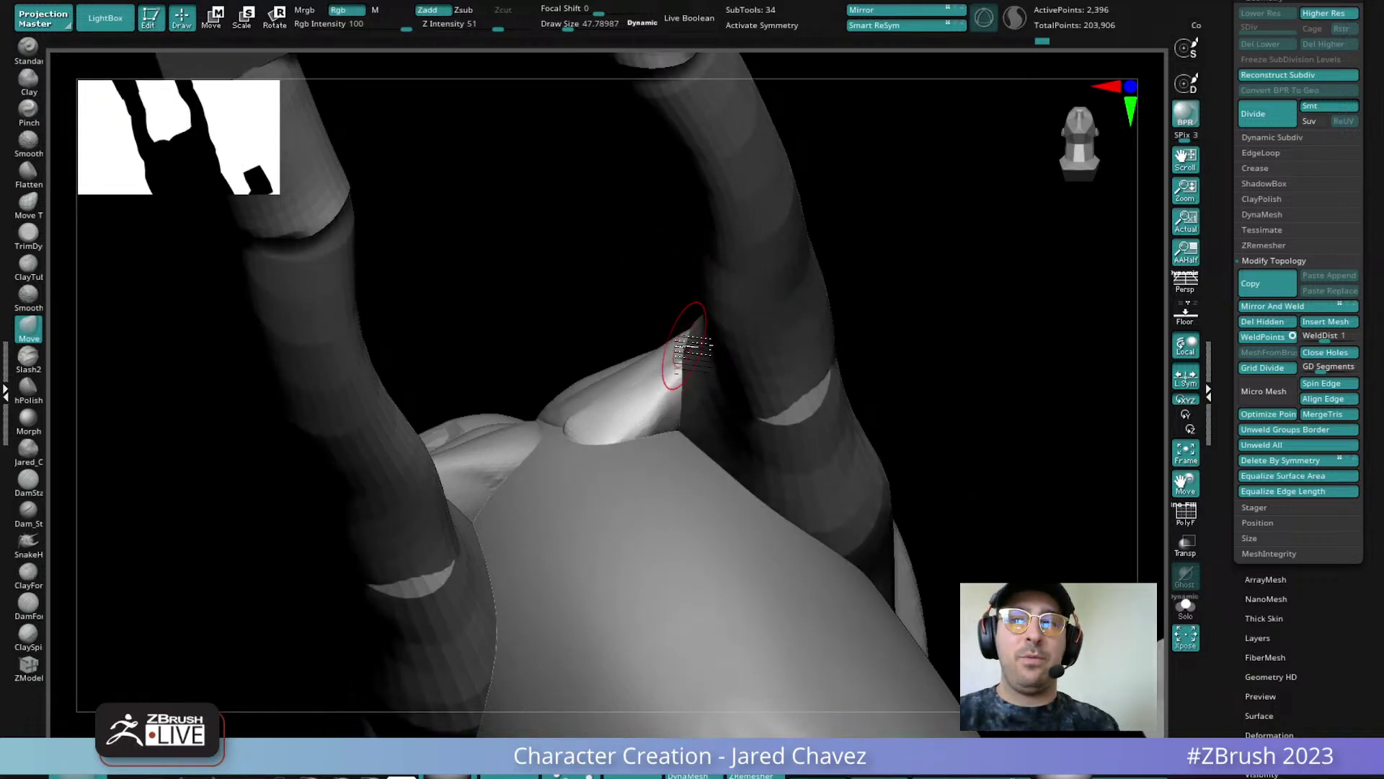
# Select the lower chest muscles, set the draw size to about 114 and reshape their front and outer surfaces with the Move brush
pyautogui.moveTo(637, 404)
pyautogui.mouseDown(button='right')
pyautogui.moveTo(658, 434)
pyautogui.moveTo(671, 534)
pyautogui.moveTo(587, 418)
pyautogui.moveTo(577, 328)
pyautogui.moveTo(556, 488)
pyautogui.mouseUp(button='right')
pyautogui.keyDown('alt'); pyautogui.click(574, 410); pyautogui.keyUp('alt')
pyautogui.press('space')
pyautogui.moveTo(548, 407); pyautogui.dragTo(576, 408)
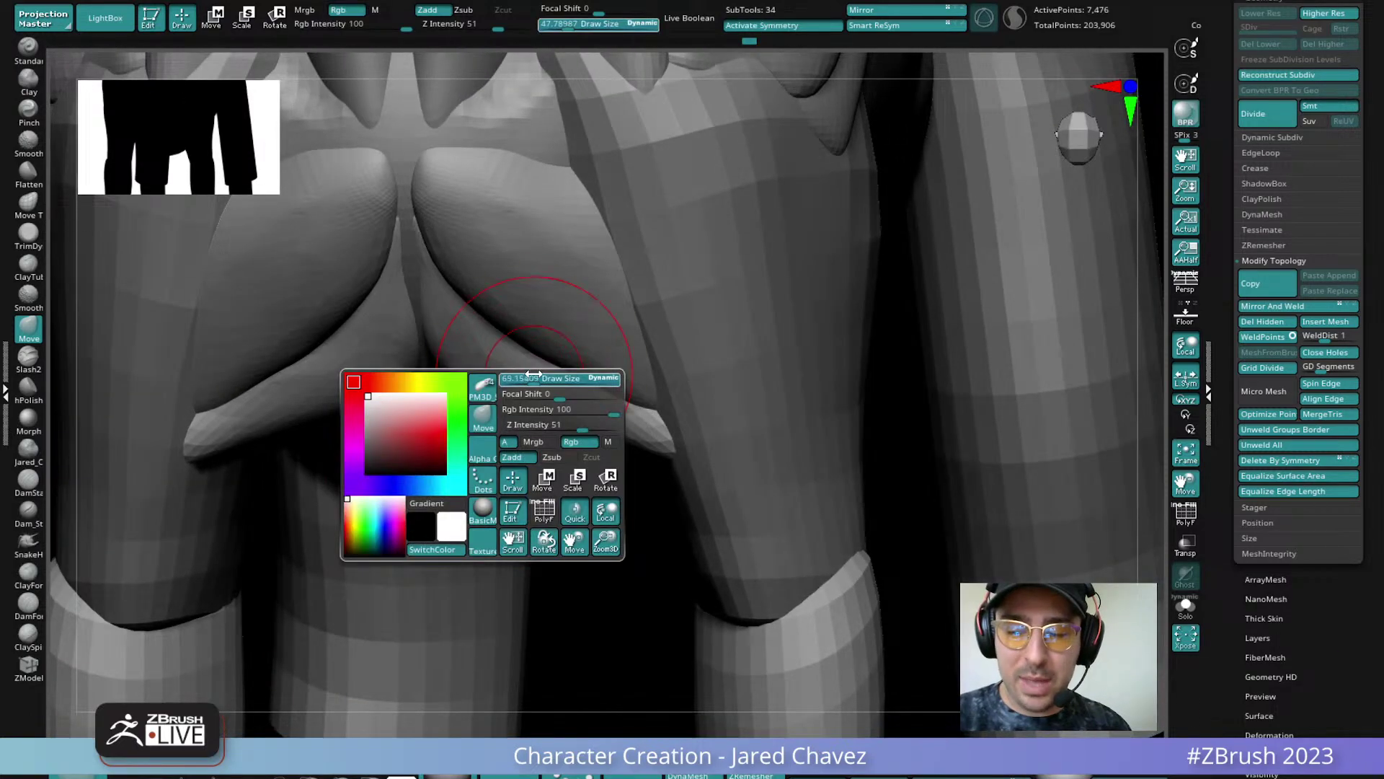
pyautogui.moveTo(537, 362); pyautogui.dragTo(513, 365, button='right')
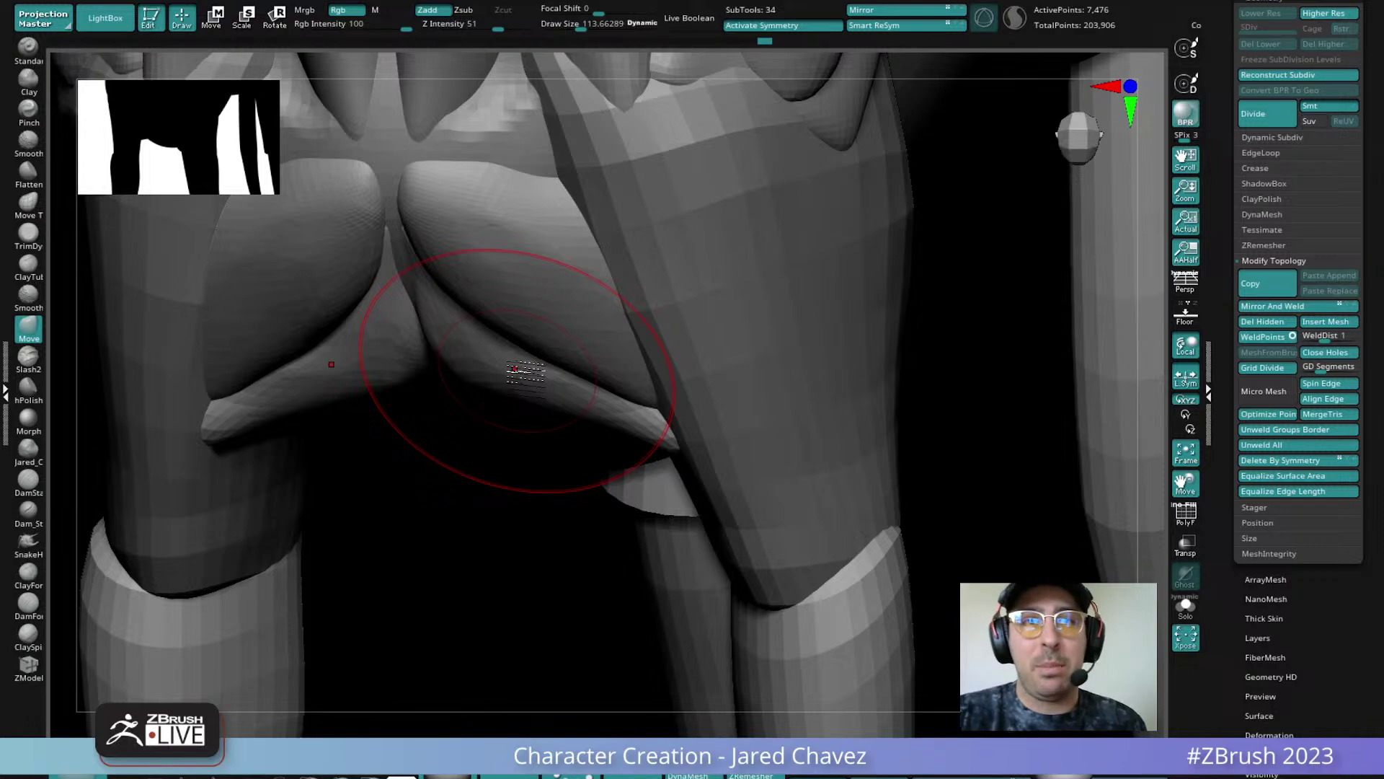
pyautogui.moveTo(514, 369)
pyautogui.mouseDown(button='right')
pyautogui.moveTo(504, 238)
pyautogui.moveTo(526, 377)
pyautogui.moveTo(597, 377)
pyautogui.moveTo(562, 367)
pyautogui.moveTo(640, 339)
pyautogui.mouseUp(button='right')
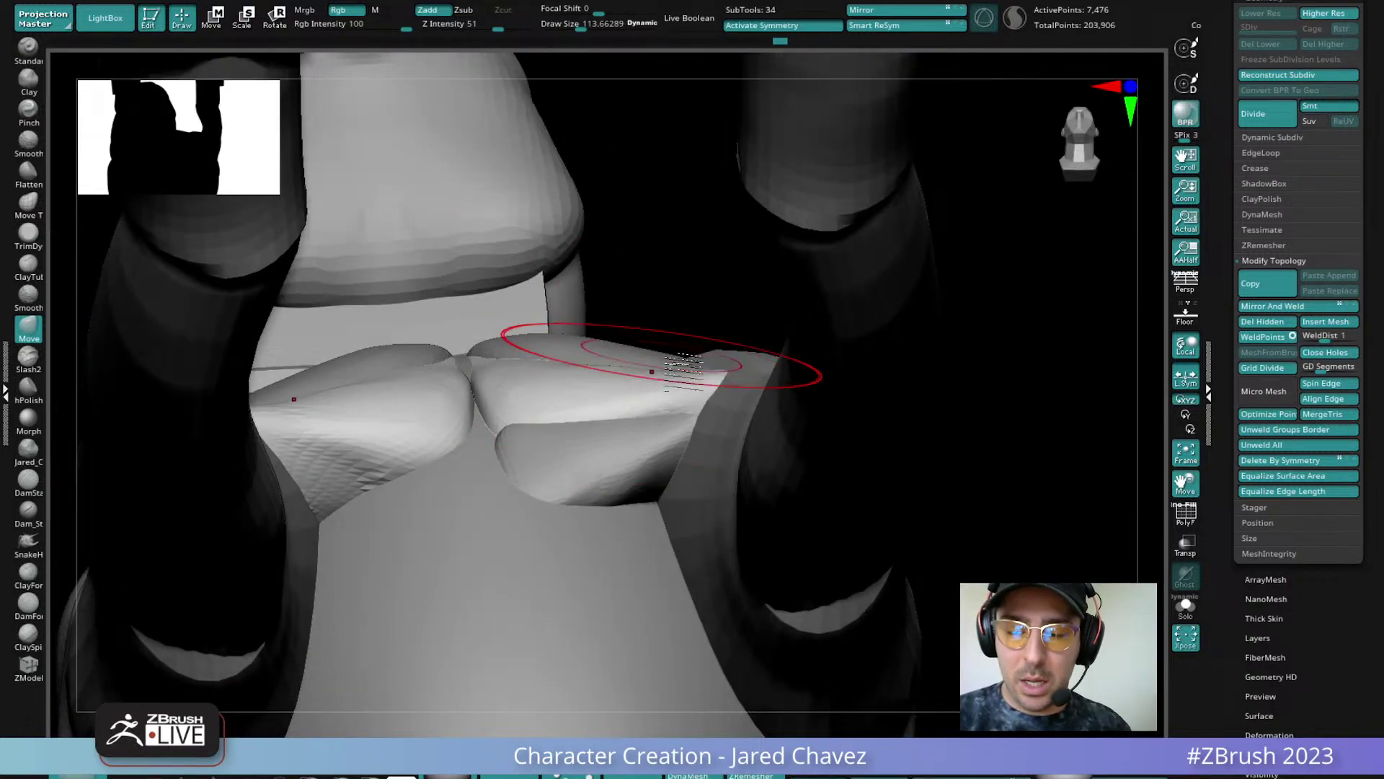
pyautogui.moveTo(697, 374); pyautogui.dragTo(683, 374)
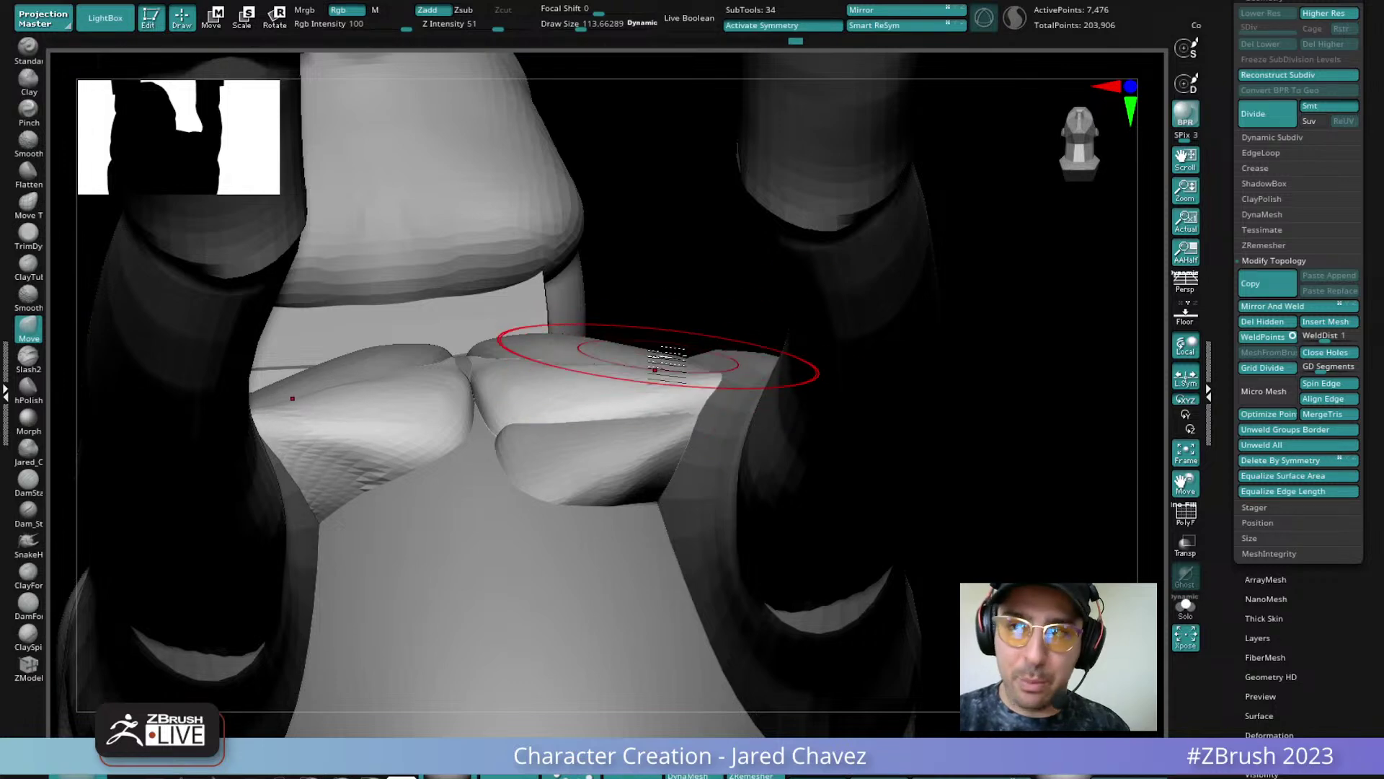
# Set the draw size to about 62 and refine the new muscle's tapered tip and inner edge beneath the lower chest muscle
pyautogui.moveTo(664, 365); pyautogui.dragTo(665, 389, button='right')
pyautogui.press('space')
pyautogui.moveTo(667, 367); pyautogui.dragTo(654, 366)
pyautogui.moveTo(701, 376)
pyautogui.mouseDown(button='right')
pyautogui.moveTo(658, 476)
pyautogui.moveTo(676, 512)
pyautogui.moveTo(689, 318)
pyautogui.moveTo(721, 504)
pyautogui.moveTo(686, 349)
pyautogui.moveTo(660, 478)
pyautogui.mouseUp(button='right')
pyautogui.keyDown('alt'); pyautogui.click(667, 509); pyautogui.keyUp('alt')
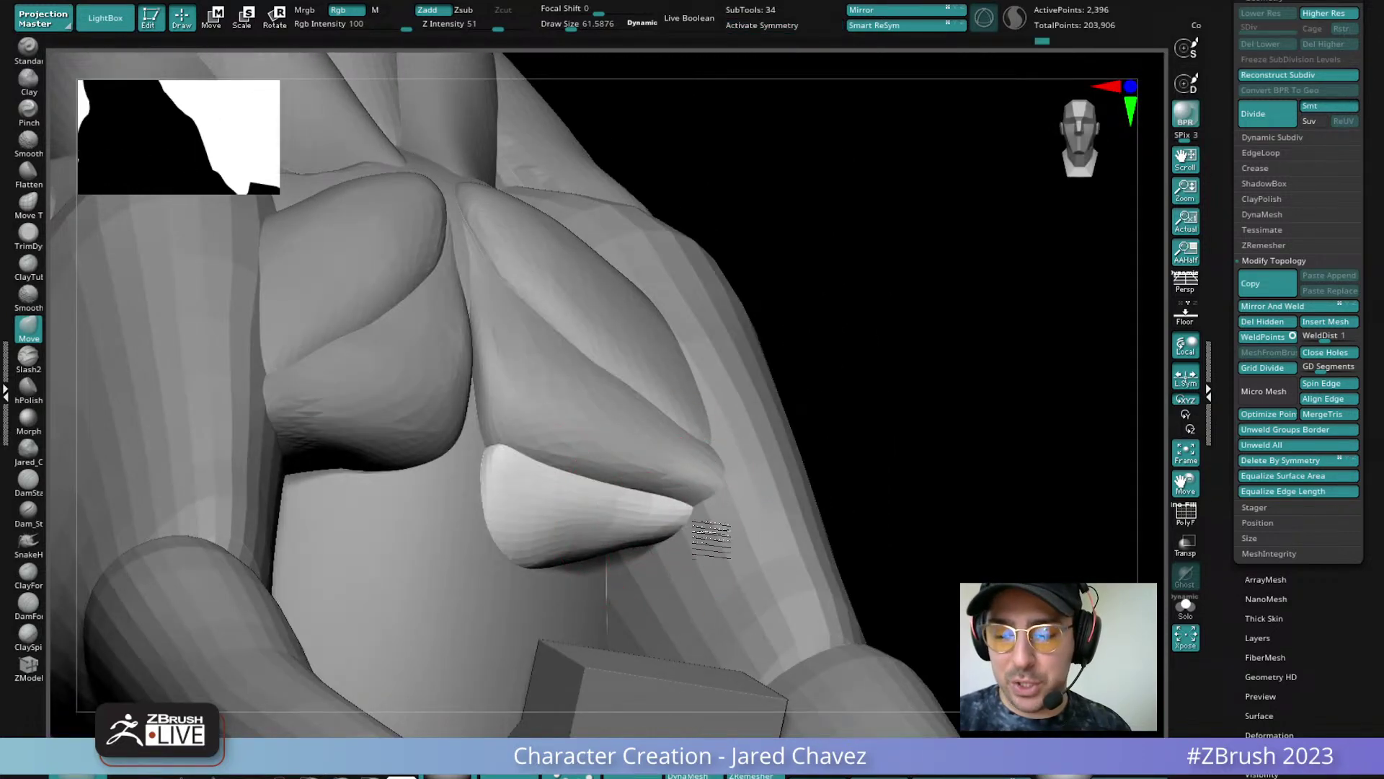
pyautogui.moveTo(685, 525); pyautogui.dragTo(642, 425, button='right')
pyautogui.moveTo(486, 531); pyautogui.dragTo(498, 681, button='right')
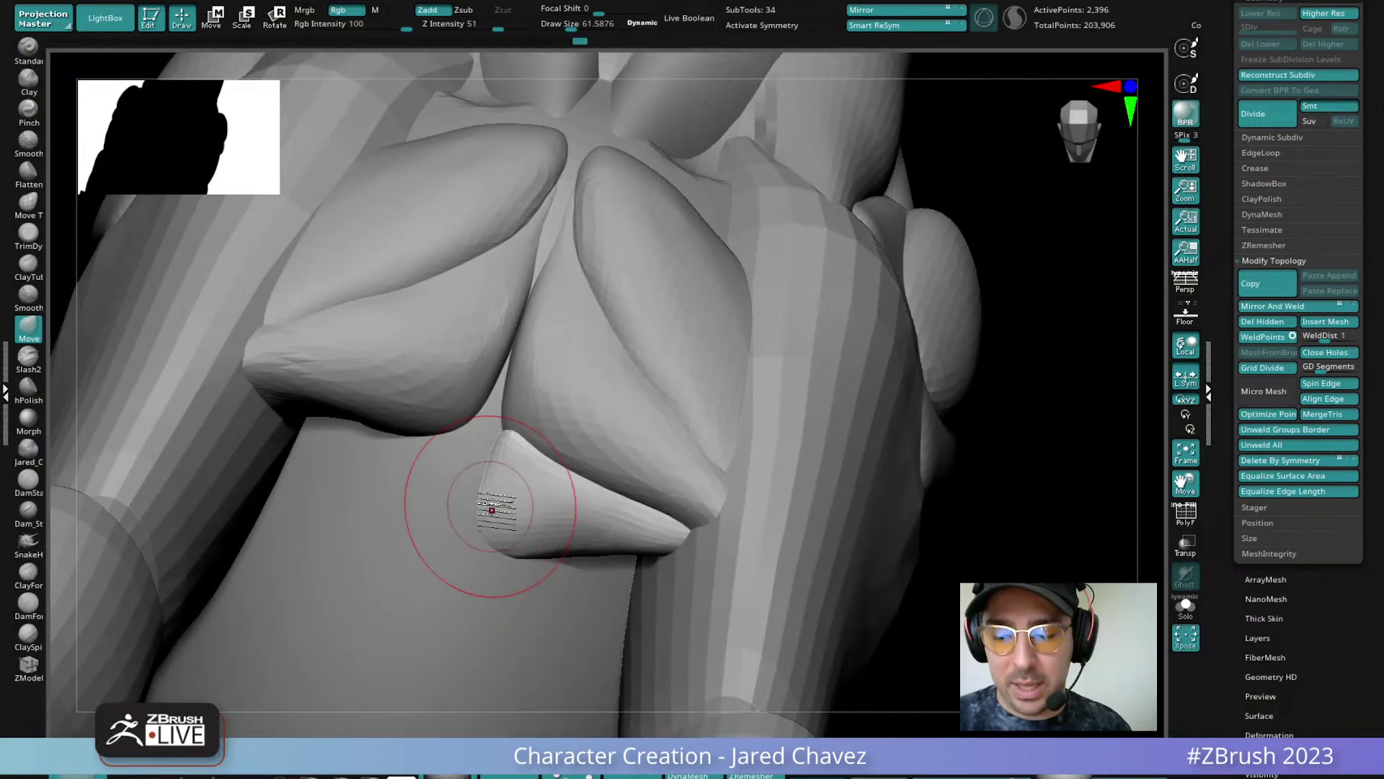
pyautogui.moveTo(500, 491); pyautogui.dragTo(736, 310, button='right')
pyautogui.moveTo(741, 256); pyautogui.dragTo(766, 426, button='right')
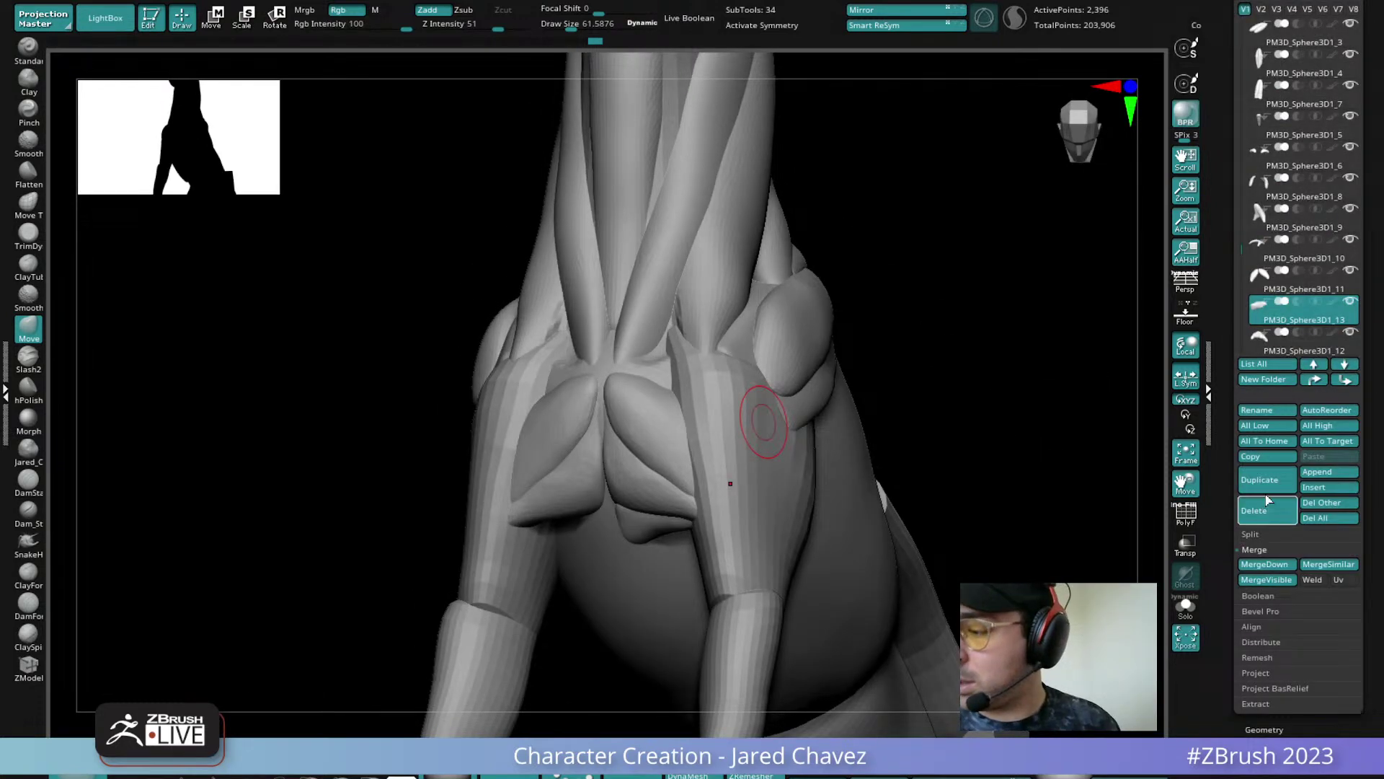
# Duplicate the new muscle and mirror the copy to the other side of the chest
pyautogui.click(1269, 476)
pyautogui.click(873, 16)
pyautogui.moveTo(695, 470); pyautogui.dragTo(690, 434, button='right')
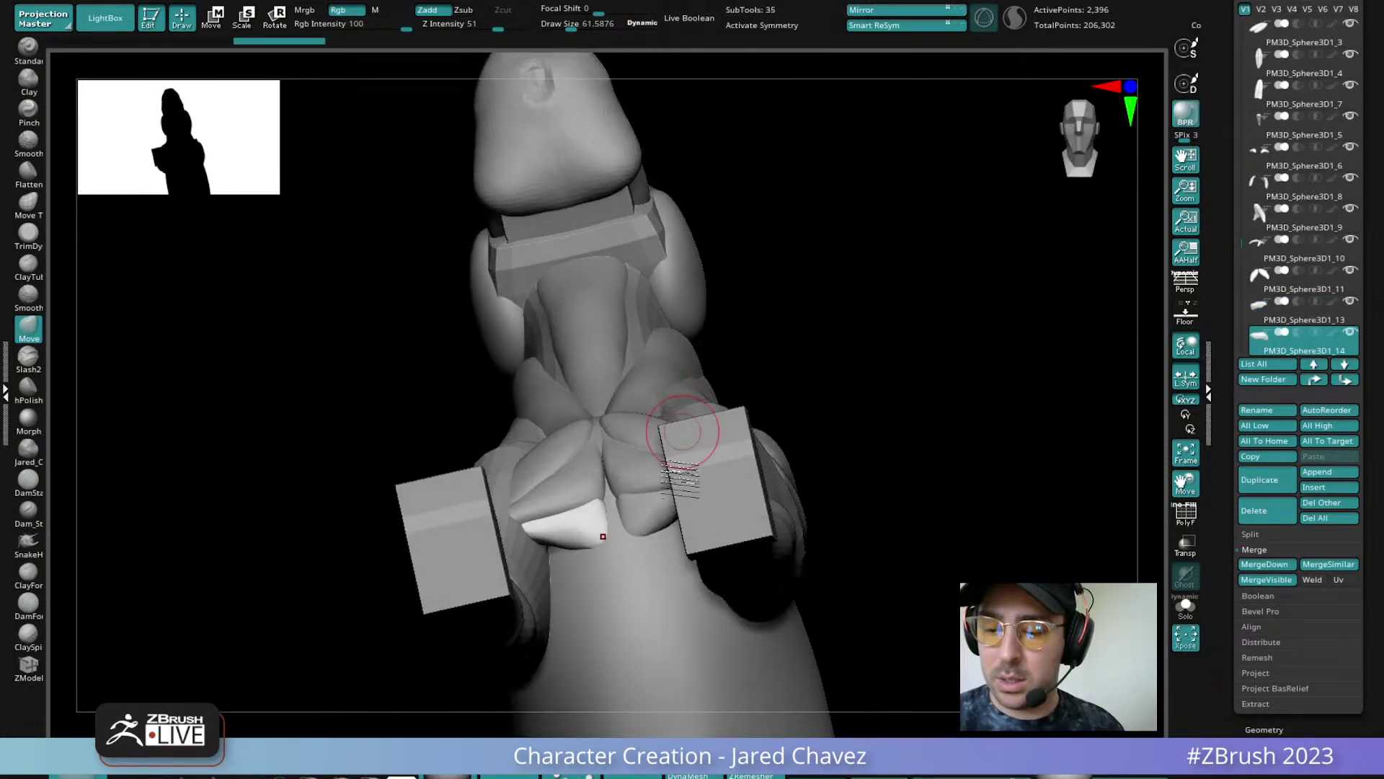
pyautogui.moveTo(644, 516); pyautogui.dragTo(695, 647, button='right')
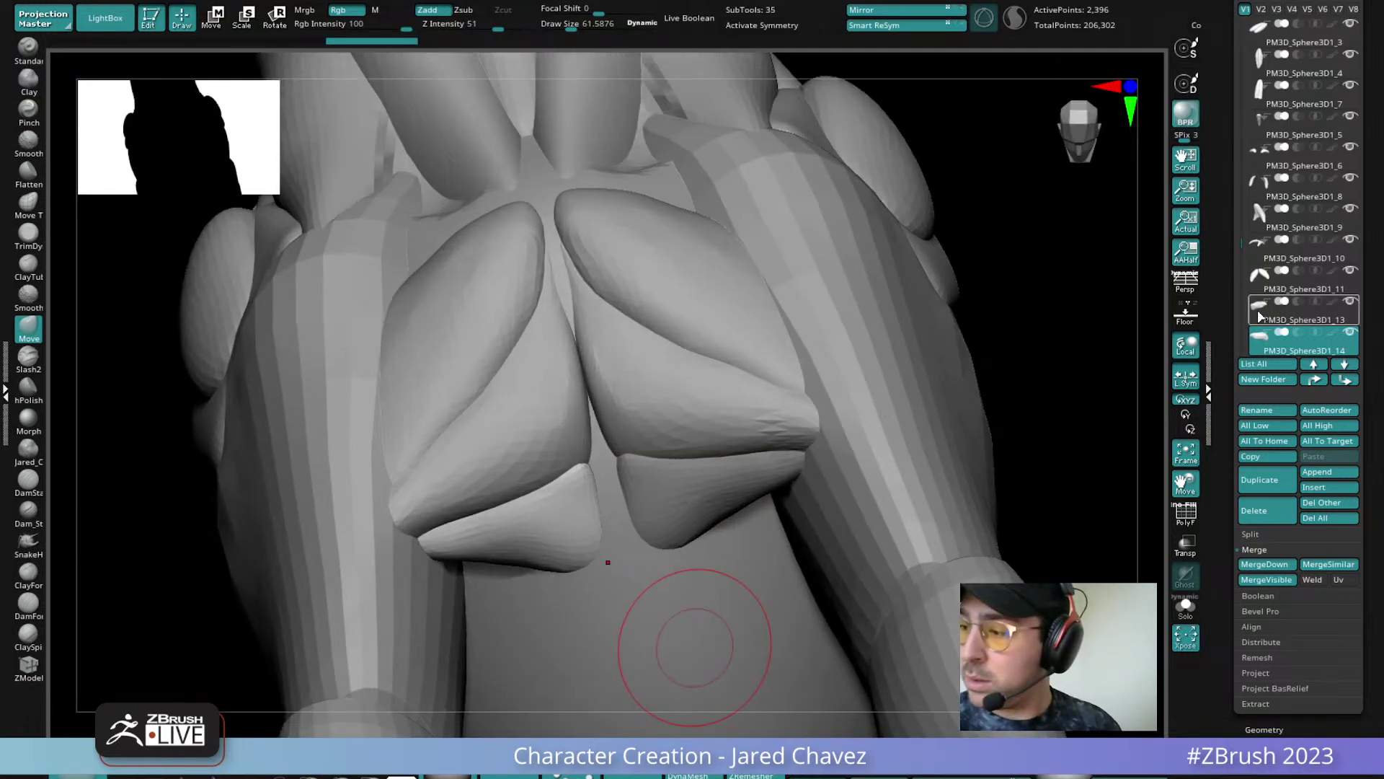
# Merge the original muscle down with its mirrored copy into one subtool and turn symmetry on
pyautogui.click(1302, 312)
pyautogui.click(1282, 564)
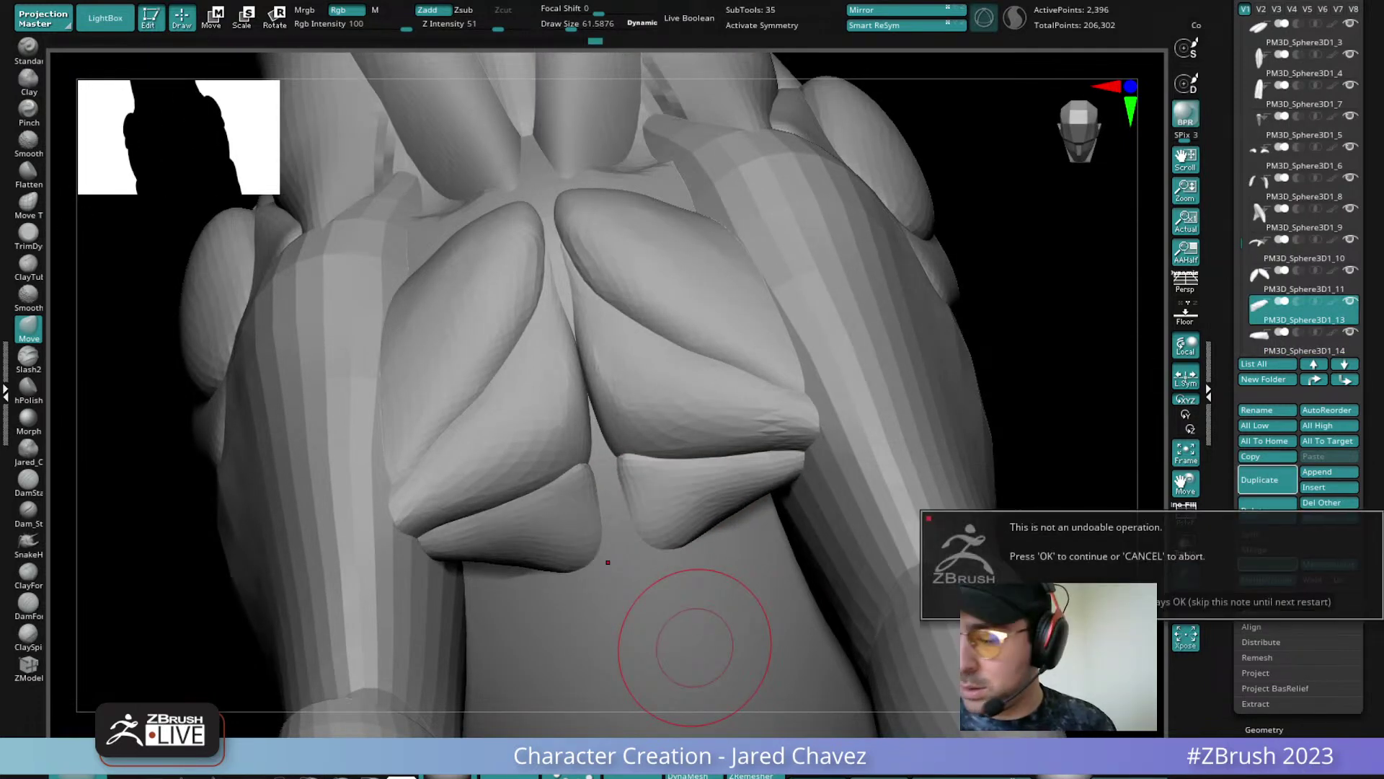
pyautogui.click(1038, 604)
pyautogui.press('x')
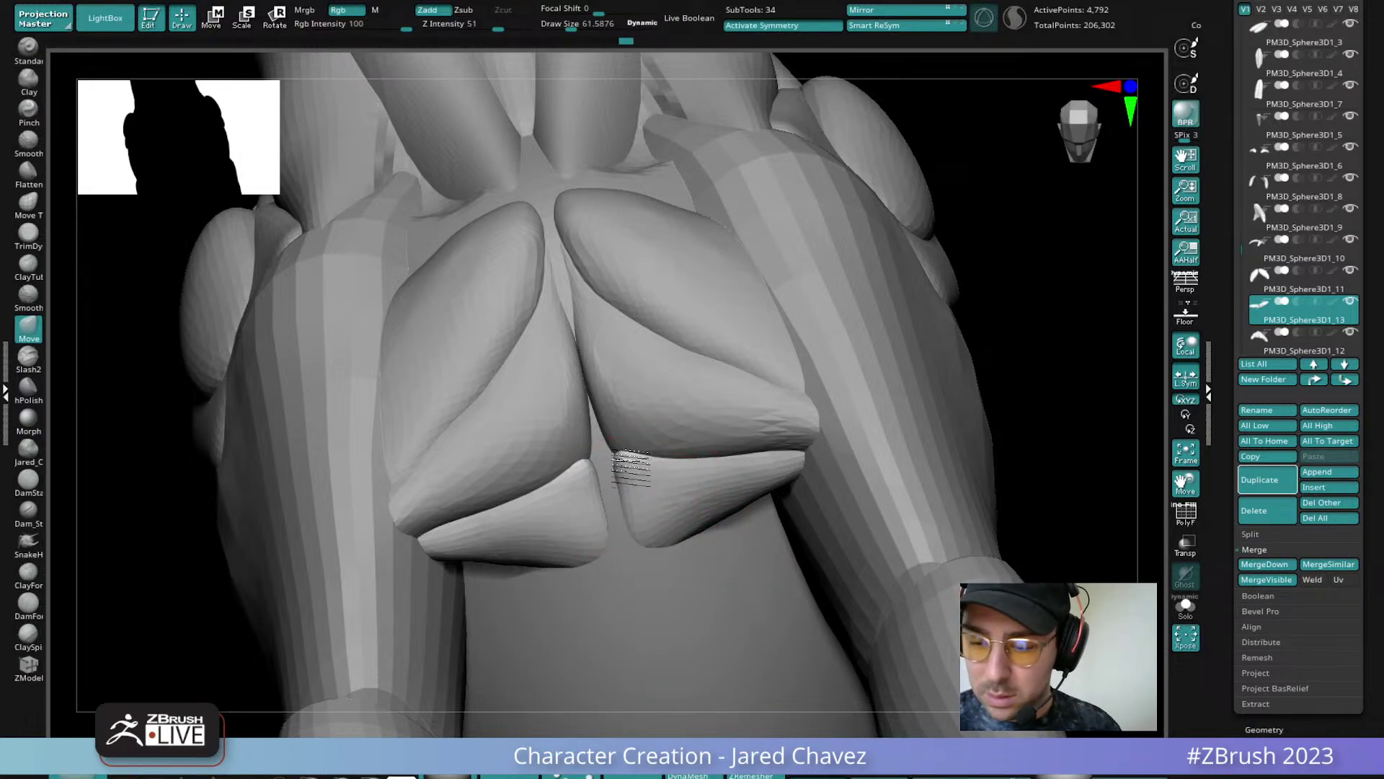
# Refine the merged muscles' inner edges and the upper chest muscles with the Move brush and save the project
pyautogui.moveTo(627, 452)
pyautogui.mouseDown(button='right')
pyautogui.moveTo(630, 418)
pyautogui.moveTo(629, 463)
pyautogui.moveTo(608, 428)
pyautogui.moveTo(633, 450)
pyautogui.moveTo(526, 479)
pyautogui.moveTo(634, 300)
pyautogui.moveTo(621, 216)
pyautogui.moveTo(618, 247)
pyautogui.mouseUp(button='right')
pyautogui.keyDown('alt'); pyautogui.click(630, 418); pyautogui.keyUp('alt')
pyautogui.keyDown('alt'); pyautogui.click(620, 220); pyautogui.keyUp('alt')
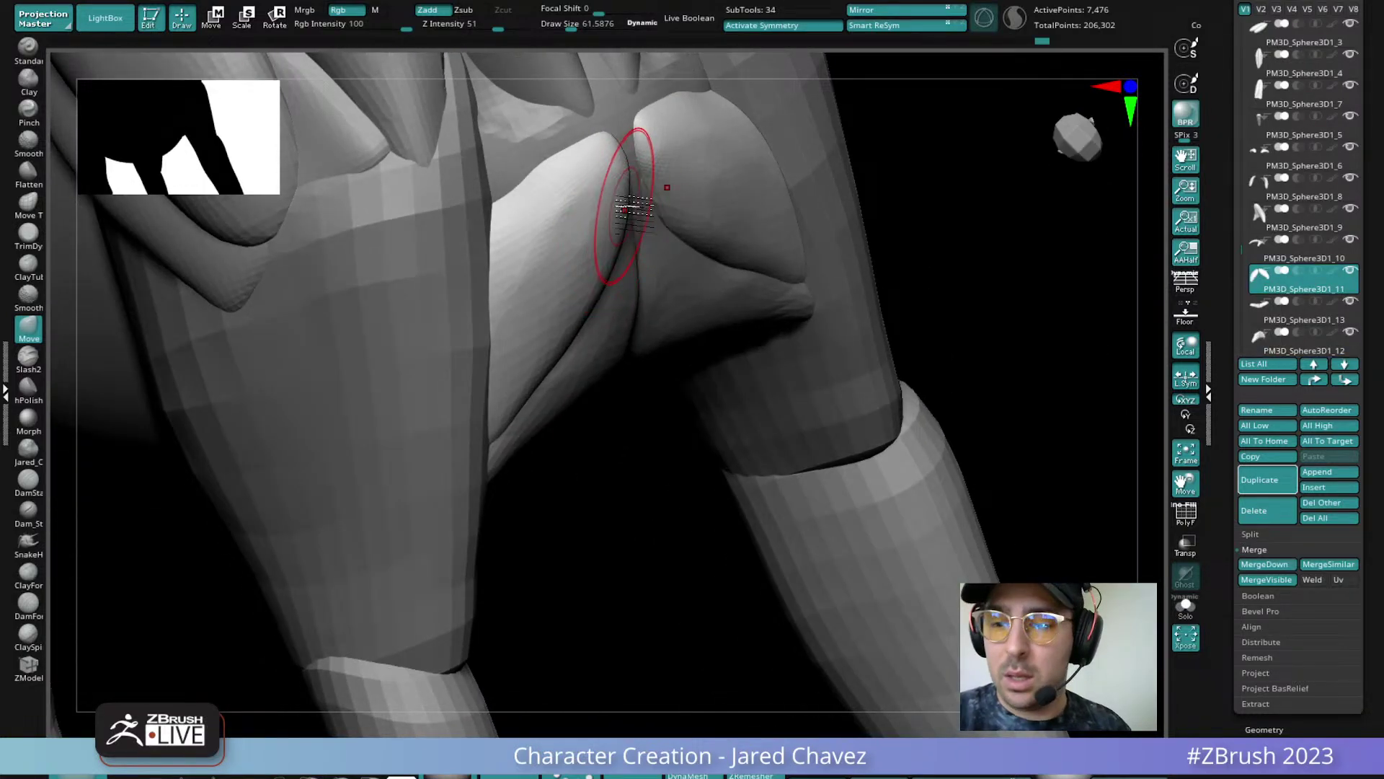
pyautogui.moveTo(634, 190); pyautogui.dragTo(601, 374, button='right')
pyautogui.hotkey('ctrl', 's')
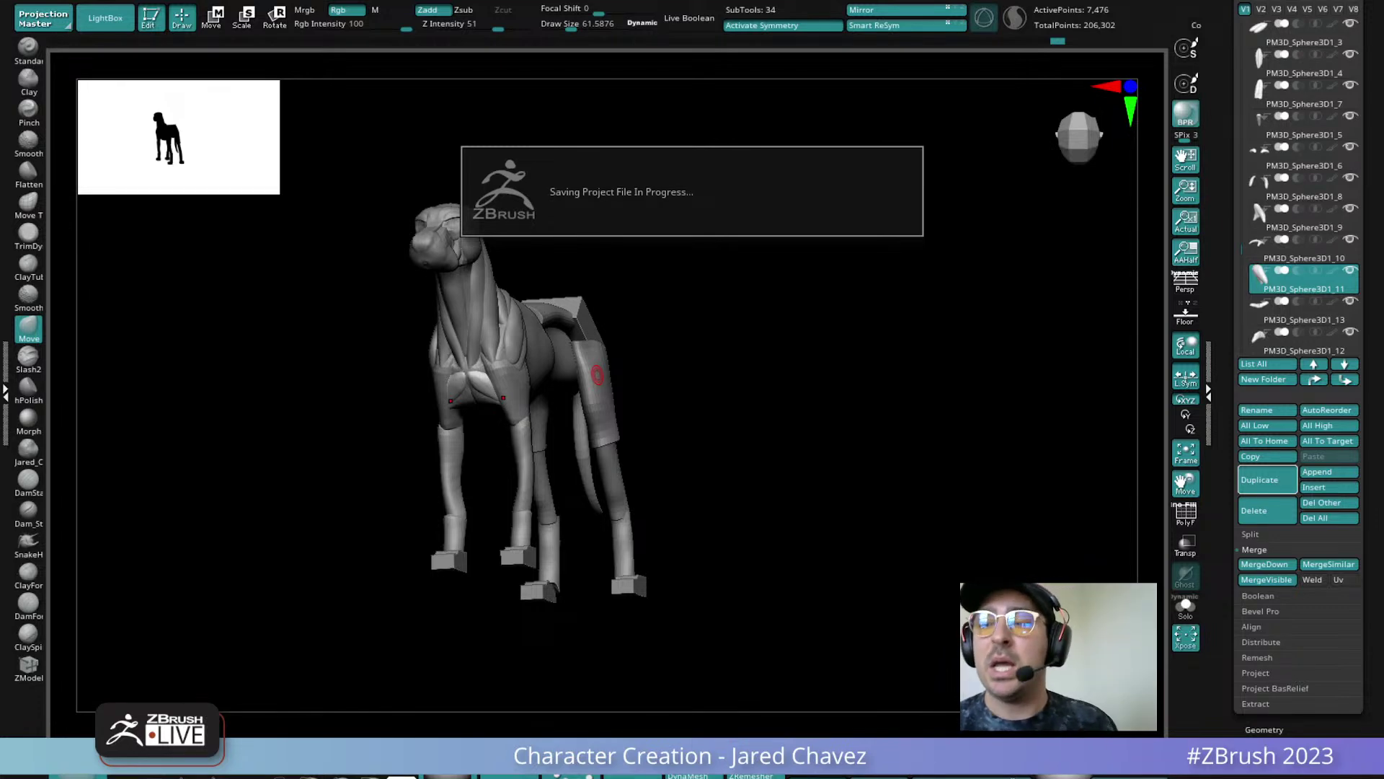
pyautogui.moveTo(711, 334)
pyautogui.mouseDown(button='right')
pyautogui.moveTo(829, 366)
pyautogui.moveTo(671, 360)
pyautogui.moveTo(727, 338)
pyautogui.mouseUp(button='right')
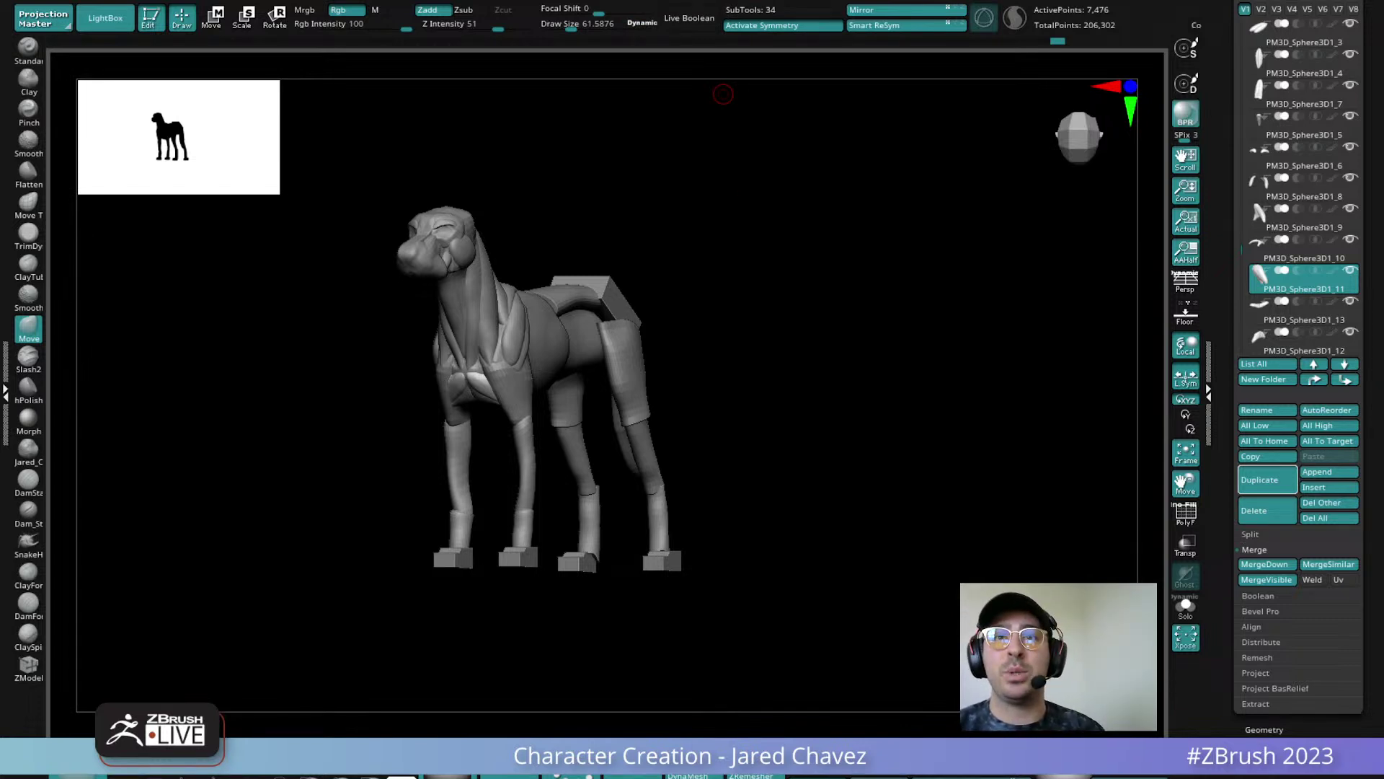
# Switch to the web browser, look through the YouTube channel's popular and recent videos and open "Lighting in UNREAL ENGINE 5 PT2"
pyautogui.moveTo(724, 0); pyautogui.dragTo(679, 102)
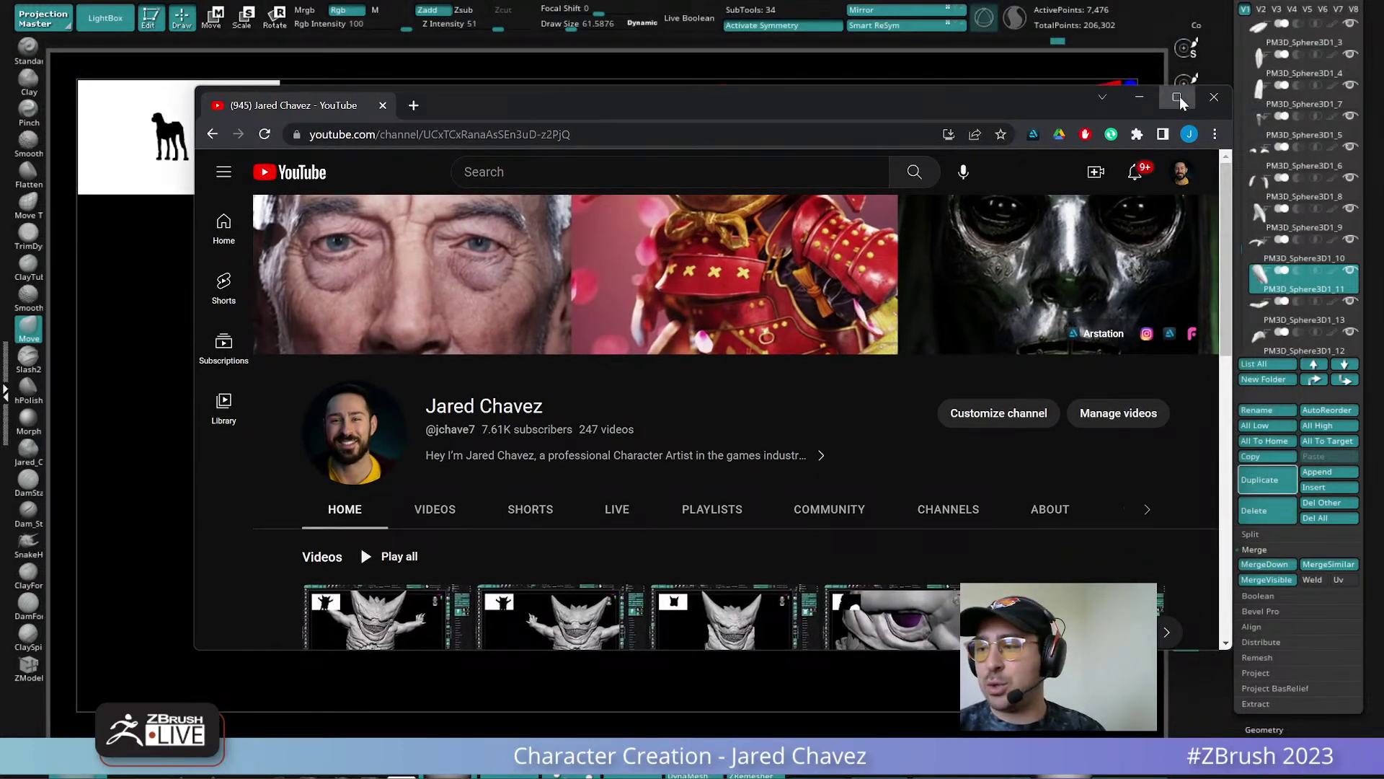
pyautogui.click(1178, 98)
pyautogui.scroll(-2, 216, 346)
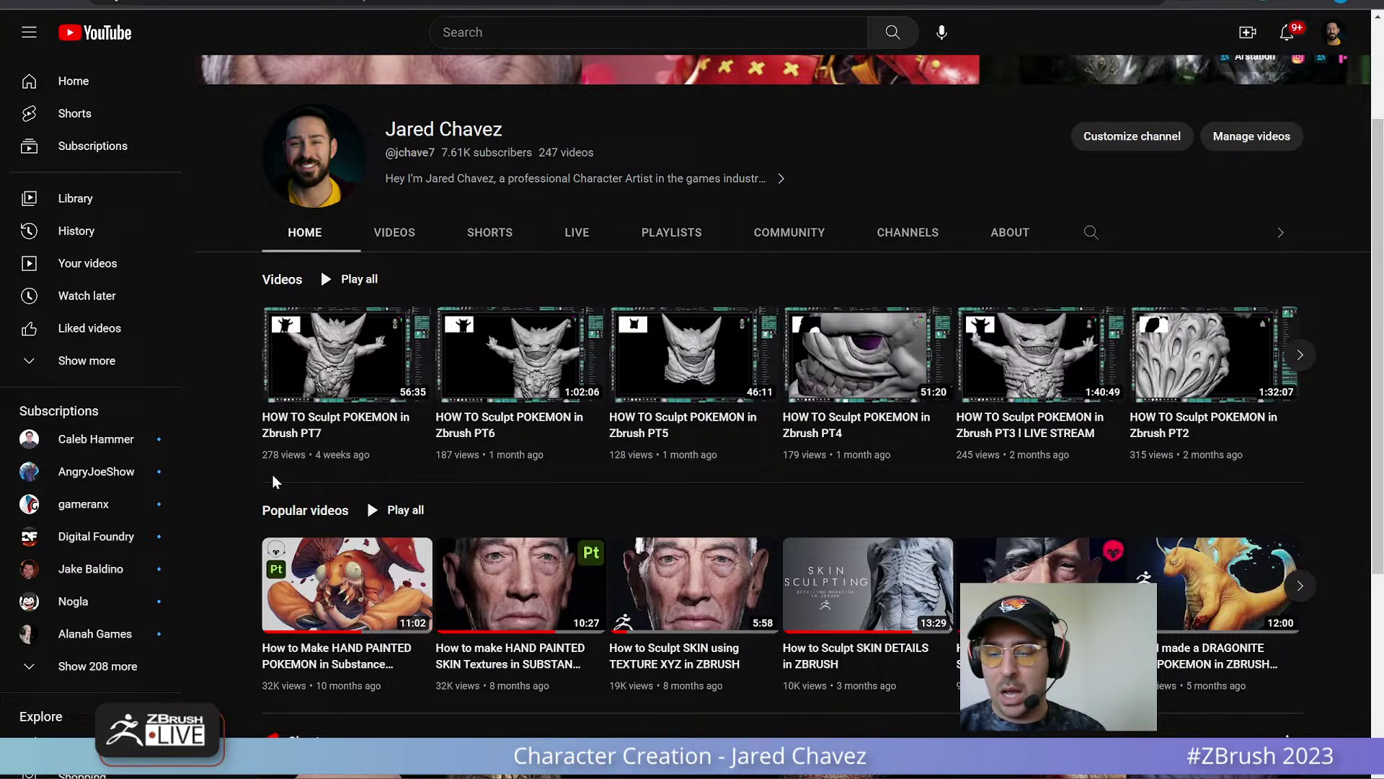
pyautogui.moveTo(862, 590)
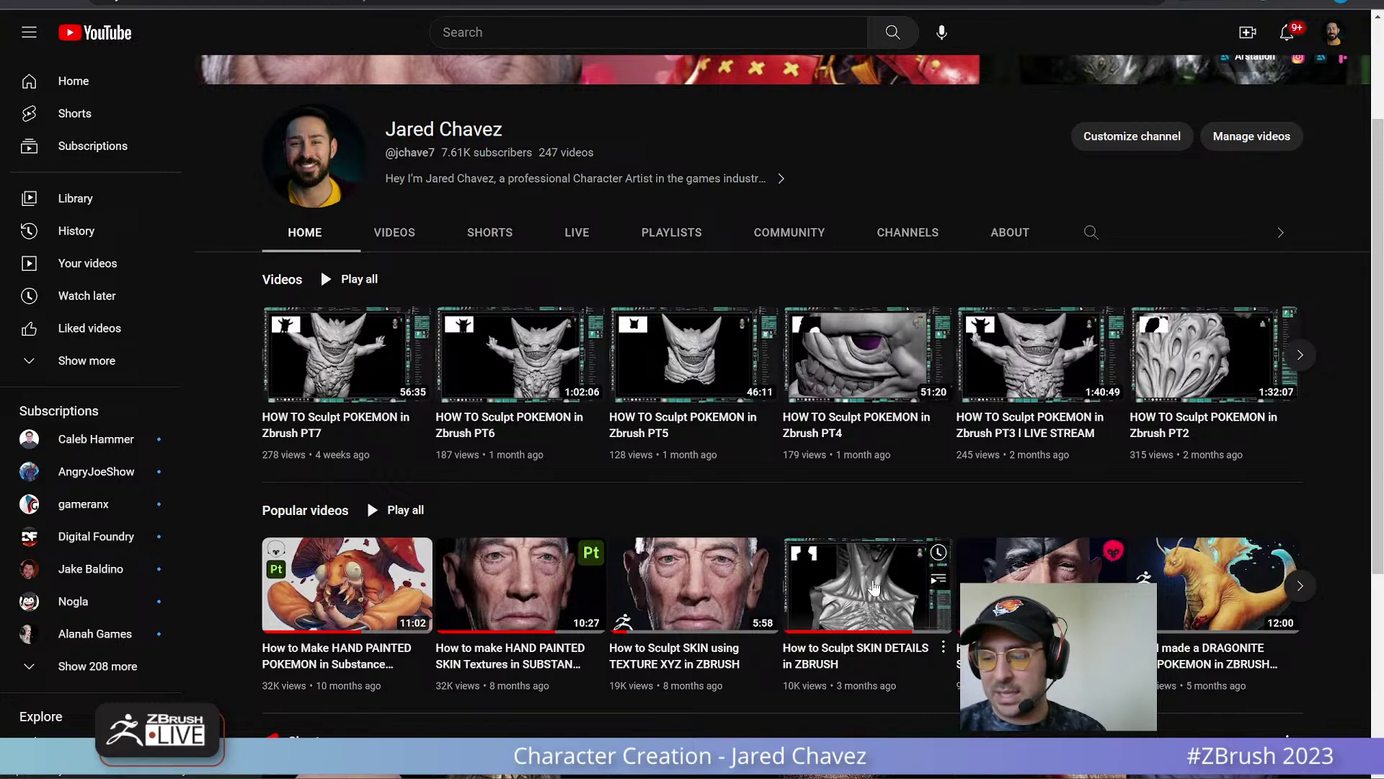
pyautogui.click(1300, 586)
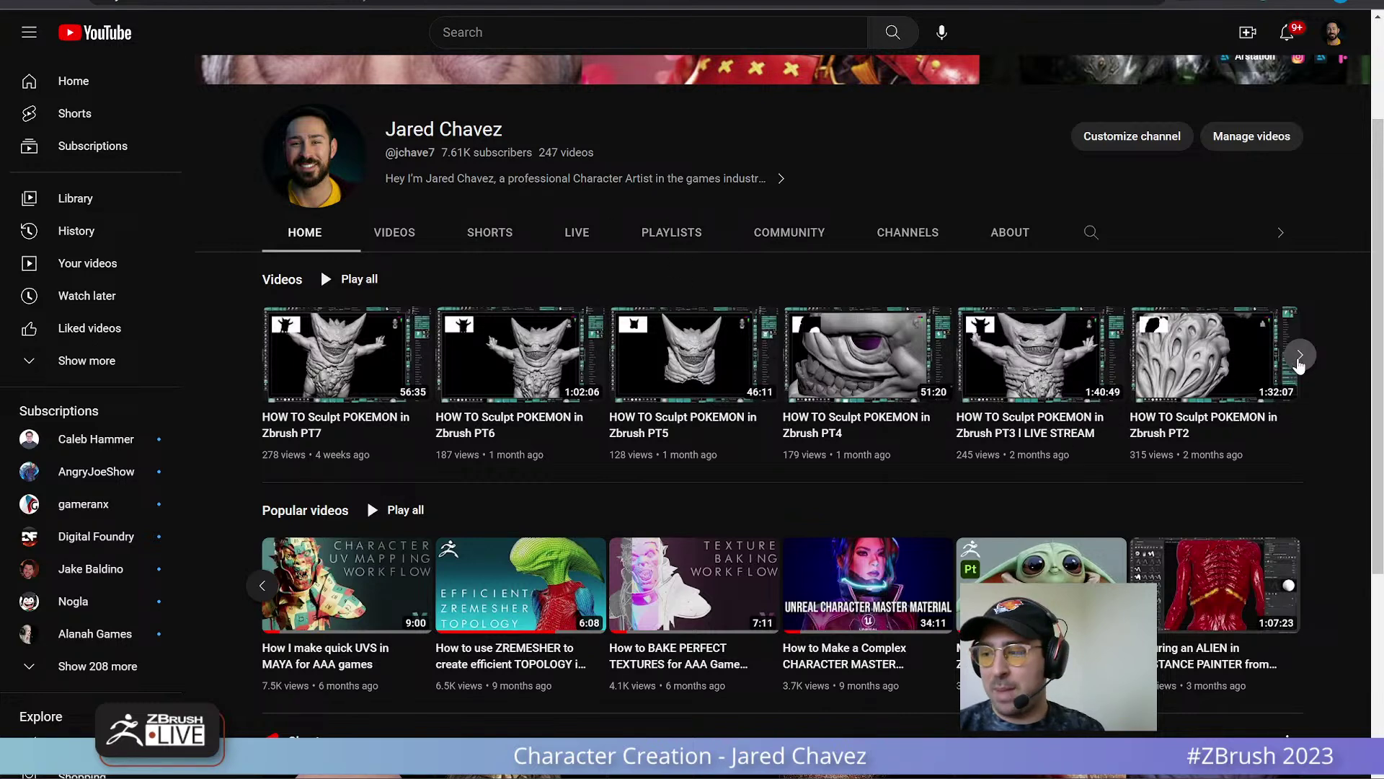
pyautogui.click(1298, 356)
pyautogui.click(1298, 361)
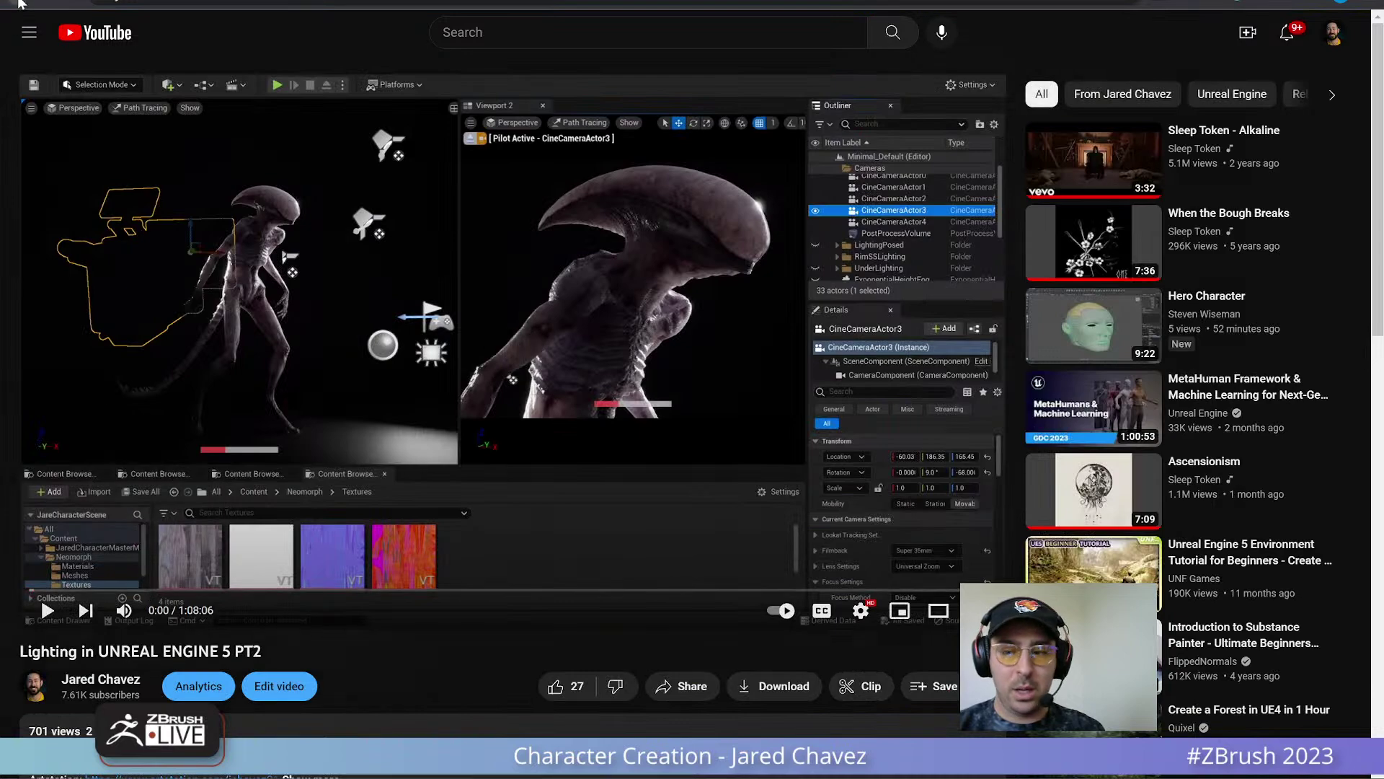
# Return to the YouTube channel page and look through its past live streams, down to the older ORC texturing videos
pyautogui.click(22, 2)
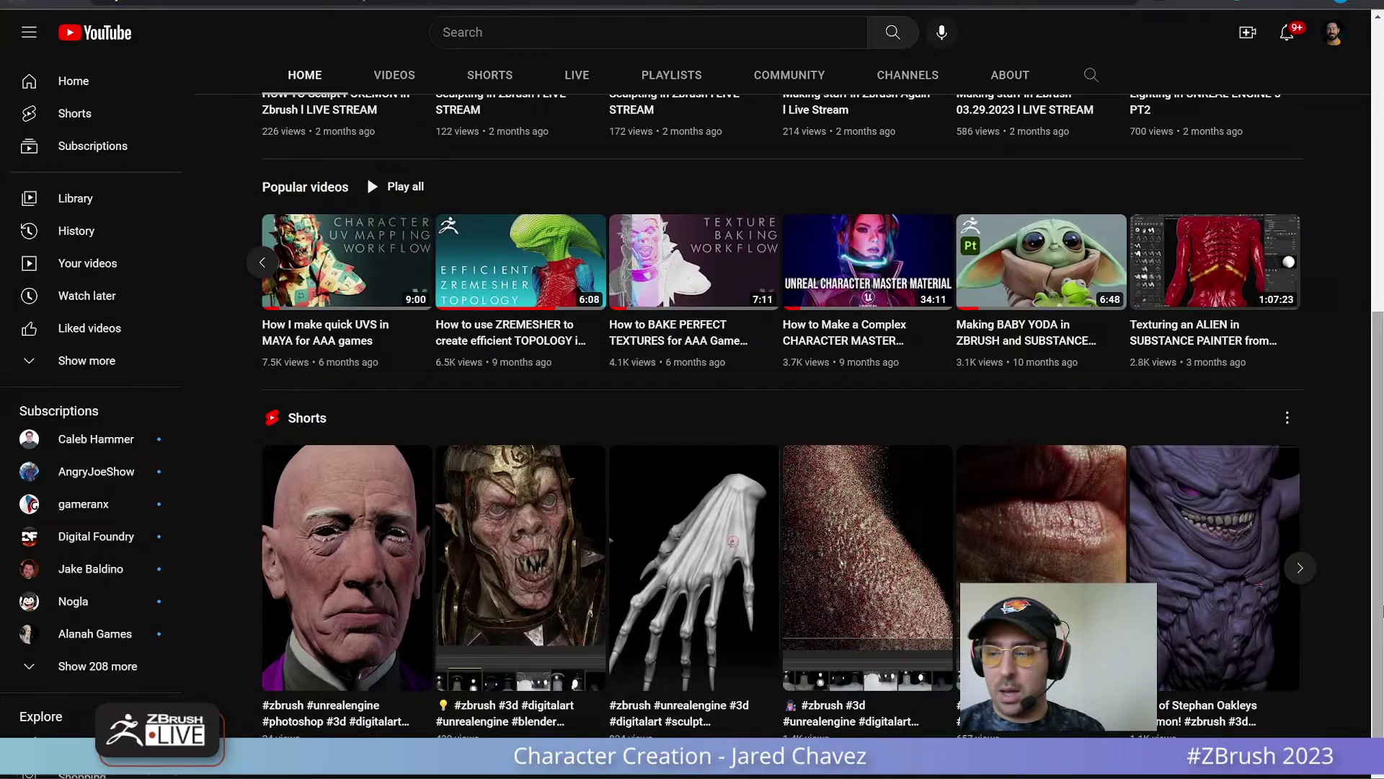
pyautogui.scroll(5, 1293, 409)
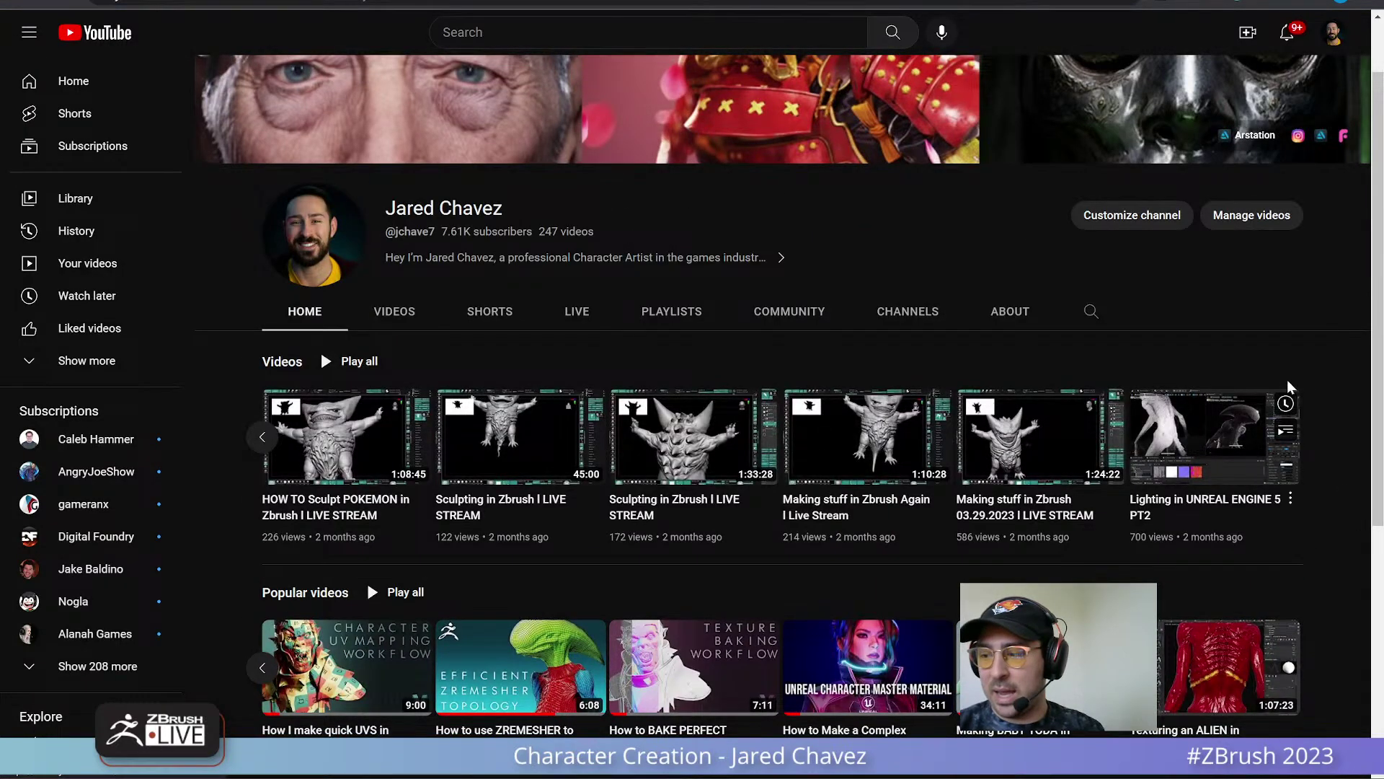
pyautogui.click(579, 314)
pyautogui.scroll(-6, 686, 320)
pyautogui.scroll(-15, 686, 320)
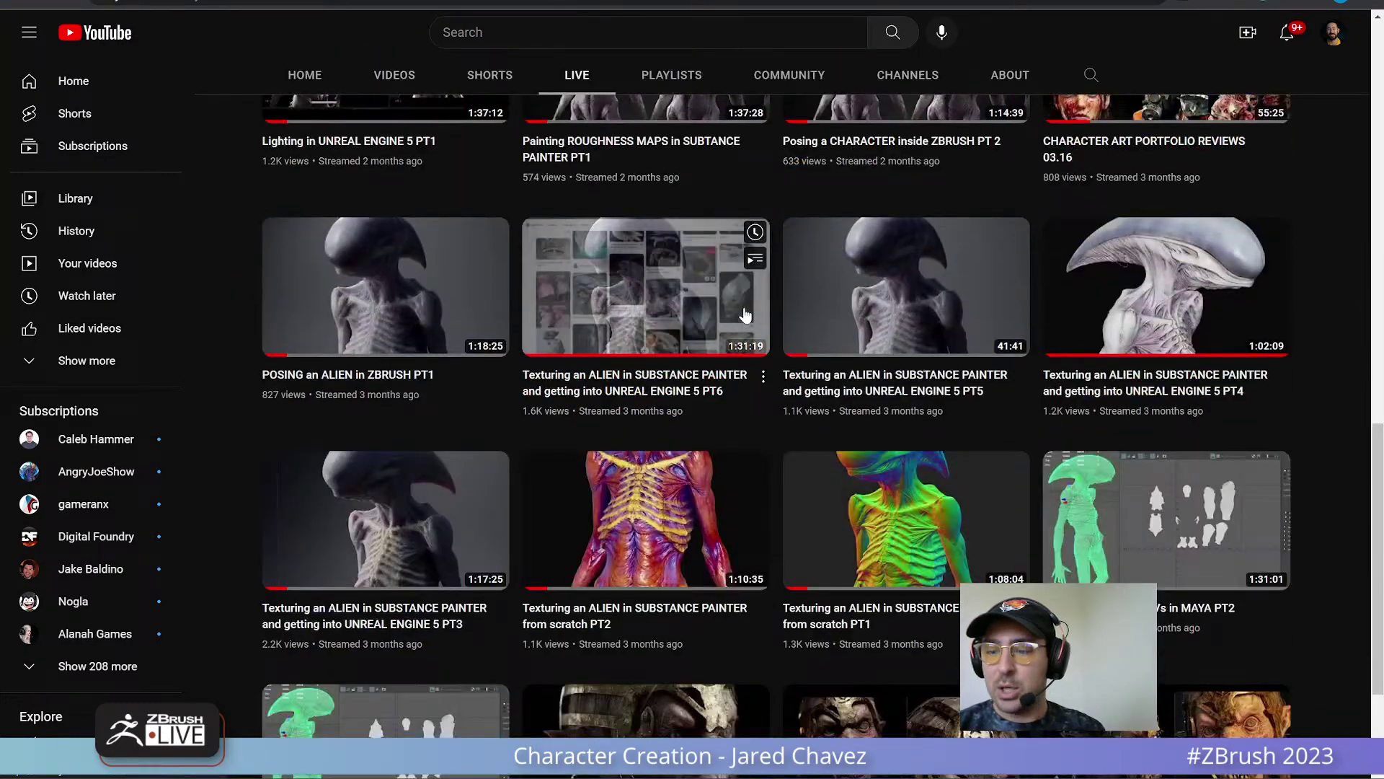
pyautogui.scroll(-10, 837, 449)
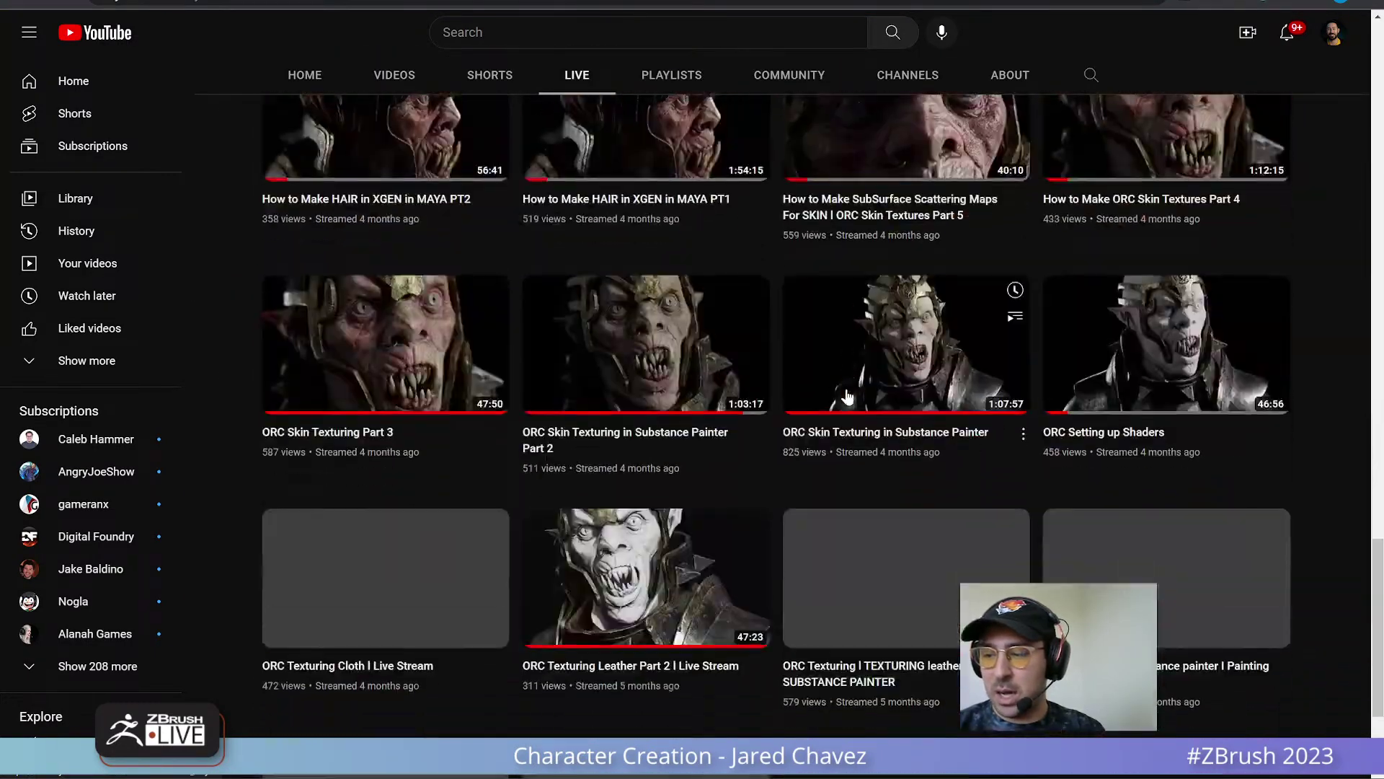
pyautogui.scroll(7, 856, 390)
pyautogui.scroll(20, 857, 390)
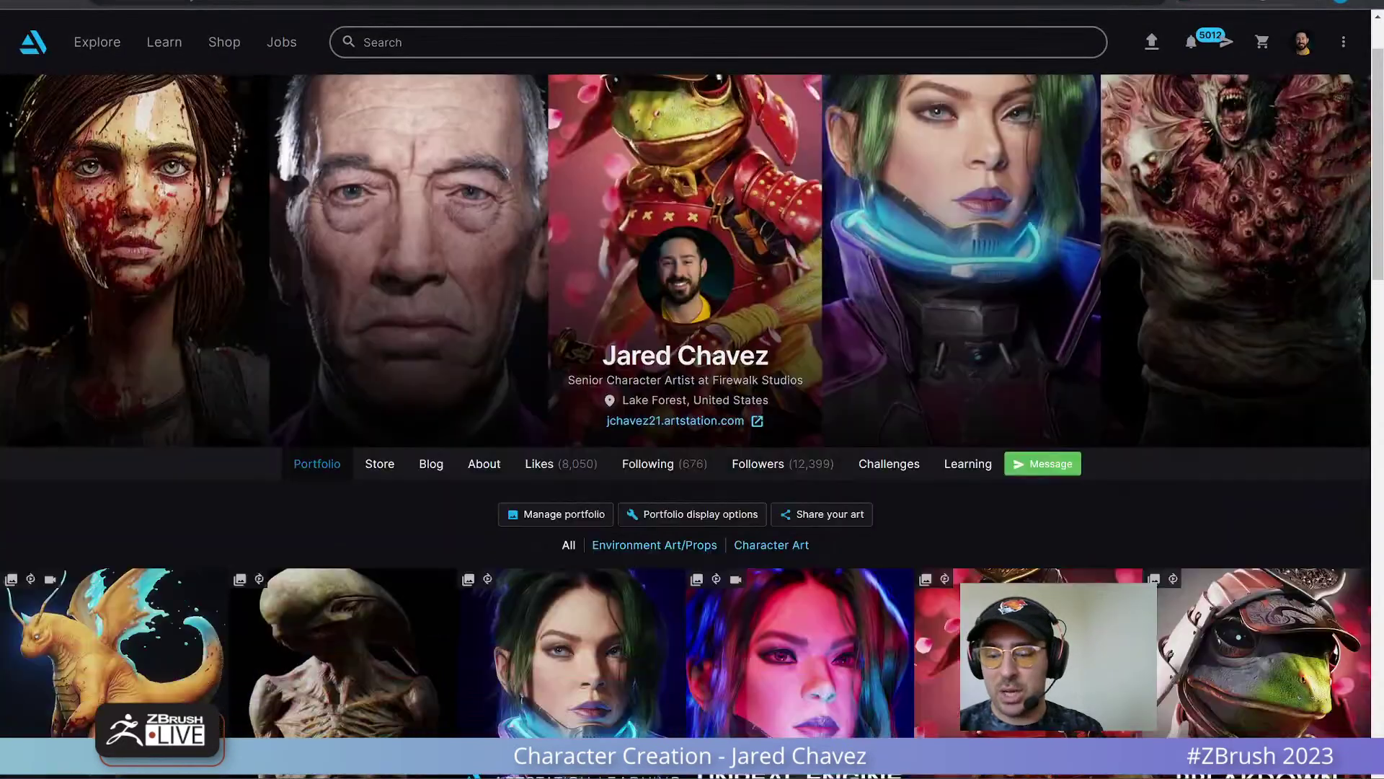
# Look through the character artworks in the artist's ArtStation portfolio, down to the older pieces
pyautogui.scroll(-10, 572, 164)
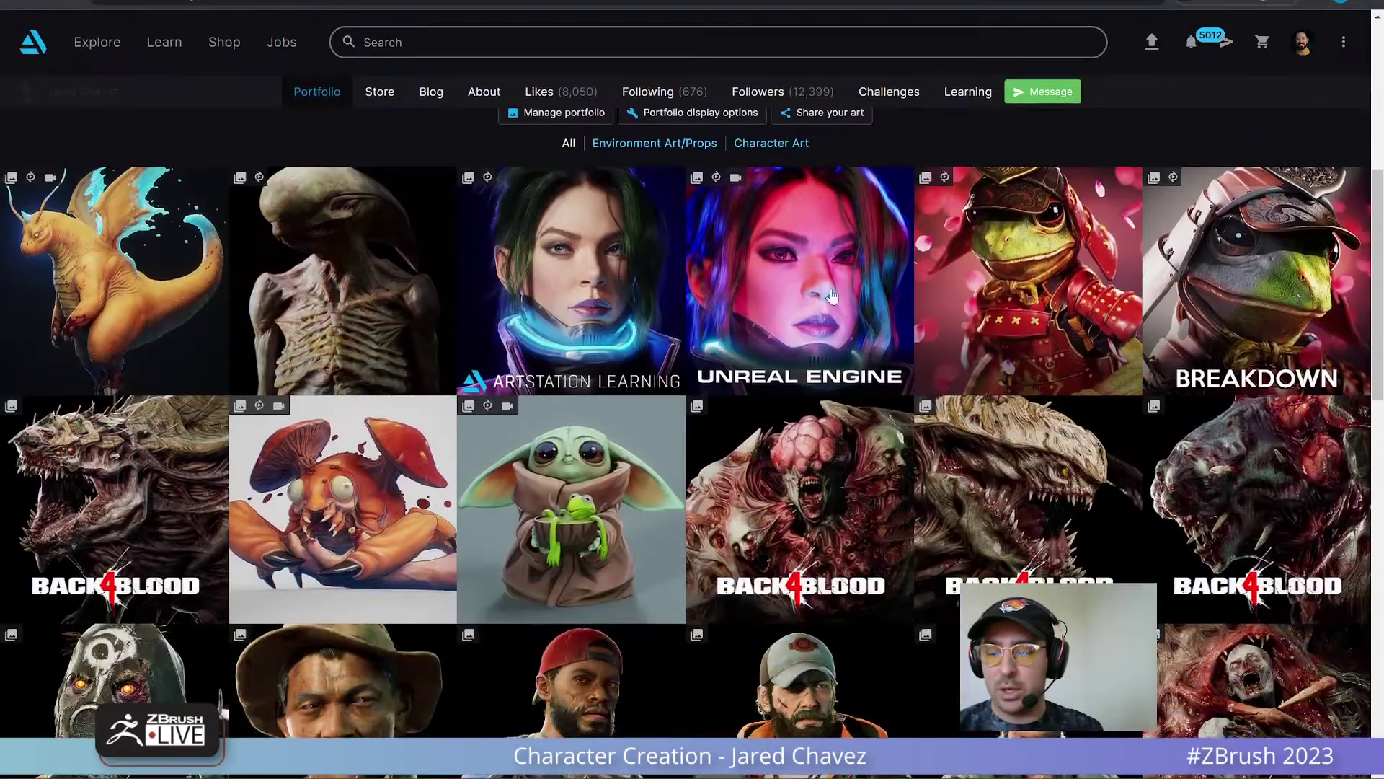
pyautogui.scroll(-12, 572, 165)
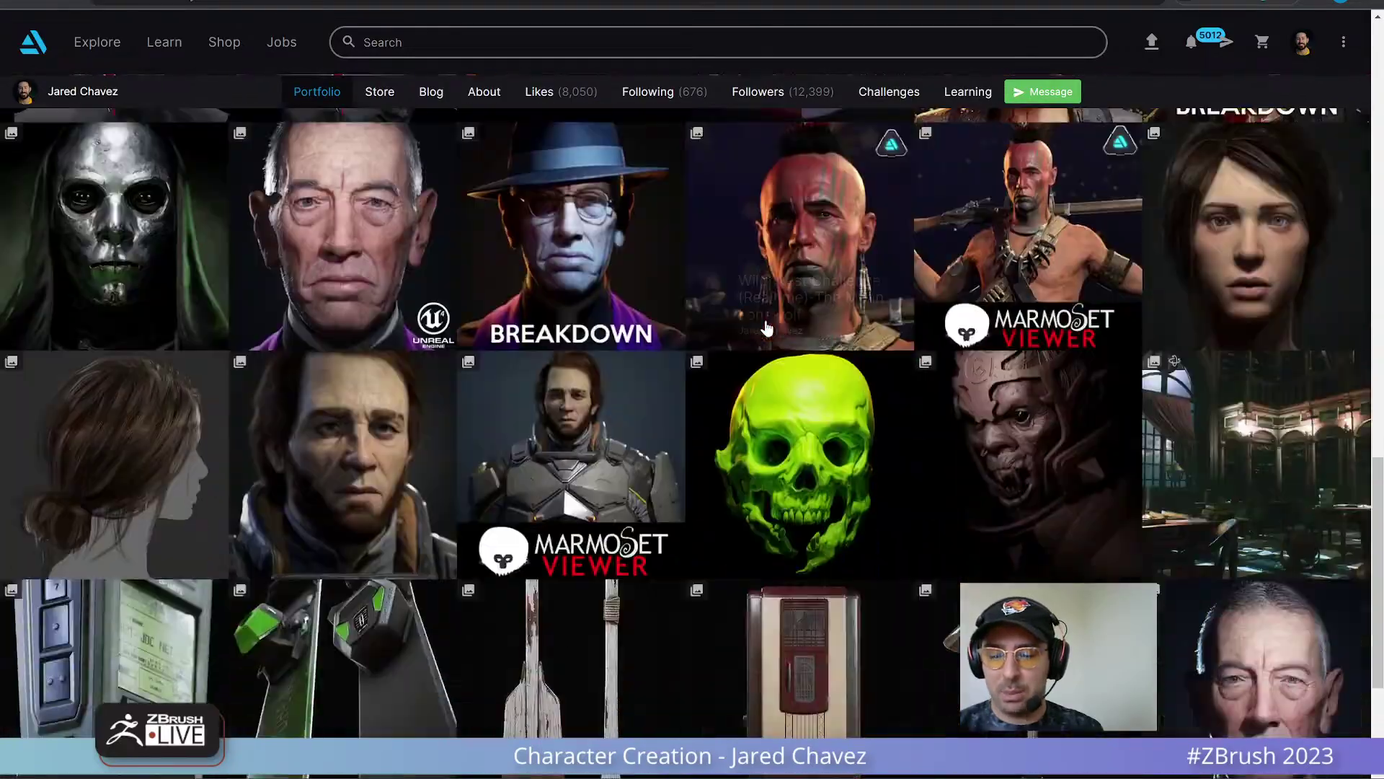
pyautogui.scroll(7, 663, 318)
pyautogui.scroll(13, 681, 336)
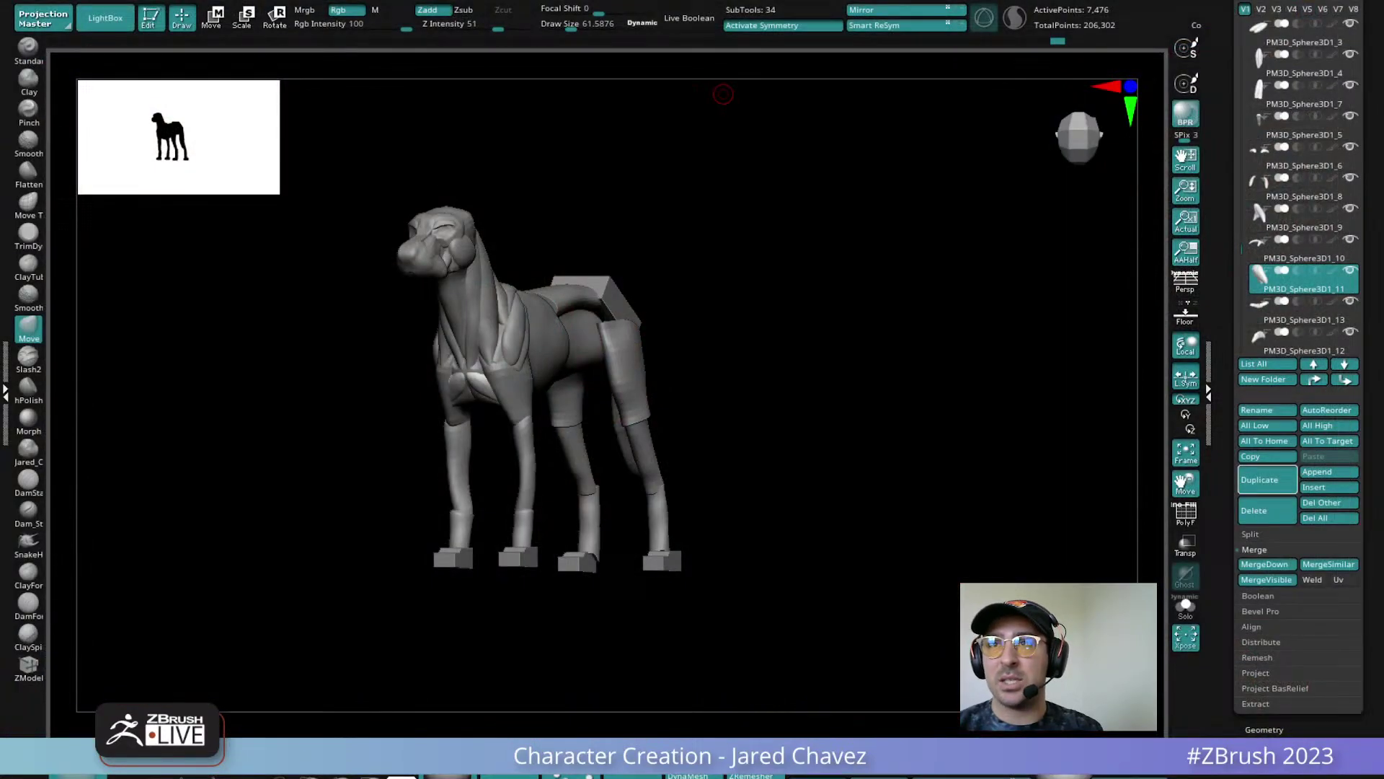
# Bring up the artist's Instagram profile in a maximized browser window and look through its posts
pyautogui.moveTo(1383, 108); pyautogui.dragTo(657, 125)
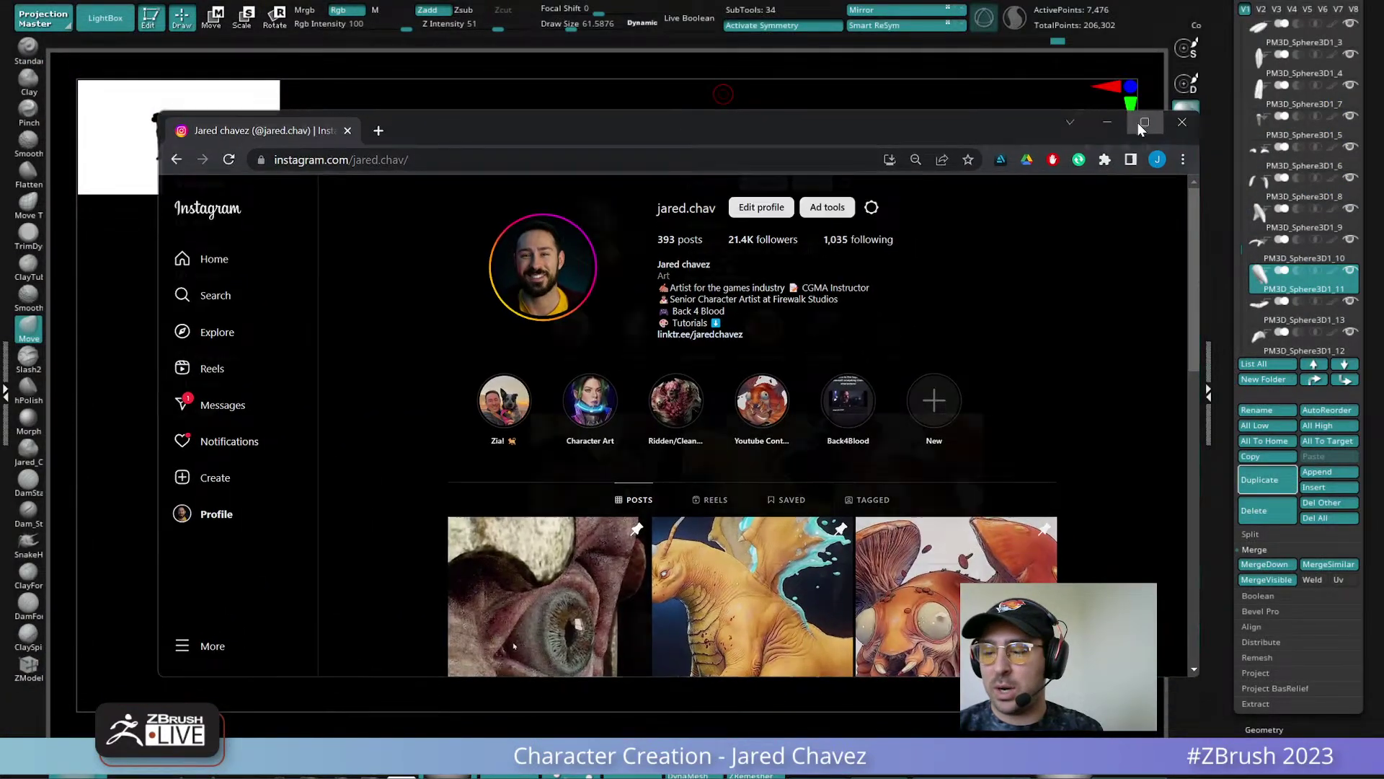
pyautogui.click(1142, 124)
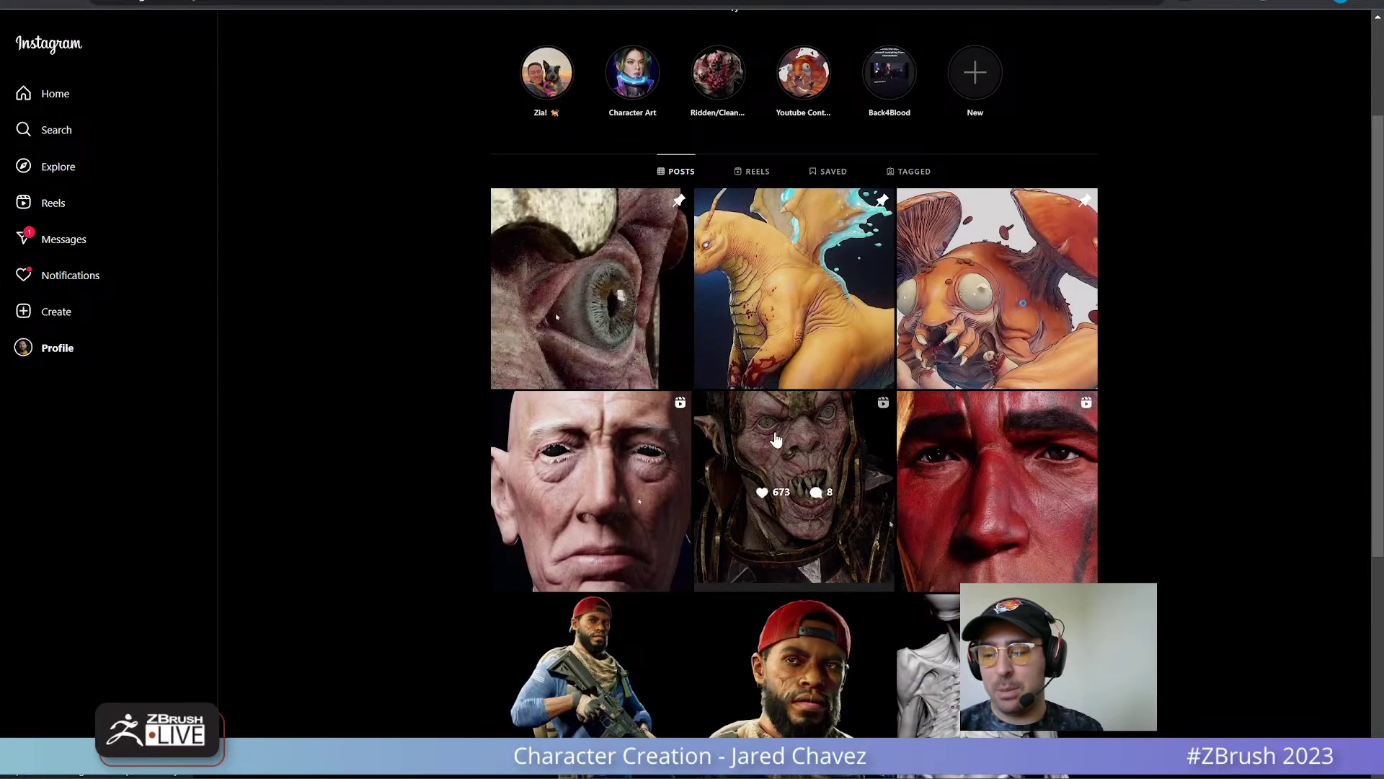
pyautogui.scroll(2, 763, 505)
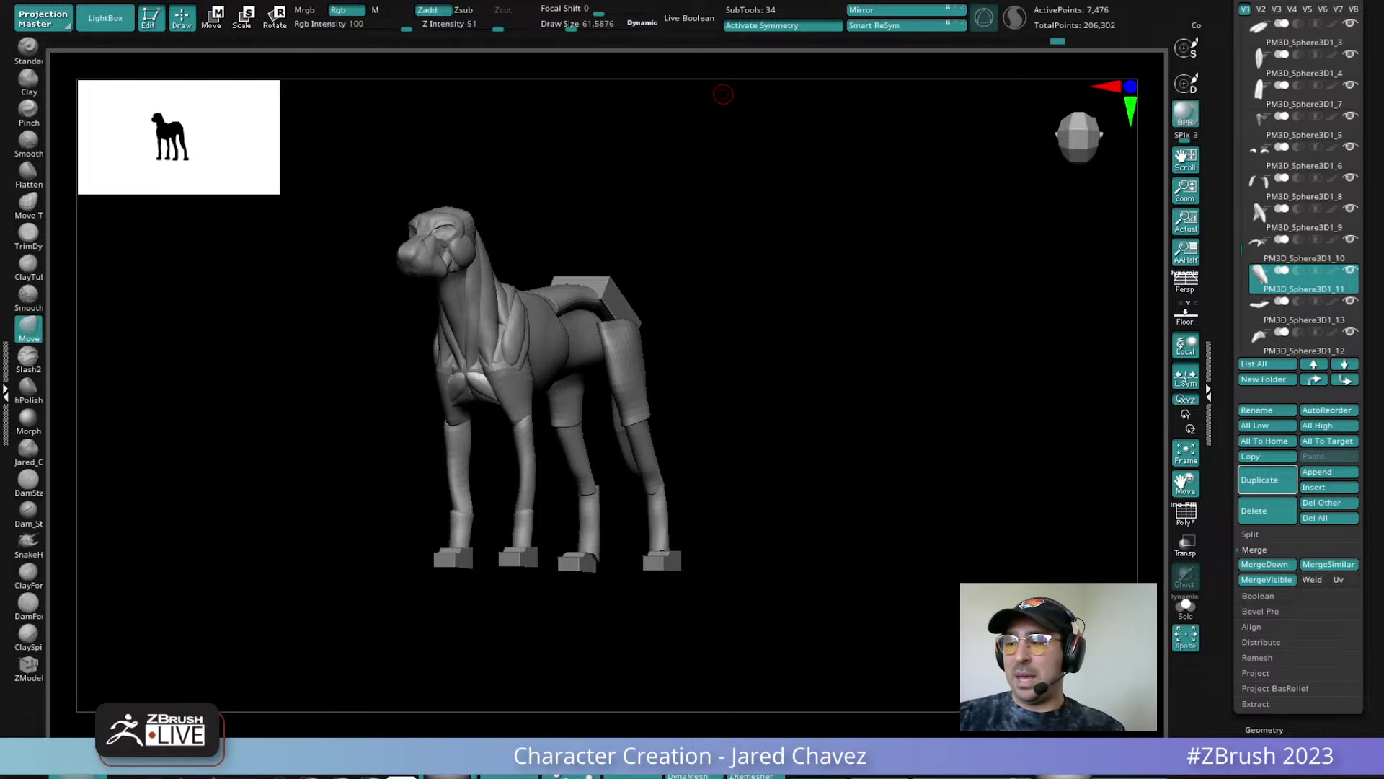
# Switch back to ZBrush, load the finished Dragonite sculpt and examine its skin details and overall form
pyautogui.scroll(5, 1321, 364)
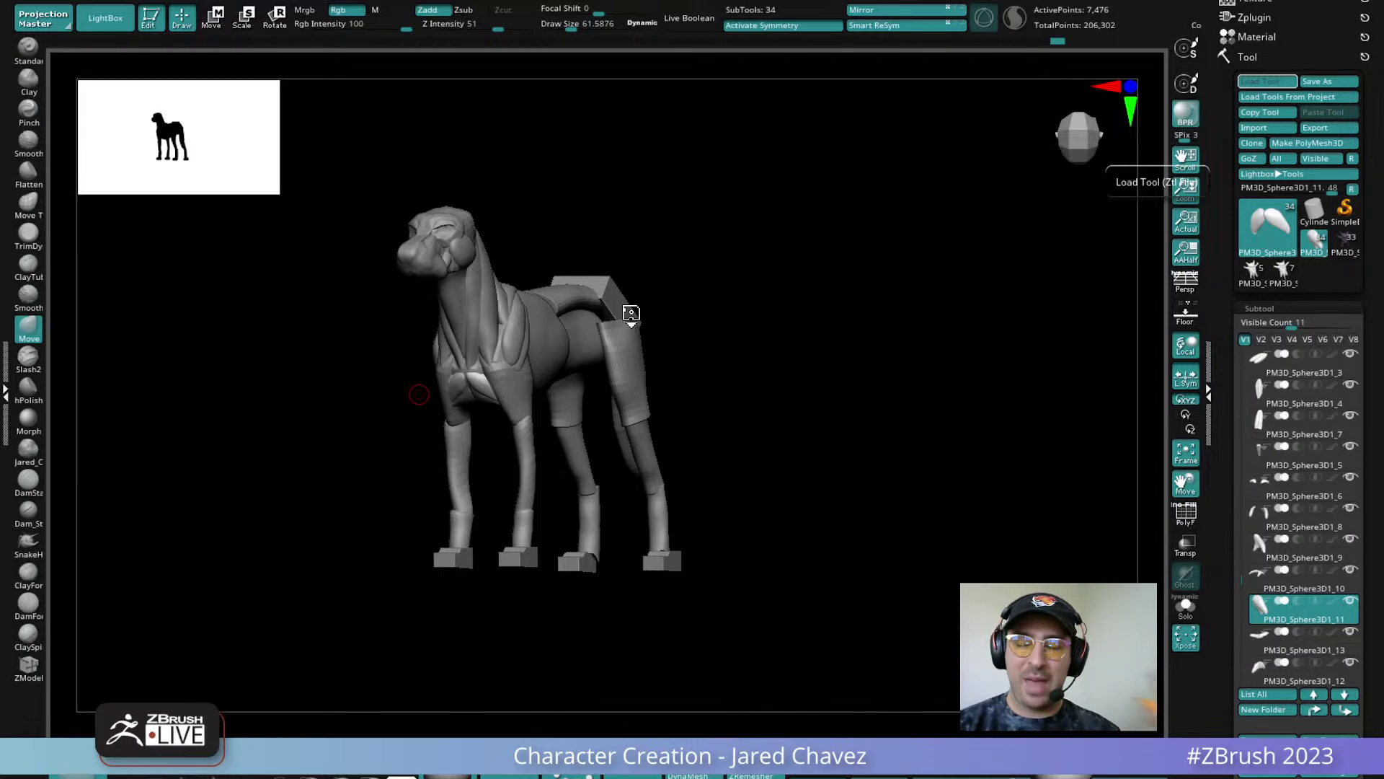
pyautogui.moveTo(695, 186); pyautogui.dragTo(757, 537)
pyautogui.moveTo(751, 533); pyautogui.dragTo(655, 444, button='right')
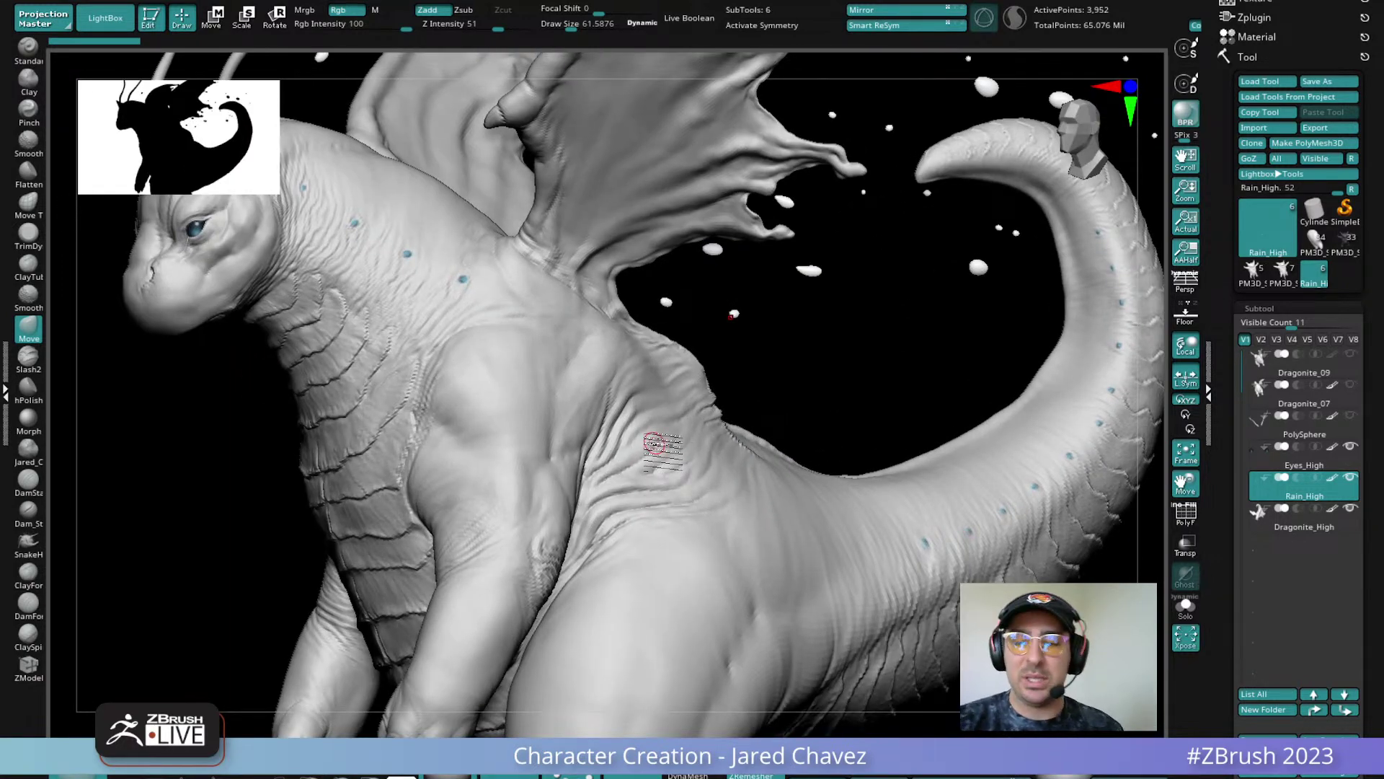
pyautogui.moveTo(457, 364)
pyautogui.mouseDown(button='right')
pyautogui.moveTo(503, 299)
pyautogui.moveTo(448, 371)
pyautogui.moveTo(504, 459)
pyautogui.moveTo(392, 216)
pyautogui.moveTo(462, 361)
pyautogui.moveTo(659, 383)
pyautogui.moveTo(754, 309)
pyautogui.moveTo(834, 341)
pyautogui.moveTo(706, 484)
pyautogui.moveTo(683, 490)
pyautogui.moveTo(685, 514)
pyautogui.mouseUp(button='right')
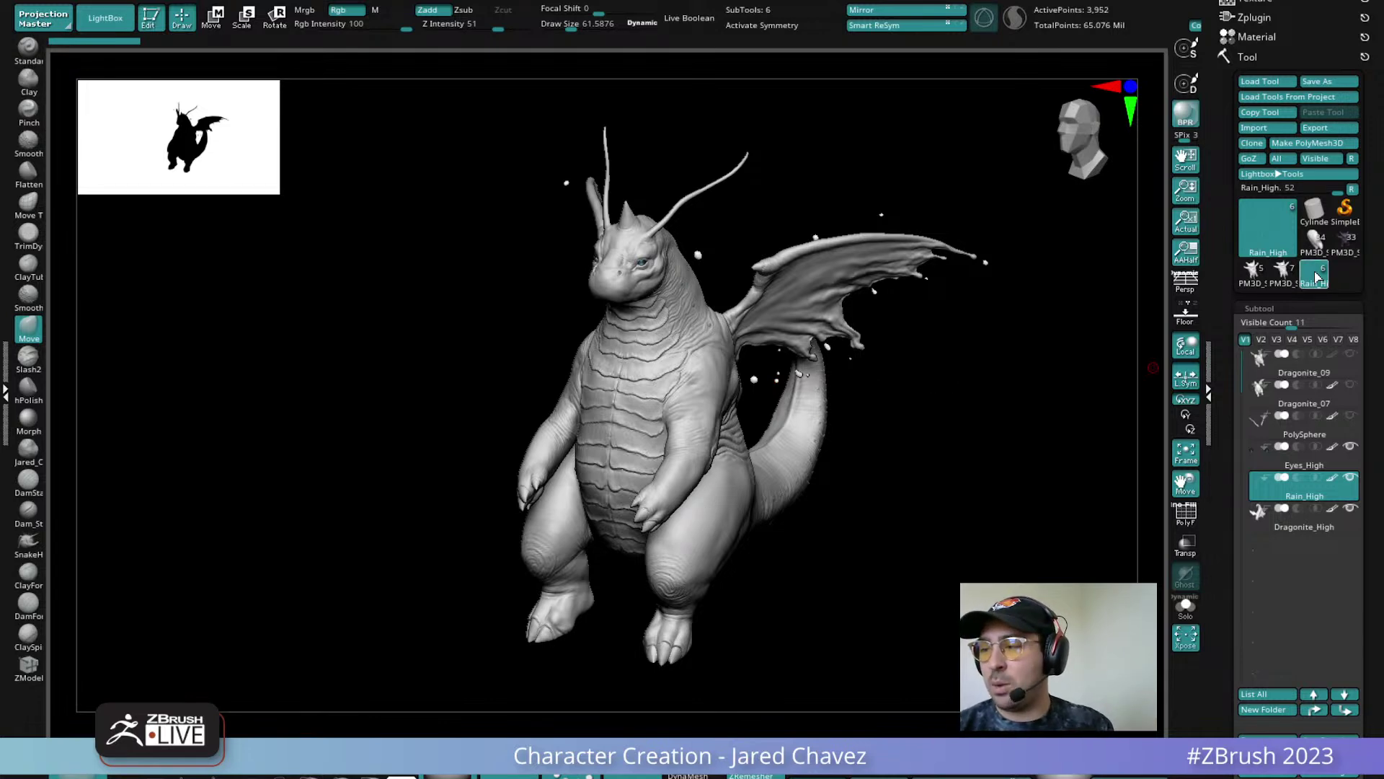
# Switch back to the dog model and frame its chest muscles, viewing the shoulder and foreleg from the side
pyautogui.click(1315, 242)
pyautogui.moveTo(754, 244); pyautogui.dragTo(754, 302)
pyautogui.press('f')
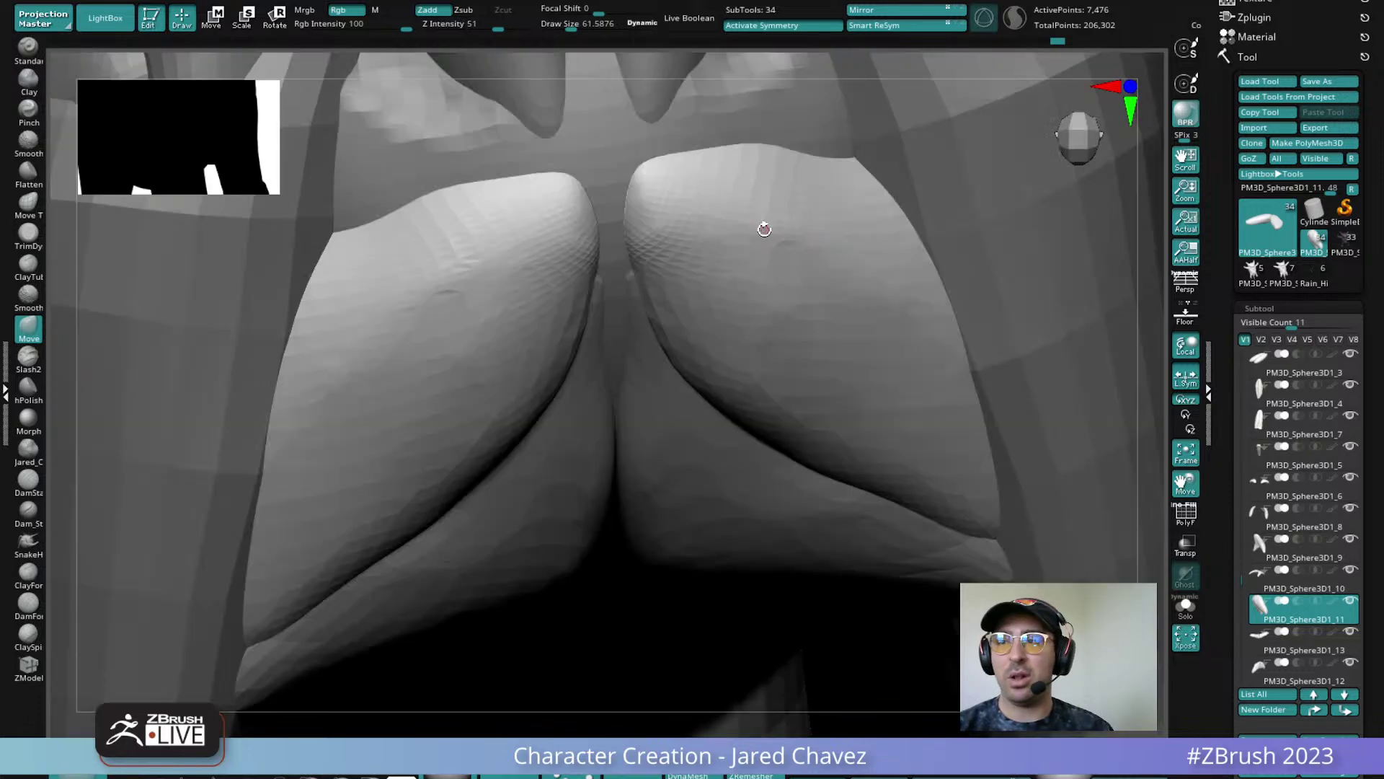
pyautogui.keyDown('ctrl'); pyautogui.moveTo(856, 320); pyautogui.dragTo(595, 328, button='right'); pyautogui.keyUp('ctrl')
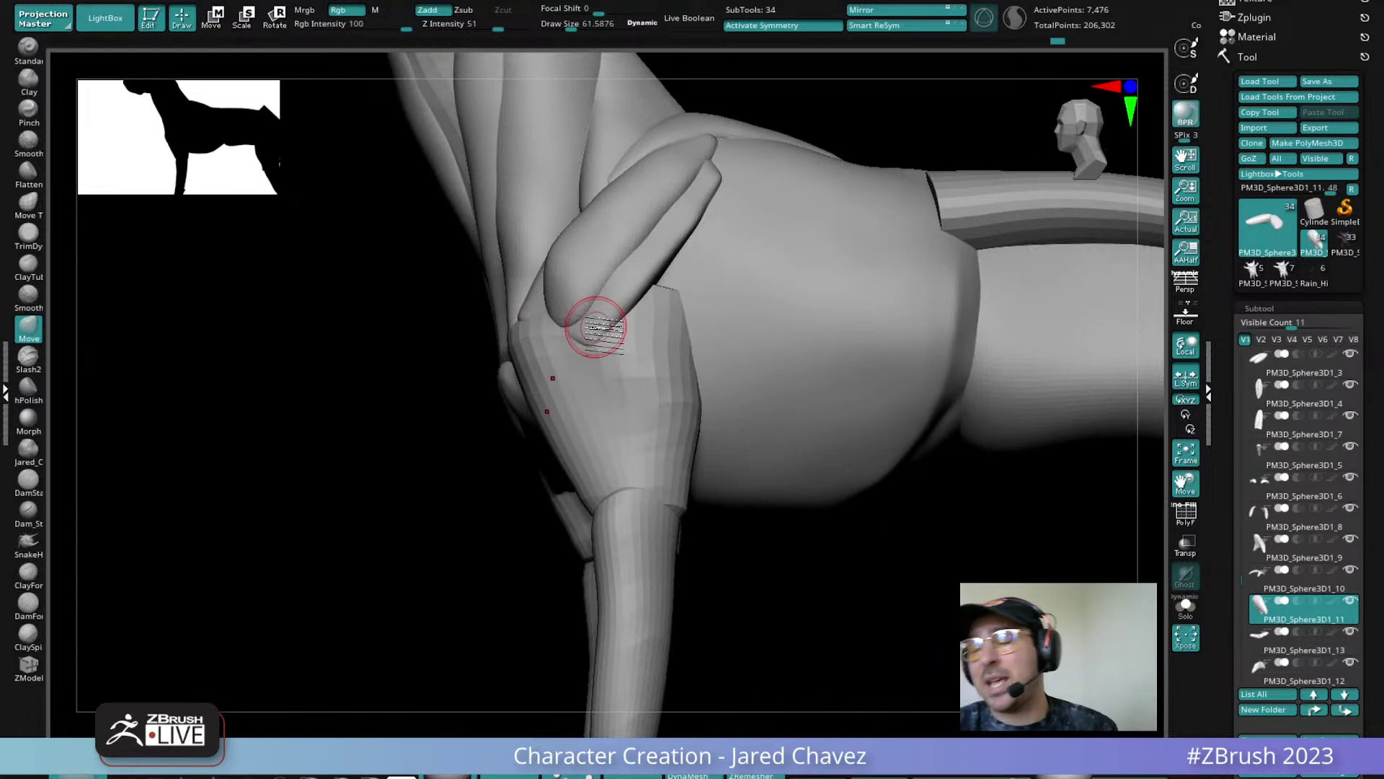